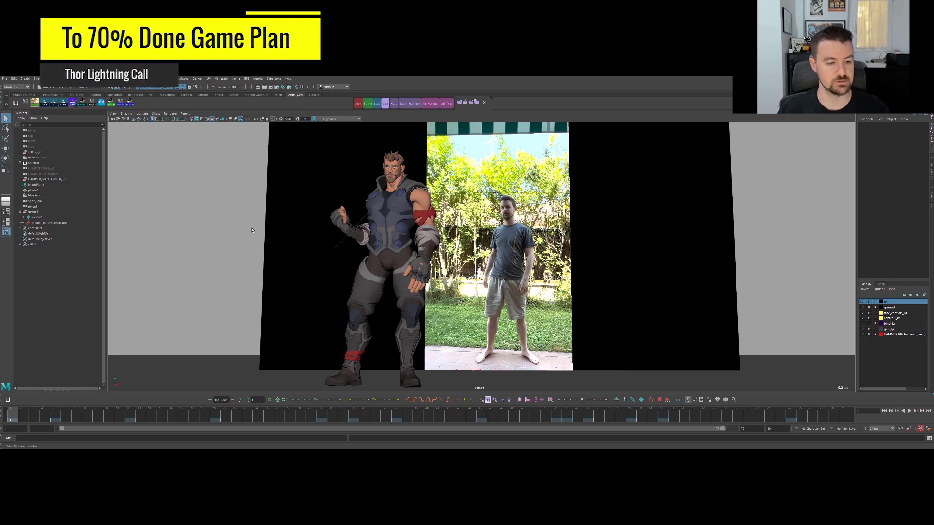
Play back and scrub the blocked Thor animation to compare its poses with the reference video.
key("alt+v")
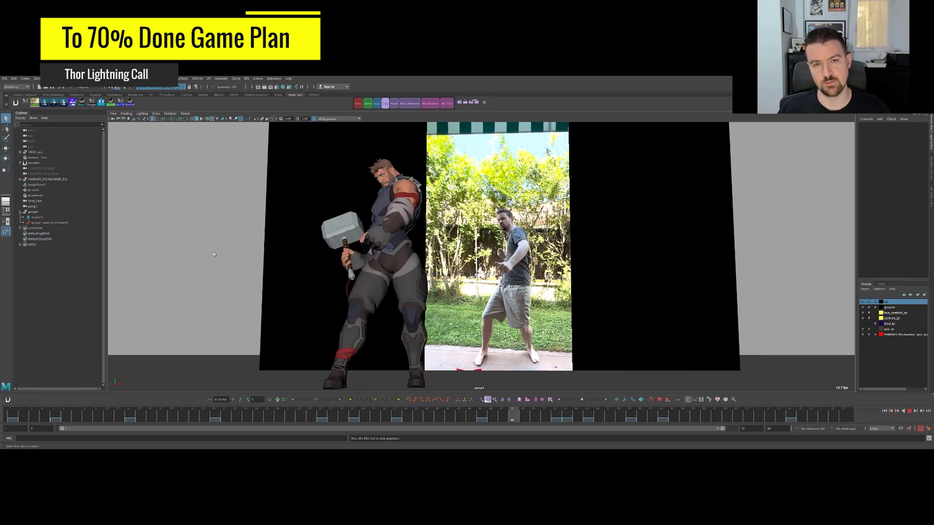
right_click_drag(236, 267, 112, 248, "alt")
middle_click_drag(209, 276, 230, 307, "alt")
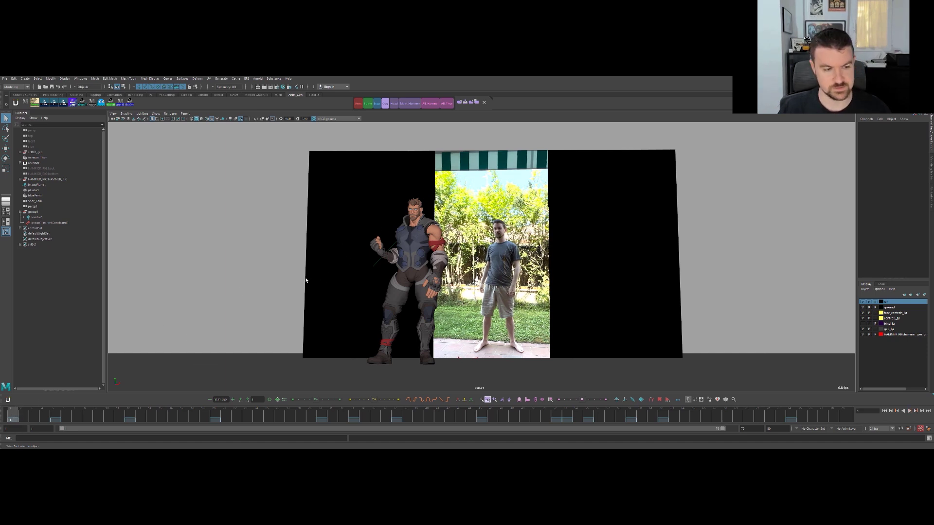
key("w")
left_click(378, 263)
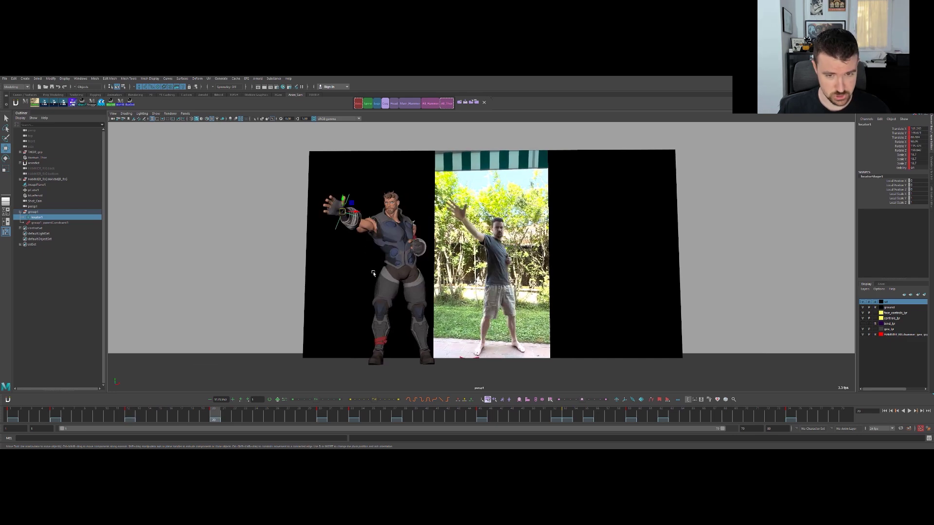
left_click(280, 264)
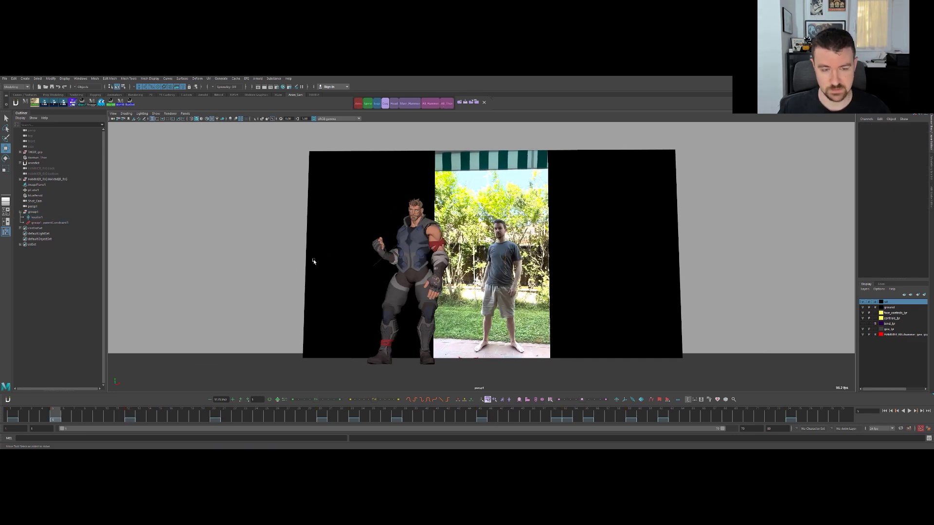
left_click_drag(139, 416, 323, 419)
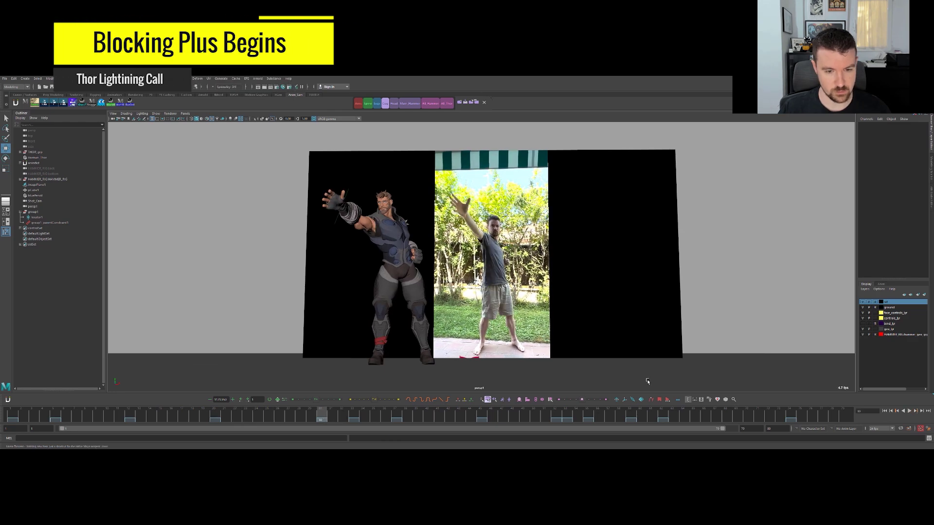
Set the end of the playback range to frame 30.
left_click(748, 428)
type("30")
key("Return")
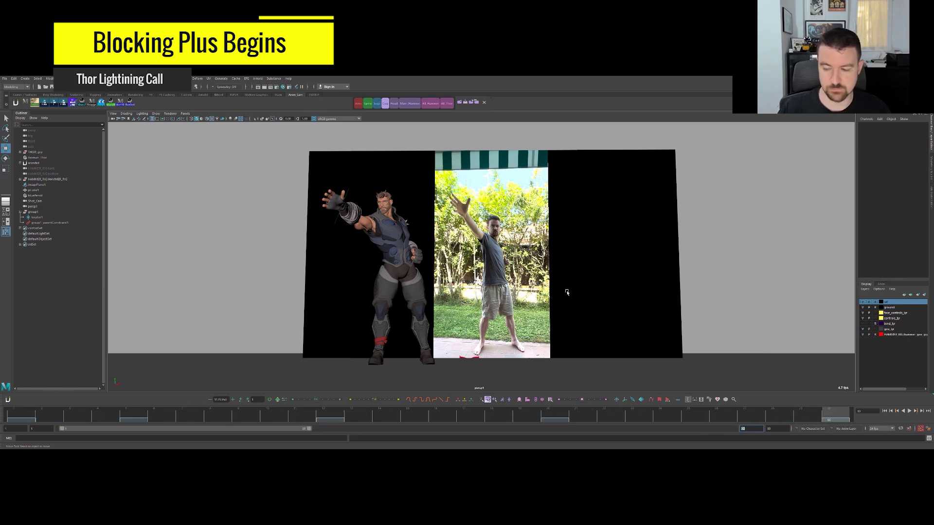
Extend the end of the playback range to frame 80.
left_click_drag(309, 431, 734, 425)
type("80")
key("Return")
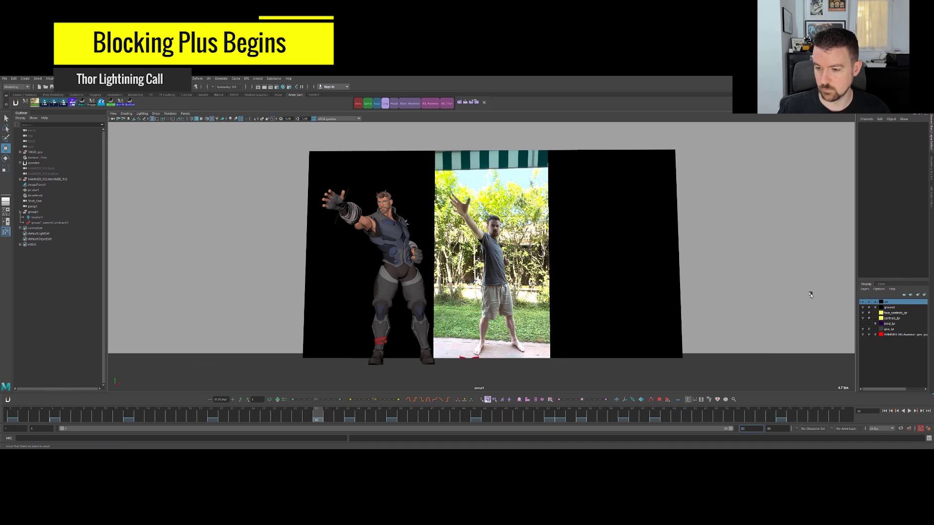
Add group1_parentConstraint1 to the quick selection set that holds all of Thor's controls, and reselect the set to check it.
key("q")
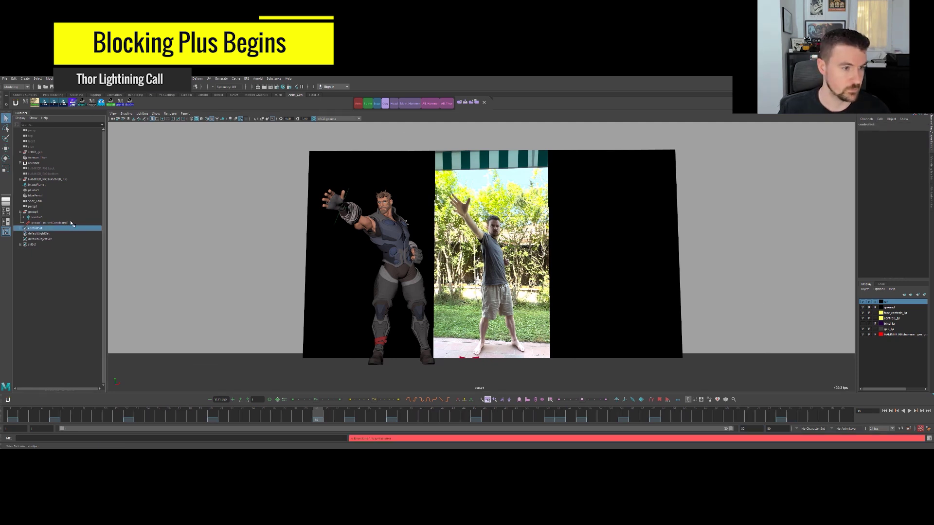
left_click(73, 223)
left_click(341, 420)
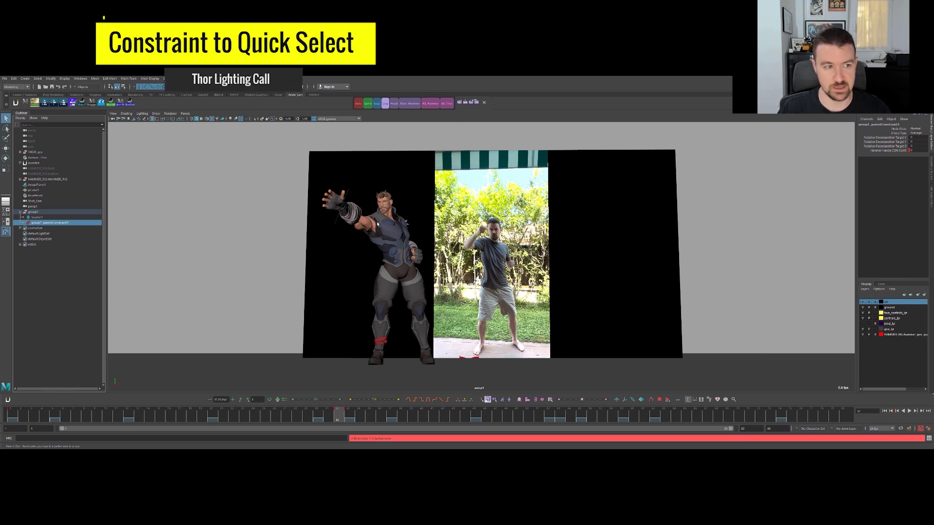
right_click(451, 106)
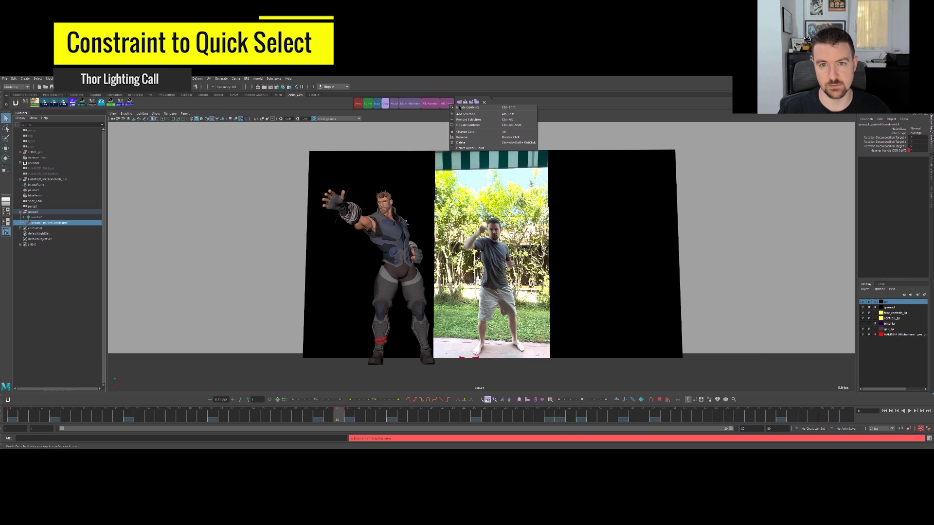
left_click(457, 114)
left_click(287, 216)
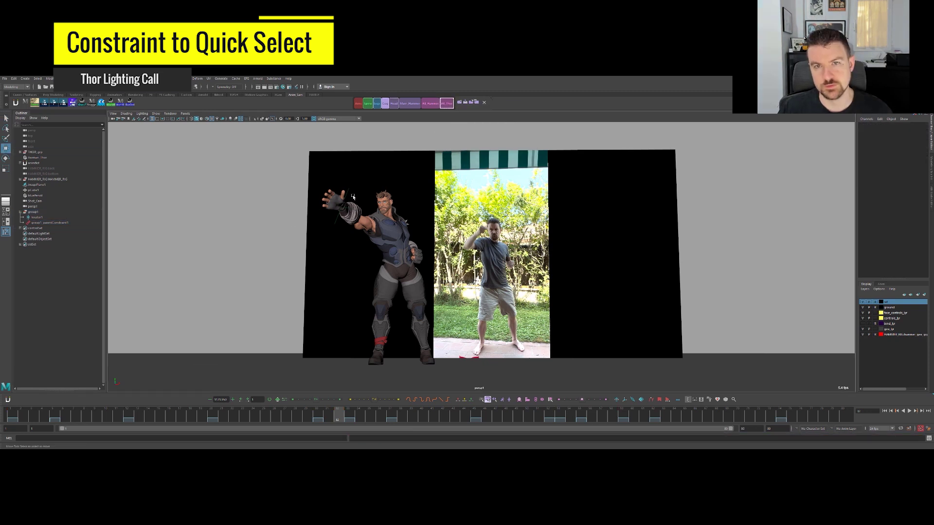
left_click(449, 103)
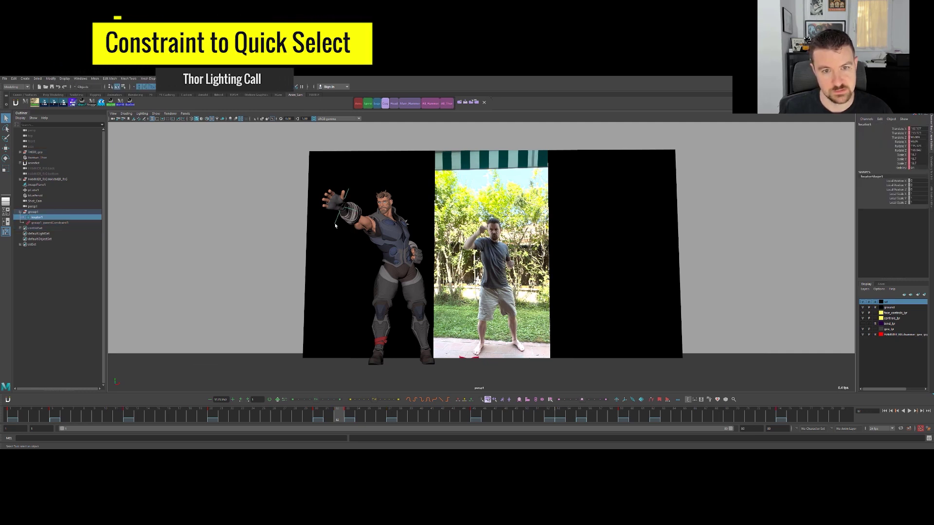
Create a red quick selection set for locator1 at the character's hand.
left_click(459, 102)
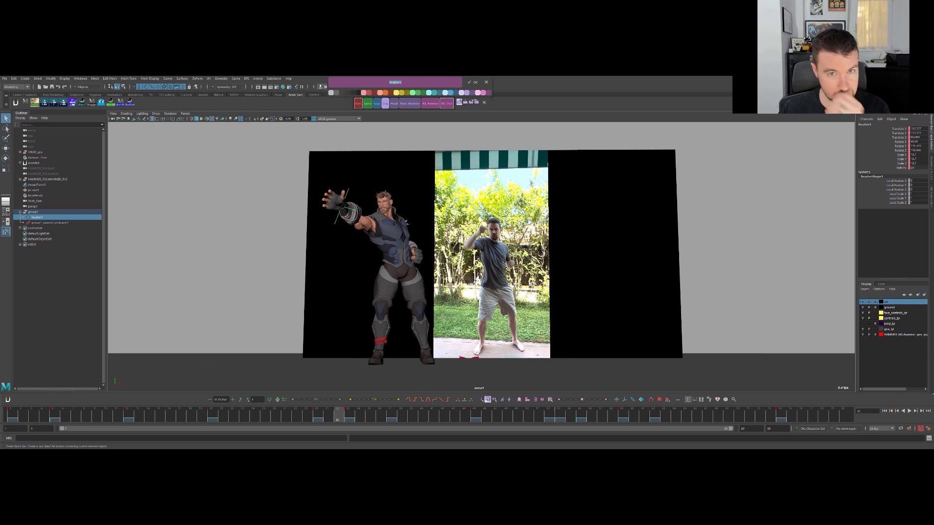
left_click(372, 92)
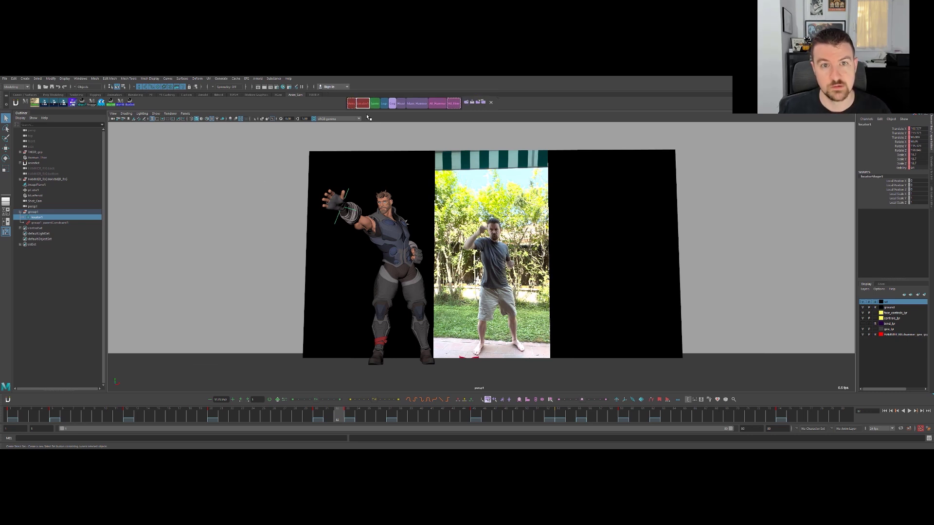
left_click(245, 221)
left_click(339, 219)
key("w")
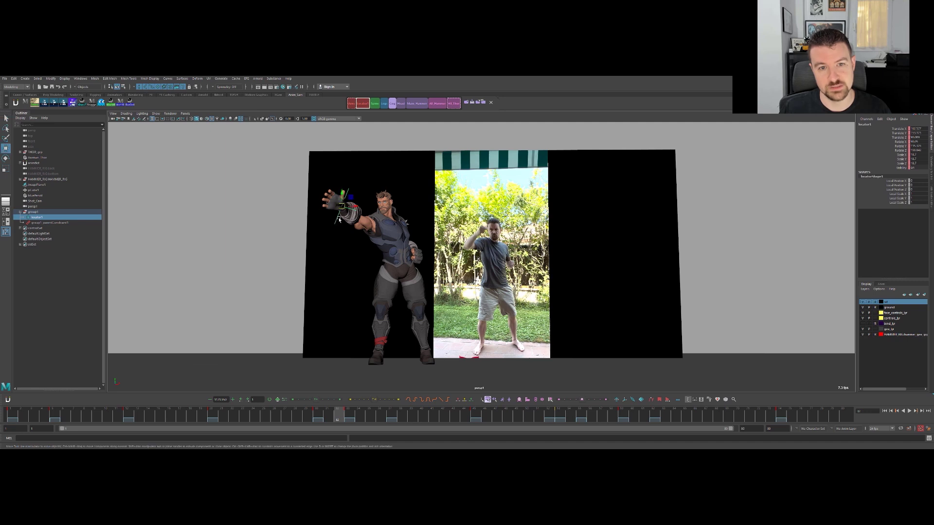
key("q")
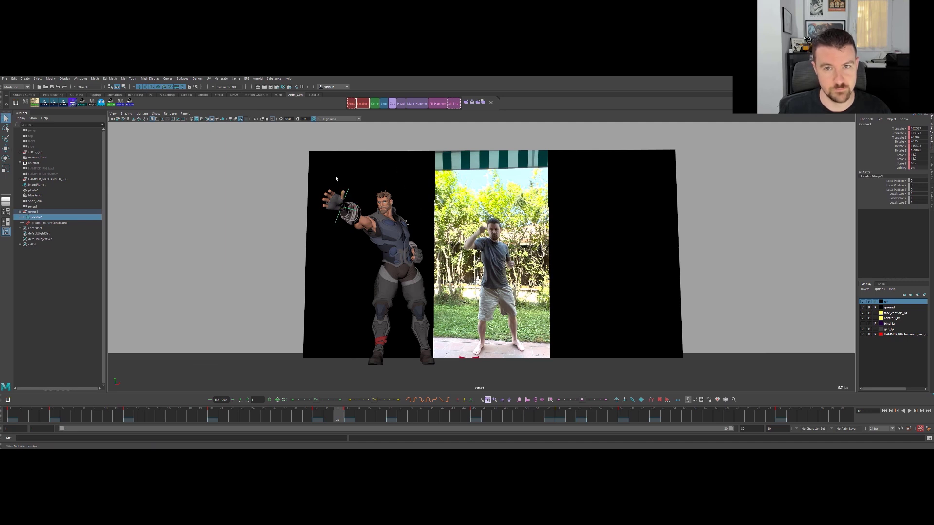
Create a pink quick selection set for group1_parentConstraint1.
left_click(68, 223)
left_click(466, 102)
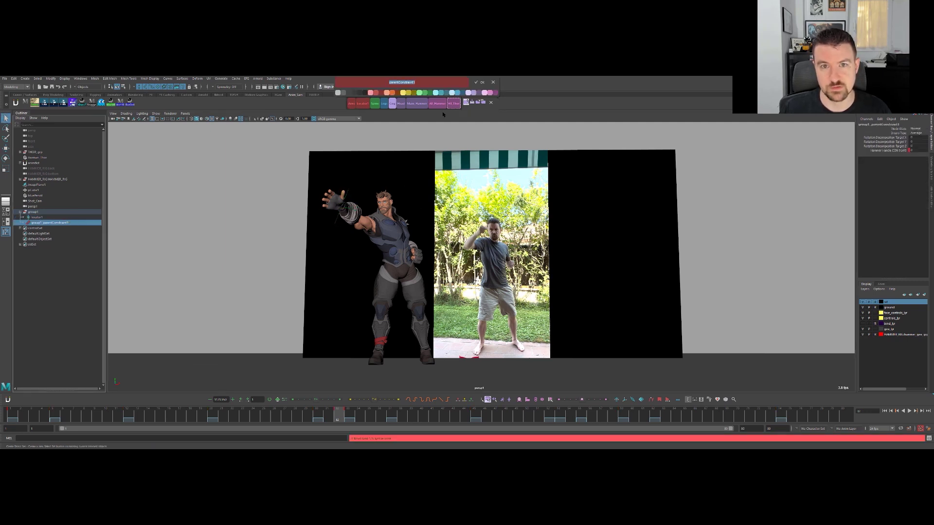
left_click(490, 93)
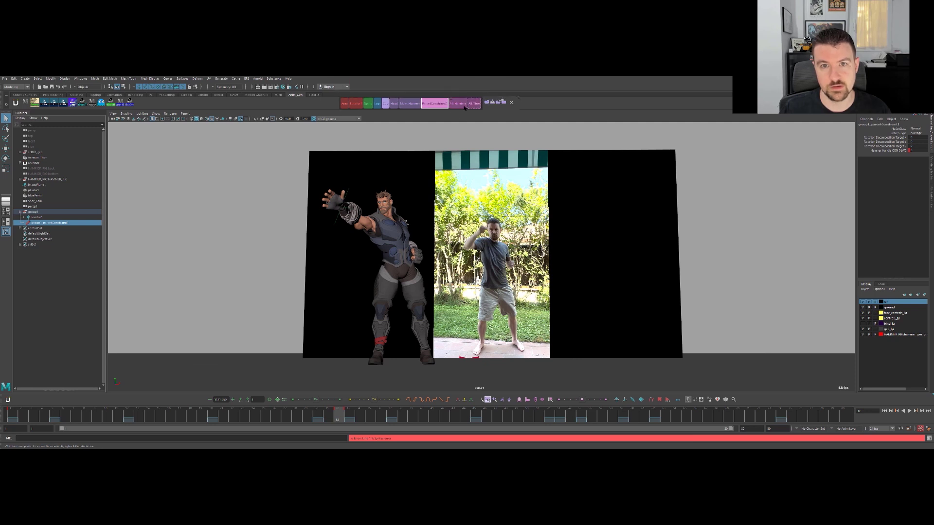
Rename the parent constraint's quick selection set to Constraint and clear the selection.
double_click(445, 104)
key("Caps_Lock")
type("C")
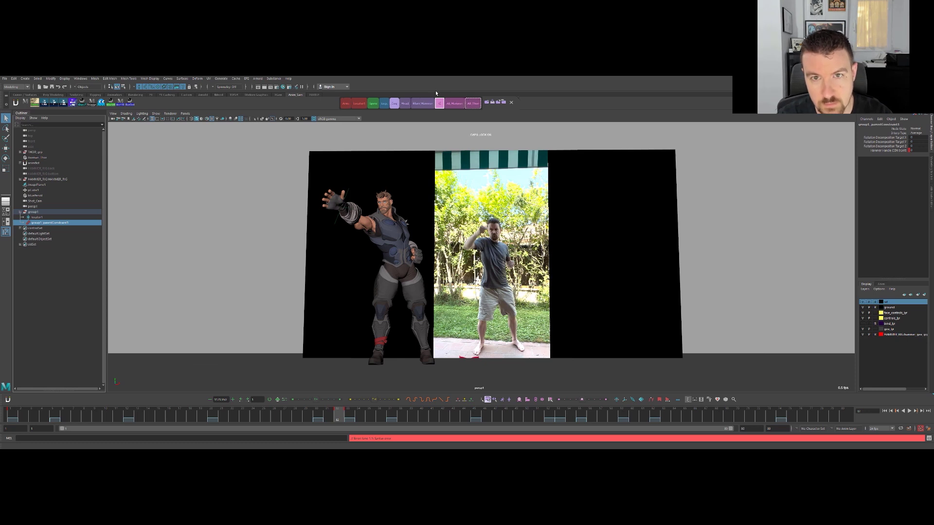
type("onstraint")
key("Return")
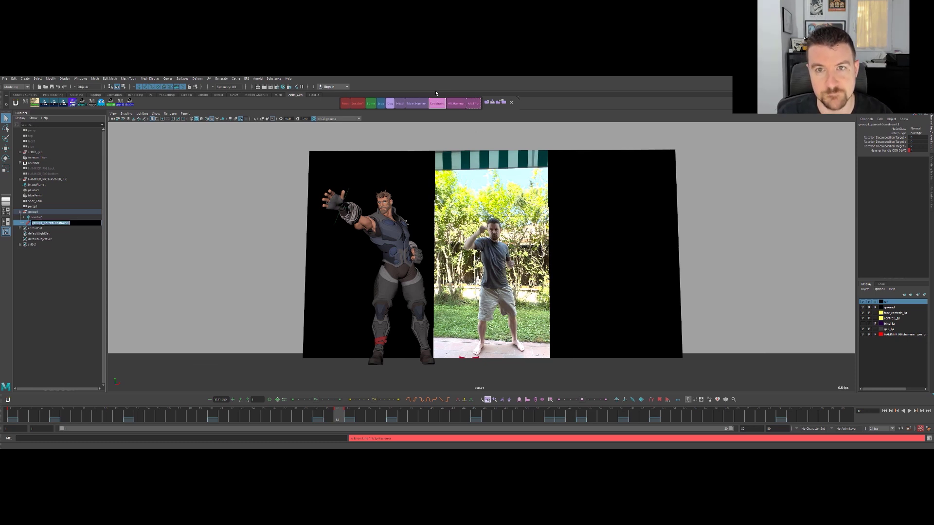
left_click(241, 199)
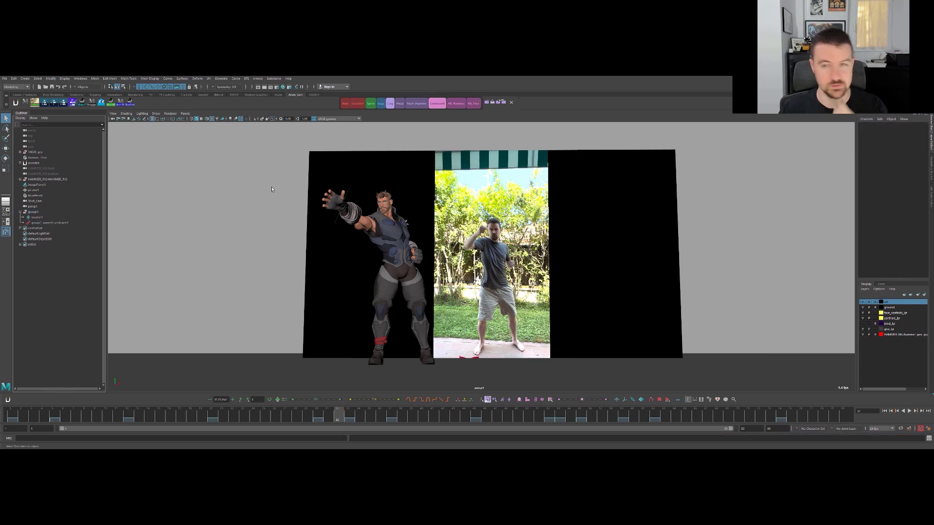
Shorten the playback range to end at frame 30 and play back that section.
left_click_drag(141, 416, 22, 416)
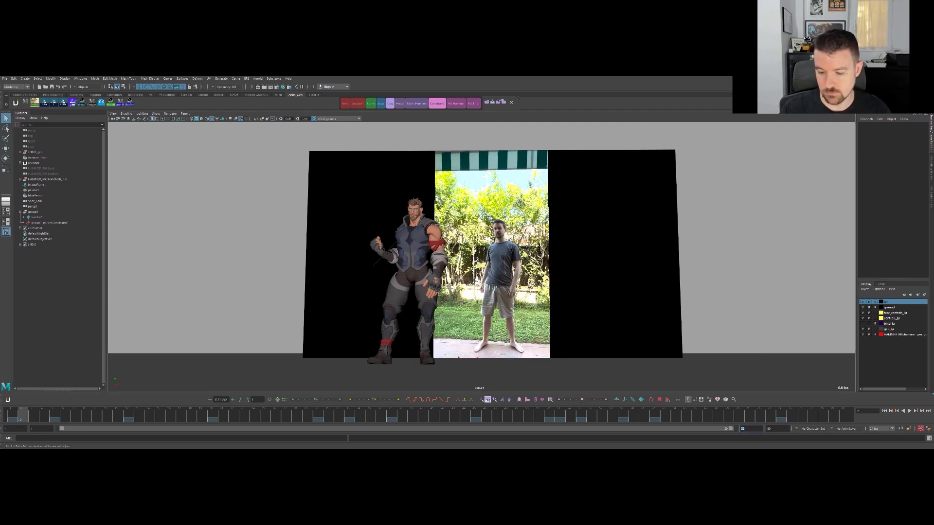
type("30")
key("Return")
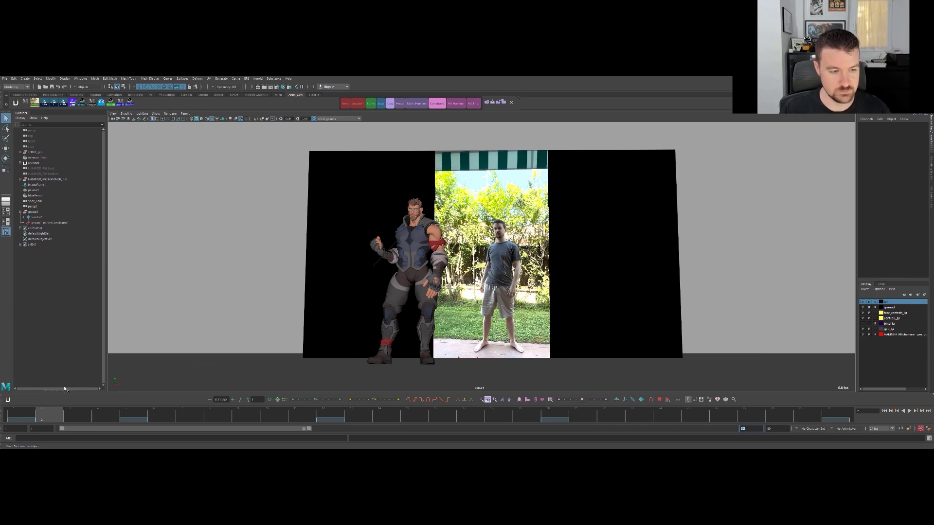
key("alt+v")
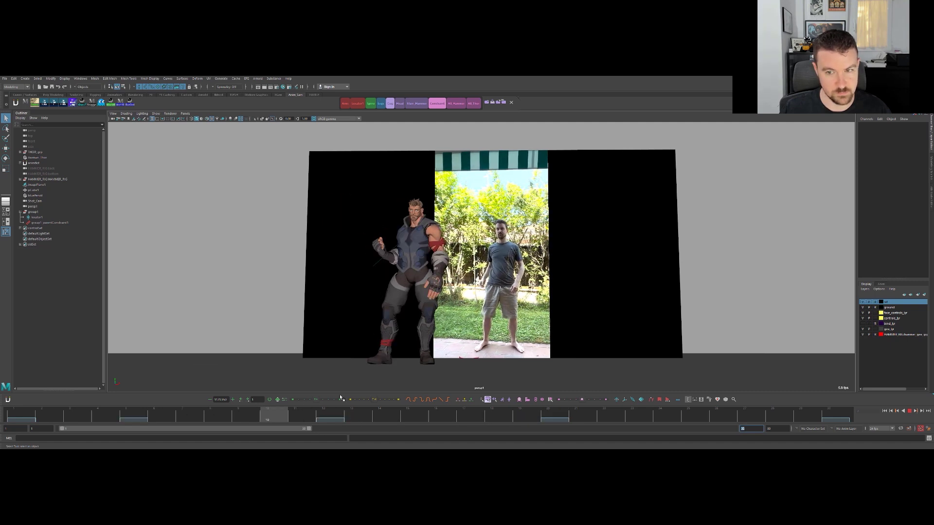
key("Escape")
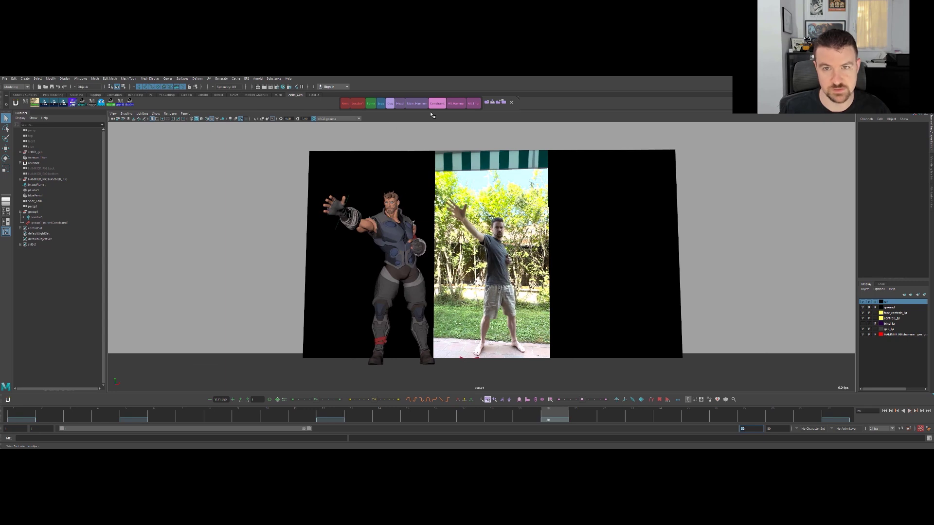
Select all of Thor's controls and retime the arm-raise key poses against the reference video.
left_click(474, 103)
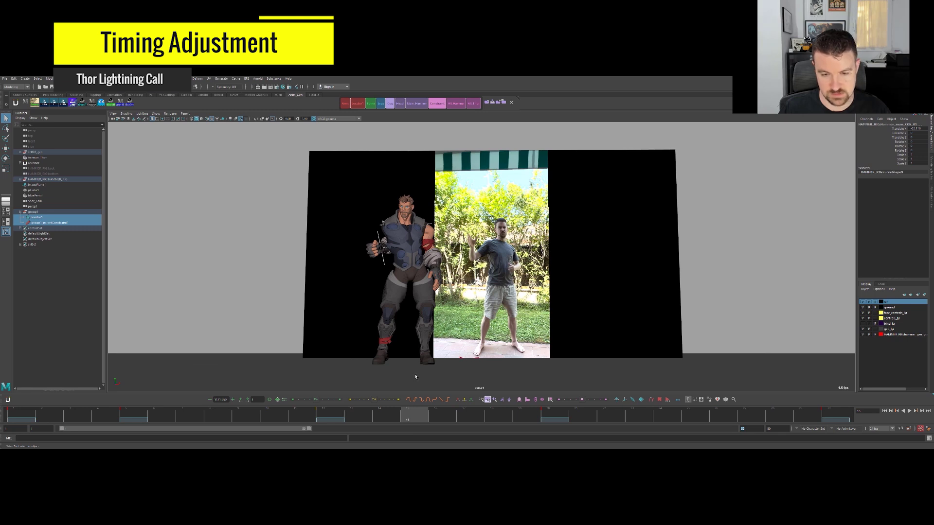
key("alt+period")
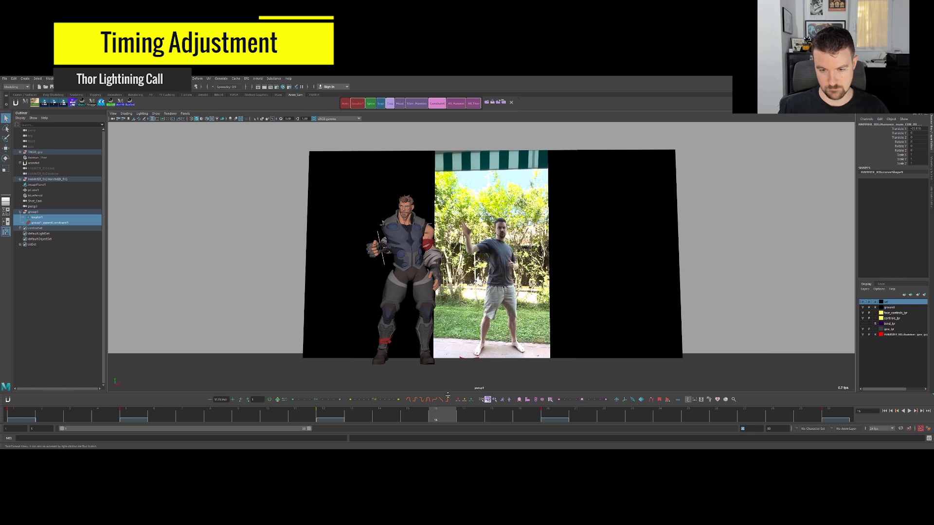
key("alt+comma")
key("alt+comma")
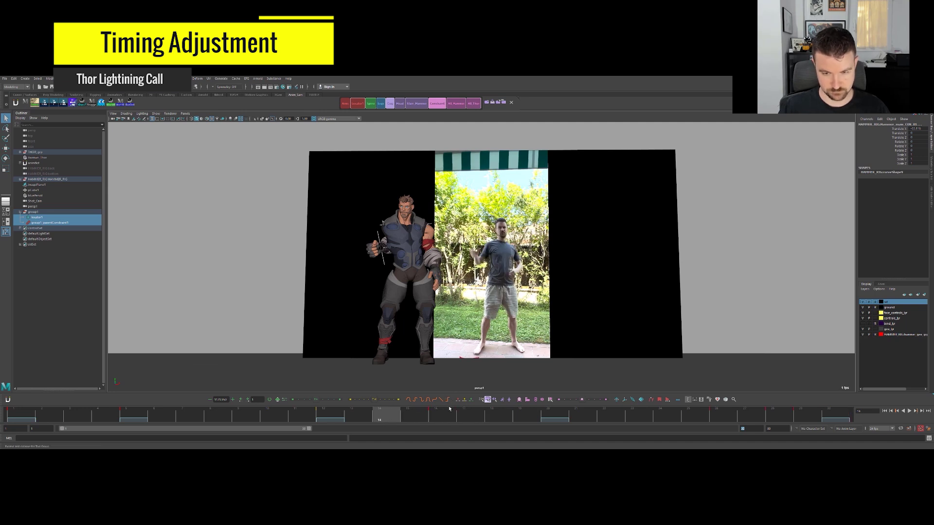
mouse_move(372, 423)
left_mouse_down()
mouse_move(344, 422)
mouse_move(730, 403)
left_mouse_up()
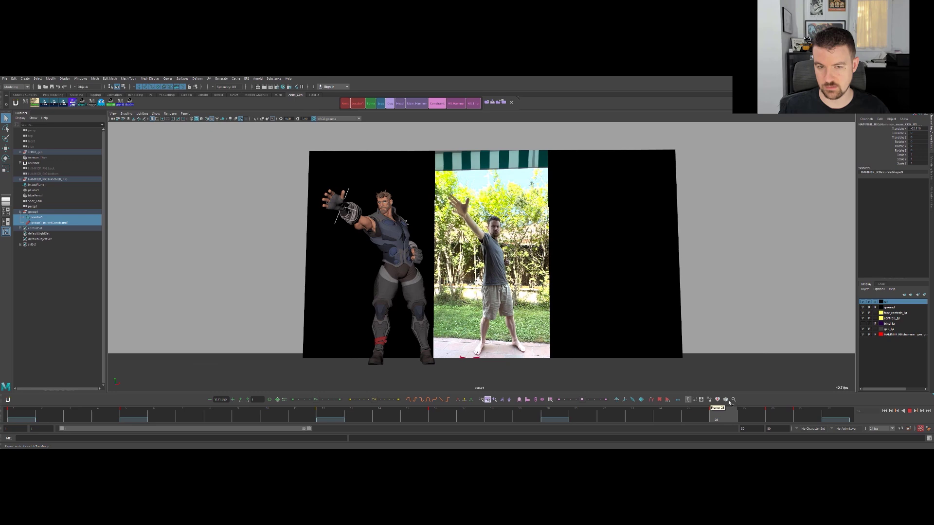
left_click_drag(790, 404, 193, 420)
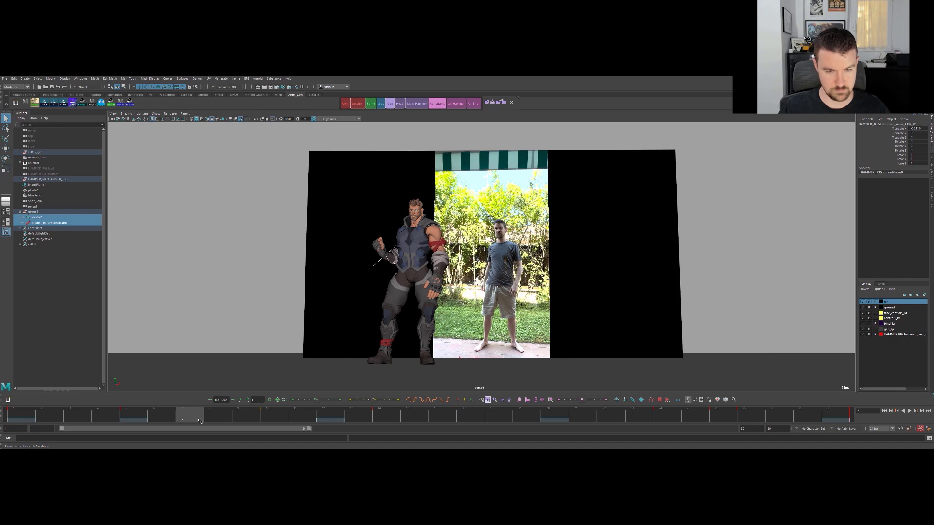
Move the key pose at frame 5 one frame later to frame 6 and play back the new timing.
left_click(43, 408)
key("alt+v")
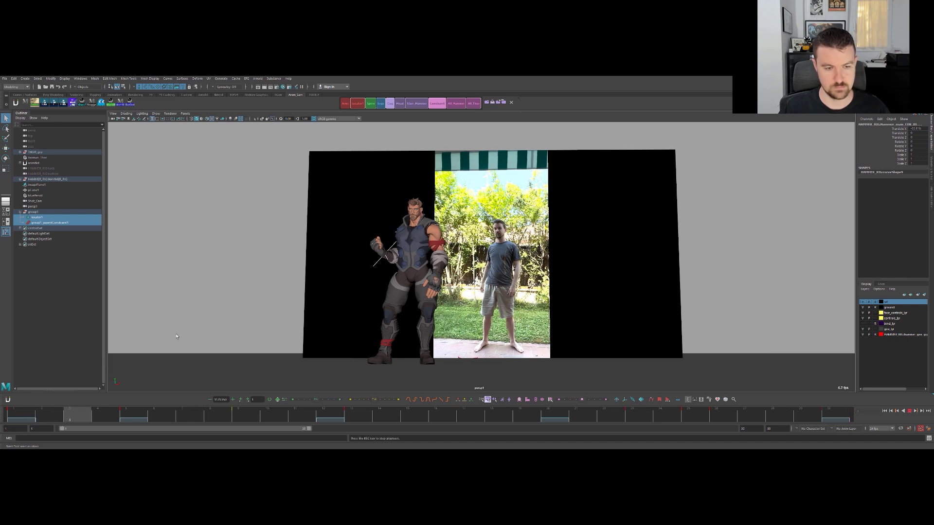
key("alt+v")
left_click_drag(145, 419, 178, 420)
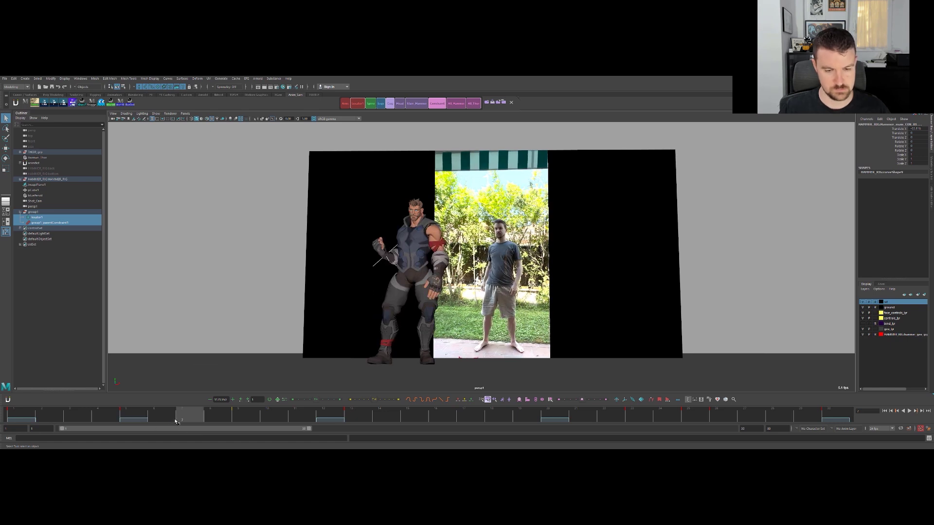
left_click(135, 422)
left_click(132, 417, "shift")
left_click_drag(134, 420, 164, 420)
left_click(162, 419)
key("alt+v")
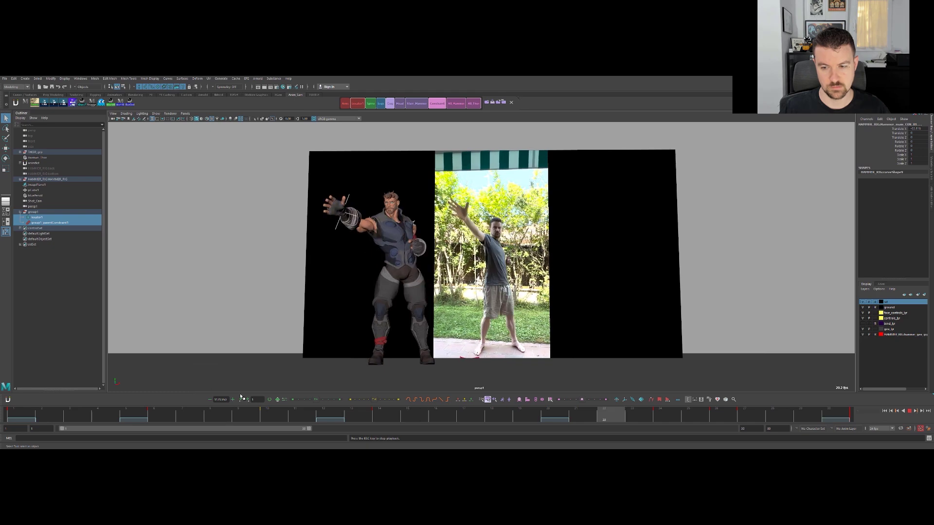
Set the playback range to end at the raised-arm pose on frame 24 and play back the shortened section.
left_click_drag(664, 415, 488, 416)
key("comma")
key("period")
left_click_drag(752, 428, 685, 418)
key("Return")
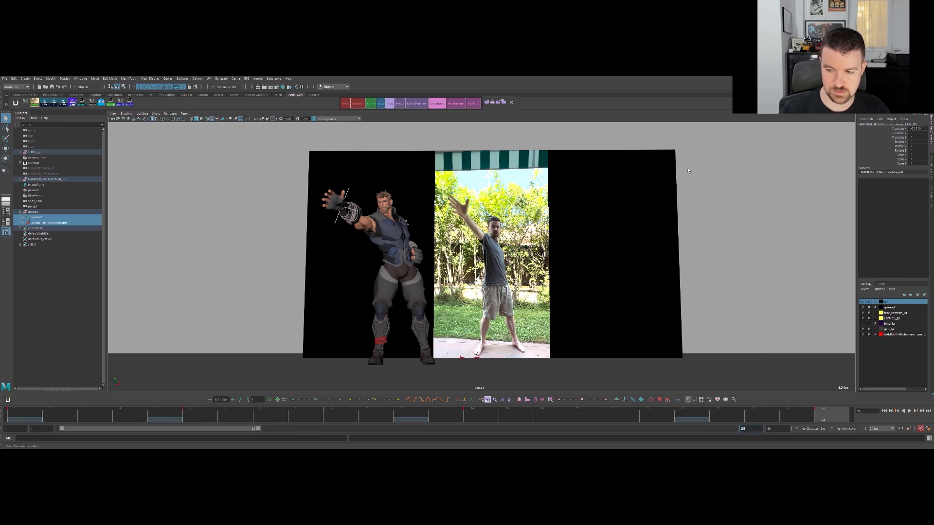
key("alt+v")
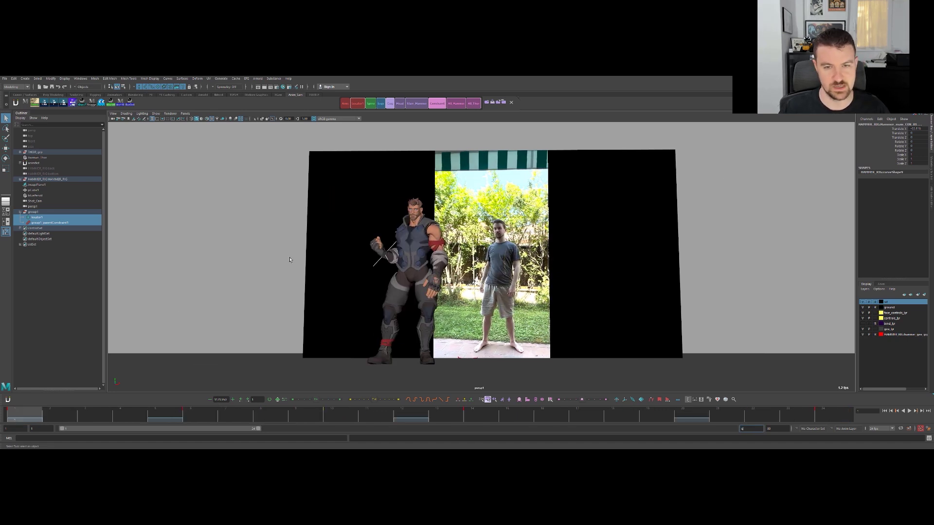
Clear the selection and replay the shortened section to review the retimed poses.
left_click(308, 281)
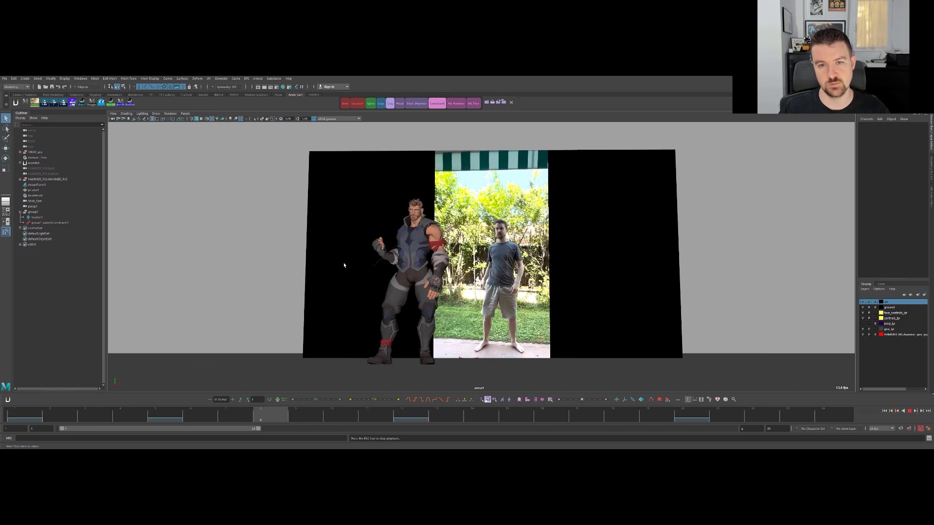
key("Escape")
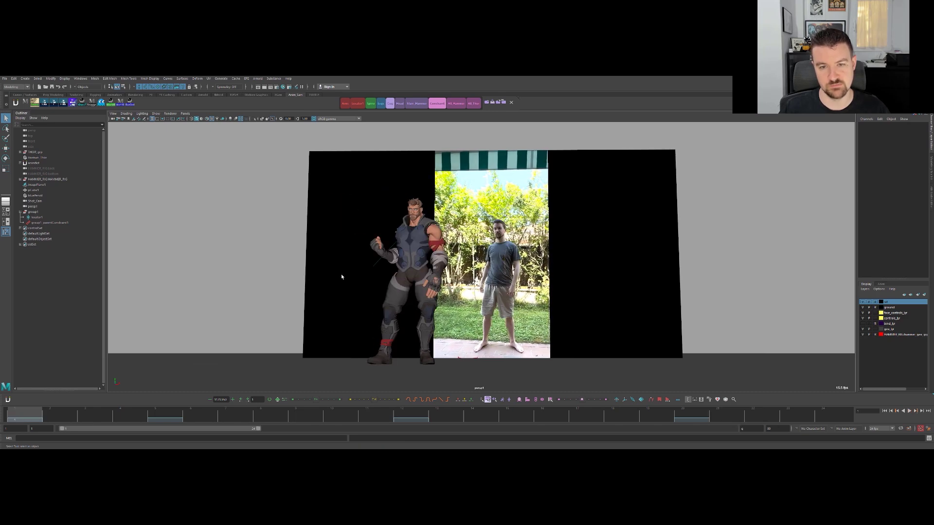
key("alt+v")
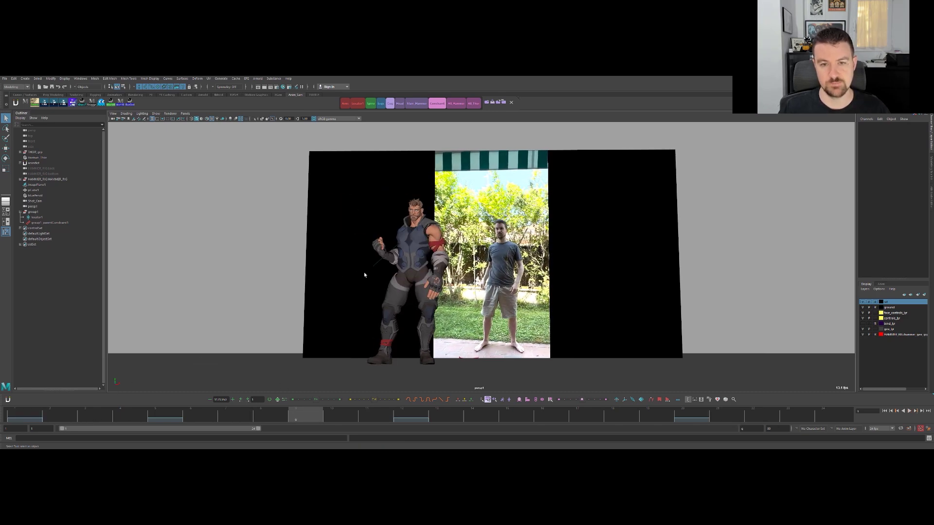
Show Thor's rig controls and select the cog control, with his hips in close side view.
key("alt+1")
left_click(386, 268)
key("w")
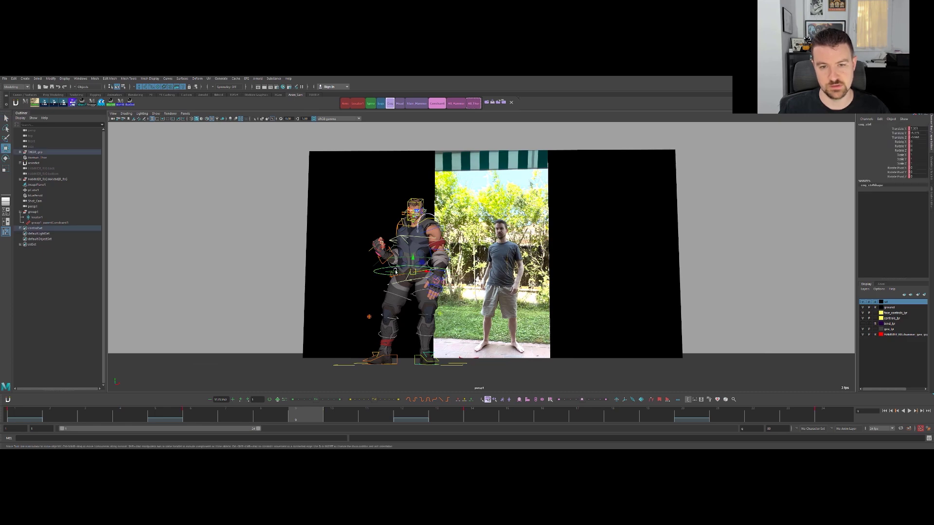
key("space")
key("space")
left_click_drag(399, 229, 432, 268, "alt")
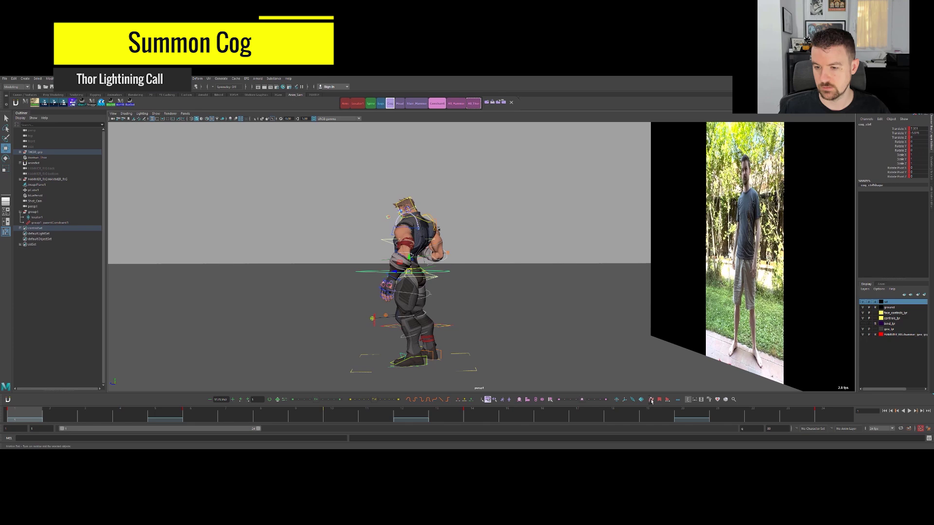
scroll(633, 238, "up", 8)
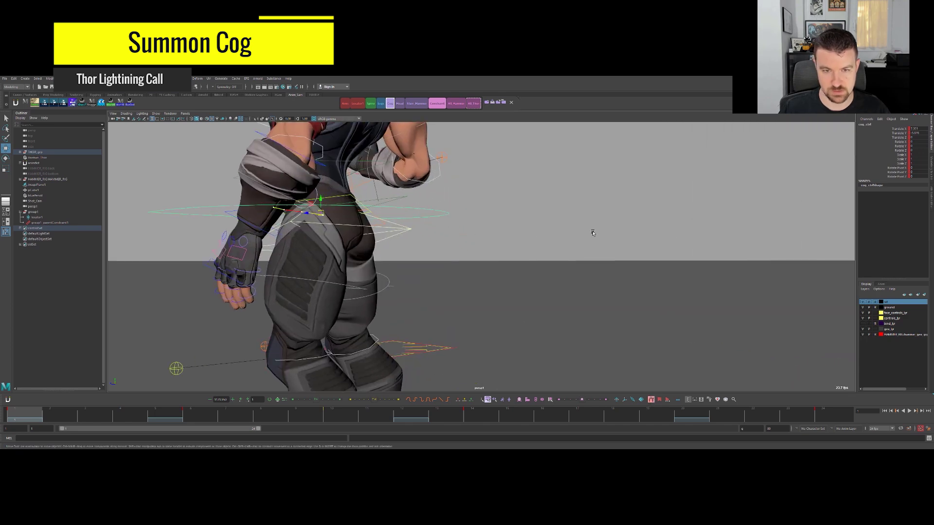
middle_click_drag(394, 209, 533, 269, "alt")
key("comma")
scroll(526, 278, "up", 5)
mouse_move(542, 272)
left_mouse_down("alt")
mouse_move(678, 252)
mouse_move(543, 273)
left_mouse_up("alt")
Compare the hip position across the first key poses from the side, between frames 1, 6 and 10.
key("period")
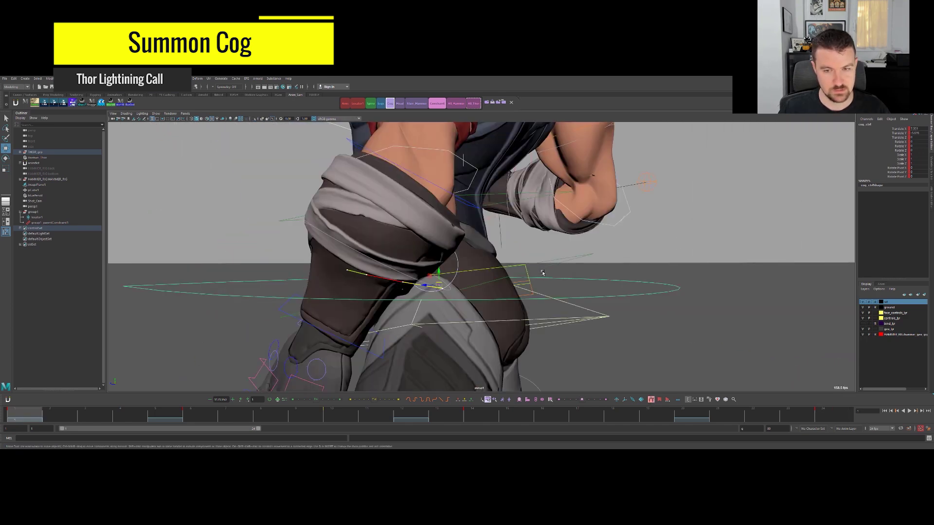
key("period")
key("comma")
key("period")
key("period")
key("comma")
key("comma")
key("period")
scroll(533, 280, "down", 6)
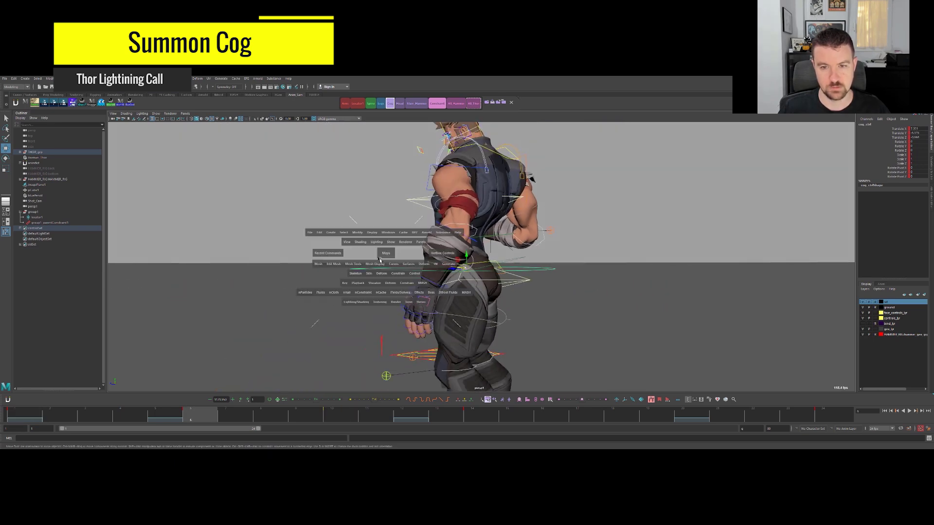
Switch to the layout with the Graph Editor, isolate the cog's Translate Z curve and step to the pose at frame 14.
key("space")
left_click(146, 306)
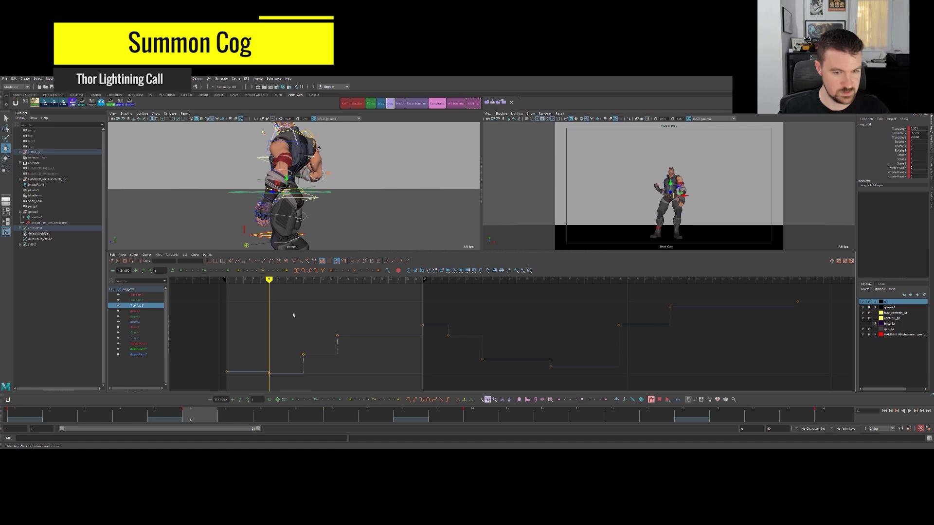
key("period")
key("period")
key("period")
key("comma")
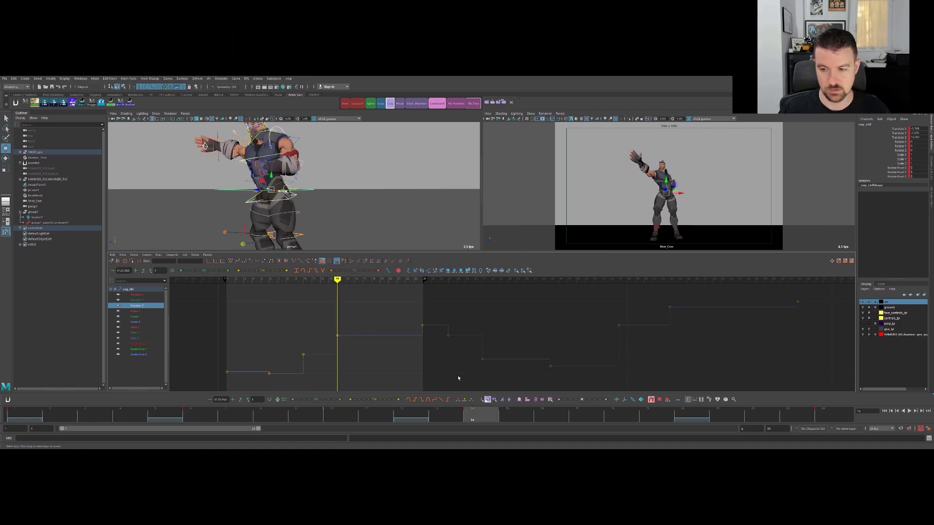
Add an in-between key on the cog at frame 17, favouring the frame 24 pose, and compare it with the neighbouring poses.
left_click_drag(505, 426, 579, 422)
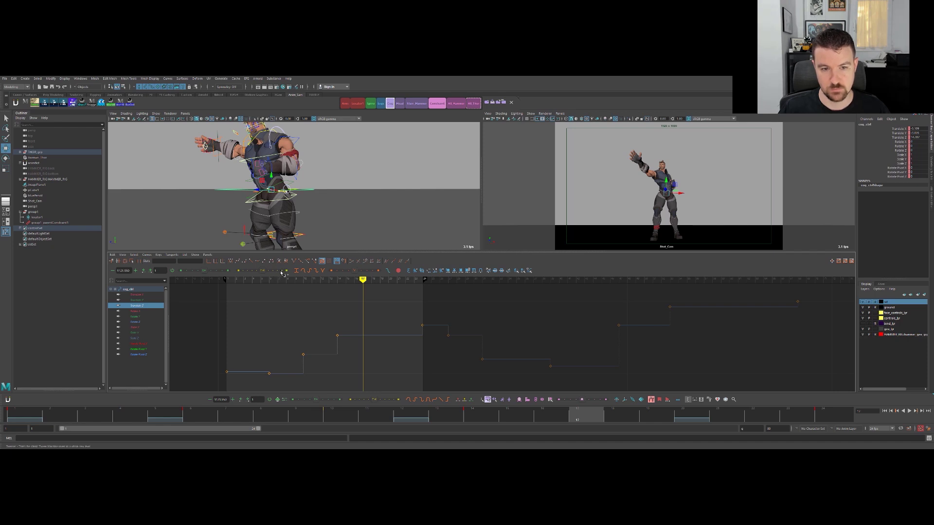
left_click(281, 270)
key("comma")
key("period")
key("period")
key("comma")
key("comma")
key("period")
middle_click(803, 182)
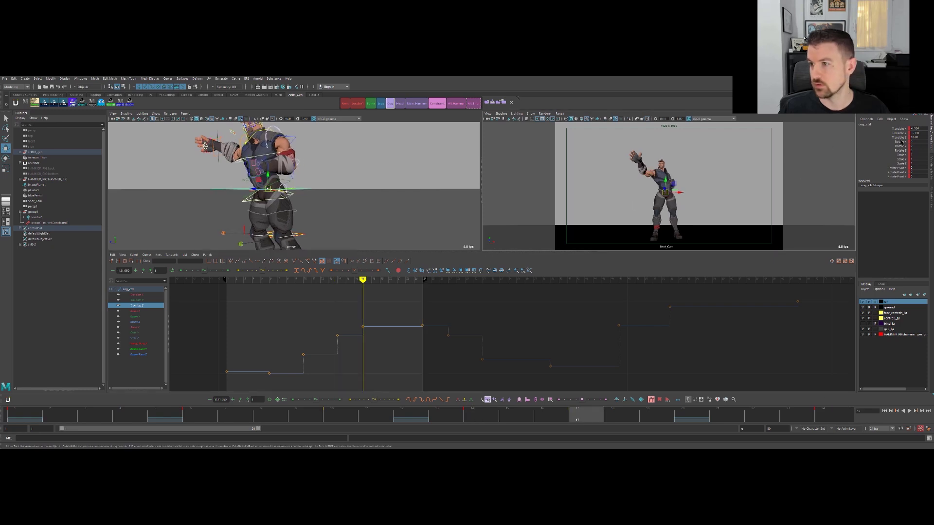
Choose the cog's Translate Y channel with its keys from frame 14 to 24, and go to frame 20.
left_click(899, 132)
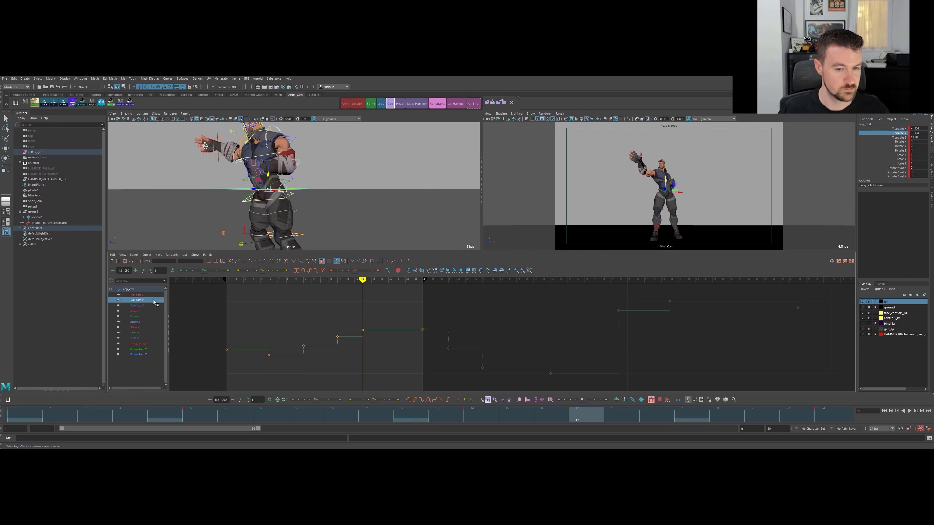
left_click_drag(340, 315, 427, 362)
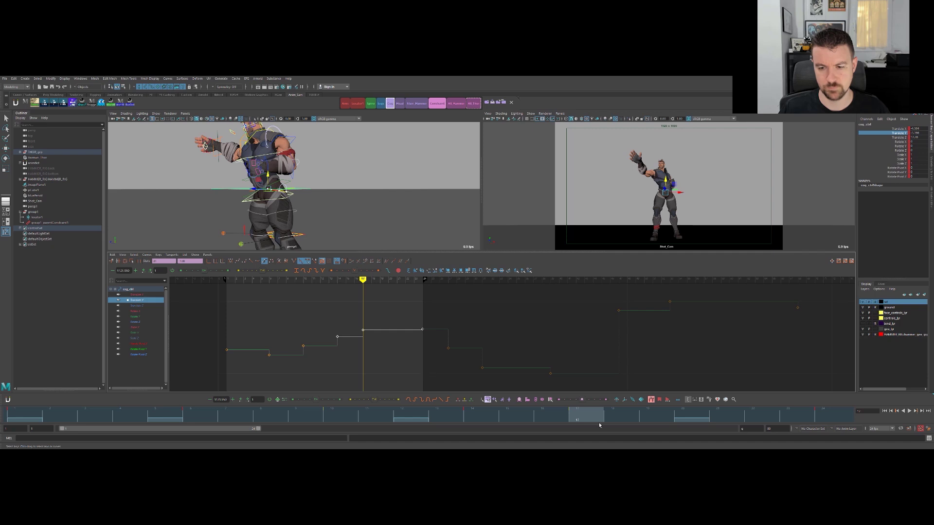
left_click(486, 414)
mouse_move(573, 412)
left_mouse_down()
mouse_move(686, 417)
mouse_move(580, 420)
left_mouse_up()
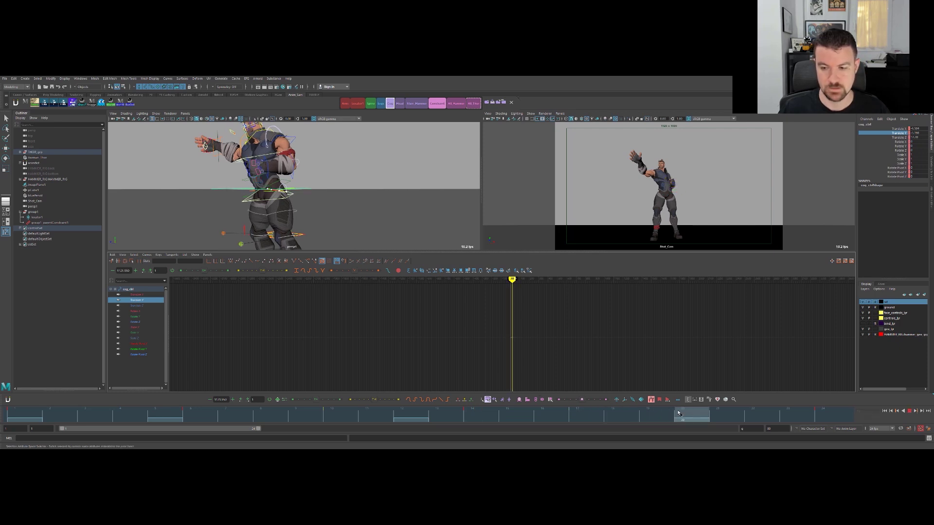
key("alt+v")
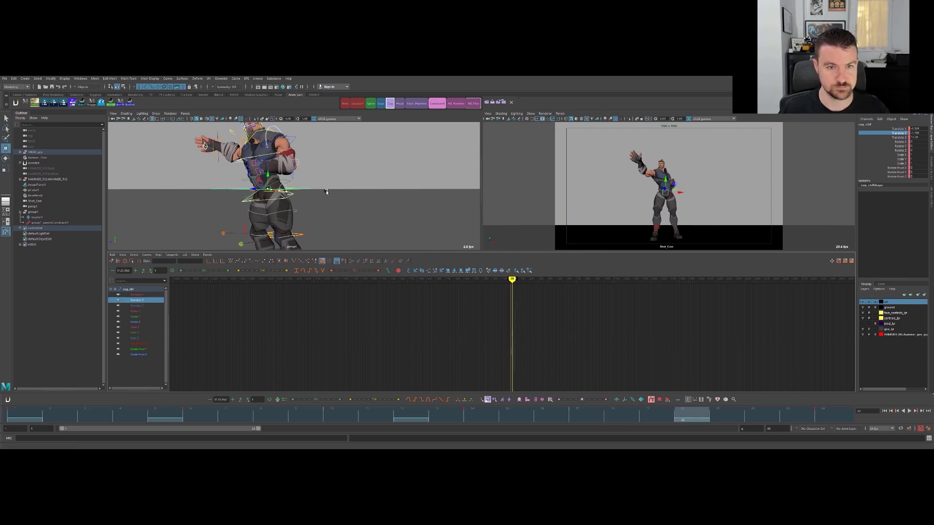
left_click(327, 192)
left_click(306, 189)
key("alt+v")
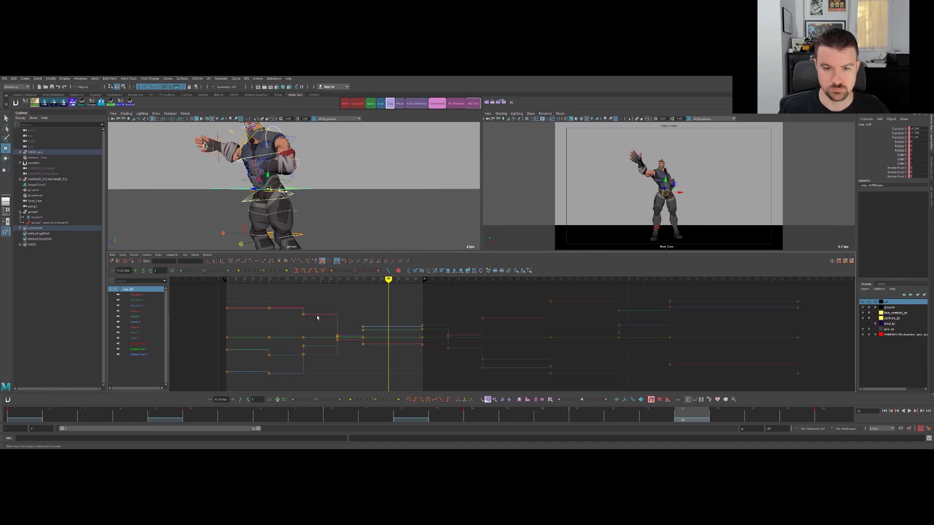
Isolate the cog's Translate Y curve and frame its keys between frames 14 and 24.
left_click(145, 301)
left_click_drag(322, 313, 471, 352)
key("f")
mouse_move(486, 340)
right_mouse_down("alt")
mouse_move(464, 338)
mouse_move(481, 347)
right_mouse_up("alt")
middle_click_drag(480, 348, 476, 392, "alt")
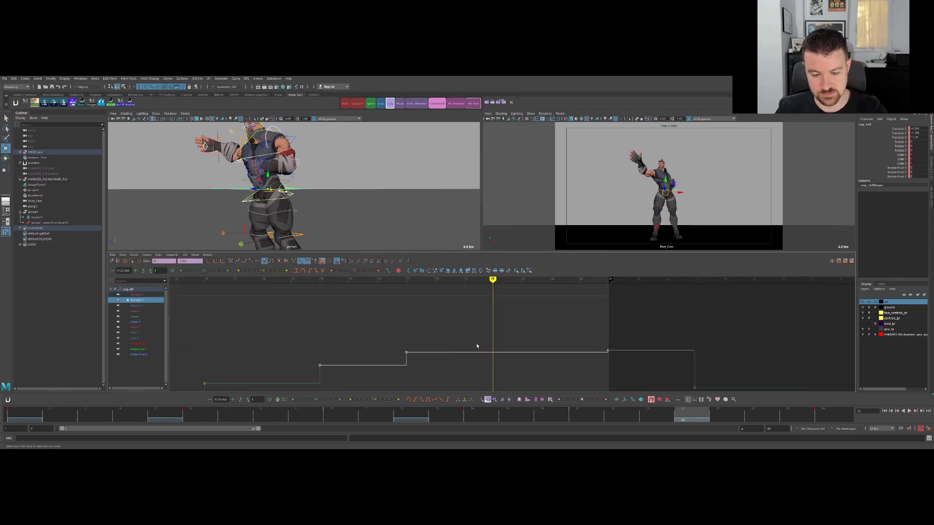
Try adding a raised Translate Y key at frame 20, then undo the raise and compare the neighbouring poses.
middle_click(499, 364)
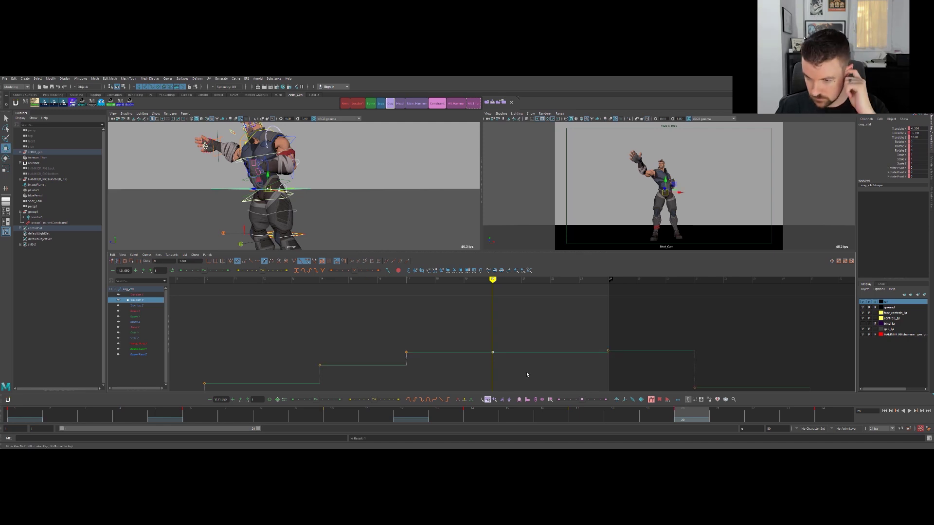
middle_click_drag(515, 352, 511, 367)
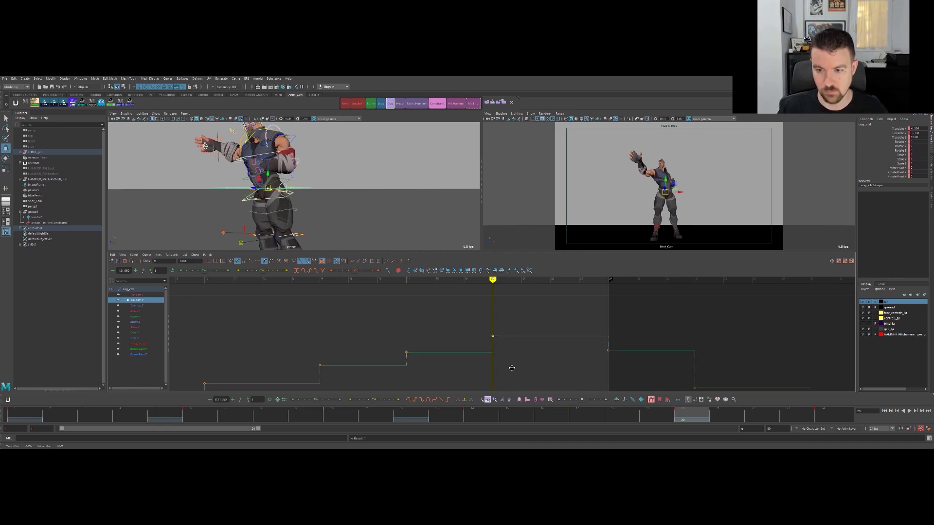
key("ctrl+z")
key("ctrl+z")
key("comma")
key("period")
key("period")
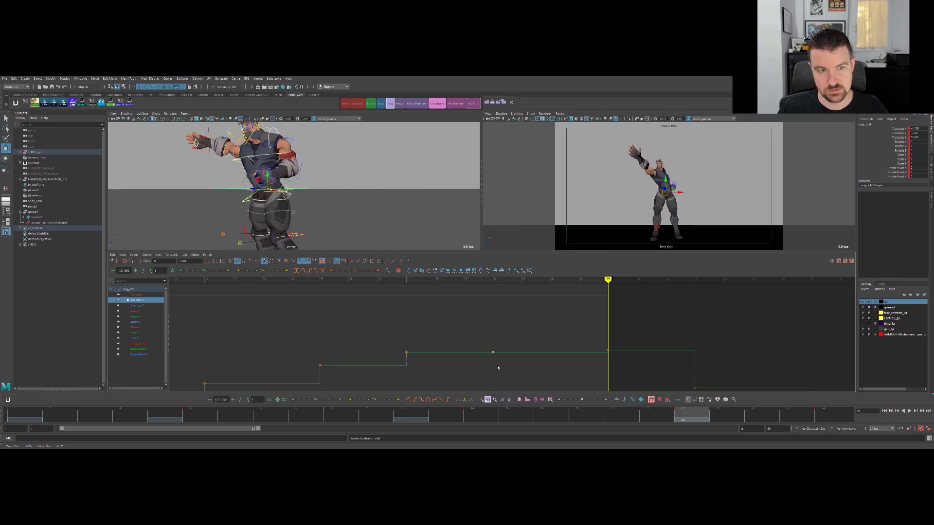
key("comma")
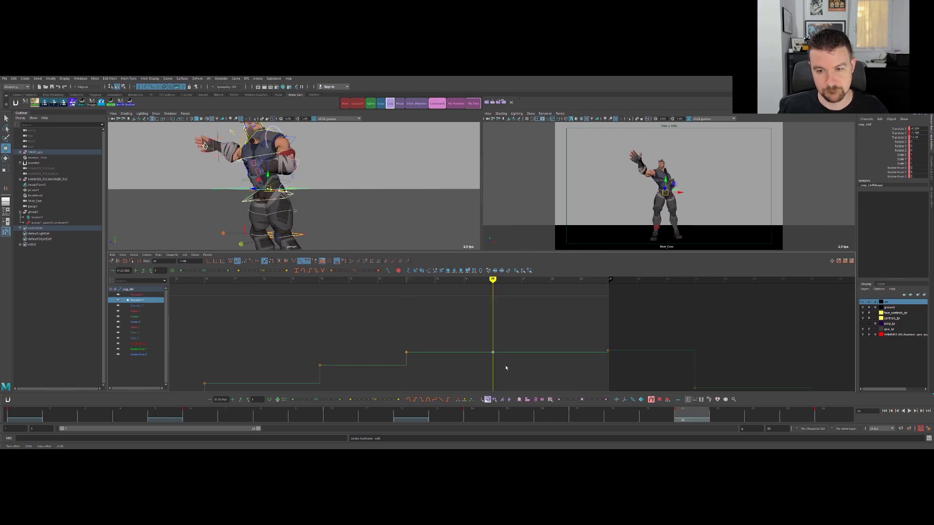
Try a smaller raise of the Translate Y key at frame 20, then remove that key.
middle_click_drag(503, 361, 504, 359)
key("comma")
key("period")
key("period")
key("comma")
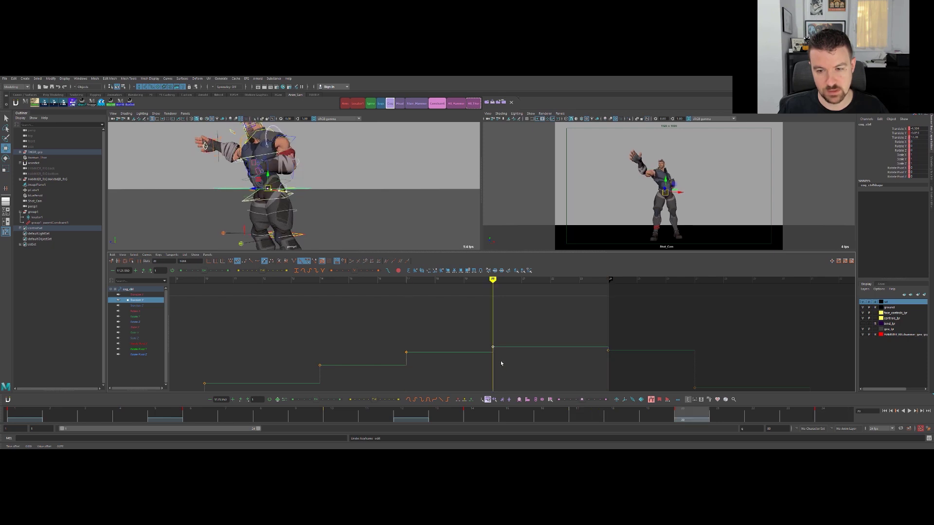
key("Delete")
key("comma")
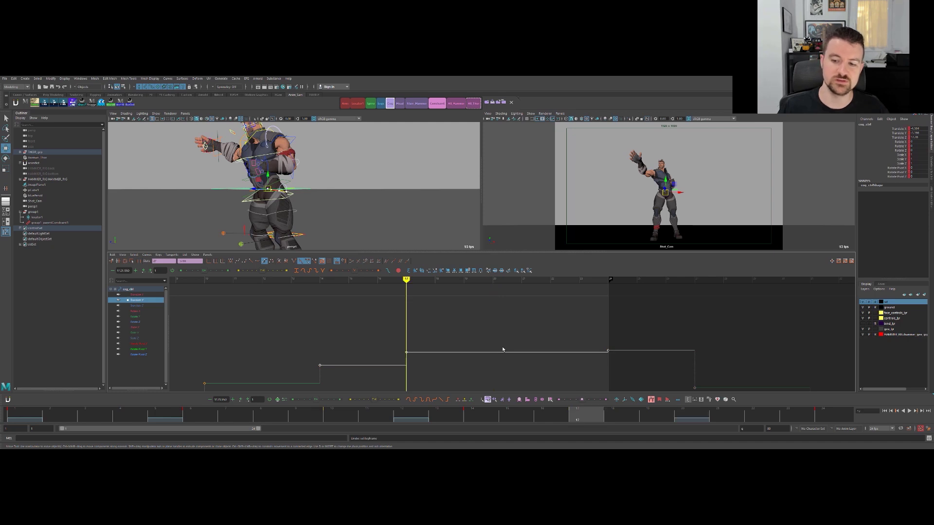
Step back and forth through the key poses around frame 17 to compare the body's height.
key("period")
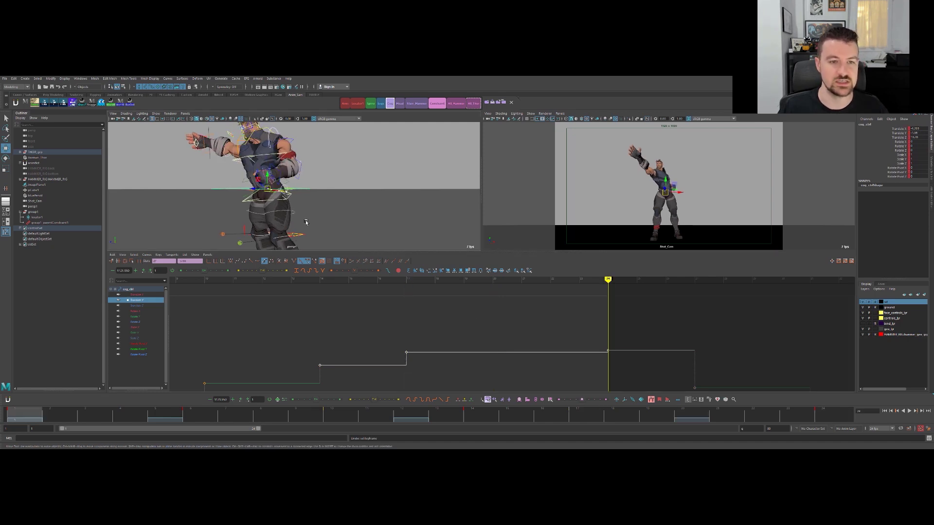
key("comma")
key("period")
key("comma")
key("comma")
key("comma")
key("period")
key("period")
key("period")
key("comma")
key("comma")
key("period")
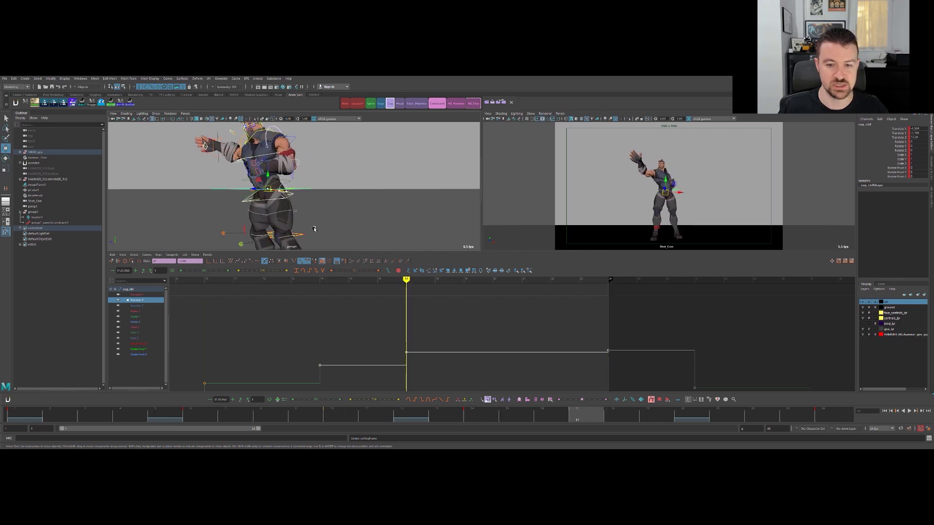
Examine the cog's whole Translate Y curve while stepping through the poses from frame 1 to 24.
scroll(313, 317, "down", 10)
scroll(396, 330, "up", 7)
key("comma")
key("comma")
key("comma")
key("period")
key("period")
key("period")
key("period")
key("period")
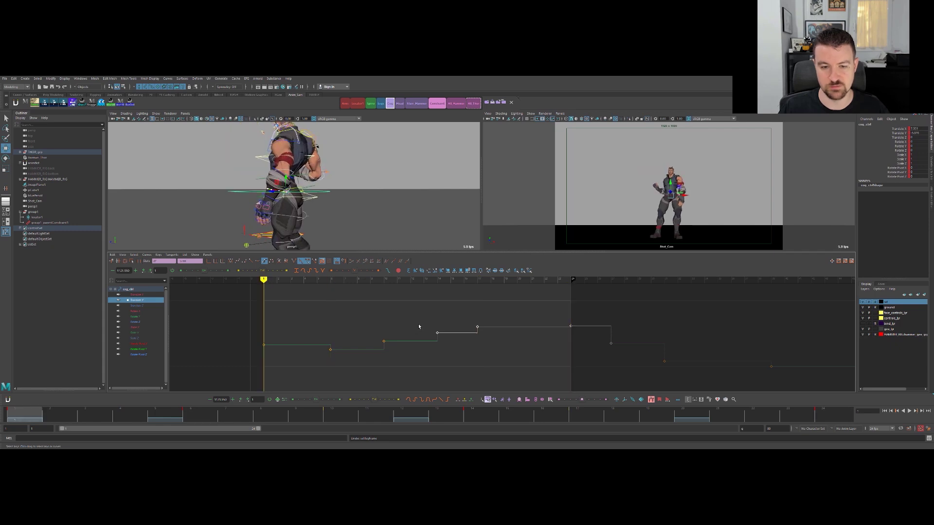
key("comma")
key("comma")
key("comma")
key("period")
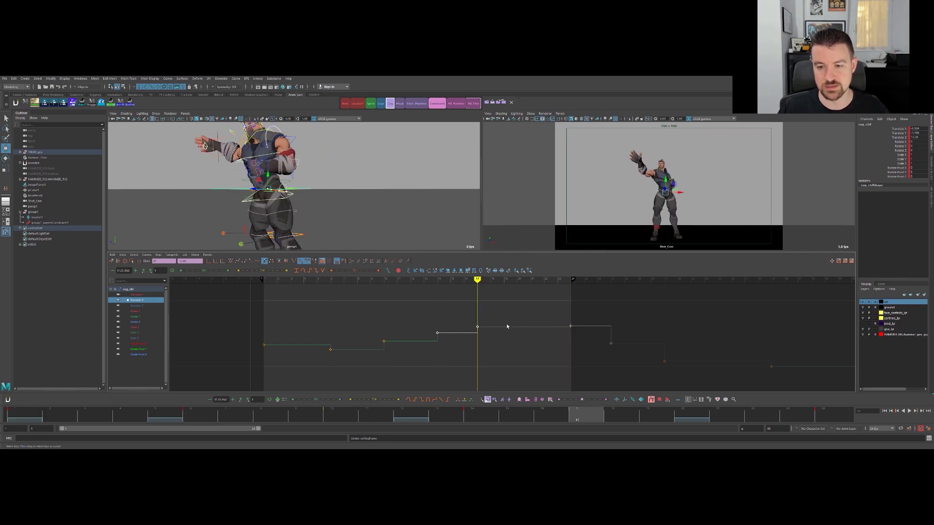
scroll(480, 330, "up", 7)
scroll(460, 329, "down", 8)
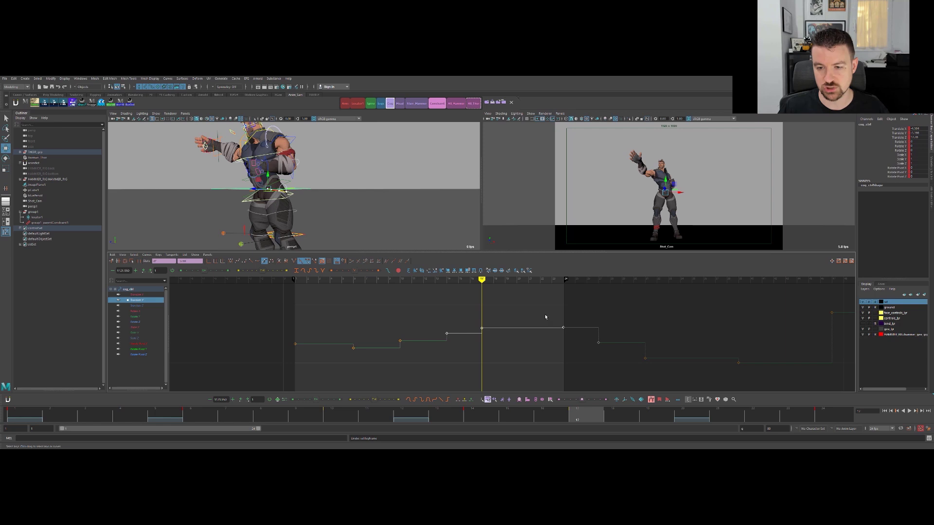
scroll(509, 325, "up", 3)
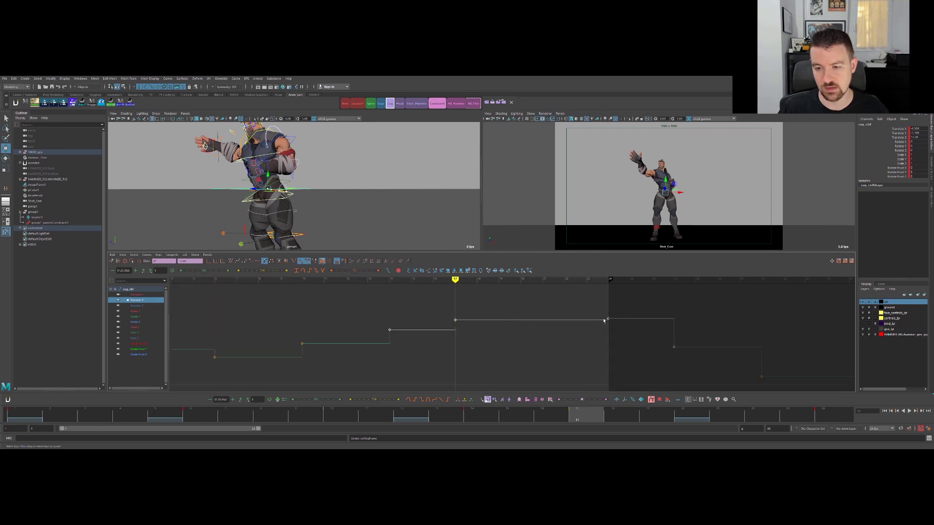
Lower the cog's Translate Y key at frame 6 to deepen the dip before the arm raise.
key("comma")
key("comma")
key("comma")
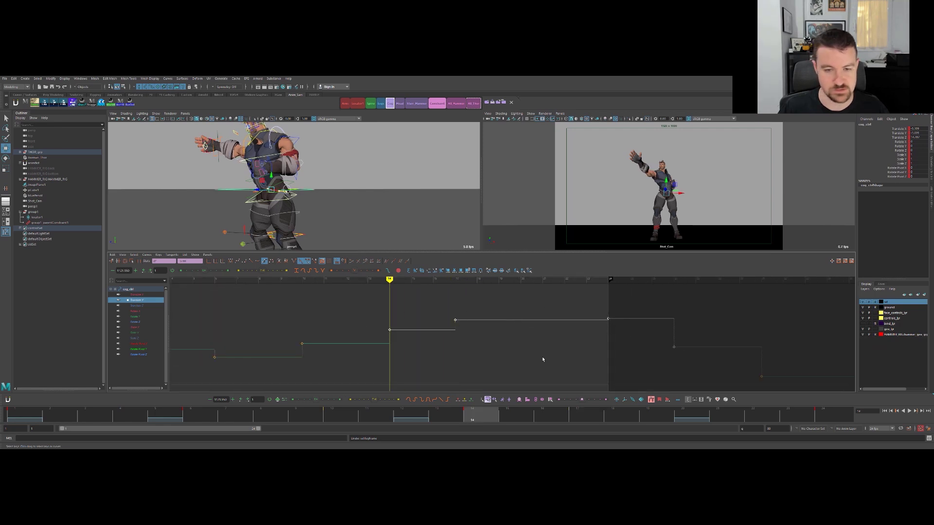
key("period")
middle_click_drag(399, 327, 506, 327, "alt")
key("comma")
key("comma")
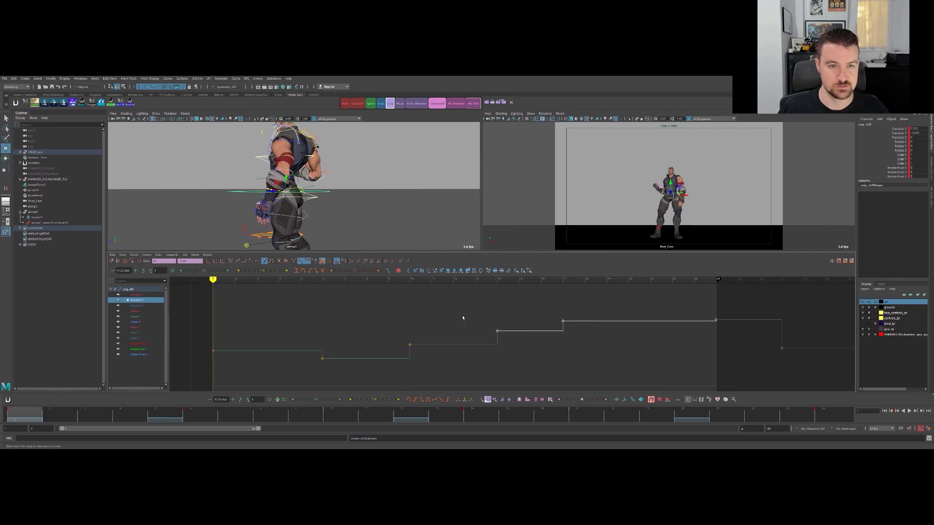
key("period")
left_click(331, 345)
middle_click_drag(333, 333, 334, 335)
key("comma")
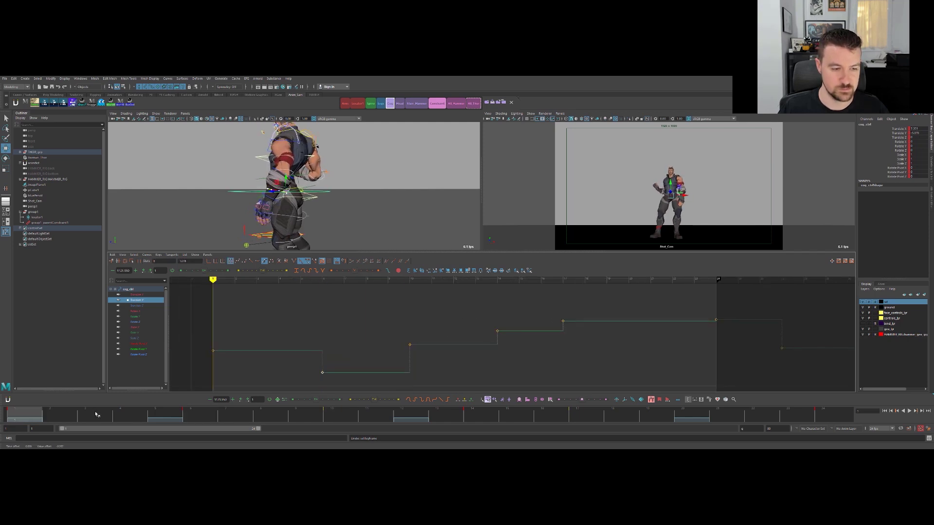
Add a Translate Y breakdown key to the cog at frame 3, favouring the pose at frame 1.
left_click(96, 413)
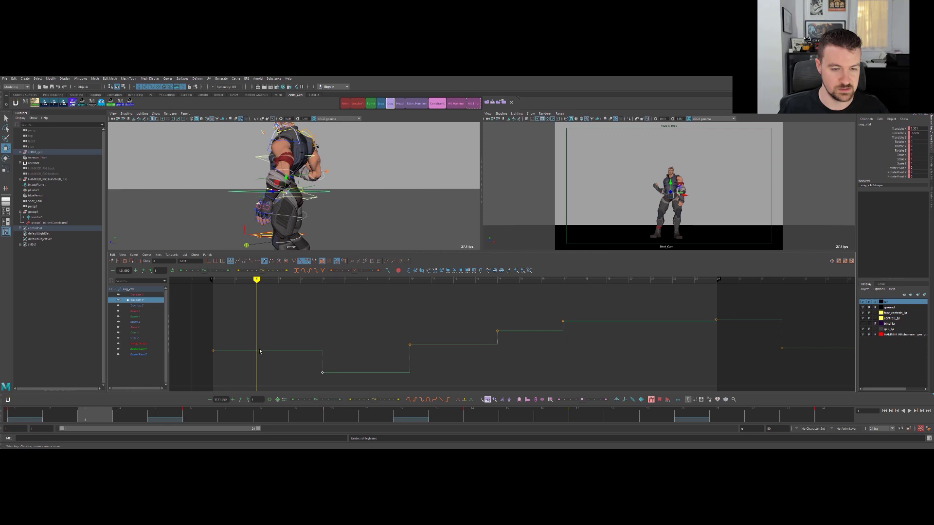
left_click(899, 132)
left_click(235, 304)
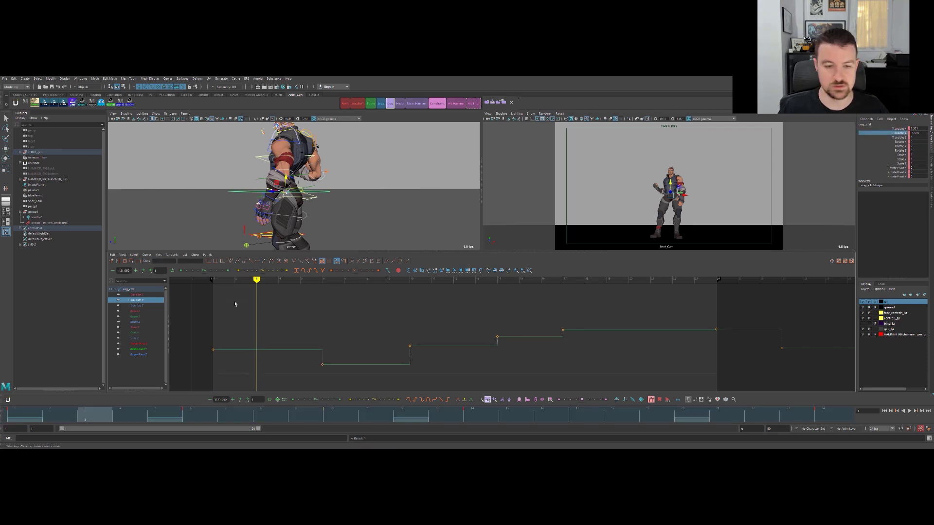
left_click(248, 271)
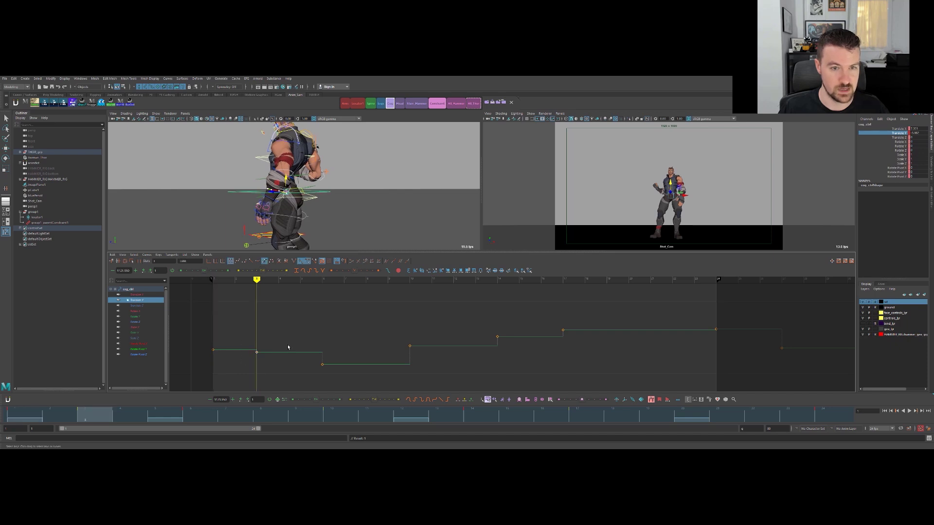
Step through the key poses after frame 3 to check how the cog's height changes toward frame 10.
key(".")
key(".")
key(".")
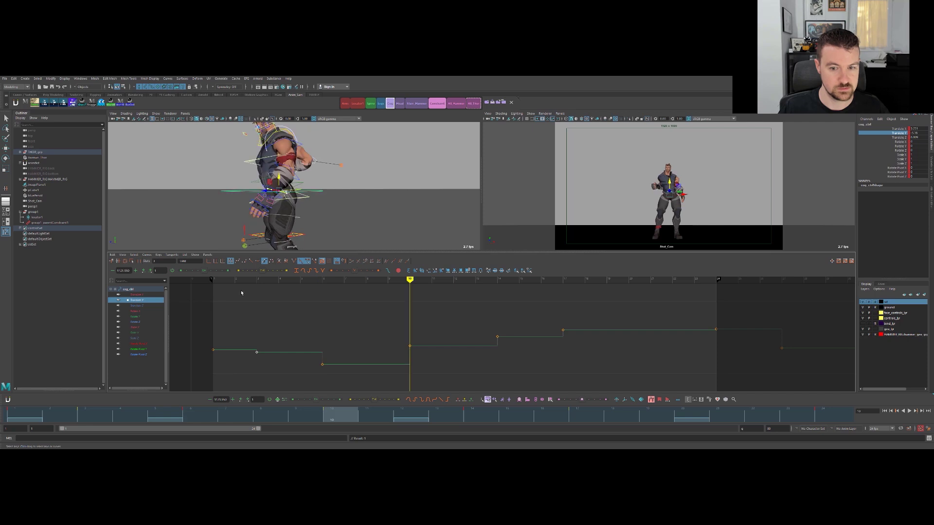
key(".")
key(".")
key(".")
left_click_drag(389, 332, 428, 365)
key(".")
Add a Translate Y key to the cog at frame 8, just above the level of the frame 6 key.
key("alt+period")
key("alt+period")
key("alt+period")
key("alt+period")
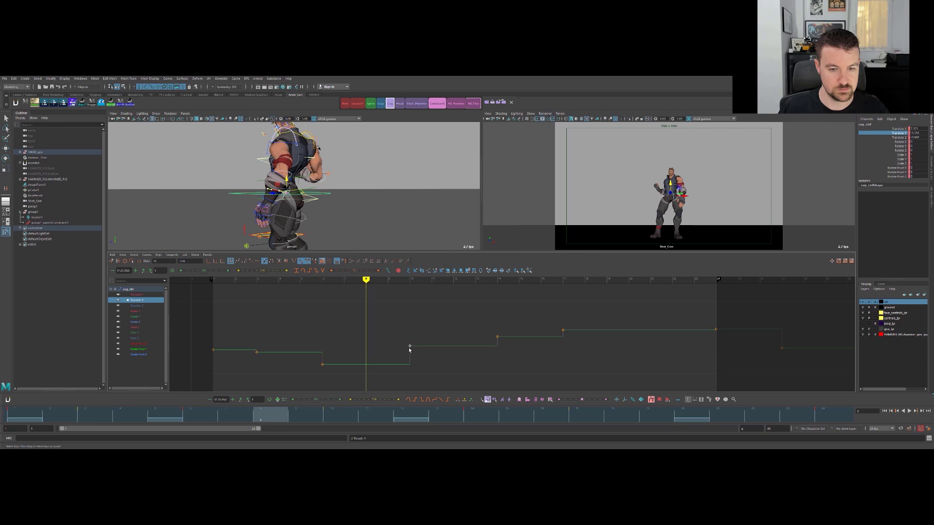
key("alt+period")
key("alt+comma")
key("alt+comma")
key("alt+comma")
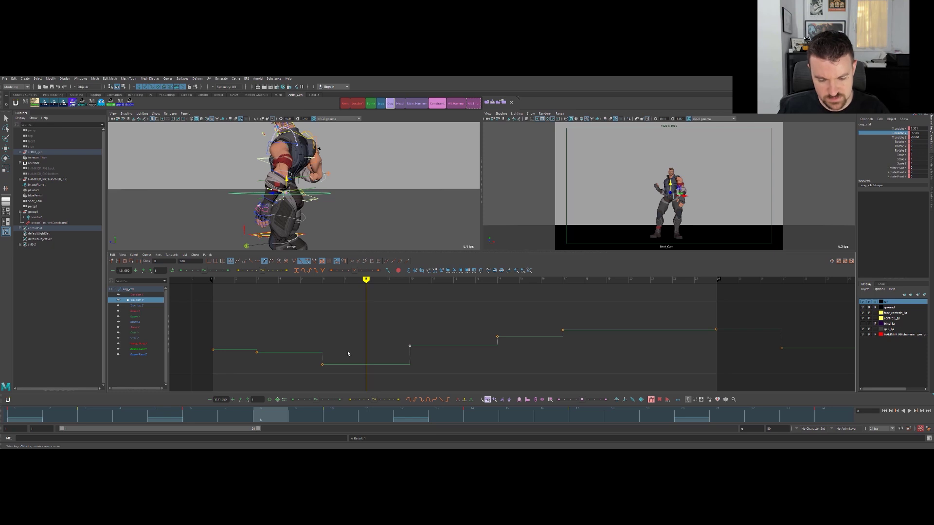
middle_click(365, 368)
middle_click_drag(364, 348, 367, 345)
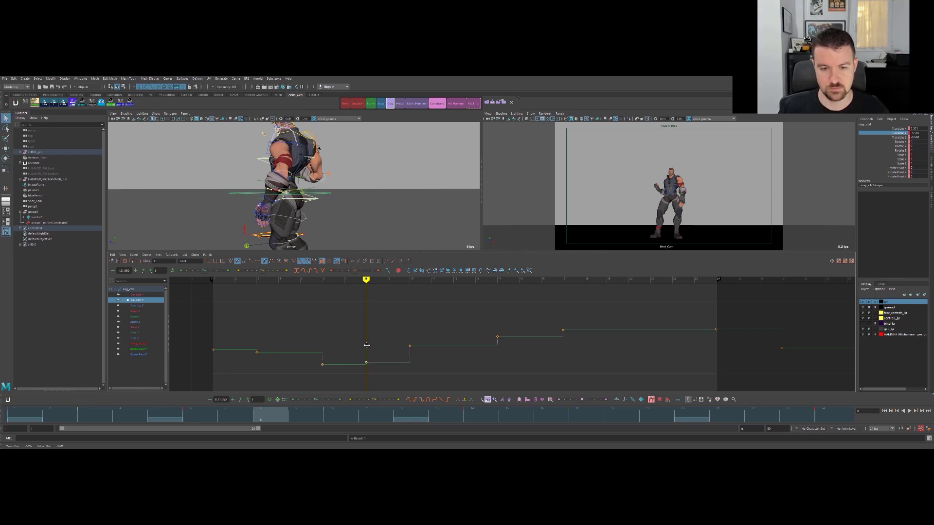
Step back and forth between the poses around frames 3 to 8 to examine the body's dip.
key("comma")
key("comma")
key("period")
key("period")
key("period")
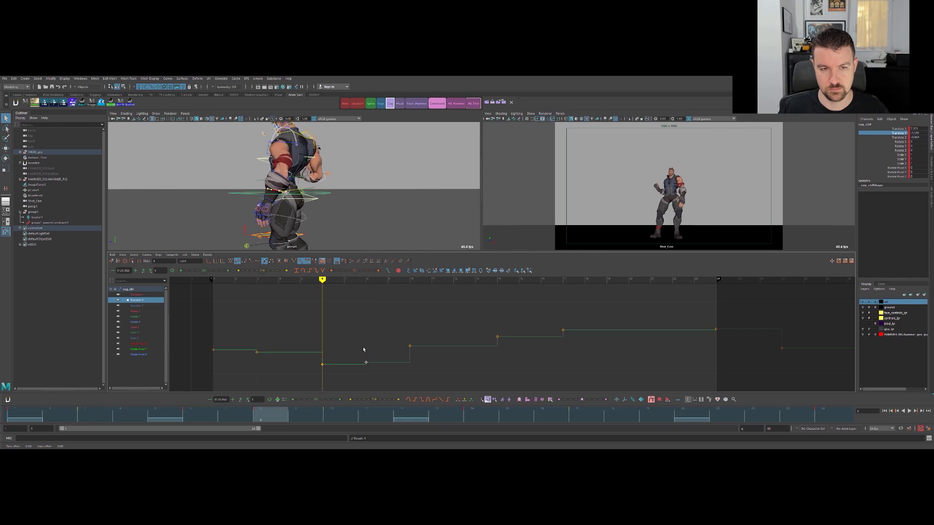
key("comma")
key("comma")
key("period")
key("comma")
key("period")
key("comma")
Add a Translate Z breakdown key to the cog at frame 3.
left_click(148, 306)
key("period")
key("comma")
key("period")
key("comma")
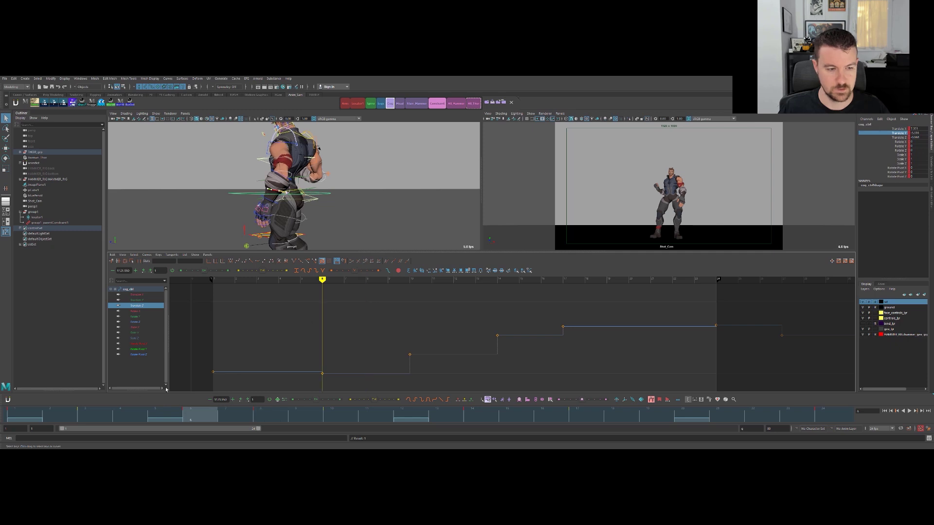
left_click(91, 416)
key("w")
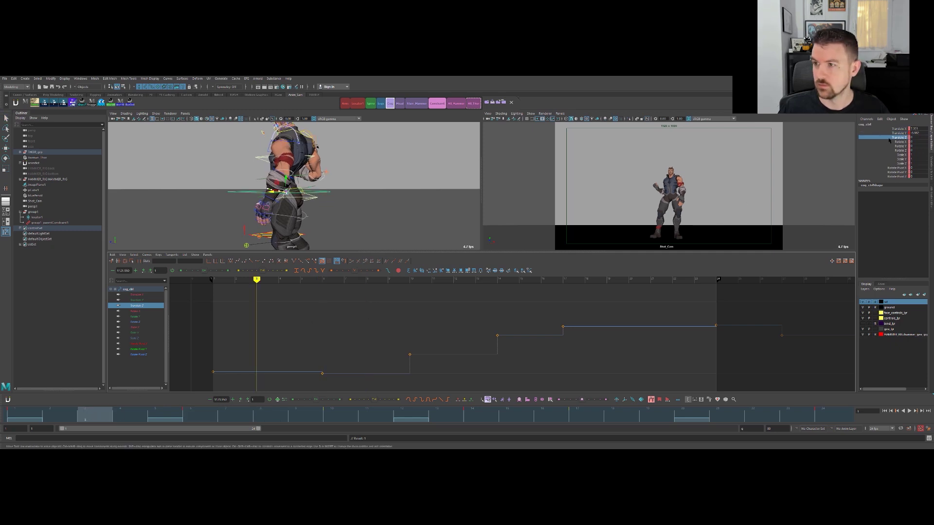
left_click(247, 270)
Shift the cog slightly along Translate Z at frame 3 to refine its motion trail.
key("comma")
key("period")
key("period")
key("period")
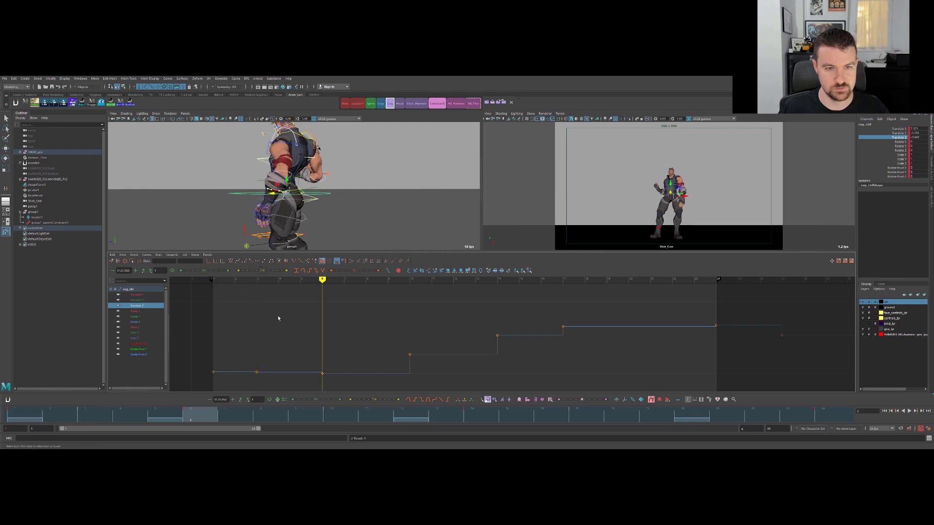
key("comma")
key("comma")
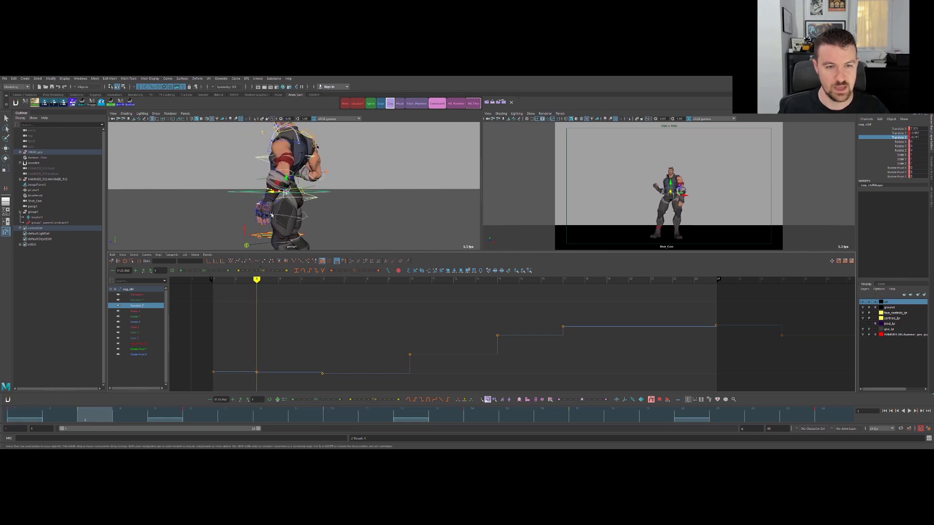
scroll(297, 200, "up", 10)
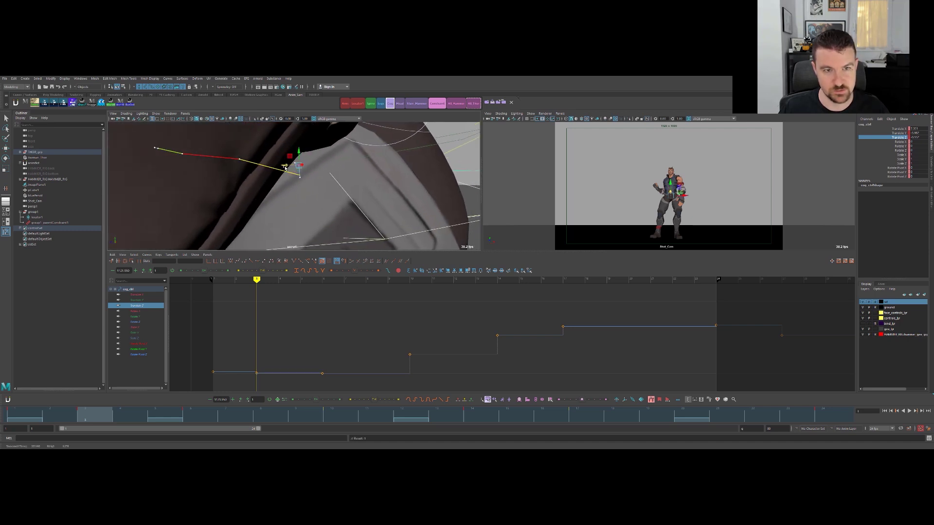
Step between the poses from frame 1 to 6 to inspect the cog's motion trail and hip movement.
key("comma")
key("period")
key("period")
key("period")
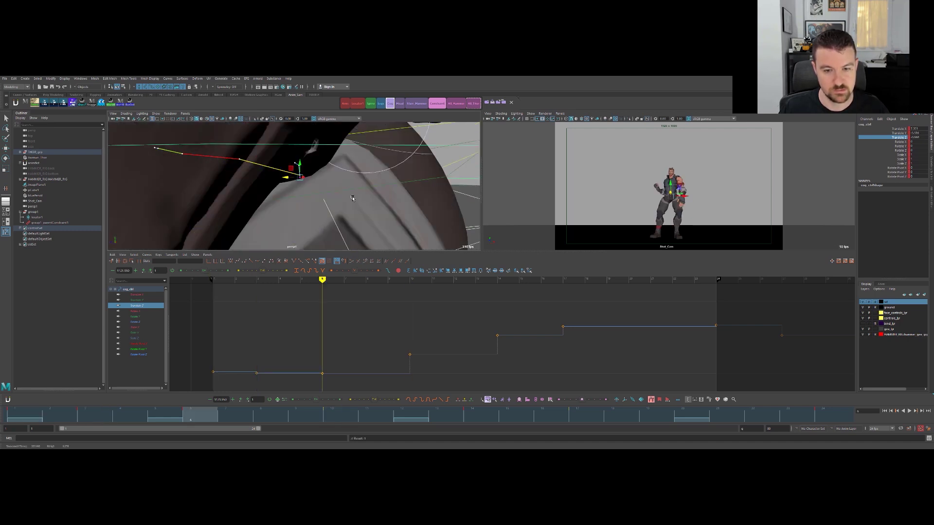
key("comma")
key("comma")
key("comma")
key("period")
key("period")
key("f")
key("comma")
key("comma")
key("period")
key("period")
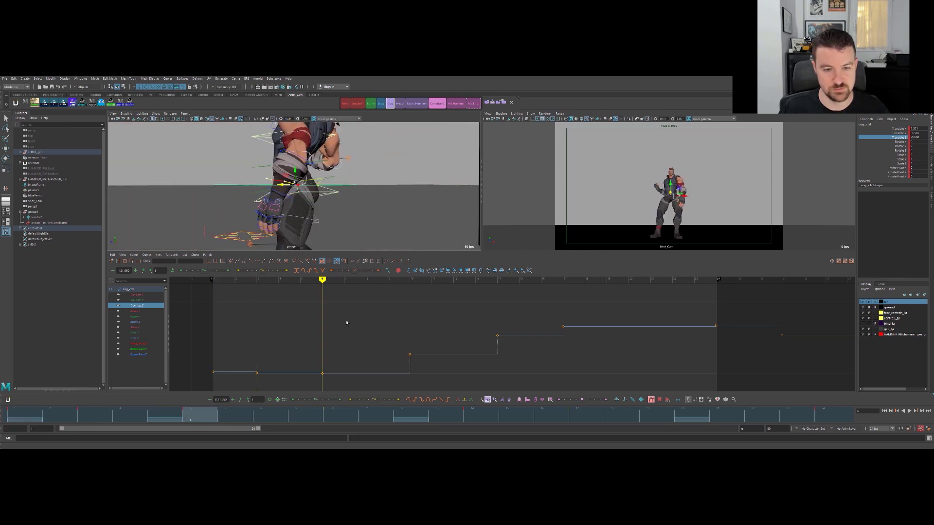
Add a Translate Z breakdown key to the cog at frame 8, about halfway between frames 6 and 10.
left_click_drag(213, 423, 274, 421)
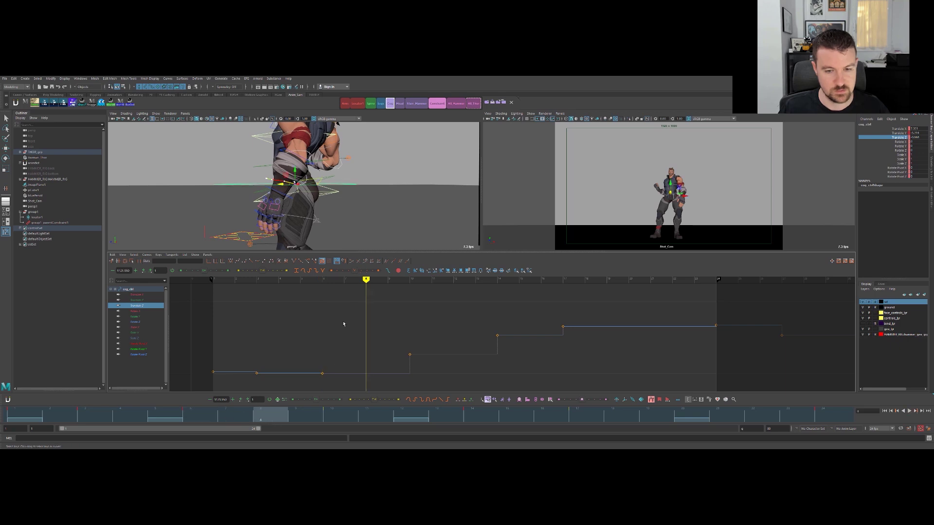
right_click_drag(301, 194, 493, 174, "alt")
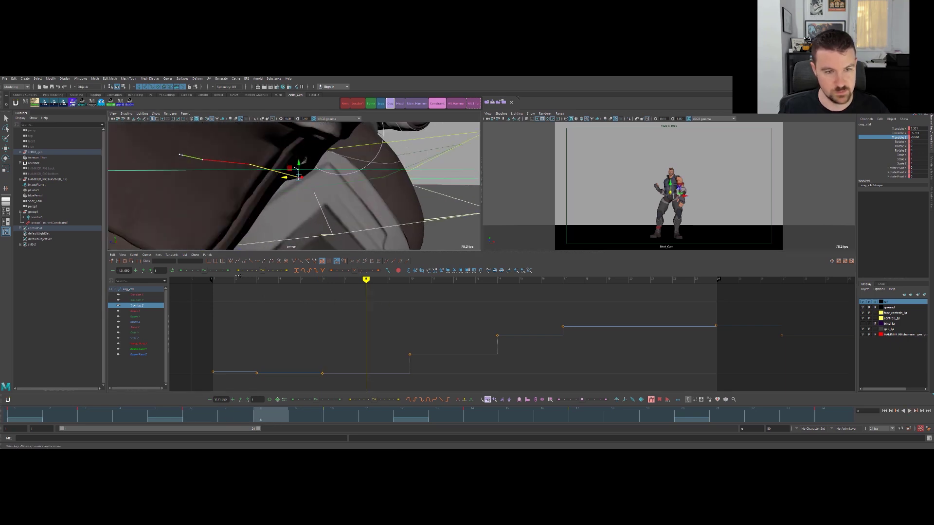
left_click(262, 271)
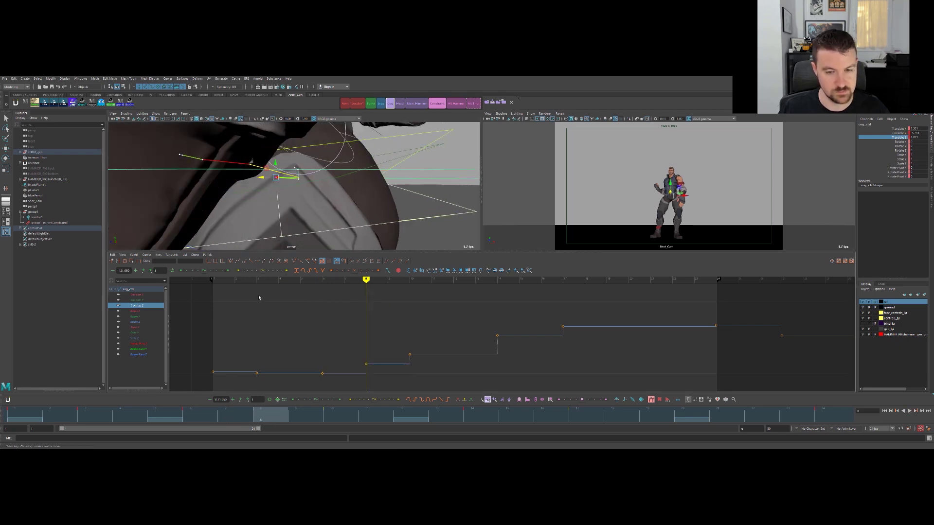
Compare the poses around frames 3 to 8 against the cog's motion trail to judge its arc.
key("comma")
key("period")
key("period")
key("comma")
key("comma")
key("comma")
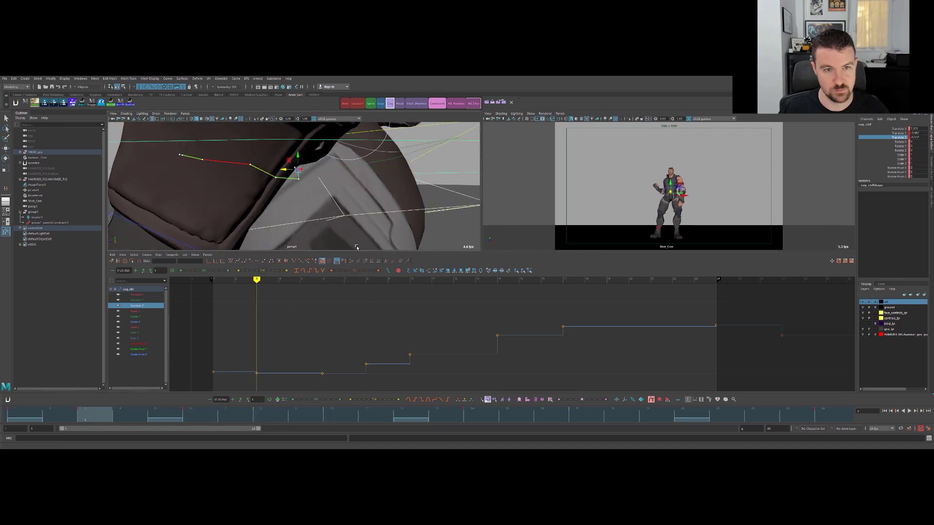
key("period")
key("comma")
key("period")
key("comma")
key("period")
key("comma")
Try nudging the cog's Translate Z key at frame 3 while comparing it with the neighbouring poses.
left_click(258, 373)
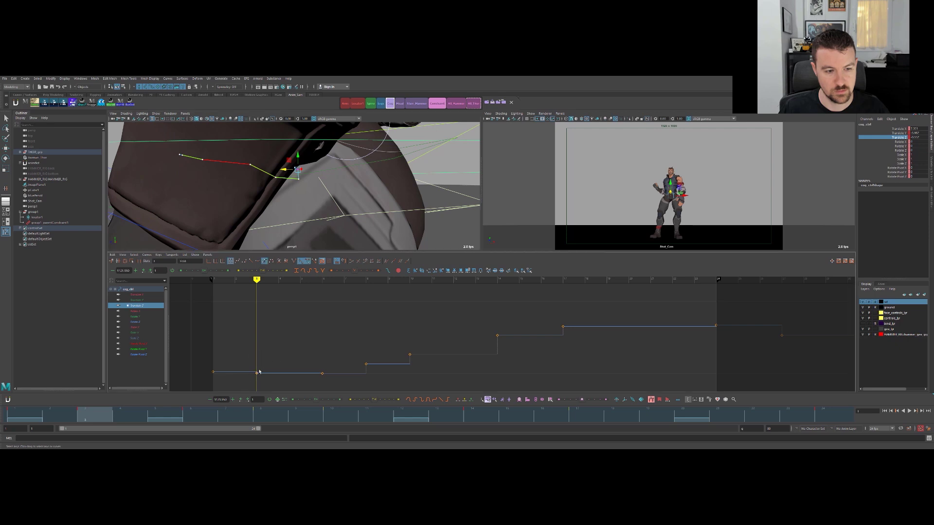
mouse_move(259, 372)
middle_mouse_down()
mouse_move(260, 356)
mouse_move(260, 365)
middle_mouse_up()
key("ctrl+z")
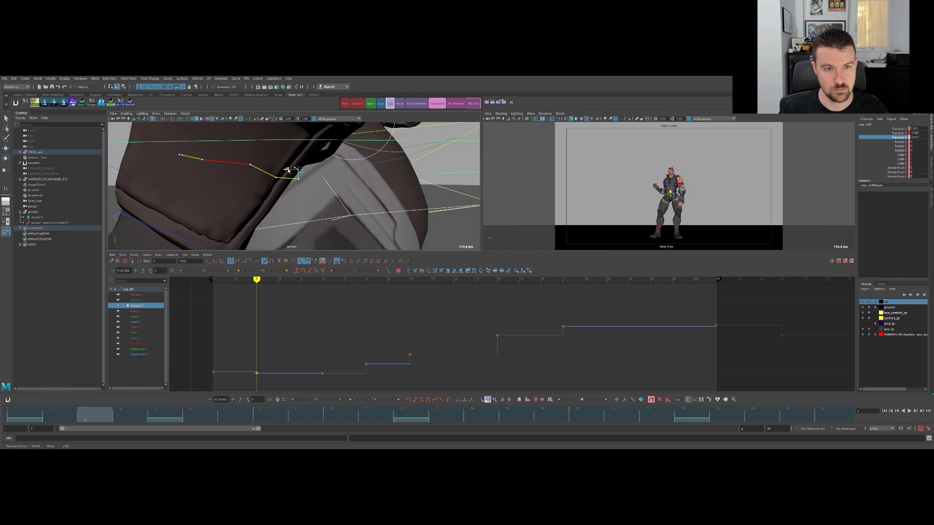
key("comma")
key("period")
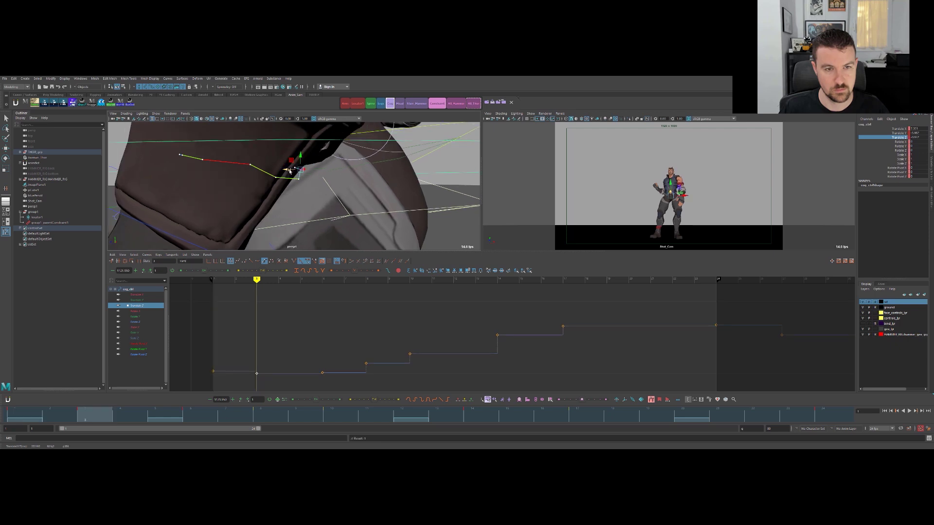
key("period")
key("period")
key("comma")
key("period")
Lower the cog's Translate Y key at frame 8 below the level of the frame 6 key.
left_click(148, 300)
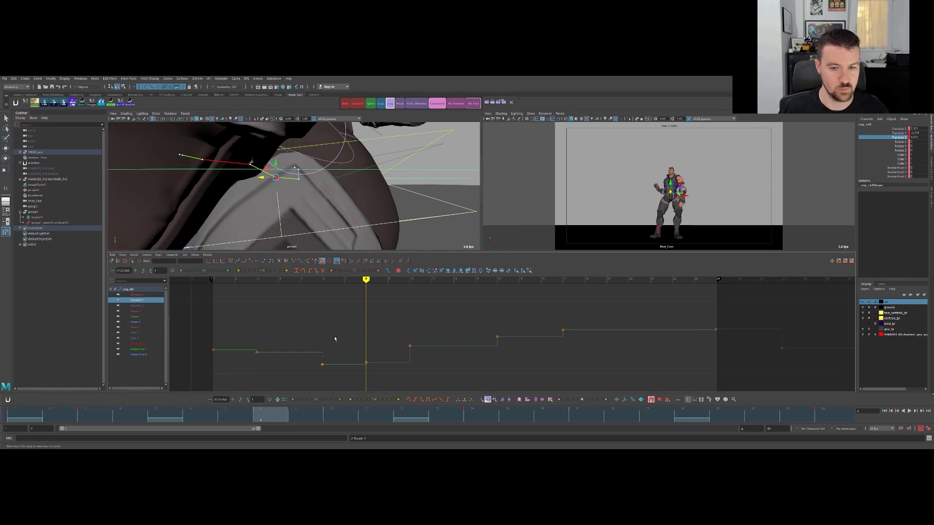
left_click_drag(393, 377, 395, 378)
middle_click_drag(374, 339, 372, 345)
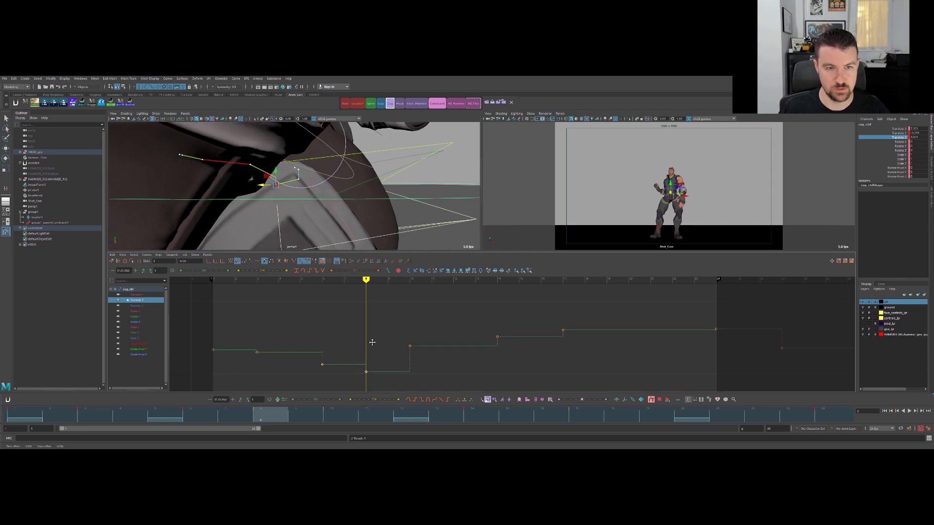
Step repeatedly through the poses from frame 3 to 8, checking the cog's motion trail and its Translate Z curve.
key("comma")
key("comma")
key("period")
key("period")
key("comma")
key("comma")
key("period")
key("period")
key("comma")
key("comma")
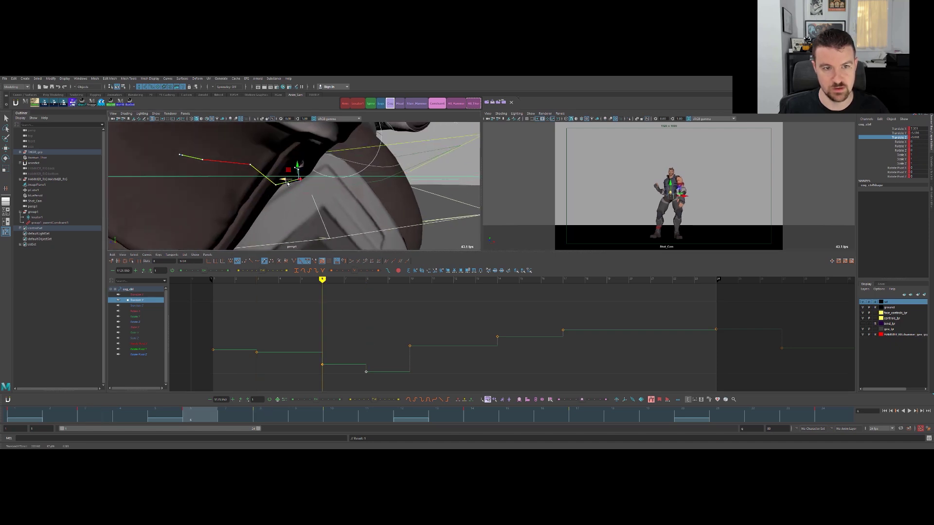
key("comma")
key("comma")
key("period")
key("period")
key("period")
key("comma")
left_click(140, 305)
key("comma")
key("period")
key("comma")
Lower the cog slightly in Translate Y at frame 10 to smooth its motion trail.
right_click_drag(330, 341, 319, 339, "alt")
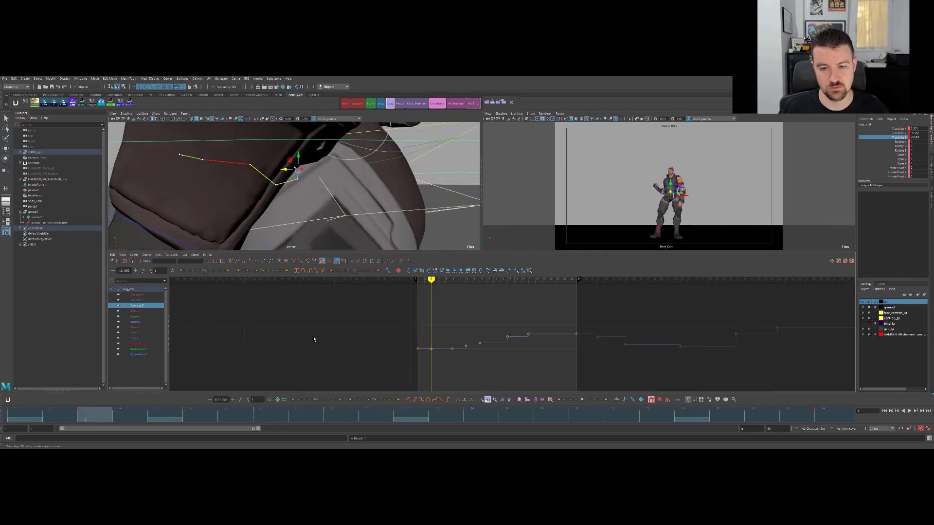
key("period")
key("period")
key("period")
right_click_drag(352, 202, 197, 171, "alt")
scroll(307, 174, "up", 10)
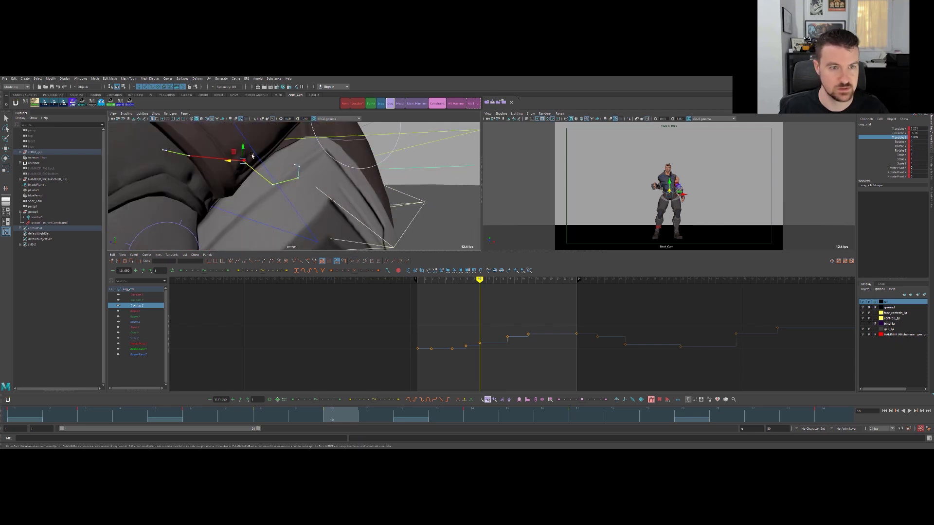
left_click_drag(243, 148, 243, 148)
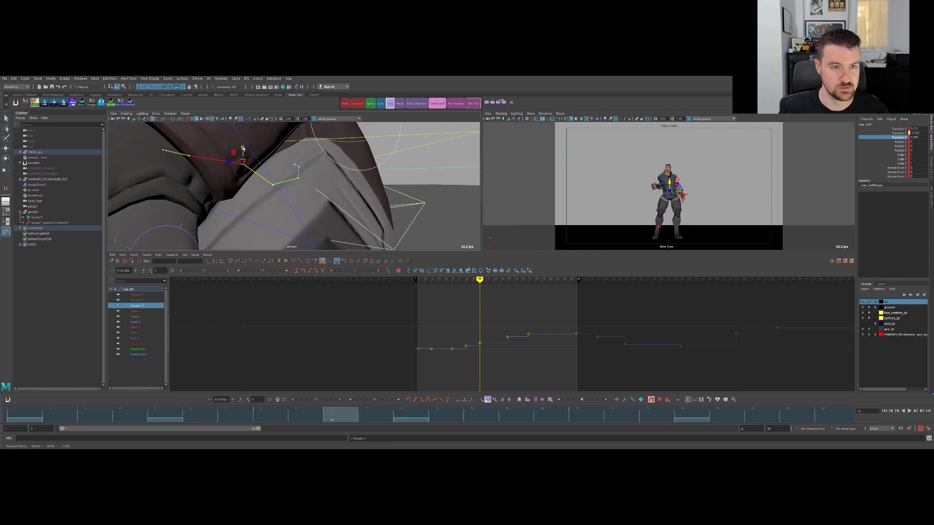
key("ctrl+z")
Raise the cog's Translate Y key at frame 14 slightly toward the frame 17 key.
left_click(137, 301)
left_click(137, 305, "shift")
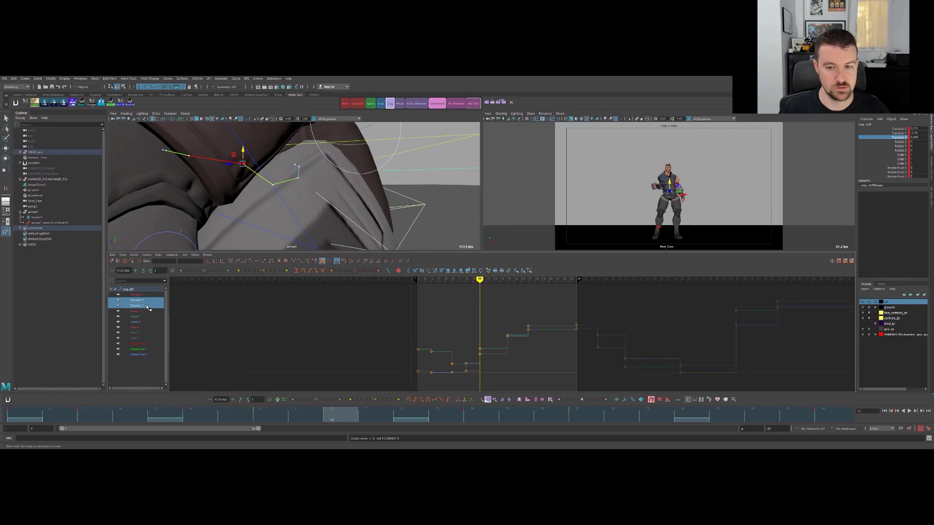
key("period")
key("period")
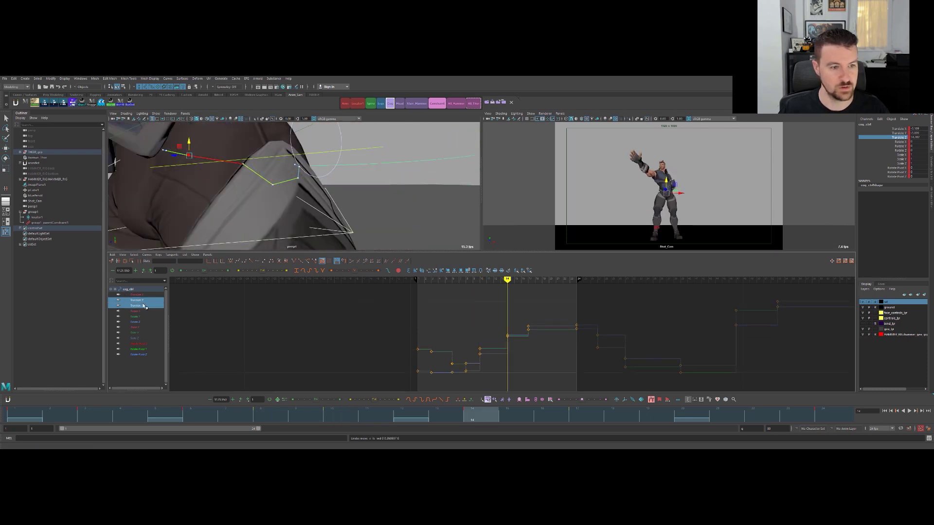
left_click(139, 300)
right_click_drag(501, 324, 535, 314, "alt")
middle_click_drag(472, 319, 477, 286, "alt")
right_click_drag(477, 285, 491, 313, "alt")
left_click_drag(491, 305, 518, 318)
middle_click_drag(535, 319, 534, 316)
Step back and forth through the poses around frame 14 to examine the cog's rise during the arm raise.
key("comma")
key("comma")
key("comma")
key("period")
key("period")
key("period")
key("period")
key("comma")
right_click_drag(328, 189, 324, 190, "alt")
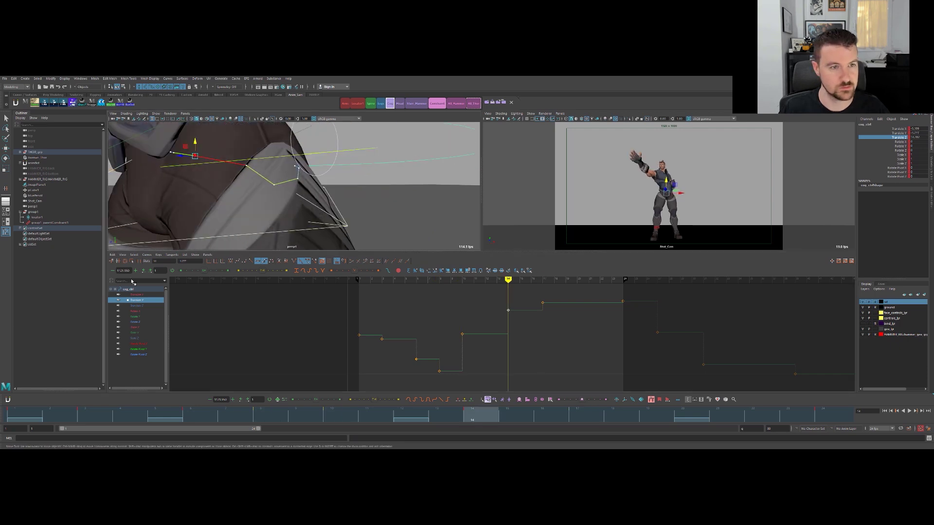
key("period")
key("comma")
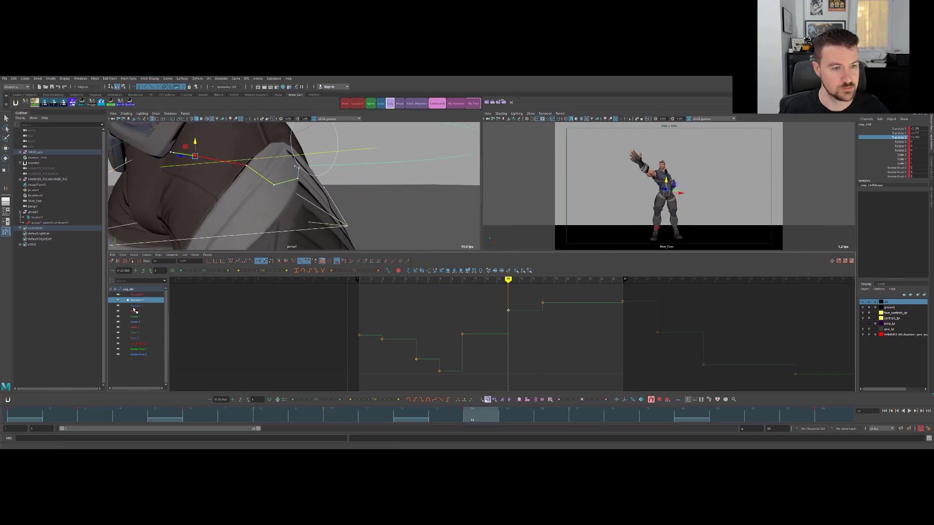
Examine the cog's Translate Z key at frame 10 while comparing the surrounding poses.
left_click(135, 306)
key("comma")
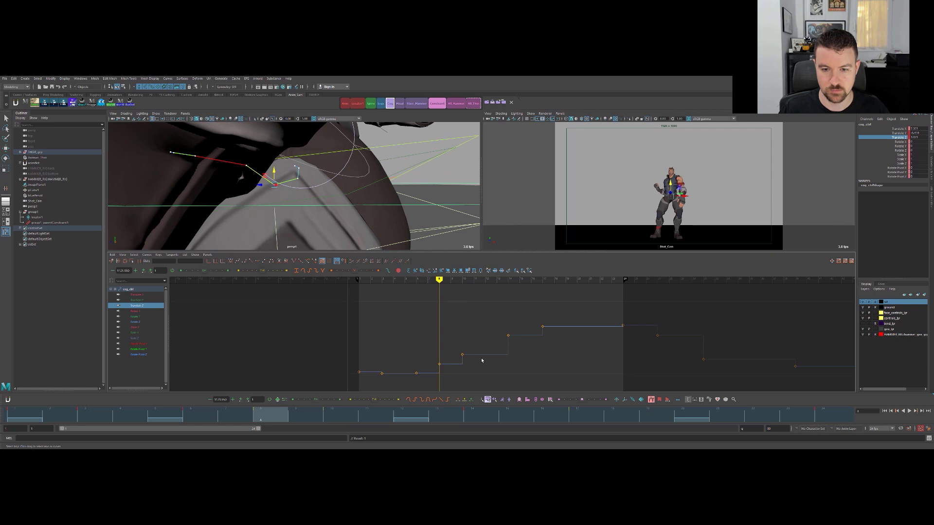
left_click_drag(484, 362, 484, 361)
key("period")
key("period")
key("comma")
key("comma")
key("comma")
Raise the cog's Translate Z key at frame 14 slightly toward the frame 17 key.
key("period")
key("period")
key("period")
key("period")
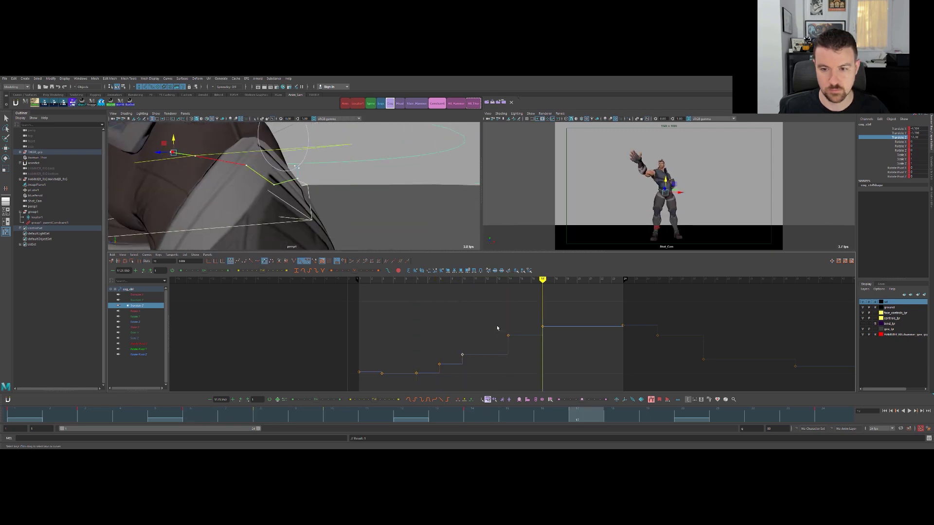
key("comma")
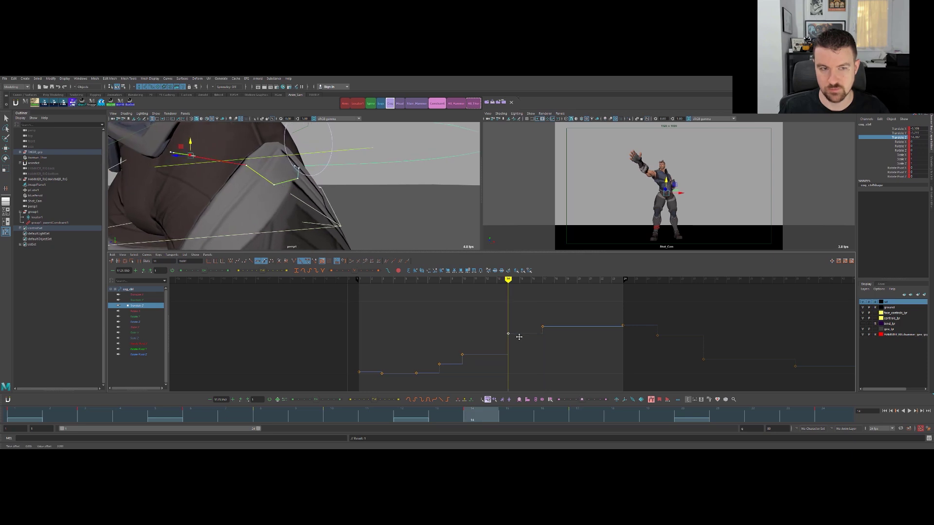
middle_click_drag(519, 336, 517, 335)
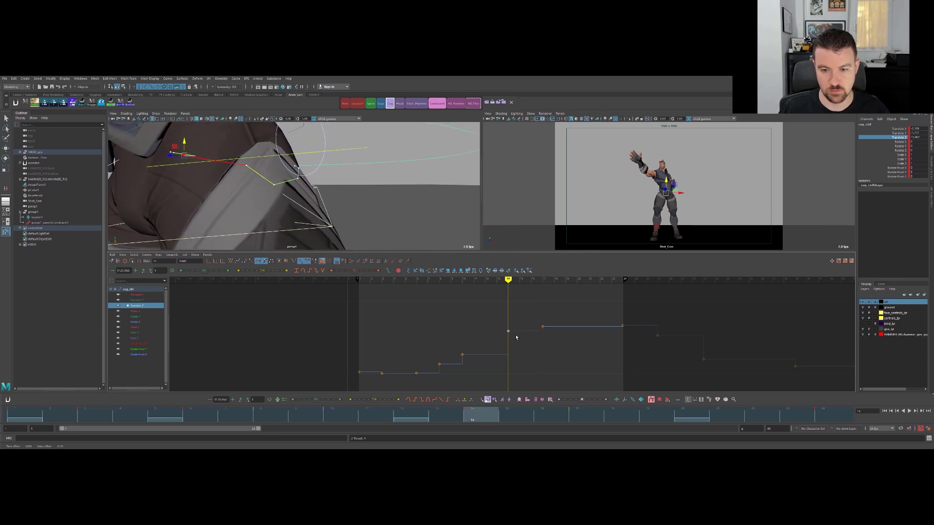
Step back and forth through the poses between frames 8 and 17 to examine the cog's forward and backward travel.
key("period")
key("comma")
key("comma")
key("comma")
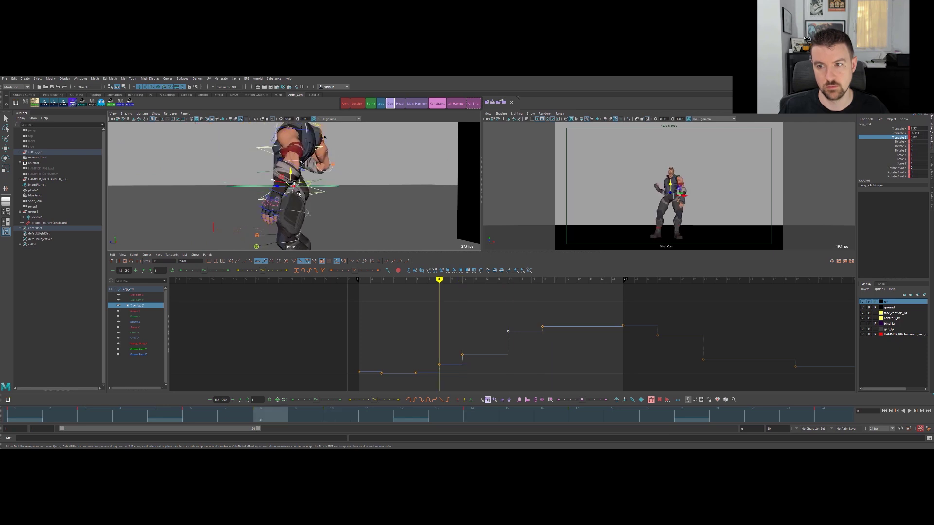
key("period")
key("period")
key("period")
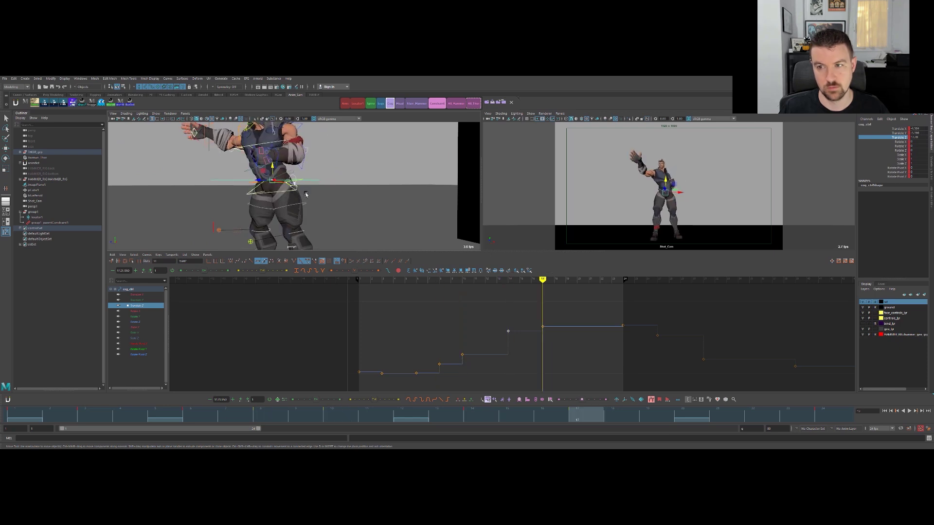
key("period")
key("comma")
key("comma")
key("comma")
right_click_drag(292, 203, 437, 175, "alt")
key("comma")
key("period")
key("period")
key("period")
key("period")
Raise the cog's Translate Z key at frame 10 slightly above its held value.
key("comma")
key("comma")
key("comma")
key("period")
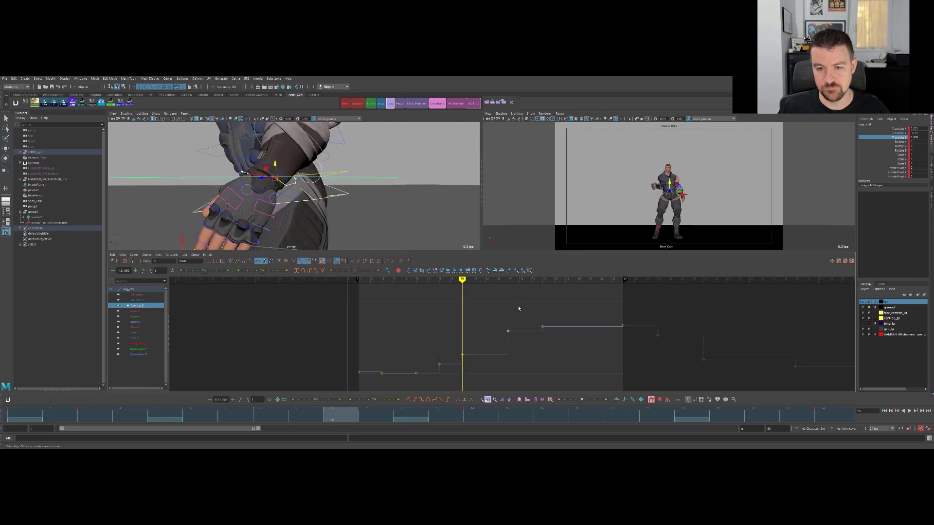
middle_click_drag(479, 356, 479, 356)
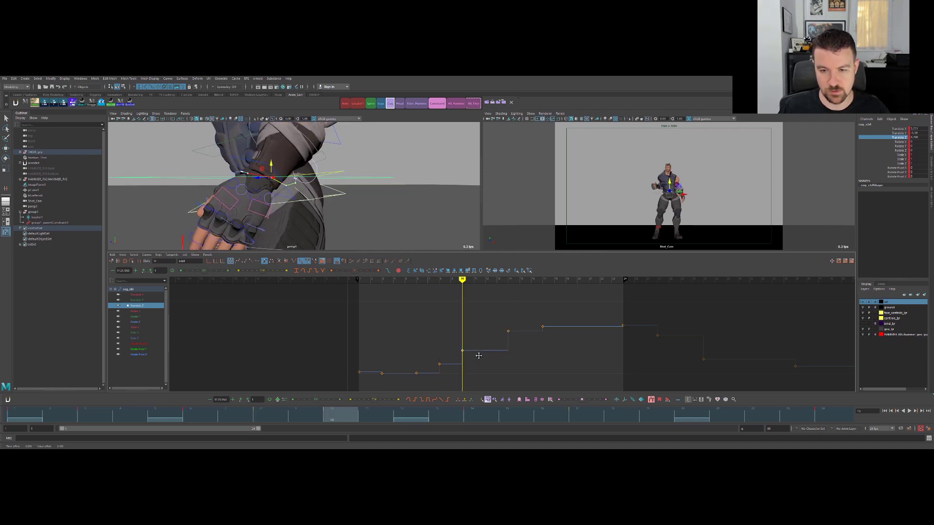
Flip through the poses leading up to frame 14 to check the cog's Translate Z spacing.
key("comma")
key("comma")
key("comma")
key("period")
key("comma")
key("comma")
key("period")
key("period")
key("period")
key("period")
key("period")
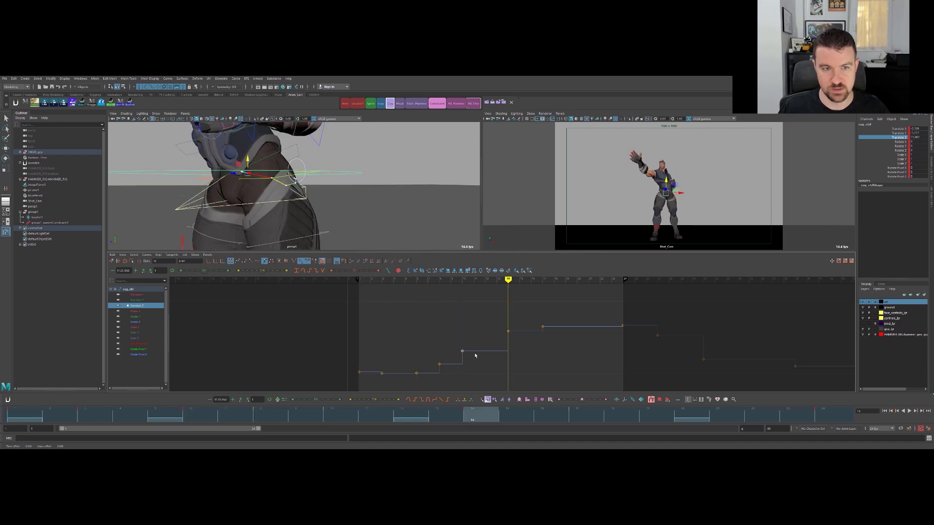
key("comma")
key("comma")
key("period")
key("period")
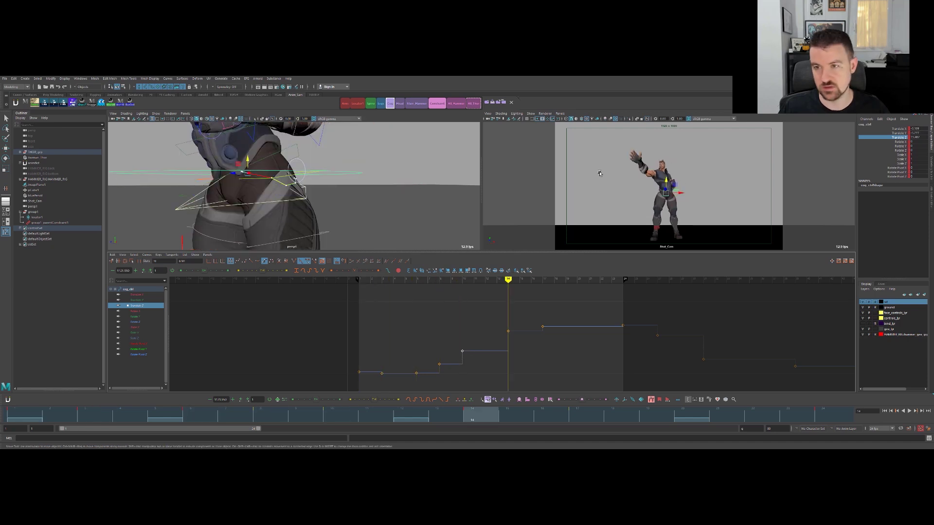
Play the animation in the enlarged shot camera view to review the body movement.
right_click_drag(356, 195, 269, 167, "alt")
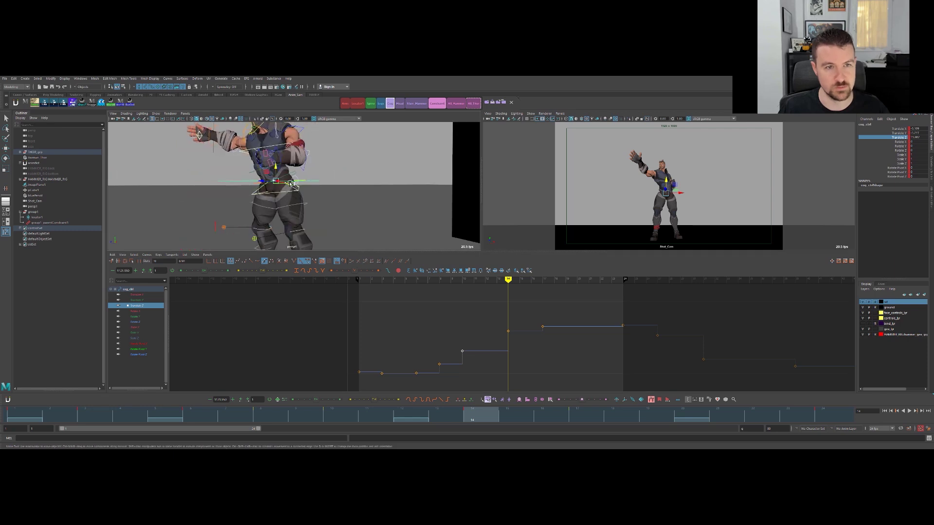
middle_click_drag(287, 180, 340, 210, "alt")
key("q")
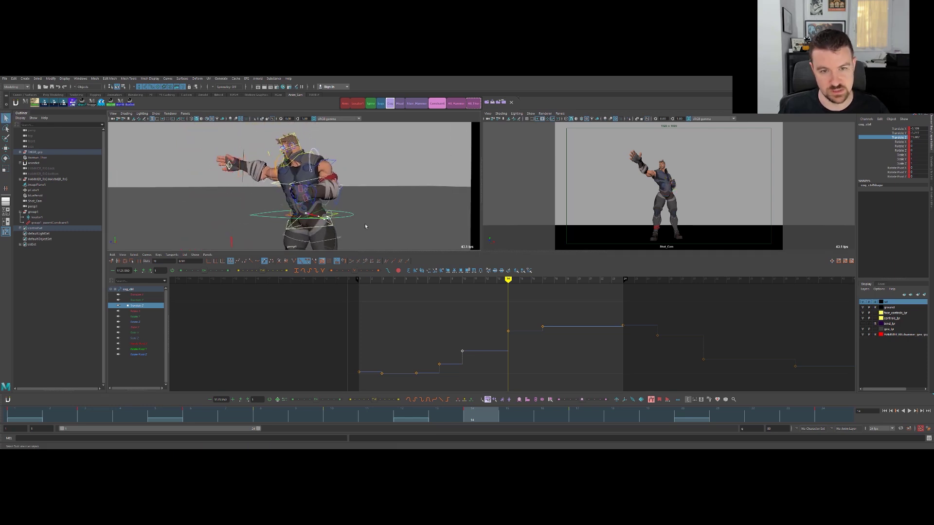
key("alt+v")
key("space")
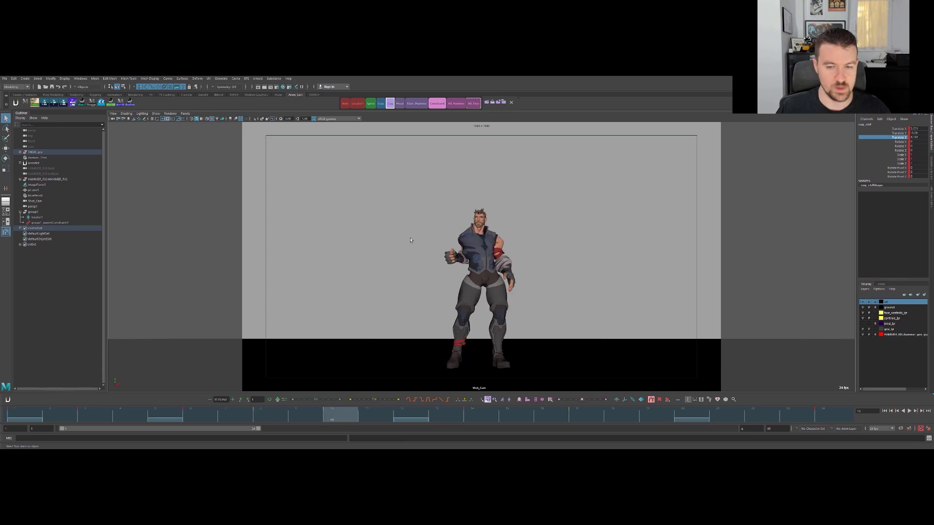
key("space")
Display the cog's Translate X curve and examine the sideways weight shift from the front beside the reference footage.
left_click(146, 295)
key("w")
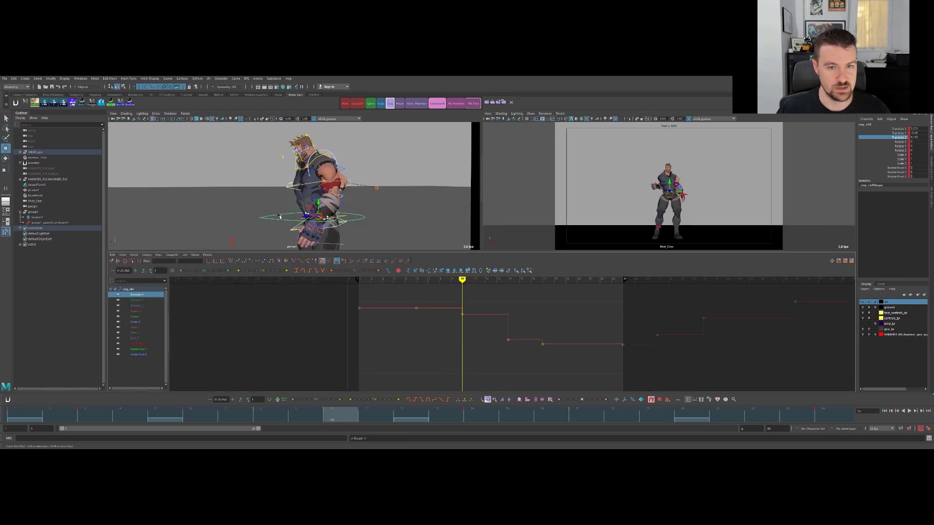
left_click_drag(253, 195, 340, 200, "alt")
middle_click_drag(341, 224, 311, 168, "alt")
left_click_drag(311, 189, 326, 194, "alt")
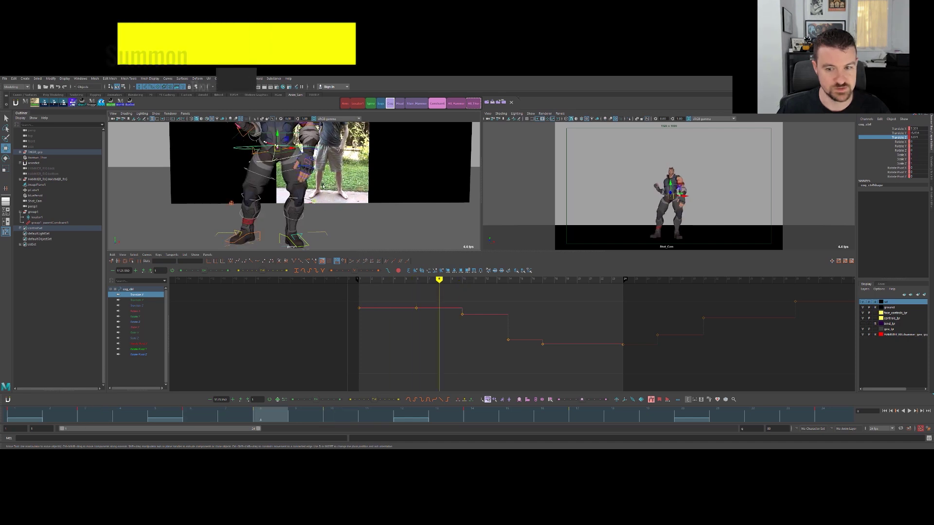
key("period")
key("period")
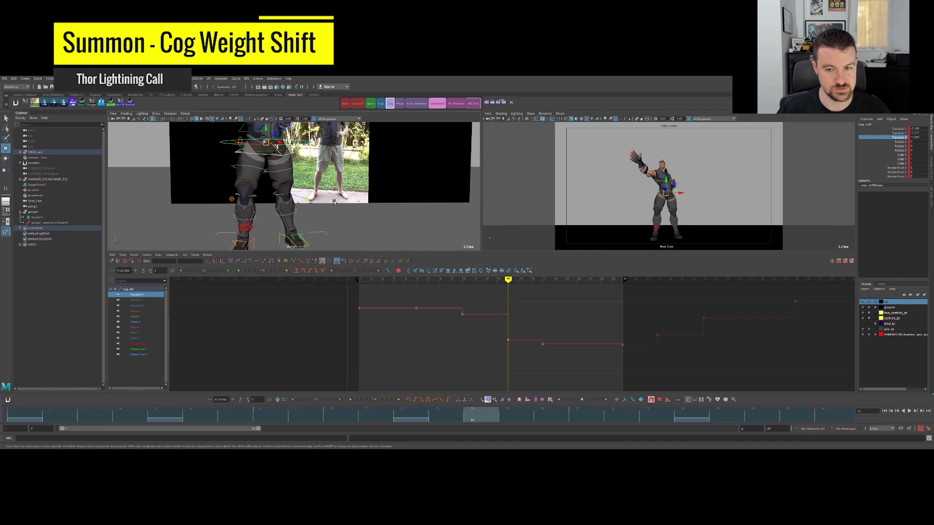
mouse_move(321, 200)
left_mouse_down("alt")
mouse_move(310, 208)
mouse_move(318, 207)
left_mouse_up("alt")
key("comma")
key("comma")
key("comma")
key("period")
key("period")
left_click_drag(328, 170, 300, 160, "alt")
Enlarge the perspective view and play the character's weight shift alongside the reference video.
key("space")
key("space")
key("space")
left_click_drag(417, 182, 367, 183, "alt")
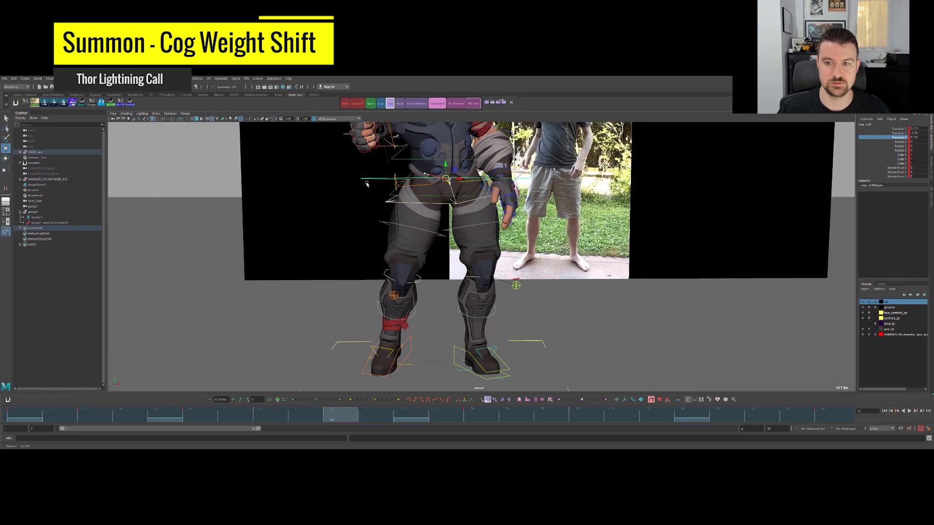
scroll(366, 184, "down", 2)
middle_click_drag(454, 201, 419, 230, "alt")
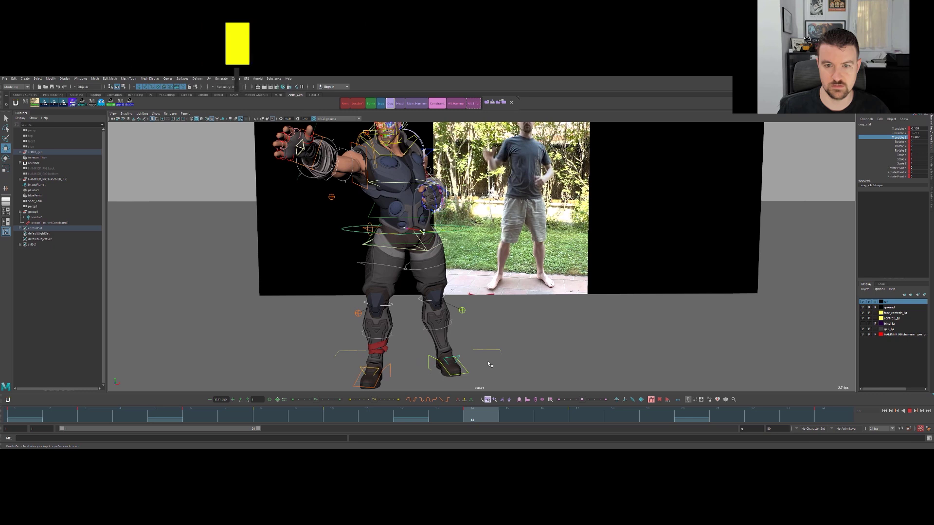
Shift the cog in Translate X toward the character's left leg at frame 10 and compare it with the earlier poses.
left_click(340, 414)
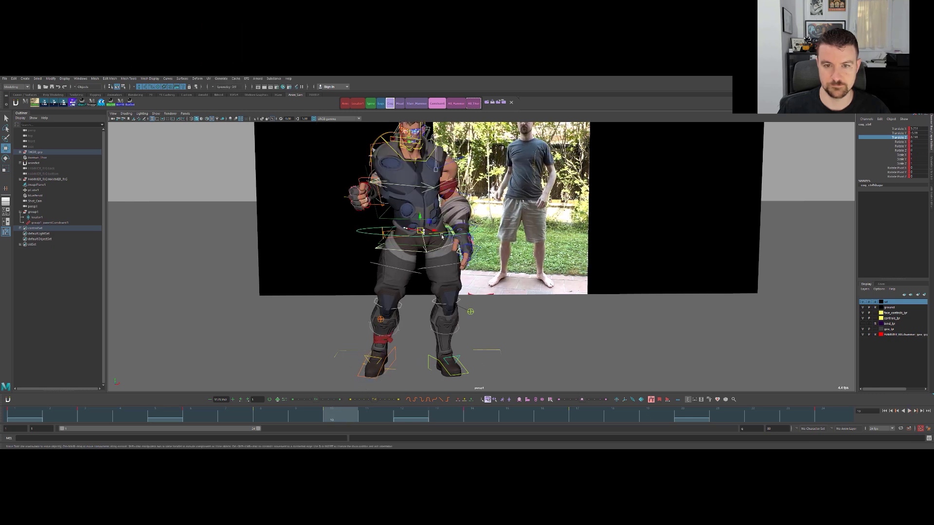
left_click_drag(437, 233, 443, 234)
key("comma")
key("comma")
key("period")
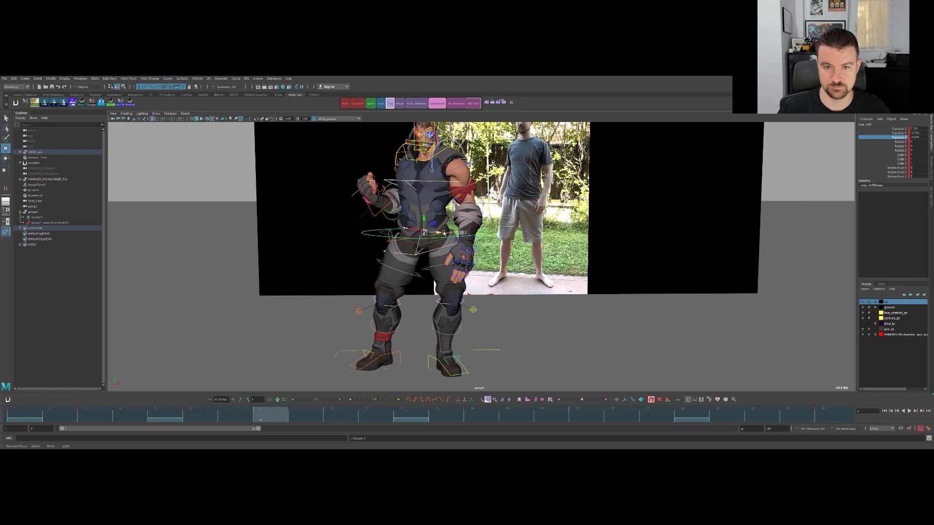
key("space")
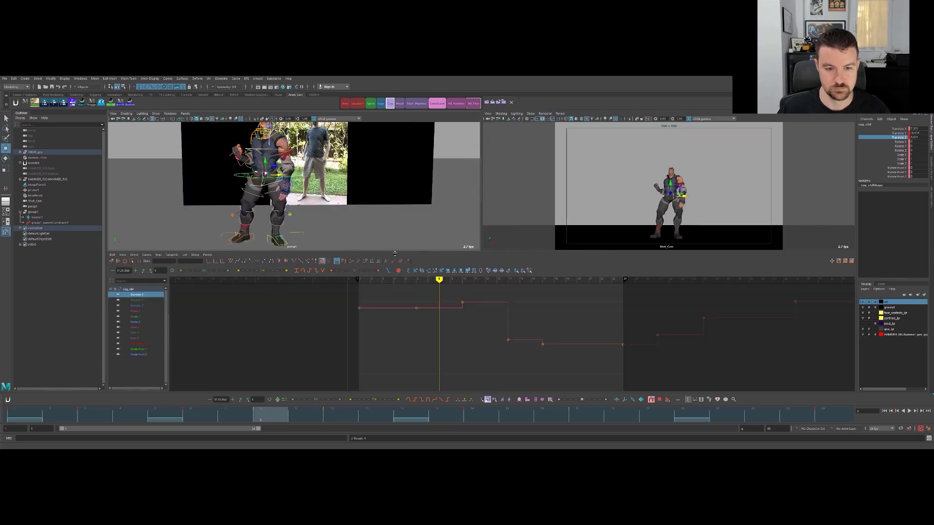
Move the cog gradually toward the character's left leg in Translate X at frames 3, 6 and 8, following its motion trail.
key("space")
scroll(508, 221, "up", 5)
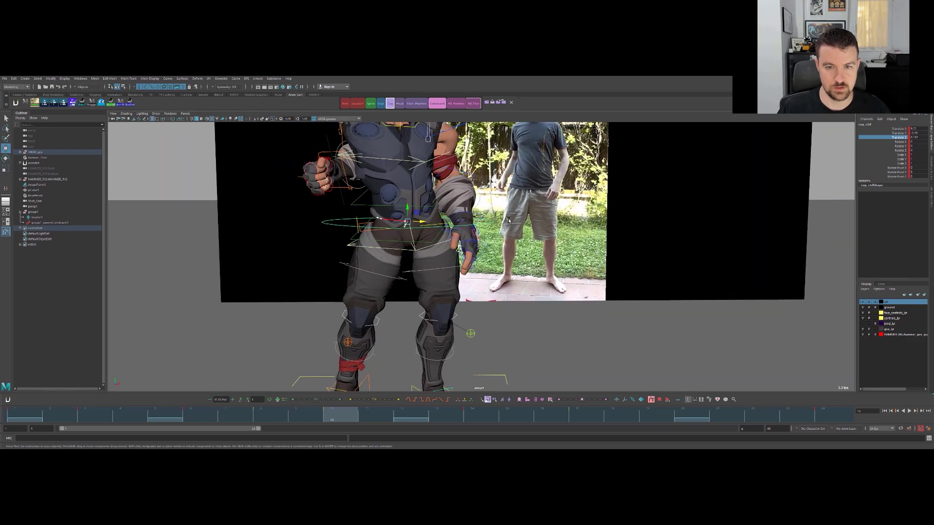
left_click_drag(509, 221, 398, 234, "alt")
middle_click_drag(398, 235, 458, 271, "alt")
key("comma")
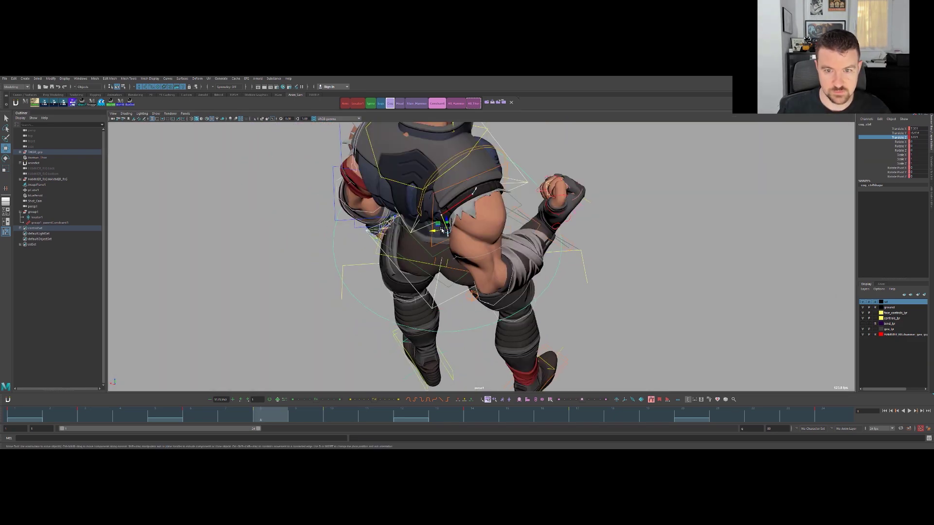
scroll(495, 226, "up", 5)
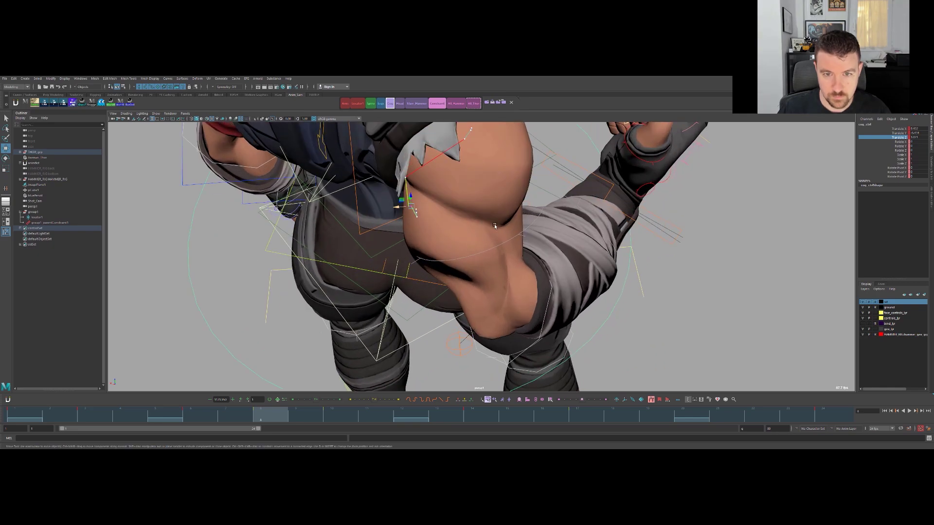
left_click_drag(495, 226, 388, 214, "alt")
key("comma")
key("comma")
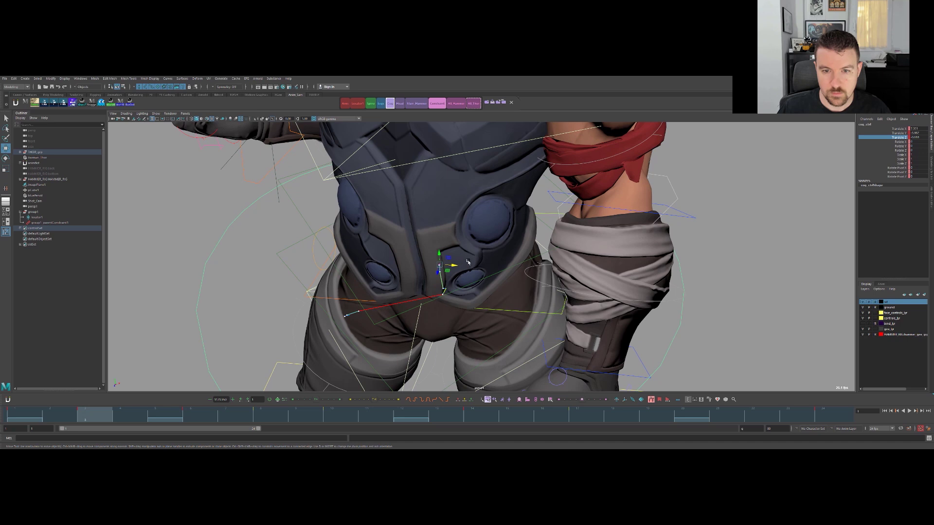
left_click_drag(457, 265, 457, 273)
key("period")
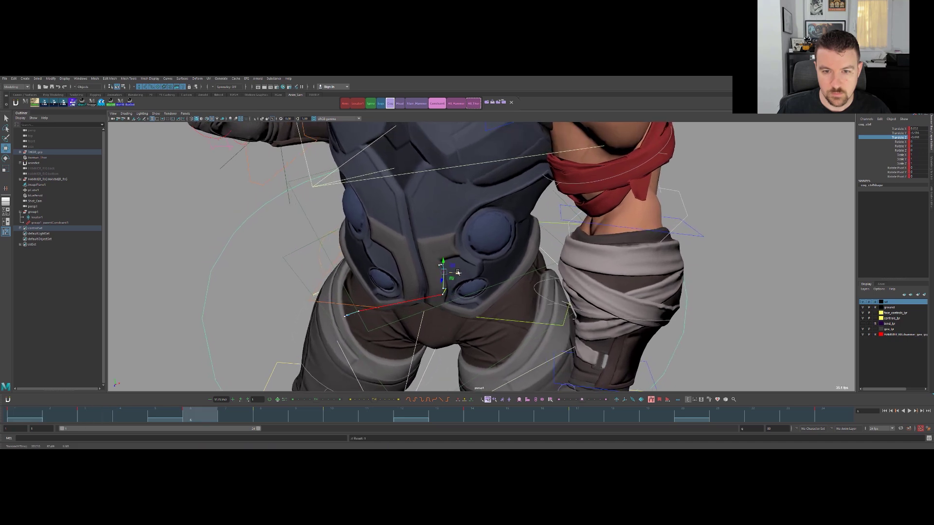
key("alt+period")
key("alt+period")
key("alt+period")
key("alt+period")
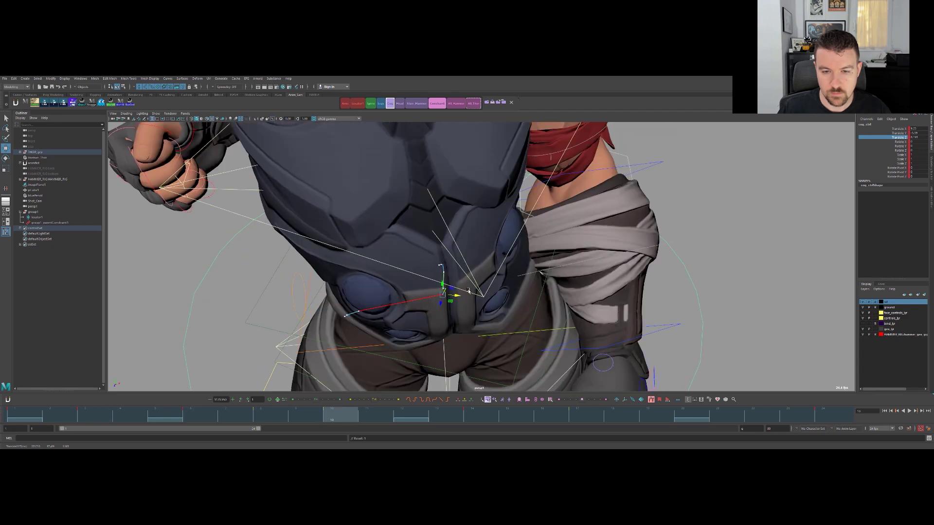
key("comma")
Select the cog's Translate X keys from frame 6 to 10 and save a new default out tangent in the animation preferences.
key("space")
left_click_drag(446, 307, 471, 316)
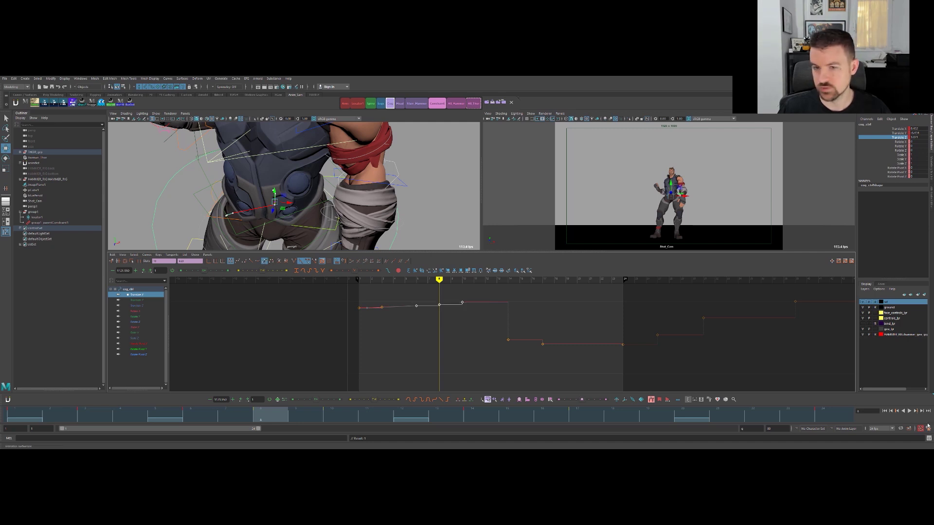
left_click(927, 427)
left_click(99, 282)
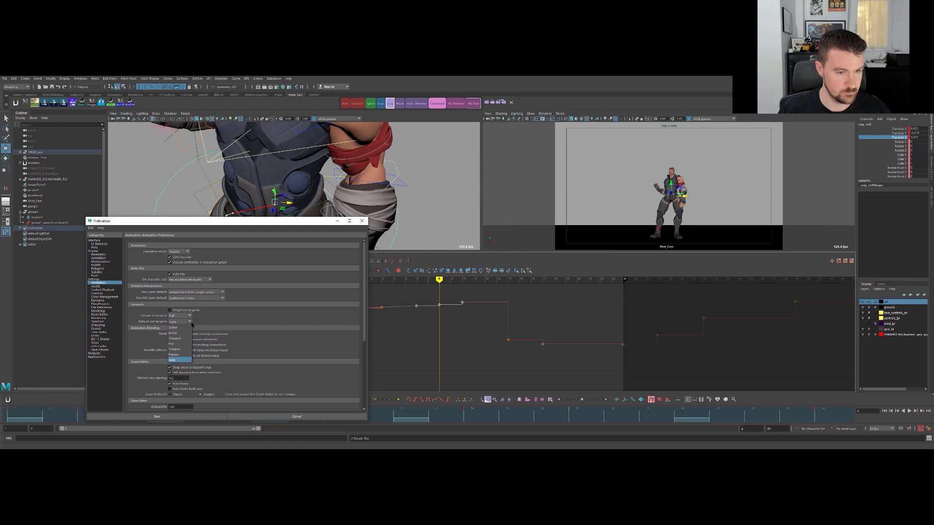
left_click(174, 418)
Reselect the cog control and examine its motion trail from the front and from above around frame 14.
key("q")
left_click(385, 239)
key("space")
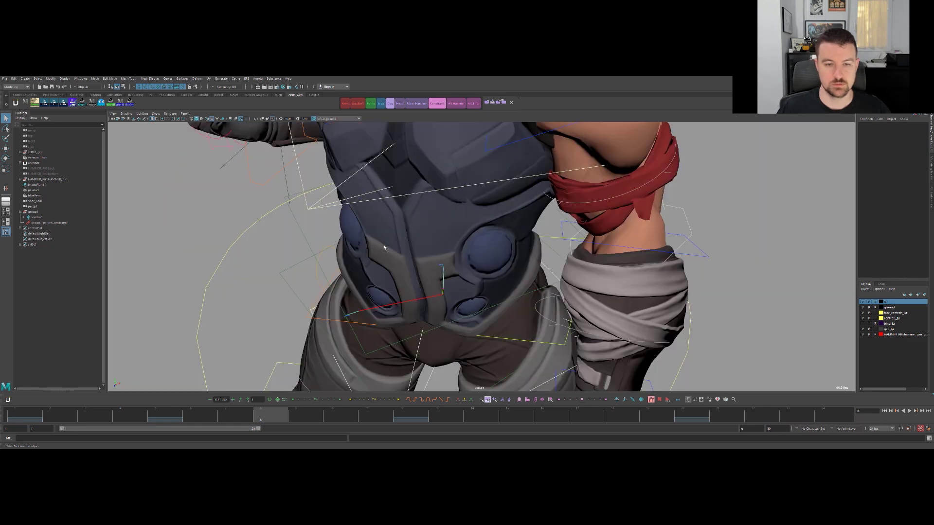
left_click(234, 242)
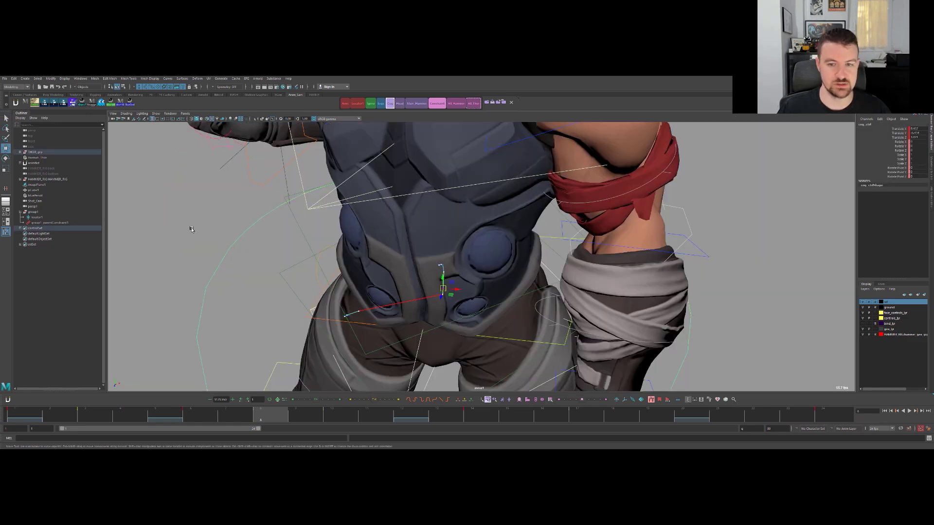
right_click_drag(374, 253, 239, 259, "alt")
left_click_drag(396, 258, 410, 239, "alt")
right_click_drag(522, 278, 711, 223, "alt")
left_click_drag(552, 250, 574, 234, "alt")
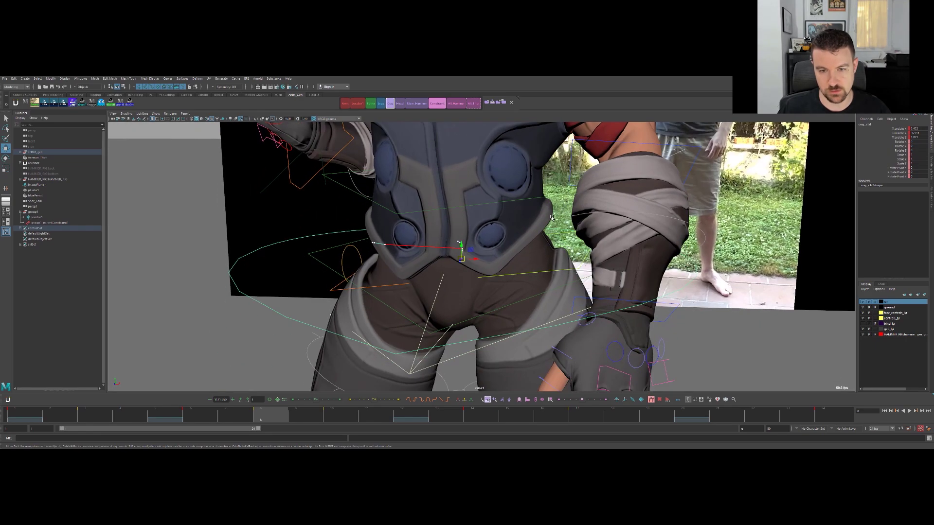
right_click_drag(540, 241, 508, 250, "alt")
key("period")
key("period")
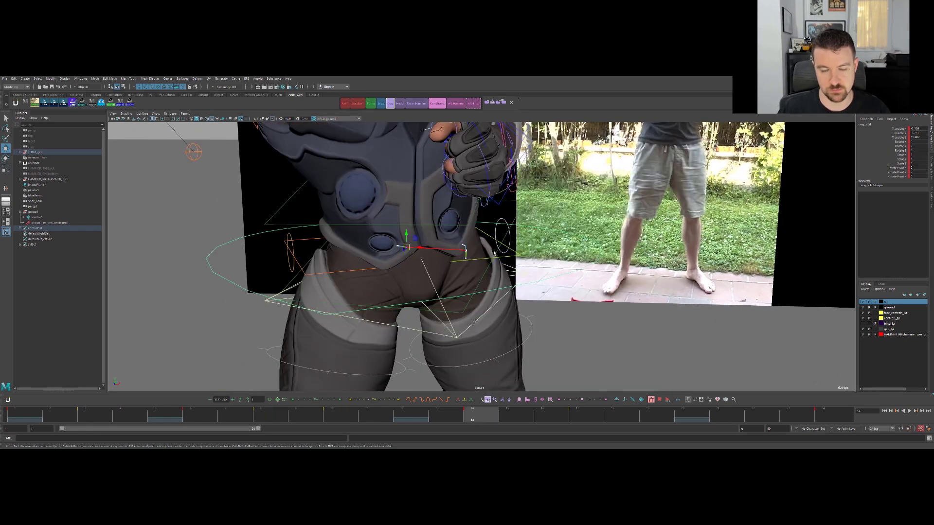
left_click_drag(494, 252, 519, 289, "alt")
left_click_drag(436, 252, 456, 311)
Nudge the cog slightly sideways in Translate X at frame 8 to smooth its trail seen from above.
key("comma")
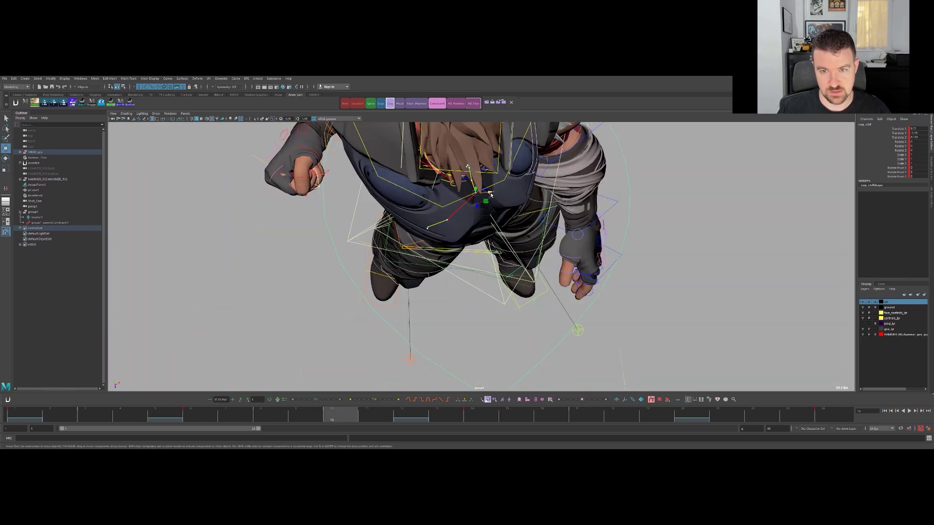
key("comma")
left_click_drag(486, 180, 489, 180)
key("period")
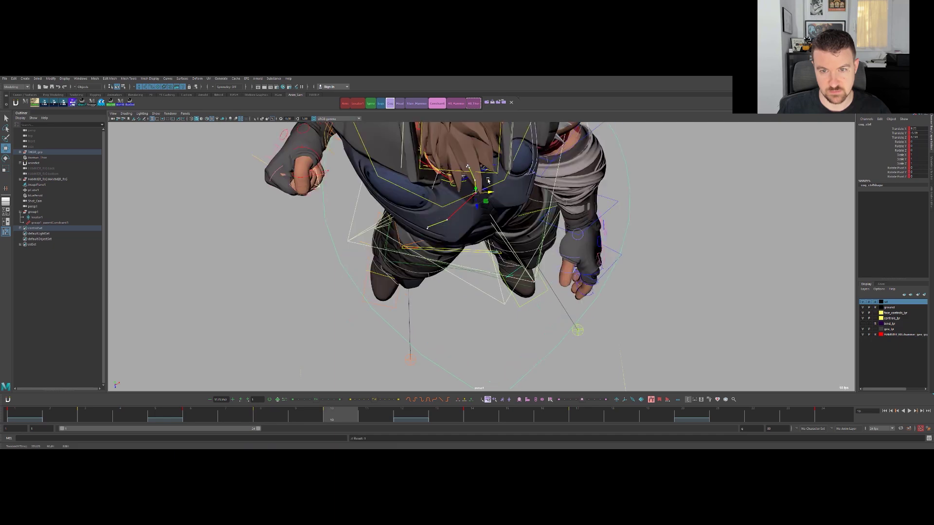
Step back and forth through the poses up to frame 24 to check the cog's sideways arc from above.
key("period")
key("period")
key("comma")
key("period")
key("period")
key("comma")
key("comma")
key("comma")
key("period")
key("period")
key("comma")
key("comma")
key("period")
key("period")
key("period")
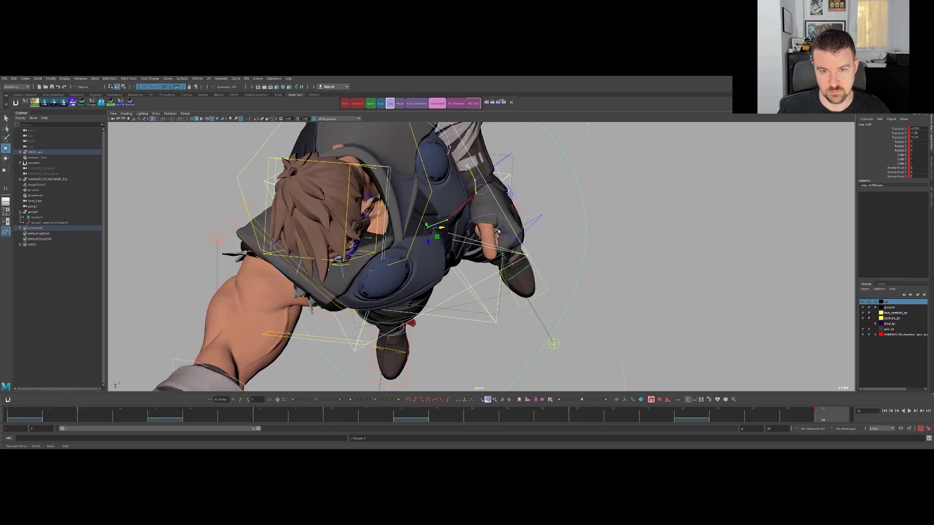
Compare the cog's key poses leading up to frame 24 from a closer overhead view.
key("comma")
right_click_drag(430, 236, 512, 225, "alt")
middle_click_drag(513, 225, 538, 274, "alt")
key("comma")
key("comma")
key("period")
key("period")
key("period")
key("comma")
key("period")
key("period")
key("comma")
right_click_drag(623, 249, 501, 273, "alt")
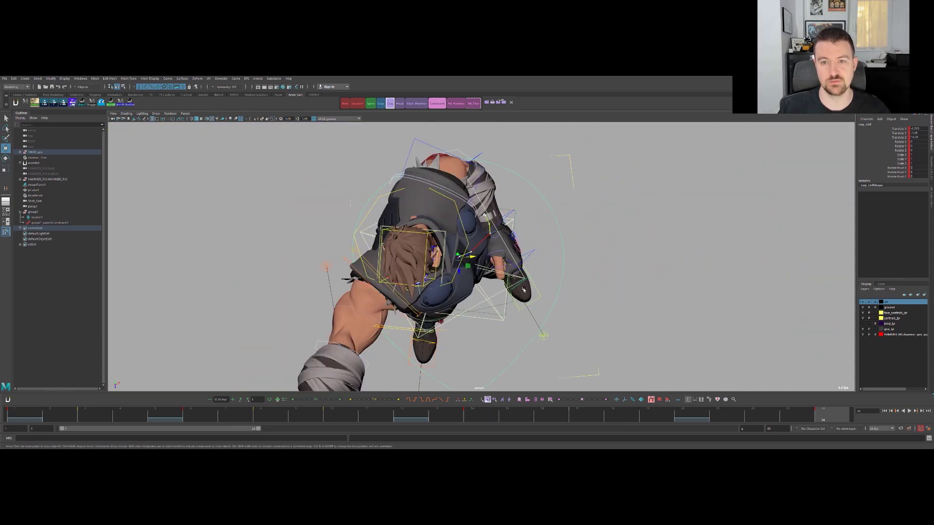
Play back the animation from the front to compare the body movement with the reference video.
left_click_drag(501, 273, 550, 224, "alt")
right_click_drag(550, 224, 515, 222, "alt")
key("alt+v")
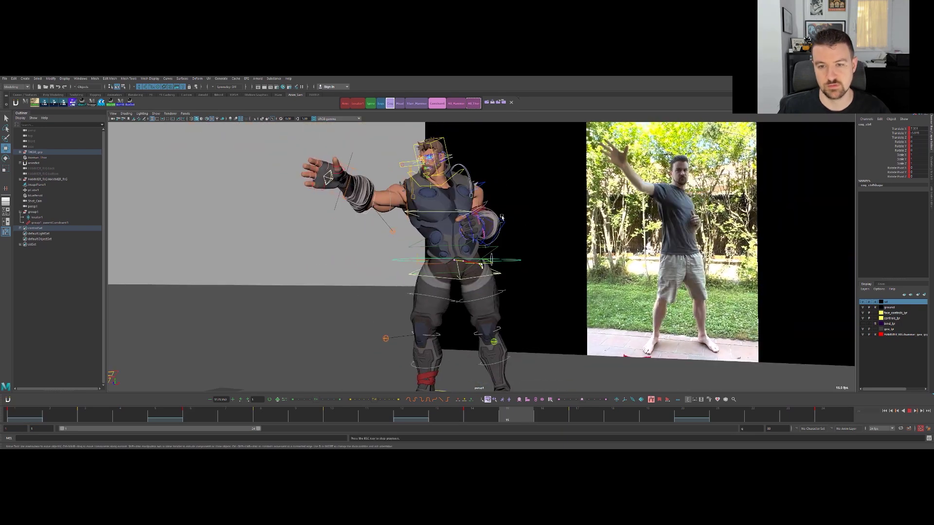
left_click_drag(493, 236, 505, 225, "alt")
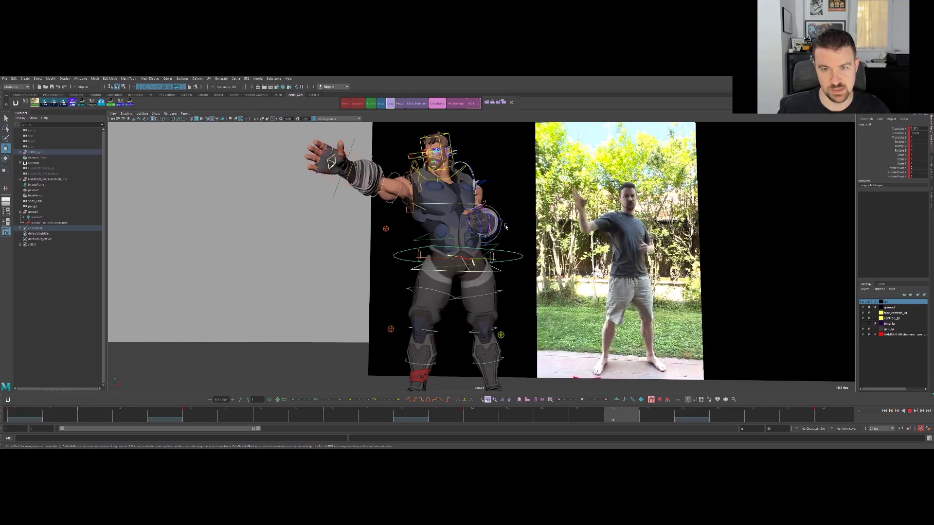
key("alt+v")
Select the chest spine control and isolate its Rotate Y curve for the twist.
key("q")
left_click(488, 192)
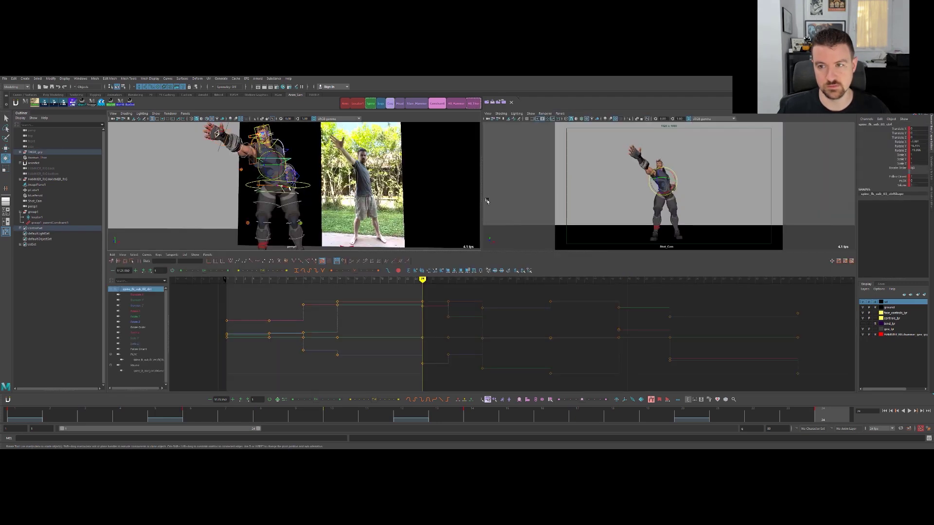
left_click_drag(146, 294, 153, 301)
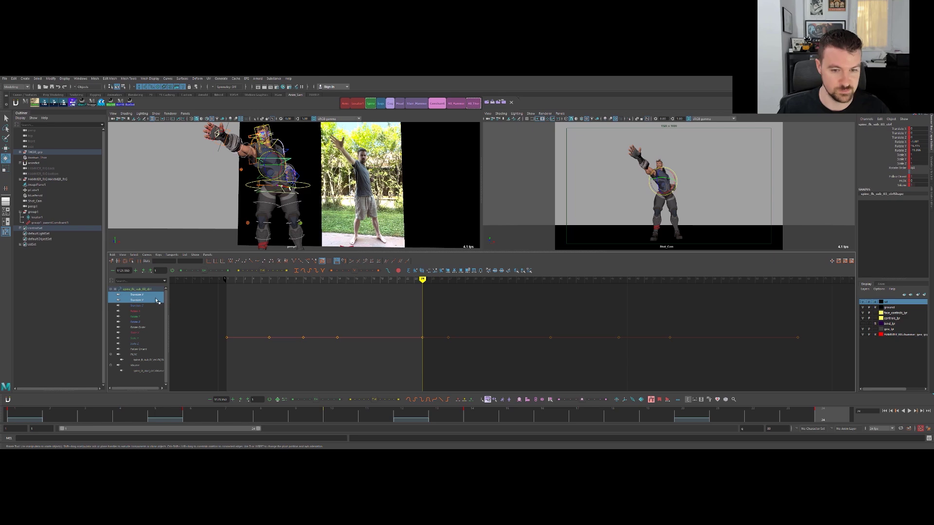
left_click(155, 300)
key("alt+v")
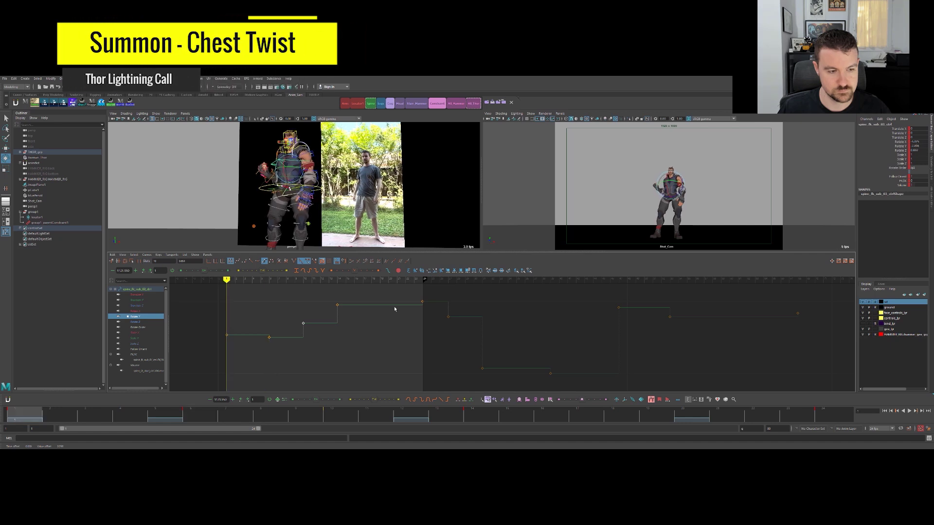
left_click(353, 317)
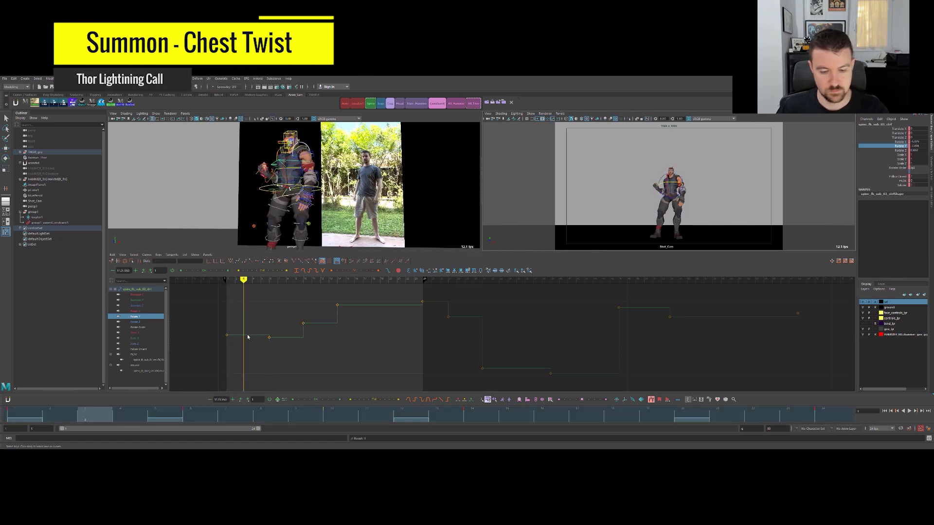
Insert a chest Rotate Y breakdown key at frame 3 and adjust its twist against the neighbouring poses.
key("i")
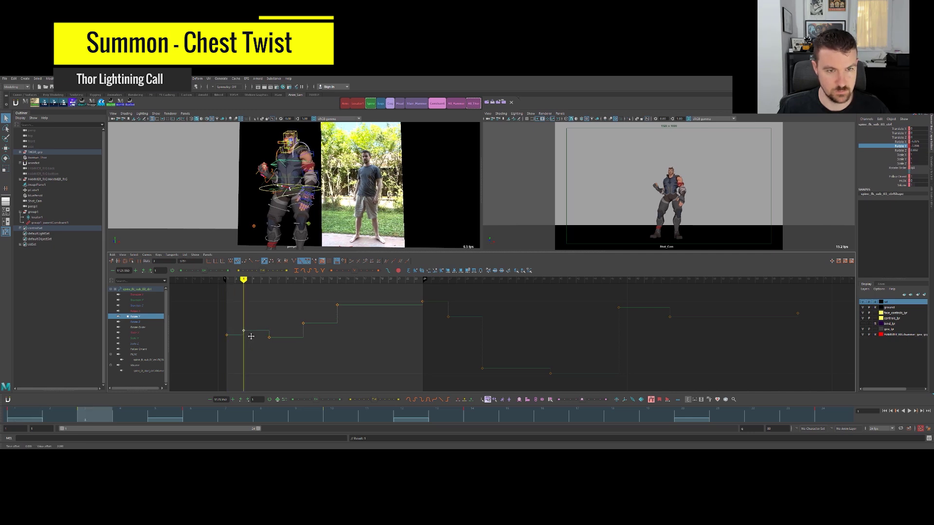
key("e")
mouse_move(290, 173)
left_mouse_down()
mouse_move(312, 177)
mouse_move(295, 171)
left_mouse_up()
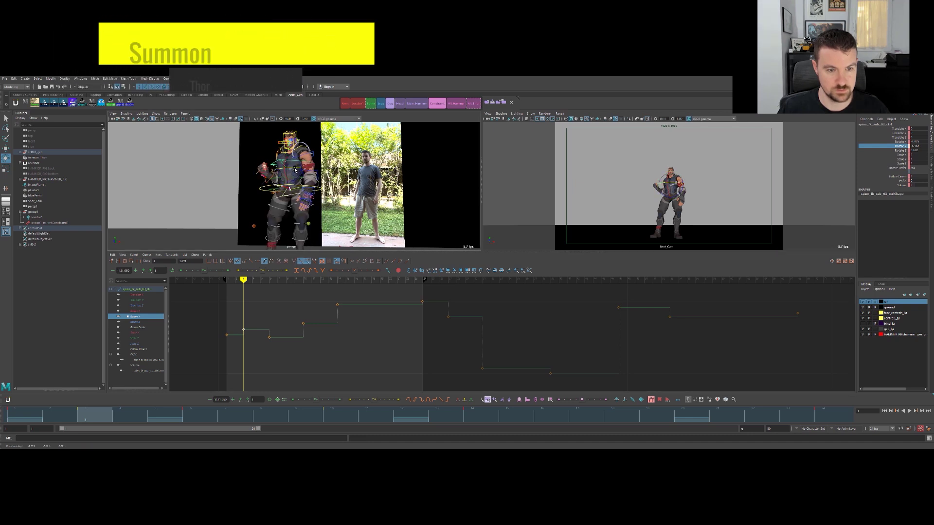
key("comma")
key("period")
key("comma")
key("period")
key("comma")
key("period")
key("s")
key("comma")
key("period")
key("period")
key("comma")
key("comma")
key("period")
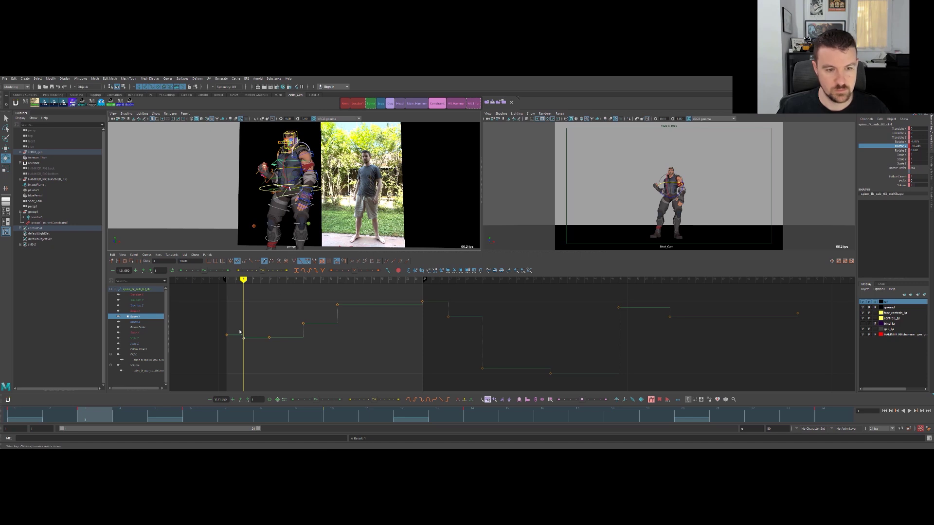
Try raising the chest's frame 3 Rotate Y key slightly above its frame 1 value and review the motion.
key("f")
middle_click_drag(381, 317, 381, 319)
key("comma")
key("period")
key("comma")
key("period")
key("comma")
key("period")
key("comma")
key("period")
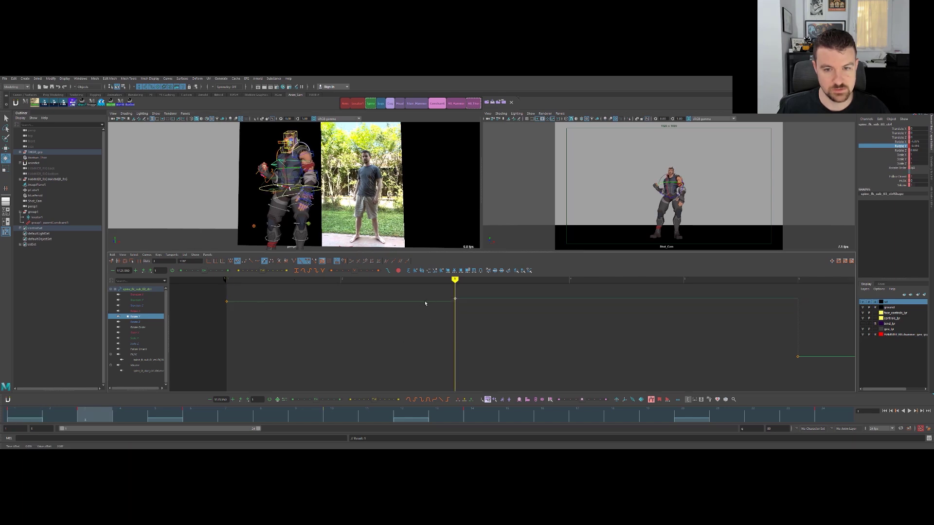
key("space")
key("alt+v")
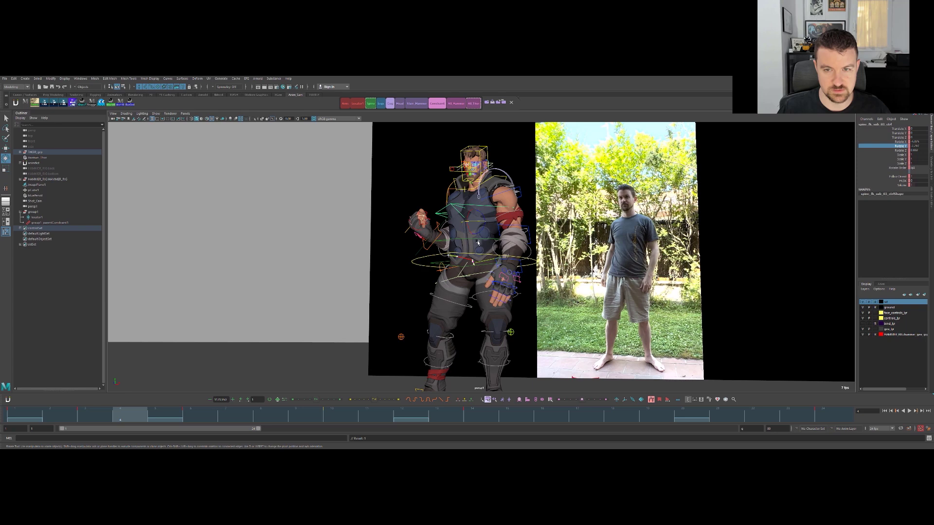
Lower the chest's frame 3 Rotate Y key slightly below its frame 1 value and check the motion through frame 6.
key("space")
middle_click_drag(439, 317, 435, 327)
key("comma")
key("period")
left_click_drag(159, 416, 193, 412)
right_click_drag(516, 335, 457, 315, "alt")
middle_click_drag(443, 300, 384, 311, "alt")
key("comma")
left_click_drag(135, 415, 323, 382)
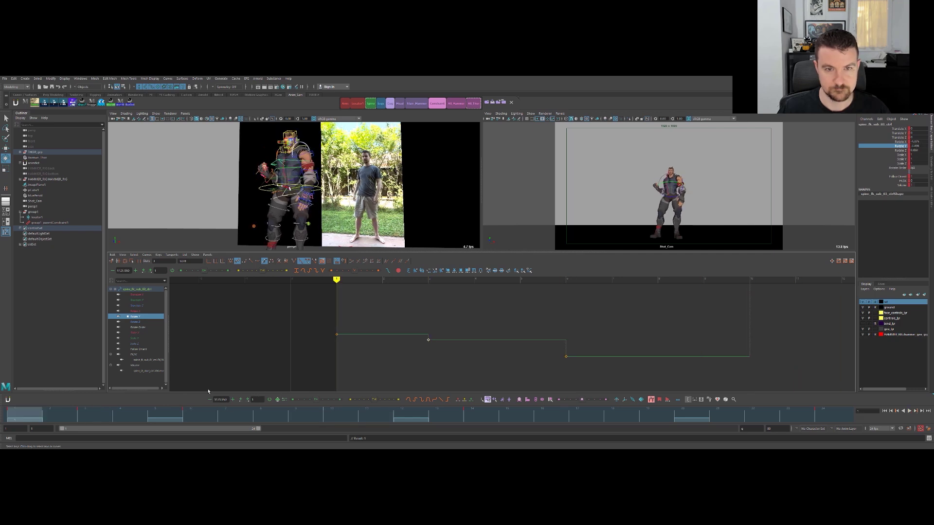
key("alt+v")
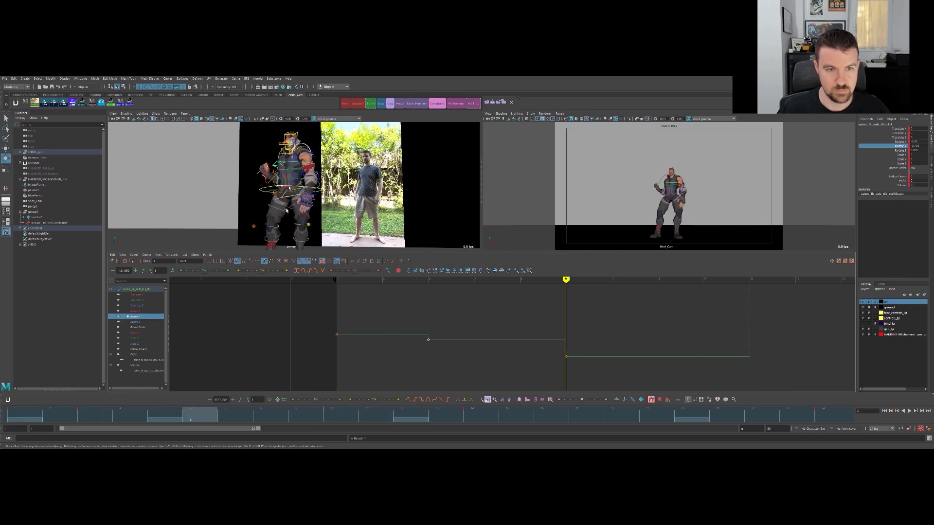
key("comma")
key("comma")
key("period")
key("period")
Raise the chest's Rotate Y key slightly at frame 10, comparing it with the frame 6 pose.
left_click_drag(606, 320, 524, 372)
right_click_drag(545, 355, 517, 338, "alt")
key("a")
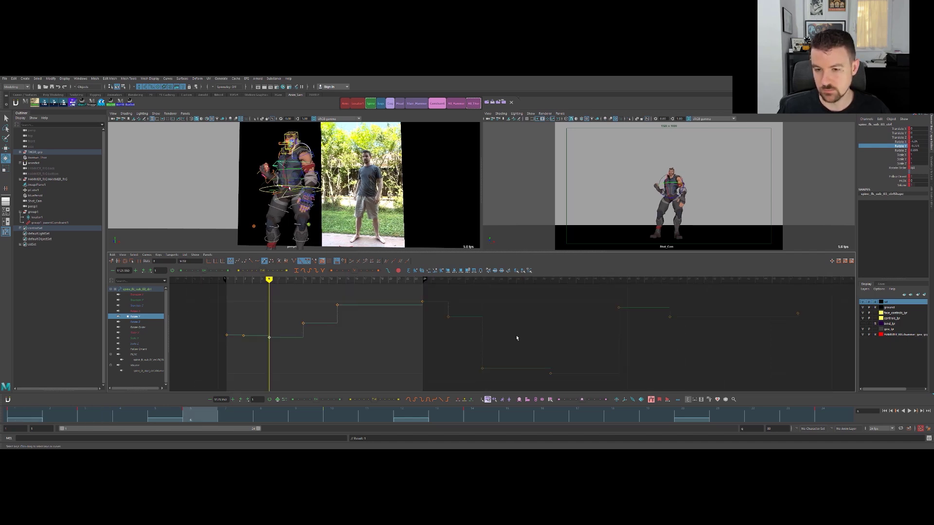
middle_click_drag(322, 346, 388, 344, "alt")
right_click_drag(344, 333, 409, 334, "alt")
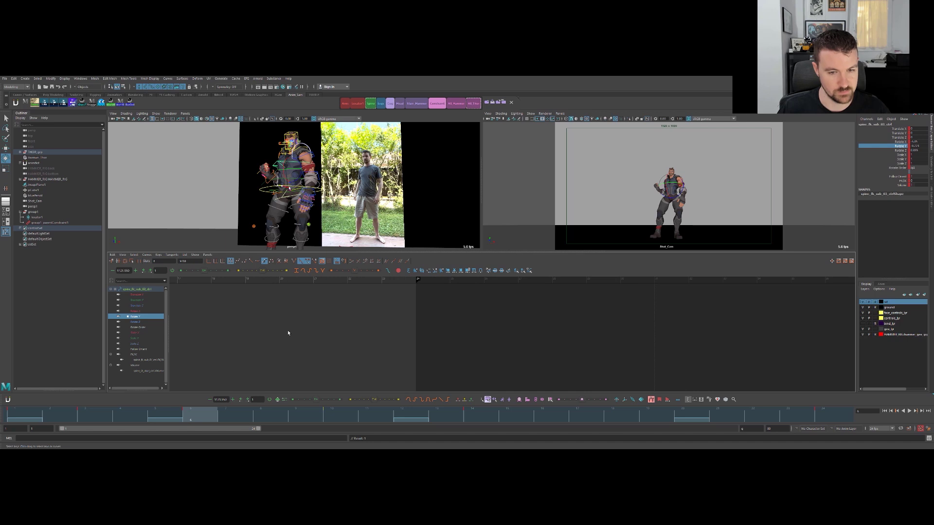
middle_click_drag(233, 334, 545, 319, "alt")
right_click_drag(545, 319, 478, 323, "alt")
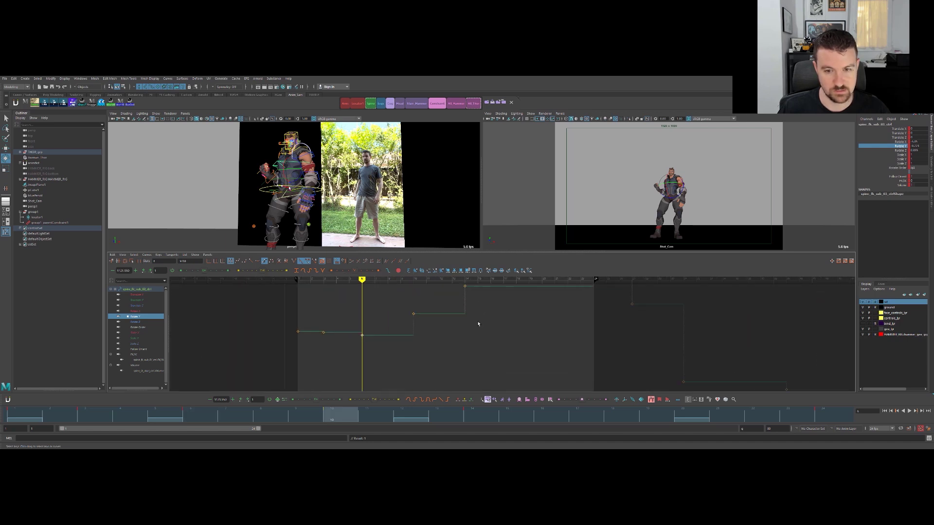
key("period")
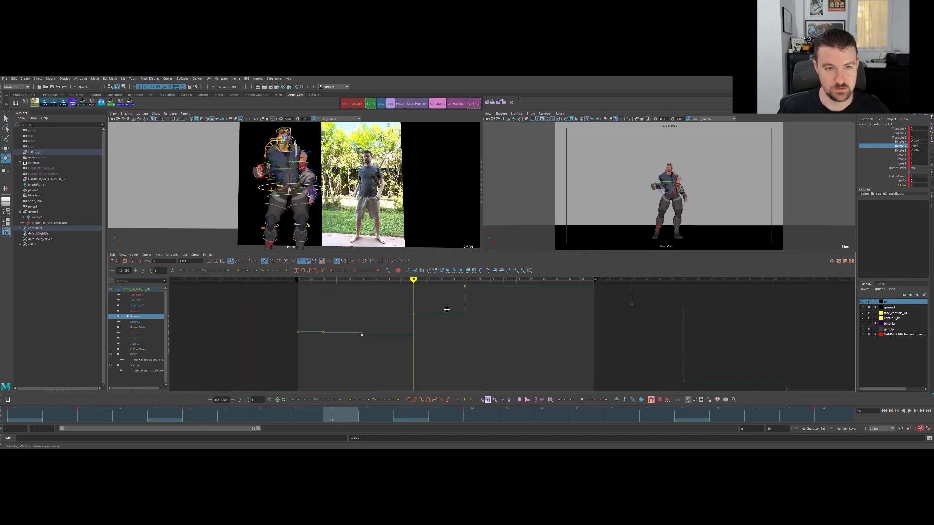
middle_click_drag(432, 295, 459, 321, "alt")
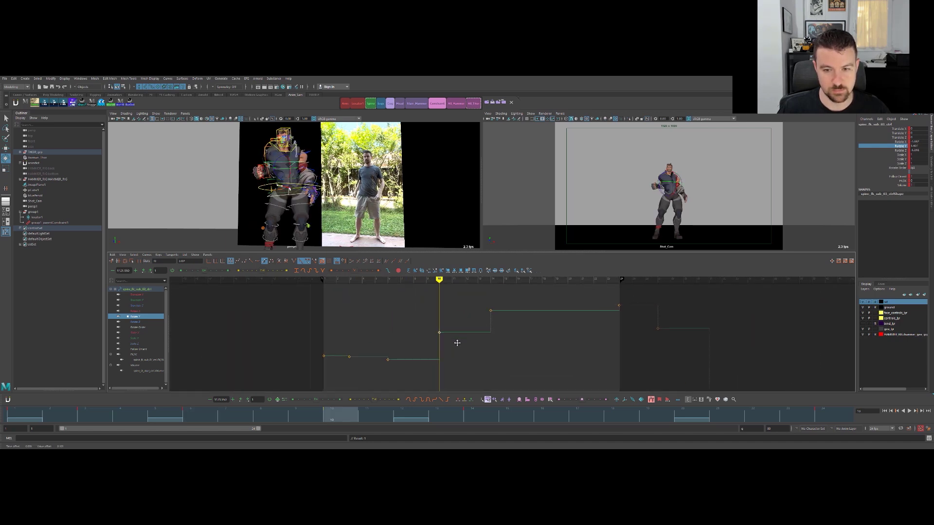
key("comma")
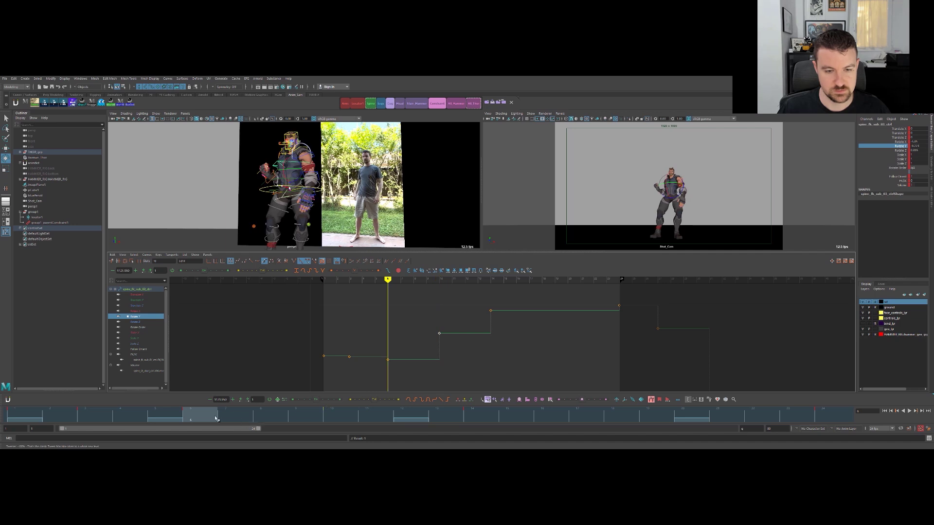
Add a chest Rotate Y breakdown key at frame 8, slightly above the frame 6 value.
left_click_drag(216, 419, 269, 412)
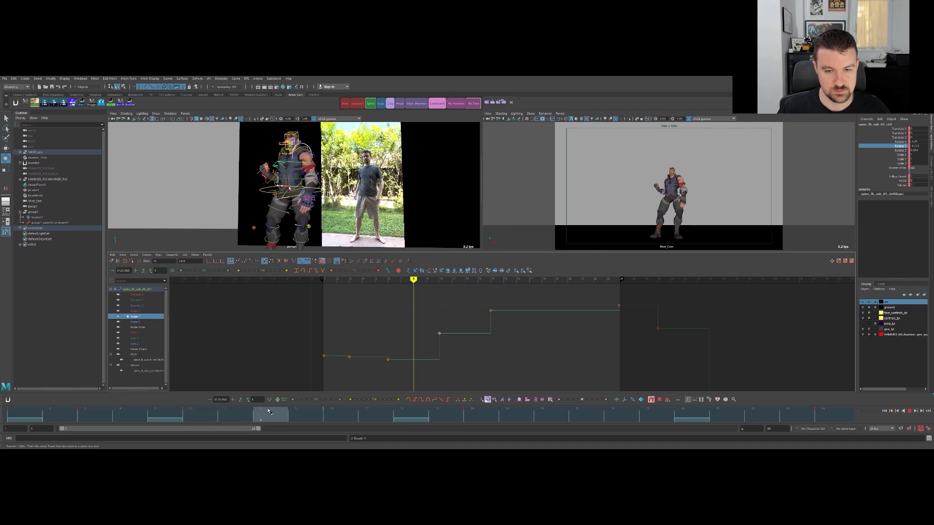
middle_click(418, 359)
key("e")
middle_click_drag(417, 365, 417, 361)
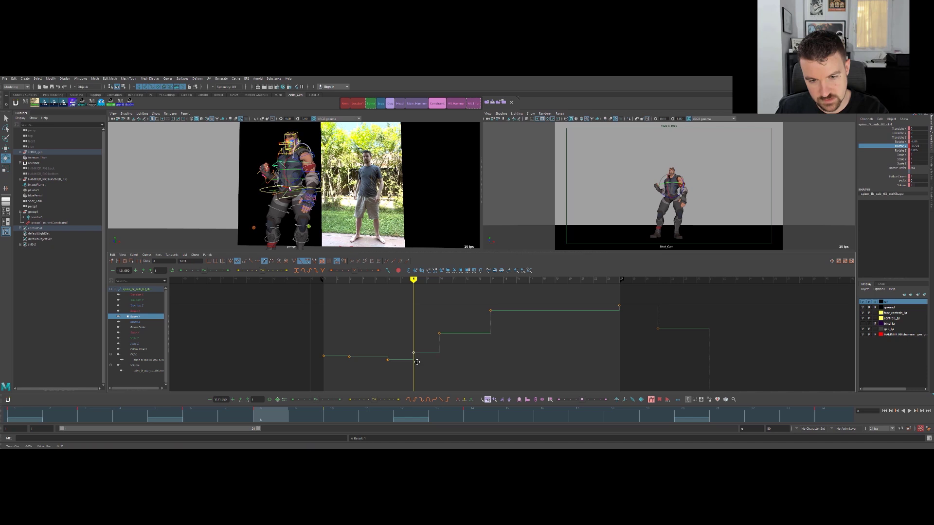
key("comma")
key("comma")
key("period")
key("period")
Fine-tune the chest's Rotate Y key at frame 10 against the frame 8 and 14 poses, leaving it slightly higher.
key("period")
key("period")
key("comma")
key("comma")
key("period")
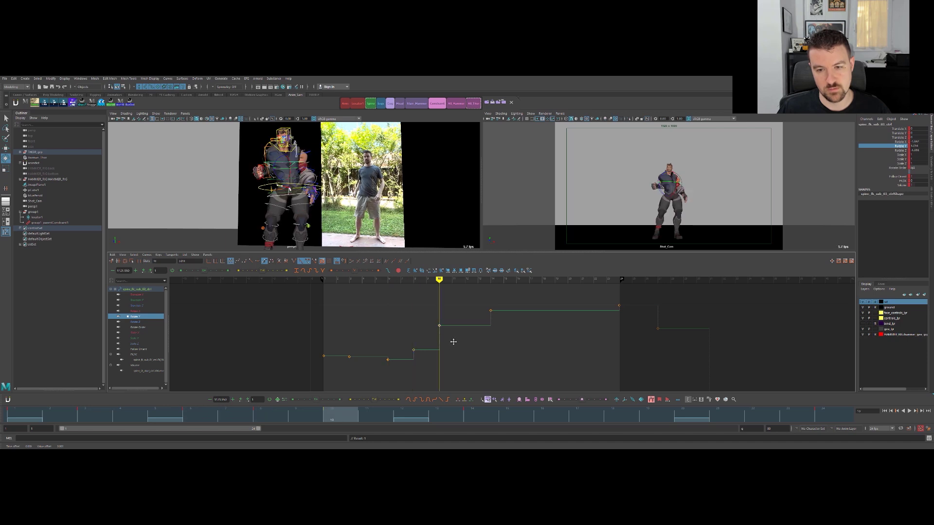
key("comma")
key("period")
key("period")
key("comma")
key("comma")
key("period")
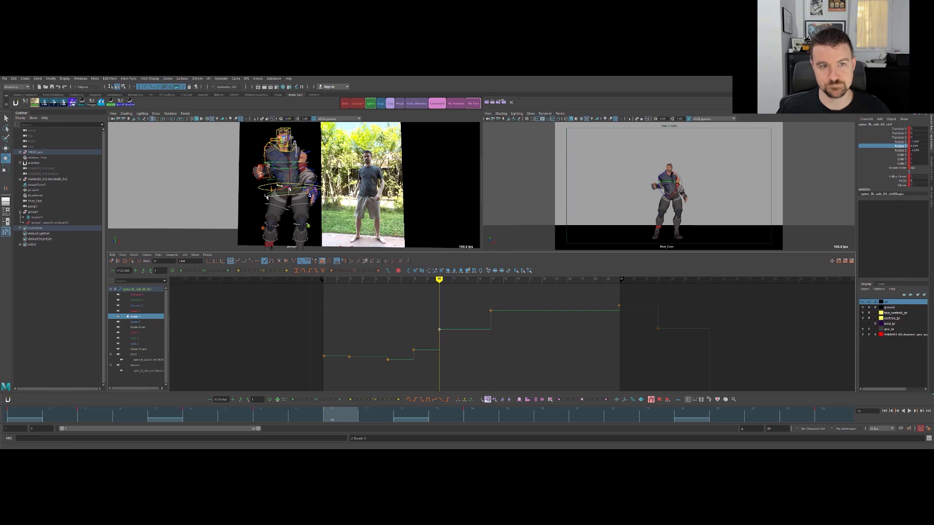
Examine the chest twist at frame 10 from the side and the front, with the rig controls hidden for a cleaner view.
key("space")
left_click_drag(367, 225, 372, 264, "alt")
mouse_move(416, 223)
left_mouse_down("alt")
mouse_move(479, 209)
mouse_move(414, 225)
left_mouse_up("alt")
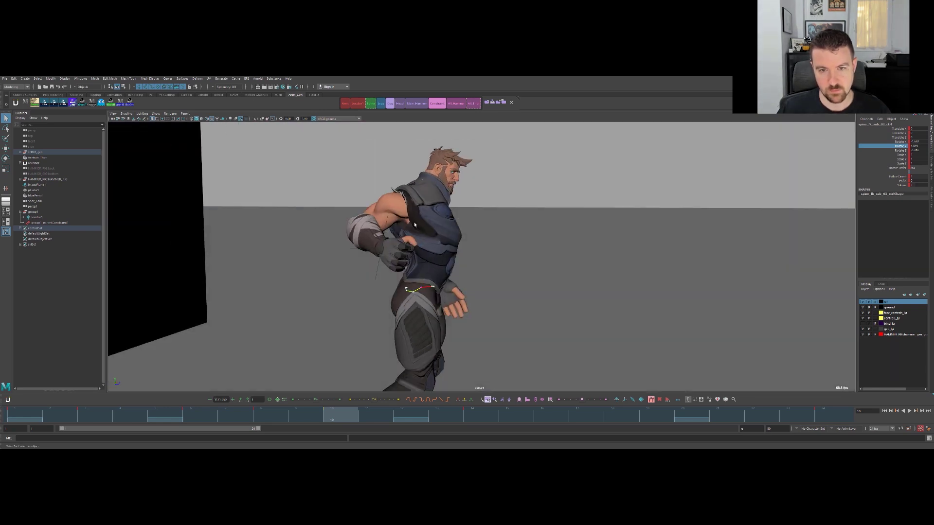
left_click_drag(352, 227, 357, 258, "alt")
right_click_drag(357, 259, 413, 265, "alt")
key("alt+1")
left_click_drag(458, 273, 428, 273, "alt")
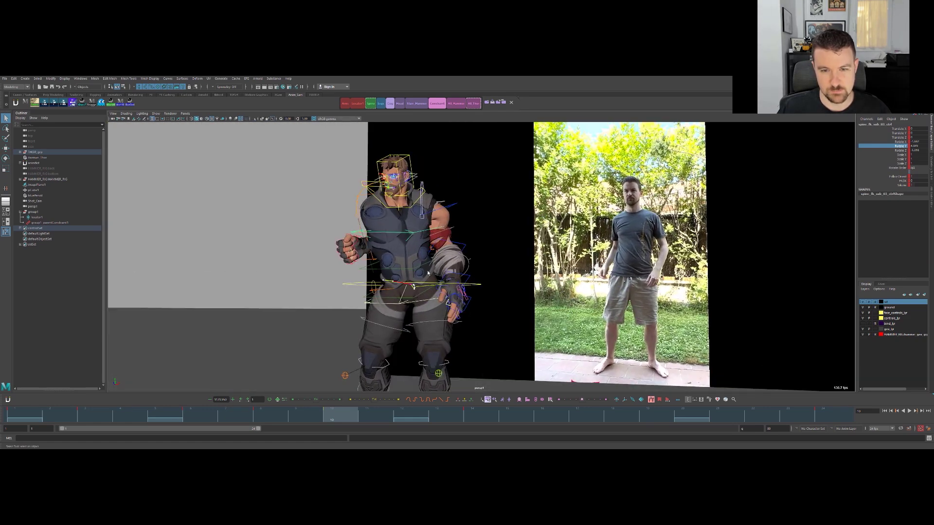
Select the lowest spine control at the hips and isolate its Rotate Z curve.
left_click(422, 284)
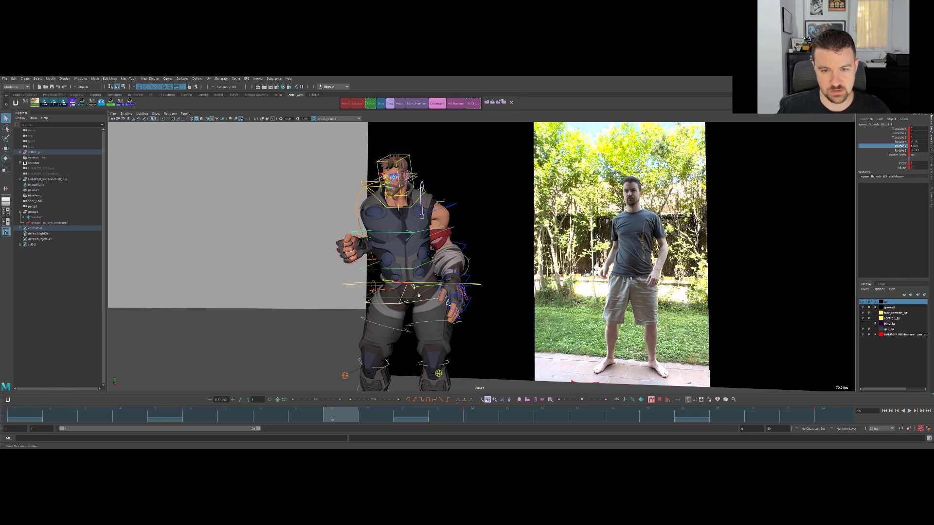
left_click(418, 295)
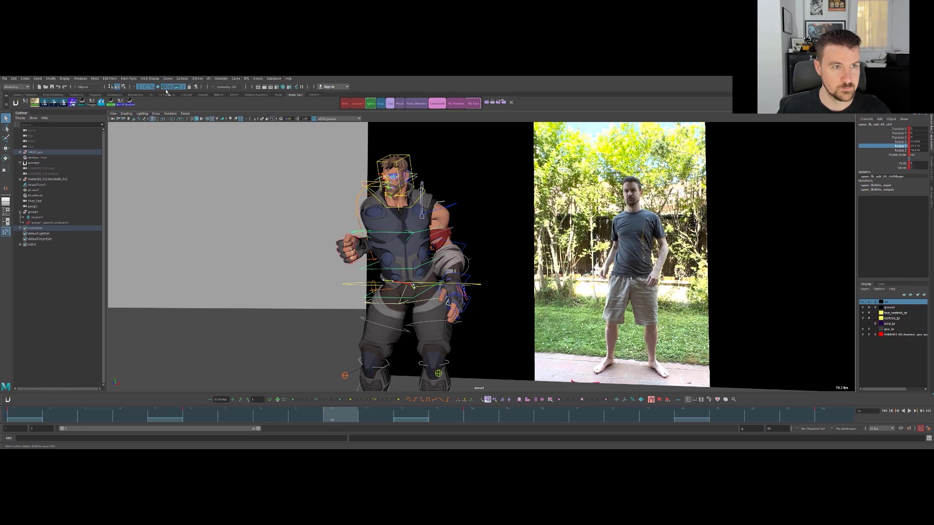
key("e")
key("space")
right_click_drag(306, 204, 360, 233, "alt")
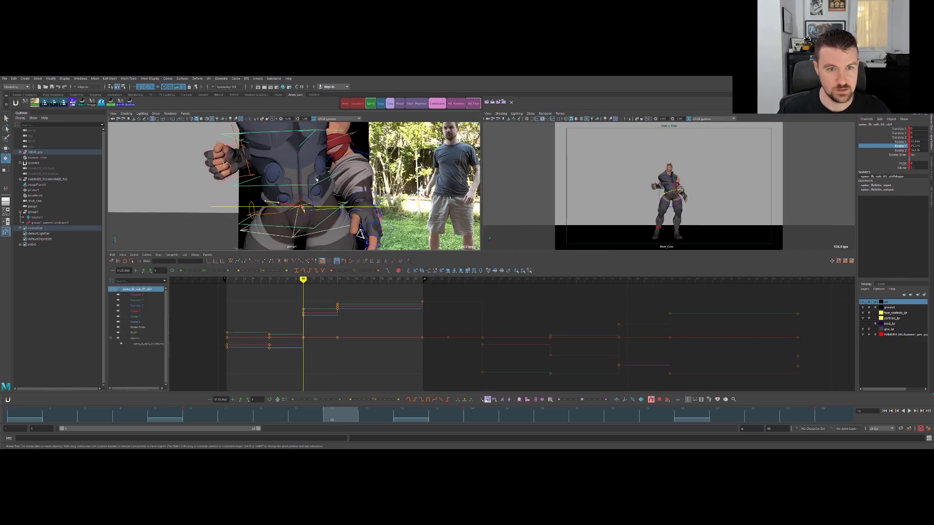
left_click(136, 321)
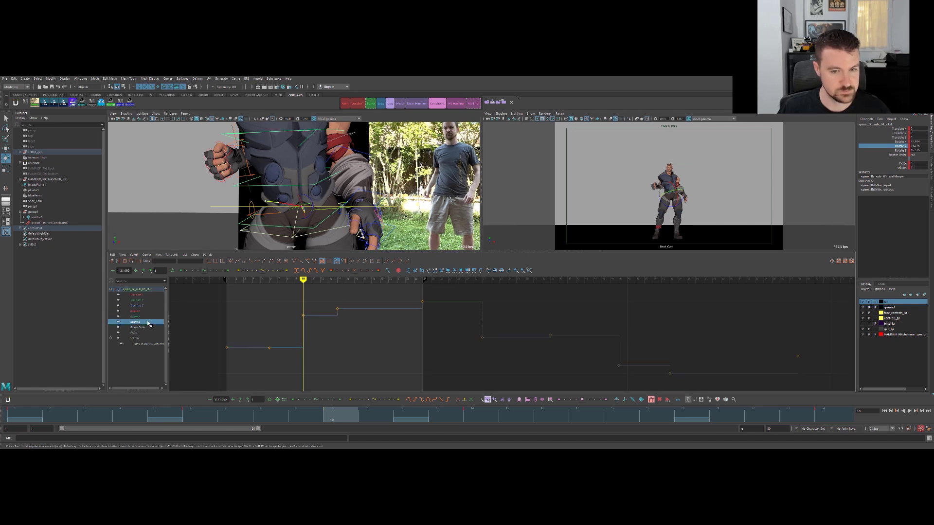
key("period")
Add the cog control to the selection and isolate its Translate X curve.
key("q")
left_click(353, 204, "shift")
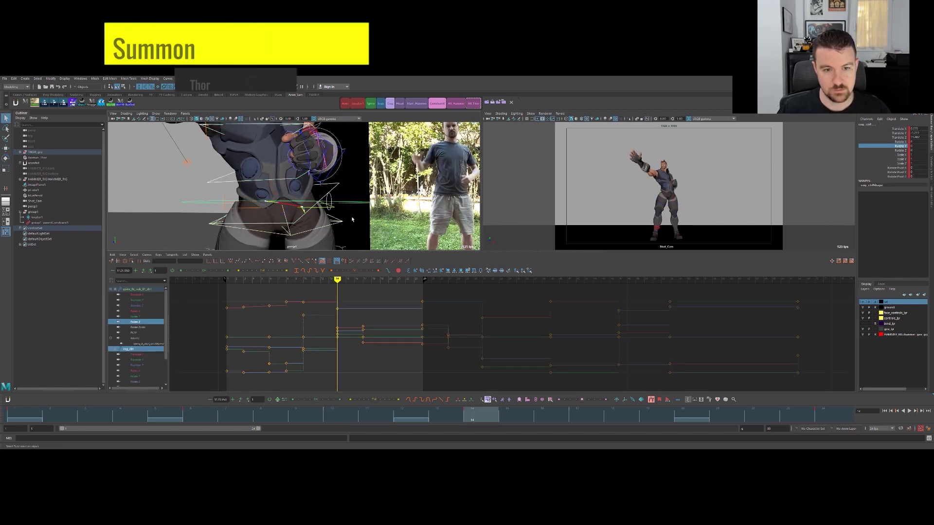
left_click(154, 295)
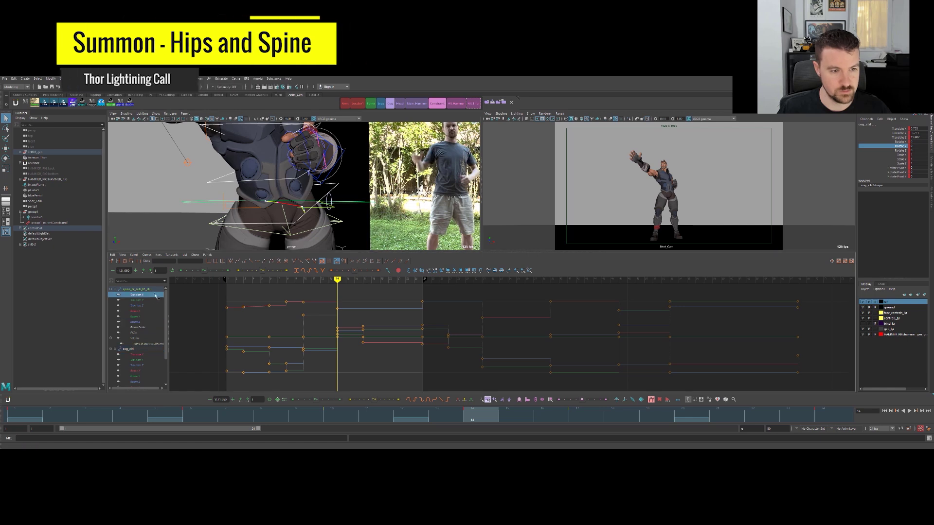
left_click(146, 355)
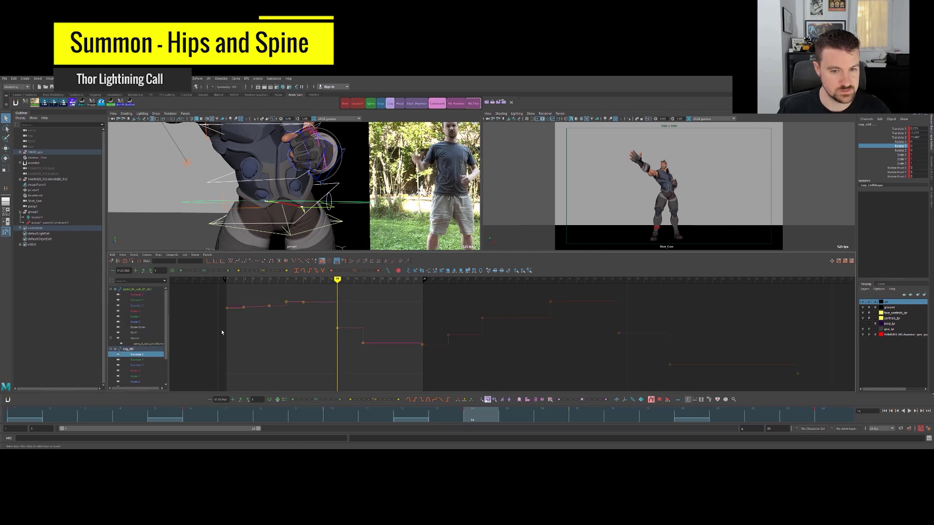
Examine the cog's Translate X keys and poses from frame 6 to frame 10.
left_click_drag(236, 293, 319, 318)
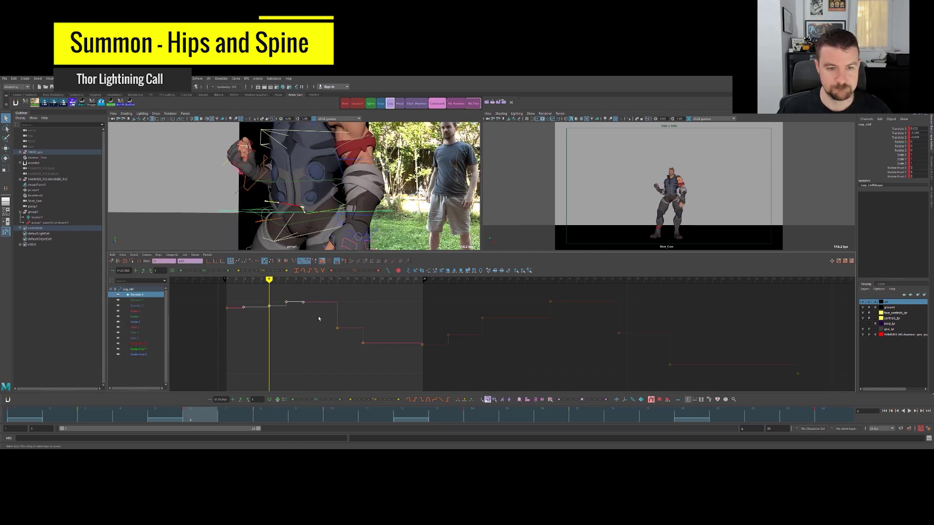
key("f")
left_click(450, 300)
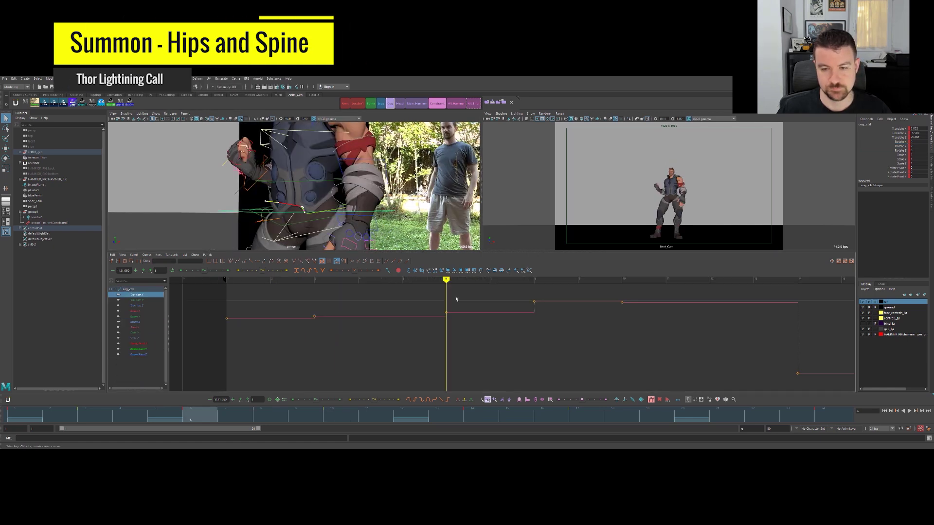
middle_click_drag(456, 298, 431, 329, "alt")
key("period")
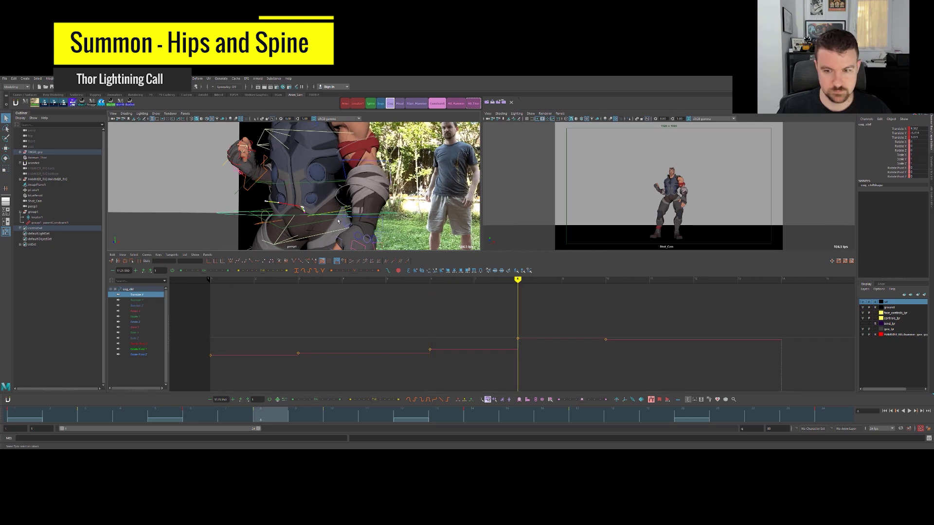
key("period")
key("f")
middle_click_drag(290, 312, 355, 319, "alt")
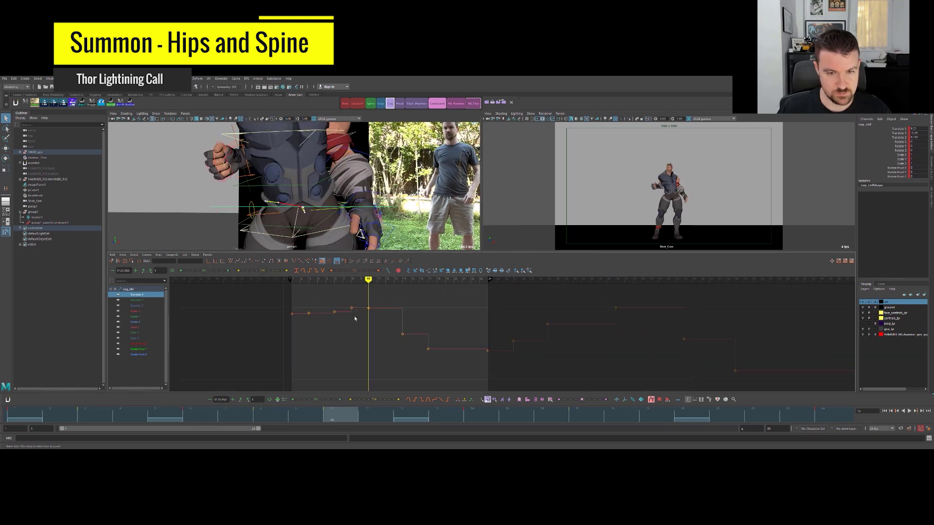
scroll(340, 306, "up", 3)
key("w")
mouse_move(304, 200)
left_mouse_down("alt")
mouse_move(315, 218)
mouse_move(297, 214)
mouse_move(299, 202)
left_mouse_up("alt")
key("w")
left_click_drag(302, 205, 299, 229, "alt")
middle_click_drag(298, 308, 403, 352, "alt")
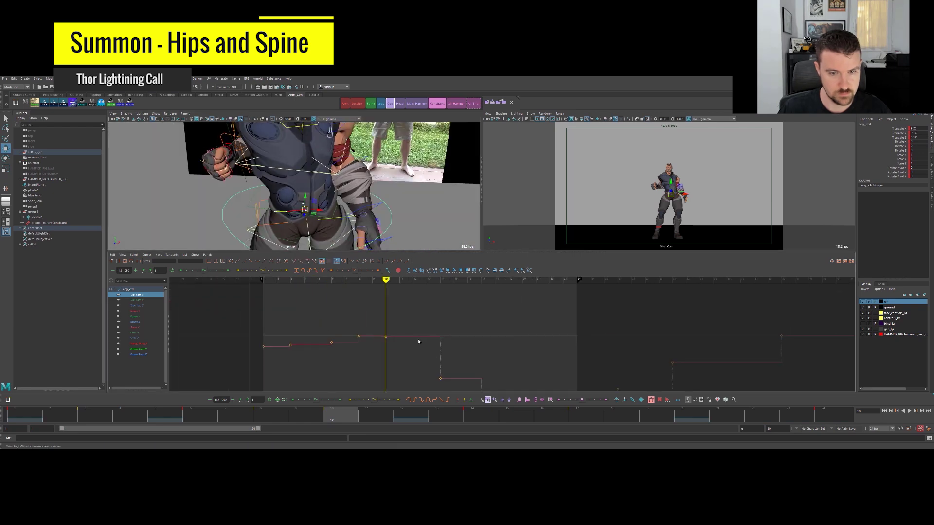
Raise the cog's Translate X key at frame 10 slightly above its frame 8 value.
left_click_drag(374, 324, 392, 340)
key("f")
mouse_move(327, 195)
left_mouse_down("alt")
mouse_move(325, 234)
mouse_move(336, 195)
left_mouse_up("alt")
right_click_drag(384, 195, 345, 189, "alt")
middle_click_drag(345, 189, 342, 145, "alt")
key("alt+period")
key("alt+period")
key("alt+period")
key("comma")
key("comma")
key("period")
middle_click_drag(420, 317, 419, 313)
Compare the cog's sideways weight shift at frame 10 with the frame 8 and 14 poses.
key("comma")
key("period")
key("period")
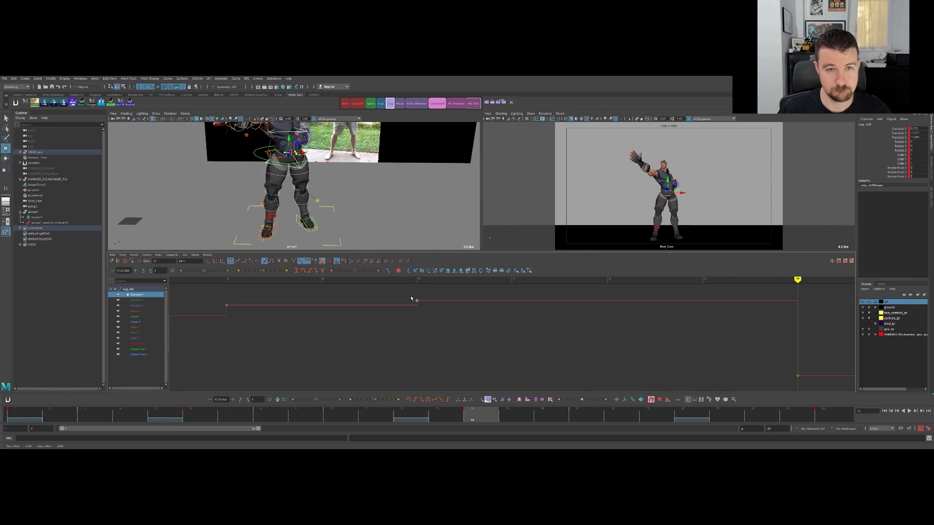
left_click_drag(399, 208, 400, 204, "alt")
key("alt+period")
key("alt+period")
key("alt+period")
key("alt+period")
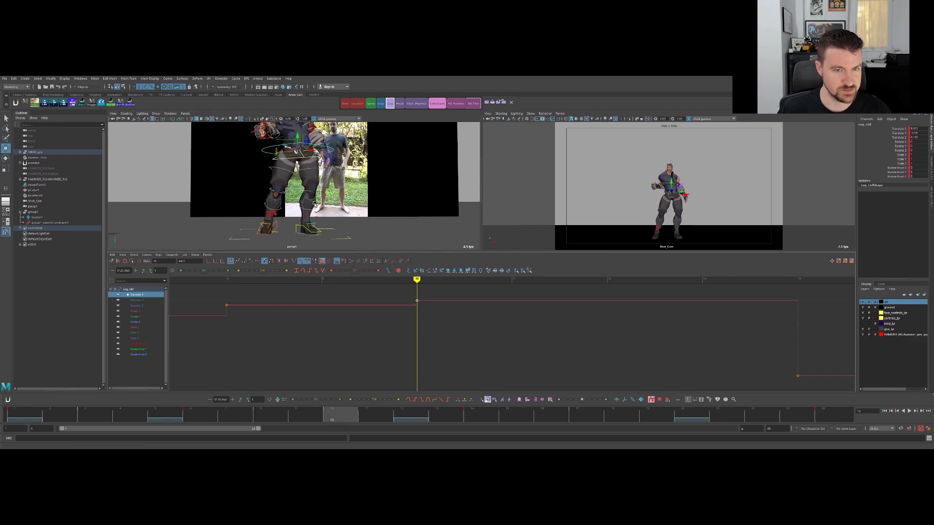
Select the pelvis control at frame 10 and isolate its Rotate Z curve.
middle_click_drag(295, 173, 298, 224, "alt")
right_click_drag(341, 205, 526, 184, "alt")
key("q")
middle_click_drag(302, 219, 289, 163, "alt")
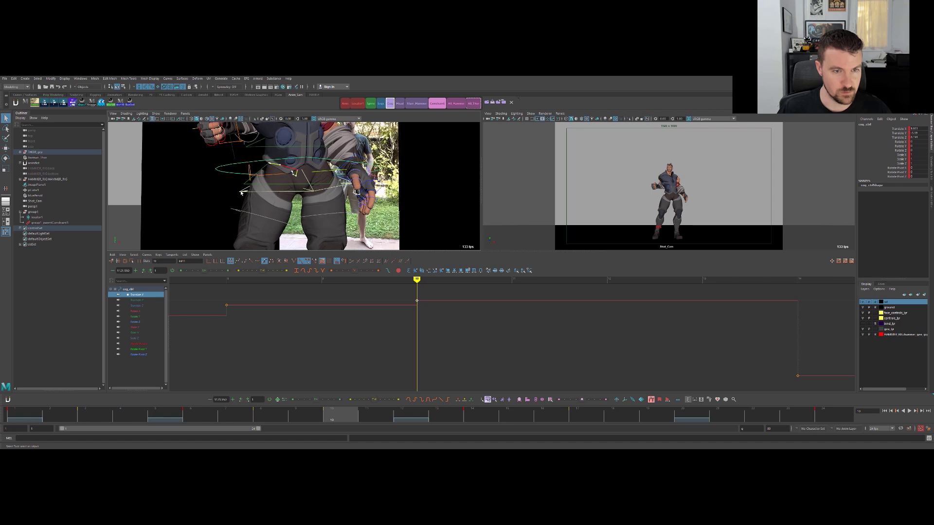
left_click(240, 191, "shift")
scroll(161, 351, "down", 3)
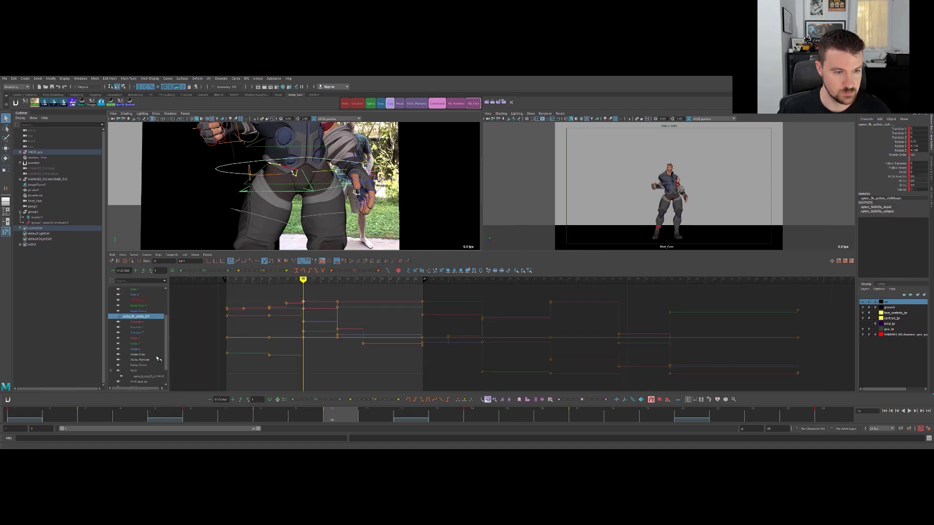
left_click(136, 348)
key("e")
mouse_move(294, 189)
left_mouse_down()
mouse_move(312, 191)
mouse_move(300, 197)
mouse_move(306, 184)
left_mouse_up()
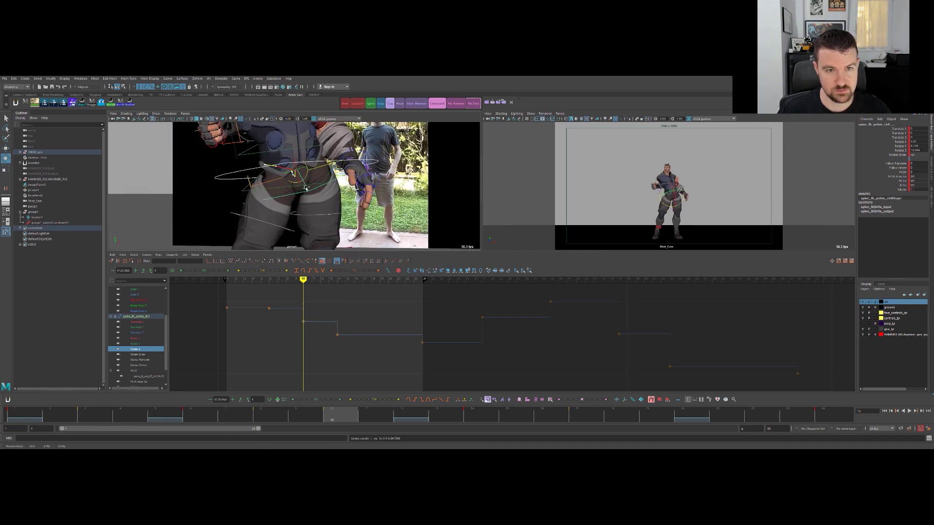
key("ctrl+z")
Raise the pelvis control's Rotate Z key at frame 10 slightly above its frame 6 value.
left_click_drag(305, 332, 312, 314)
left_click_drag(312, 313, 299, 328)
middle_click_drag(298, 328, 302, 319)
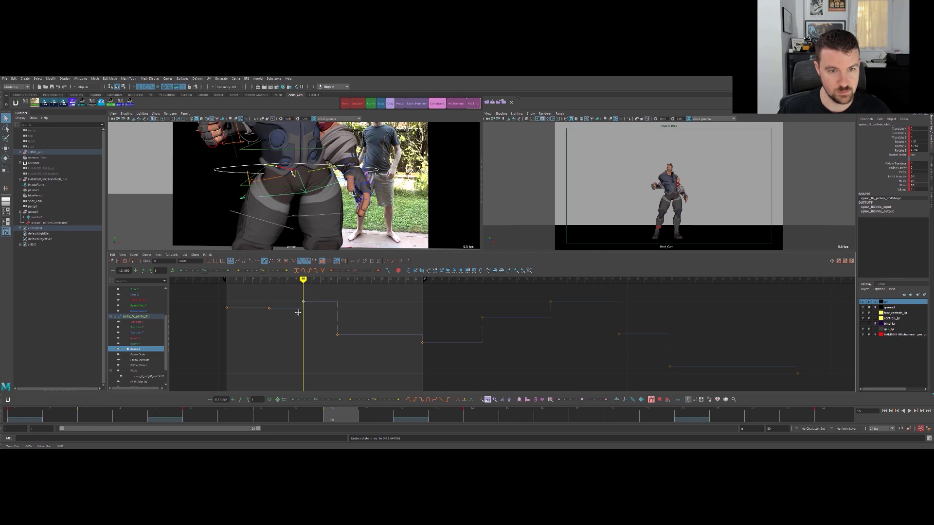
middle_click_drag(279, 318, 279, 319)
Add a pelvis Rotate Z breakdown key at frame 8, just below the frame 10 value.
key("alt+comma")
key("alt+comma")
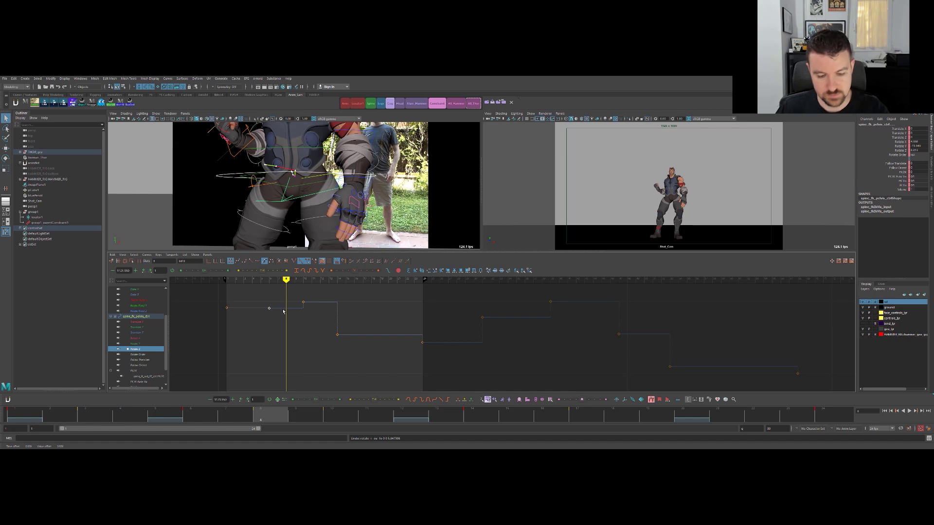
key("i")
middle_click(284, 312)
middle_click_drag(285, 313, 285, 307)
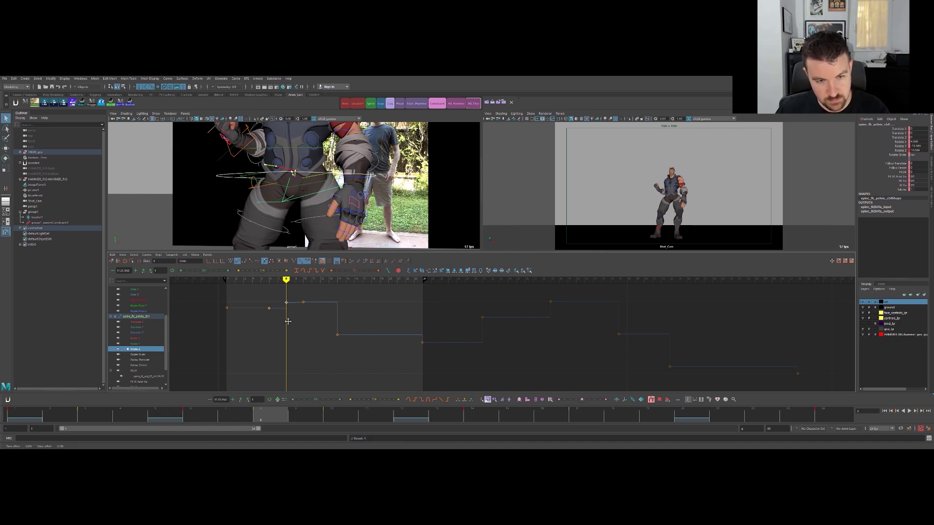
middle_click_drag(282, 326, 282, 328)
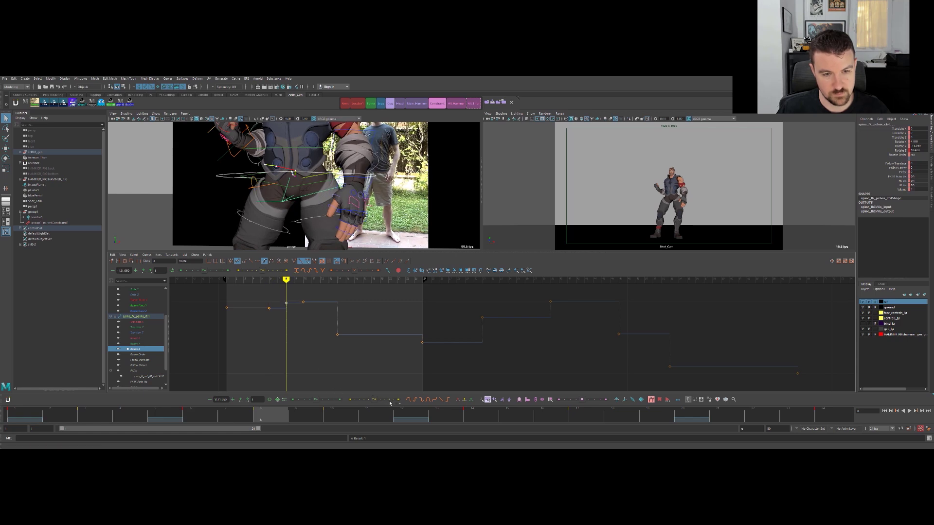
Examine the hip tilt across the poses at frames 1, 3, 6 and 8.
key("comma")
key("comma")
key("comma")
key("period")
key("comma")
key("period")
key("comma")
key("period")
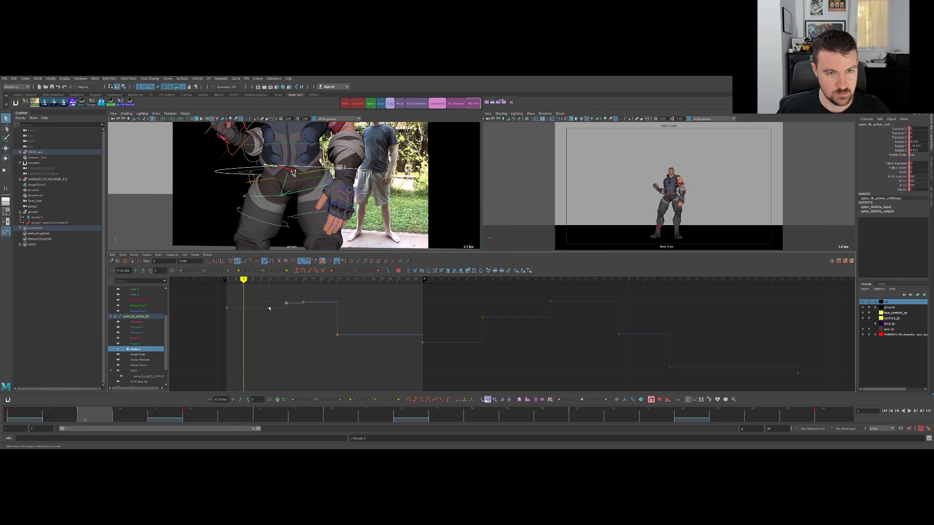
key("period")
key("comma")
key("comma")
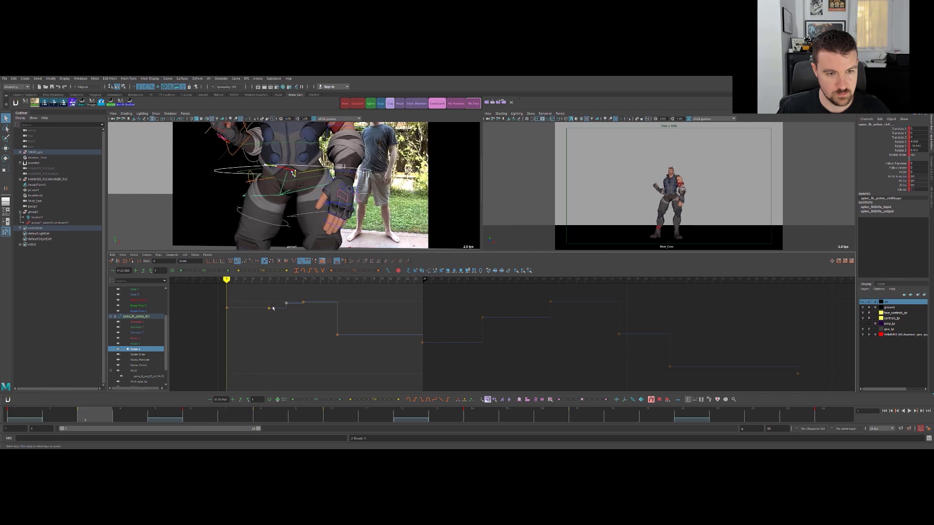
key("period")
key("period")
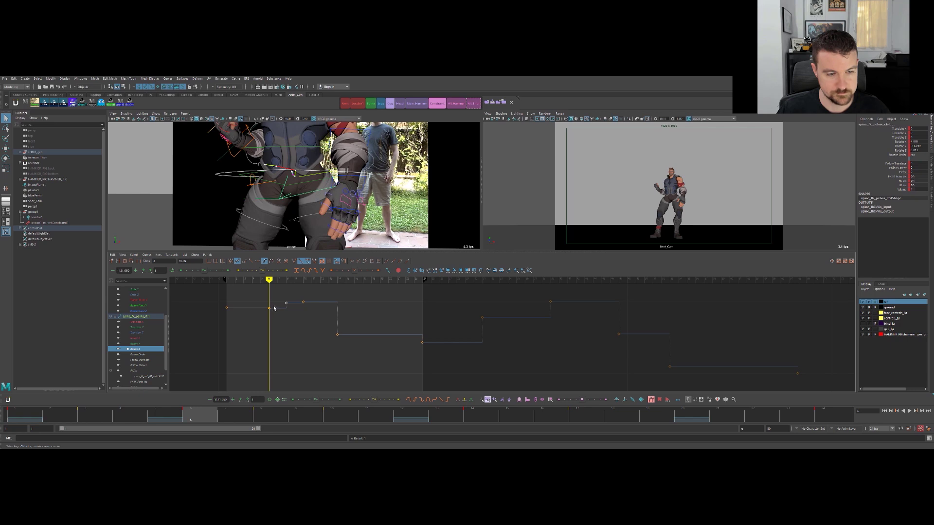
key("period")
key("period")
key("comma")
key("comma")
key("comma")
key("period")
key("period")
key("period")
key("comma")
key("comma")
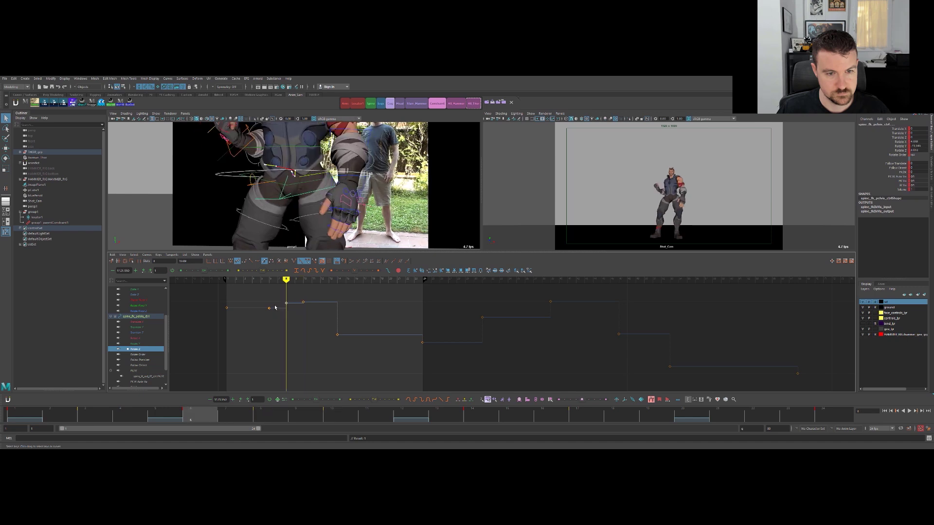
Try small adjustments to the pelvis control's Rotate Z key at frame 6.
left_click_drag(255, 295, 292, 321)
key("f")
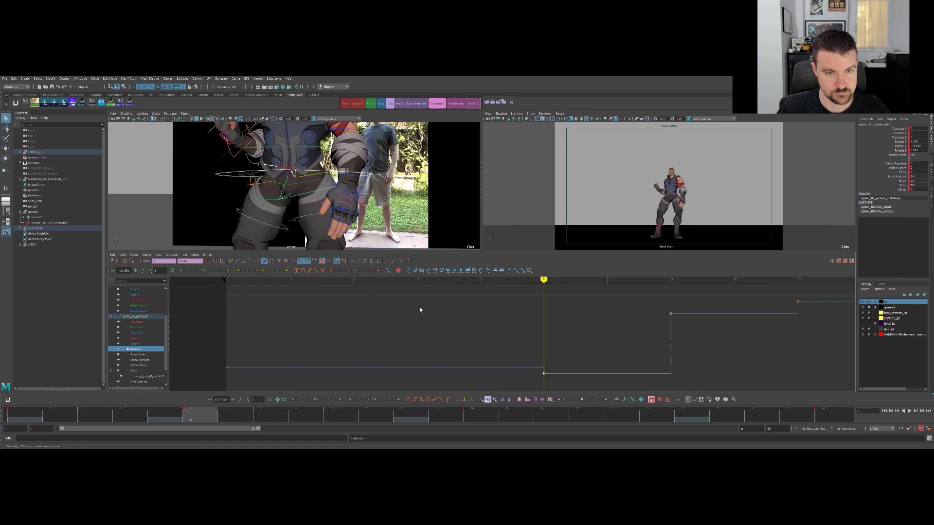
mouse_move(527, 319)
middle_mouse_down()
mouse_move(538, 346)
mouse_move(526, 331)
middle_mouse_up()
key("ctrl+z")
key("ctrl+z")
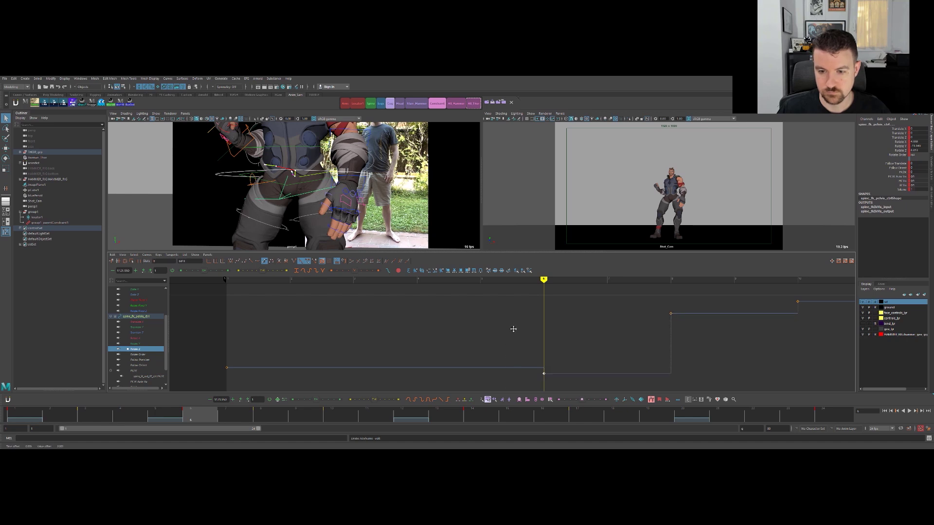
middle_click_drag(516, 325, 522, 337)
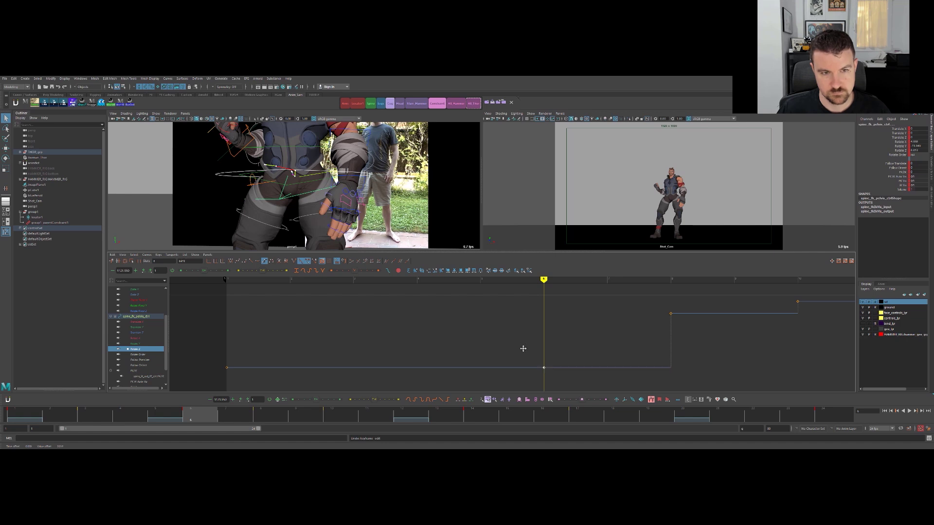
key("e")
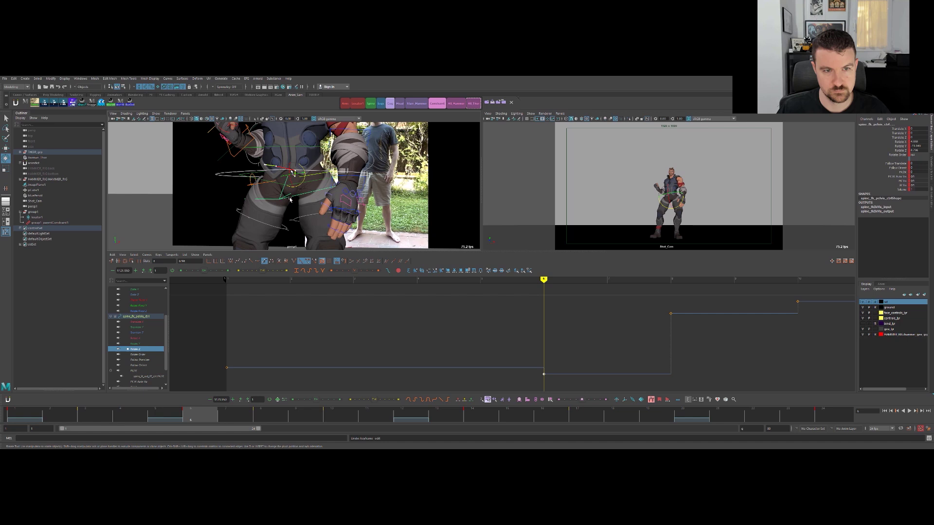
left_click_drag(302, 184, 301, 185)
Reselect the pelvis control and tilt it at frame 6 so its Rotate Z key sits below the frame 1 value.
left_click(249, 204)
left_click(234, 175)
left_click(136, 322)
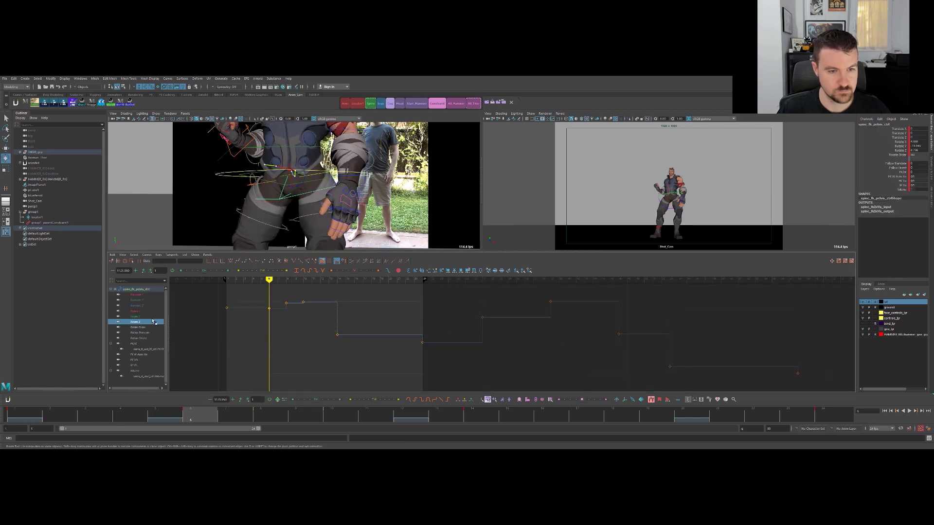
left_click_drag(300, 186, 302, 184)
Compare the hip tilt at frame 6 with the earlier poses and frame 8.
key("period")
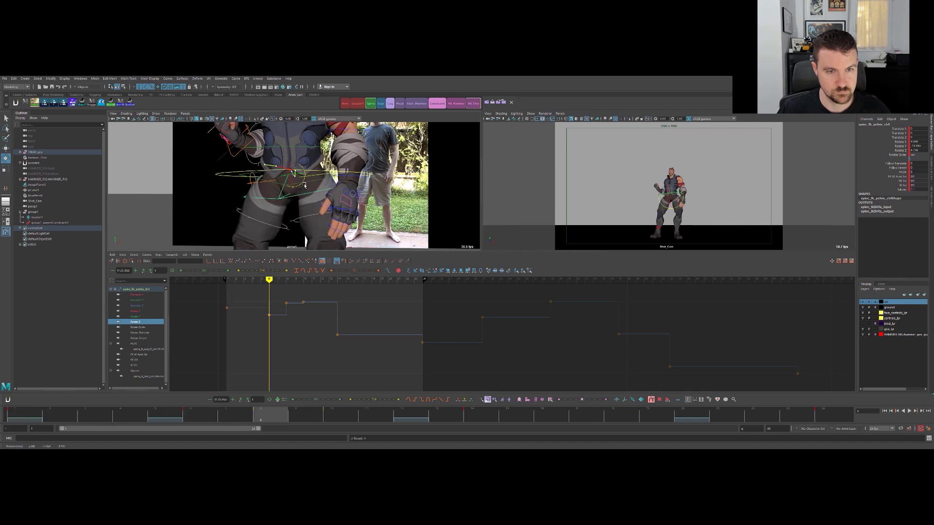
key("comma")
key("comma")
key("period")
key("period")
key("period")
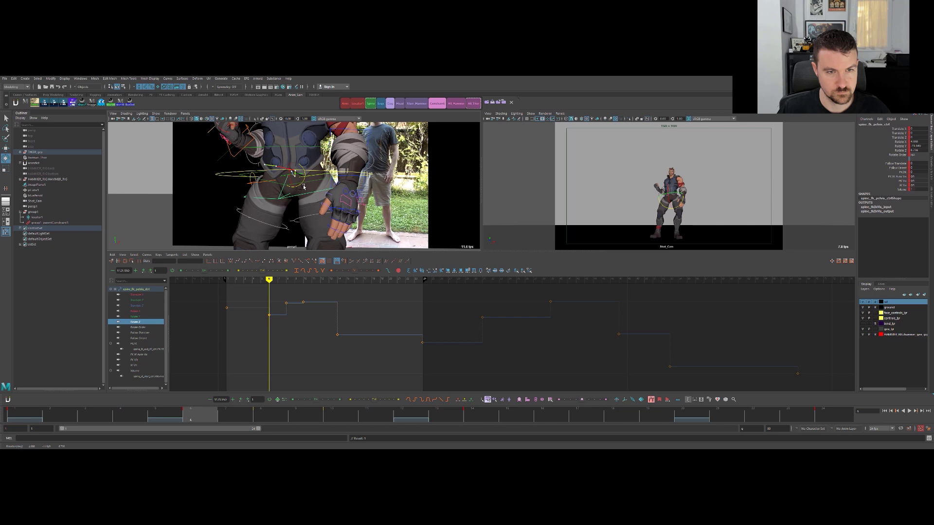
left_click_drag(270, 313, 257, 313)
key("comma")
key("comma")
key("comma")
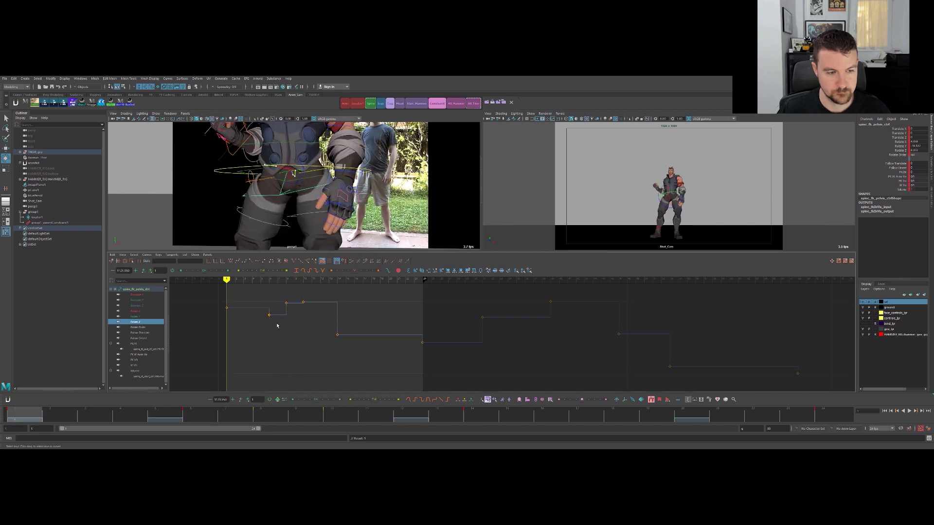
key("period")
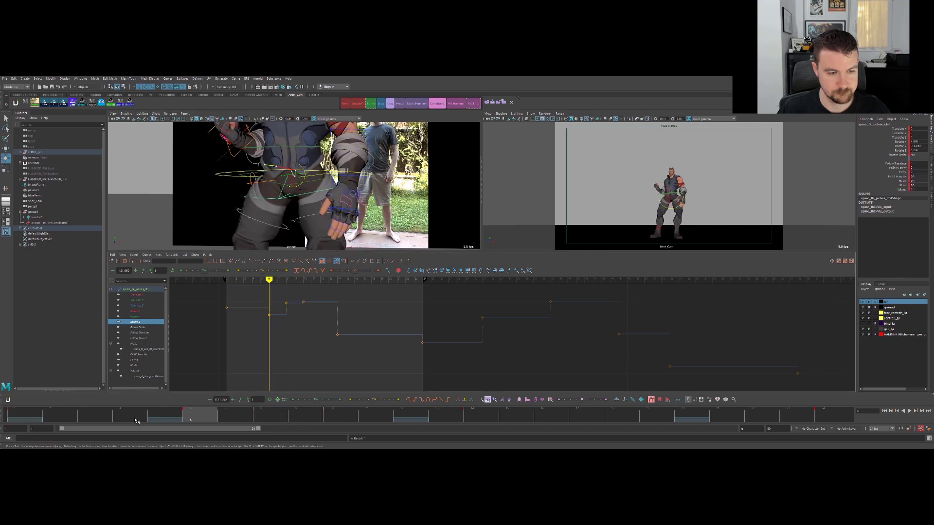
Add a pelvis Rotate Z breakdown key at frame 3, between the frame 1 and frame 6 values.
left_click(107, 423)
middle_click_drag(293, 335, 401, 356, "alt")
scroll(370, 346, "up", 4)
middle_click_drag(266, 371, 386, 385, "alt")
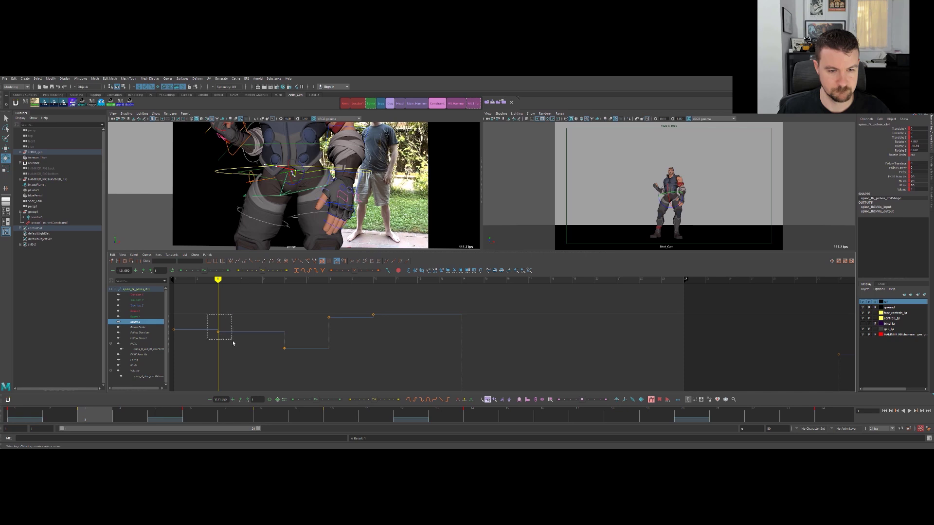
middle_click_drag(236, 328, 235, 327)
key("comma")
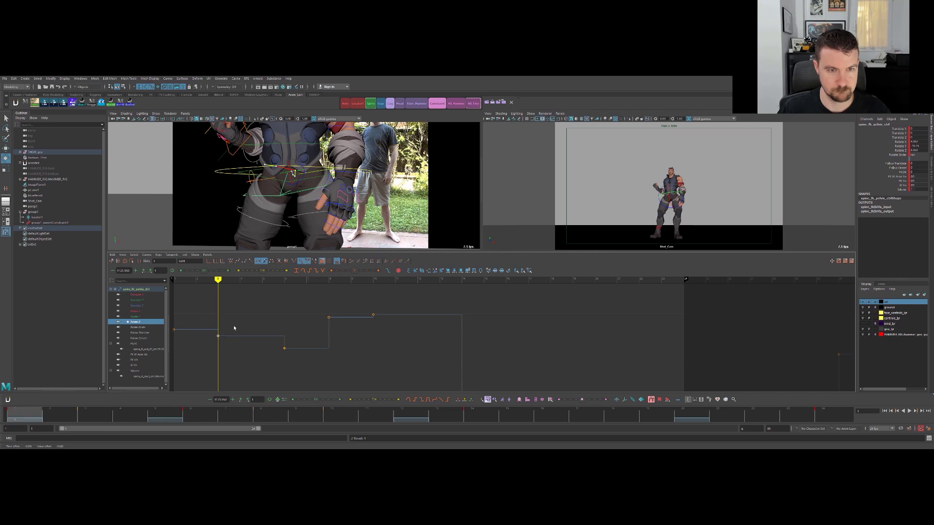
key("period")
Raise the pelvis Rotate Z key at frame 6 to just below the frame 3 key and review the poses through frame 24.
key("period")
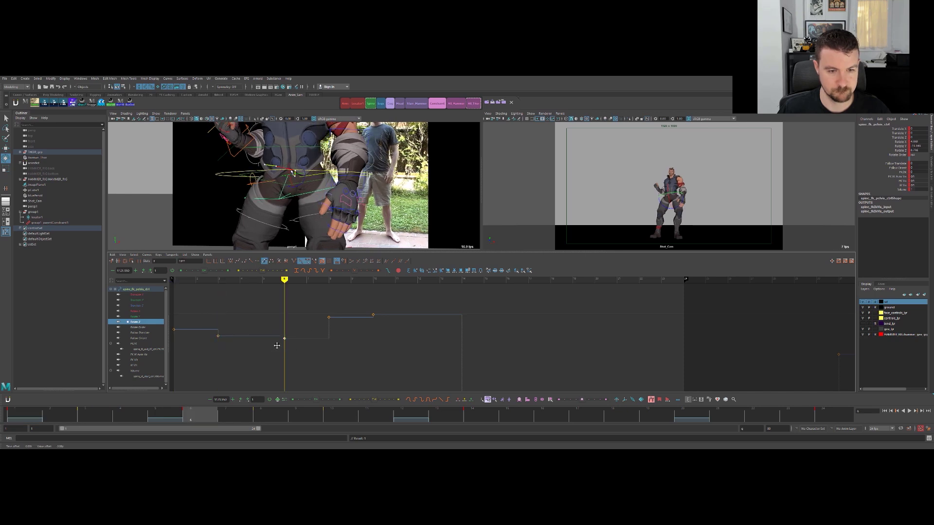
middle_click_drag(277, 347, 277, 348)
key("comma")
key("period")
key("period")
key("period")
key("period")
key("period")
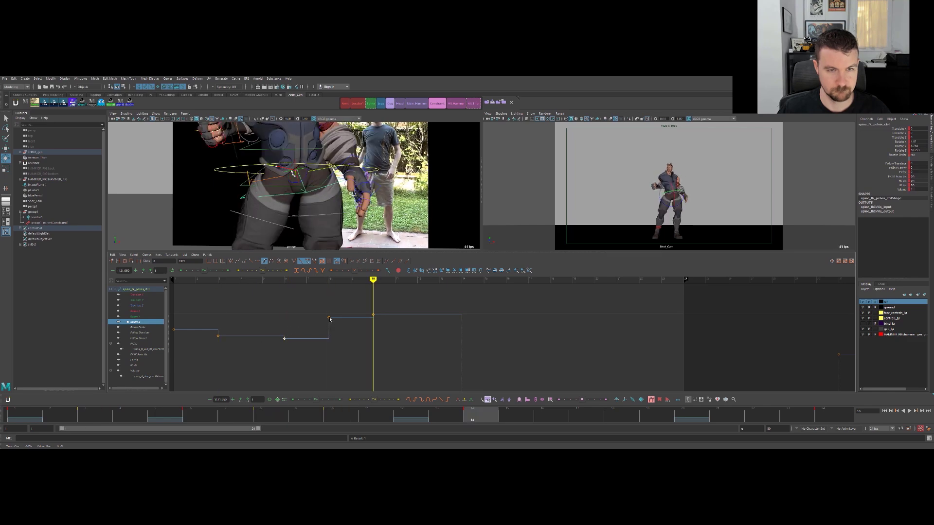
right_click_drag(465, 307, 432, 305, "alt")
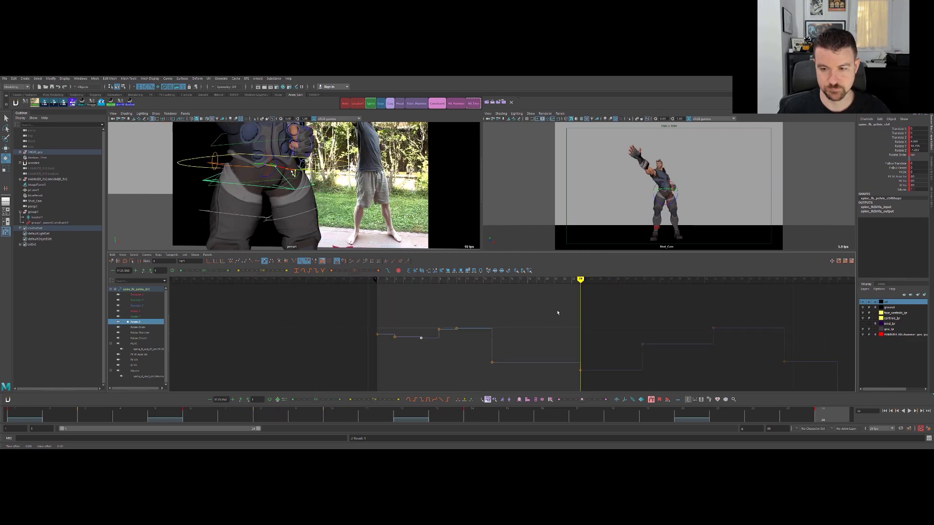
Review the pelvis tilt between frames 5 and 24 from several camera angles.
middle_click_drag(557, 312, 540, 314, "alt")
left_click_drag(342, 211, 281, 185, "alt")
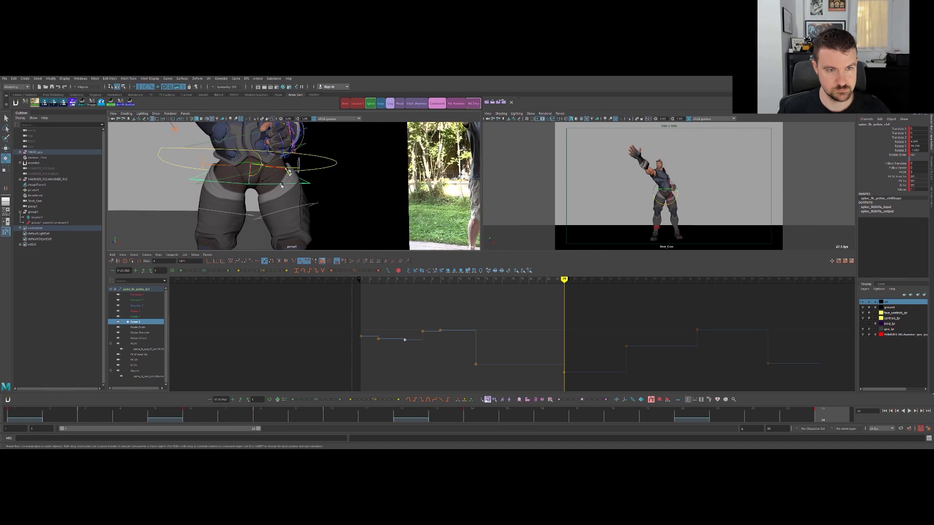
left_click(257, 173)
key("ctrl+z")
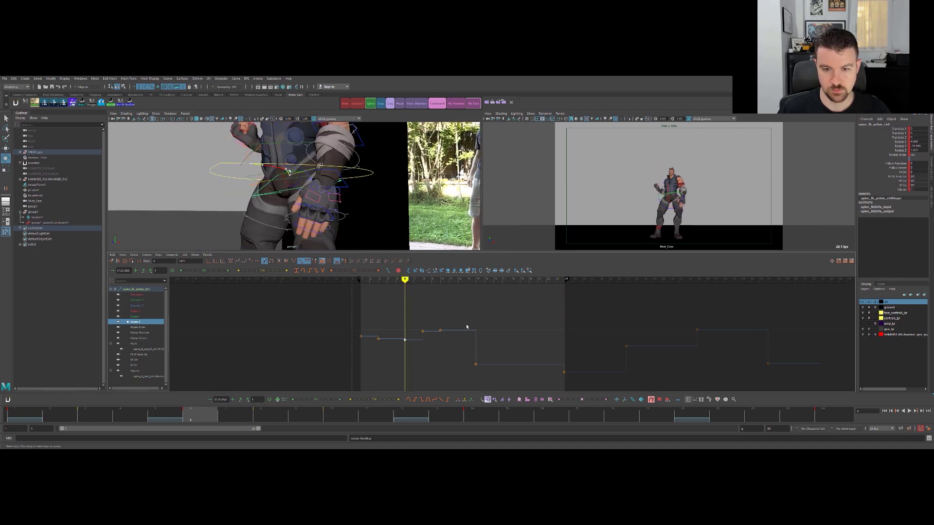
key("period")
key("period")
key("period")
key("period")
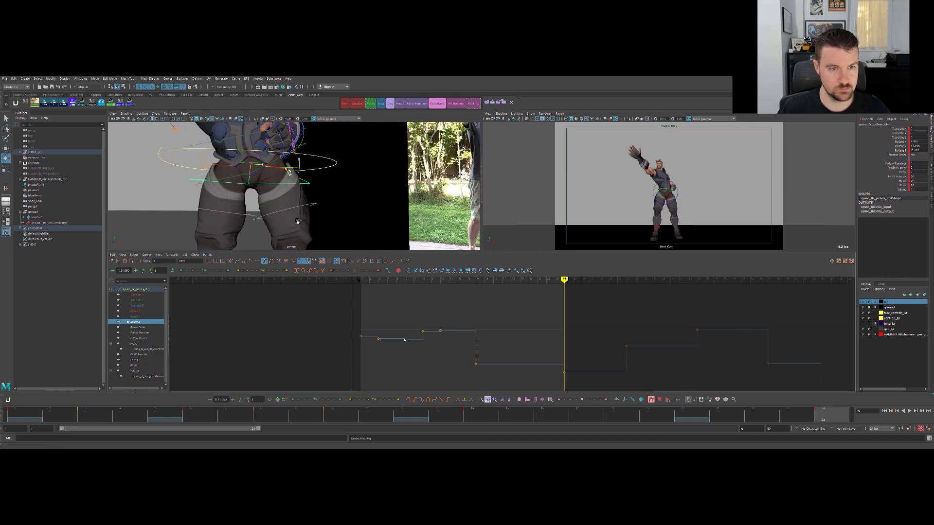
scroll(361, 226, "down", 5)
key("comma")
left_click_drag(215, 414, 178, 307)
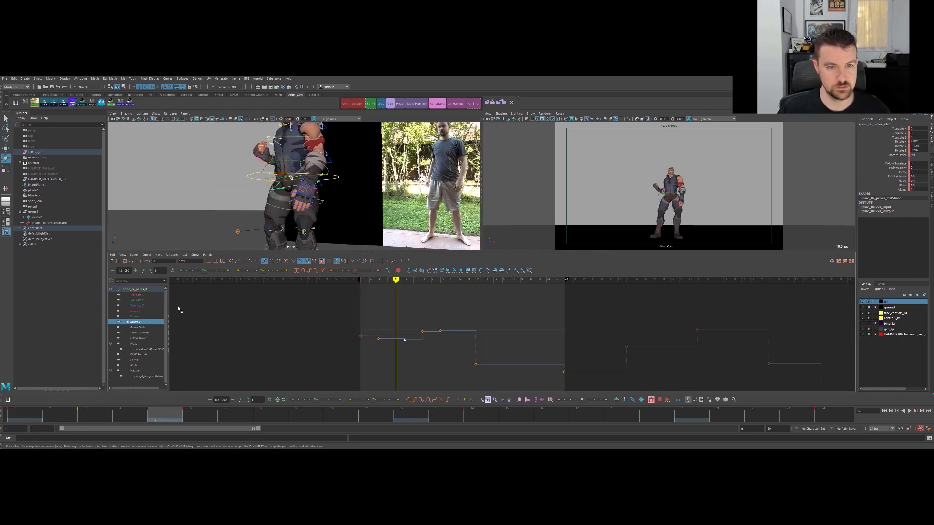
left_click_drag(267, 221, 334, 209, "alt")
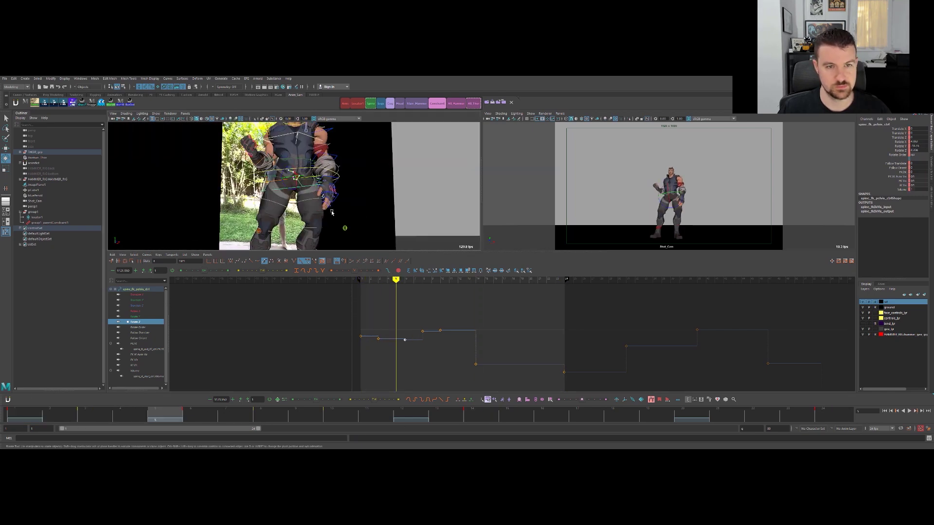
Select the lower spine FK control at frame 3 and isolate its Rotate Y curve.
key("alt+v")
key("q")
left_click_drag(330, 210, 292, 180, "alt")
right_click_drag(292, 181, 318, 181, "alt")
left_click(318, 180)
key("e")
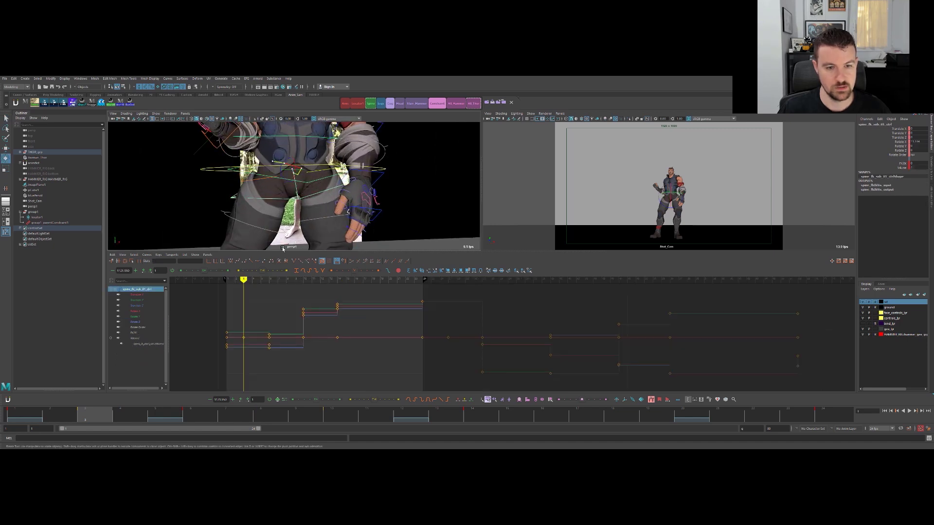
left_click_drag(338, 167, 328, 189, "alt")
key("q")
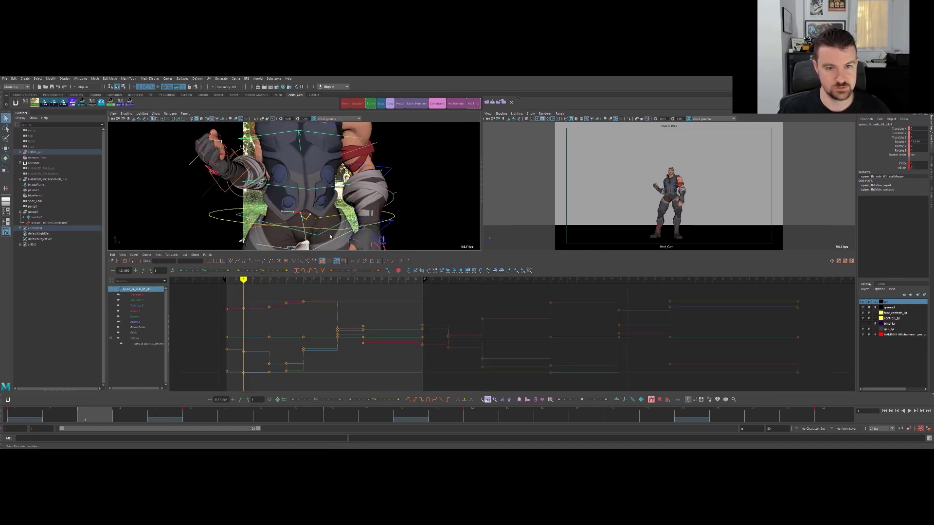
key("e")
left_click(135, 317)
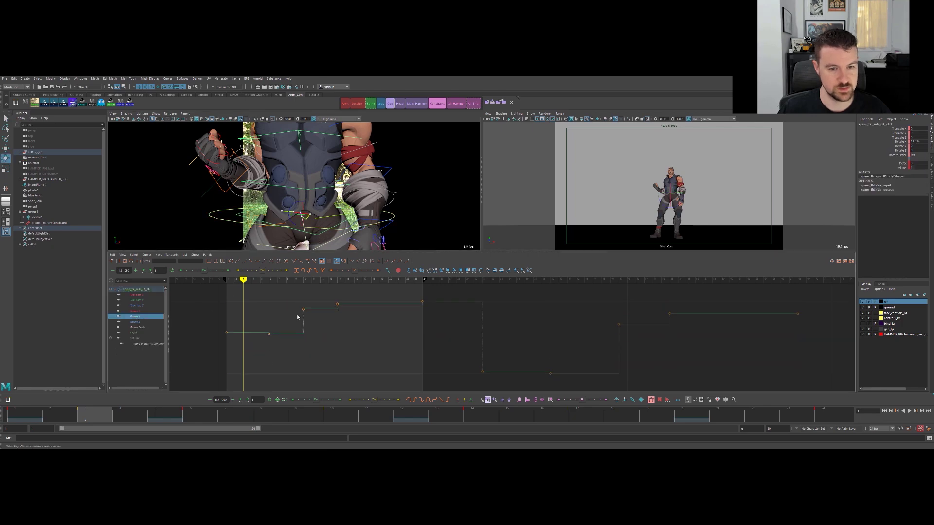
Compare the torso twist frame by frame up to frame 19 with the reference footage.
key("period")
key("period")
right_click_drag(377, 214, 341, 212, "alt")
left_click_drag(341, 213, 312, 209, "alt")
key("alt+comma")
key("alt+period")
key("alt+period")
key("alt+period")
key("alt+period")
key("alt+period")
key("alt+period")
key("alt+period")
key("alt+period")
key("alt+period")
key("alt+period")
key("alt+period")
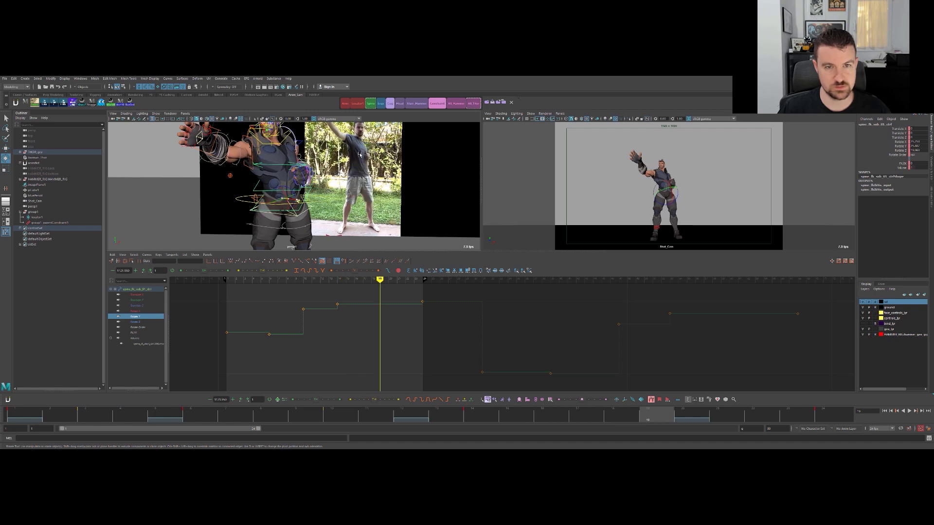
Examine the torso twist around frames 14 to 19 against the reference and compare it with the neighbouring key poses.
key("alt+comma")
key("alt+comma")
key("alt+comma")
key("alt+comma")
key("alt+comma")
key("alt+comma")
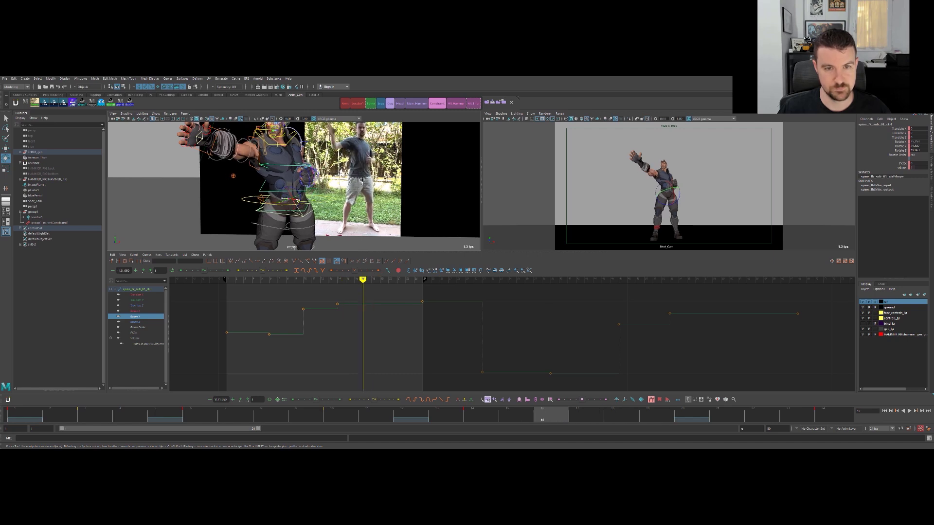
key("alt+period")
key("alt+period")
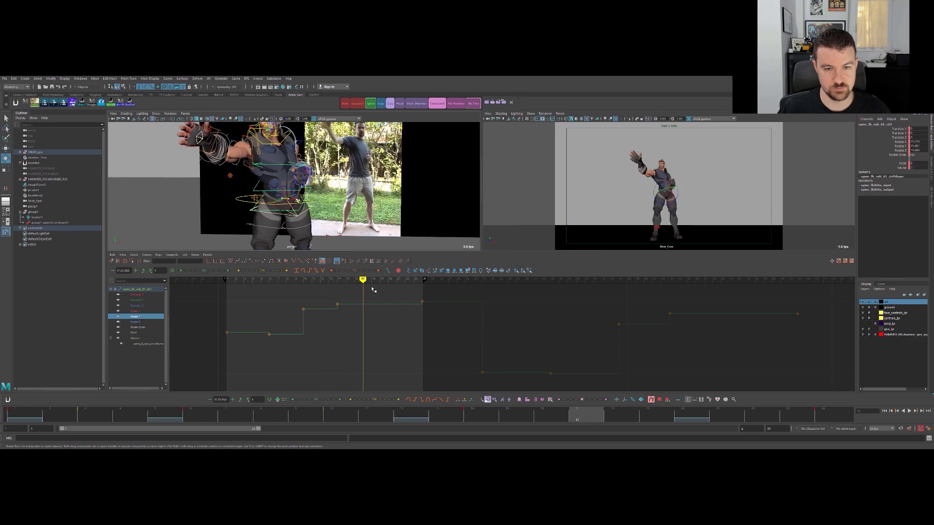
key("alt+comma")
key("comma")
key("comma")
key("period")
key("period")
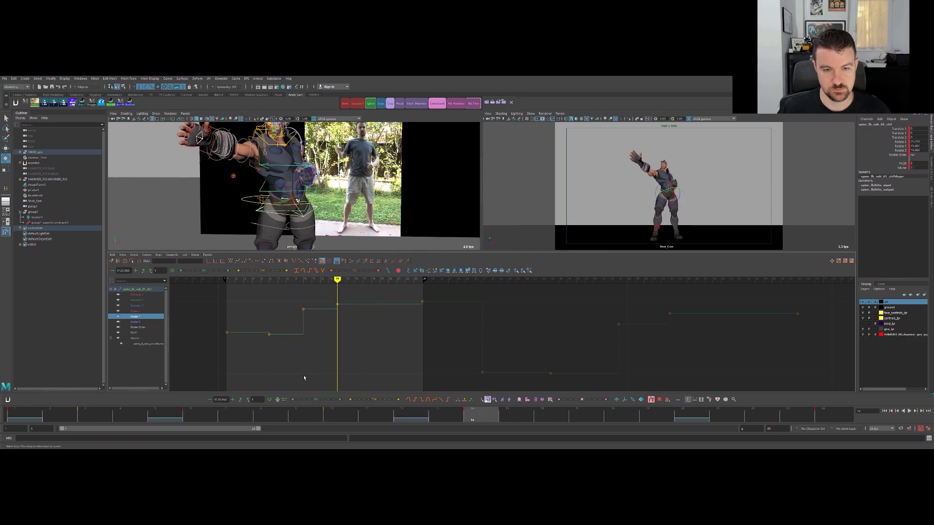
key("comma")
key("period")
key("period")
Select the three spine FK controls and share their key times so they are all keyed on the same frames.
key("q")
left_click(257, 188)
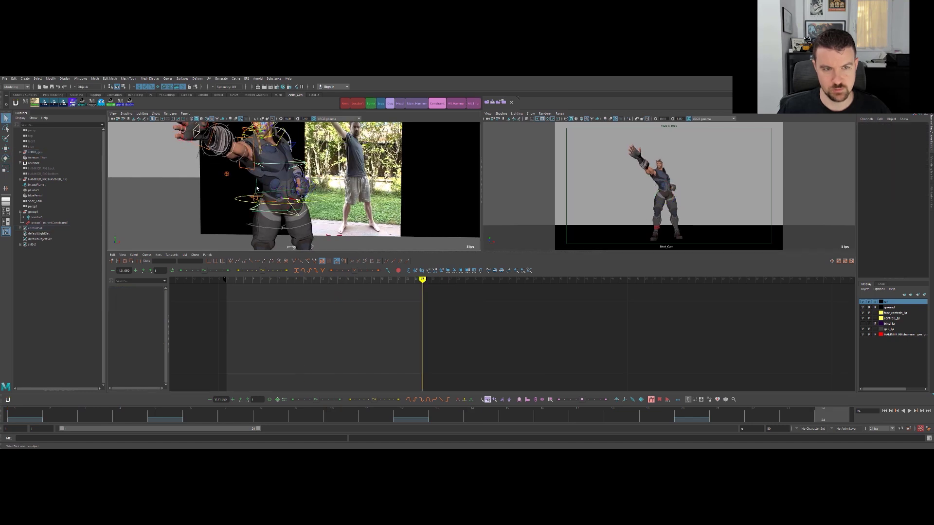
left_click(256, 208)
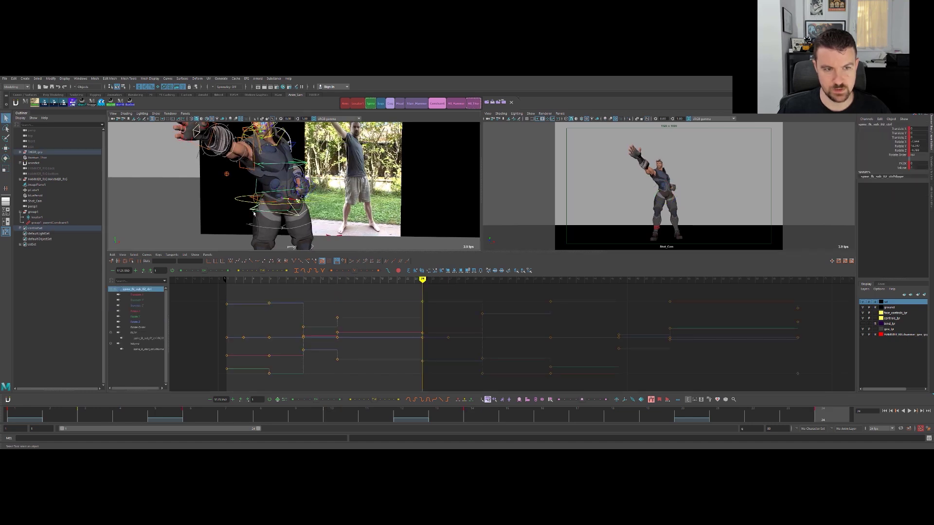
left_click_drag(255, 215, 261, 211, "alt")
left_click(293, 180, "shift")
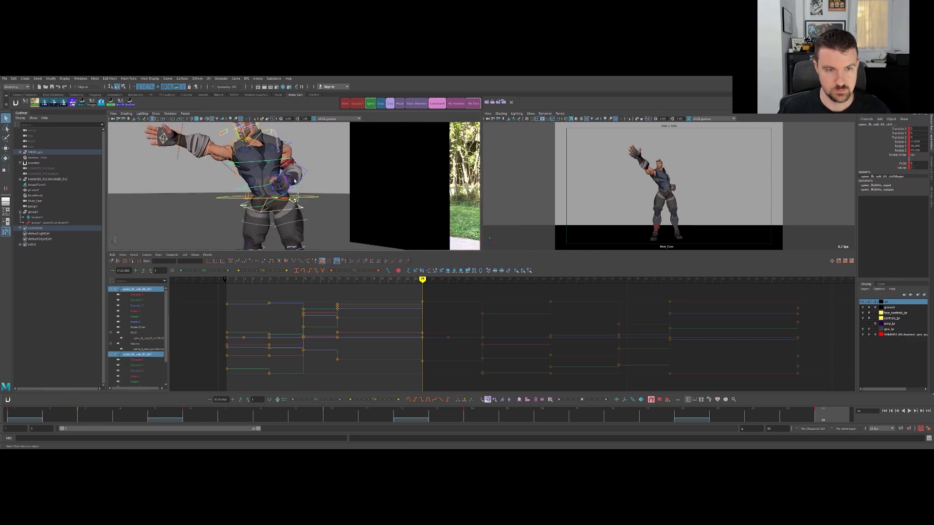
left_click(277, 161, "shift")
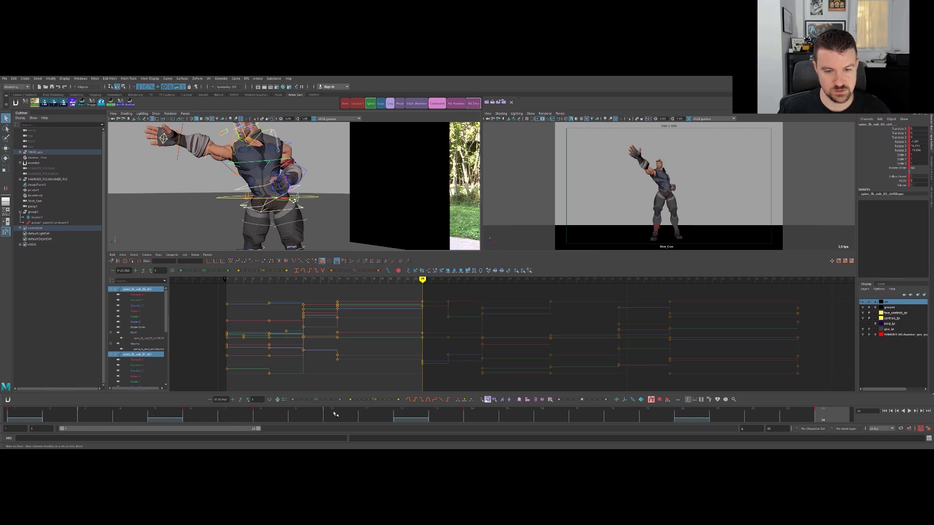
left_click(285, 400)
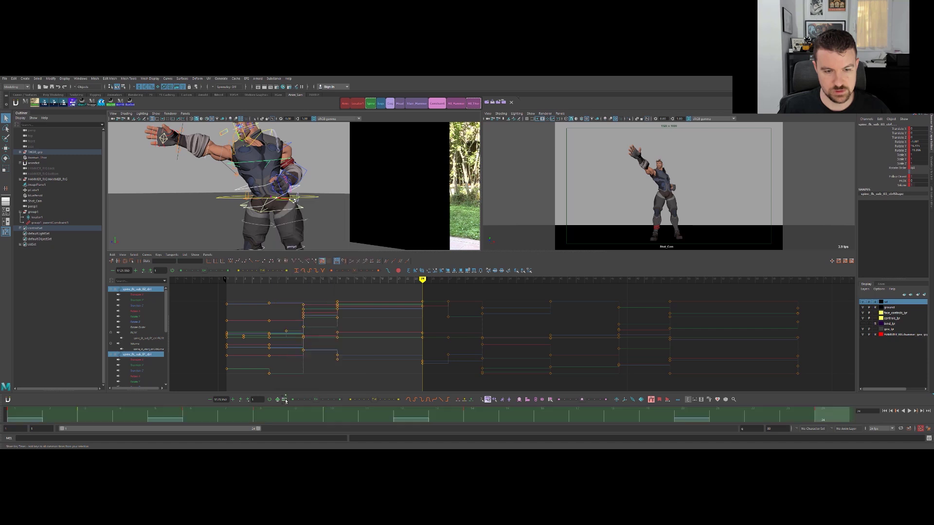
Reselect only the lower spine FK control at frame 10 and isolate its Rotate Y curve.
left_click(184, 217)
right_click_drag(232, 209, 260, 214, "alt")
left_click(254, 214)
key("e")
left_click(347, 423)
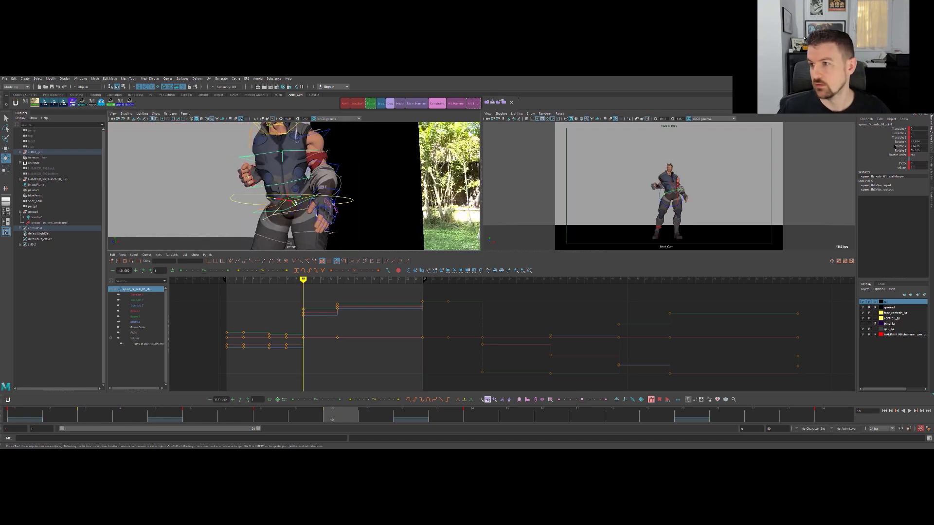
left_click(895, 146)
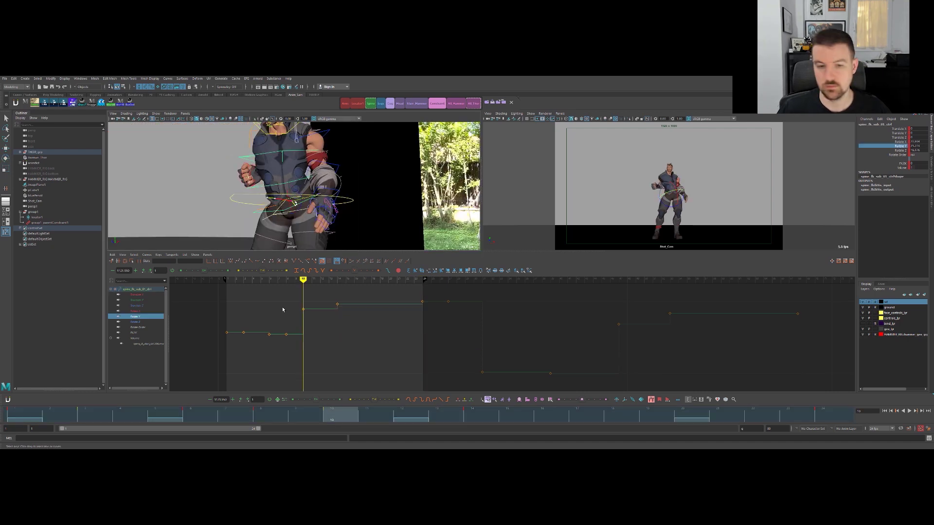
key("f")
Raise the lower spine's Rotate Y key at frame 8 slightly above the keys at frames 1 to 6.
key("comma")
key("period")
key("period")
left_click_drag(338, 223, 342, 242, "alt")
key("comma")
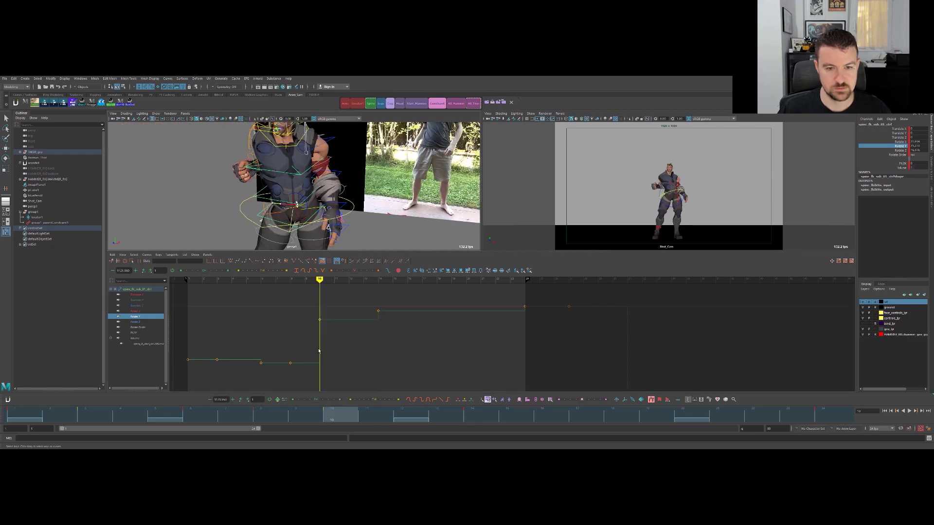
key("comma")
key("comma")
key("period")
key("comma")
key("period")
middle_click_drag(303, 363, 303, 362)
key("comma")
key("period")
key("period")
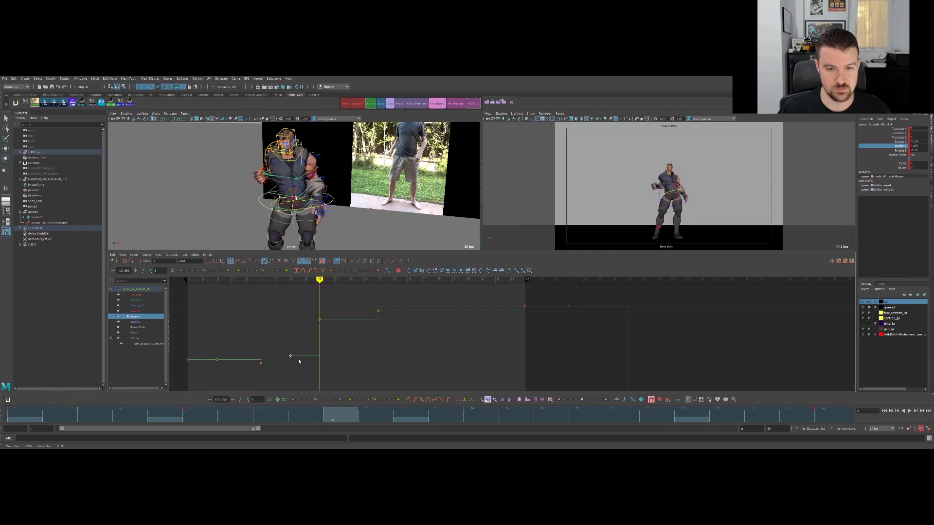
Compare the spine twist across the key poses from frame 8 to frame 24.
key("period")
key("comma")
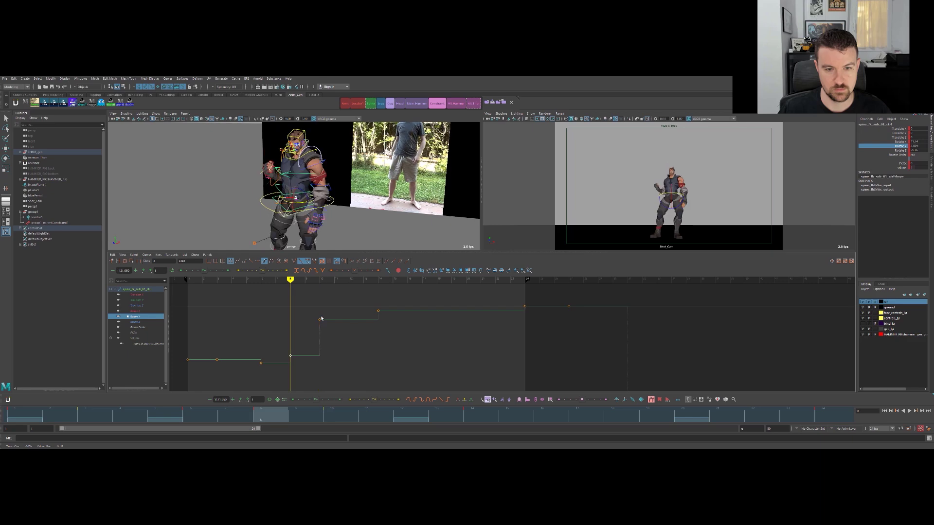
key("period")
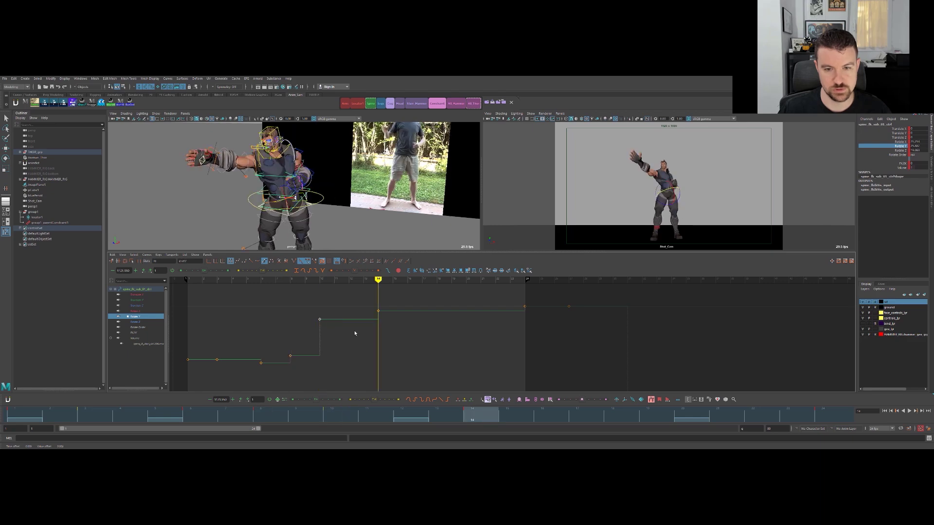
key("period")
key("comma")
key("period")
key("comma")
key("comma")
key("comma")
Try lowering the lower spine's Rotate Y key at frame 3 below the frame 1 and frame 6 keys.
key("comma")
key("comma")
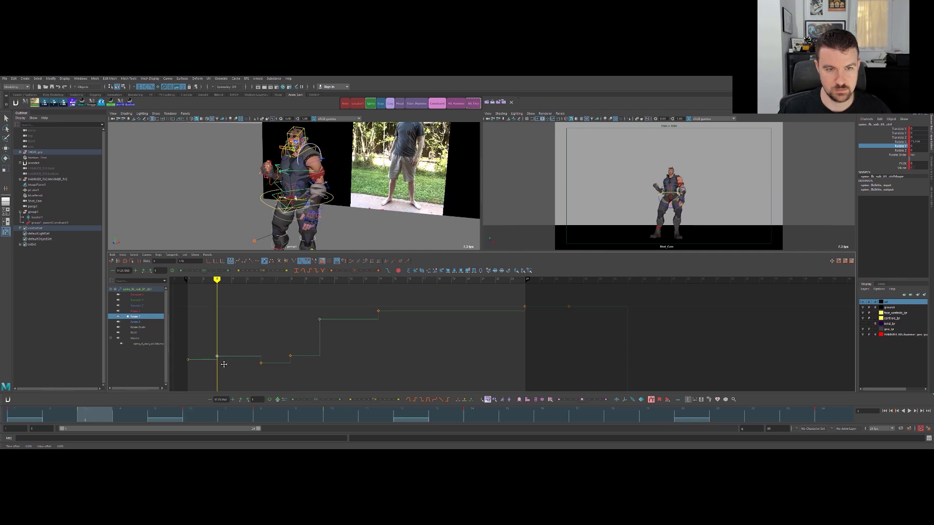
middle_click_drag(228, 367, 228, 370)
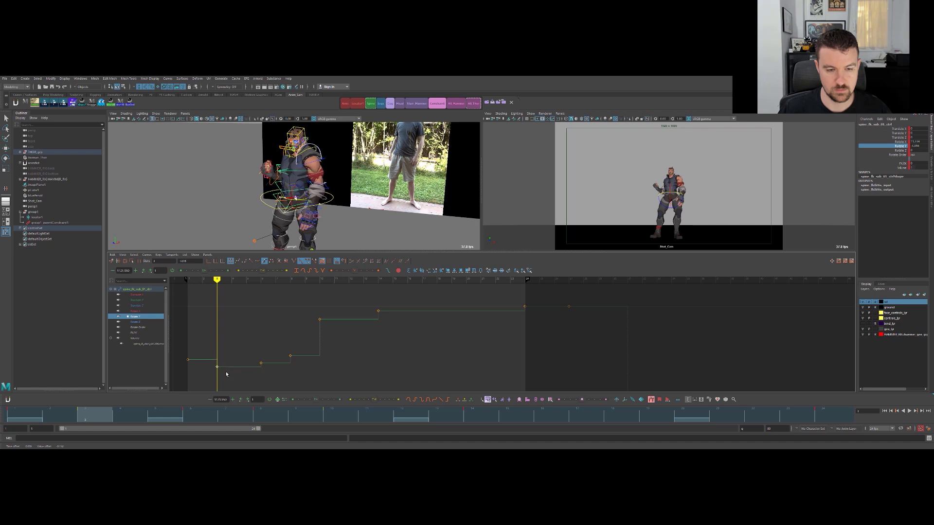
key("comma")
key("period")
key("period")
key("period")
key("comma")
key("comma")
key("period")
Try lowering the Rotate Y key at frame 6 to just below the frame 3 key, and undo that change.
left_click(261, 363)
key("comma")
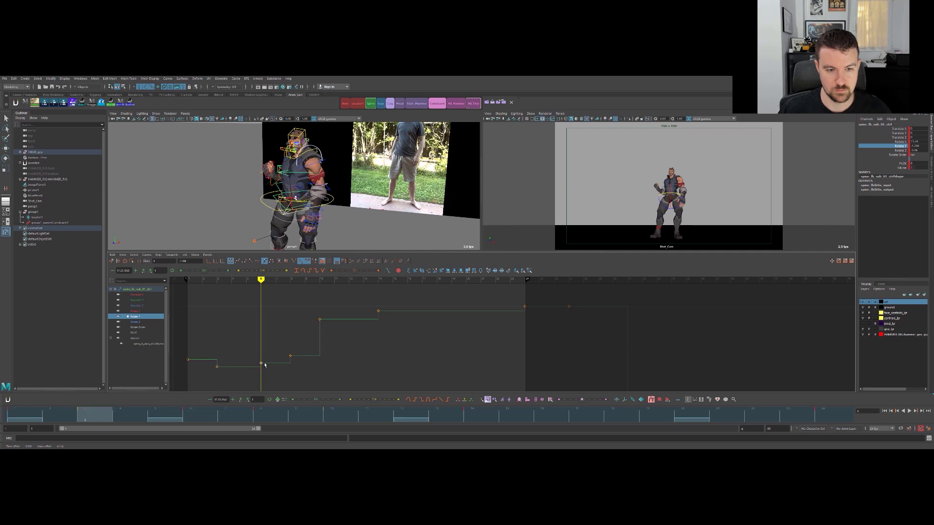
key("comma")
key("period")
key("period")
key("period")
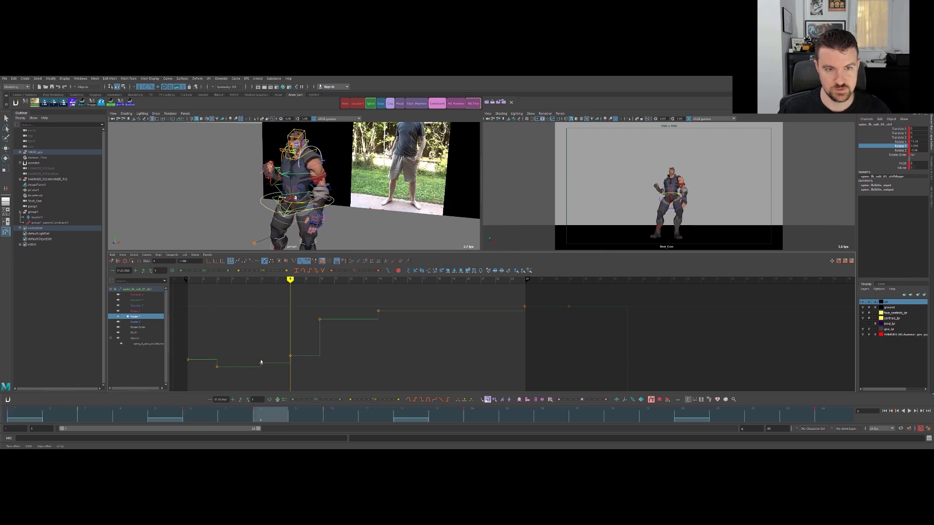
key("comma")
key("comma")
key("period")
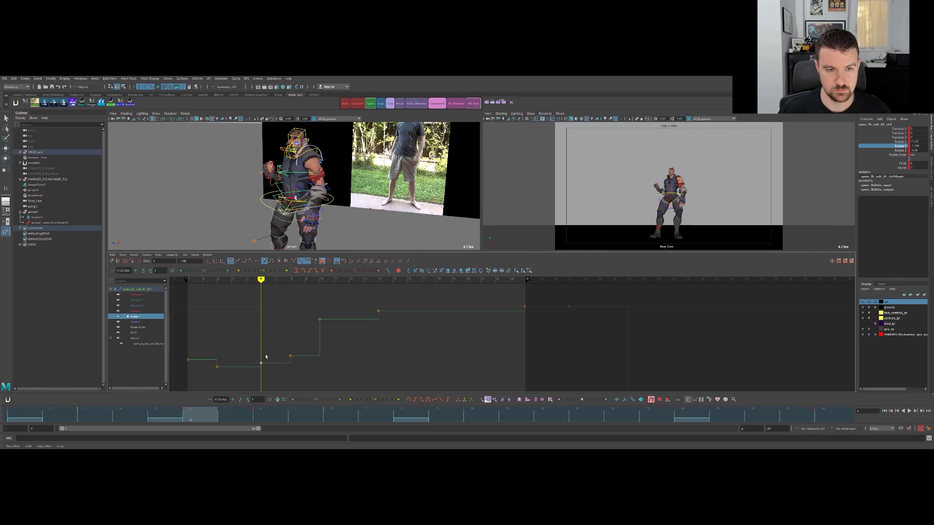
middle_click_drag(267, 357, 265, 359)
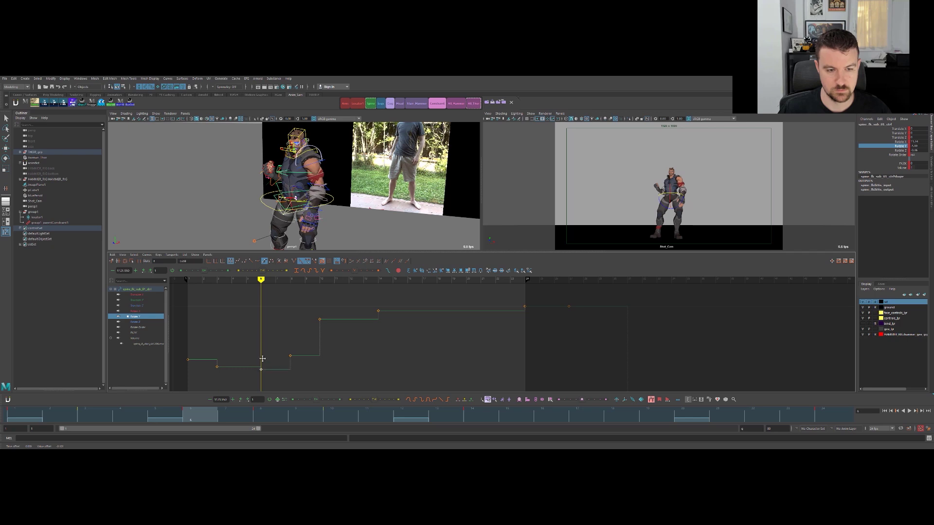
key("comma")
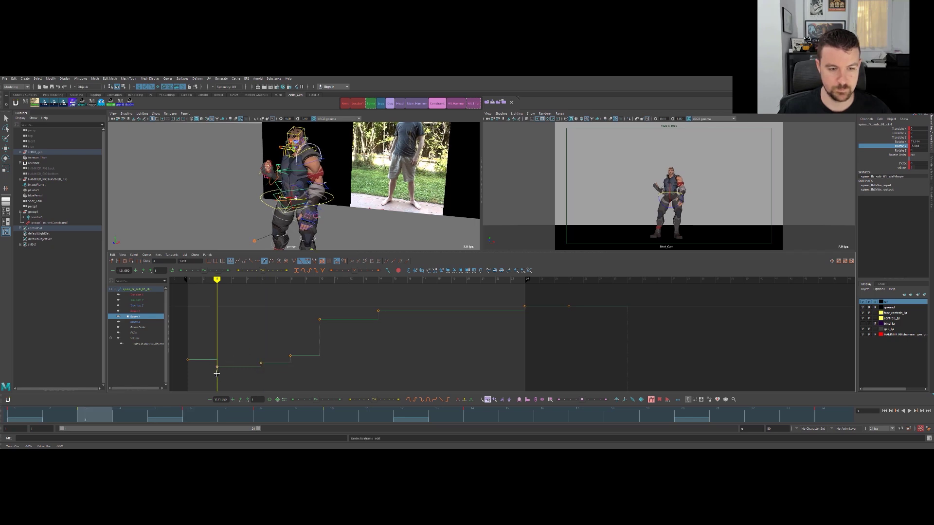
Try matching the frame 3 Rotate Y key to the frame 6 value and compare the surrounding poses.
key("comma")
key("period")
key("period")
key("period")
key("period")
key("period")
key("comma")
key("comma")
key("comma")
key("comma")
key("comma")
key("period")
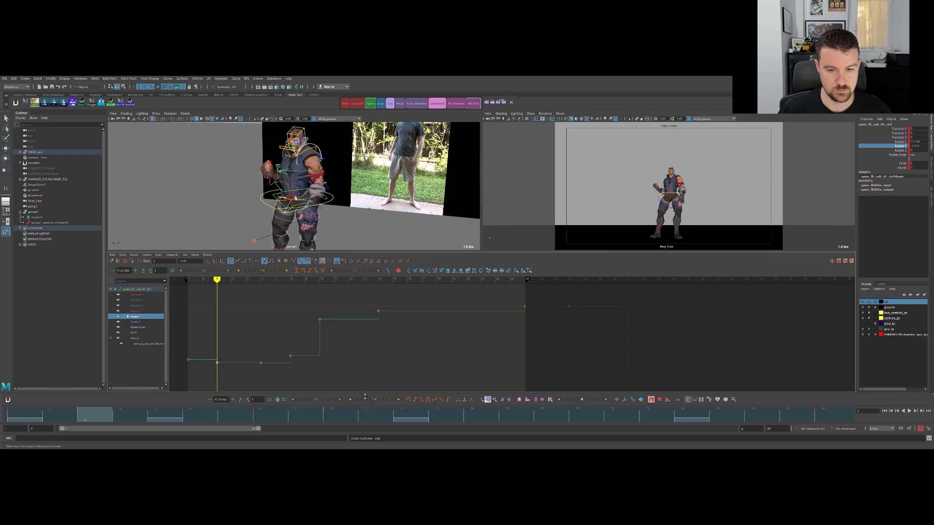
key("period")
key("period")
key("period")
key("comma")
key("comma")
key("comma")
Blend the Rotate Y key at frame 3 close to the frame 1 value and review the poses through frame 24.
left_click(361, 400)
key("comma")
key("period")
key("period")
key("period")
key("period")
key("period")
key("period")
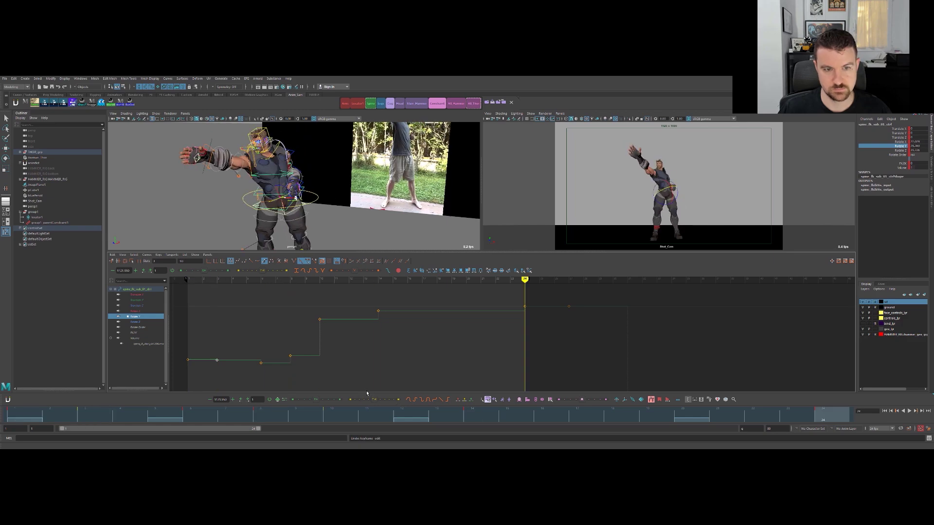
Raise the Rotate Y key at frame 8 slightly further and check the poses through frame 24.
key("comma")
key("comma")
key("comma")
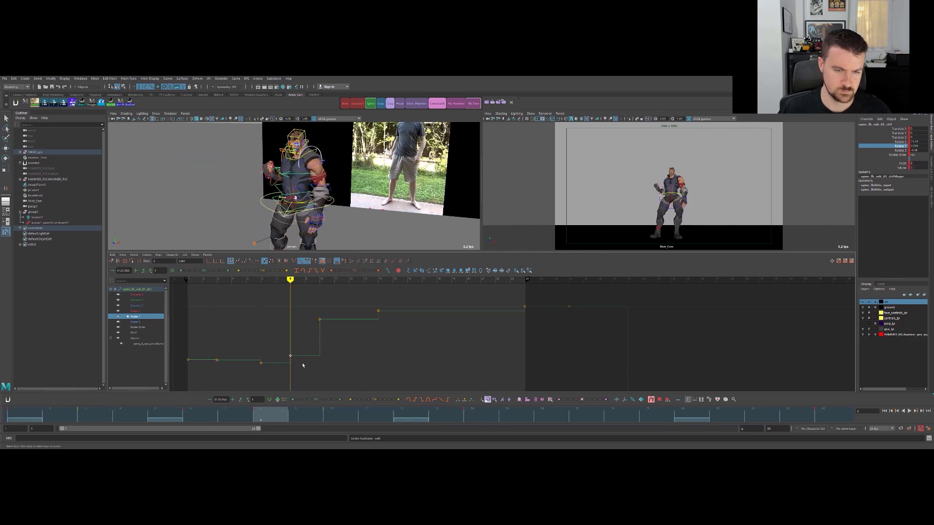
middle_click_drag(298, 359, 295, 355)
key("comma")
key("period")
key("period")
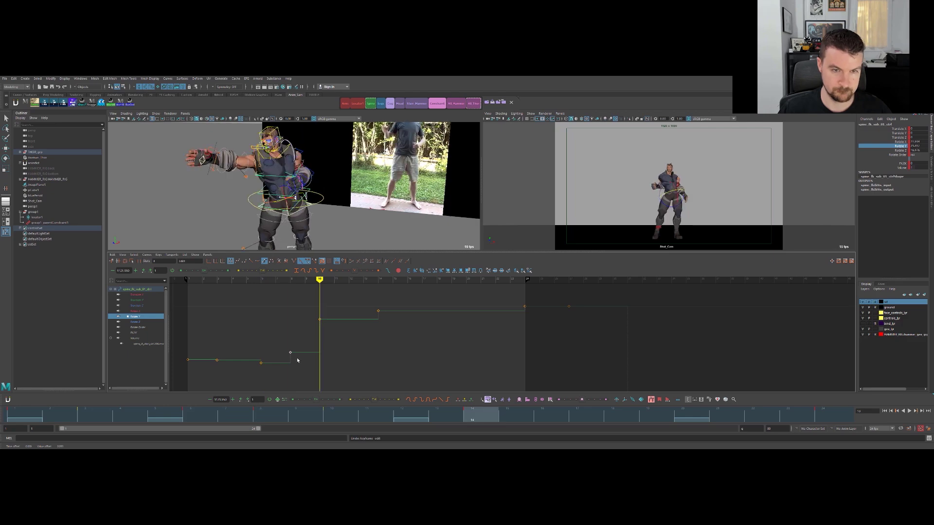
key("period")
key("period")
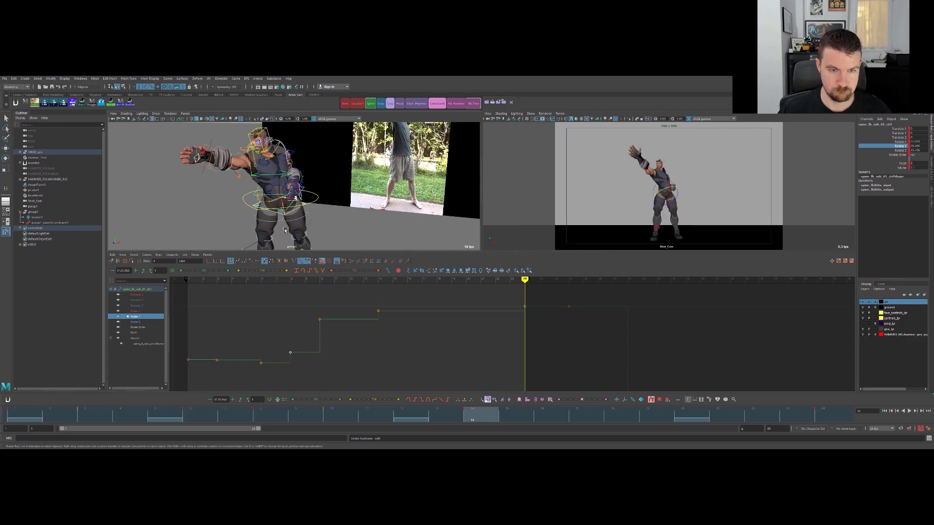
Select the next spine FK control above the hips, isolate its Rotate Y curve, and compare its poses around frame 10.
key("comma")
key("comma")
key("comma")
key("q")
left_click(280, 190)
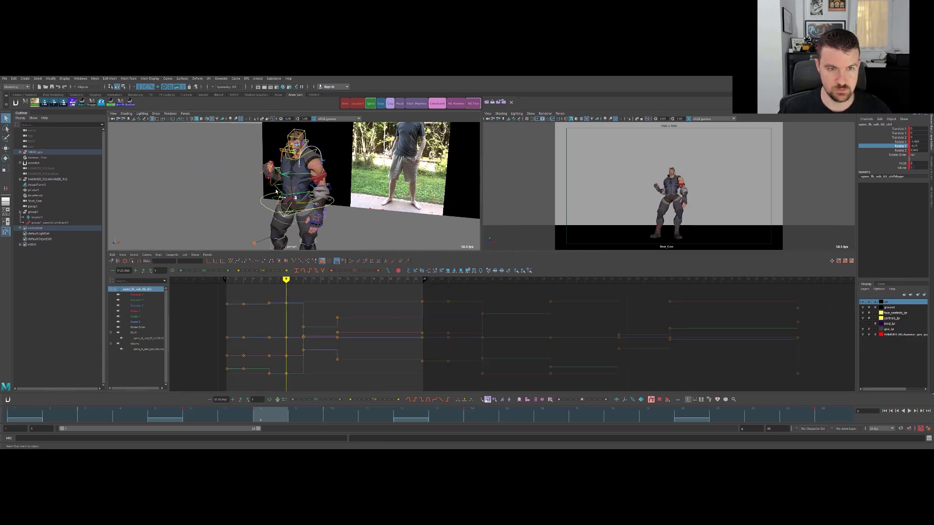
left_click(158, 317)
key("period")
key("period")
key("period")
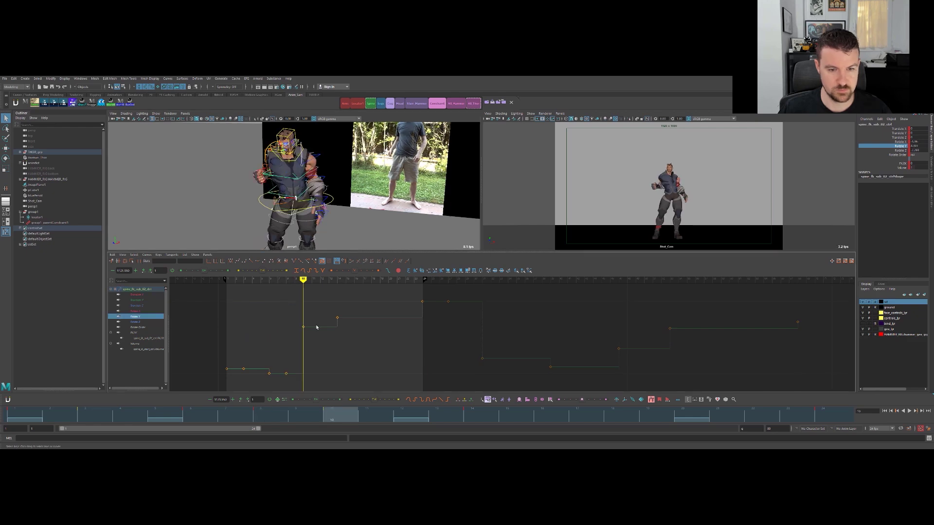
key("comma")
Raise the spine control's Rotate Y key at frame 14 closer to the frame 24 value, comparing the neighbouring poses.
left_click_drag(346, 325, 332, 312)
key("comma")
key("period")
key("period")
key("comma")
middle_click_drag(351, 325, 352, 322)
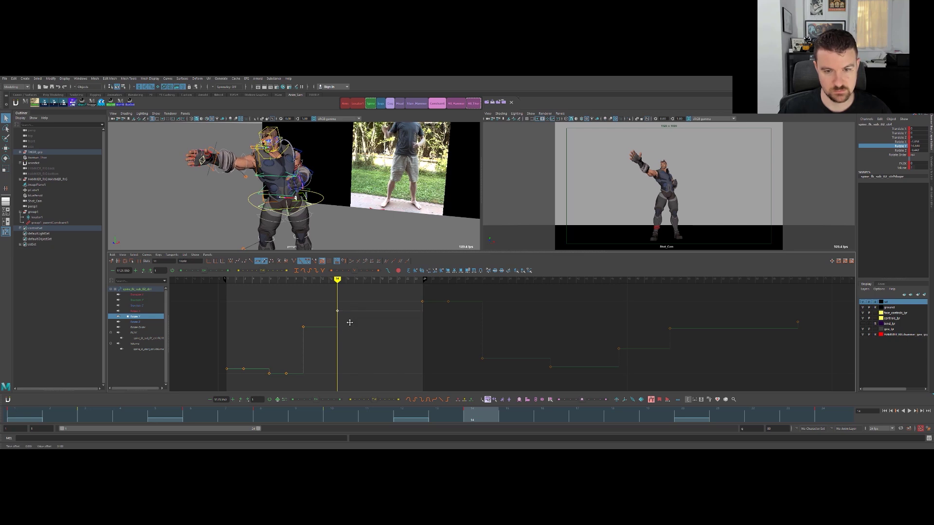
key("comma")
key("comma")
key("period")
key("period")
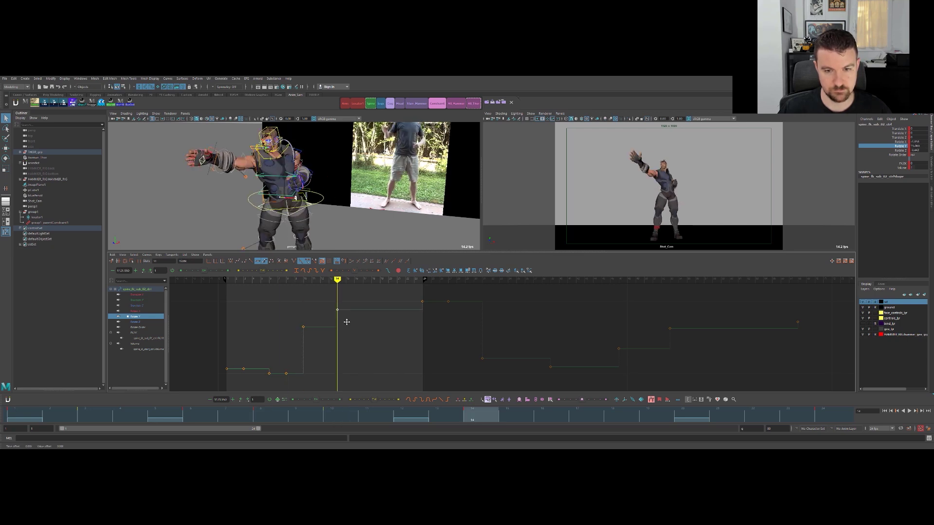
key("comma")
key("period")
key("period")
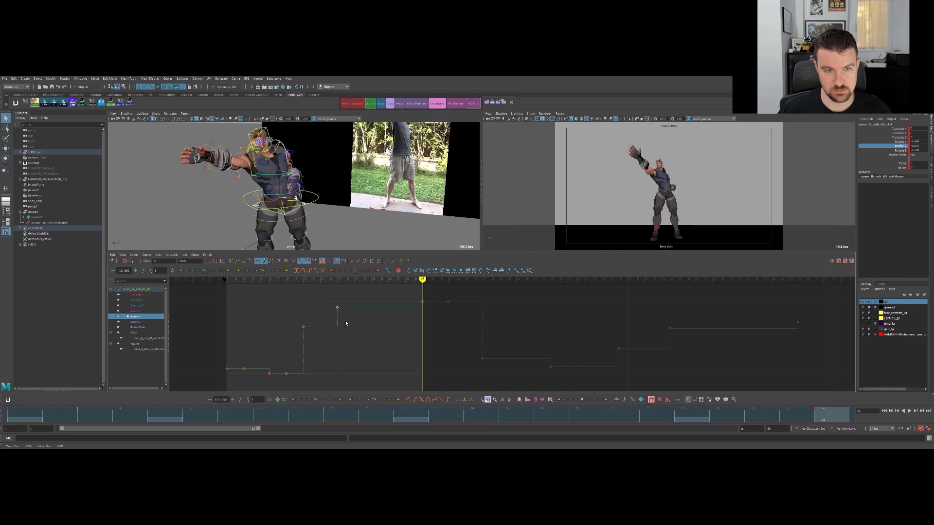
key("comma")
key("period")
key("comma")
Raise the spine control's Rotate Y key at frame 8 slightly above the frame 3 value.
key("comma")
key("comma")
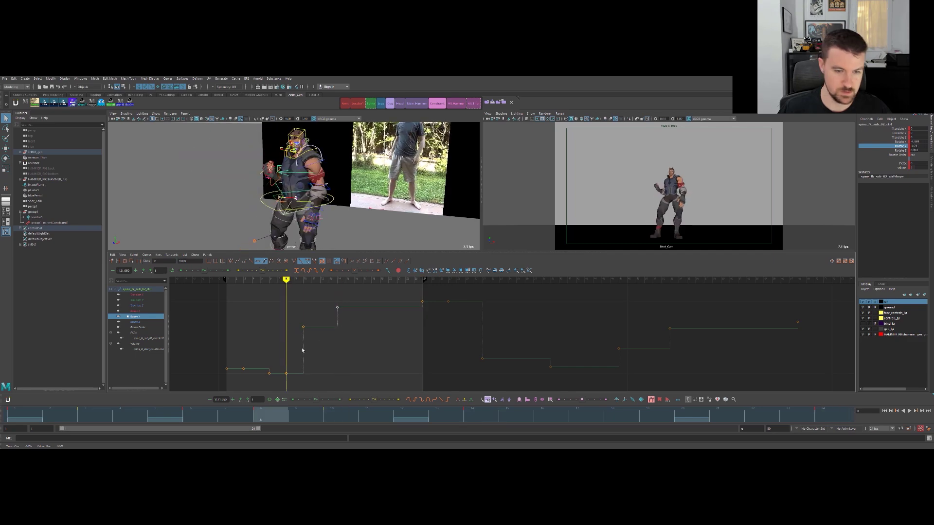
middle_click_drag(295, 361, 297, 363)
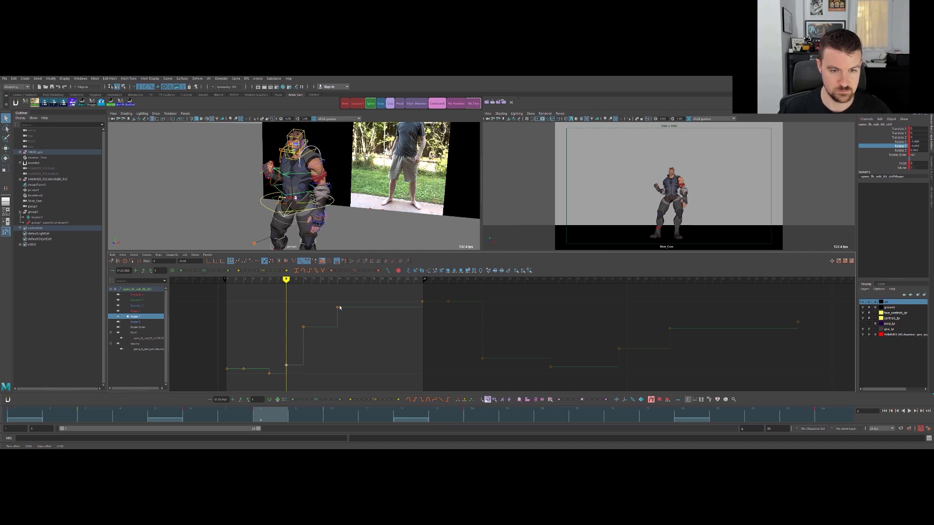
Preview the Rotate Y keys through frame 24 with smooth tangents, and return them to stepped tangents.
left_click_drag(363, 293, 353, 361)
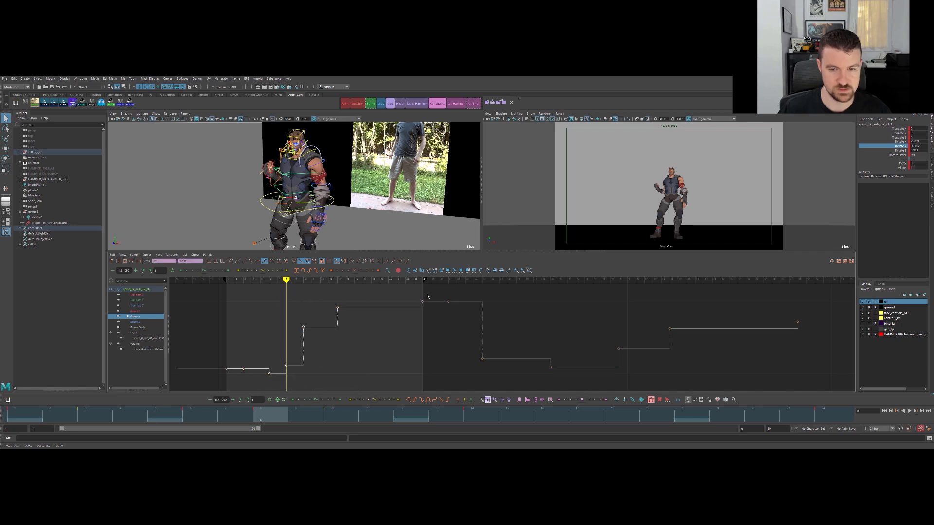
left_click_drag(230, 390, 230, 390)
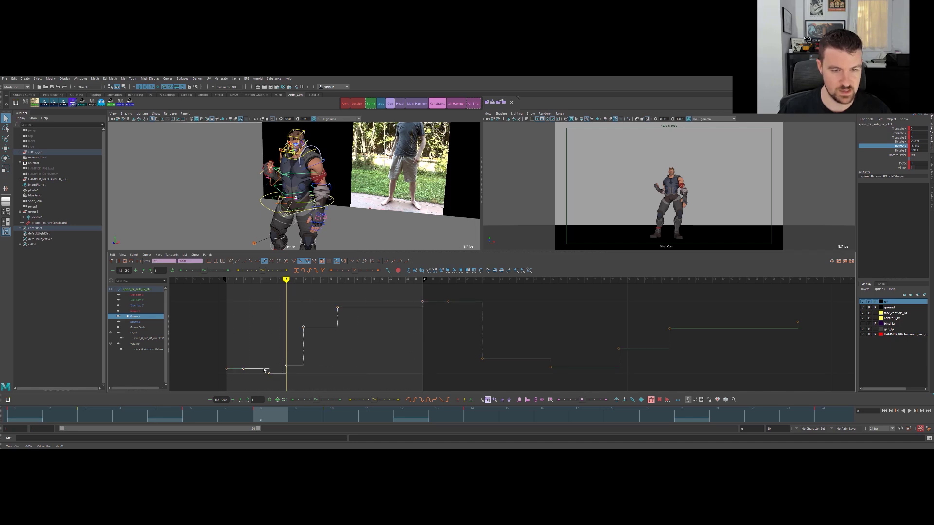
left_click(230, 262)
left_click(343, 365)
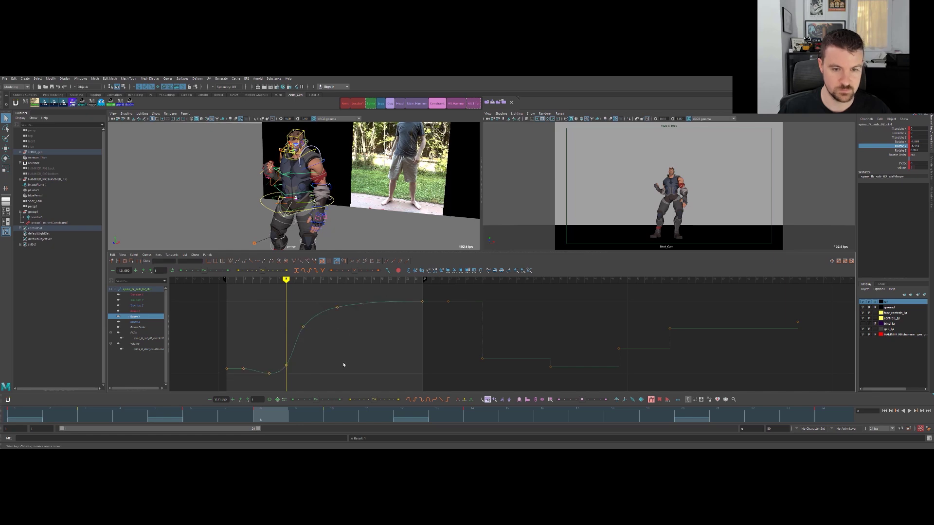
left_click_drag(325, 350, 325, 351)
key("period")
key("period")
key("period")
key("comma")
key("comma")
key("comma")
key("period")
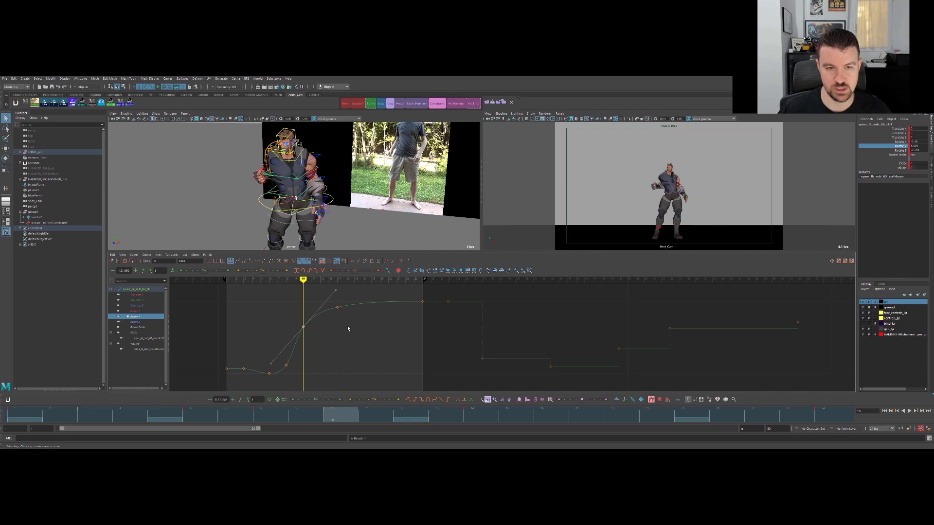
left_click(264, 375)
left_click(264, 261)
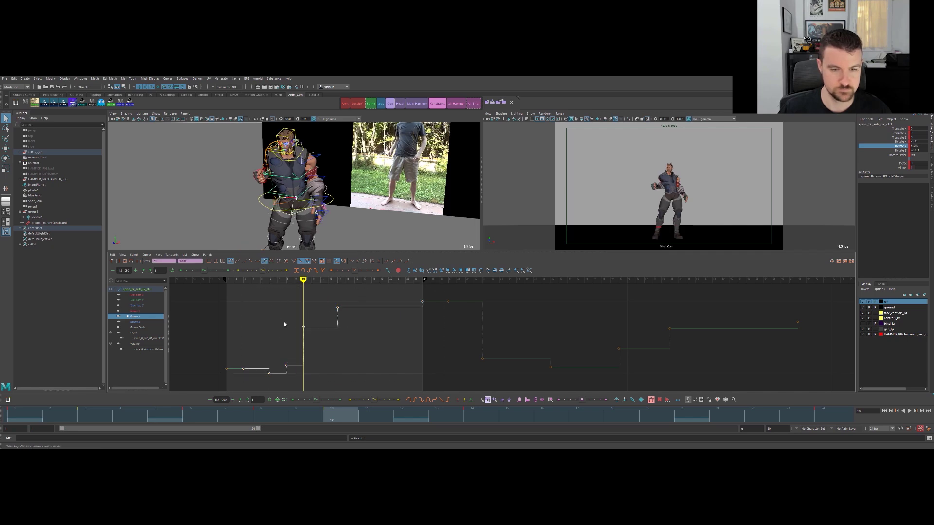
left_click(286, 325)
Step back through the earlier poses and inspect the Rotate Y key at frame 3.
key("comma")
key("comma")
key("comma")
key("comma")
key("period")
left_click_drag(238, 377, 244, 379)
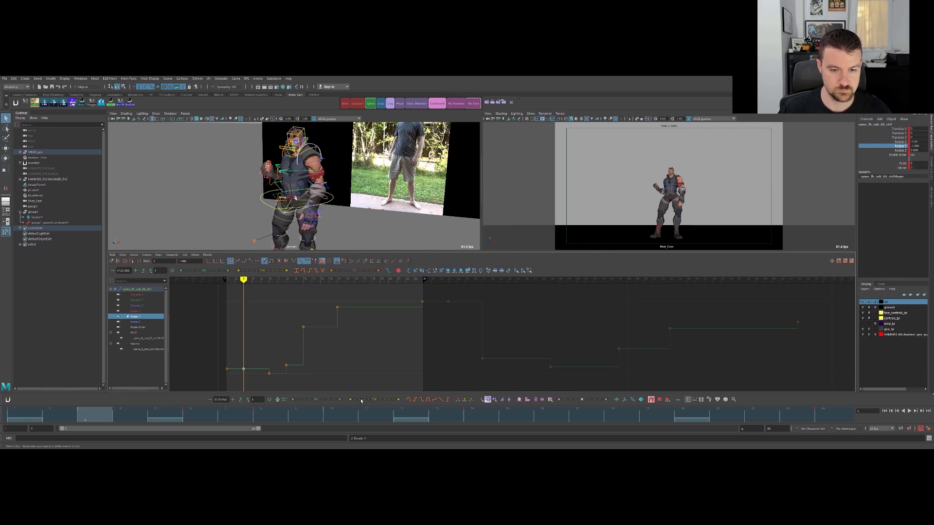
Isolate the spine control's Rotate X curve and examine the poses through frame 24 up close around the waist.
left_click(146, 306)
left_click(149, 313)
key("period")
key("period")
key("period")
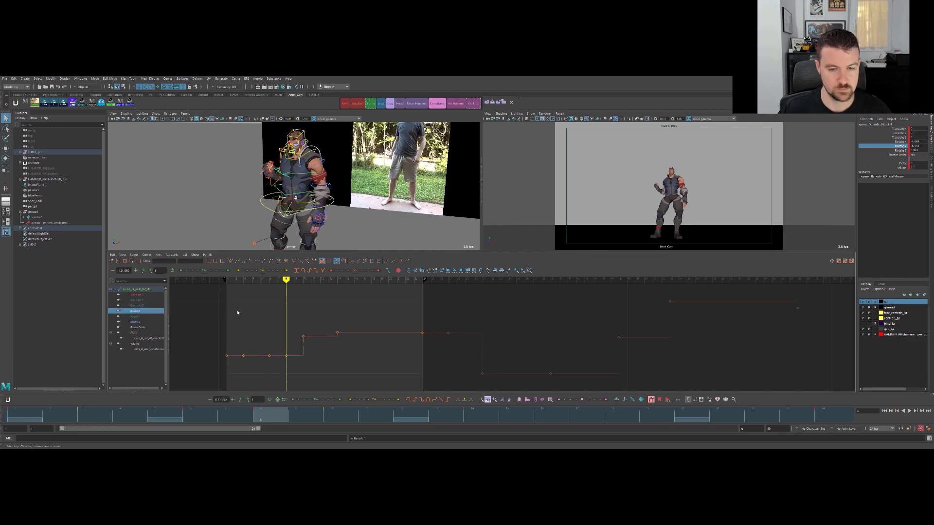
key("period")
left_click_drag(265, 209, 335, 207, "alt")
key("period")
key("comma")
key("period")
key("e")
left_click_drag(307, 178, 303, 192)
key("q")
right_click_drag(272, 197, 292, 206, "alt")
left_click_drag(292, 206, 277, 207, "alt")
middle_click_drag(296, 205, 339, 203, "alt")
left_click_drag(339, 202, 352, 184, "alt")
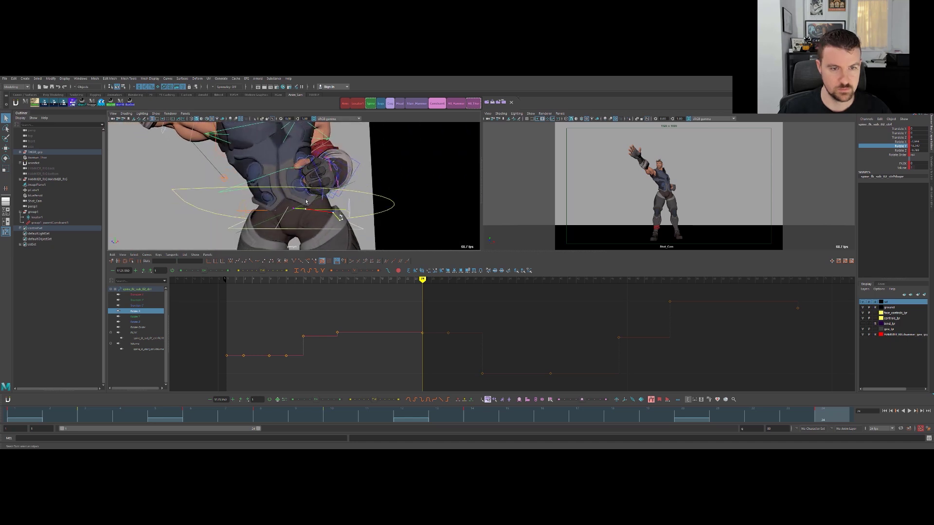
Select the lower spine control, isolate its Rotate Z curve, and compare the poses at frames 14 and 24.
left_click(309, 204)
left_click(326, 207)
key("e")
left_click(138, 322)
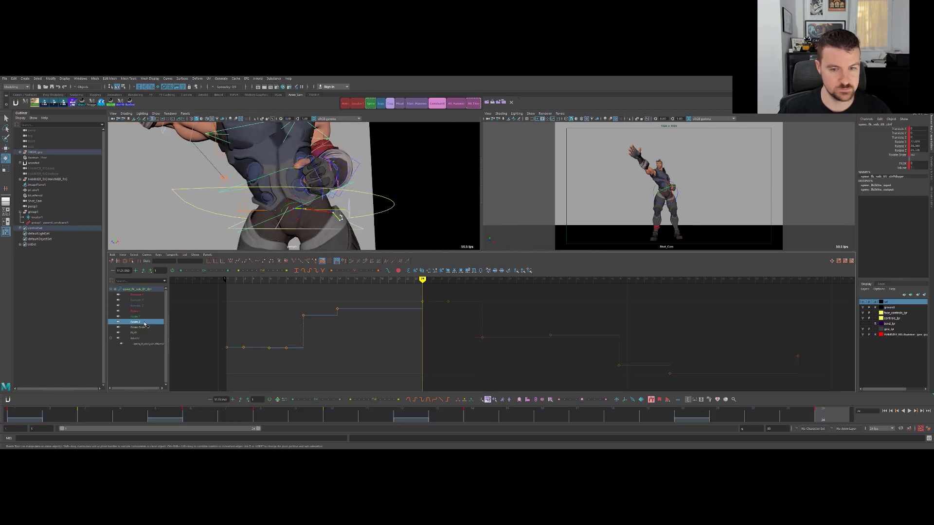
middle_click_drag(390, 299, 419, 327, "alt")
scroll(408, 329, "up", 5)
key("comma")
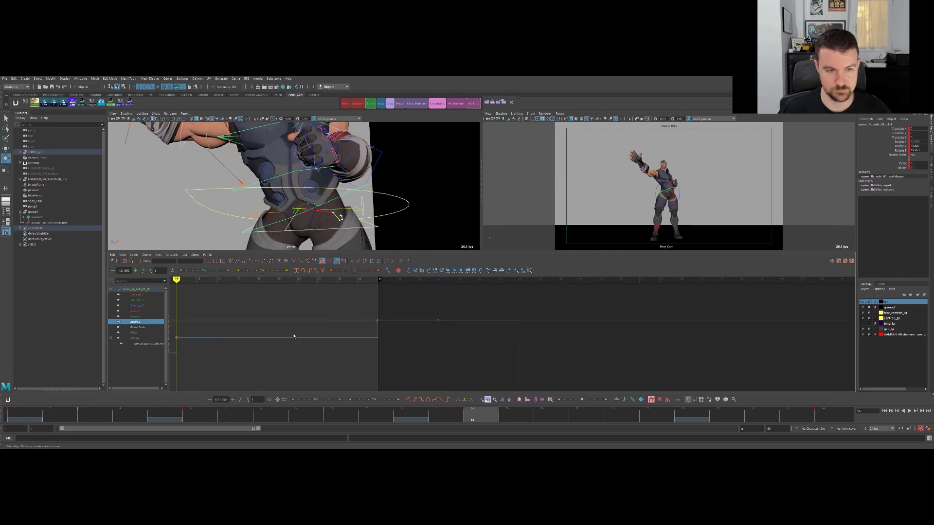
middle_click_drag(280, 329, 384, 330, "alt")
right_click_drag(384, 330, 360, 330, "alt")
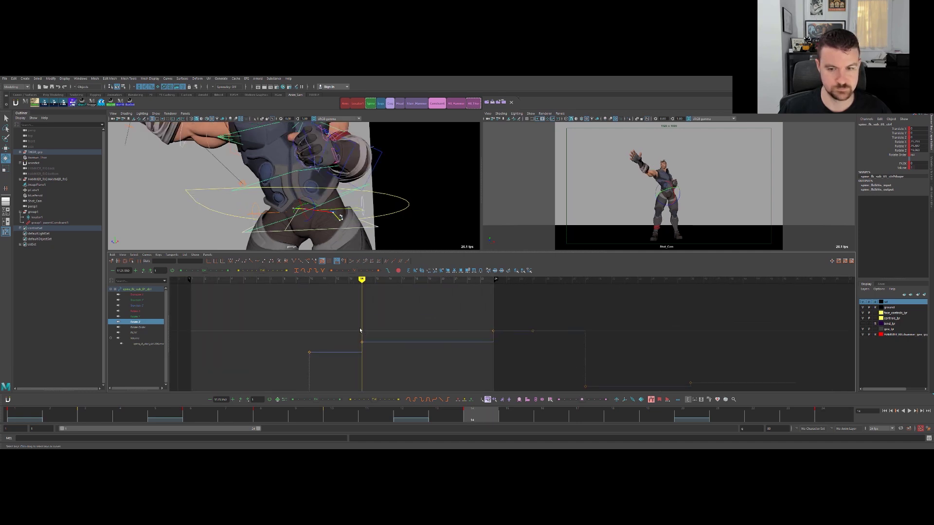
key("period")
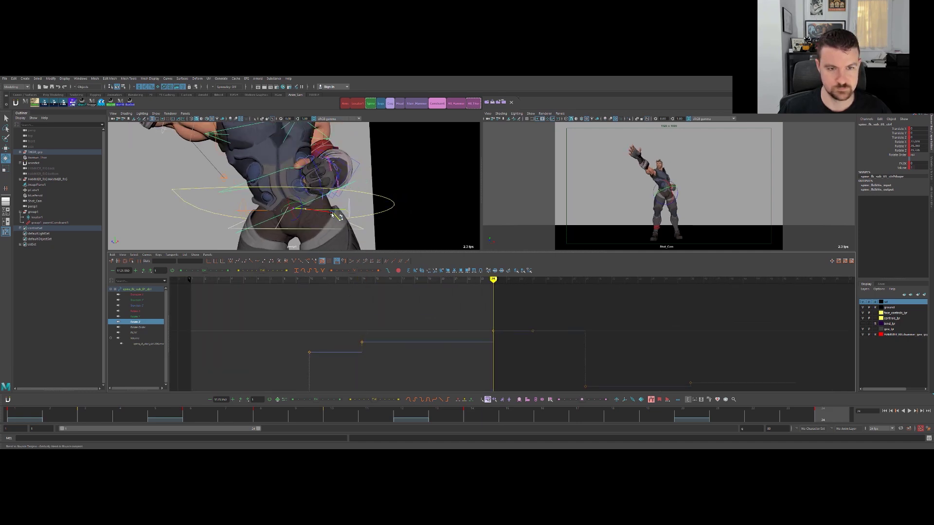
key("comma")
key("period")
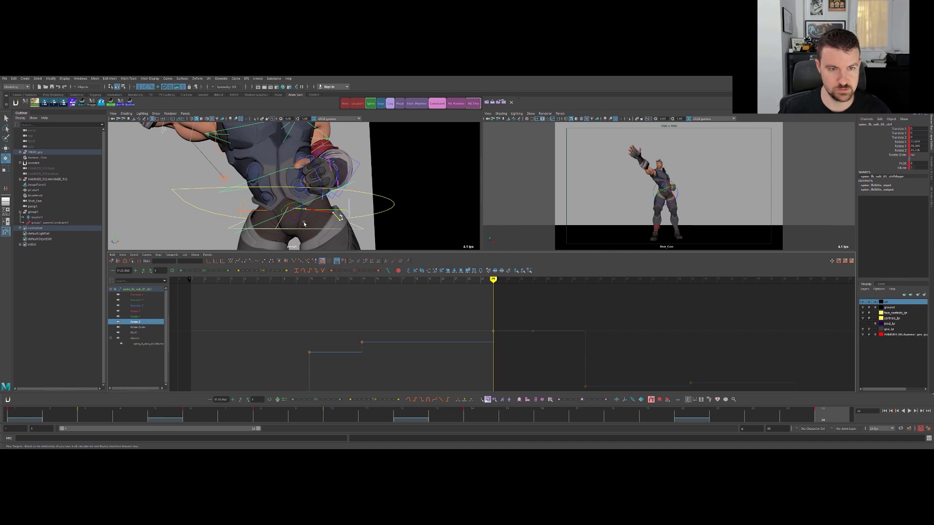
Reselect the upper of the two spine controls and play back the animation to check the torso motion.
key("q")
left_click_drag(304, 224, 280, 185, "alt")
left_click(287, 185)
key("e")
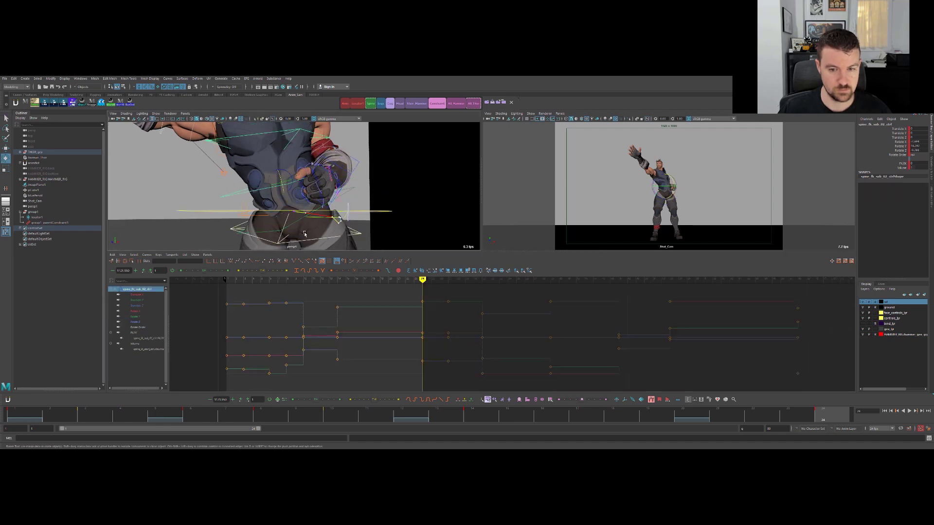
left_click_drag(344, 210, 330, 215, "alt")
scroll(326, 212, "down", 4)
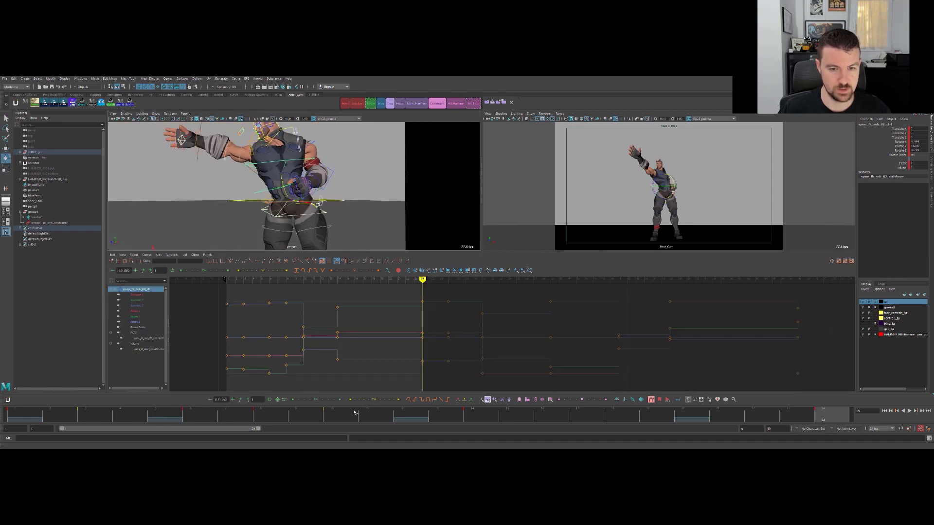
key("alt+v")
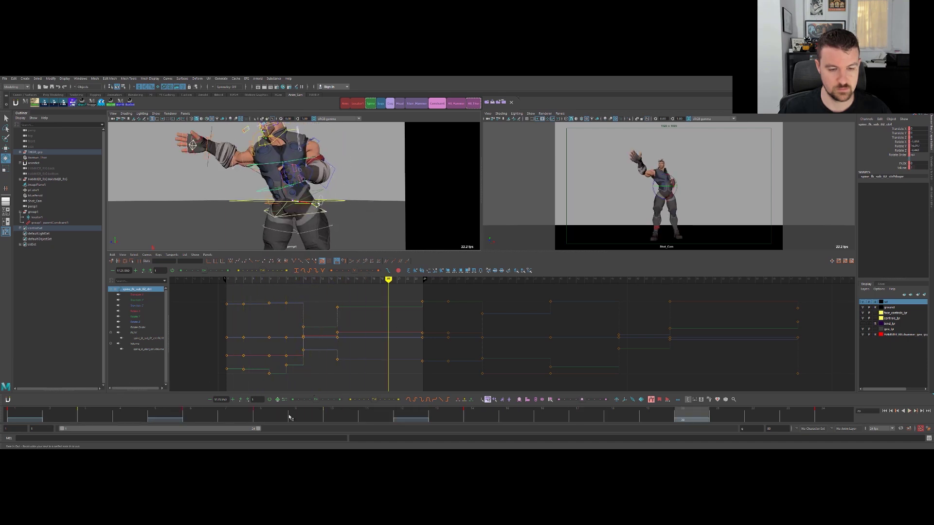
Lower the spine control's Rotate Z key at frame 8 slightly toward the frame 10 value and review the surrounding poses.
left_click_drag(289, 417, 267, 418)
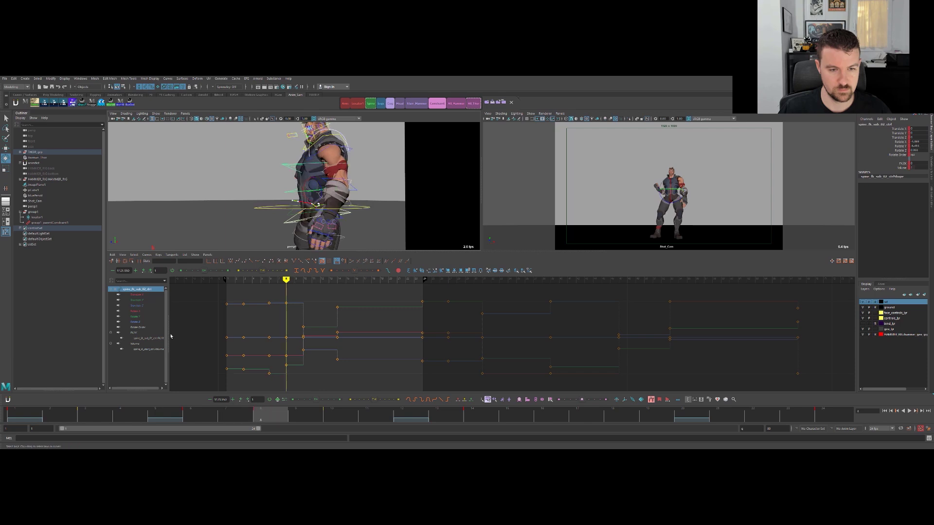
left_click(144, 321)
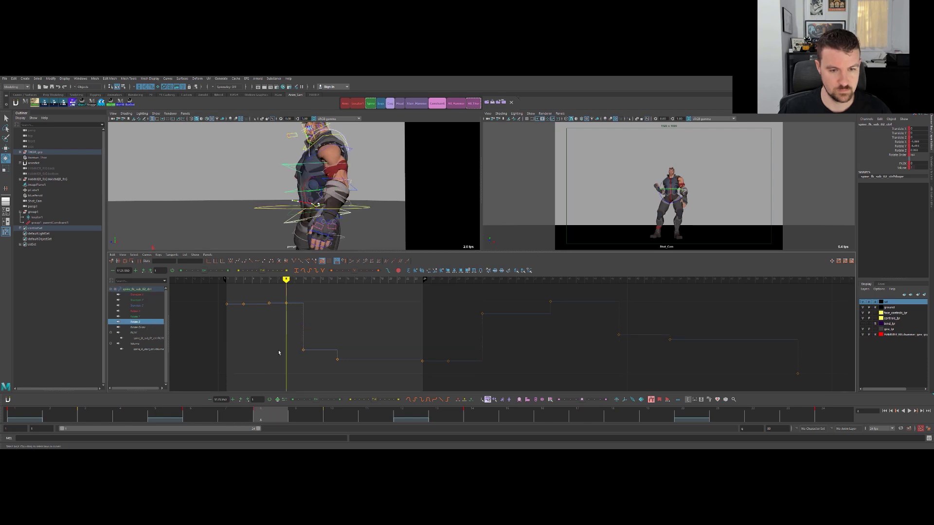
middle_click_drag(287, 316, 287, 318)
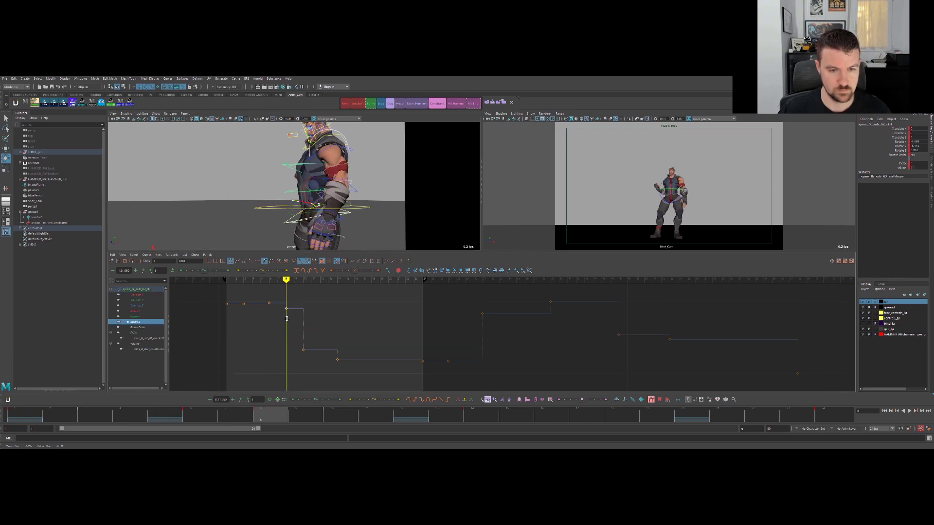
key("comma")
key("comma")
key("period")
left_click_drag(286, 207, 318, 215, "alt")
key("period")
key("period")
key("period")
key("comma")
key("comma")
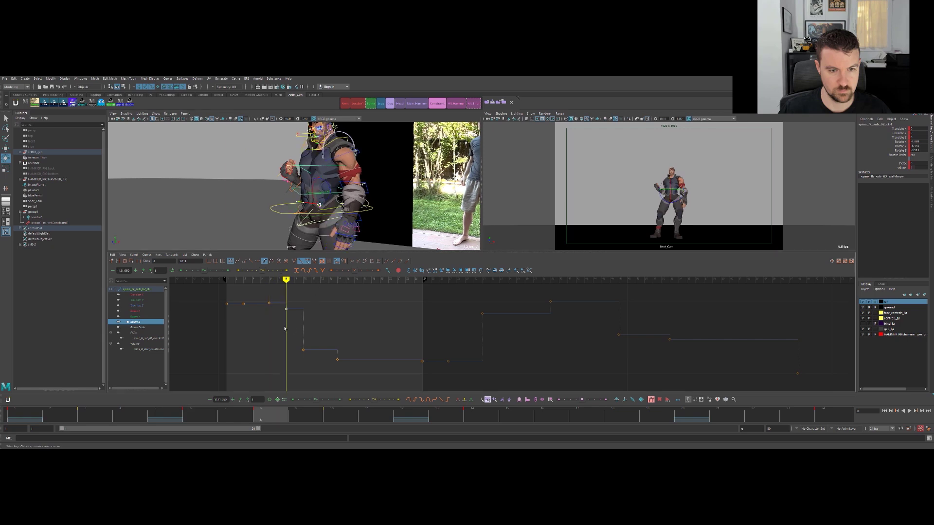
Try raising the Rotate Z key at frame 8, undo that change, and play back the animation.
middle_click_drag(285, 314, 286, 294)
key("ctrl+z")
key("alt+v")
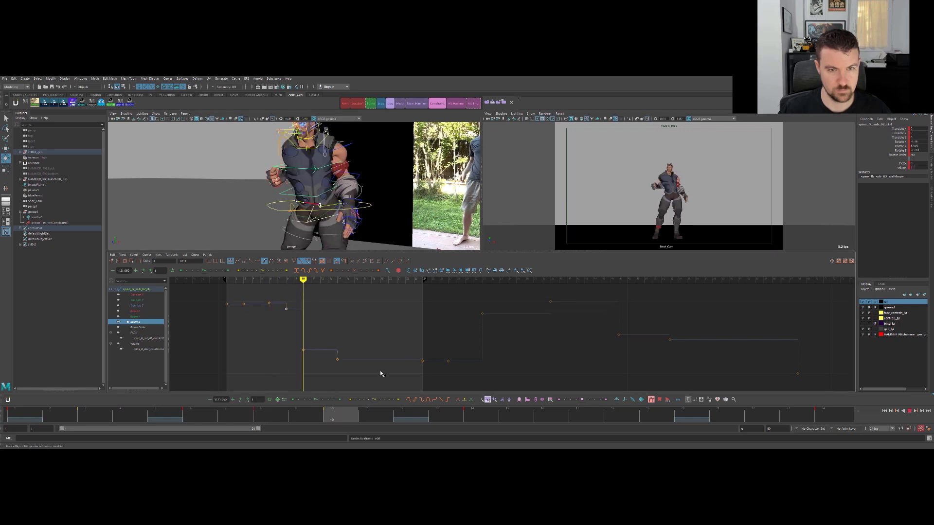
Nudge the Rotate Z key at frame 3 toward the frame 6 value and play back the result.
middle_click_drag(614, 298, 243, 327)
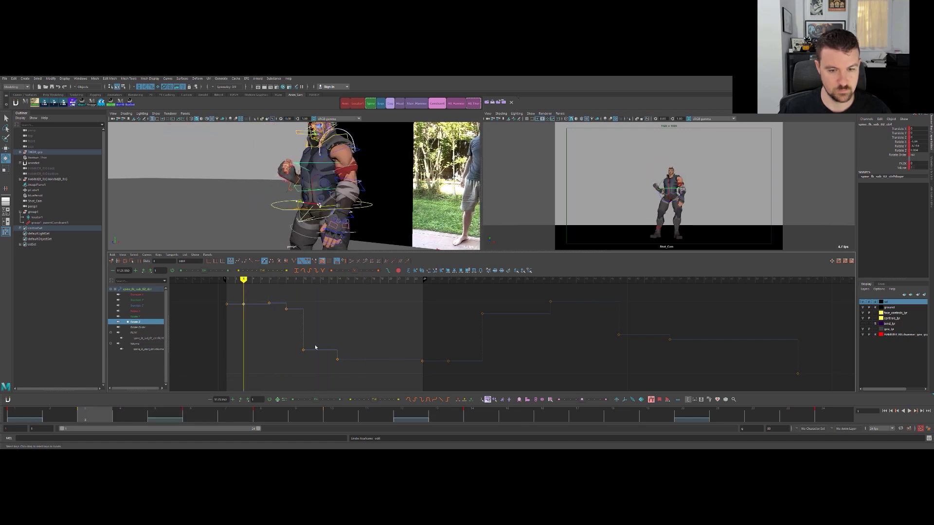
key("alt+v")
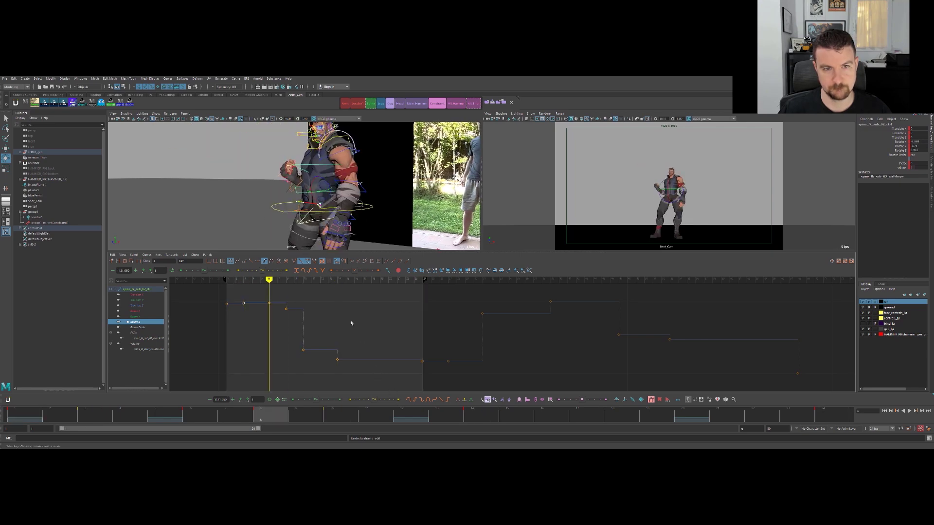
Enlarge the perspective view and review the animation from the front and side, including the step around frames 8 to 14.
key("space")
key("q")
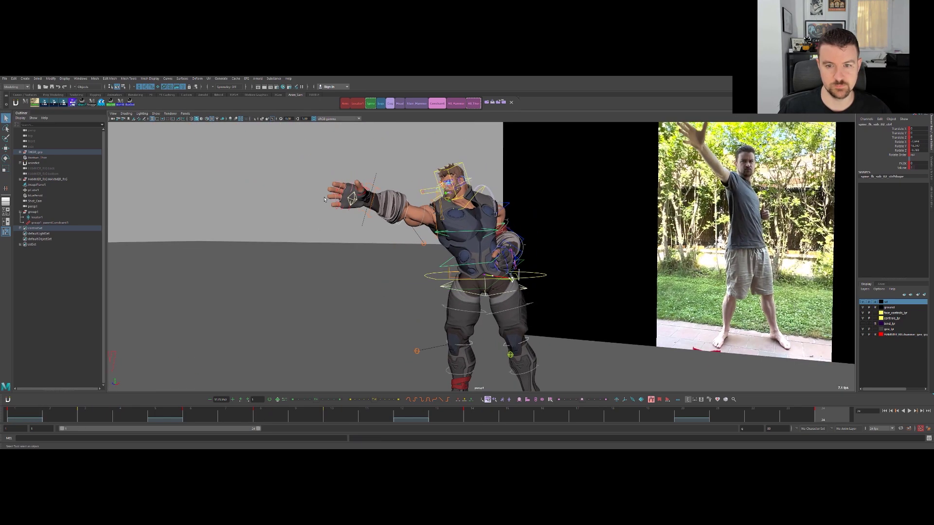
key("alt+v")
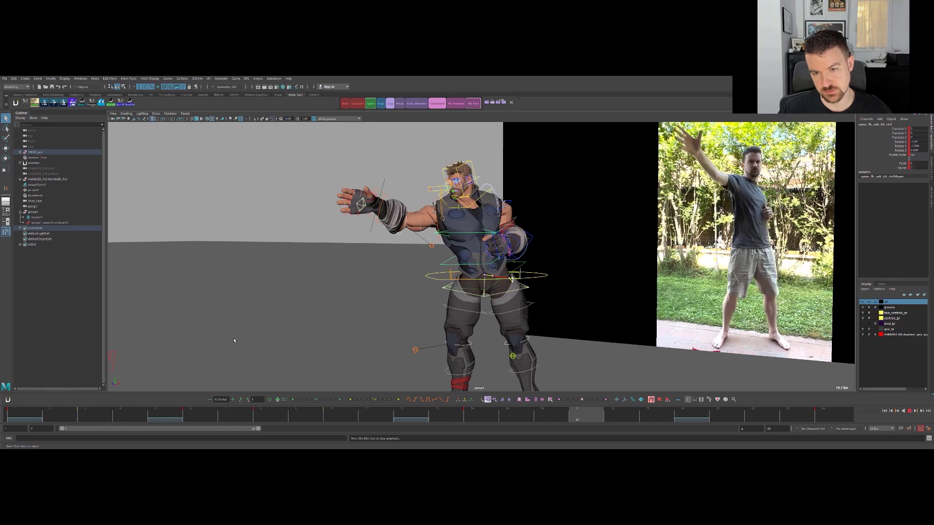
scroll(279, 250, "down", 3)
scroll(507, 236, "up", 2)
left_click_drag(368, 278, 316, 262, "alt")
key("Escape")
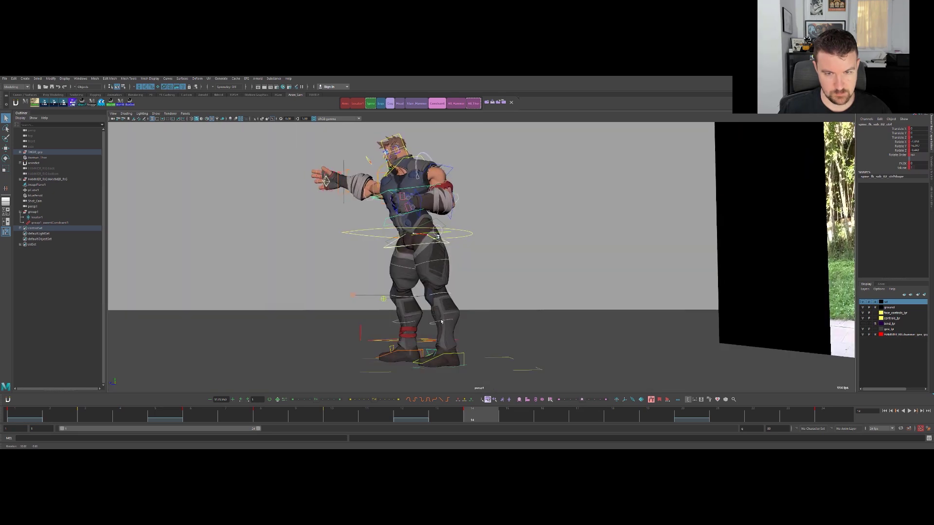
left_click_drag(412, 413, 284, 410)
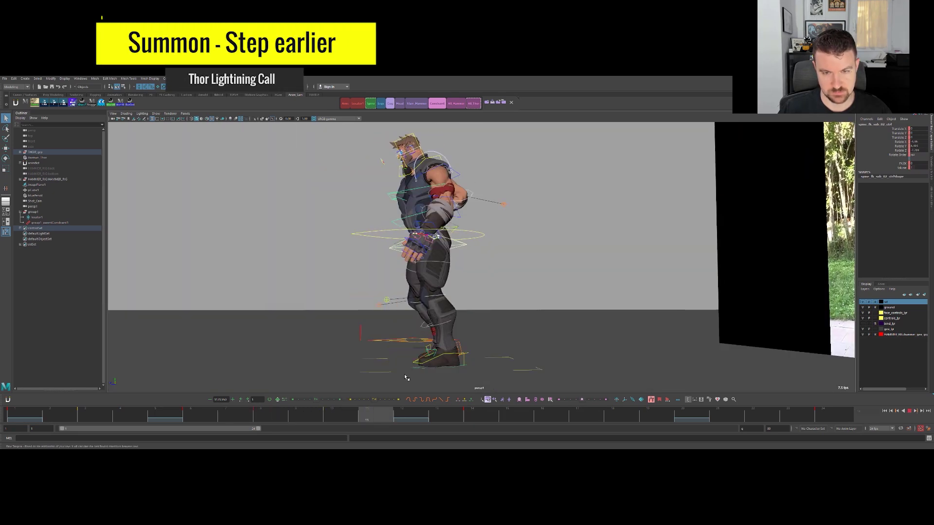
key("alt+v")
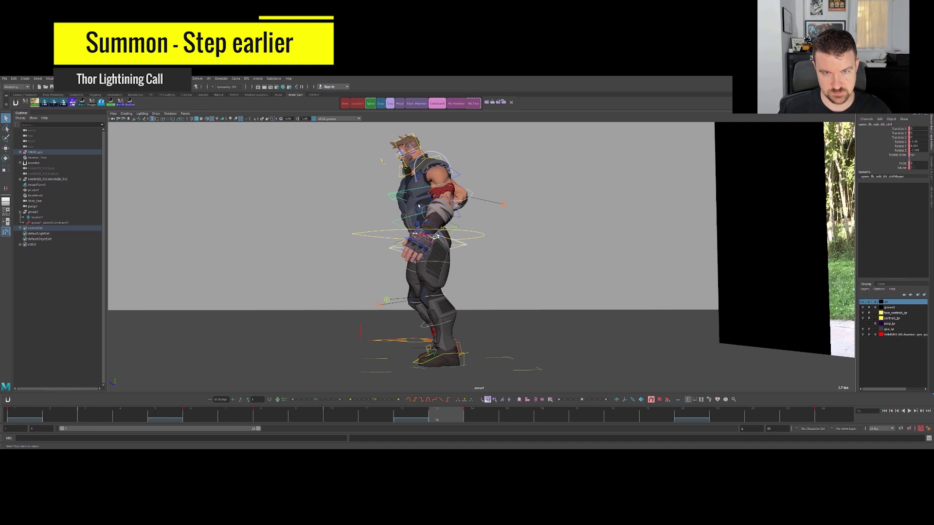
Copy the right foot IK control's frame 14 pose to frame 10 and key it there.
mouse_move(475, 414)
left_mouse_down()
mouse_move(488, 410)
mouse_move(448, 411)
mouse_move(484, 411)
left_mouse_up()
key("alt+.")
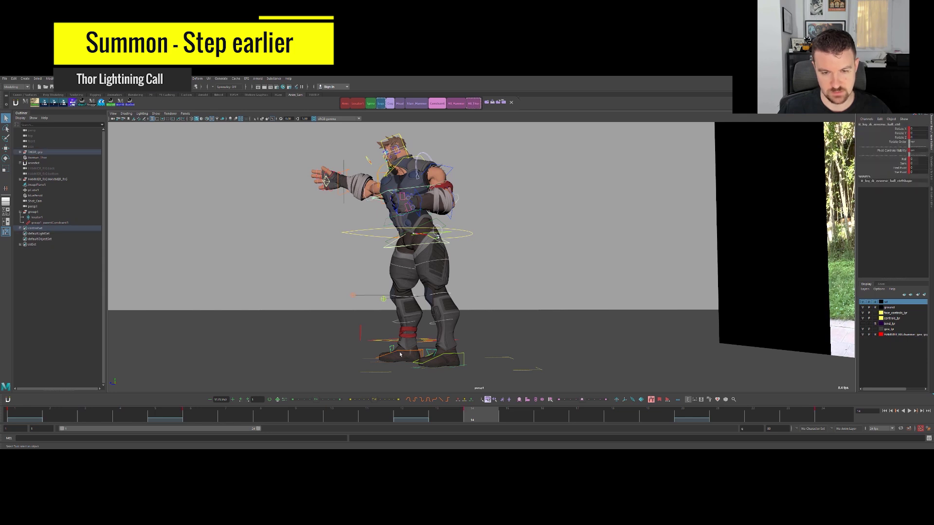
left_click(404, 353)
left_click(339, 420)
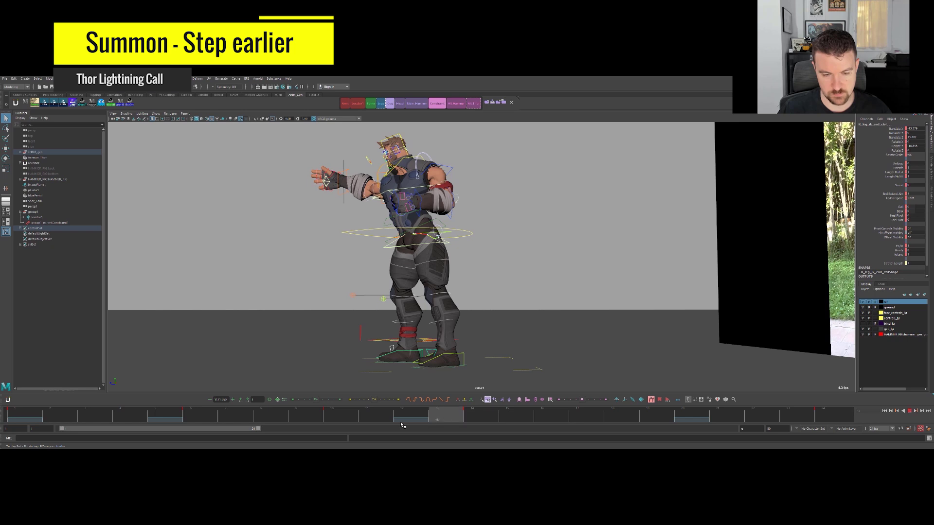
left_click(473, 417)
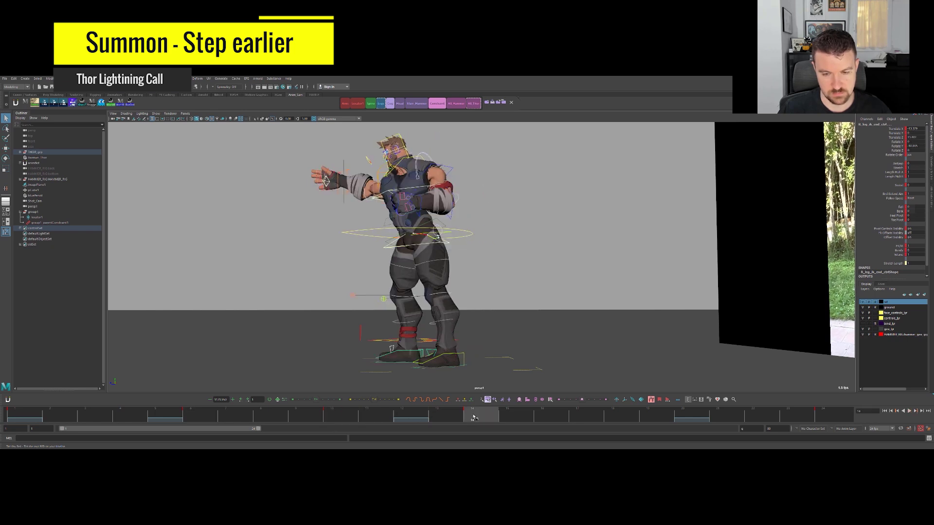
middle_click_drag(475, 417, 353, 422)
key("s")
Step through the keyed poses and play back the animation to check the earlier foot landing.
key(".")
key(".")
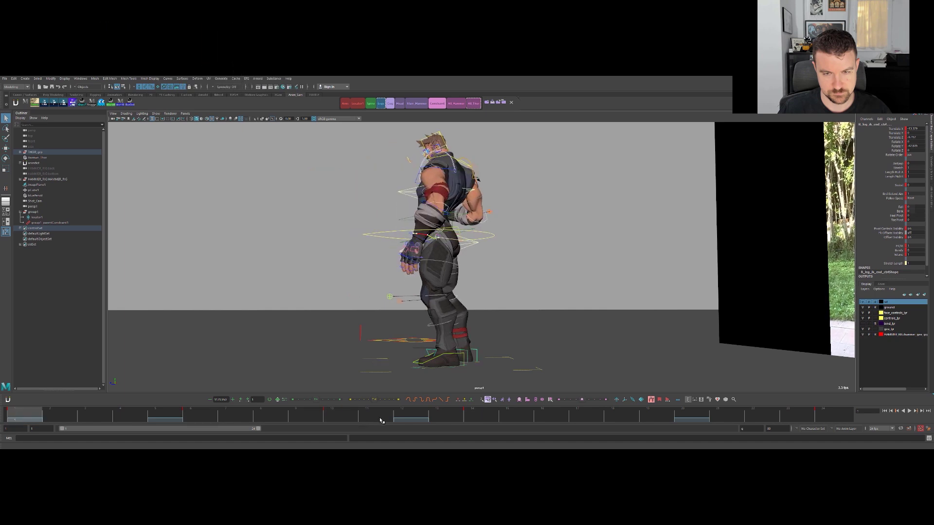
key(".")
key(".")
key(".")
key(".")
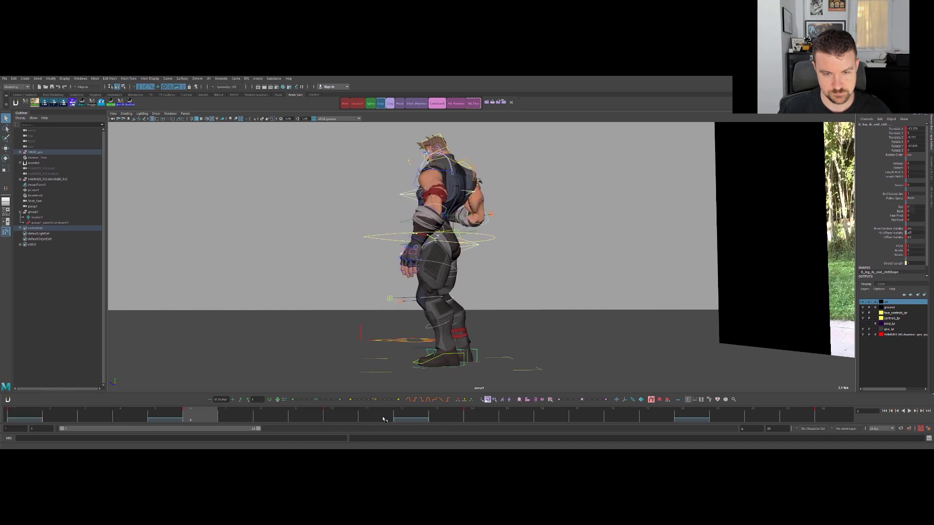
key("alt+v")
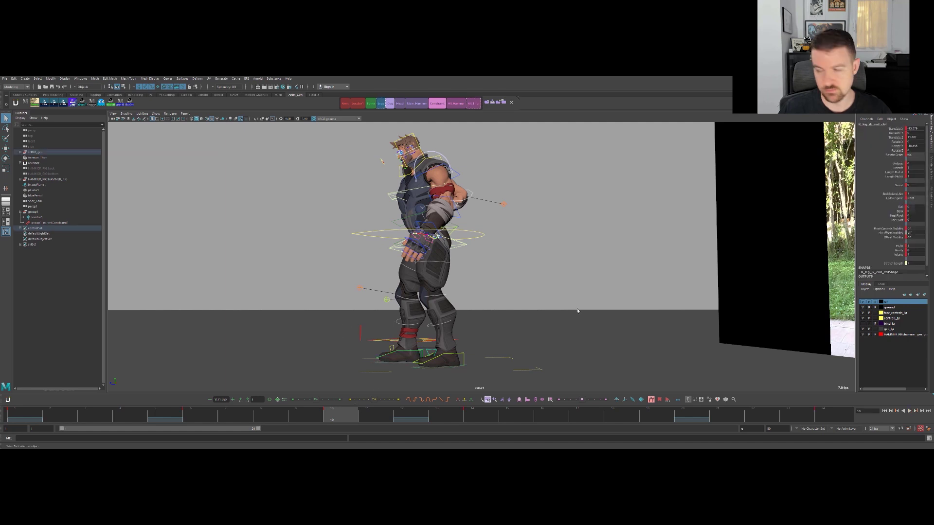
Give the right foot a negative Roll at frame 10, level it at frame 12, and play back the result.
left_click(899, 207)
middle_click_drag(673, 262, 635, 261)
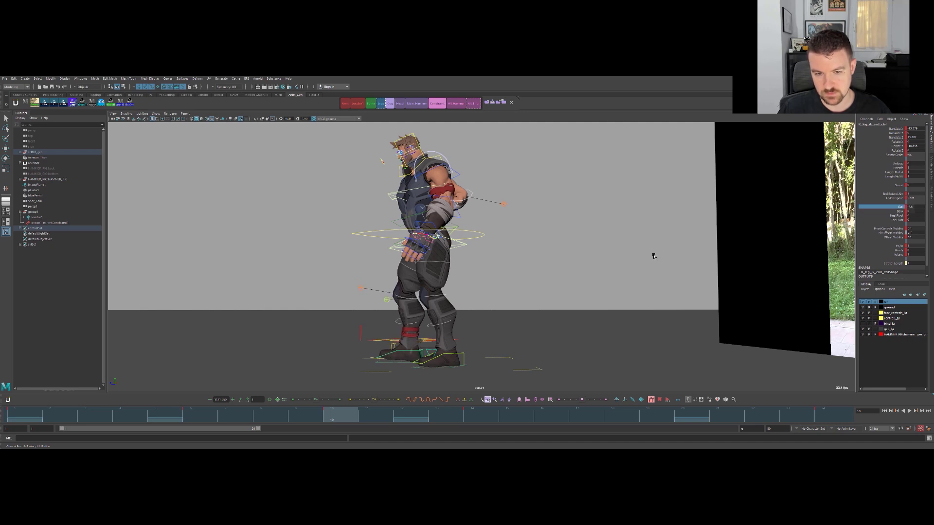
left_click_drag(368, 414, 411, 413)
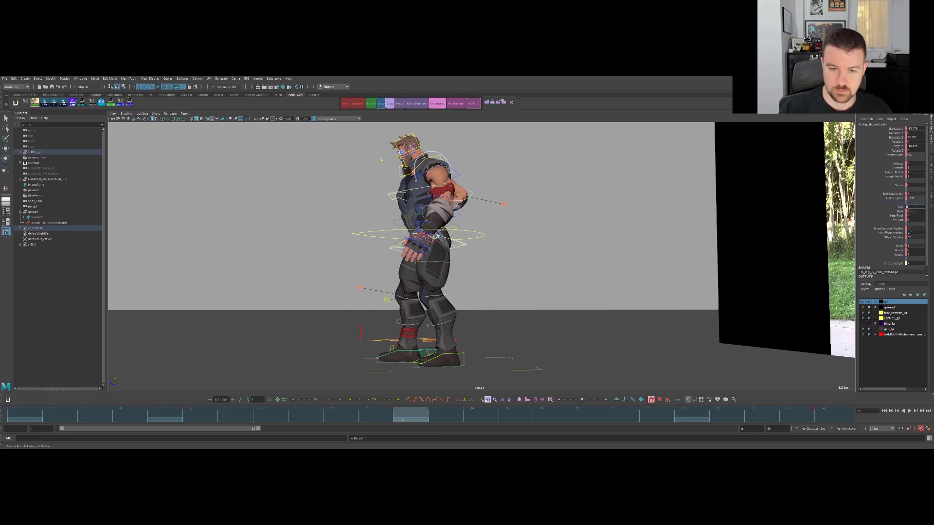
left_click(572, 280)
key("alt+v")
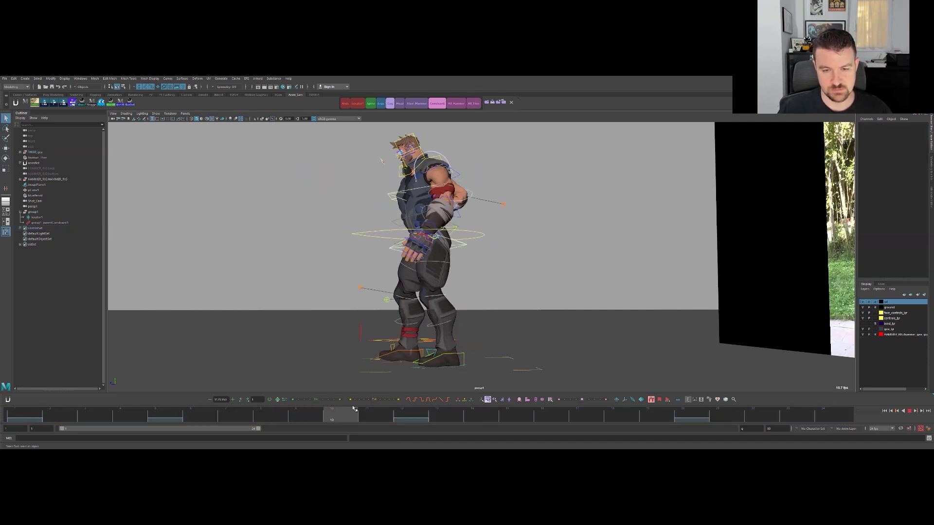
key("Escape")
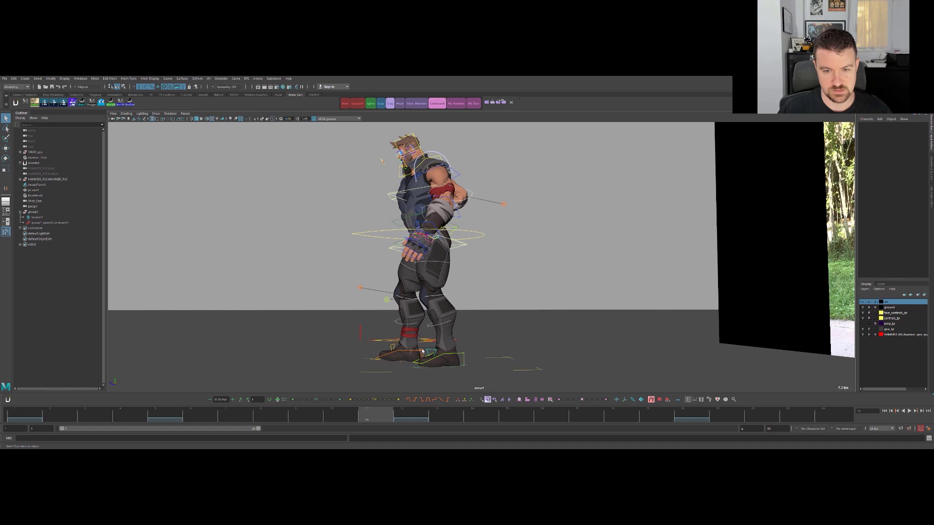
Examine the right foot from the character's other side by comparing its key poses around frames 6 to 10.
left_click(422, 350)
left_click_drag(362, 419, 307, 396)
left_click_drag(500, 327, 370, 321, "alt")
middle_click_drag(399, 356, 404, 303, "alt")
left_click_drag(405, 336, 411, 315, "alt")
key("comma")
key("period")
key("period")
key("comma")
key("comma")
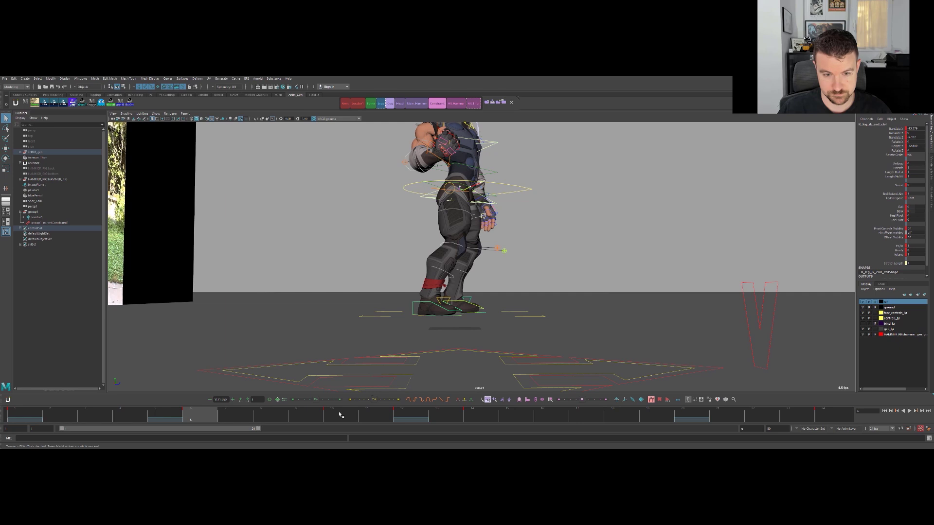
key("period")
key("comma")
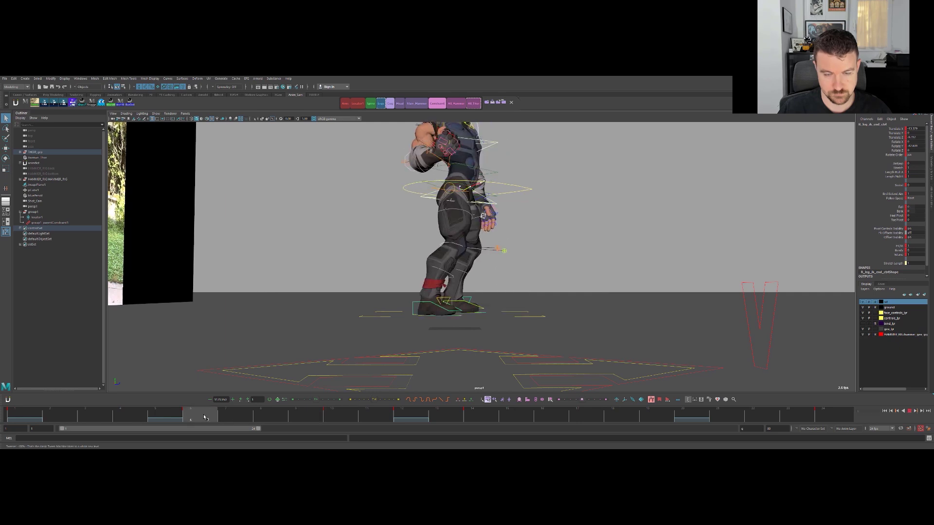
Raise the right foot's Roll slightly at frame 8 and compare the pose with its neighbouring frames.
left_click_drag(204, 417, 282, 414)
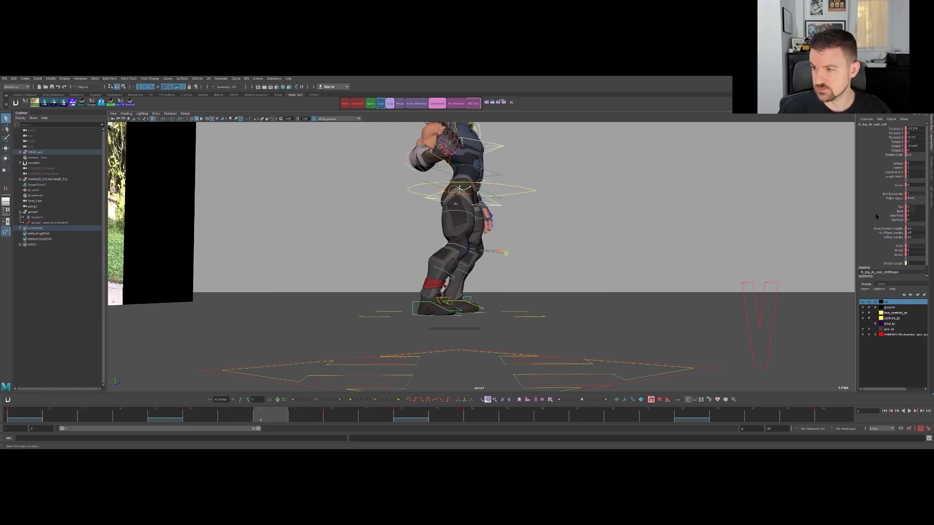
left_click(899, 208)
middle_click_drag(682, 246, 701, 243)
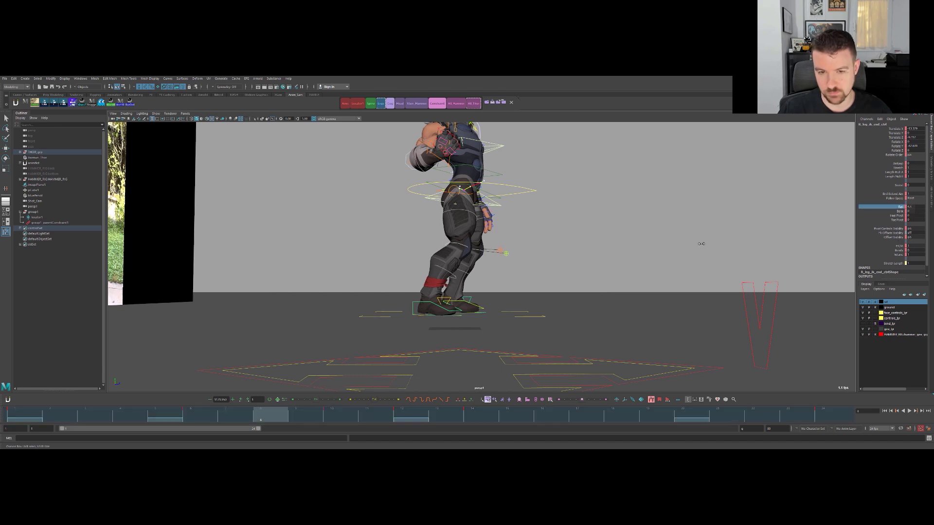
key("comma")
key("period")
key("period")
key("comma")
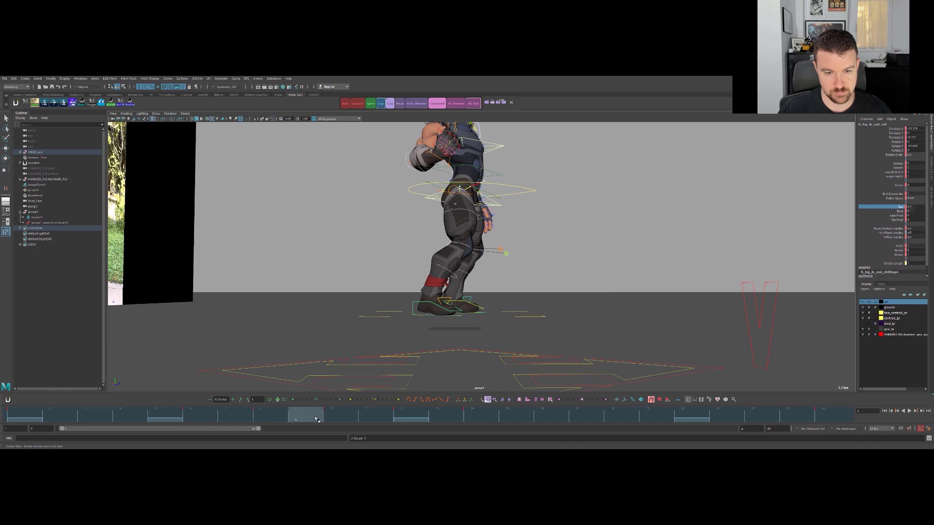
left_click_drag(316, 419, 285, 399)
Inspect the right foot and ball controls around frame 8 and scrub through the surrounding motion.
key("period")
key("comma")
key("w")
key("comma")
key("period")
left_click(433, 306)
key("q")
left_click(444, 300)
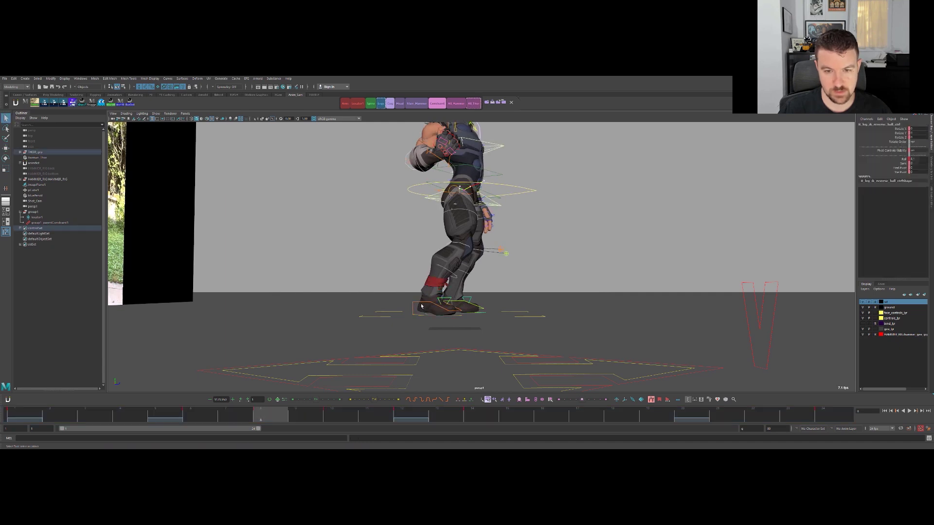
left_click(422, 310)
left_click_drag(233, 413, 179, 423)
left_click_drag(73, 412, 349, 381)
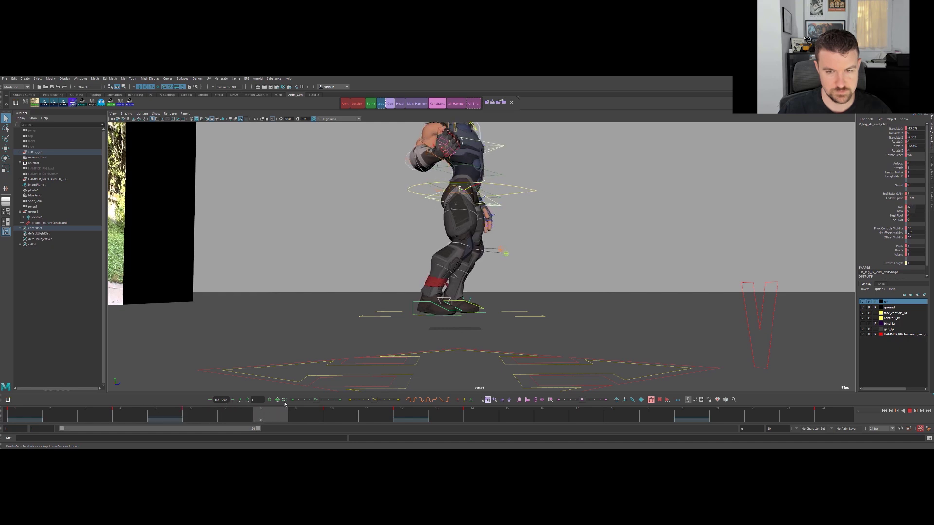
Blend the right foot control's frame 8 pose toward the frame 10 pose and compare the adjacent keys.
left_click(484, 291)
left_click(429, 304)
key("w")
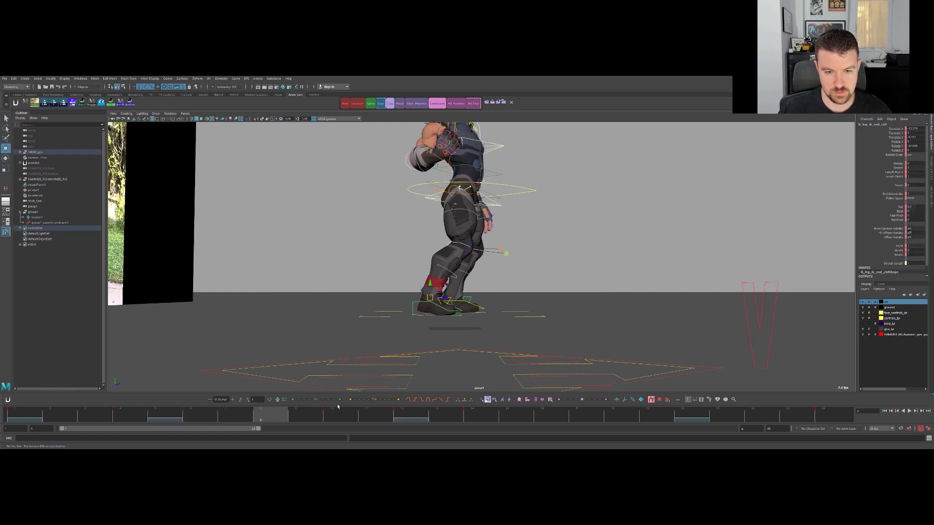
left_click(375, 402)
key("comma")
key("period")
key("period")
key("comma")
Lift and rotate the right foot at frame 8 for the passing pose, checking it against frames 10 and 12.
left_click_drag(594, 282, 542, 287, "alt")
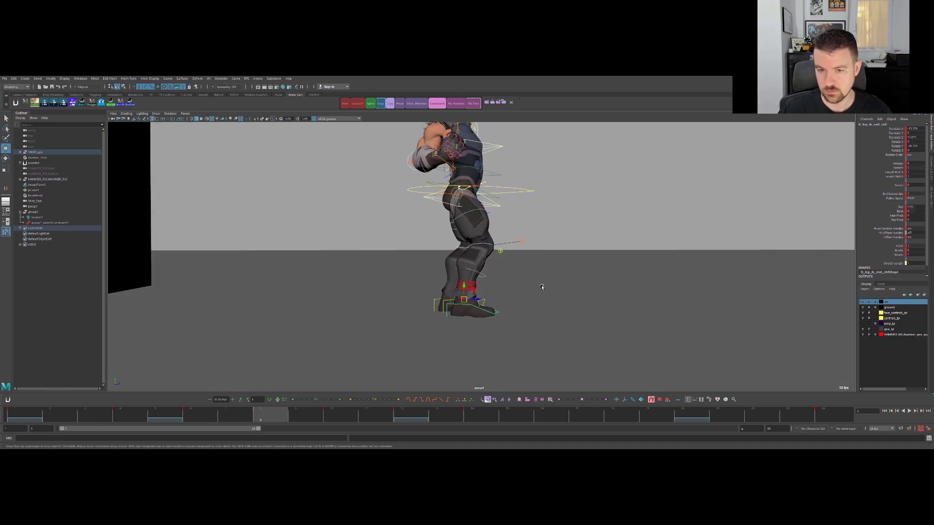
key("e")
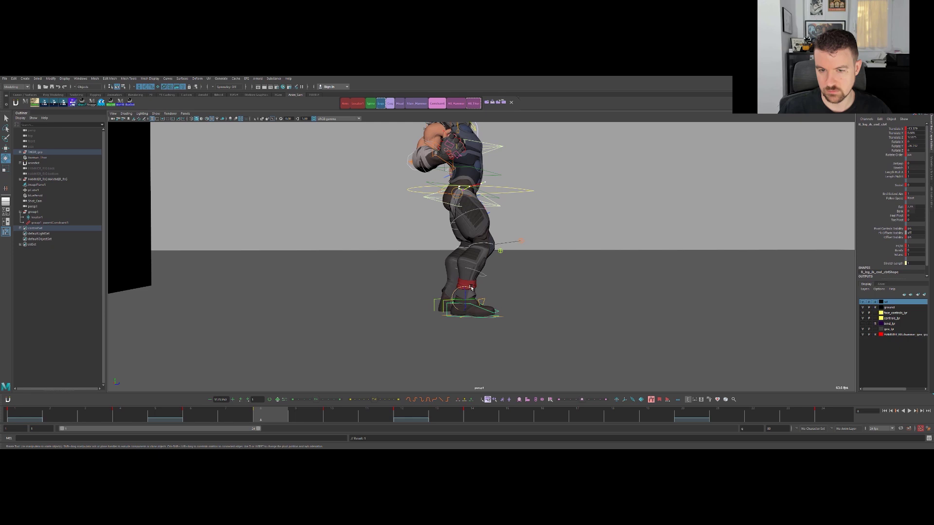
key("period")
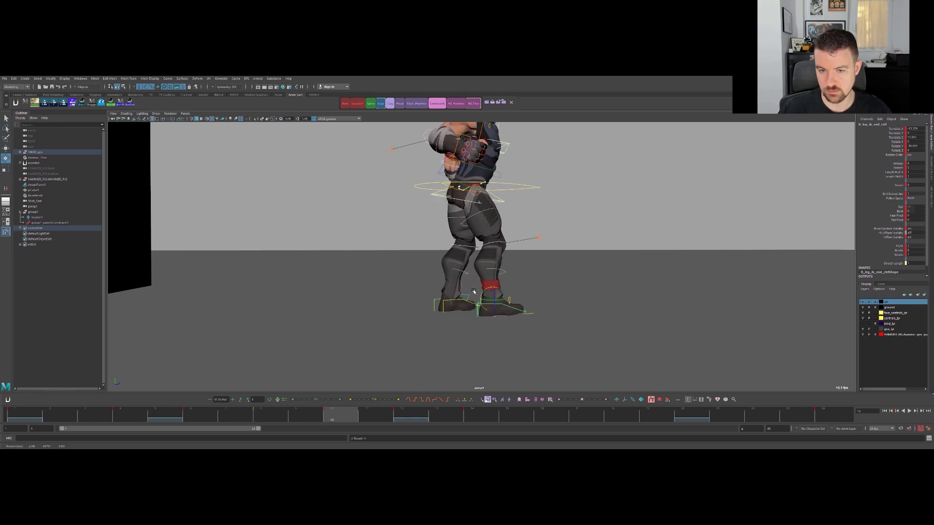
key("period")
key("w")
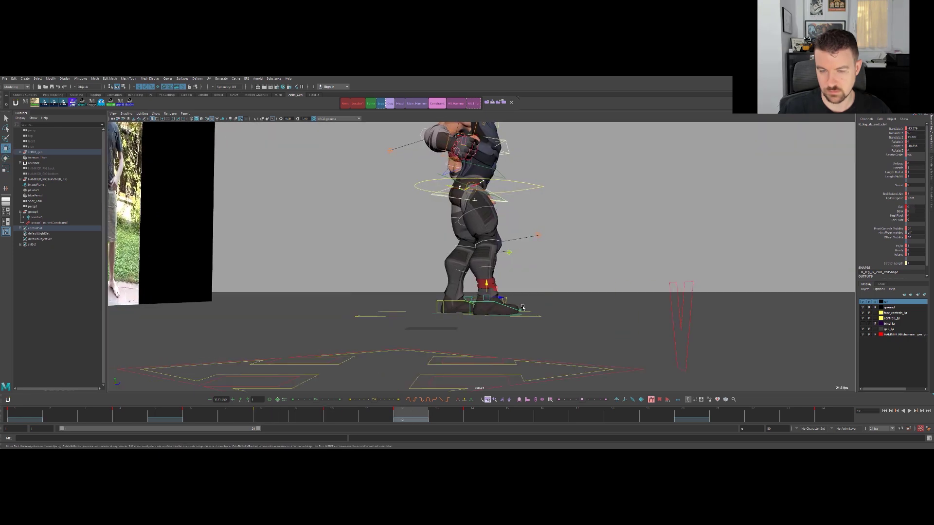
Scrub and play back the animation from several angles to review the revised foot step.
left_click_drag(372, 418, 530, 381)
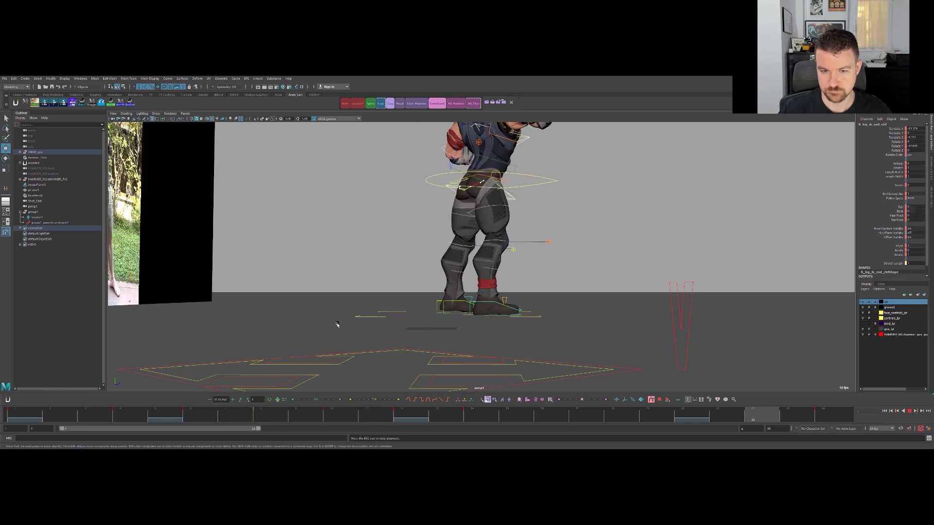
left_click(339, 414)
left_click_drag(340, 414, 270, 414)
key("q")
left_click_drag(715, 221, 606, 254, "alt")
key("alt+v")
mouse_move(553, 287)
left_mouse_down("alt")
mouse_move(656, 294)
mouse_move(636, 258)
mouse_move(554, 269)
left_mouse_up("alt")
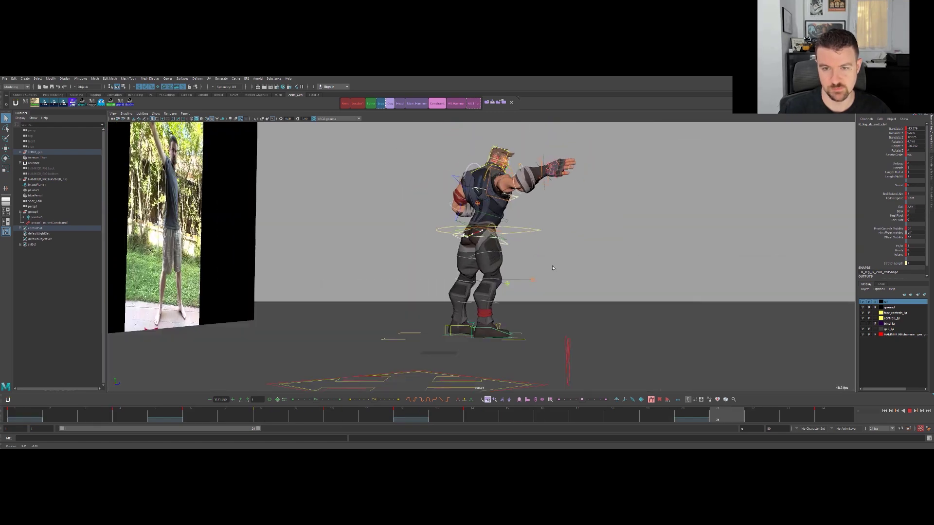
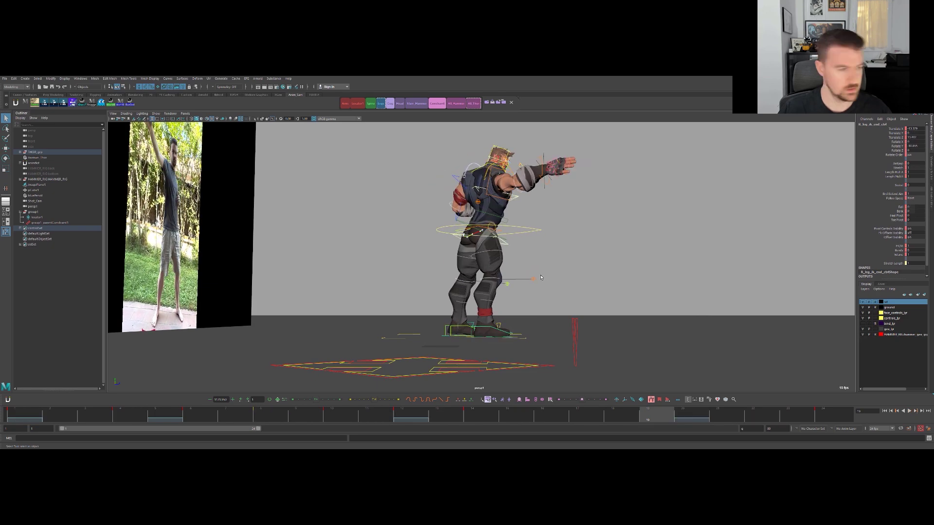
left_click(44, 416)
key("alt+v")
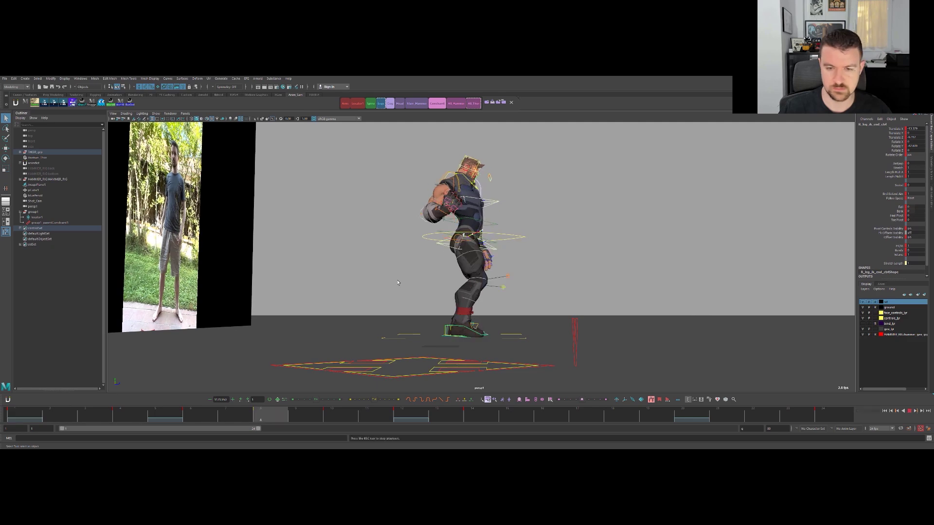
key("alt+v")
left_click_drag(504, 274, 418, 253, "alt")
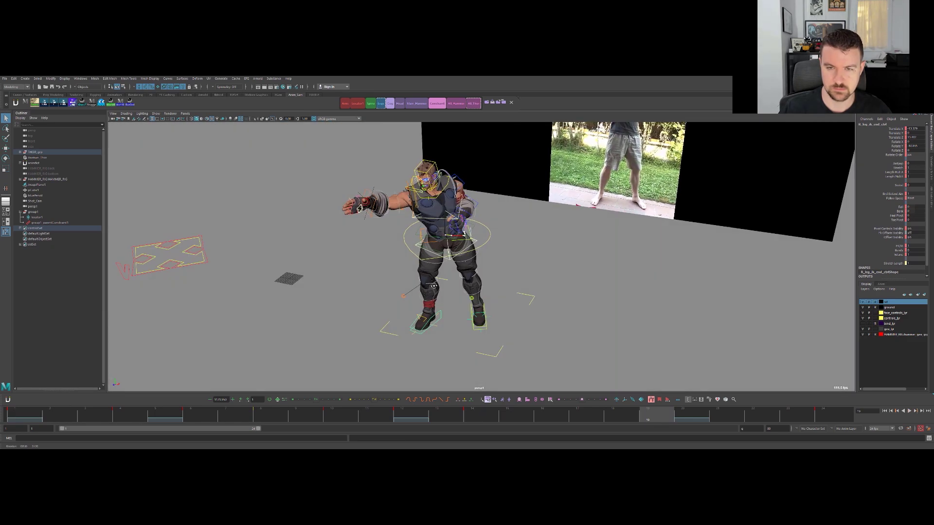
Select the right hand's locator and play back the arm reach from the front and side.
left_click(471, 241)
left_click(360, 200)
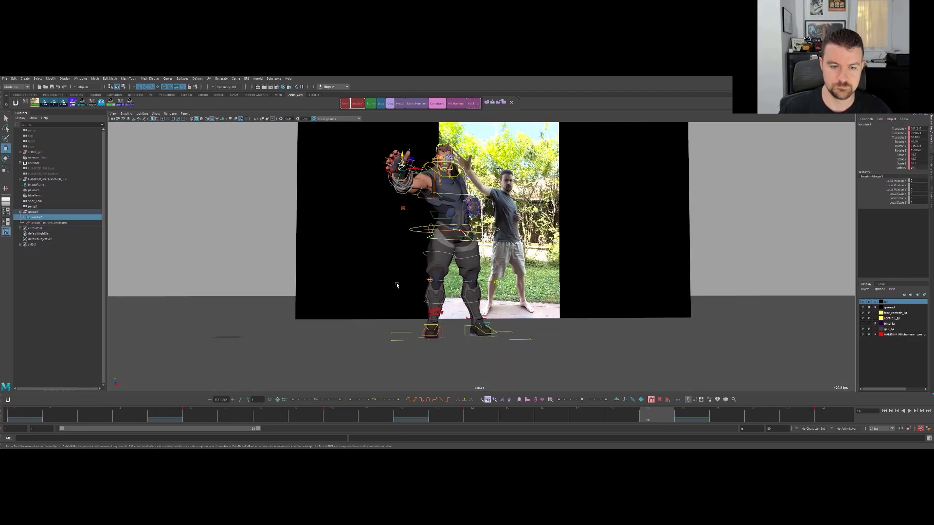
key("alt+v")
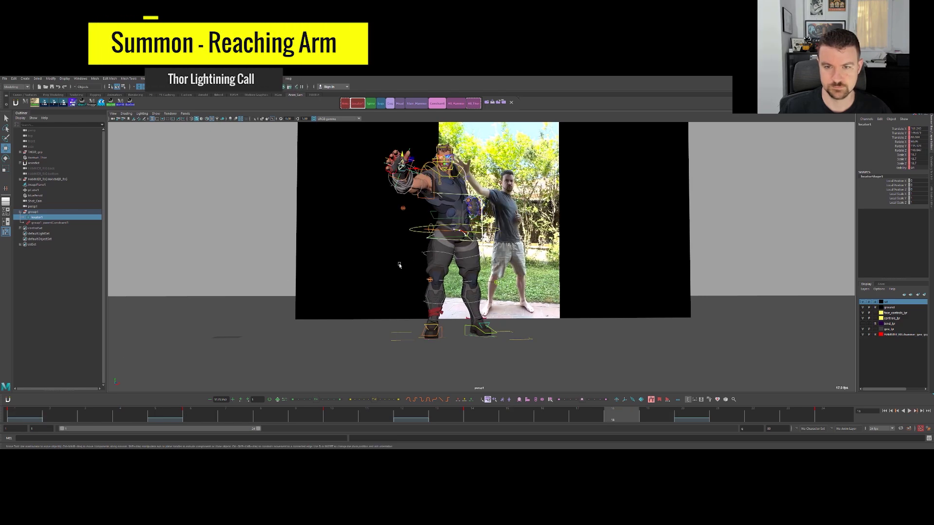
left_click_drag(400, 265, 377, 265, "alt")
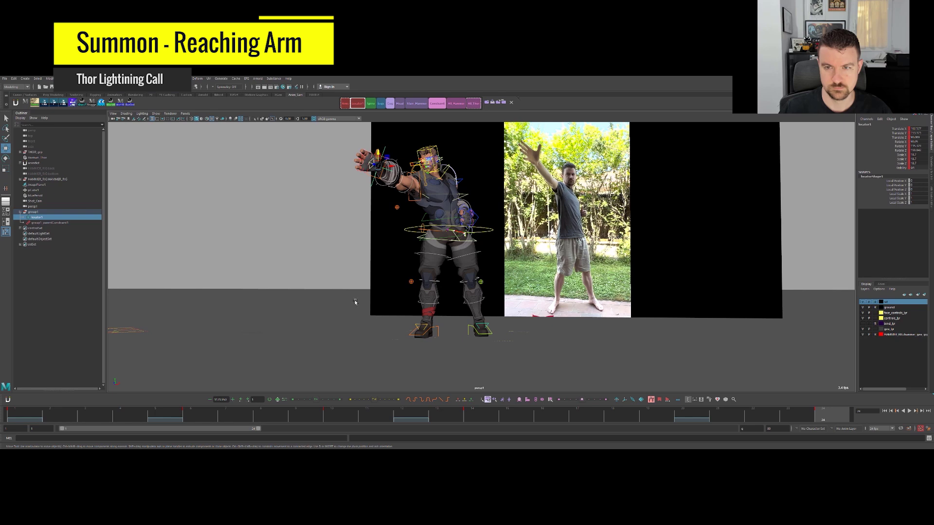
left_click_drag(355, 302, 424, 289, "alt")
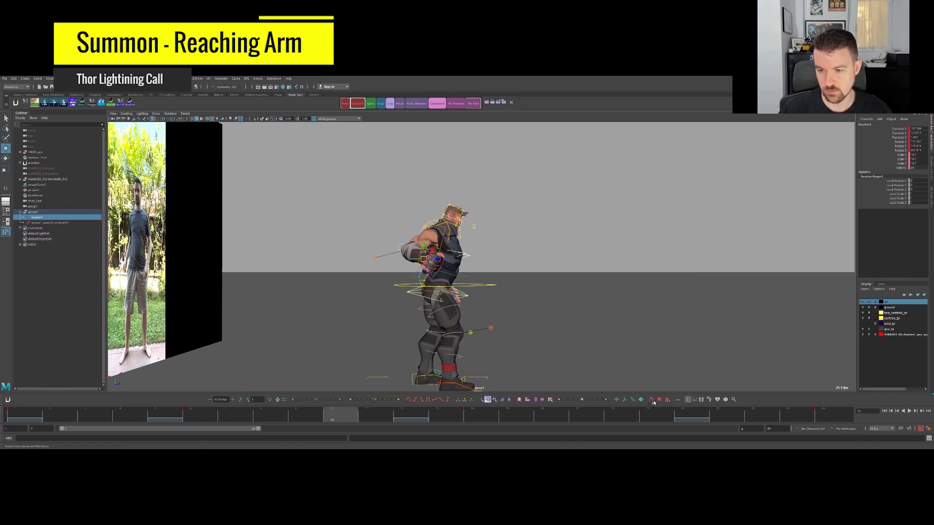
mouse_move(534, 297)
left_mouse_down("alt")
mouse_move(524, 317)
mouse_move(520, 307)
left_mouse_up("alt")
key("q")
right_click_drag(581, 247, 632, 234, "alt")
left_click(566, 225)
left_click(359, 104)
key("w")
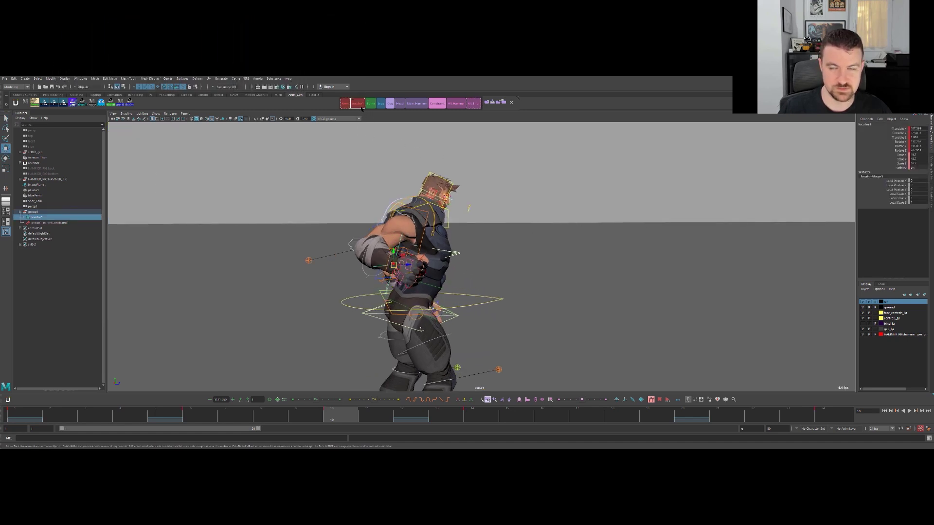
left_click(364, 127)
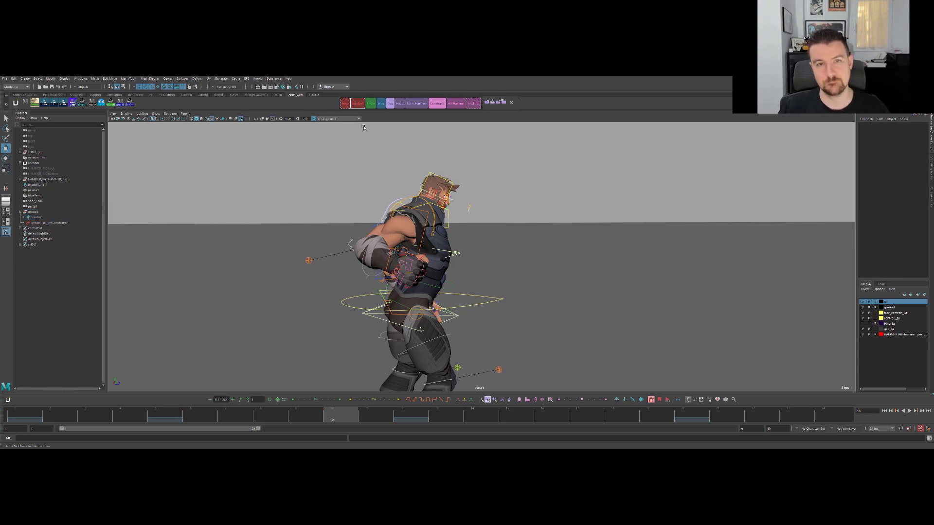
Select the right hand locator, adjust it at frame 10 and display its motion trail from the side.
left_click(363, 105)
key("w")
scroll(392, 194, "down", 2)
middle_click_drag(395, 277, 421, 246, "alt")
left_click_drag(421, 246, 428, 227, "alt")
key("comma")
key("period")
key("period")
key("comma")
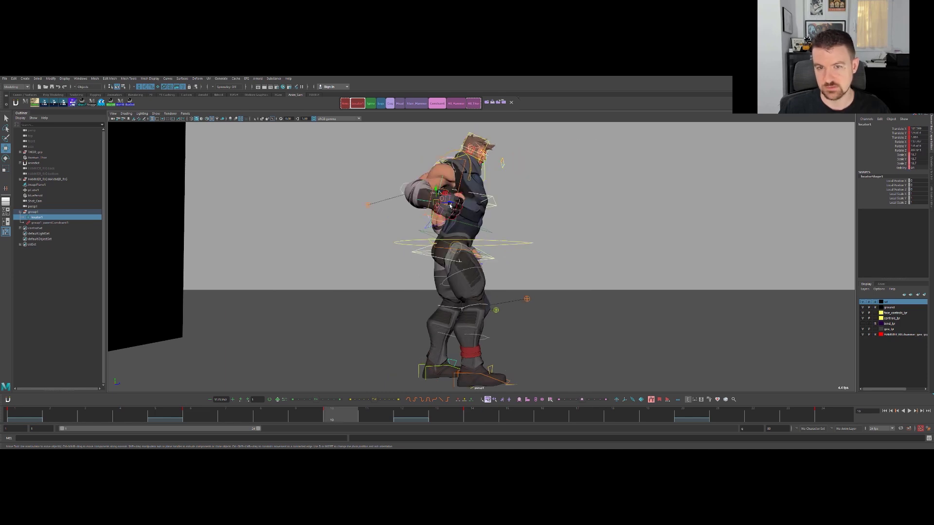
left_click_drag(453, 207, 462, 224, "alt")
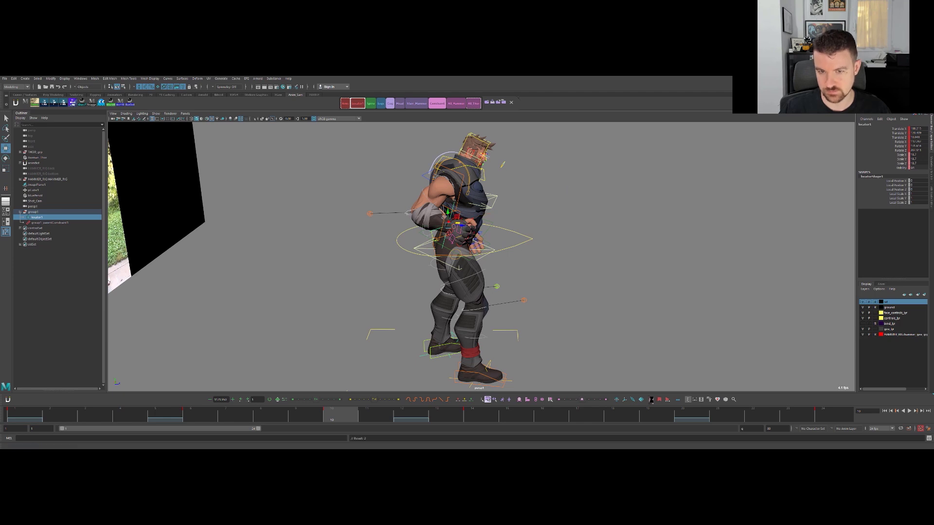
left_click_drag(586, 325, 582, 325, "alt")
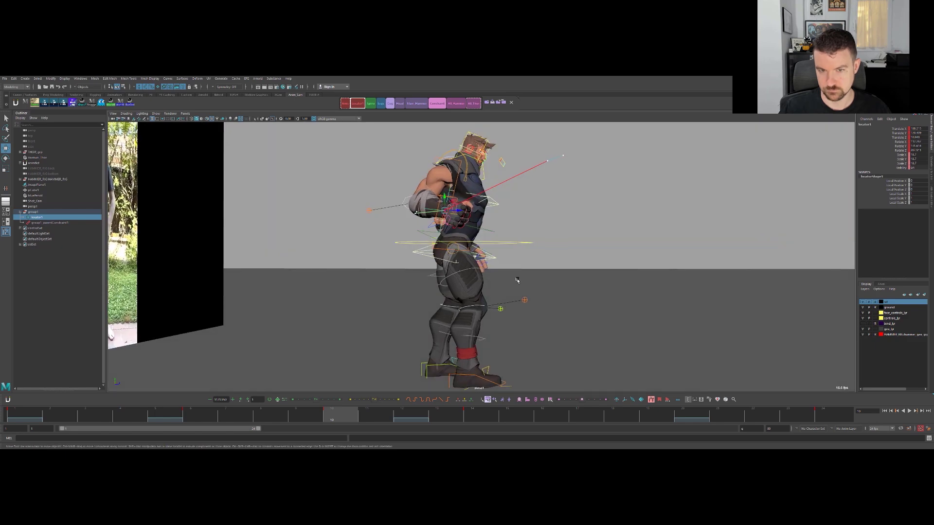
Nudge the right hand locator's height at frame 14 and compare it with the adjacent keys.
left_click(574, 221)
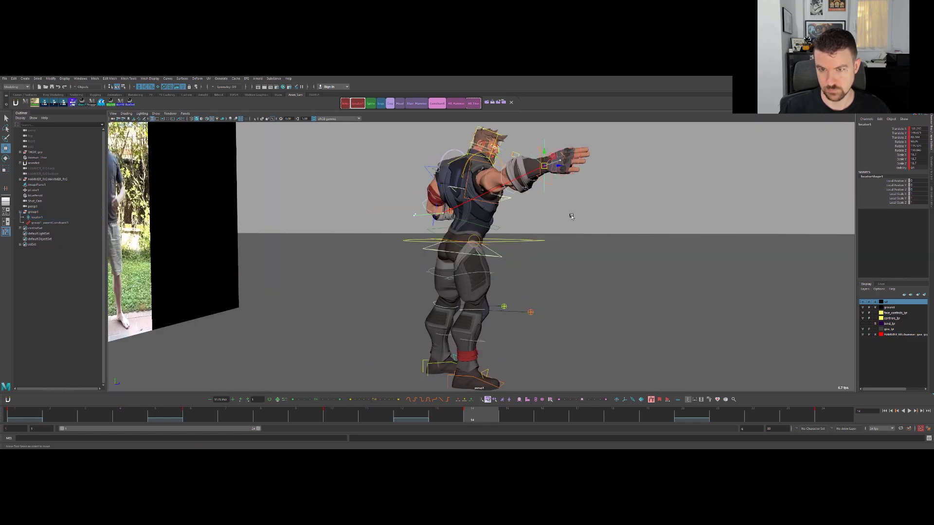
left_click(544, 142)
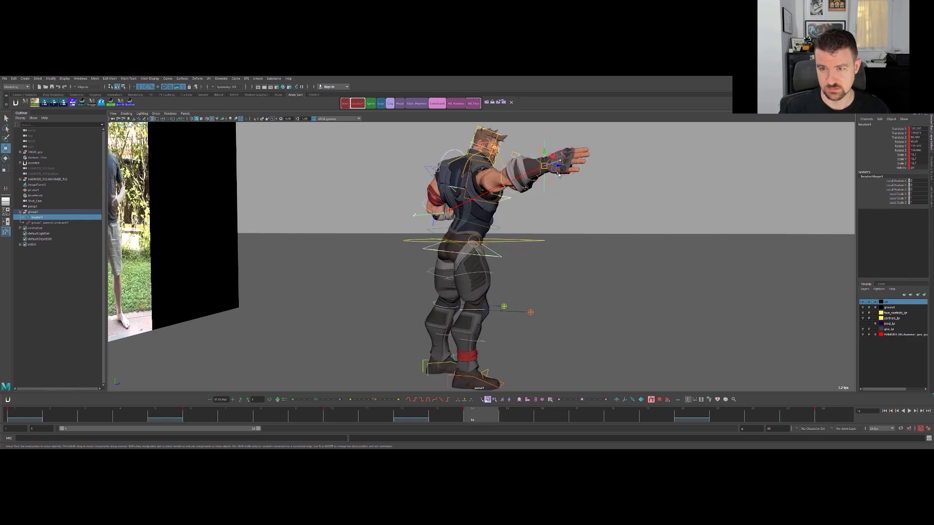
left_click_drag(543, 152, 544, 155)
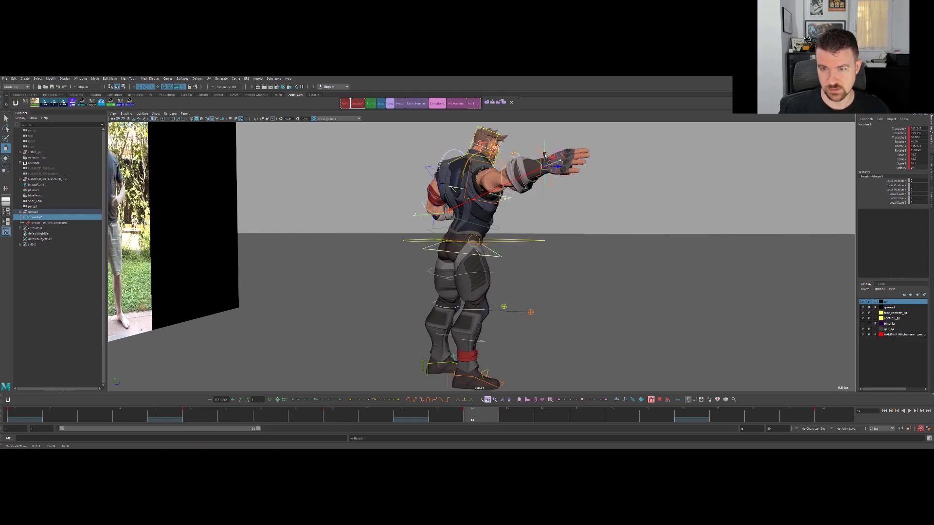
key("comma")
key("period")
key("period")
Select the right arm's shoulder control at frame 10 and rotate the shoulder to suit the reaching pose.
left_click_drag(544, 154, 574, 267, "alt")
key("comma")
key("comma")
key("comma")
key("period")
key("q")
left_click(574, 267)
key("e")
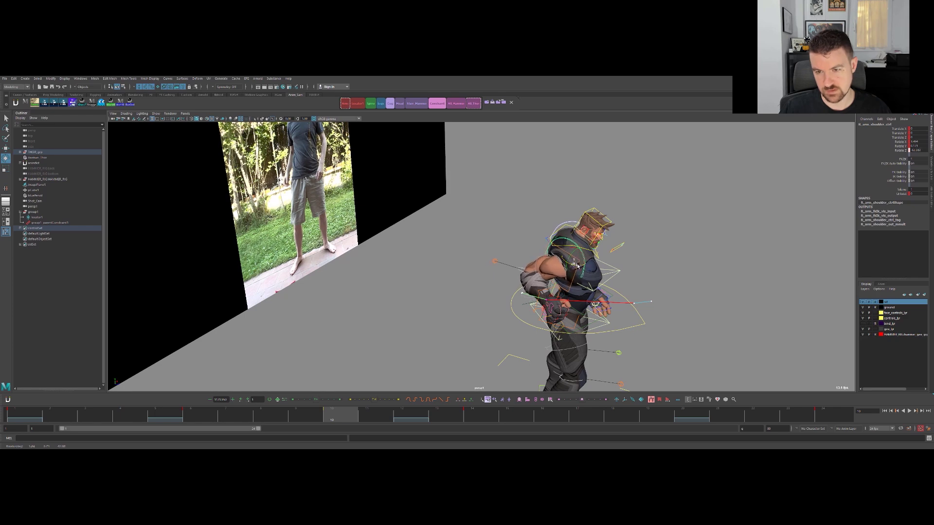
left_click_drag(578, 266, 570, 301, "alt")
key("q")
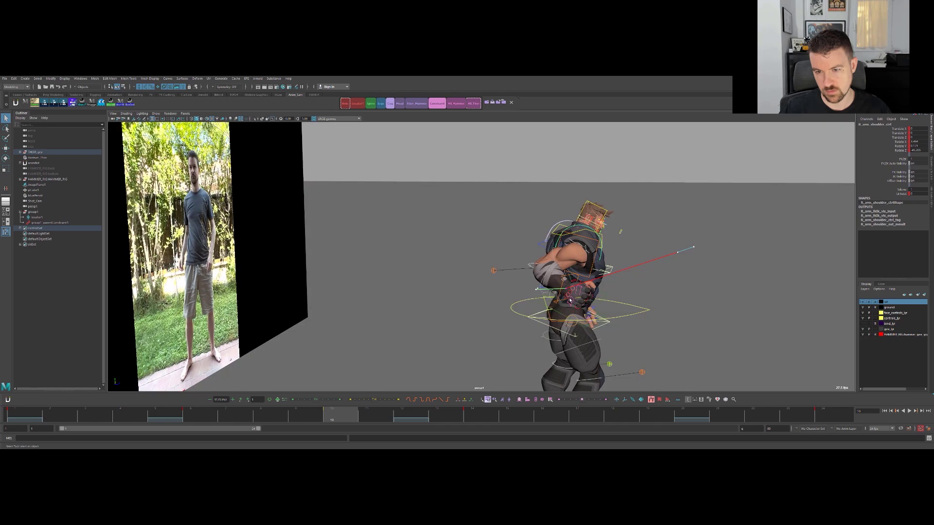
Reselect the right hand locator and reposition it vertically and forward at frame 10, comparing the neighbouring keys.
left_click(359, 103)
key("w")
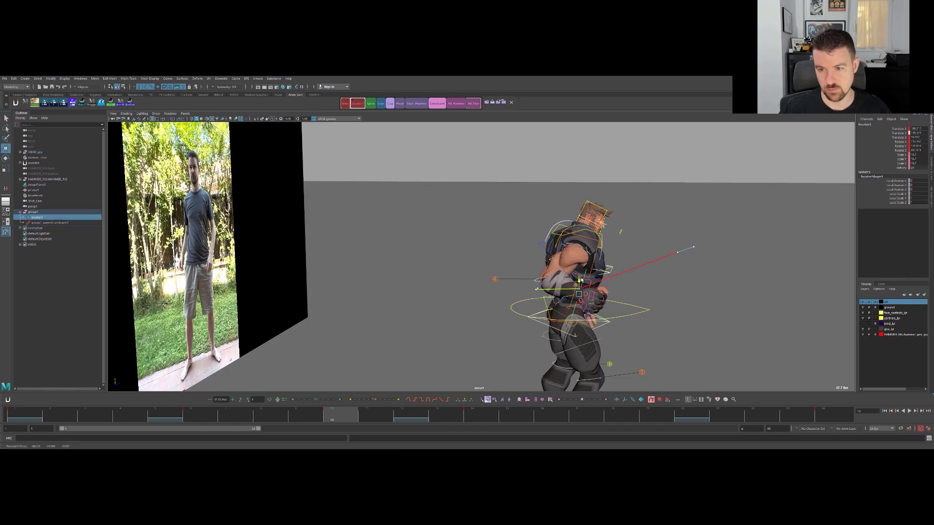
key("comma")
key("comma")
key("period")
left_click_drag(598, 284, 535, 288, "alt")
key("period")
key("comma")
key("comma")
key("period")
Blend the right hand locator's frame 8 pose toward the frame 10 pose.
left_click(275, 413)
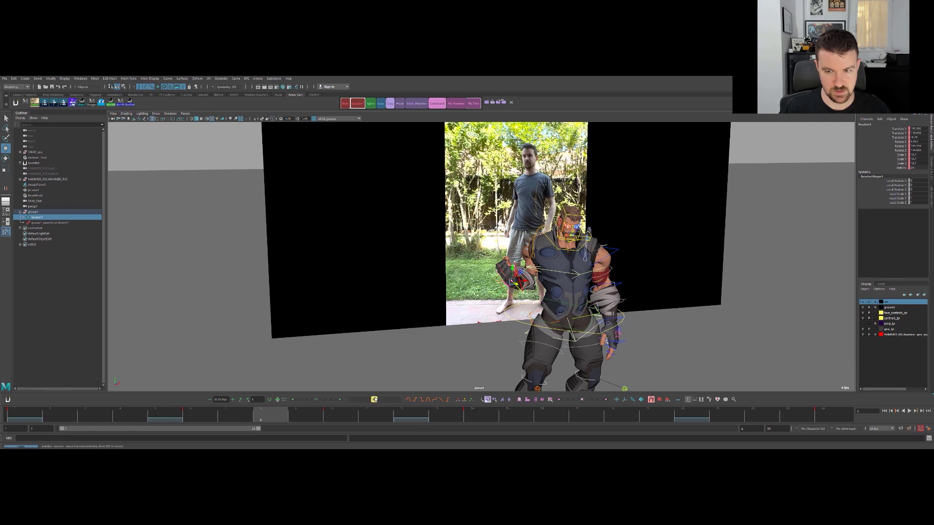
left_click_drag(375, 399, 389, 400)
left_click_drag(440, 334, 522, 304, "alt")
key("comma")
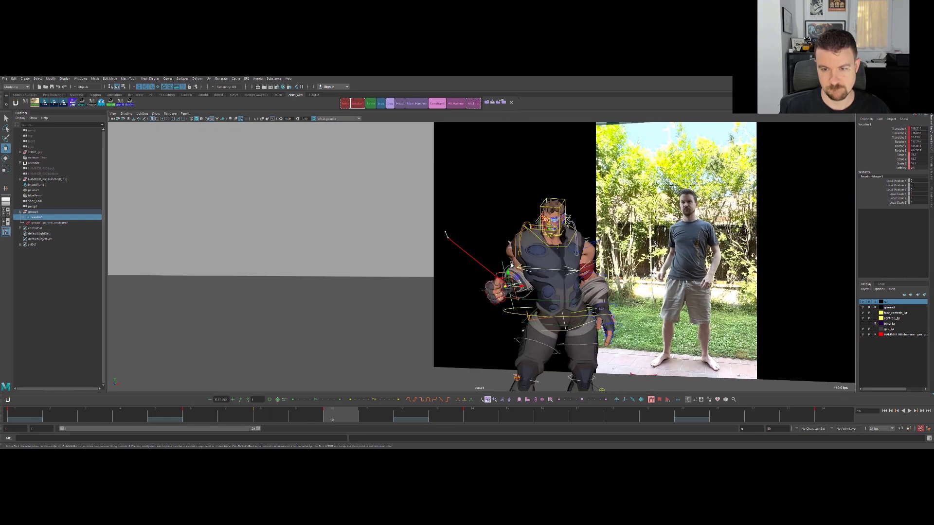
Rotate the right hand locator at frame 10, checking the wrist in the shot camera and perspective views.
key("space")
key("space")
key("e")
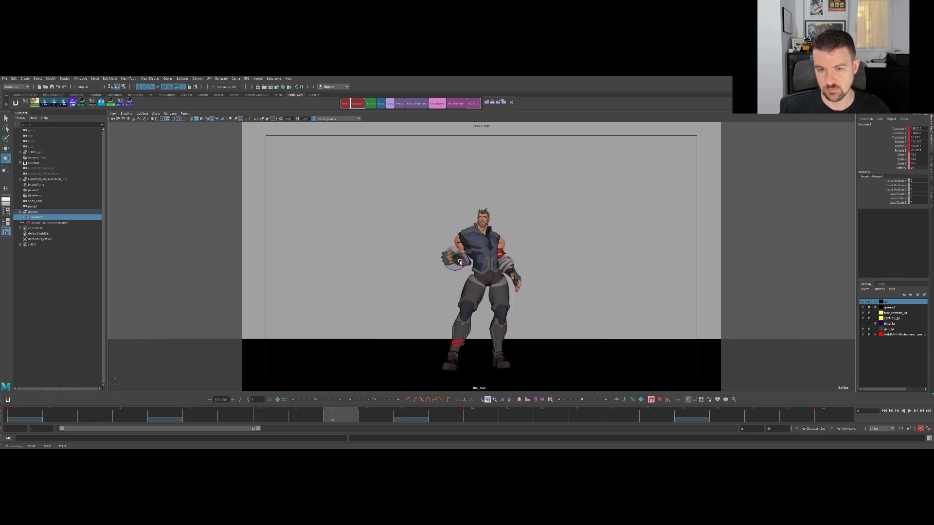
key("space")
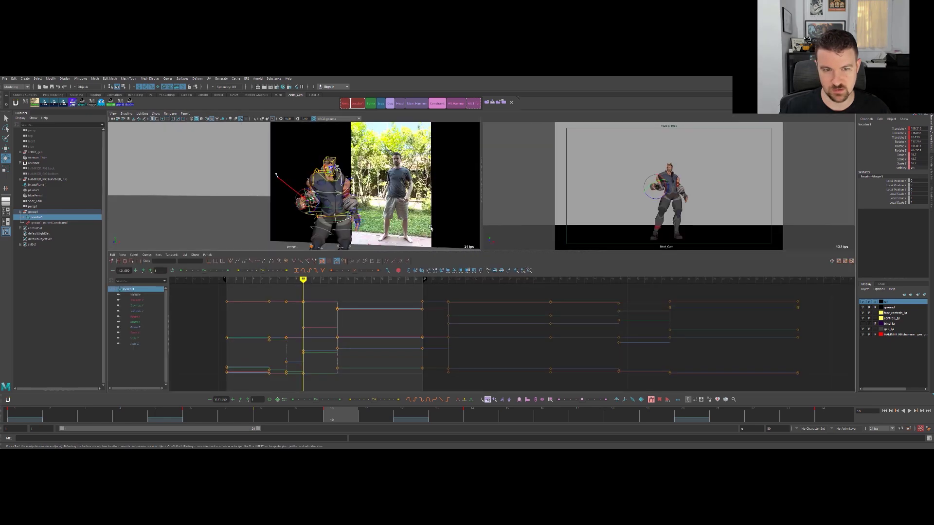
key("space")
left_click_drag(528, 268, 423, 273, "alt")
key("e")
key("comma")
key("comma")
key("period")
key("period")
key("period")
key("comma")
Refine the right hand locator's rotation at frames 8 and 10 through the shot camera, key the rotation and play back.
left_click(279, 419)
key("space")
key("space")
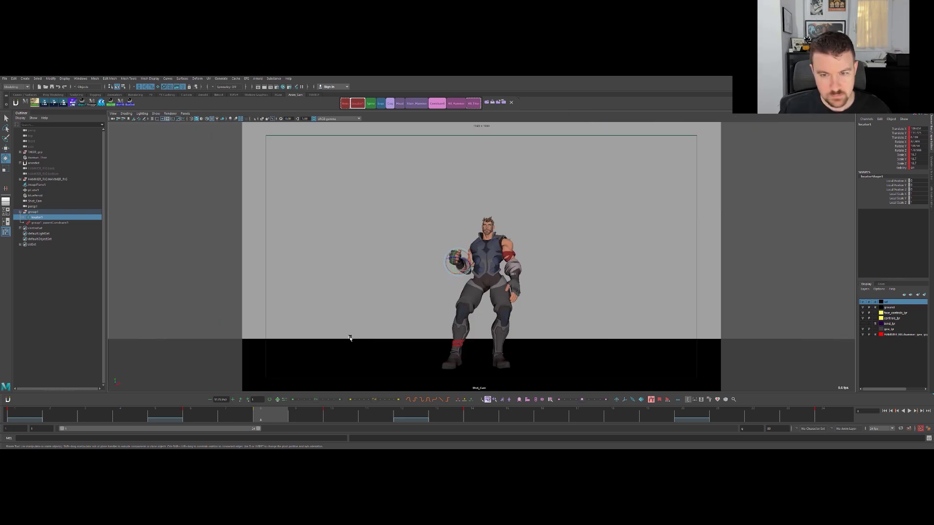
key("period")
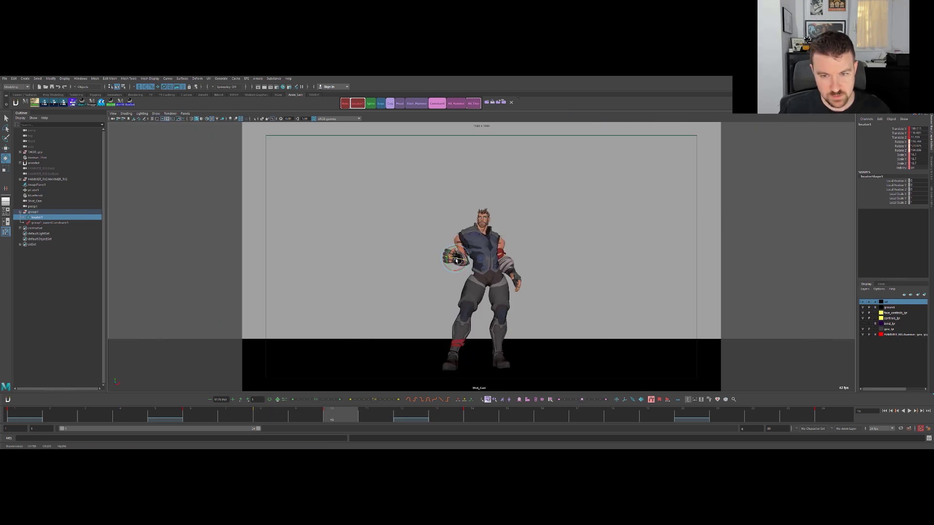
key("shift+e")
key("comma")
key("period")
key("comma")
key("period")
key("period")
key("alt+v")
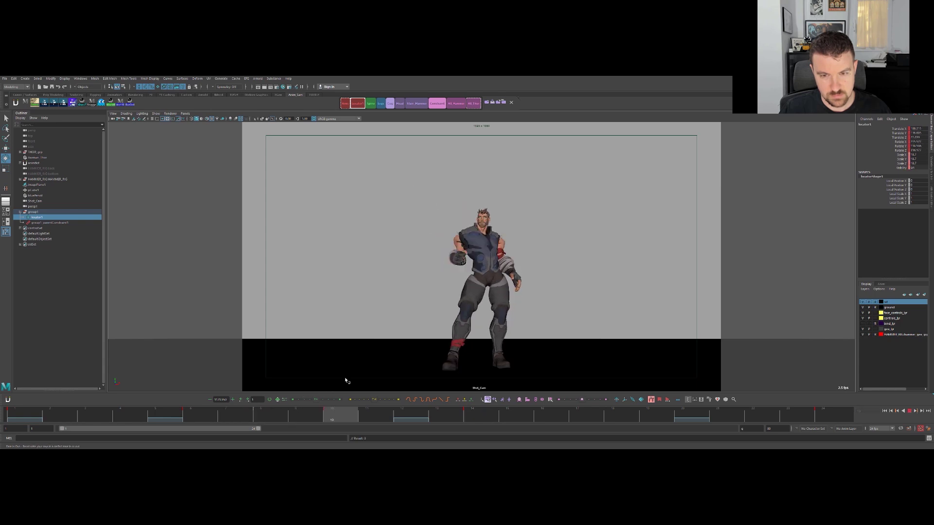
key("w")
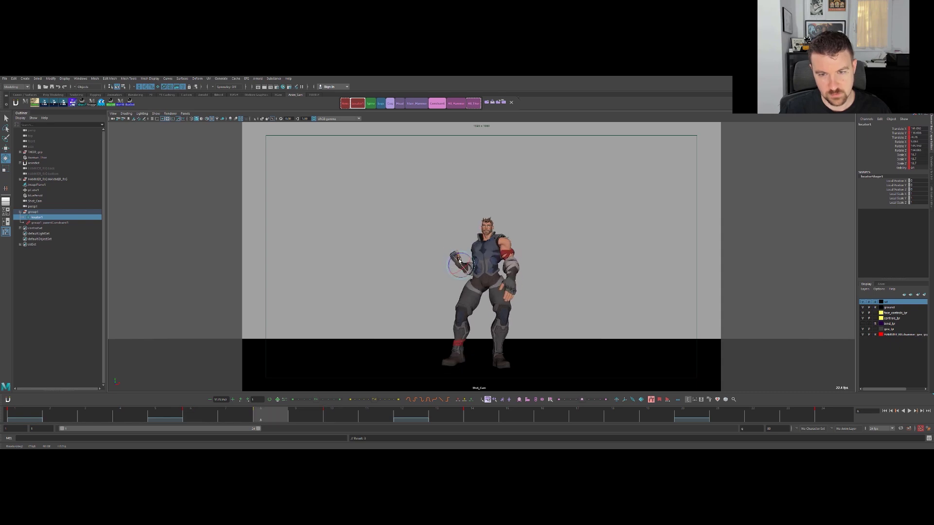
Key an in-between for the right hand locator at frame 12, between the frame 10 and frame 14 poses.
mouse_move(416, 417)
left_mouse_down()
mouse_move(477, 409)
mouse_move(422, 410)
left_mouse_up()
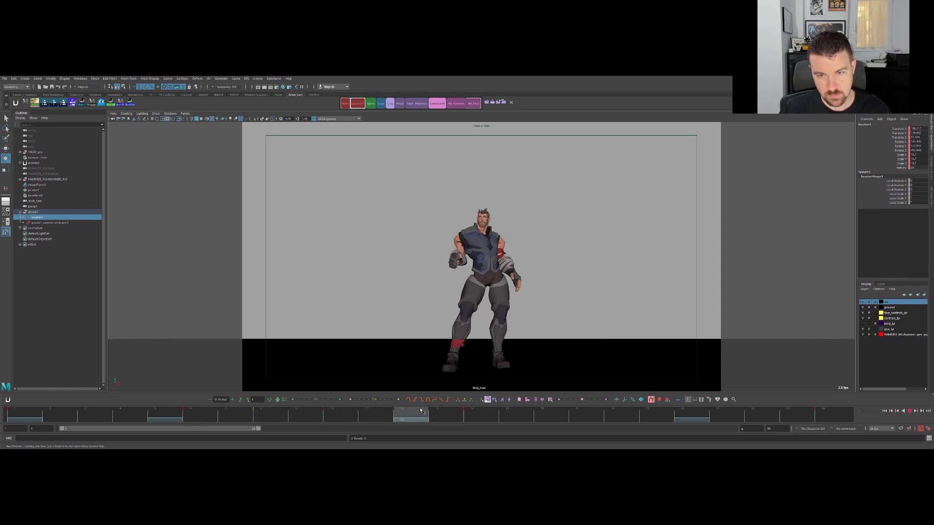
left_click(374, 400)
key("comma")
key("period")
key("period")
key("comma")
key("comma")
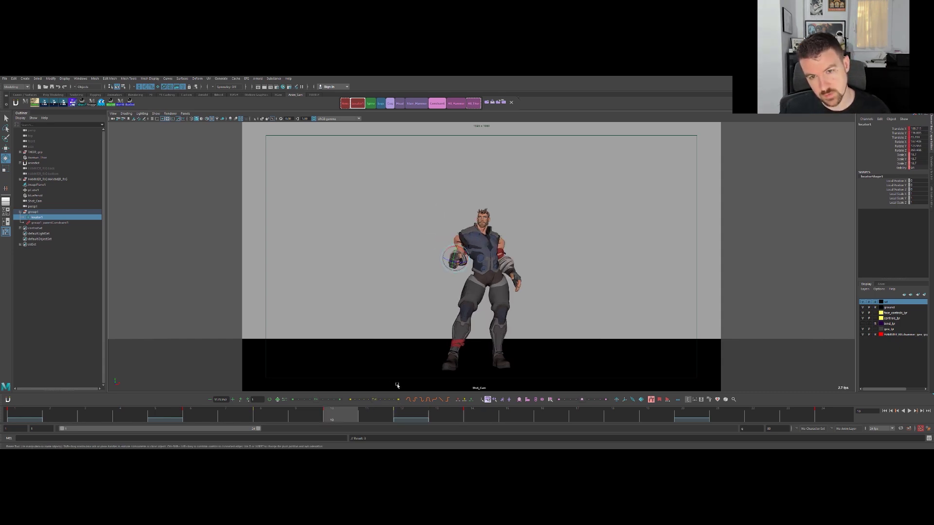
key("period")
key("comma")
key("period")
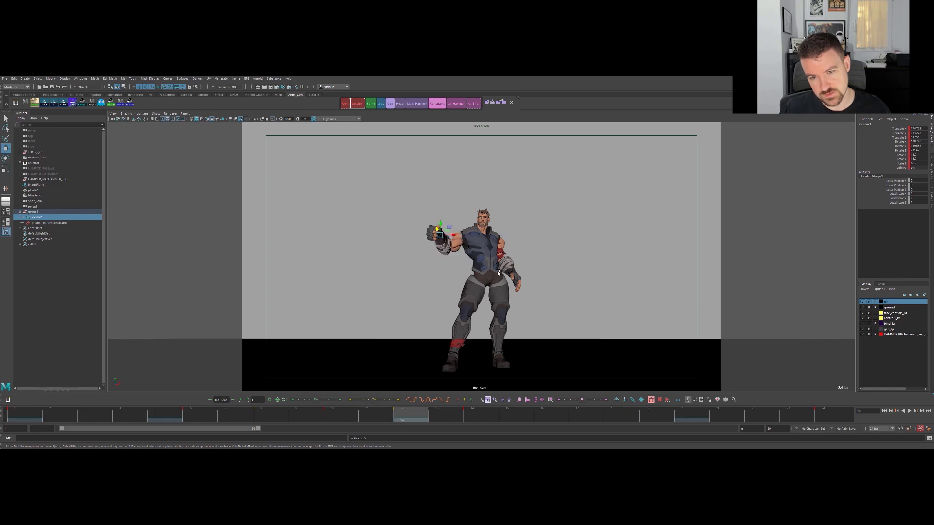
Examine the right hand's path from the side in the perspective view across the keys around frame 12.
key("space")
key("space")
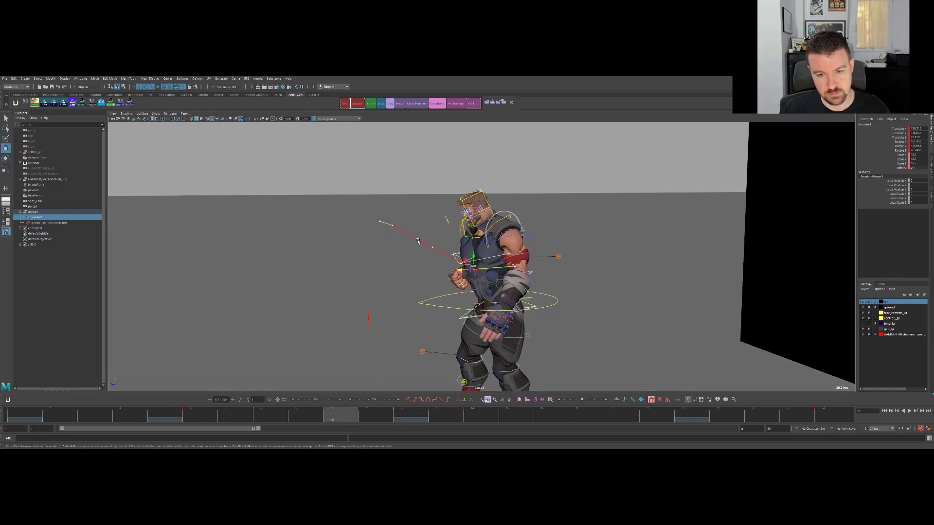
key("period")
key("comma")
key("period")
scroll(499, 251, "down", 3)
left_click_drag(499, 250, 481, 223, "alt")
key("comma")
key("period")
Select all of the character's controls and blend a full-body breakdown at frame 12.
key("q")
left_click(465, 339)
left_click(514, 253)
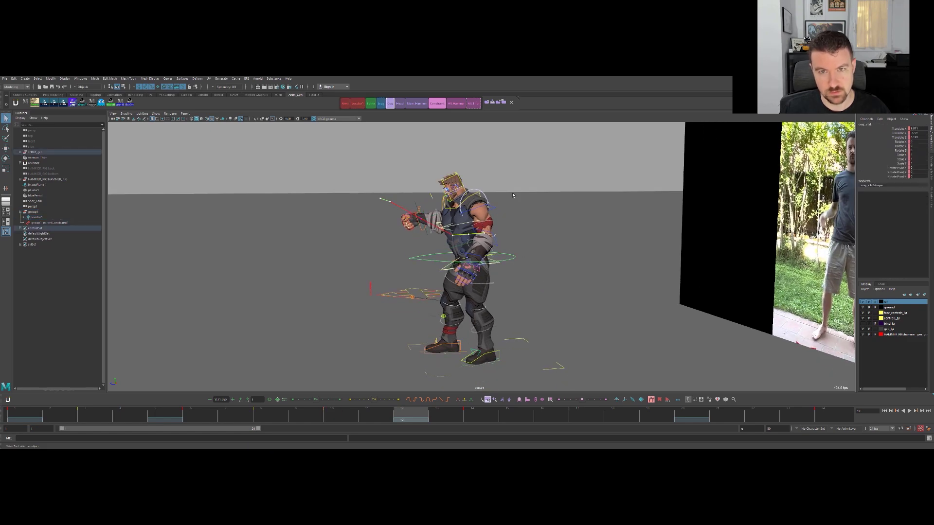
left_click(473, 103)
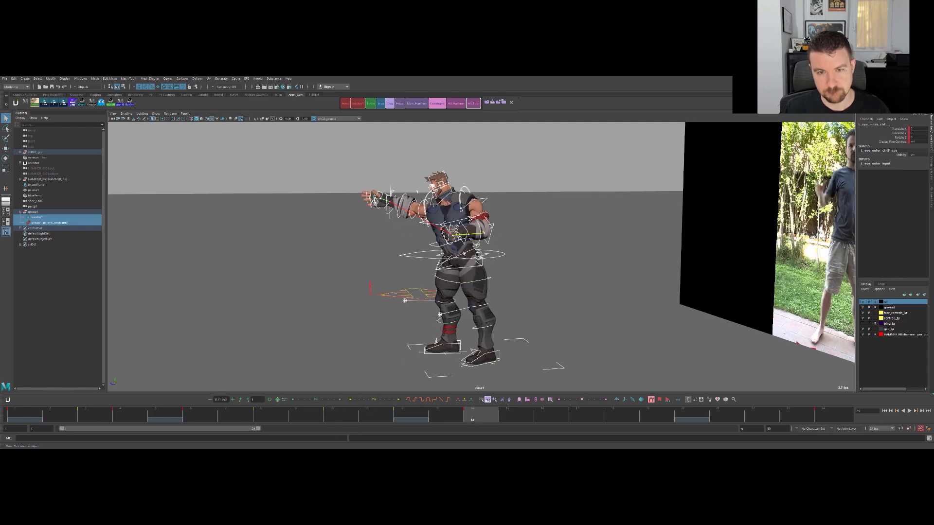
Reselect the right hand locator and rotate the wrist at frame 12, checking it against the adjacent keys.
left_click(415, 235)
left_click(419, 217)
key("w")
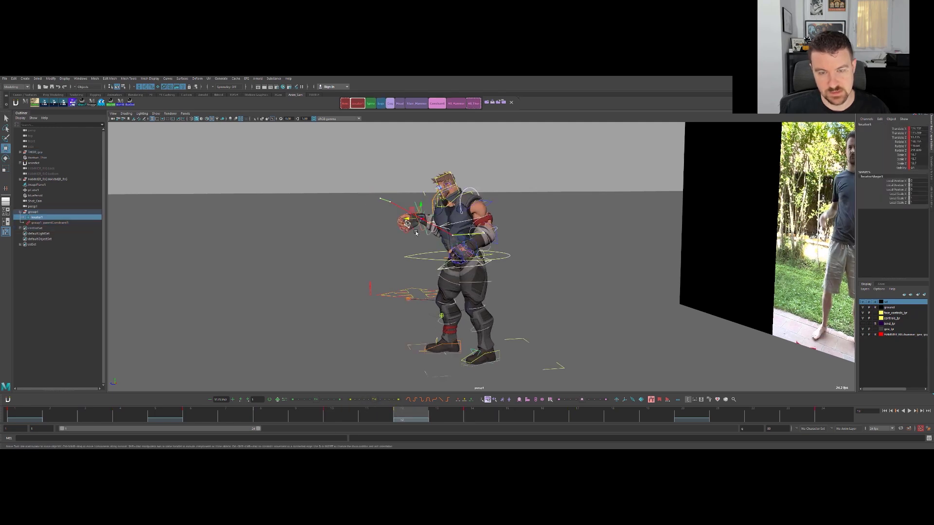
right_click_drag(415, 235, 433, 229, "alt")
middle_click_drag(399, 219, 450, 283, "alt")
left_click_drag(450, 282, 451, 263, "alt")
key("e")
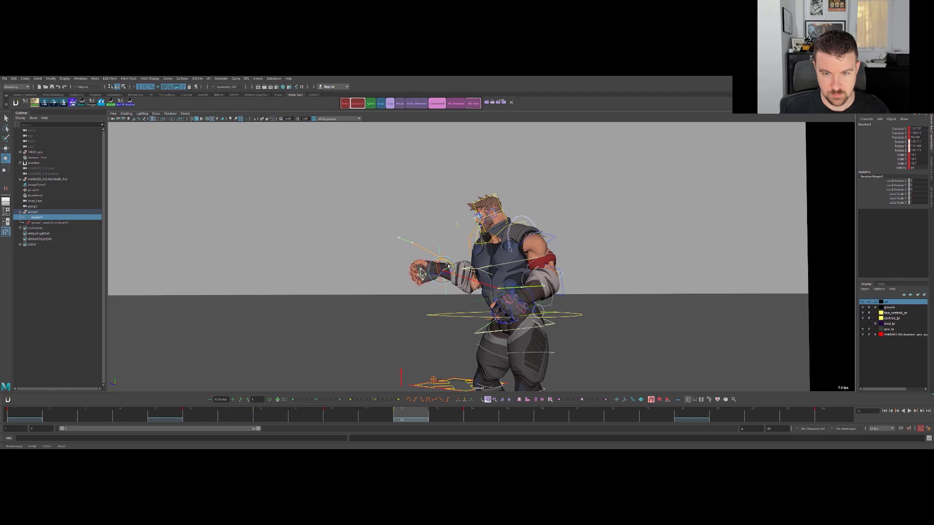
key("comma")
key("period")
key("period")
key("comma")
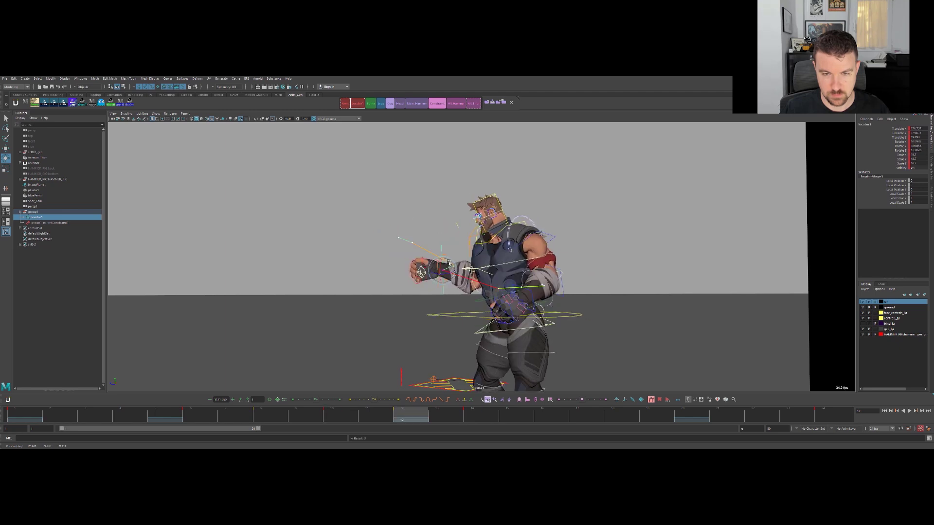
Step through the keys around frame 12 and play back the arm reach through the shot camera.
key("comma")
key("period")
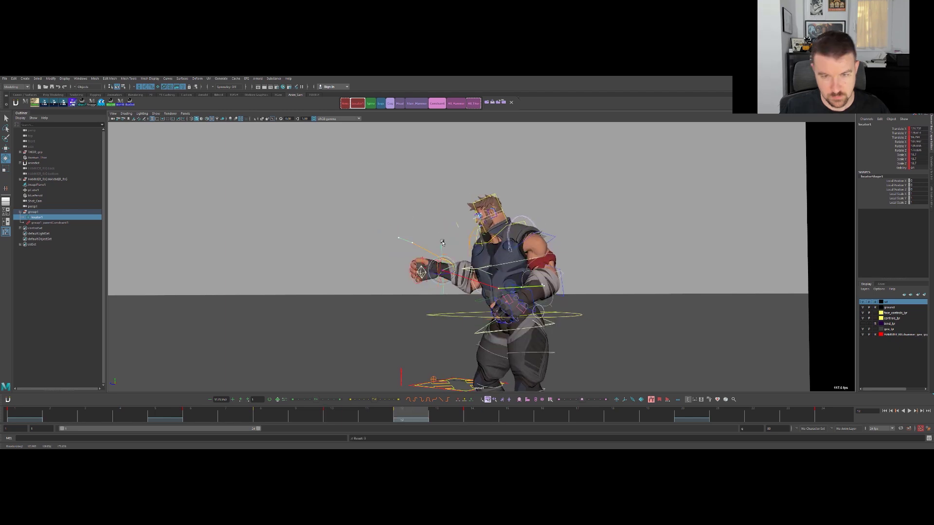
key("period")
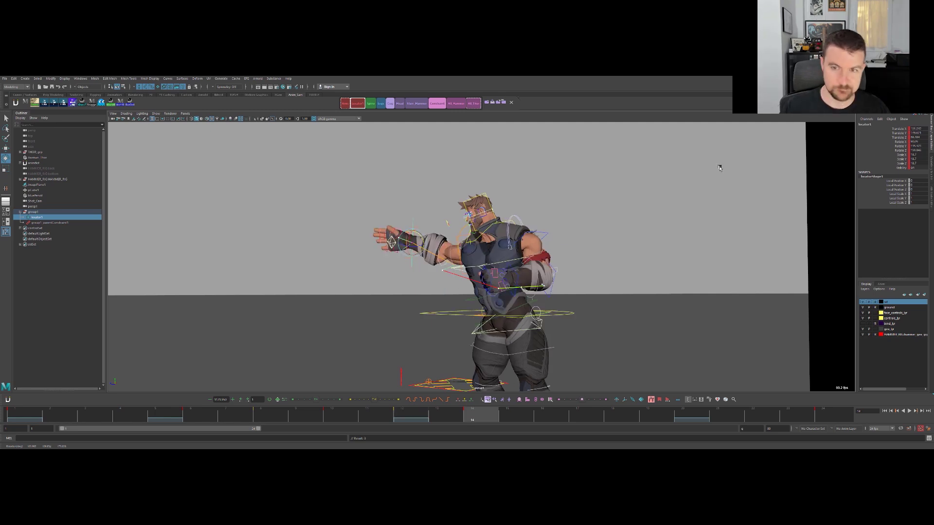
key("space")
key("space")
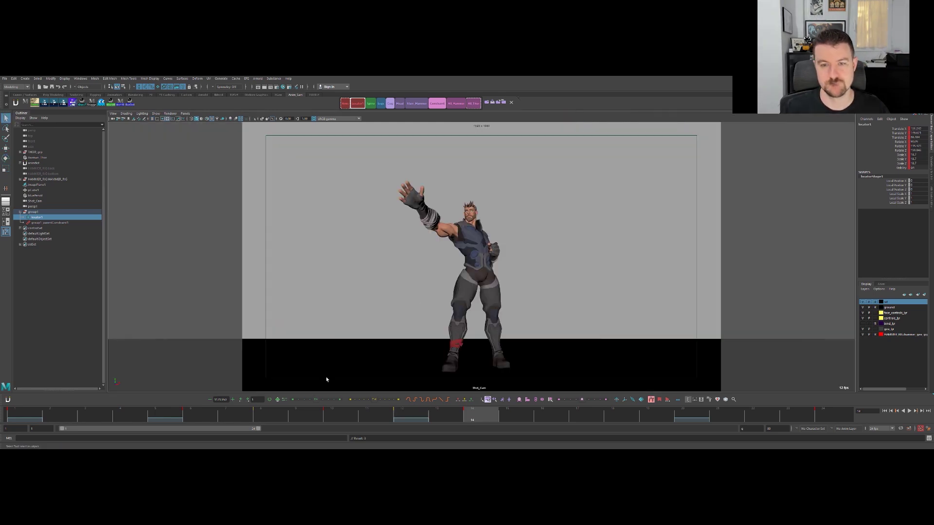
key("alt+v")
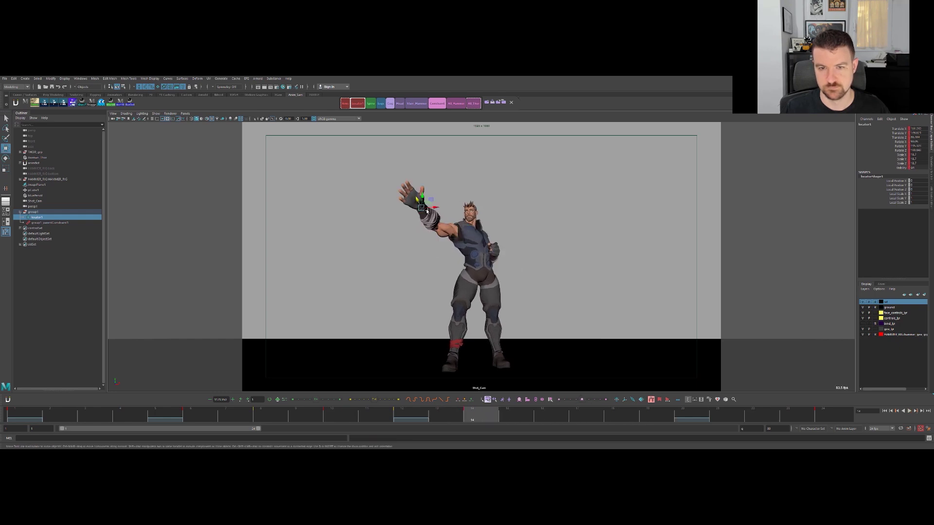
Push the right hand locator slightly farther out and up at frame 14, comparing the frame 10 and 12 poses.
key("w")
mouse_move(418, 203)
left_mouse_down()
mouse_move(410, 211)
mouse_move(416, 200)
left_mouse_up()
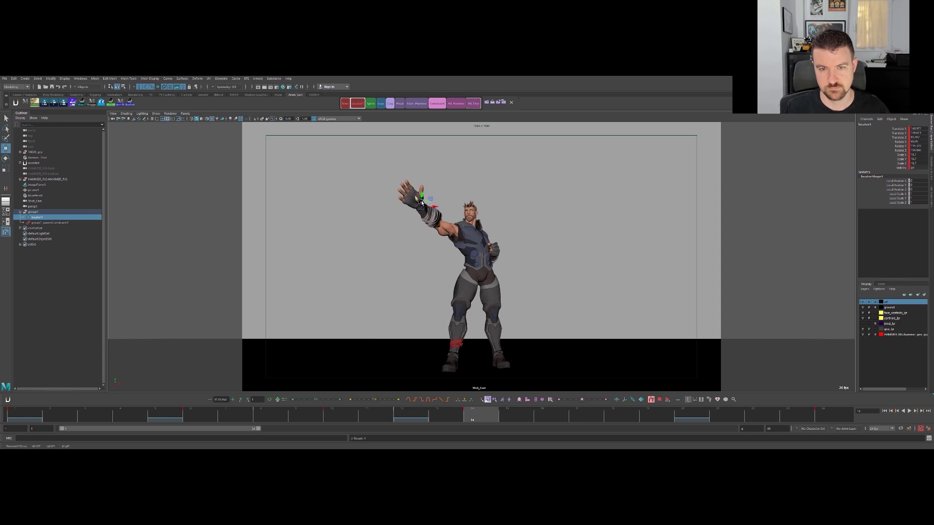
key("comma")
key("comma")
key("period")
key("period")
key("comma")
key("comma")
key("period")
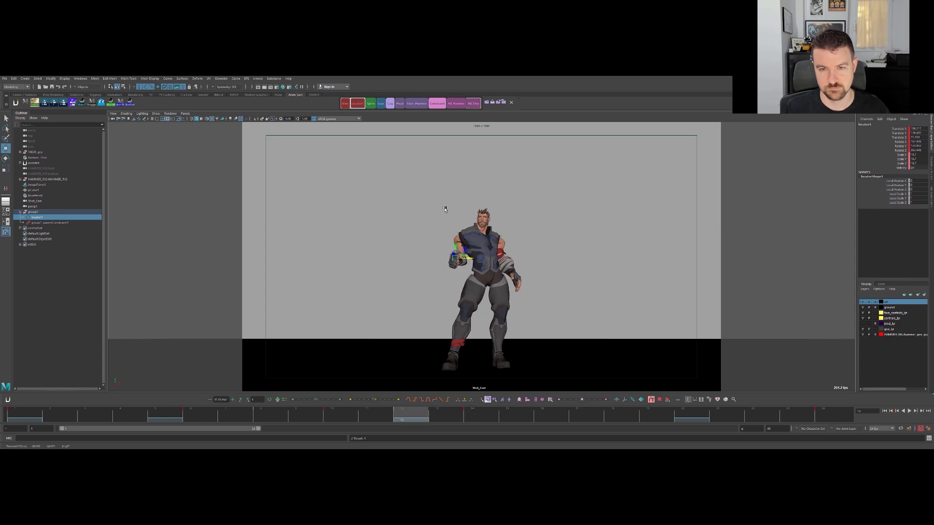
Play back the animation through the shot camera to review the revised arm reach.
key("alt+v")
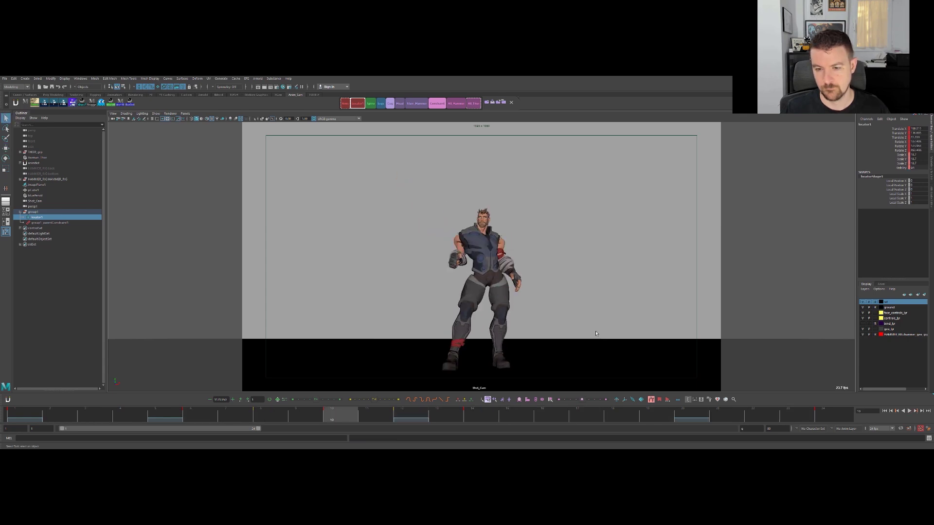
key("alt+v")
key("comma")
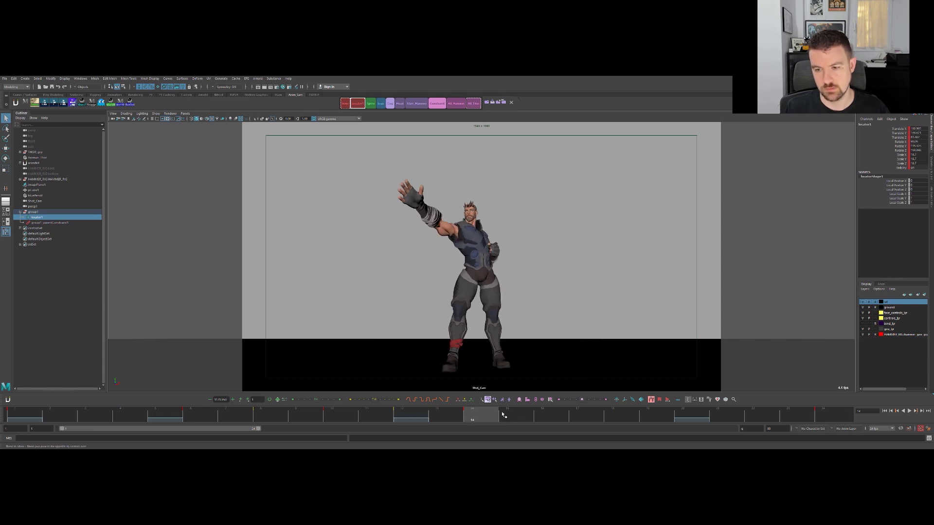
key("alt+v")
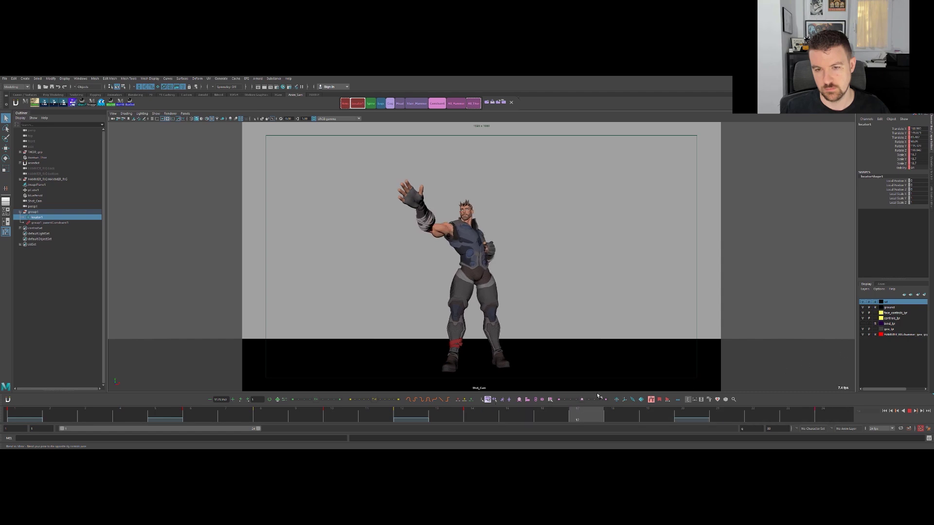
Shift the right hand locator sideways at frame 12 in the perspective view, comparing the neighbouring arm keys.
key("w")
key("alt+v")
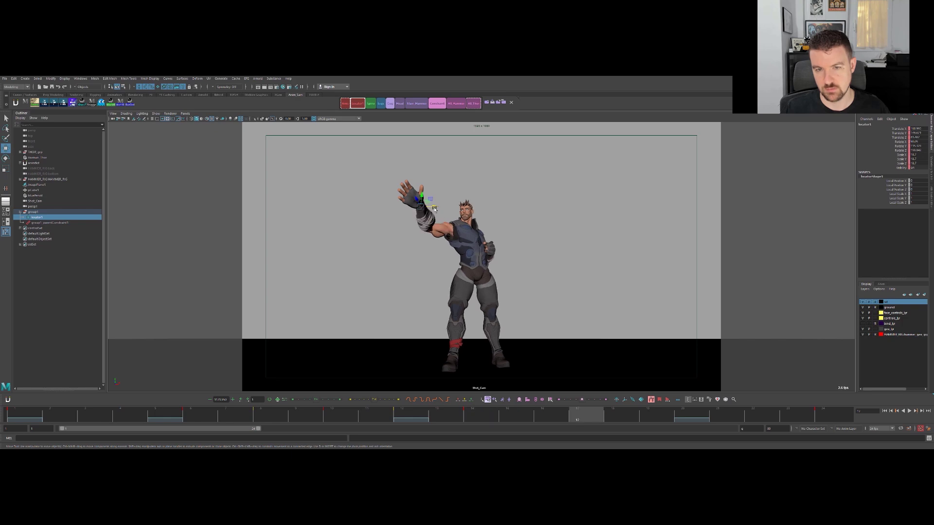
key("space")
key("space")
left_click_drag(365, 196, 374, 222, "alt")
left_click_drag(545, 194, 414, 194, "alt")
middle_click_drag(515, 195, 418, 263, "alt")
key("comma")
key("comma")
key("comma")
key("period")
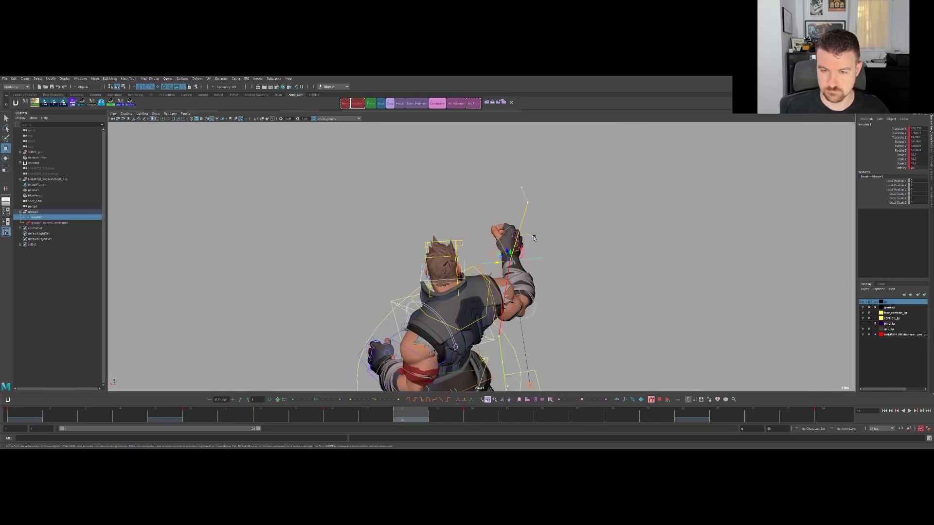
left_click_drag(500, 263, 423, 341)
Examine the right hand's path from above by stepping through the keys from frame 8 to frame 14.
middle_click_drag(423, 361, 475, 253, "alt")
scroll(475, 254, "down", 3)
mouse_move(475, 254)
left_mouse_down("alt")
mouse_move(462, 255)
mouse_move(469, 259)
left_mouse_up("alt")
key("comma")
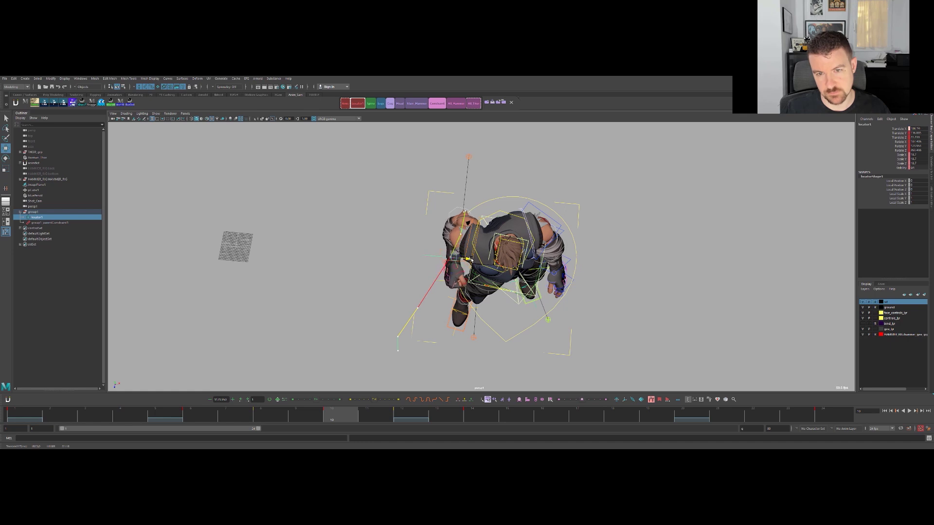
key("comma")
key("comma")
key("period")
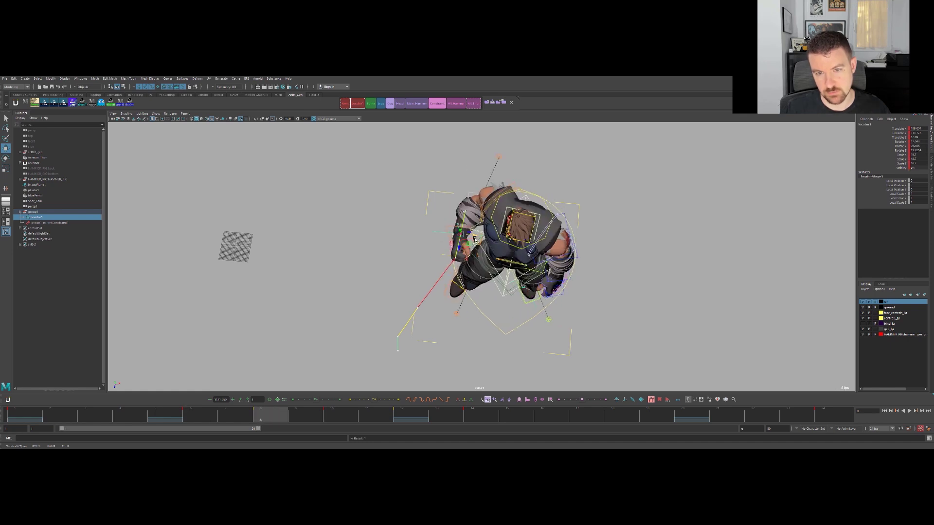
key("period")
key("period")
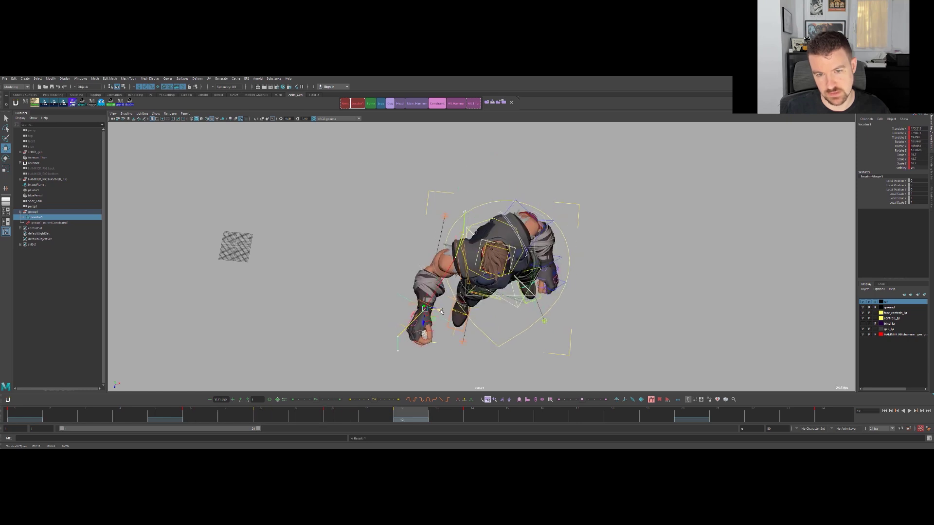
key("comma")
key("comma")
key("period")
key("period")
key("period")
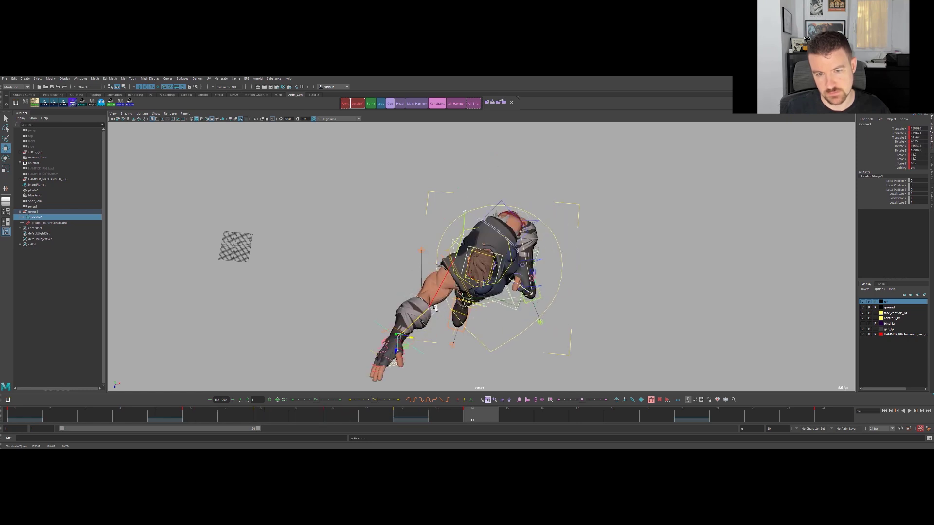
Pull the right hand locator inward at frame 14, and nudge it outward at frame 17, checking from above.
left_click_drag(415, 340, 409, 358)
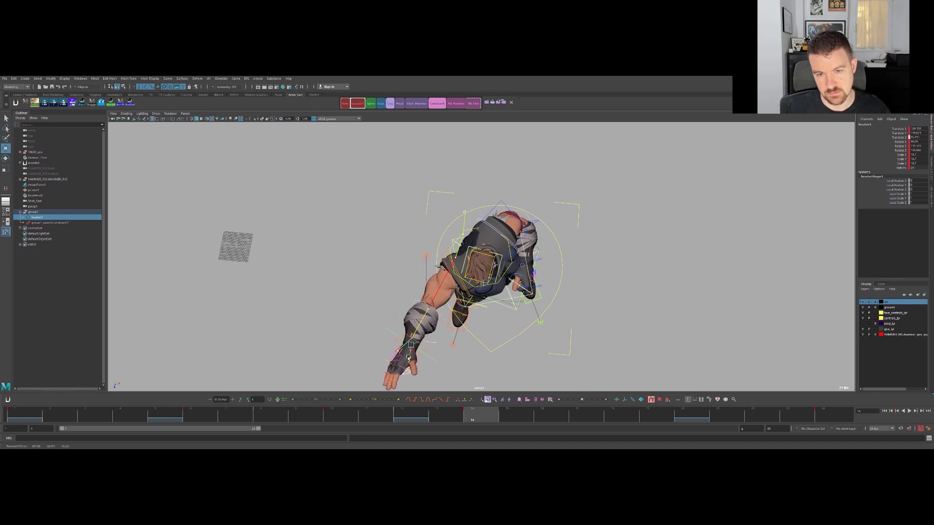
key("period")
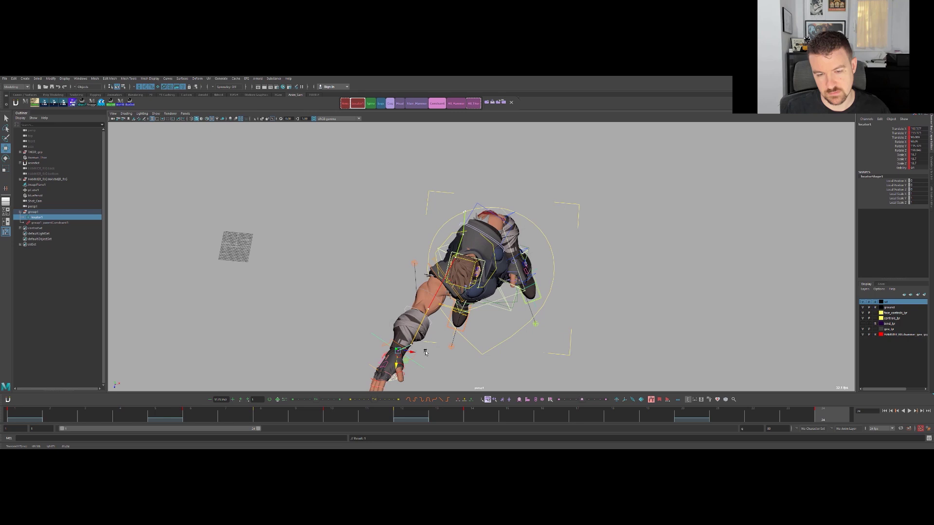
key("comma")
left_click_drag(497, 417, 590, 410)
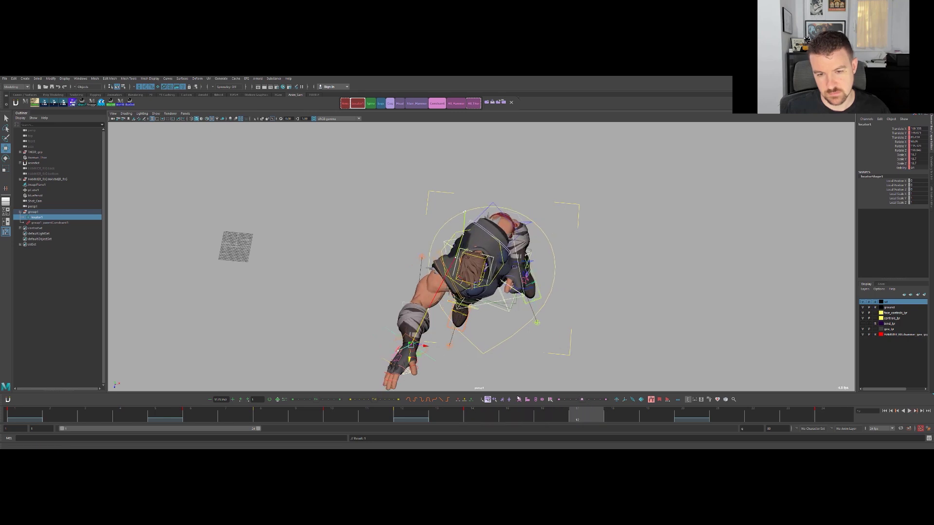
left_click_drag(412, 358, 423, 353)
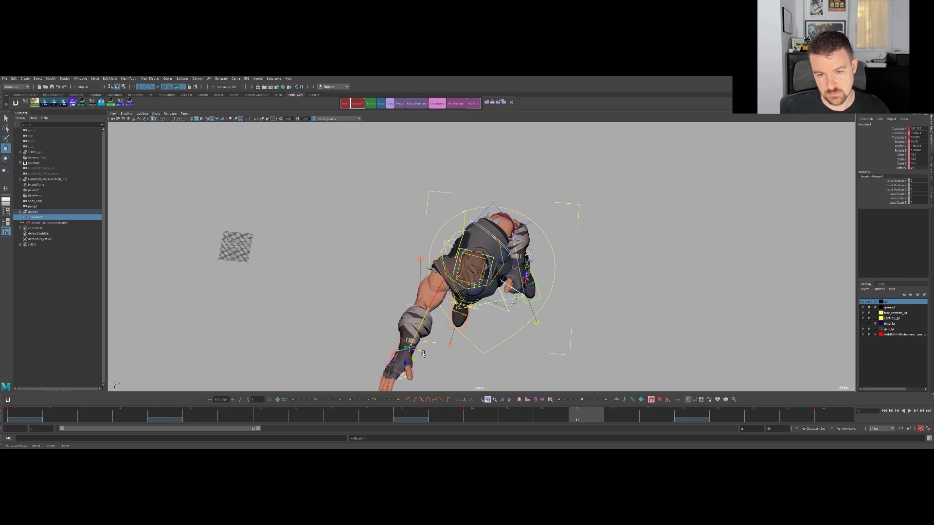
Play back and scrub the arm reach from above to review the hand path.
key("alt+v")
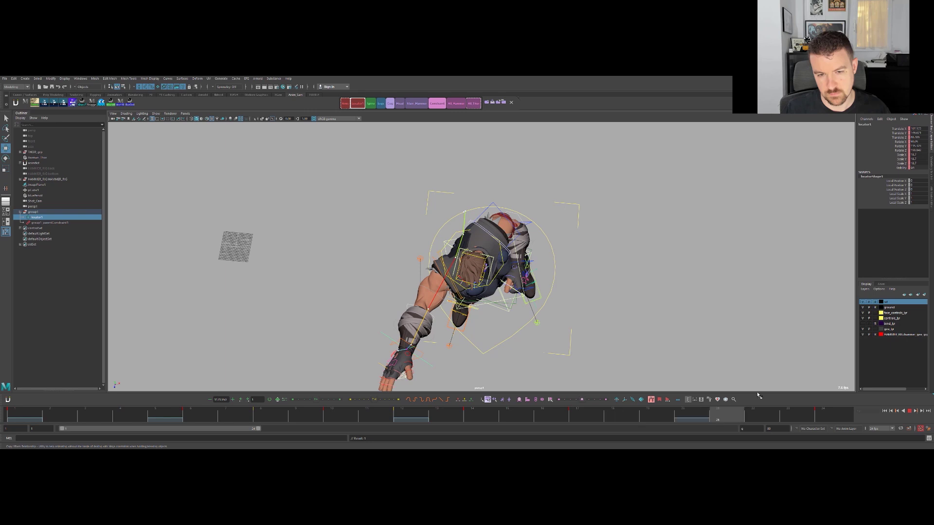
left_click_drag(769, 413, 630, 409)
left_click_drag(622, 414, 436, 404)
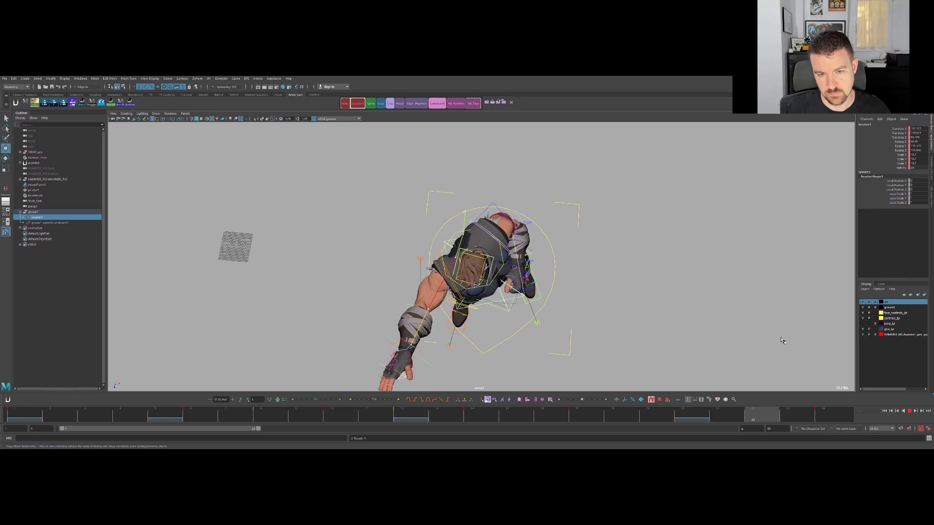
key("alt+v")
Inspect the extended right arm closely from the front and above and adjust the hand locator at frame 17.
left_click_drag(479, 287, 413, 213, "alt")
key("comma")
right_click_drag(413, 213, 460, 250, "alt")
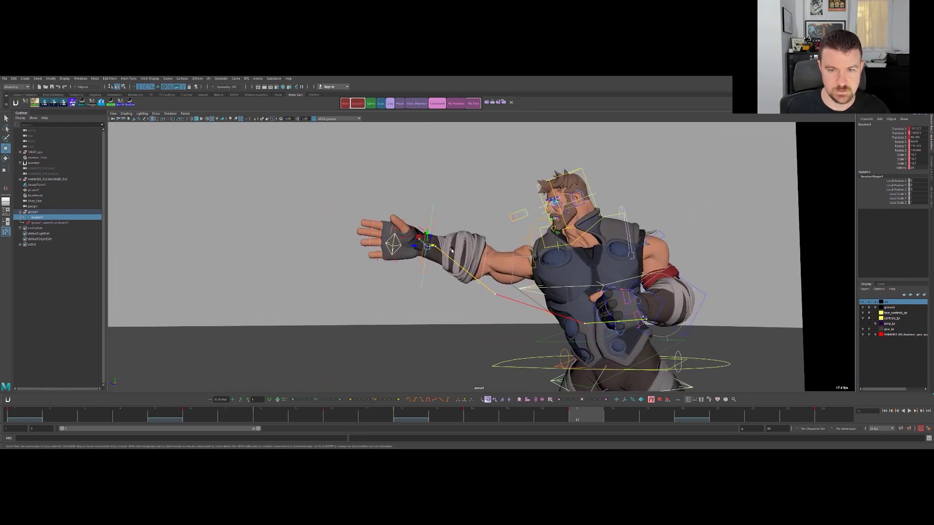
scroll(424, 239, "up", 3)
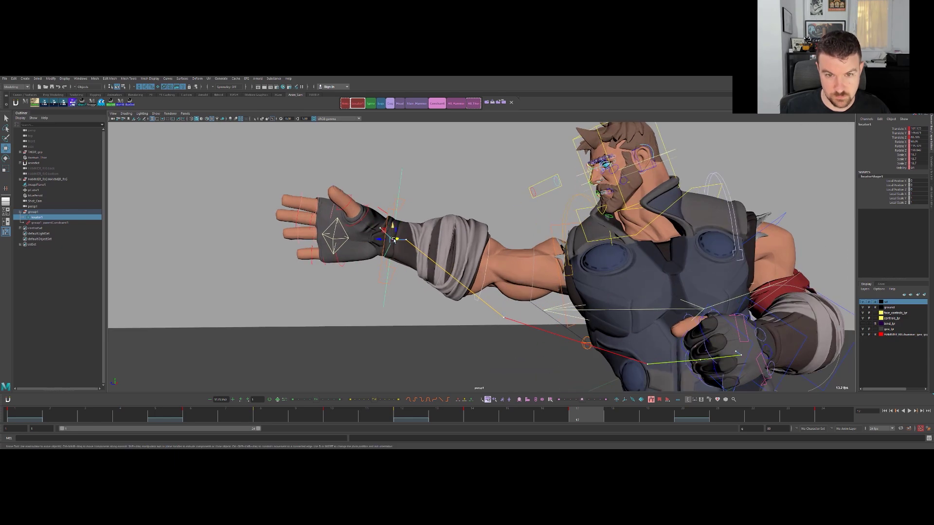
left_click_drag(394, 240, 584, 224)
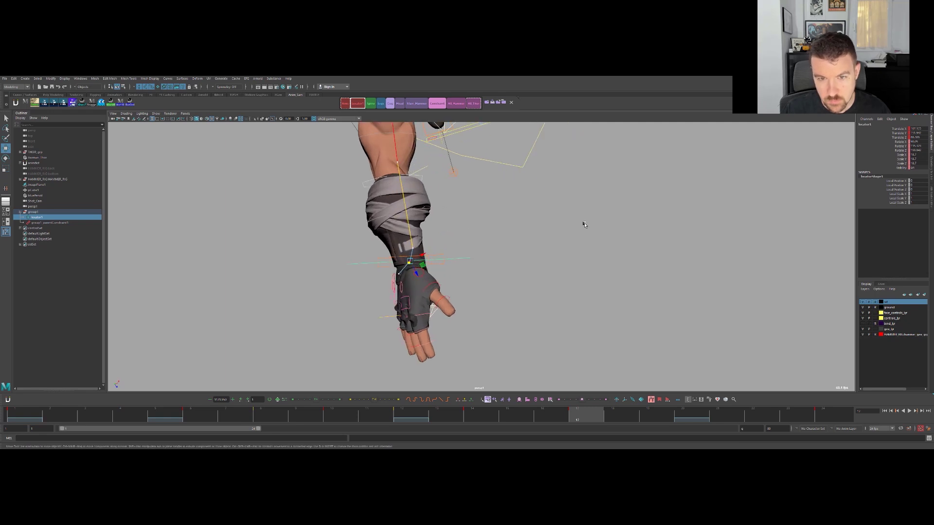
left_click_drag(417, 263, 460, 224)
Play back and step through the arm keys from behind and from the front to examine the hand's arc.
key("alt+v")
left_click_drag(470, 260, 536, 172, "alt")
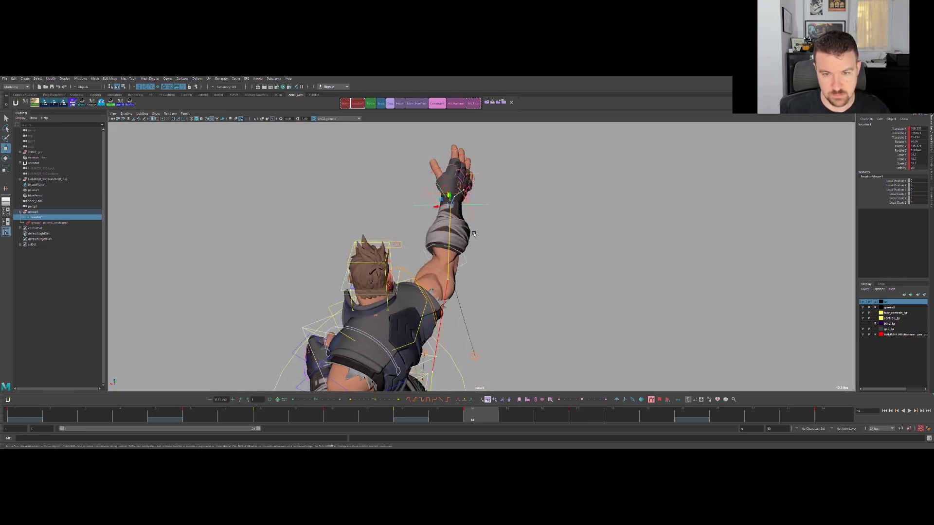
left_click_drag(434, 283, 432, 281)
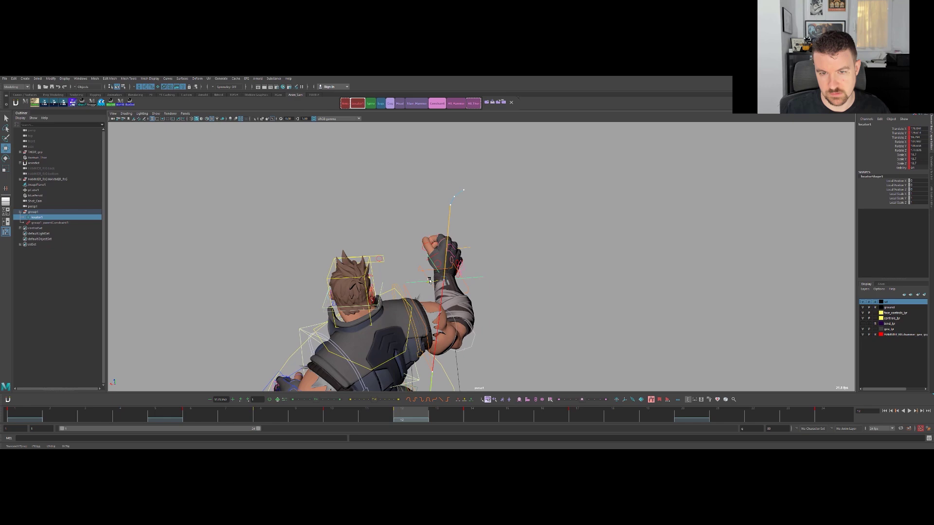
key("comma")
key("period")
key("period")
key("period")
key("comma")
key("comma")
key("comma")
key("period")
key("period")
key("period")
left_click_drag(448, 268, 331, 209, "alt")
key("comma")
key("comma")
key("comma")
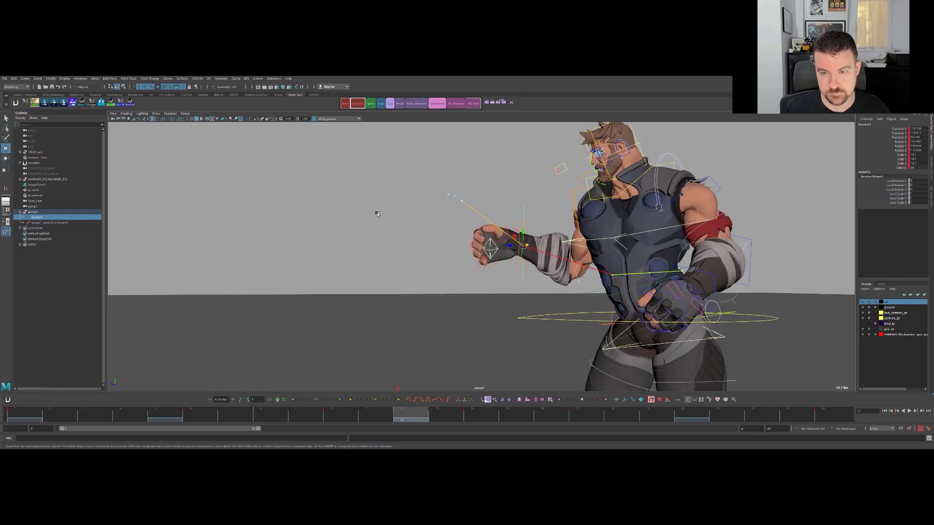
Raise the right hand locator slightly at frame 14 and nudge it sideways to smooth the arc.
key("period")
left_click_drag(453, 190, 462, 185)
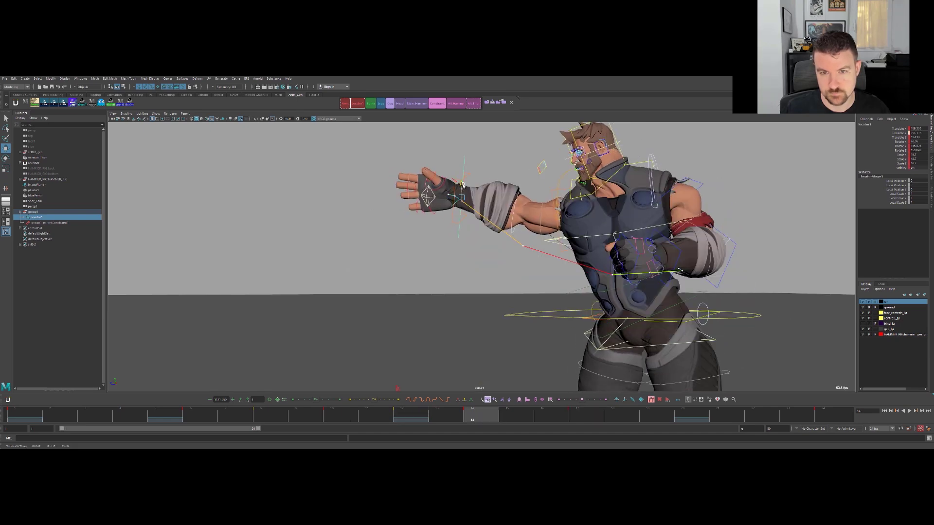
key("comma")
key("period")
key("period")
left_click_drag(462, 186, 421, 232, "alt")
key("comma")
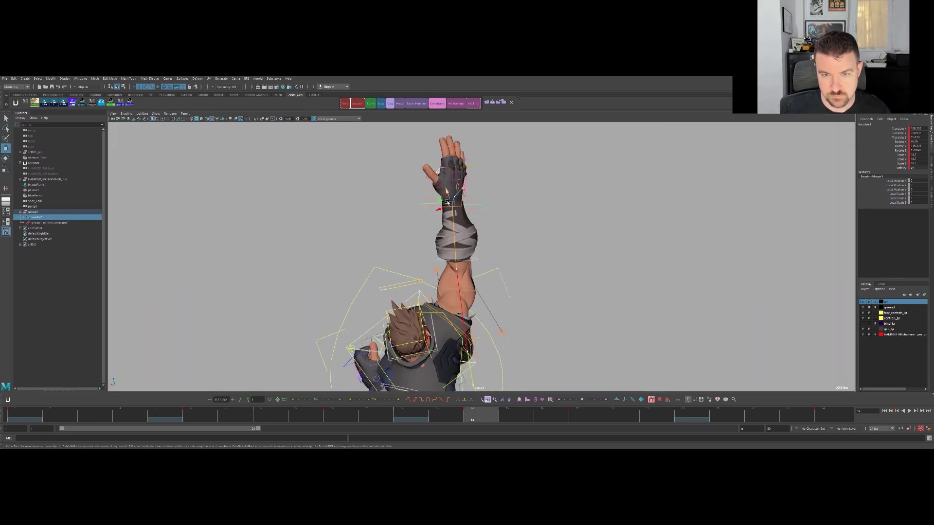
left_click_drag(441, 208, 444, 208)
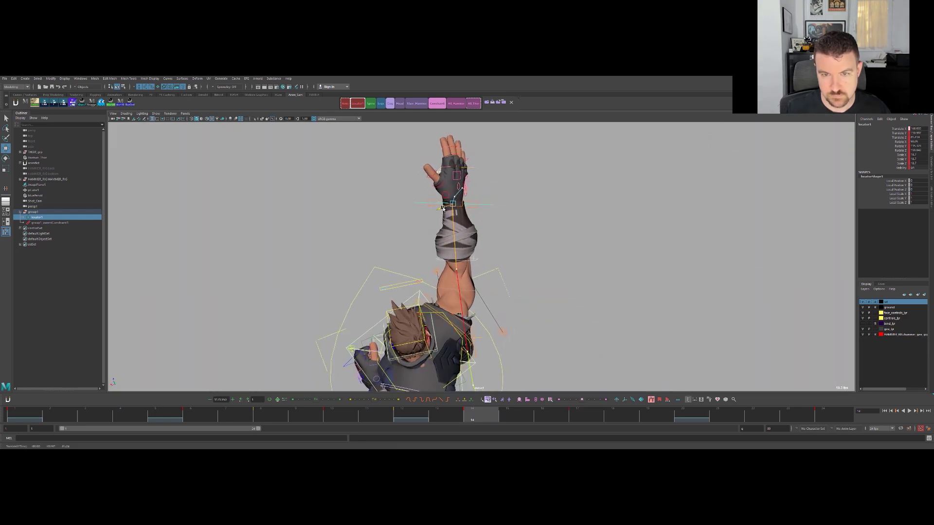
Nudge the right hand locator sideways at frame 17 from above, comparing it with the adjacent keys.
key("period")
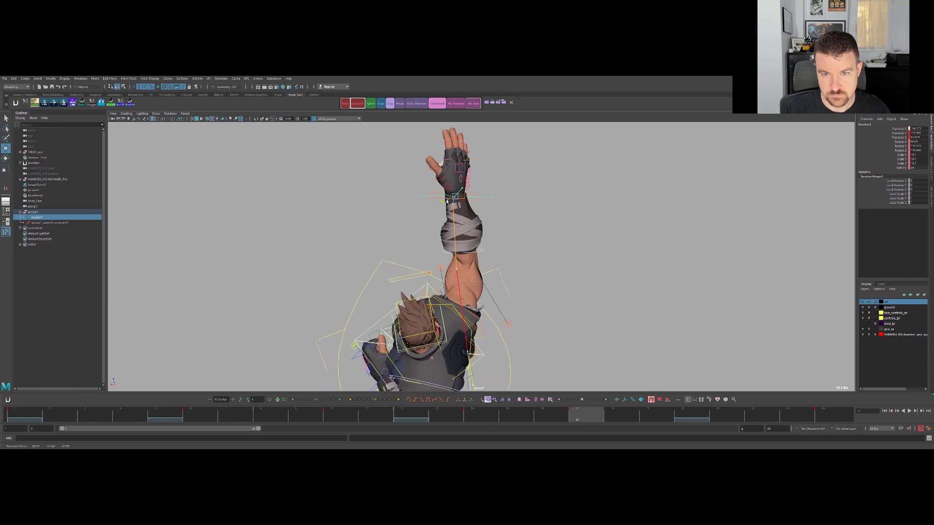
left_click_drag(459, 189, 452, 183)
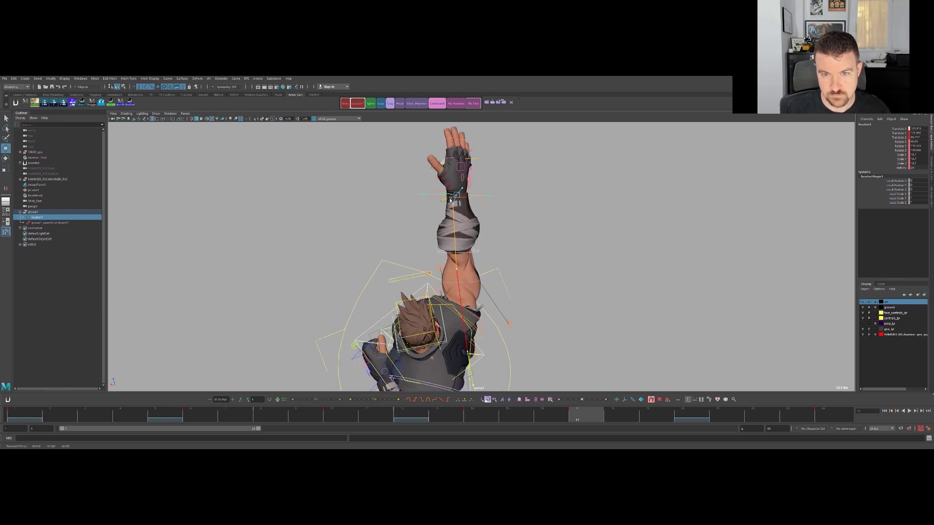
key("comma")
key("period")
key("period")
key("period")
left_click_drag(449, 201, 518, 151, "alt")
Fine-tune the right hand locator's height at frame 17 from the front, comparing it with frame 14.
key("comma")
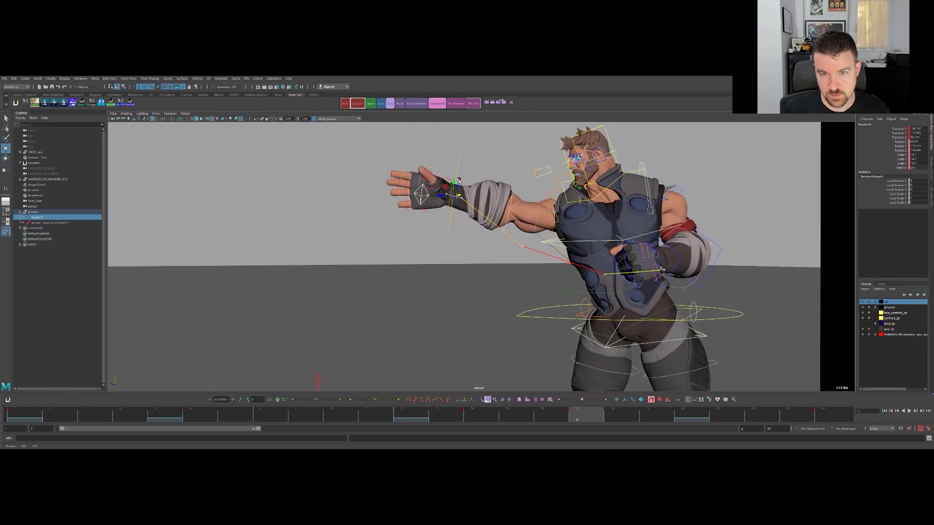
left_click_drag(455, 183, 454, 182)
key("comma")
key("period")
key("comma")
key("period")
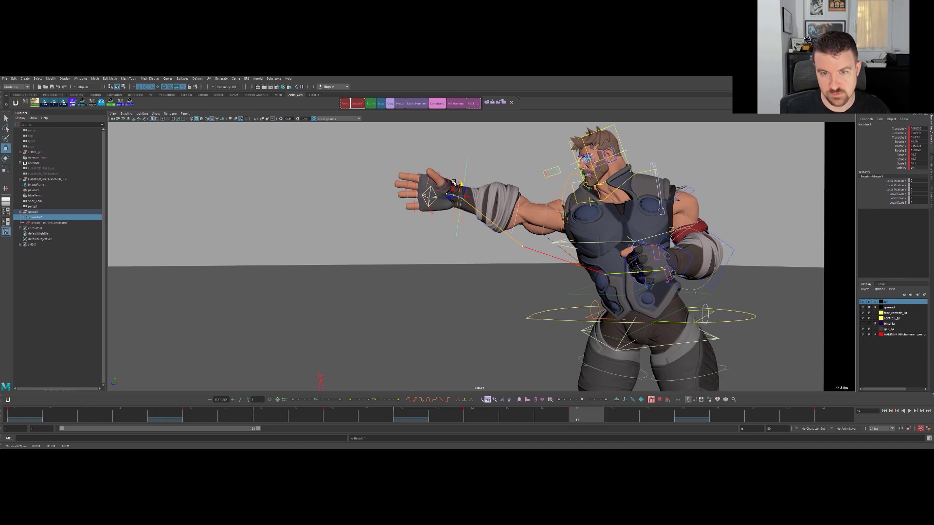
Rotate the right wrist slightly at frame 24 and play back the arm reach.
key("period")
key("e")
left_click_drag(458, 190, 457, 192)
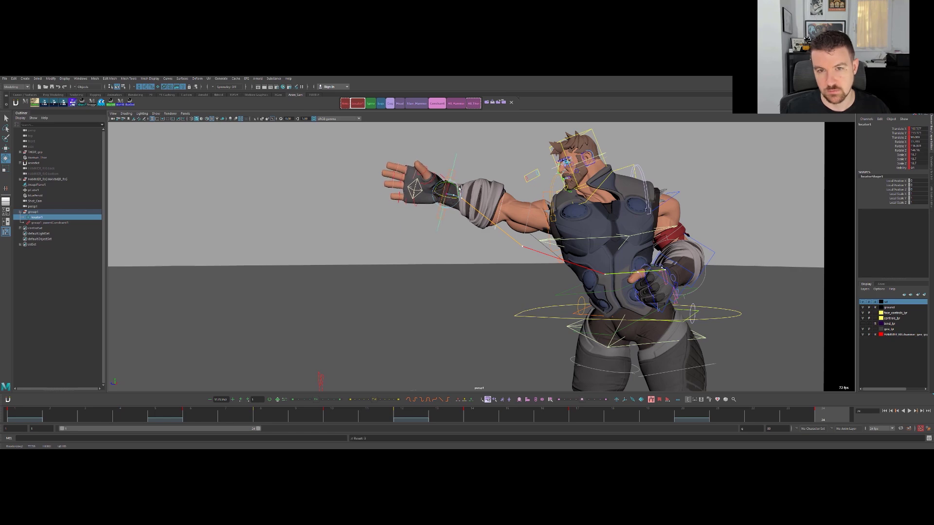
key("alt+v")
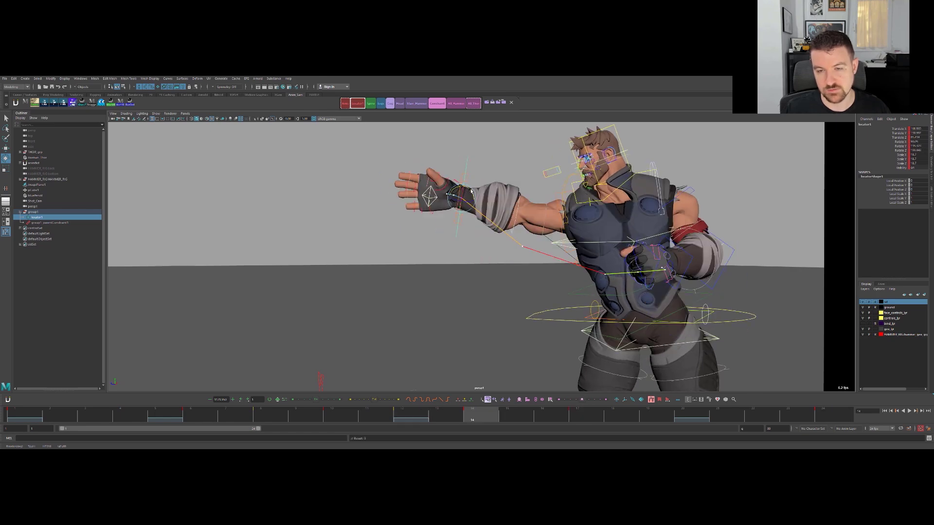
Raise the right hand locator at frame 12 to lift the hand's path between the neighbouring keys.
key("w")
left_click_drag(520, 235, 524, 224)
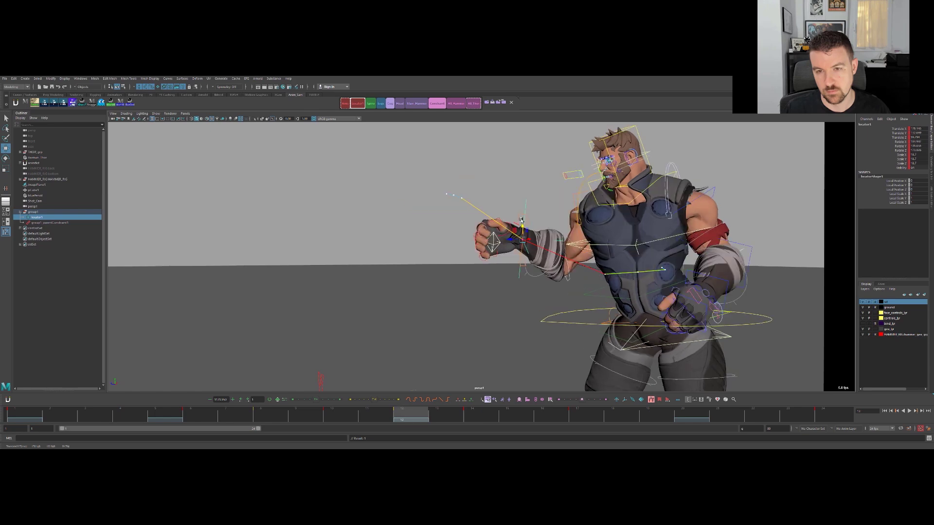
left_click_drag(522, 227, 523, 216)
Lower the right hand locator slightly at frame 8, checking the path against the adjacent keys.
key("comma")
key("comma")
key("comma")
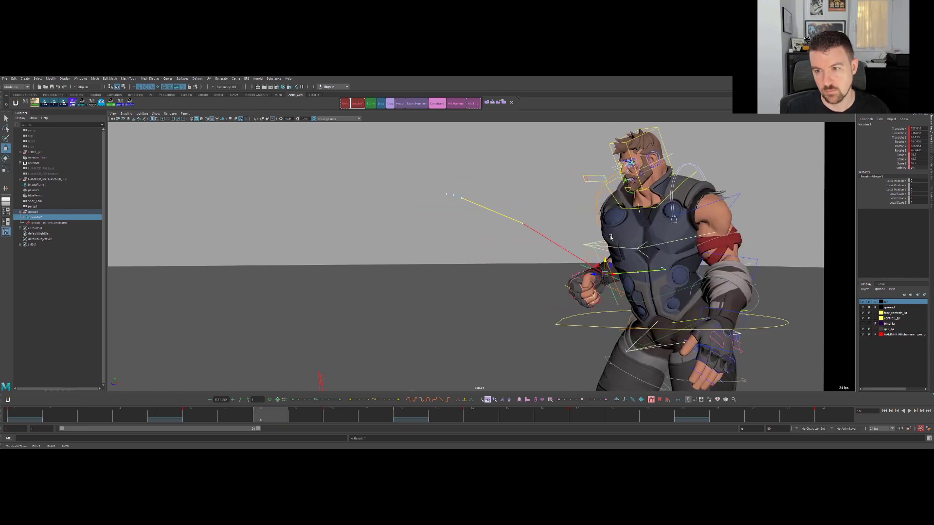
key("period")
left_click_drag(637, 259, 637, 262)
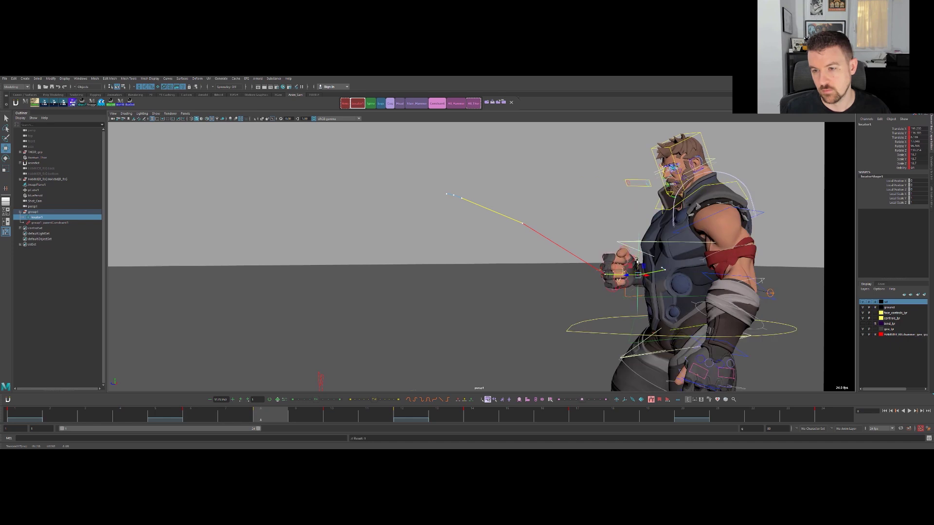
key("comma")
key("comma")
key("period")
key("period")
left_click_drag(633, 266, 639, 264)
Rotate the right wrist at frame 12 to suit the revised path and compare the surrounding poses.
key("period")
key("period")
key("period")
key("period")
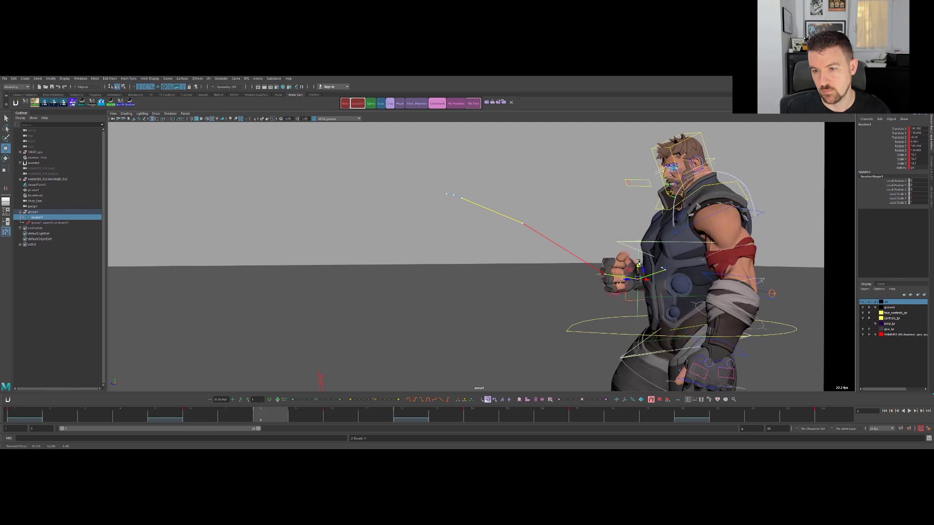
key("e")
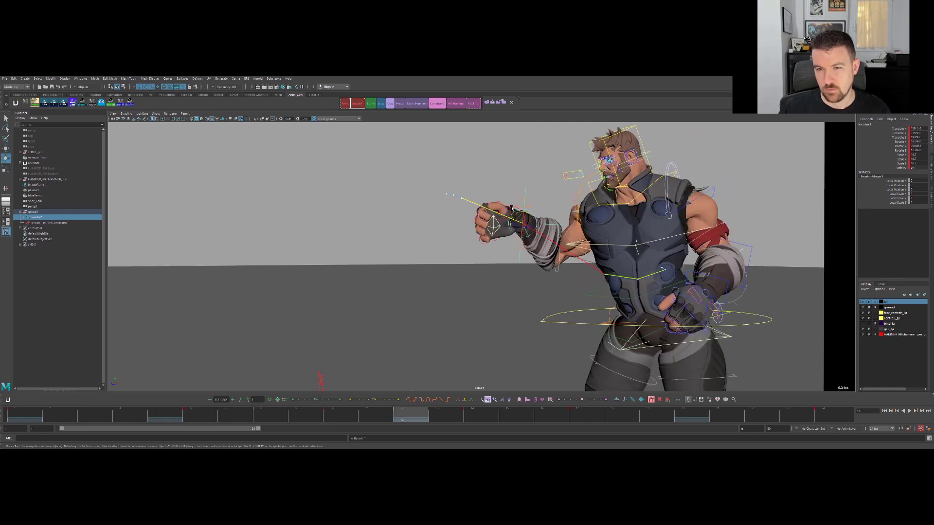
left_click_drag(626, 244, 615, 237, "alt")
left_click_drag(528, 210, 533, 214)
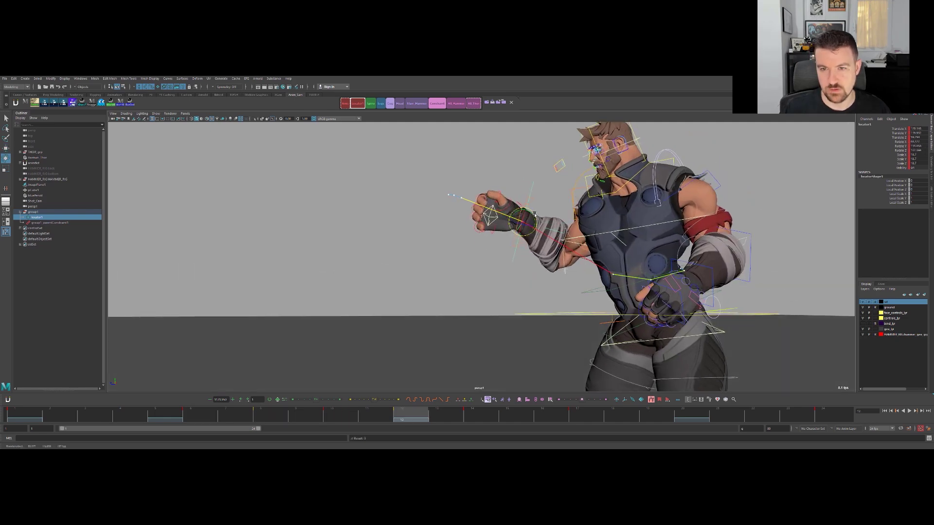
key("period")
key("period")
key("comma")
key("comma")
key("comma")
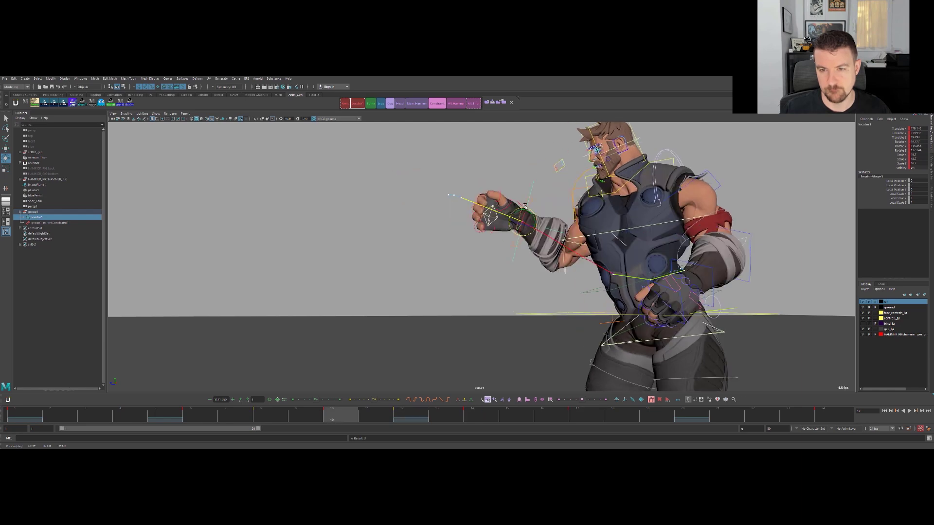
Lower the right hand locator at frame 12 and compare the arm pose with the adjacent keys.
key("period")
key("w")
left_click_drag(525, 208, 522, 222)
key("comma")
key("comma")
key("period")
key("period")
key("period")
key("comma")
key("e")
key("comma")
key("period")
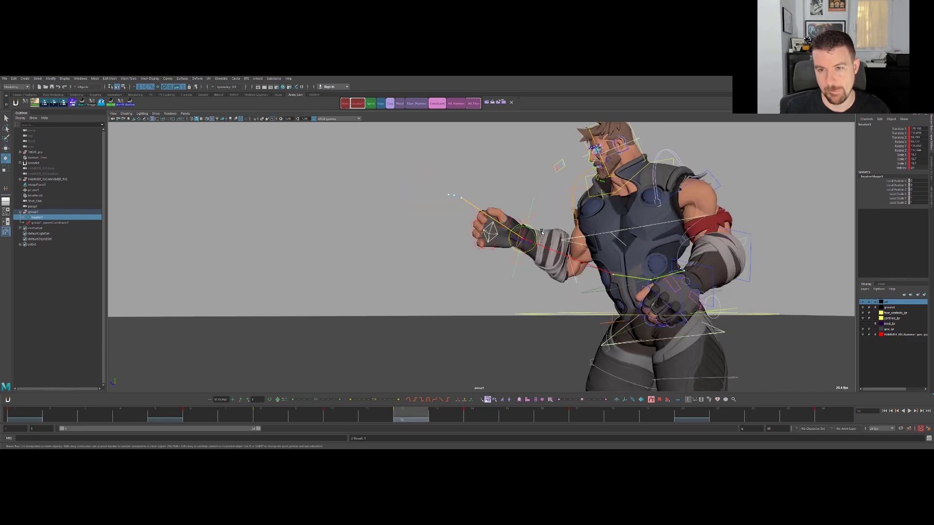
Rotate the right wrist slightly at frame 12 and compare the arm pose with the earlier and following keys.
mouse_move(532, 232)
left_mouse_down()
mouse_move(524, 238)
mouse_move(554, 249)
mouse_move(520, 243)
left_mouse_up()
mouse_move(520, 204)
left_mouse_down("alt")
mouse_move(517, 244)
mouse_move(554, 219)
mouse_move(496, 202)
mouse_move(504, 196)
left_mouse_up("alt")
key("period")
key("period")
key("comma")
key("comma")
key("comma")
key("comma")
key("comma")
key("period")
key("period")
key("period")
key("period")
key("period")
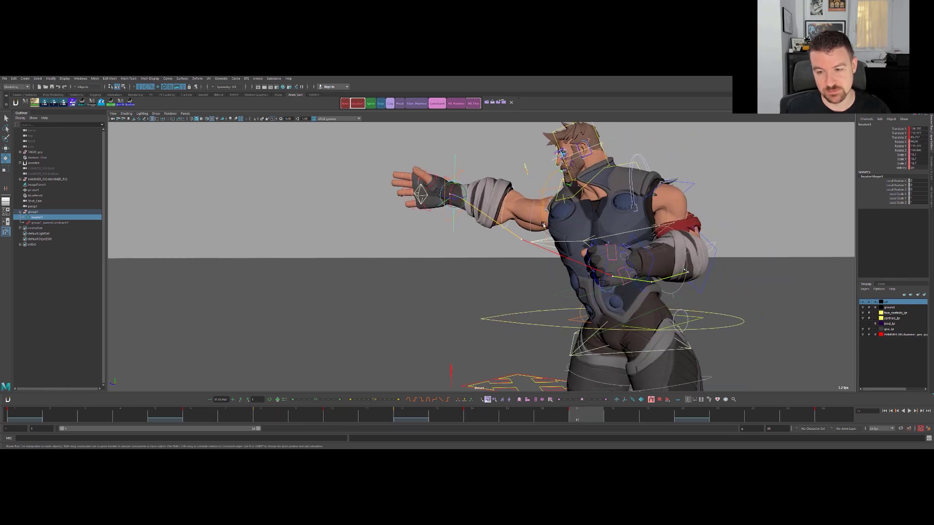
Play back the animation and examine the right arm's motion and path from several angles.
scroll(554, 217, "down", 2)
key("q")
key("alt+v")
left_click_drag(384, 238, 584, 252, "alt")
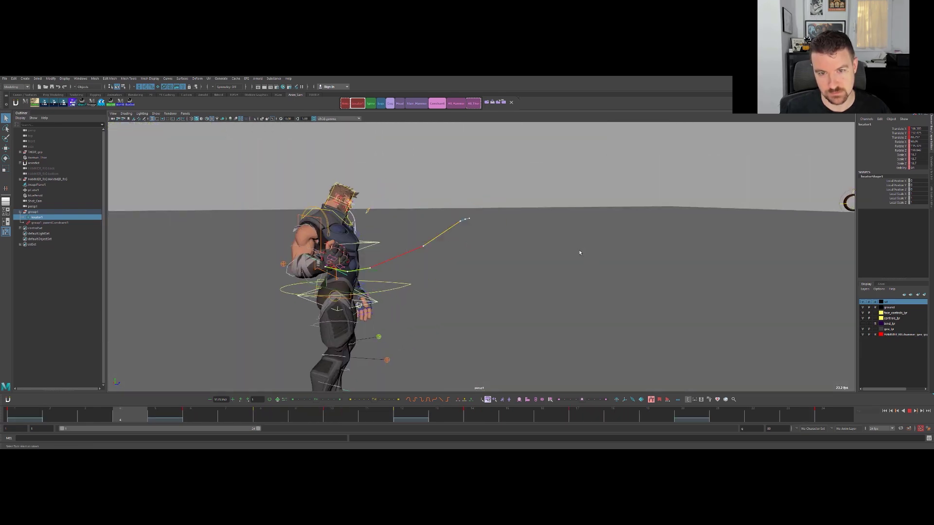
left_click_drag(581, 253, 396, 269, "alt")
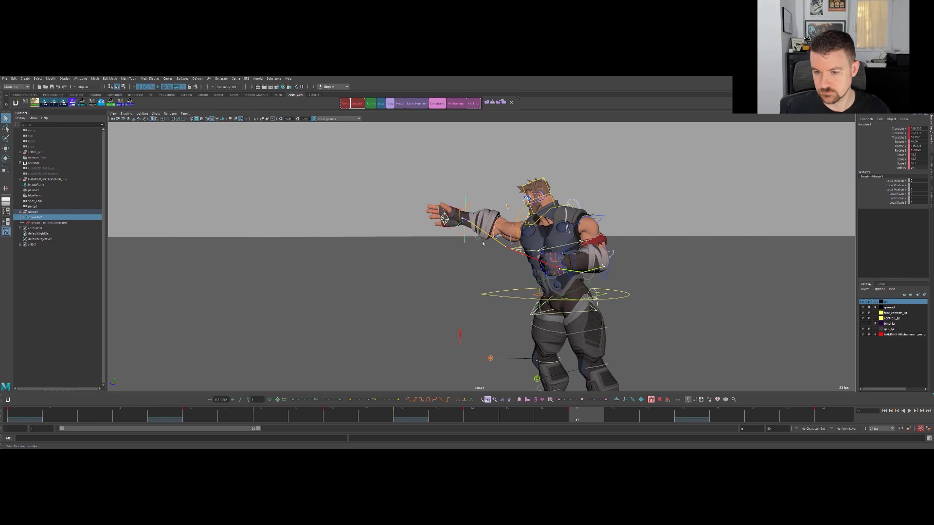
Refine the right wrist's rotation in the outstretched-arm poses from frame 17 on, comparing them with the adjacent keys.
key("e")
scroll(483, 243, "up", 3)
left_click_drag(483, 244, 483, 249, "alt")
middle_click_drag(483, 249, 486, 284, "alt")
scroll(487, 244, "up", 3)
left_click_drag(486, 239, 532, 247, "alt")
left_click_drag(458, 240, 475, 255)
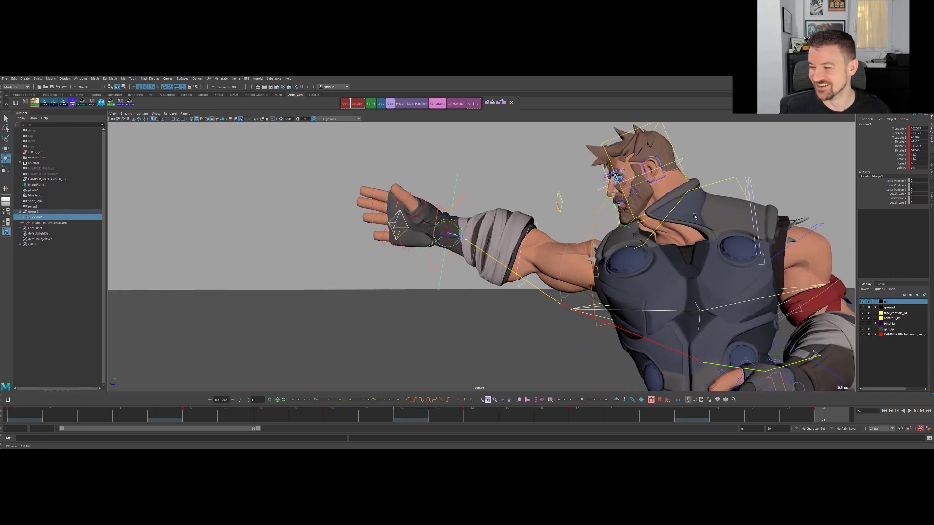
left_click_drag(457, 226, 513, 194)
key("comma")
key("comma")
key("comma")
key("period")
key("period")
key("period")
Nudge the right hand locator slightly sideways at frame 14 and check the arm path against frame 17.
key("w")
key("comma")
key("comma")
key("comma")
key("period")
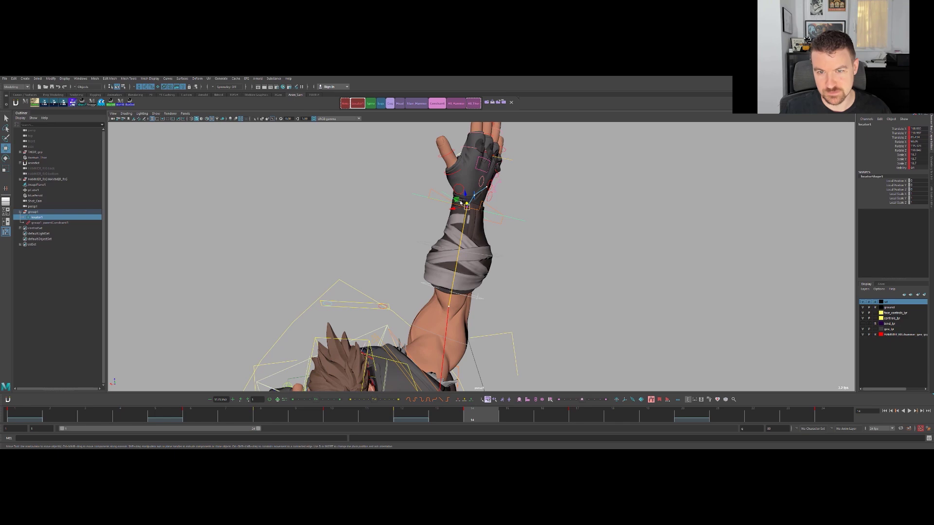
left_click_drag(457, 209, 457, 210)
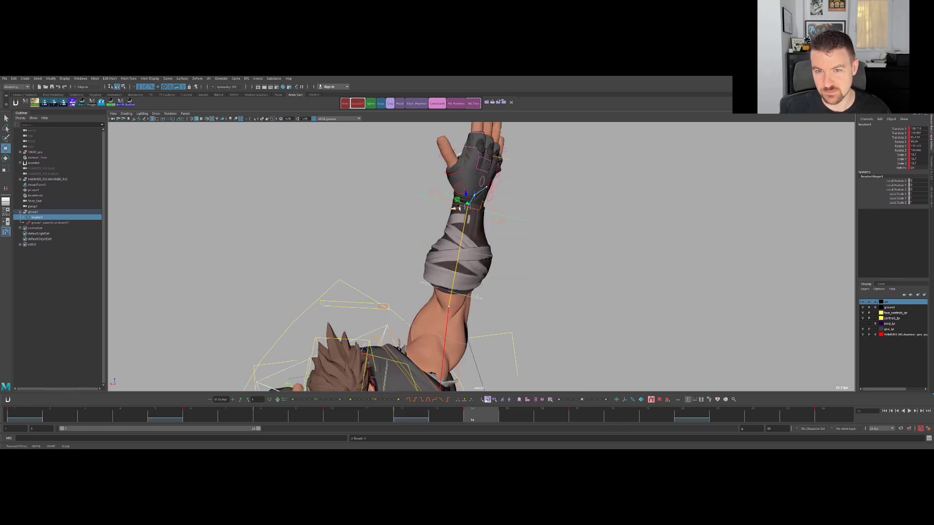
key("period")
left_click_drag(431, 265, 539, 188, "alt")
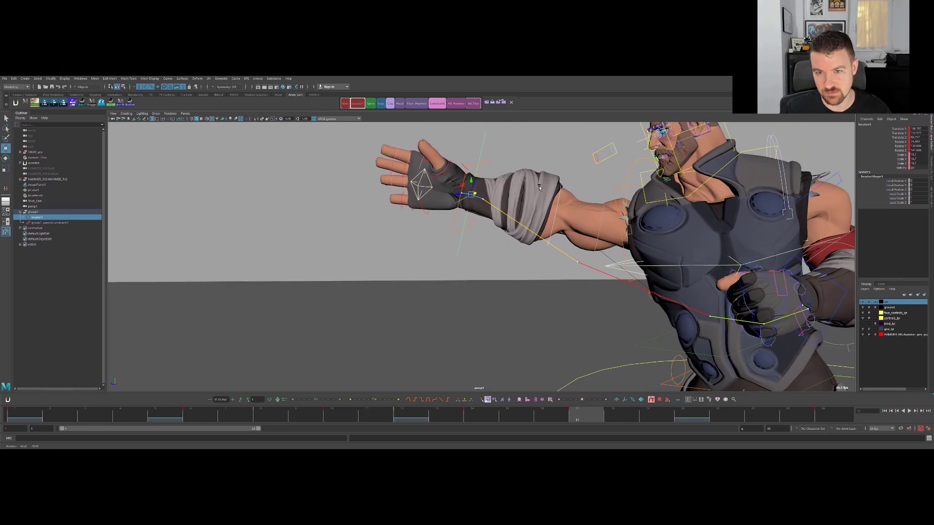
Refine the right hand locator's rotation at frame 14 and compare the pose with its neighbouring keys.
key("alt+v")
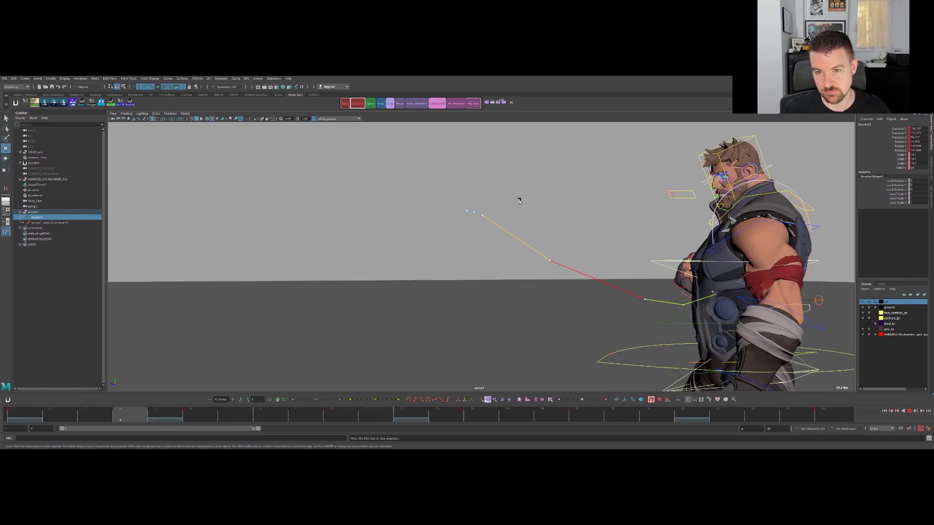
key("Escape")
key("comma")
key("period")
key("comma")
key("period")
key("e")
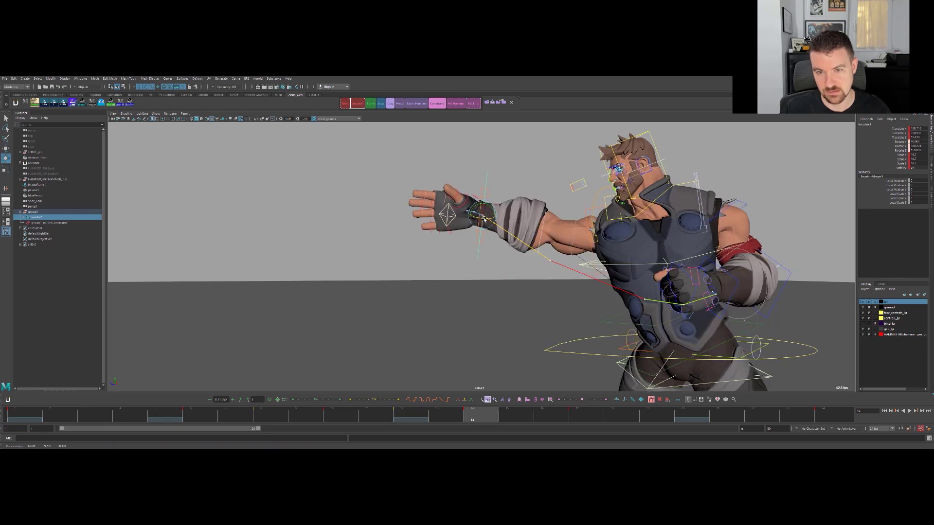
key("comma")
key("period")
key("period")
key("comma")
key("comma")
key("period")
key("comma")
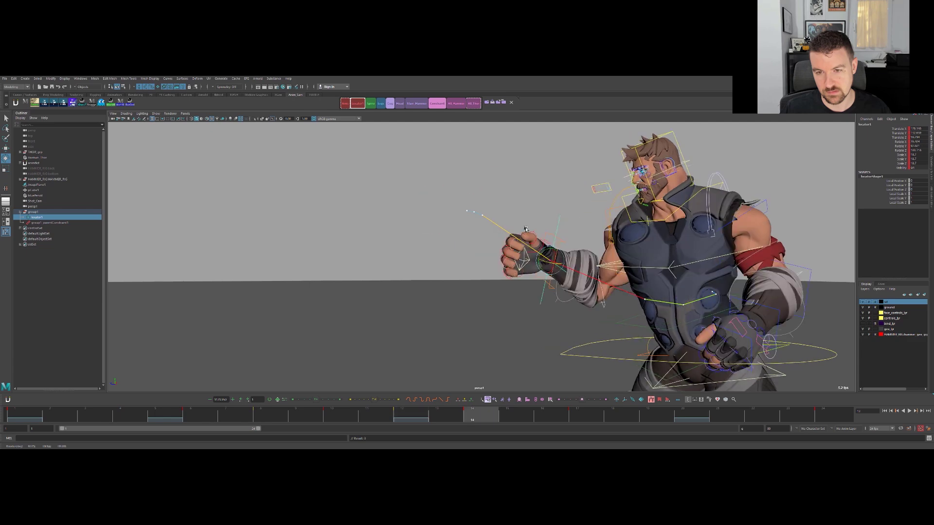
key("period")
At frame 24, rotate the right hand's index and middle carpal controls to spread the fingers.
left_click_drag(436, 245, 538, 275, "alt")
key("period")
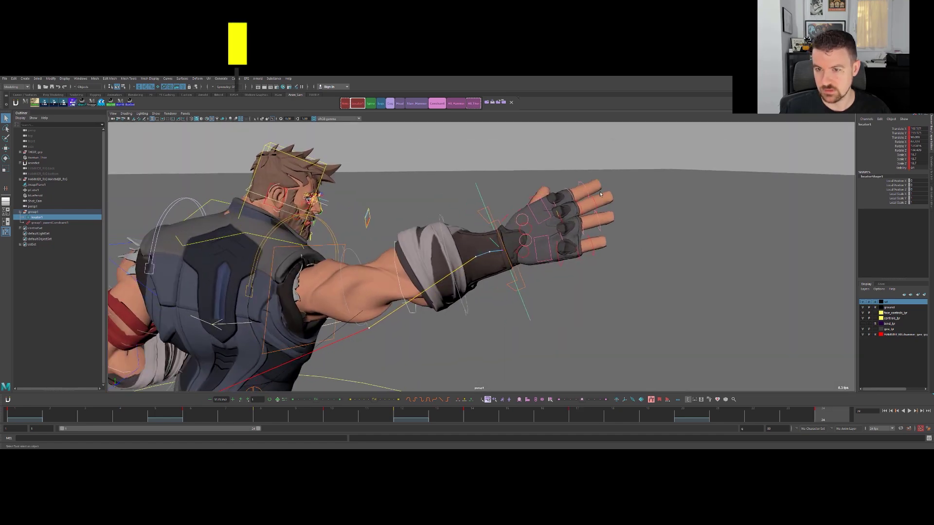
left_click(551, 200)
left_click(570, 195)
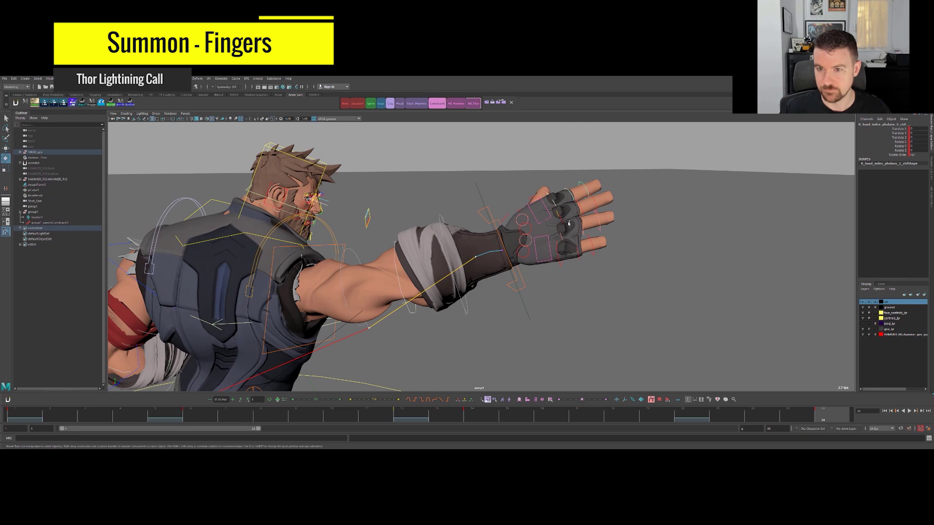
left_click_drag(588, 207, 587, 209, "alt")
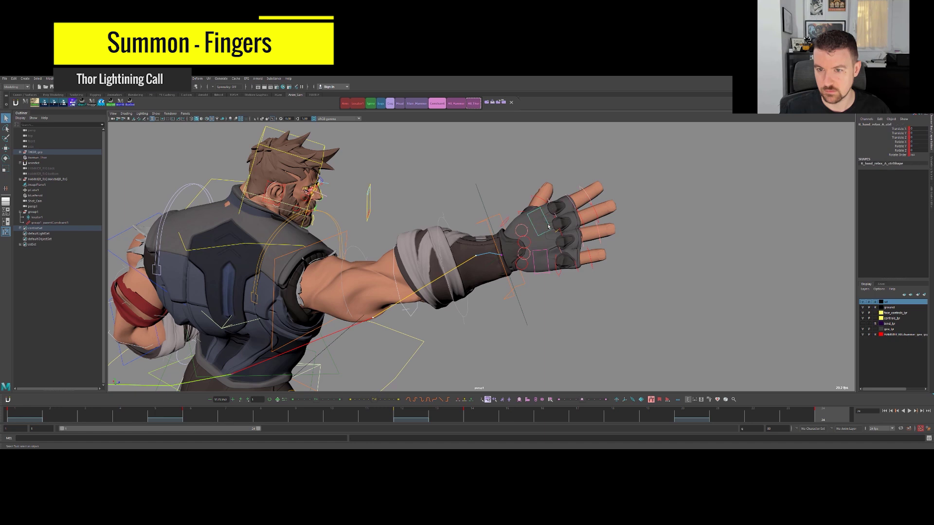
left_click_drag(535, 239, 537, 254)
key("ctrl+z")
key("q")
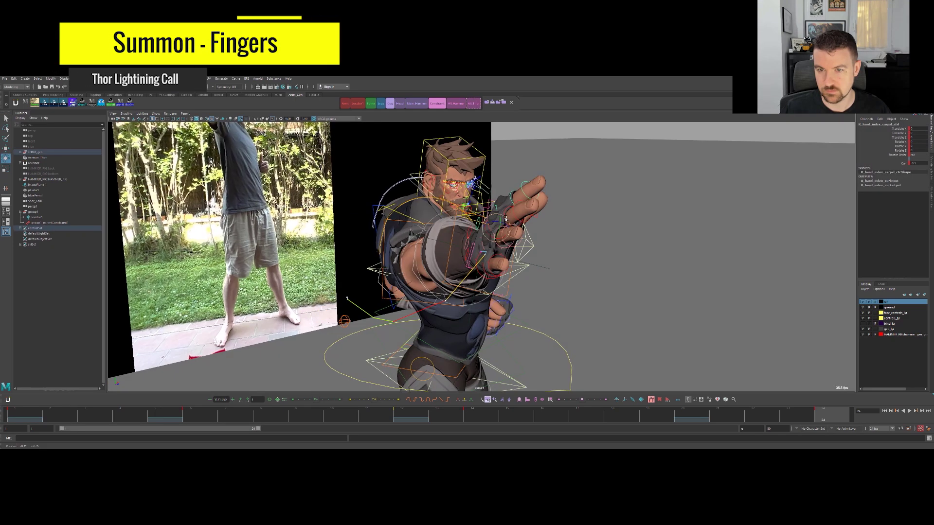
left_click_drag(506, 219, 389, 224, "alt")
left_click_drag(452, 217, 453, 223)
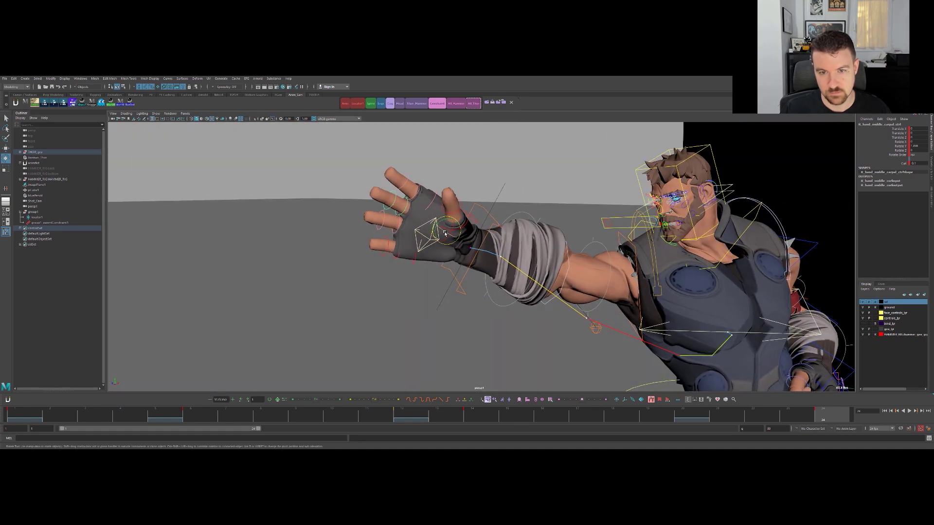
left_click_drag(449, 225, 447, 227)
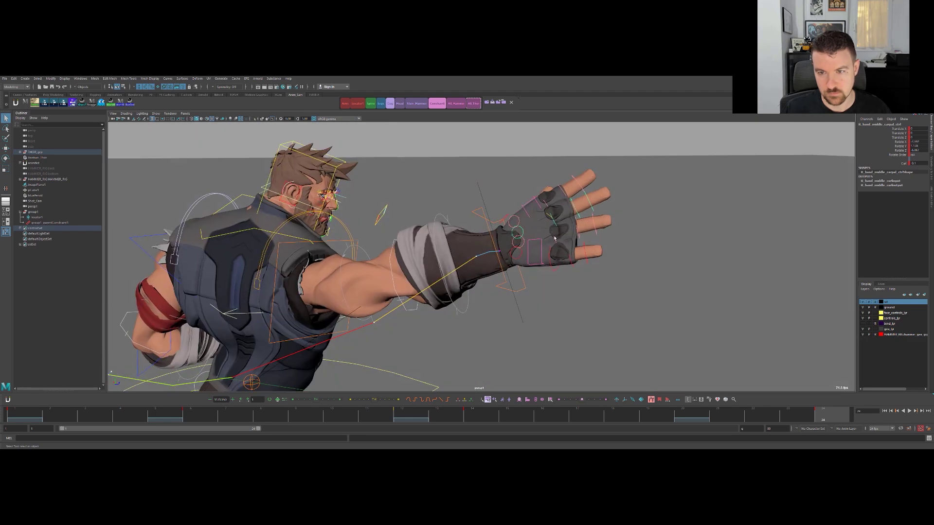
Rotate the right hand's pinky carpal control at frame 24 to widen the open-hand pose.
left_click(554, 239)
mouse_move(539, 244)
left_mouse_down("alt")
mouse_move(556, 249)
mouse_move(541, 249)
left_mouse_up("alt")
left_click(537, 245)
key("e")
left_click(533, 257)
key("e")
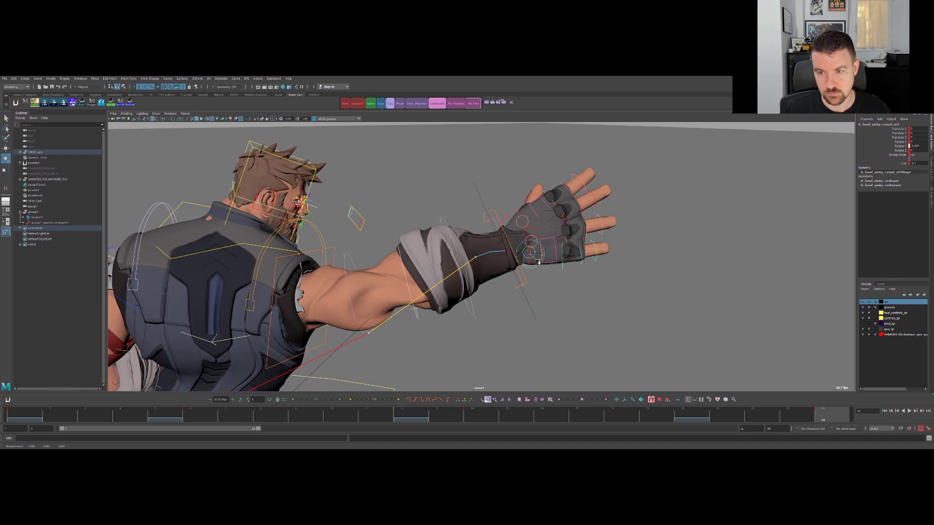
Rotate the right pinky's phalanx controls at frame 24 and compare the pose with the previous key.
left_click(582, 264)
key("e")
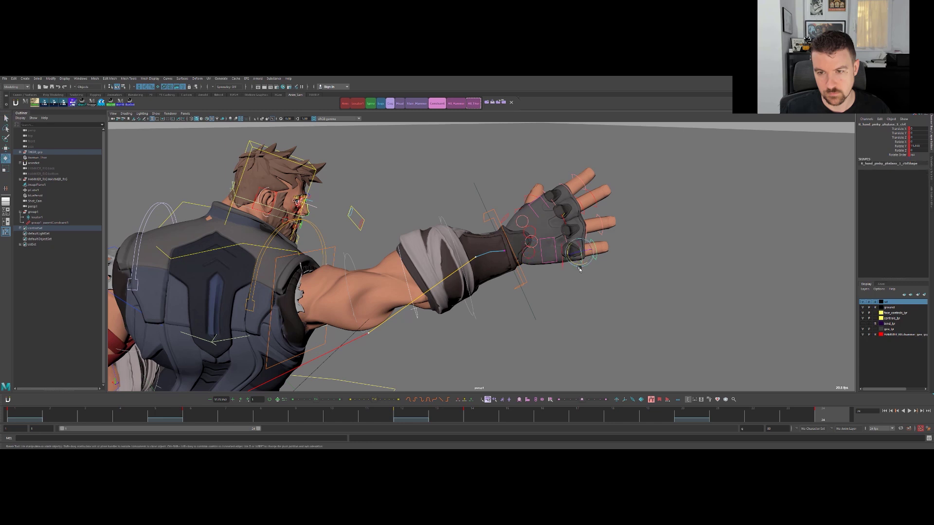
left_click(563, 268)
key("e")
left_click_drag(567, 266, 570, 265)
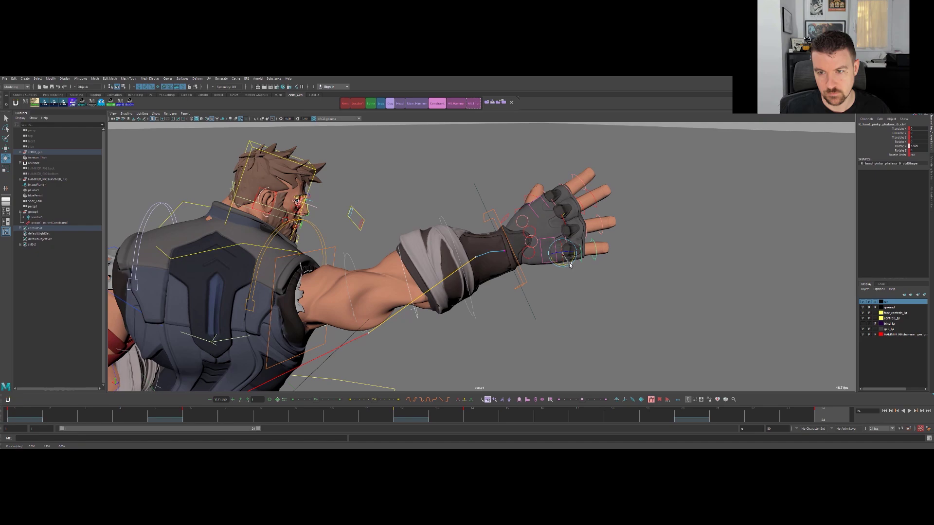
key("q")
key("comma")
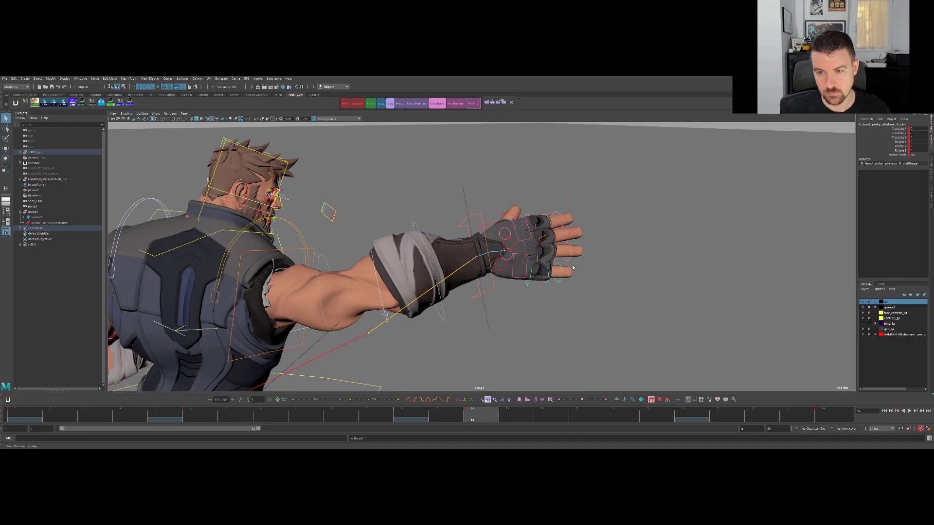
key("period")
Rotate the right thumb's base phalanx control at frame 24, comparing the hand with the reference footage.
left_click_drag(581, 264, 617, 228, "alt")
key("e")
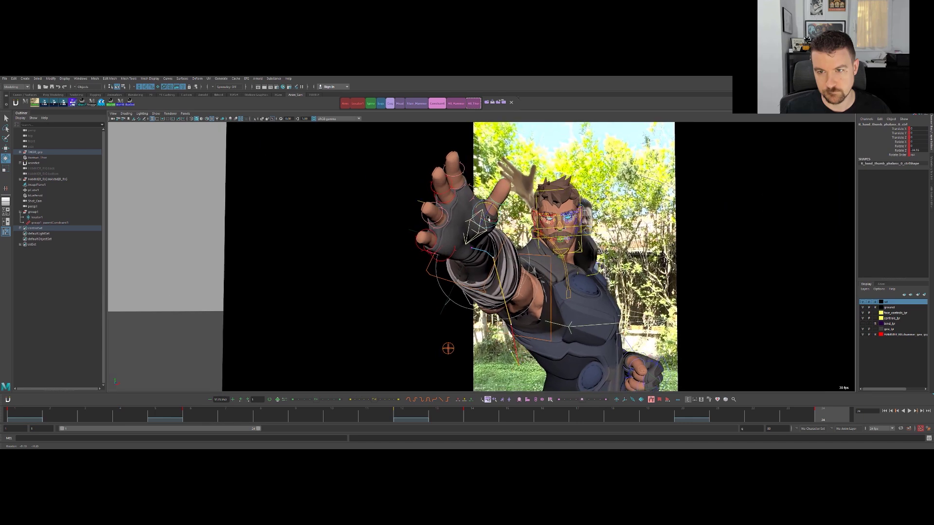
key("comma")
key("period")
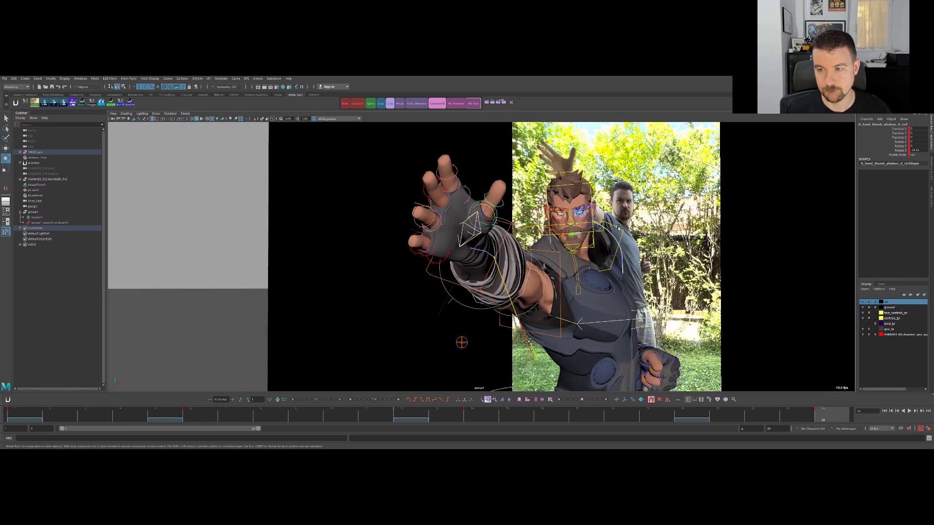
right_click_drag(779, 318, 745, 364, "alt")
left_click_drag(788, 415, 831, 375)
right_click_drag(649, 265, 745, 192, "alt")
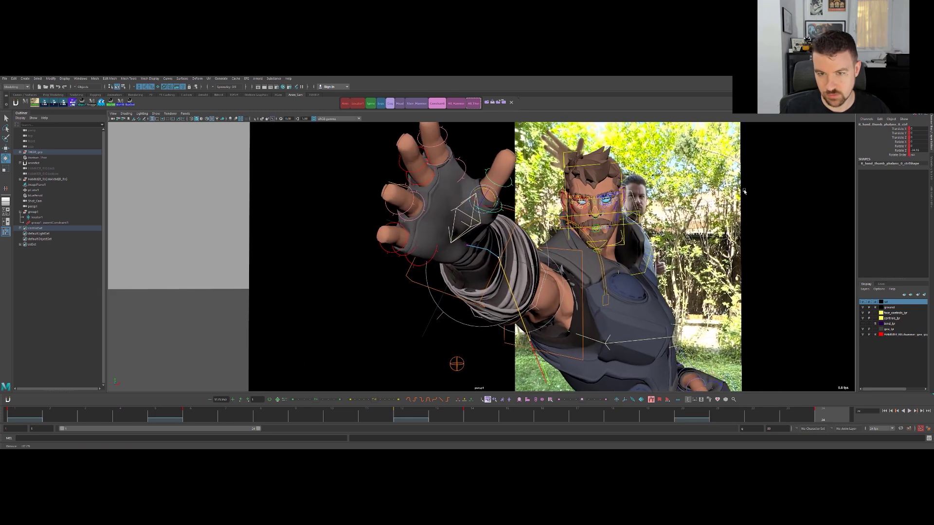
left_click_drag(744, 191, 533, 209, "alt")
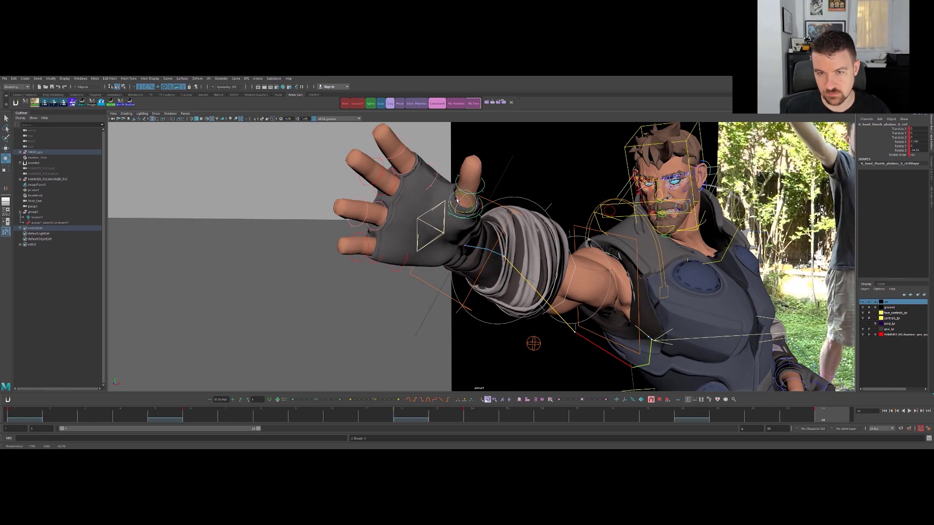
right_click_drag(501, 179, 446, 222, "alt")
left_click_drag(445, 221, 460, 201, "alt")
middle_click_drag(457, 209, 445, 228, "alt")
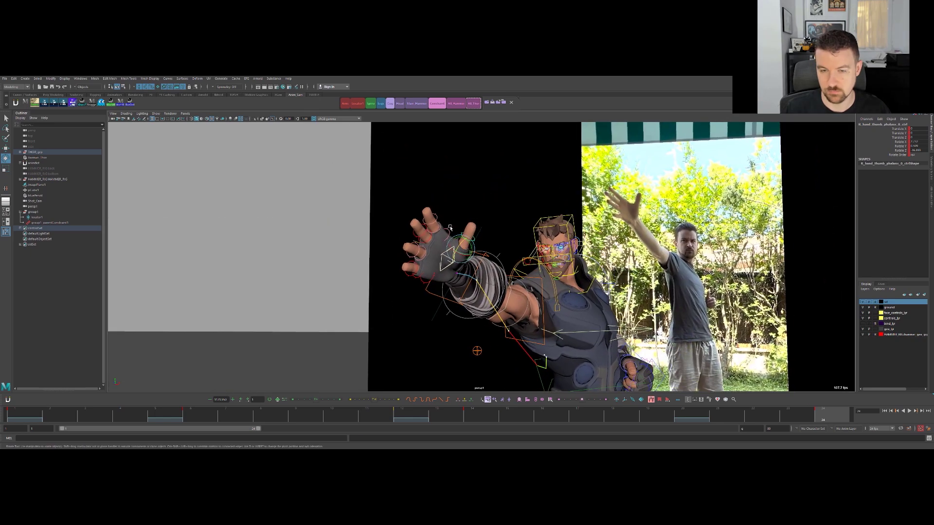
right_click_drag(446, 229, 464, 239, "alt")
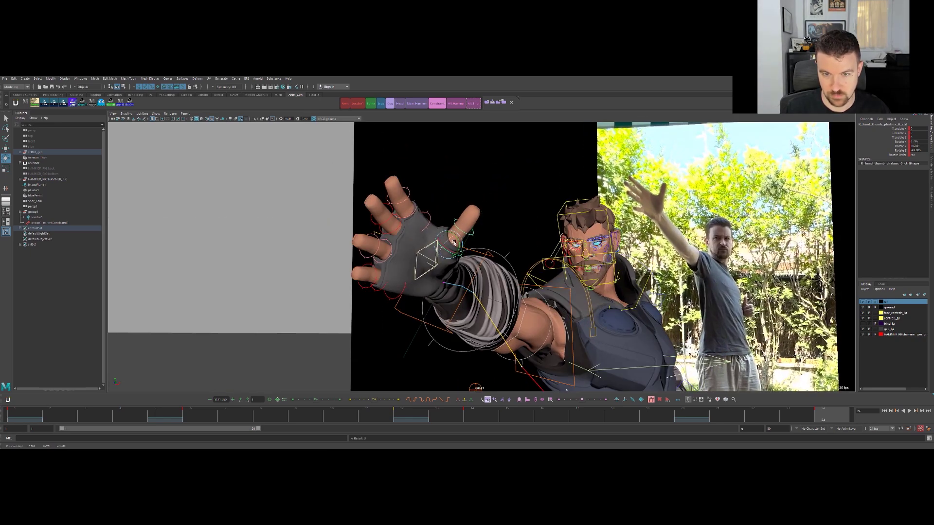
Play and scrub the summon animation from several angles to examine the arm, hand and finger motion.
key("period")
right_click_drag(546, 234, 511, 241, "alt")
left_click_drag(511, 238, 456, 255, "alt")
key("alt+v")
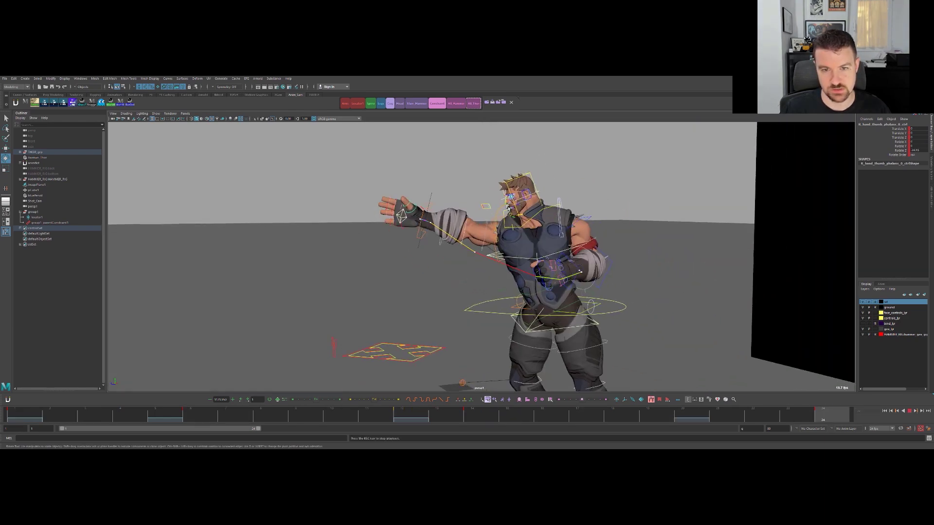
key("alt+v")
left_click_drag(798, 420, 460, 349)
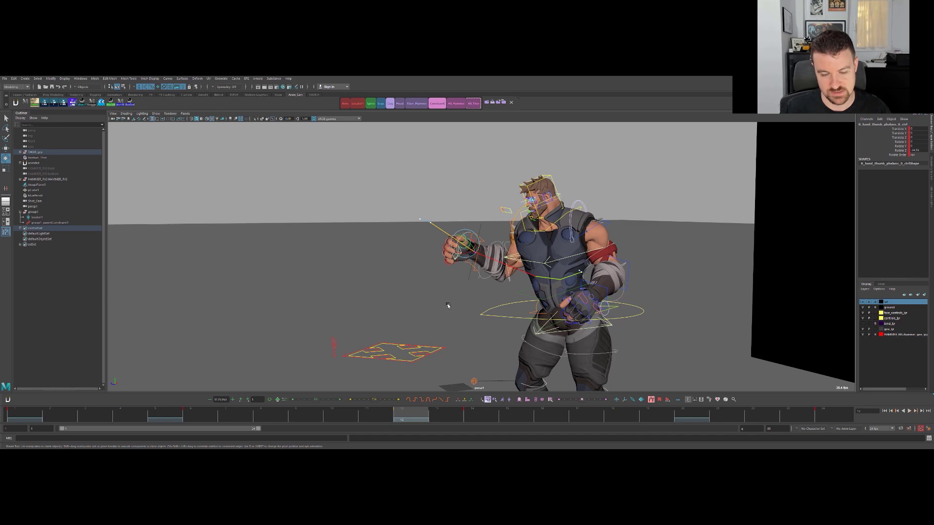
key("comma")
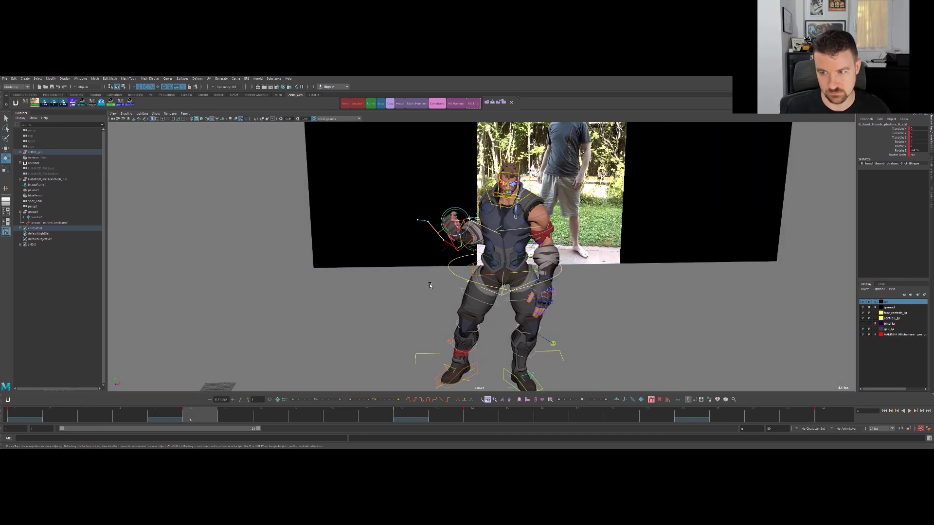
right_click_drag(430, 281, 415, 264, "alt")
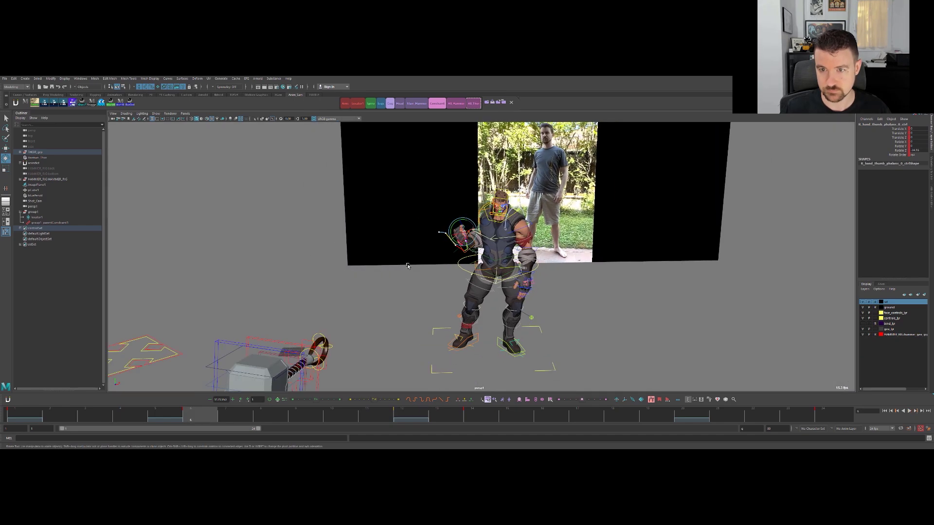
left_click_drag(415, 265, 403, 254, "alt")
key("alt+v")
key("alt+v")
left_click_drag(444, 421, 444, 409)
key("period")
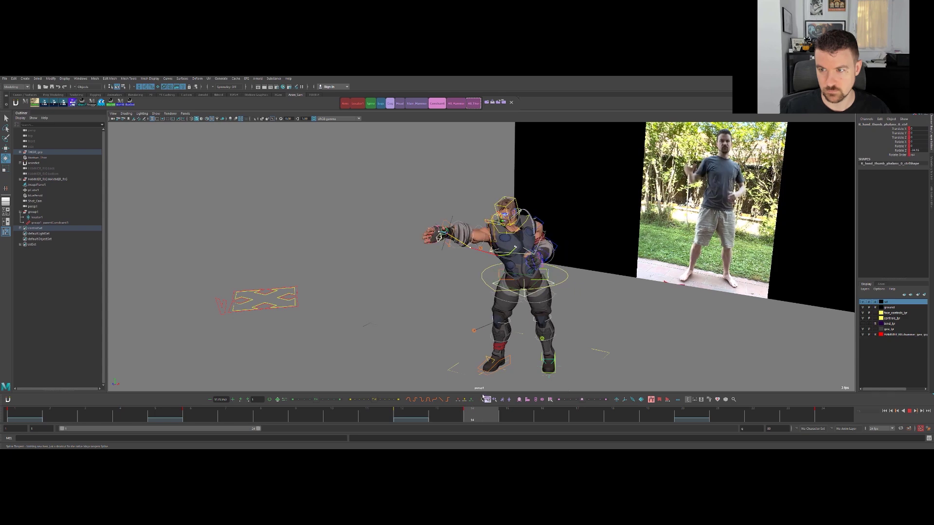
left_click_drag(529, 320, 509, 322, "alt")
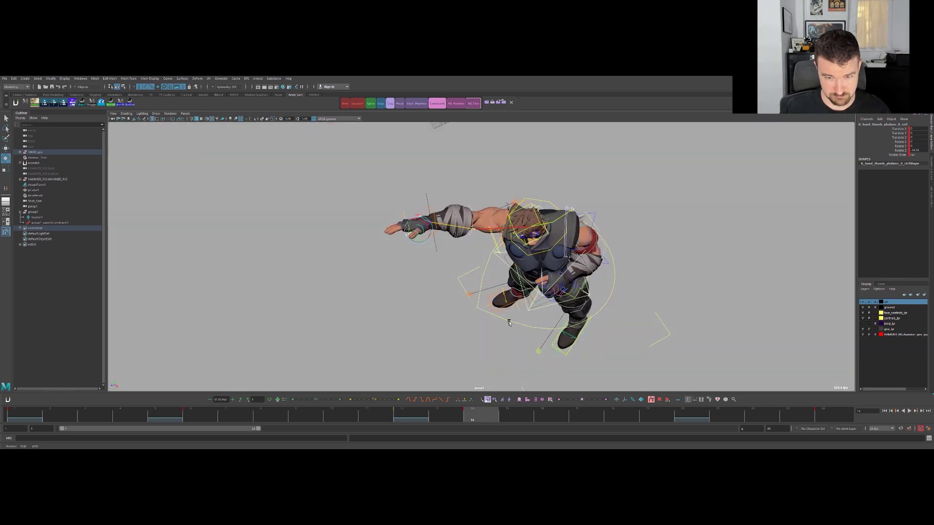
left_click_drag(434, 355, 423, 297, "alt")
right_click_drag(423, 296, 526, 248, "alt")
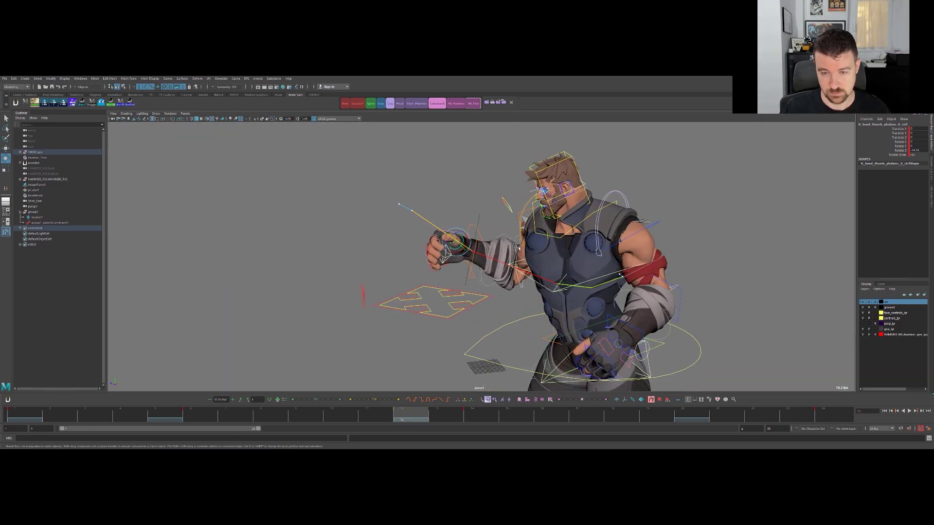
left_click_drag(464, 273, 511, 355, "alt")
left_click_drag(542, 323, 501, 246, "alt")
key("q")
right_click_drag(501, 245, 479, 242, "alt")
key("alt+v")
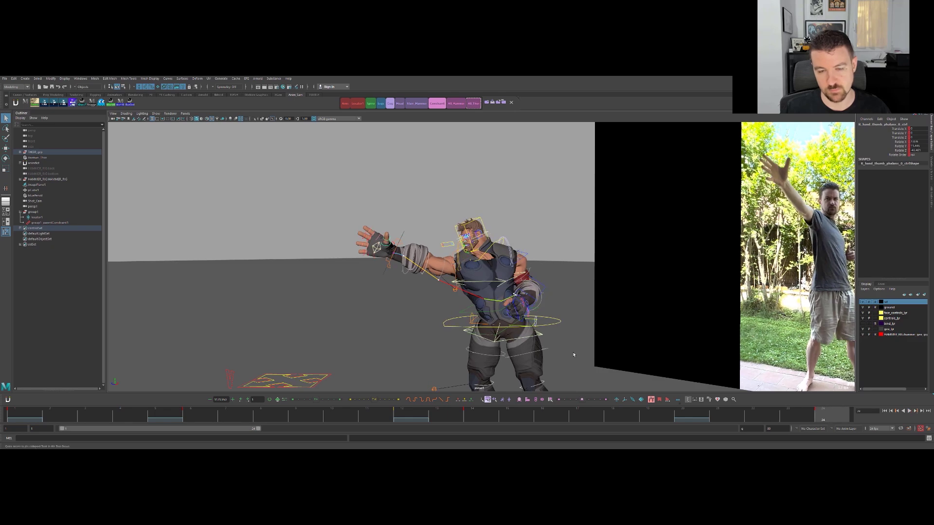
Select the right hand's finger controls together and go to frame 17.
left_click(346, 104)
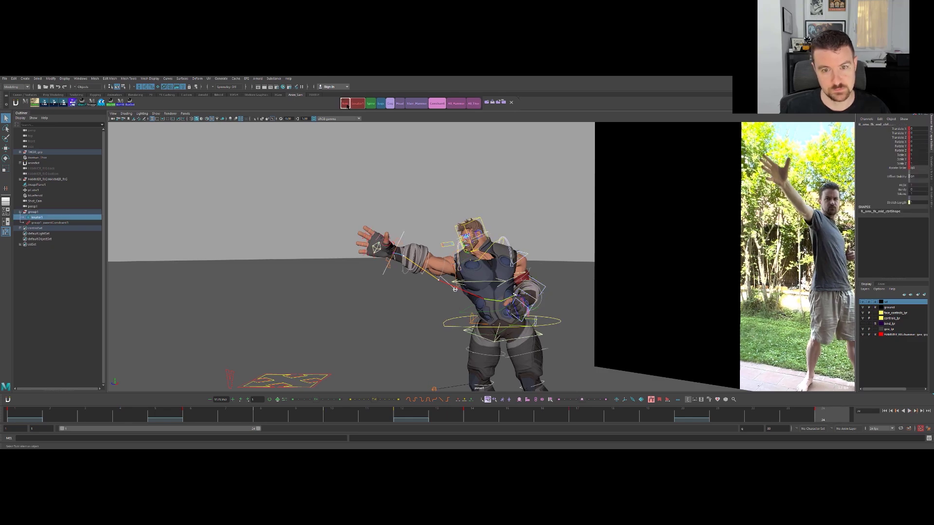
right_click_drag(322, 226, 372, 202, "alt")
middle_click_drag(372, 202, 545, 229, "alt")
left_click_drag(544, 229, 463, 255, "alt")
left_click_drag(438, 207, 506, 295)
left_click_drag(511, 210, 518, 255, "alt")
left_click(529, 245)
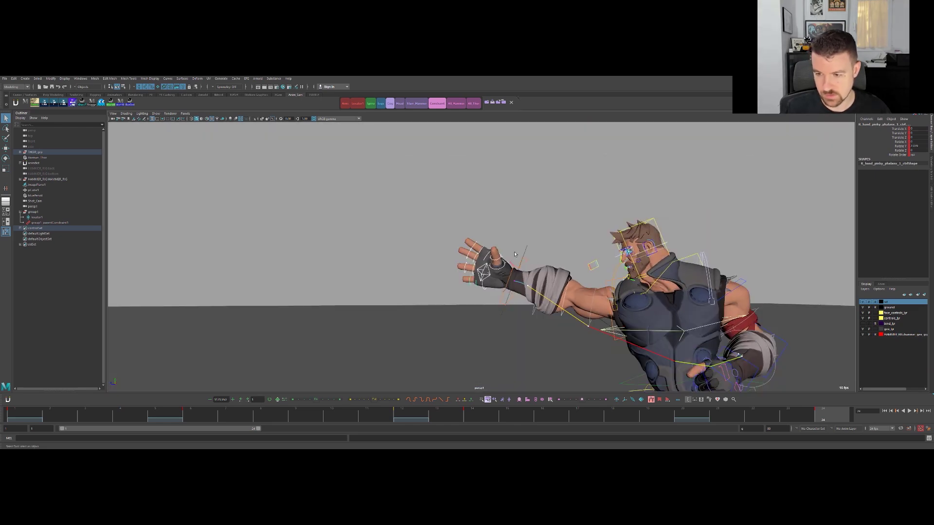
left_click_drag(698, 415, 576, 402)
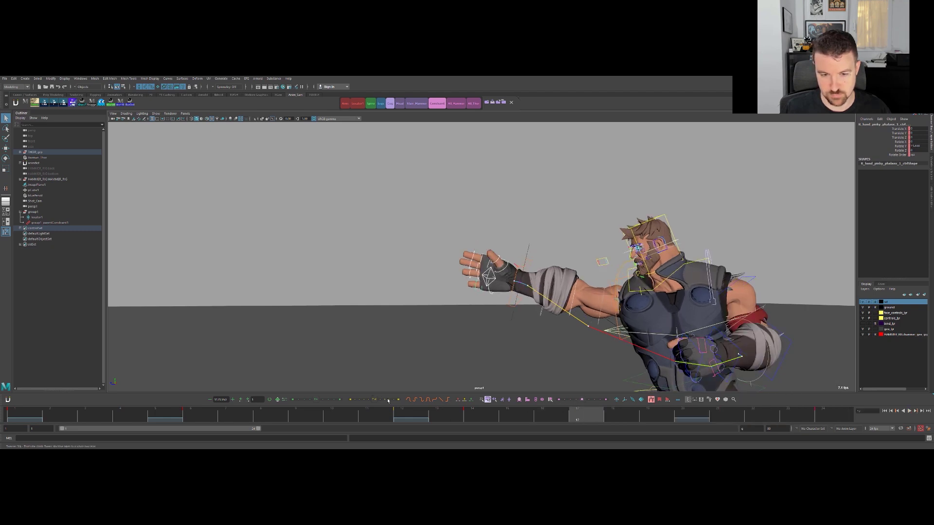
Play the animation beside the reference footage and through Shot_Cam to examine the summoning gesture.
key("alt+v")
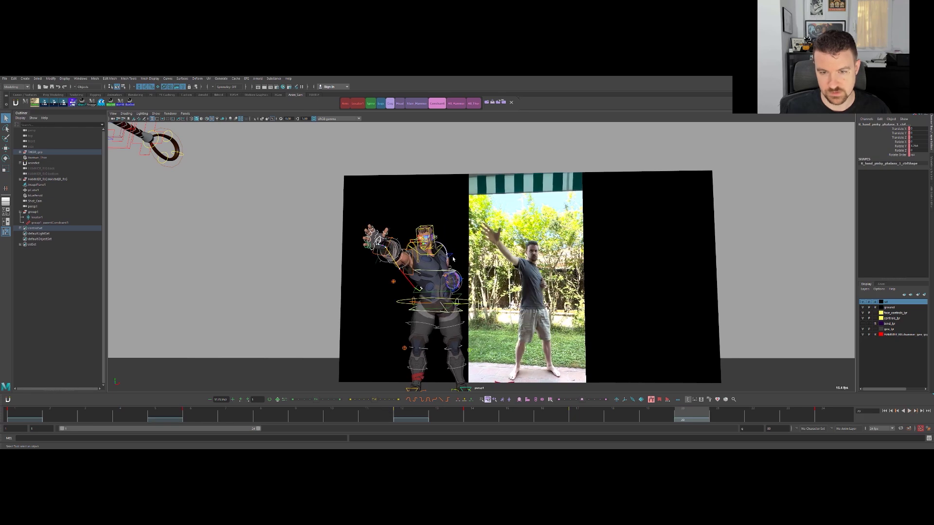
key("alt+v")
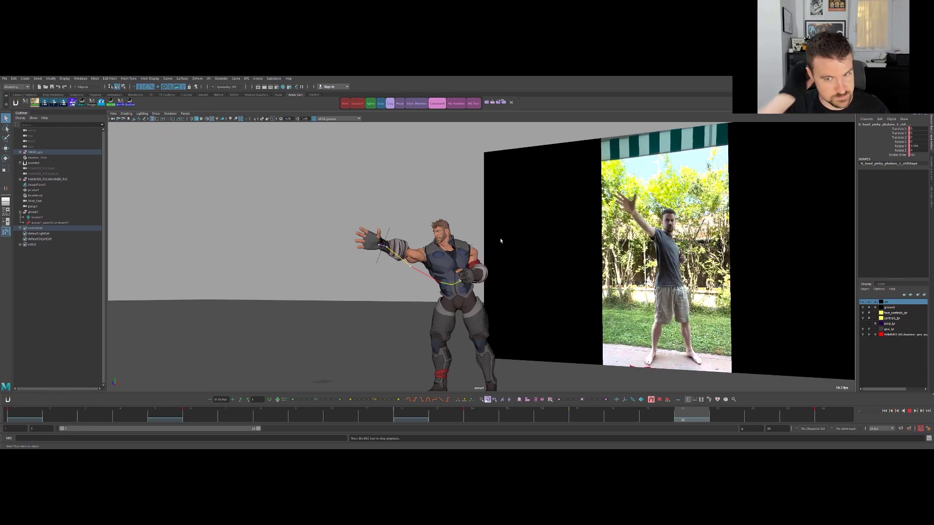
left_click_drag(687, 276, 620, 275, "alt")
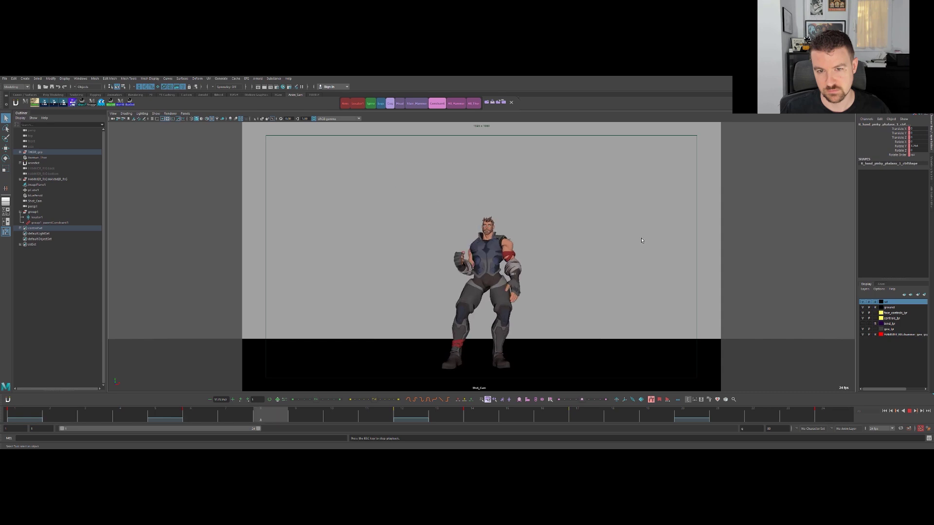
left_click(328, 413)
key("alt+v")
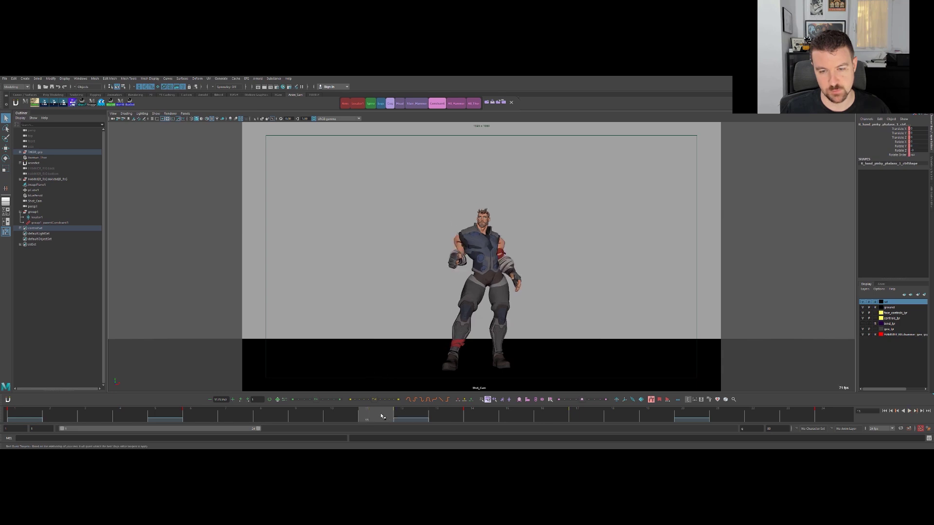
key("alt+v")
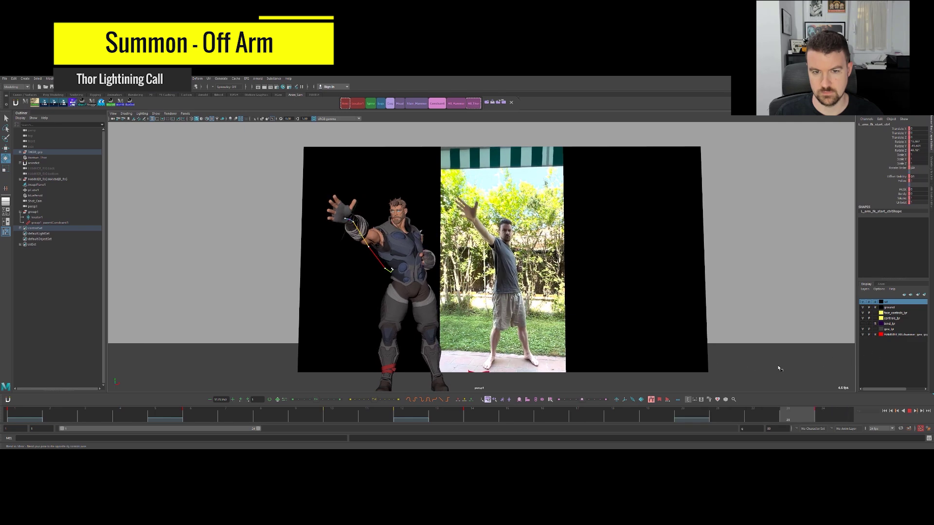
Play and scrub the summon animation beside the reference footage to examine the left arm's motion.
left_click_drag(600, 305, 539, 311, "alt")
left_click_drag(775, 414, 822, 412)
left_click_drag(569, 332, 556, 319, "alt")
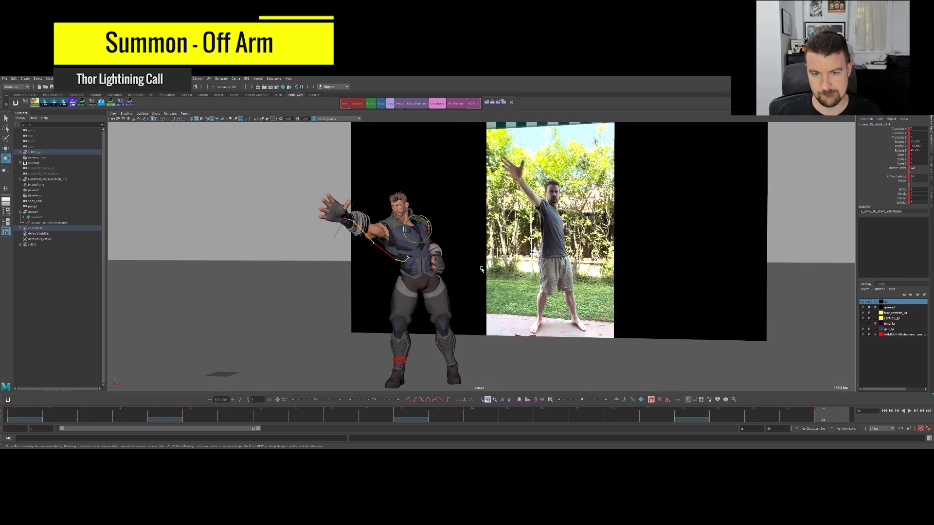
right_click_drag(482, 269, 700, 234, "alt")
key("alt+v")
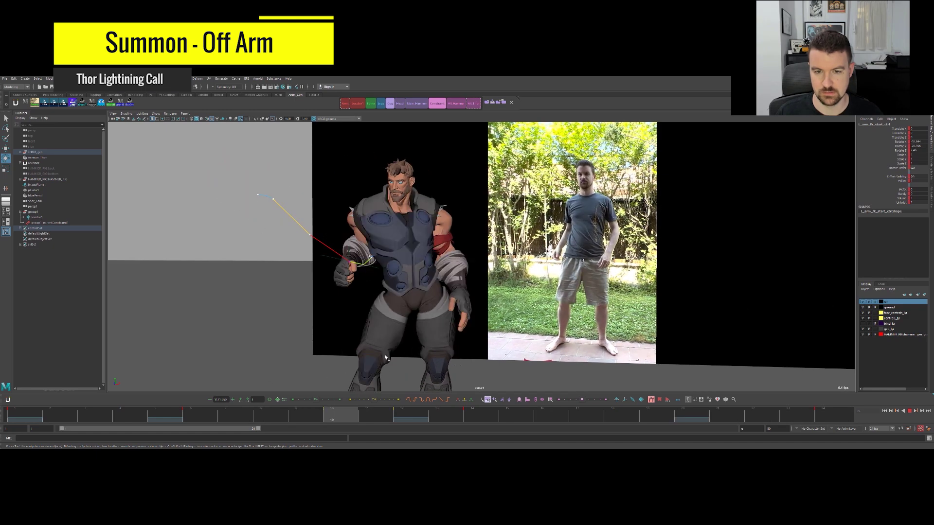
key("alt+v")
Rotate the left forearm's FK control at frame 14 to lower the hand toward the waist, comparing neighbouring keys.
key("alt+1")
key("q")
left_click(453, 243)
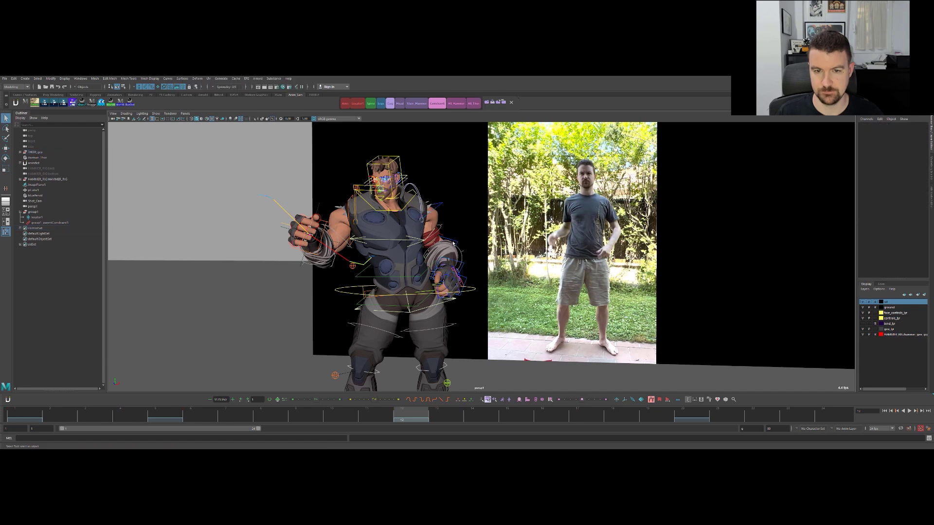
left_click(456, 242)
key("alt+period")
key("alt+period")
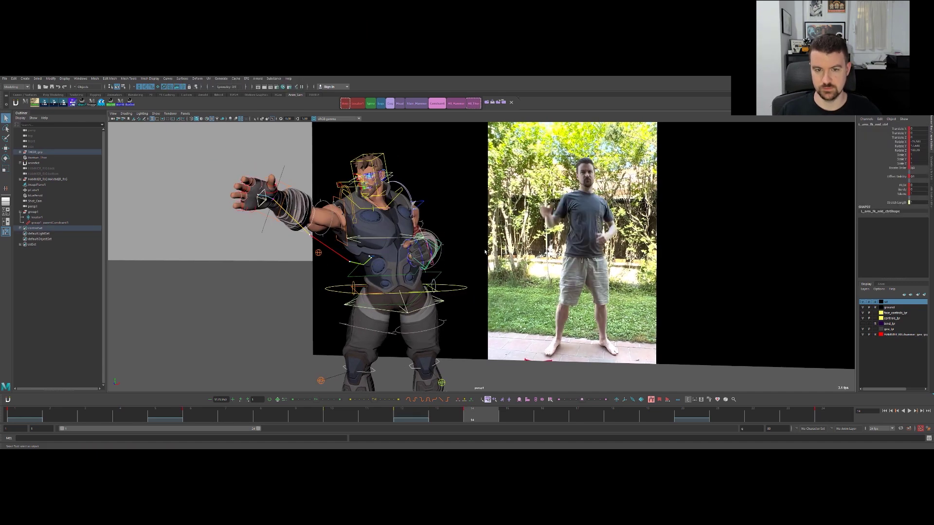
left_click_drag(485, 251, 435, 252, "alt")
key("comma")
key("period")
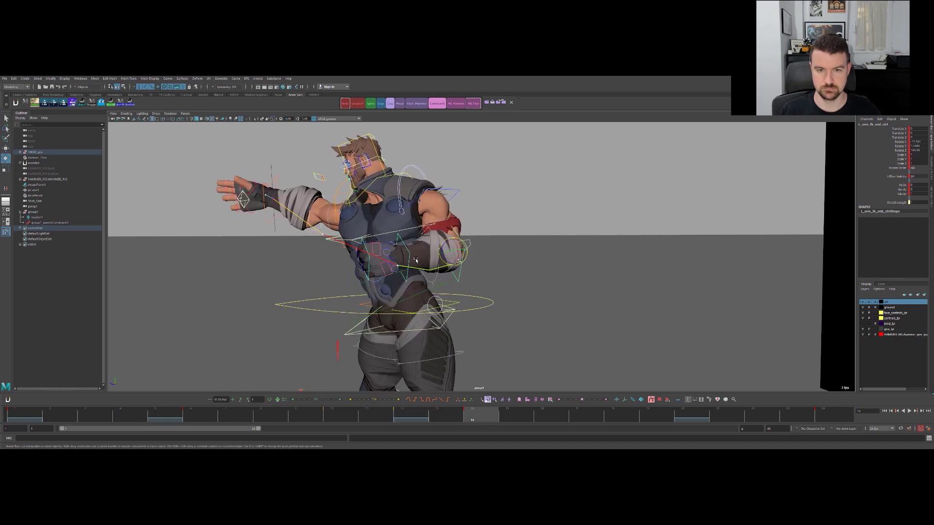
left_click_drag(446, 260, 446, 261)
key("comma")
key("period")
key("period")
key("comma")
key("period")
key("comma")
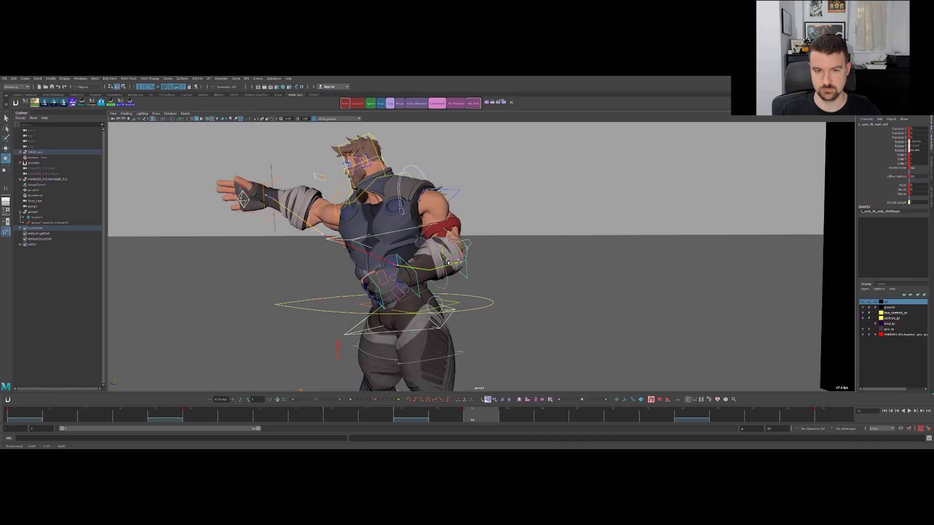
Step back and forth between neighbouring keyed poses to examine how the left forearm moves.
key("period")
key("comma")
key("period")
key("comma")
key("period")
key("comma")
key("comma")
key("period")
mouse_move(447, 264)
left_mouse_down("alt")
mouse_move(498, 268)
mouse_move(534, 285)
left_mouse_up("alt")
key("period")
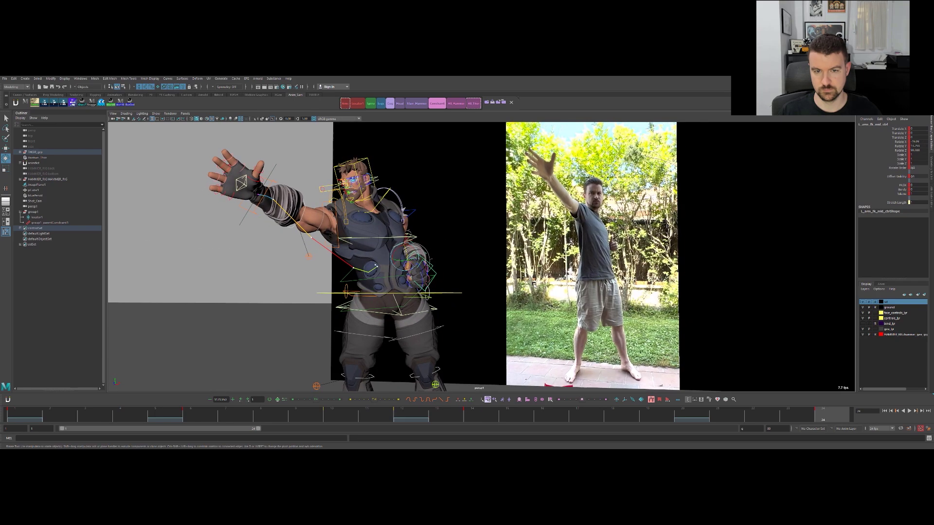
Play the animation and scrub around frame 14 to compare the left arm with the reference footage.
key("alt+v")
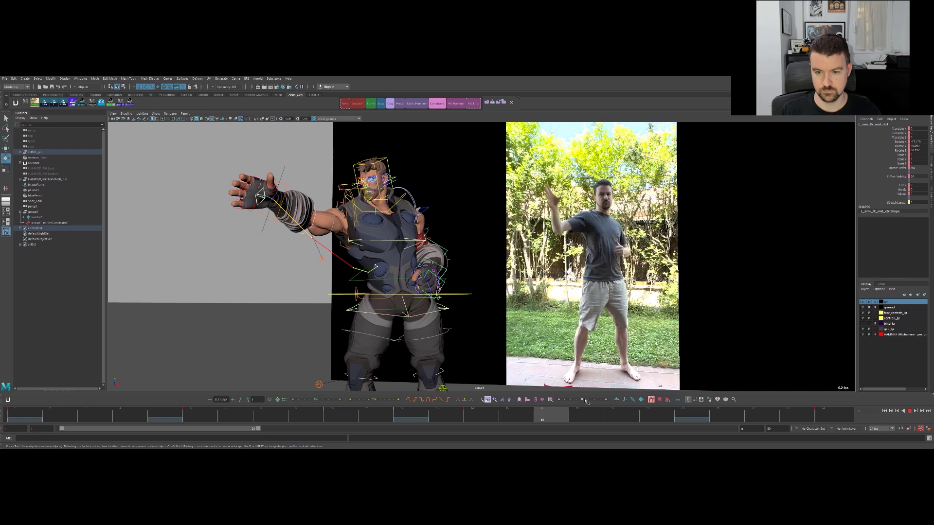
left_click_drag(465, 232, 467, 224, "alt")
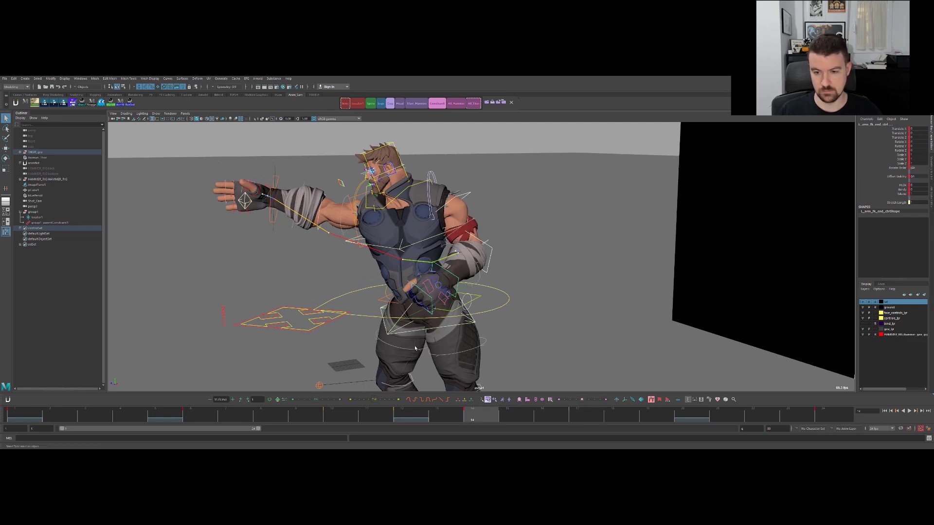
mouse_move(491, 313)
left_mouse_down("alt")
mouse_move(524, 309)
mouse_move(525, 326)
mouse_move(518, 295)
mouse_move(517, 322)
left_mouse_up("alt")
left_click_drag(516, 415, 478, 412)
key("alt+v")
key("alt+v")
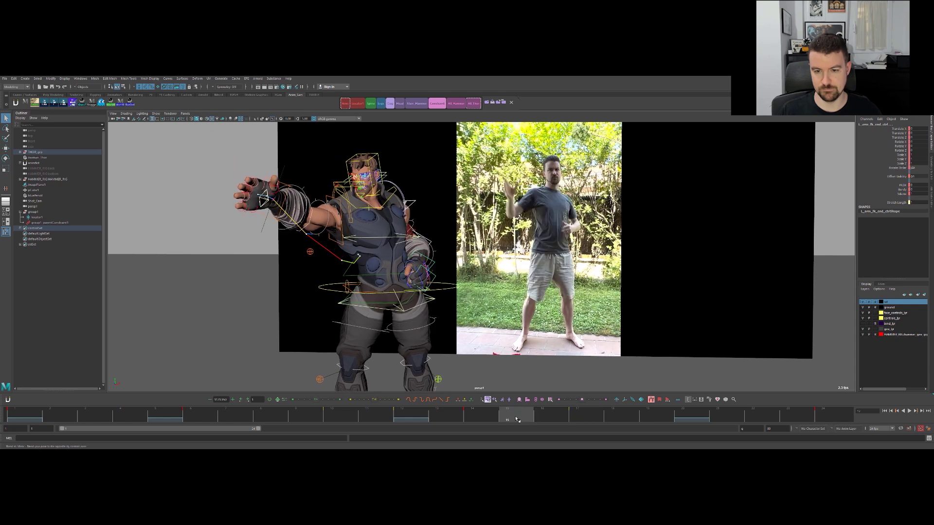
Rotate the left upper arm's FK control at frame 17, checking the silhouette through Shot_Cam.
mouse_move(450, 285)
left_mouse_down("alt")
mouse_move(441, 290)
mouse_move(456, 269)
mouse_move(453, 202)
mouse_move(448, 223)
mouse_move(433, 230)
mouse_move(445, 249)
mouse_move(435, 229)
left_mouse_up("alt")
key("alt+1")
scroll(398, 215, "up", 3)
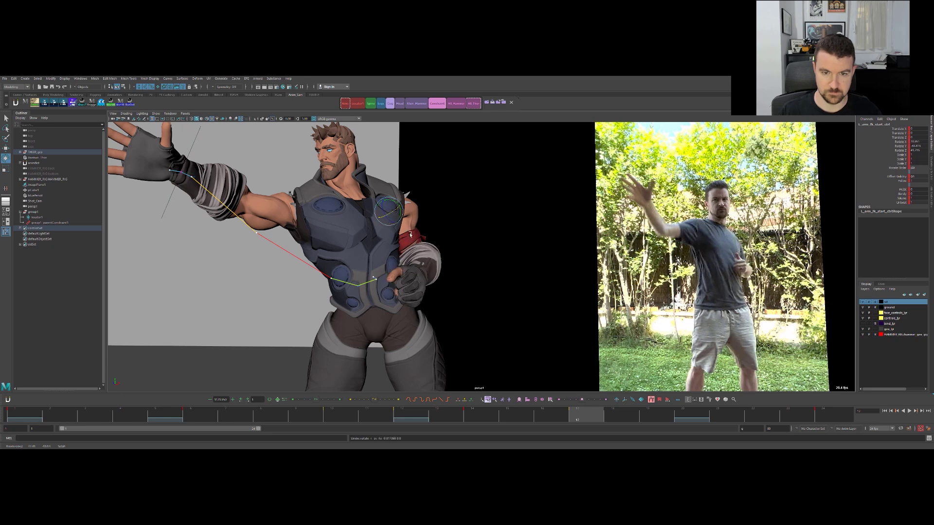
left_click_drag(400, 232, 450, 236, "alt")
key("space")
key("space")
key("comma")
key("period")
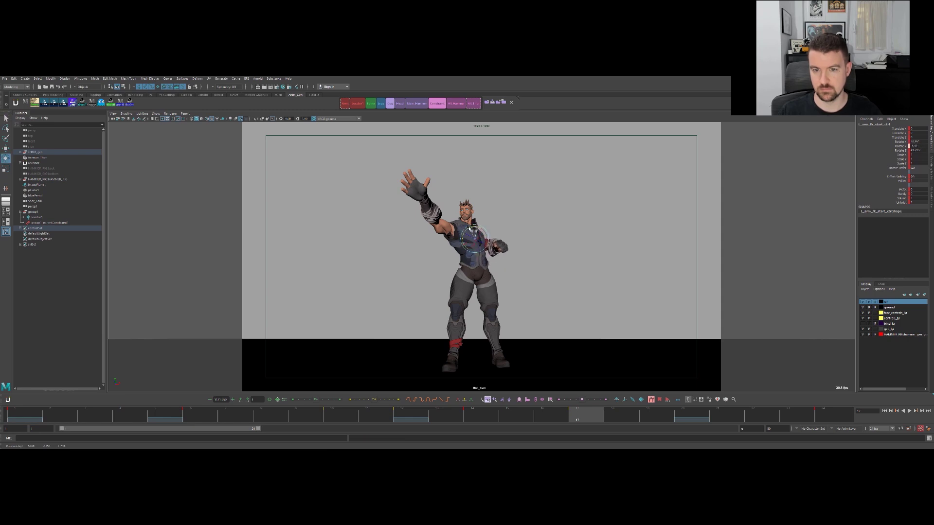
Step through the keyed poses and play the shot through Shot_Cam to examine the left arm.
key("comma")
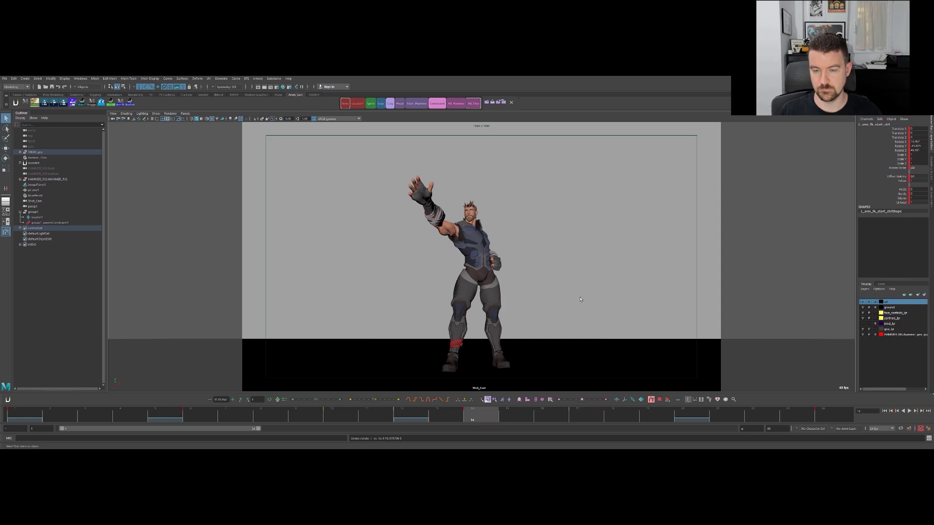
key("comma")
key("alt+v")
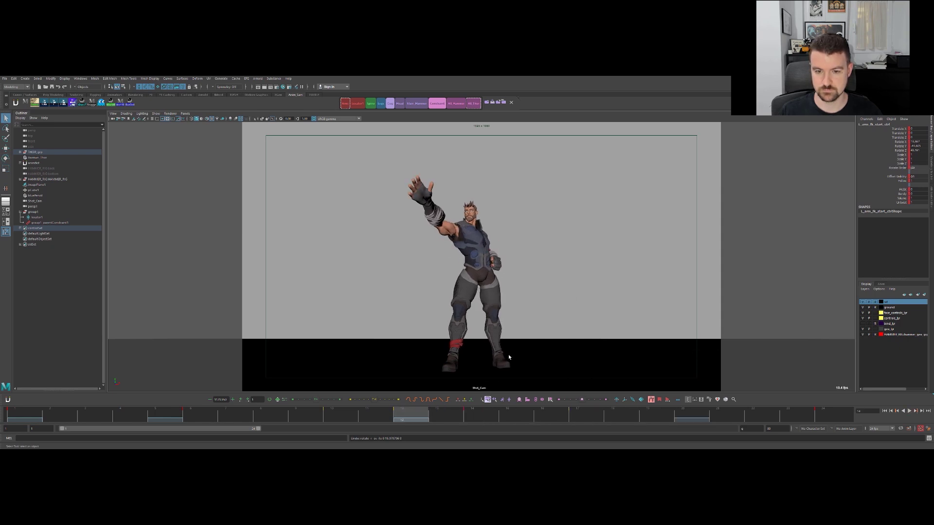
key("space")
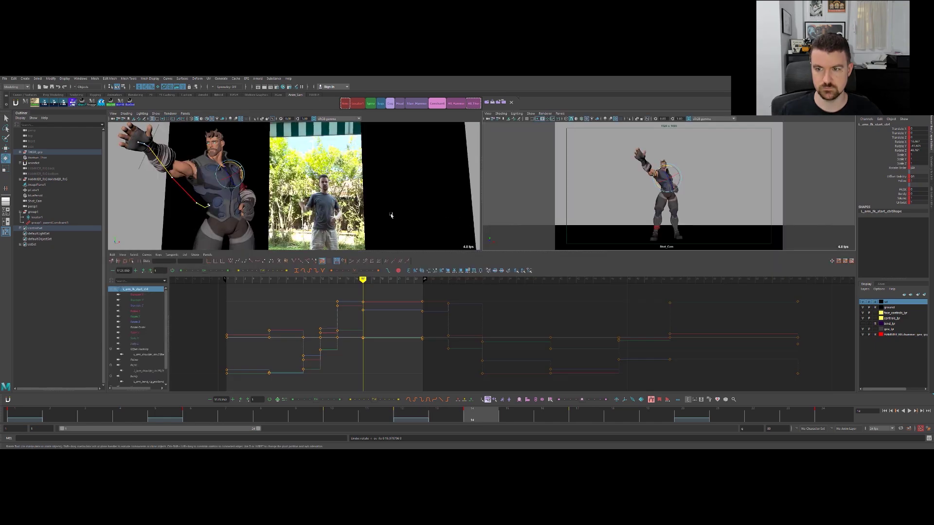
key("space")
Rotate the left upper arm forward at frame 10 in a side view, comparing it with the frame 6 pose.
left_click_drag(437, 419, 418, 414)
left_click_drag(545, 253, 471, 276, "alt")
right_click_drag(471, 275, 436, 348, "alt")
key("comma")
key("comma")
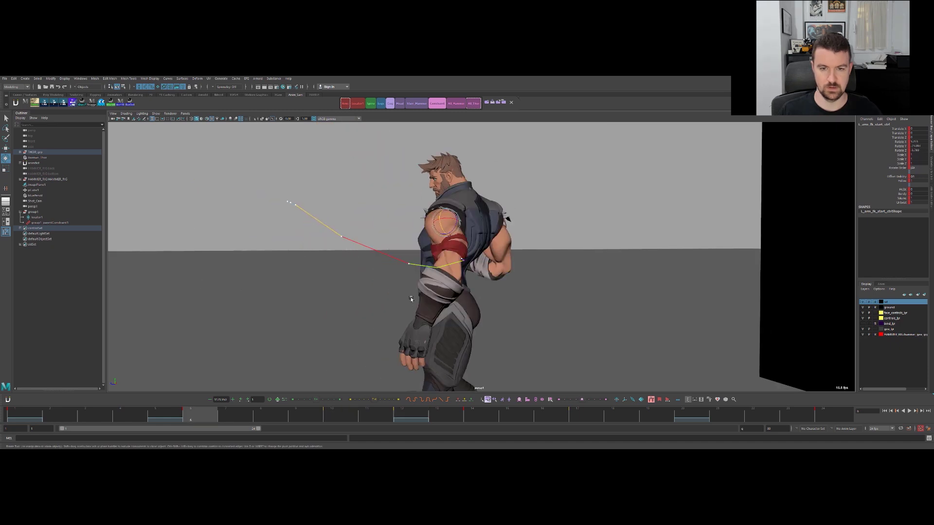
key("period")
key("period")
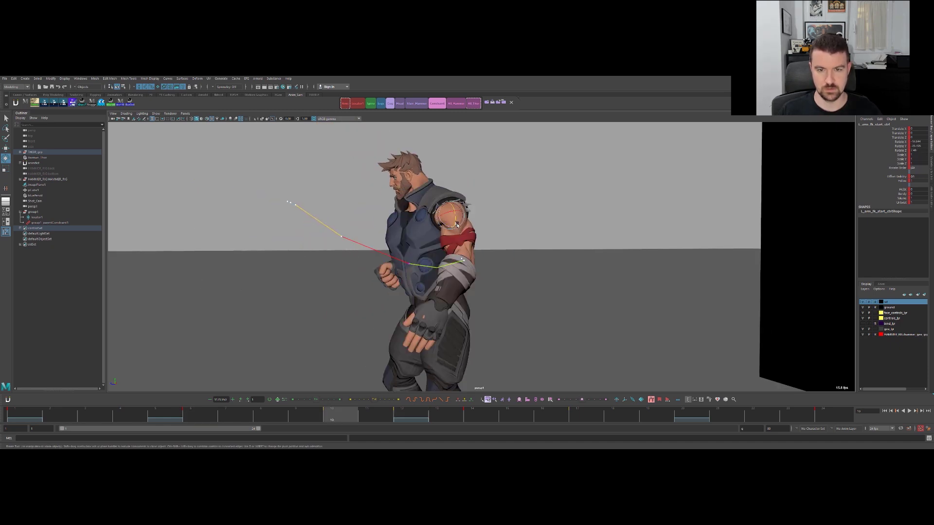
left_click_drag(450, 227, 447, 227)
key("comma")
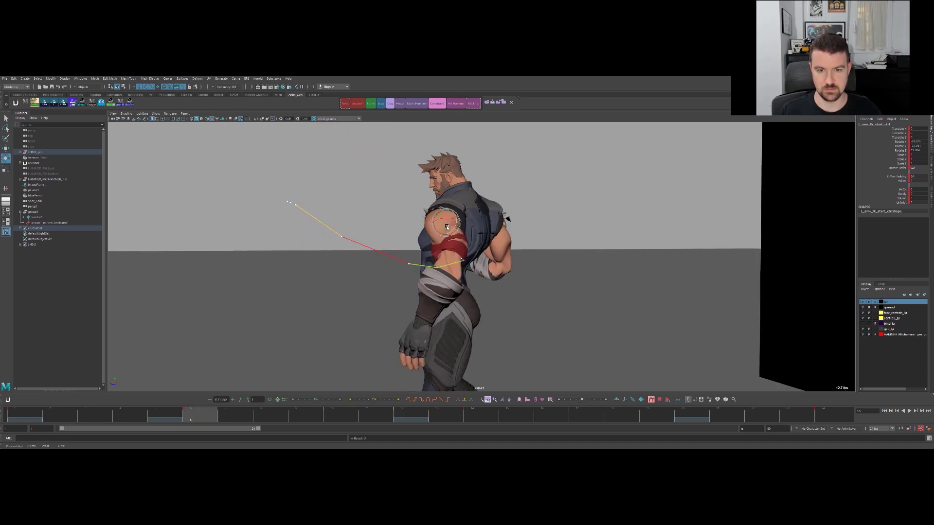
key("period")
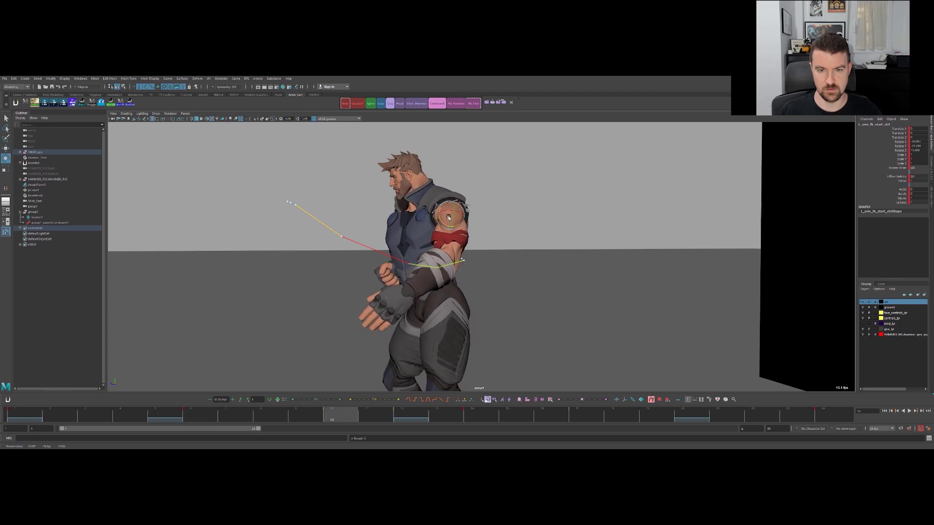
Fine-tune the left upper arm's rotation at frame 10 against the neighbouring keyed poses.
key("comma")
key("period")
key("period")
key("period")
key("comma")
left_click_drag(447, 220, 445, 222)
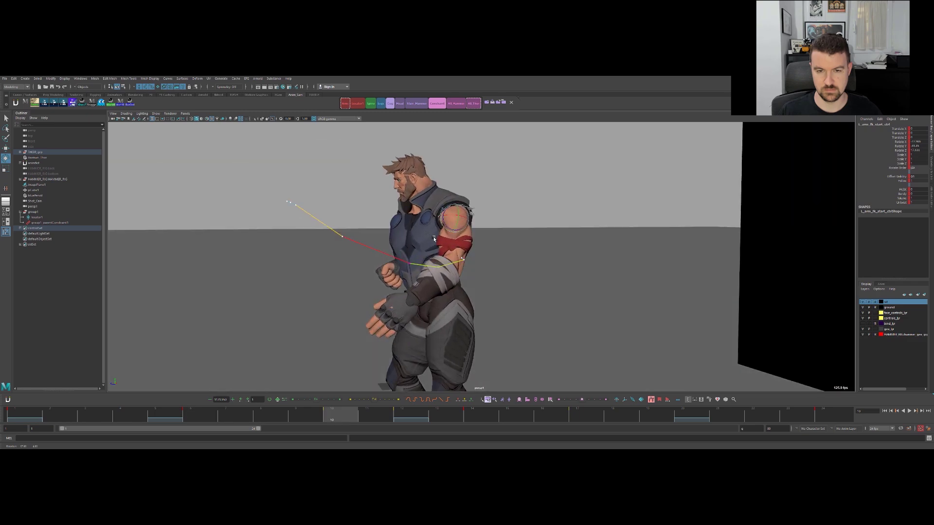
Rotate the left upper arm at frame 12, comparing it with the frame 14 pose.
left_click_drag(434, 238, 430, 228, "alt")
scroll(448, 236, "down", 3)
key("comma")
key("period")
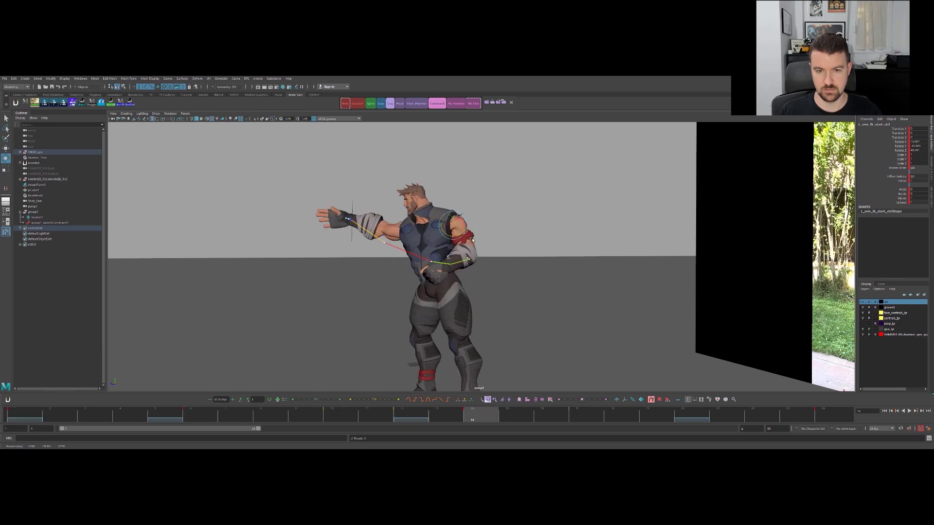
key("comma")
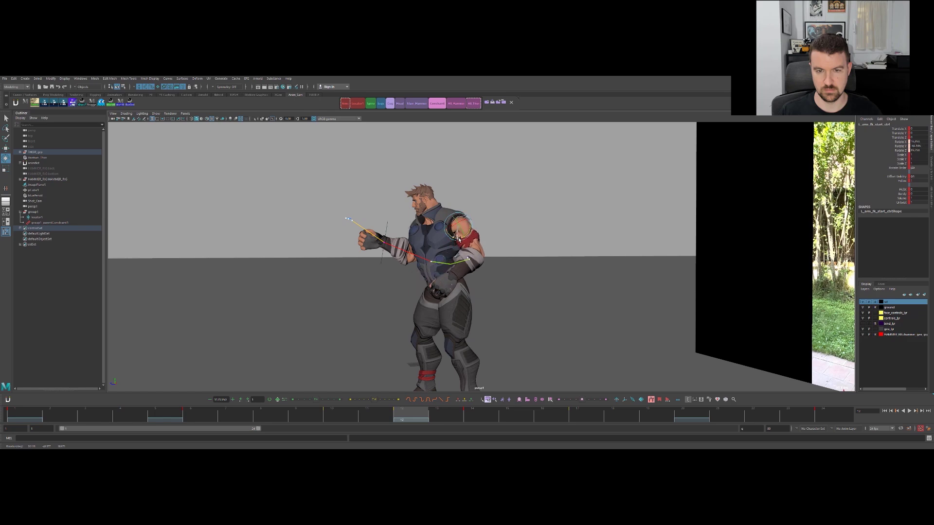
Rotate the left upper arm at frame 14 in a side view and compare it with frame 12.
left_click_drag(483, 255, 496, 252, "alt")
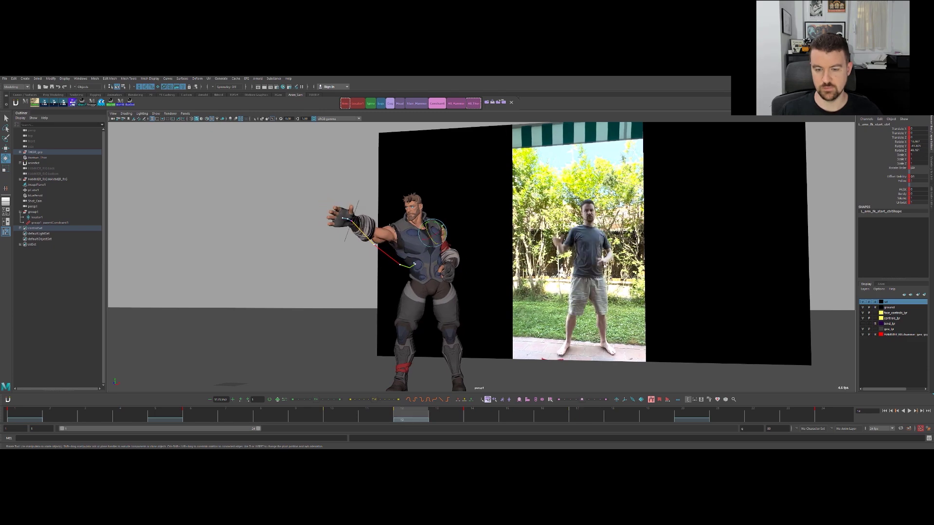
left_click_drag(460, 253, 438, 255, "alt")
right_click_drag(438, 255, 461, 229, "alt")
left_click_drag(461, 228, 415, 231, "alt")
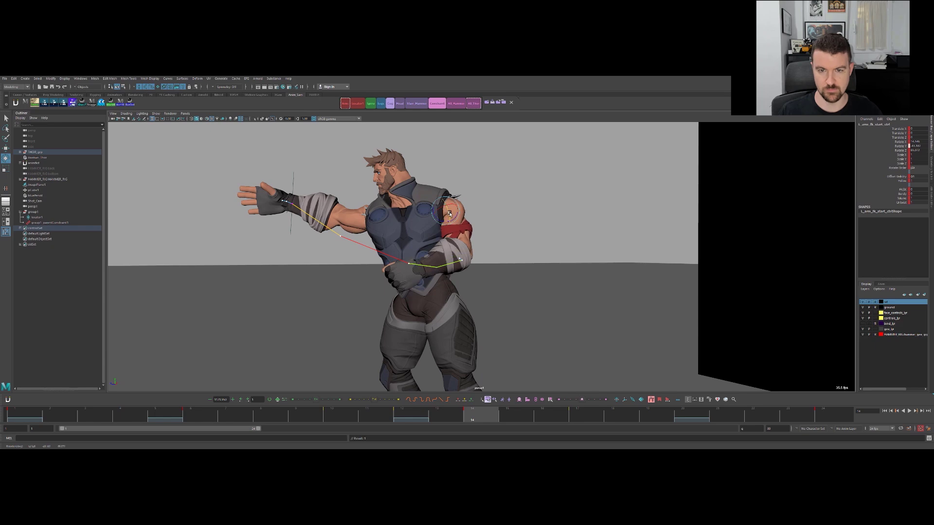
left_click_drag(446, 218, 445, 216)
key("comma")
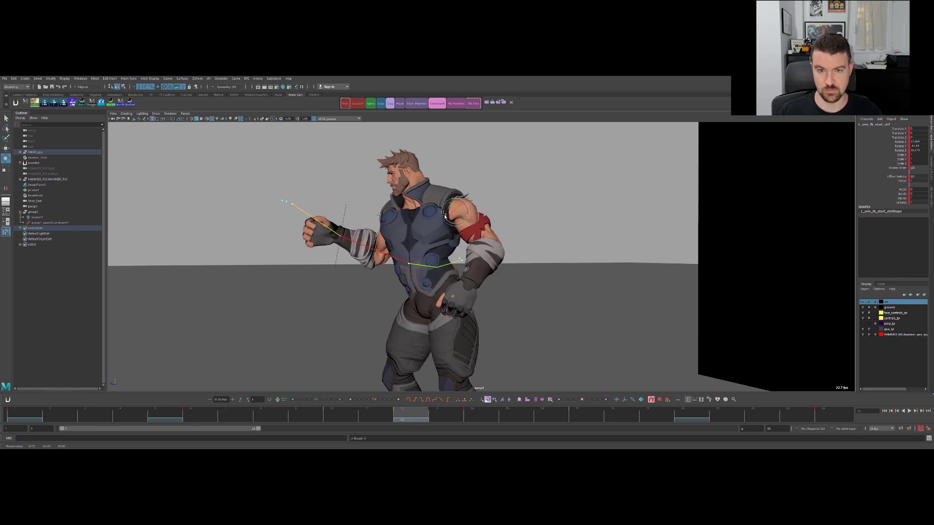
Rotate the left upper arm at frame 12 to bring the elbow closer to the torso, and play the motion.
right_click_drag(474, 218, 421, 243, "alt")
left_click_drag(422, 243, 445, 249, "alt")
key("period")
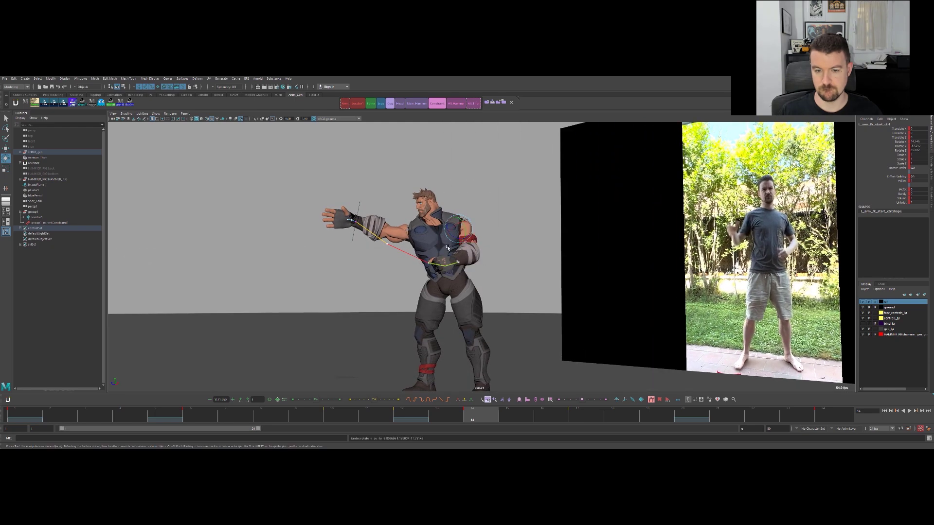
key("comma")
key("period")
left_click_drag(481, 236, 450, 244, "alt")
right_click_drag(531, 232, 599, 226, "alt")
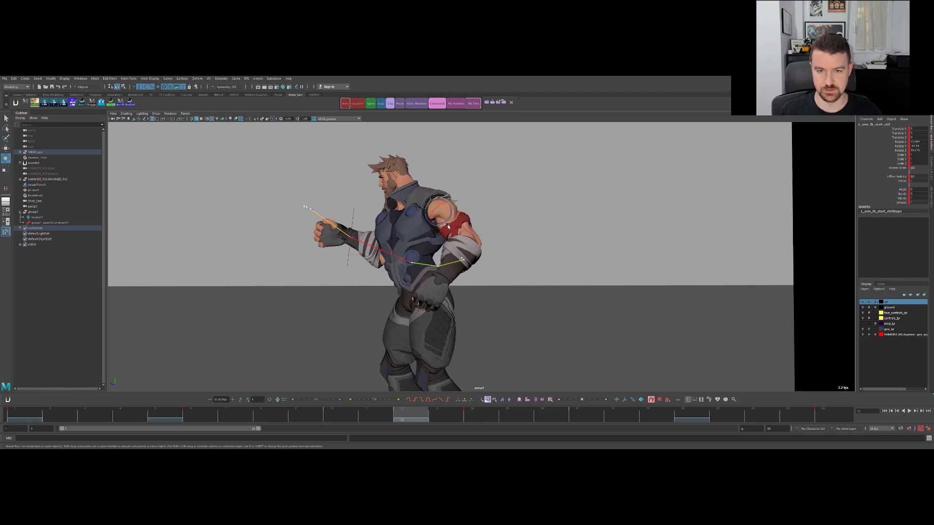
left_click_drag(439, 224, 429, 226)
key("alt+v")
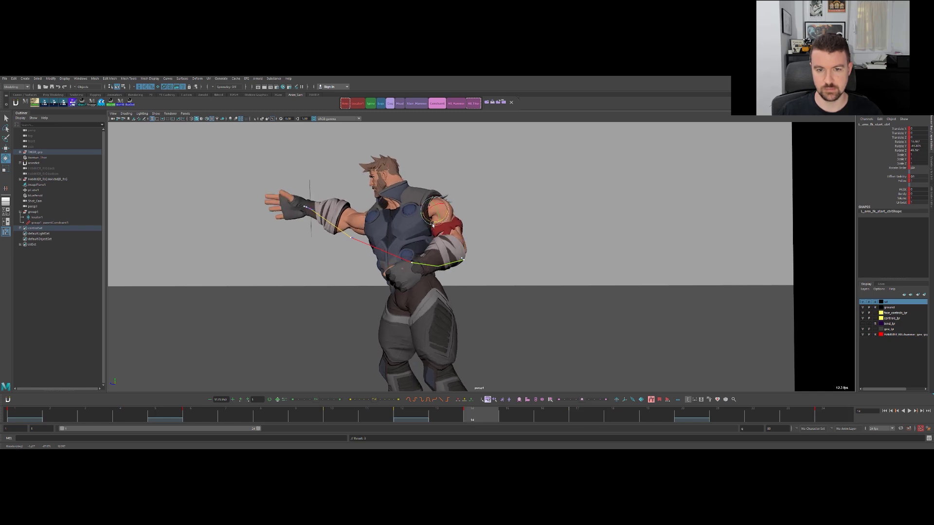
Rotate the left forearm's FK control at frame 12 to raise the hand in front of the waist.
key("q")
left_click(472, 241)
left_click(447, 253)
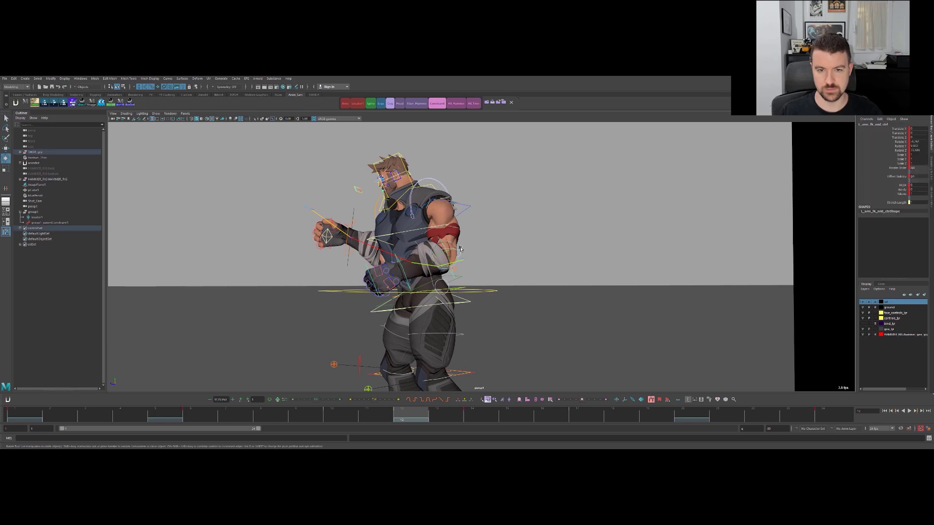
right_click_drag(447, 253, 414, 252, "alt")
mouse_move(413, 253)
left_mouse_down("alt")
mouse_move(501, 248)
mouse_move(414, 246)
left_mouse_up("alt")
key("alt+comma")
key("alt+comma")
key("period")
right_click_drag(414, 245, 504, 241, "alt")
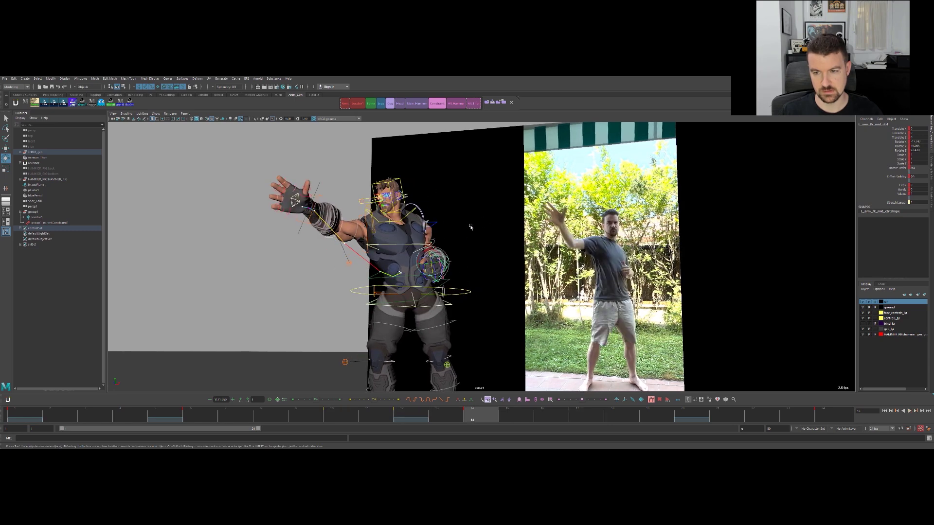
Select the left upper arm's FK control and rotate it at frame 14, checking against the reference footage.
left_click(458, 224)
key("e")
left_click(435, 228)
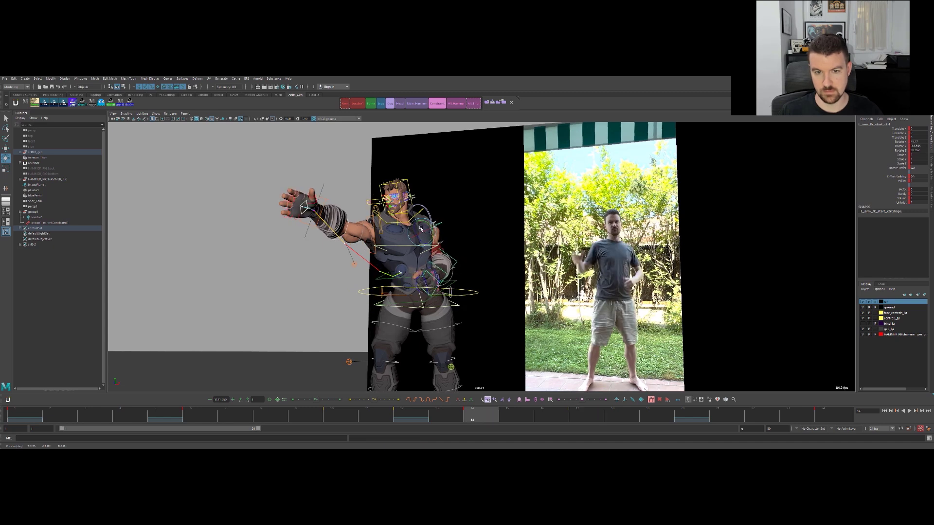
left_click_drag(421, 234, 421, 236)
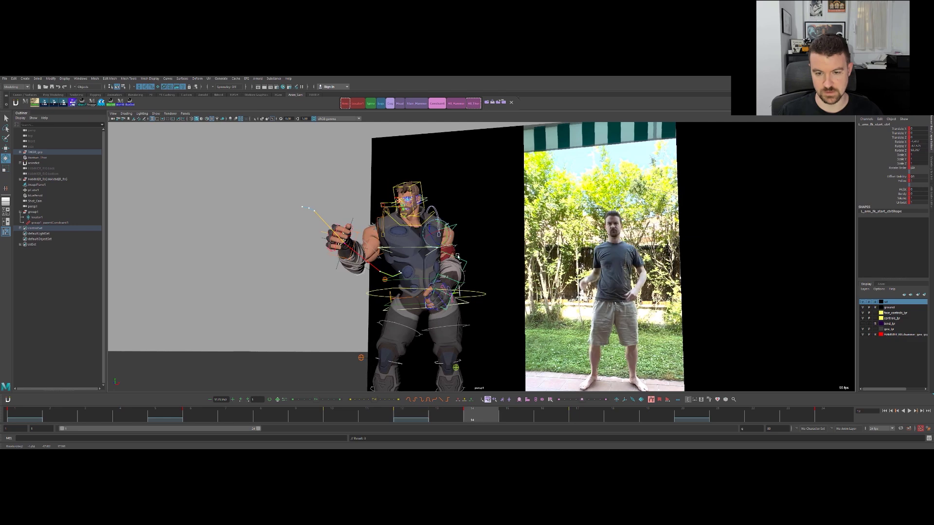
key(".")
key(".")
key("comma")
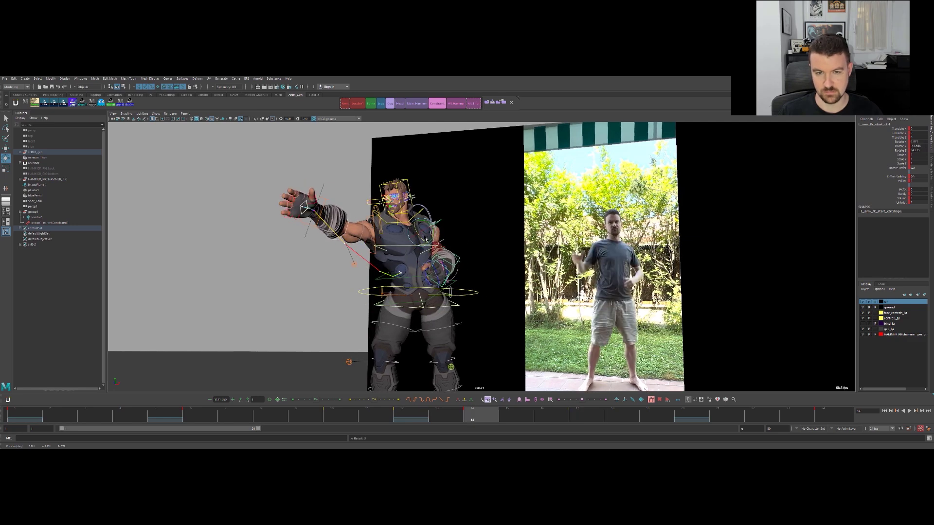
Return to frame 12 and rotate the left upper arm to lift the hand slightly, comparing neighbouring keys.
key("alt+comma")
key("alt+comma")
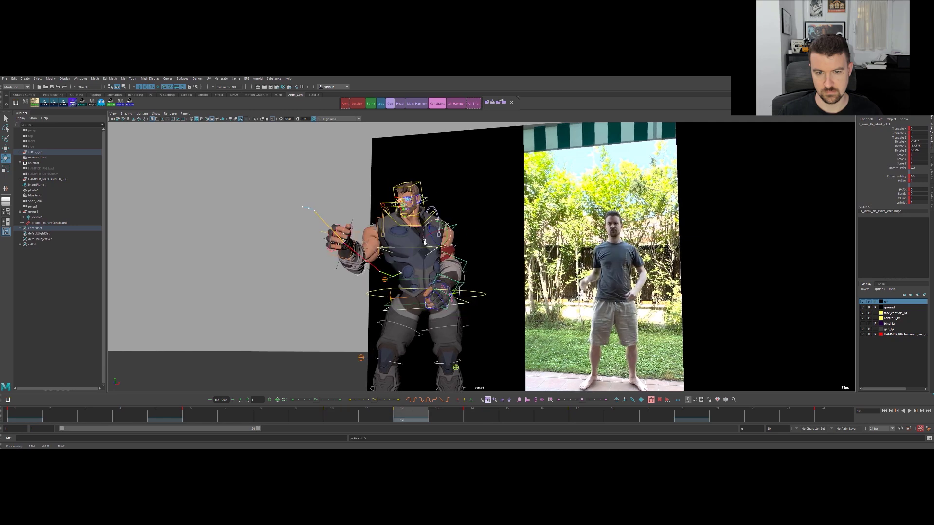
key("comma")
key("period")
key("period")
key("comma")
key("e")
mouse_move(430, 240)
left_mouse_down()
mouse_move(452, 240)
mouse_move(443, 234)
left_mouse_up()
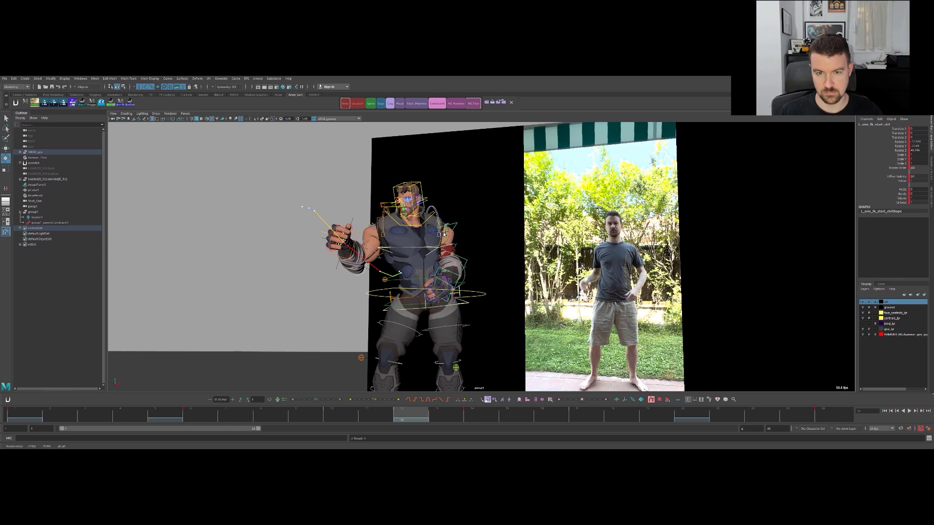
Play and scrub the summoning motion, comparing the left arm's swing with the reference footage.
key("alt+v")
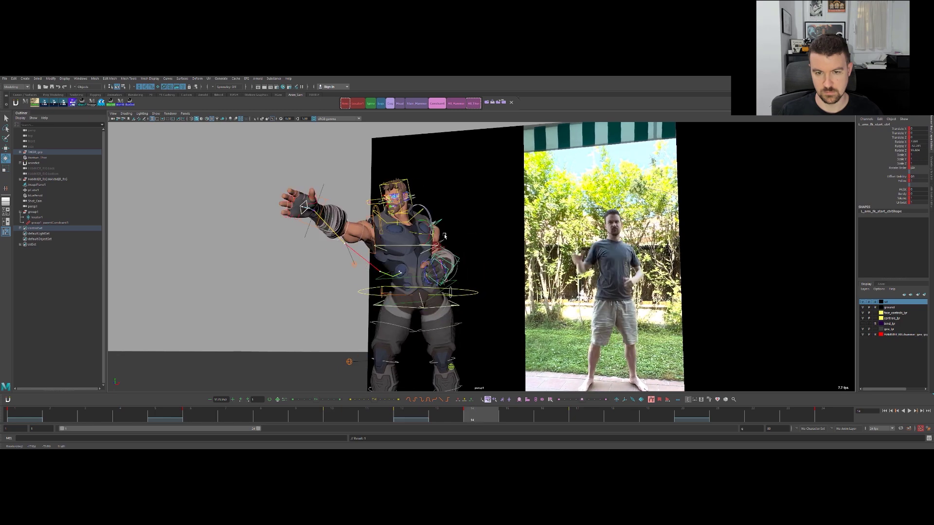
key("q")
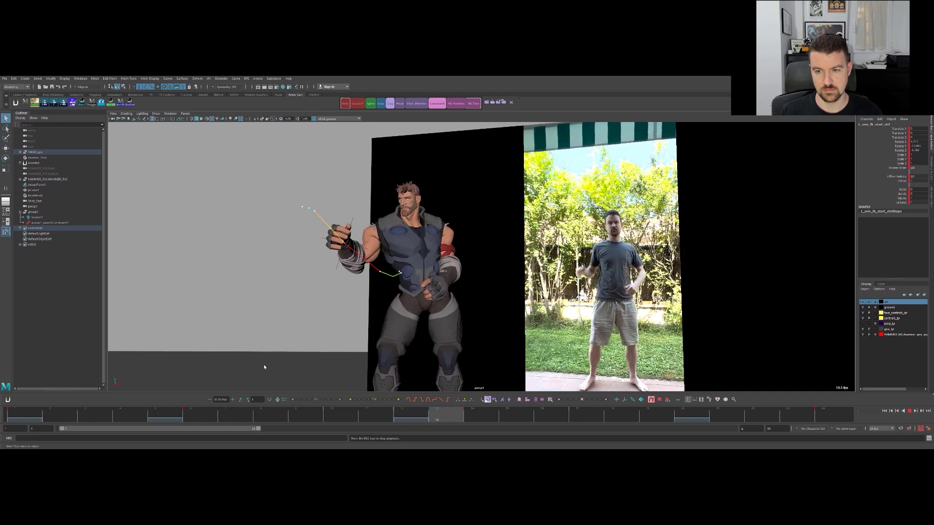
left_click_drag(501, 413, 869, 366)
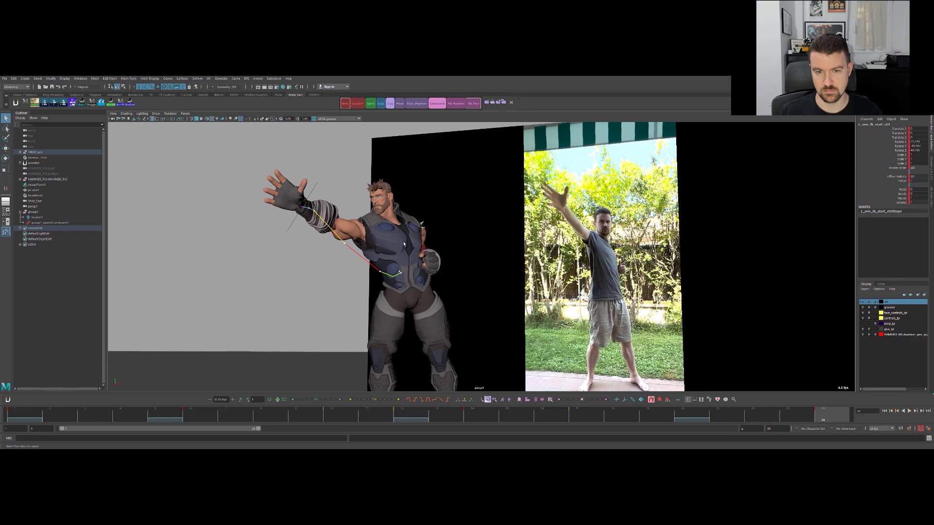
key("alt+v")
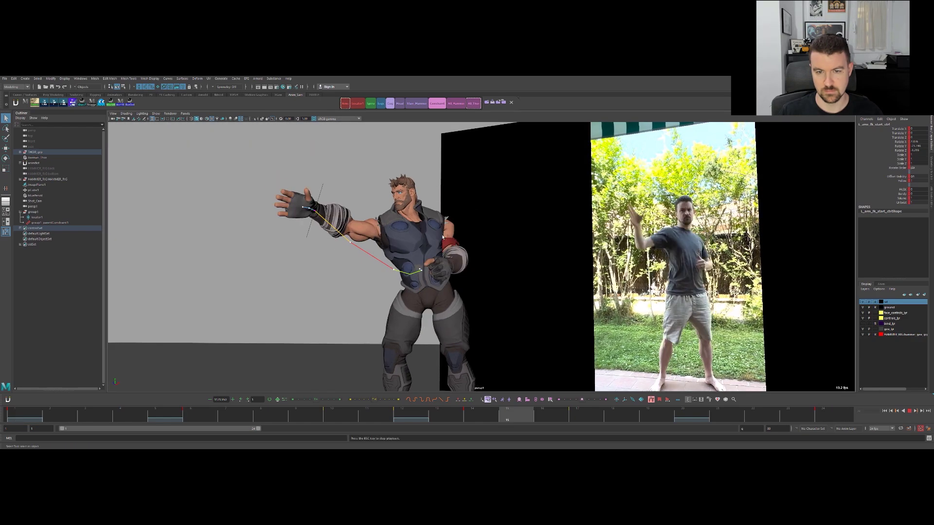
key("Escape")
left_click_drag(434, 420, 343, 407)
left_click_drag(371, 379, 421, 368, "alt")
key("alt+v")
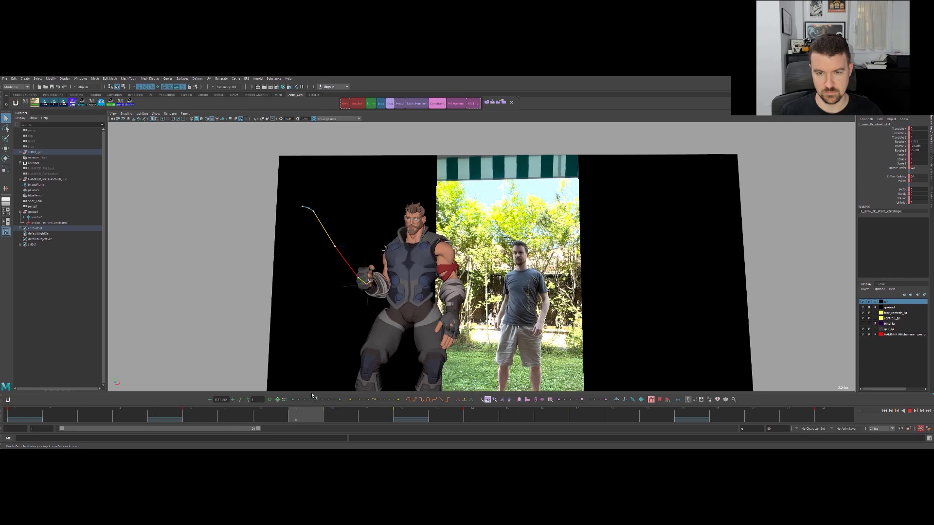
key("alt+v")
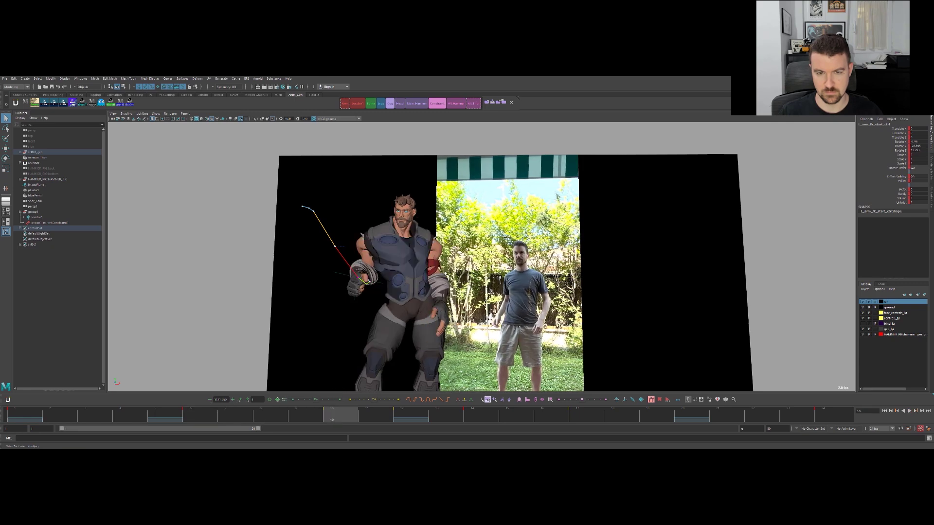
Select the left upper arm's FK control at frame 10 and rotate it in a side view, checking adjacent frames.
left_click_drag(460, 251, 456, 254, "alt")
key("alt+1")
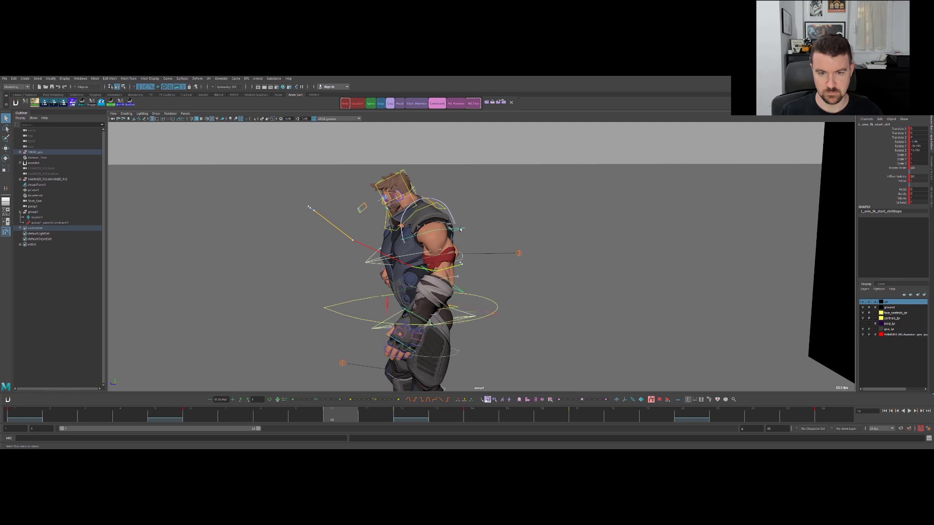
left_click(460, 229)
key("e")
left_click(463, 229)
mouse_move(464, 240)
left_mouse_down("alt")
mouse_move(466, 223)
mouse_move(468, 235)
left_mouse_up("alt")
key("alt+period")
key("alt+period")
key("alt+comma")
key("alt+comma")
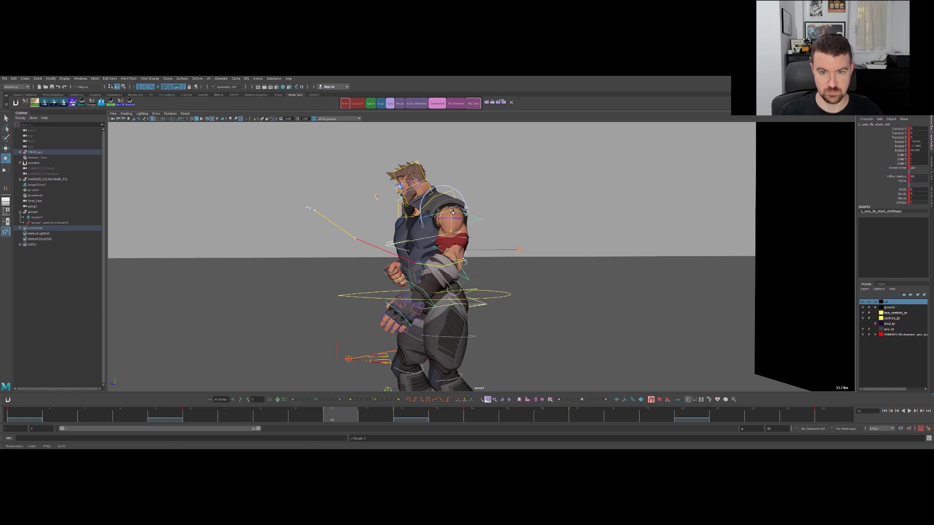
Step through the neighbouring keys and play the motion in side view to examine the left arm's path.
key("comma")
key("period")
key("period")
key("comma")
key("comma")
key("period")
key("period")
key("period")
key("comma")
left_click(177, 417)
key("alt+v")
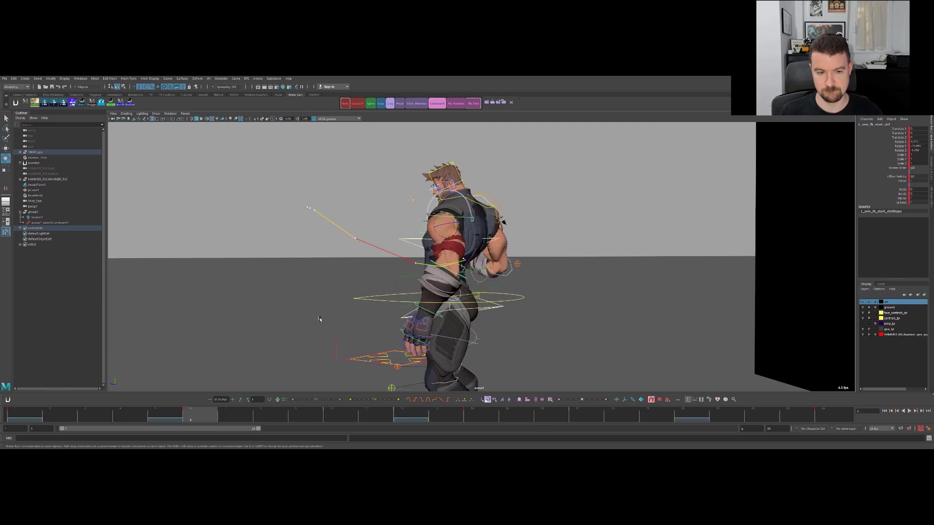
key("q")
left_click(281, 327)
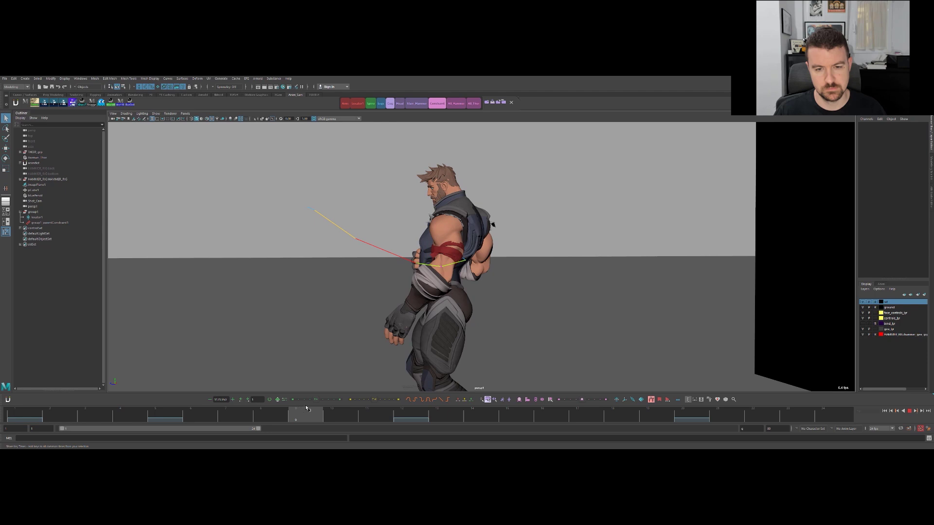
mouse_move(464, 375)
left_mouse_down()
mouse_move(397, 395)
mouse_move(261, 412)
mouse_move(412, 390)
mouse_move(329, 404)
mouse_move(341, 400)
left_mouse_up()
Reselect the left upper arm's FK control and rotate it at frame 10 against the front-view reference, comparing neighbouring keys.
key("alt+1")
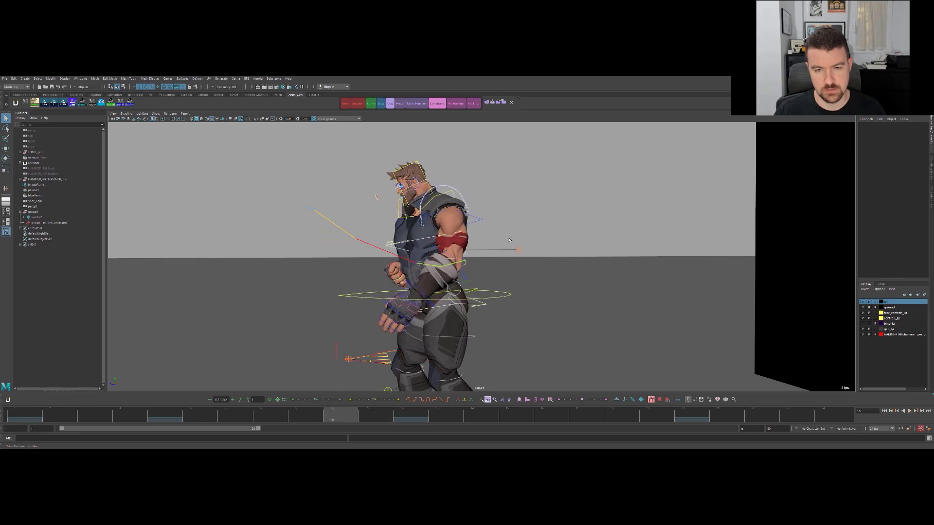
left_click(478, 219)
left_click_drag(479, 220, 509, 244, "alt")
key("comma")
key("period")
key("period")
key("comma")
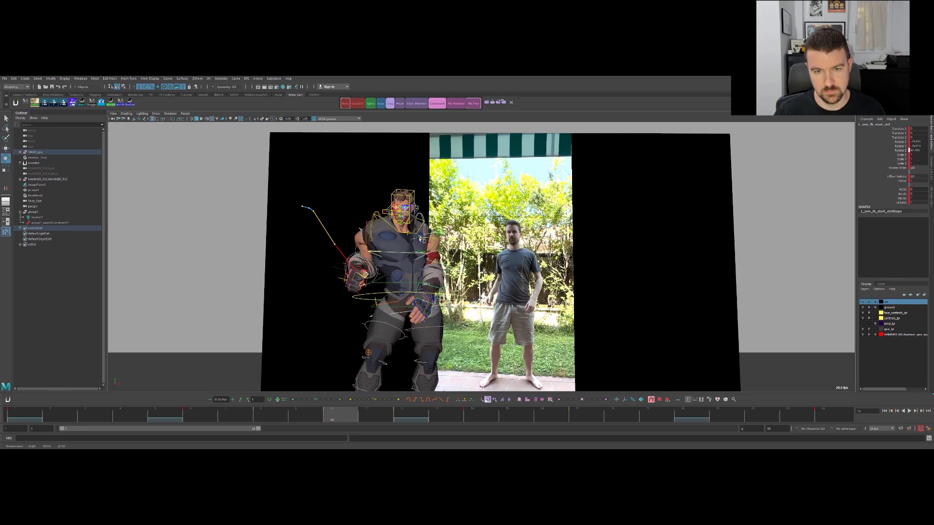
left_click_drag(419, 247, 431, 246)
key("period")
key("period")
key("comma")
key("comma")
key("comma")
key("period")
key("period")
Play and scrub the opening frames closer up to examine how the left forearm moves around frame 8.
left_click_drag(468, 260, 436, 238, "alt")
key("period")
key("q")
key("alt+1")
right_click_drag(473, 266, 493, 266, "alt")
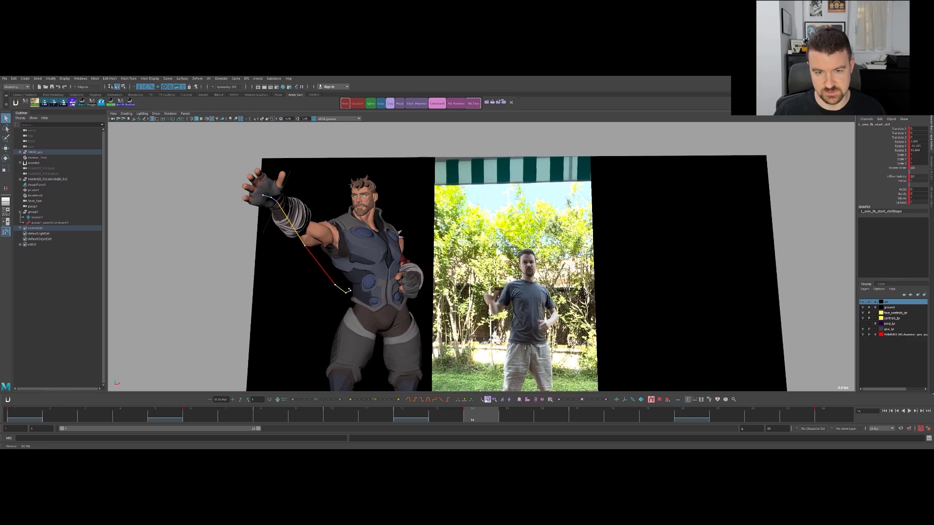
left_click_drag(287, 415, 182, 412)
key("alt+v")
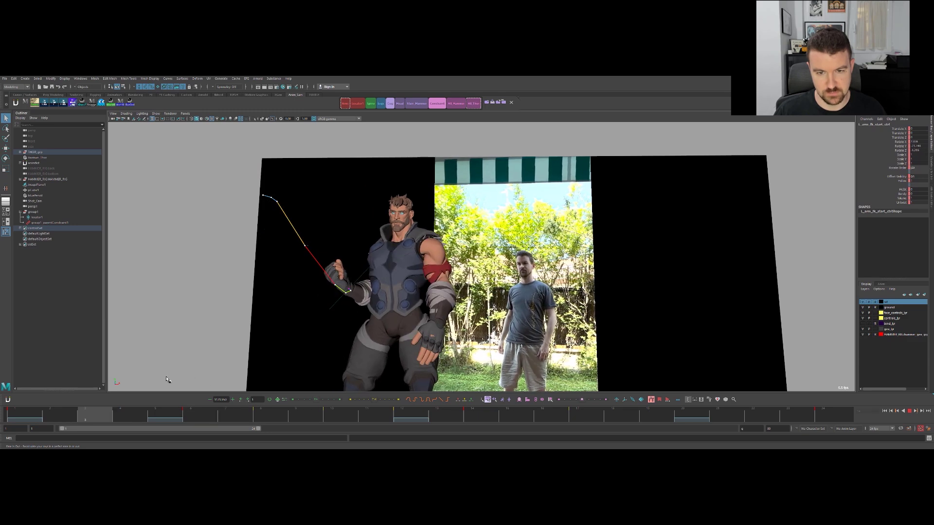
key("comma")
key("period")
key("alt+1")
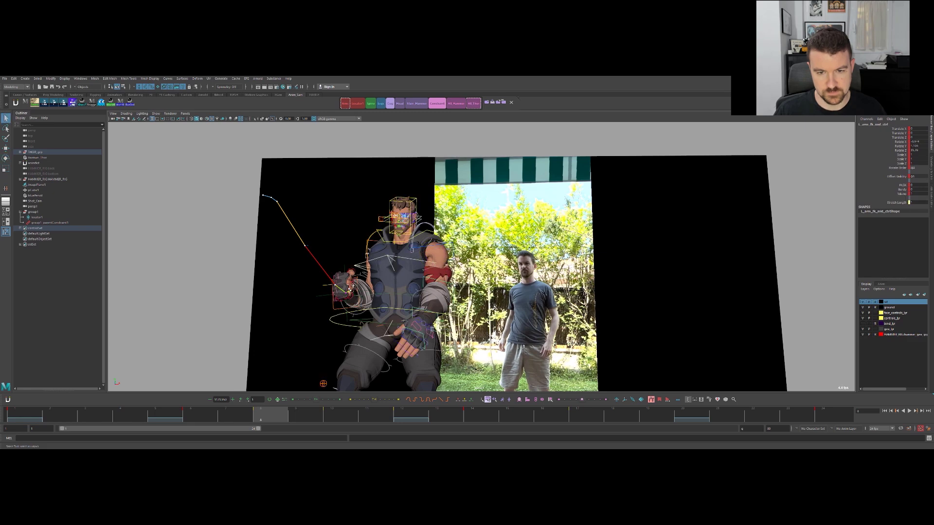
Rotate the left forearm's FK control at frame 8 to lower the hand beside the thigh, checking the surrounding frames.
key("comma")
key("period")
key("period")
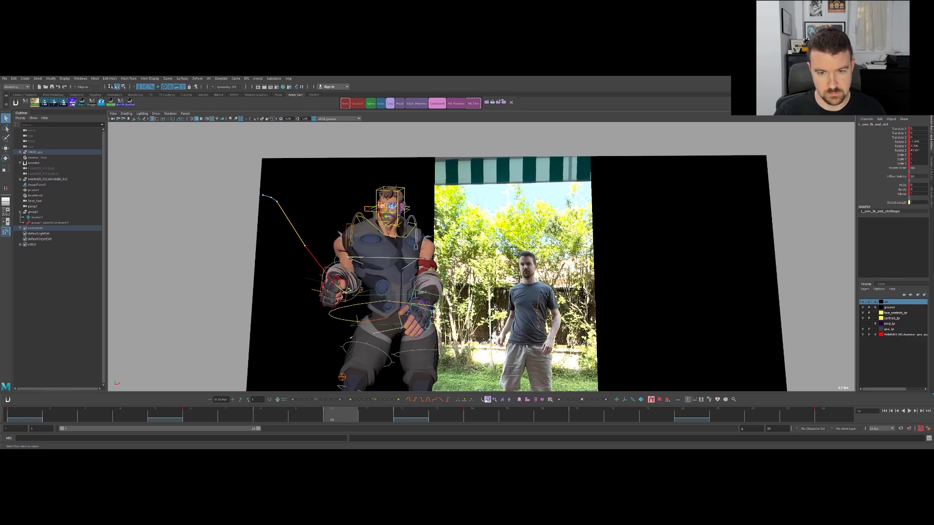
key("comma")
key("e")
left_click_drag(433, 296, 430, 297)
key("comma")
key("period")
key("period")
key("alt+comma")
key("alt+comma")
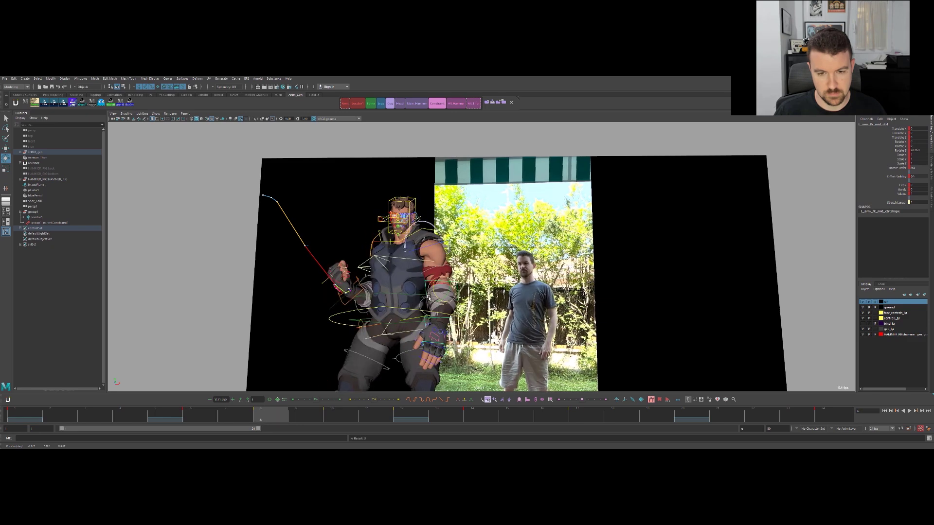
key("alt+period")
key("alt+period")
key("alt+period")
key("alt+period")
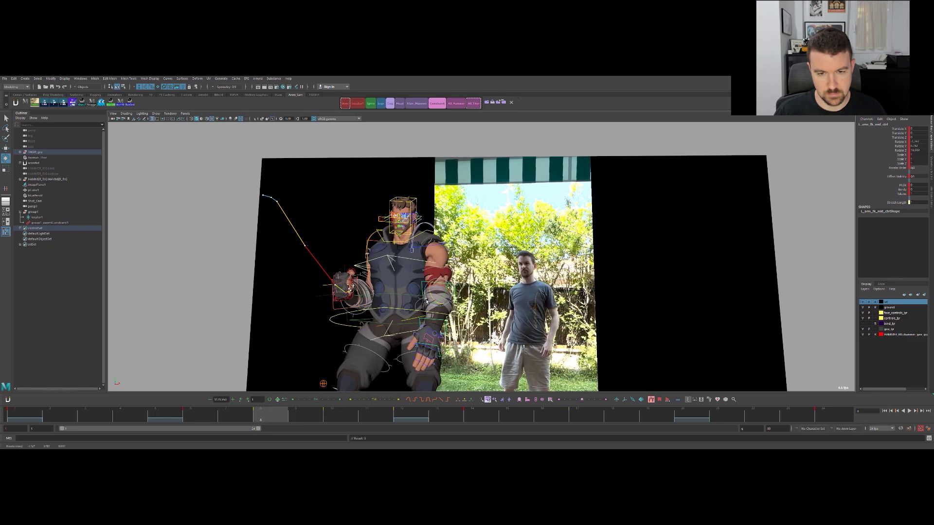
key("alt+comma")
key("alt+comma")
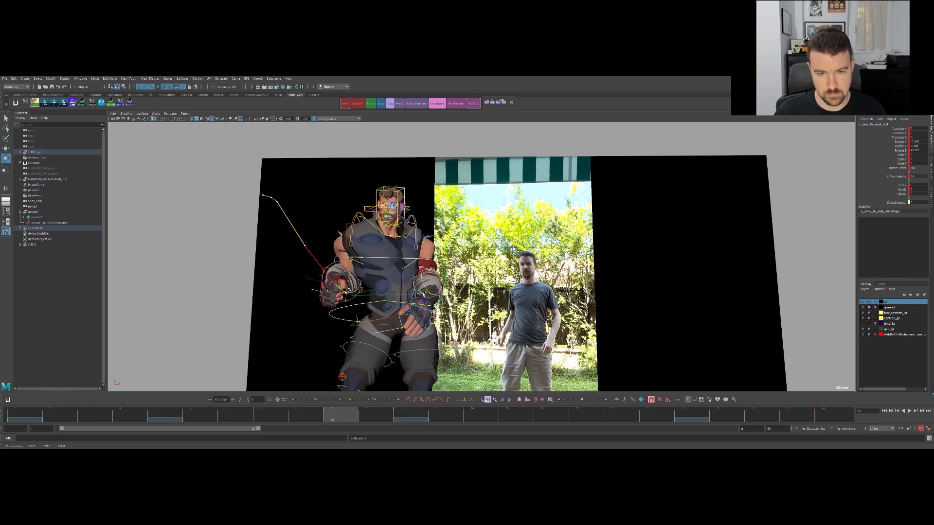
Select the left upper arm's FK control and rotate it at frame 10 to move the hand outward, stepping through adjacent frames.
left_click(437, 239)
key("e")
key("alt+comma")
key("alt+comma")
key("alt+period")
key("alt+period")
key("alt+period")
key("alt+period")
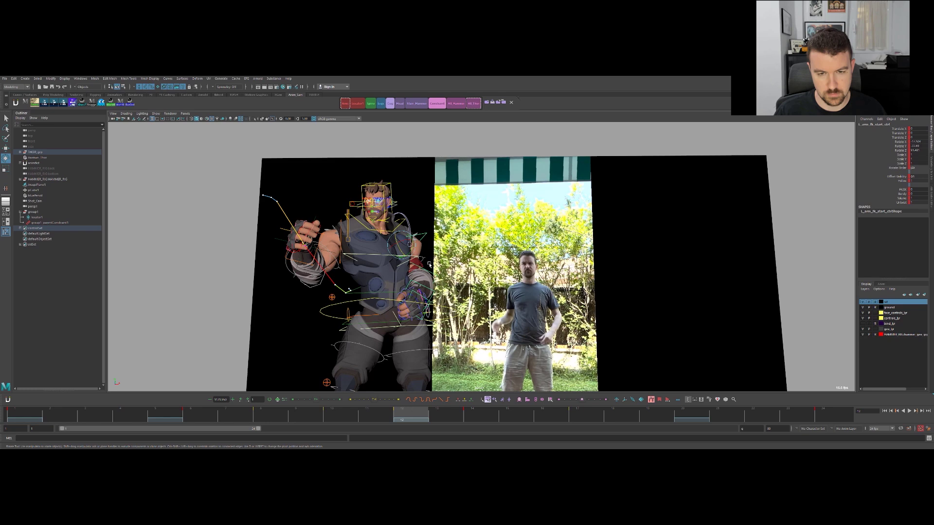
key("alt+comma")
key("alt+comma")
key("alt+comma")
key("alt+comma")
key("alt+period")
key("alt+period")
key("alt+comma")
key("alt+comma")
key("alt+period")
key("alt+period")
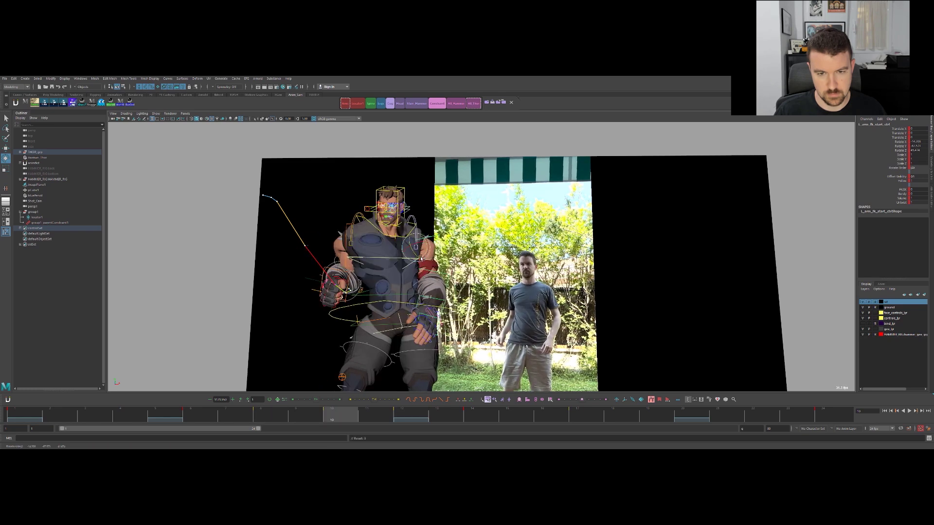
Fine-tune the left upper arm's rotation at frame 10 and compare it with the neighbouring keys.
left_click_drag(420, 255, 423, 256)
right_click(419, 254)
key("comma")
key("period")
key("period")
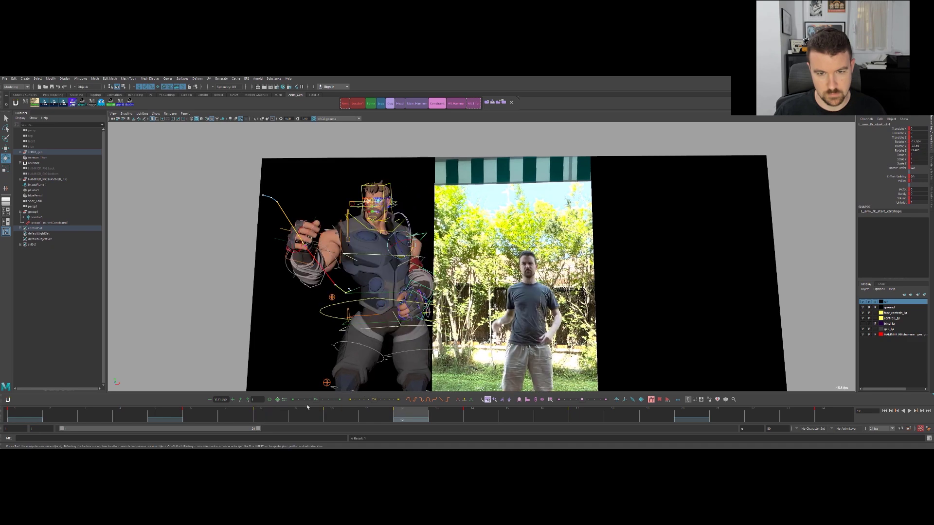
Play the animation and review the full-body motion beside the reference footage.
key("alt+v")
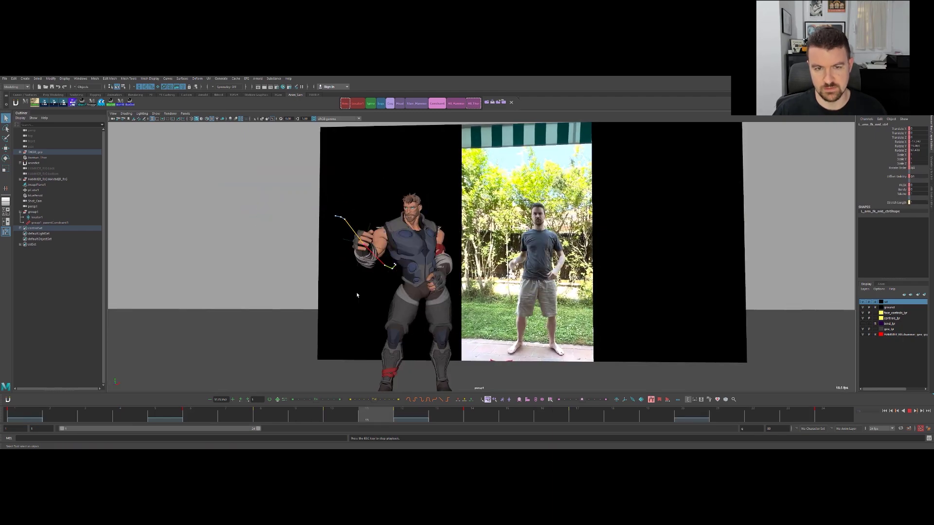
scroll(362, 289, "down", 2)
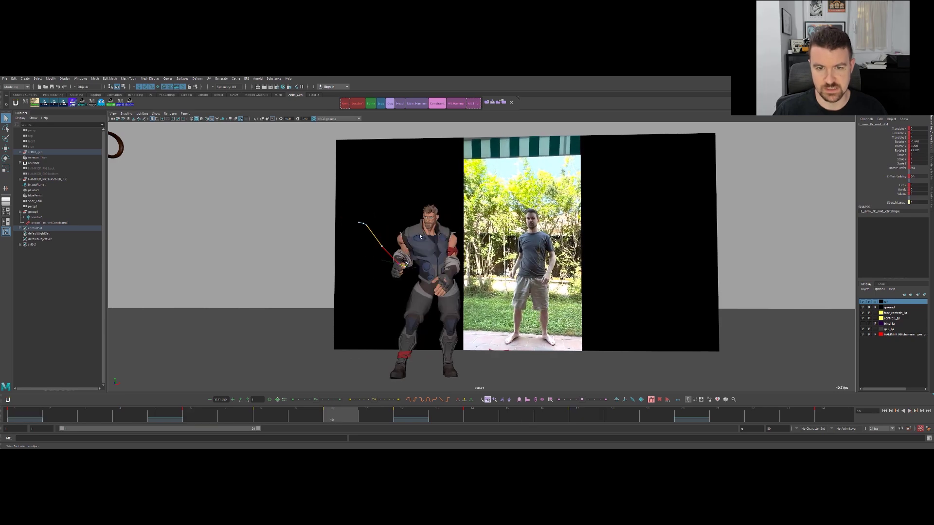
scroll(411, 229, "up", 3)
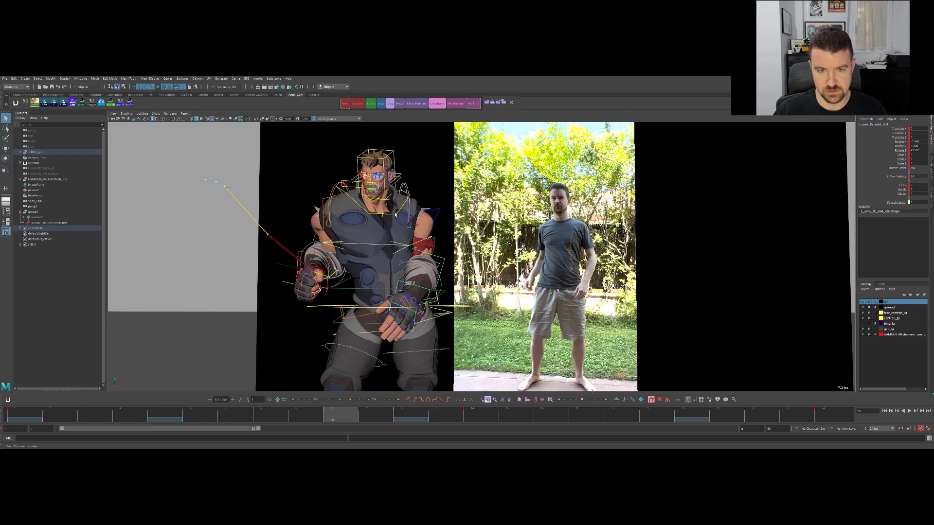
Select the neck and head controls together and step to frame 24 to compare the head pose with the reference.
left_click(400, 205)
left_click(395, 157, "shift")
key("e")
right_click_drag(444, 162, 325, 196, "alt")
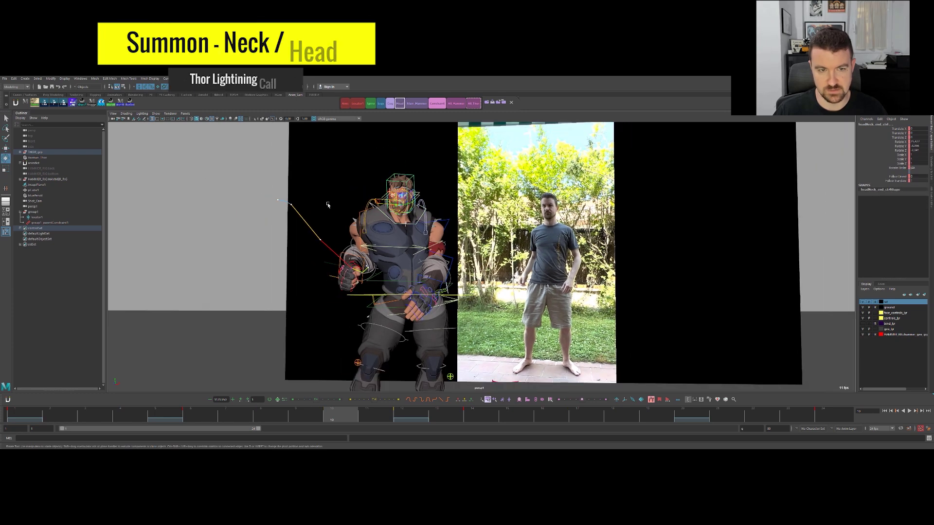
left_click_drag(326, 196, 404, 243, "alt")
key("alt+1")
scroll(405, 244, "up", 5)
key("q")
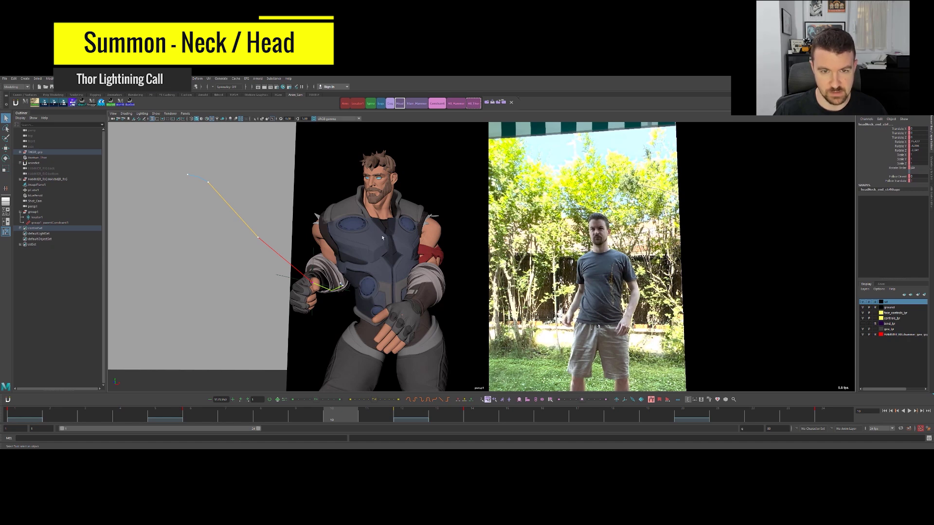
scroll(370, 199, "down", 3)
middle_click_drag(472, 250, 430, 240, "alt")
key("period")
key("period")
key("period")
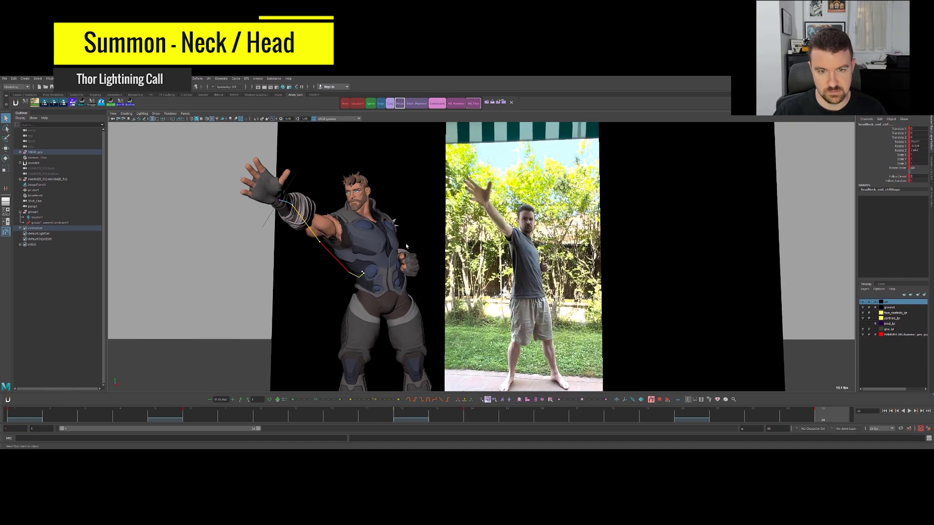
Return to frame 12 and rotate the neck and head controls, refining the head's angle through the shot camera.
key("e")
key("comma")
key("comma")
key("comma")
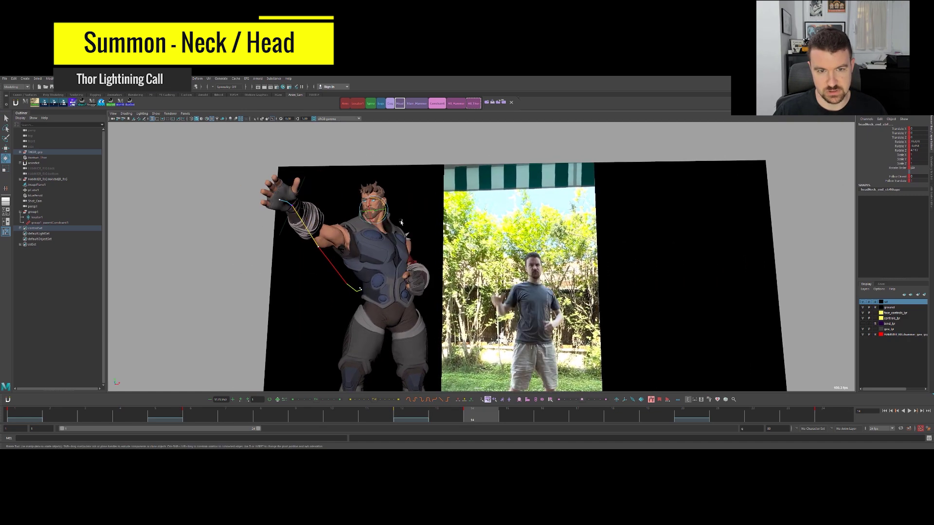
key("period")
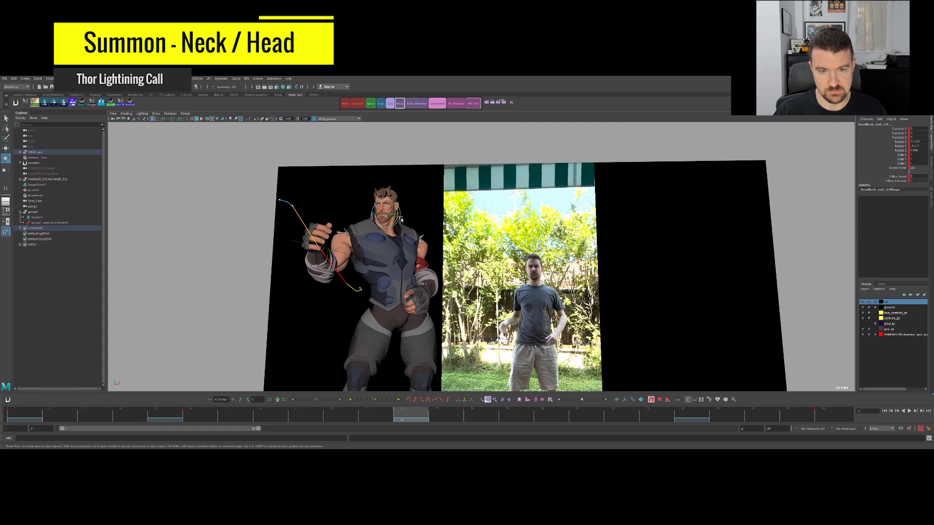
mouse_move(392, 217)
left_mouse_down()
mouse_move(398, 208)
mouse_move(384, 208)
mouse_move(392, 209)
left_mouse_up()
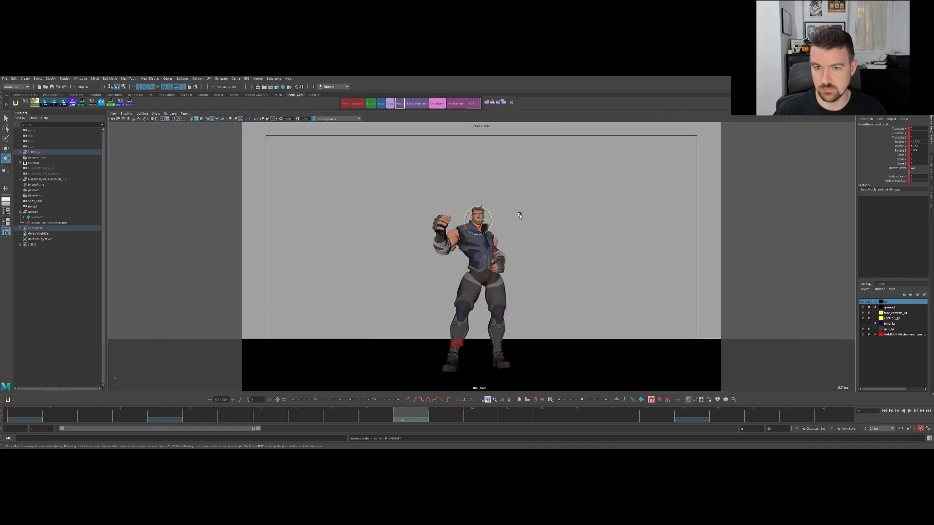
left_click_drag(466, 214, 473, 213)
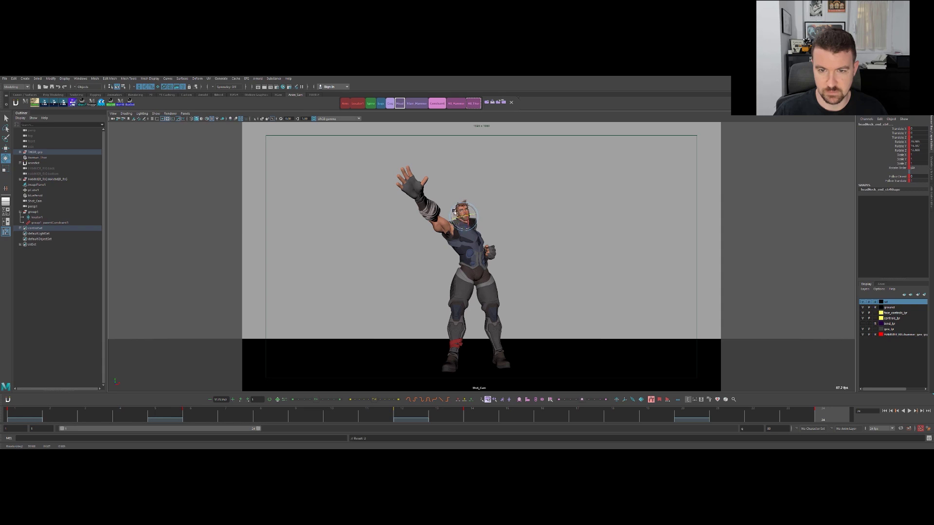
Compare the head poses between frames 14 and 24 in the shot camera and play the motion.
key("alt+period")
key("alt+comma")
key("comma")
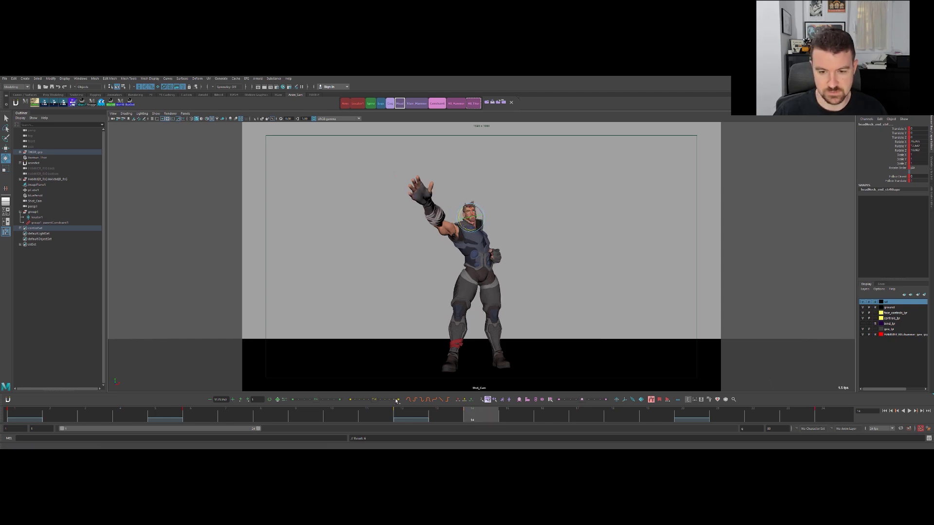
key("period")
left_click(490, 419)
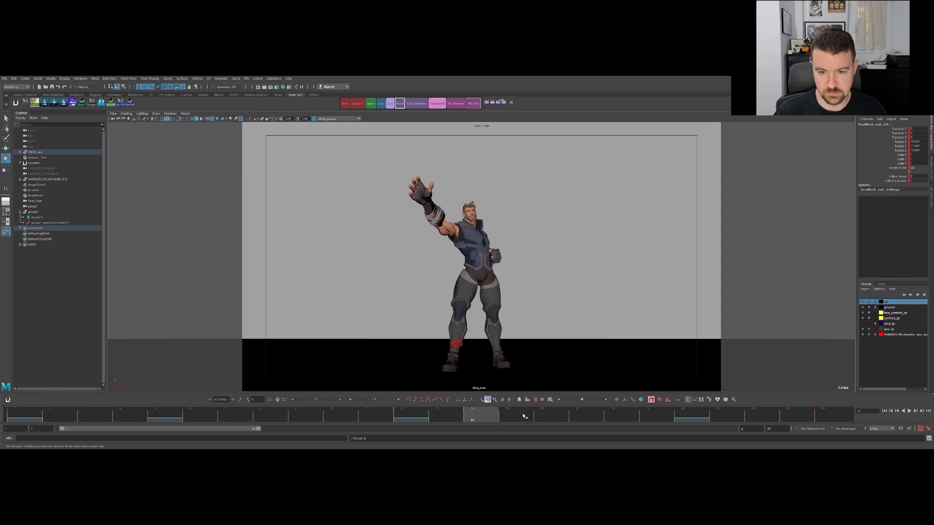
key("alt+v")
key("alt+v")
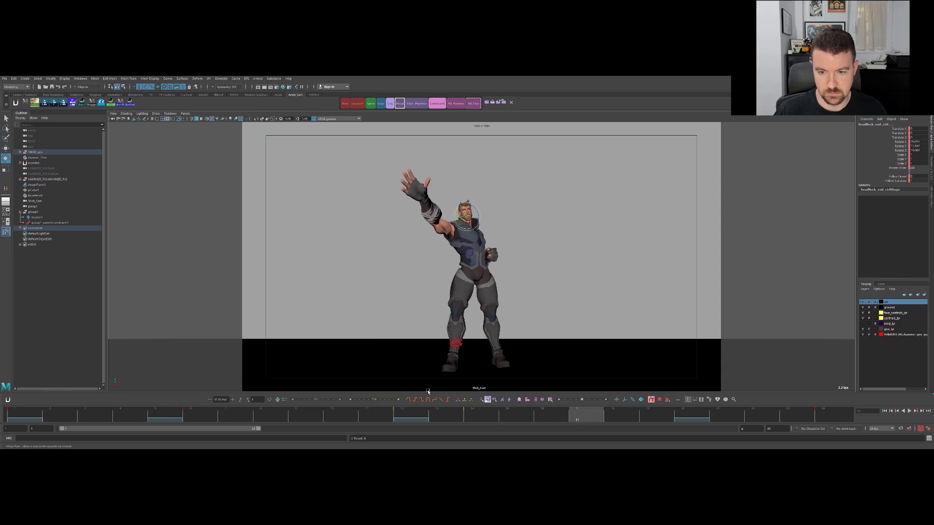
Step between the key poses at frames 14 and 24, checking the head's angle, and play the full motion.
key("comma")
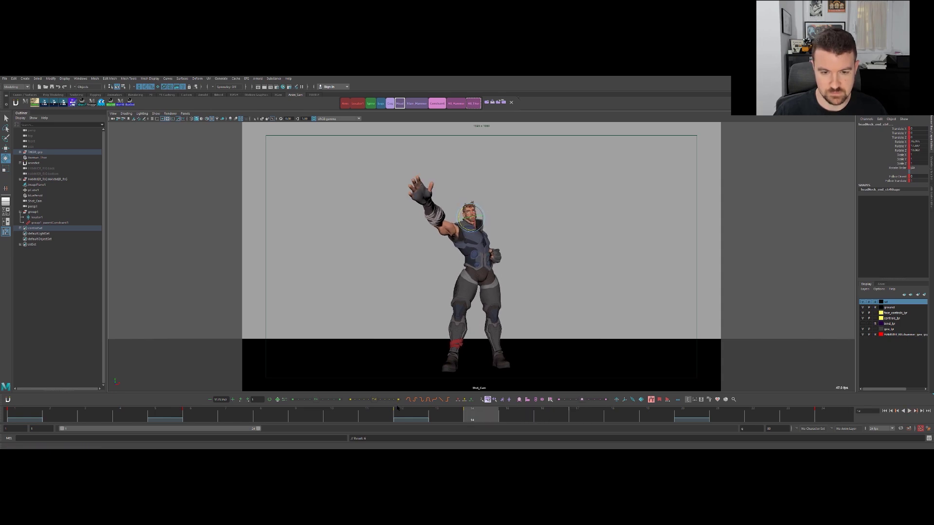
key("period")
key("q")
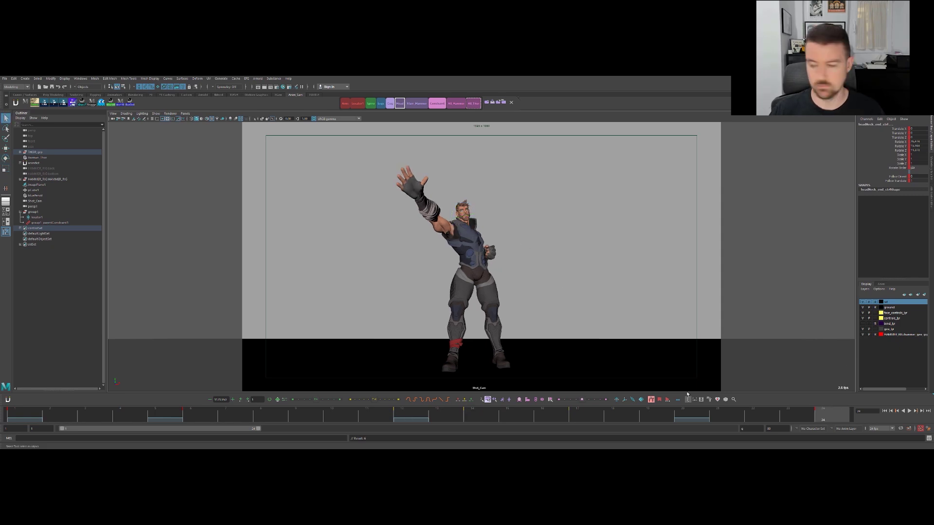
key("alt+v")
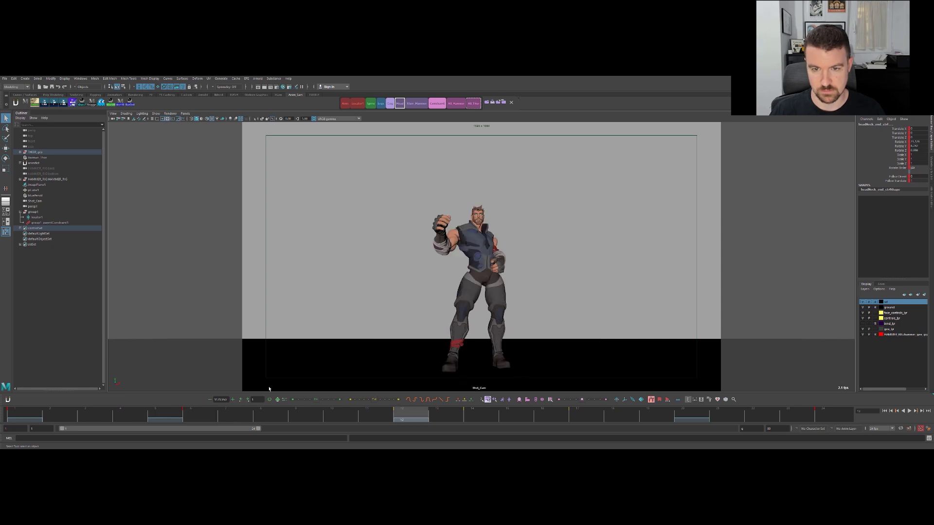
Scrub from frame 6 to frame 10 and rotate the head control in the shot camera.
mouse_move(187, 421)
left_mouse_down()
mouse_move(372, 395)
mouse_move(312, 406)
mouse_move(329, 405)
left_mouse_up()
key("e")
left_click_drag(482, 227, 491, 233)
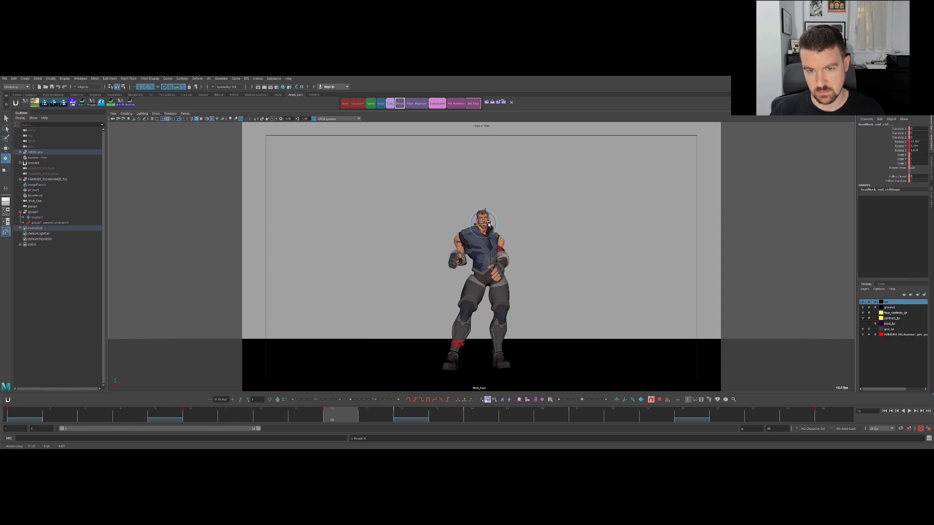
Show the rig controls, select the neck control and rotate it at frame 12 while comparing with frame 10.
key("alt+1")
key("q")
left_click(509, 217)
left_click(492, 228)
key("e")
key("period")
key("comma")
key("period")
left_click_drag(498, 229, 466, 226)
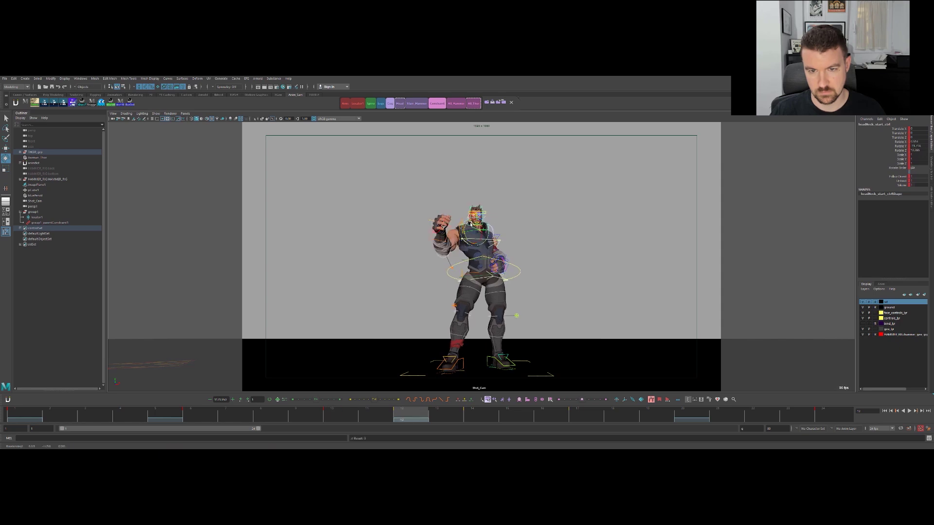
Adjust the neck control's rotation at frame 10 against its neighbouring keys and compare the poses with the rig controls hidden.
key("comma")
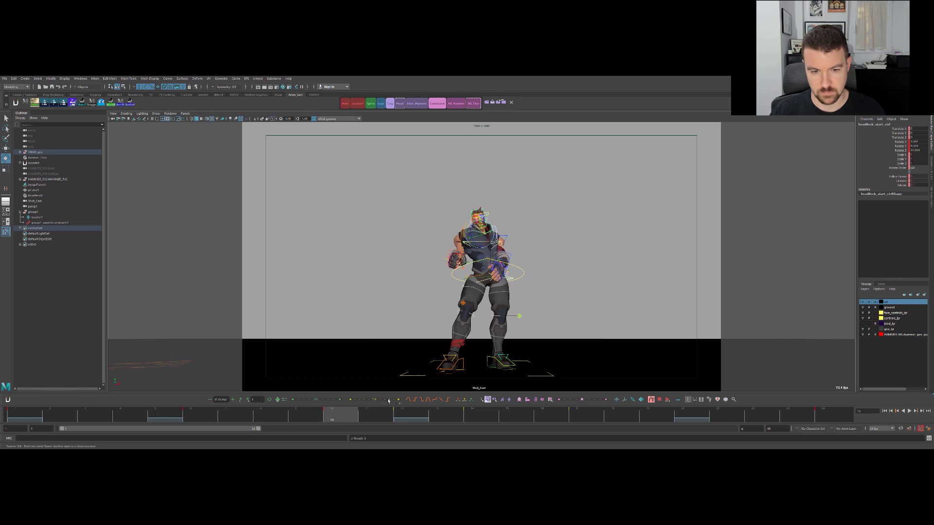
key("comma")
key("period")
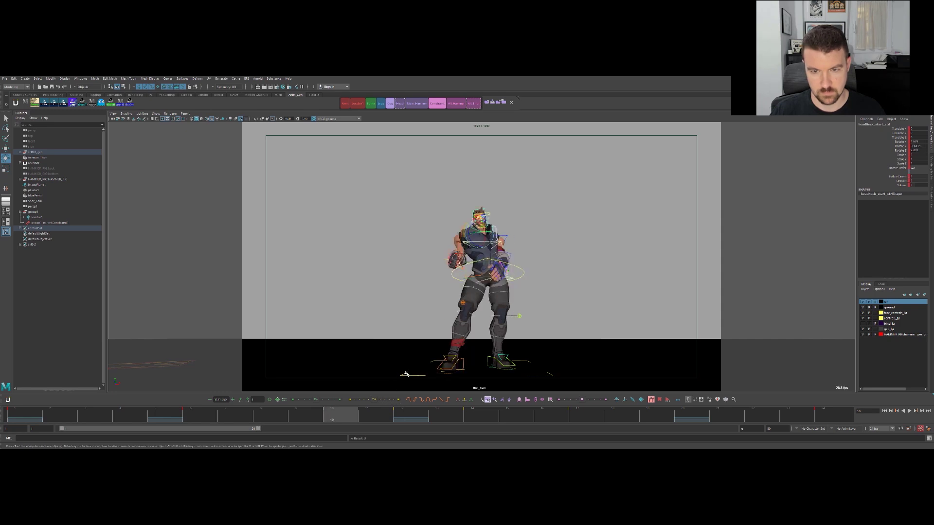
key("alt+1")
key("comma")
key("period")
mouse_move(214, 416)
left_mouse_down()
mouse_move(553, 348)
mouse_move(298, 387)
mouse_move(369, 375)
mouse_move(361, 374)
left_mouse_up()
key("comma")
key("period")
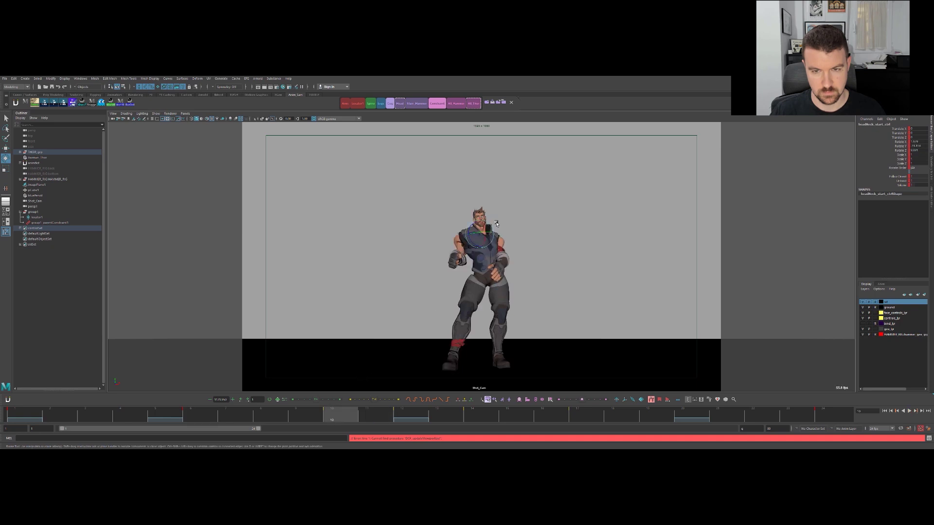
Select the head control and adjust its rotation at frame 10, comparing it with the neighbouring key at frame 6.
key("q")
left_click(490, 224)
left_click(473, 212)
key("e")
key("comma")
key("period")
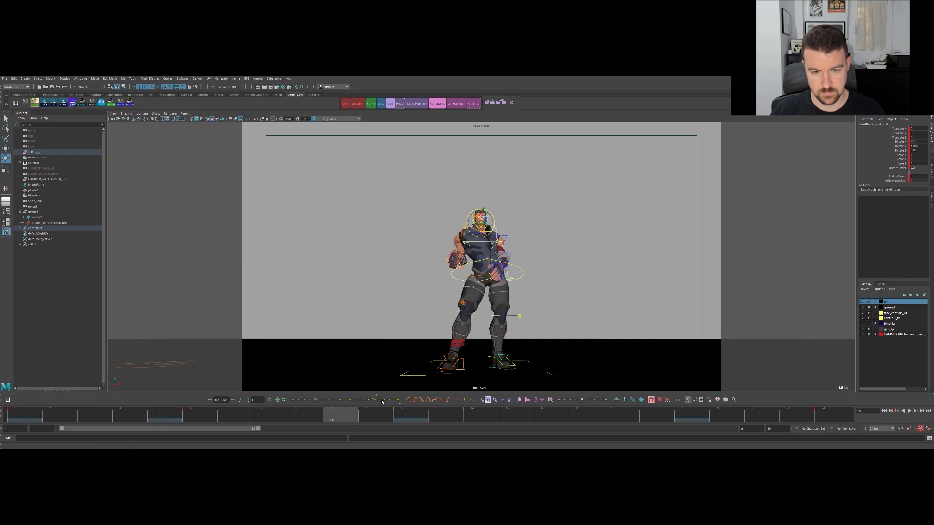
key("comma")
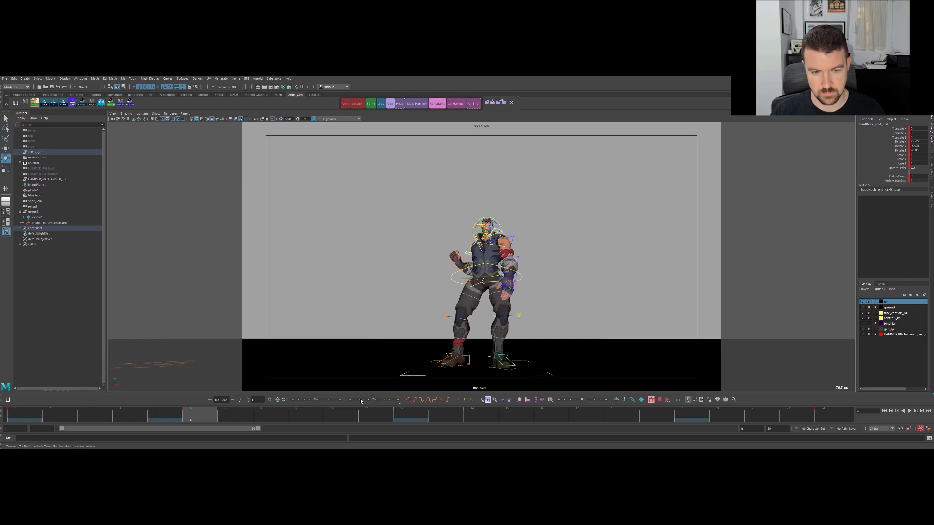
key("period")
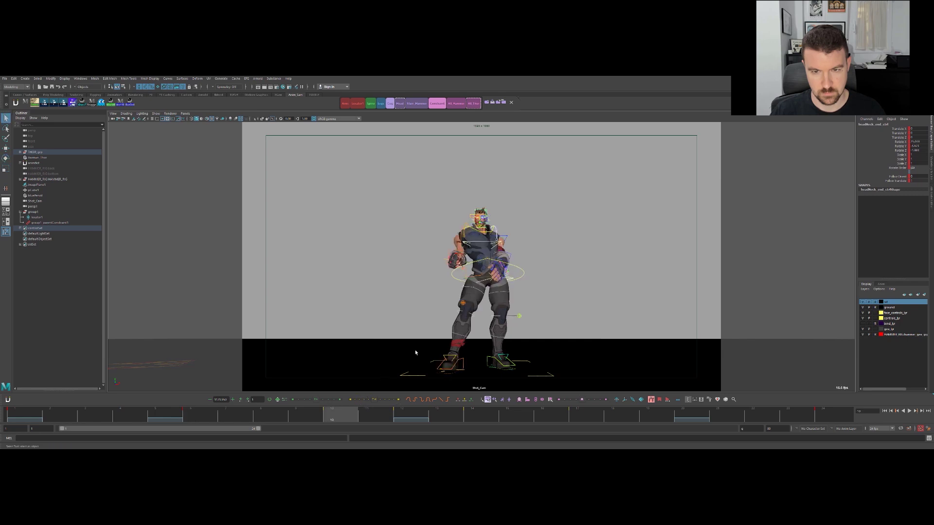
Play the animation in the shot camera with the controls hidden and scrub between frames 6 and 10 to review the head motion.
key("alt+v")
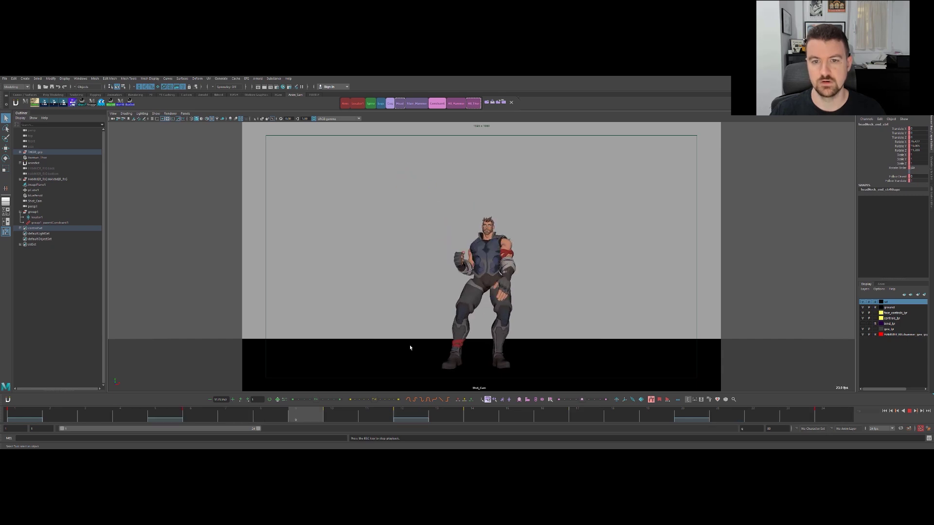
key("Escape")
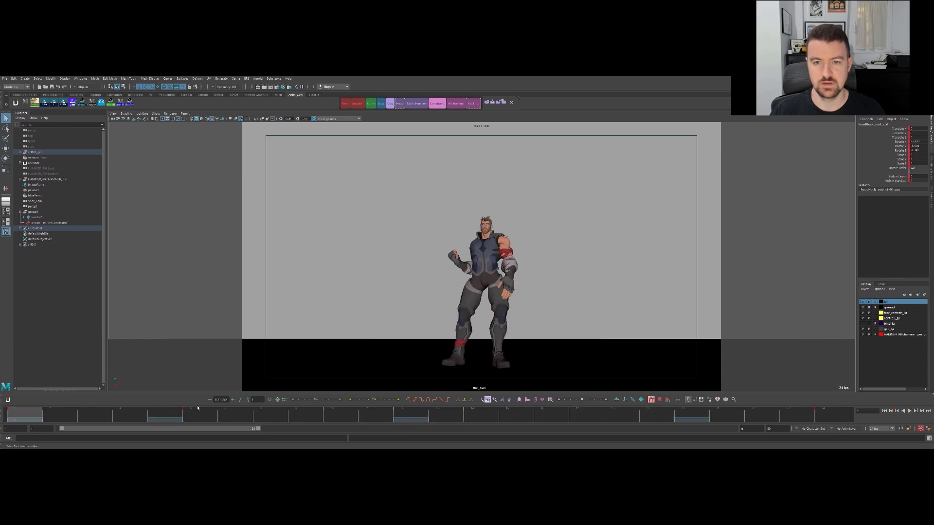
key("alt+v")
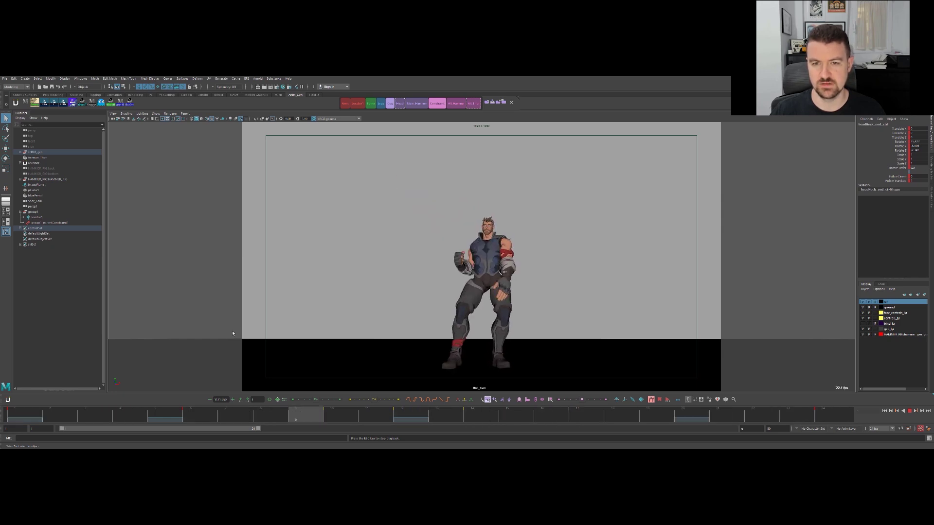
key("Escape")
left_click_drag(208, 419, 341, 404)
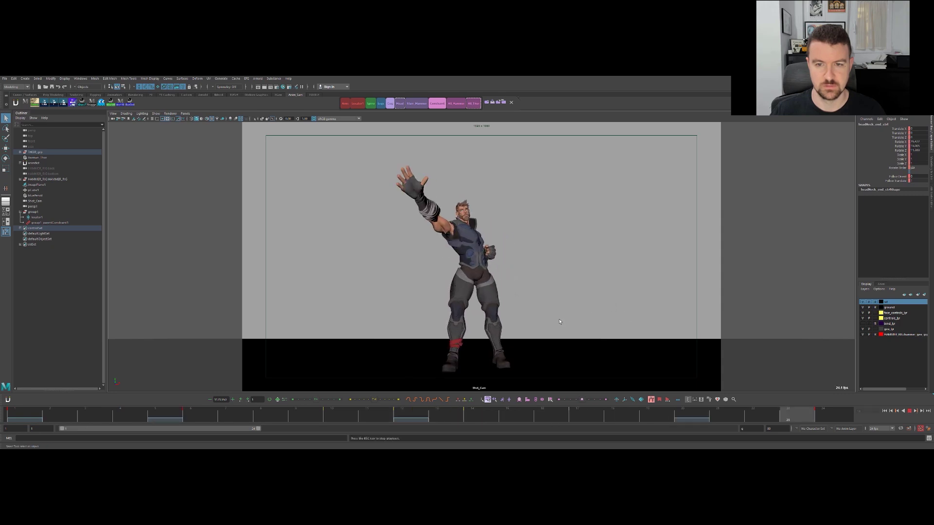
key("Escape")
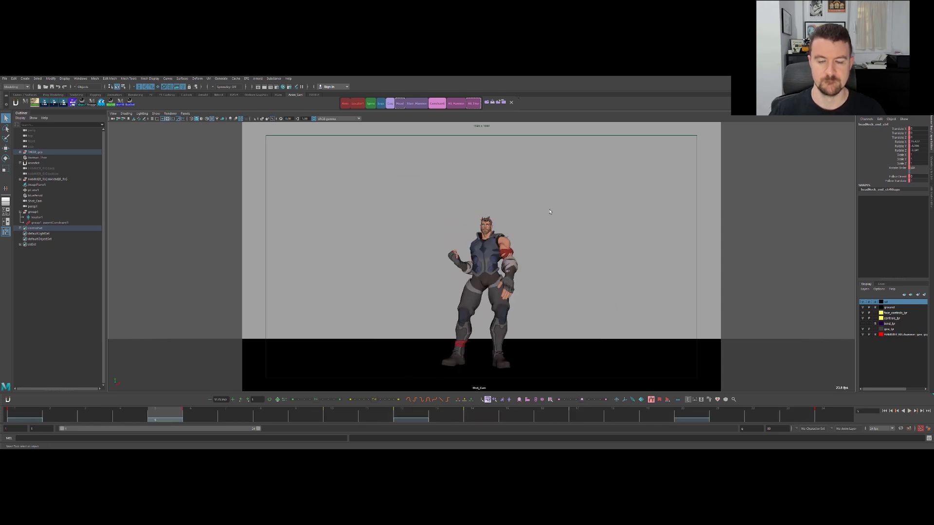
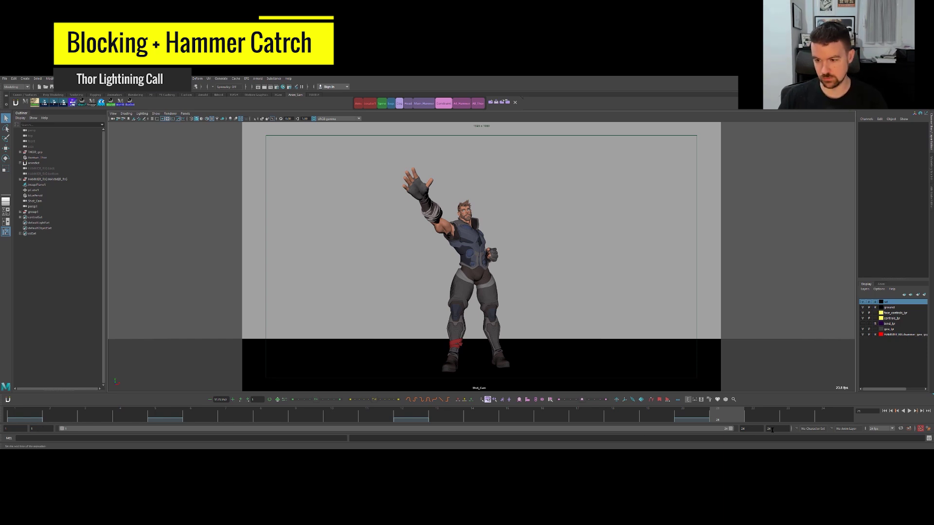
Set the animation end to frame 70 and extend the playback range over the whole animation.
type("20")
key("Return")
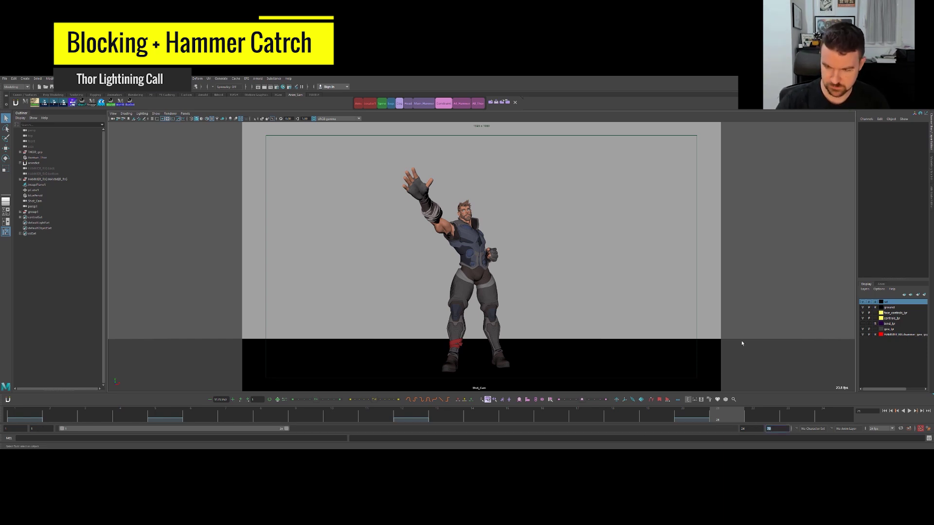
left_click_drag(288, 429, 730, 429)
Review the full hammer-catch blocking, select all character and hammer controls and move the key pose at frame 45 to frame 39.
key("alt+v")
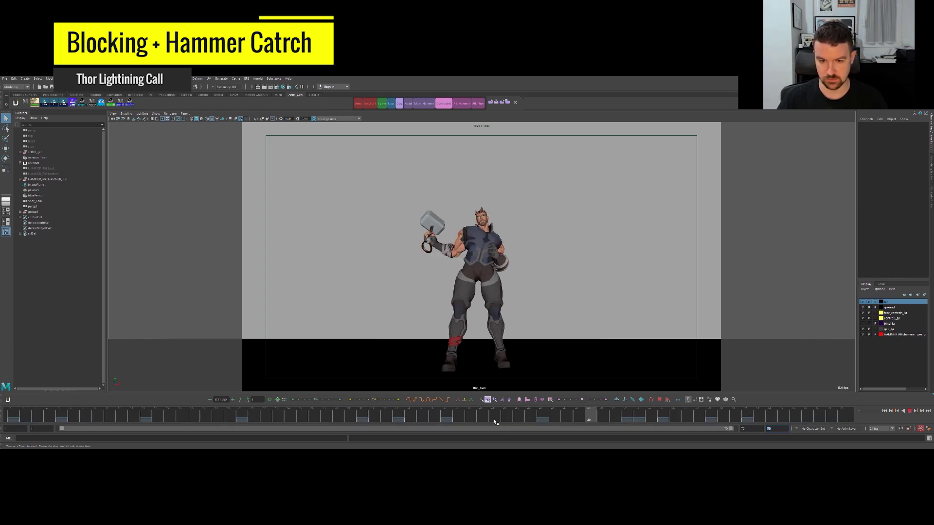
left_click(234, 416)
left_click_drag(254, 417, 547, 423)
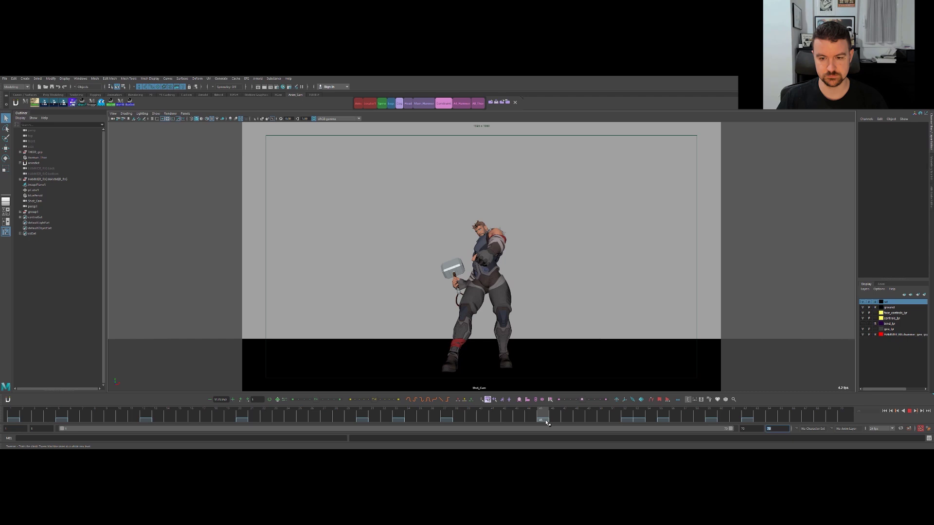
left_click(476, 104)
left_click_drag(534, 417, 474, 417)
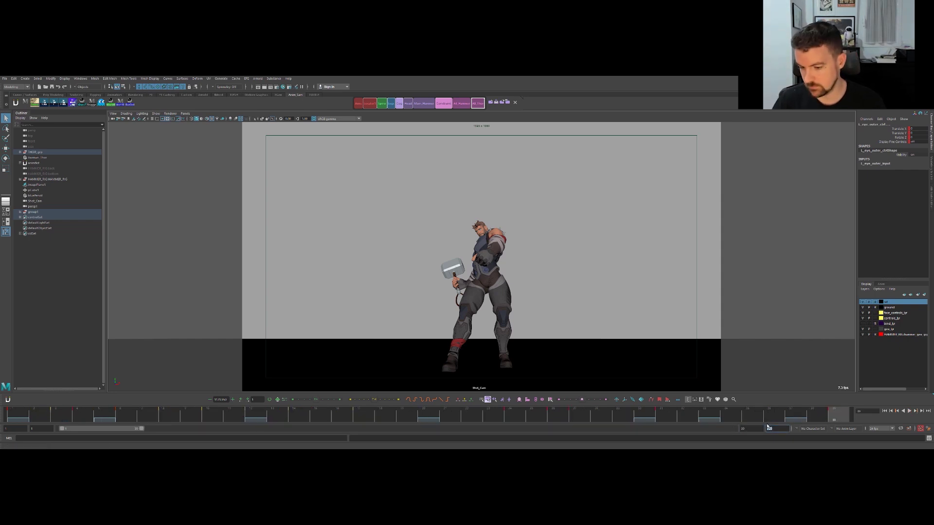
Set the animation end to frame 70 and the playback start to frame 24.
type("70")
key("Return")
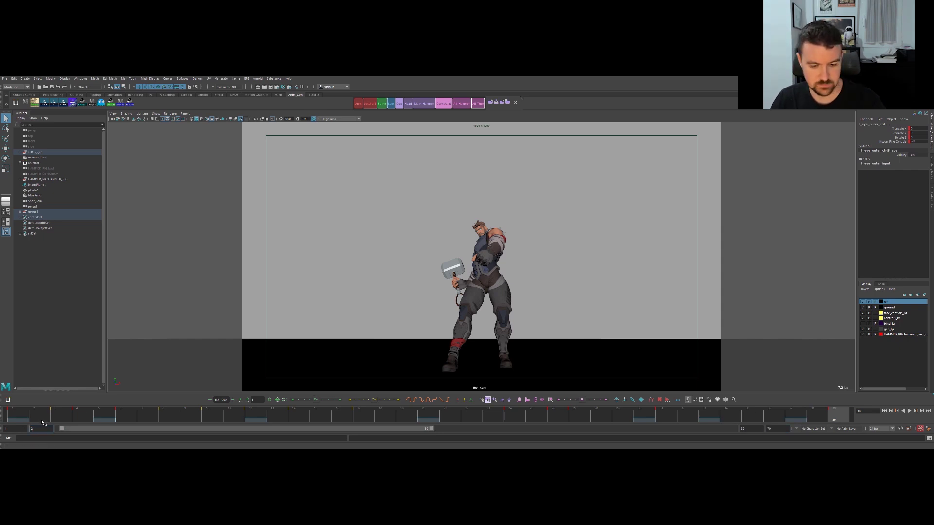
type("24")
key("Return")
Play the hammer-catch section from frame 24 to 39 repeatedly in the shot camera with nothing selected.
key("alt+v")
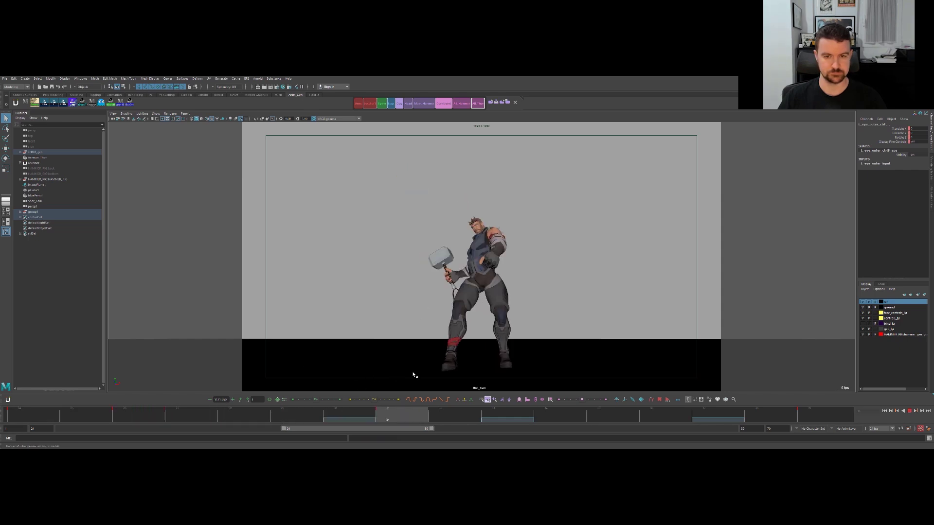
key("Escape")
left_click(353, 314)
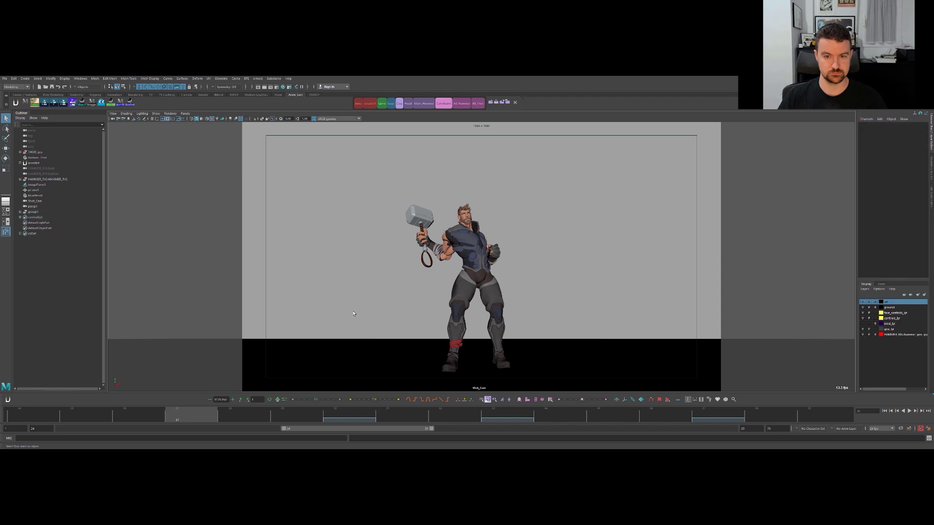
key("alt+v")
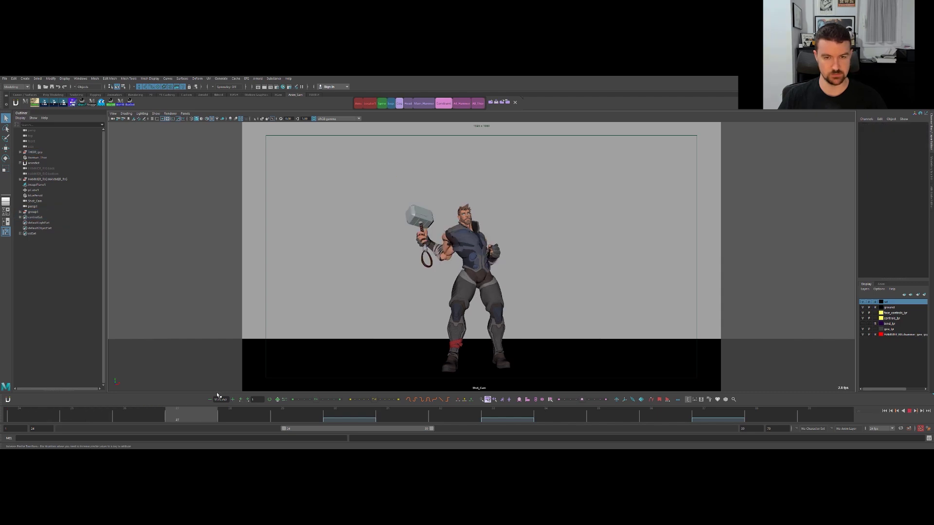
key("Escape")
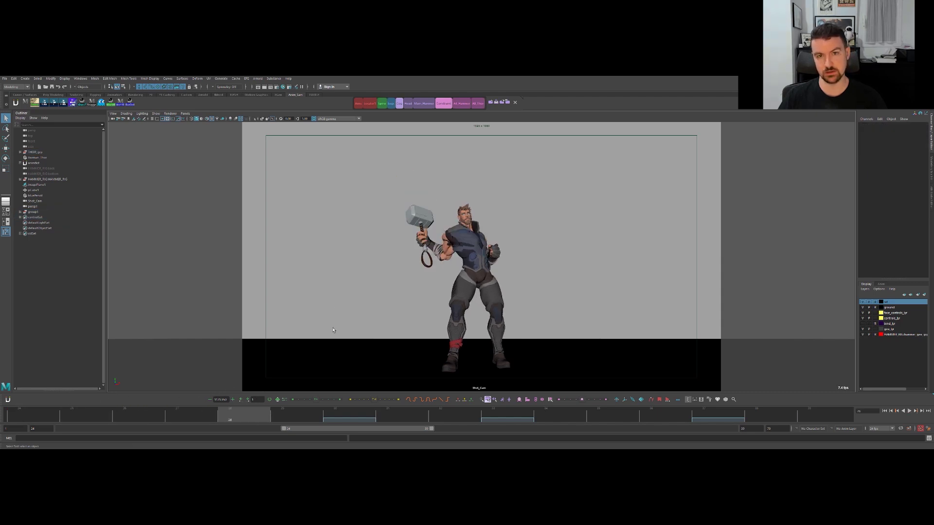
key("alt+v")
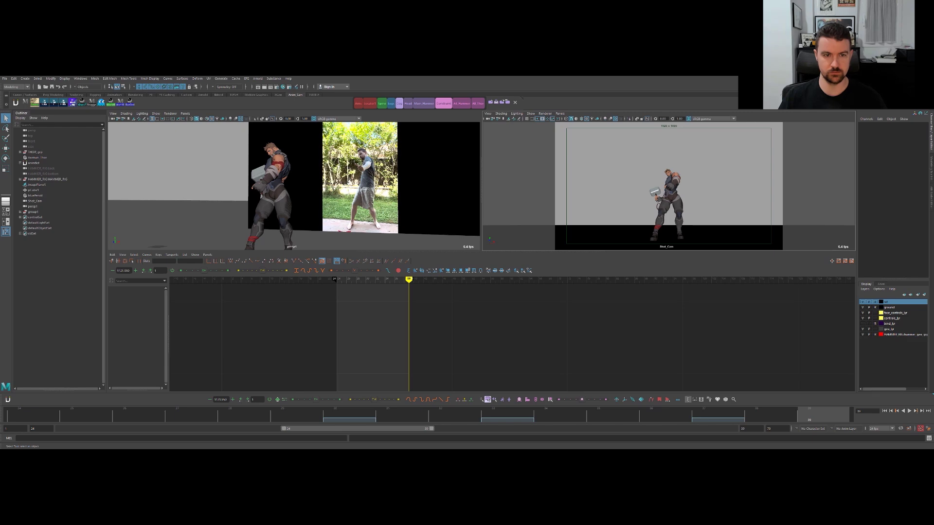
Show the rig controls in the full perspective view beside the reference and select the hammer handle's main control.
key("space")
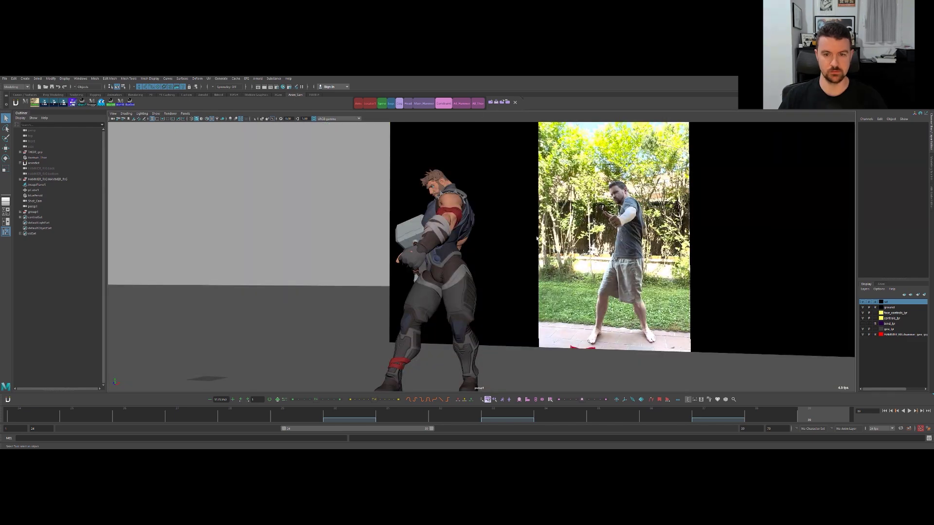
right_click_drag(535, 231, 450, 265, "alt")
left_click_drag(450, 266, 346, 221, "alt")
key("alt+1")
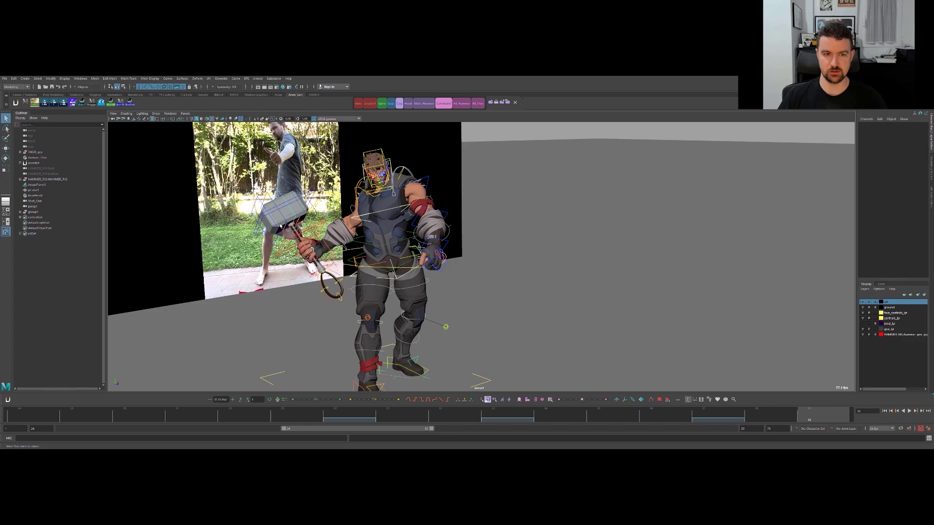
left_click_drag(373, 250, 318, 236, "alt")
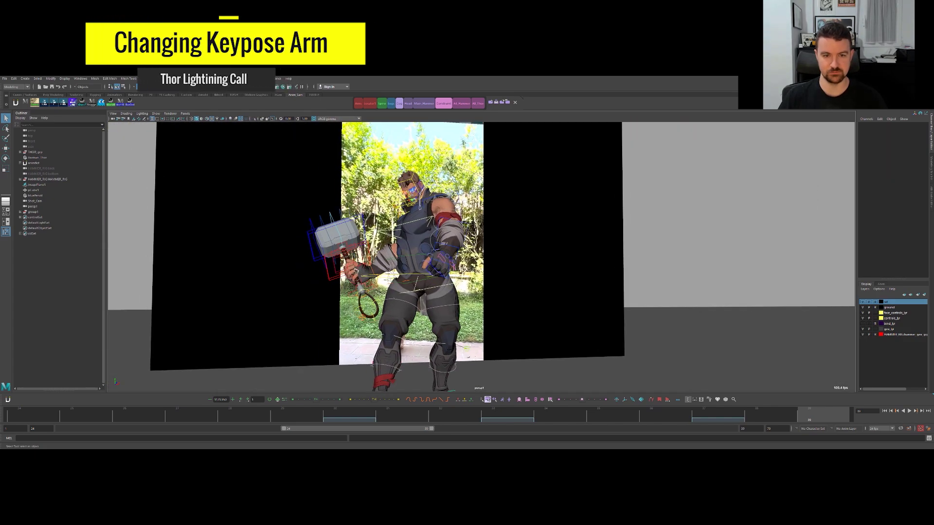
left_click(423, 103)
mouse_move(400, 259)
left_mouse_down("alt")
mouse_move(381, 248)
mouse_move(390, 252)
left_mouse_up("alt")
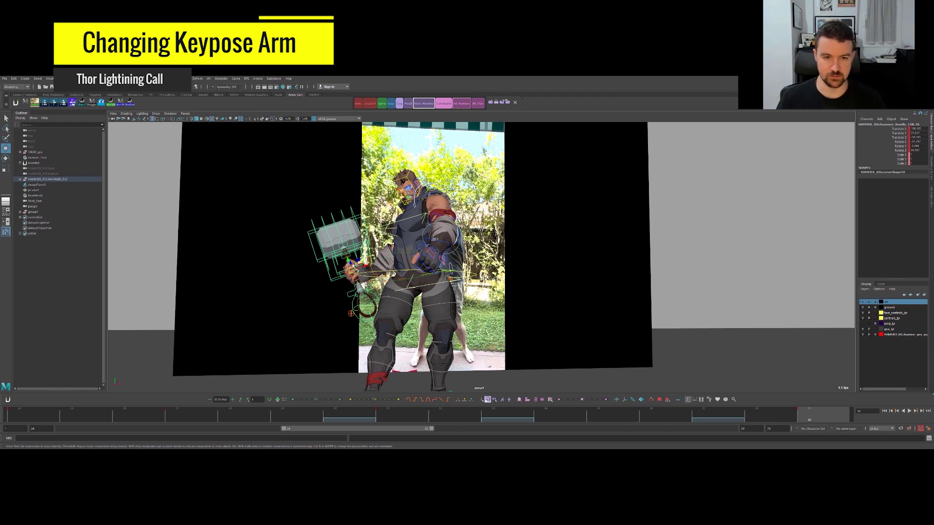
Move and rotate the hammer control at frame 39 so the hammer stands upright beside the character's chest.
left_click_drag(374, 285, 428, 285, "alt")
left_click_drag(355, 275, 334, 268)
left_click_drag(377, 246, 307, 233, "alt")
key("e")
right_click_drag(485, 239, 430, 245, "alt")
left_click_drag(431, 249, 404, 258, "alt")
right_click_drag(477, 260, 528, 260, "alt")
Scrub between frames 31 and 39 to compare the hammer arm's poses with the reference footage.
left_click_drag(771, 414, 540, 403)
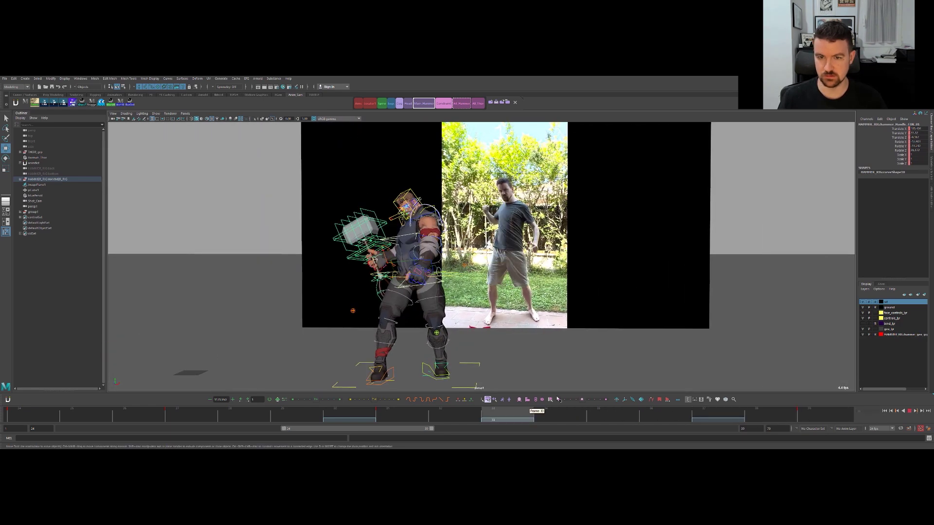
left_click(568, 420)
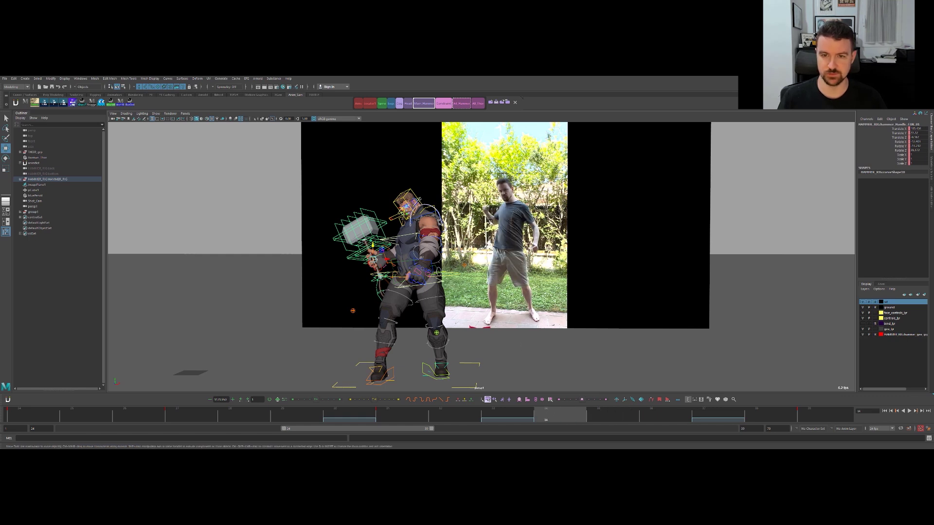
left_click(398, 415)
left_click_drag(410, 414, 823, 414)
Try moving the hammer control closer to the body at frame 39 and undo the move.
left_click_drag(533, 268, 548, 261, "alt")
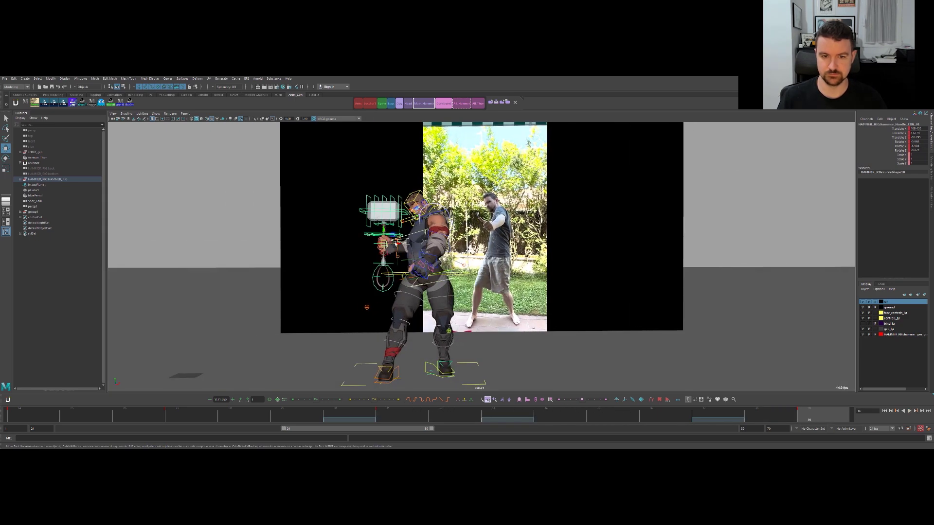
left_click_drag(383, 233, 427, 254)
key("ctrl+z")
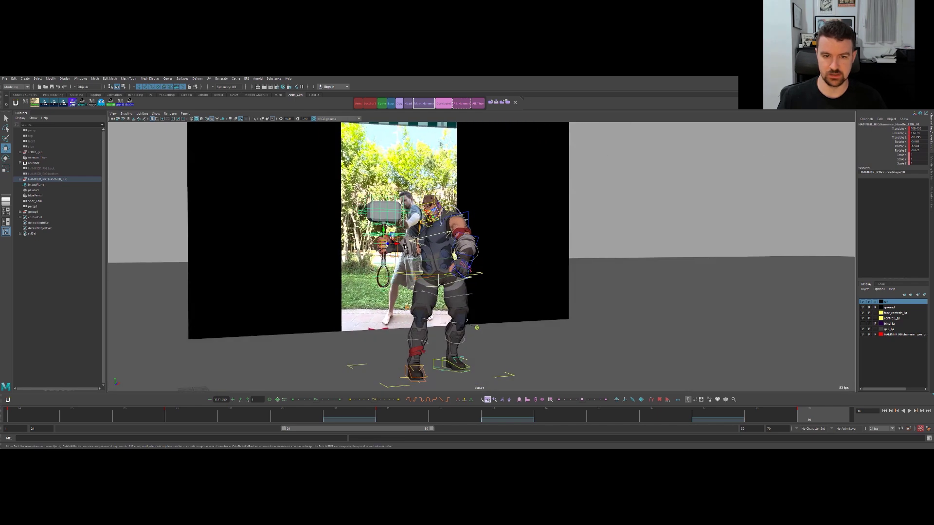
Raise the hammer control slightly and adjust the hammer arm's elbow pole vector at frame 39.
left_click_drag(383, 233, 383, 226)
left_click_drag(537, 263, 424, 330, "alt")
left_click(426, 282)
key("w")
left_click_drag(392, 324, 412, 333, "alt")
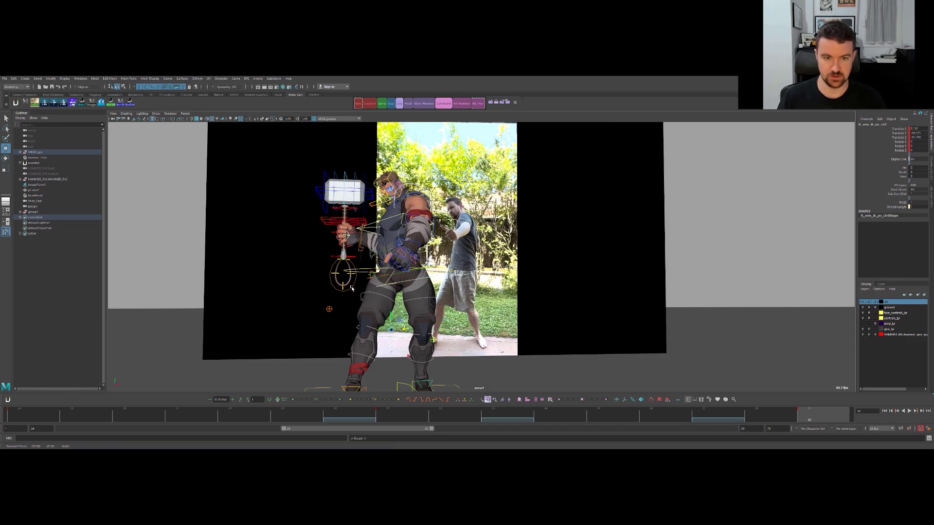
Rotate the locator that drives the hammer hand at frame 39 to refine the wrist's grip on the handle.
left_click_drag(352, 288, 546, 346, "alt")
scroll(451, 263, "up", 5)
key("q")
left_click(412, 261)
key("e")
left_click_drag(385, 259, 282, 272)
key("ctrl+z")
scroll(380, 260, "up", 3)
key("w")
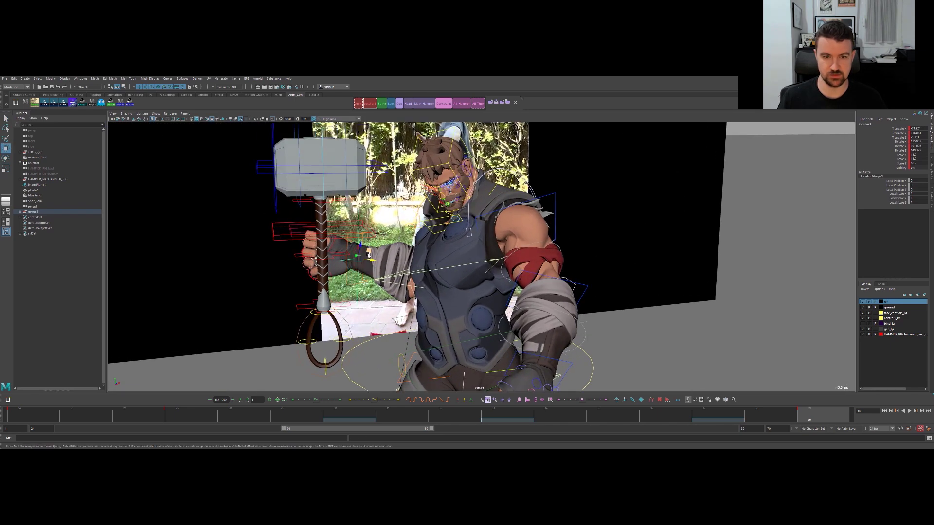
key("e")
mouse_move(373, 259)
left_mouse_down()
mouse_move(413, 263)
mouse_move(354, 272)
mouse_move(368, 266)
mouse_move(336, 262)
mouse_move(396, 258)
mouse_move(374, 267)
left_mouse_up()
key("w")
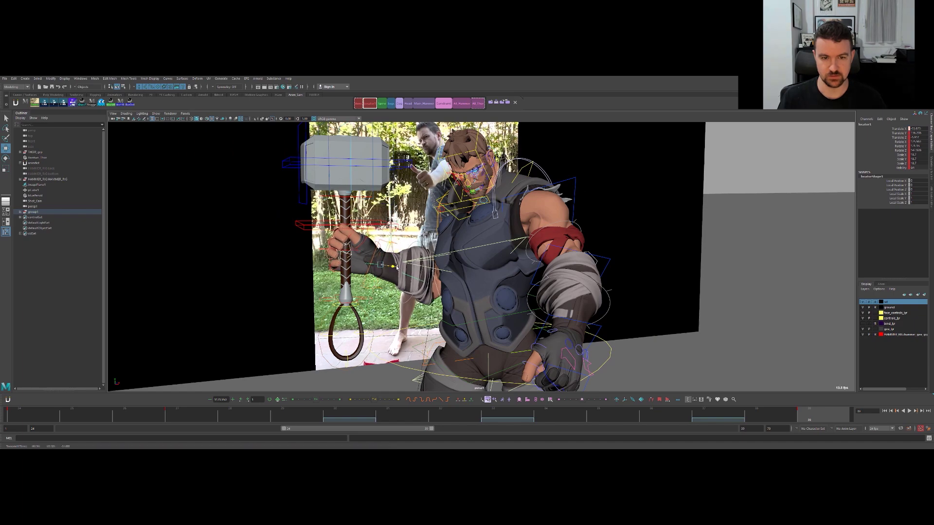
Examine the hammer arm's grip pose from several angles with the hammer's main handle control selected.
left_click_drag(396, 268, 550, 252, "alt")
scroll(550, 252, "up", 6)
middle_click_drag(292, 257, 461, 238, "alt")
left_click_drag(545, 254, 537, 228, "alt")
right_click_drag(537, 228, 310, 185, "alt")
left_click_drag(428, 285, 468, 250, "alt")
key("q")
left_click(480, 234)
key("e")
key("w")
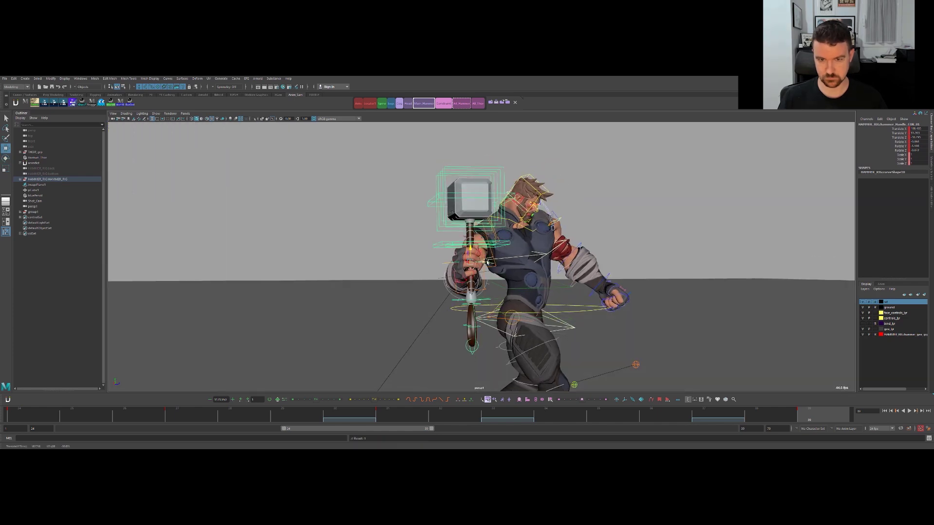
Try rotating the hammer handle's inner control at frame 39 and undo the rotation.
left_click_drag(474, 242, 505, 246, "alt")
key("e")
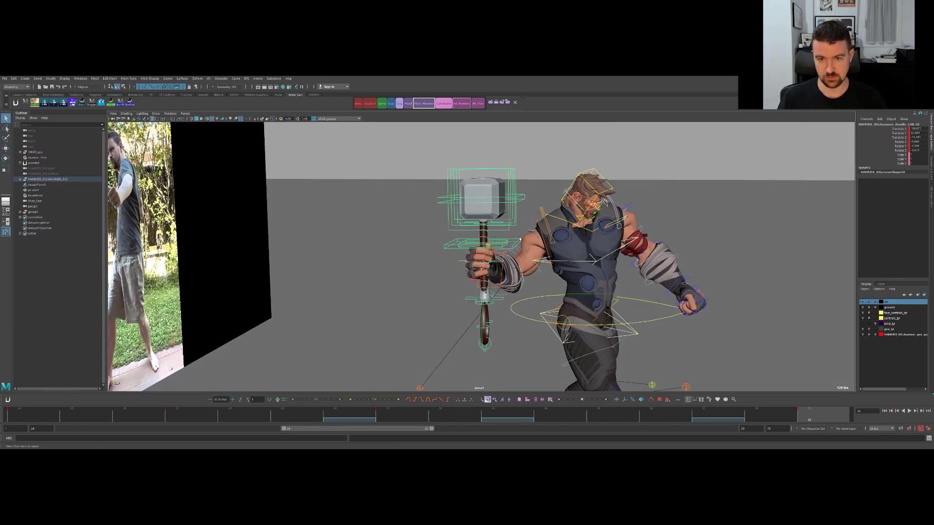
left_click(507, 245)
right_click_drag(488, 254, 543, 240, "alt")
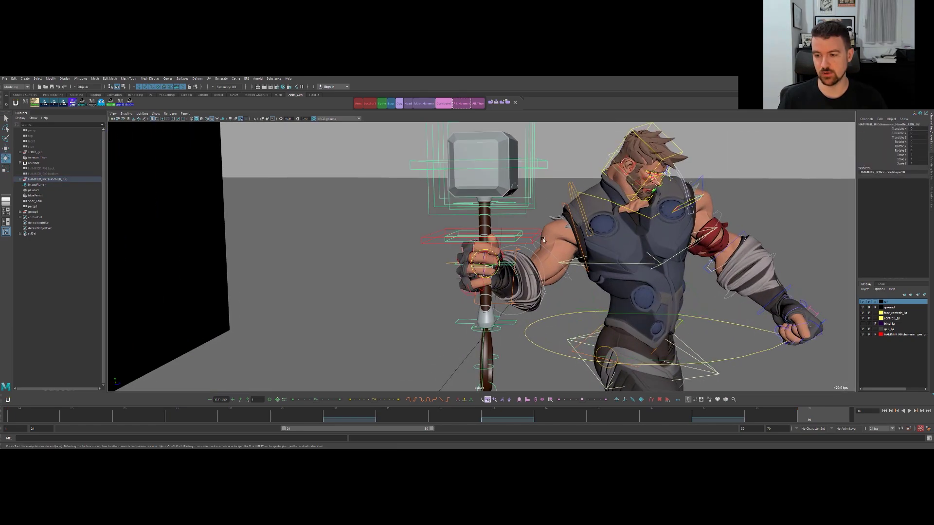
key("q")
key("e")
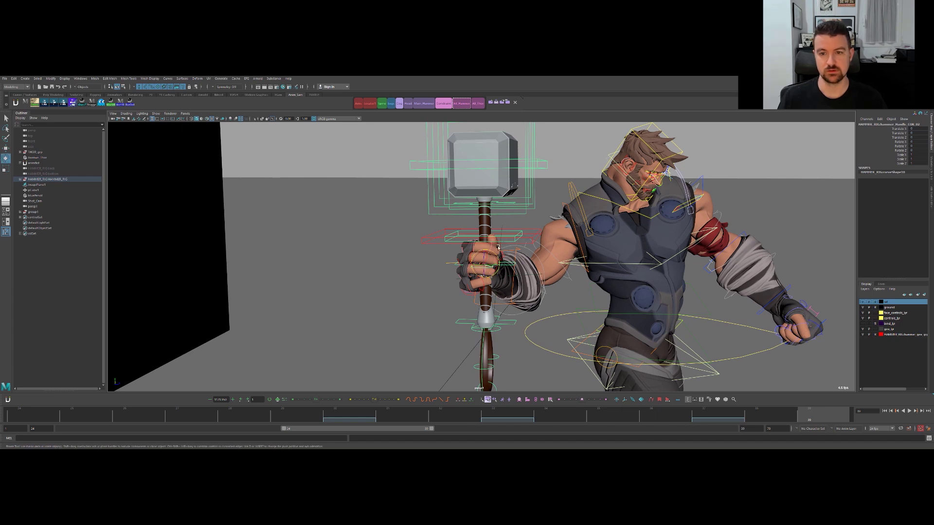
left_click_drag(494, 256, 495, 263)
key("ctrl+z")
Try rotating the hammer's main handle control, undo the rotation, and compare the pose with the previous key.
left_click(443, 245)
key("w")
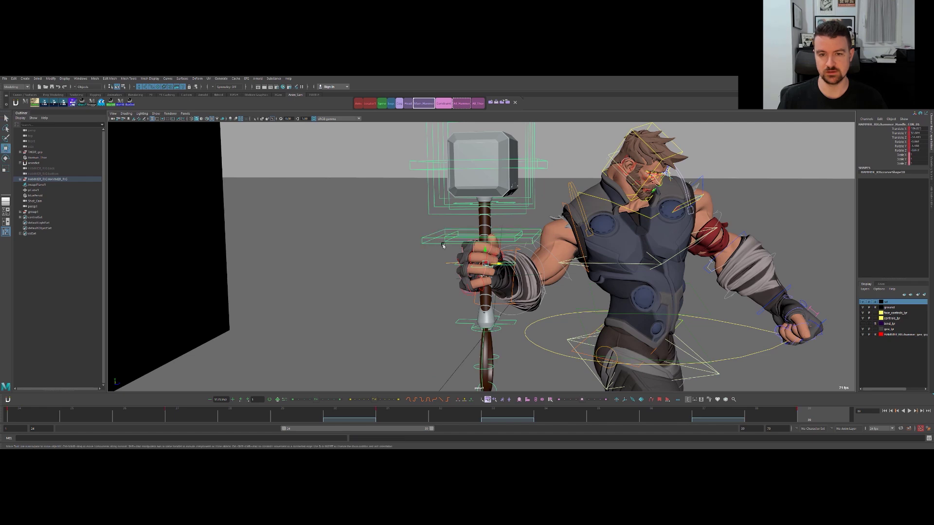
key("e")
left_click_drag(490, 258, 493, 260)
key("ctrl+z")
key("comma")
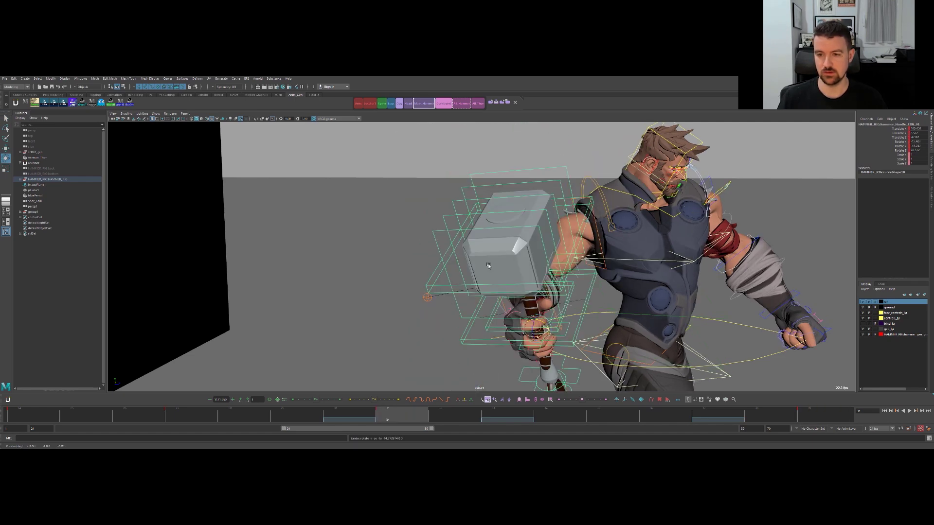
key("period")
Set keys on the hammer's main and inner handle controls together.
key("q")
left_click(524, 231)
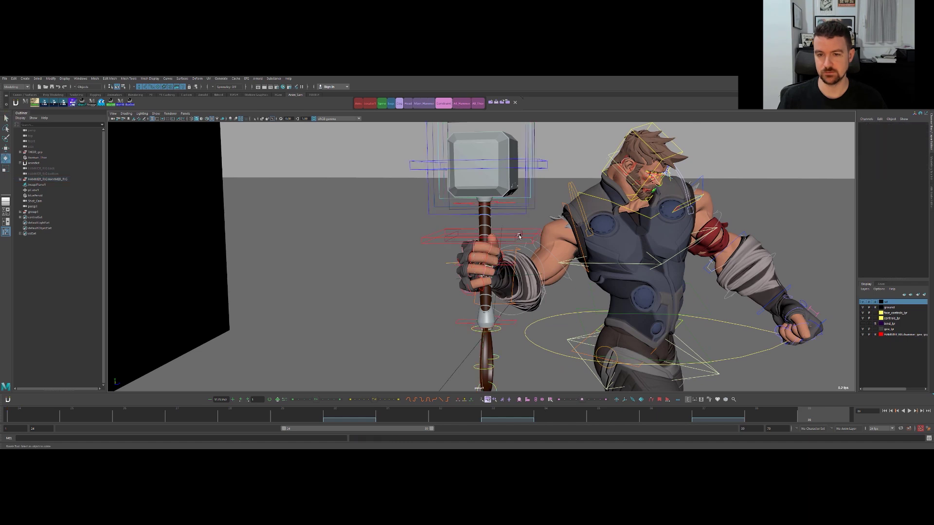
left_click(495, 256)
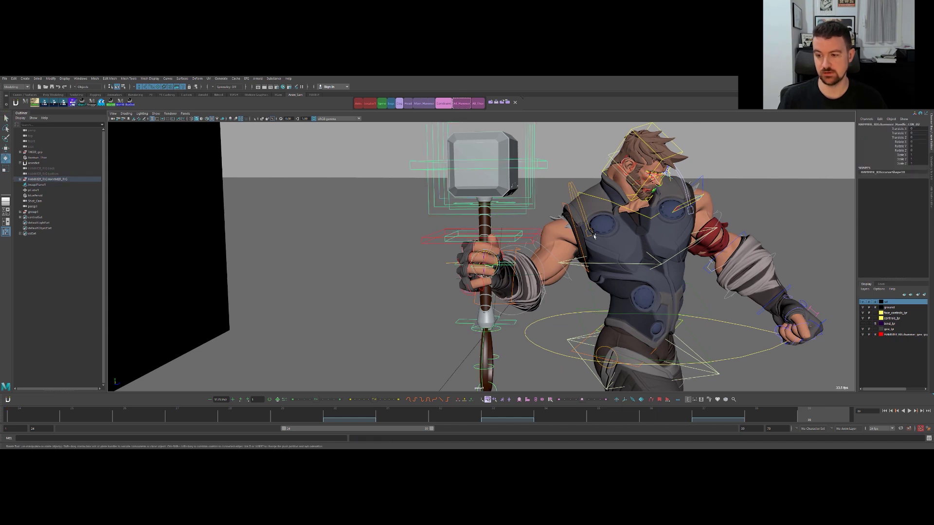
key("q")
left_click(524, 234)
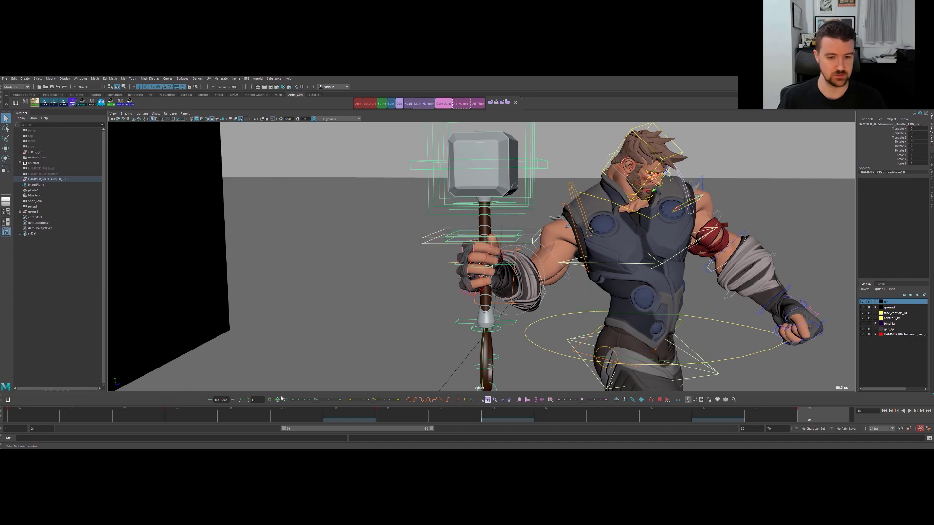
left_click(283, 399)
key("s")
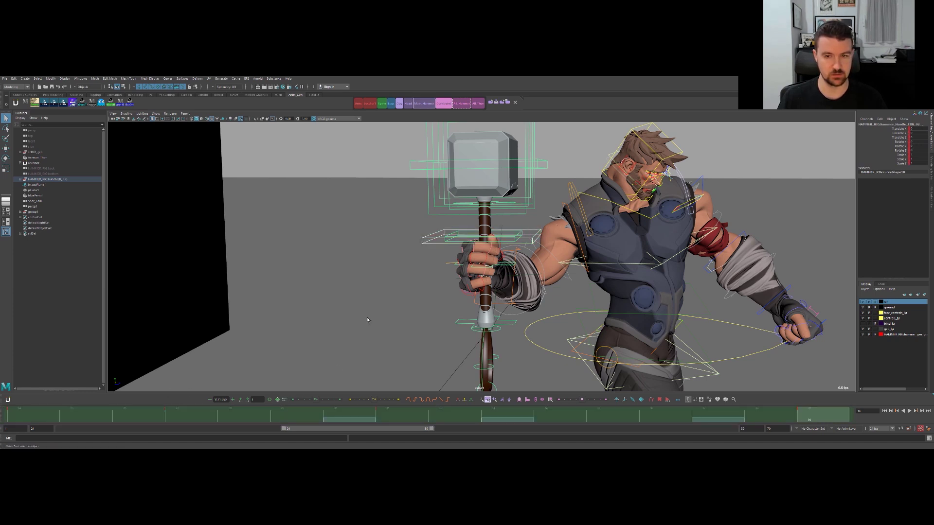
Tilt the hammer at frame 39 by rotating its inner handle control.
left_click(443, 248)
left_click(457, 234)
key("e")
key("comma")
key("period")
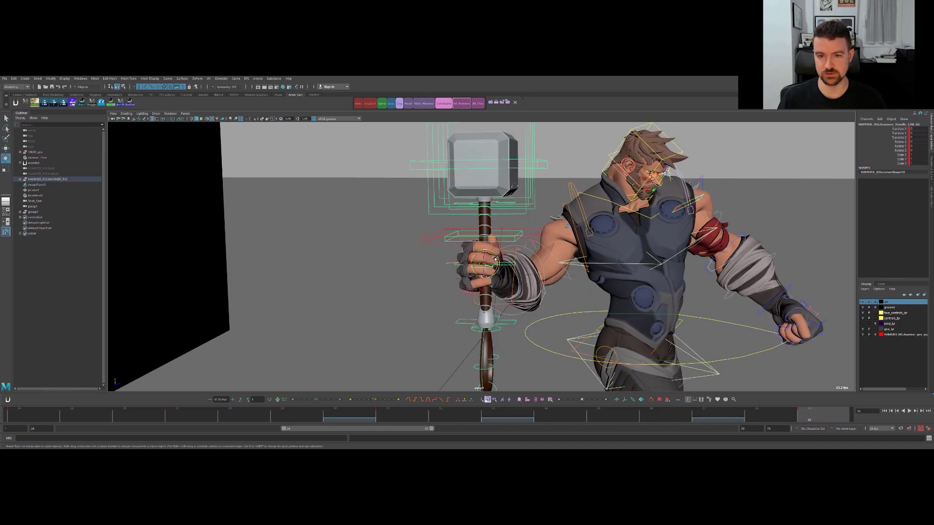
left_click_drag(495, 259, 498, 254)
Rotate the hand locator at frame 39 so the hand and wrist follow the tilted hammer.
key("q")
left_click_drag(515, 250, 618, 254, "alt")
key("e")
left_click_drag(492, 254, 490, 266)
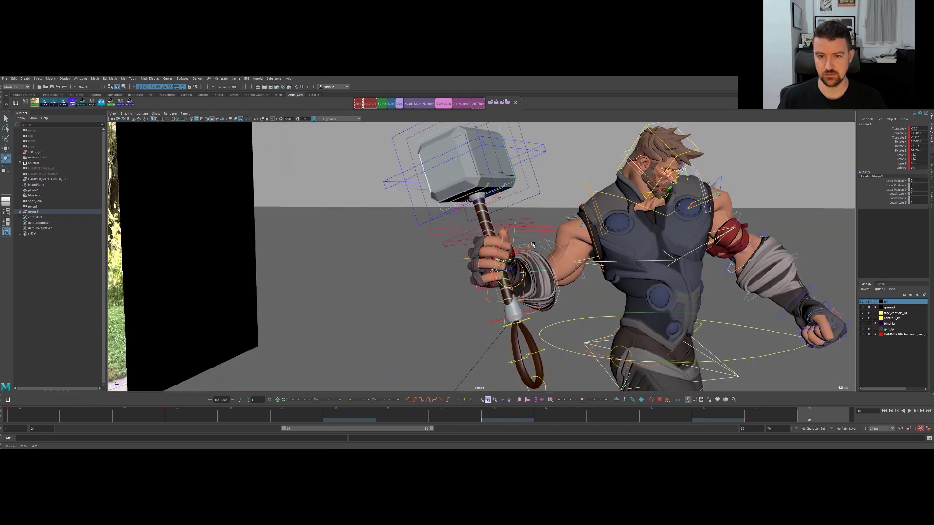
left_click_drag(513, 276, 511, 283)
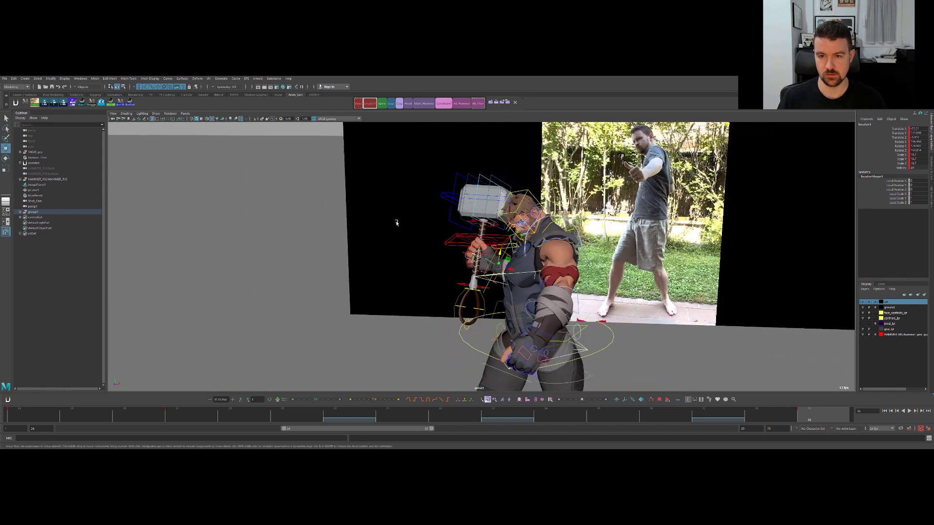
Through the shot camera, shift the hammer slightly away from the body at frame 39, then check the silhouette without rig controls.
key("space")
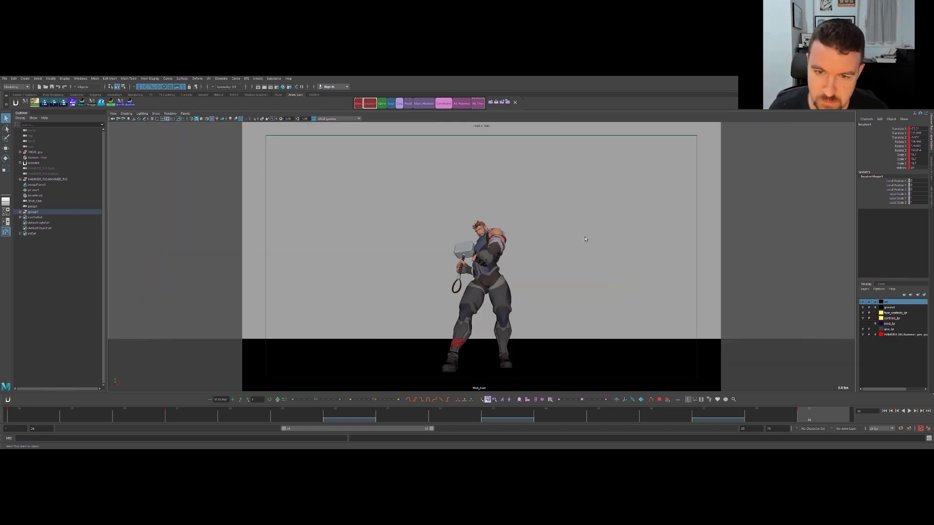
key("alt+1")
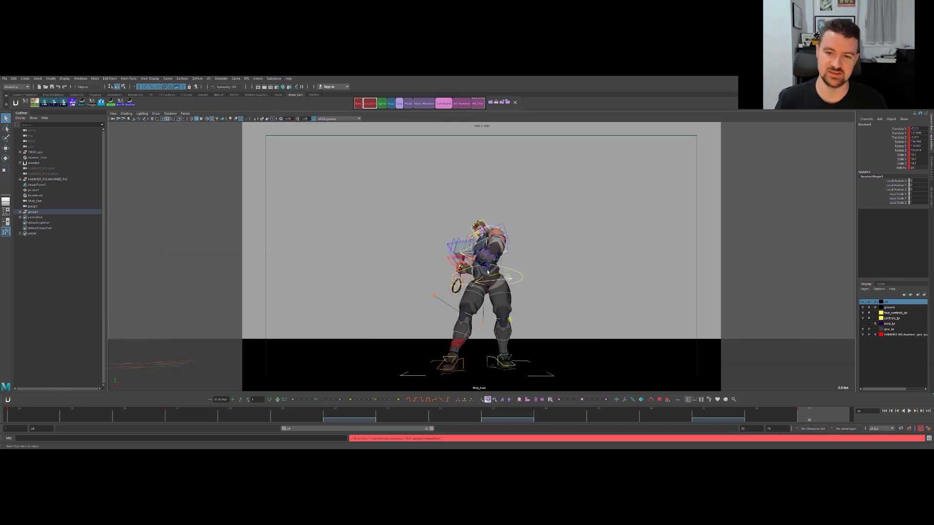
left_click(452, 265)
key("w")
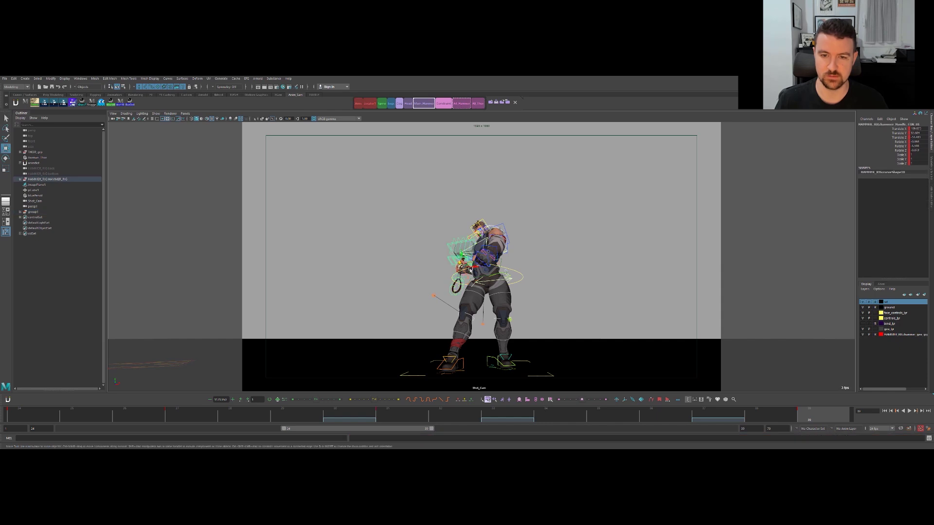
left_click_drag(474, 262, 474, 265)
key("q")
left_click(540, 241)
key("alt+1")
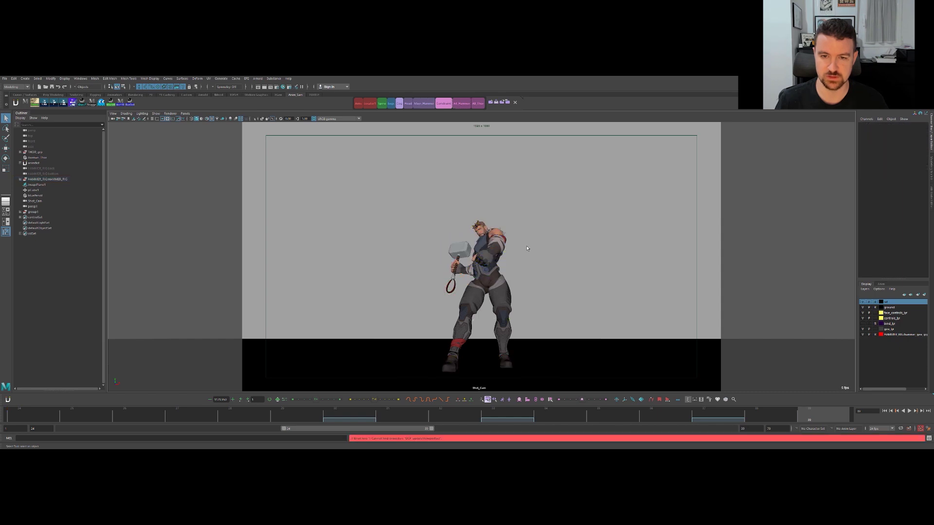
Select all the hammer controls and flip between frames 31 and 39 to compare the poses in the shot camera.
key("alt+1")
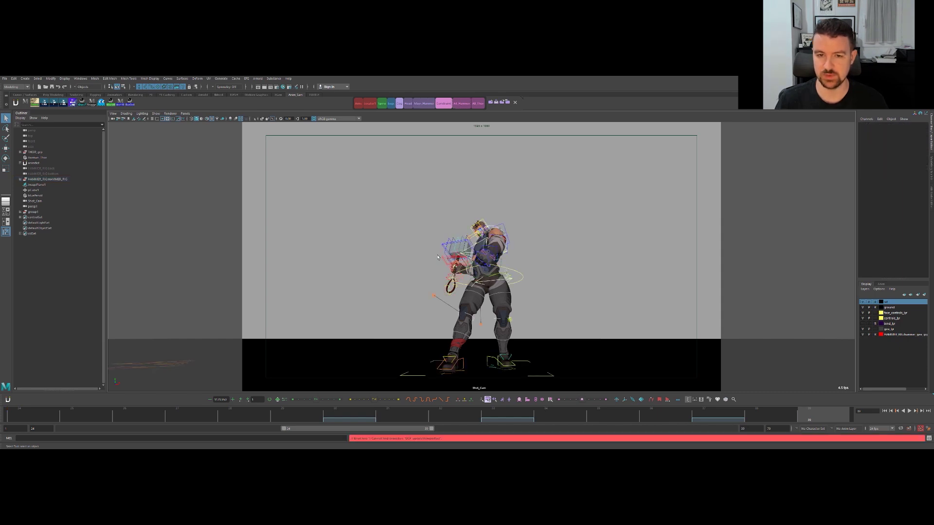
left_click(470, 266)
key("w")
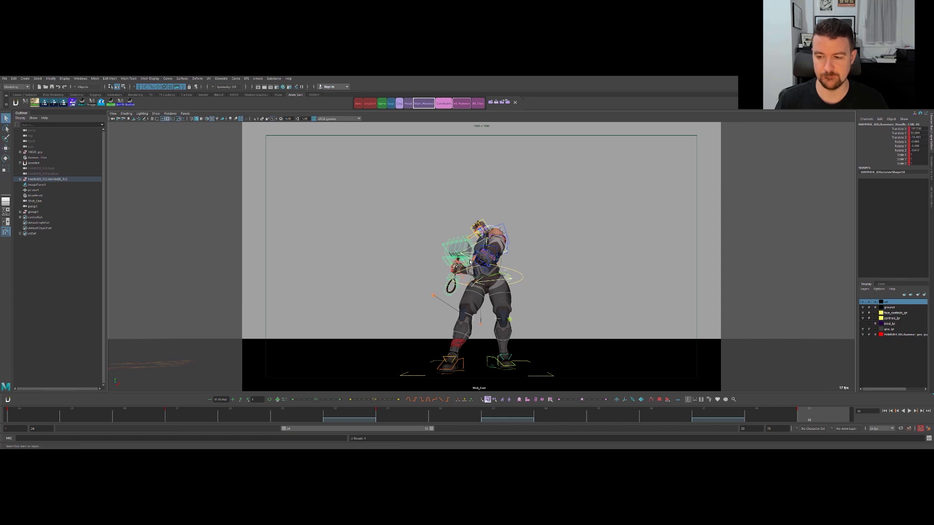
left_click(463, 103)
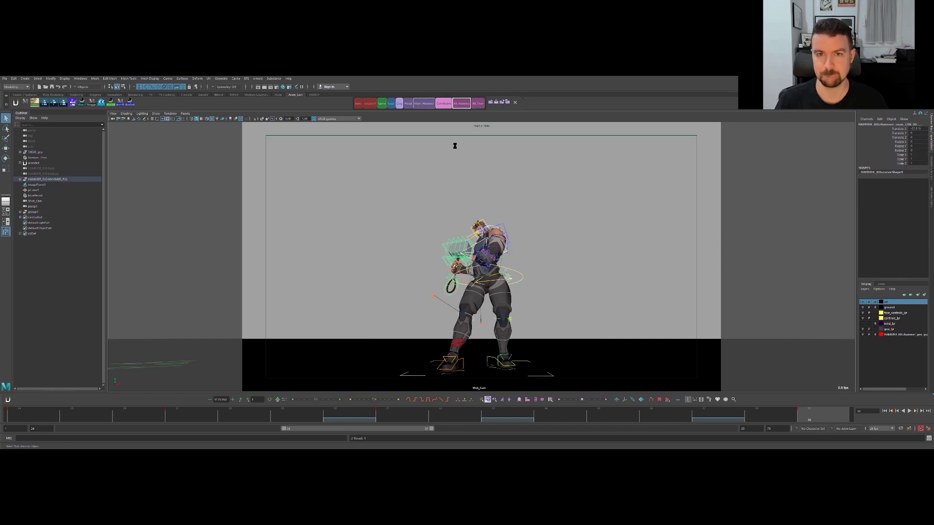
key("comma")
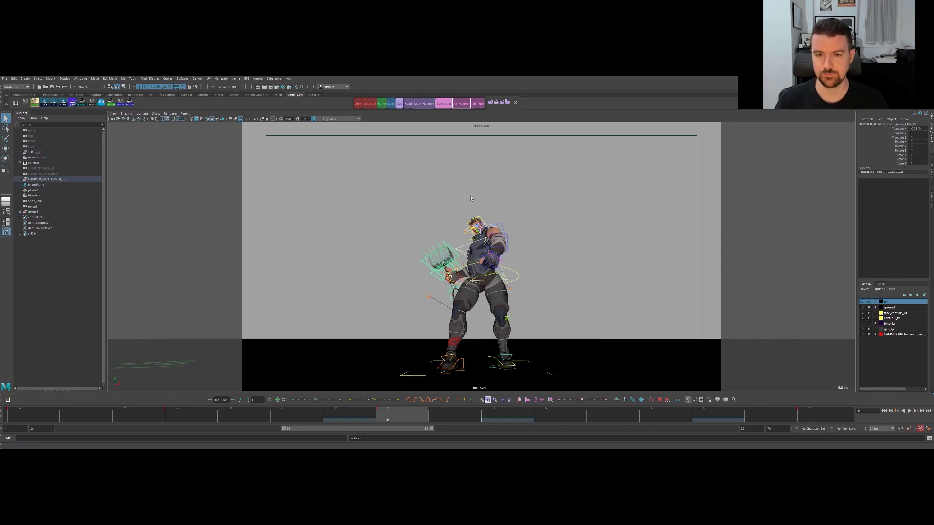
key("period")
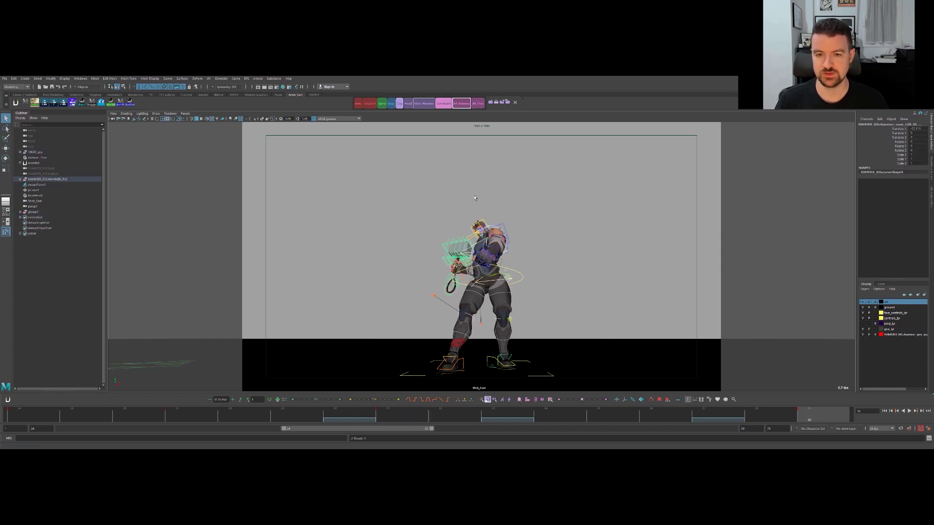
key("comma")
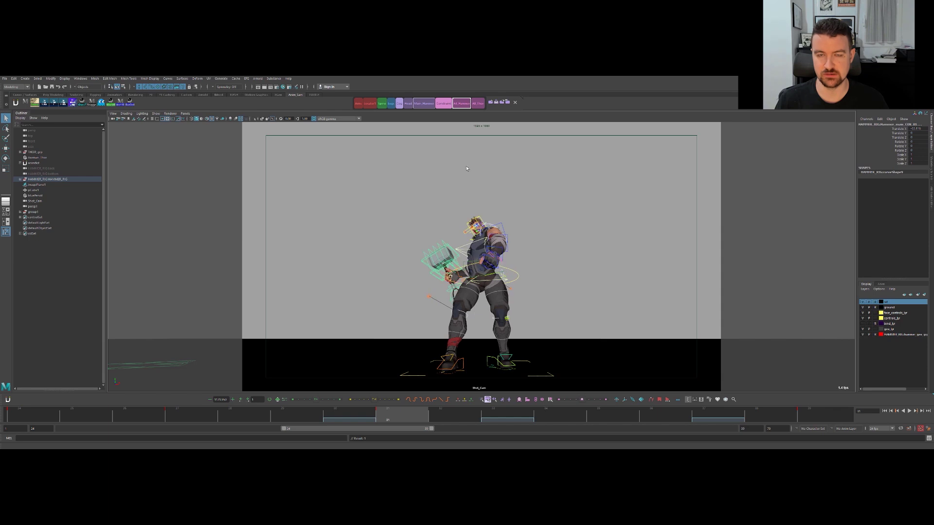
key("period")
key("comma")
key("comma")
key("period")
key("period")
key("comma")
key("comma")
key("period")
key("period")
key("comma")
key("comma")
key("period")
Copy the frame 39 pose of all hammer controls and the hand locator onto frame 31 and flip between the keys.
left_click(487, 135)
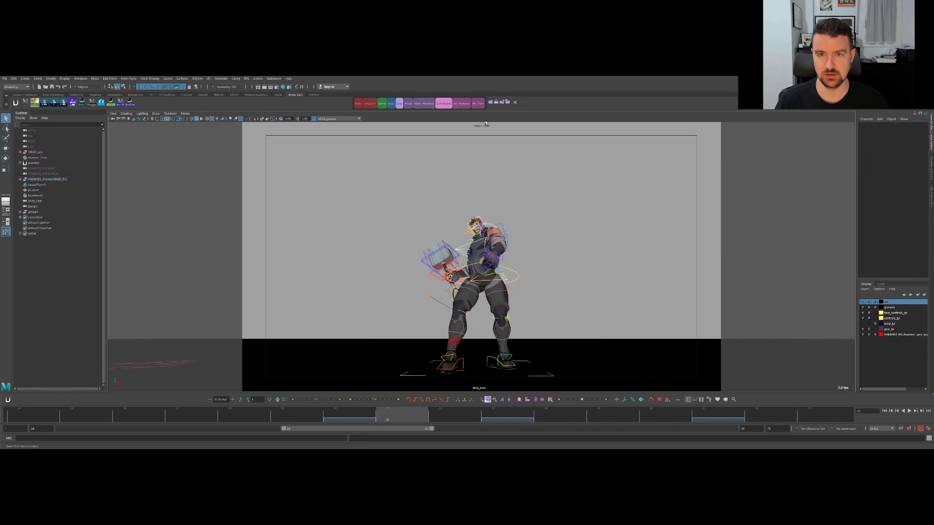
left_click(468, 105)
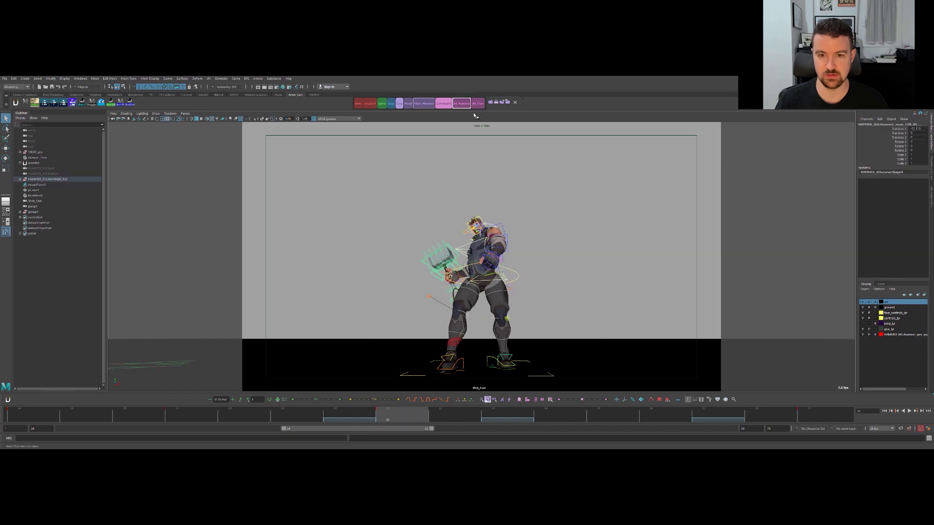
key("space")
key("space")
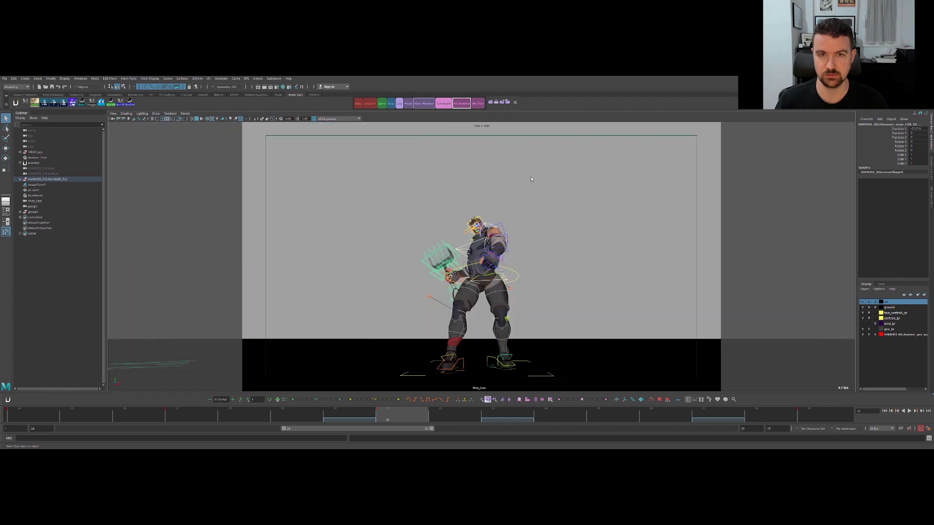
key("alt+1")
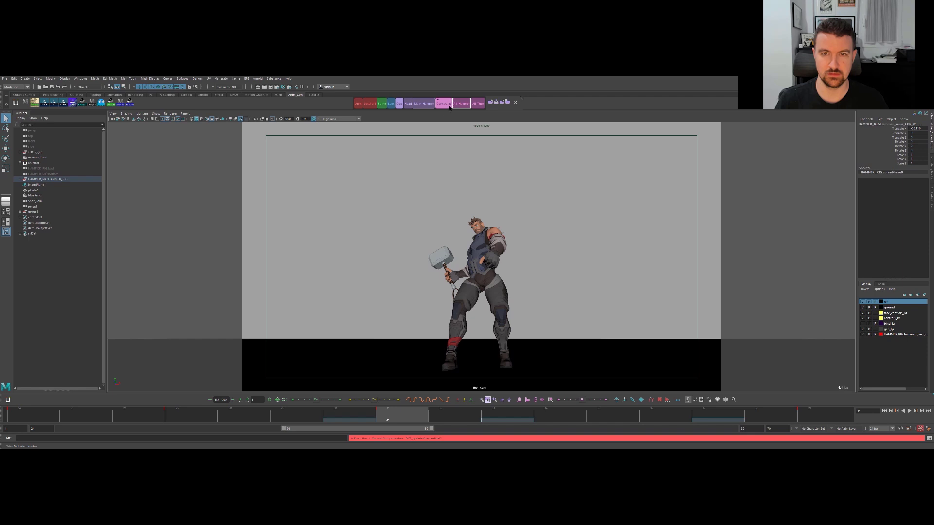
left_click(373, 104)
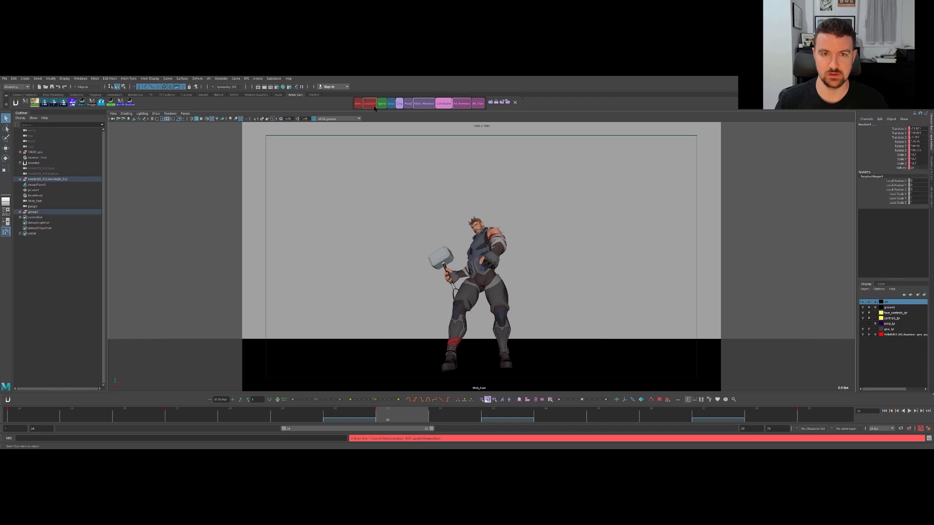
key("w")
key("space")
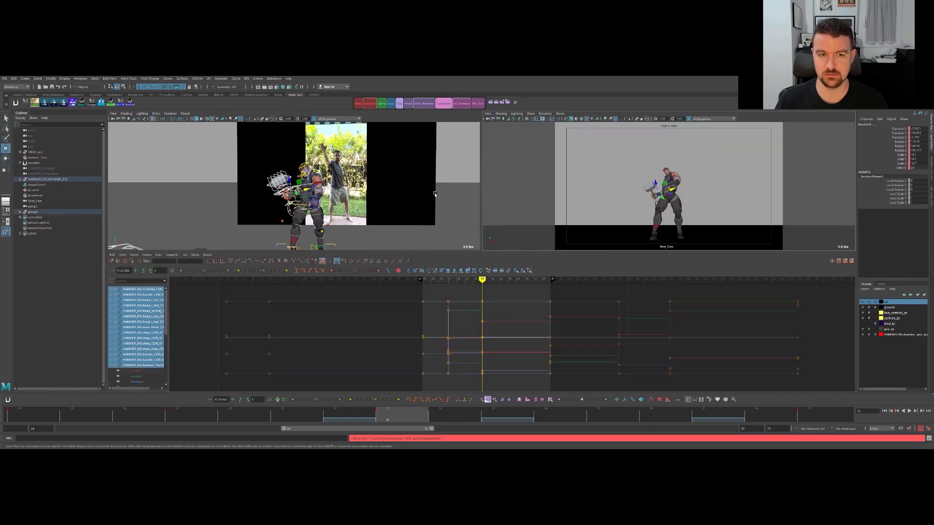
key("space")
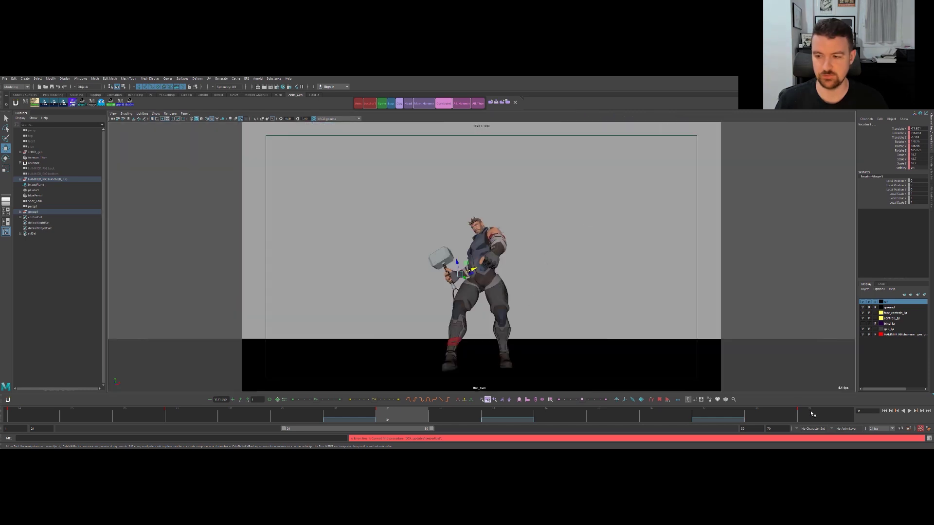
left_click(402, 400)
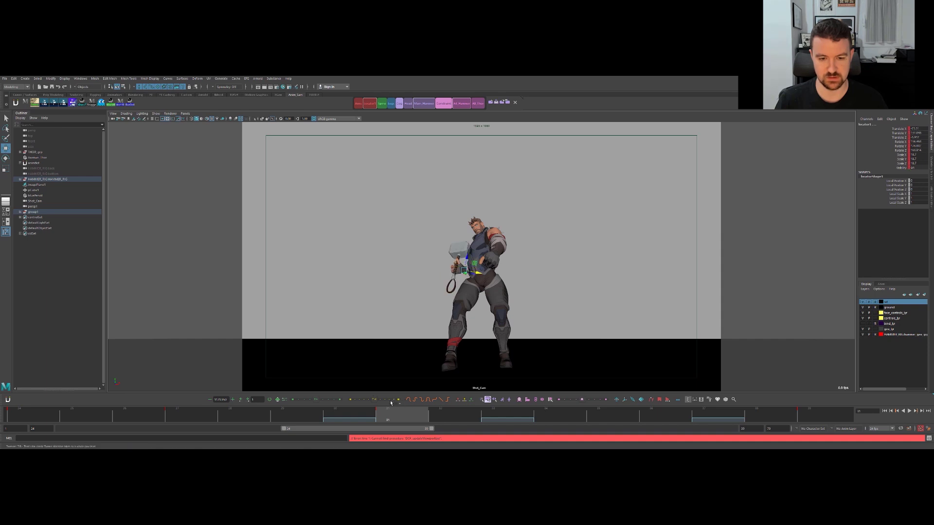
key("comma")
key("period")
key("period")
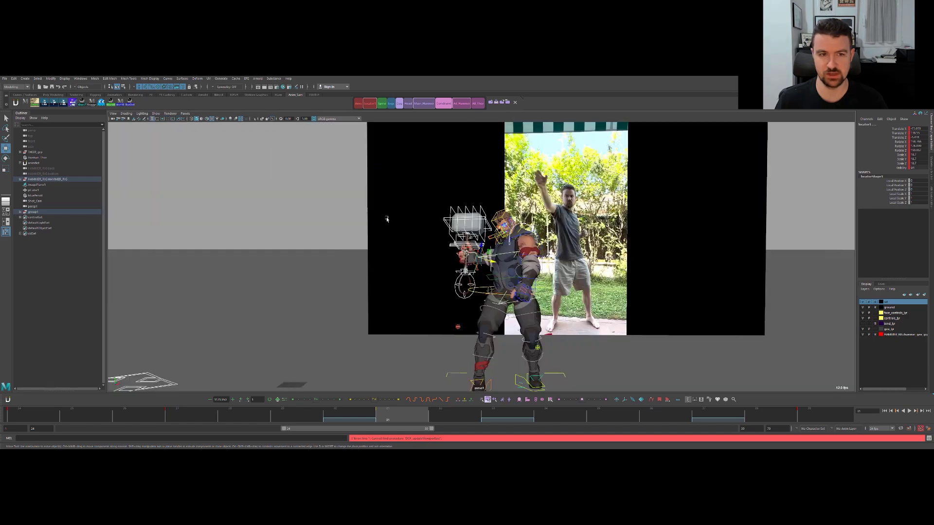
Go to frame 24 and select all the finger controls on the outstretched right hand.
scroll(450, 263, "up", 10)
left_click_drag(449, 263, 489, 277, "alt")
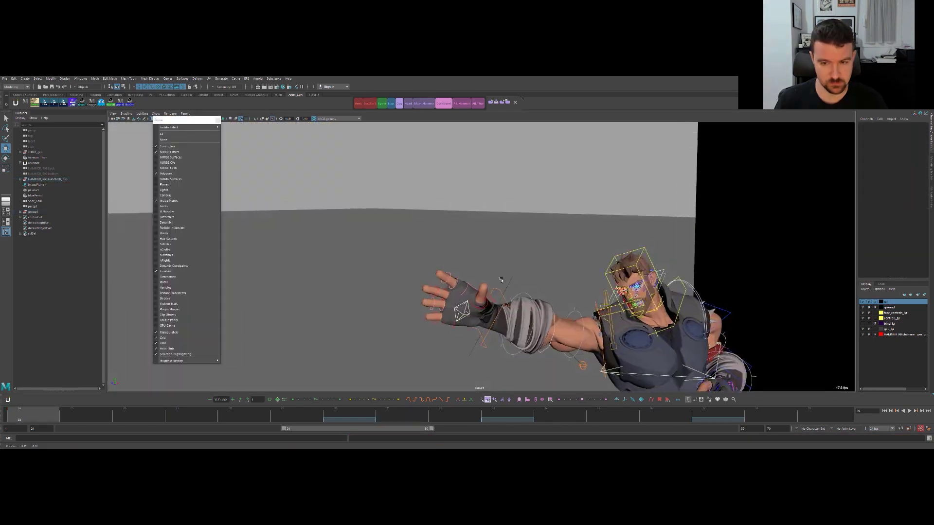
left_click_drag(503, 279, 460, 243, "alt")
left_click(418, 264)
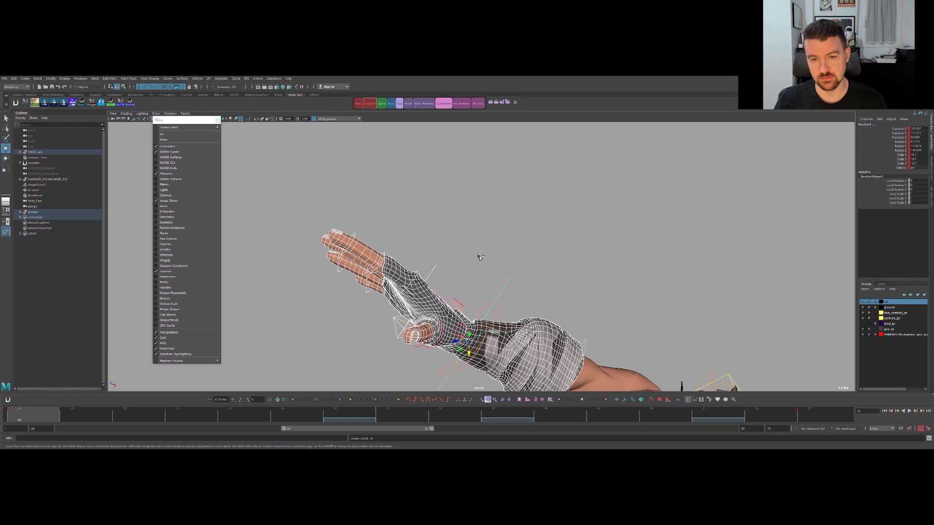
key("ctrl+z")
key("q")
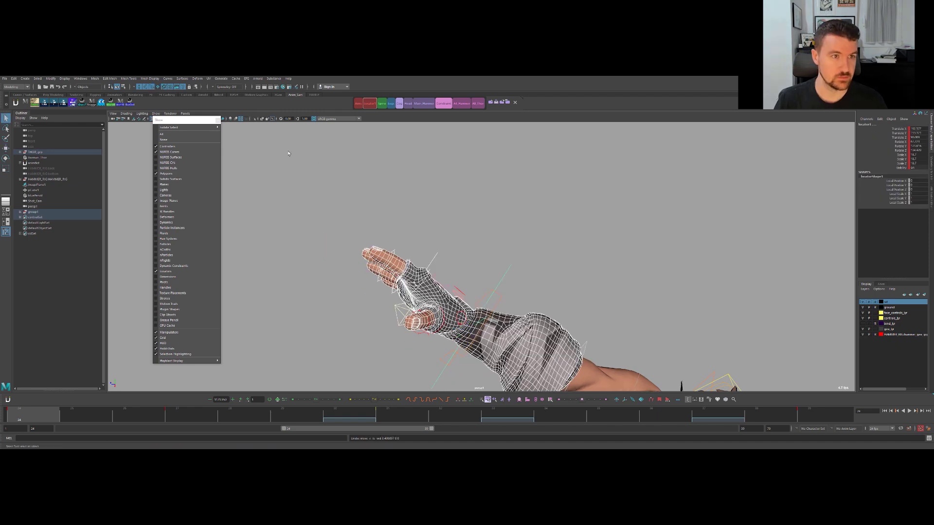
left_click(443, 257)
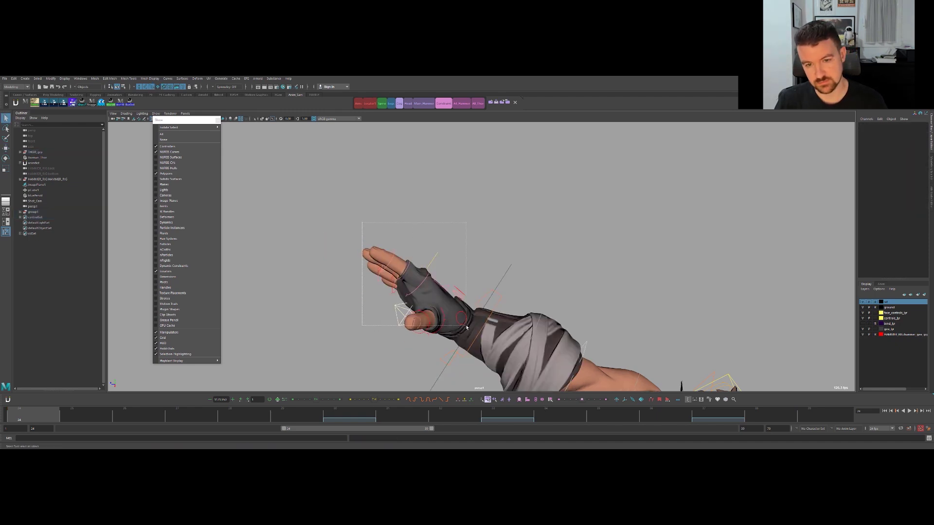
left_click_drag(465, 334, 464, 334)
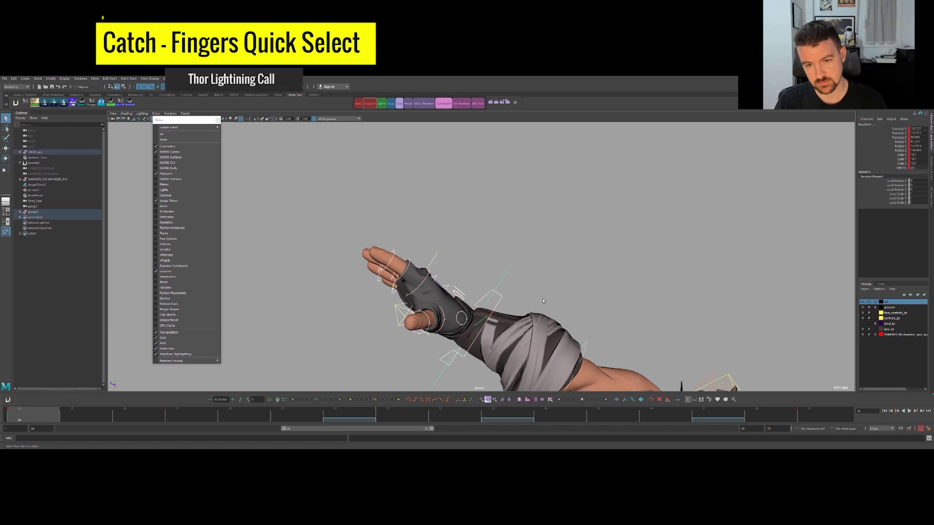
Save the selected finger controls as a red quick-select set named Fingers.
left_click_drag(473, 269, 535, 275, "alt")
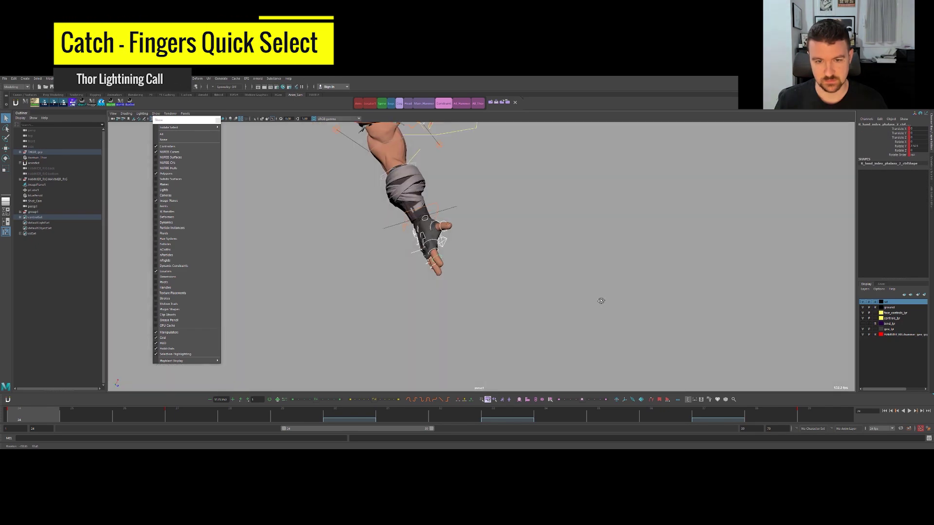
left_click_drag(600, 298, 518, 356, "alt")
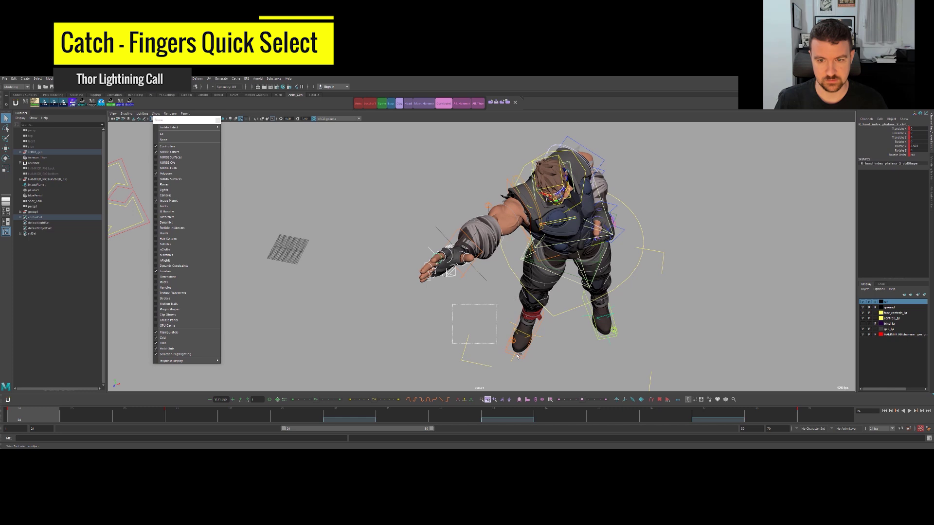
right_click_drag(522, 294, 514, 103, "alt")
left_click(490, 103)
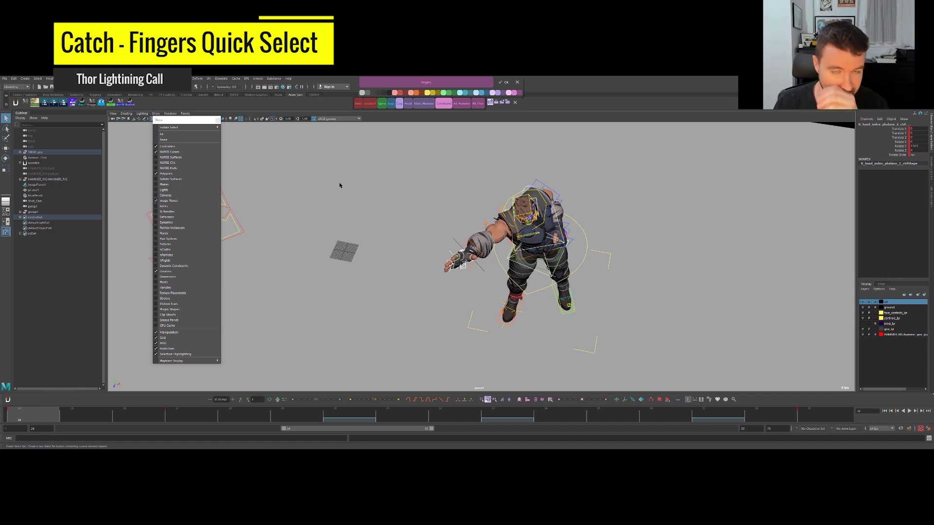
left_click(400, 93)
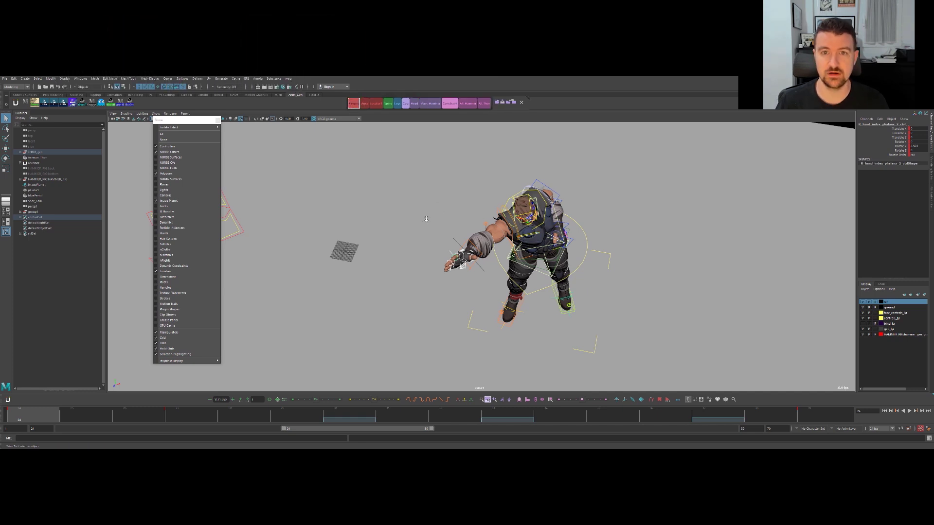
Step through the keys between frames 24 and 39, then play back and scrub the hammer catch from the front.
scroll(459, 221, "down", 3)
left_click_drag(458, 215, 461, 170, "alt")
scroll(460, 232, "up", 4)
left_click_drag(551, 234, 555, 228, "alt")
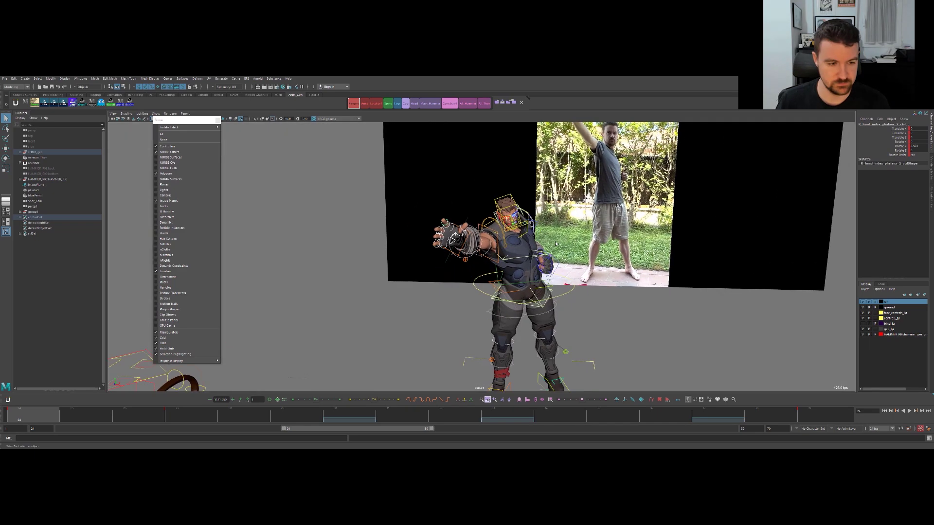
key("period")
key("period")
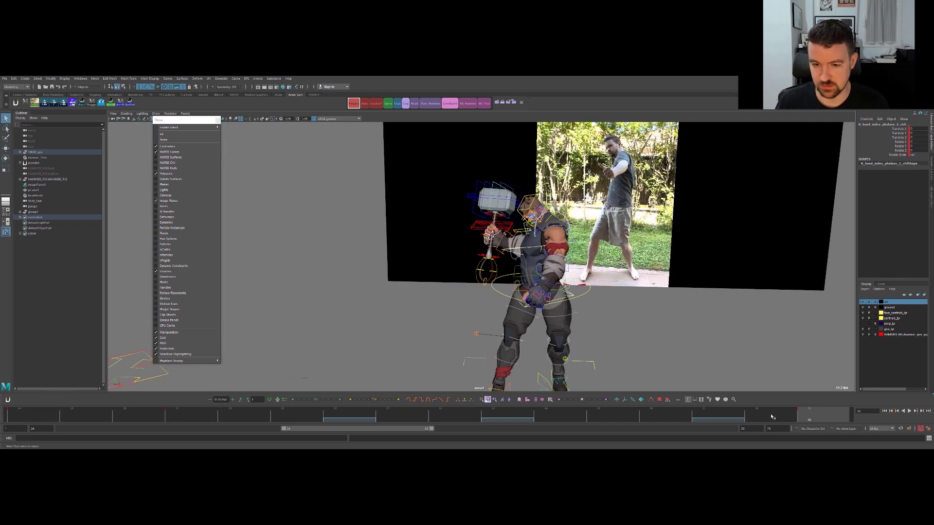
key("comma")
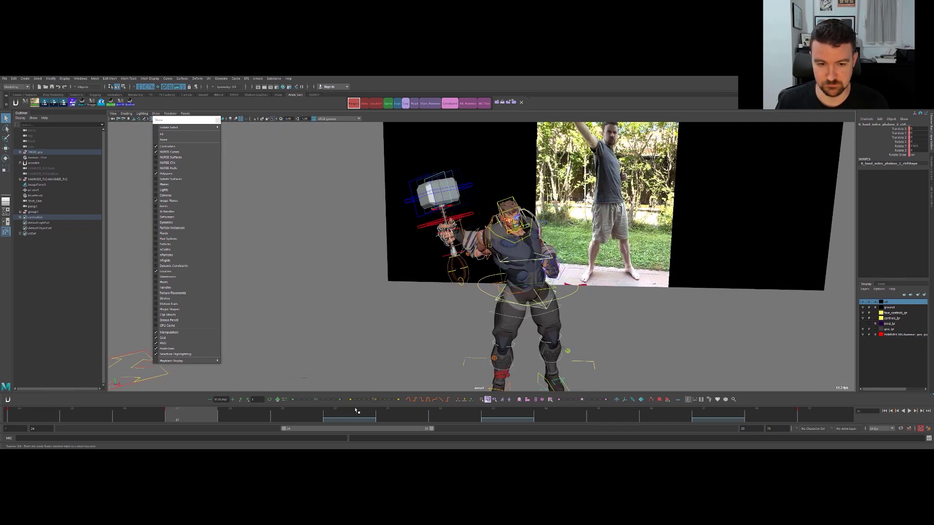
key("alt+v")
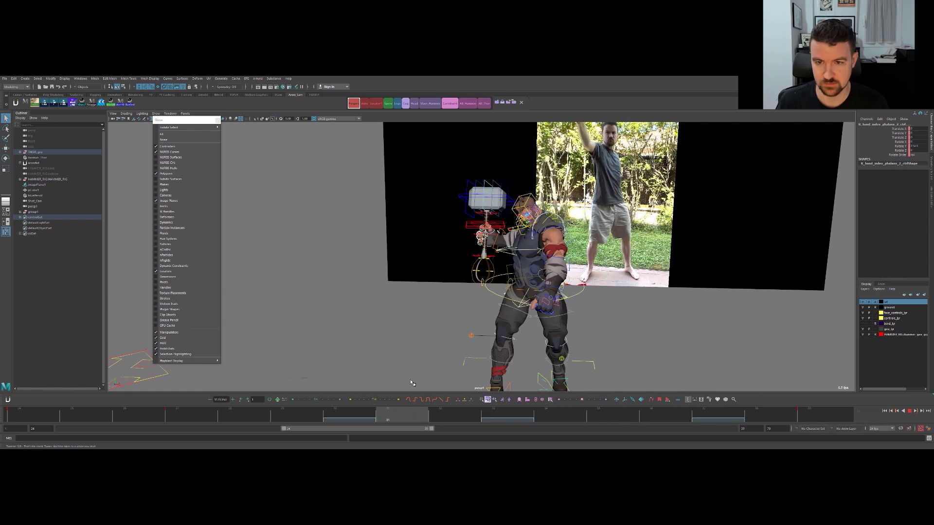
left_click(806, 415)
left_click_drag(809, 419, 418, 417)
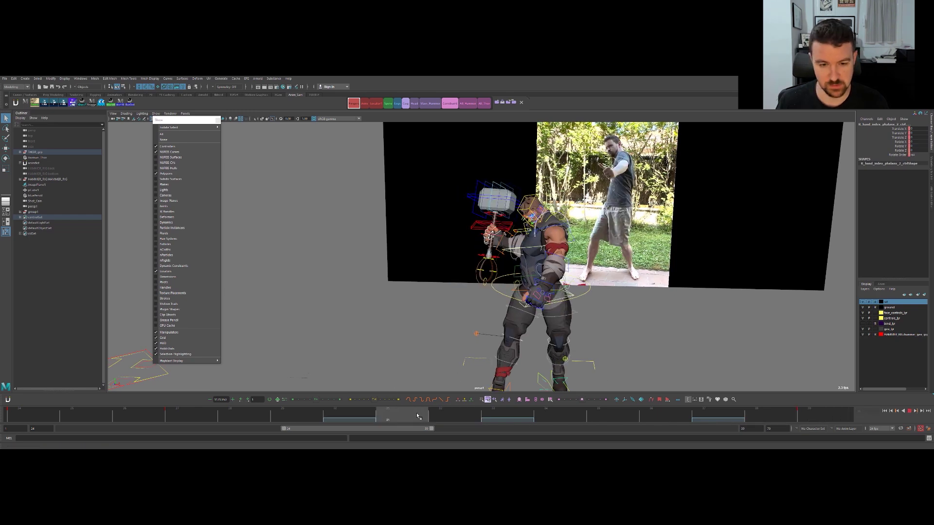
key("alt+v")
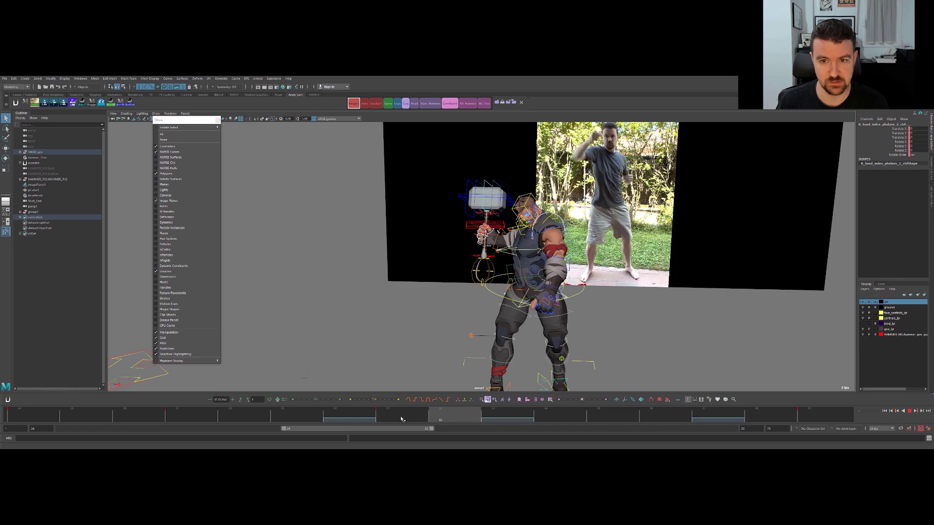
Flip between the keys and inspect the hand's grip on the hammer handle up close at frame 39.
key("alt+v")
key("period")
key("comma")
key("period")
scroll(482, 229, "up", 5)
left_click_drag(483, 227, 502, 223, "alt")
scroll(577, 215, "up", 4)
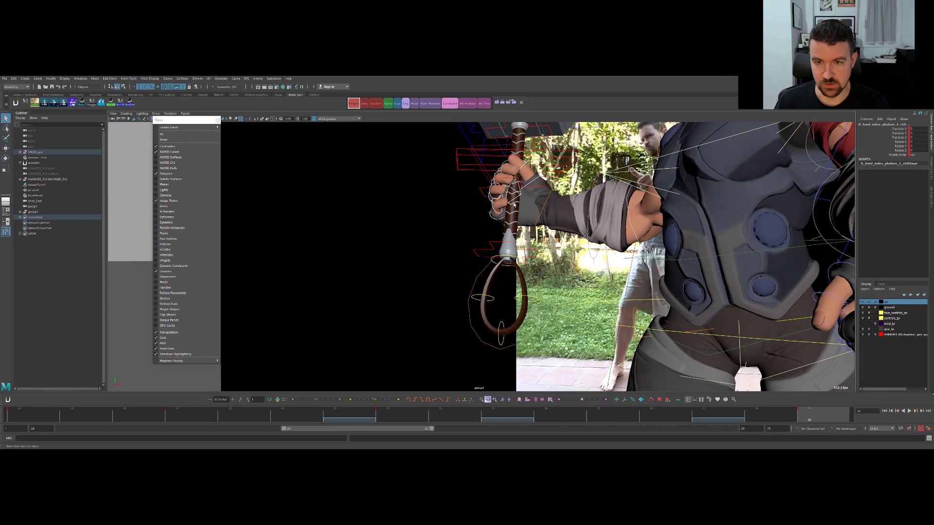
scroll(502, 224, "down", 4)
scroll(503, 223, "down", 5)
Review the catch poses from above and from the side, then close the floating Show menu.
key("alt+v")
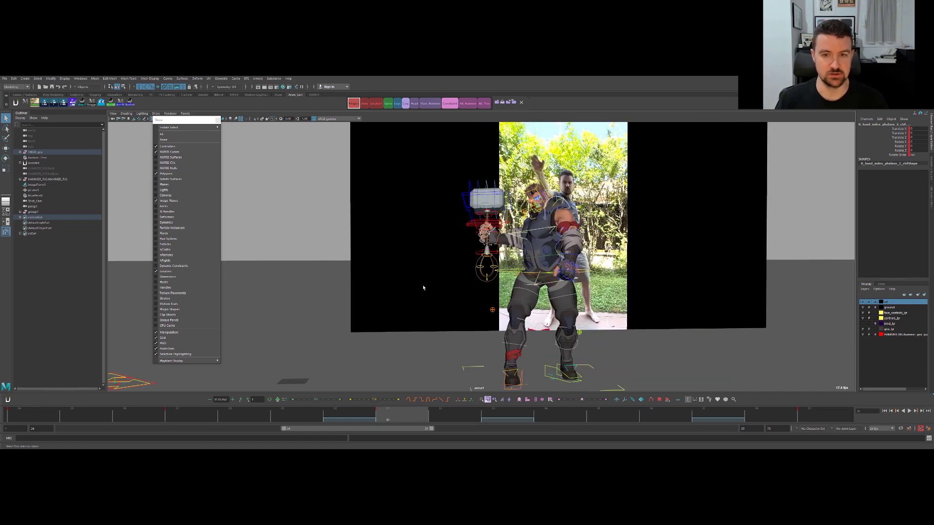
scroll(470, 259, "up", 2)
left_click_drag(470, 260, 387, 372, "alt")
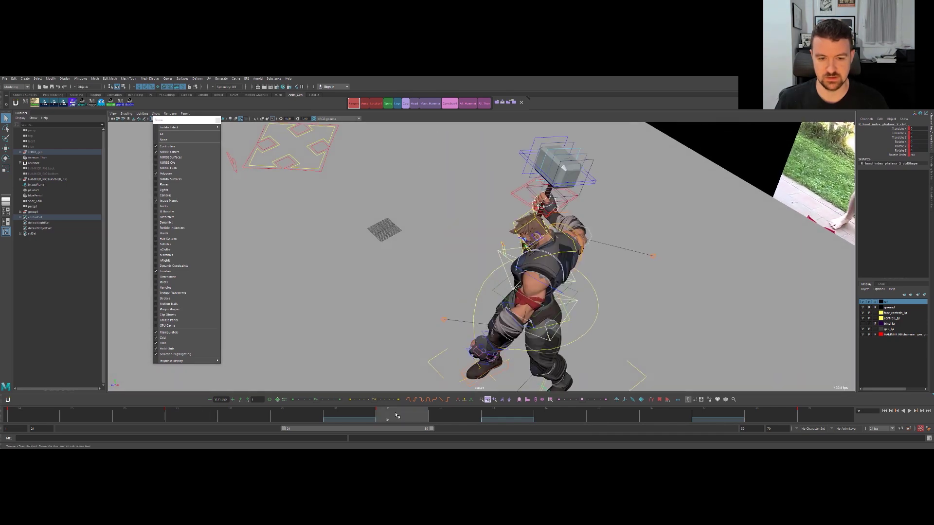
left_click_drag(387, 321, 459, 261, "alt")
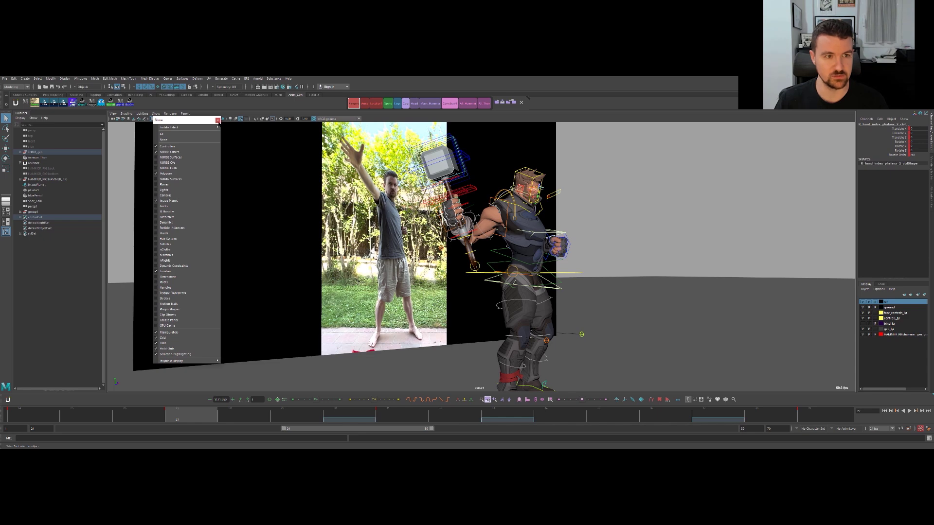
left_click(218, 121)
Flip between the keys at frames 24 and 27 to compare the reach with the catch, ending on frame 24.
key("comma")
key("period")
key("comma")
key("period")
left_click_drag(251, 324, 261, 342, "alt")
key("comma")
left_click_drag(64, 416, 39, 412)
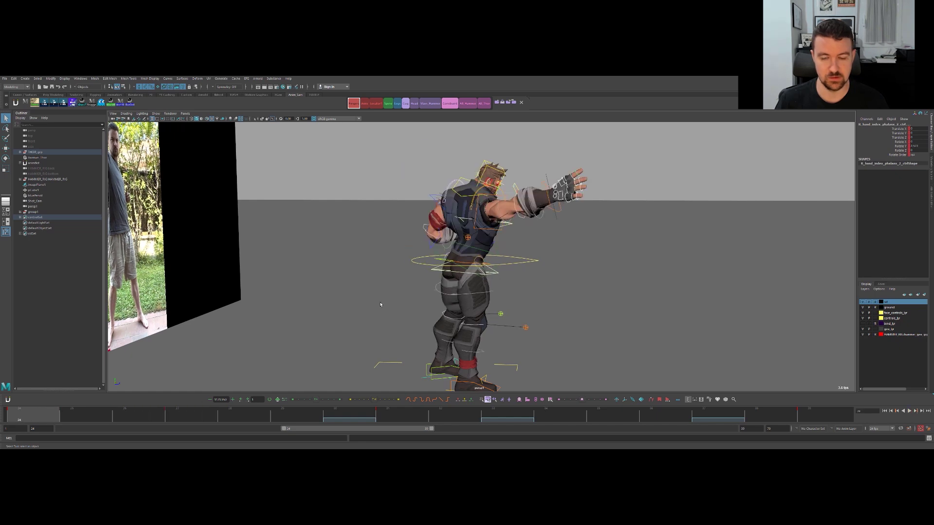
Select the hand locator and flip repeatedly through the neighbouring keys to study how the hammer arm travels.
left_click(521, 296)
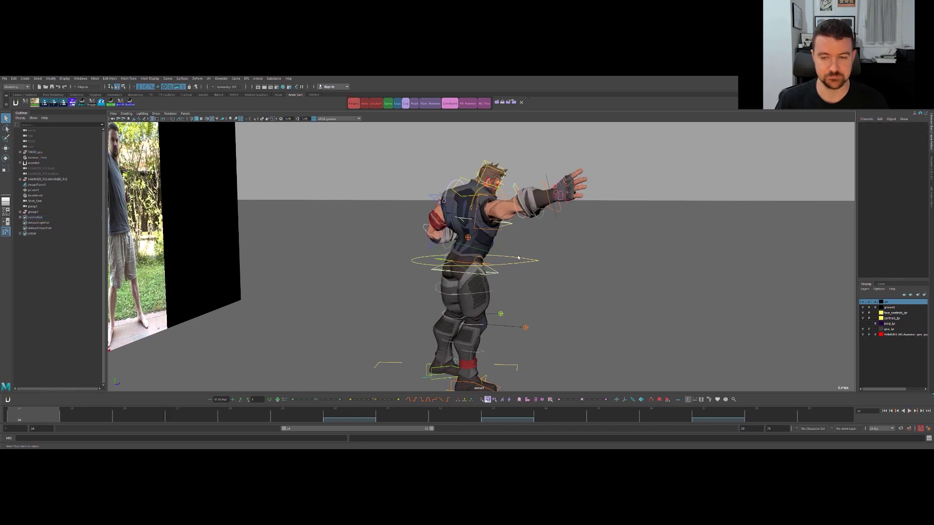
left_click(557, 219)
key("w")
key("period")
key("comma")
key("comma")
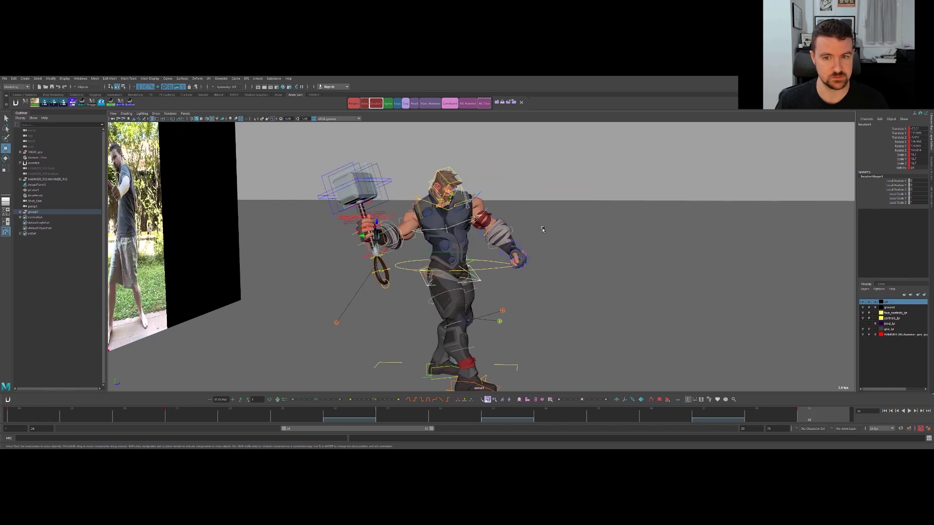
key("period")
key("period")
key("comma")
key("period")
key("comma")
key("period")
Select the body's COG control and compare its position at frames 24 and 27 from the side.
key("q")
left_click(529, 256)
key("comma")
key("period")
middle_click_drag(537, 236, 553, 216, "alt")
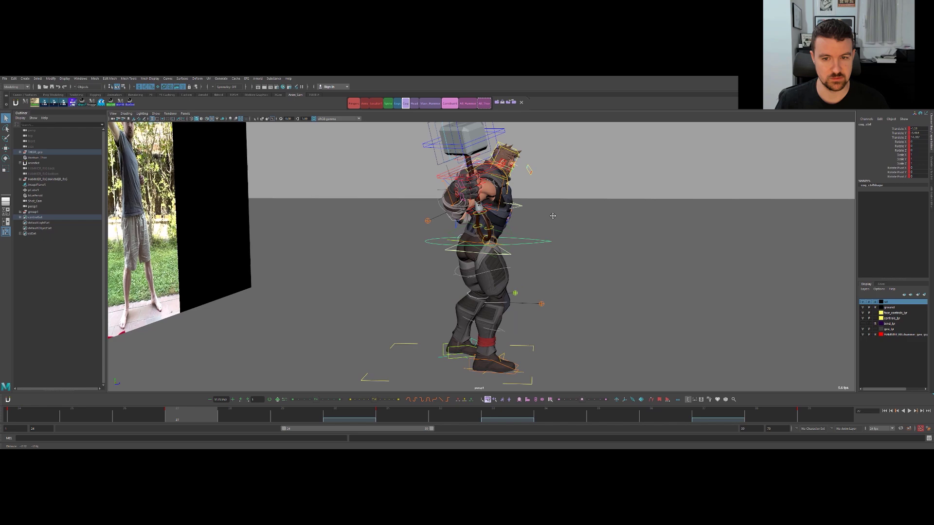
scroll(553, 215, "up", 3)
key("comma")
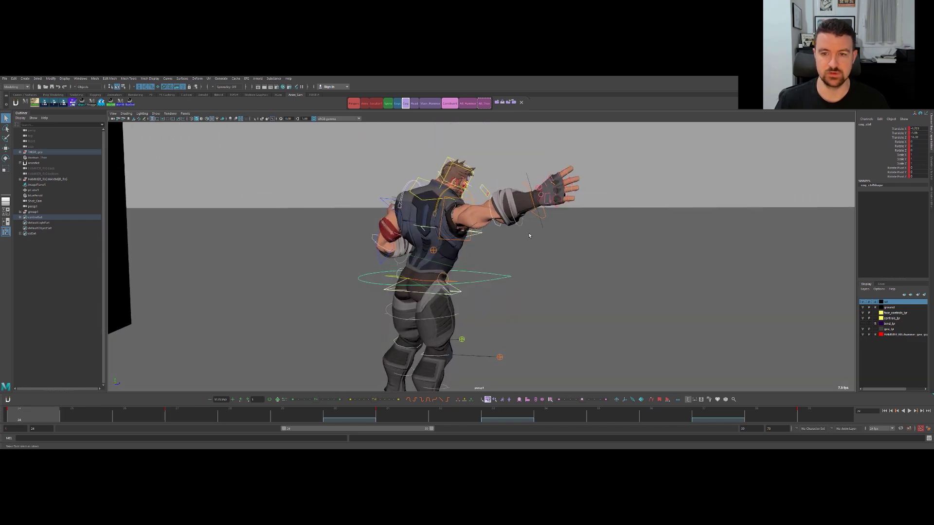
Try to move the hand locator back toward the body at frame 26, then undo the move.
left_click(548, 223)
key("w")
left_click_drag(105, 414, 122, 413)
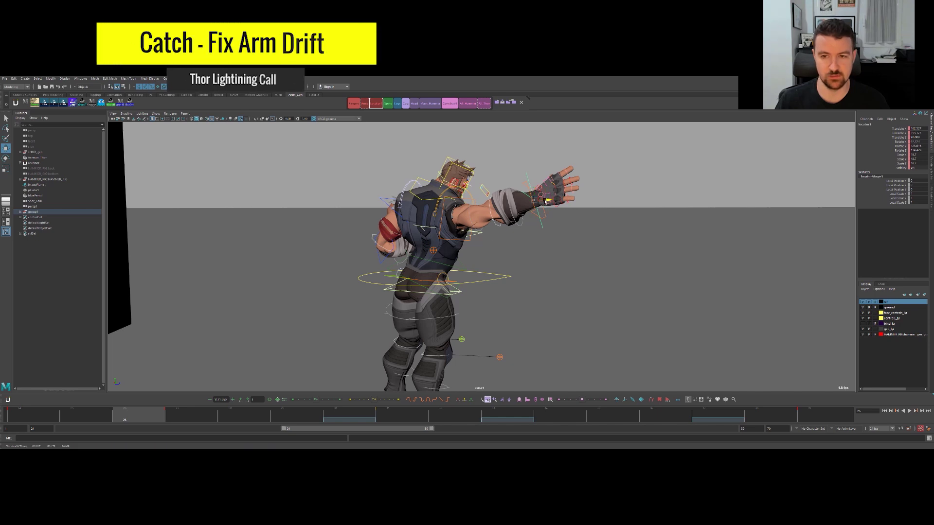
left_click_drag(546, 208, 485, 213)
key("ctrl+z")
Select all the character controls and key the frame 24 pose at frame 26 to hold the outstretched arm.
left_click_drag(52, 415, 115, 415)
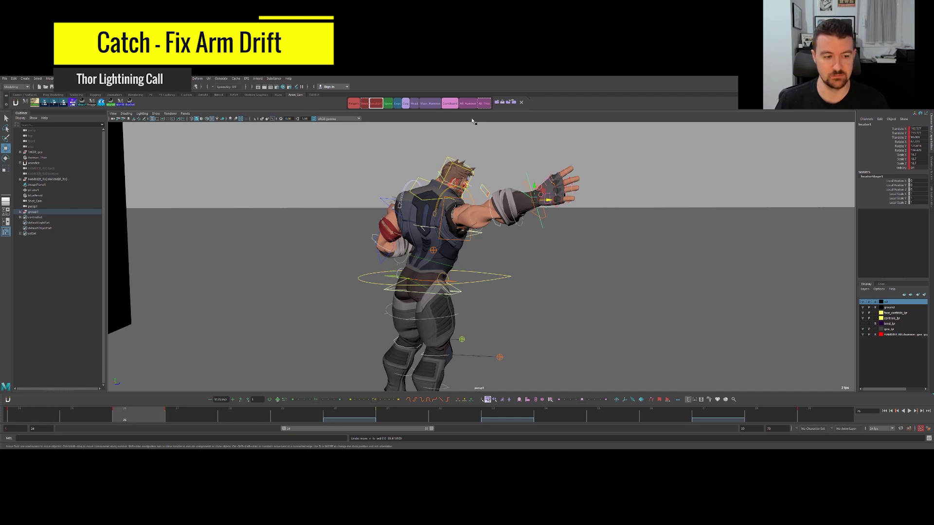
left_click(485, 104)
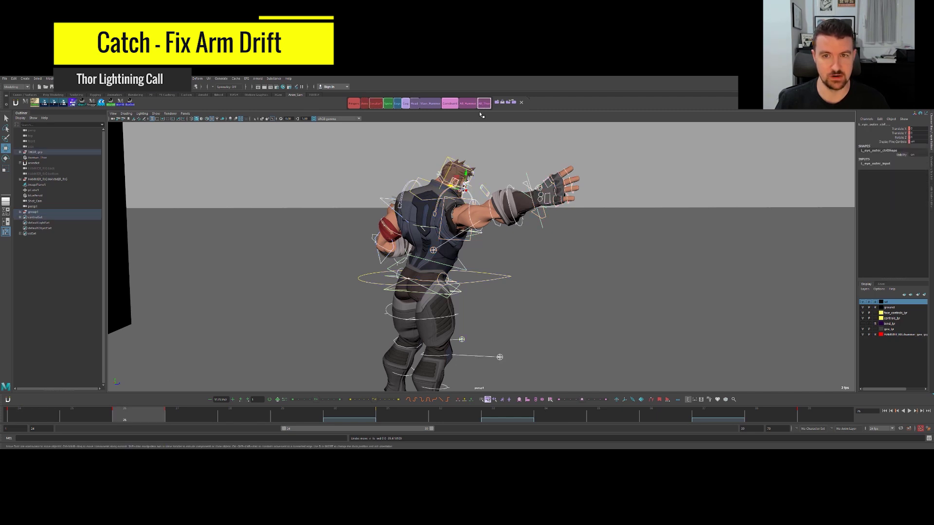
scroll(481, 234, "down", 5)
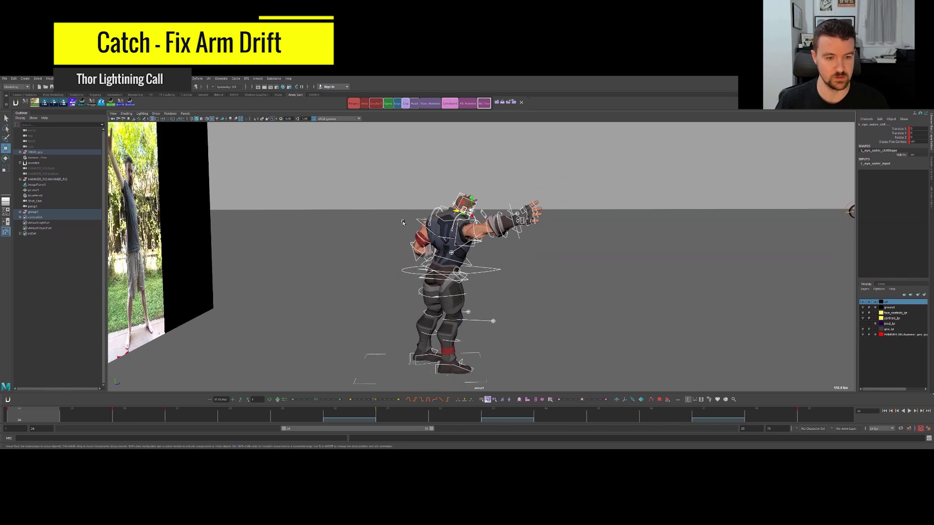
scroll(482, 234, "up", 3)
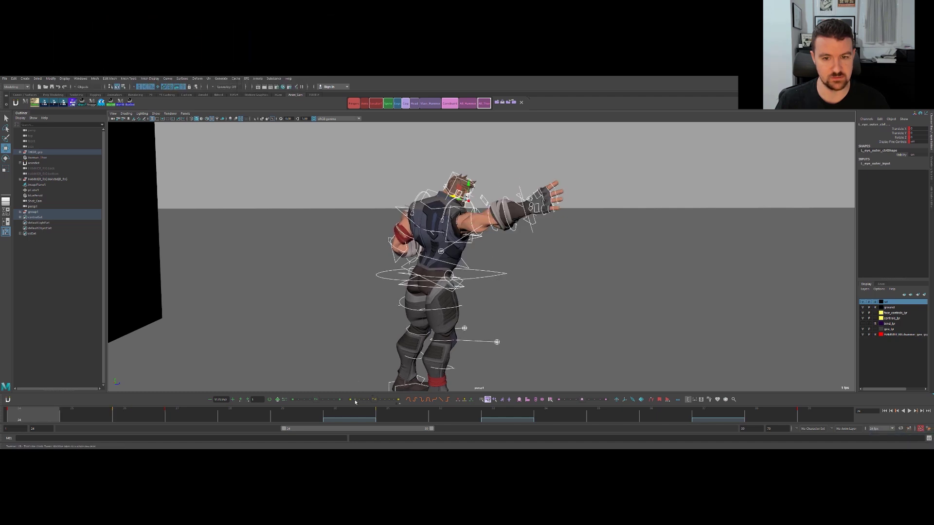
Select the COG control and step between frames 24 and 26 to examine how the arm and hand drift.
key("q")
left_click(506, 258)
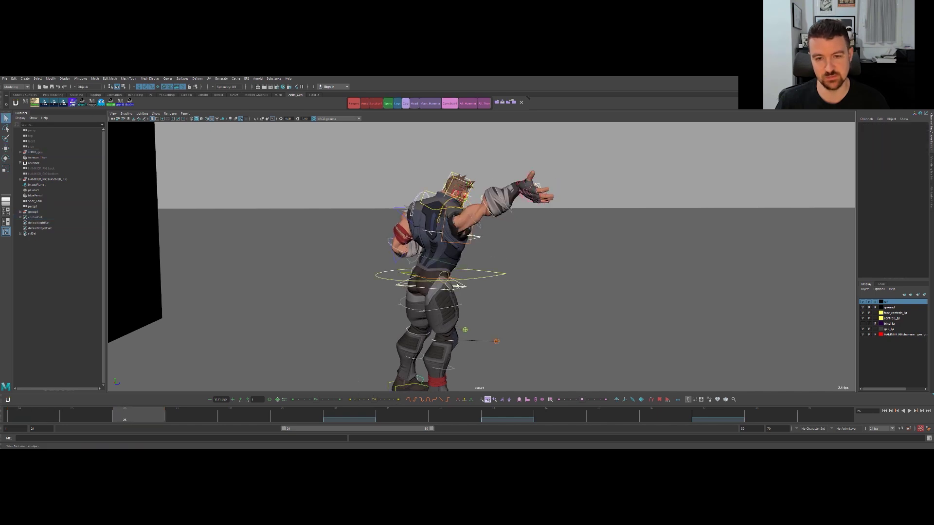
left_click(489, 275)
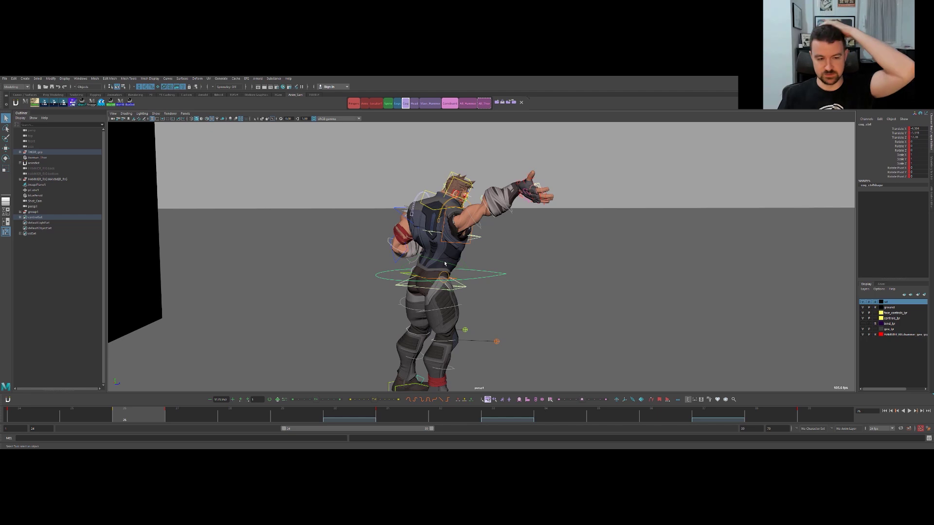
key("alt+comma")
key("alt+period")
key("alt+period")
key("alt+comma")
key("w")
key("alt+period")
key("alt+comma")
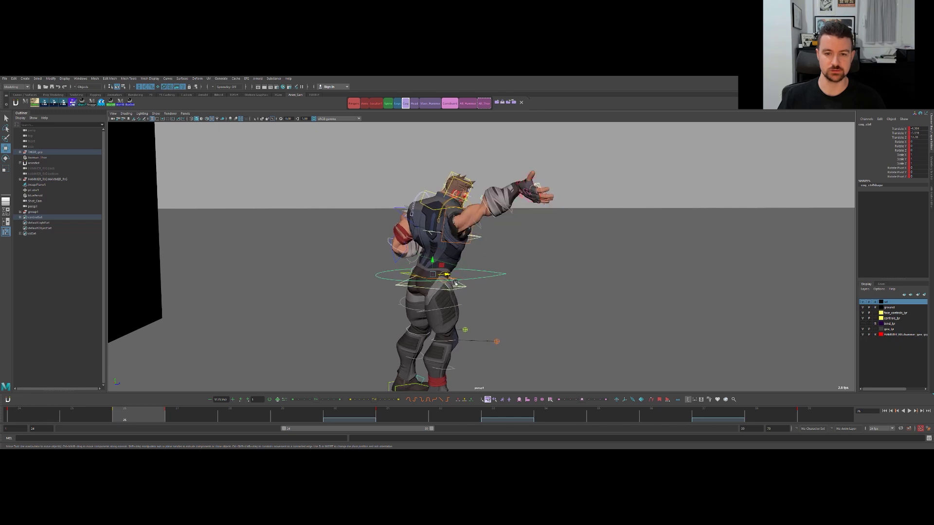
key("alt+comma")
key("alt+period")
key("q")
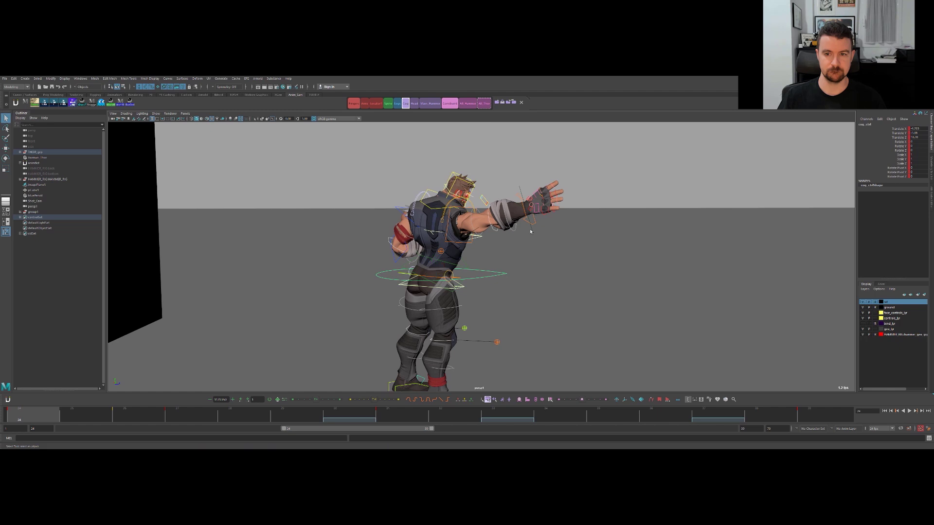
Select group1's parent constraint at frame 26 and lower its hammer handle weight to 0, comparing the hand against frame 24.
left_click(531, 231)
left_click(532, 229)
key("period")
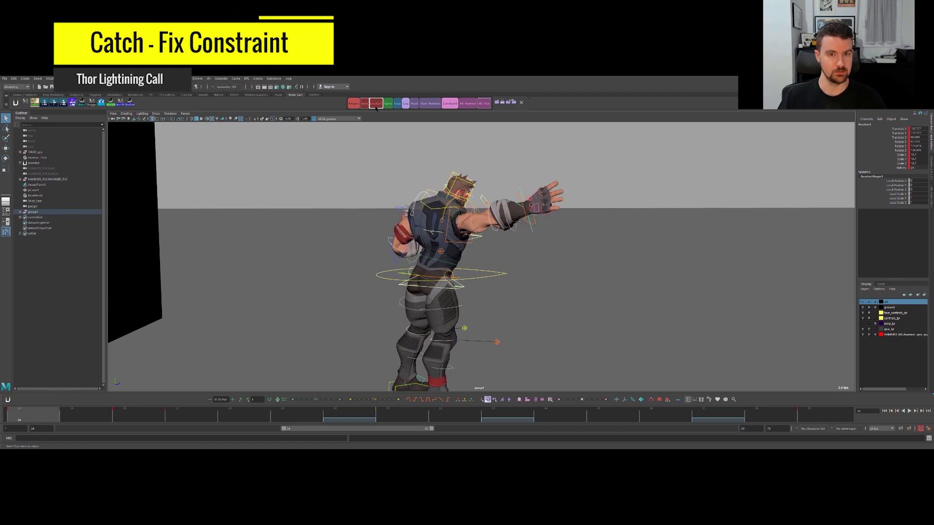
left_click(27, 213)
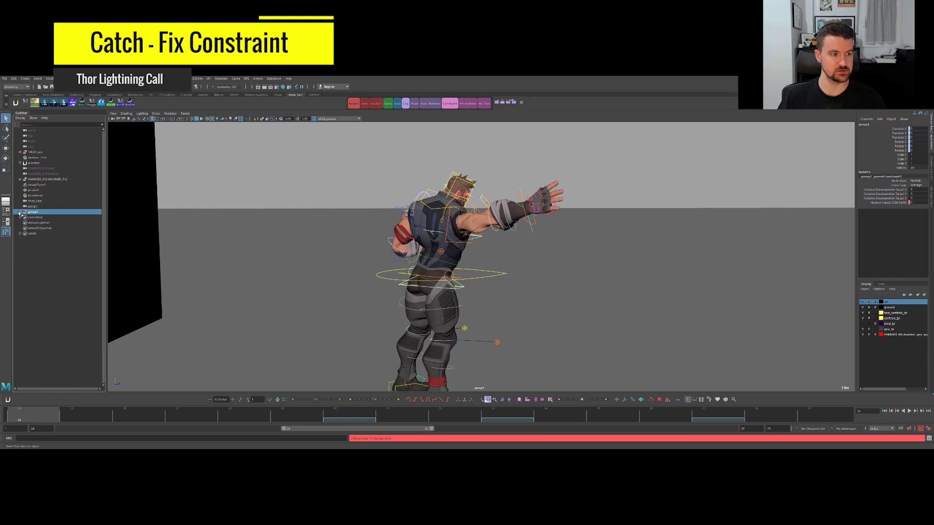
left_click(34, 223)
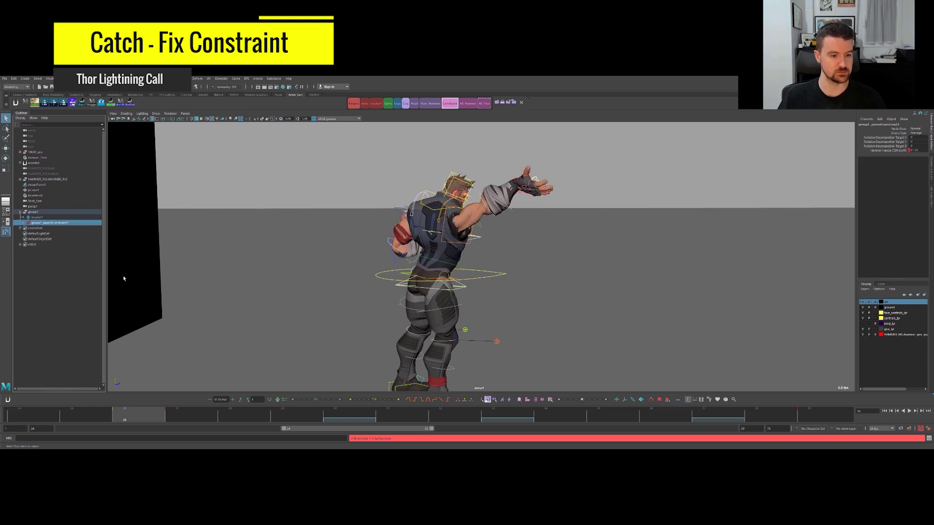
left_click(893, 151)
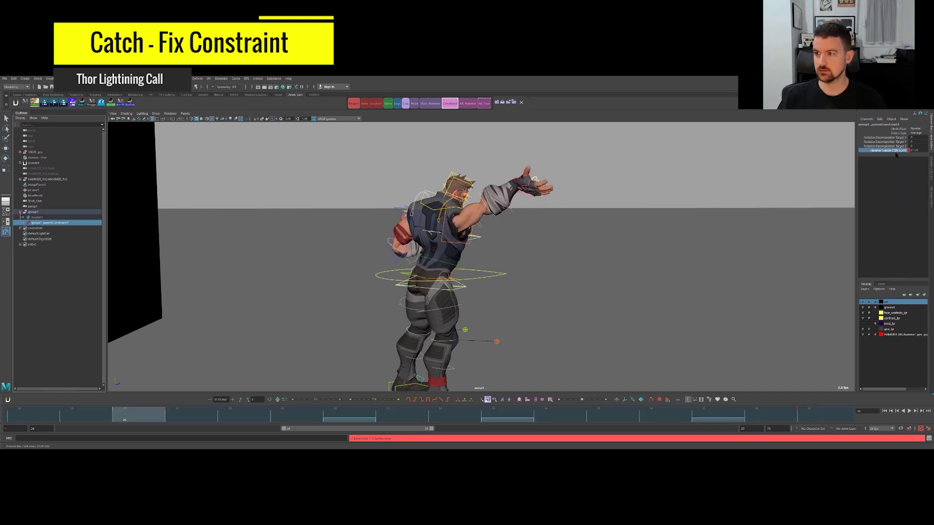
middle_click_drag(742, 192, 529, 193)
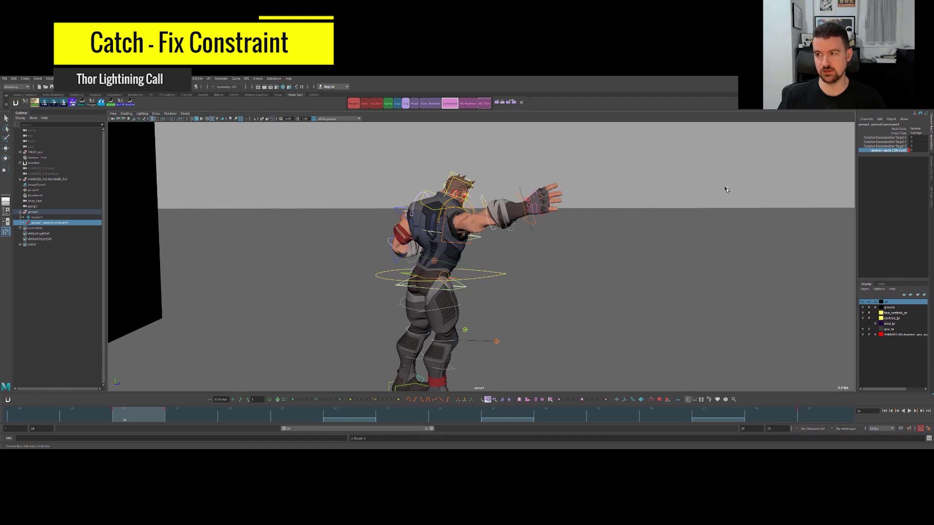
key("alt+period")
key("alt+comma")
key("alt+period")
key("alt+comma")
key("alt+period")
key("alt+comma")
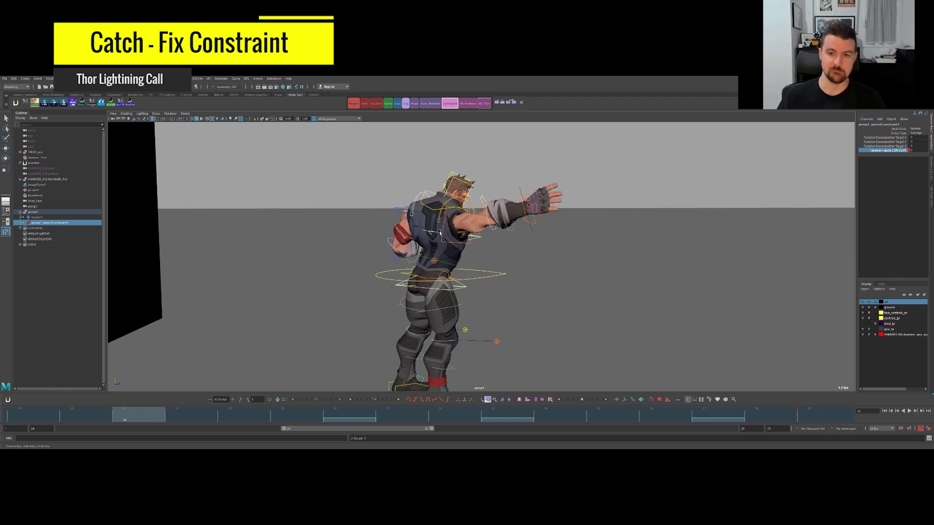
Select the hand locator and nudge it slightly along its Z axis at frame 26.
left_click(530, 229)
left_click(532, 233)
key("w")
key("comma")
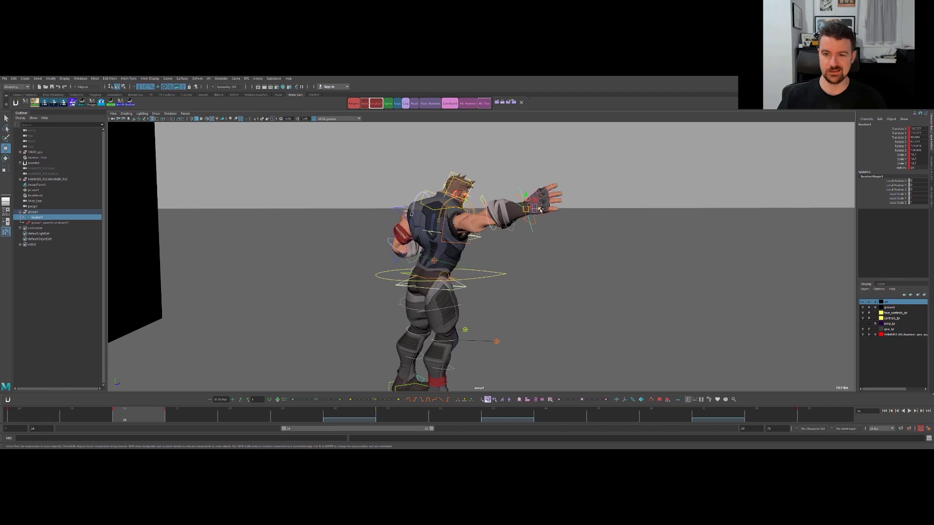
right_click_drag(521, 220, 540, 214, "alt")
left_click_drag(540, 165, 551, 199, "alt")
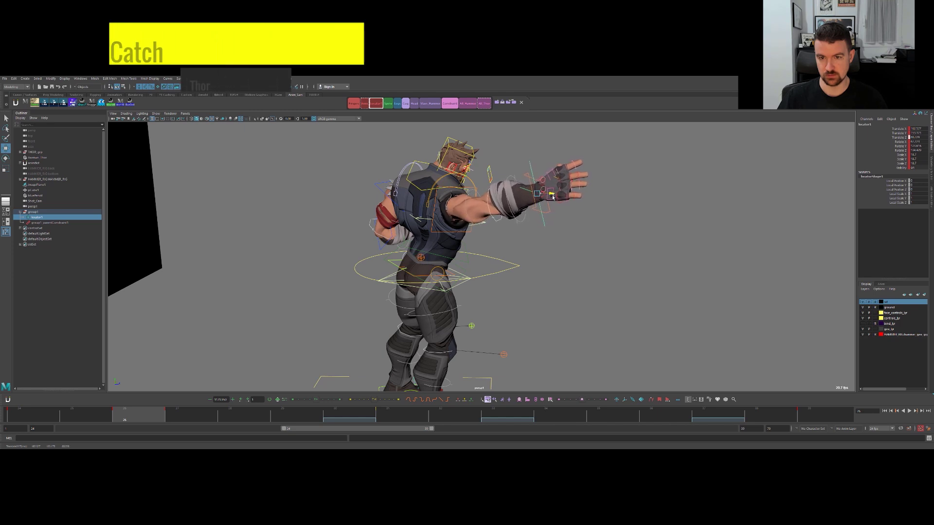
Step between frames 24, 26 and 27 and examine the arm and body drift from several side angles.
key("comma")
key("period")
key("comma")
key("period")
key("period")
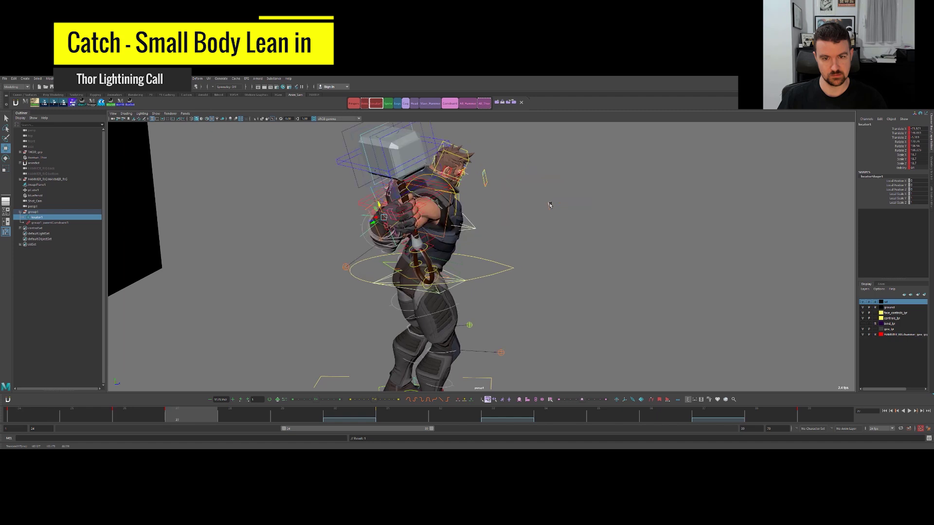
key("comma")
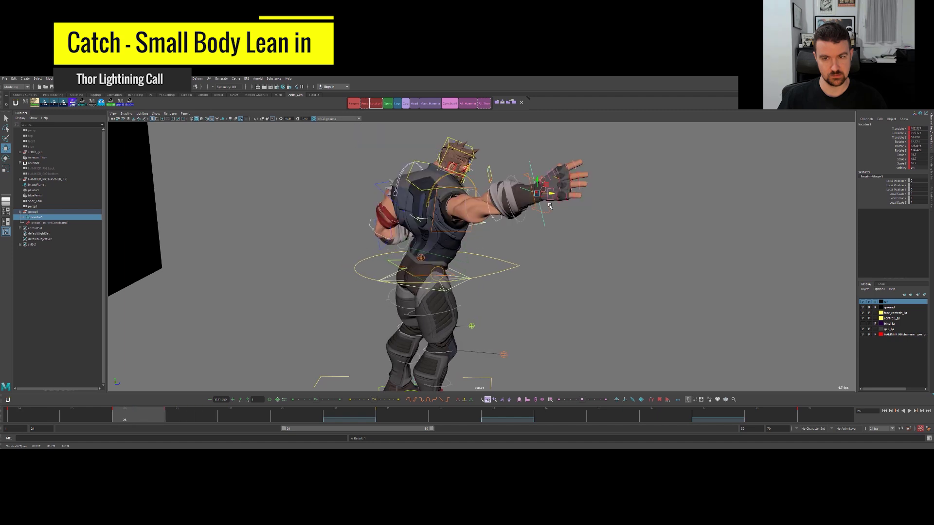
key("period")
key("period")
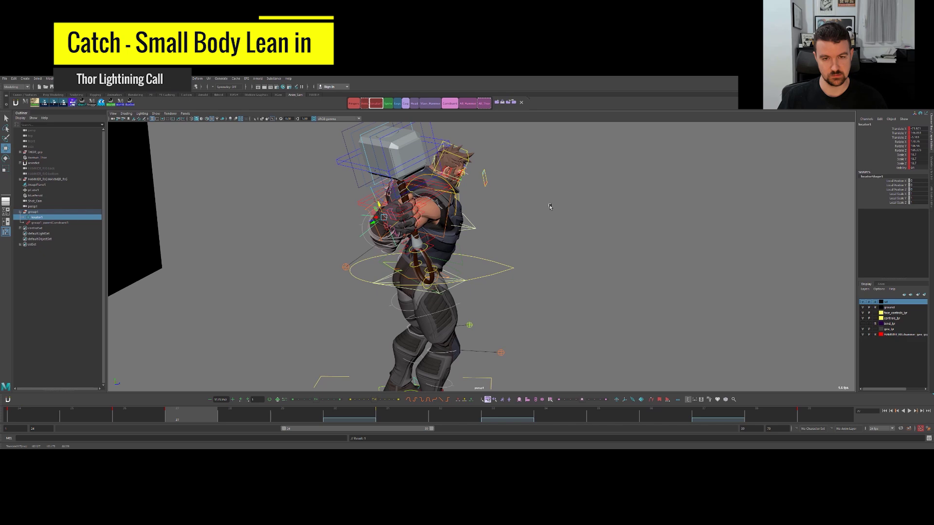
key("comma")
key("comma")
key("comma")
key("comma")
key("comma")
key("period")
key("comma")
key("period")
key("comma")
key("period")
key("comma")
right_click_drag(573, 236, 524, 254, "alt")
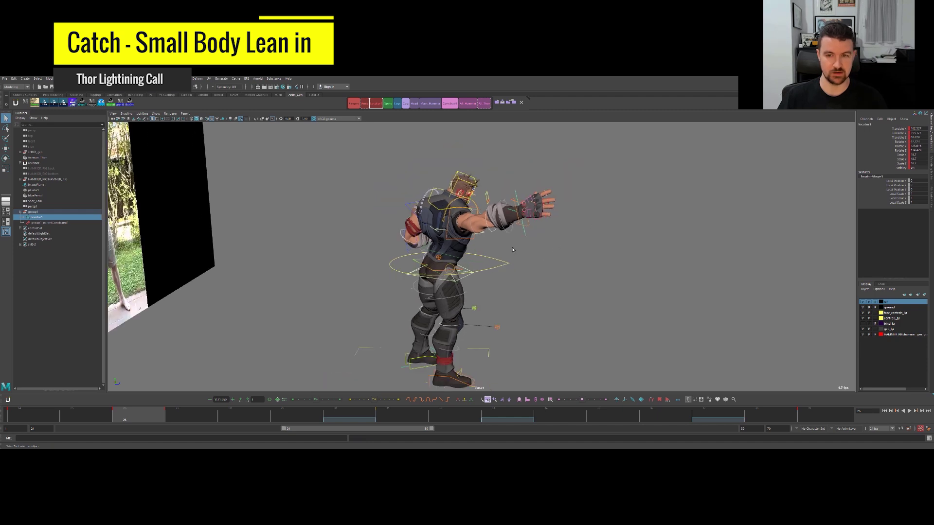
left_click_drag(524, 254, 517, 242, "alt")
key("period")
key("comma")
key("comma")
key("w")
key("period")
key("period")
scroll(510, 241, "up", 2)
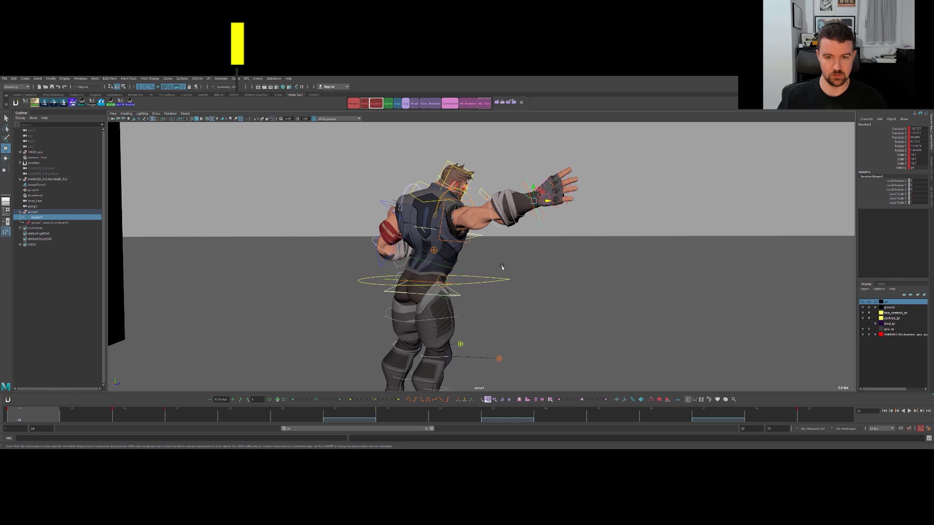
Select the COG control, adjust its position slightly, and compare the pose between frames 24 and 26.
left_click(451, 281)
left_click_drag(443, 280, 443, 280)
key("comma")
key("period")
key("comma")
key("period")
Select the hip control and step between frames 24 and 26 to examine the body's lean from the side and front.
left_click(458, 296)
key("e")
left_click_drag(477, 287, 433, 286, "alt")
key("comma")
key("period")
key("comma")
key("period")
key("comma")
key("period")
left_click_drag(457, 283, 470, 261, "alt")
key("comma")
key("period")
key("q")
right_click_drag(469, 261, 492, 250, "alt")
left_click_drag(492, 250, 463, 271, "alt")
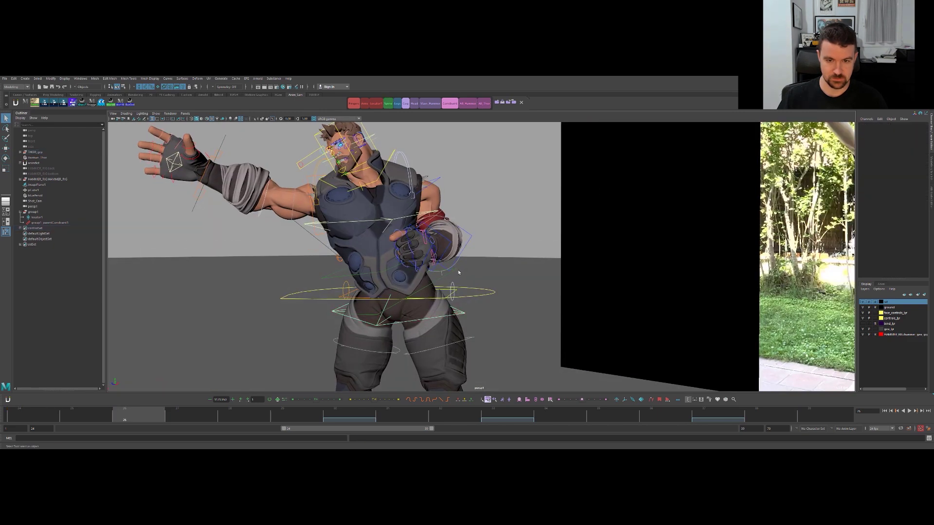
Rotate the lowest spine control slightly toward the outstretched arm at frame 26, checking the lean against frame 24.
left_click(407, 269)
key("e")
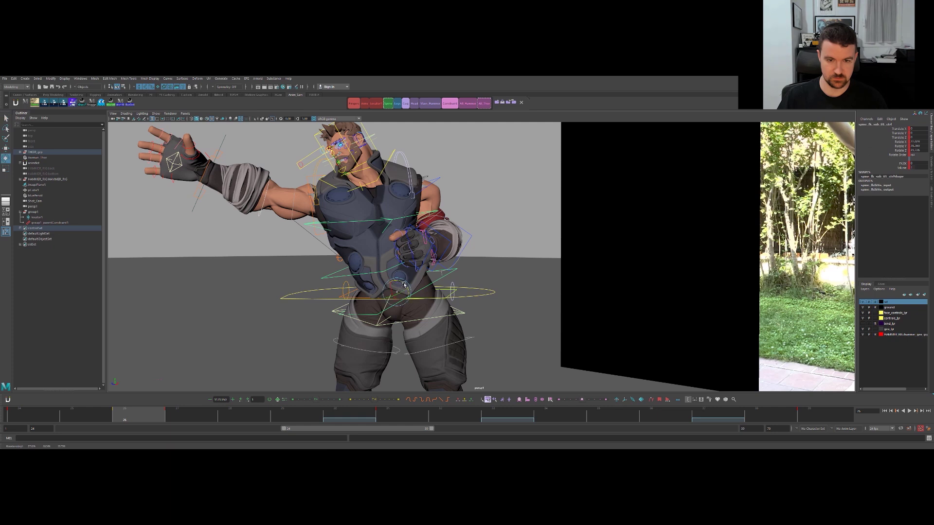
left_click_drag(404, 284, 406, 286)
key("comma")
key("period")
key("comma")
key("period")
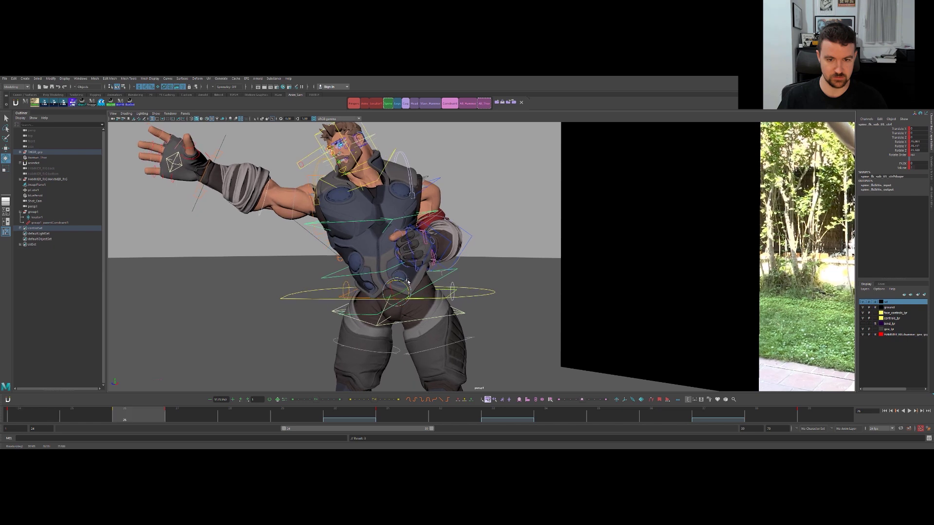
left_click_drag(404, 282, 403, 283)
key("comma")
key("period")
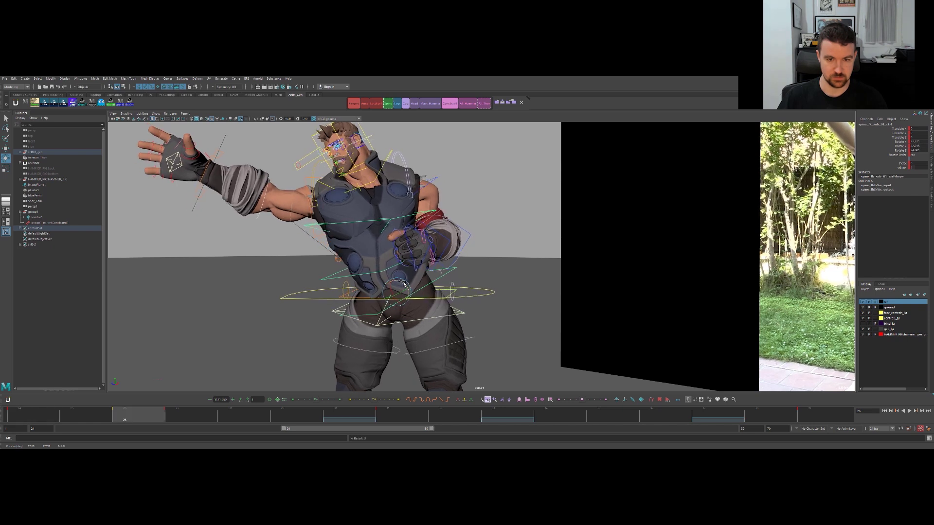
Rotate the middle spine control to lean the torso further toward the outstretched arm and key its rotation at frame 26.
left_click(396, 268)
key("e")
left_click_drag(393, 255, 396, 237)
key("shift+e")
key("comma")
key("period")
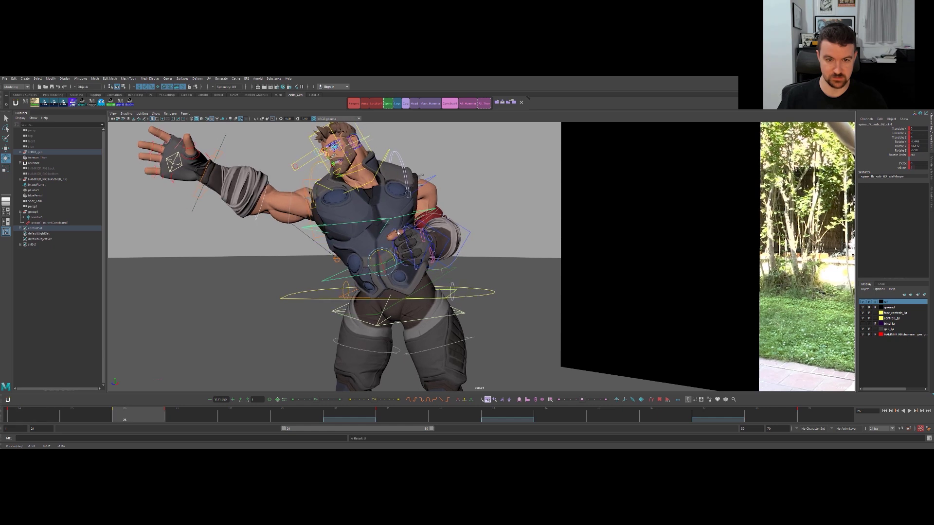
Rotate and key the upper spine control at frame 26, and readjust the middle spine control's rotation.
left_click(380, 236)
key("e")
left_click_drag(381, 239, 366, 250)
key("shift+e")
key("shift+e")
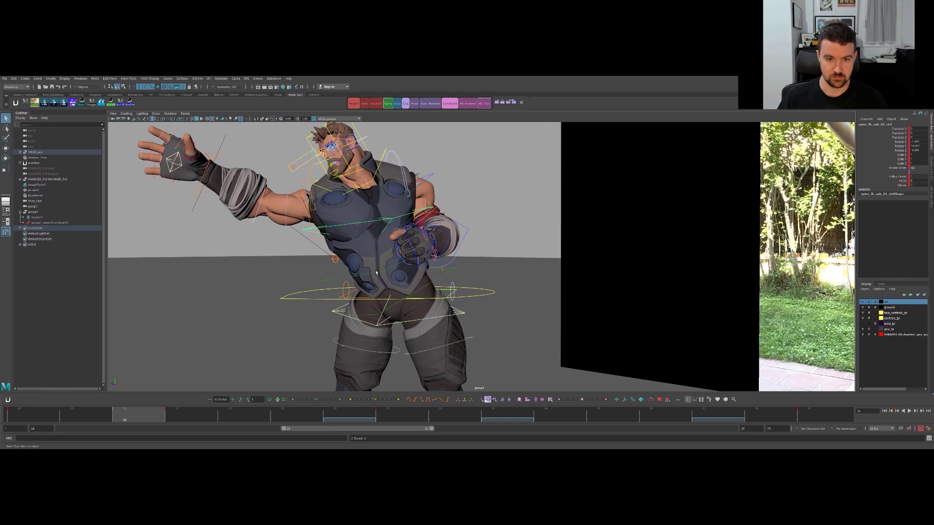
left_click(382, 272)
key("e")
left_click_drag(389, 263, 391, 263)
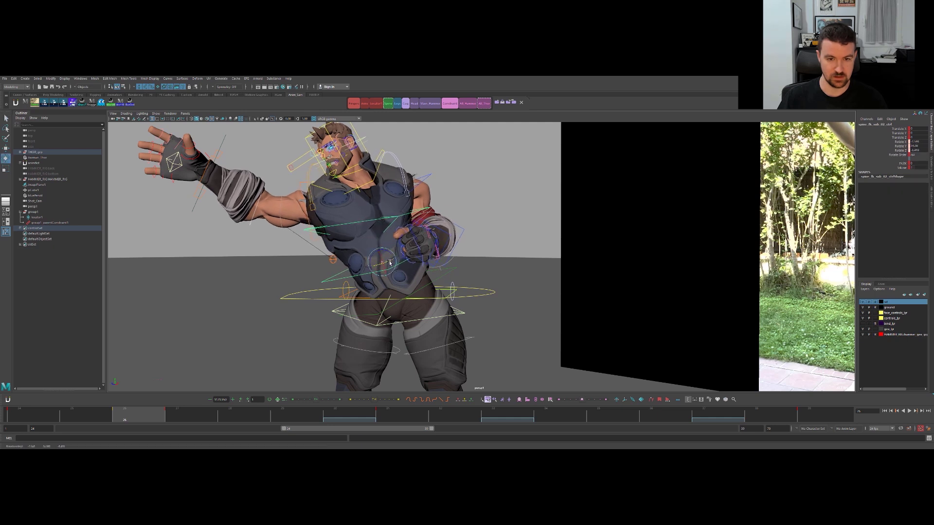
Refine the upper spine control's twist at frame 26, key its rotation, and compare the chest with frame 24.
left_click(393, 238)
key("e")
left_click_drag(384, 235, 383, 235)
key("comma")
key("period")
key("comma")
key("period")
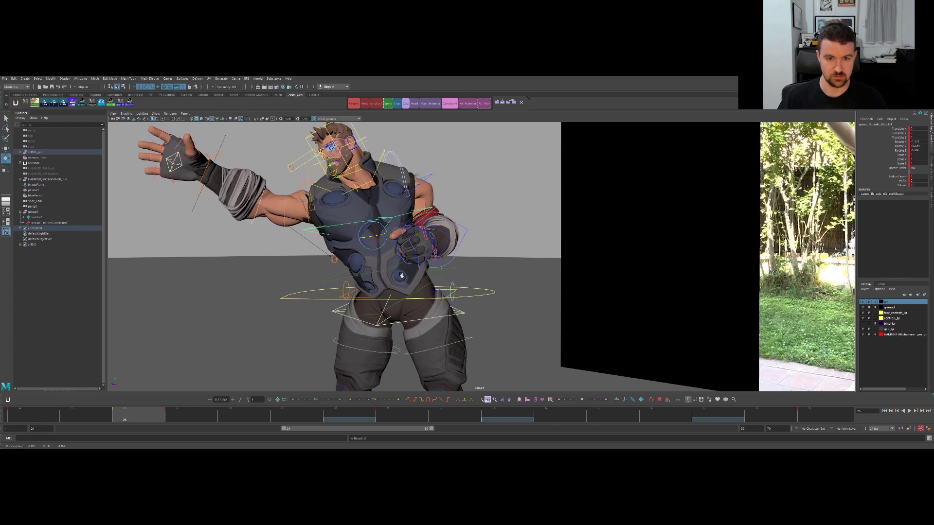
left_click_drag(381, 235, 381, 236)
key("shift+e")
key("comma")
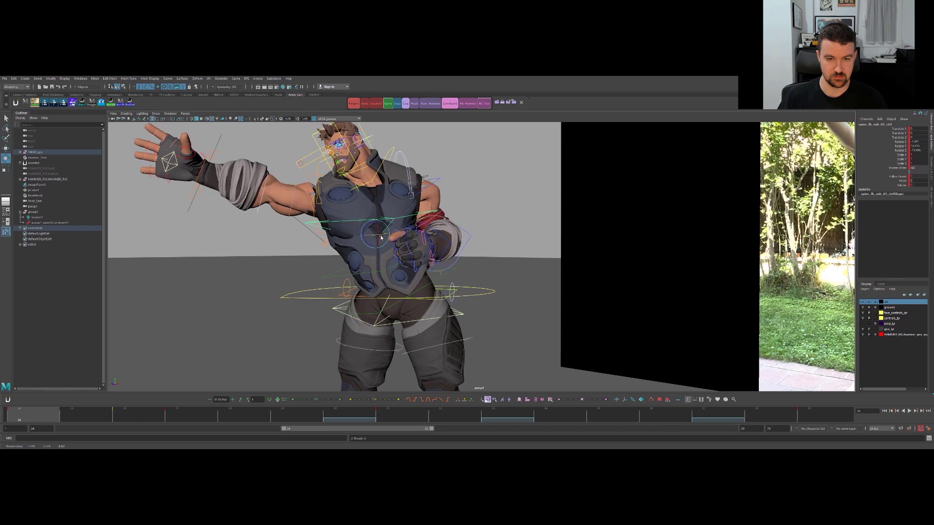
key("period")
key("comma")
key("period")
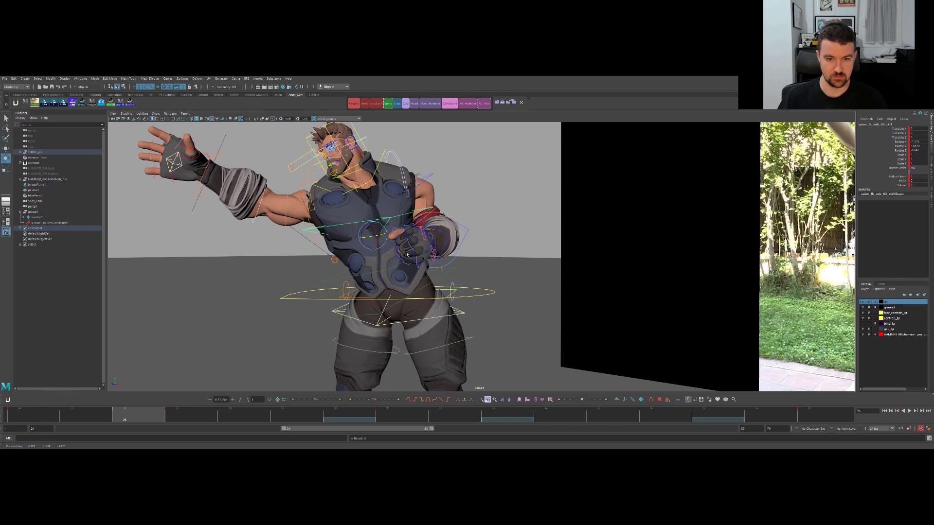
key("comma")
key("period")
Ease back the chest's sideways lean with the upper spine control at frame 26 and key the rotation.
left_click_drag(365, 236, 362, 233)
key("shift+e")
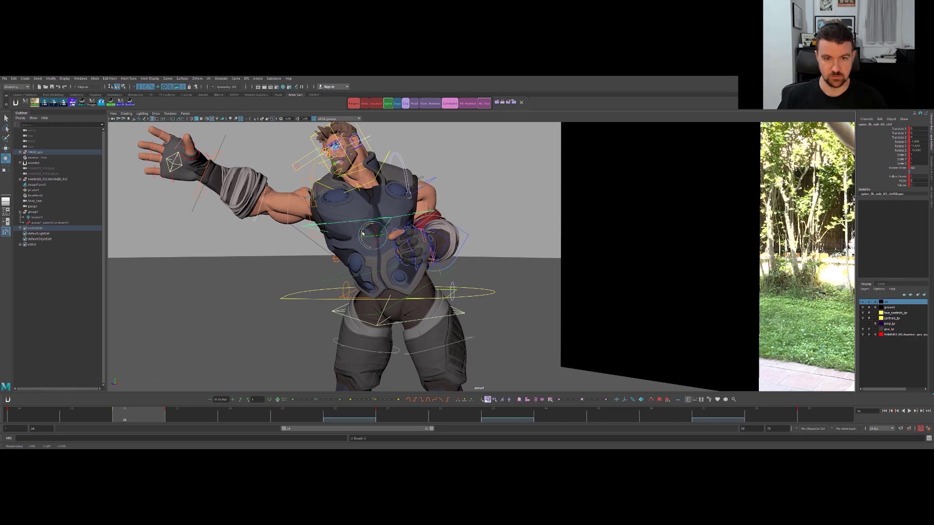
key("comma")
key("period")
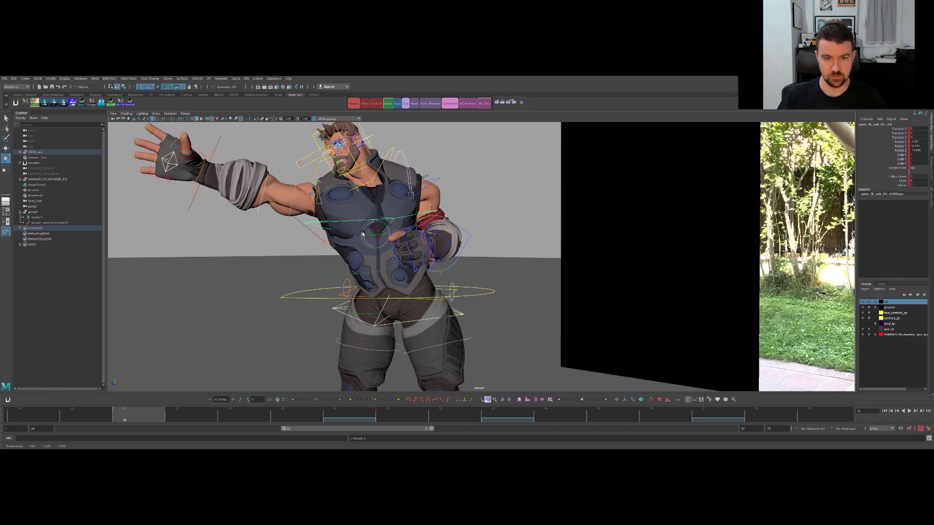
key("comma")
key("period")
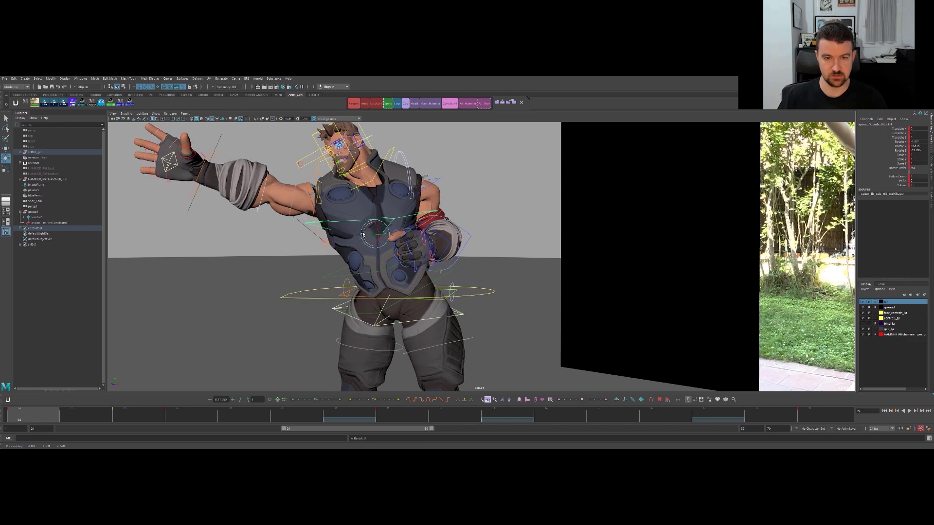
key("comma")
key("period")
mouse_move(368, 230)
left_mouse_down("alt")
mouse_move(428, 237)
mouse_move(223, 244)
mouse_move(469, 249)
mouse_move(584, 212)
mouse_move(521, 226)
mouse_move(555, 227)
mouse_move(554, 235)
left_mouse_up("alt")
key("comma")
key("period")
Select the hand locator, show its motion trail, and frame the view on the hand.
left_click(532, 220)
key("w")
scroll(527, 228, "down", 3)
left_click_drag(524, 208, 680, 250)
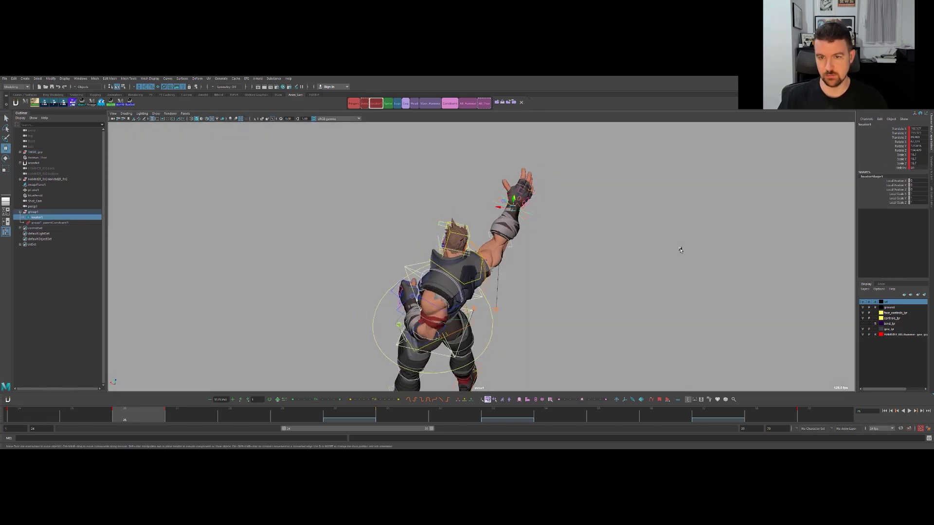
left_click(651, 399)
left_click_drag(613, 283, 497, 282, "alt")
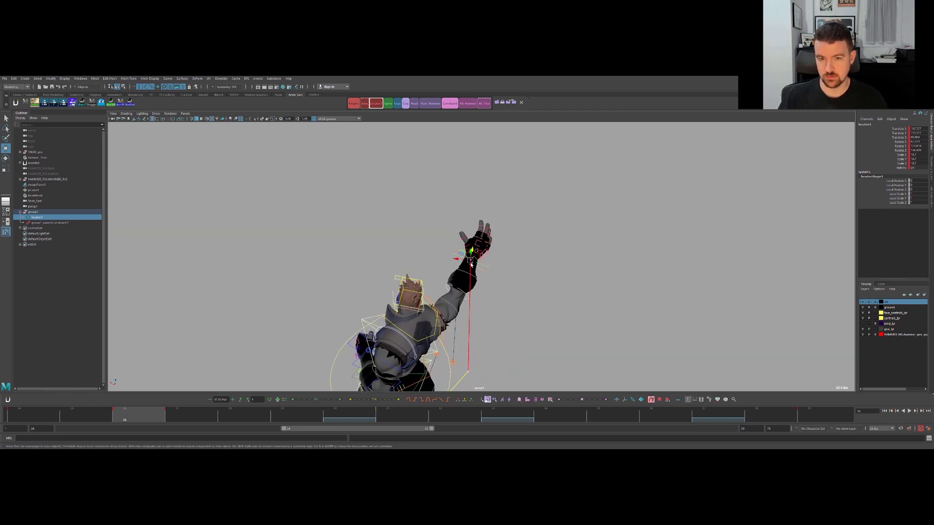
key("f")
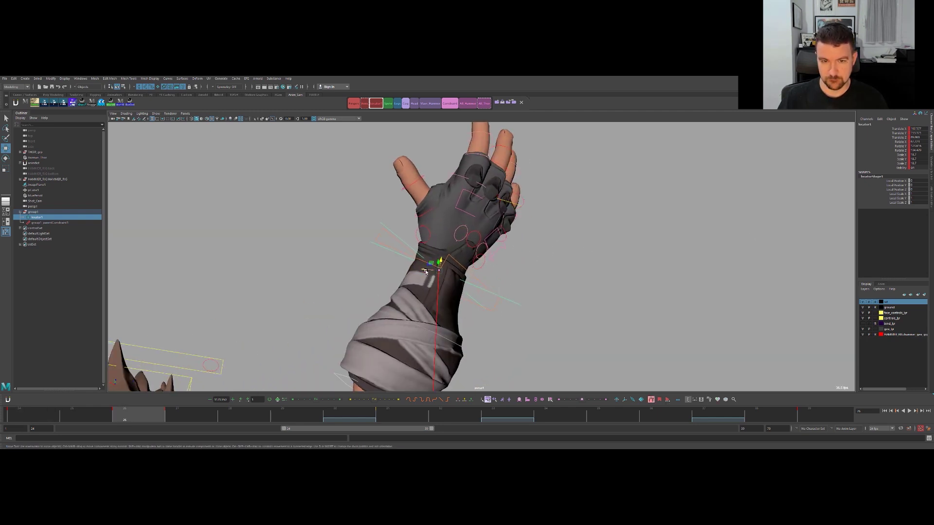
Shift the hand locator slightly along its Z axis at frame 26 and compare the hand with frame 24.
left_click_drag(426, 271, 425, 274)
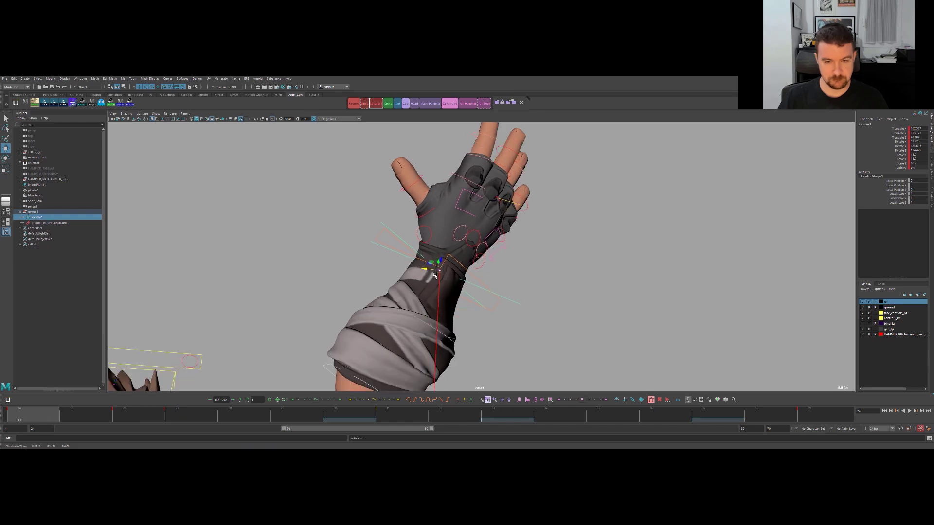
key(".")
left_click_drag(429, 275, 506, 262, "alt")
right_click_drag(506, 263, 602, 248, "alt")
left_click_drag(602, 247, 428, 225, "alt")
key("comma")
key("period")
Refine the hand locator's position at frame 26 and check the hand's movement from the side and around the body.
left_click_drag(450, 269, 455, 268)
right_click_drag(455, 268, 437, 263, "alt")
left_click_drag(470, 262, 484, 241, "alt")
key("comma")
key("period")
right_click_drag(484, 241, 445, 246, "alt")
left_click_drag(446, 245, 341, 243, "alt")
key("period")
right_click_drag(438, 244, 475, 244, "alt")
left_click_drag(474, 243, 552, 242, "alt")
key("comma")
key("period")
Select the right arm's shoulder control and step through the frames after the catch to examine the arm's swing.
key("q")
left_click(530, 231)
key("e")
key("alt+period")
key("alt+period")
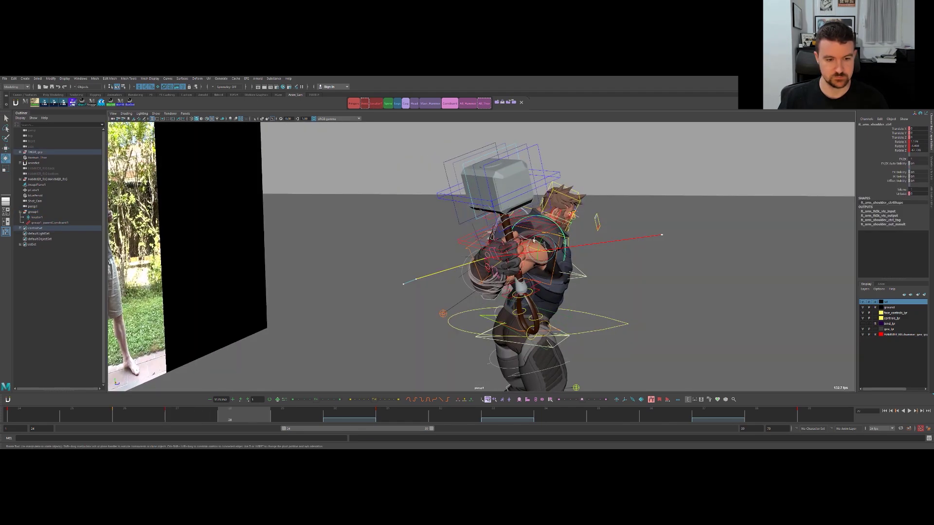
key("comma")
key("comma")
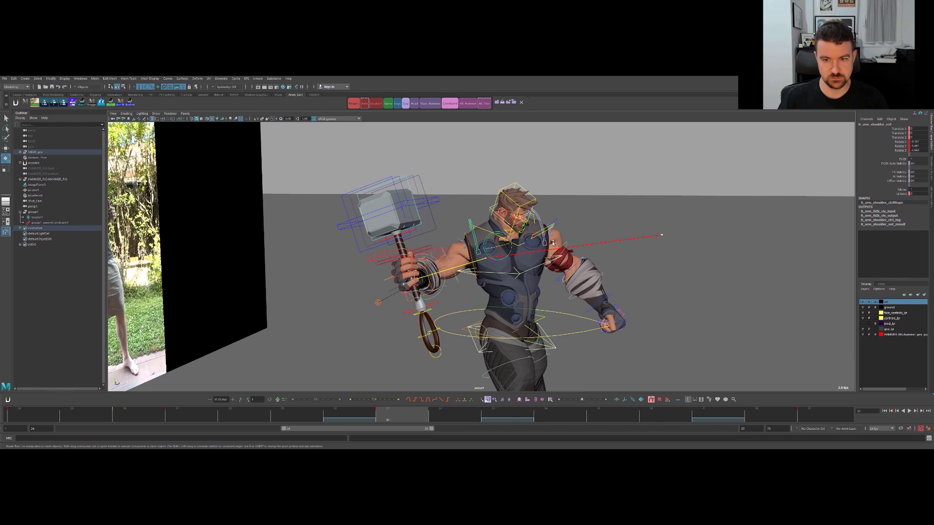
Select the character's centre-of-gravity control and examine the body's movement around the catch from the side.
left_click(290, 417)
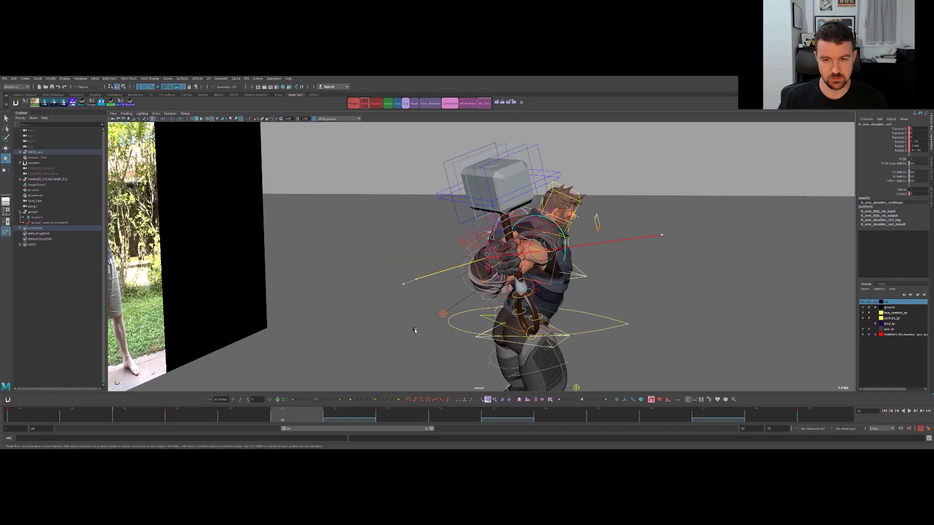
scroll(552, 269, "down", 3)
left_click(573, 300)
key("w")
left_click_drag(572, 297, 536, 275, "alt")
key("period")
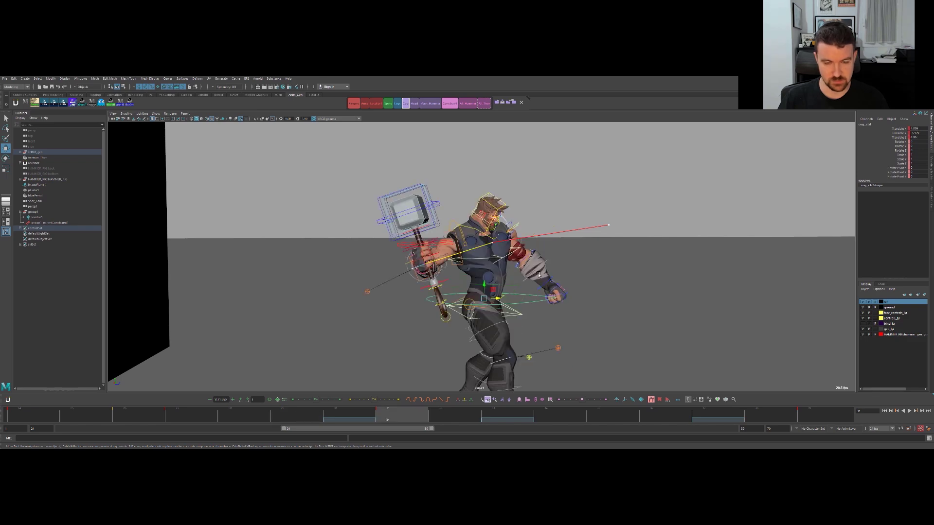
left_click_drag(539, 275, 509, 288, "alt")
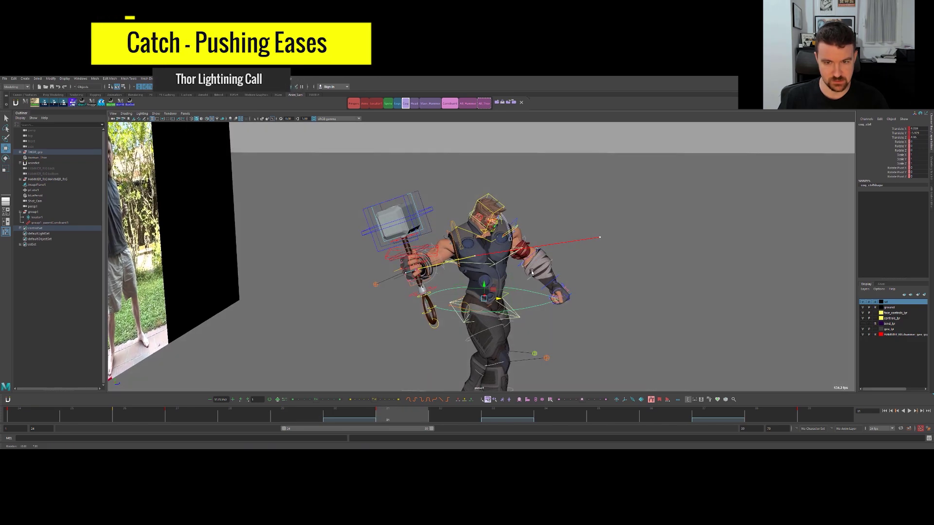
Select the hammer controls and examine the hammer's path through the catch frames from the side and front.
key("comma")
key("q")
left_click(518, 190)
right_click_drag(523, 214, 627, 247, "alt")
key("period")
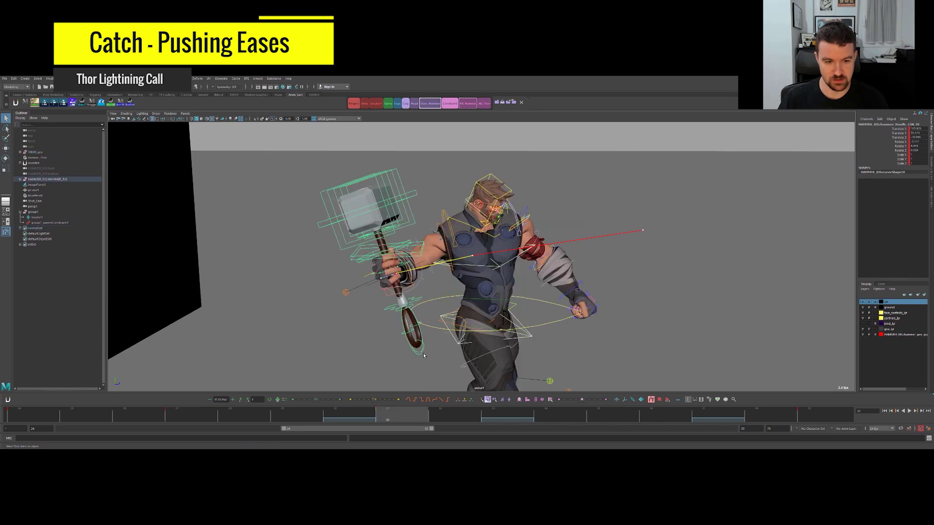
key("period")
key("comma")
left_click_drag(595, 324, 442, 276, "alt")
key("period")
key("w")
key("alt+v")
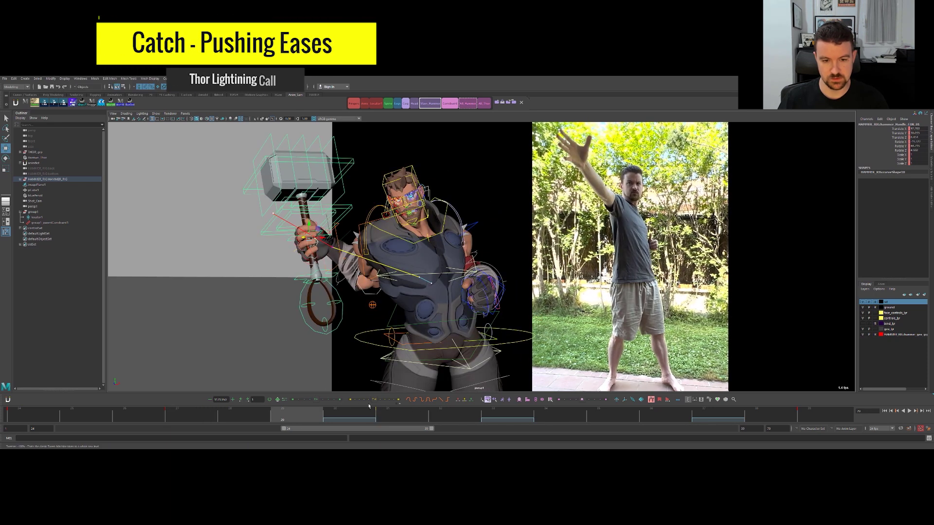
Blend the hammer control's pose at the catch frame between its neighbouring keys and compare the adjacent frames.
left_click(392, 402)
key("comma")
key("period")
left_click_drag(403, 349, 476, 296, "alt")
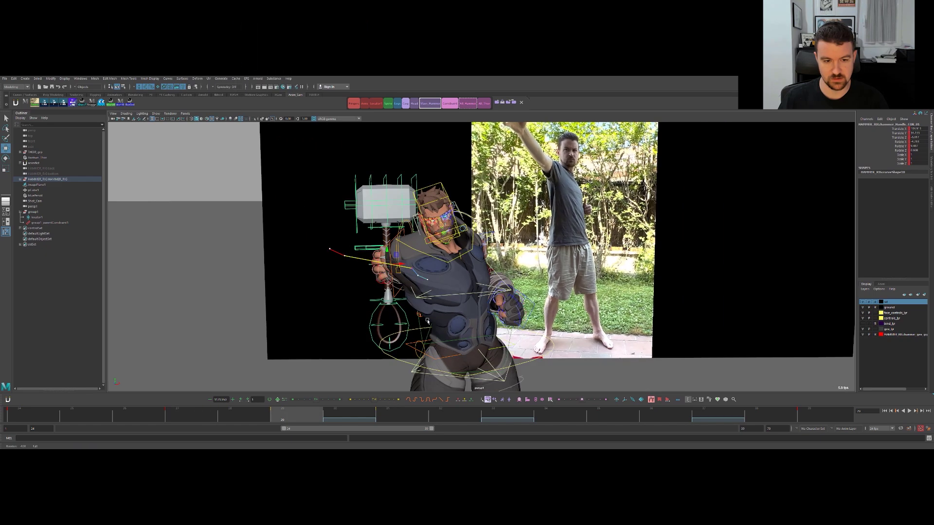
key("comma")
key("period")
key("period")
key("comma")
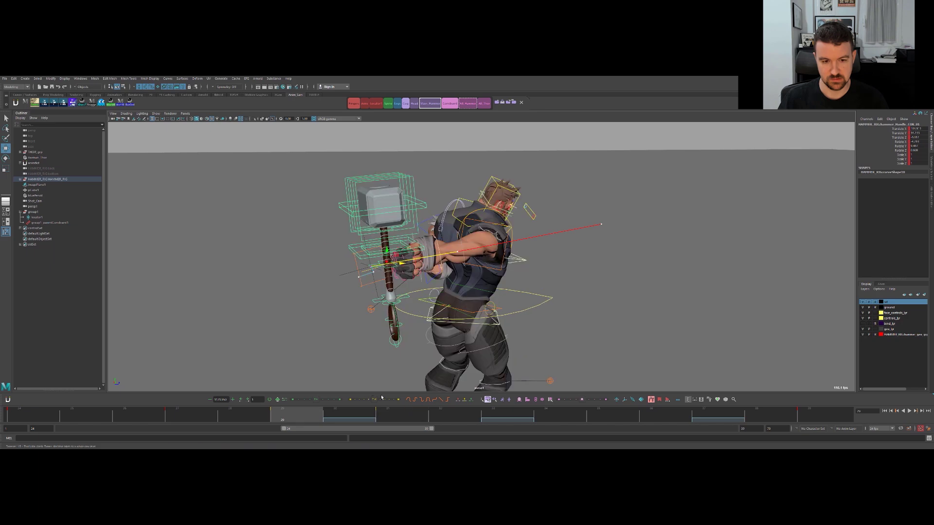
Push the hammer control's in-between further at the catch frame and check the spacing across the surrounding frames.
left_click(386, 401)
key("comma")
key("period")
key("period")
key("comma")
key("comma")
key("comma")
key("period")
key("period")
key("period")
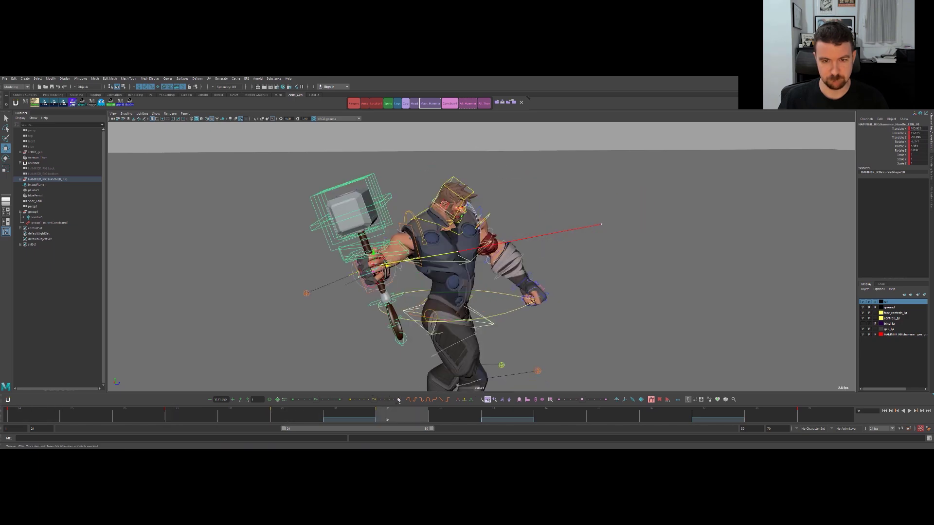
Compare the hammer's frames around the catch from above and hide the motion trail.
key("comma")
key("period")
key("comma")
left_click_drag(467, 272, 783, 353, "alt")
key("period")
key("comma")
key("period")
left_click(653, 402)
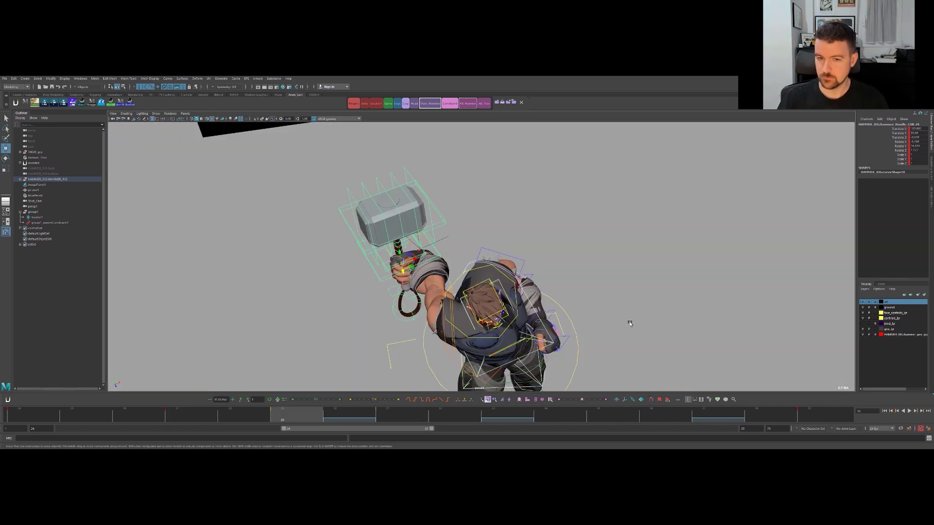
Select the chest control, rotate it at the catch frame, and compare the torso with the adjacent frames.
left_click_drag(458, 304, 457, 272, "alt")
left_click_drag(645, 251, 535, 248, "alt")
key("q")
left_click(532, 247)
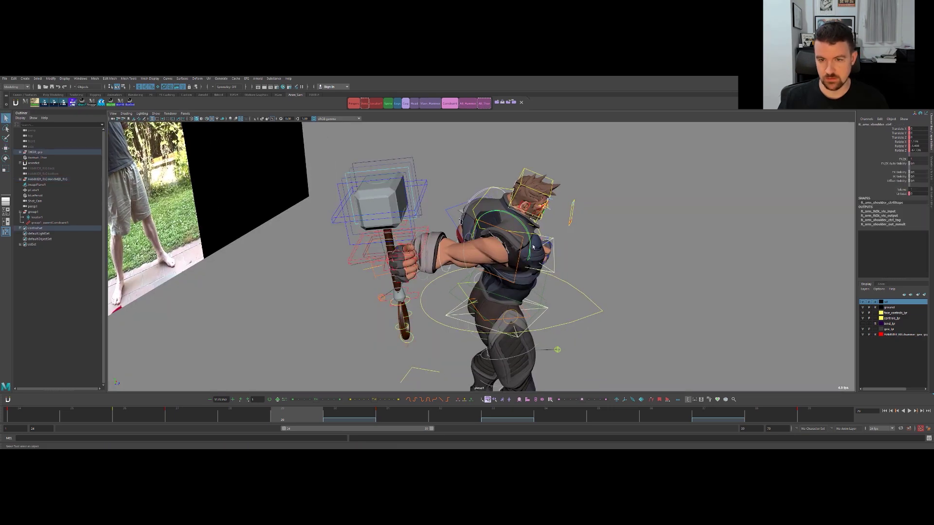
left_click(550, 272)
key("e")
left_click_drag(550, 273, 511, 264, "alt")
key("period")
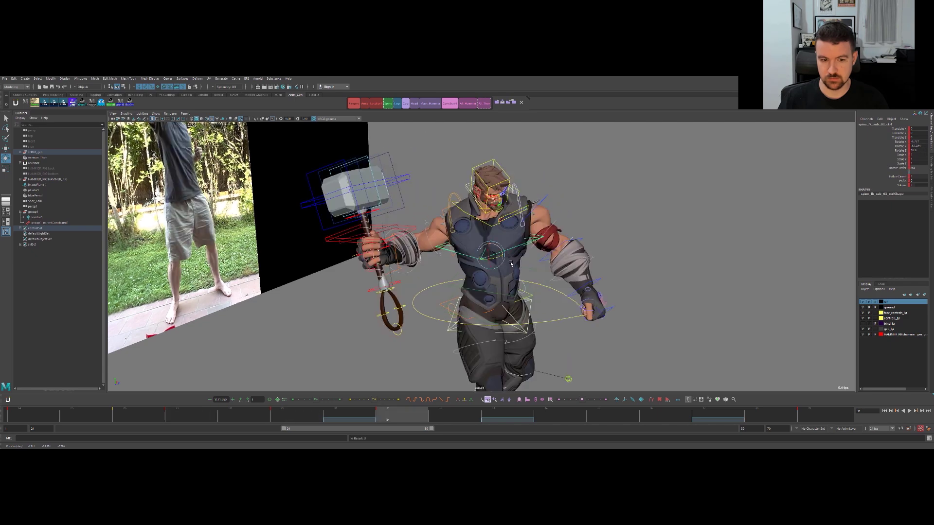
key("comma")
key("comma")
key("period")
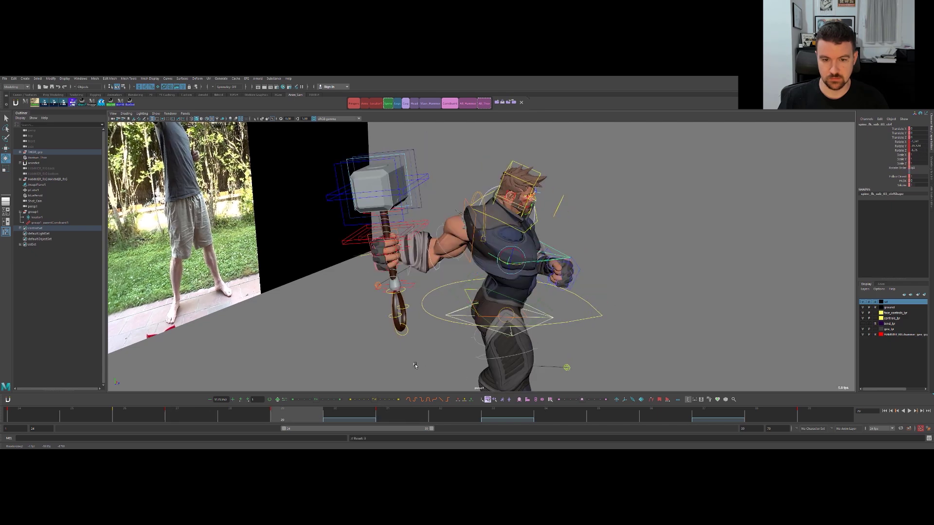
Select the spine, chest, head and centre-of-gravity controls and blend their catch-frame pose between the neighbouring keys.
left_click_drag(521, 266, 538, 300, "alt")
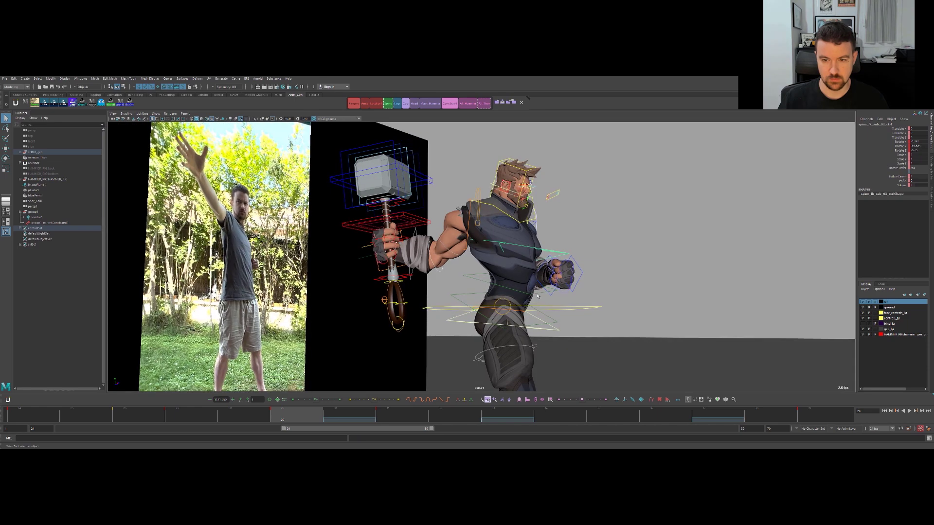
left_click(537, 300)
left_click(543, 296)
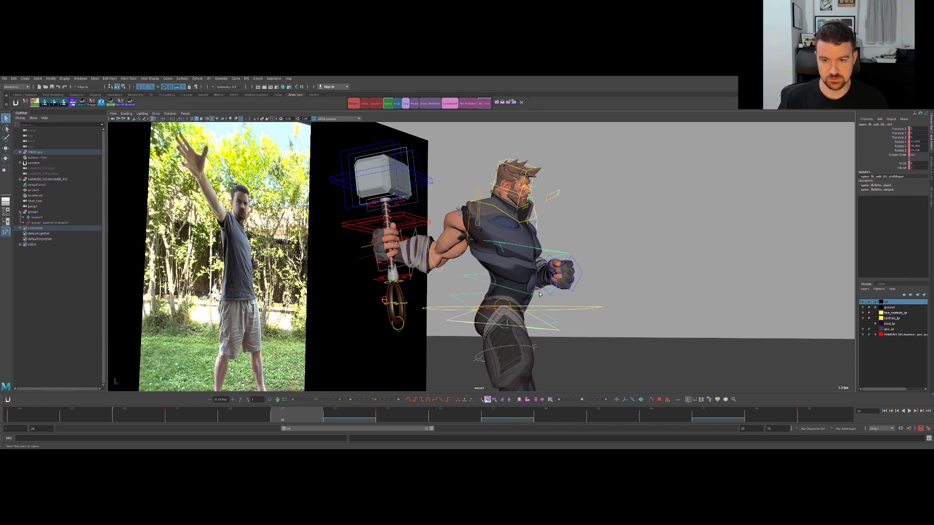
left_click(555, 255)
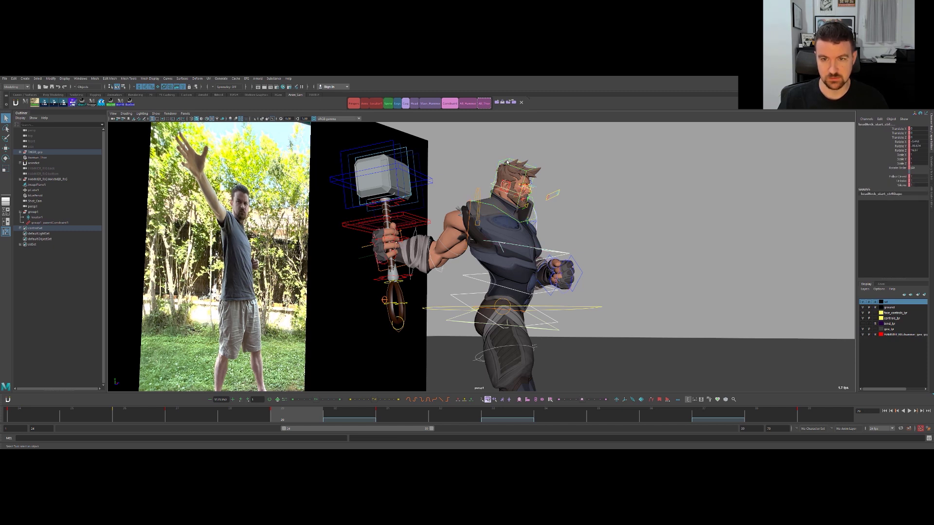
left_click(497, 188)
left_click(571, 307)
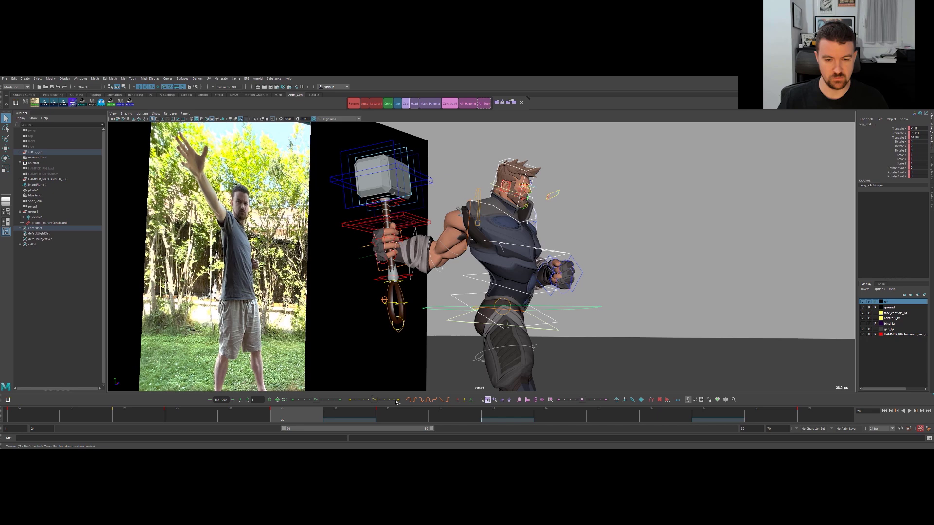
left_click(187, 417)
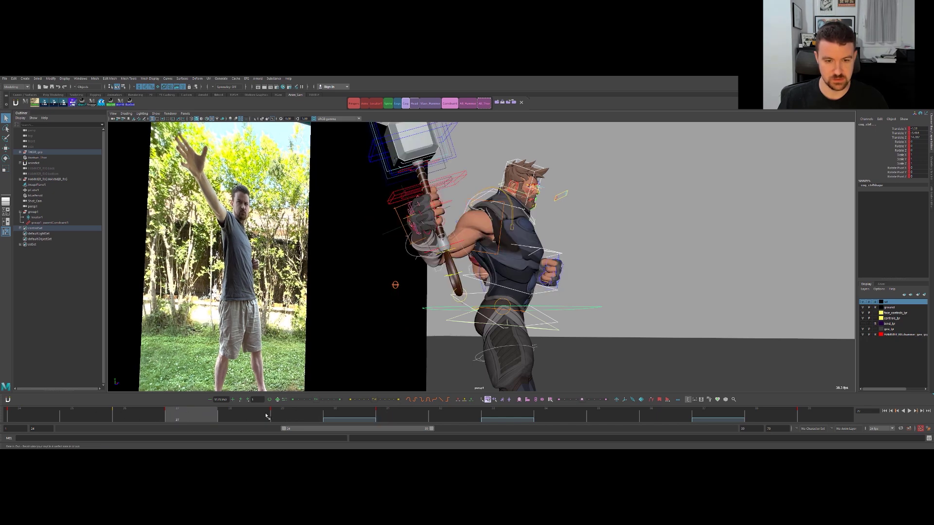
left_click(280, 415)
left_click(363, 401)
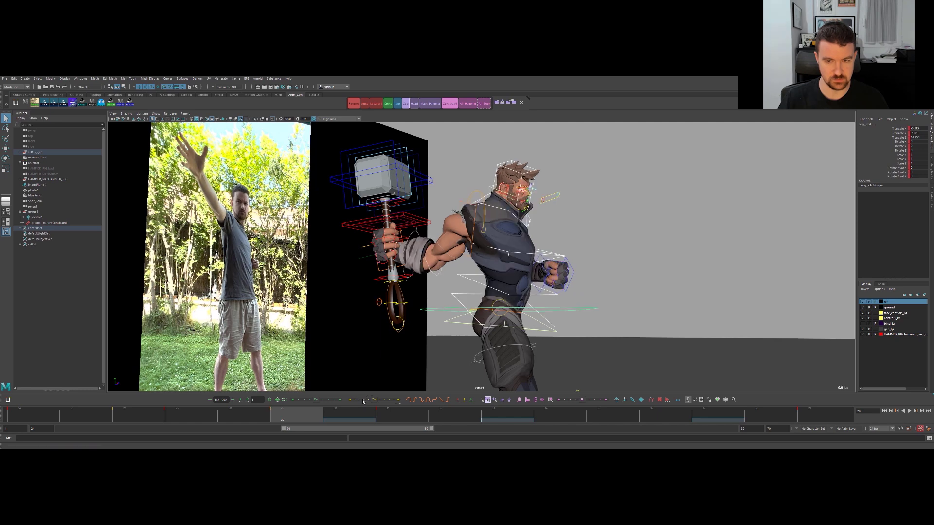
left_click(365, 404)
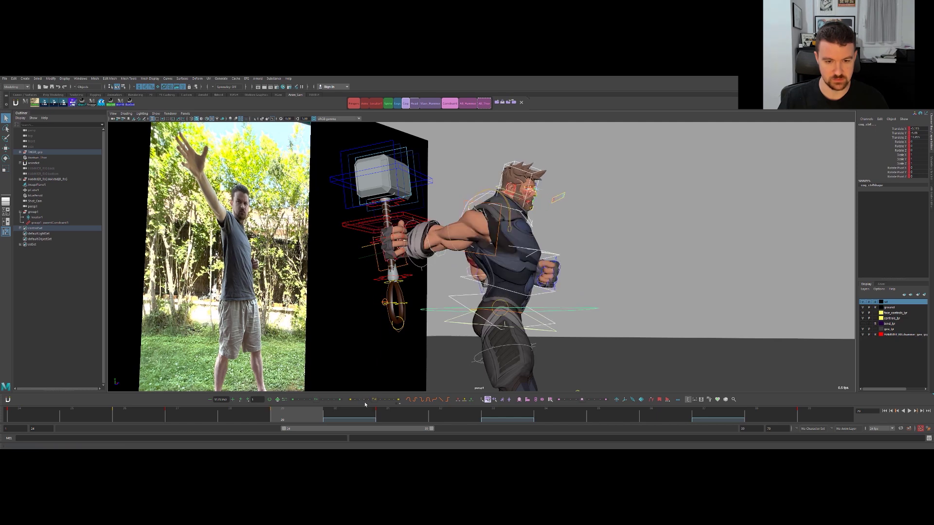
left_click(368, 403)
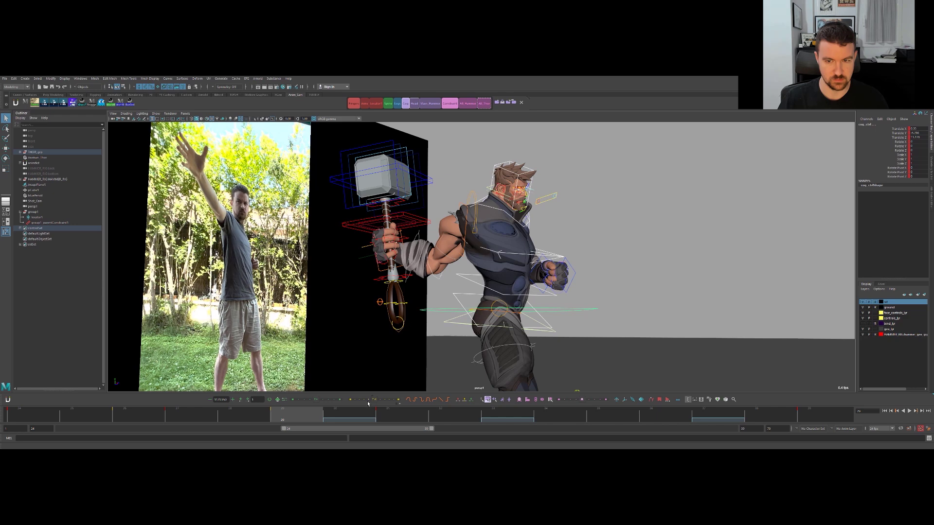
Play back the body's easing from the front and shift the centre-of-gravity control slightly two frames after the catch pose.
left_click_drag(418, 317, 378, 336, "alt")
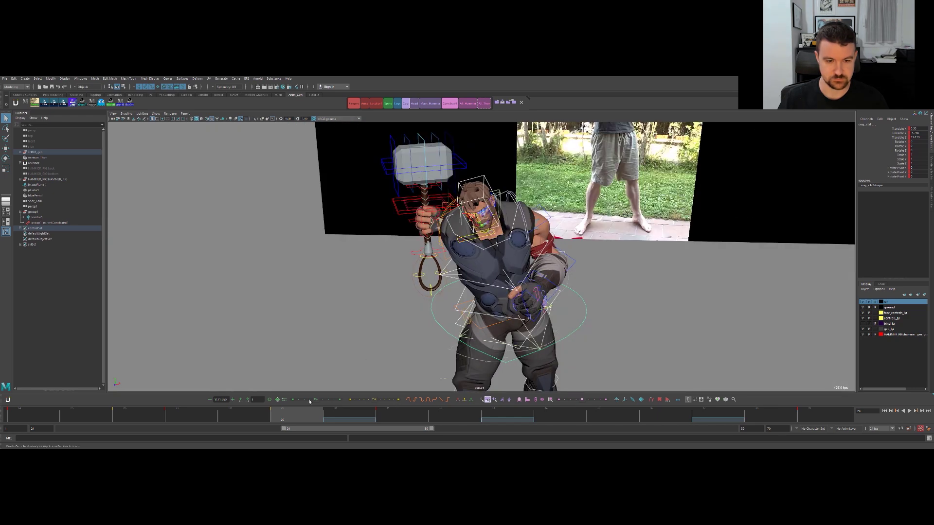
key("alt+v")
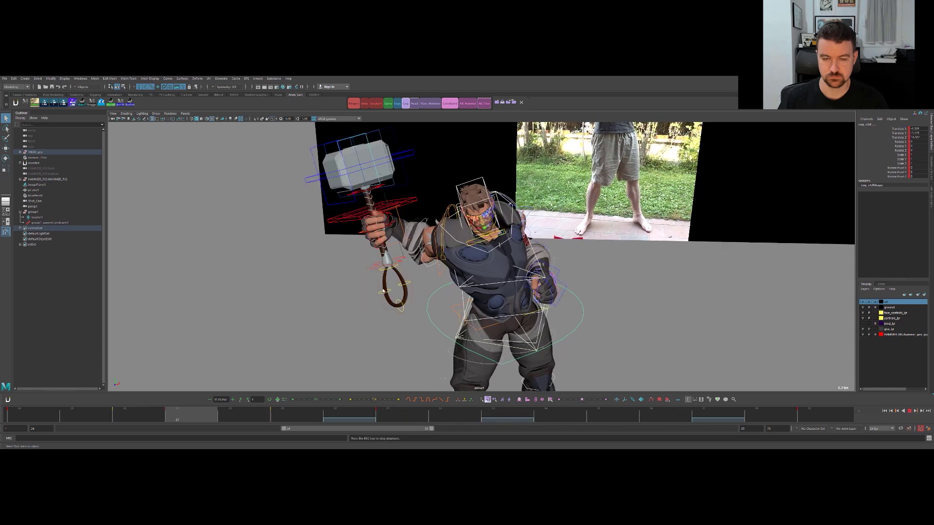
key("alt+v")
key("alt+v")
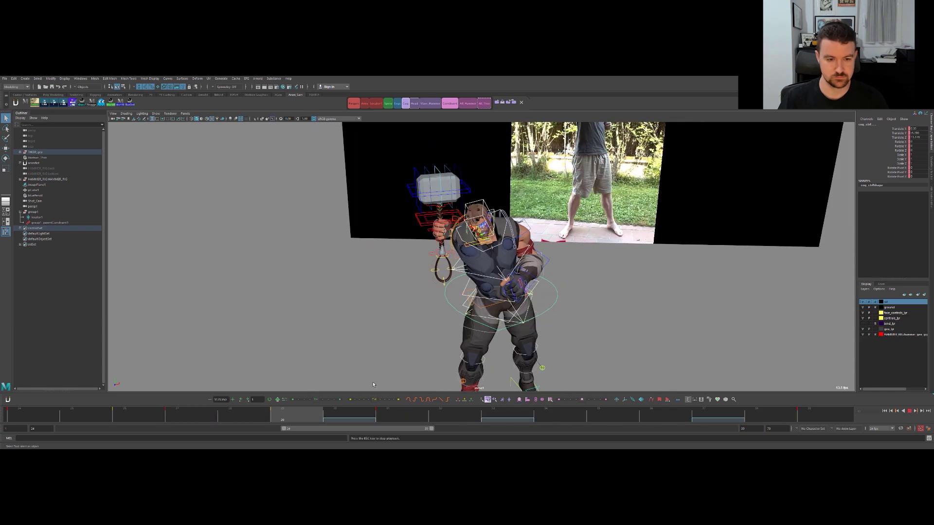
key("w")
left_click_drag(559, 300, 560, 279, "alt")
middle_click_drag(559, 280, 562, 253, "alt")
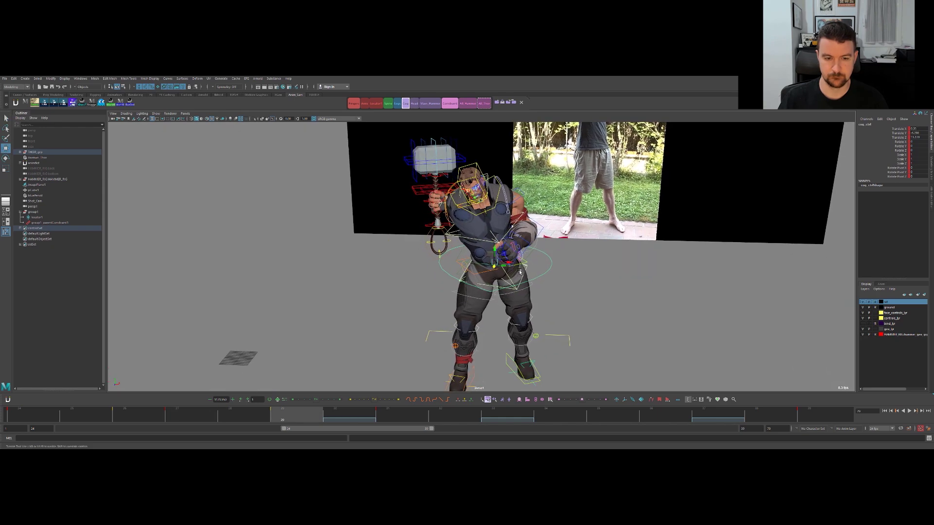
left_click_drag(563, 292, 565, 269, "alt")
key("period")
key("period")
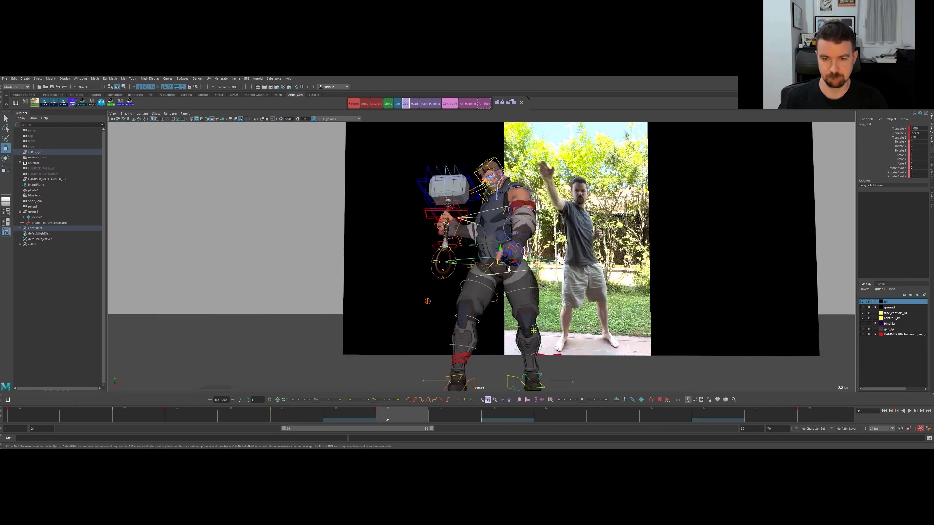
left_click_drag(515, 262, 514, 263)
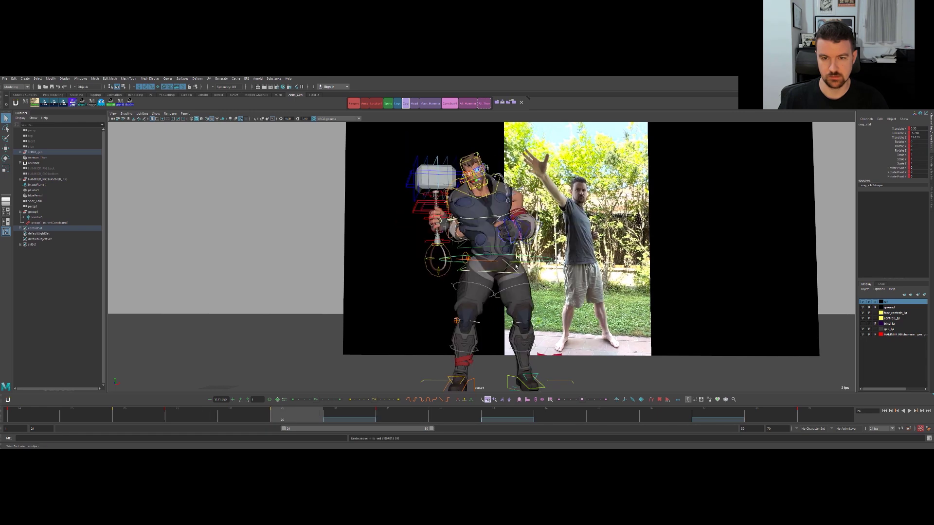
Step through the keyed poses from several angles to examine the body's balance around the catch.
left_click_drag(519, 262, 483, 268, "alt")
key(".")
key(".")
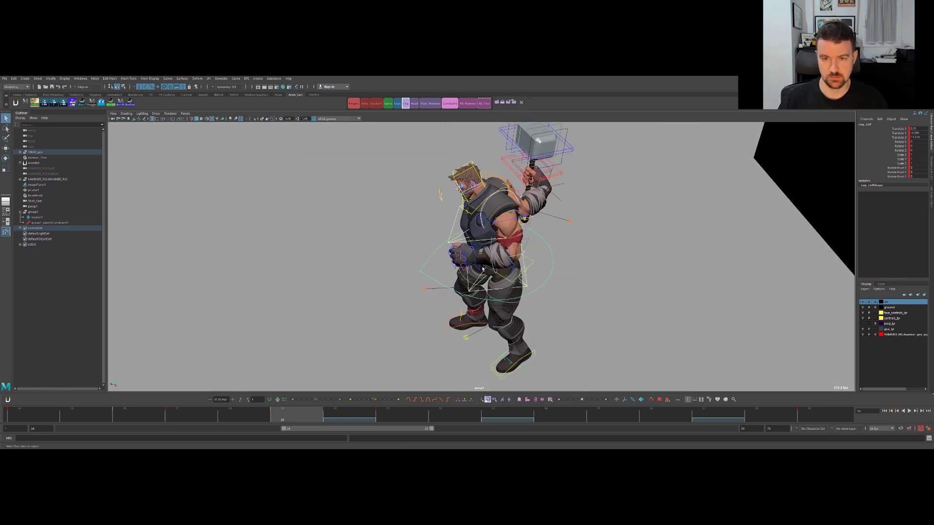
key(".")
left_click_drag(484, 268, 505, 260, "alt")
key(".")
key(".")
key(".")
Try to rotate the pelvis control at the catch frame.
left_click(522, 275)
key("e")
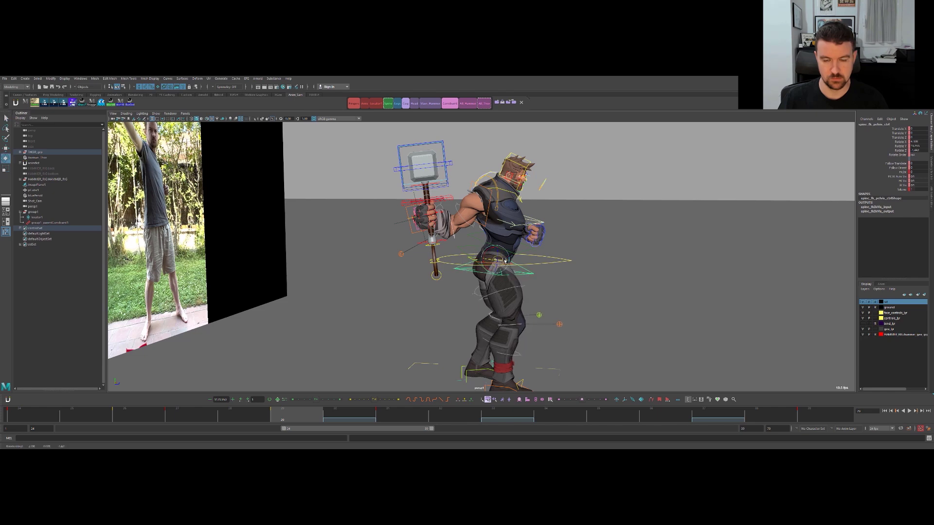
key("ctrl+z")
Move in on the torso and rotate the mid-spine control at the catch frame so the chest leads.
key("q")
left_click(526, 227)
key("e")
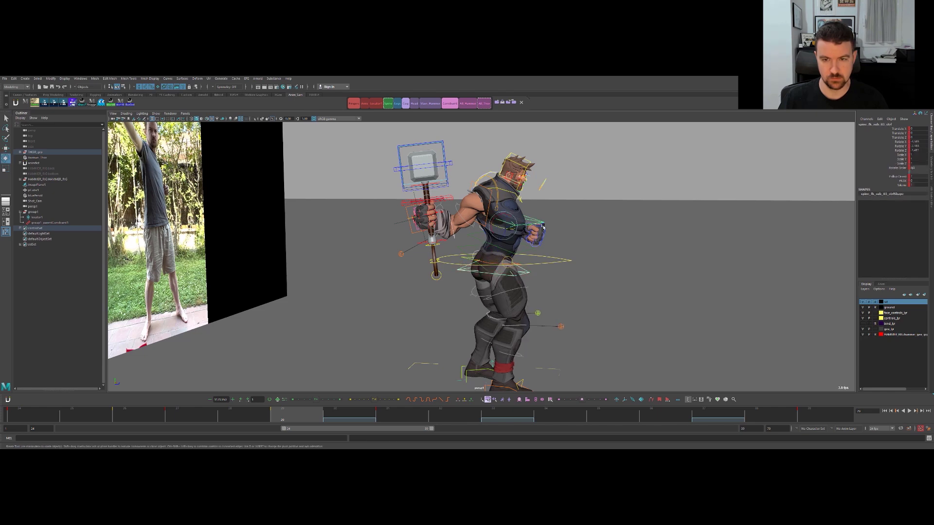
left_click_drag(525, 227, 491, 226, "alt")
right_click_drag(491, 226, 519, 216, "alt")
left_click_drag(518, 216, 577, 259, "alt")
left_click(528, 246)
key("q")
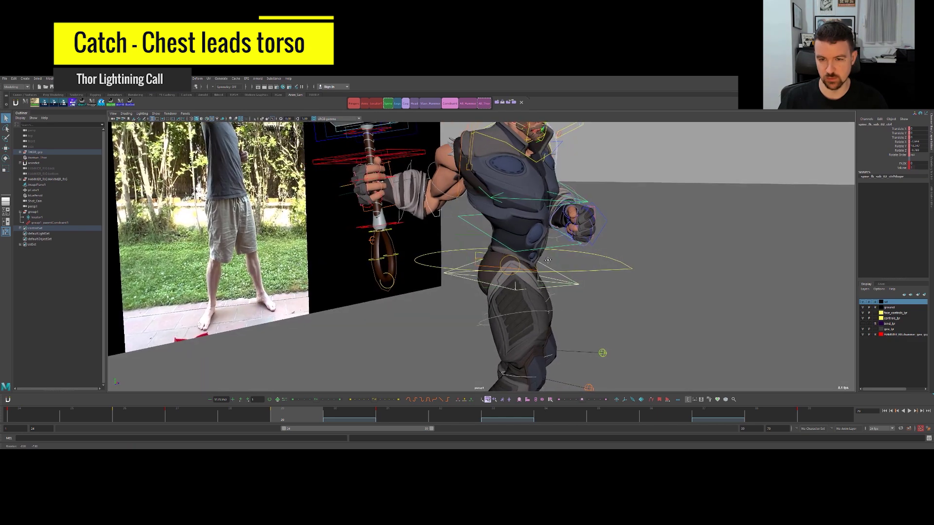
right_click_drag(576, 258, 612, 257, "alt")
left_click_drag(567, 252, 487, 183, "alt")
key("e")
left_click(527, 231)
left_click_drag(528, 231, 555, 230)
Compare the torso with the neighbouring frames and rotate the chest control at the catch frame.
right_click_drag(554, 231, 497, 213, "alt")
key("comma")
key("period")
key("period")
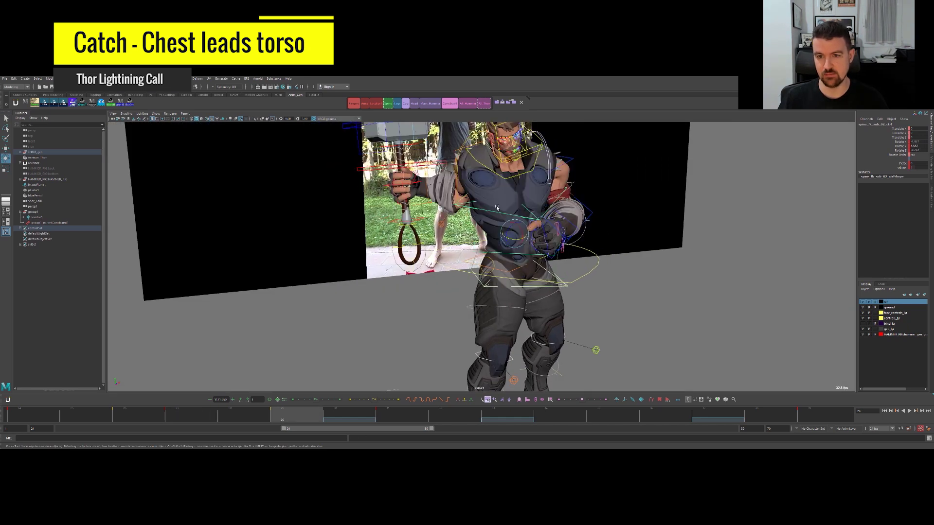
key("comma")
key("comma")
left_click(543, 218)
left_click_drag(543, 218, 520, 216)
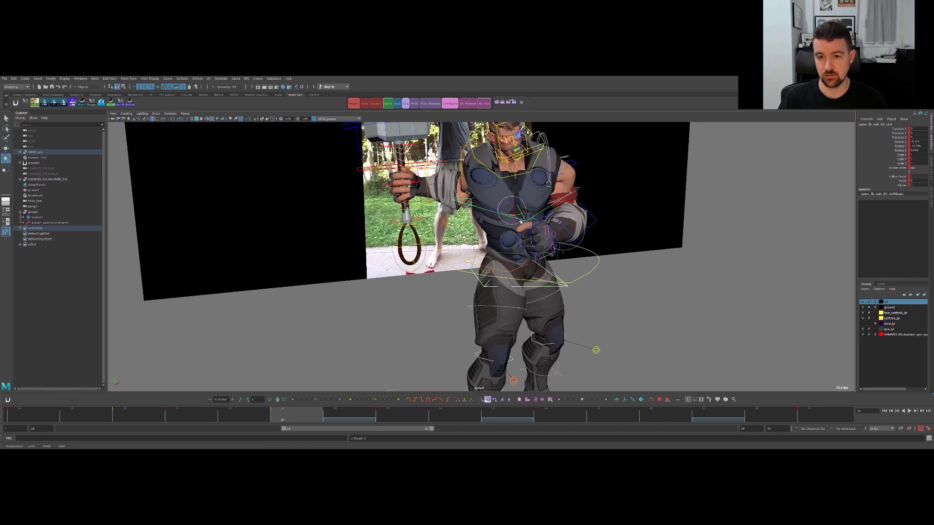
Counter-rotate the mid-spine control at the catch frame and play back the torso's movement from two angles.
left_click(510, 254)
key("e")
left_click_drag(506, 239, 520, 239)
key(".")
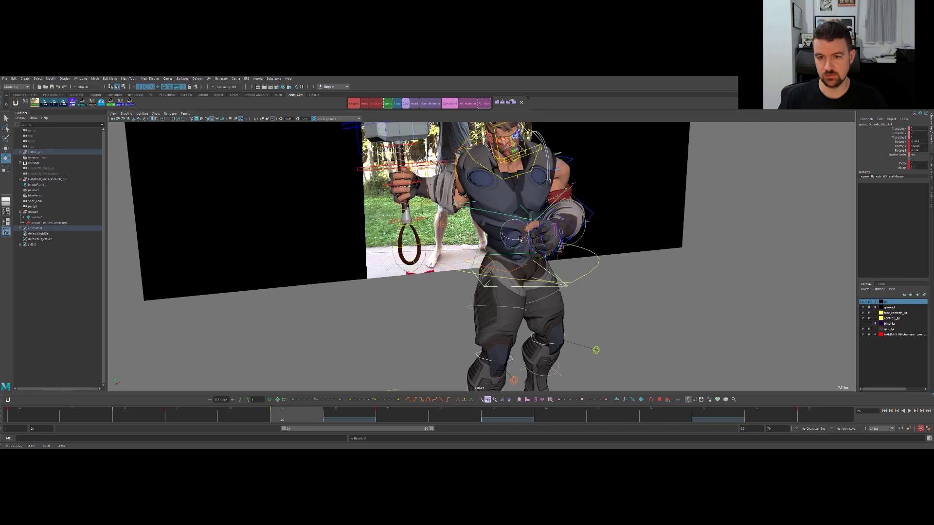
key("alt+v")
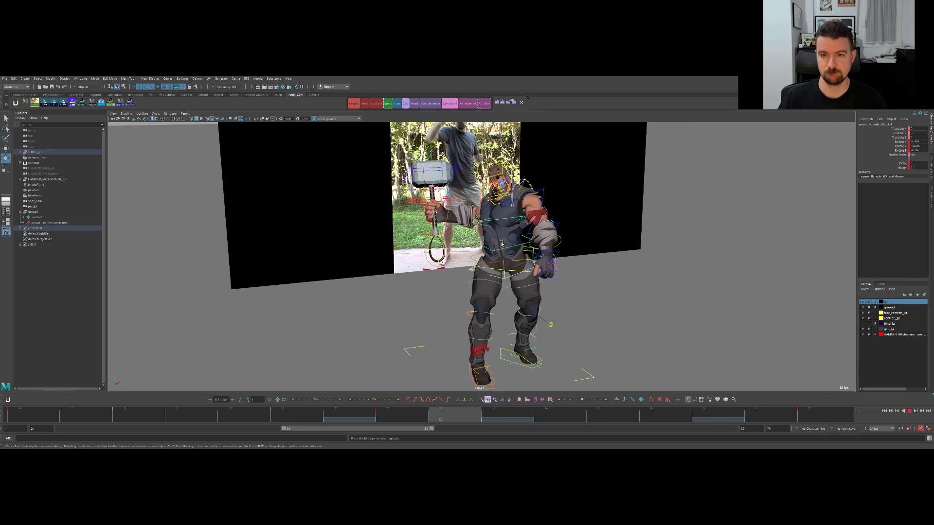
key("Escape")
left_click_drag(502, 246, 477, 246, "alt")
key("alt+v")
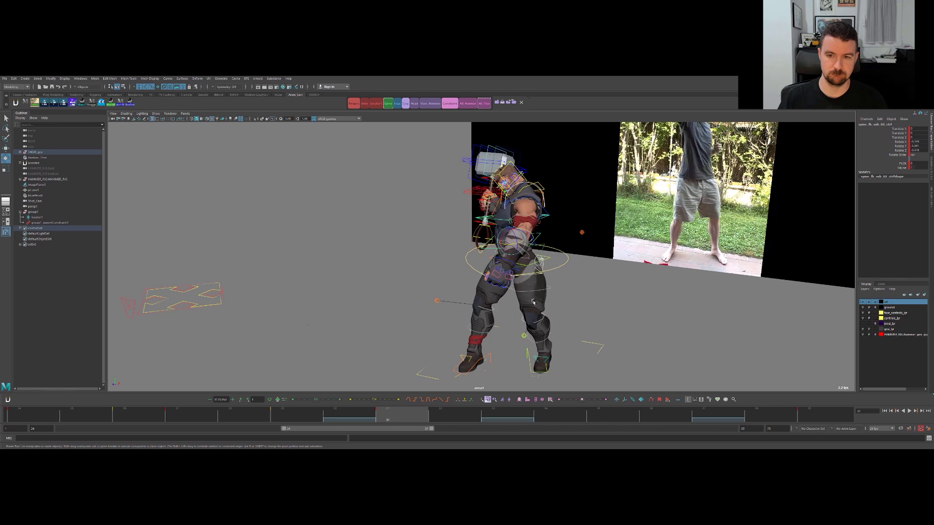
Select the centre-of-gravity control and play back the catch from the front beside the reference footage.
left_click(570, 272)
key("w")
left_click_drag(570, 272, 647, 246, "alt")
left_click(389, 417)
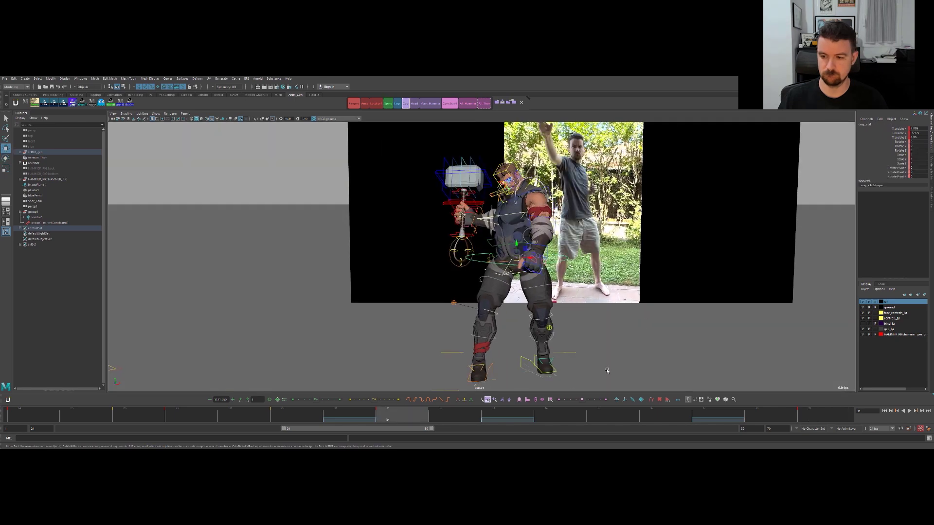
key("alt+v")
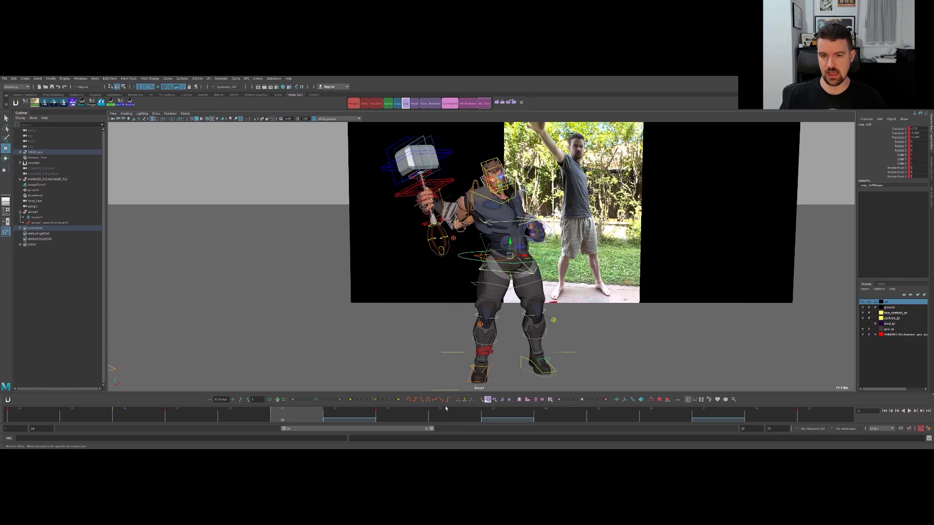
key("alt+v")
key("alt+v")
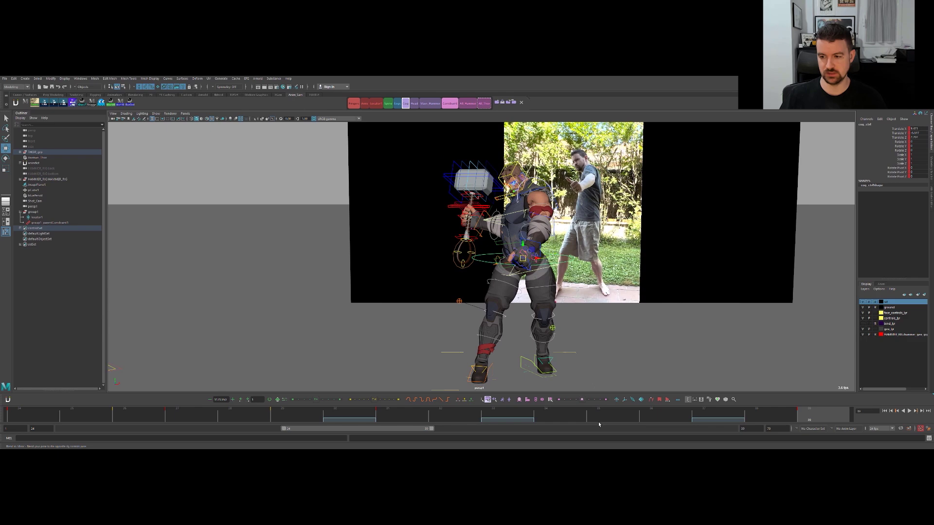
Tween the centre-of-gravity control towards its next key on the frame two after the catch and review the motion.
left_click(495, 422)
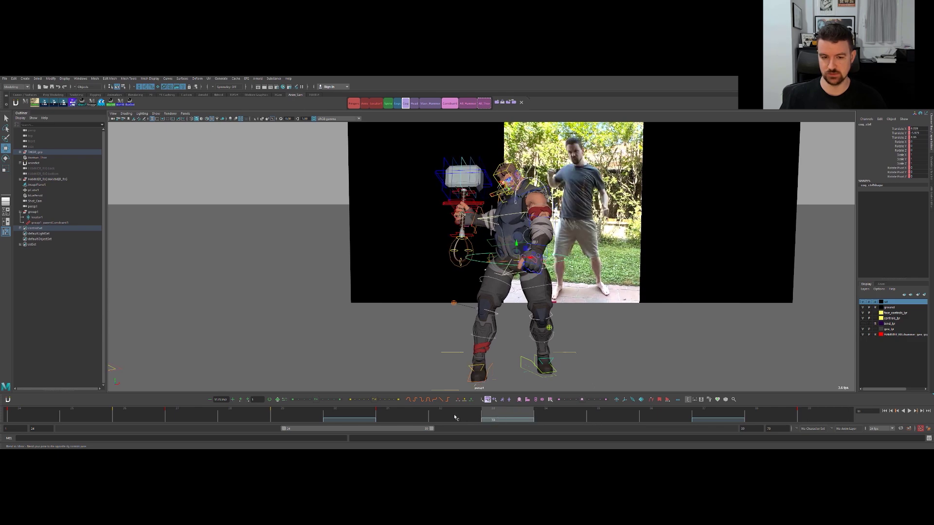
left_click(397, 400)
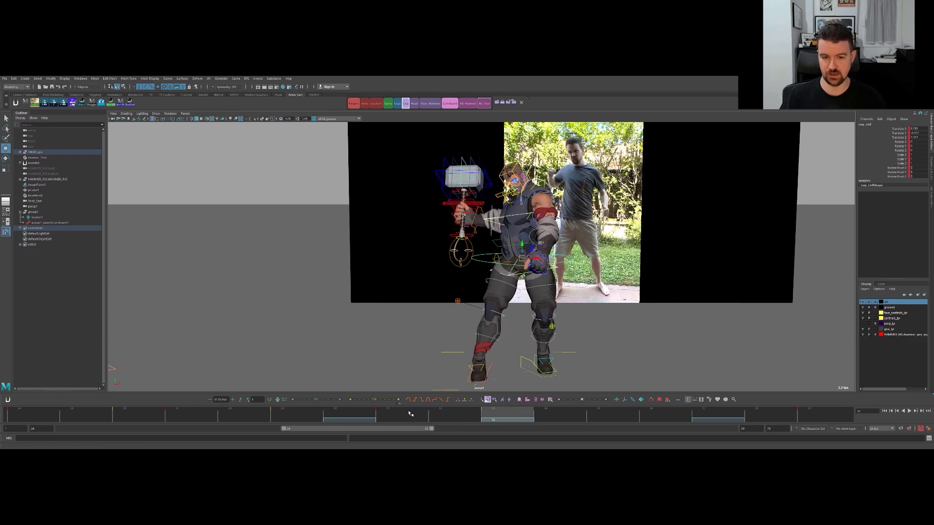
key("alt+v")
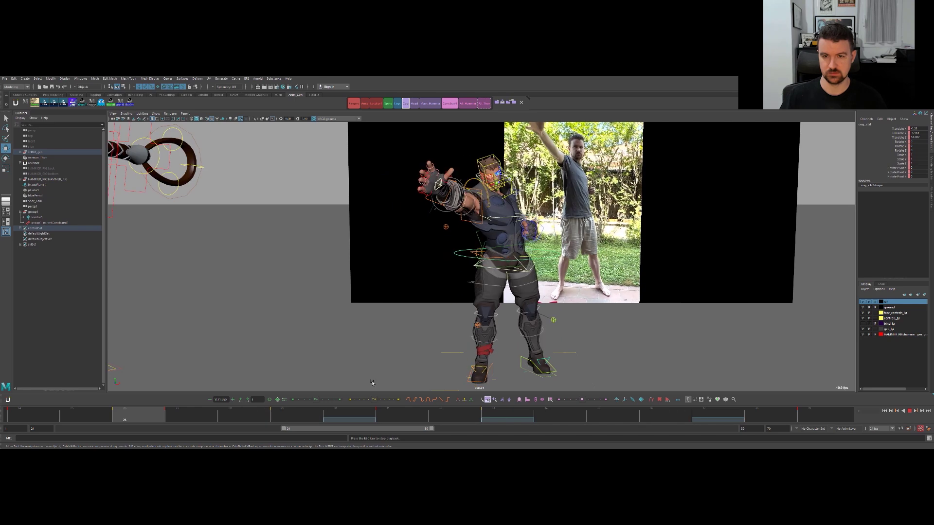
key("alt+v")
key("comma")
key("comma")
key("period")
key("period")
key("period")
key("comma")
key("period")
key("comma")
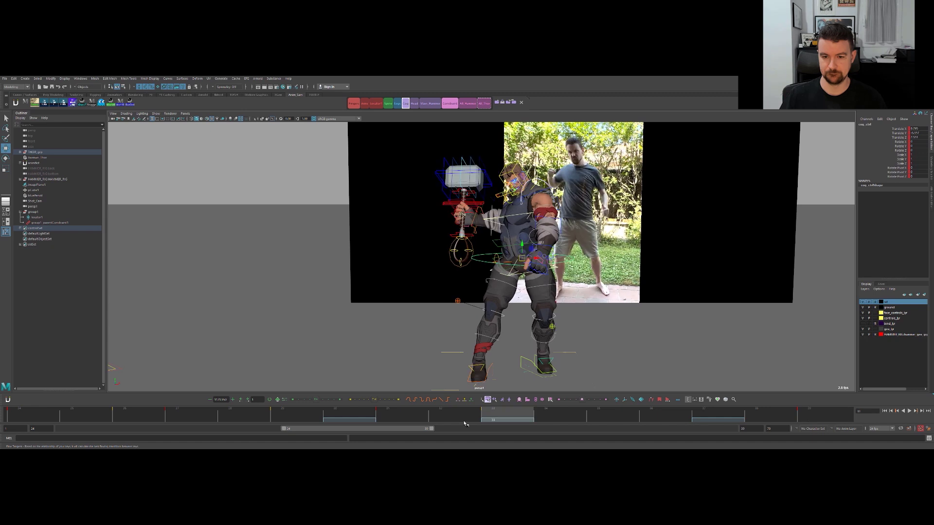
Select all of the character's controls, tween the pose just after the catch towards the next key, and play it back.
key("q")
left_click(485, 103)
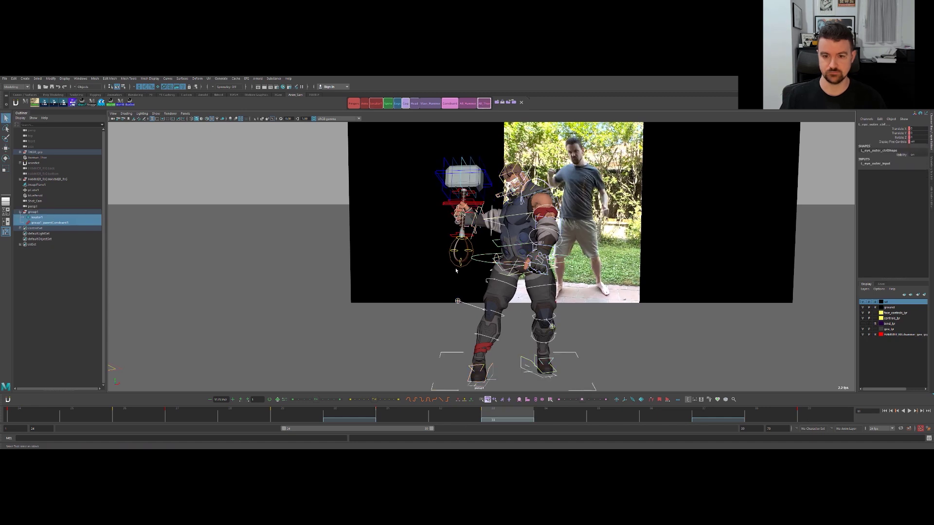
left_click(395, 400)
key("period")
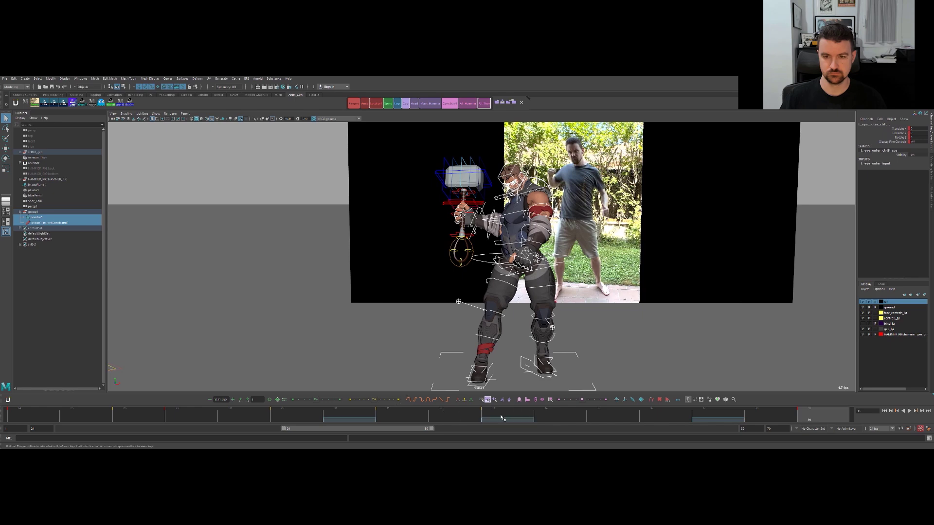
key("comma")
key("period")
key("comma")
key("comma")
key("alt+v")
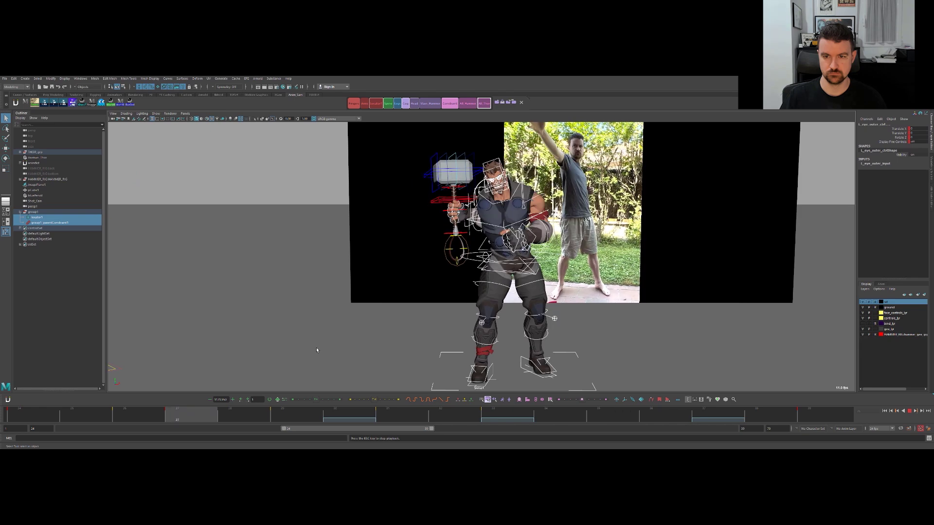
key("alt+v")
key("alt+v")
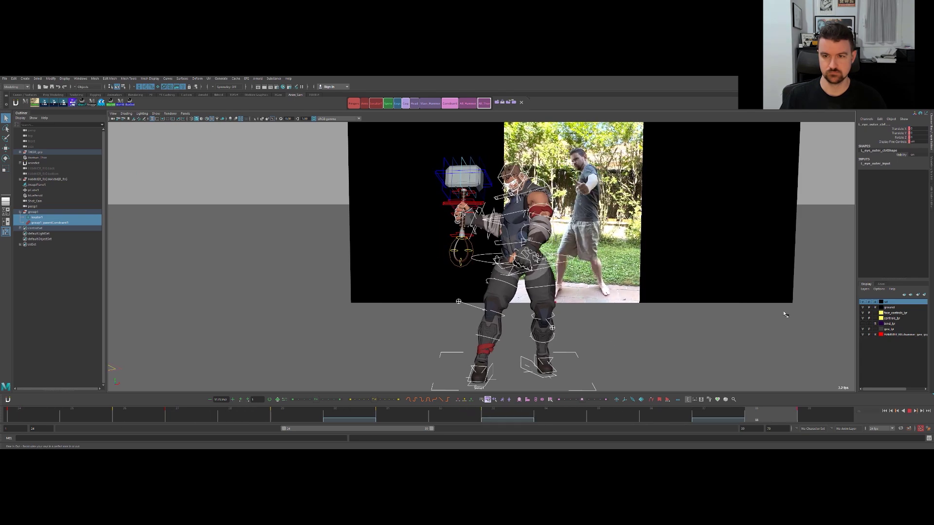
left_click(642, 286)
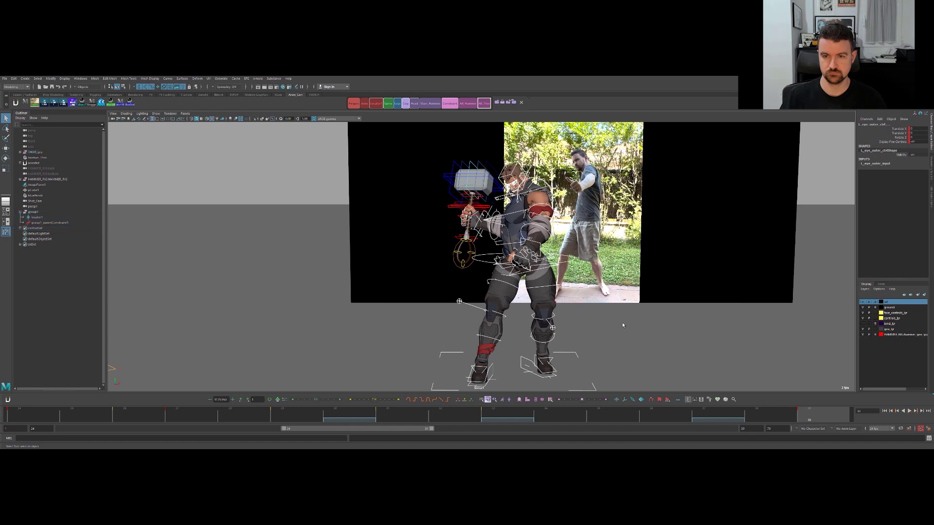
Rotate the left upper-arm FK control to raise the forearm across the chest in the settled pose, checking it through Shot_Cam.
left_click(541, 188)
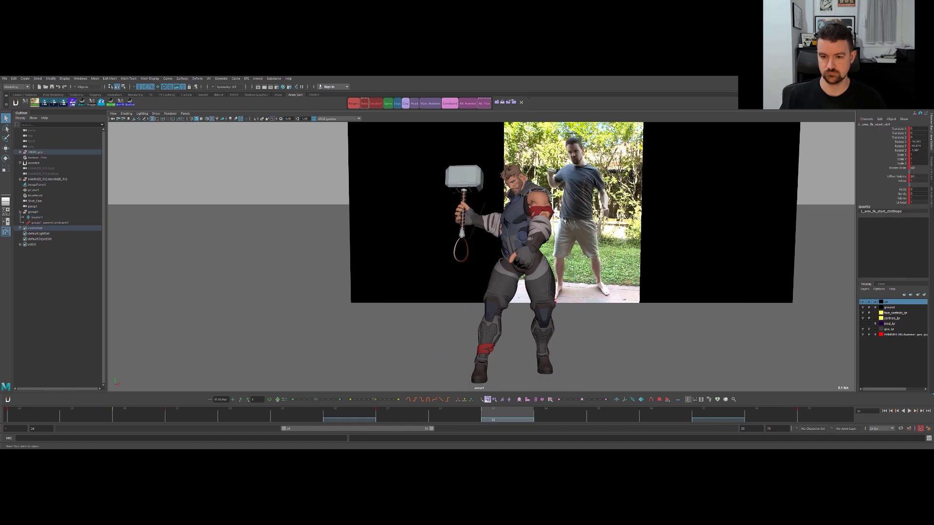
key("period")
key("period")
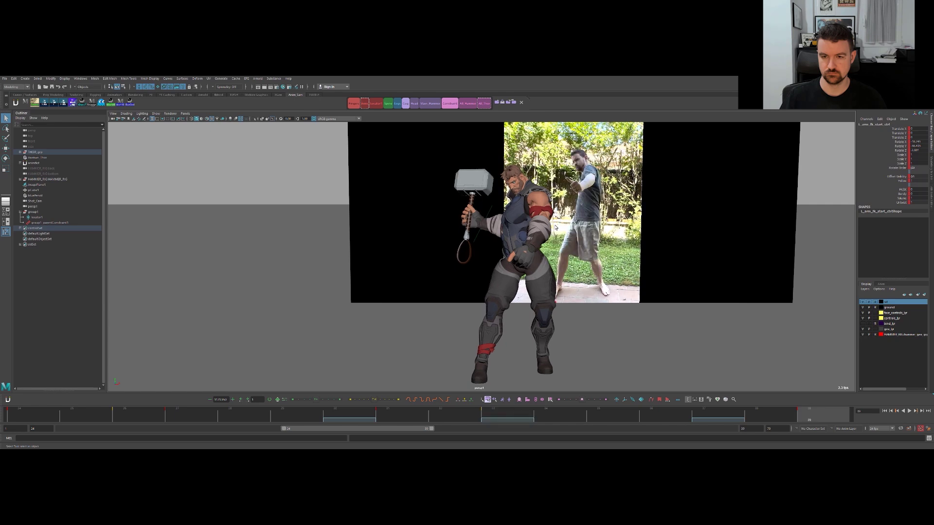
key("alt+1")
key("e")
left_click_drag(544, 213, 544, 210)
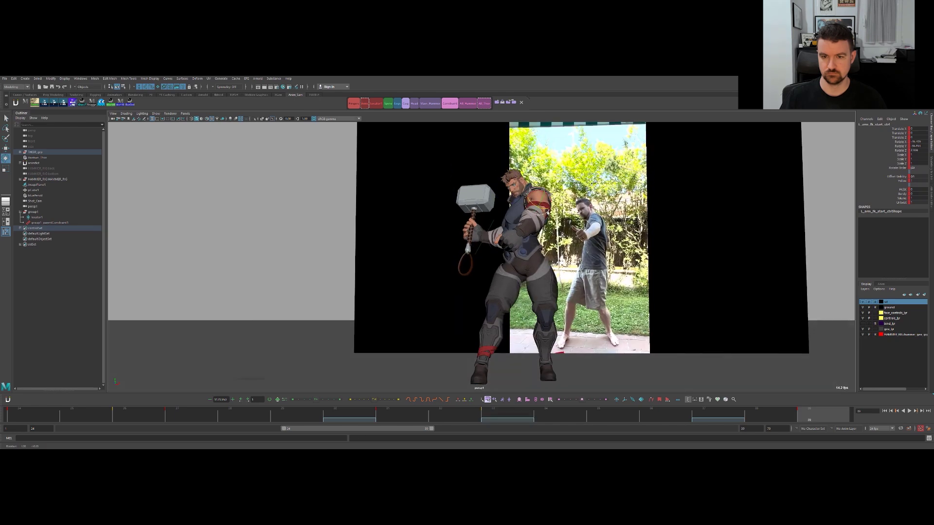
key("space")
key("space")
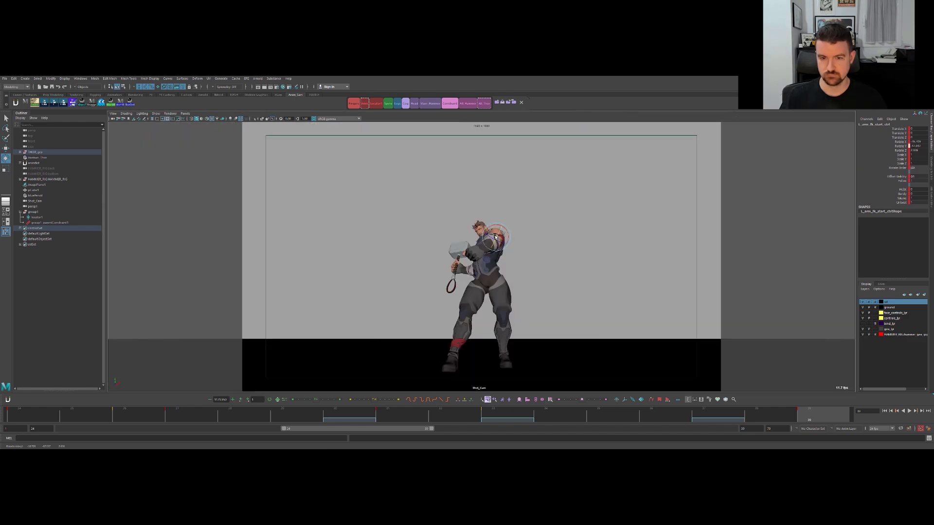
Rotate the left upper-arm control two frames after the catch, comparing it with the neighbouring frames.
key("comma")
key("comma")
key("period")
key("period")
key("period")
key("comma")
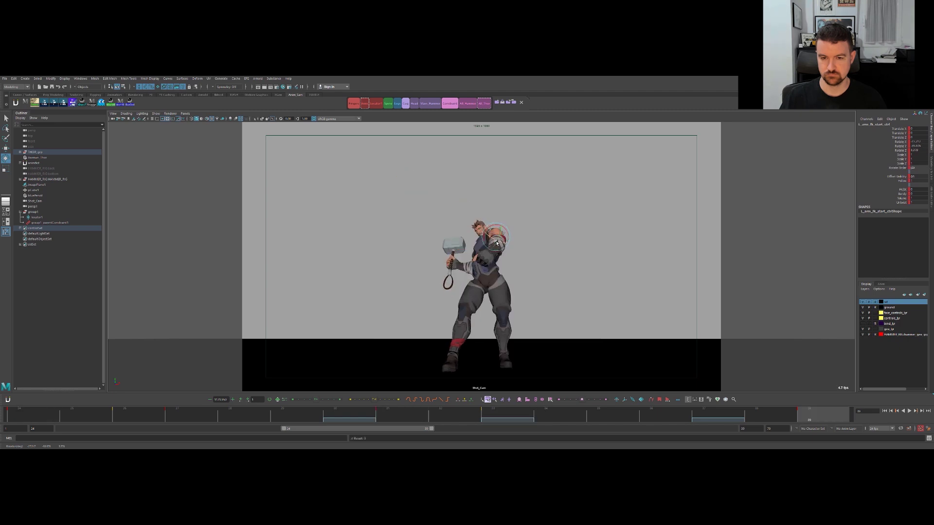
Tween the left upper arm's key just after the catch and play back the shot through Shot_Cam.
key("comma")
key("period")
key("comma")
key("comma")
key("comma")
key("period")
key("period")
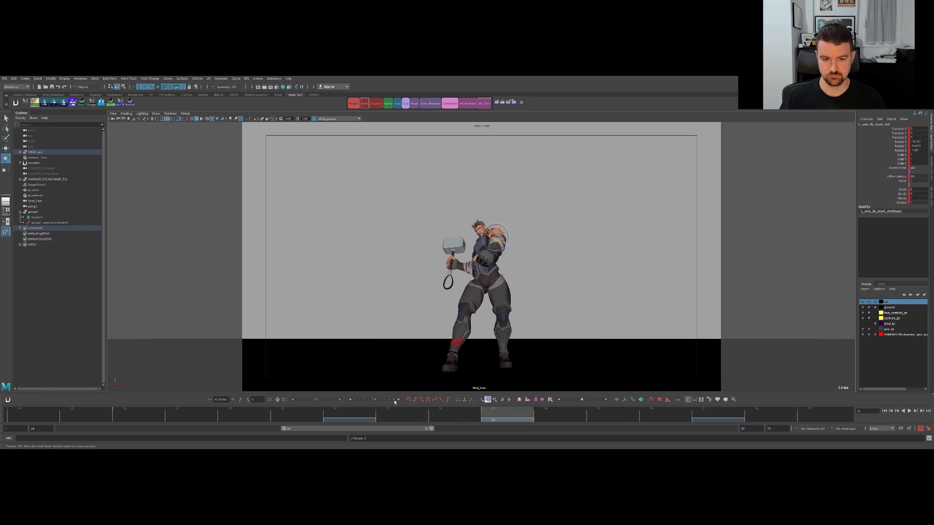
key("comma")
key("comma")
key("period")
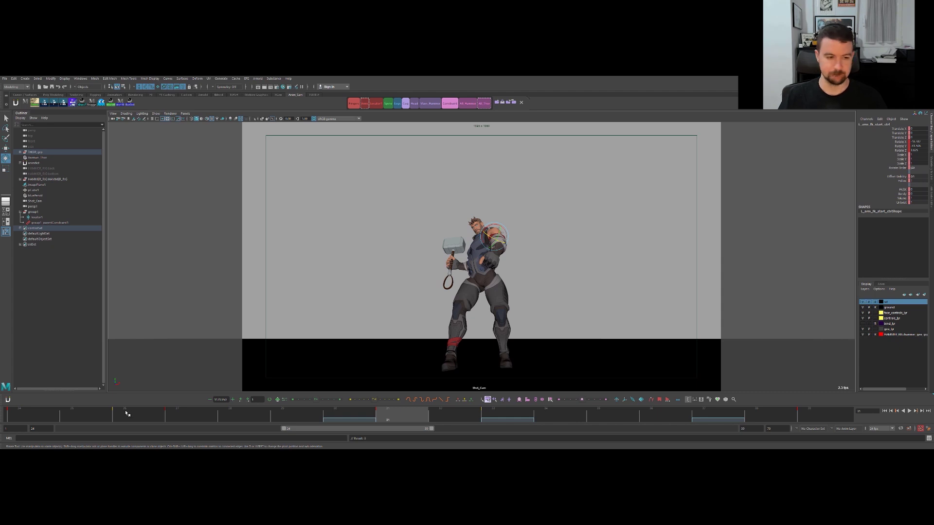
left_click(125, 414)
key("alt+v")
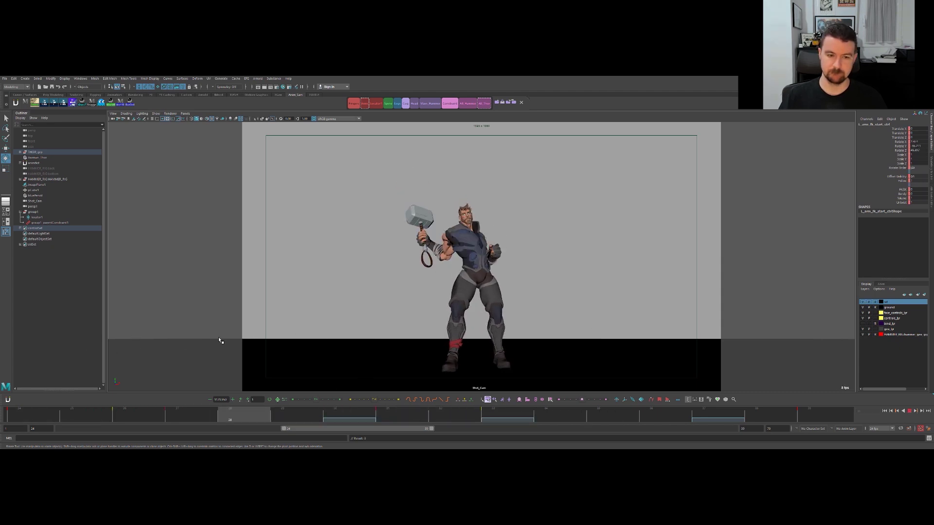
key("alt+v")
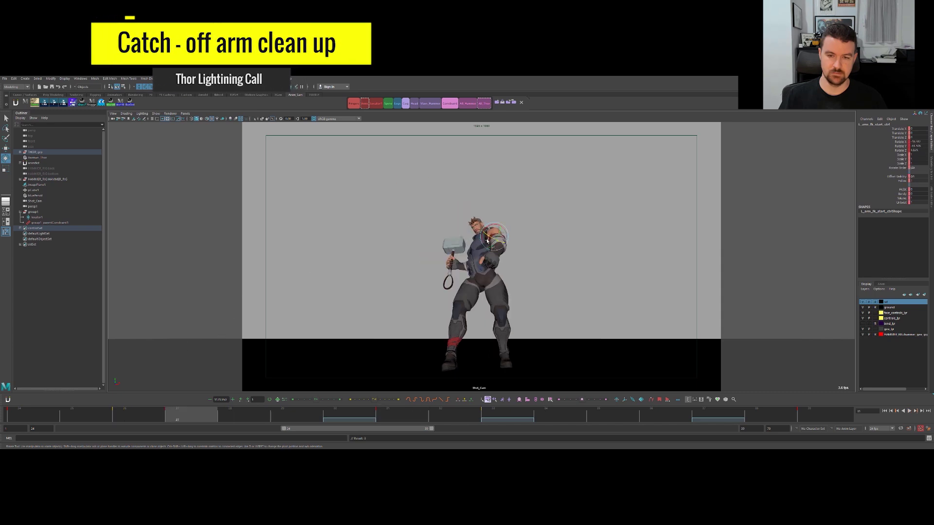
Rotate the left upper-arm control slightly at the catch frame and compare it with the adjacent keys.
key("Escape")
key("alt+period")
left_click_drag(476, 237, 478, 239)
key("alt+comma")
key("alt+period")
key("alt+comma")
key("alt+period")
key("period")
key("comma")
key("period")
key("comma")
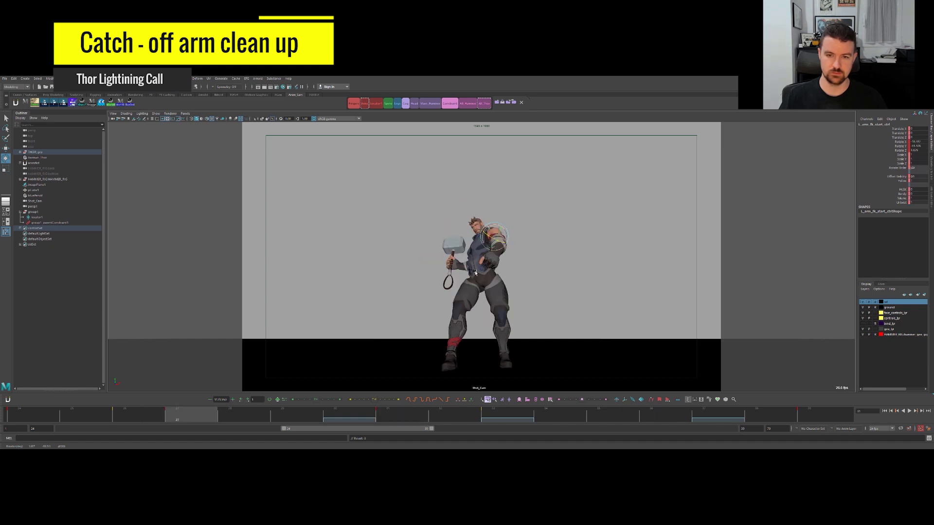
Rotate the left upper arm outward, away from the torso, two frames before the catch frame.
key("alt+v")
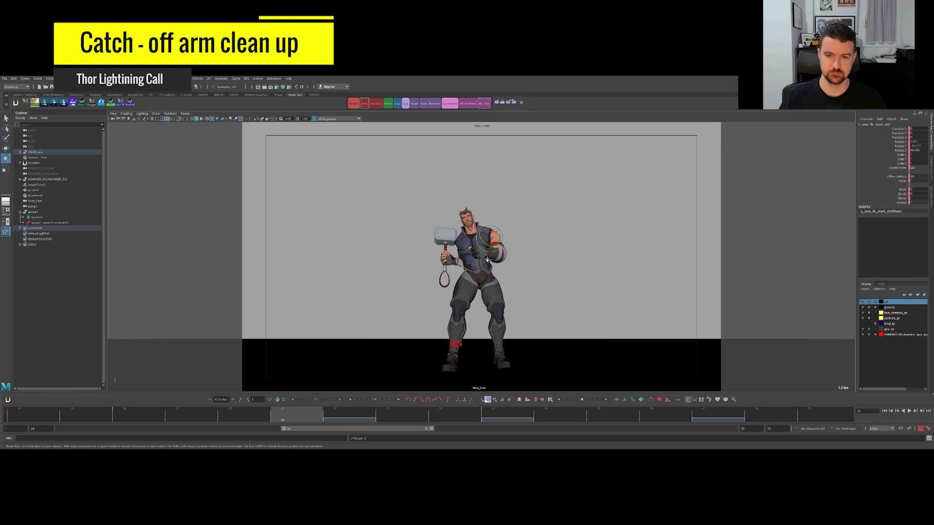
left_click_drag(488, 247, 491, 250)
key("period")
key("comma")
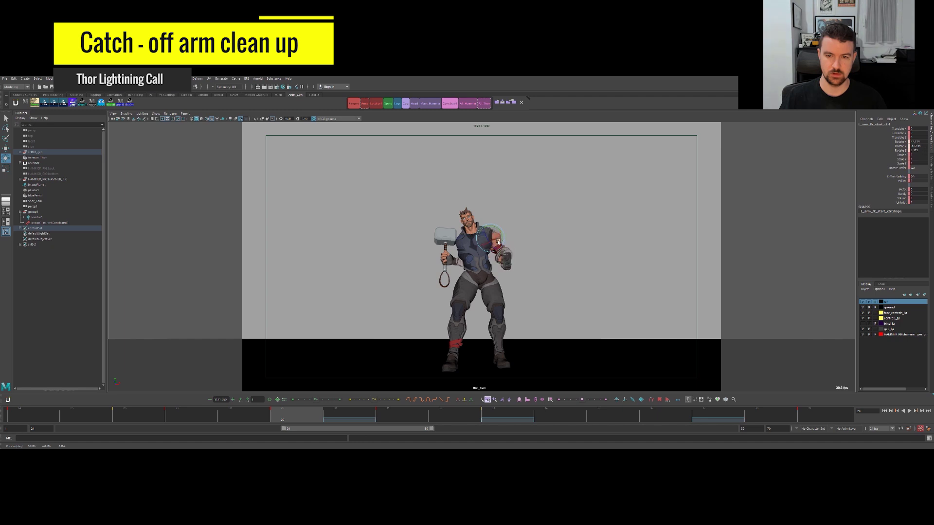
Rotate the left upper arm at the catch frame so the forearm swings further in across the torso.
key("comma")
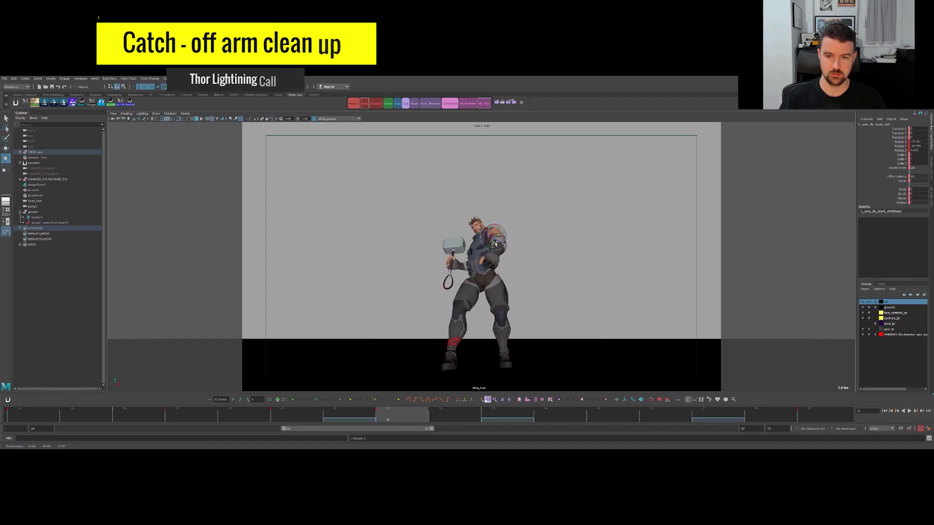
key("period")
key("period")
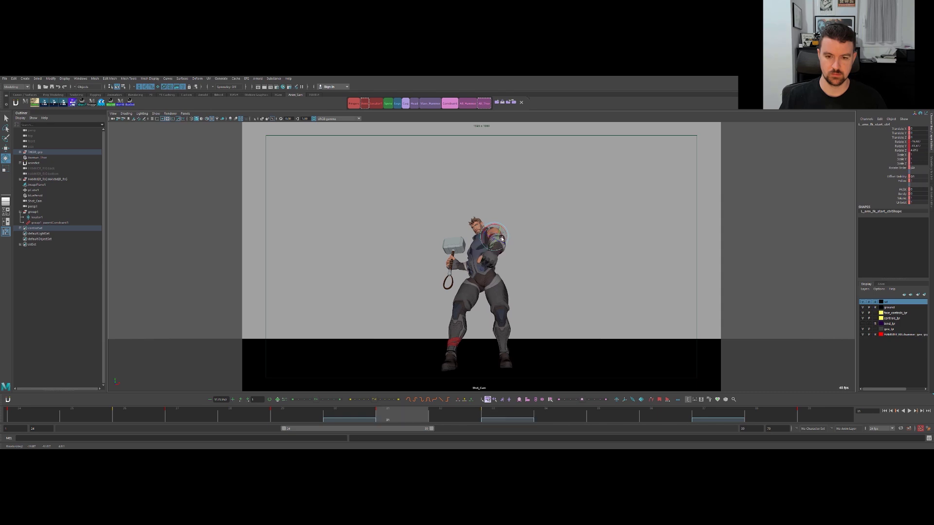
key("comma")
key("comma")
key("period")
key("period")
key("period")
key("comma")
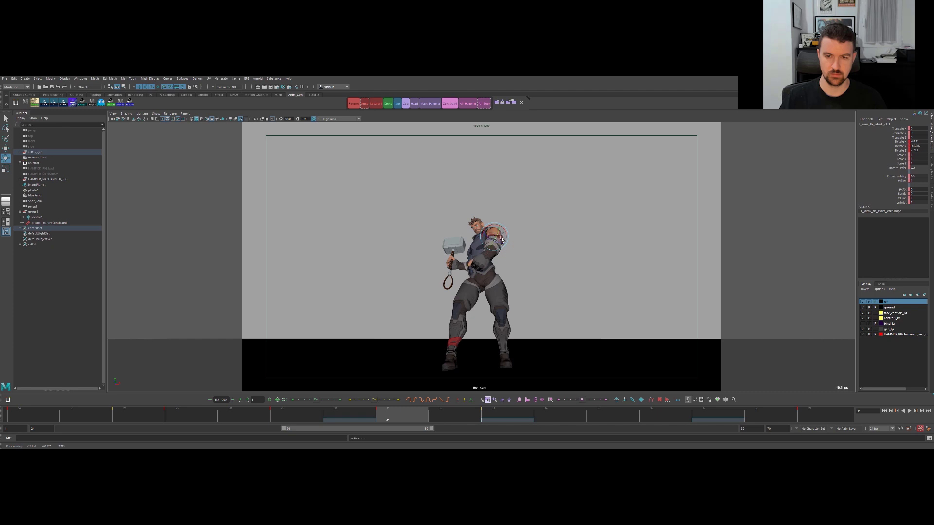
Rotate the left upper arm to lift the fist slightly two frames before the catch frame.
key("comma")
key("comma")
key("period")
key("comma")
key("period")
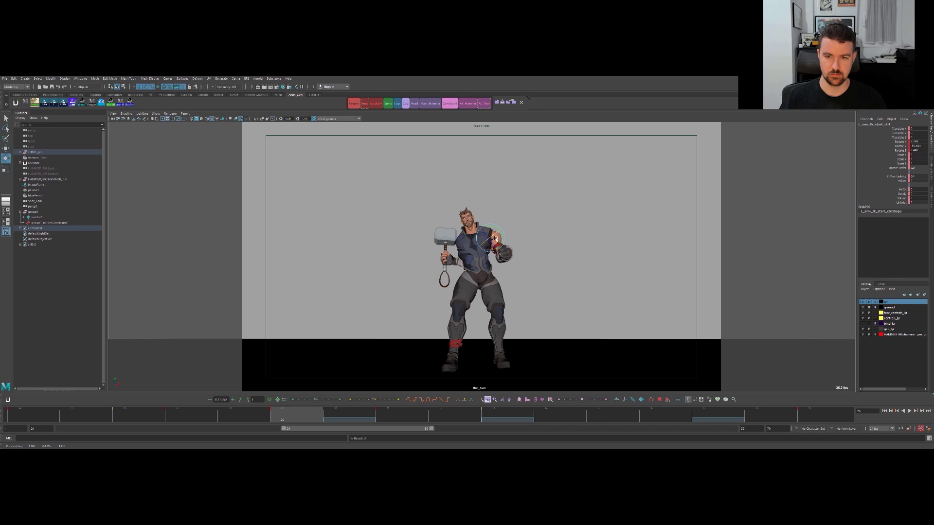
Readjust the left upper arm's rotation at the catch frame to smooth the hand's arc between neighbouring keys.
key("period")
key("comma")
key("comma")
key("period")
key("period")
key("comma")
key("comma")
key("period")
key("comma")
key("period")
key("period")
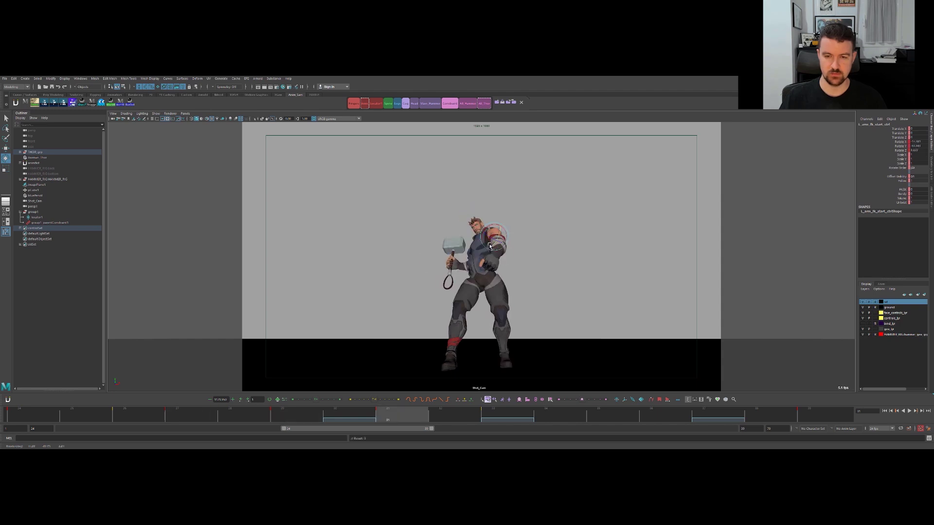
Rotate the left upper arm two frames after the catch so the forearm rises across the chest.
key("comma")
key("comma")
key("period")
key("period")
key("period")
key("period")
key("comma")
key("comma")
key("period")
key("comma")
key("period")
key("period")
key("comma")
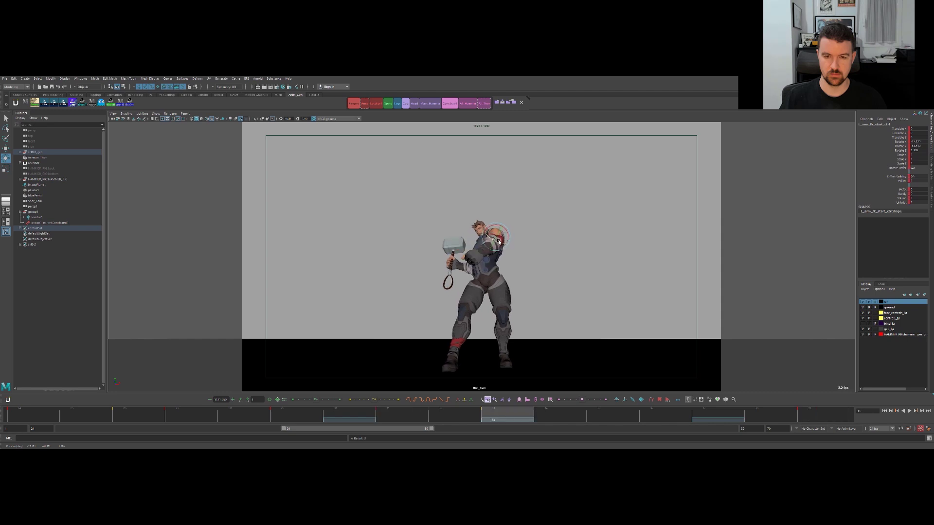
Refine the left upper arm's outward pose before the catch while stepping through the swing.
key("comma")
key("comma")
key("comma")
key("period")
key("period")
key("period")
key("period")
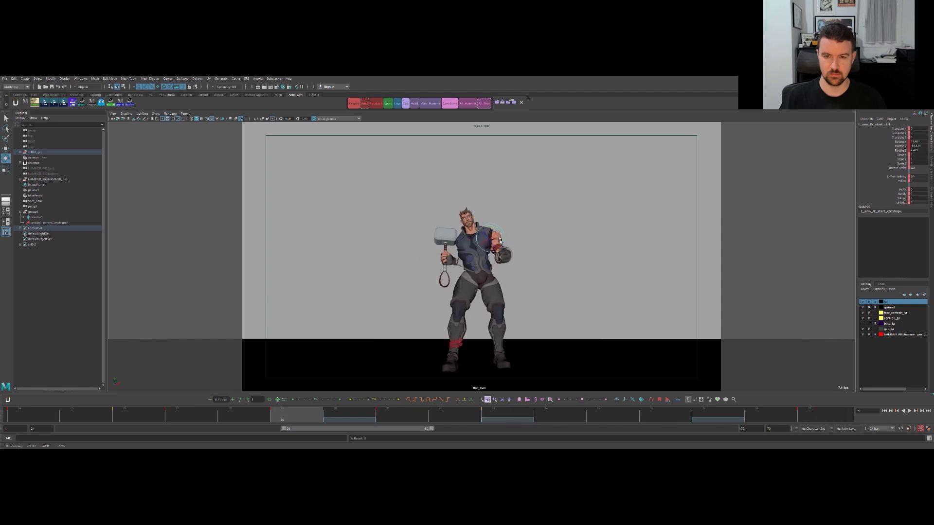
Refine the left upper arm's rotation just after the catch and return to the perspective view with the reference footage.
key("comma")
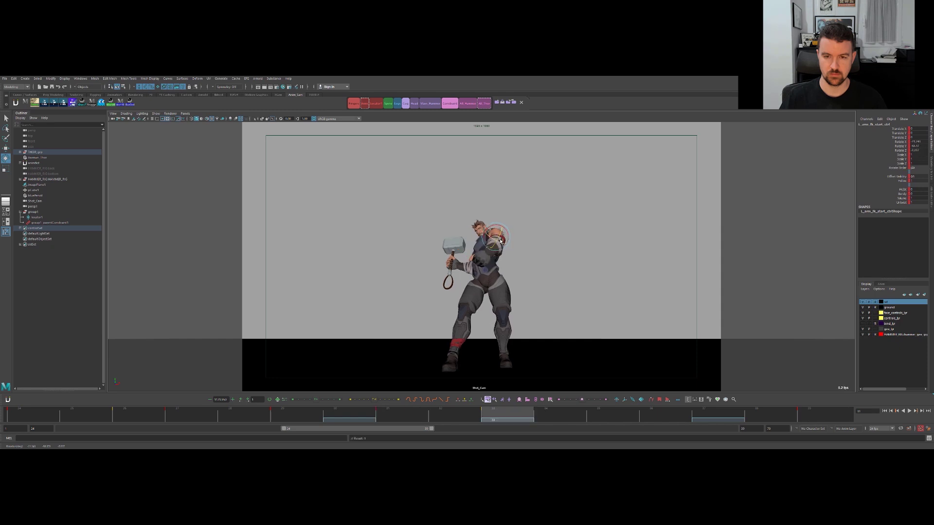
key("comma")
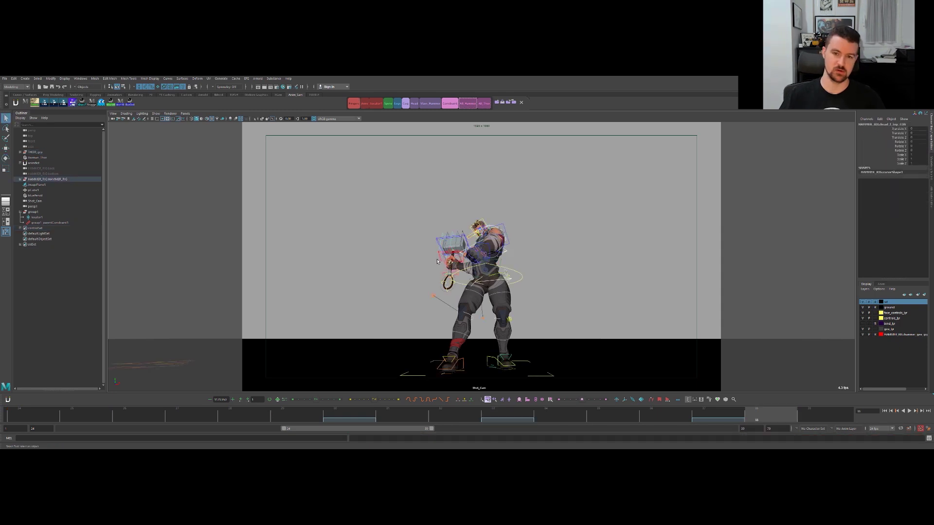
key("space")
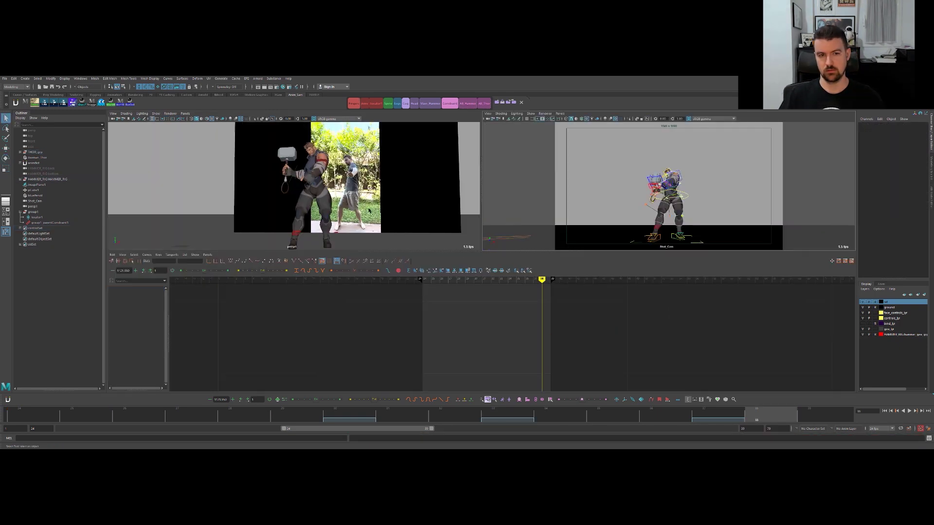
key("space")
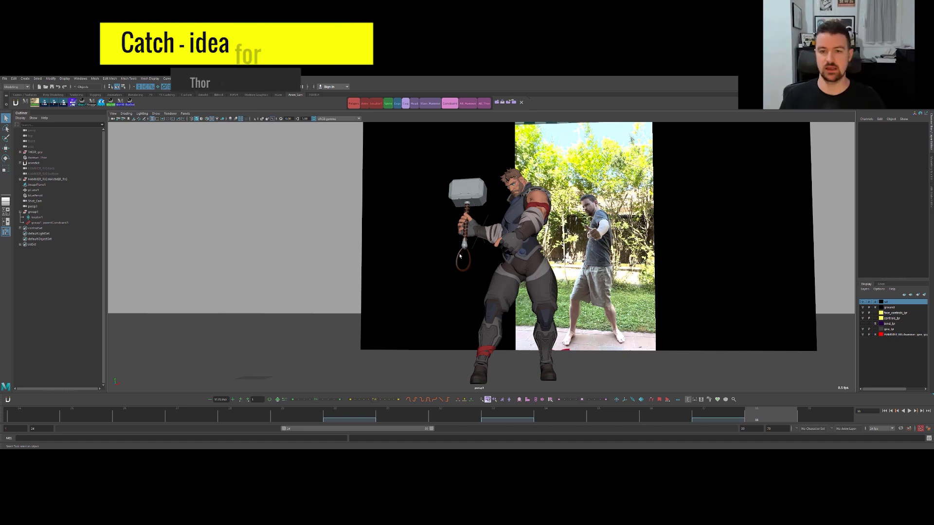
Show the rig controls and review the hammer through the catch, frame by frame and in playback, from different angles.
key("alt+1")
left_click(479, 219)
key("w")
left_click_drag(477, 221, 430, 222, "alt")
key("alt+period")
key("comma")
key("comma")
key("comma")
key("comma")
key("period")
key("period")
key("period")
key("period")
key("alt+comma")
key("alt+period")
left_click_drag(455, 240, 538, 233, "alt")
key("alt+v")
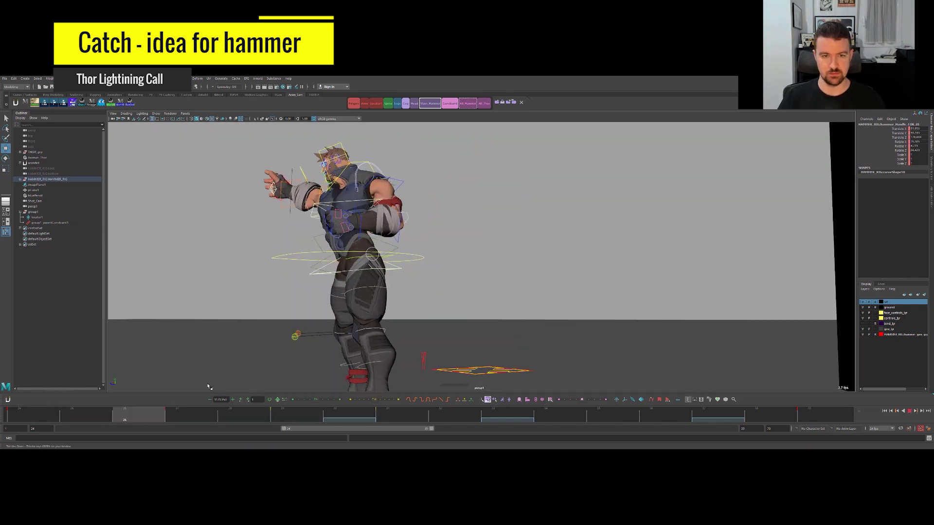
key("alt+v")
left_click_drag(535, 312, 510, 214, "alt")
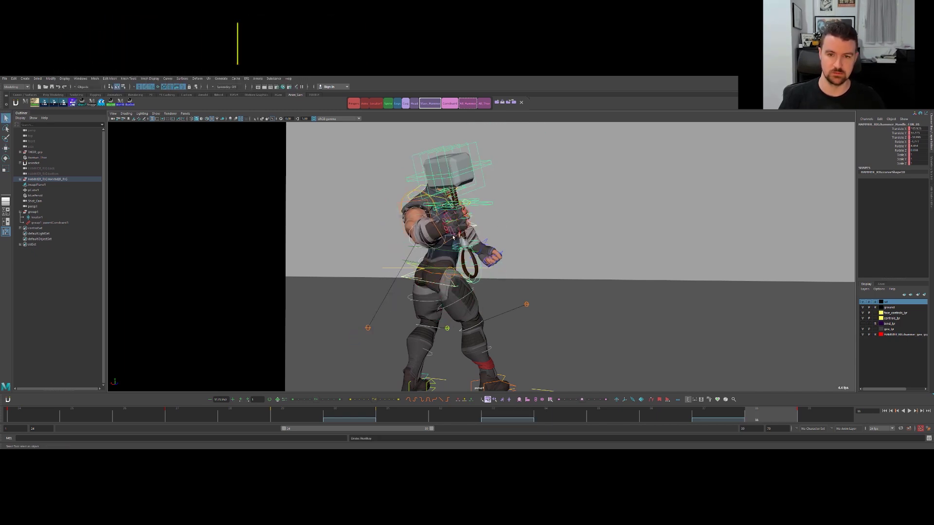
Try raising the hammer handle control overhead after the catch, undo it, and replay the shot beside the reference.
left_click_drag(454, 213, 464, 153)
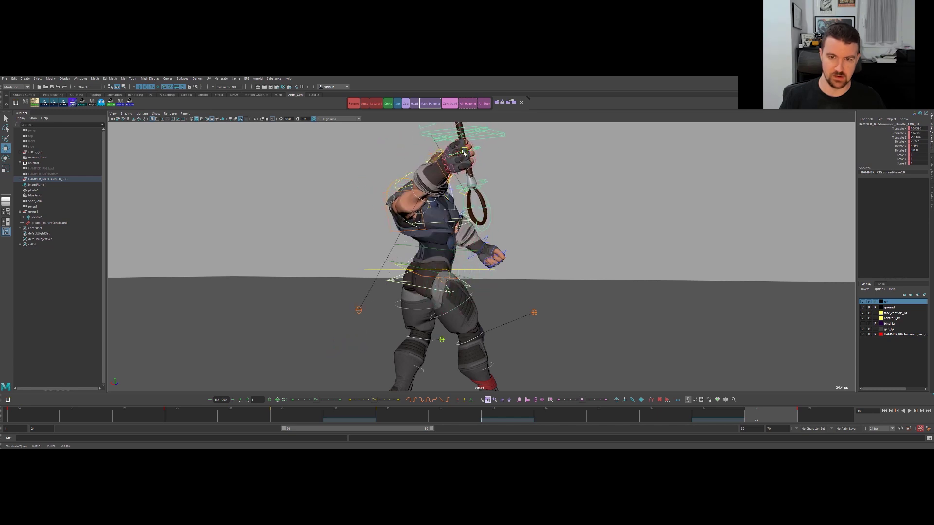
key("ctrl+z")
key("alt+v")
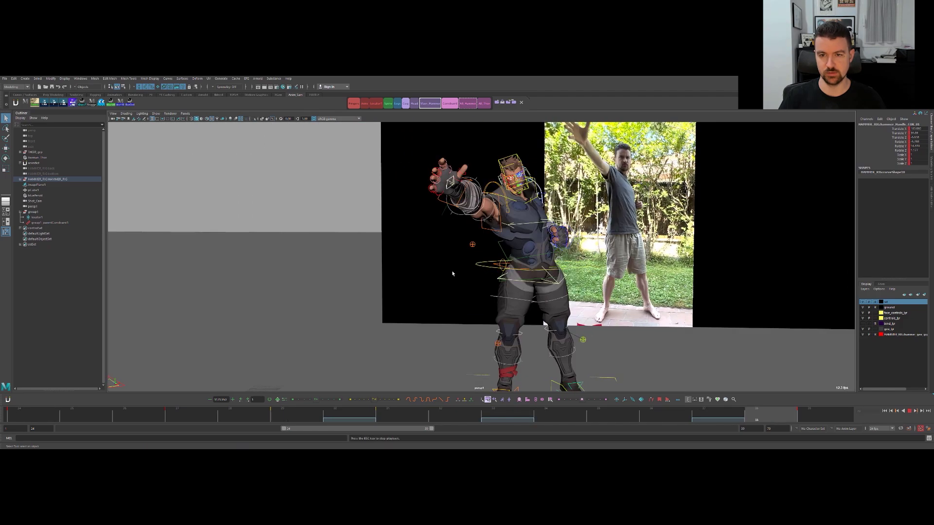
key("Escape")
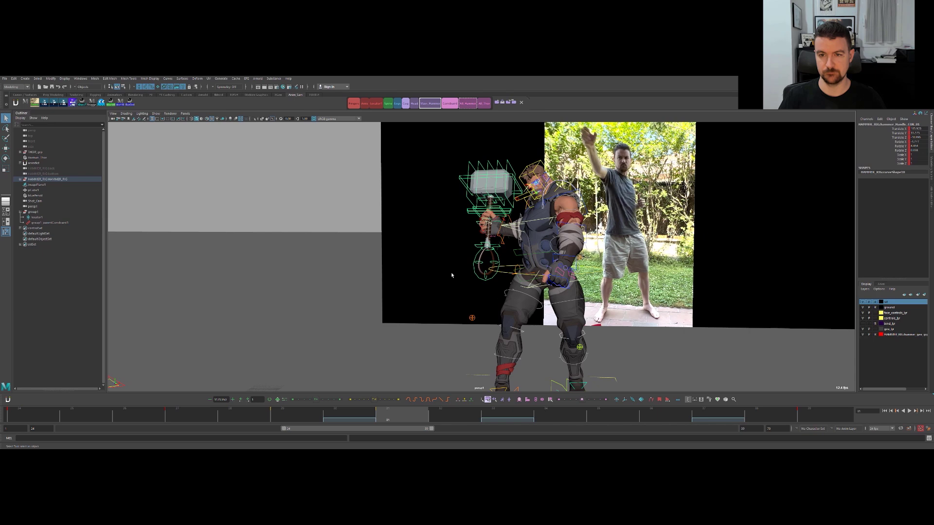
key("alt+v")
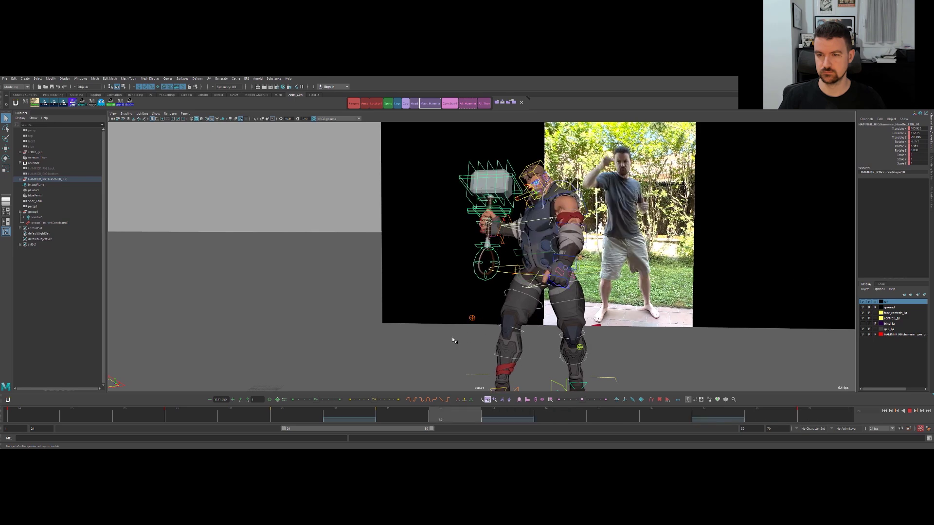
Rotate the head to face more toward the camera at frame 31 and key it for overlap.
left_click(549, 244)
scroll(565, 224, "up", 2)
middle_click_drag(577, 201, 566, 224, "alt")
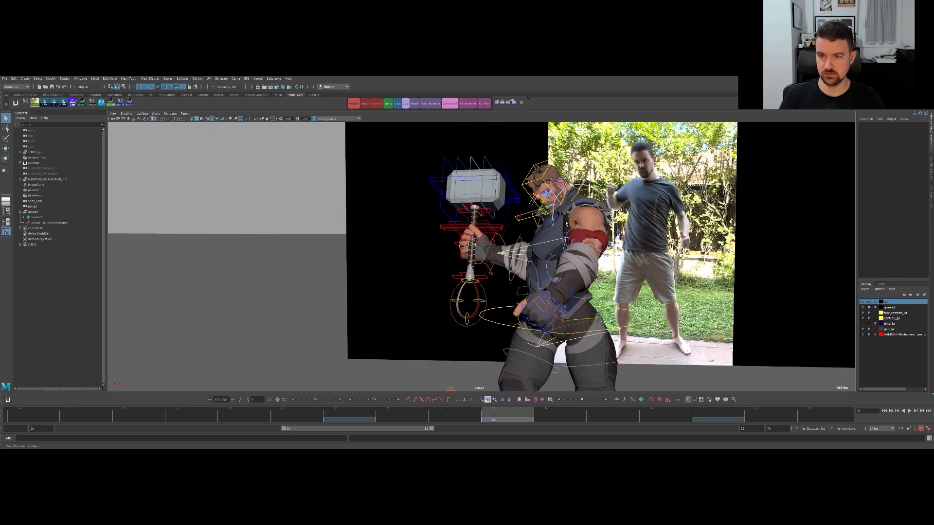
left_click(579, 198)
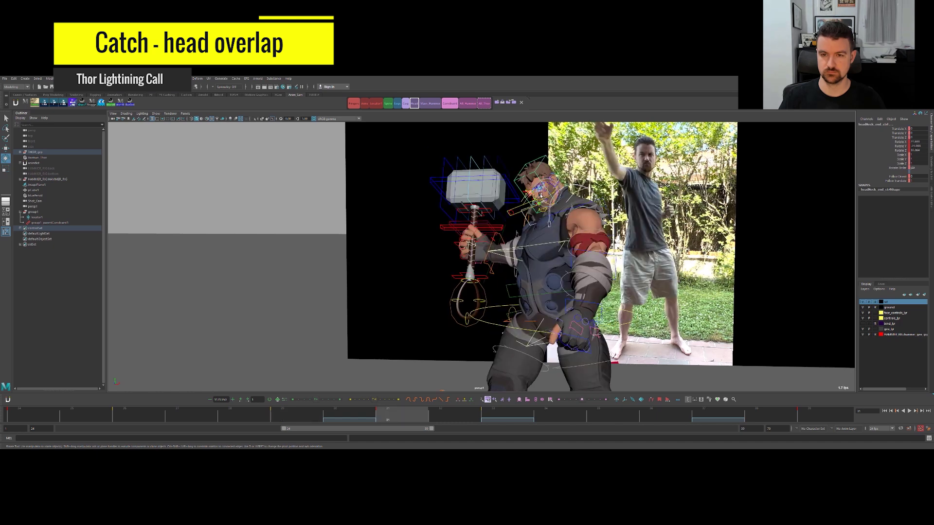
left_click_drag(553, 182, 558, 193)
key("s")
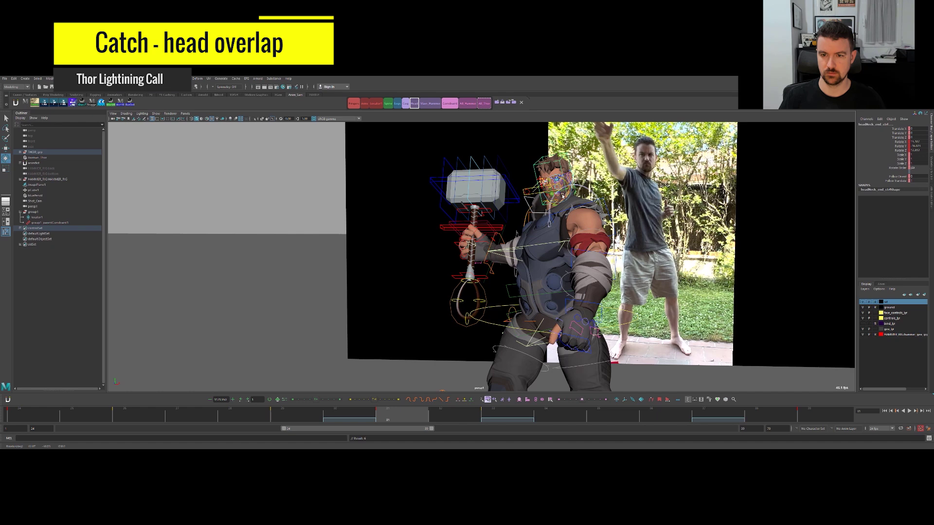
Adjust the head's rotation at frame 29, and turn it slightly back toward the hammer at frame 31.
key("comma")
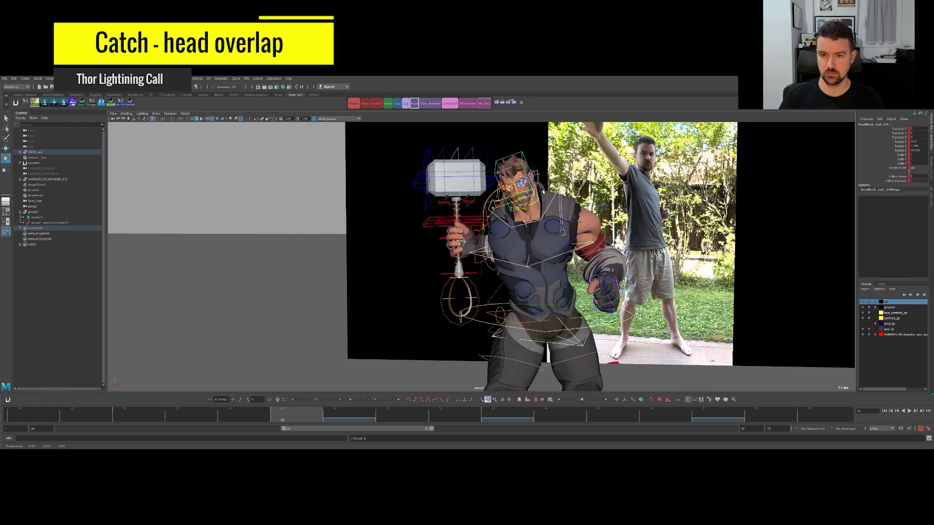
key("comma")
key("period")
left_click_drag(543, 191, 512, 193)
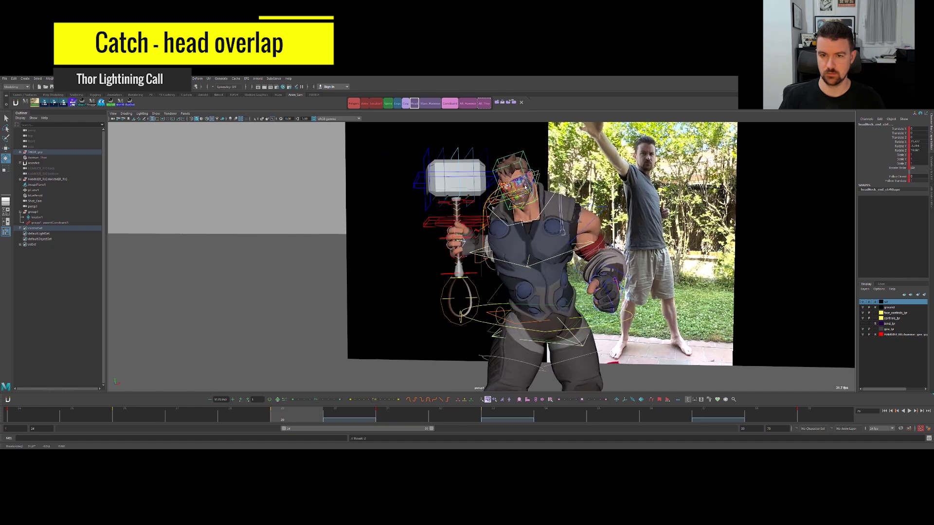
key("period")
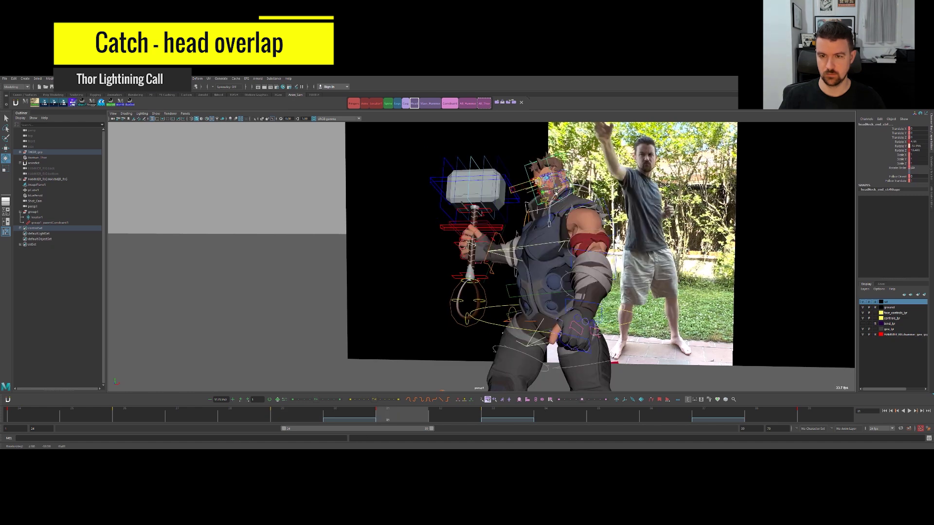
left_click_drag(556, 192, 548, 189)
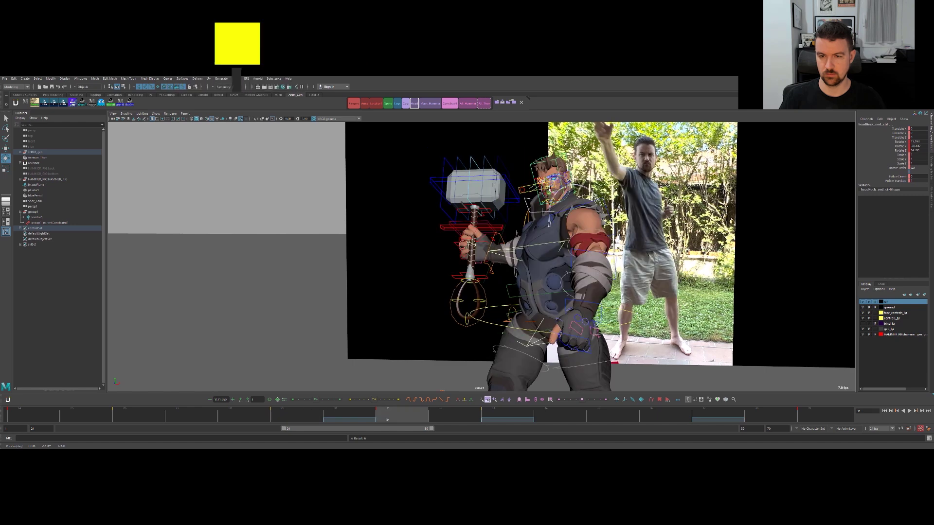
Check the head overlap around the catch by comparing neighbouring keys and playing the shot from several angles.
key("comma")
key("period")
key("period")
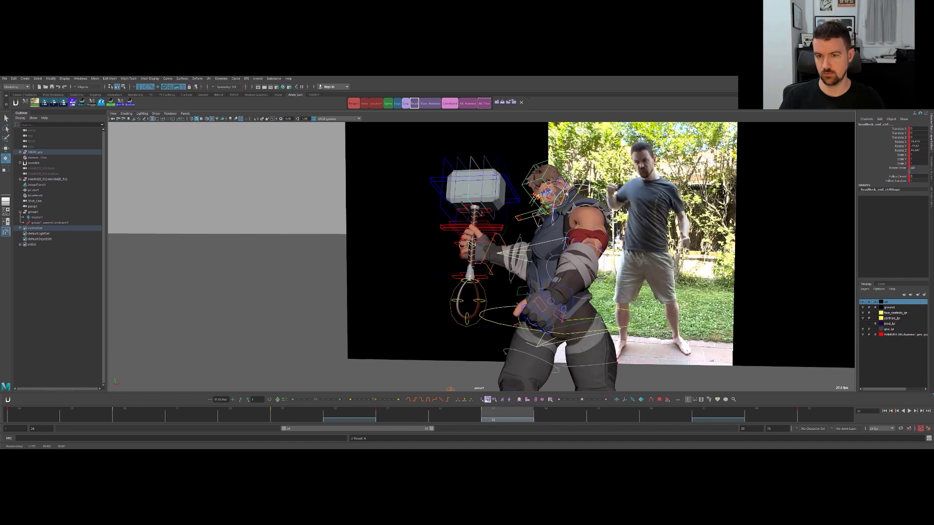
key("period")
key("comma")
key("comma")
key("comma")
key("period")
left_click_drag(615, 172, 564, 191, "alt")
key("comma")
key("period")
key("period")
key("comma")
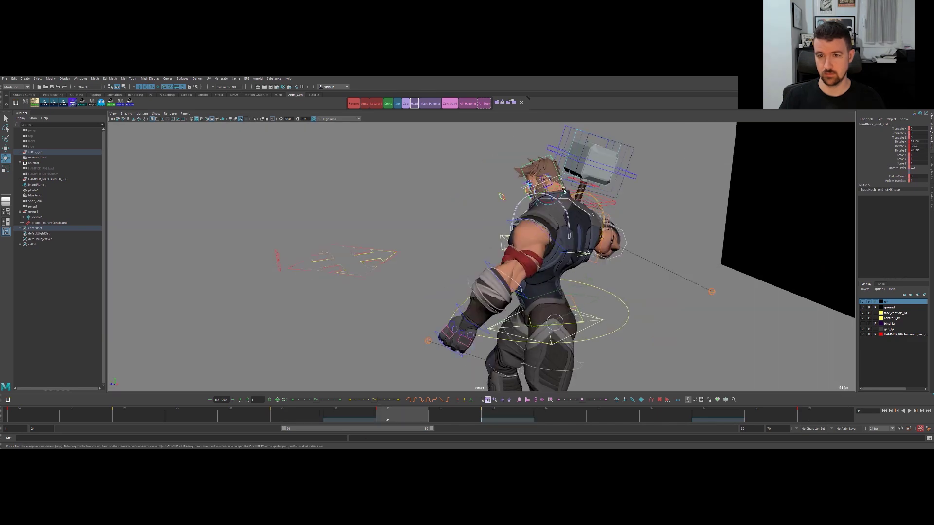
key("comma")
key("period")
key("period")
key("comma")
key("comma")
key("period")
key("period")
left_click_drag(564, 191, 624, 196, "alt")
key("comma")
key("comma")
key("comma")
key("alt+v")
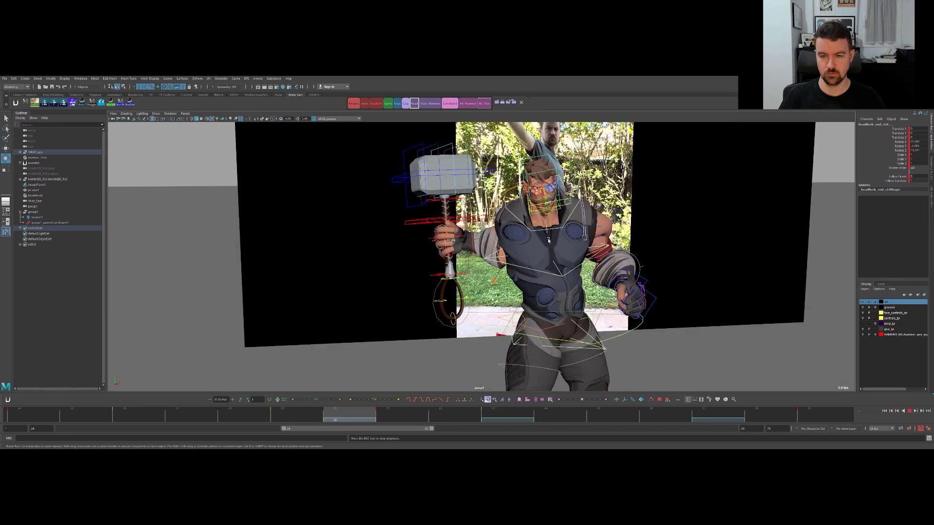
left_click_drag(375, 260, 500, 279, "alt")
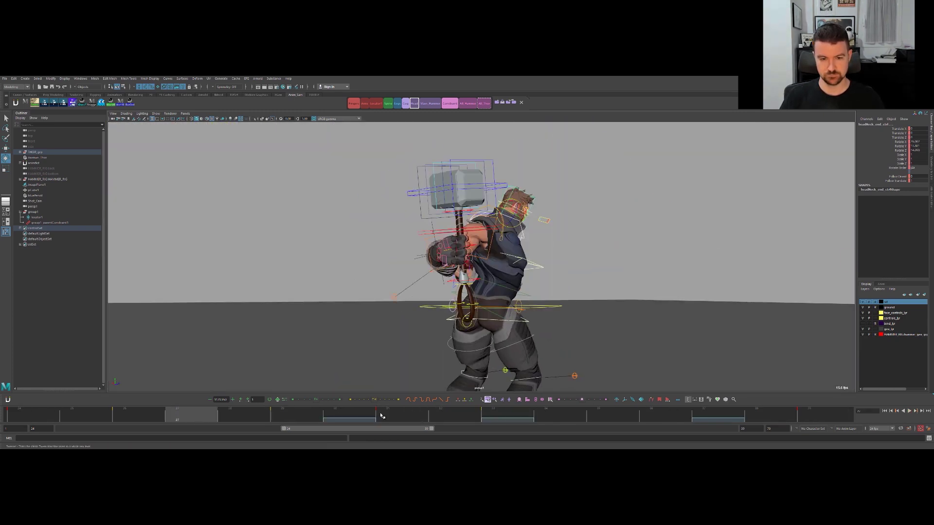
key("Escape")
key("alt+v")
left_click_drag(670, 373, 542, 371)
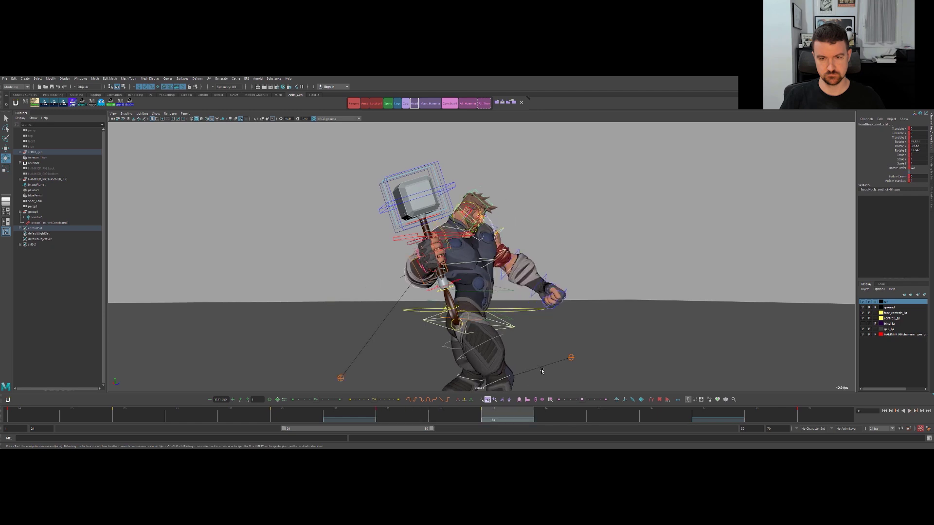
Select the hammer handle control and shift its position in the frames after the catch to refine the settle.
left_click(595, 237)
left_click_drag(425, 242, 389, 268, "alt")
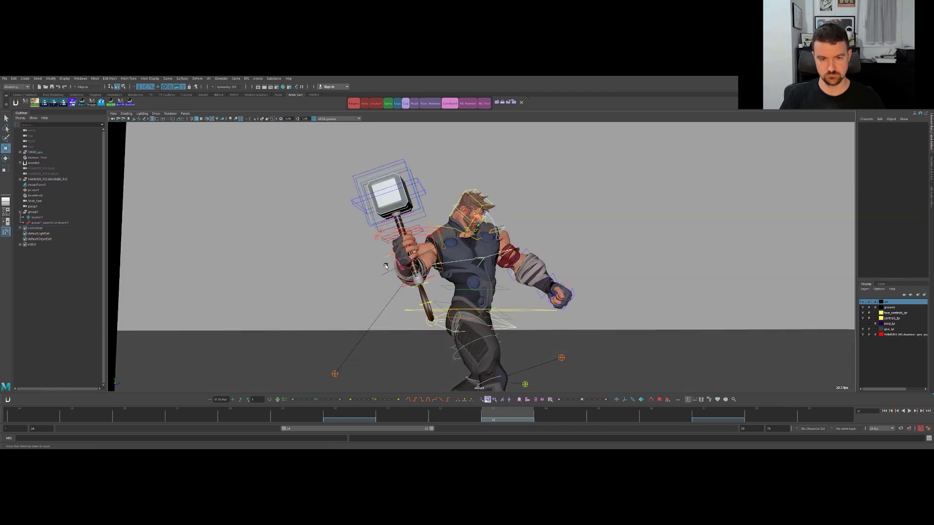
left_click(387, 274)
left_click(403, 268)
key("q")
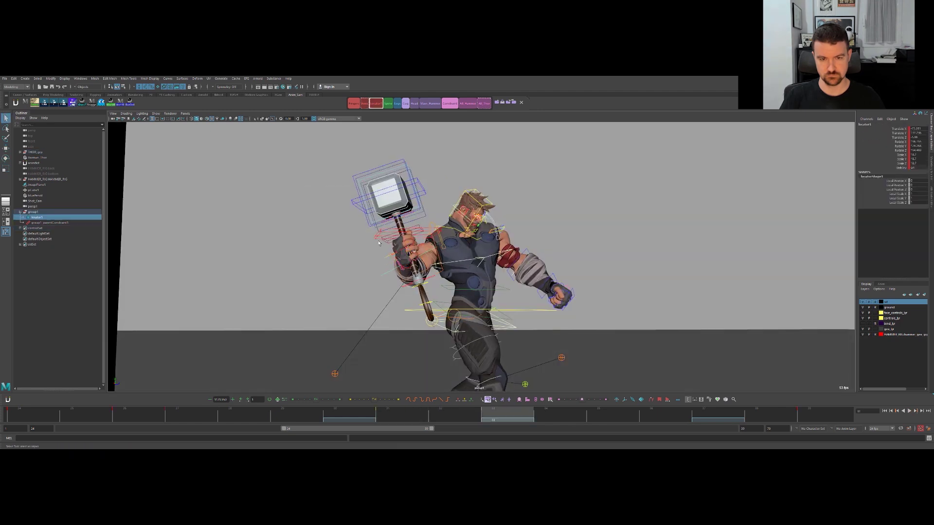
left_click(381, 241)
key("w")
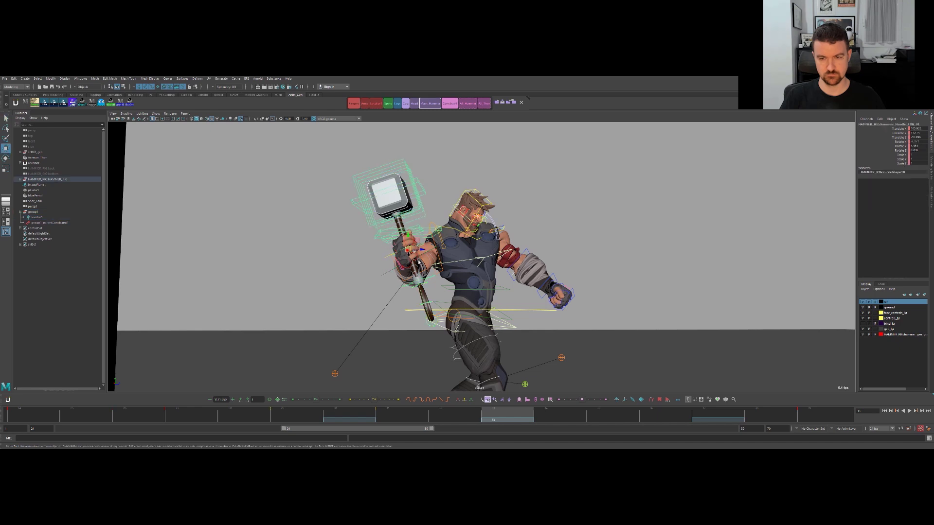
left_click_drag(377, 242, 451, 238, "alt")
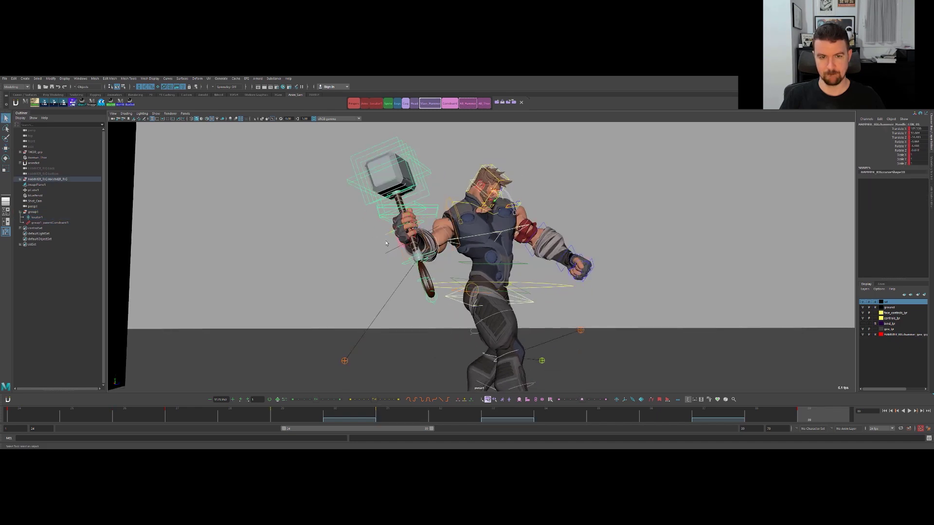
key("w")
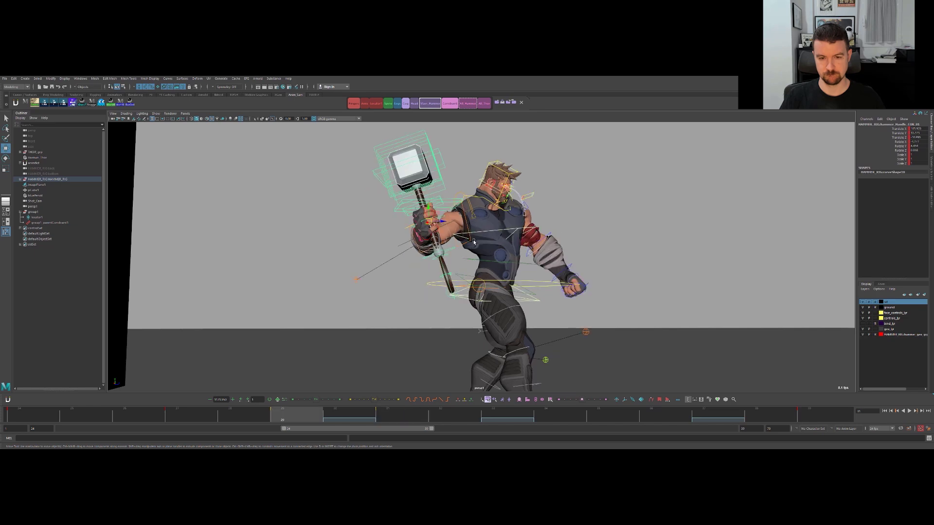
left_click_drag(409, 213, 410, 218)
left_click_drag(477, 211, 387, 237, "alt")
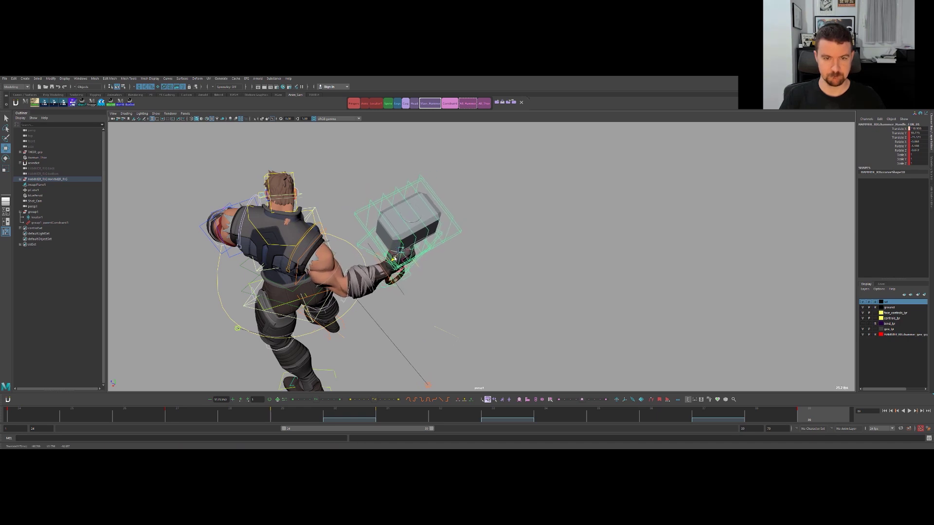
key("comma")
key("comma")
left_click_drag(398, 249, 519, 229)
Step through the hammer's keys around the catch and play back to check its follow-through.
key("period")
key("period")
key("comma")
key("comma")
key("period")
key("comma")
key("comma")
key("comma")
key("alt+v")
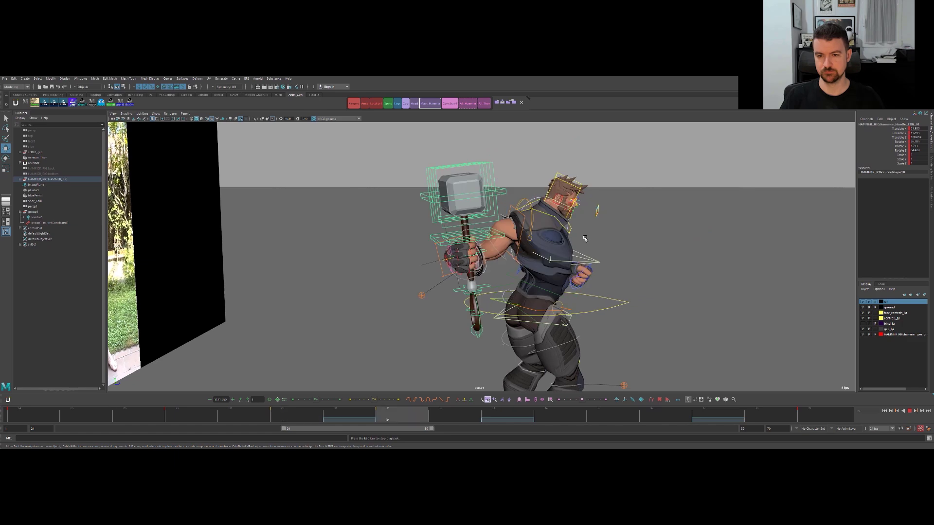
Turn on a motion trail for the hammer handle control and play back the catch.
key("alt+v")
left_click(651, 400)
key("comma")
key("comma")
key("comma")
key("alt+v")
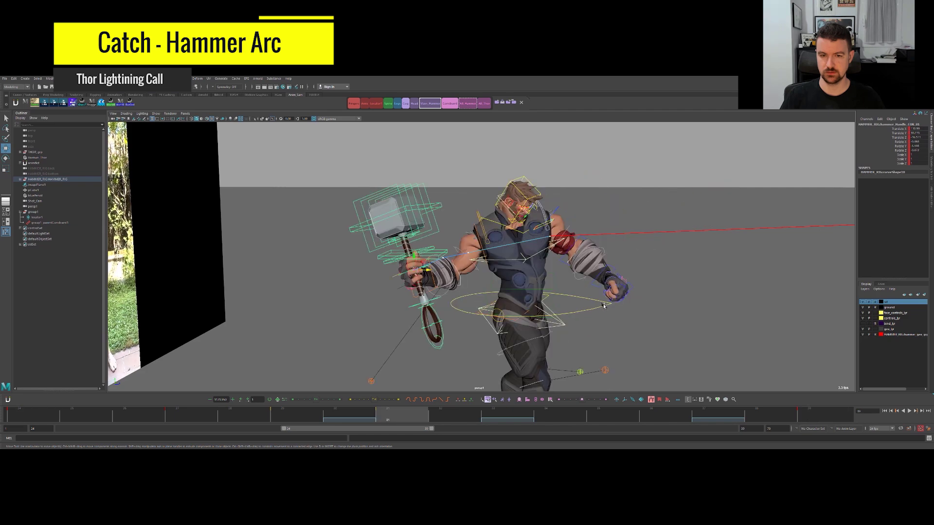
key("alt+v")
Examine the hammer's motion trail from behind and above, comparing its spacing and arc between keys.
left_click_drag(476, 326, 635, 294, "alt")
middle_click_drag(635, 293, 694, 255, "alt")
right_click_drag(694, 254, 716, 254, "alt")
key("comma")
key("comma")
key("comma")
right_click_drag(573, 276, 314, 275, "alt")
left_click_drag(313, 275, 389, 289, "alt")
key("period")
key("period")
left_click_drag(456, 261, 462, 279, "alt")
key("period")
key("comma")
key("period")
key("comma")
key("period")
key("comma")
key("period")
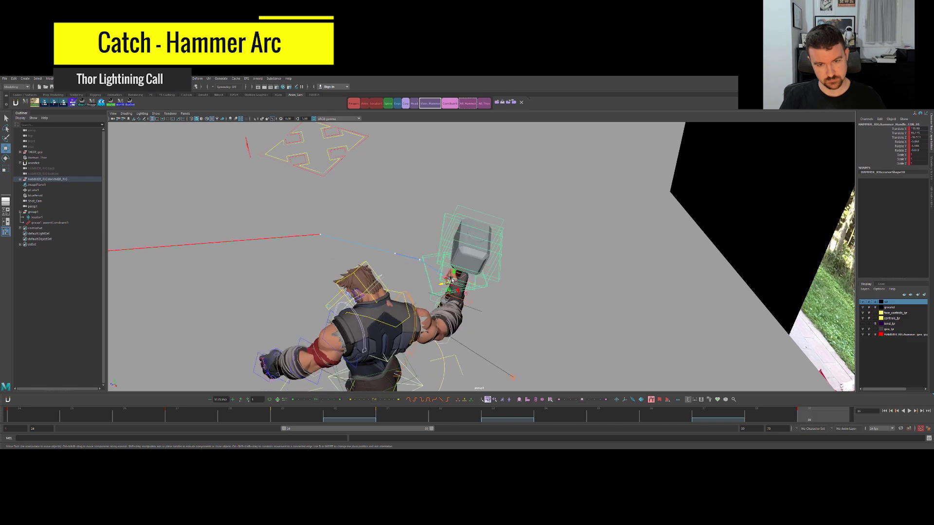
Adjust the hammer's position at the keys after the catch so its motion trail follows a smoother arc.
left_click_drag(457, 290, 444, 264, "alt")
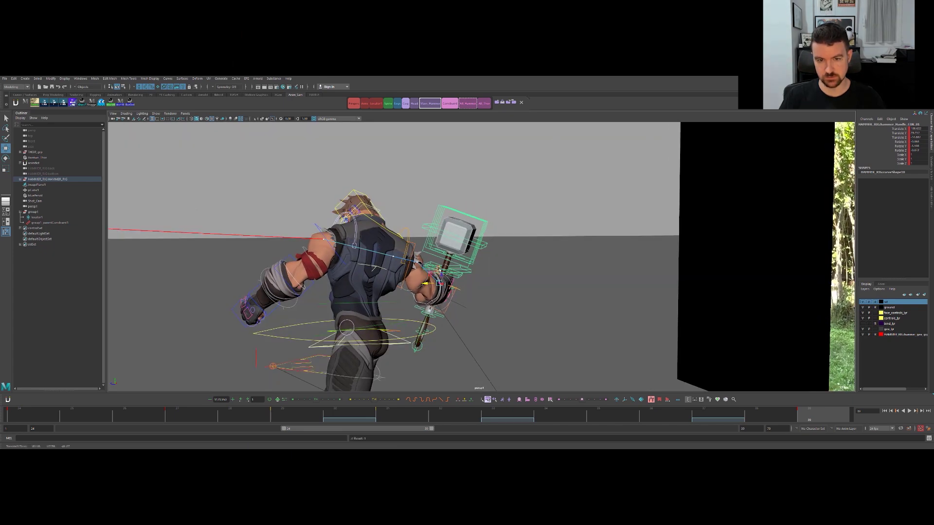
left_click_drag(437, 270, 418, 250, "alt")
key("comma")
key("comma")
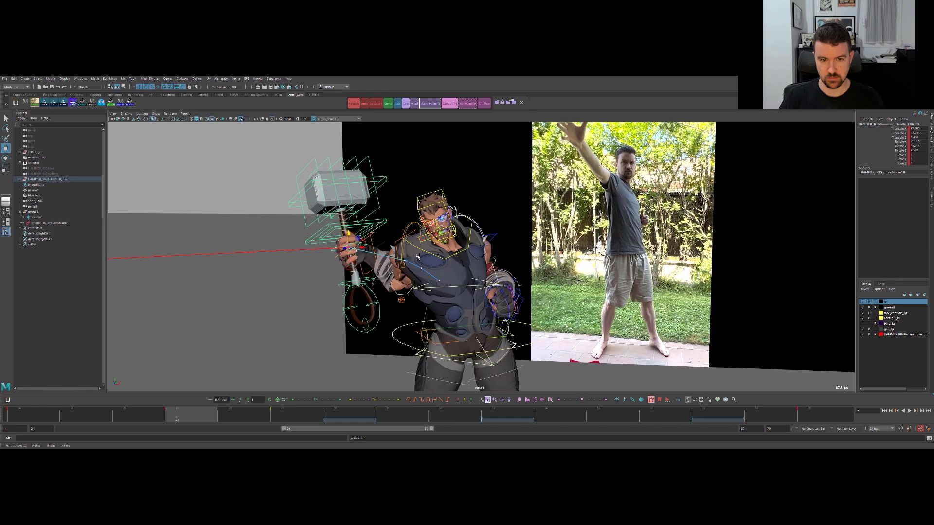
left_click_drag(434, 252, 636, 265, "alt")
key("comma")
key("period")
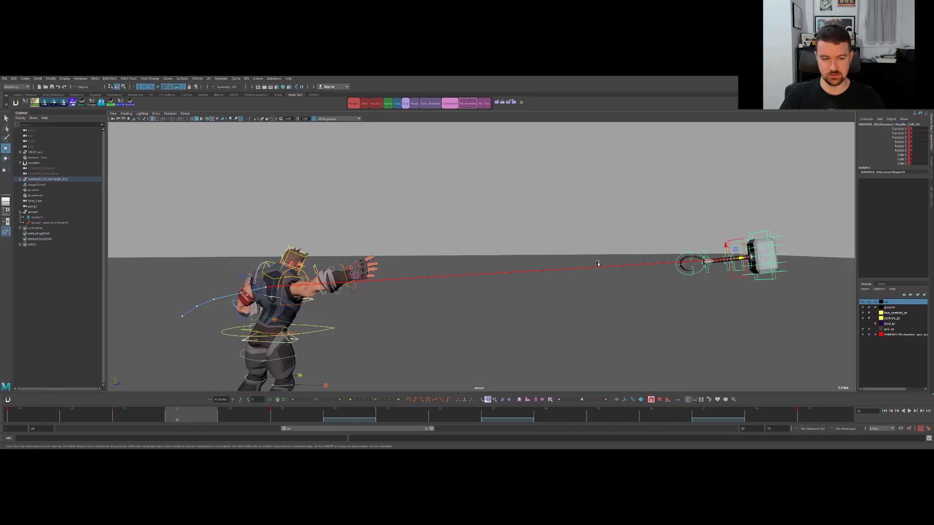
Move the hammer handle control closer to the outstretched hand along its flight path at frame 26.
key("comma")
key("q")
left_click(651, 298)
left_click_drag(695, 286, 705, 272, "alt")
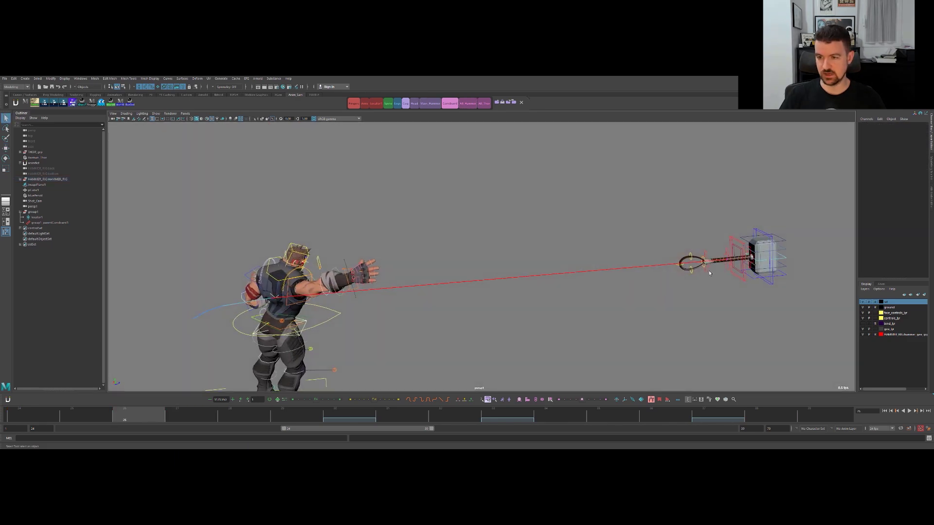
middle_click_drag(705, 272, 640, 280, "alt")
left_click(640, 279)
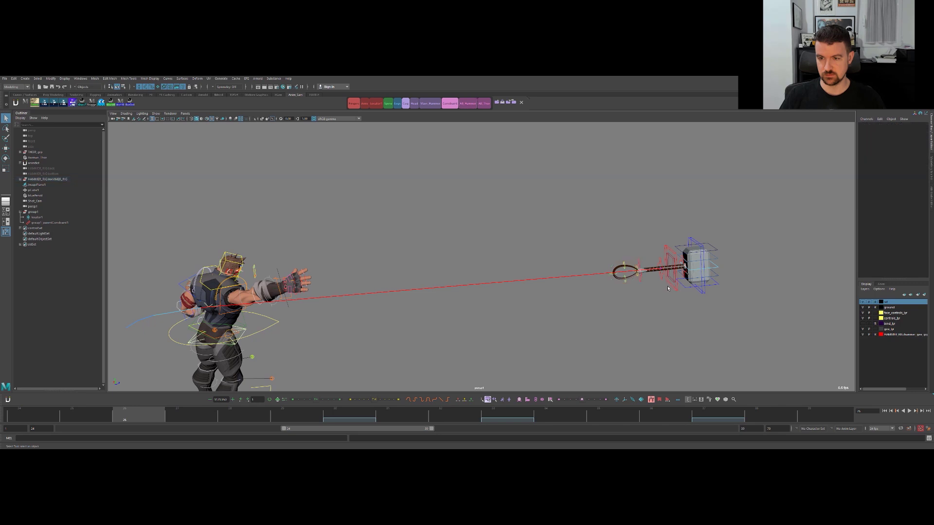
left_click(670, 287)
key("w")
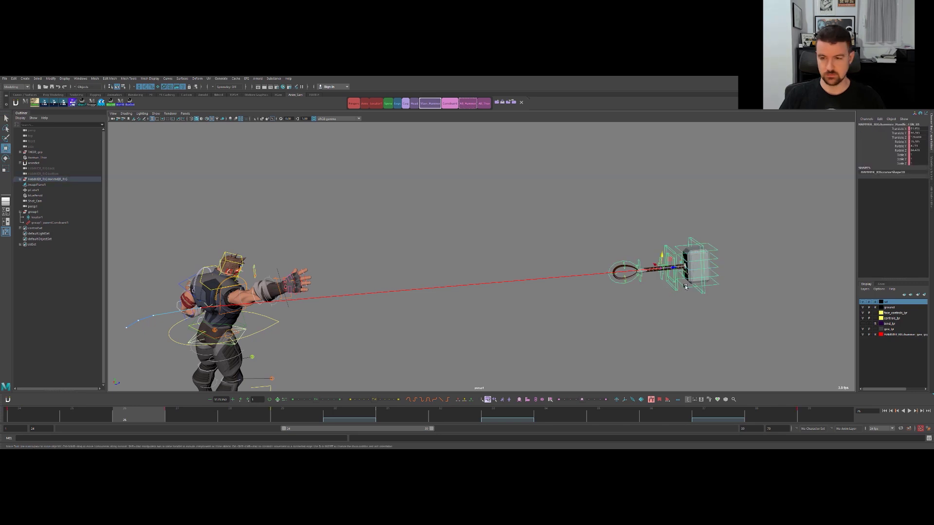
left_click_drag(675, 269, 473, 279)
key("comma")
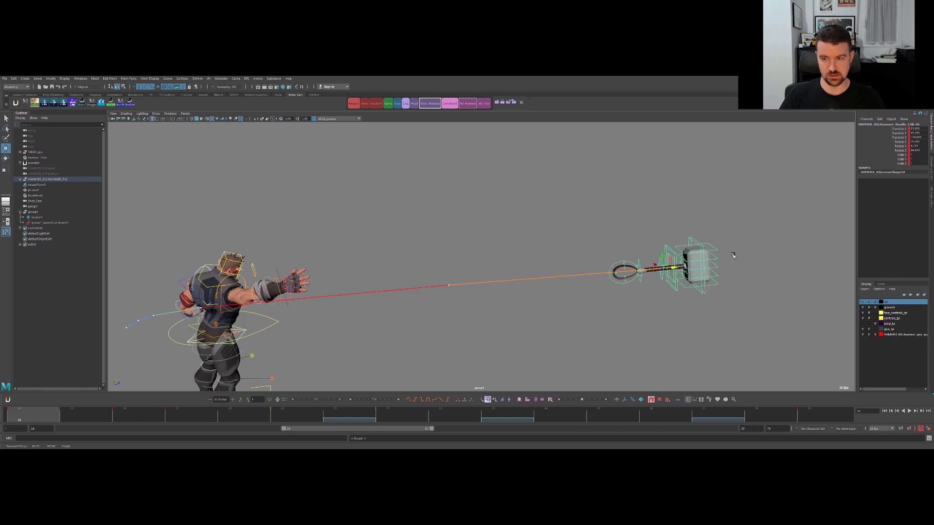
Examine the hammer's motion trail from the side and from above, stepping between frames 24 and 26.
right_click_drag(734, 259, 574, 263, "alt")
key("period")
key("comma")
key("period")
right_click_drag(642, 268, 783, 231, "alt")
left_click_drag(593, 268, 438, 317, "alt")
right_click_drag(526, 272, 421, 250, "alt")
middle_click_drag(486, 299, 489, 248, "alt")
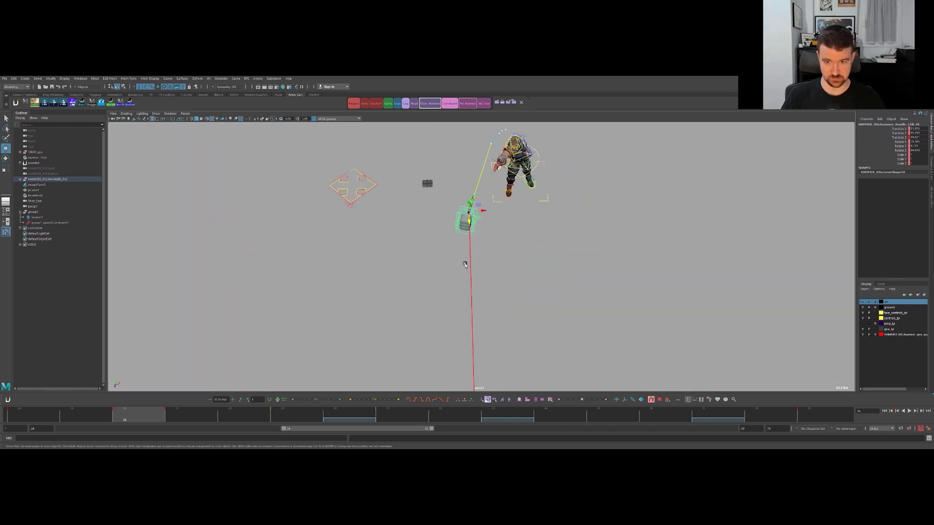
scroll(488, 248, "down", 2)
key("comma")
left_click_drag(524, 254, 497, 234, "alt")
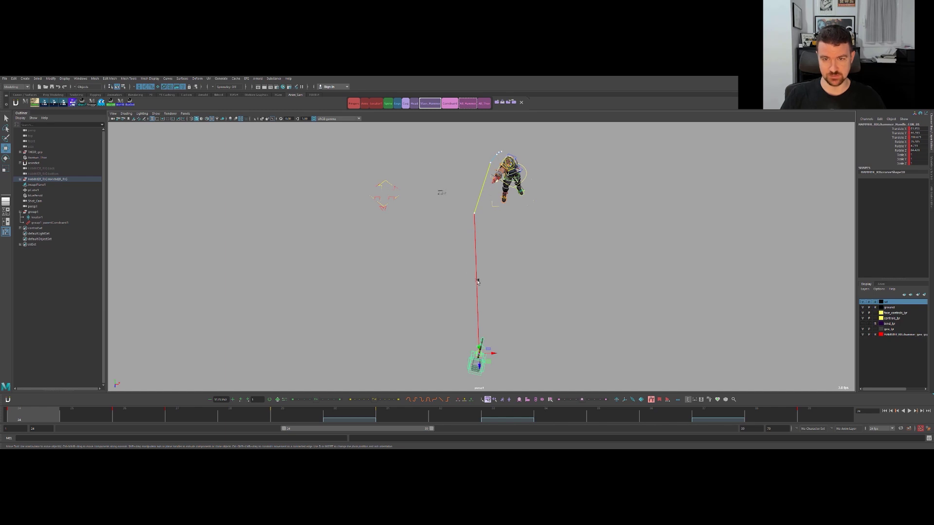
Try shifting the hammer handle control sideways at frame 24 and compare its position with the neighbouring key.
key("w")
mouse_move(480, 349)
left_mouse_down()
mouse_move(455, 348)
mouse_move(492, 359)
left_mouse_up()
key("w")
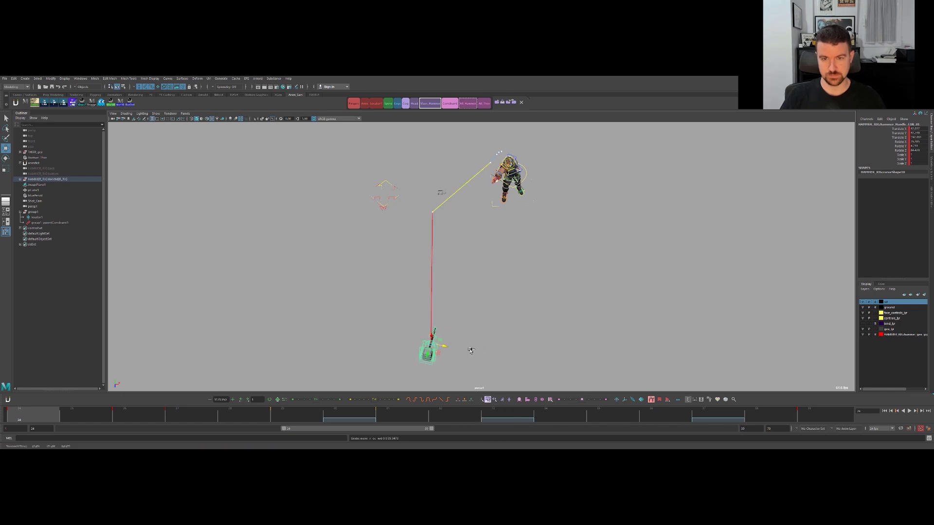
key("alt+period")
key("alt+period")
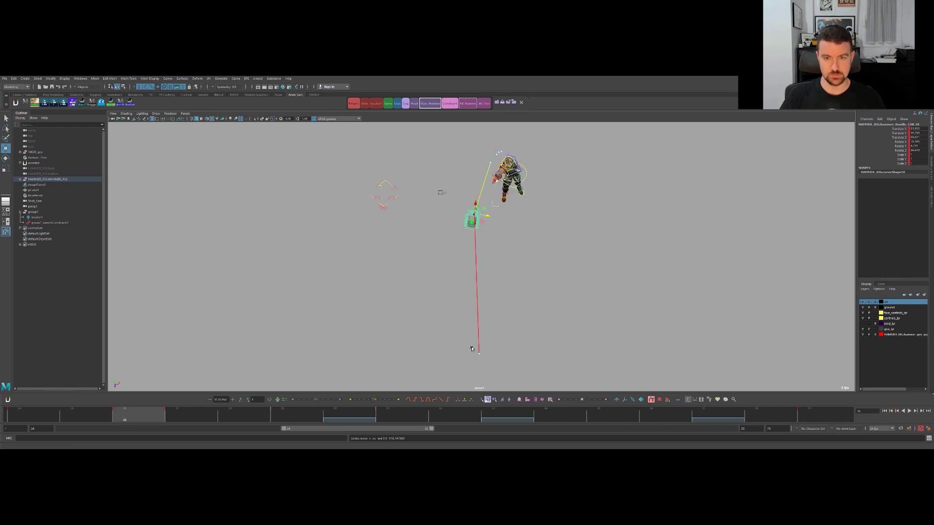
key("alt+comma")
key("alt+comma")
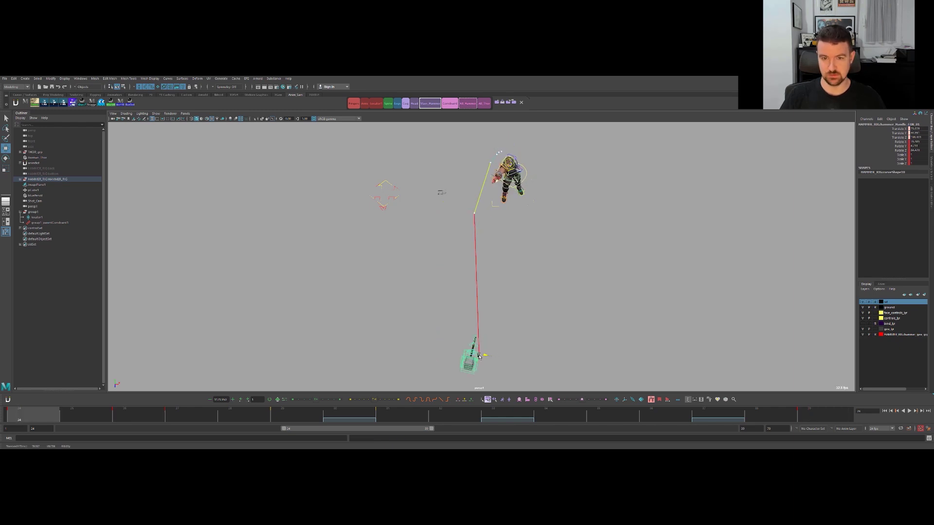
Check the hammer's approach between its keys from the side and against the shot camera view.
key("period")
key("comma")
key("period")
left_click_drag(473, 282, 491, 244, "alt")
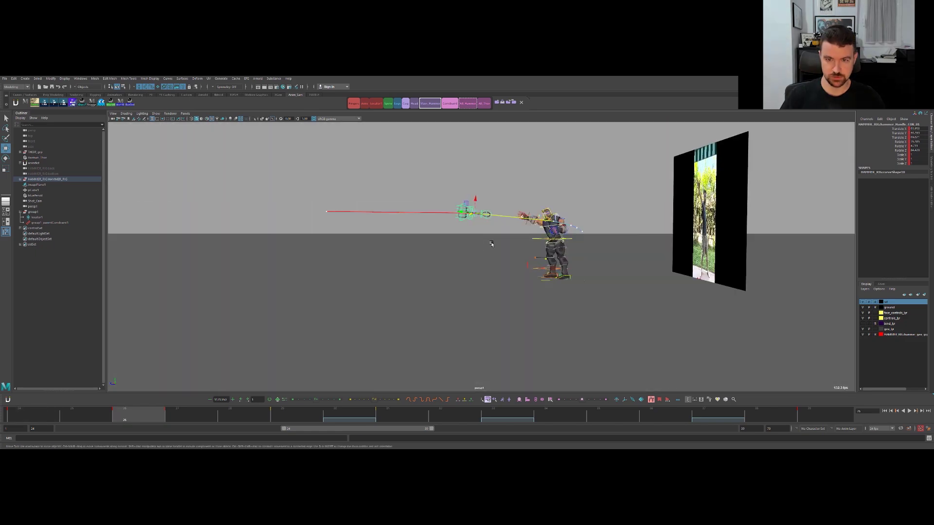
right_click_drag(492, 244, 501, 213, "alt")
middle_click_drag(501, 213, 500, 262, "alt")
key("space")
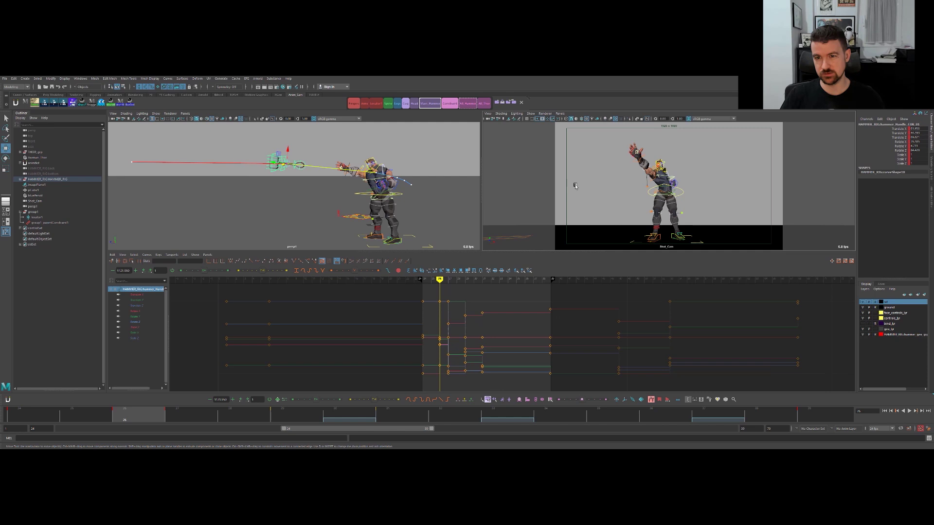
key("space")
key("space")
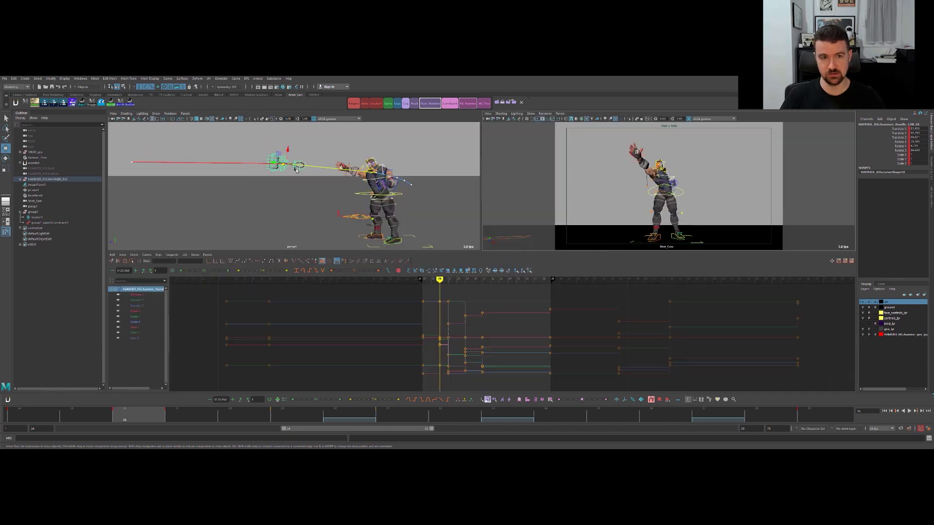
mouse_move(292, 167)
left_mouse_down("alt")
mouse_move(290, 188)
mouse_move(279, 171)
mouse_move(289, 165)
left_mouse_up("alt")
key("space")
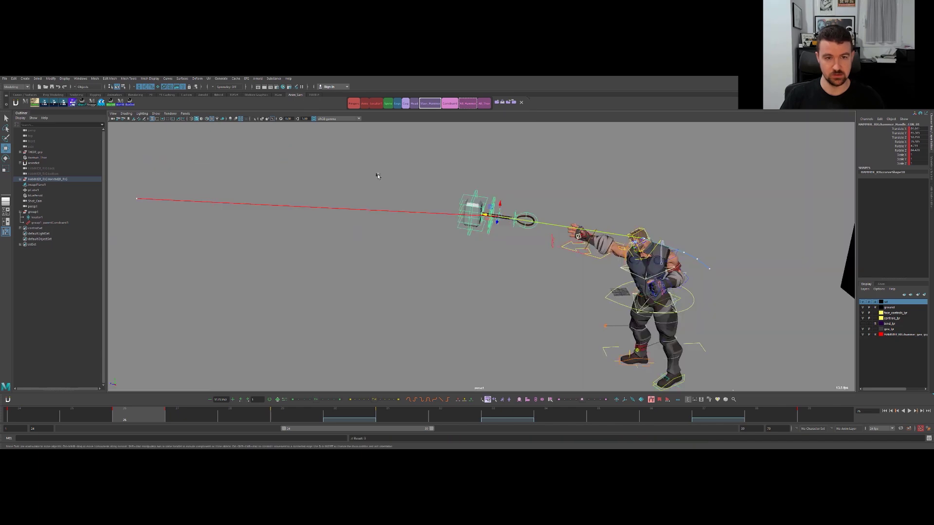
Try stretching the hammer's strap loop toward the outstretched hand at frame 26.
key("f")
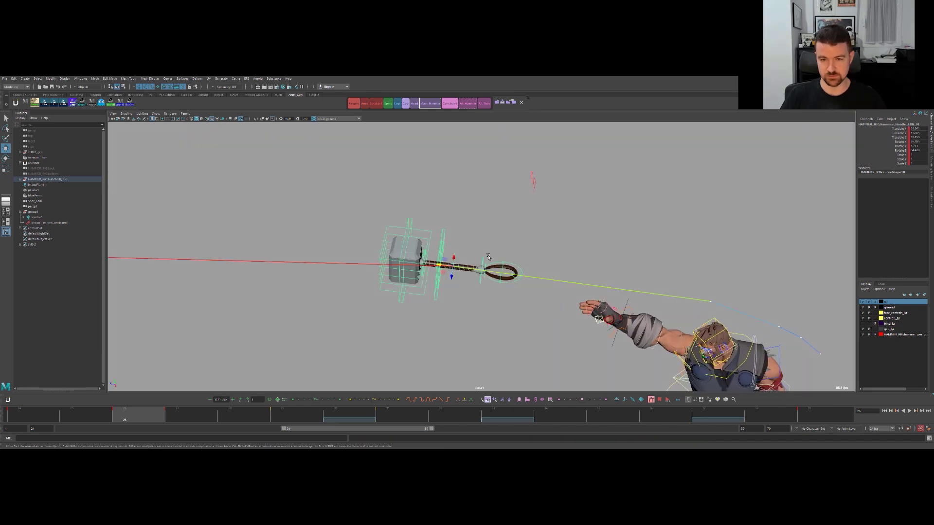
right_click_drag(488, 256, 524, 252, "alt")
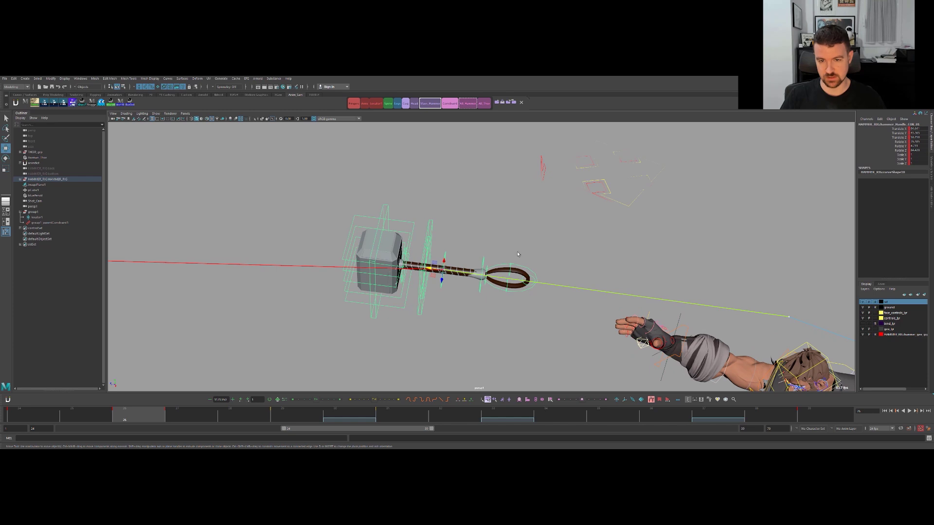
key("q")
left_click(524, 252)
left_click(512, 268)
key("w")
left_click_drag(469, 272, 517, 279)
key("ctrl+z")
key("ctrl+z")
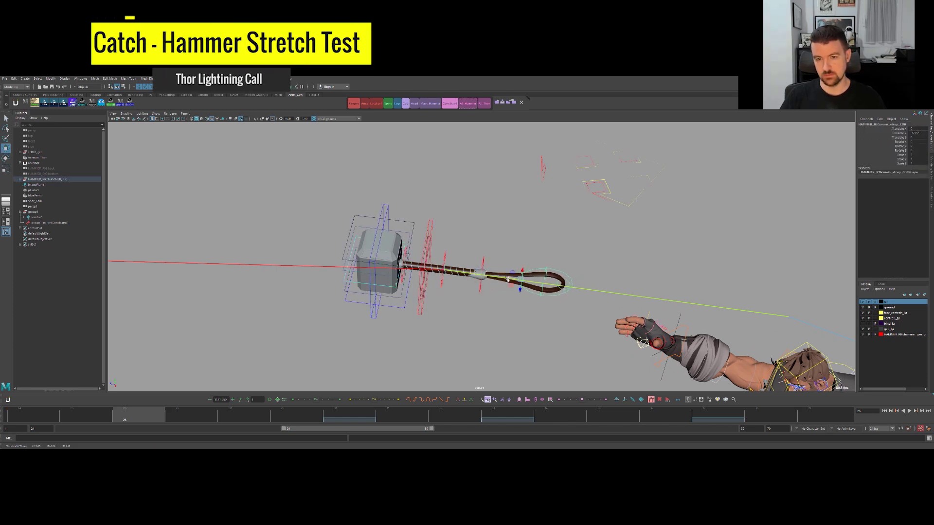
Try pulling the hammer head's central control backward to deform the head.
key("q")
left_click(414, 234)
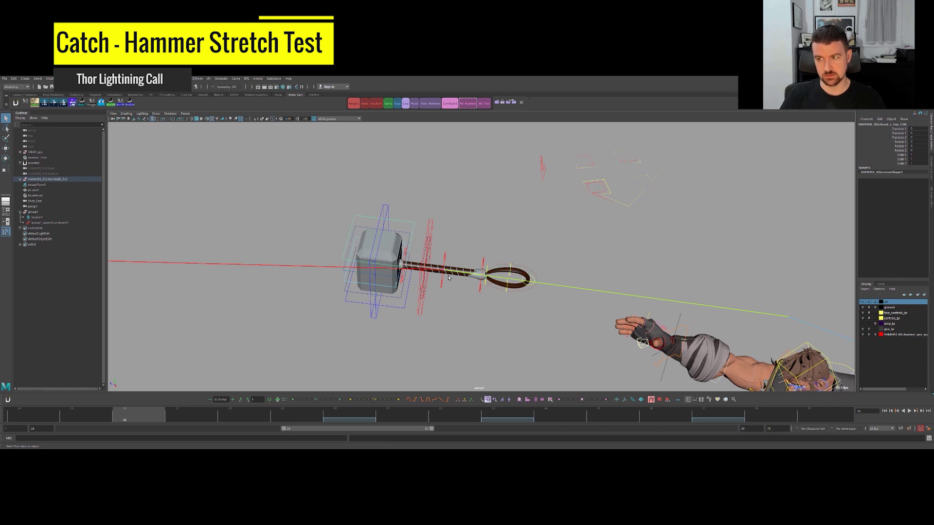
left_click_drag(417, 276, 344, 256, "alt")
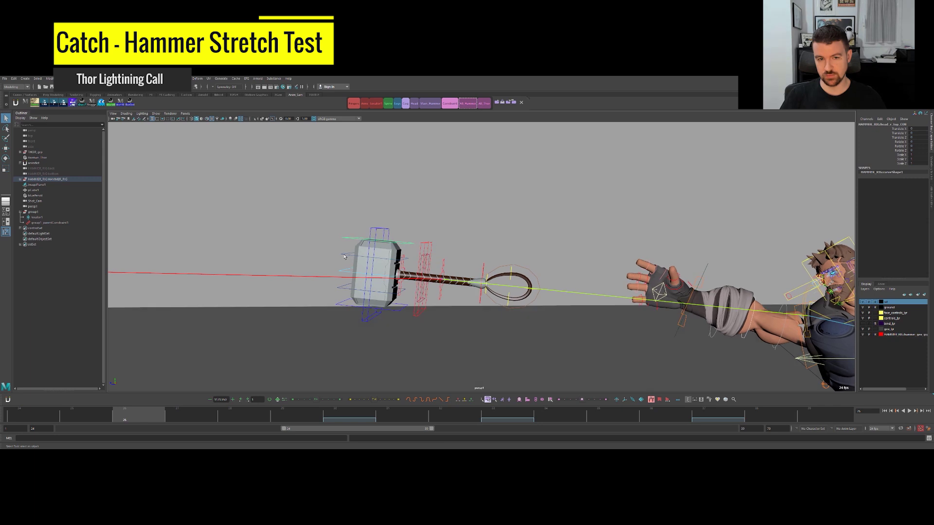
key("w")
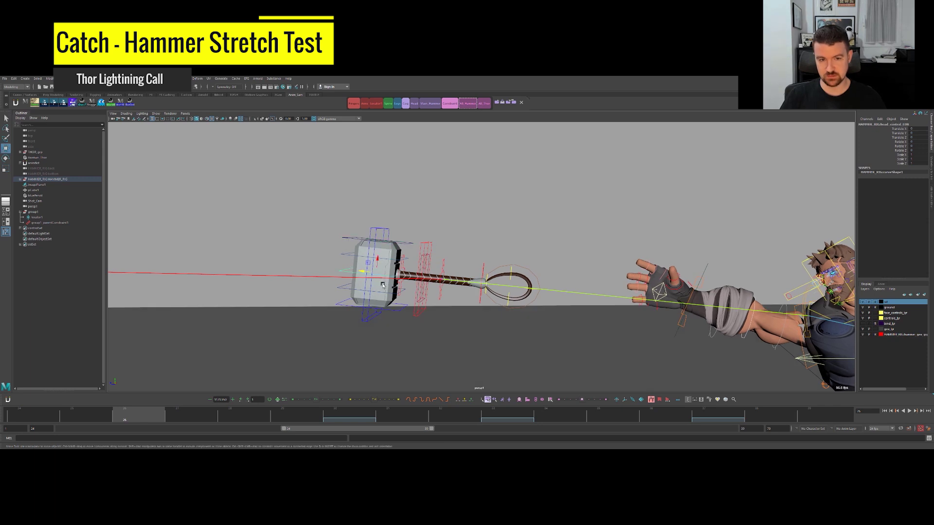
left_click_drag(365, 272, 336, 271)
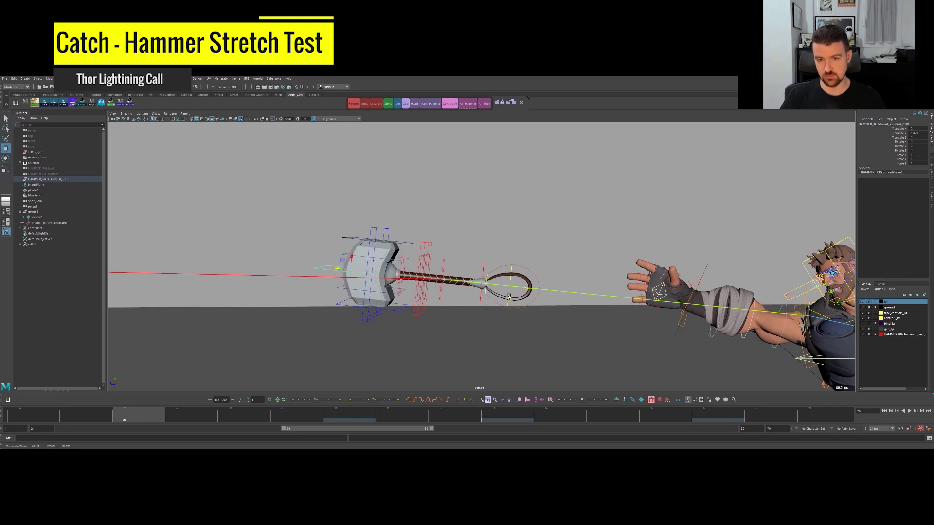
key("ctrl+z")
Move the hammer head control backward along the flight path to stretch the handle at frame 26.
key("q")
left_click(387, 255)
key("w")
left_click_drag(384, 273, 334, 270)
key("q")
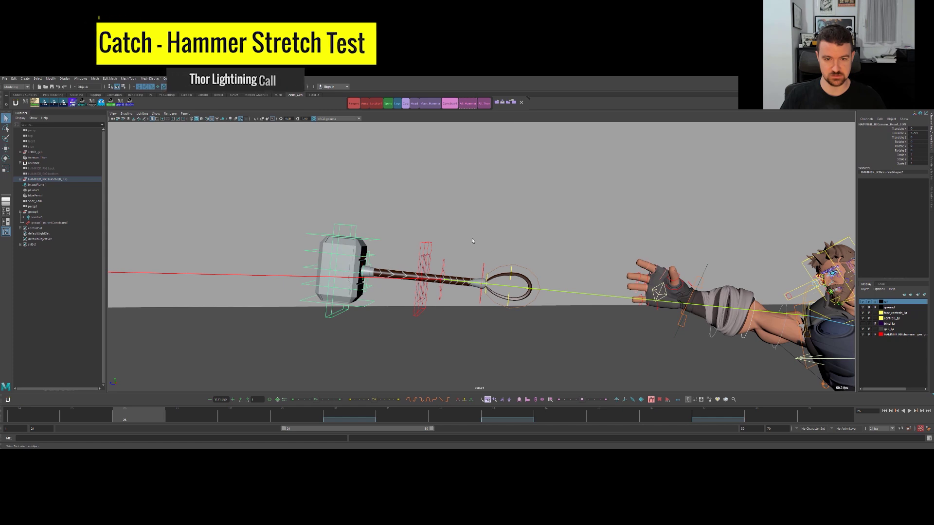
left_click(472, 242)
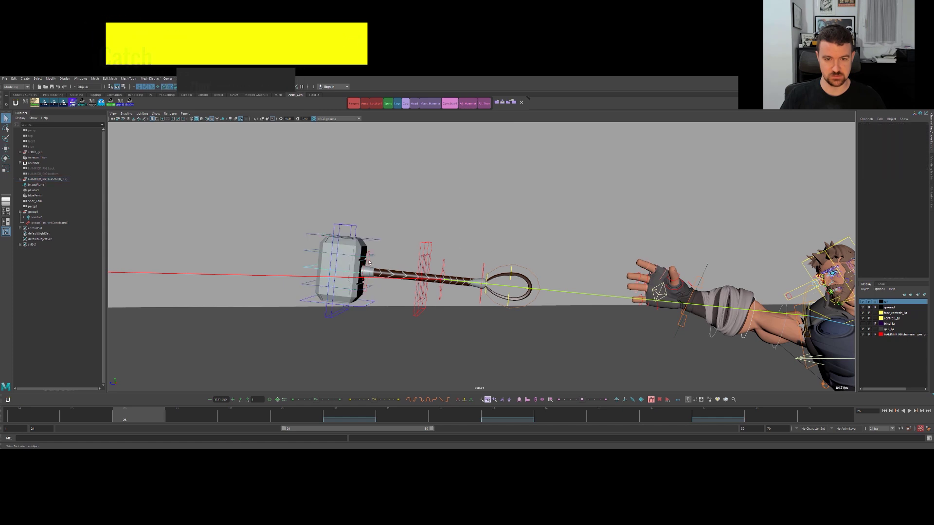
Try offsetting the central head control and the whole hammer head further along the flight path.
left_click(366, 290)
key("w")
left_click_drag(350, 270, 398, 274)
key("ctrl+z")
left_click(349, 314)
key("w")
mouse_move(348, 275)
left_mouse_down()
mouse_move(339, 274)
mouse_move(358, 265)
left_mouse_up()
left_click(312, 236)
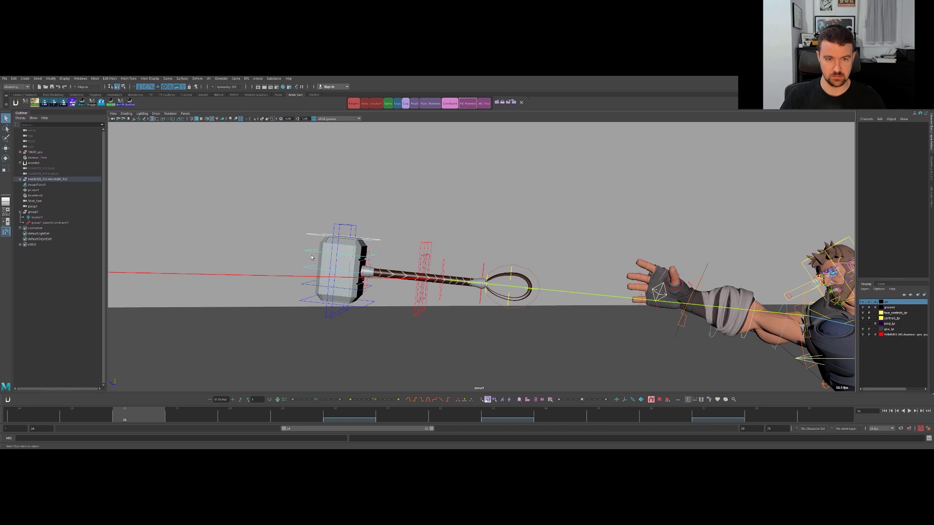
left_click(312, 258)
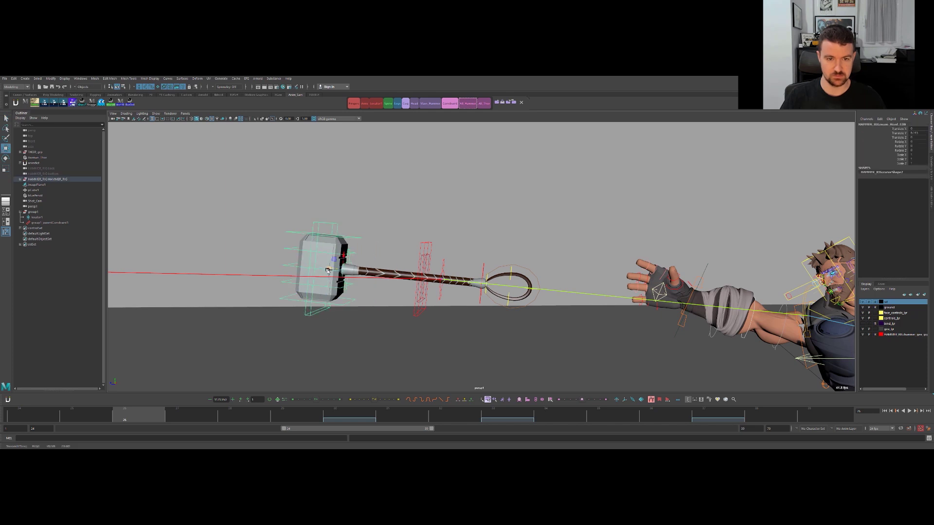
Try moving the whole hammer backward along the flight path with its handle control.
key("q")
left_click(395, 246)
left_click(443, 281)
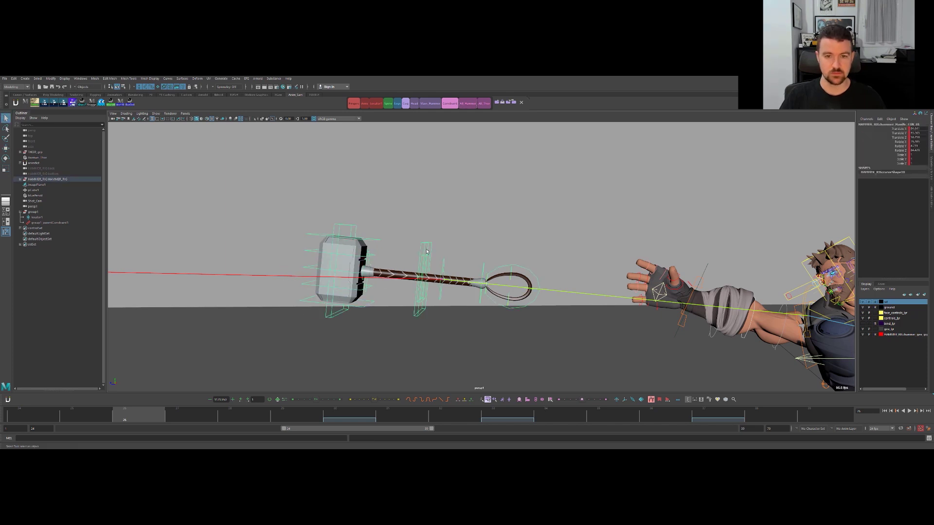
key("w")
left_click_drag(445, 281, 299, 282)
key("ctrl+z")
left_click(380, 261)
left_click(379, 261)
key("w")
key("ctrl+z")
Pull the individual hammer head controls backward along the flight path to stretch the head away from the handle.
left_click(356, 269)
key("w")
key("q")
left_click(321, 295)
key("w")
left_click(331, 234)
key("w")
left_click_drag(341, 235, 325, 235)
left_click_drag(360, 271, 306, 252, "alt")
left_click(332, 282)
key("w")
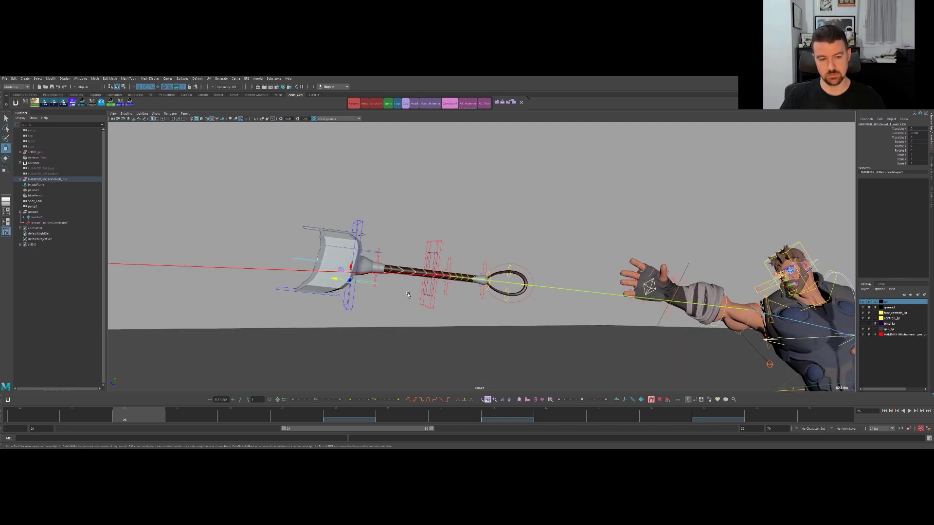
Try scaling the hammer head's upper and lower edge controls together.
key("q")
left_click_drag(392, 287, 354, 250, "alt")
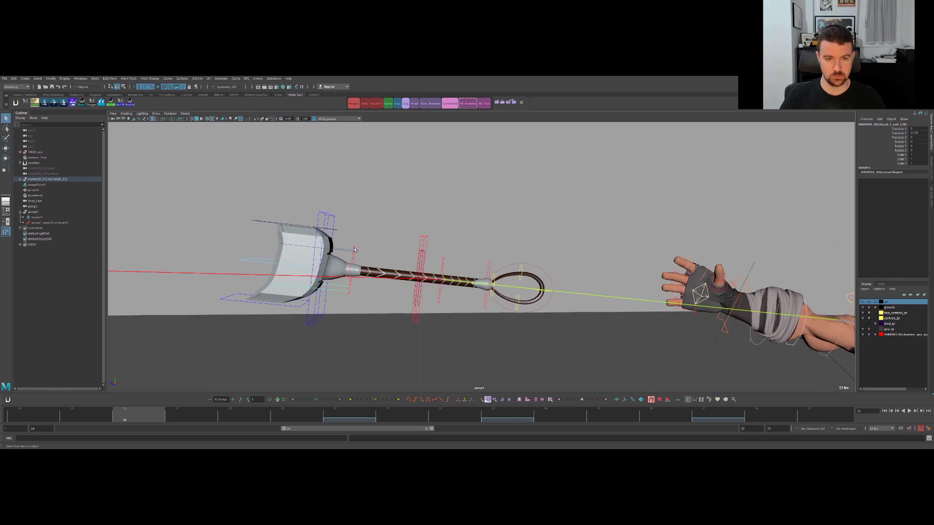
left_click_drag(303, 228, 288, 228, "alt")
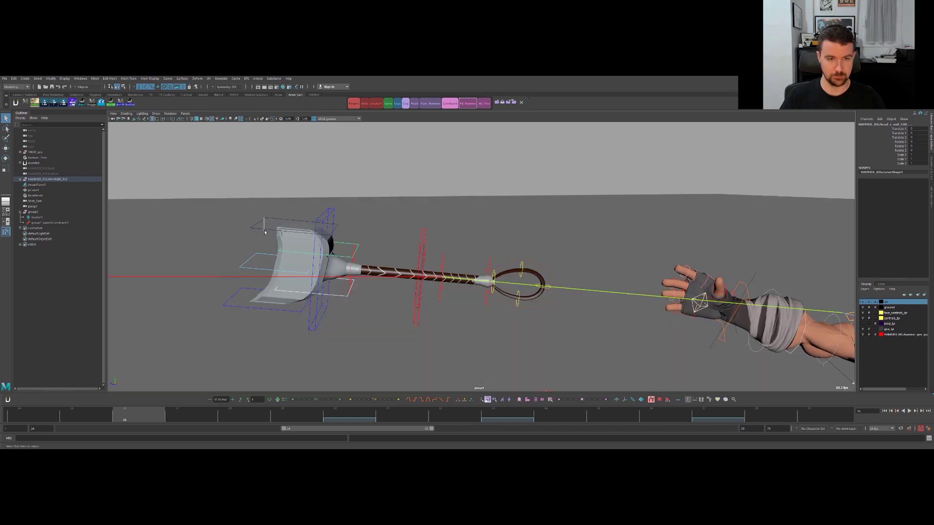
left_click(237, 308, "shift")
left_click_drag(237, 309, 335, 263, "alt")
key("r")
left_click_drag(367, 298, 328, 250)
key("ctrl+z")
Pull the hammer head's middle control far back along the flight path so the rear tapers to a point.
key("r")
key("w")
key("q")
key("w")
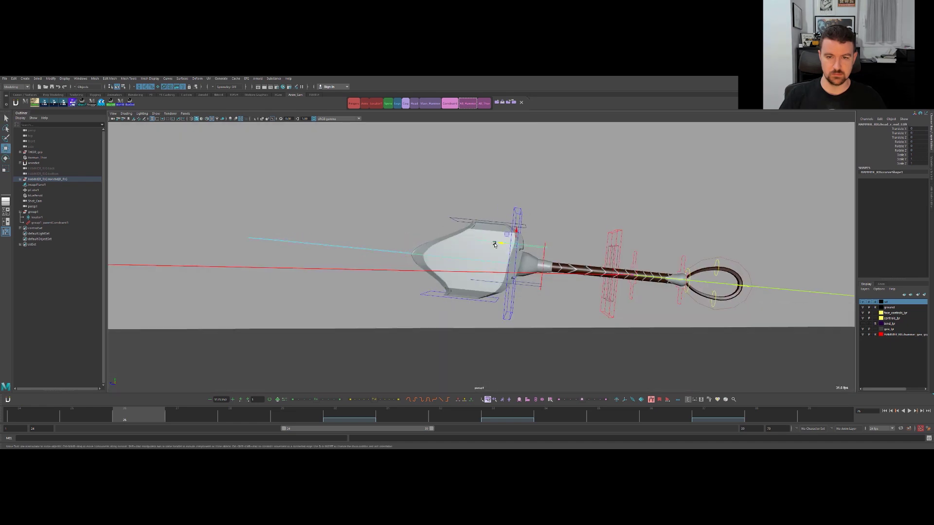
Move the hammer head's upper and lower side controls backward to stretch its sides along the flight path.
left_click_drag(500, 244, 441, 253)
left_click(452, 296)
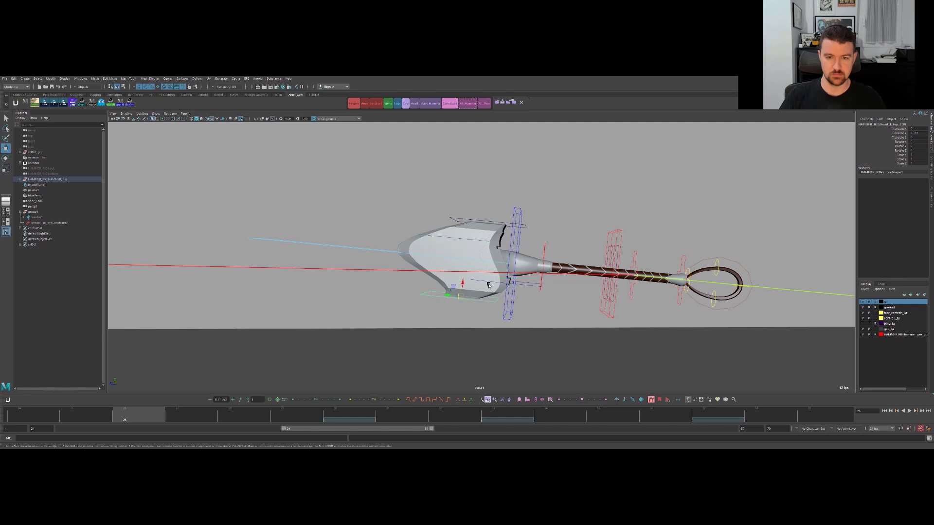
left_click(509, 281)
left_click(501, 283)
left_click_drag(497, 283, 442, 283)
key("q")
Try pulling the hammer head's top control backward, and undo the latest head adjustments.
right_click_drag(444, 282, 389, 253, "alt")
left_click_drag(389, 253, 462, 250, "alt")
left_click(477, 242)
key("w")
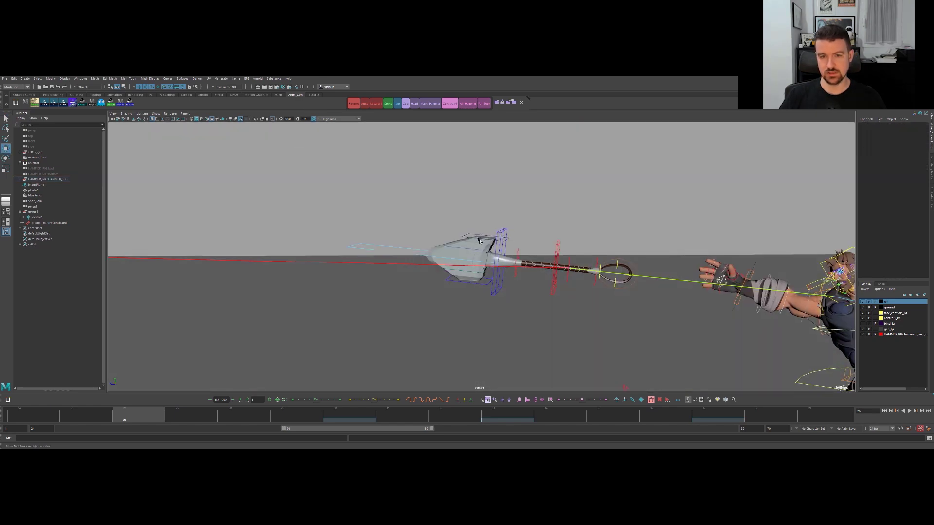
left_click_drag(475, 238, 421, 237)
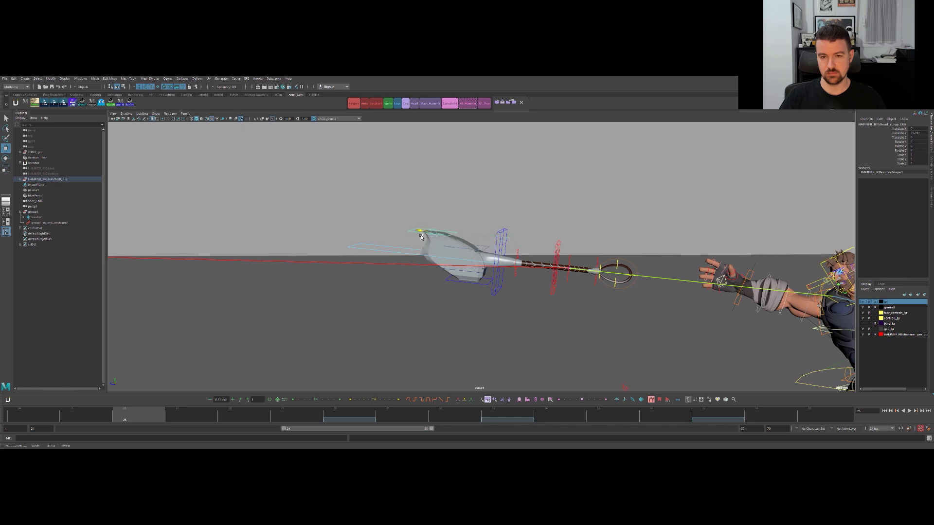
key("ctrl+z")
key("ctrl+z")
key("ctrl+z")
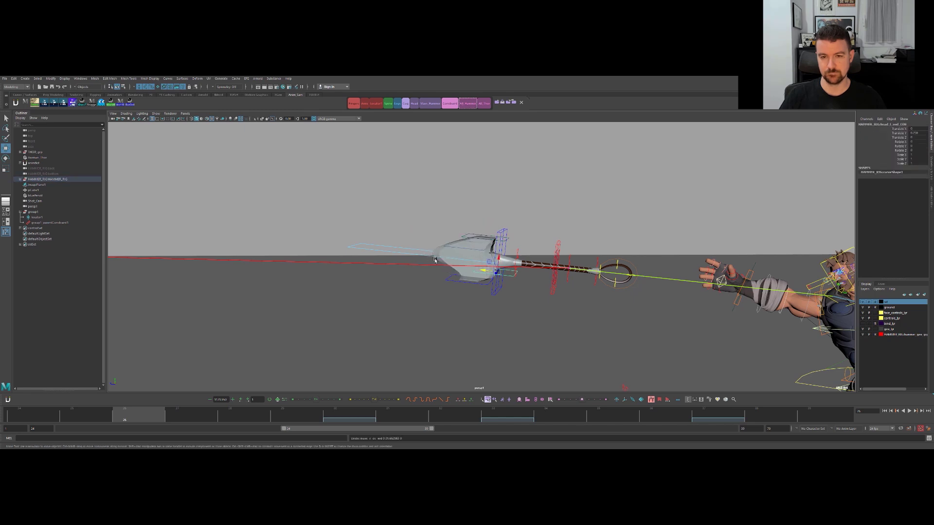
key("ctrl+z")
Try moving the hammer head's central control forward toward the strap.
key("q")
key("w")
left_click_drag(423, 254, 556, 265)
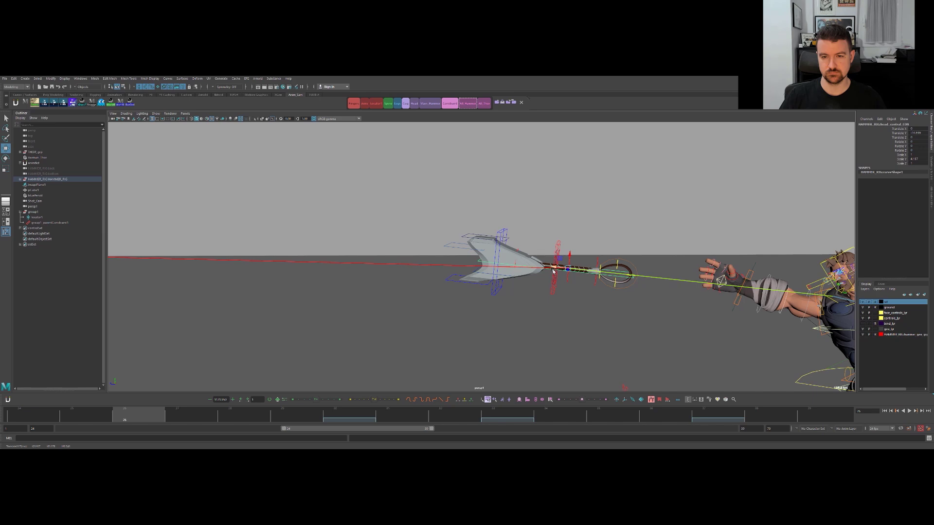
key("ctrl+z")
Adjust the side and edge controls of the hammer head to refine its stretched, tapered shape.
key("q")
left_click(526, 235)
left_click_drag(540, 237, 455, 289, "alt")
left_click(523, 281)
key("w")
key("q")
left_click(432, 287)
key("w")
right_click_drag(507, 269, 337, 197, "alt")
key("q")
left_click_drag(427, 256, 426, 256)
left_click_drag(426, 255, 396, 279, "alt")
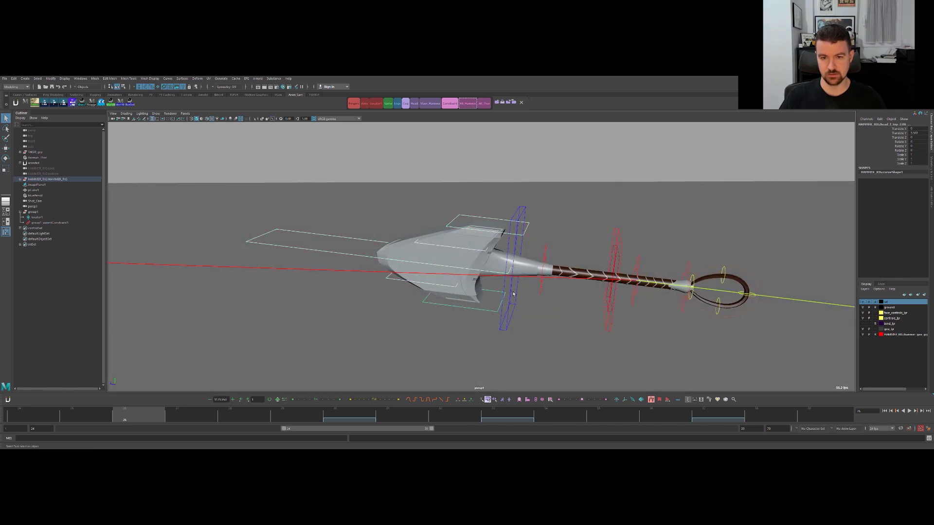
Select the hammer's head, handle and strap controls together and key the stretched pose at frame 26.
left_click_drag(625, 234, 625, 236)
mouse_move(549, 248)
left_mouse_down("alt")
mouse_move(531, 217)
mouse_move(551, 253)
left_mouse_up("alt")
left_click_drag(631, 253, 712, 265, "shift")
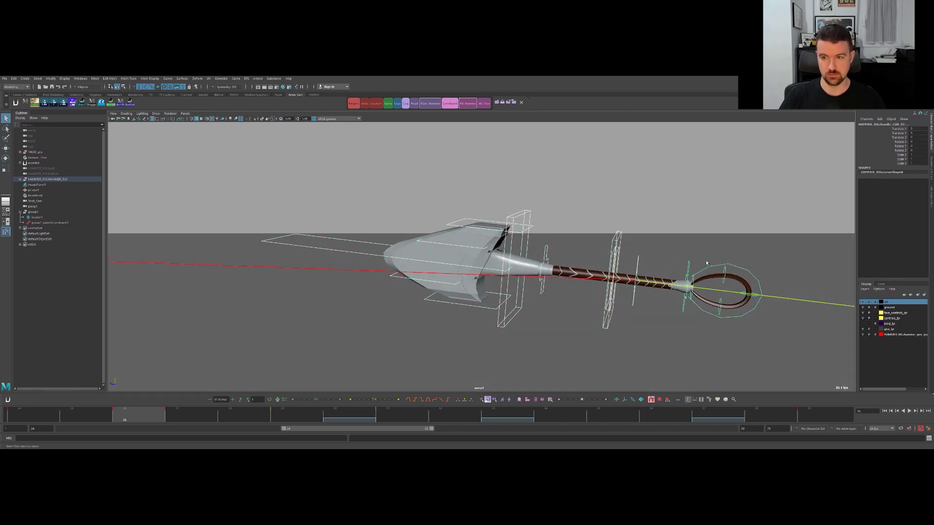
left_click(285, 400)
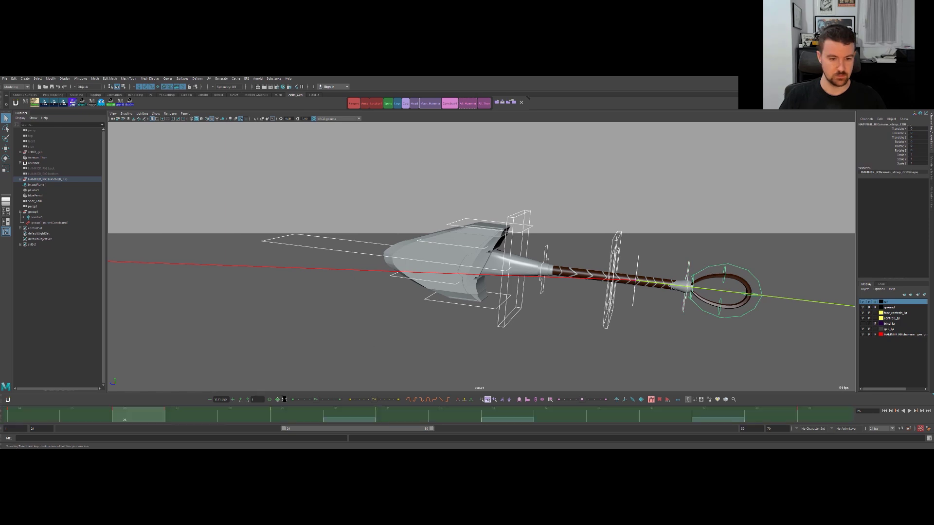
Try sliding the hammer head control toward the handle, undo it, and select the handle control behind the head.
left_click(402, 260)
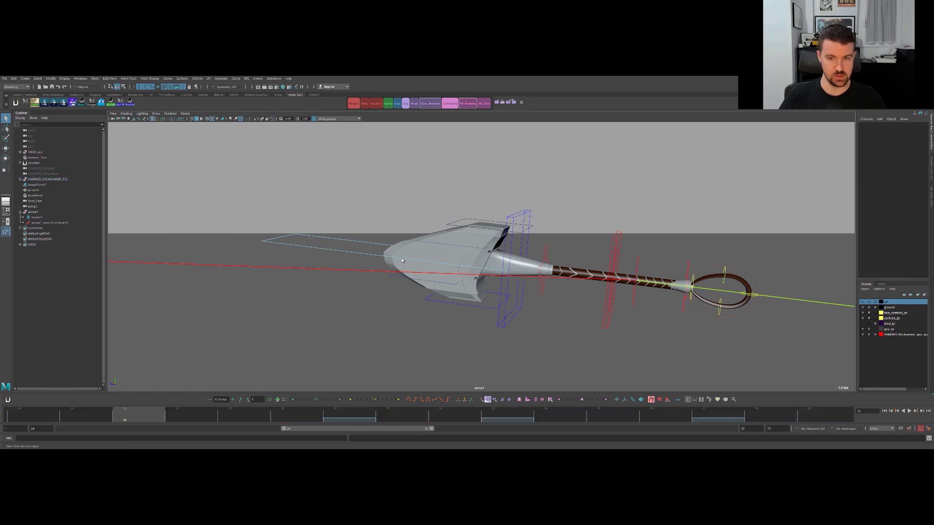
left_click(367, 253)
left_click_drag(433, 267, 453, 248, "alt")
left_click(523, 249)
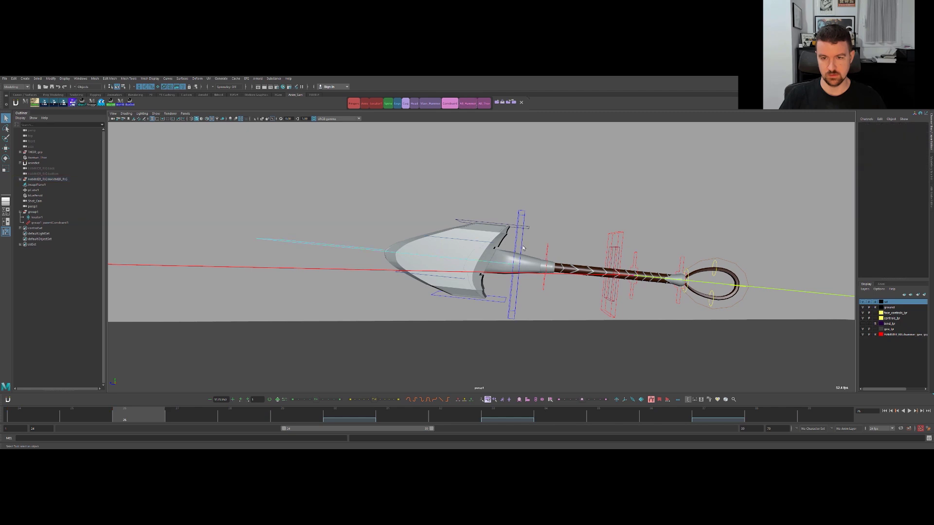
left_click(525, 250)
left_click_drag(529, 266, 549, 272)
key("q")
key("ctrl+z")
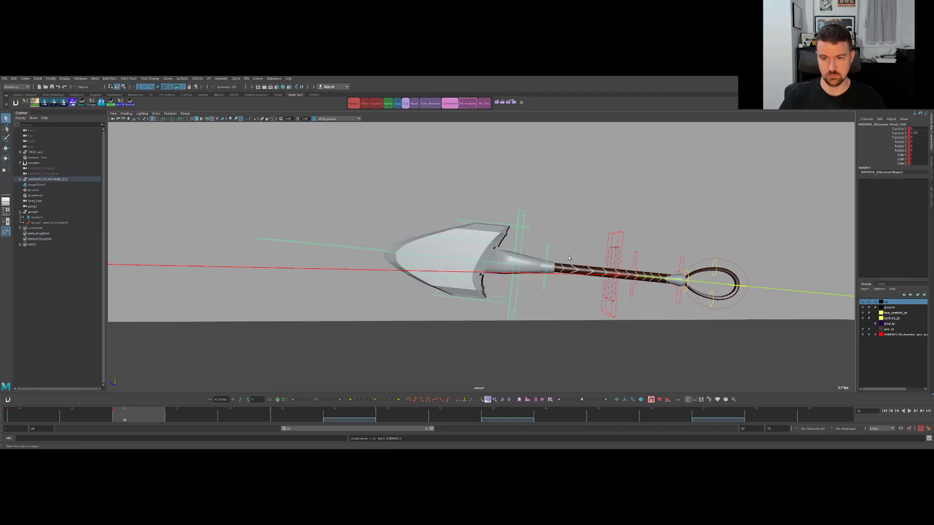
left_click(545, 247)
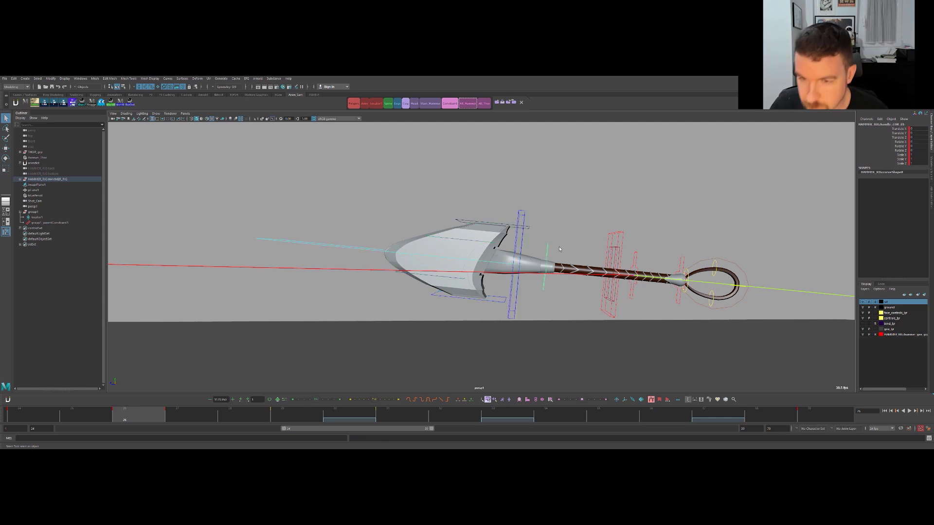
Select the hammer's handle control on frame 26 and move the stretched hammer closer to the character's outstretched hand.
left_click_drag(494, 265, 456, 311)
scroll(457, 310, "down", 3)
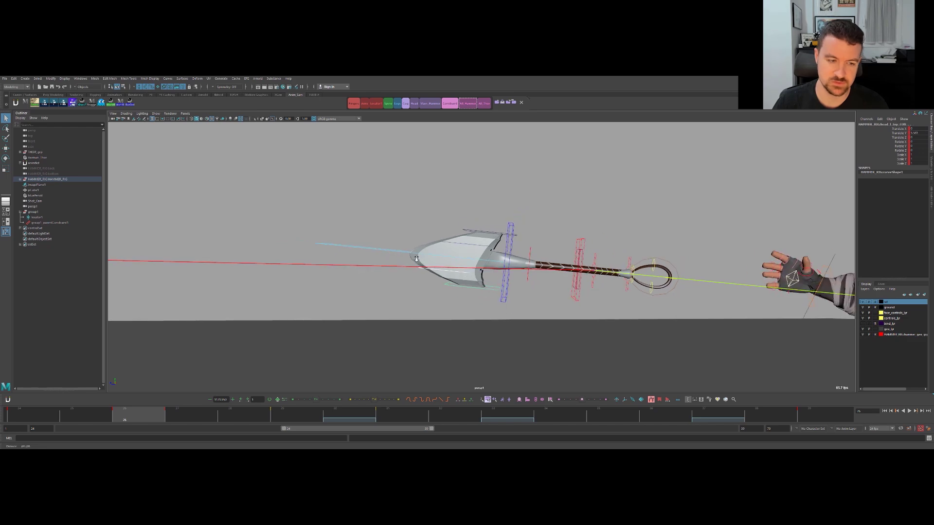
key("space")
key("space")
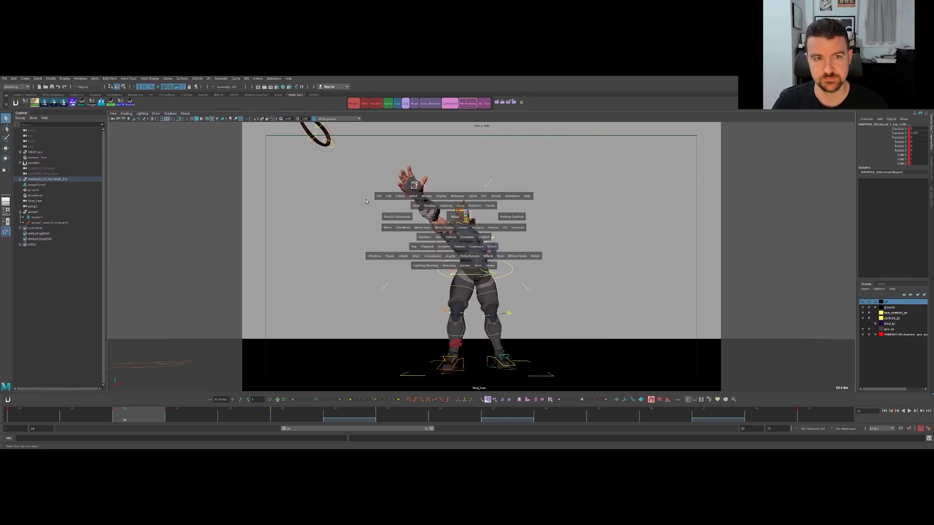
key("space")
scroll(494, 214, "down", 4)
left_click_drag(409, 229, 418, 263, "alt")
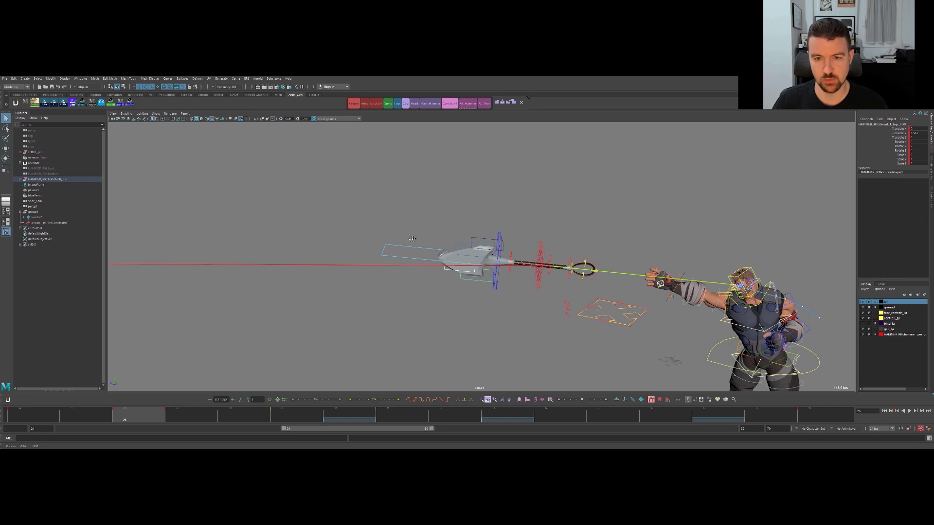
left_click(541, 246)
key("space")
key("w")
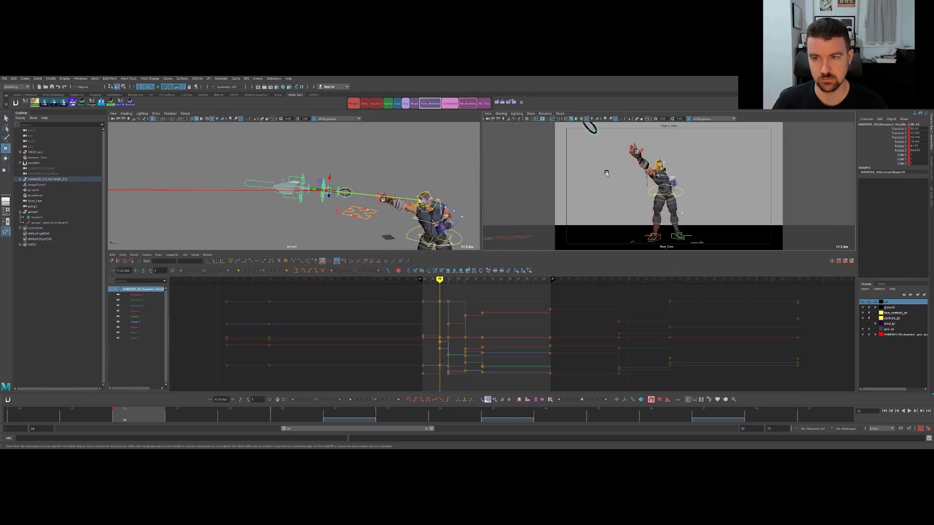
left_click_drag(316, 189, 388, 179)
key("space")
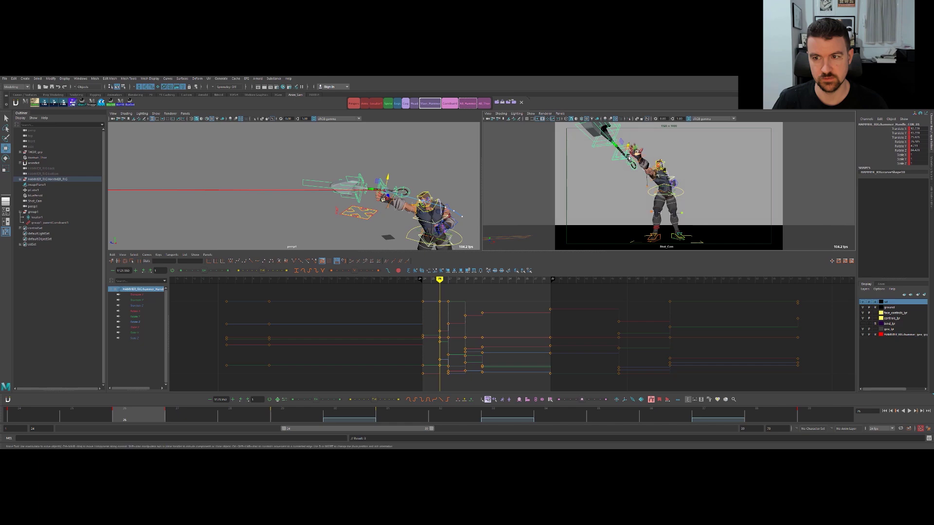
Reposition the hammer in the shot camera view so its handle loop sits just above the character's raised open hand.
key("space")
key("space")
left_click_drag(474, 199, 556, 239, "alt")
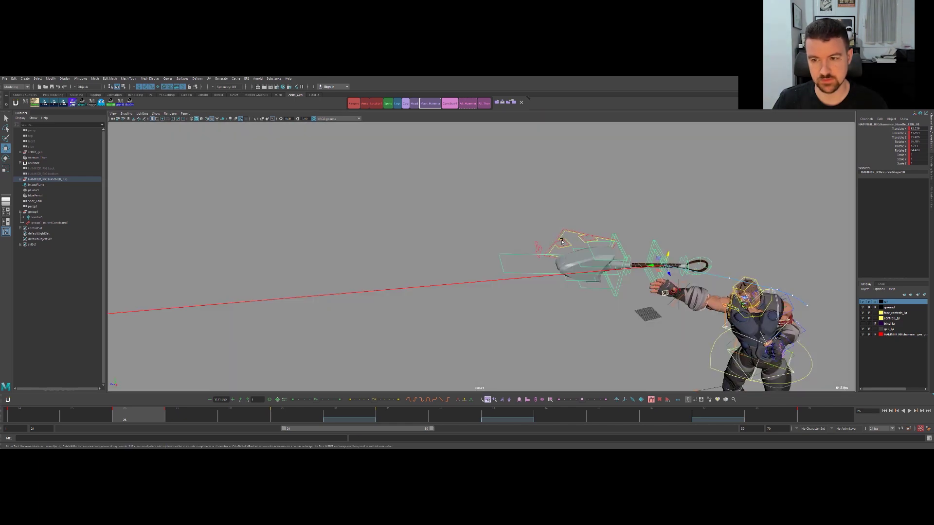
mouse_move(648, 249)
left_mouse_down("alt")
mouse_move(596, 287)
mouse_move(603, 223)
mouse_move(645, 244)
left_mouse_up("alt")
right_click_drag(645, 243, 709, 250, "alt")
key("space")
key("space")
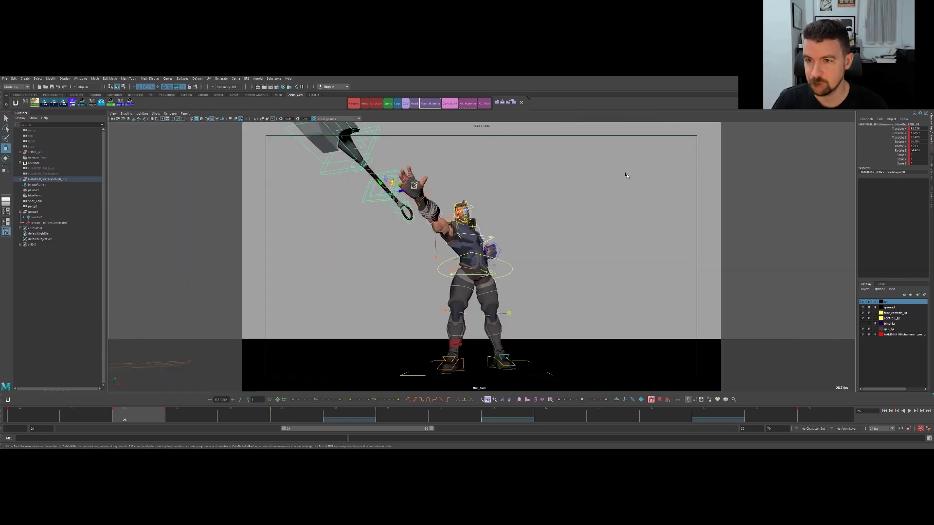
left_click_drag(392, 188, 365, 121)
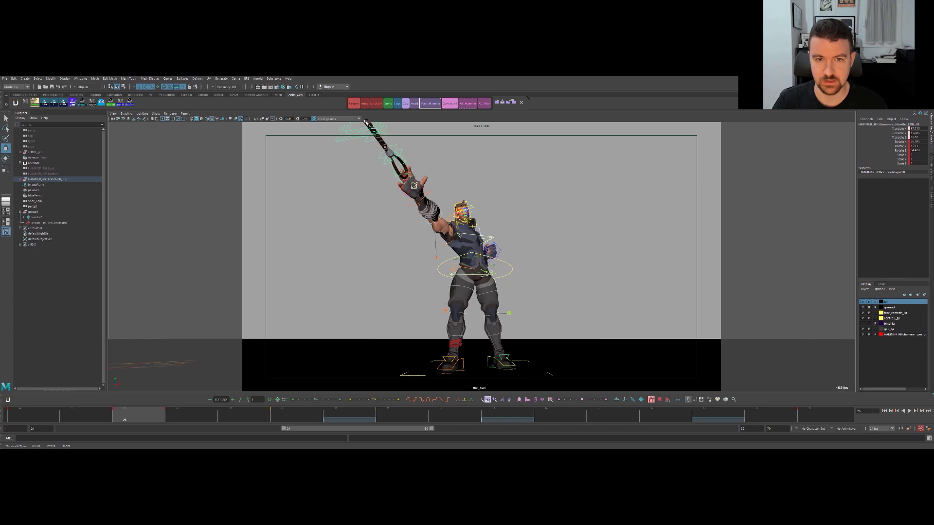
key("q")
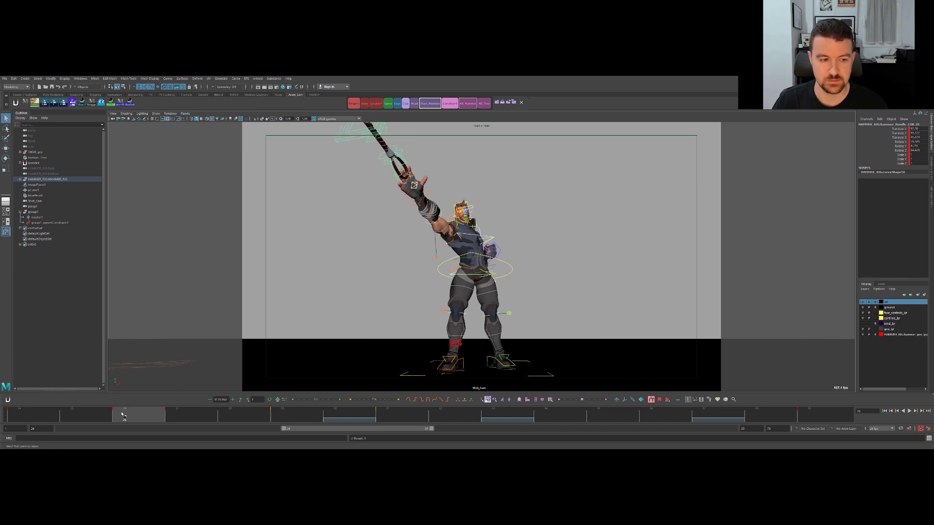
Play the catch animation from frame 27 in the shot camera to review the hammer's motion.
left_click(199, 408)
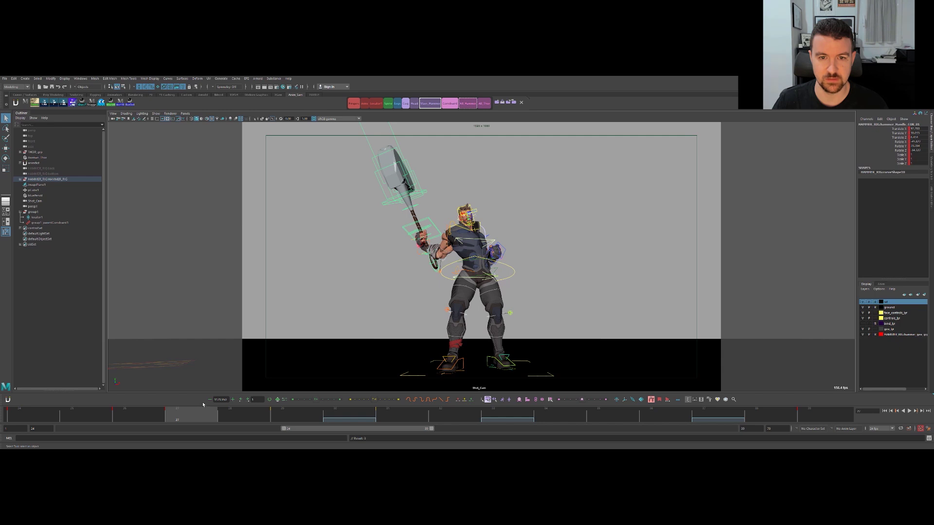
key("alt+v")
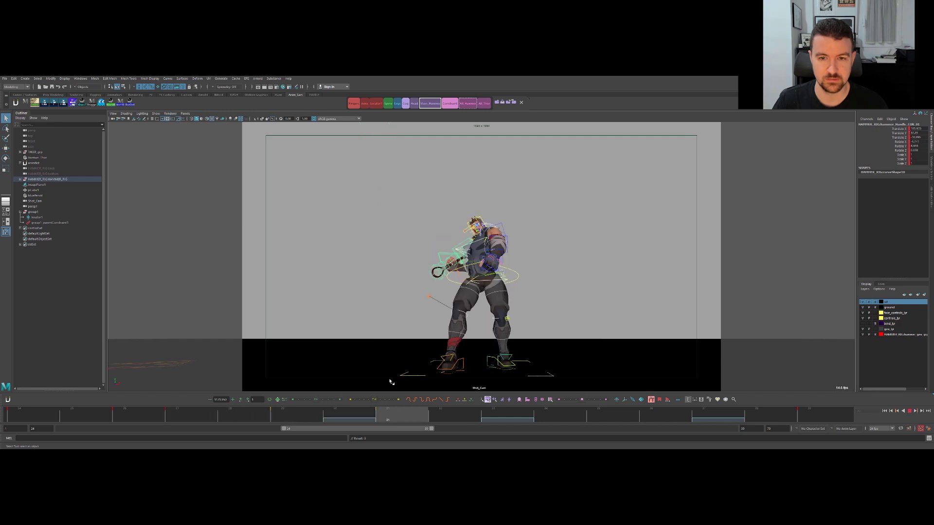
key("space")
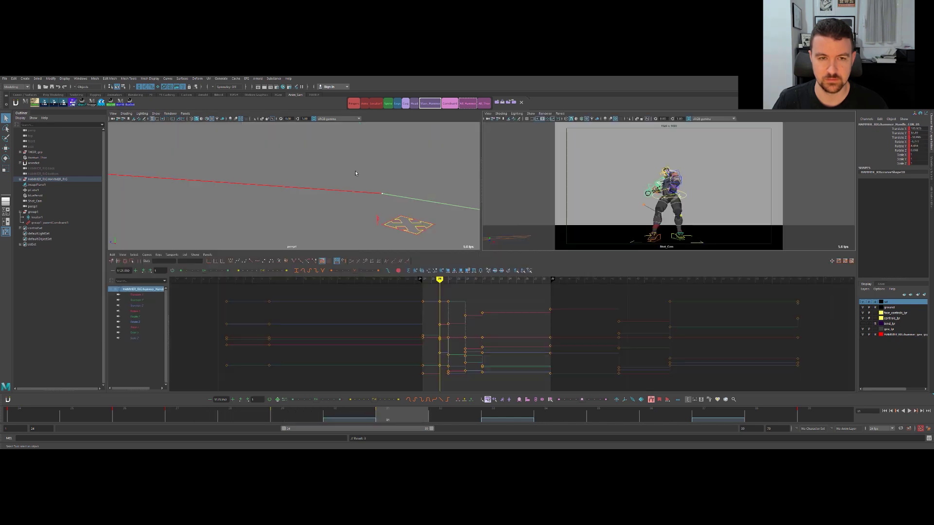
Select the hammer head controls on frame 29 and set their Translate and Rotate X, Y and Z to 0.
key("space")
key("comma")
right_click_drag(439, 303, 264, 242, "alt")
left_click_drag(265, 242, 574, 219, "alt")
middle_click_drag(575, 219, 385, 208, "alt")
right_click_drag(385, 207, 479, 214, "alt")
left_click_drag(479, 214, 545, 210, "alt")
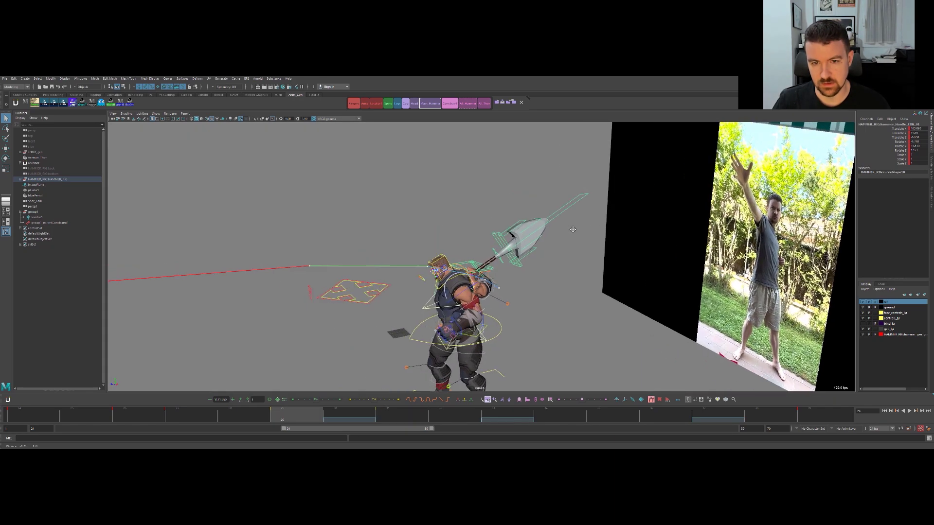
right_click_drag(545, 210, 595, 216, "alt")
left_click_drag(595, 216, 565, 220, "alt")
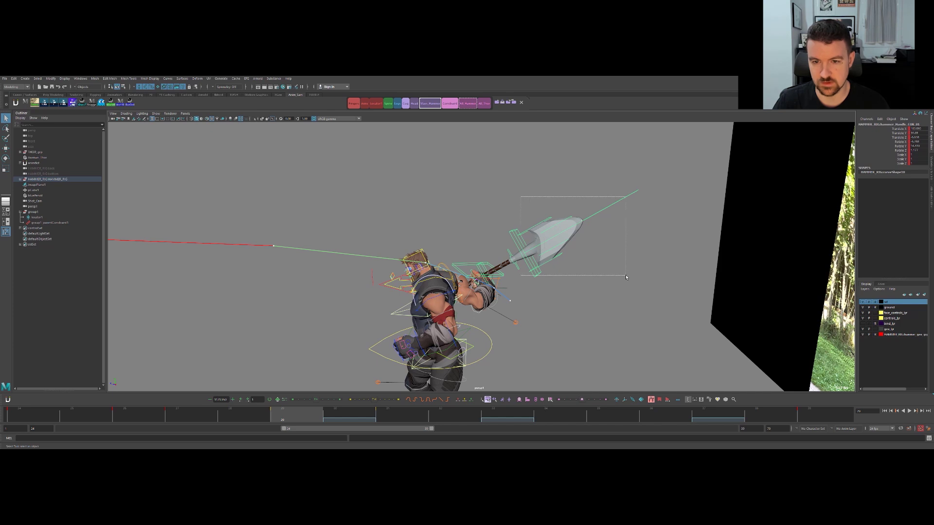
left_click_drag(626, 278, 628, 276)
left_click_drag(918, 129, 918, 147)
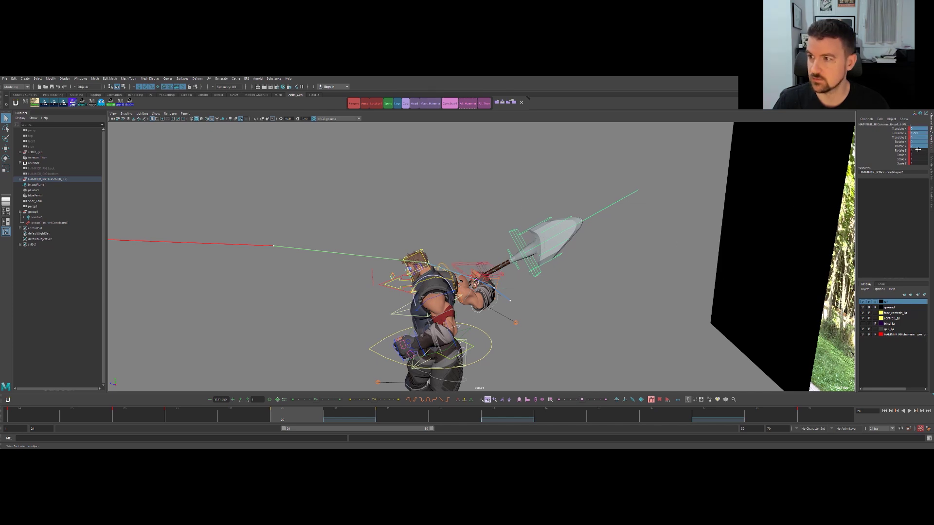
type("0")
key("Return")
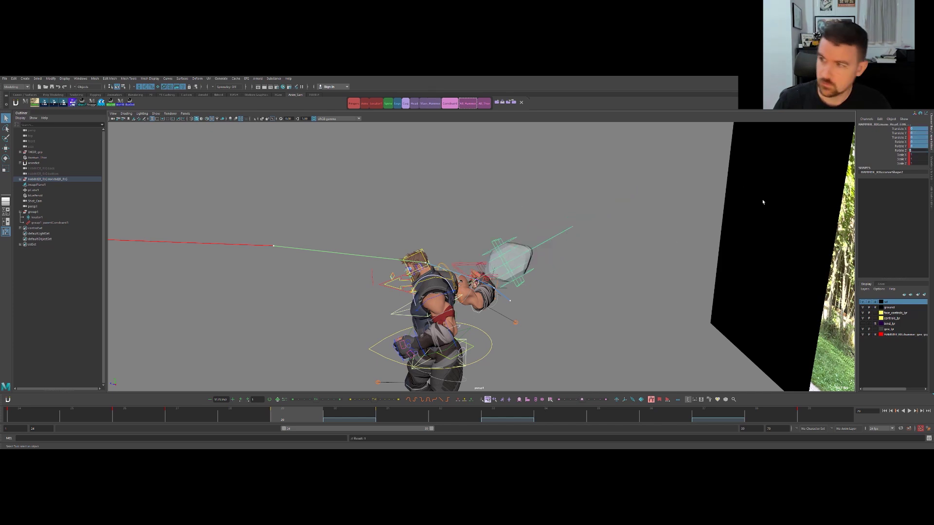
Try setting Scale X, Y and Z of the hammer head controls to 0.
left_click(903, 160)
left_click_drag(914, 155, 914, 163)
type("0")
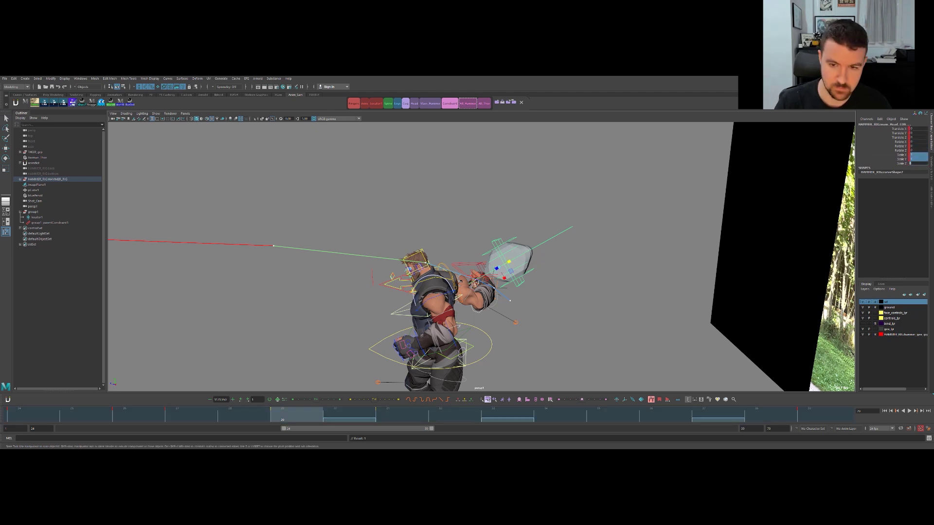
key("Return")
key("q")
left_click(592, 232)
key("ctrl+z")
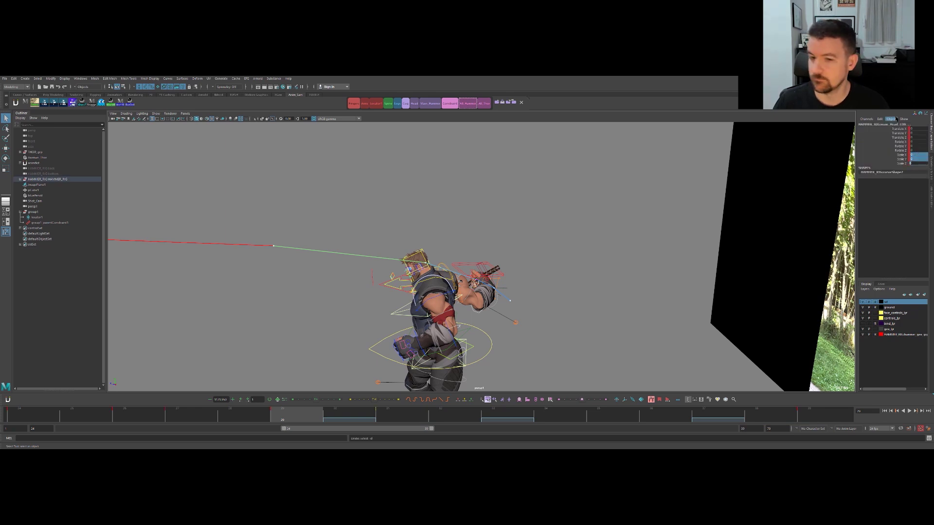
Set Scale X, Y and Z of the hammer head controls to 1 on frame 29 and clear the selection.
type("1")
key("Return")
left_click(513, 217)
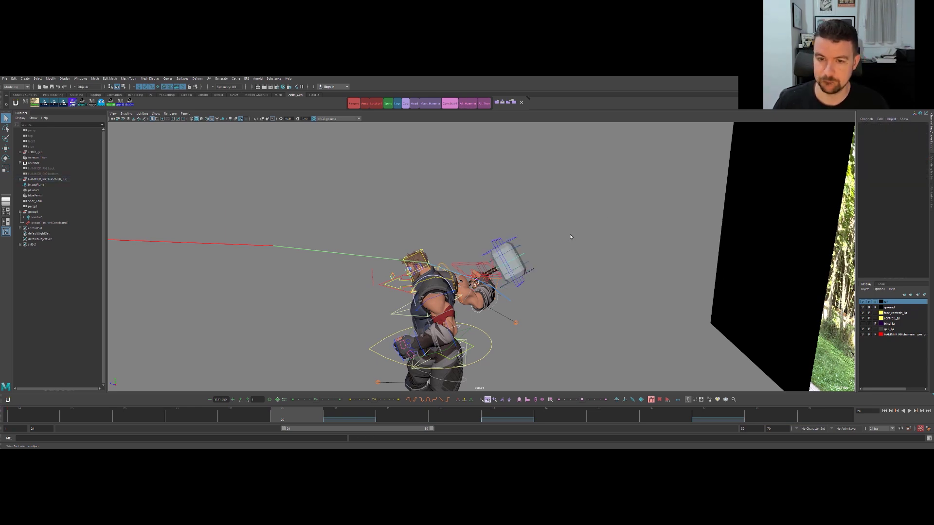
Examine the hammer head's shape on frame 29 against the earlier frames, ending with a close view of frame 27.
right_click_drag(540, 235, 561, 237, "alt")
left_click_drag(561, 238, 574, 225, "alt")
left_click(533, 226)
key("w")
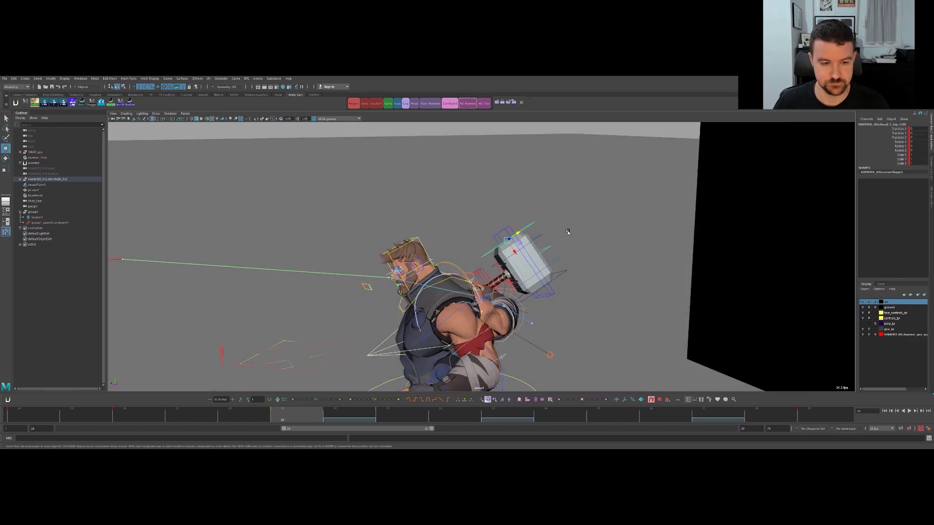
right_click_drag(579, 232, 493, 232, "alt")
key("alt+comma")
key("alt+comma")
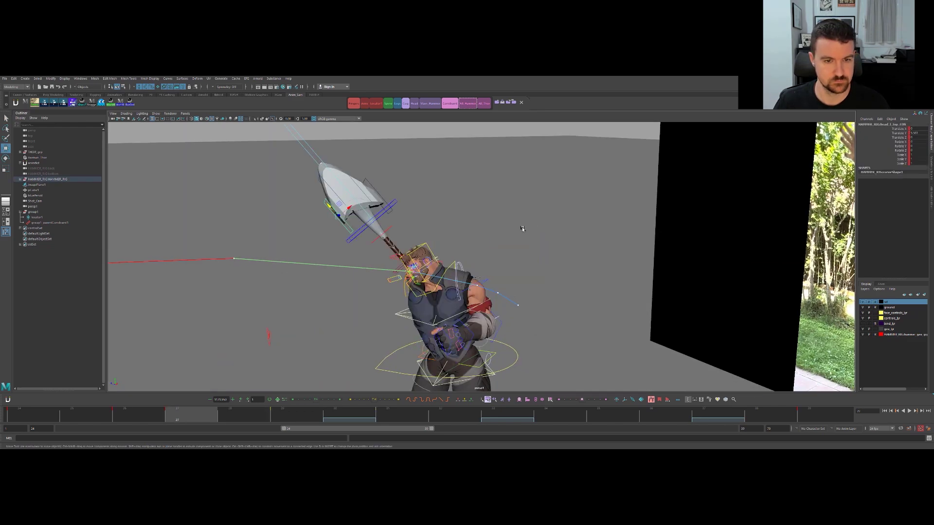
key("alt+comma")
key("alt+period")
left_click_drag(437, 199, 487, 253, "alt")
key("q")
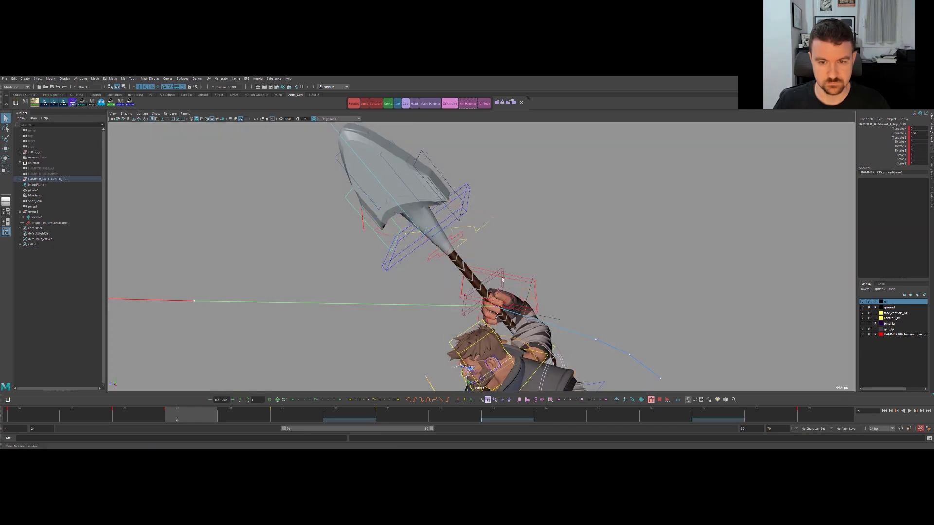
Select the hammer's handle control on frame 27 and rotate it slightly in the character's grip.
left_click(503, 279)
key("e")
left_click(502, 281)
left_click_drag(498, 293, 493, 294)
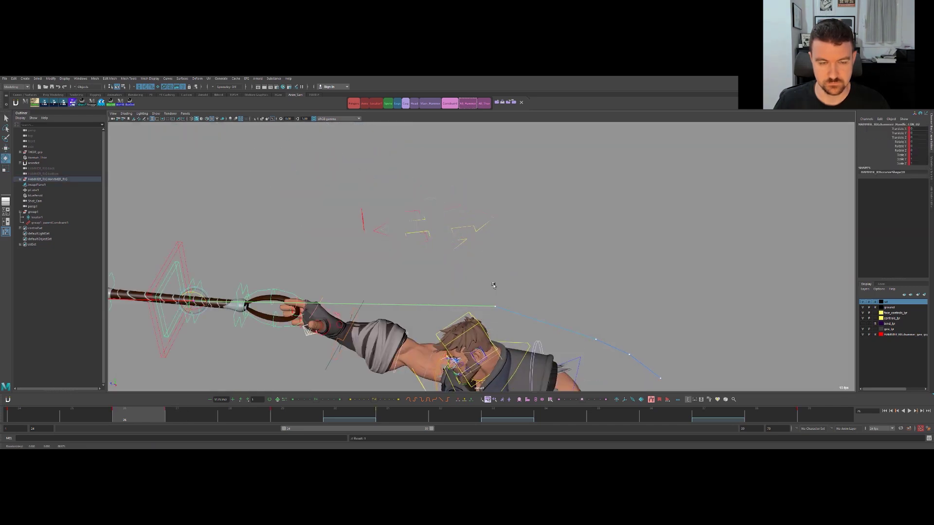
Advance through the following frames and rotate the handle control to adjust the hammer's angle behind the shoulder.
key(".")
right_click_drag(519, 246, 502, 229, "alt")
left_click_drag(503, 229, 510, 233, "alt")
key(".")
key(".")
key(".")
left_click_drag(554, 300, 537, 287)
Select the hammer head controls on frame 31 and reset their Scale X, Y and Z.
key(".")
key(".")
key(".")
key(".")
key("q")
left_click(611, 229)
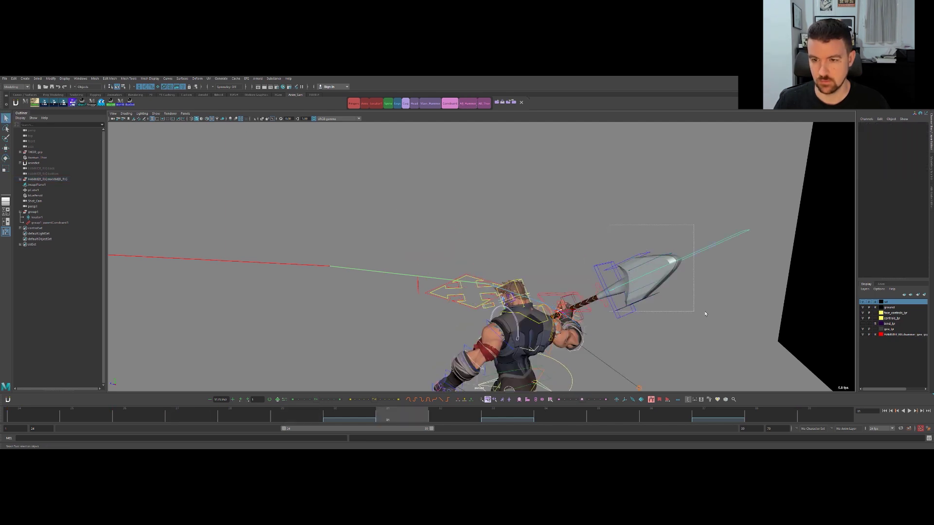
left_click_drag(699, 314, 705, 305)
left_click_drag(701, 249, 654, 249, "alt")
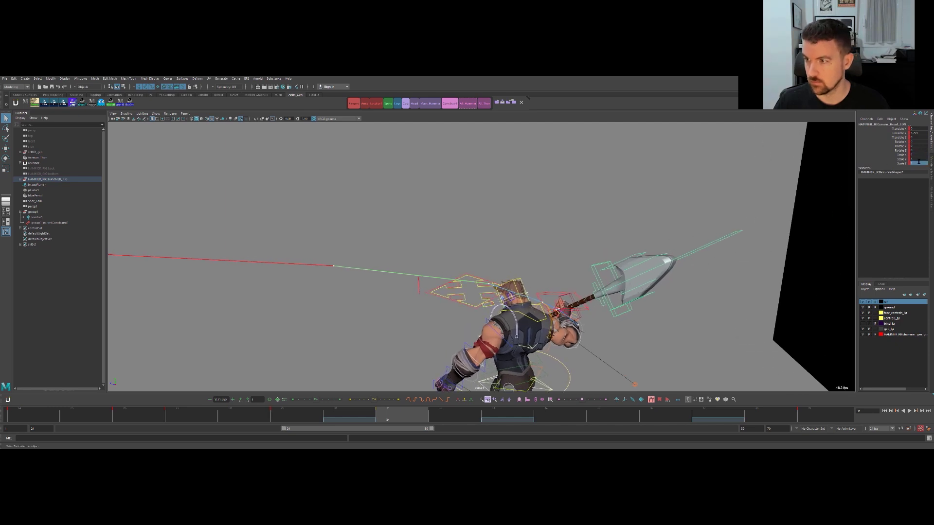
key("r")
left_click_drag(914, 155, 913, 167)
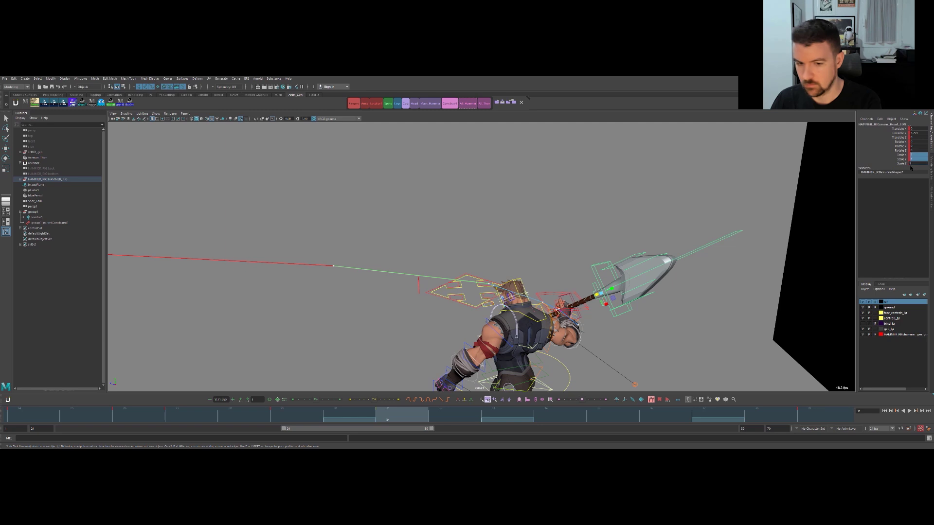
key("Return")
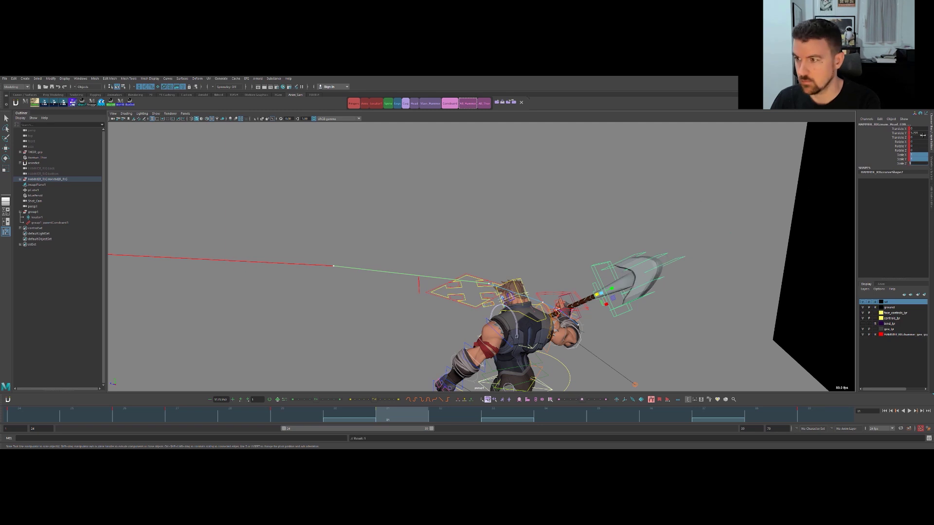
Set Translate and Rotate X, Y and Z of the head controls to 0 on frame 31 and deselect them.
left_click_drag(921, 129, 919, 148)
type("0")
key("Return")
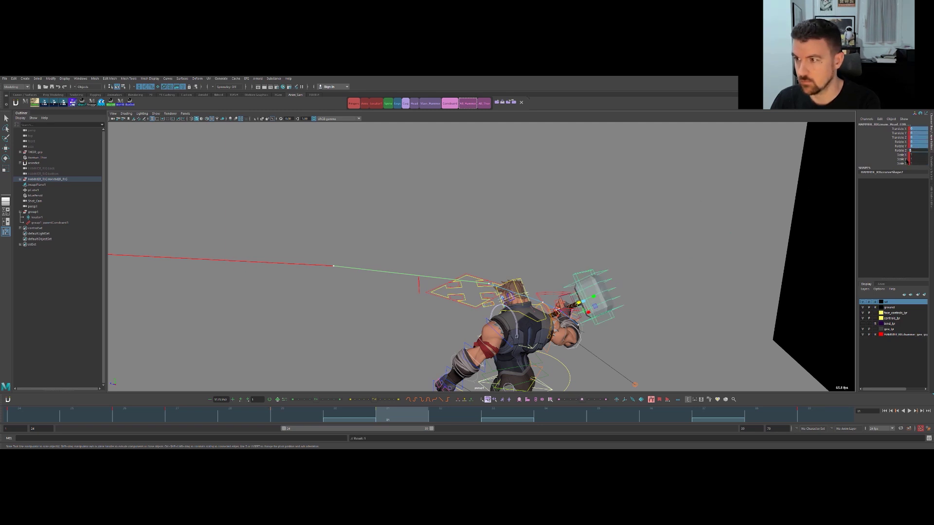
left_click(655, 264)
key("q")
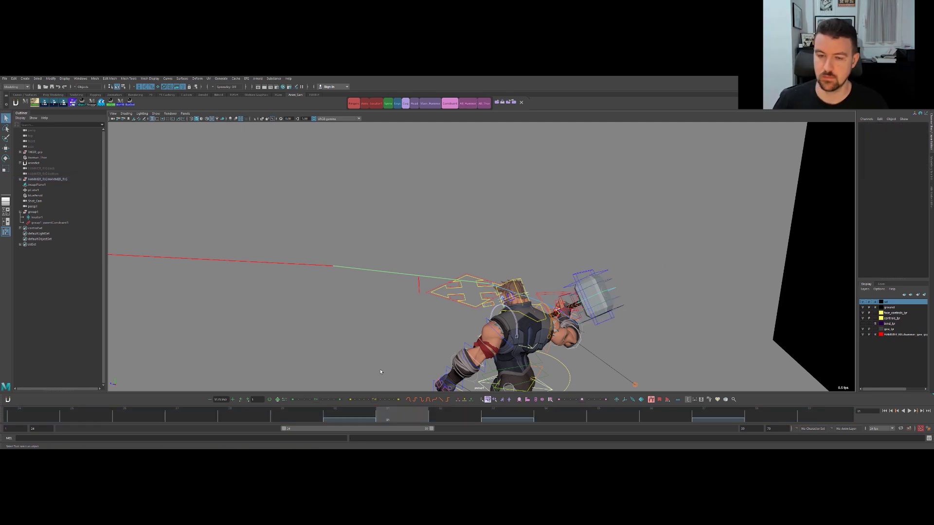
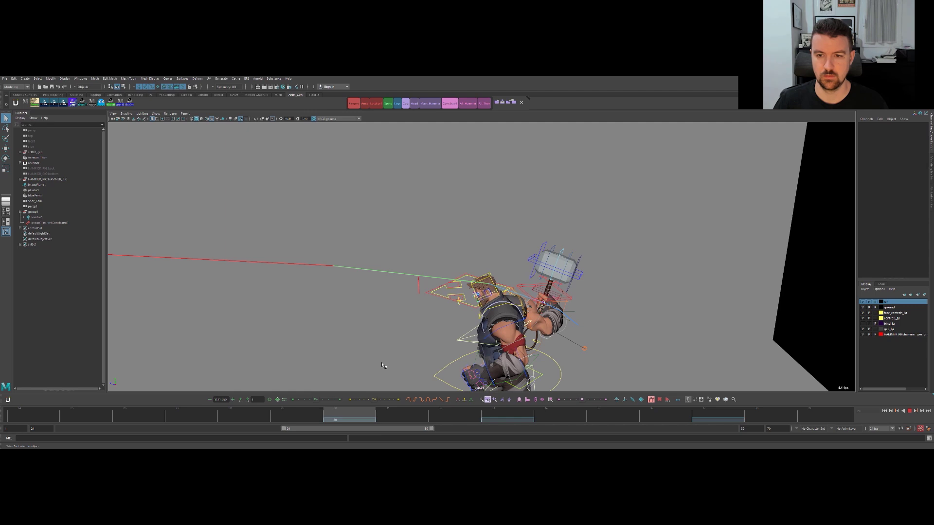
Try moving the tip control of the stretched hammer head on frame 27.
key("alt+v")
left_click_drag(467, 226, 390, 237, "alt")
left_click(372, 223)
key("w")
key("ctrl+z")
key("ctrl+z")
key("w")
mouse_move(378, 232)
left_mouse_down()
mouse_move(390, 236)
mouse_move(384, 231)
left_mouse_up()
key("q")
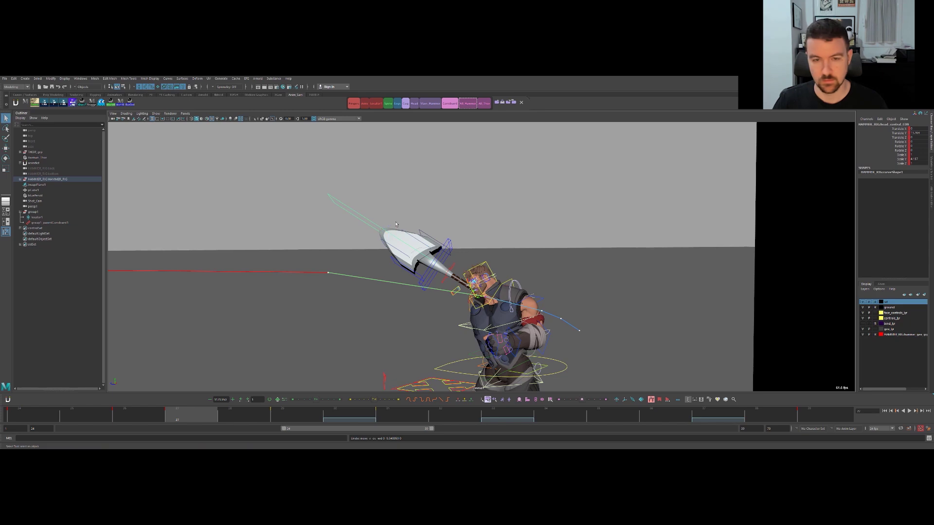
Select all hammer head controls on frame 27 and set their Scale X, Y and Z to 1.
left_click_drag(358, 199, 328, 191, "alt")
left_click_drag(421, 269, 657, 226)
left_click_drag(919, 153, 919, 163)
type("1")
key("Return")
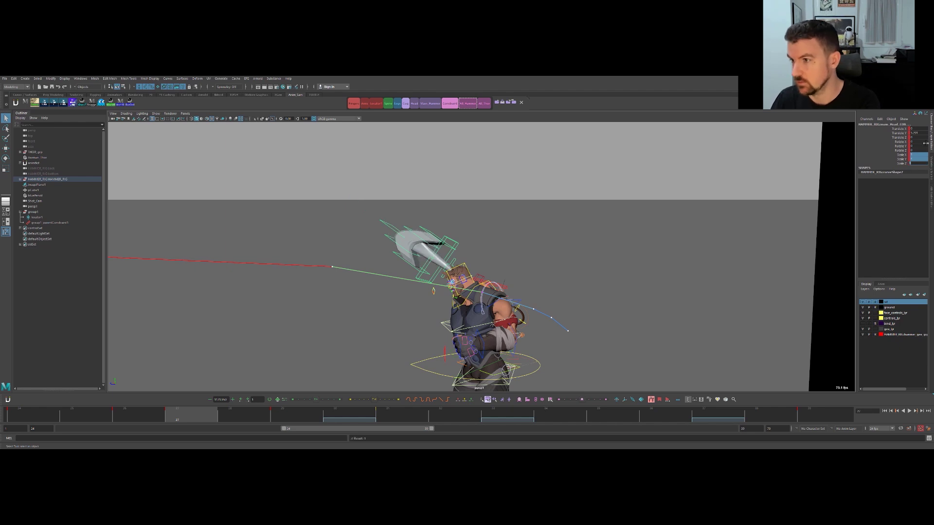
Set Translate and Rotate X, Y and Z of the hammer head controls to 0 on frame 27.
left_click_drag(920, 128, 920, 144)
type("0")
key("Return")
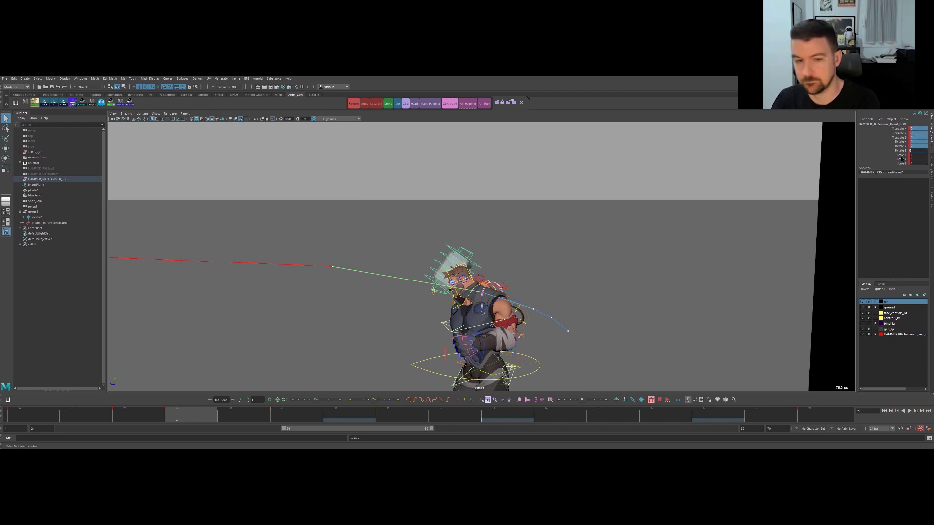
Check the hammer's pose on frames 30 and 29 and clear the control selection.
left_click(339, 412)
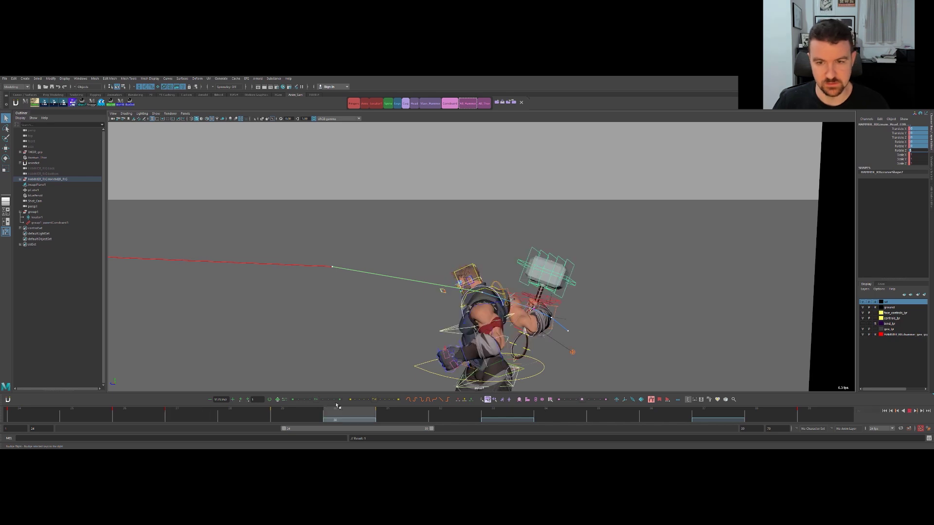
left_click(288, 417)
left_click(605, 247)
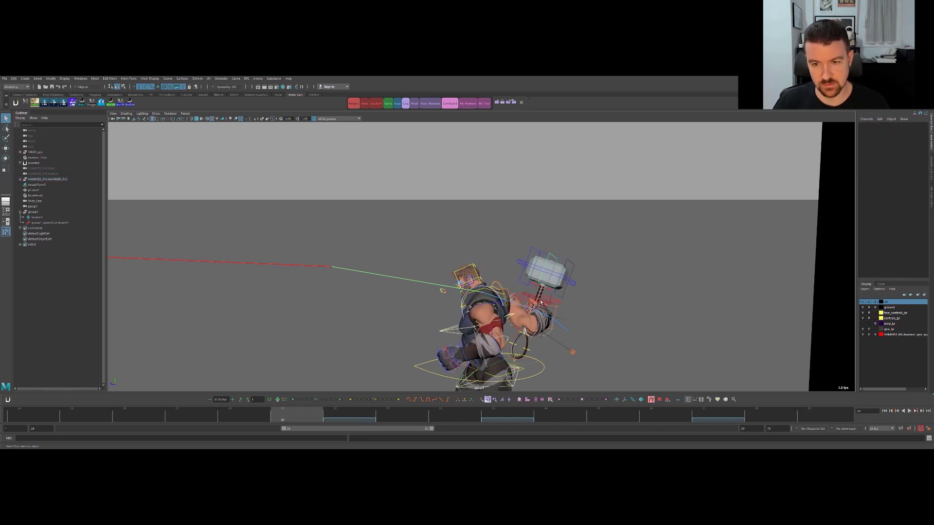
Select the hammer handle control and step back through the frames to examine the hammer's pose around frame 27.
left_click_drag(561, 297, 535, 298, "alt")
left_click(536, 298)
key("e")
key("alt+comma")
key("alt+comma")
key("alt+comma")
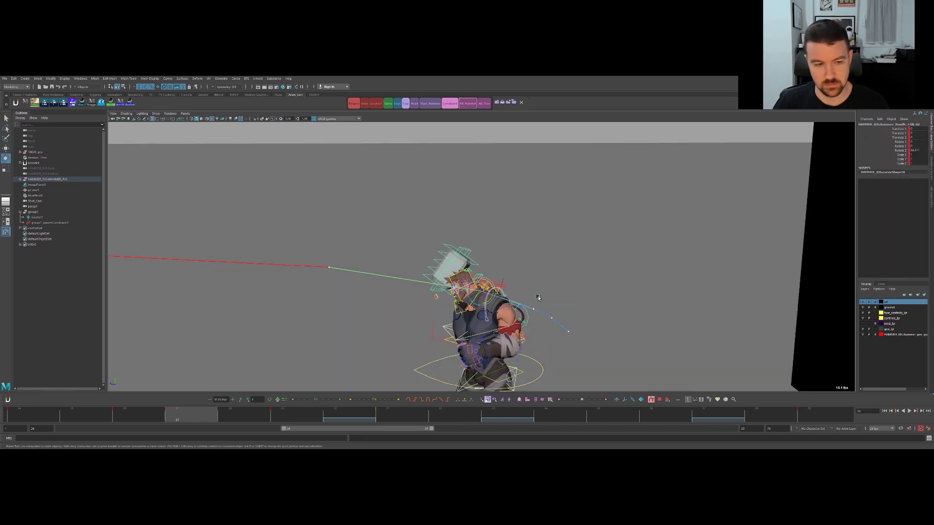
key("alt+period")
key("space")
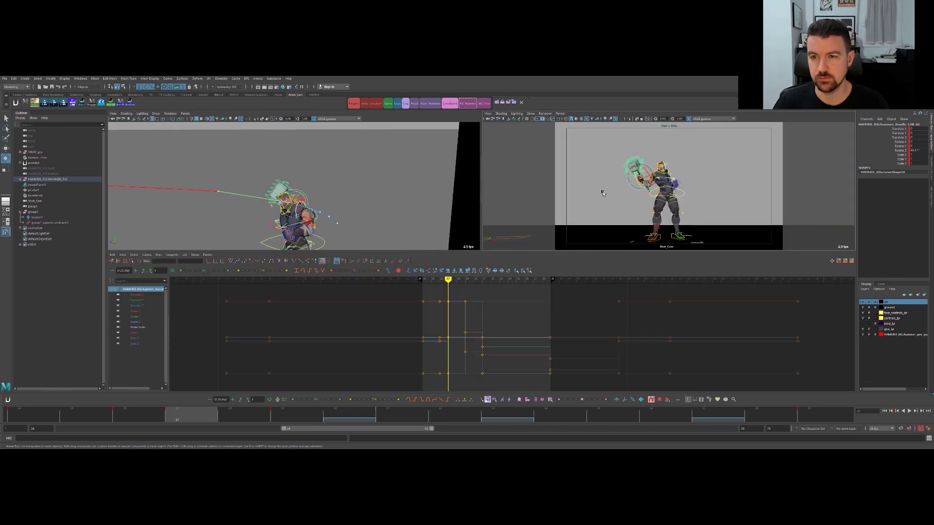
Review the hammer's motion between frames 27 and 31 through the shot camera and clear the selection on frame 27.
key("space")
key("alt+comma")
key("alt+period")
key("alt+period")
key("alt+period")
key("alt+period")
key("alt+period")
key("alt+period")
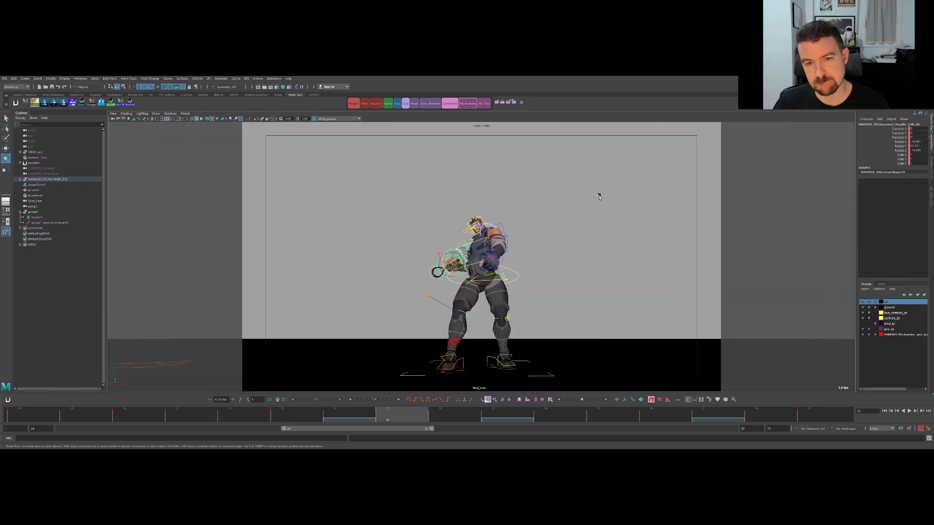
key("comma")
key("comma")
key("comma")
key("alt+period")
key("q")
left_click(560, 207)
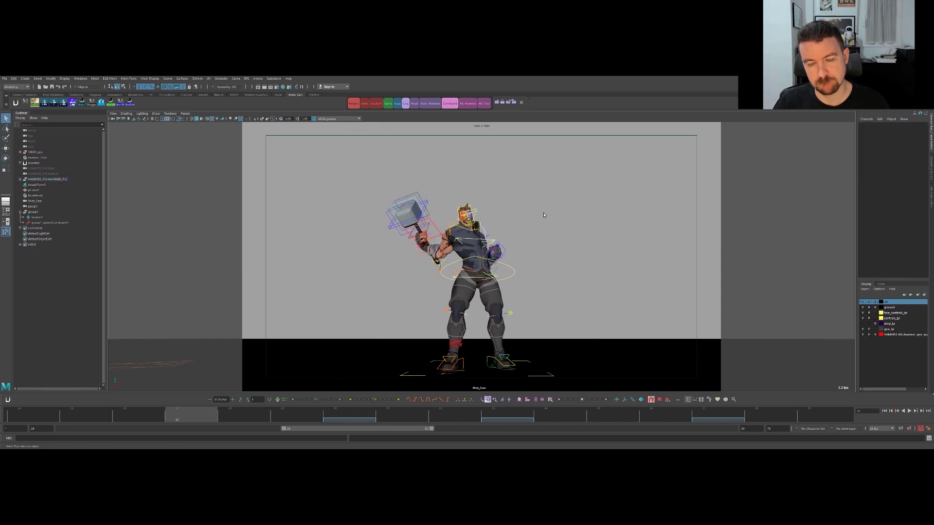
Select locator1 at the hand holding the hammer and adjust its rotation and position on frame 27.
key("space")
key("space")
left_click_drag(454, 238, 408, 251, "alt")
right_click_drag(408, 251, 458, 232, "alt")
left_click_drag(458, 233, 350, 246, "alt")
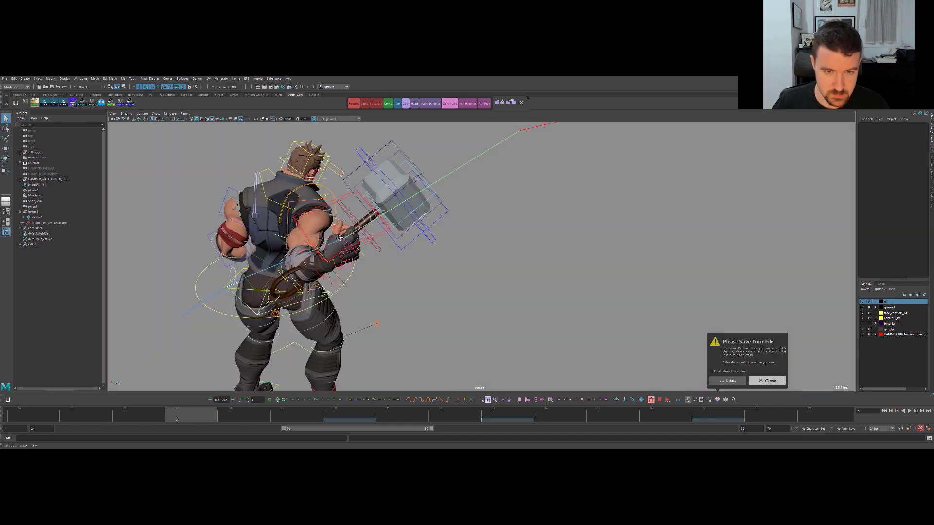
middle_click_drag(350, 246, 454, 277, "alt")
left_click_drag(455, 277, 464, 296, "alt")
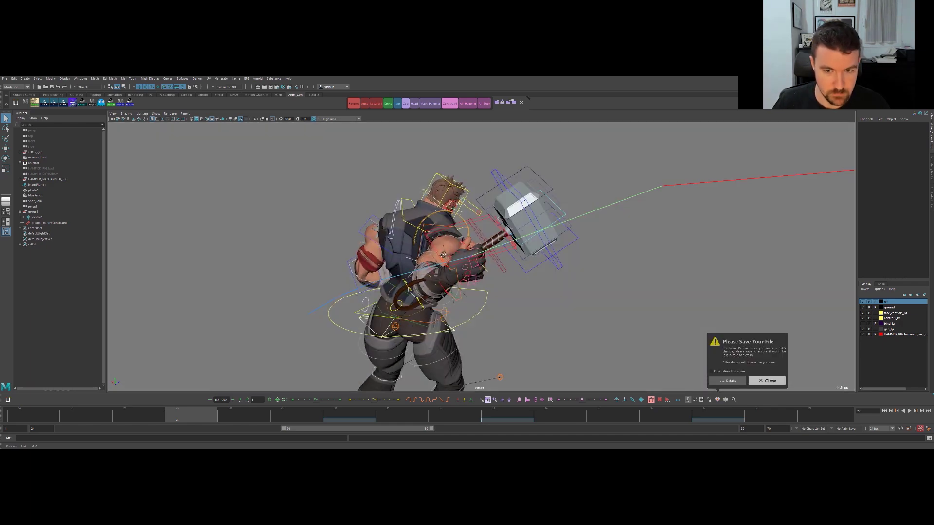
left_click(466, 295)
key("e")
left_click_drag(442, 270, 440, 266)
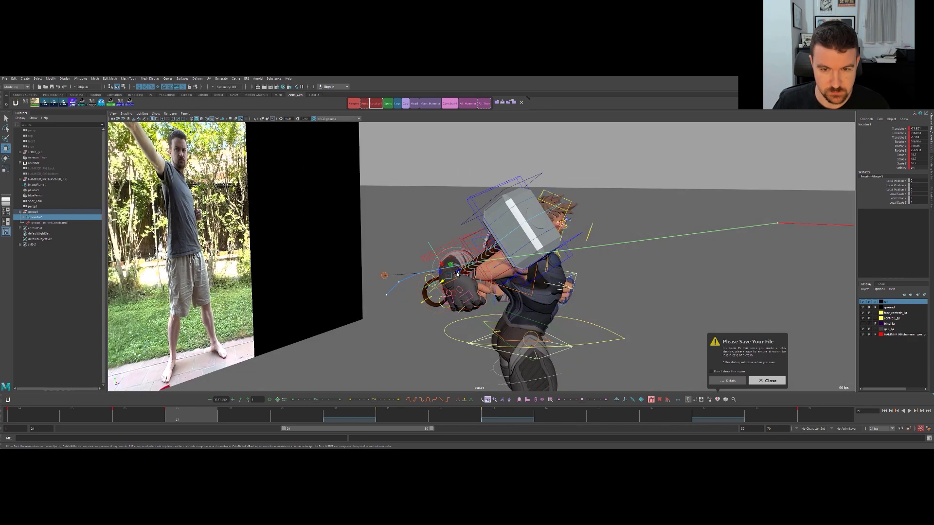
left_click_drag(442, 268, 514, 245)
Fine-tune the rotation and position of locator1 at the hand on frame 27.
left_click_drag(403, 248, 399, 239, "alt")
key("e")
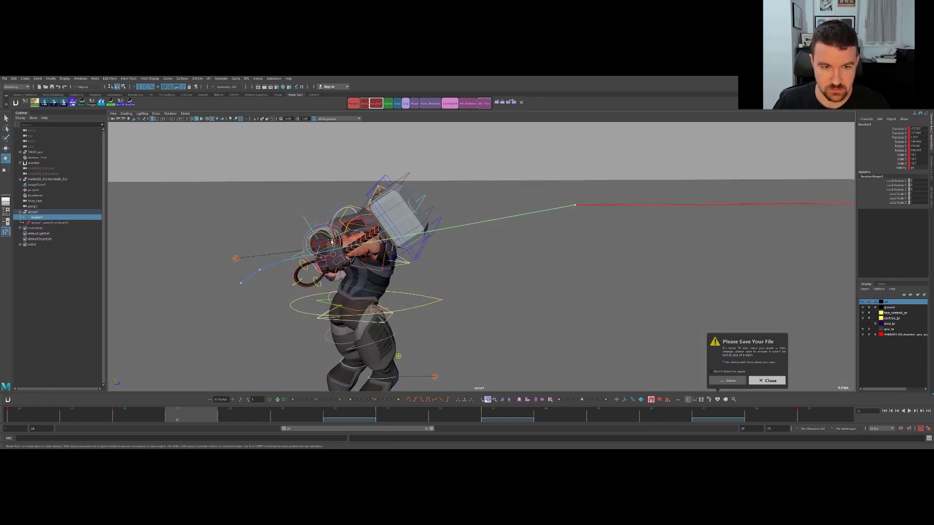
left_click_drag(334, 240, 320, 232)
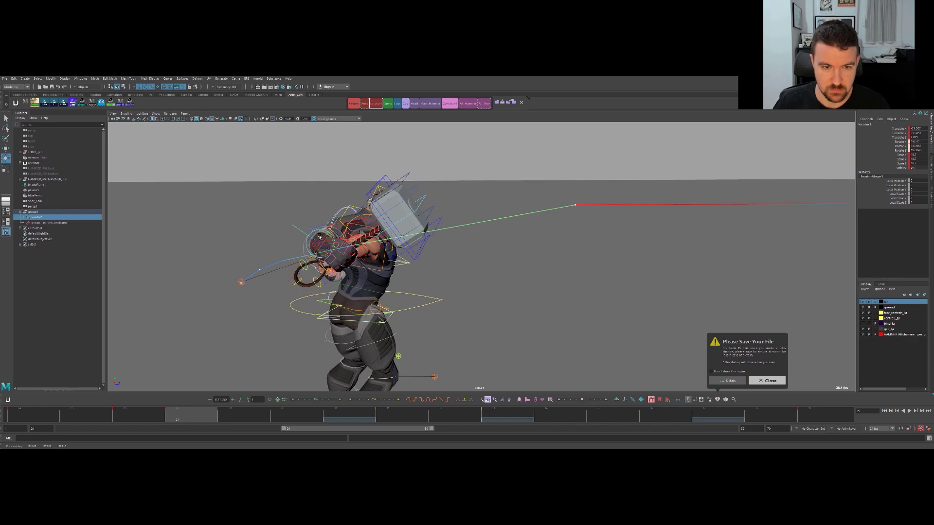
key("w")
left_click_drag(322, 254, 474, 267)
key("e")
key("w")
right_click_drag(473, 267, 588, 231, "alt")
middle_click_drag(336, 265, 457, 264, "alt")
left_click_drag(456, 264, 404, 246, "alt")
Raise the pole vector control of the hammer arm on frame 27 to reposition the elbow.
left_click(295, 315)
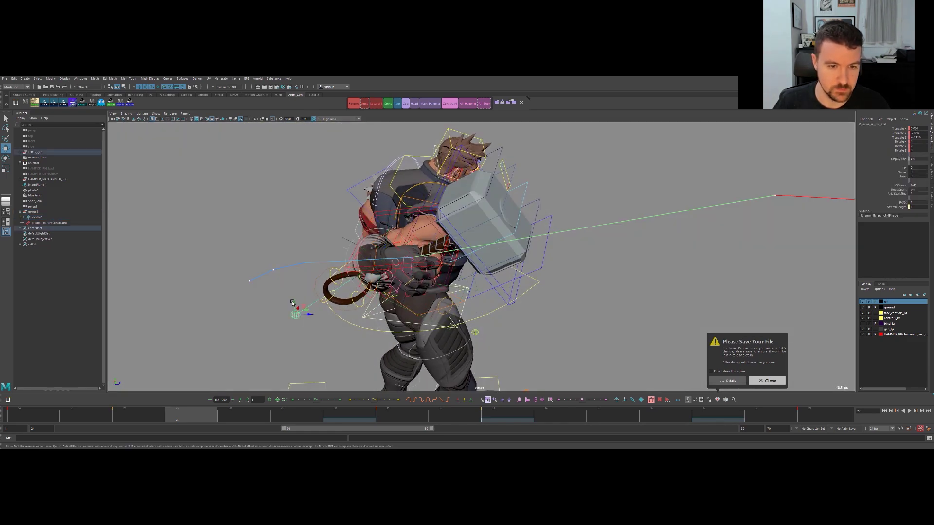
left_click_drag(292, 303, 292, 230)
left_click_drag(362, 206, 300, 234, "alt")
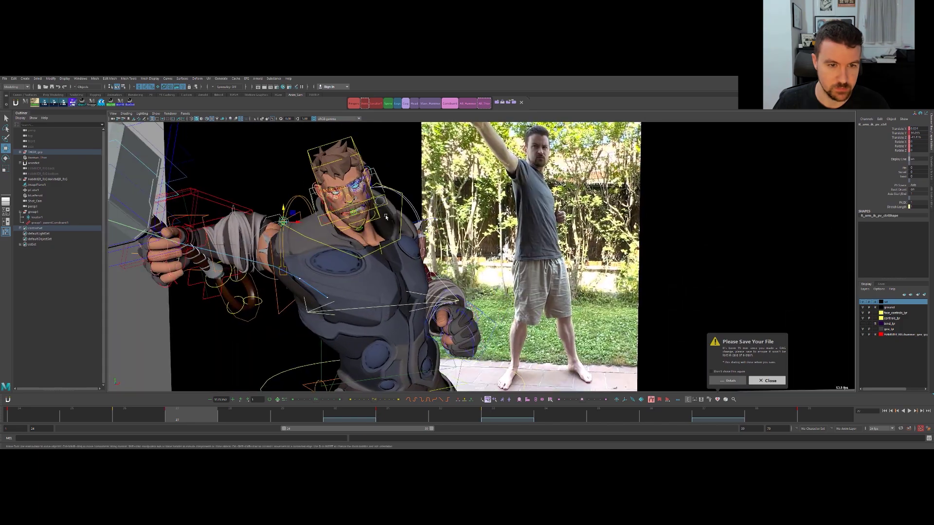
Step back and forth around frame 27 to examine the arm and hammer pose from the front.
right_click_drag(399, 236, 350, 238, "alt")
key("alt+comma")
left_click_drag(350, 239, 349, 261, "alt")
key("alt+period")
key("alt+period")
key("alt+comma")
key("alt+comma")
key("alt+period")
key("alt+comma")
key("alt+period")
left_click_drag(349, 261, 416, 239, "alt")
key("alt+comma")
key("alt+period")
key("alt+period")
Play the animation through the shot camera, show the rig controls and clear the selection on frame 29.
key("space")
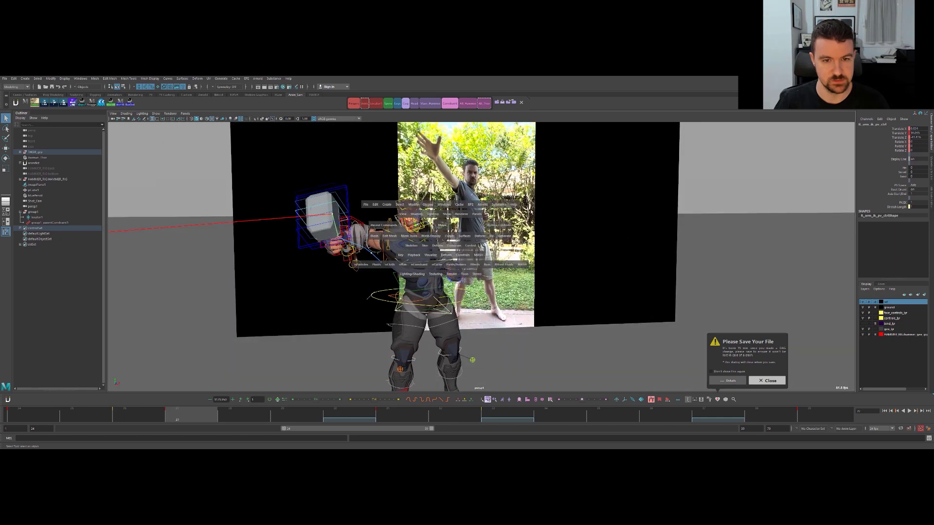
key("space")
key("alt+v")
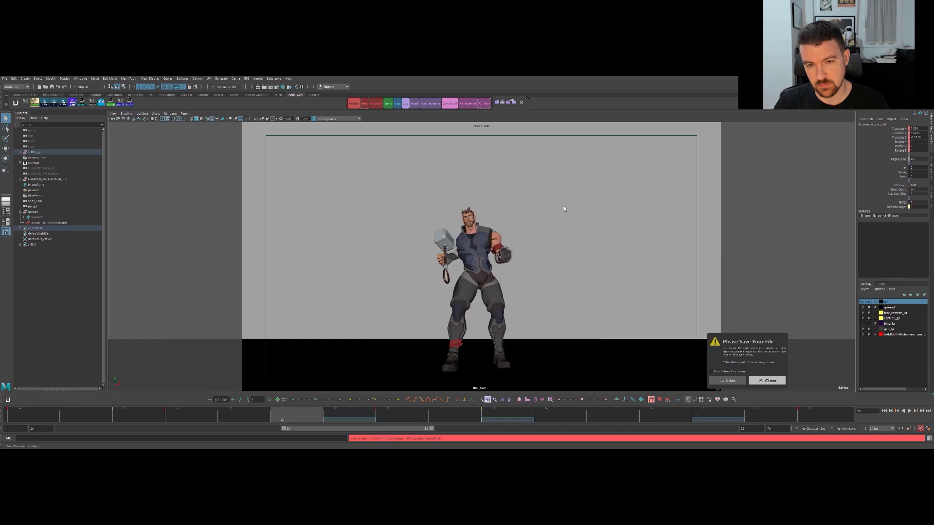
key("alt+1")
left_click(376, 281)
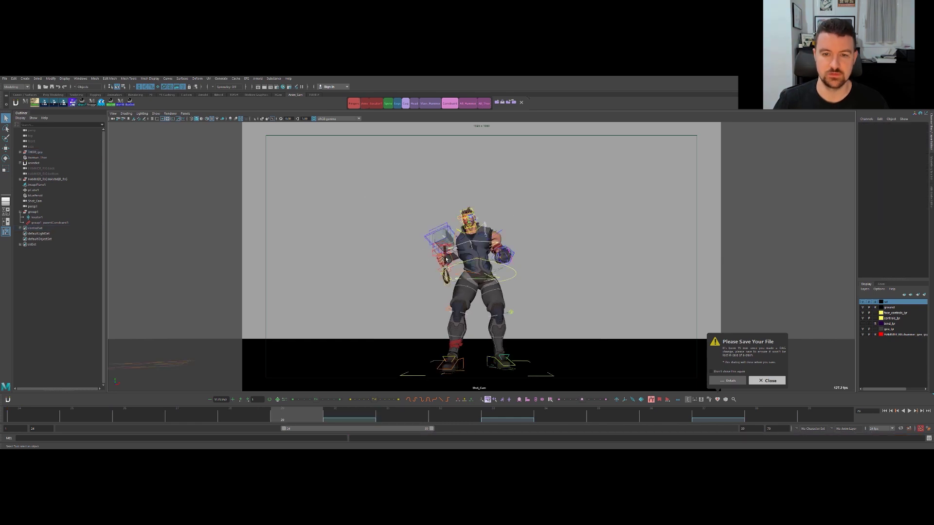
Try rotating locator1 at the hand on frame 29.
left_click(376, 103)
left_click_drag(446, 254, 446, 248)
key("ctrl+z")
key("ctrl+z")
key("ctrl+z")
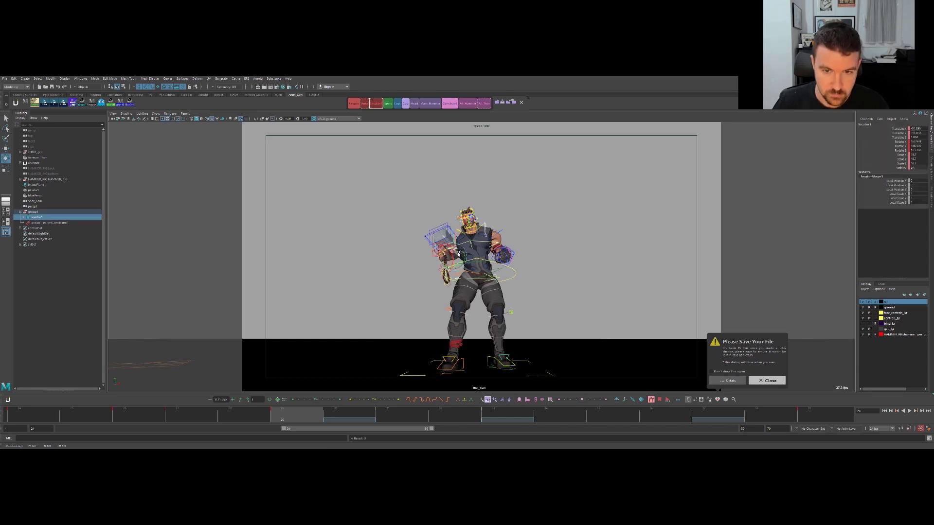
Move locator1 at the hand and adjust its rotation on frame 31 with the rig controls hidden.
key("w")
mouse_move(468, 255)
left_mouse_down()
mouse_move(463, 261)
mouse_move(483, 260)
left_mouse_up()
key("e")
key("w")
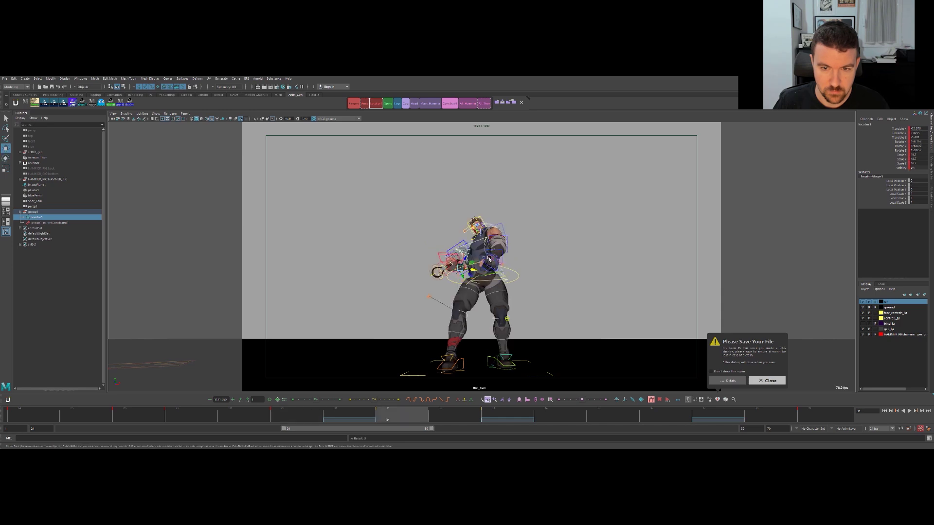
key("alt+1")
key("e")
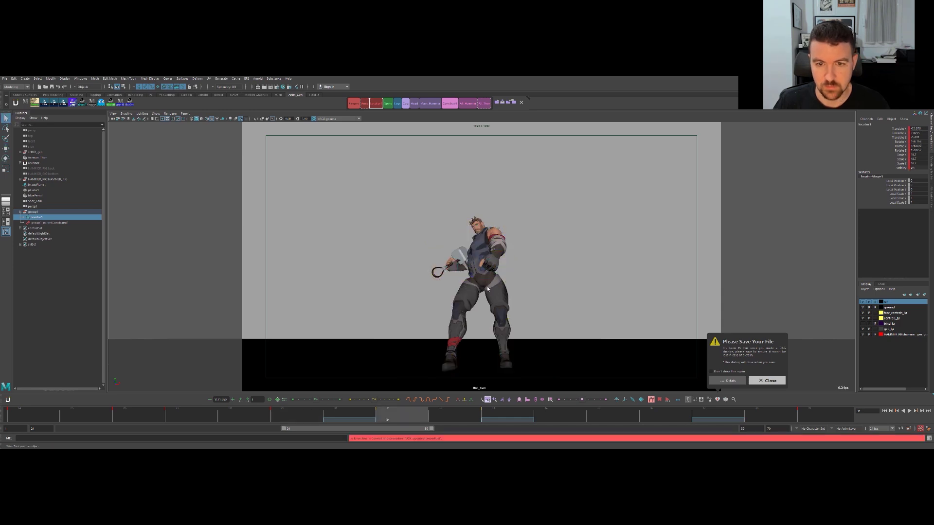
left_click_drag(455, 271, 460, 264)
key("q")
key("w")
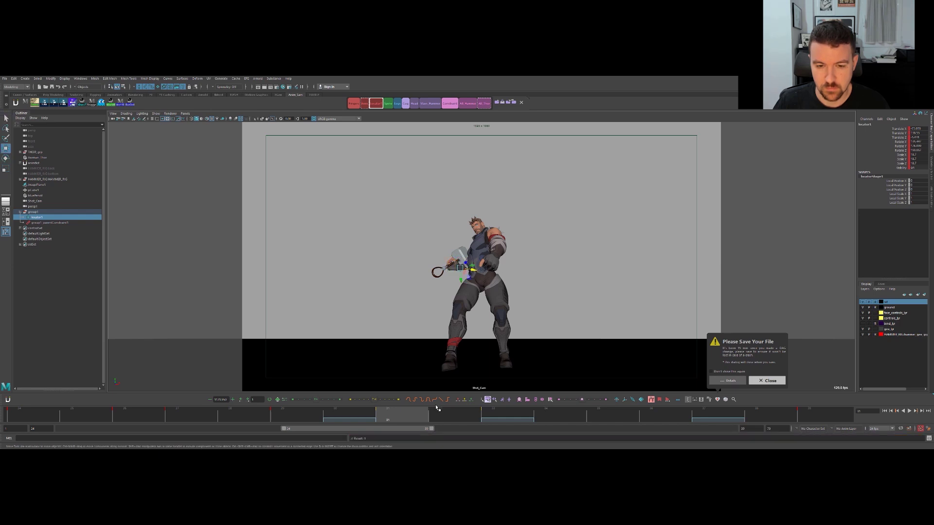
Play back the animation, select the hammer handle control on frame 33 and check the hammer's pose through frame 39.
key("alt+v")
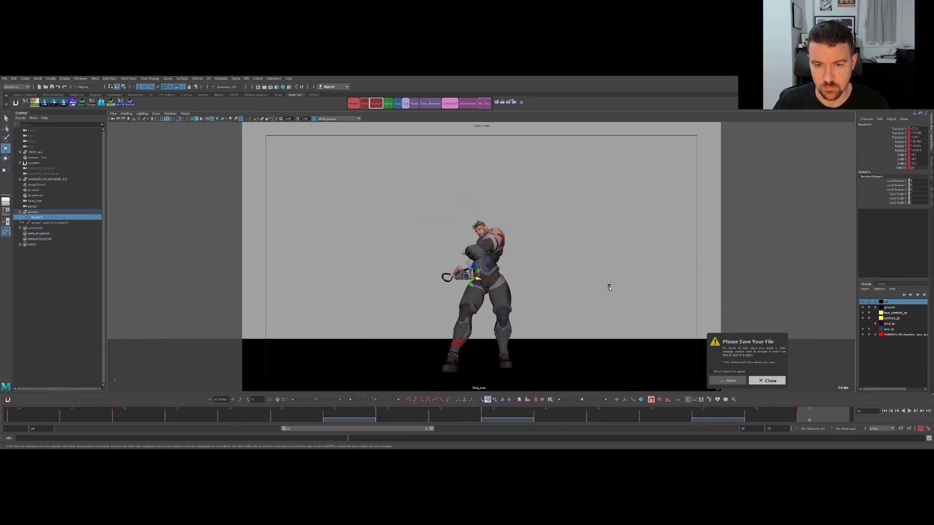
left_click(532, 233)
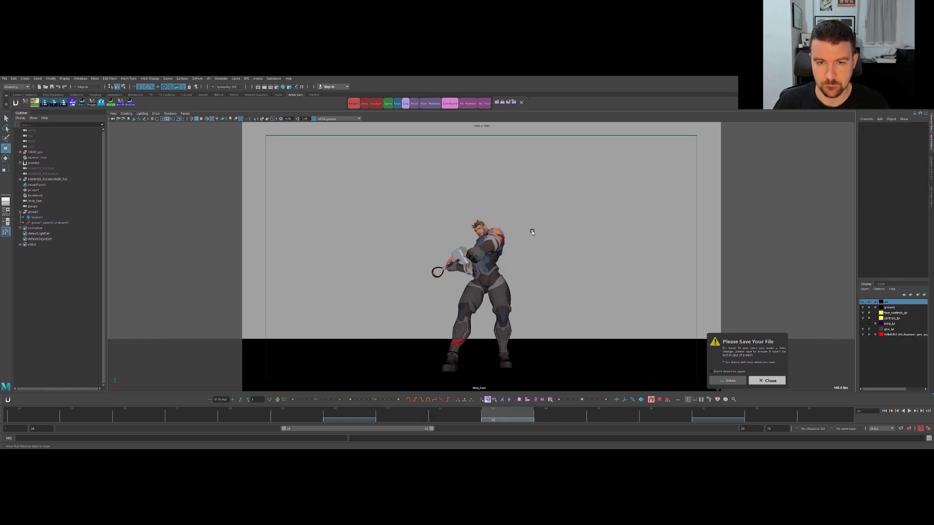
key("q")
key("alt+1")
left_click(439, 254)
key("alt+1")
key("w")
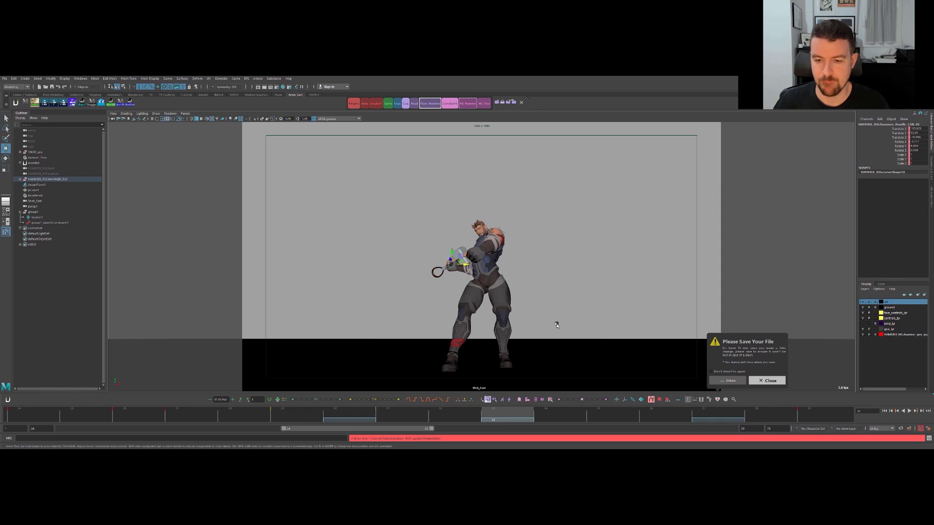
left_click(389, 401)
left_click_drag(454, 417, 810, 362)
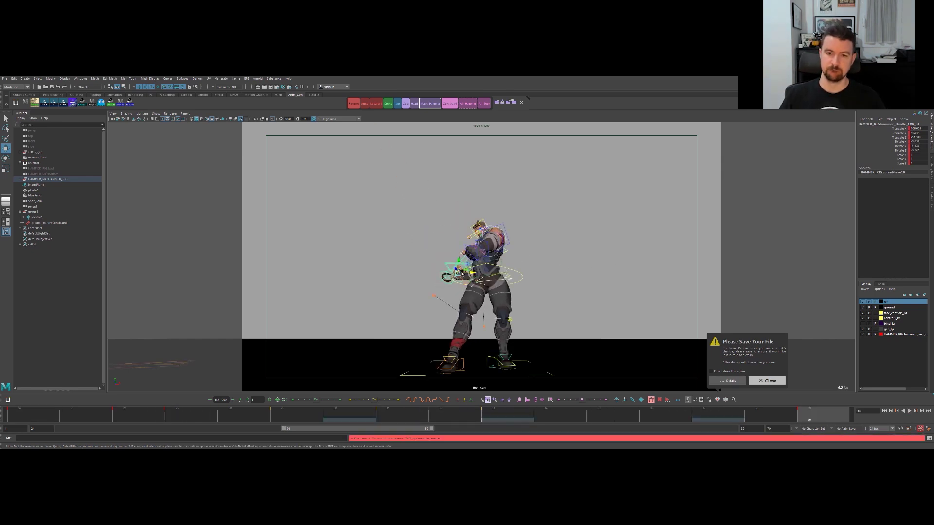
Select the hammer head controls, copy their values from frame 31 to frame 39 and key them there.
key("q")
key("space")
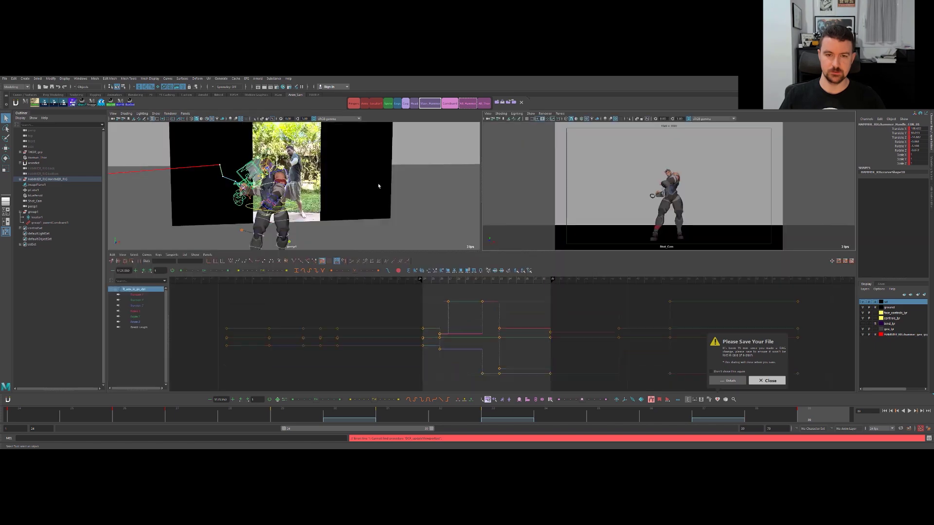
left_click_drag(329, 197, 373, 185, "alt")
left_click_drag(419, 225, 420, 221)
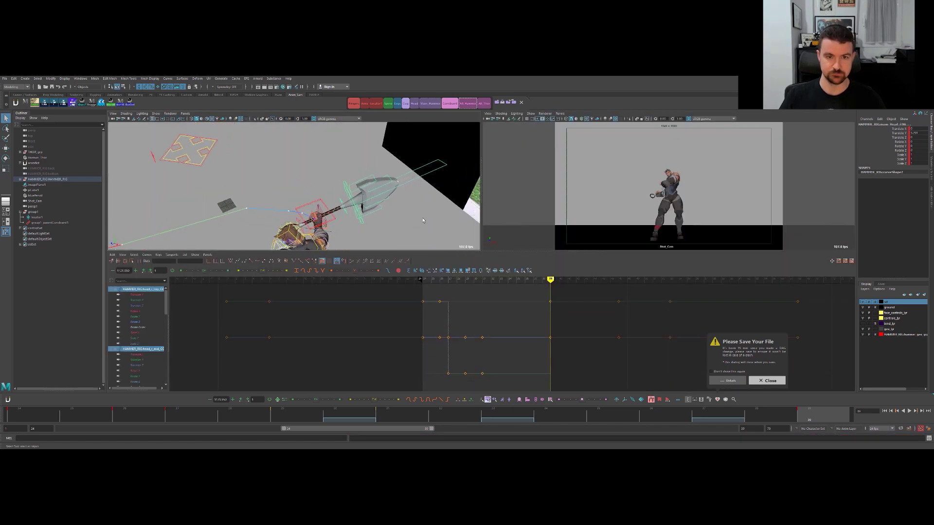
left_click(405, 414)
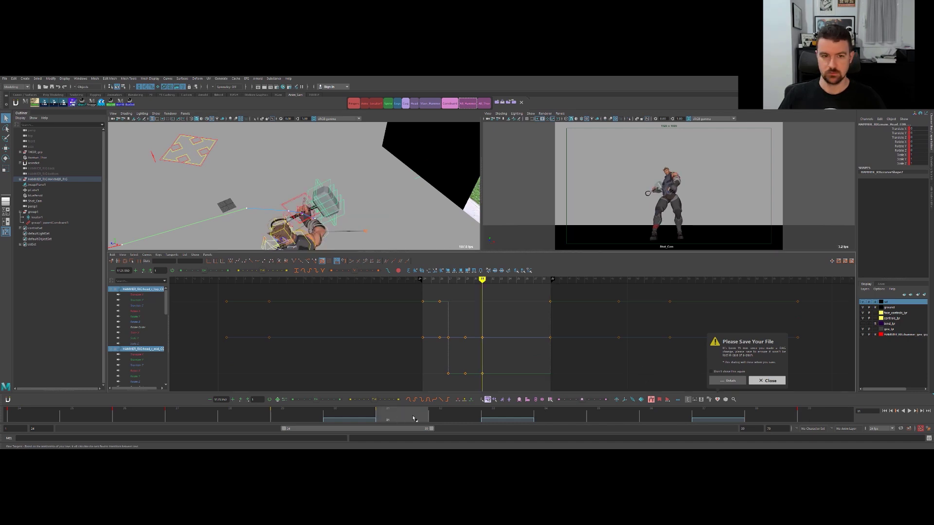
middle_click_drag(403, 418, 811, 416)
key("s")
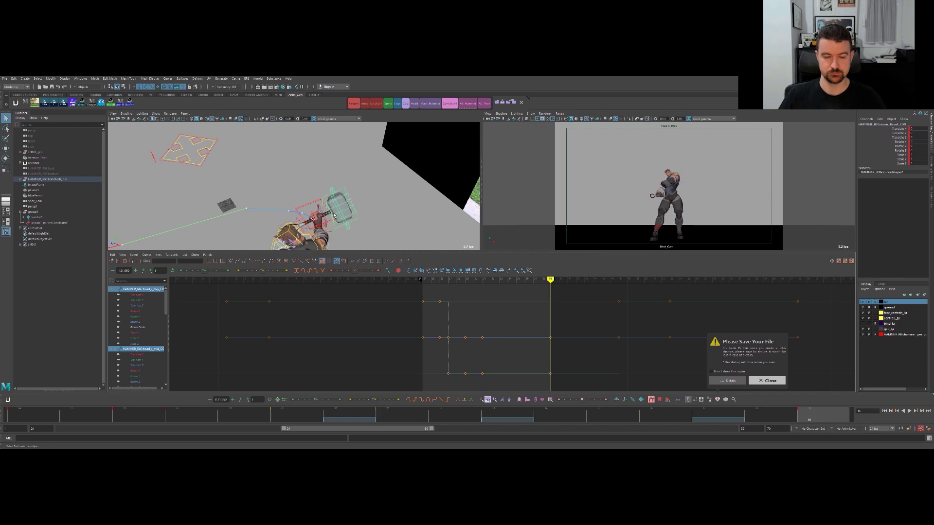
Rotate the hammer handle control in the shot camera on frame 39 and dismiss the save reminder.
left_click(322, 212)
key("e")
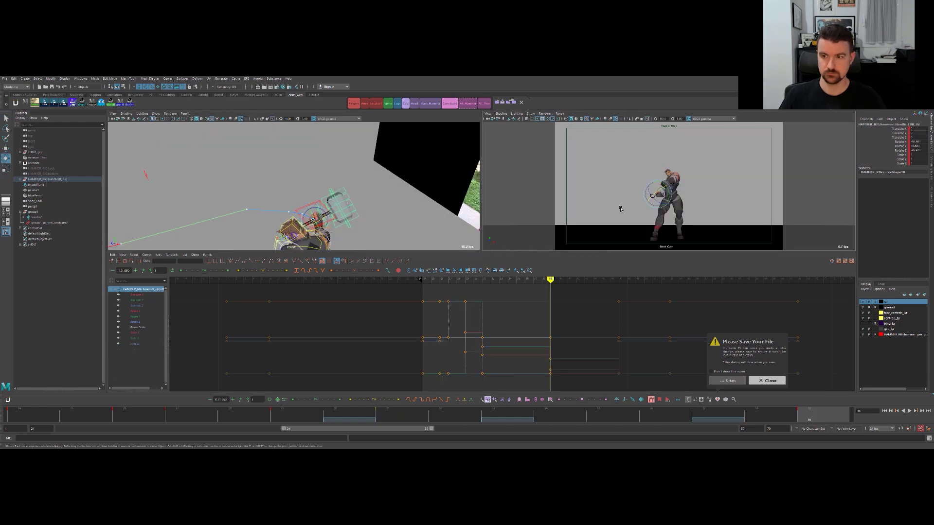
key("space")
mouse_move(448, 273)
left_mouse_down()
mouse_move(459, 266)
mouse_move(455, 275)
left_mouse_up()
left_click(767, 380)
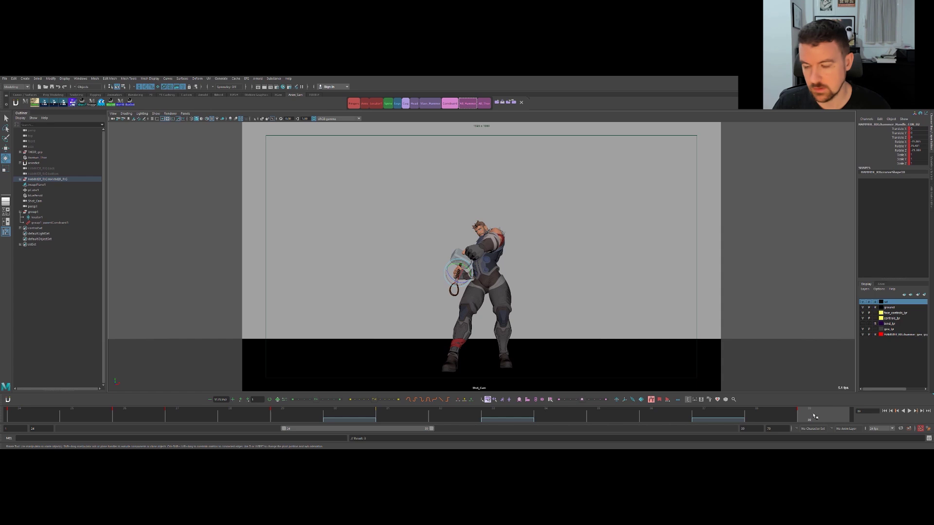
Copy the hammer handle's pose from frame 39 to frame 31 and compare it with the preceding key.
middle_click_drag(793, 415, 392, 415)
key("comma")
key("period")
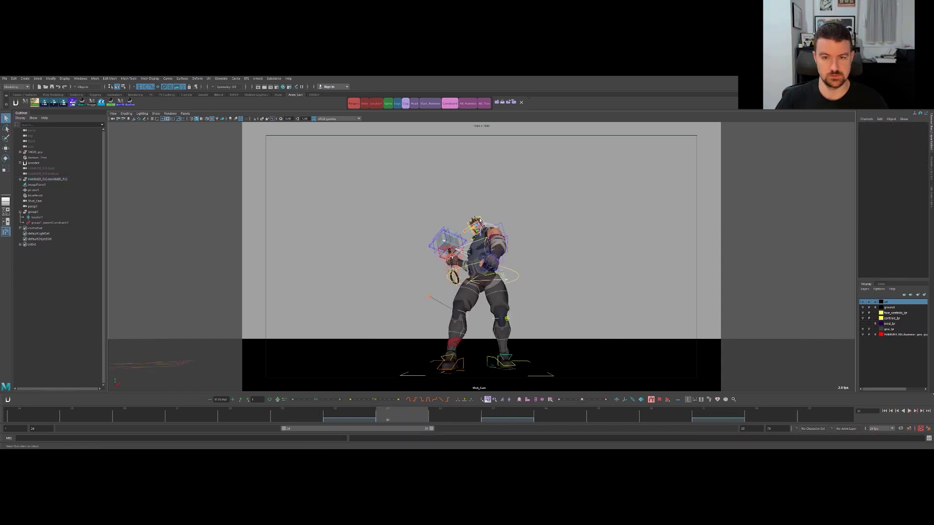
Rotate the character's head control slightly on frame 31 and key its rotation, checking against the neighbouring keys.
left_click(482, 220)
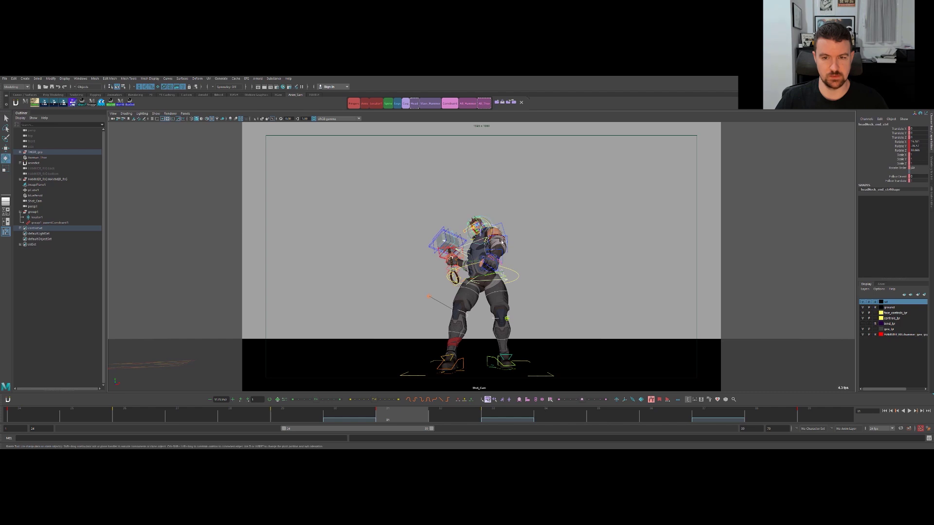
left_click_drag(488, 222, 489, 225)
key("shift+e")
key("comma")
key("period")
key("period")
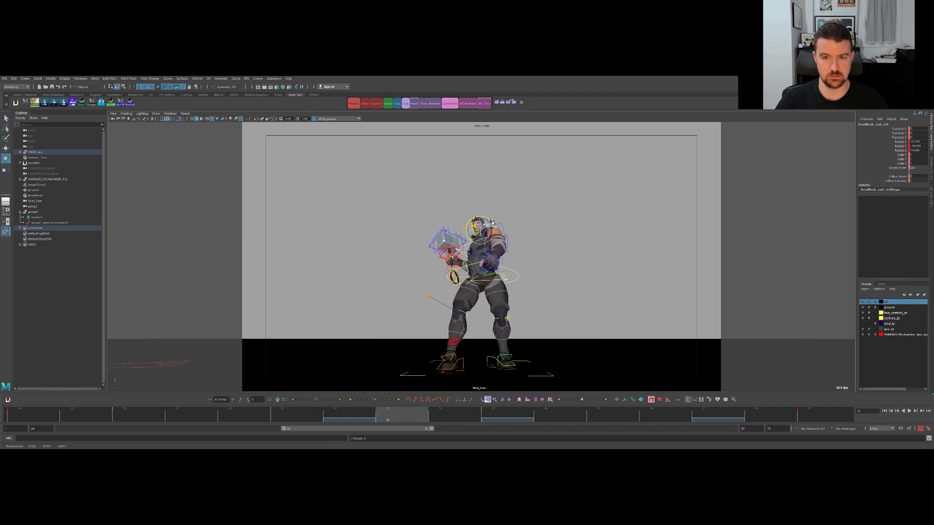
key("comma")
key("shift+e")
Hide the rig controls, step between the head's neighbouring keys and play back the animation to review the motion.
key("alt+1")
key("comma")
key("period")
key("period")
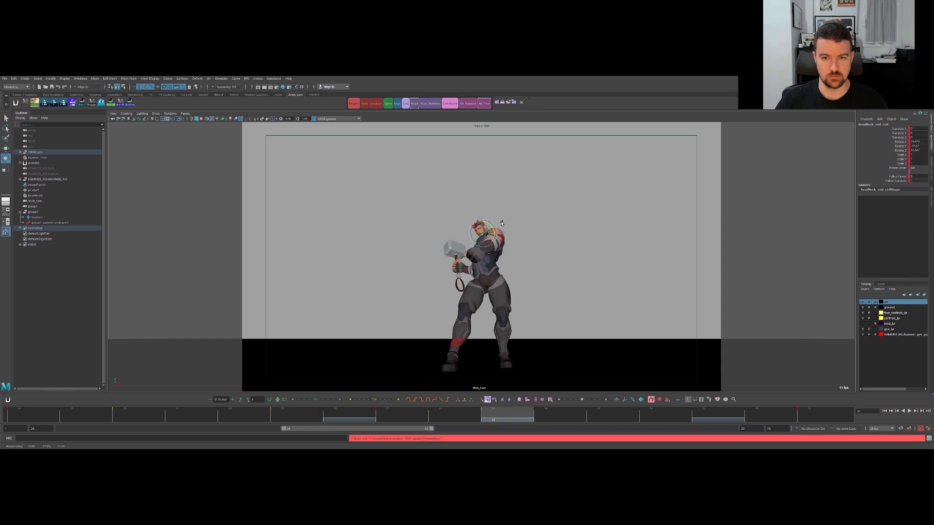
key("period")
key("comma")
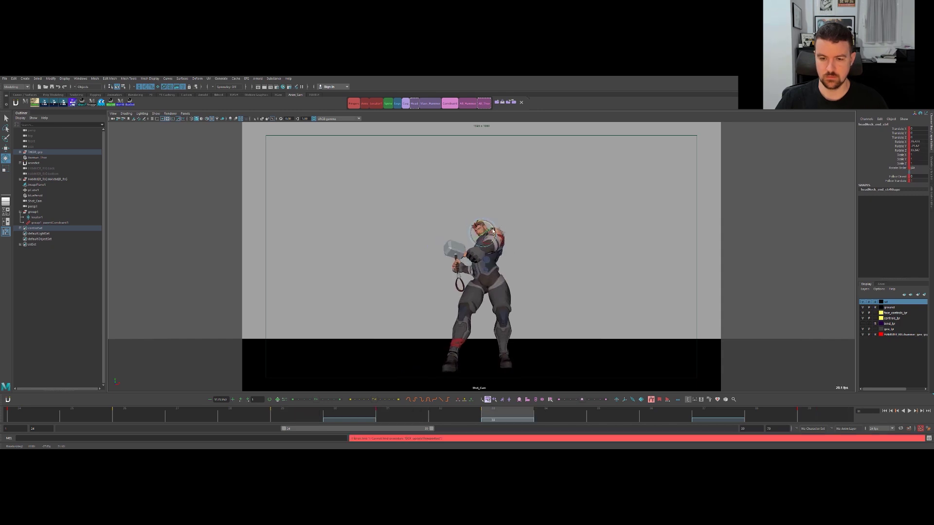
key("period")
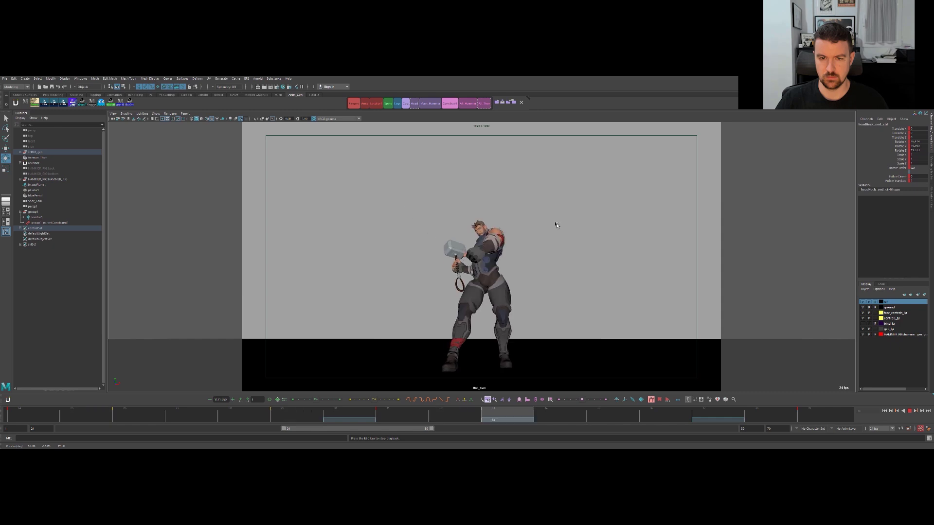
key("Escape")
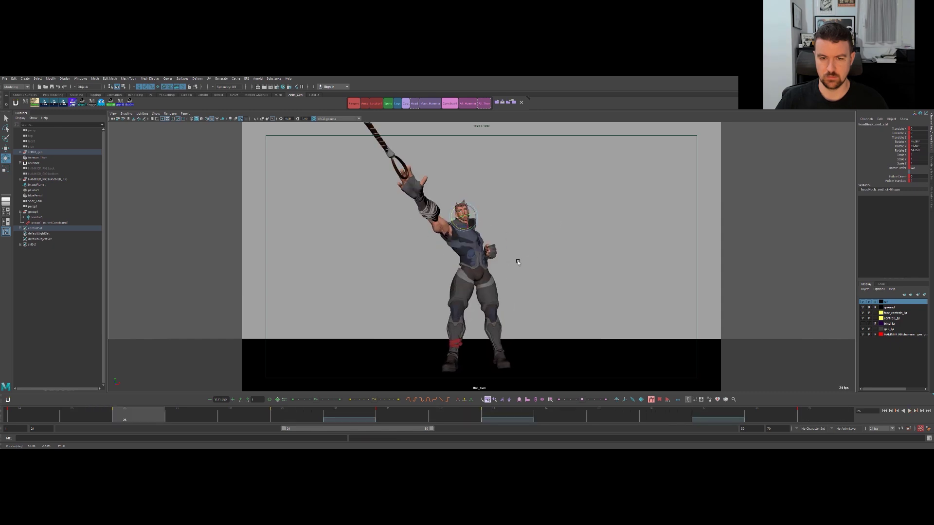
Rotate the character's left upper-arm FK control on frame 39 in the shot camera, with the rig controls hidden.
left_click_drag(535, 418, 822, 390)
key("q")
left_click(527, 288)
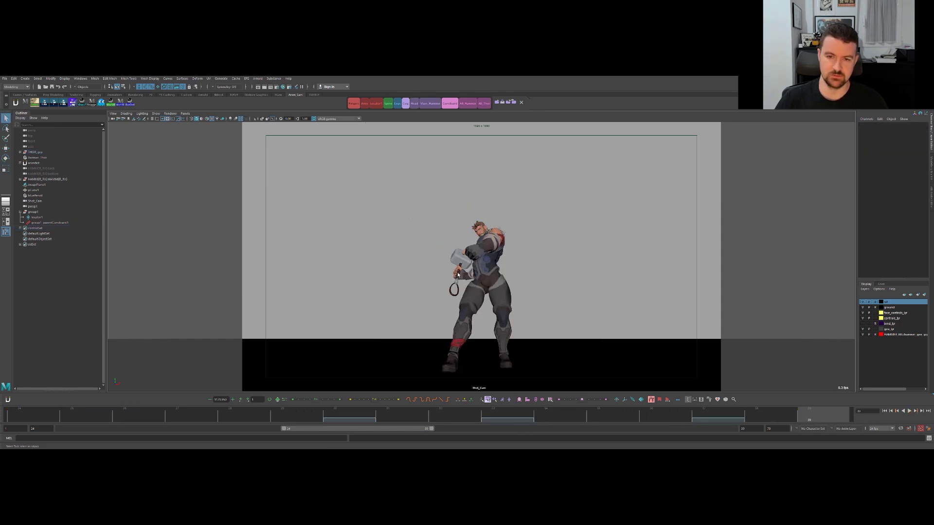
key("alt+1")
key("alt+1")
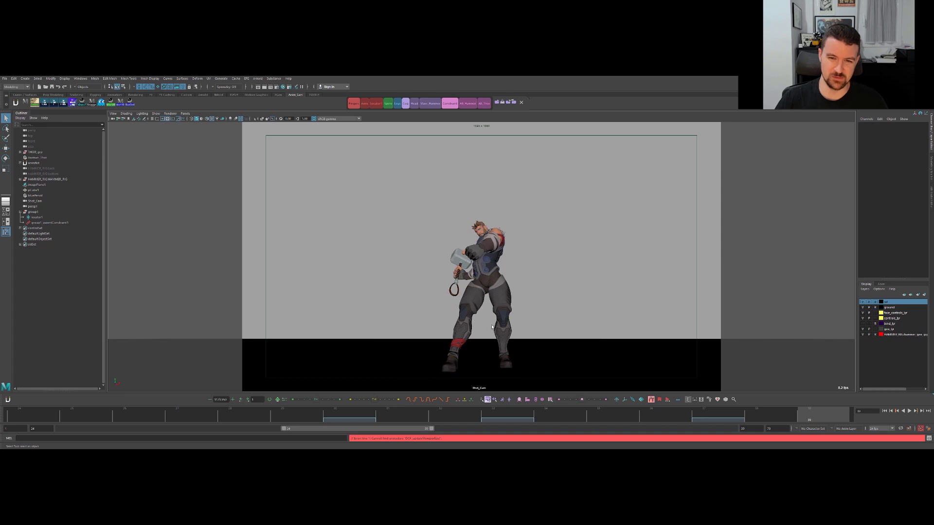
key("alt+1")
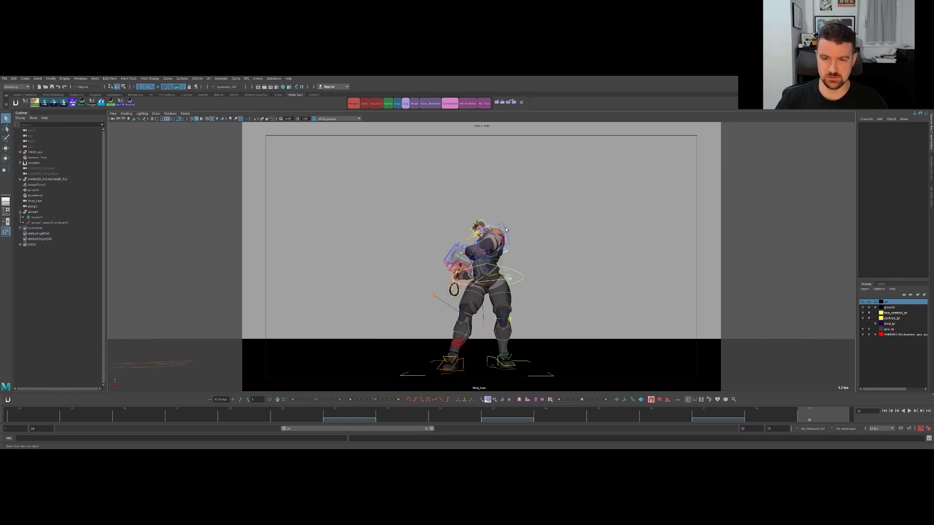
left_click(505, 232)
key("alt+1")
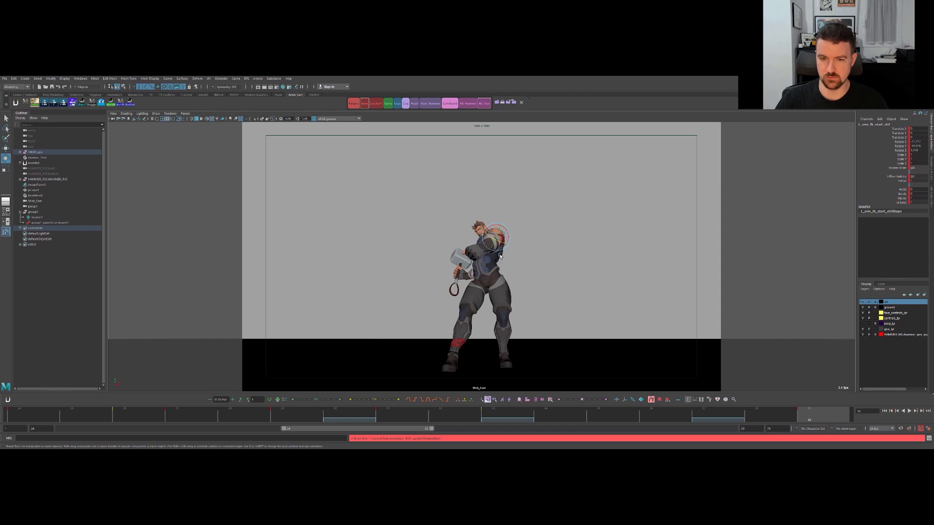
left_click(503, 244)
left_click_drag(503, 245, 504, 244)
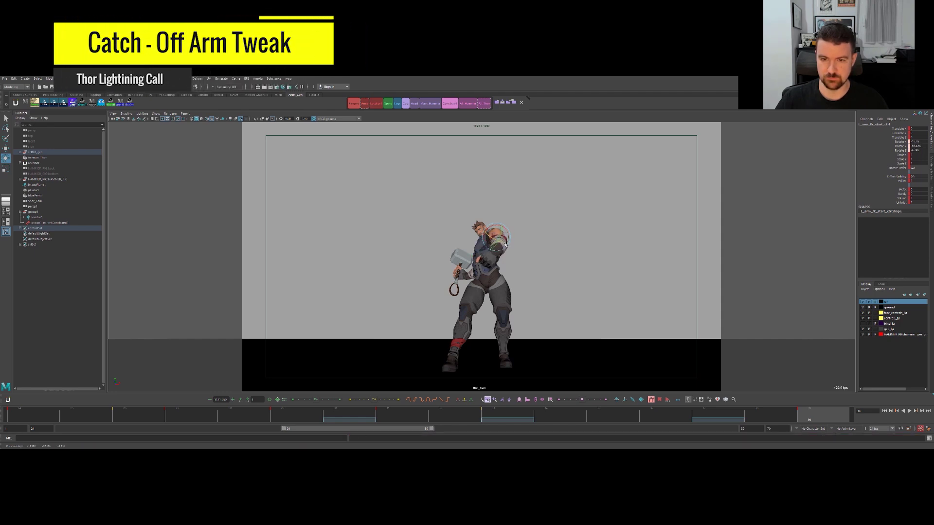
Rotate the left upper-arm control on frame 33 and compare the pose with its neighbouring keys.
key("comma")
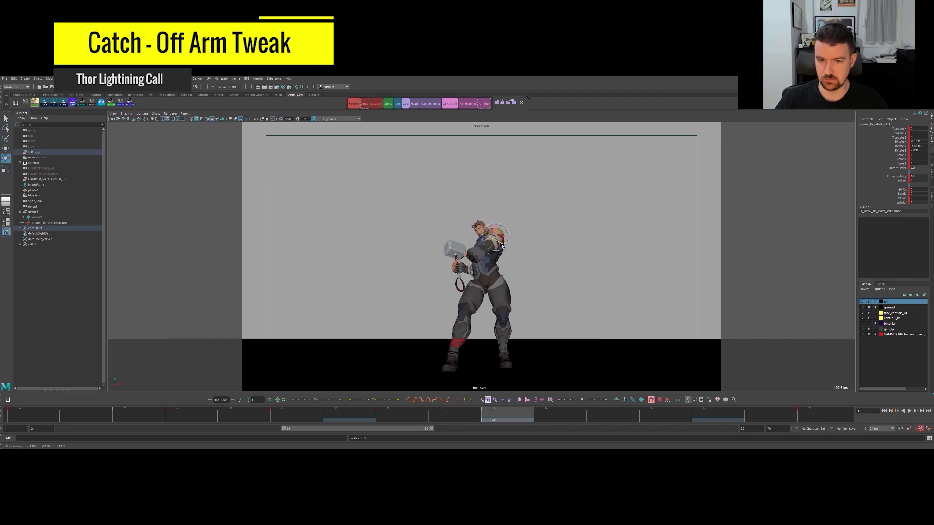
key("comma")
key("period")
key("period")
key("comma")
key(".")
key(".")
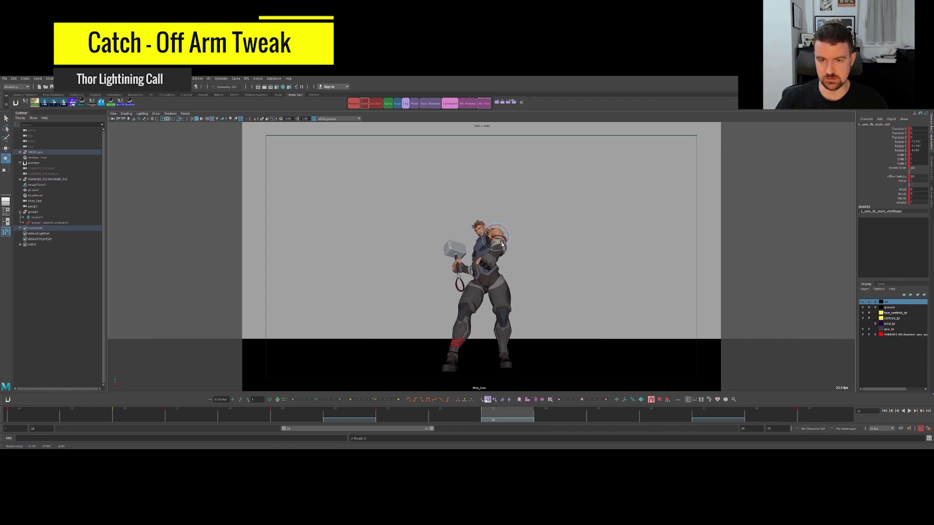
key(".")
key(".")
key(".")
key(".")
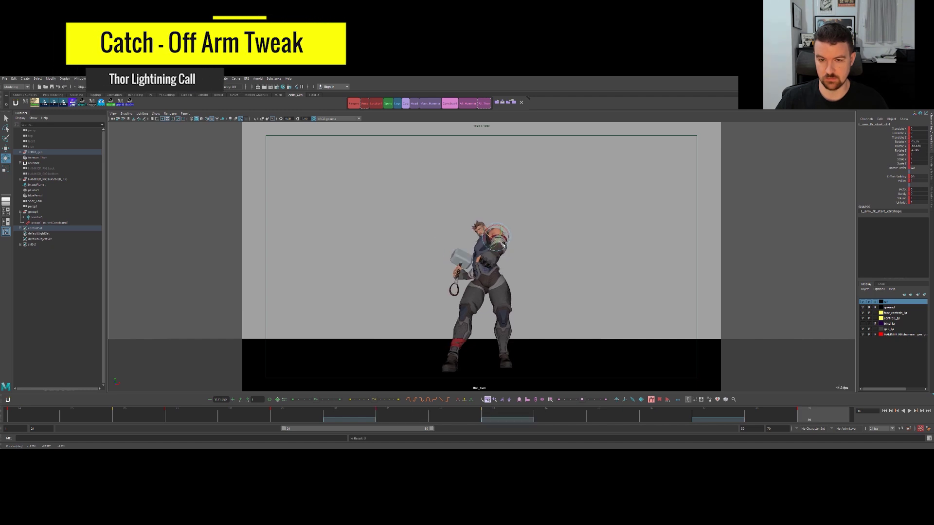
Rotate the left upper-arm control on frame 31.
key(".")
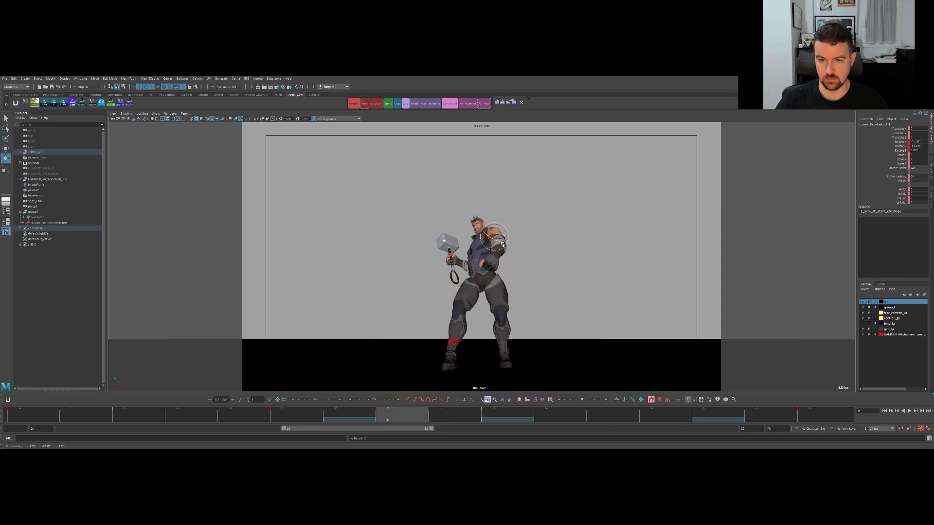
key(".")
key(".")
key(".")
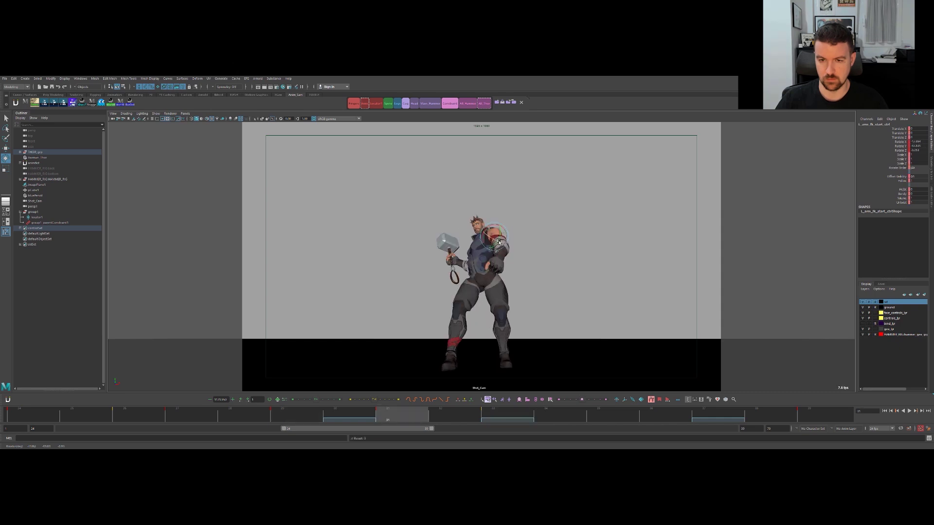
left_click_drag(496, 237, 496, 239)
Refine the left upper arm's rotation on frame 33 and check it against frame 39.
key(".")
key(".")
key(".")
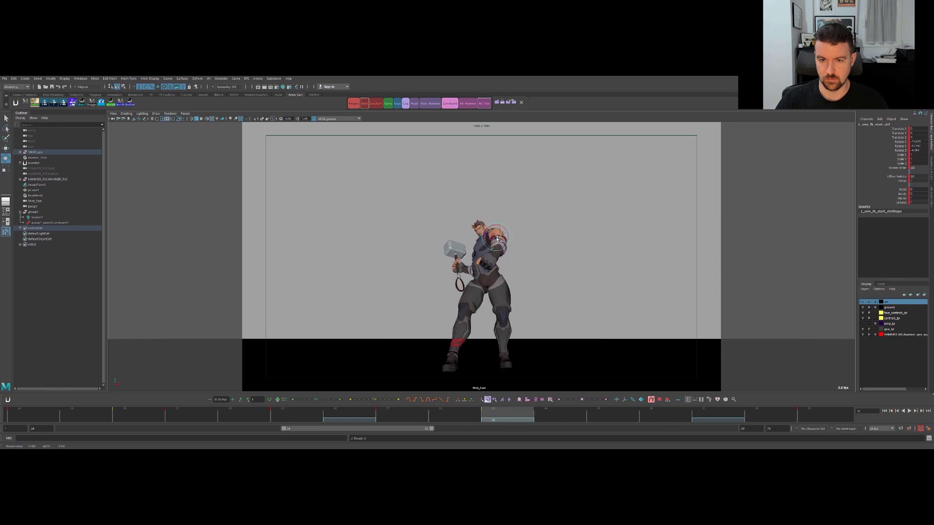
key(".")
key(".")
key(".")
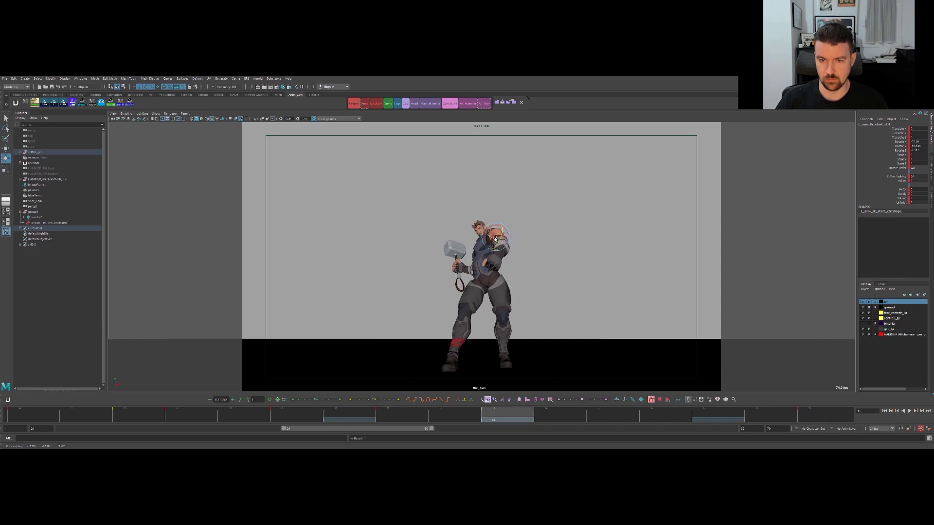
left_click_drag(496, 237, 494, 237)
key(".")
key(".")
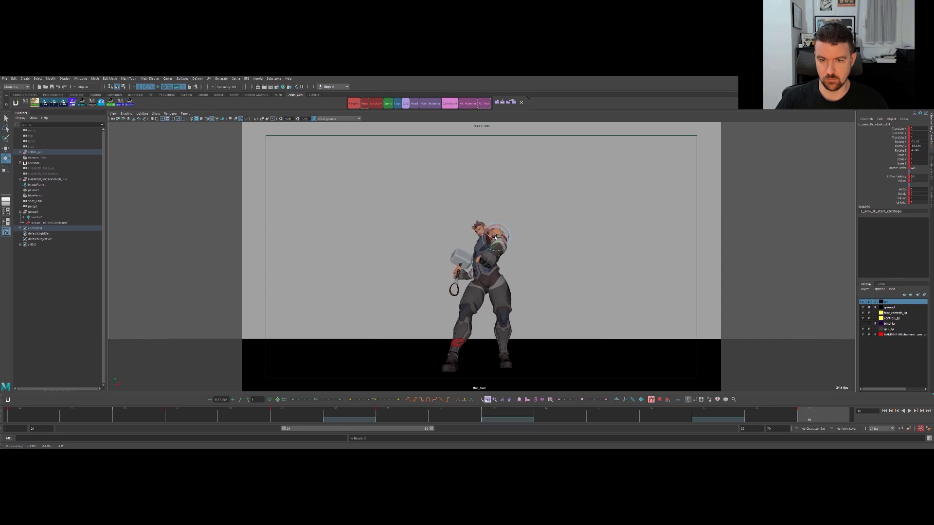
Rotate the left upper-arm control on frame 29 to bring the off arm into line with the surrounding keys.
key(".")
key(".")
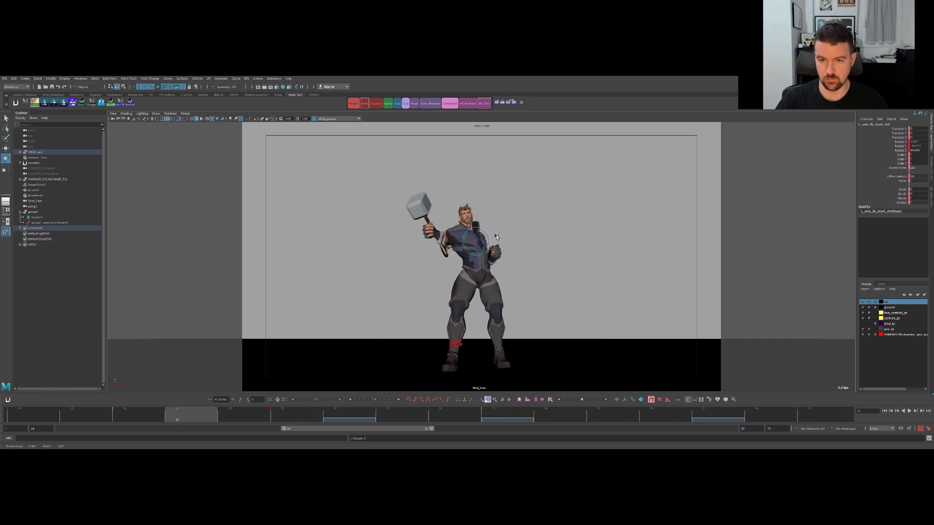
left_click_drag(498, 238, 496, 239)
key(".")
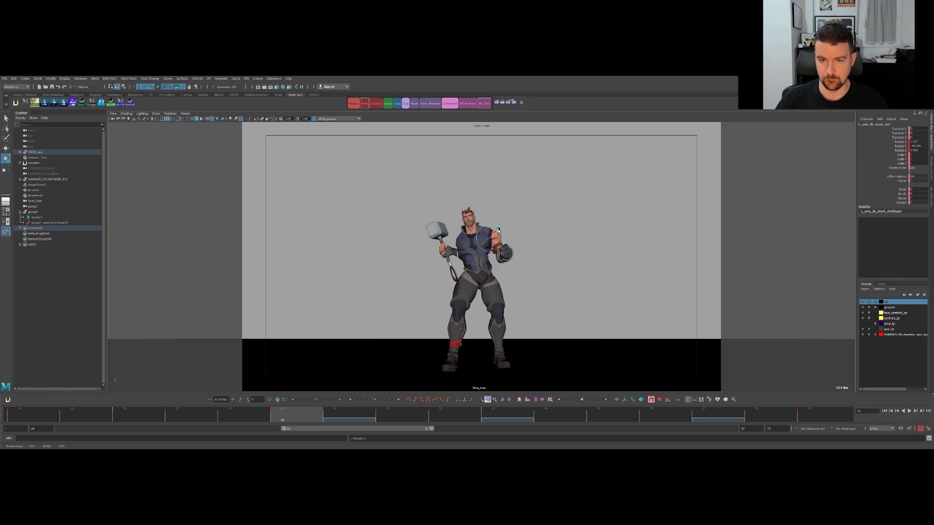
Switch to the perspective view and rotate the left shoulder control on frame 29 from the character's side.
key("space")
key("space")
left_click_drag(442, 197, 475, 213, "alt")
right_click_drag(476, 212, 580, 225, "alt")
middle_click_drag(580, 225, 521, 313, "alt")
key("Up")
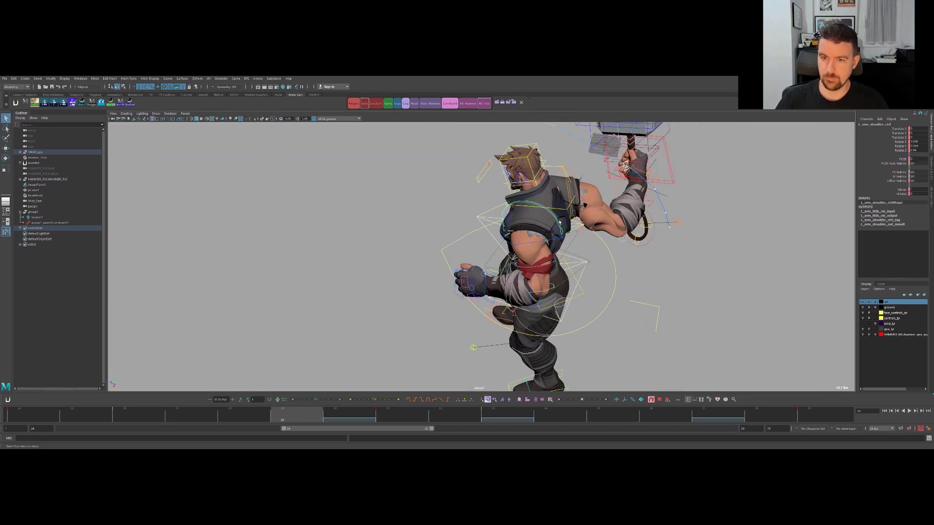
left_click_drag(545, 221, 547, 220)
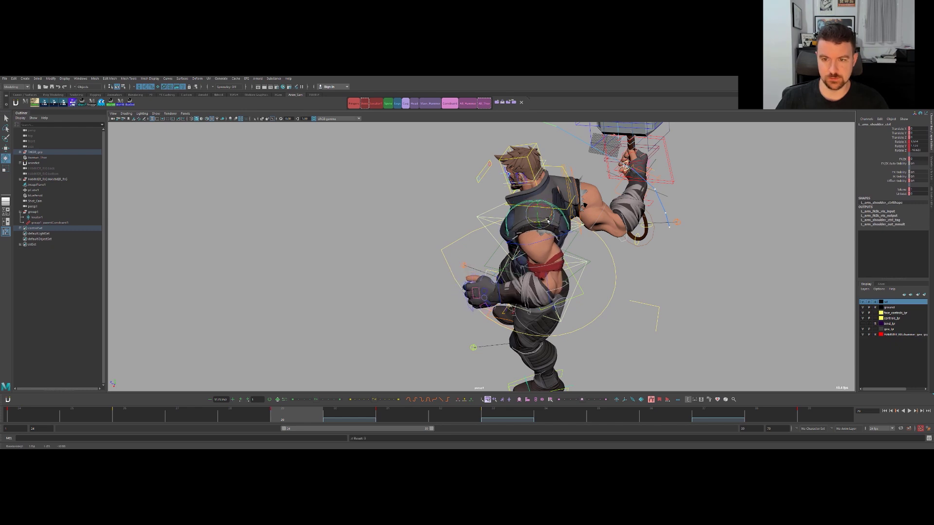
Rotate the left shoulder control on frame 27.
key("alt+comma")
key("alt+comma")
key("alt+comma")
key("alt+period")
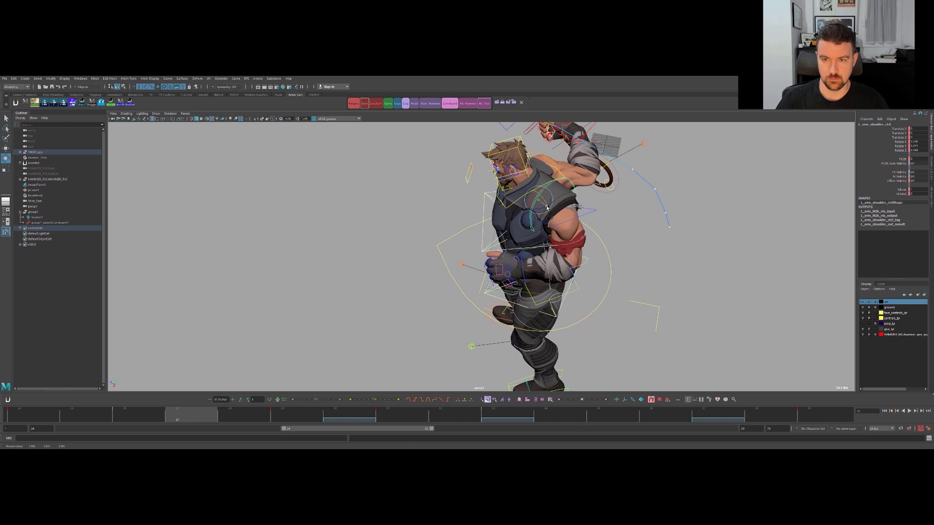
left_click_drag(543, 209, 544, 210)
Rotate the left upper-arm control on frame 27, checking the arm from above against the adjacent frames.
key("e")
left_click(578, 225)
key("alt+comma")
key("alt+period")
mouse_move(565, 224)
left_mouse_down()
mouse_move(554, 234)
mouse_move(562, 226)
left_mouse_up()
key("alt+comma")
key("alt+period")
key("alt+comma")
key("alt+period")
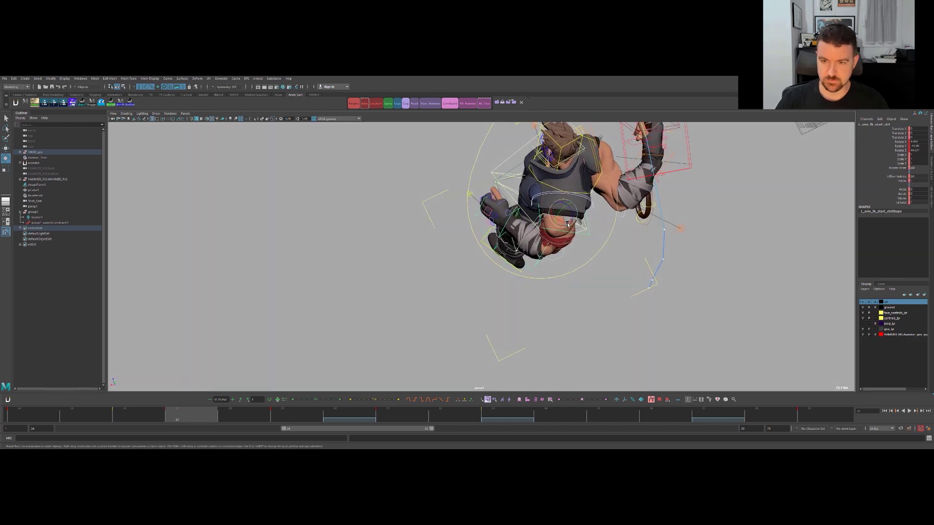
key("alt+comma")
key("alt+period")
key("alt+comma")
key("alt+period")
key("alt+period")
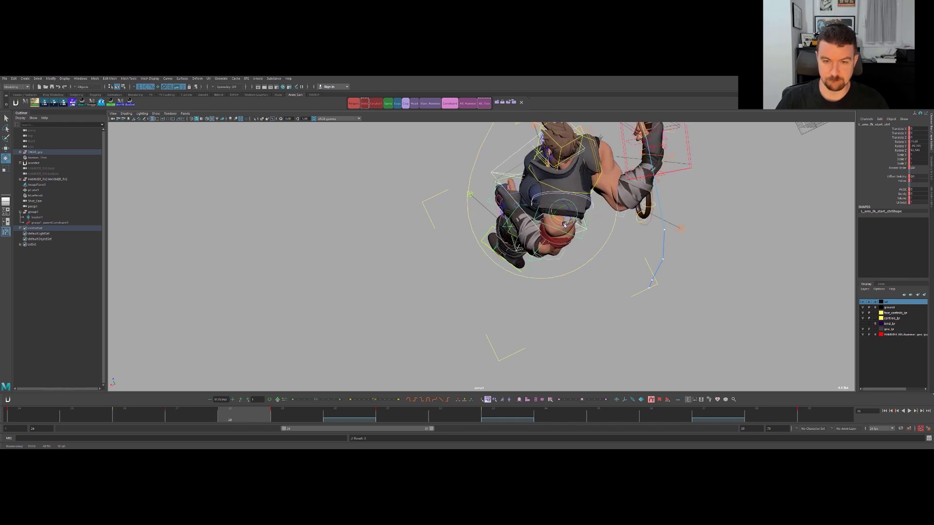
key("alt+period")
Play back the animation in the perspective view and examine the left arm's keys around frame 29.
mouse_move(564, 224)
left_mouse_down("alt")
mouse_move(578, 213)
mouse_move(507, 210)
mouse_move(563, 225)
mouse_move(556, 232)
left_mouse_up("alt")
key("alt+period")
key("alt+period")
key("alt+v")
key("Escape")
key("alt+v")
key("comma")
key("comma")
key("comma")
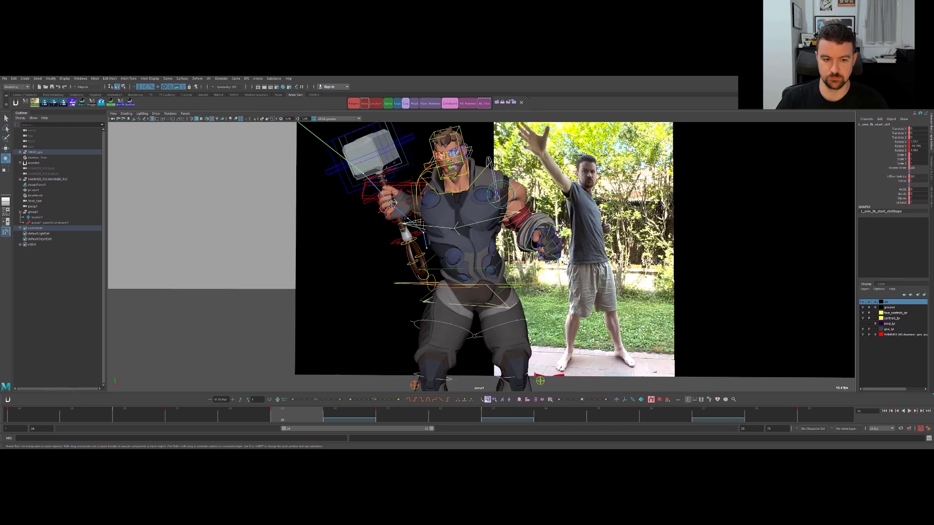
key("comma")
key("period")
Rotate the left upper-arm control on frame 29, judging it from behind the character against frame 28.
left_click_drag(558, 208, 437, 224, "alt")
left_click_drag(531, 214, 500, 223, "alt")
key("comma")
key("alt+period")
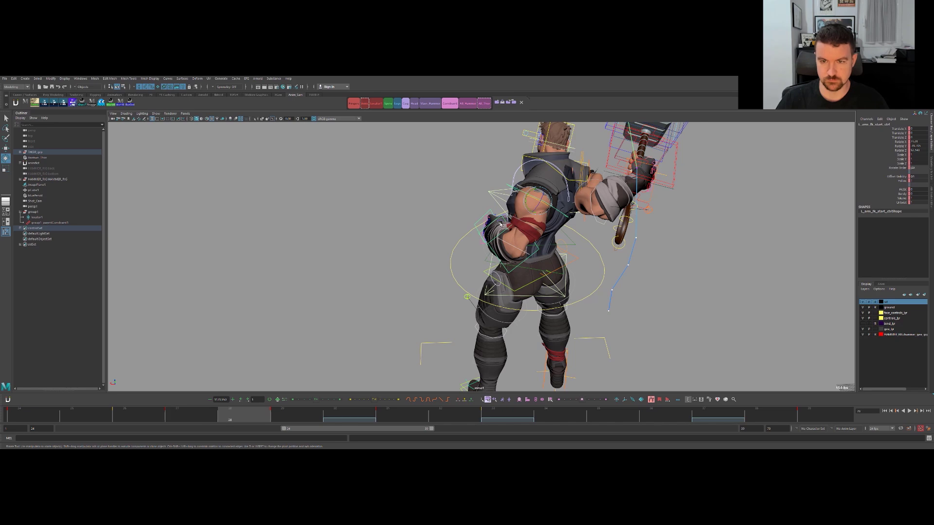
key("period")
key("comma")
key("period")
key("comma")
key("period")
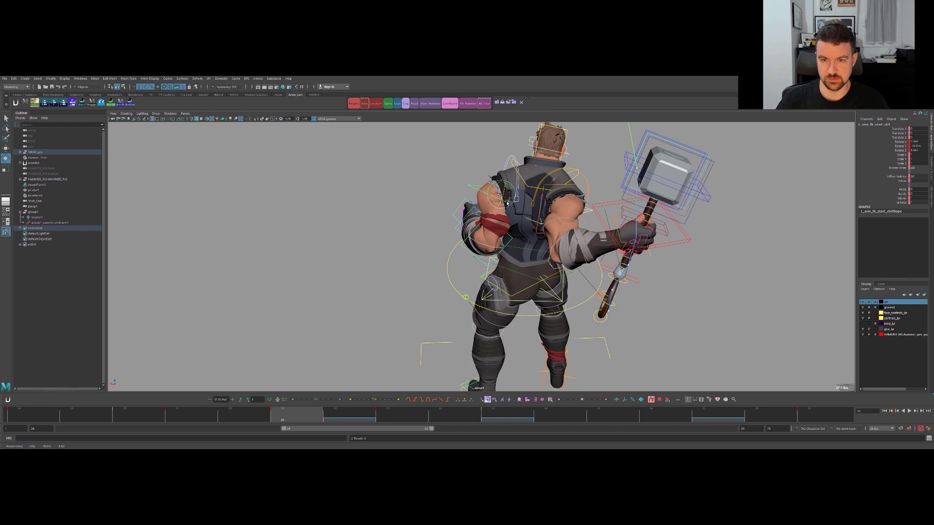
key("alt+comma")
key("alt+period")
key("alt+period")
key("alt+period")
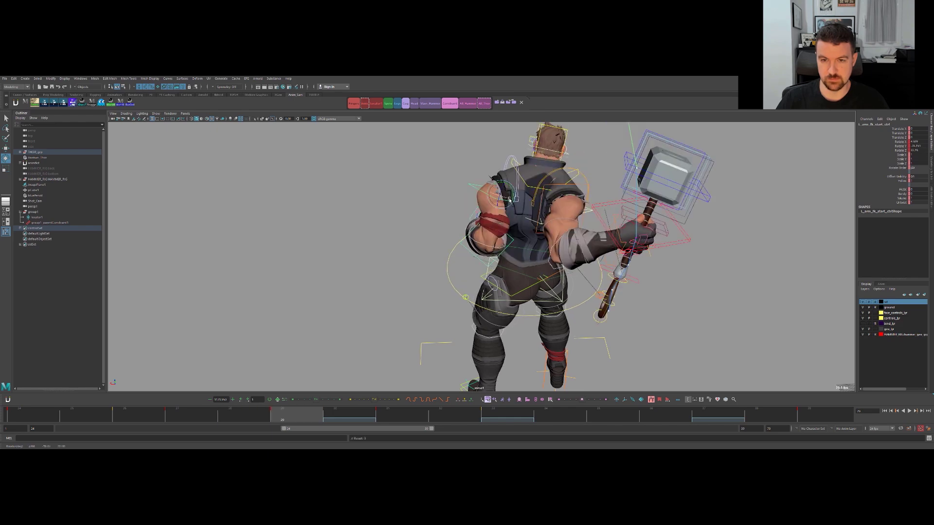
Fine-tune the left upper arm's rotation on frame 29 from the front, flipping between the surrounding frames.
left_click_drag(523, 204, 589, 200, "alt")
key("alt+comma")
key("alt+comma")
key("alt+comma")
key("alt+period")
key("alt+period")
key("alt+period")
key("alt+comma")
key("alt+comma")
key("alt+comma")
key("alt+period")
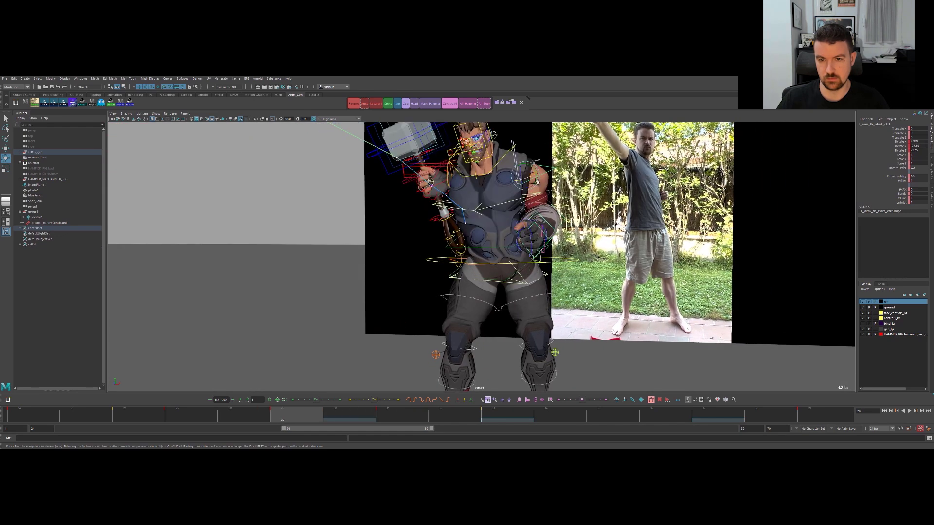
left_click_drag(536, 173, 534, 171)
key("alt+comma")
key("alt+period")
Rotate and key the left forearm control on frame 29, checking the motion through to frame 33.
left_click(556, 210)
key("e")
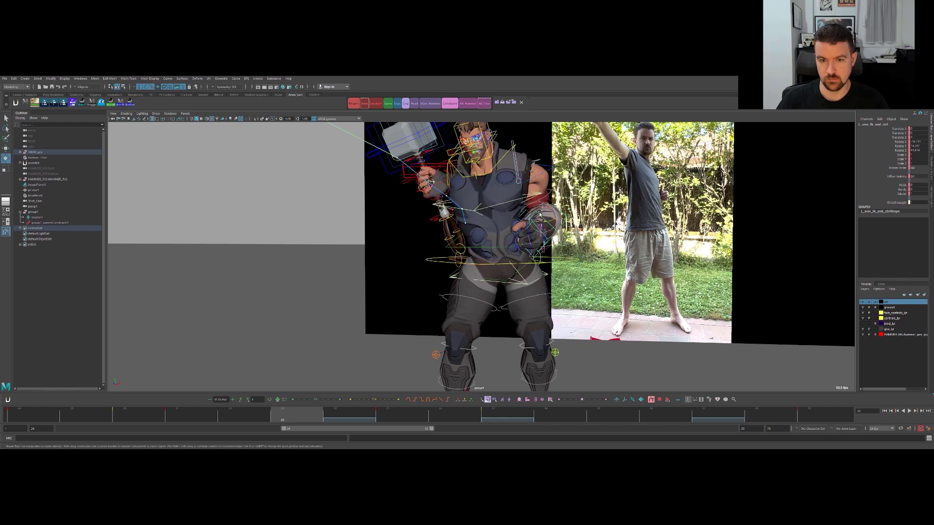
key("s")
key("alt+comma")
key("alt+period")
key("alt+period")
key("alt+period")
key("alt+period")
key("alt+period")
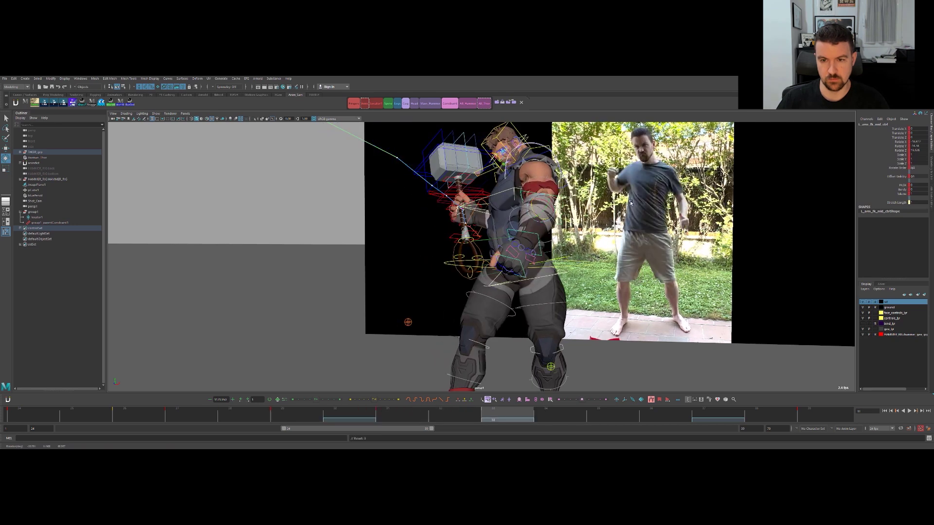
Return to the shot camera, play back the animation and step through the keys to review the off arm.
key("space")
key("space")
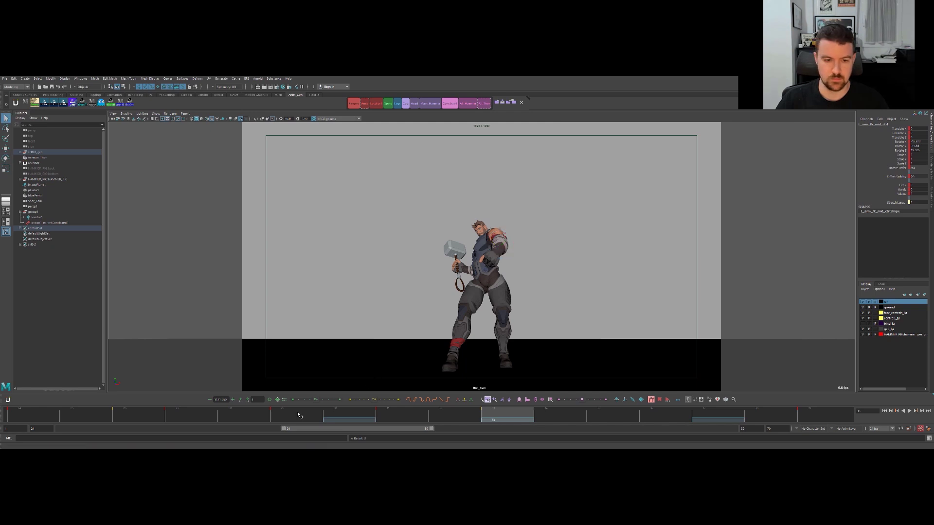
key("alt+v")
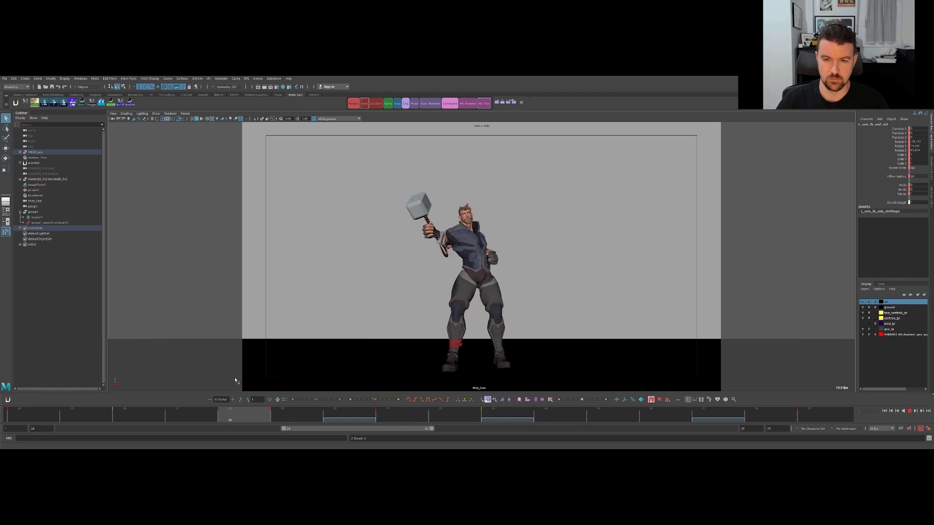
left_click_drag(343, 354, 507, 315)
key("comma")
key("comma")
key("period")
key("period")
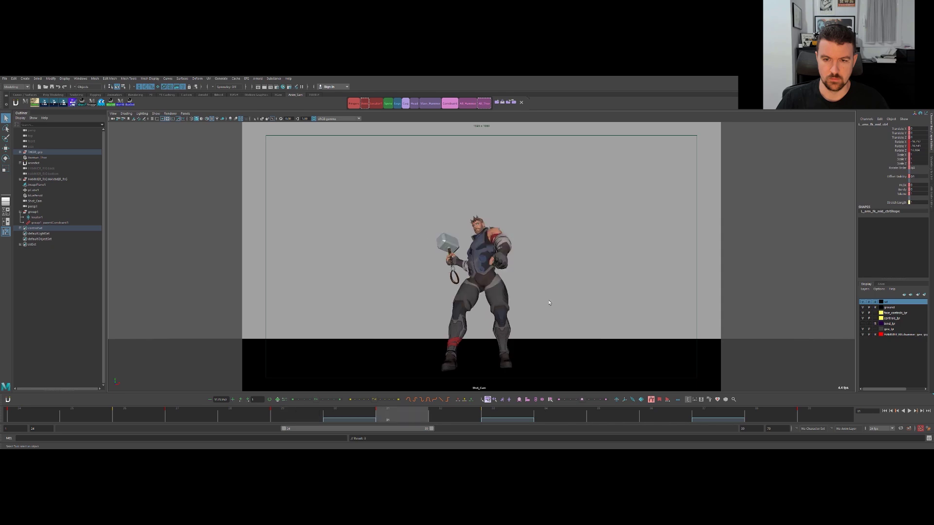
Show the rig controls and rotate the left upper-arm control on frame 31, comparing it with neighbouring keys.
key("alt+1")
left_click(510, 241)
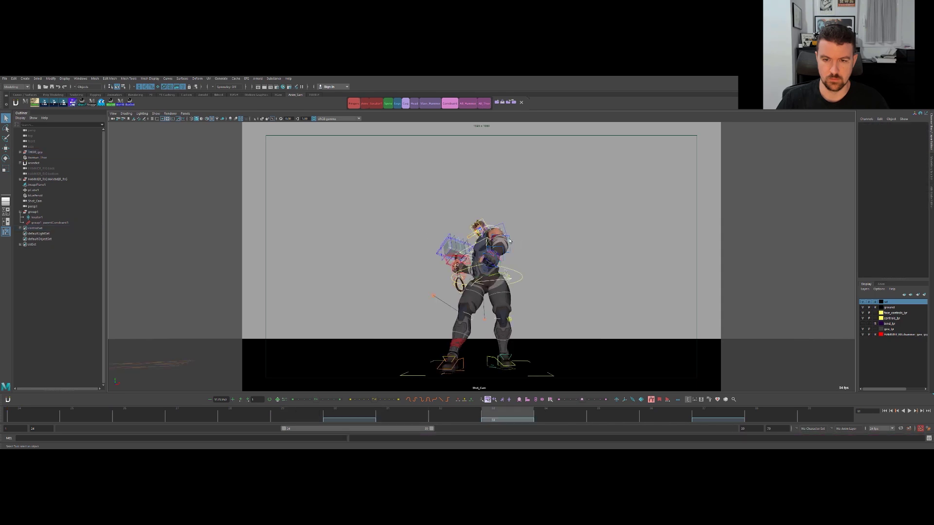
left_click(503, 230)
key("e")
key("comma")
key("comma")
key("period")
key("comma")
key("comma")
key("period")
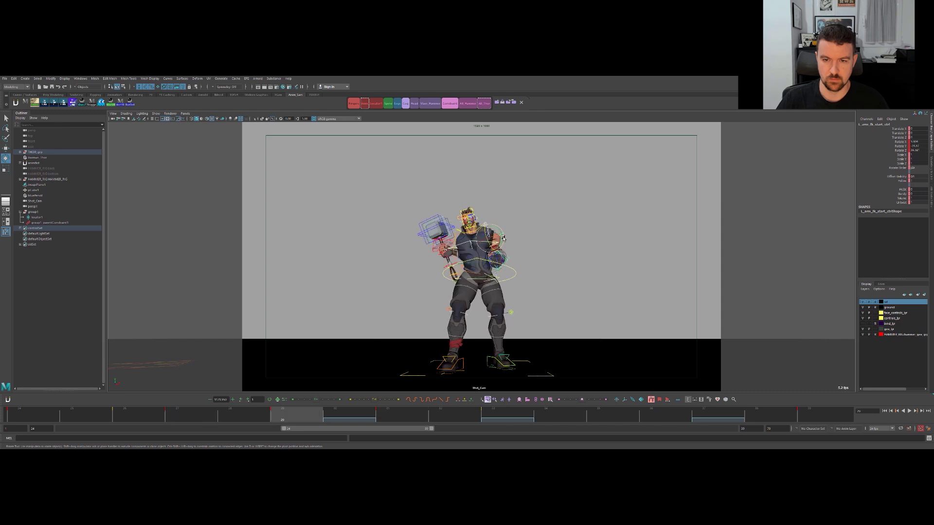
key("period")
key("period")
key("comma")
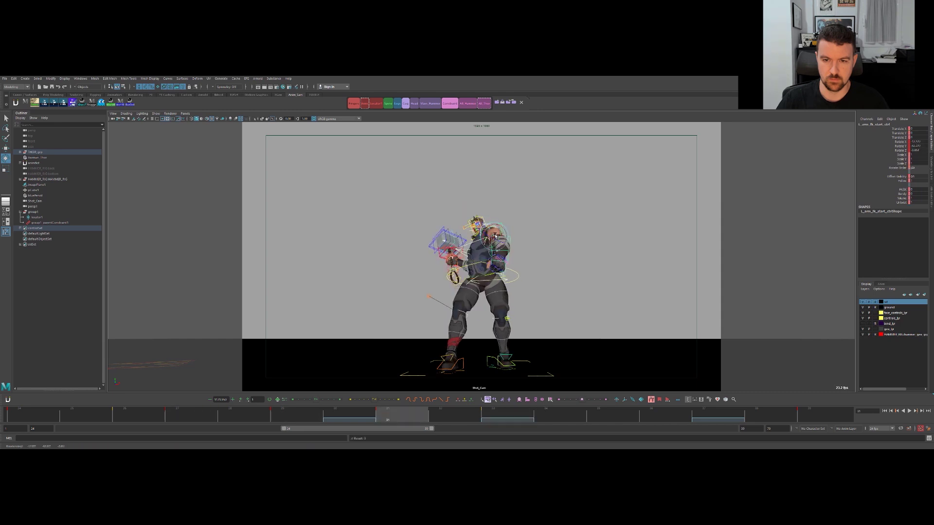
key("comma")
Rotate the left upper-arm control on frame 39 and compare it with the preceding key.
key("period")
key("period")
key("period")
key("comma")
key("period")
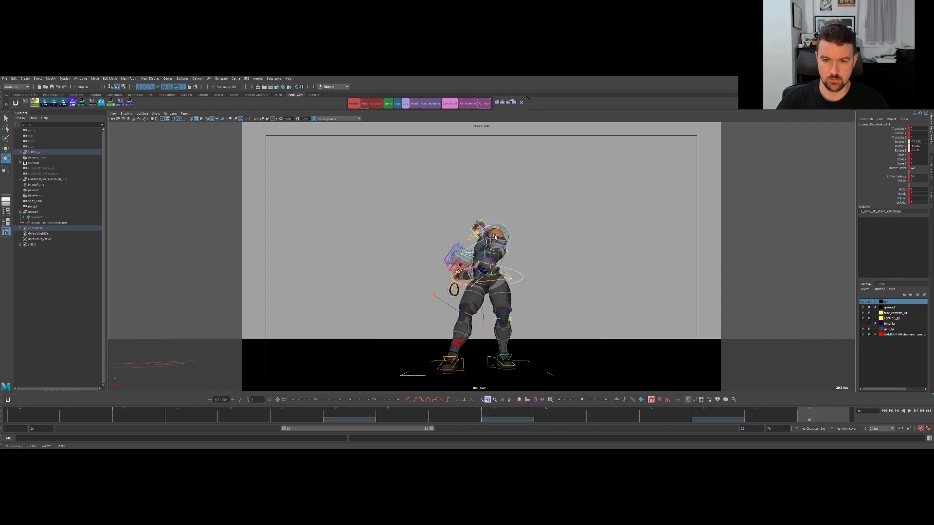
key("comma")
key("period")
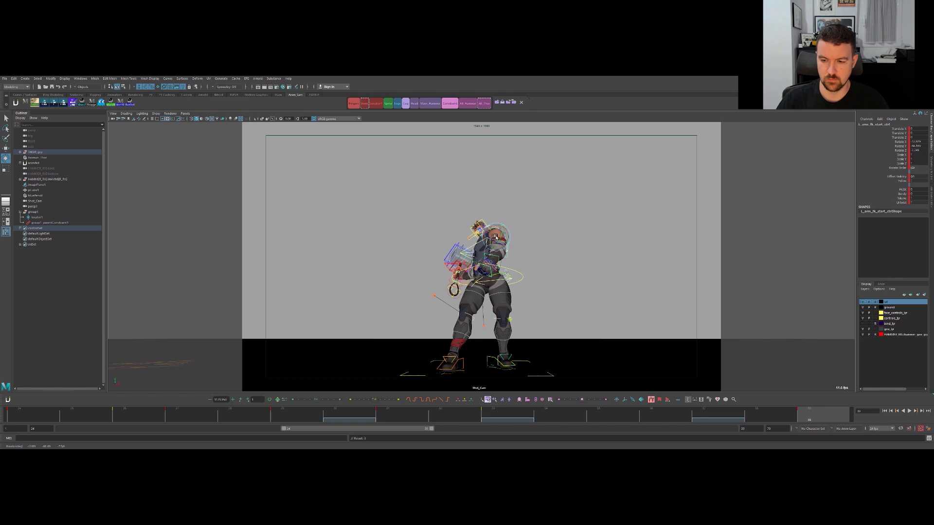
Step through the left upper-arm control's keys up to frame 39 and play back the animation to review the arm.
key("comma")
key("comma")
key("period")
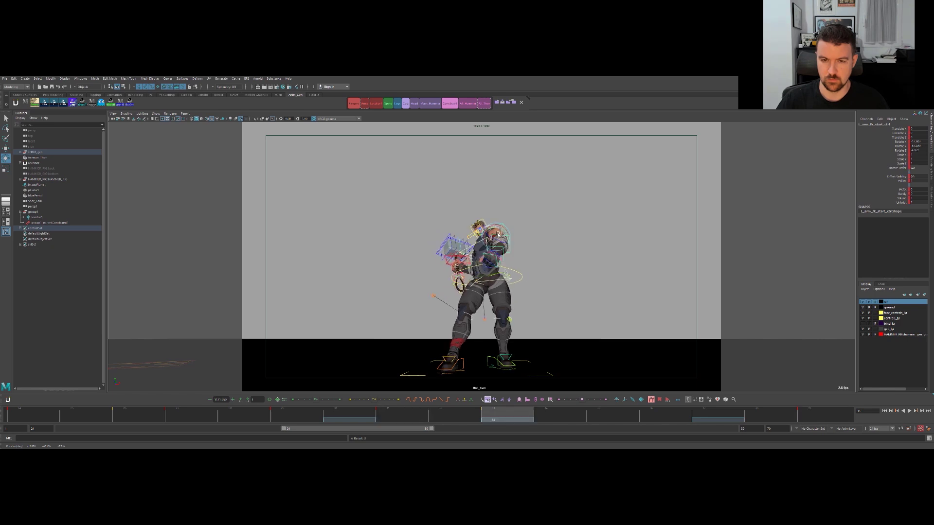
key("comma")
key("period")
key("period")
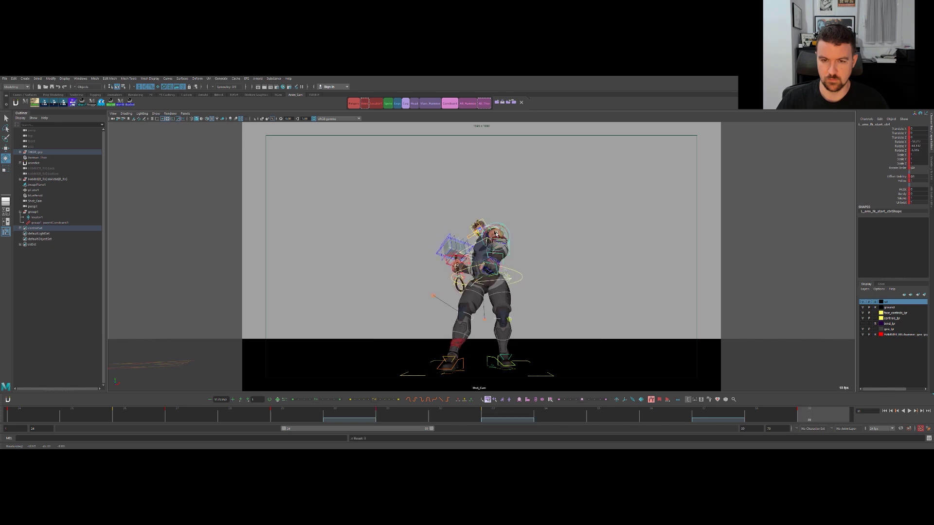
key("comma")
key("comma")
key("comma")
key("period")
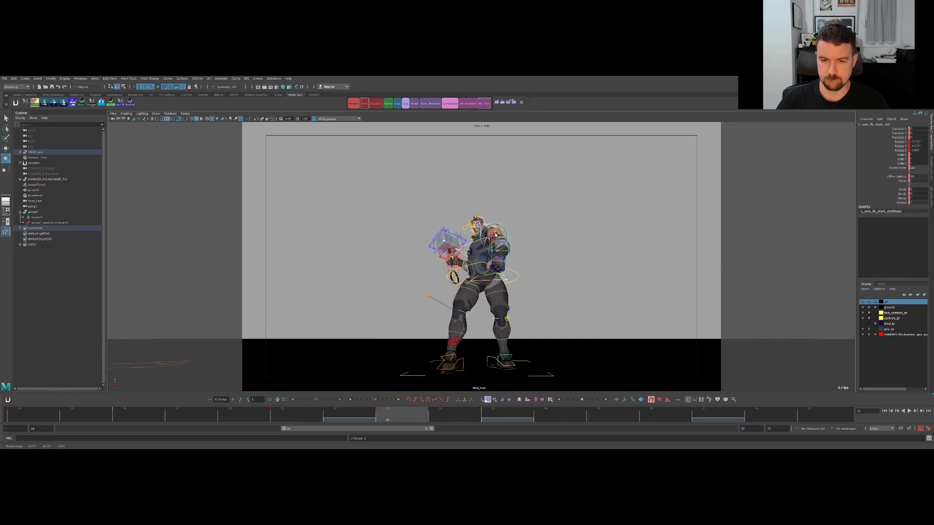
key("period")
key("period")
key("alt+v")
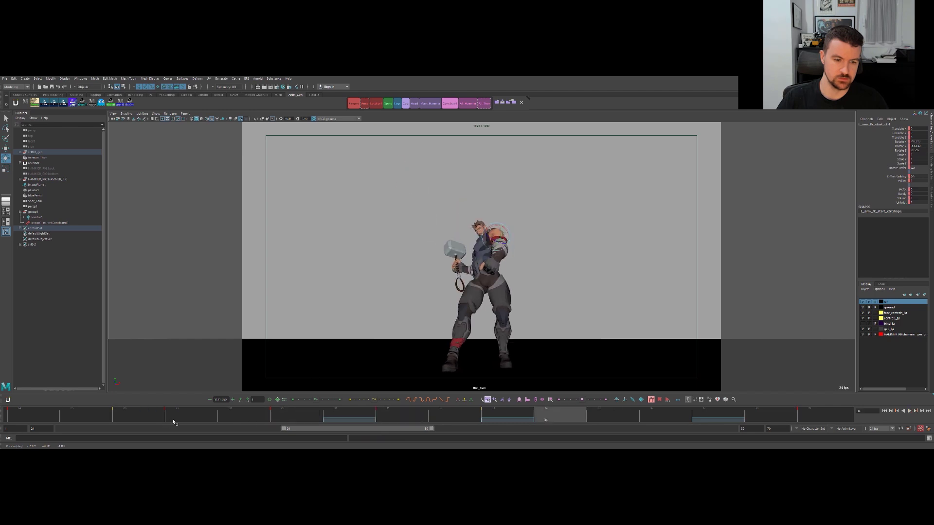
mouse_move(339, 379)
left_mouse_down()
mouse_move(112, 396)
mouse_move(348, 357)
left_mouse_up()
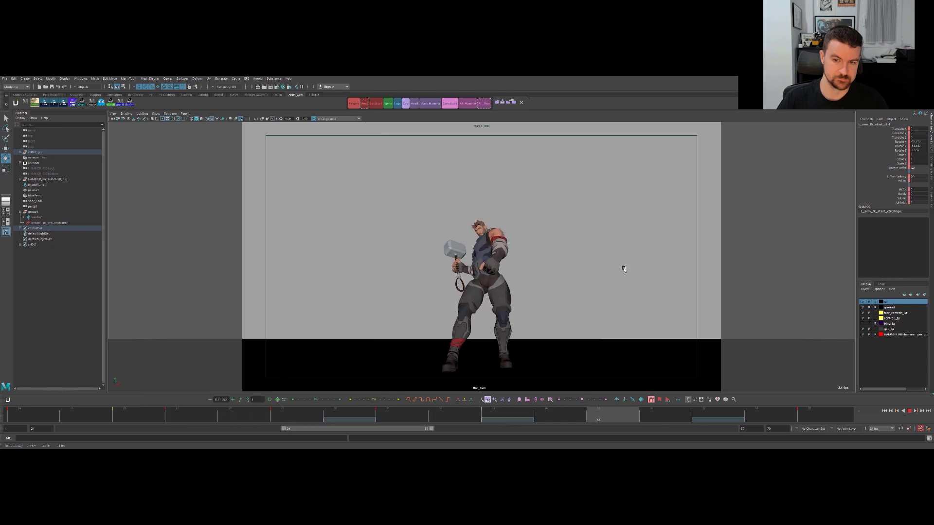
mouse_move(277, 411)
left_mouse_down()
mouse_move(236, 410)
mouse_move(540, 350)
mouse_move(344, 363)
mouse_move(423, 355)
left_mouse_up()
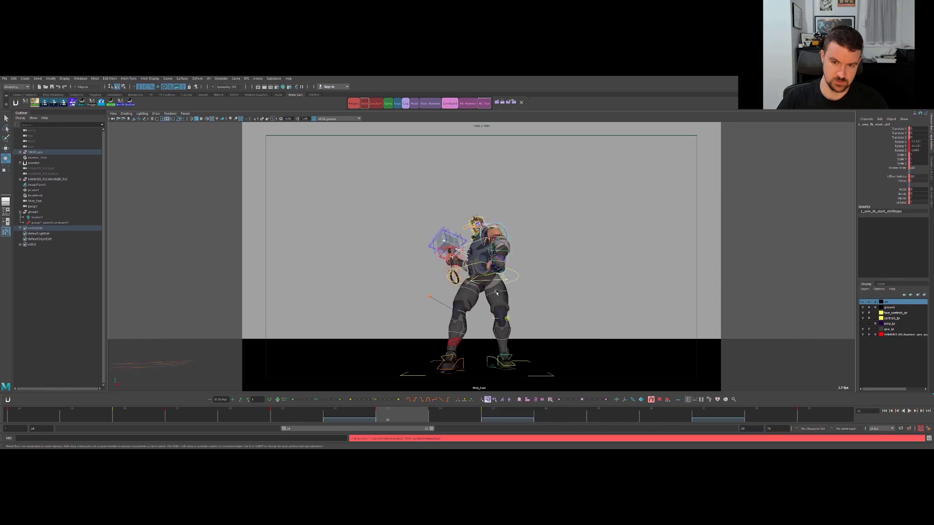
Rotate the left upper-arm control on frame 31, comparing the pose with the keys on frames 29 and 33.
left_click_drag(493, 239, 492, 240)
key("comma")
key("period")
key("period")
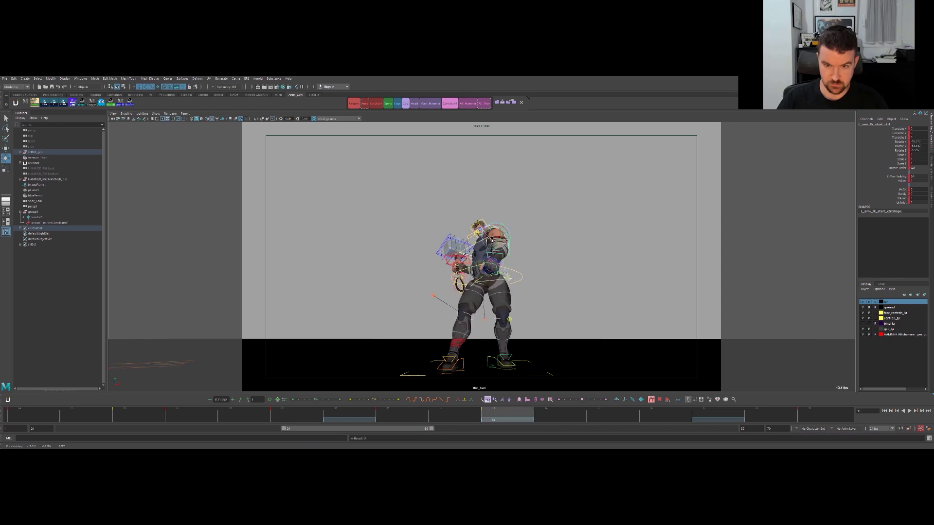
key("comma")
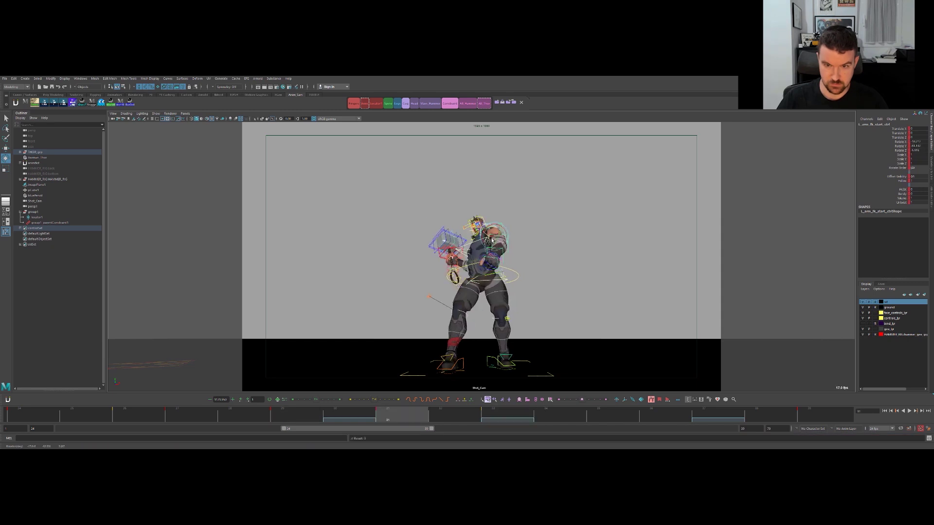
key("comma")
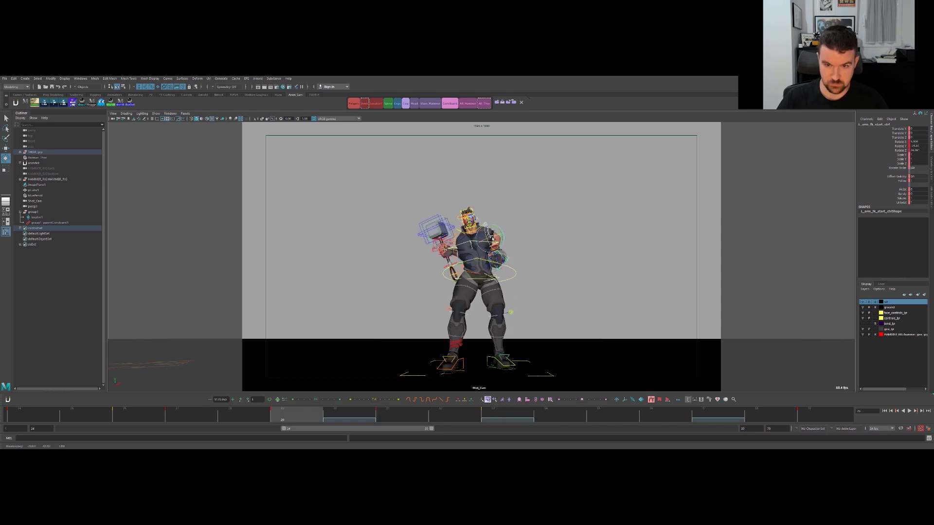
key("period")
key("period")
Play back the revised off-arm motion and step back through the keys to frame 29.
key("alt+v")
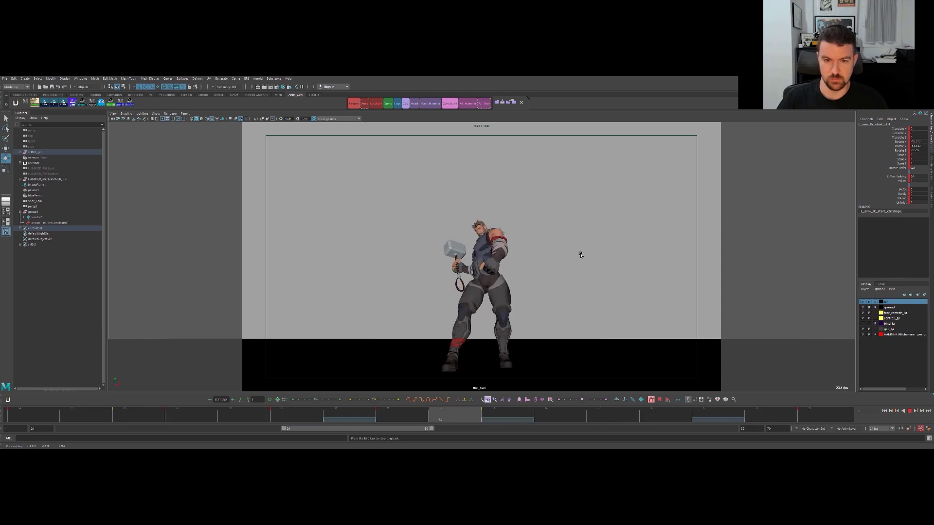
key("Escape")
key("comma")
key("comma")
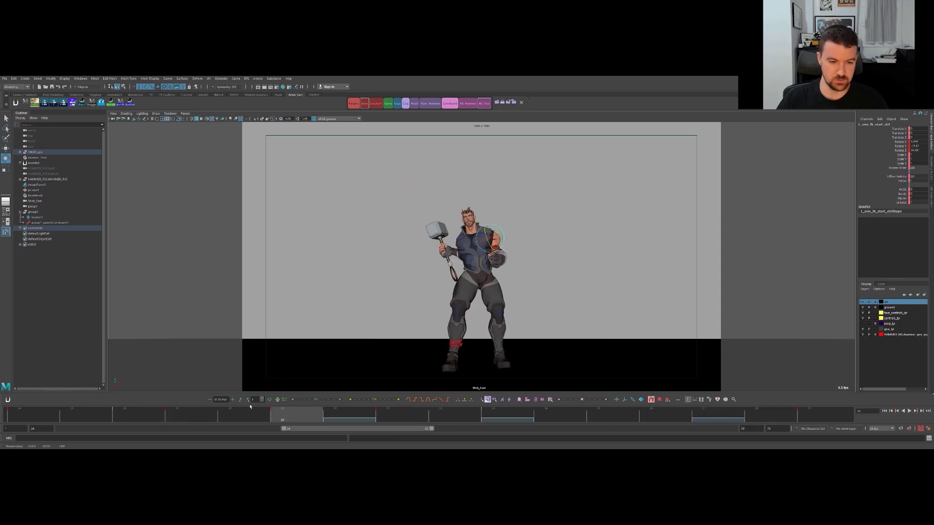
Select the main hammer head control on frame 27 in the perspective view, ready for moving.
left_click(544, 224)
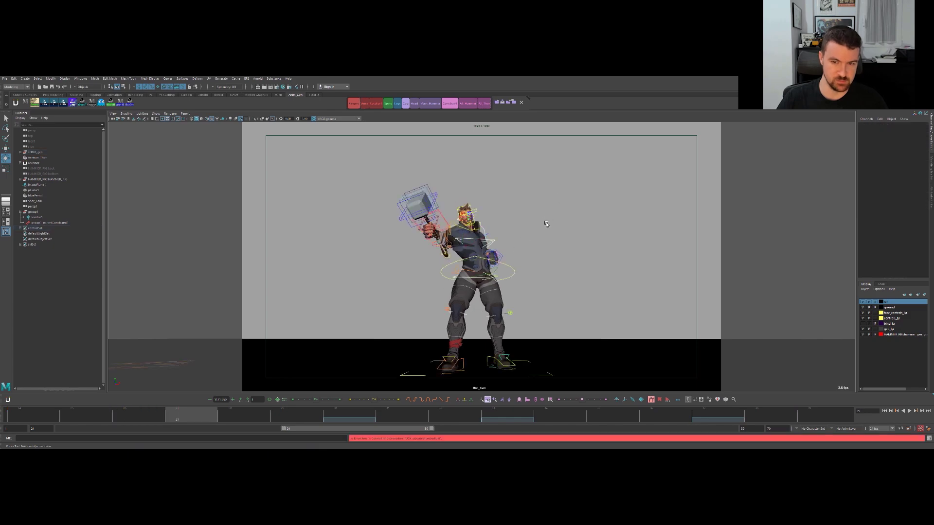
key("space")
key("space")
left_click_drag(375, 198, 608, 195, "alt")
left_click(549, 172)
key("w")
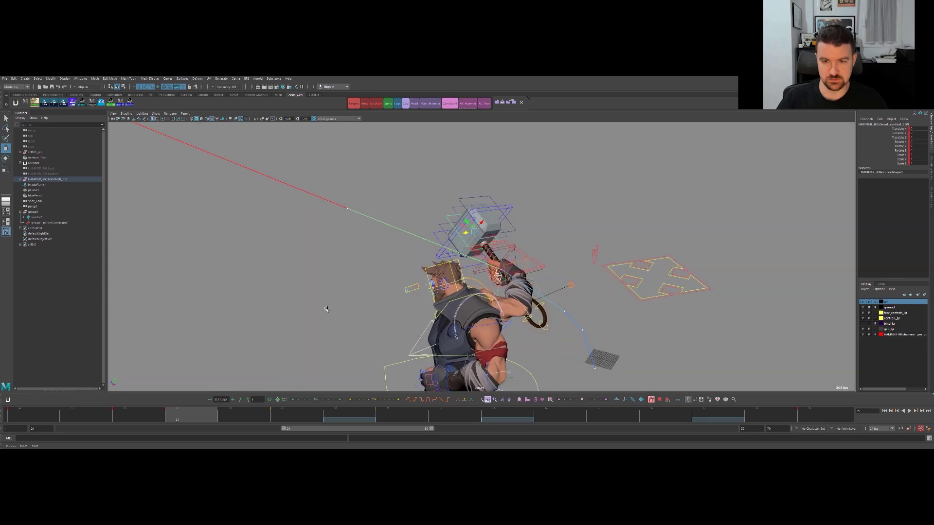
Play back the hammer catch through the shot camera and check the hammer head around frame 27.
key("space")
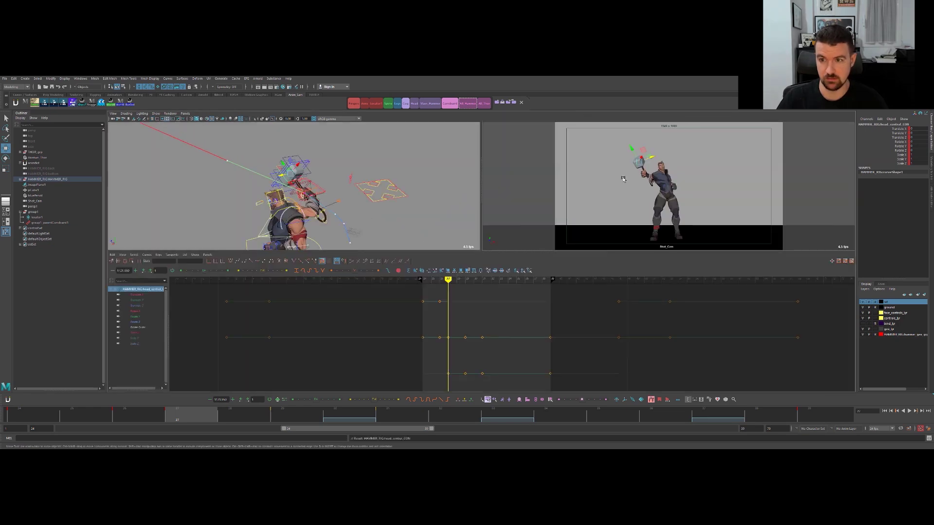
key("space")
key("alt+v")
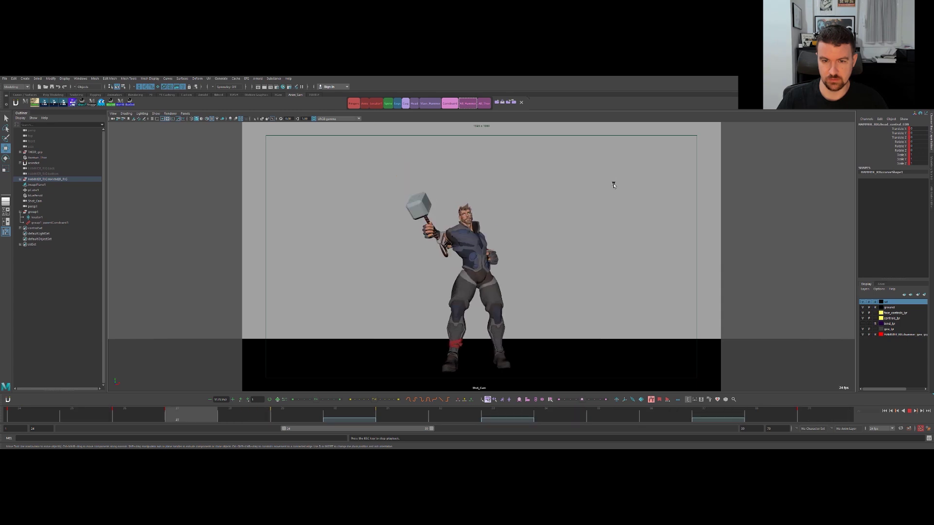
key("alt+v")
key("comma")
key("comma")
key("period")
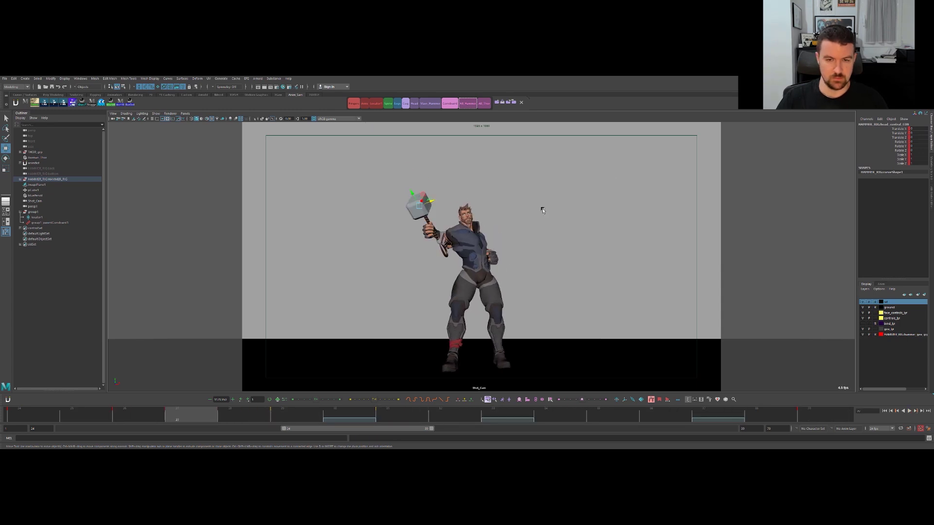
Offset the hammer head's deformation controls on frame 27 in the perspective view to stretch and bend the head for drag.
key("space")
key("space")
right_click_drag(417, 219, 549, 211, "alt")
mouse_move(549, 212)
left_mouse_down("alt")
mouse_move(518, 225)
mouse_move(549, 215)
left_mouse_up("alt")
right_click_drag(557, 231, 462, 226, "alt")
left_click_drag(462, 226, 484, 227, "alt")
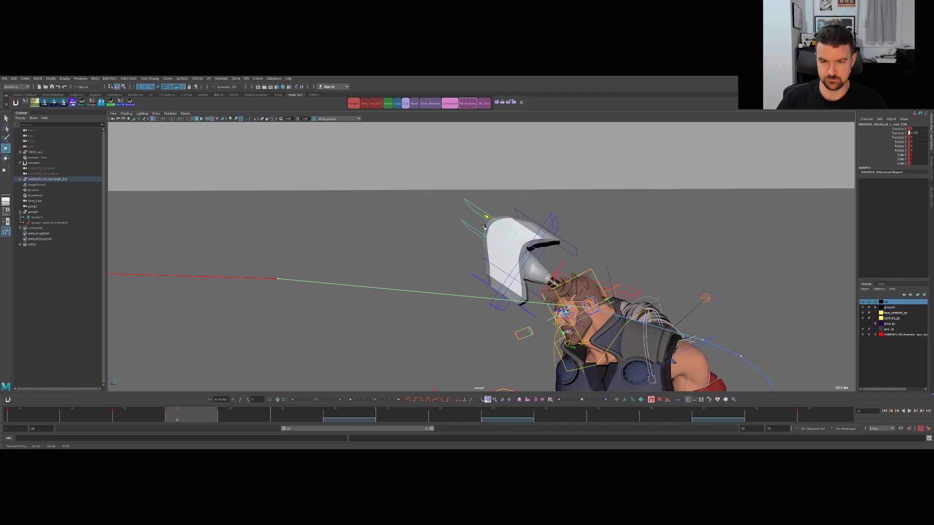
left_click(488, 267)
key("w")
left_click(490, 263)
left_click_drag(505, 274, 474, 256)
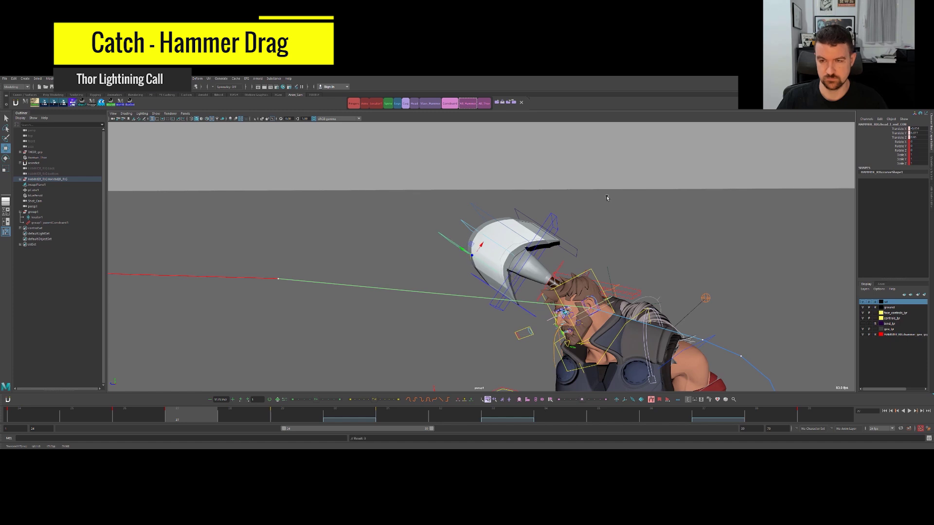
Review the head's drag through the shot camera and pull its top control up and outward on frame 27.
key("space")
key("space")
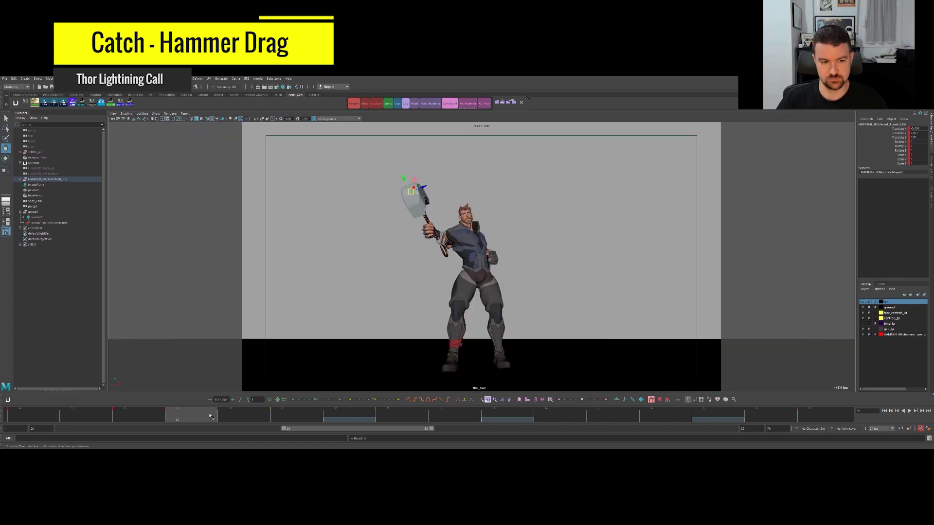
key("alt+v")
key("alt+1")
left_click(451, 171)
left_click(408, 200)
left_click_drag(408, 199, 388, 177)
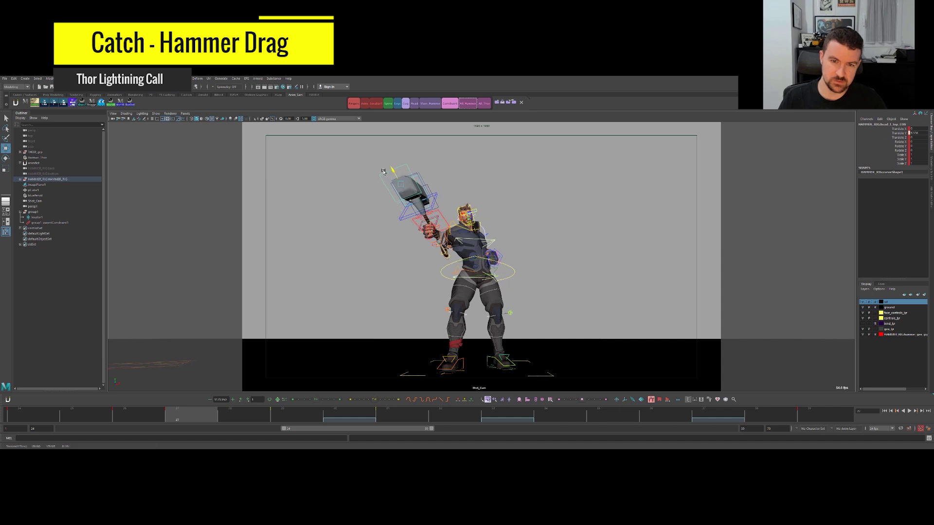
Raise the hammer head's top control on frame 29, checking the drag against neighbouring frames in the shot camera.
key("alt+comma")
key("alt+period")
key("alt+period")
key("alt+period")
key("alt+period")
key("alt+comma")
key("alt+comma")
key("alt+comma")
key("alt+period")
key("alt+period")
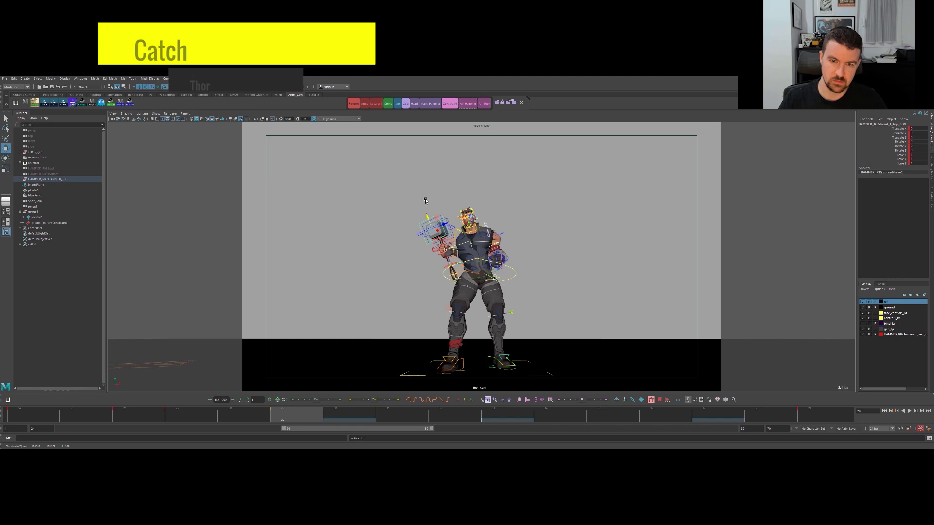
key("alt+1")
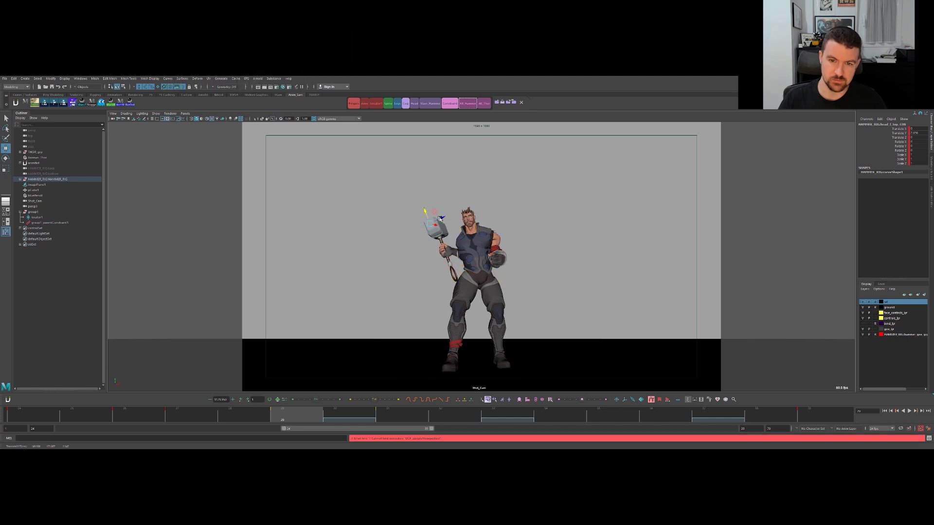
key("alt+v")
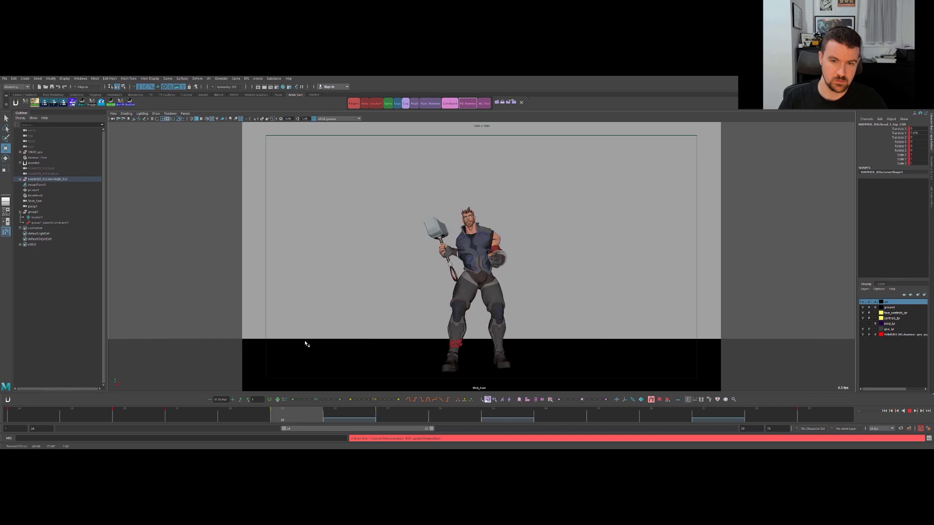
key("alt+1")
Examine the hammer head's bend on frames 26 and 27 from several angles in the perspective view.
key("space")
key("space")
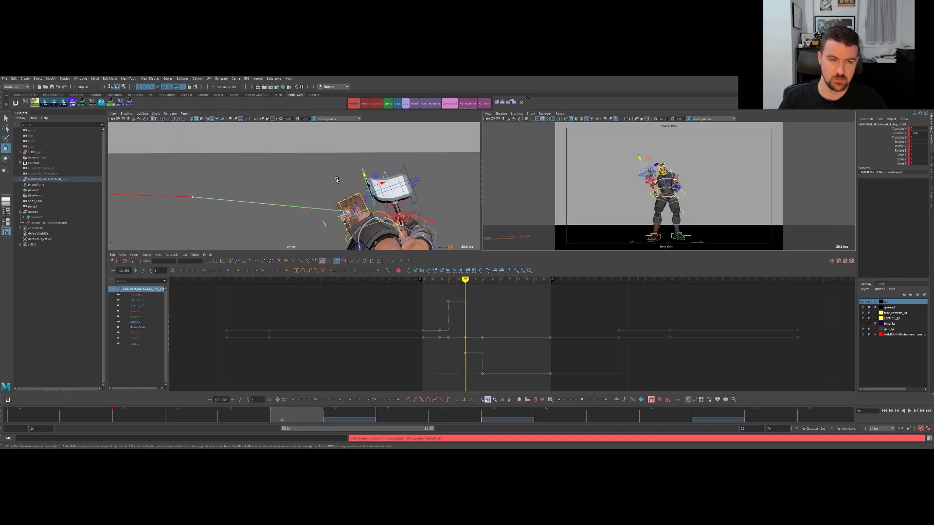
left_click_drag(605, 181, 410, 229, "alt")
left_click(513, 255)
left_click(507, 253)
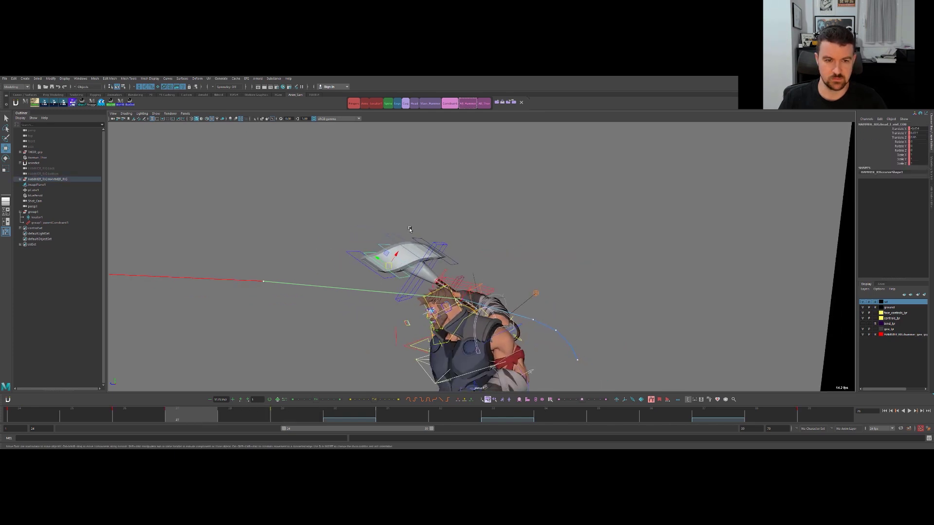
key("alt+comma")
key("alt+period")
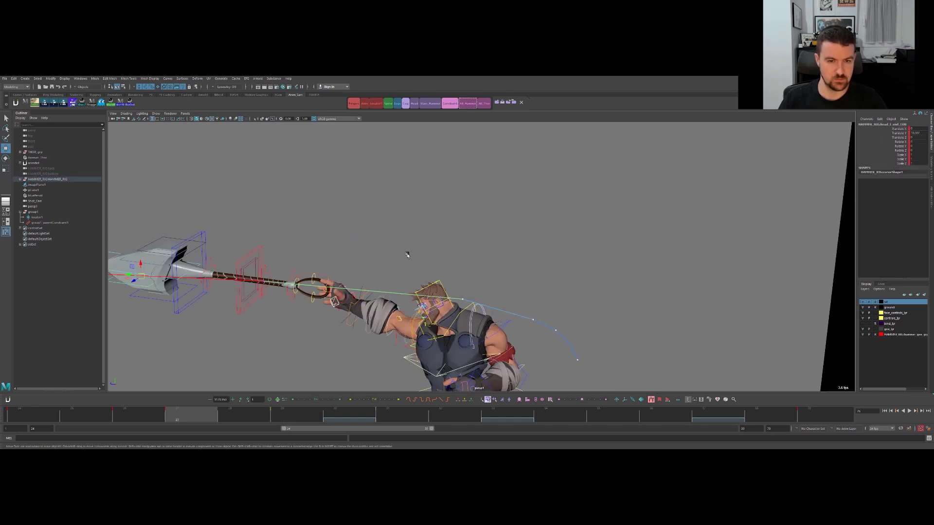
key("q")
left_click_drag(406, 251, 430, 235, "alt")
key("w")
left_click(403, 246)
left_click(463, 231)
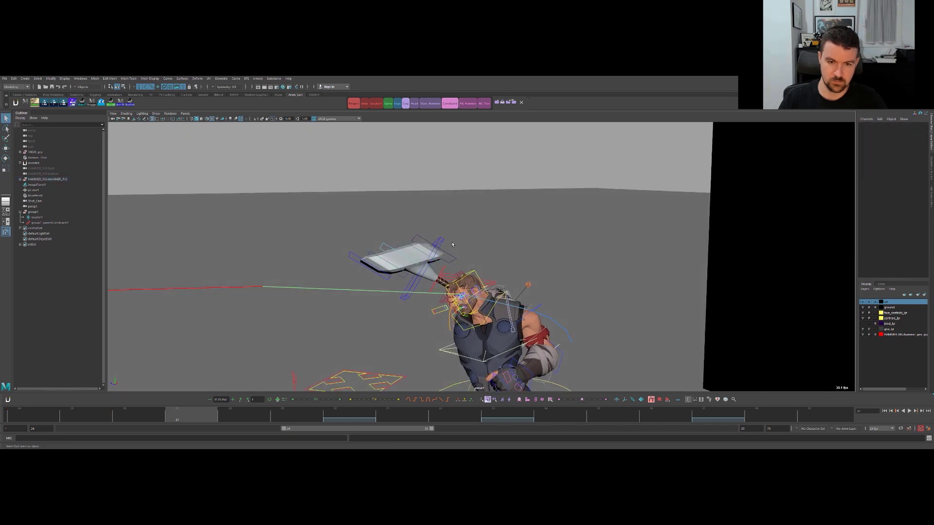
Try to pull the hammer head's top control outward on frame 29.
left_click_drag(462, 232, 456, 248, "alt")
key("alt+period")
key("alt+period")
key("w")
left_click(481, 249)
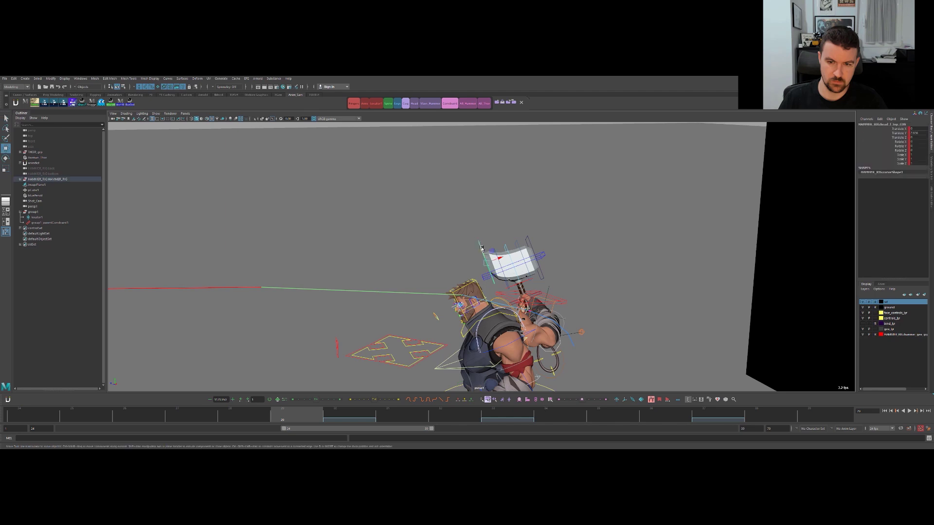
left_click_drag(486, 264, 448, 271)
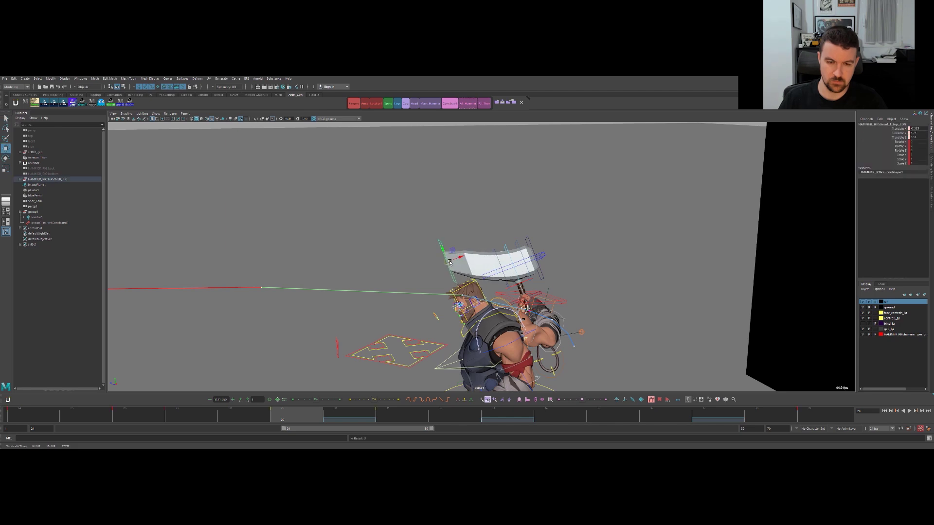
key("ctrl+z")
Move and rotate the hammer head's top control outward on frame 27 to lengthen the drag.
key("alt+comma")
key("alt+comma")
key("alt+comma")
key("alt+period")
left_click_drag(369, 267, 343, 263)
key("e")
key("w")
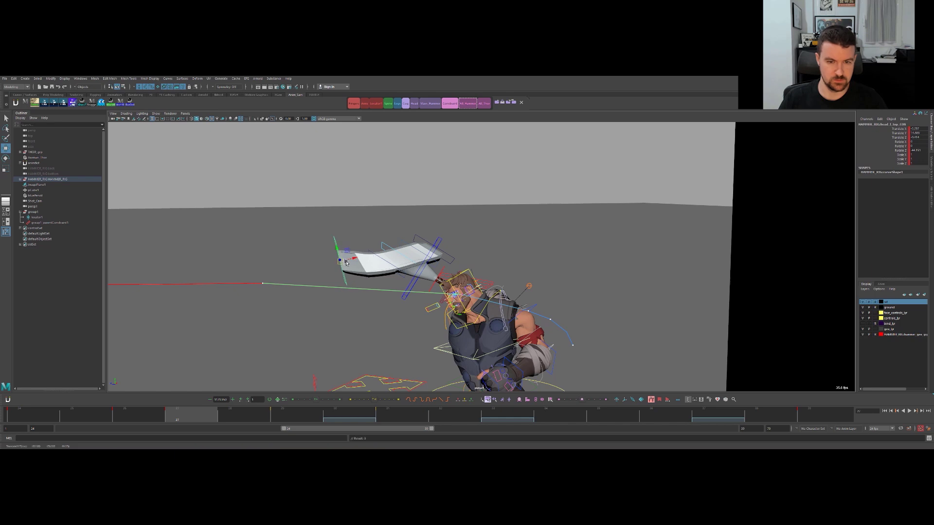
Shift the hammer head's middle control on frame 27 to smooth the stretched bend, comparing it with frame 26.
left_click_drag(398, 285, 382, 264)
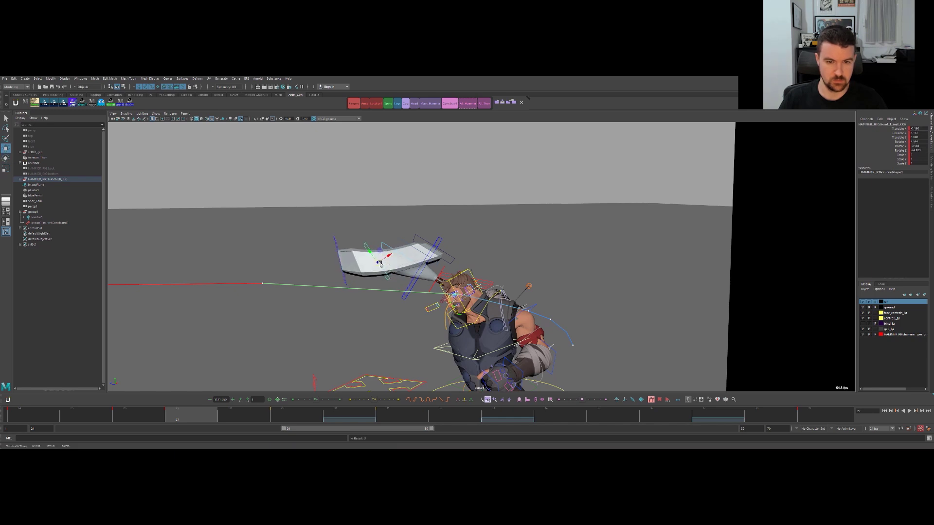
key("alt+comma")
key("alt+period")
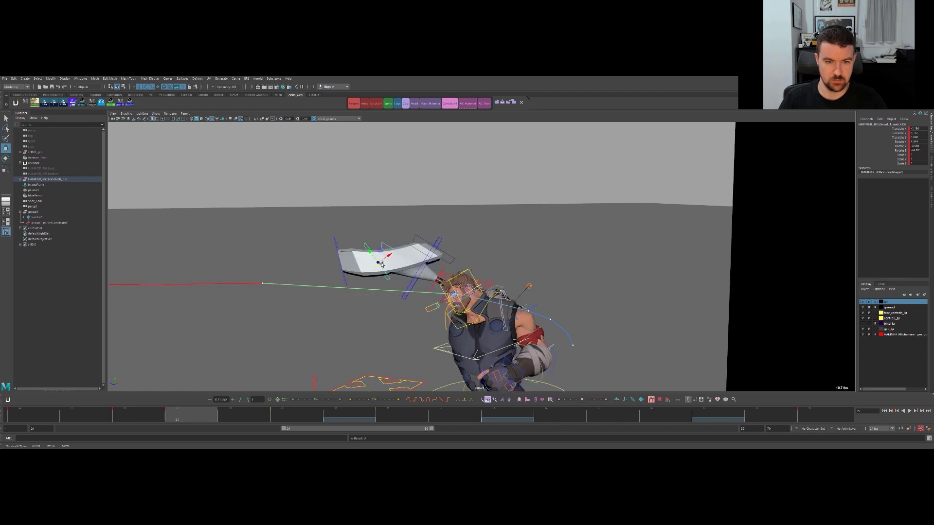
key("q")
key("w")
left_click_drag(396, 271, 356, 263)
Set the main hammer head control's Scale Y to 1 on frame 26 and select the head's deformation control.
left_click(346, 240)
left_click(344, 241)
key("w")
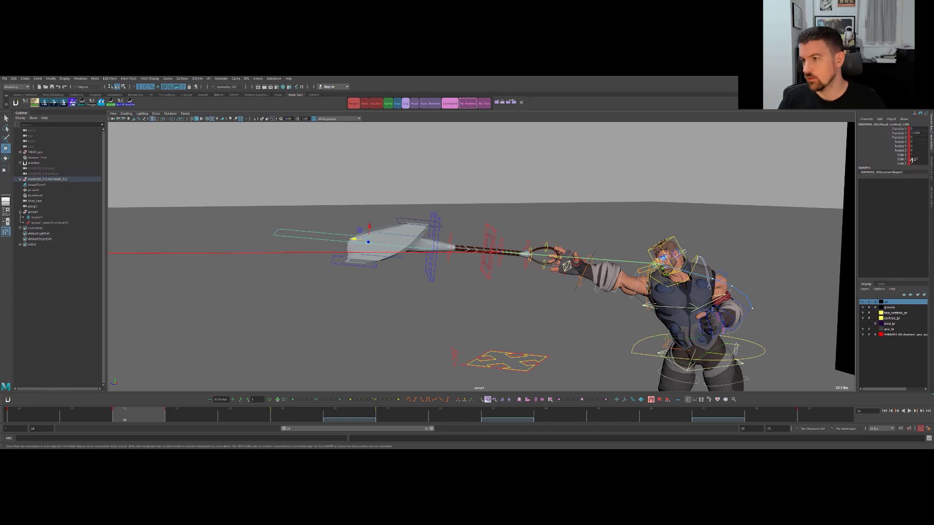
type("1")
key("Return")
left_click(598, 199)
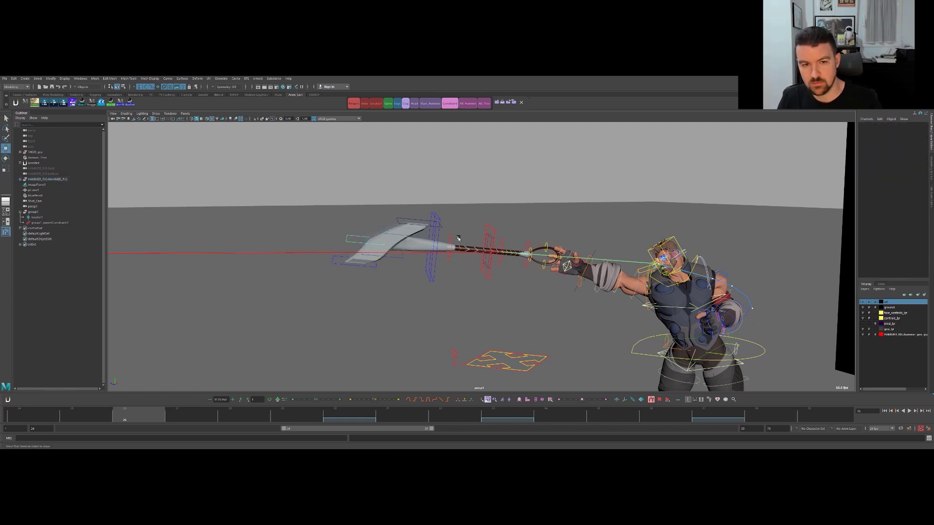
left_click(376, 261)
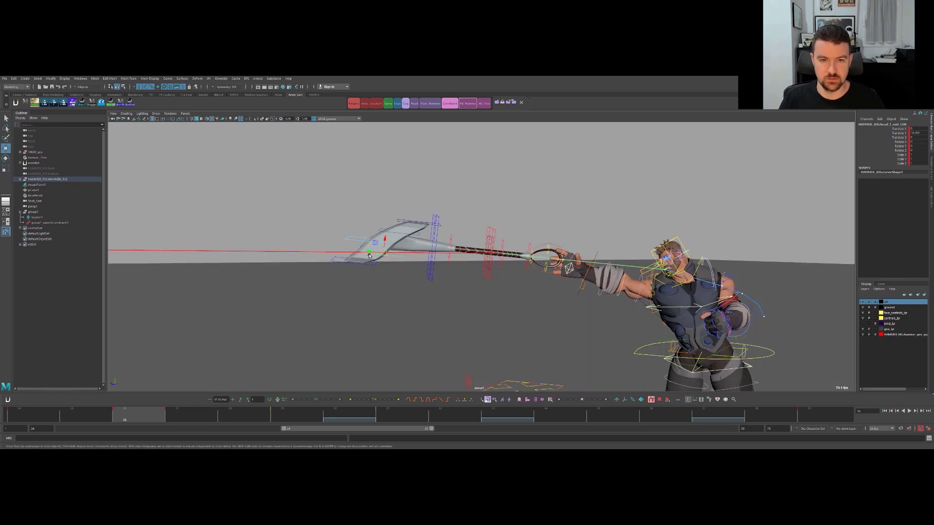
Shift the hammer head's middle, top and central deformation controls on frame 26 to lengthen the stretched drag shape.
left_click_drag(370, 255, 383, 253)
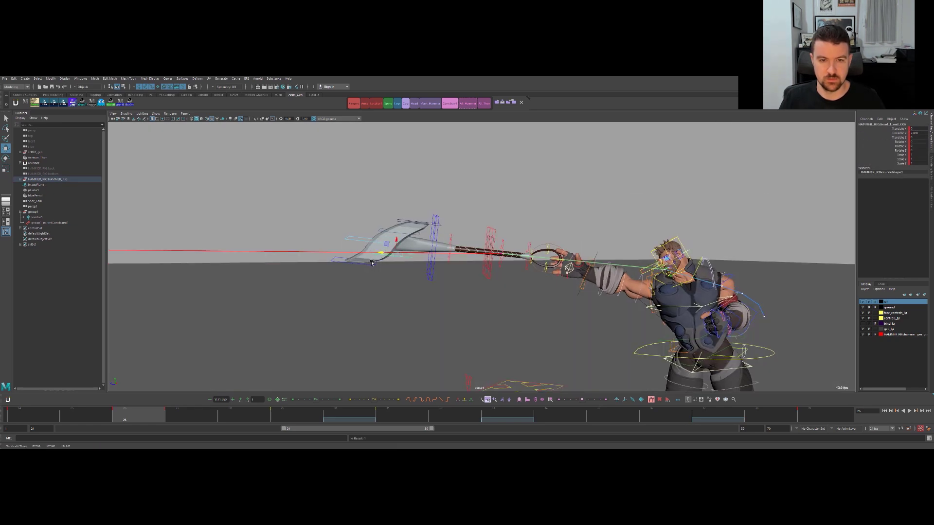
left_click(370, 267)
left_click_drag(344, 262, 321, 265)
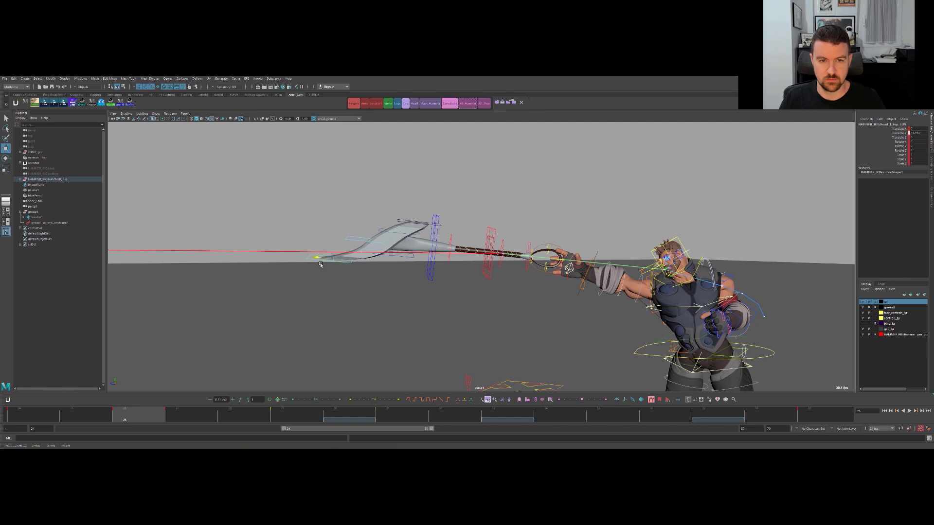
left_click(371, 244)
left_click(375, 244)
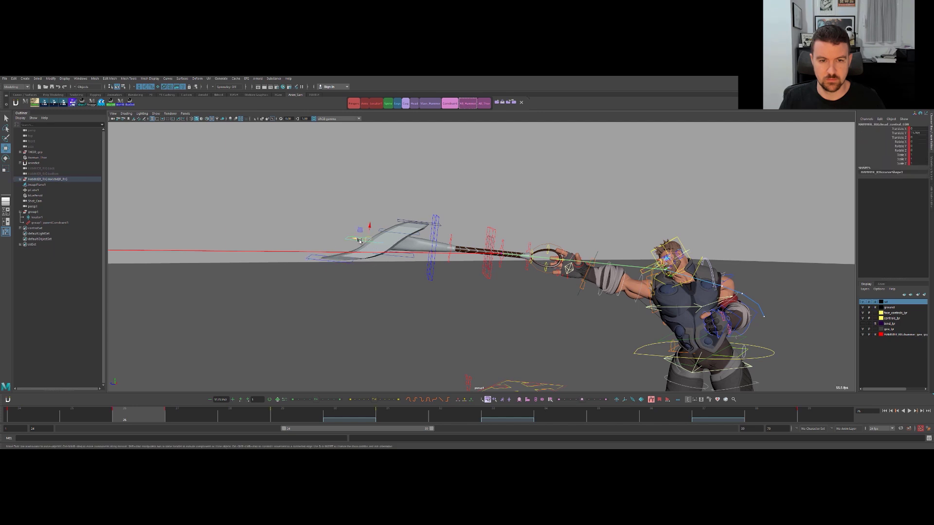
left_click_drag(382, 253, 360, 253)
Compare the hammer head's stretch across frames 26 to 29 by stepping back and forth.
key("period")
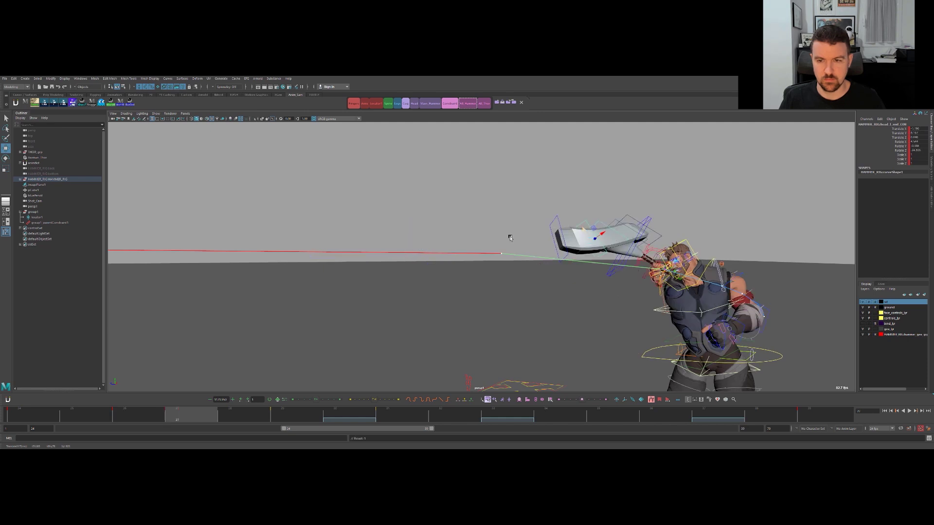
key("comma")
key("period")
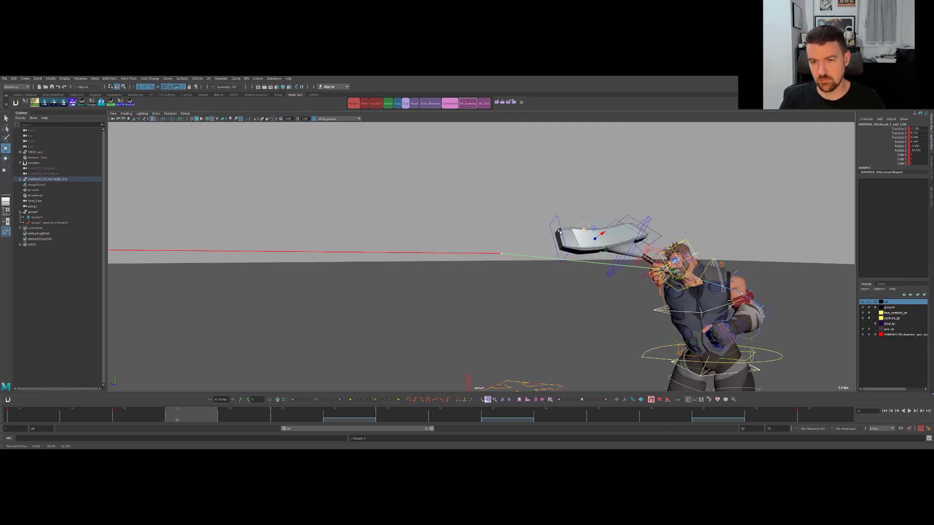
key("period")
key("period")
key("period")
key("alt+comma")
key("alt+comma")
key("alt+period")
Adjust the hammer head's top and middle controls on frame 29, checking the bend against the preceding frames.
middle_click_drag(635, 215, 522, 242, "alt")
left_click_drag(522, 242, 487, 281, "alt")
left_click(486, 270)
key("w")
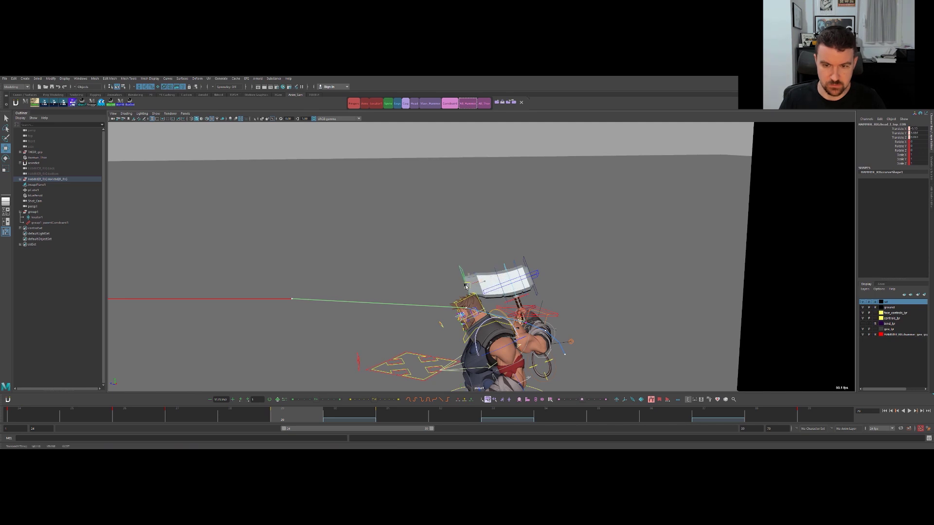
left_click(503, 279)
key("w")
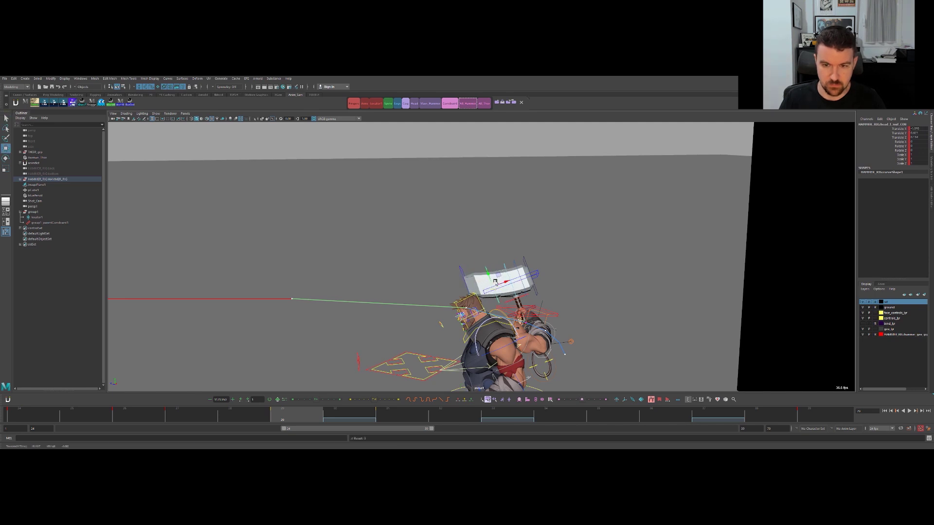
key("comma")
key("comma")
key("comma")
key("period")
key("period")
key("period")
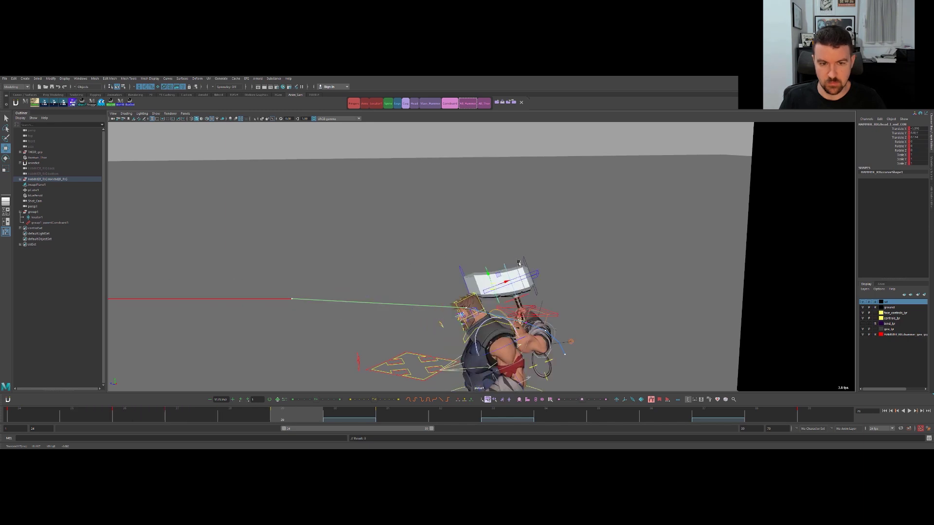
Play back the catch in the shot camera view with the rig controls hidden.
key("space")
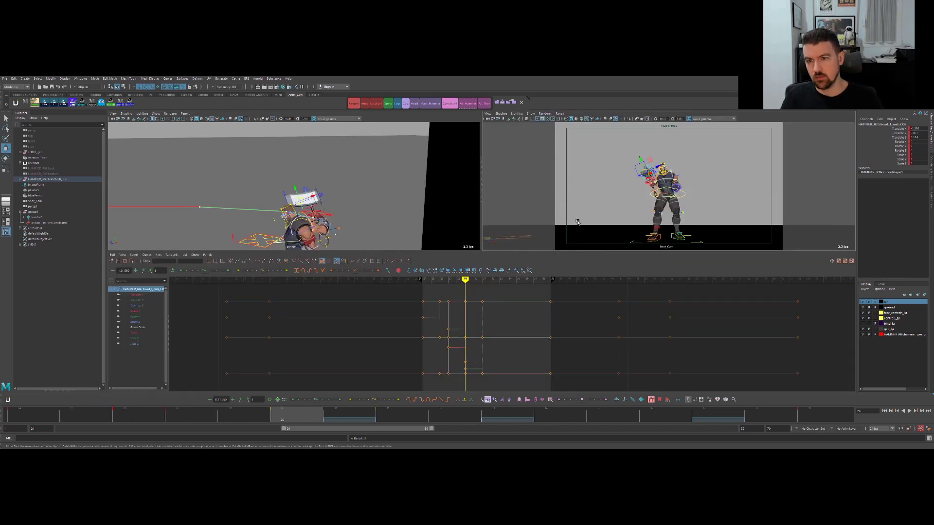
key("space")
key("q")
key("alt+1")
left_click_drag(242, 416, 540, 317)
key("alt+v")
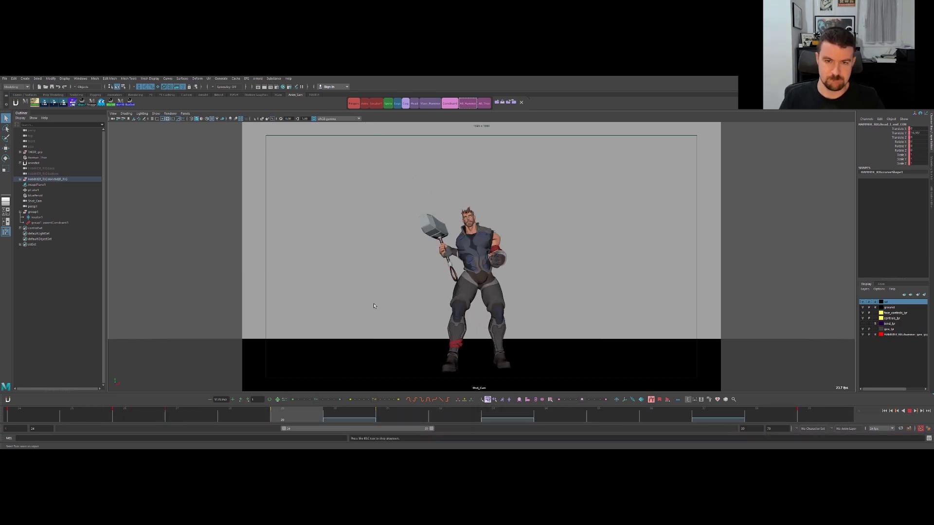
key("Escape")
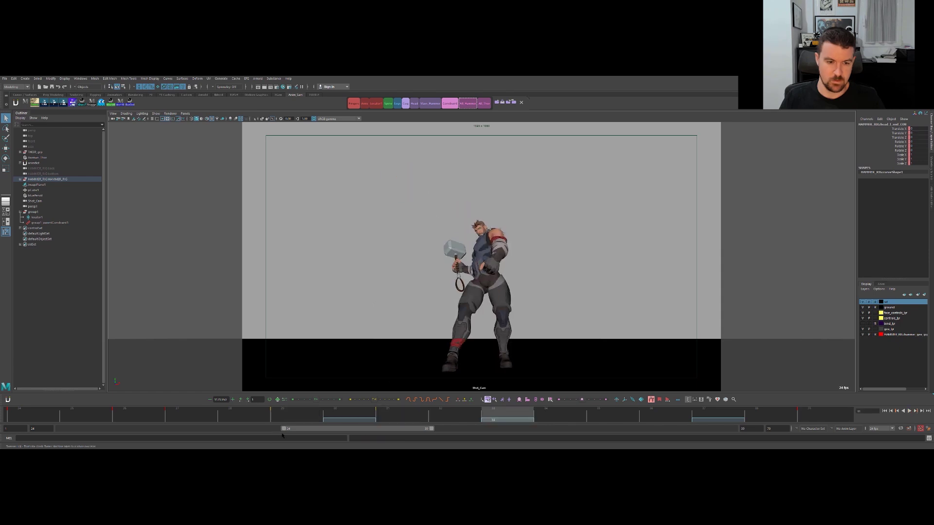
Extend the playback range back toward the animation's start, show the rig controls and scrub through the hammer's settle.
left_click_drag(283, 428, 13, 425)
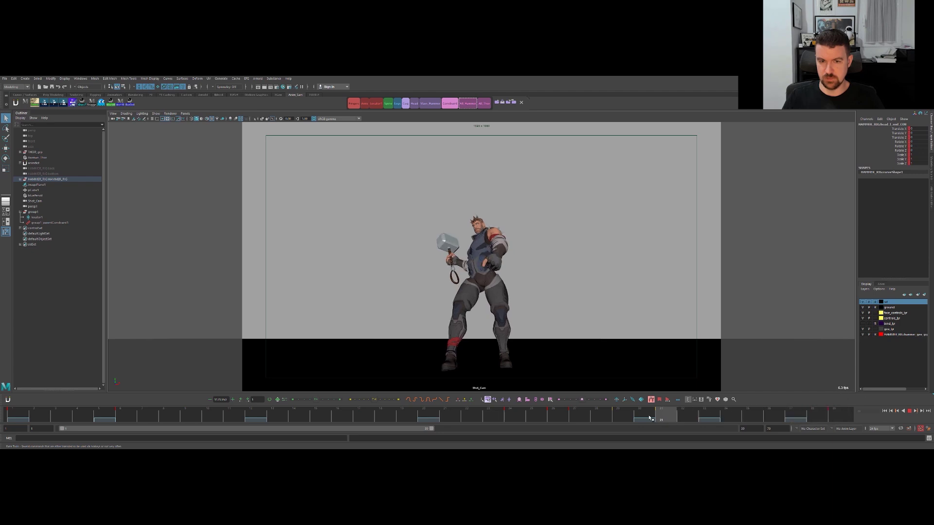
key("alt+1")
left_click(531, 280)
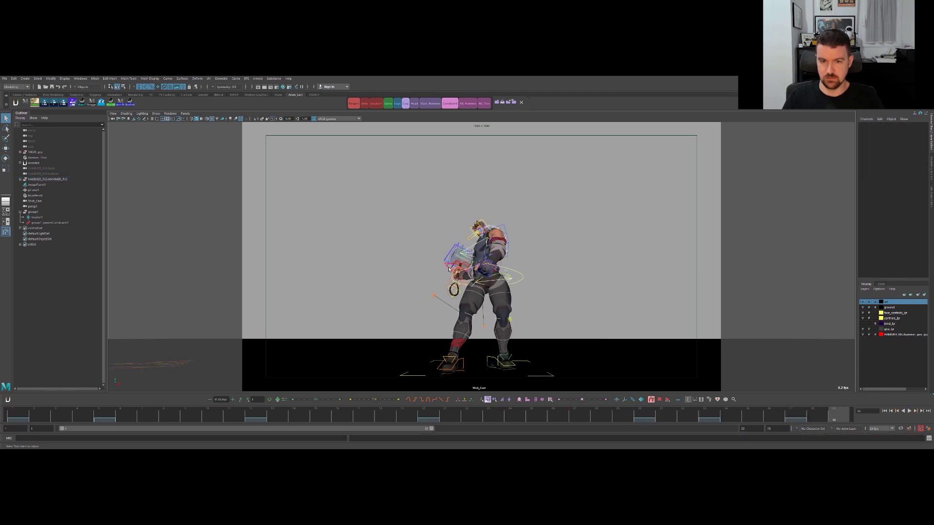
left_click(456, 269)
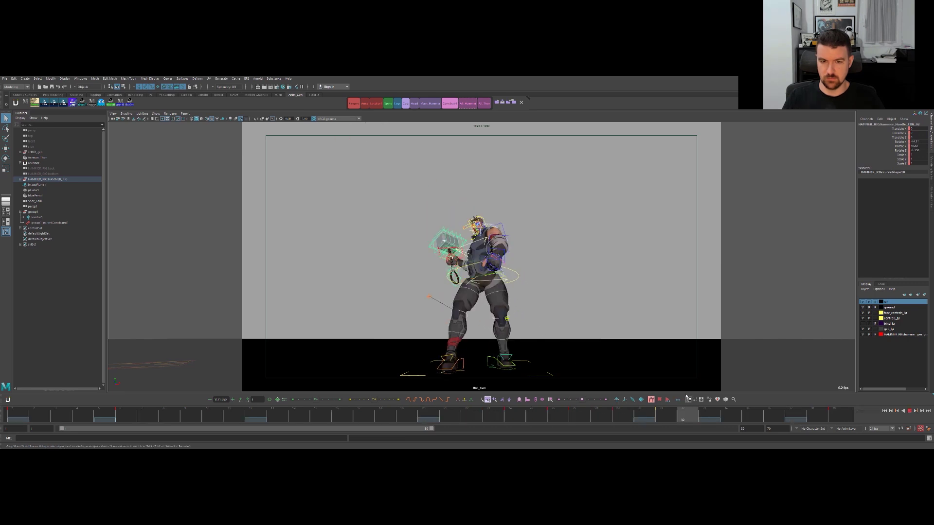
left_click(630, 417)
left_click_drag(655, 410, 730, 399)
left_click_drag(802, 386, 859, 376)
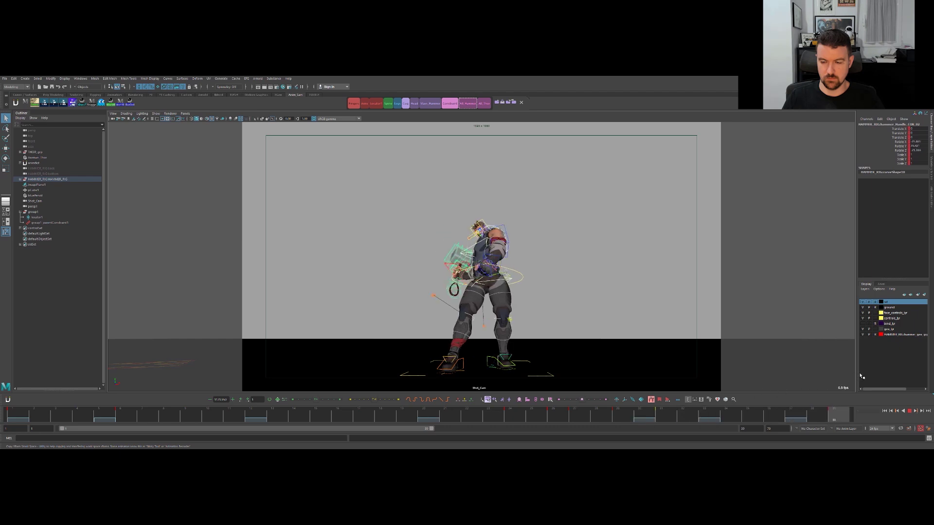
Select all of the character's controls, play back the shot, and clear the selection to inspect the torso and hammer pose.
left_click(510, 164)
left_click(484, 104)
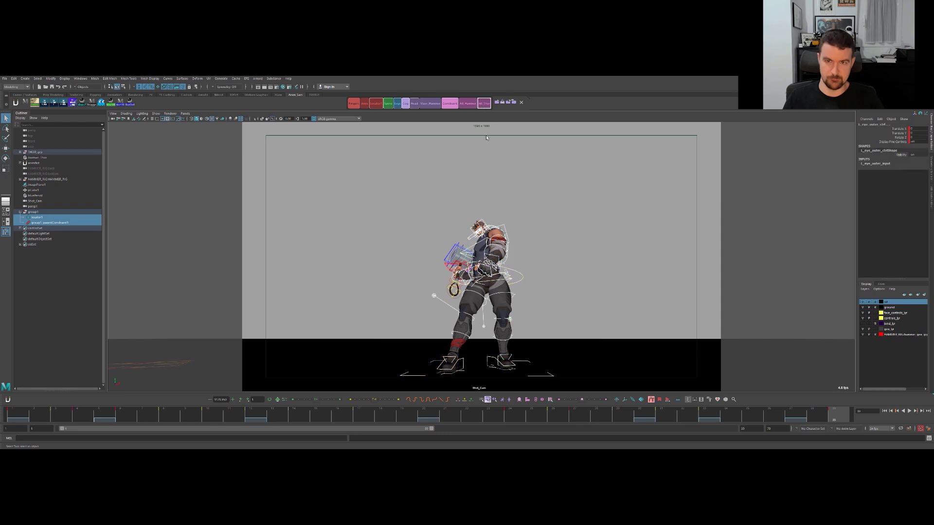
key("alt+v")
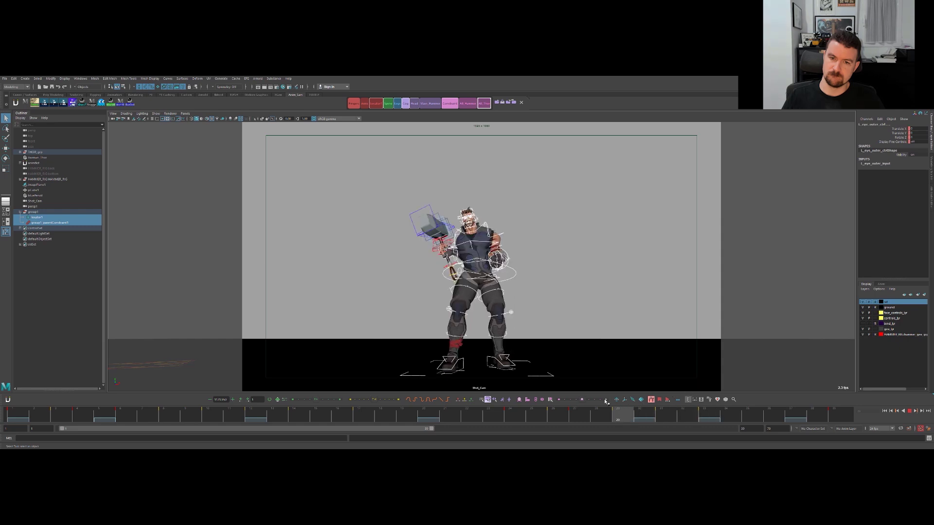
left_click(630, 289)
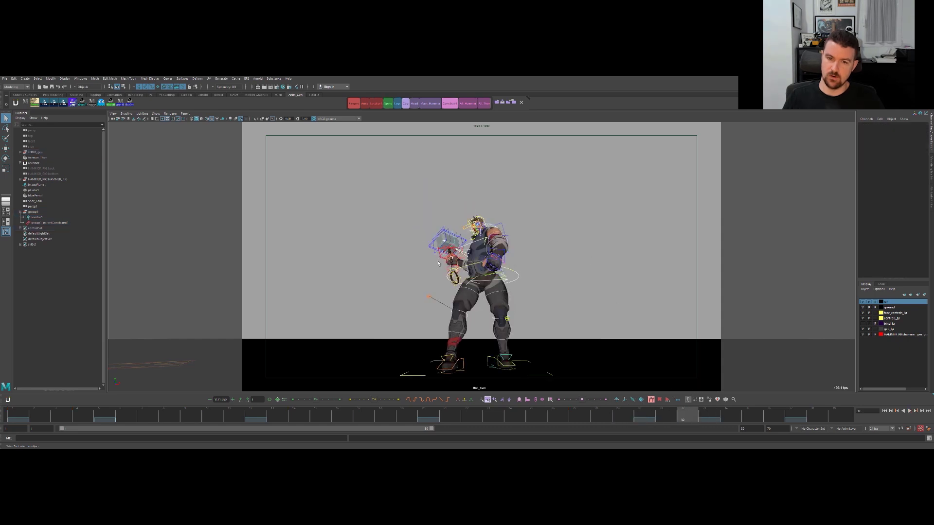
left_click(463, 246)
left_click(462, 250)
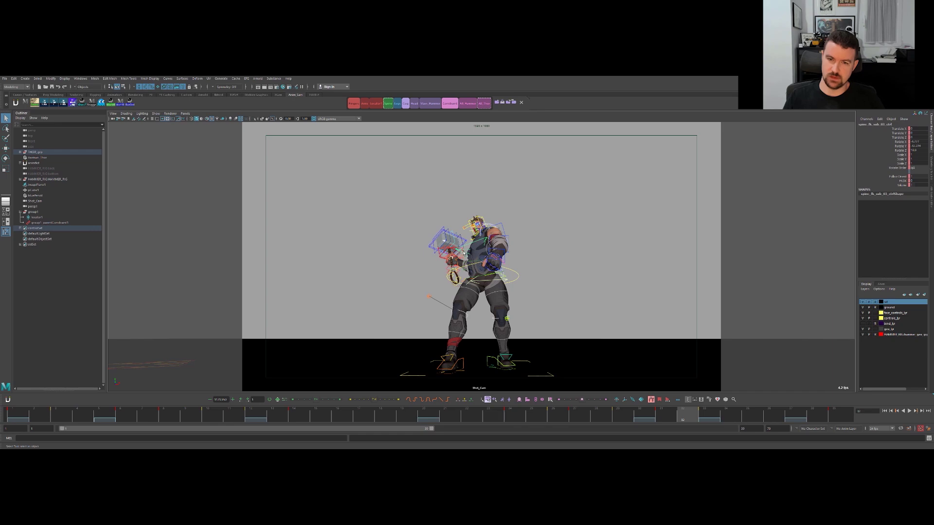
Select the hammer handle control in the perspective view and orbit around to examine its motion trail from above.
key("space")
key("space")
left_click_drag(392, 219, 339, 245, "alt")
left_click(481, 267)
key("w")
left_click_drag(476, 300, 583, 330, "alt")
Step through the catch frames and examine the hammer's arc from above.
key("comma")
key("comma")
key("comma")
key("comma")
key("period")
key("period")
left_click_drag(578, 317, 563, 319, "alt")
middle_click_drag(563, 318, 517, 289, "alt")
left_click_drag(516, 289, 540, 306, "alt")
key("period")
key("period")
key("comma")
key("comma")
key("comma")
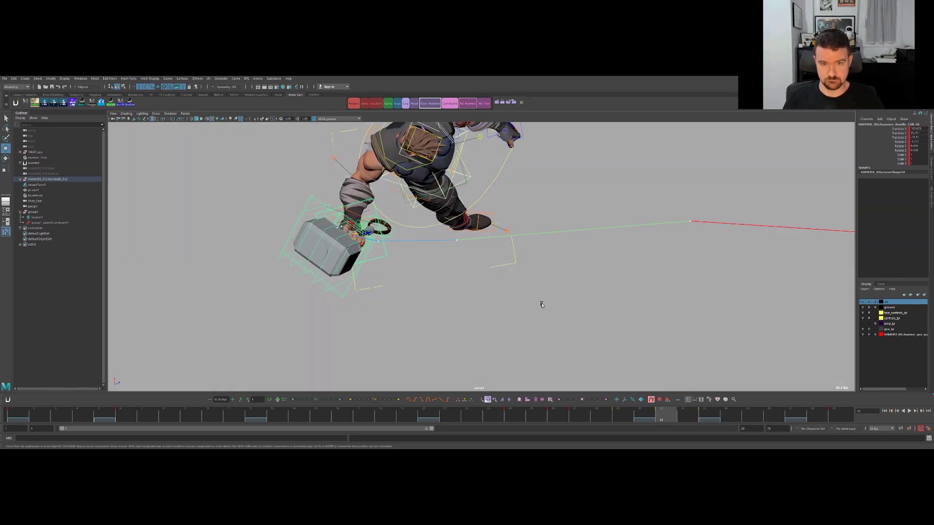
Nudge the hammer handle control on frame 27 to smooth its arc as seen from above.
key("comma")
left_click_drag(689, 207, 688, 212)
key("ctrl+z")
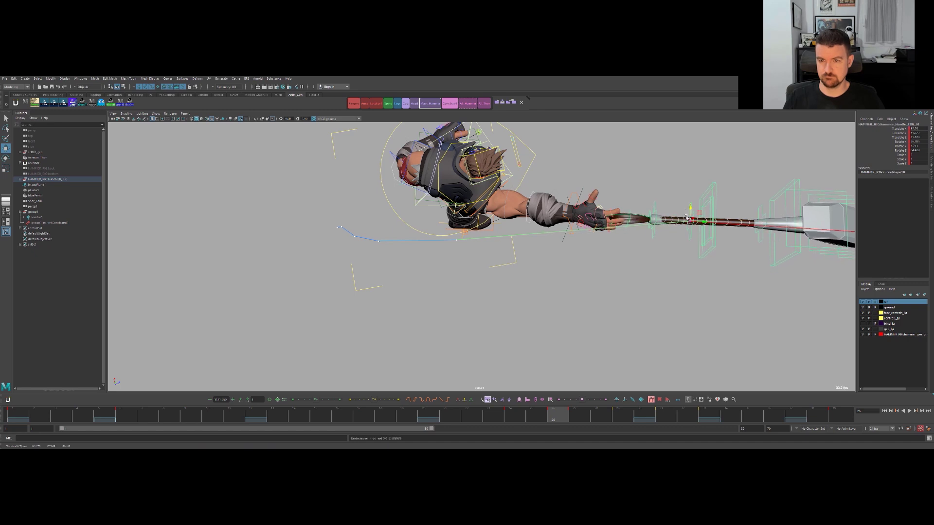
key("period")
left_click_drag(459, 227, 458, 223)
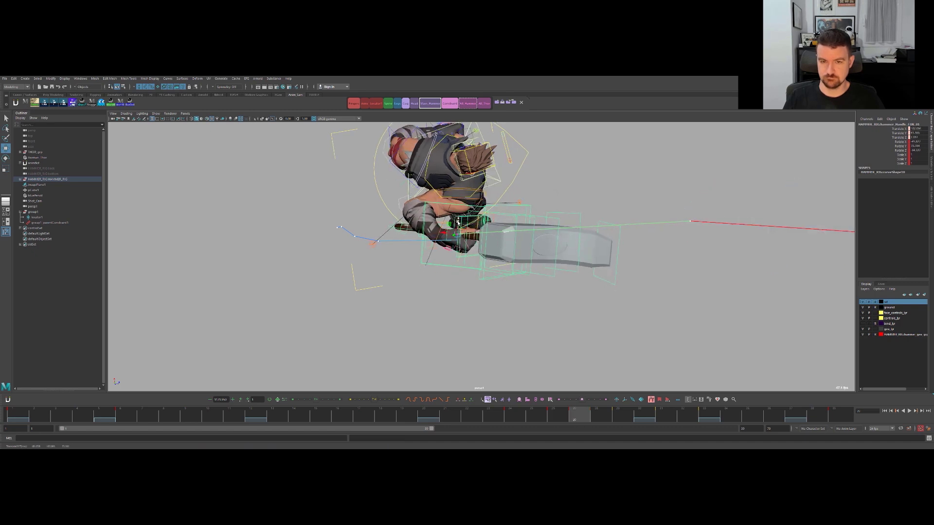
key("period")
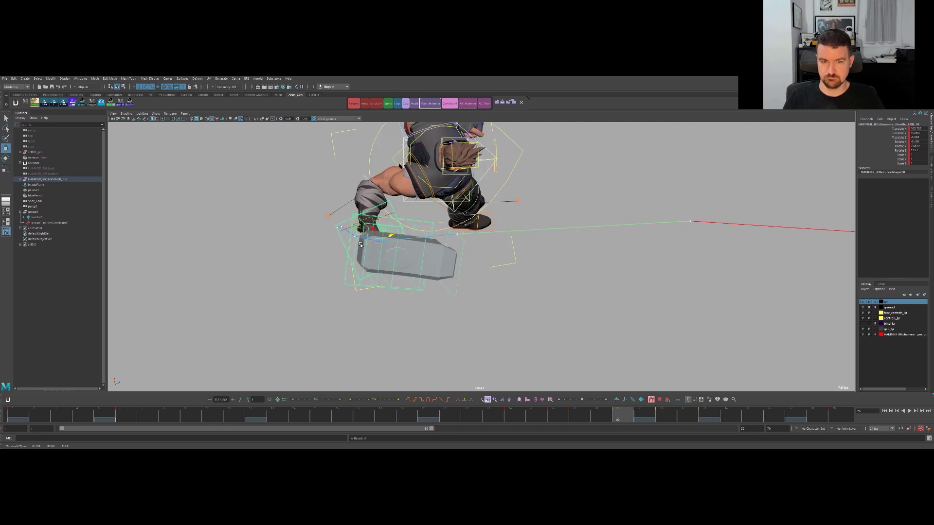
left_click_drag(373, 232, 396, 189)
left_click(455, 222)
key("ctrl+z")
Move the hammer handle control on frame 33 to realign the hammer with the gripping hand.
key("period")
key("period")
key("period")
middle_click_drag(395, 188, 554, 182, "alt")
right_click_drag(554, 182, 603, 197, "alt")
left_click_drag(603, 197, 521, 224, "alt")
key("period")
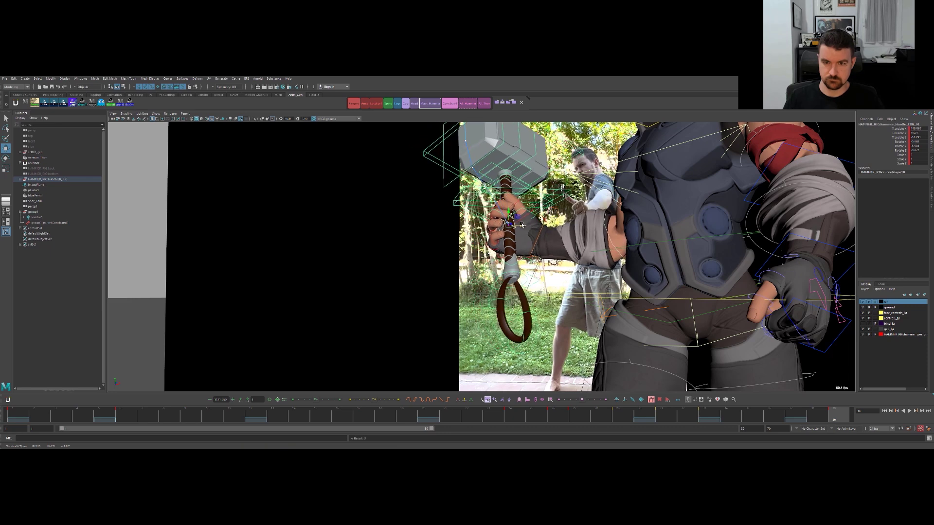
key("comma")
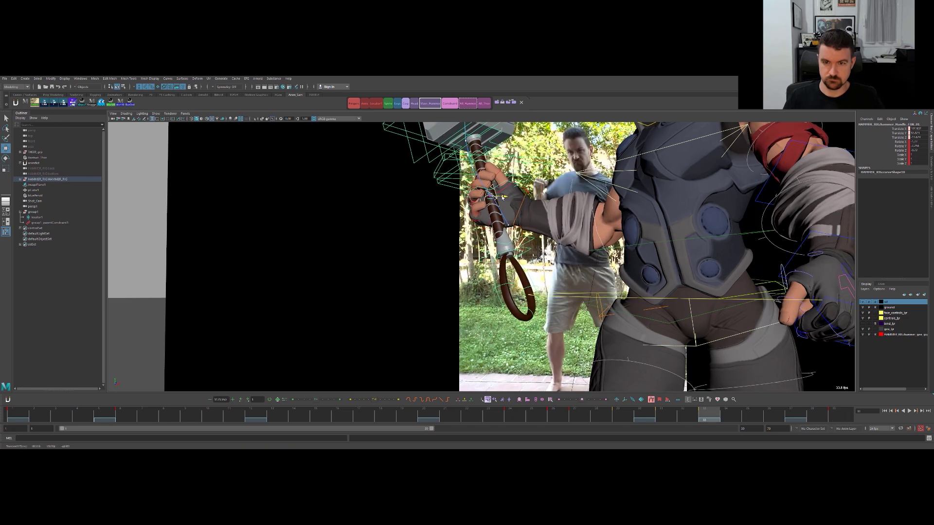
mouse_move(502, 197)
left_mouse_down()
mouse_move(423, 191)
mouse_move(488, 185)
left_mouse_up()
Rotate the hammer hand's control slightly to refine the grip pose, checking it against the neighbouring frame.
left_click_drag(633, 194, 525, 228, "alt")
scroll(555, 233, "up", 5)
key("q")
left_click(423, 179)
left_click(423, 180)
key("e")
left_click_drag(460, 245, 438, 241)
key("w")
key("comma")
key("period")
Examine the hammer arm's pose closely from several angles.
right_click_drag(461, 240, 409, 246, "alt")
left_click_drag(408, 246, 565, 249, "alt")
right_click_drag(564, 248, 459, 247, "alt")
left_click_drag(459, 246, 497, 257, "alt")
right_click_drag(579, 234, 508, 246, "alt")
left_click_drag(508, 246, 489, 254, "alt")
right_click_drag(489, 254, 510, 257, "alt")
left_click_drag(510, 258, 516, 260, "alt")
Play back and scrub the hammer catch in the shot camera view to check its timing.
key("alt+v")
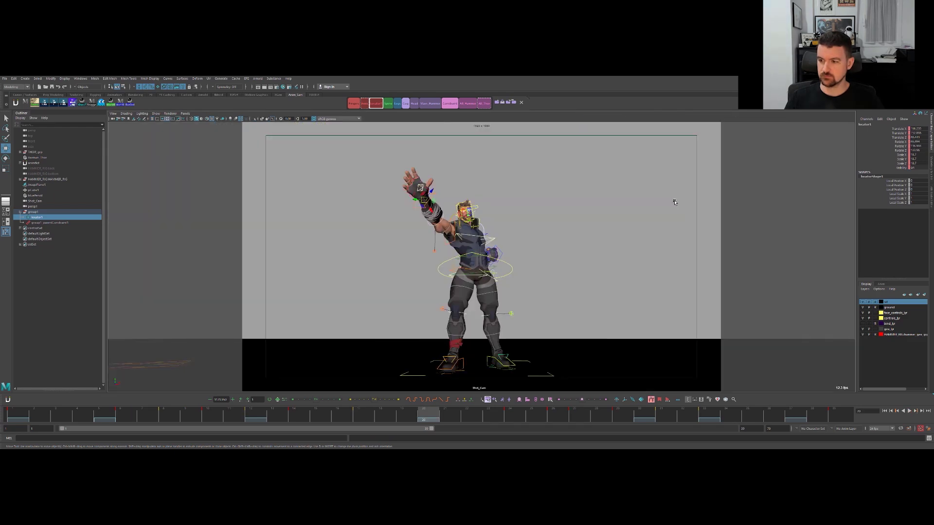
key("alt+v")
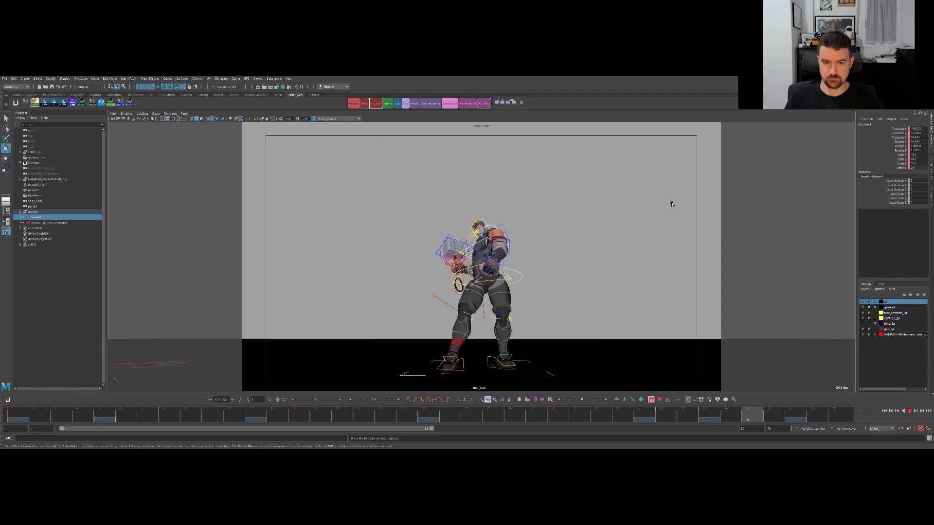
left_click(525, 417)
key("alt+v")
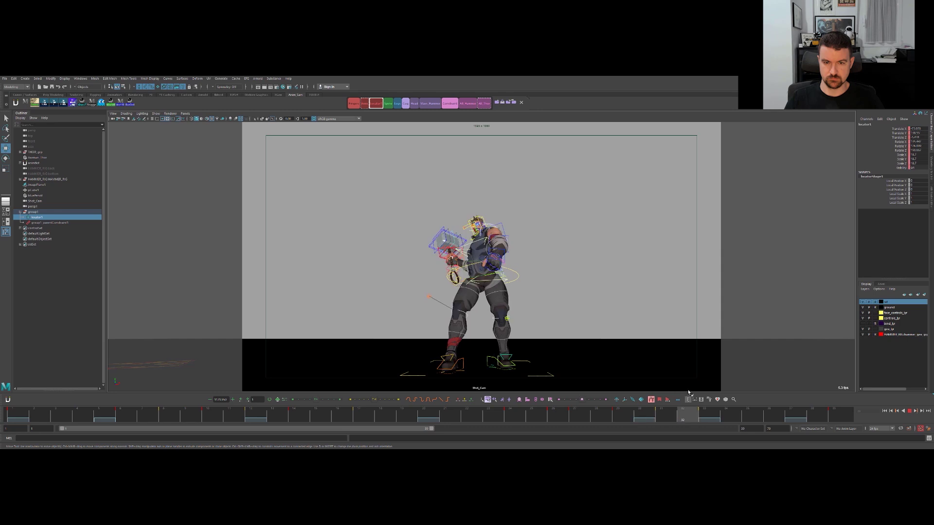
mouse_move(619, 419)
left_mouse_down()
mouse_move(559, 420)
mouse_move(575, 415)
left_mouse_up()
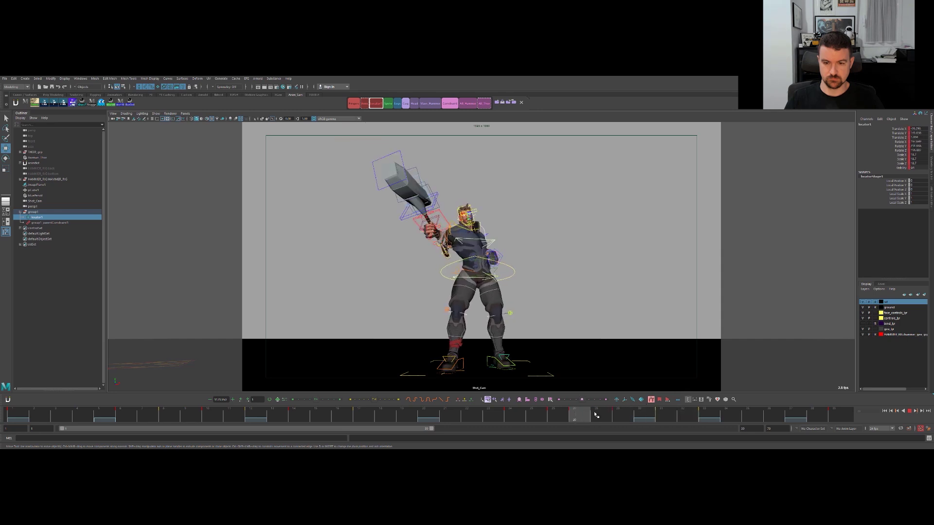
left_click(618, 412)
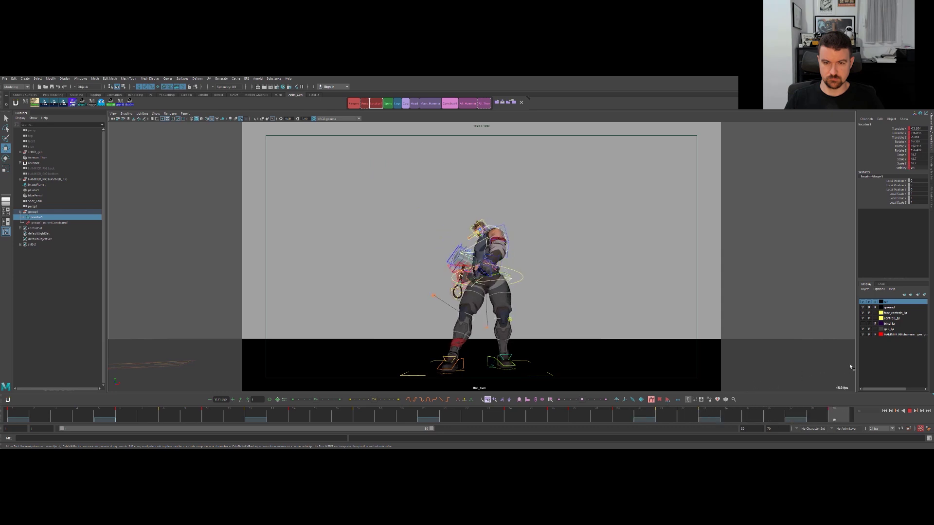
Extend the end of the playback range to include the following hammer swing, and play back and scrub the shot.
left_click_drag(431, 429, 635, 415)
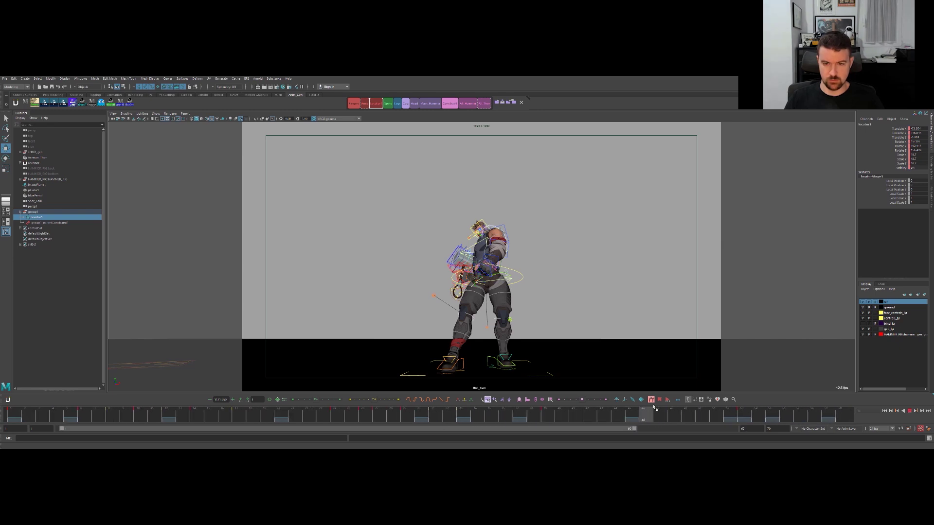
key("alt+v")
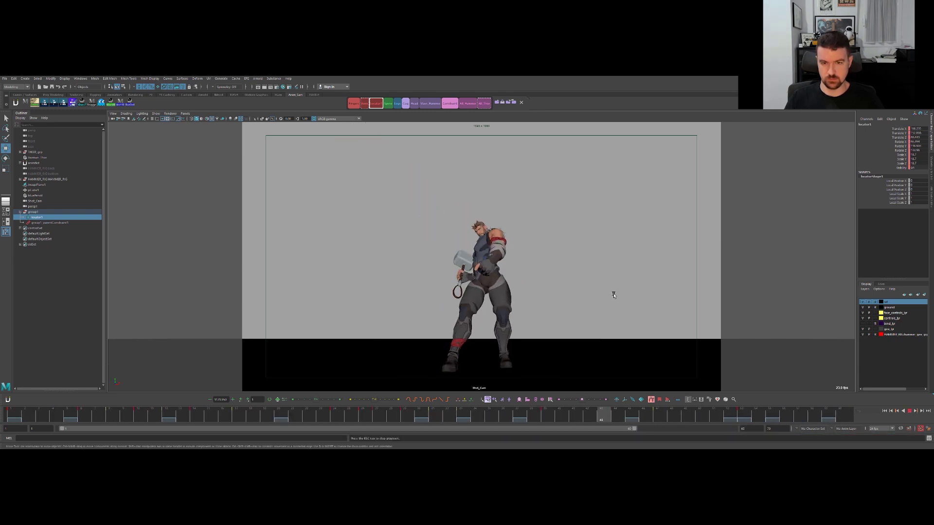
left_click_drag(565, 419, 548, 413)
Inspect the stretched hammer in the perspective view and extend the end of the playback range to reach the raised-hammer pose.
key(".")
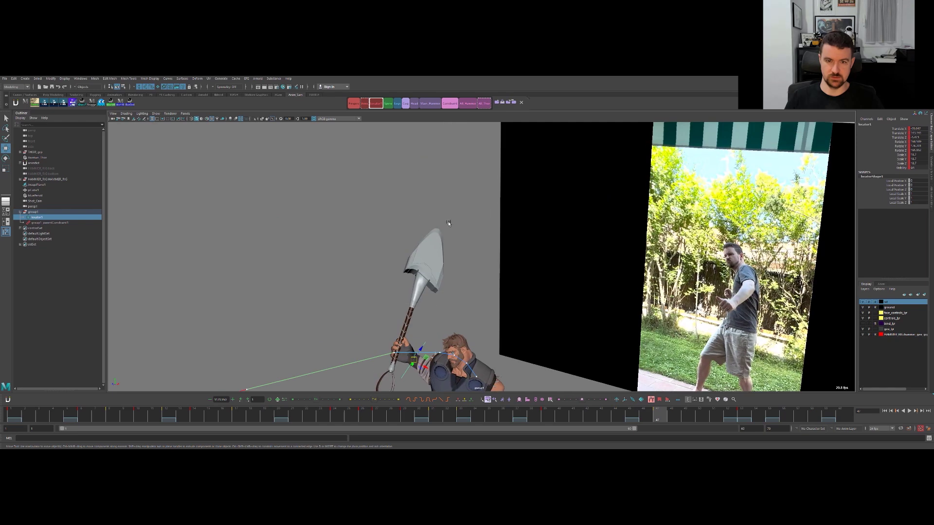
left_click_drag(449, 223, 411, 224, "alt")
left_click_drag(470, 306, 471, 307)
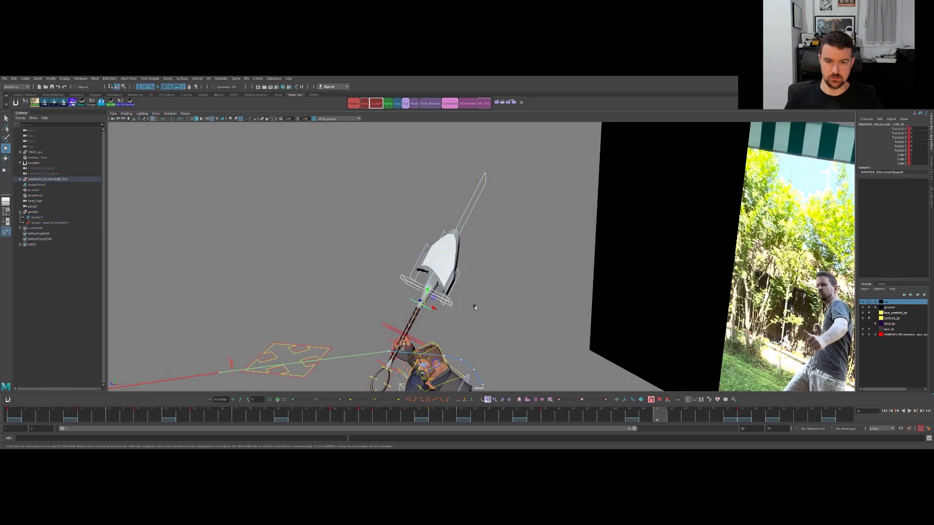
left_click(554, 420)
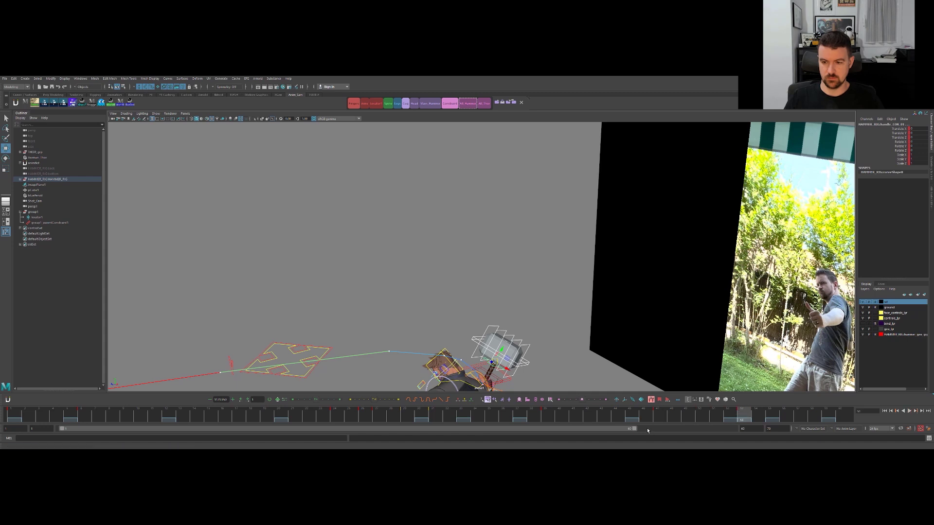
left_click_drag(635, 430, 727, 429)
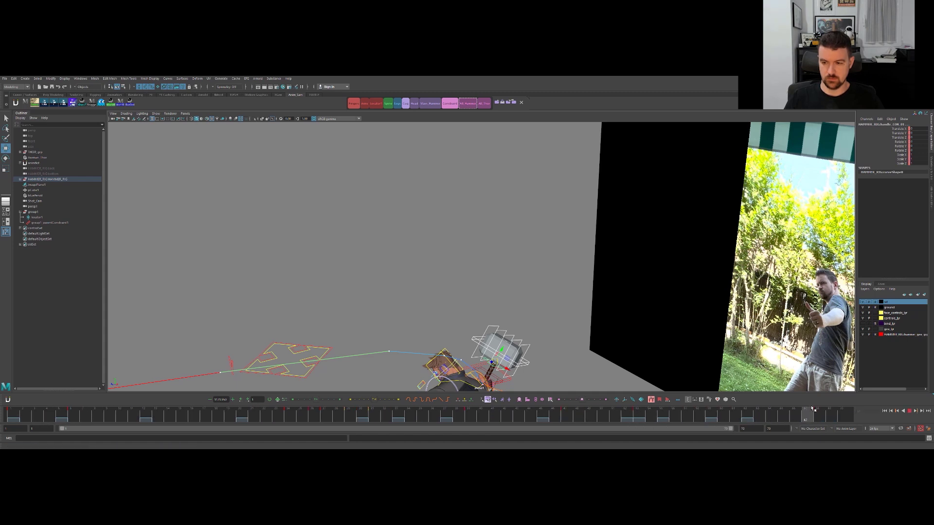
left_click_drag(811, 414, 842, 413)
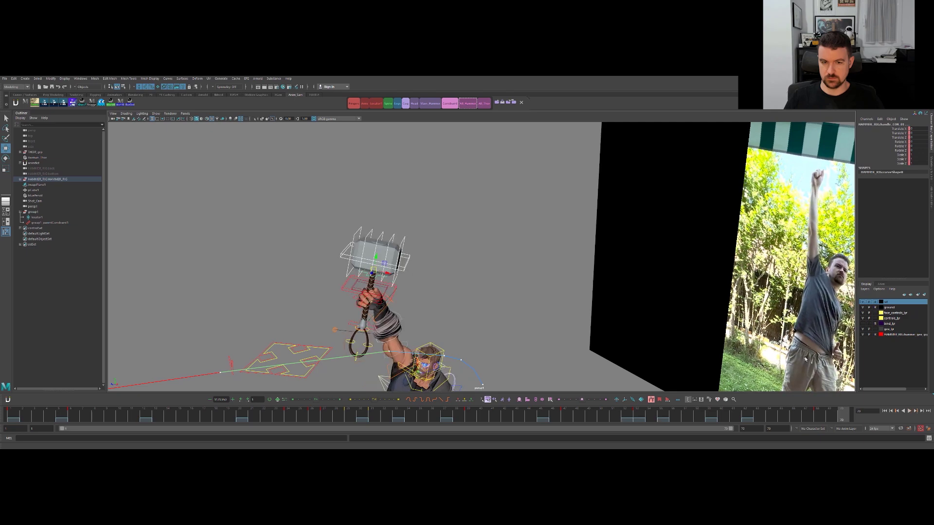
Frame the raised-hammer pose beside the reference video and set the end of the animation range to frame 68.
left_click_drag(700, 365, 692, 328, "alt")
right_click_drag(695, 315, 554, 306, "alt")
left_click_drag(554, 306, 579, 339, "alt")
middle_click_drag(579, 340, 581, 303, "alt")
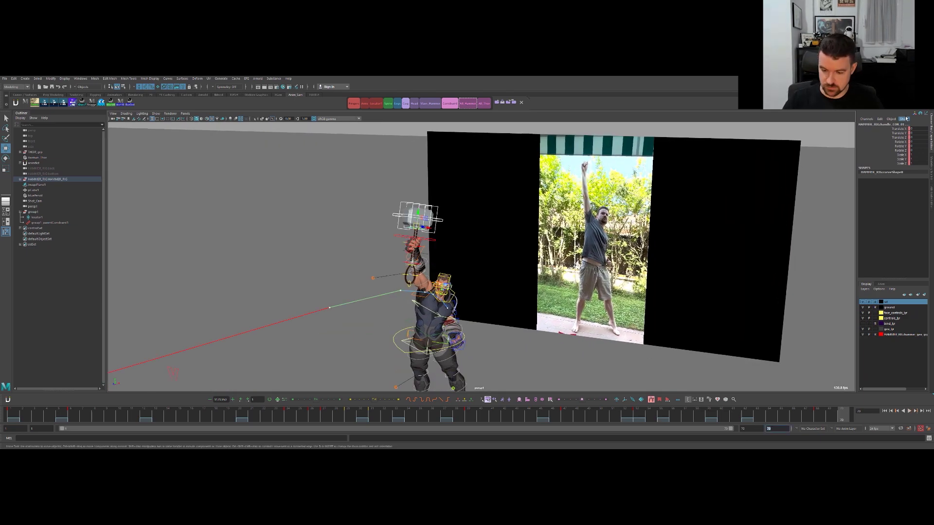
key("Return")
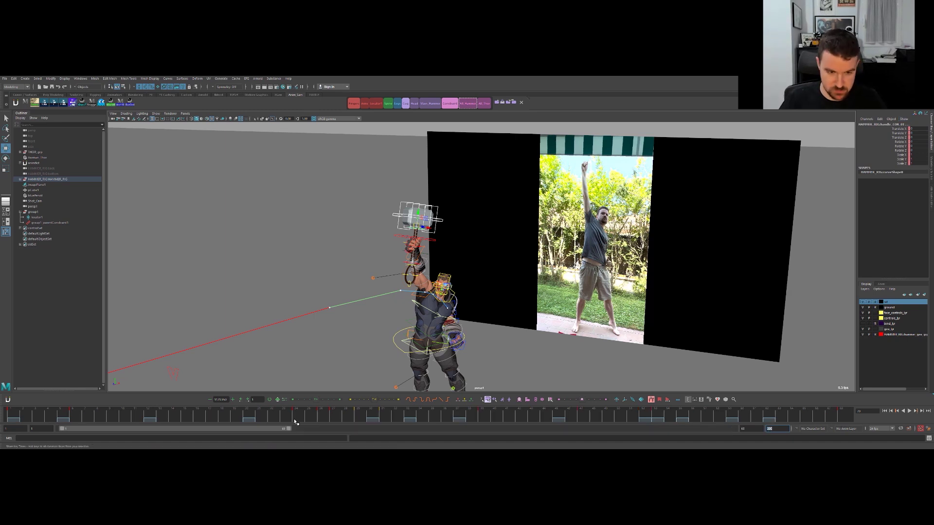
left_click_drag(291, 429, 699, 429)
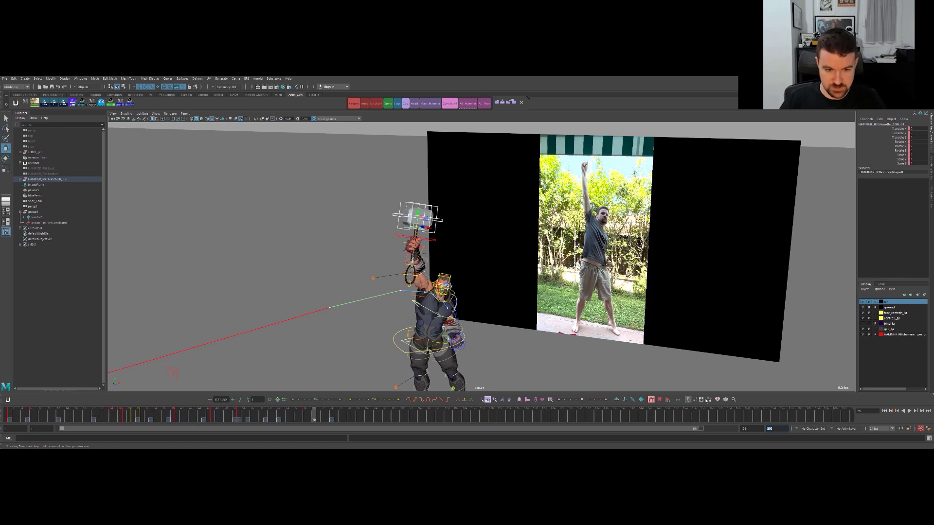
left_click_drag(784, 429, 760, 427)
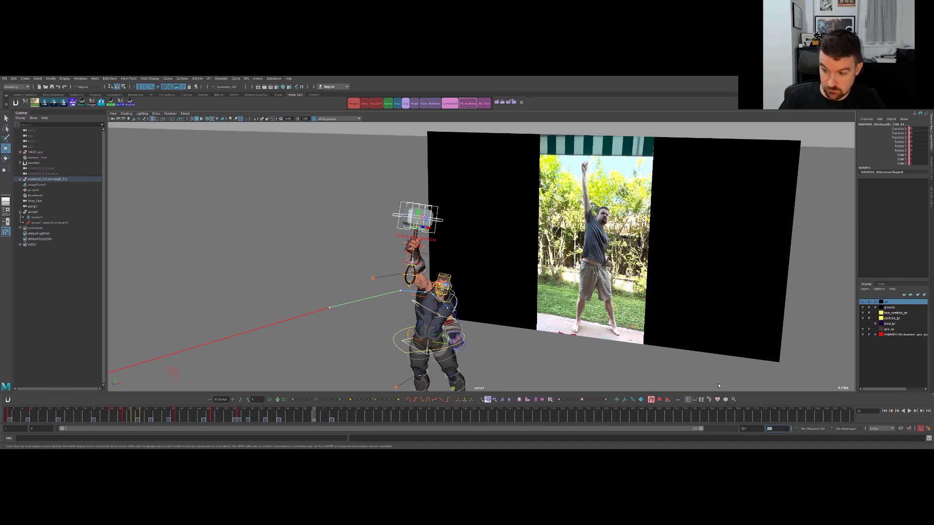
type("68")
key("Return")
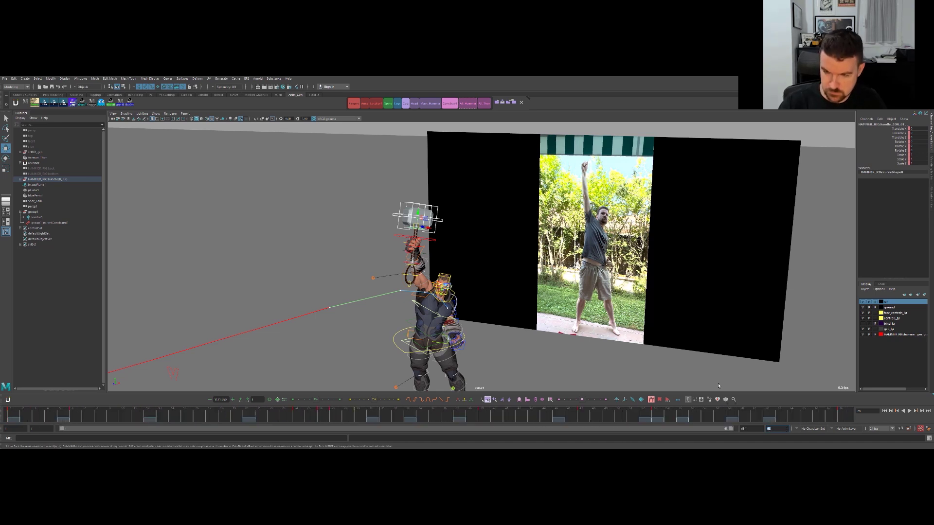
Clear the selection and play back the catch and swing from several perspective angles, comparing the motion with the reference video.
left_click(363, 208)
key("alt+v")
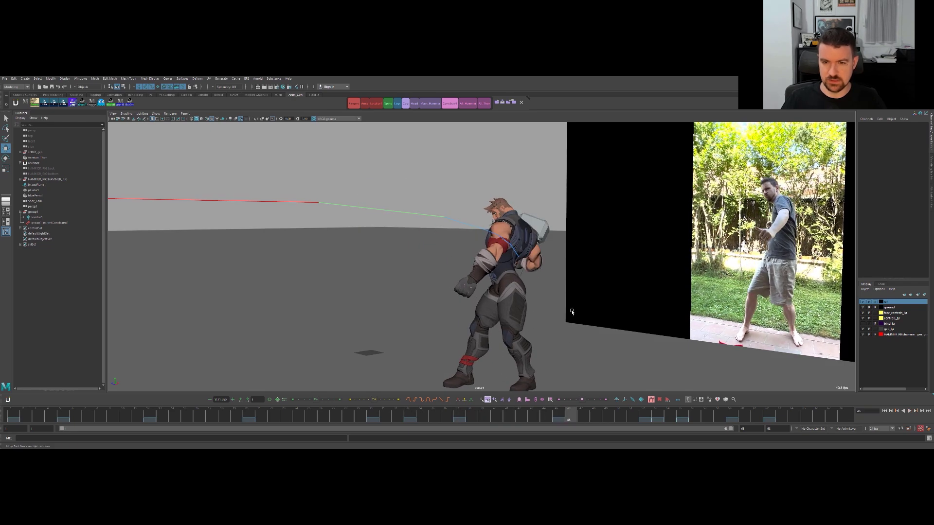
left_click_drag(546, 264, 377, 259, "alt")
key("alt+v")
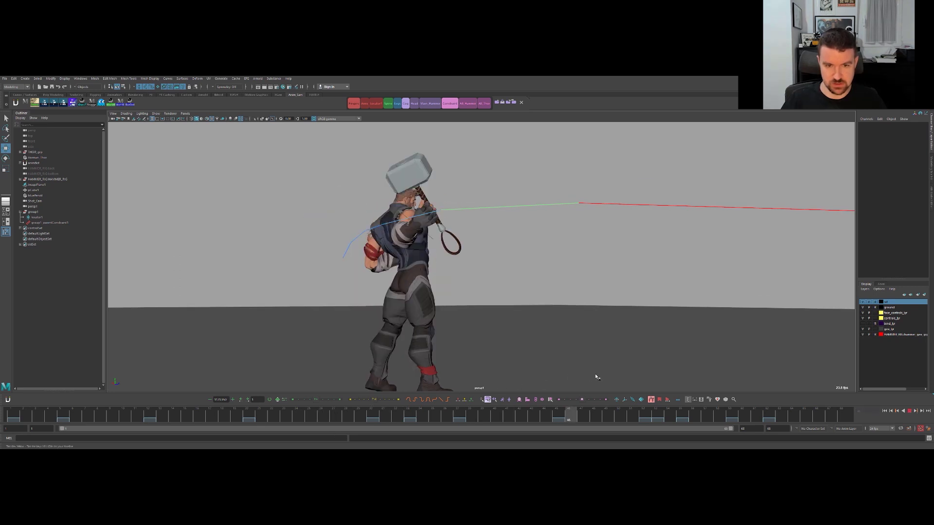
key("alt+v")
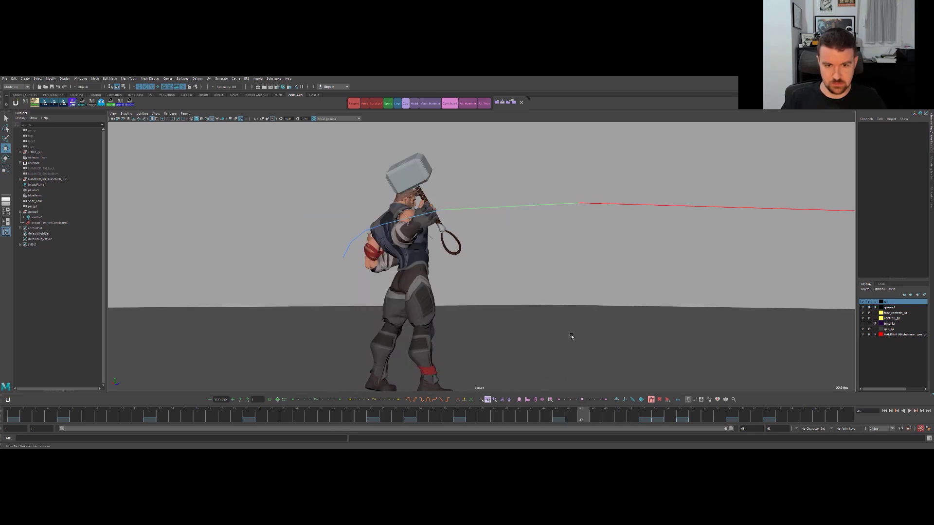
left_click_drag(571, 336, 535, 325, "alt")
middle_click_drag(535, 325, 554, 278, "alt")
key("alt+v")
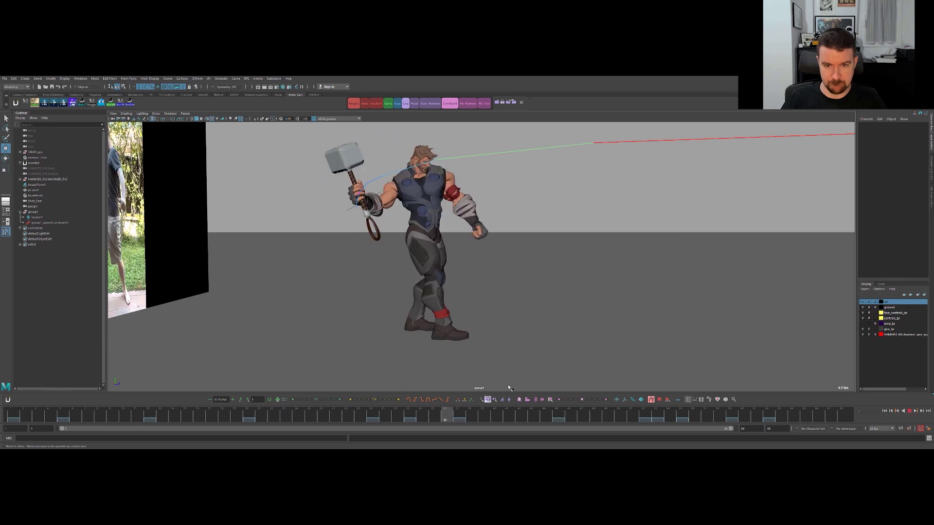
key("alt+v")
left_click_drag(463, 308, 452, 332, "alt")
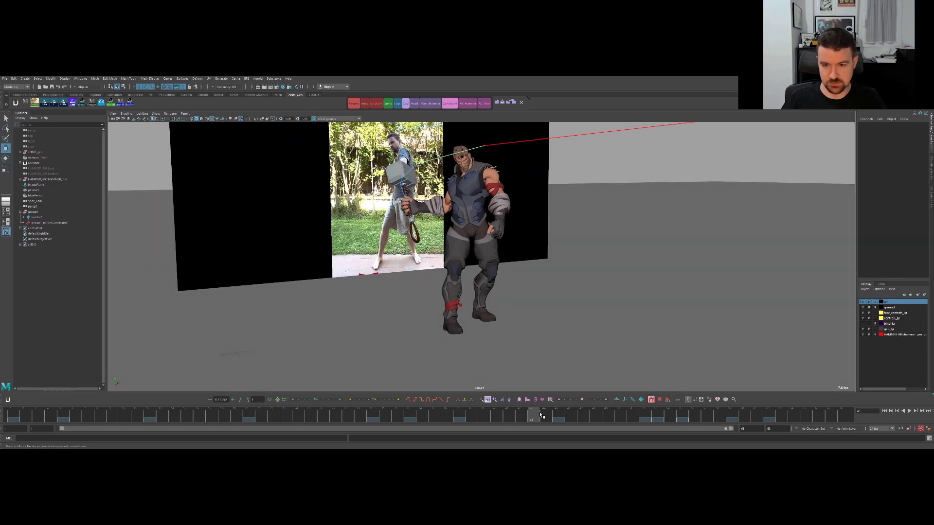
key("alt+v")
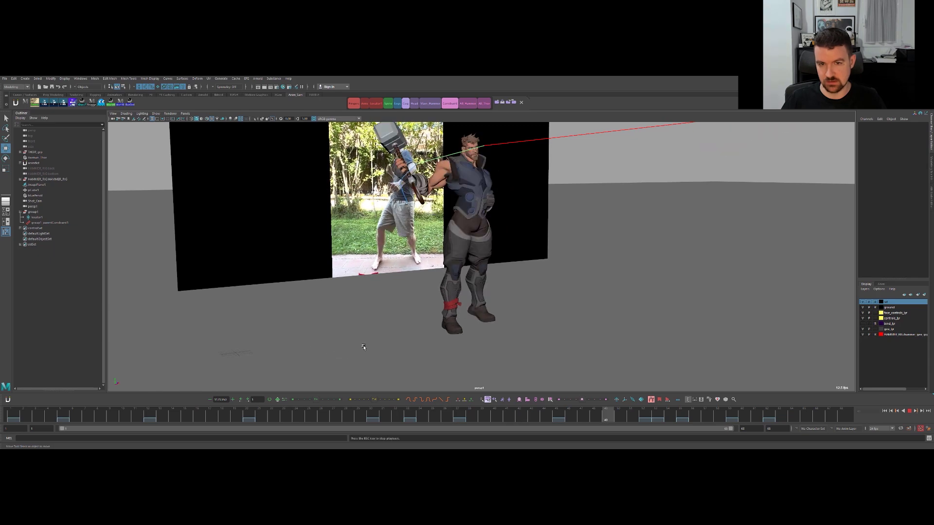
left_click_drag(363, 348, 418, 301, "alt")
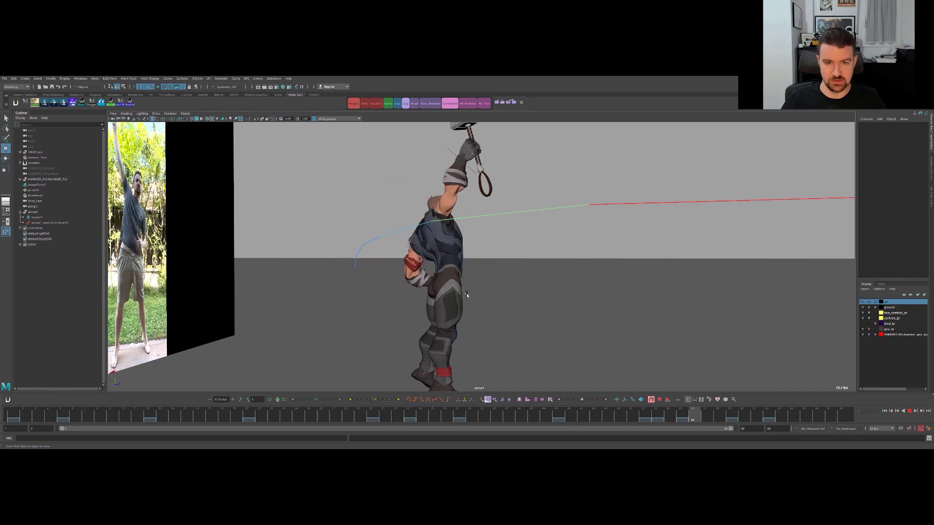
Play back the full action in the shot camera view and scrub through the settled pose after the catch.
key("space")
key("space")
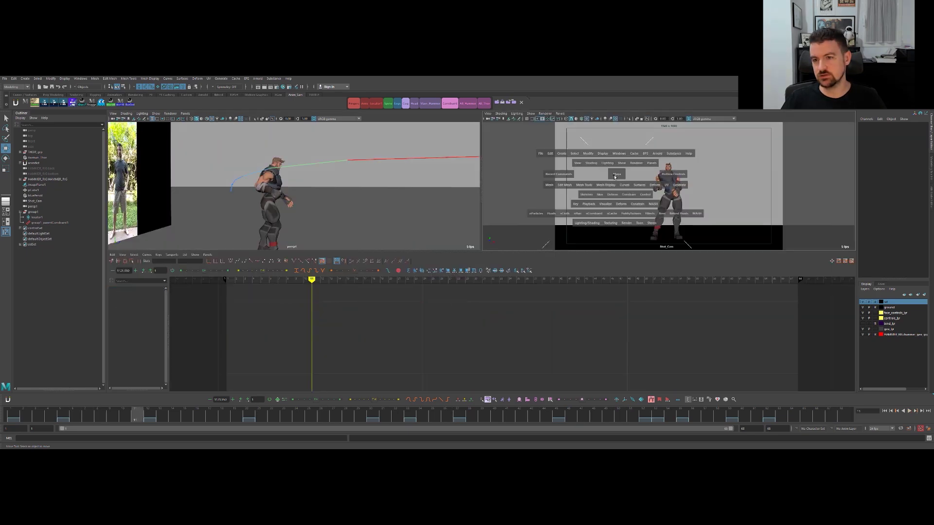
key("alt+v")
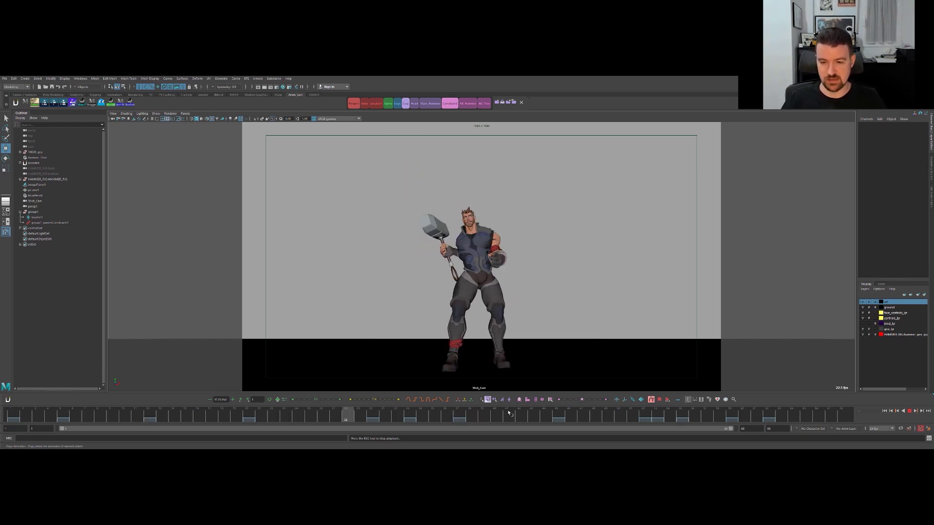
left_click_drag(468, 413, 415, 401)
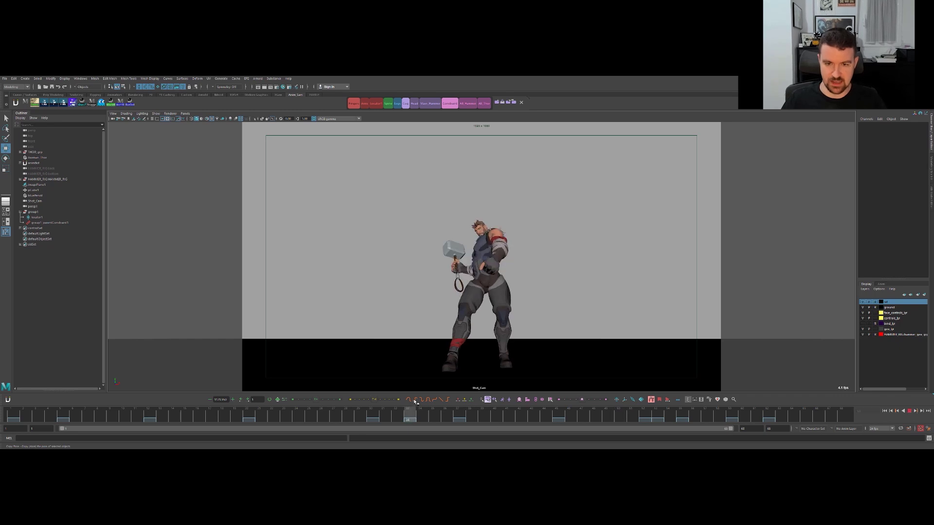
Try shifting the hammer handle's control in the settled pose after the catch, and undo the move.
left_click(458, 267)
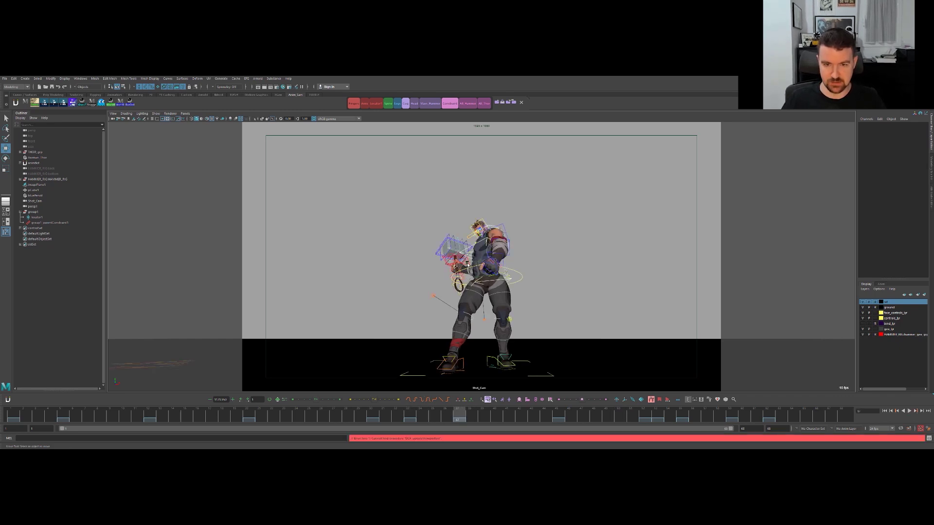
left_click_drag(459, 267, 463, 267)
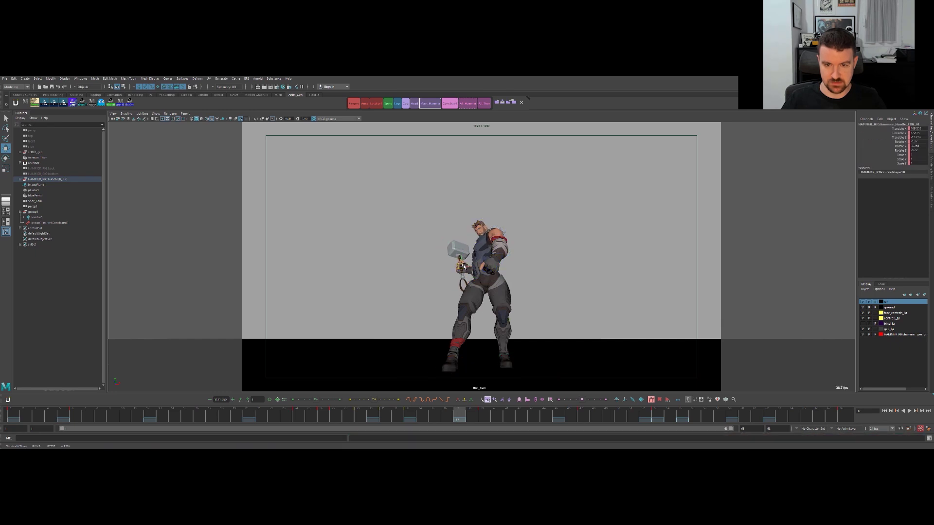
left_click_drag(449, 222, 457, 205)
key("ctrl+z")
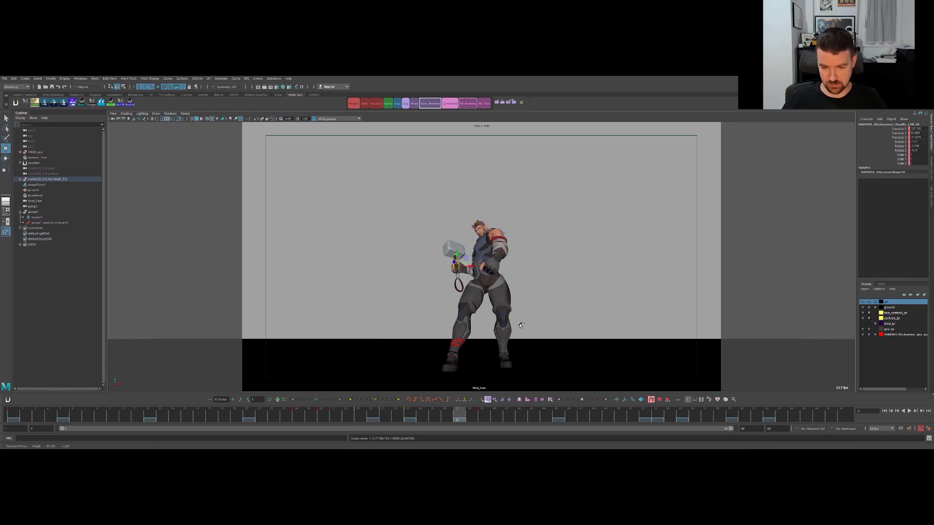
Replay the shot through the camera, and scrub from the settled pose into the swing beside the reference video in perspective view.
key("alt+v")
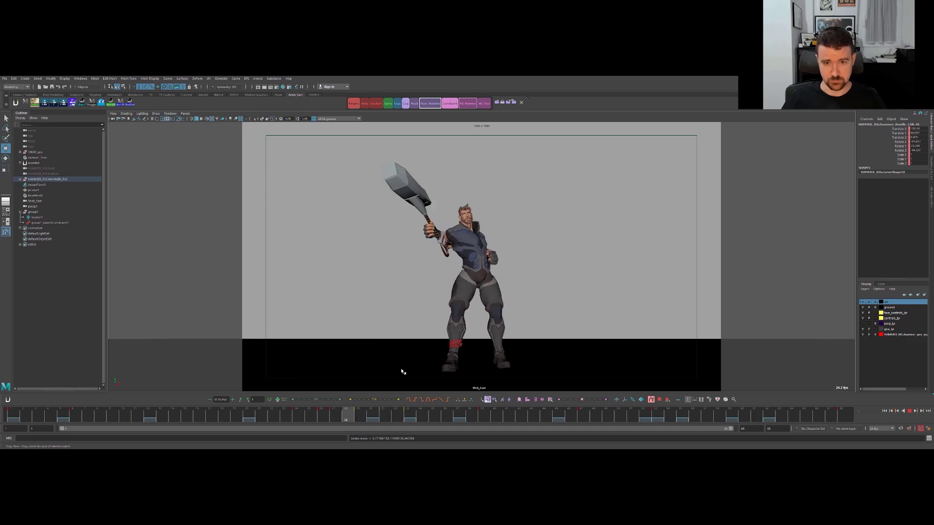
key("alt+v")
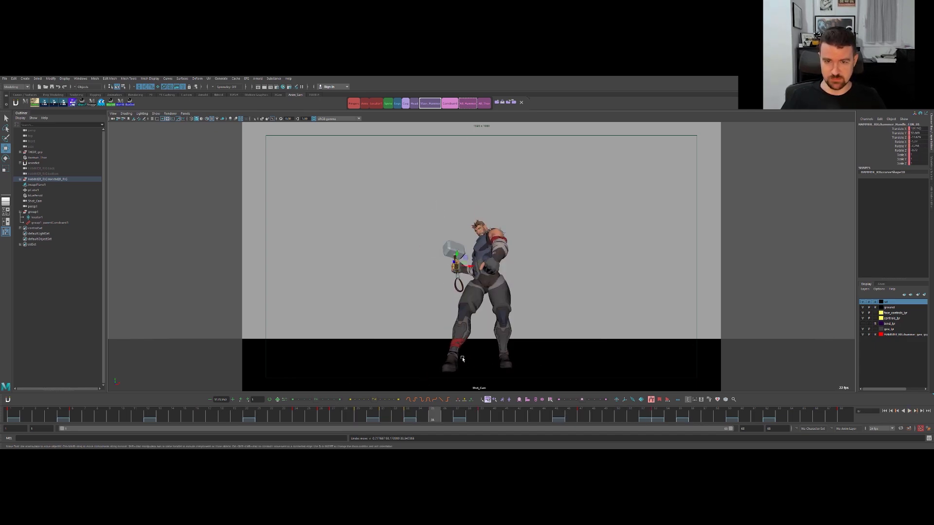
key("space")
key("space")
left_click_drag(470, 217, 453, 259, "alt")
left_click_drag(442, 417, 522, 408)
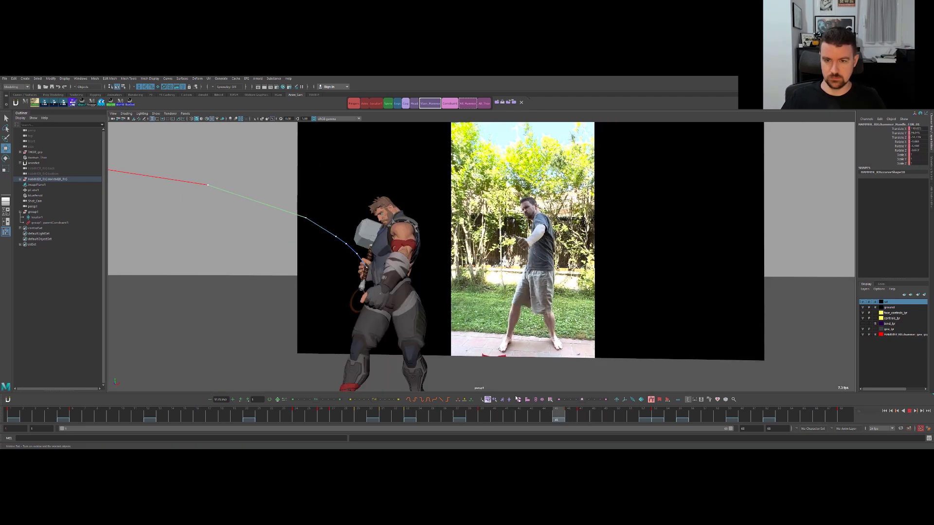
key("alt+v")
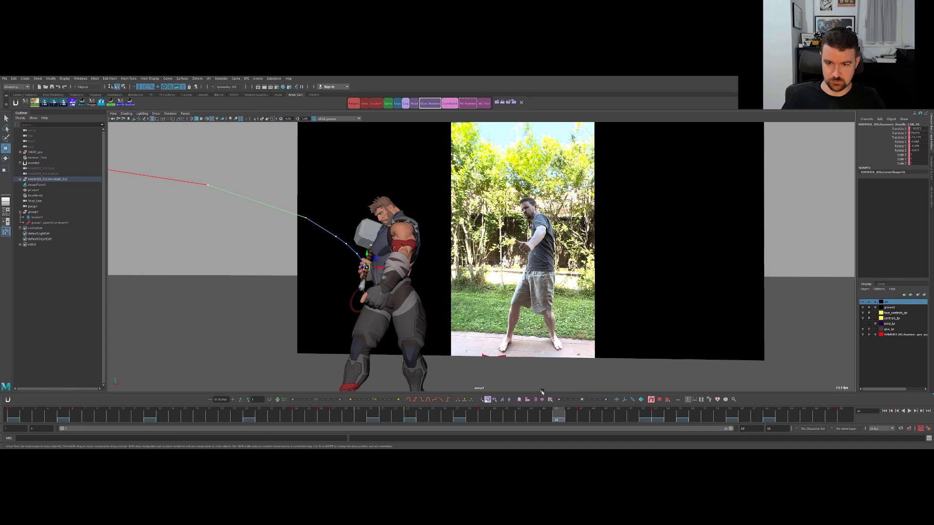
key("alt+v")
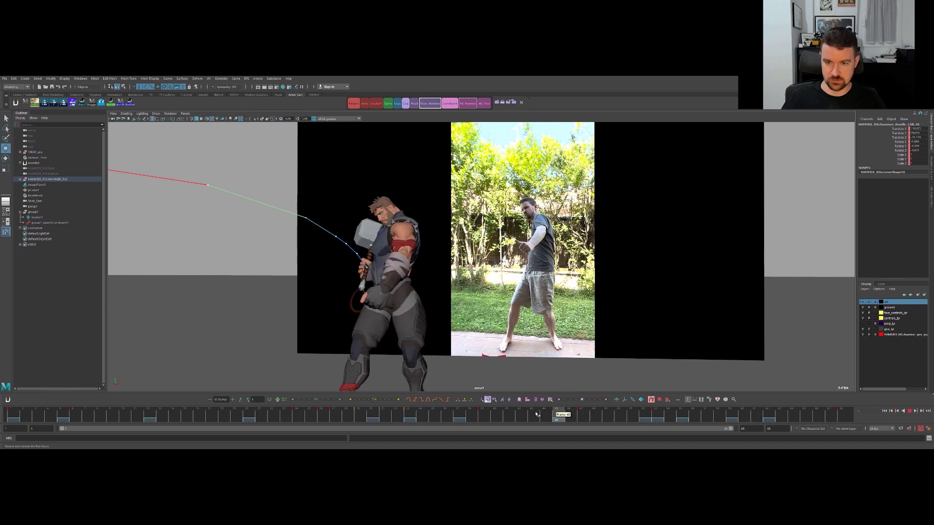
mouse_move(608, 393)
left_mouse_down()
mouse_move(551, 409)
mouse_move(623, 396)
mouse_move(542, 407)
mouse_move(657, 381)
mouse_move(614, 386)
mouse_move(651, 375)
left_mouse_up()
scroll(477, 237, "down", 2)
left_click_drag(477, 237, 501, 227, "alt")
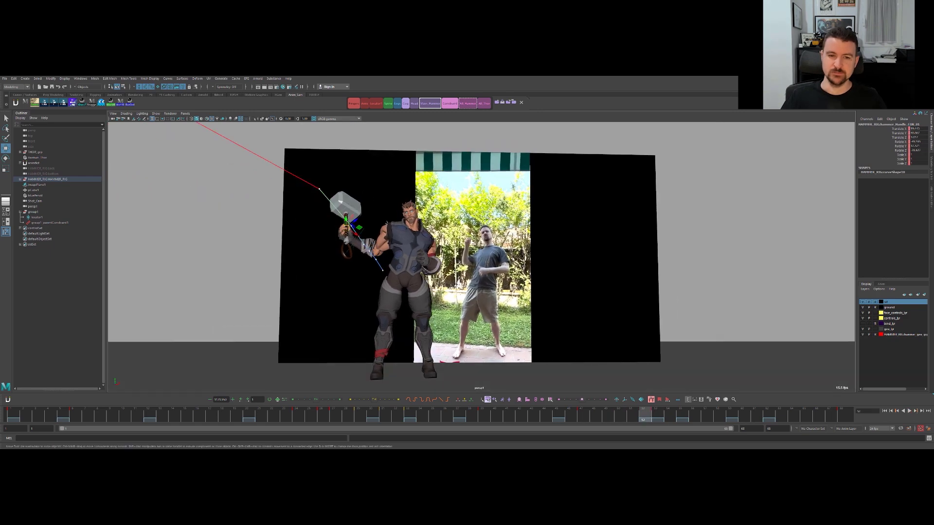
Step between the key poses and scrub from the hold to the hammer raise, comparing the timing with the reference video.
key("period")
key("comma")
key("comma")
key("period")
mouse_move(594, 419)
left_mouse_down()
mouse_move(661, 409)
mouse_move(483, 421)
left_mouse_up()
key("period")
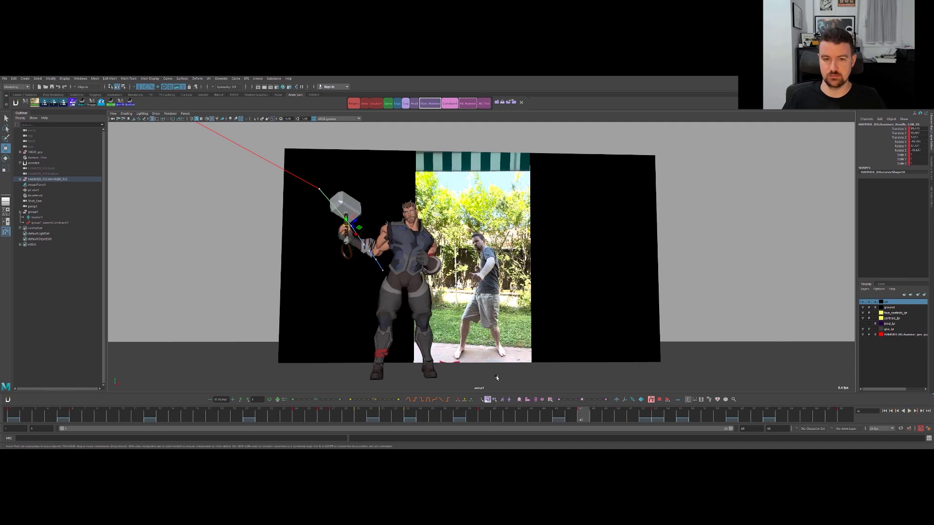
key("comma")
key("period")
key("period")
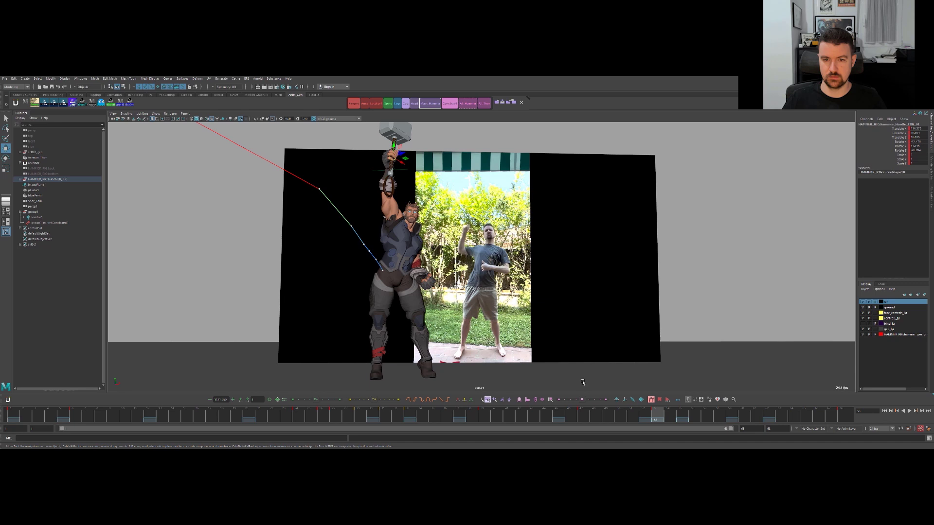
mouse_move(591, 416)
left_mouse_down()
mouse_move(665, 417)
mouse_move(570, 415)
mouse_move(657, 412)
mouse_move(644, 418)
left_mouse_up()
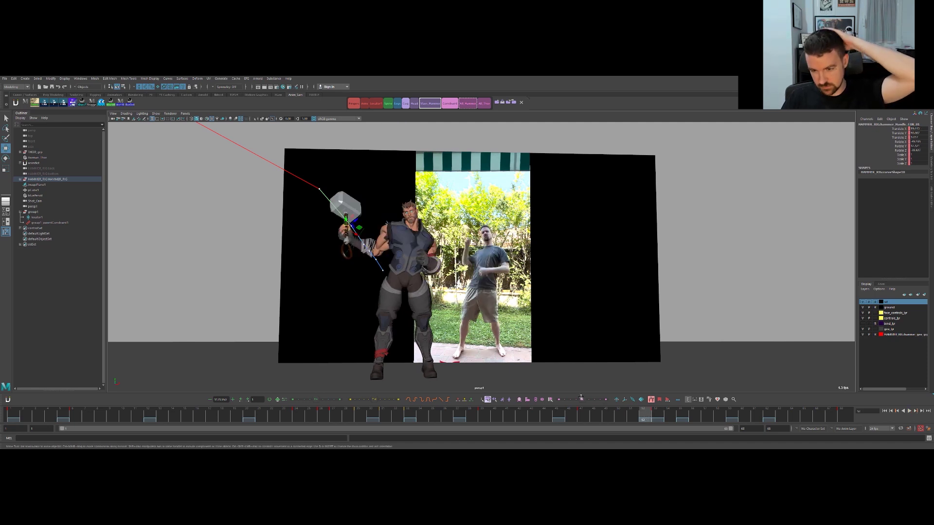
mouse_move(648, 415)
left_mouse_down()
mouse_move(655, 415)
mouse_move(290, 398)
mouse_move(506, 387)
mouse_move(315, 382)
mouse_move(498, 361)
left_mouse_up()
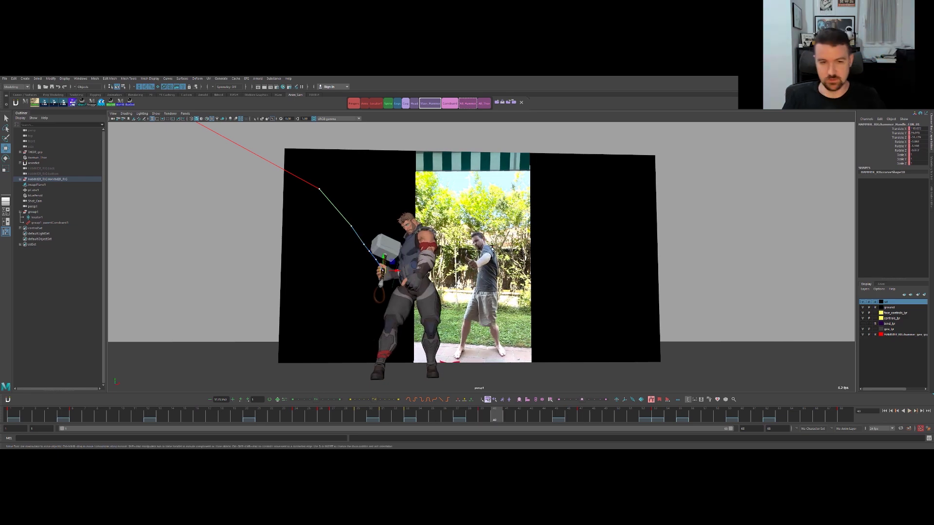
Play back the animation in perspective and review it again through the shot camera.
key("alt+v")
key("q")
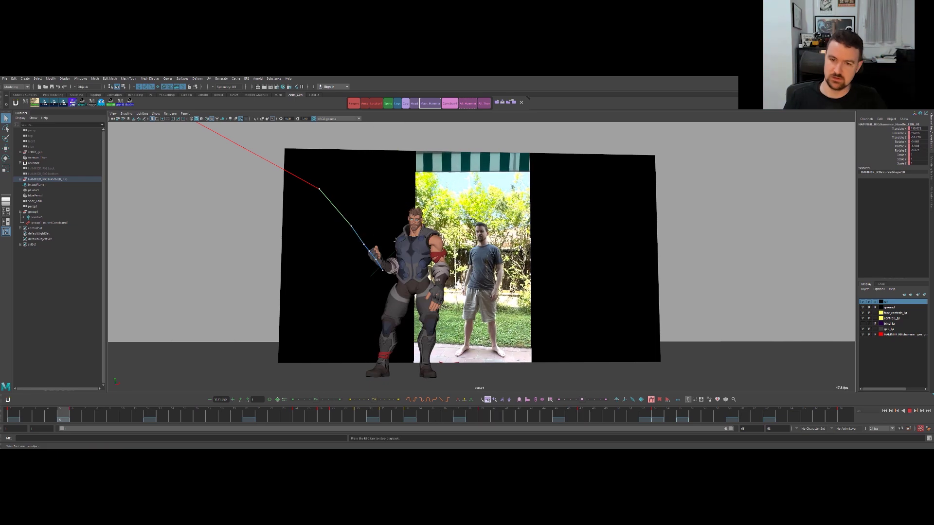
key("space")
key("space")
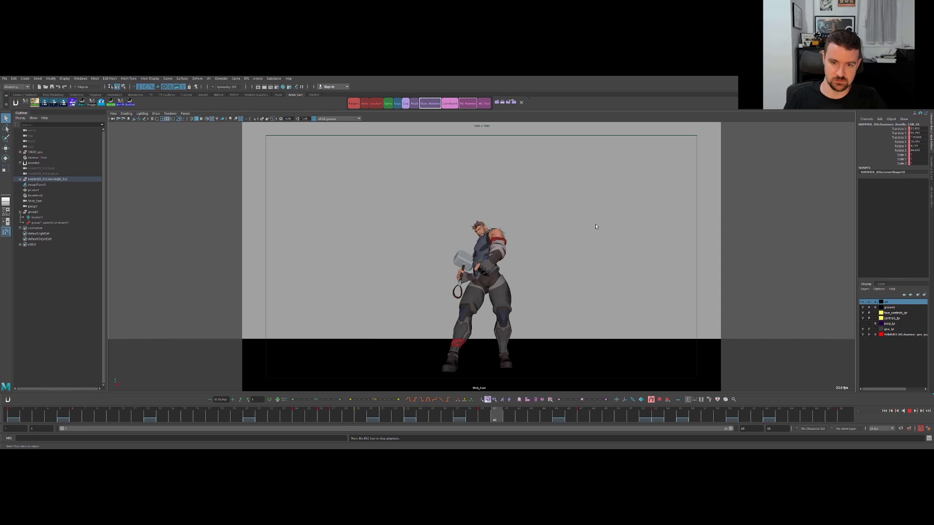
Replay the animation through the shot camera and scrub to the hammer catch on frame 27.
left_click_drag(508, 414, 489, 415)
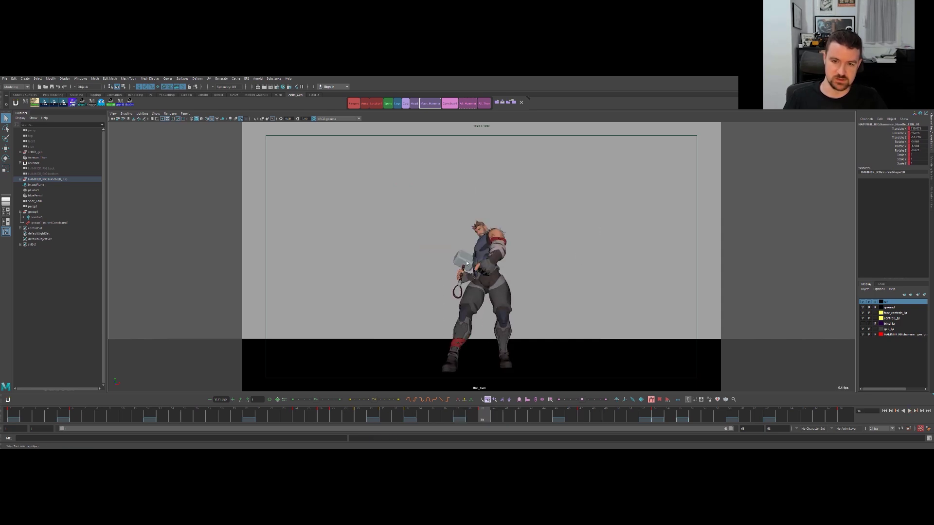
key("alt+v")
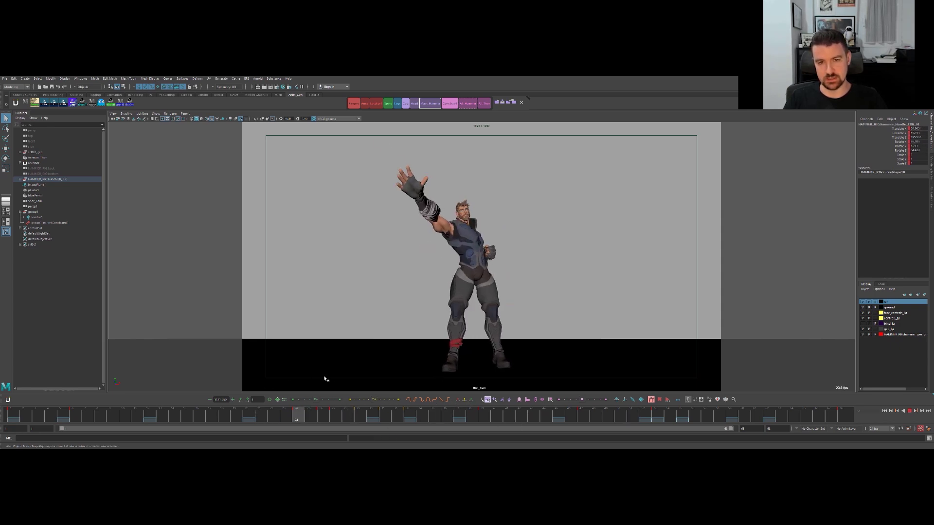
key("Escape")
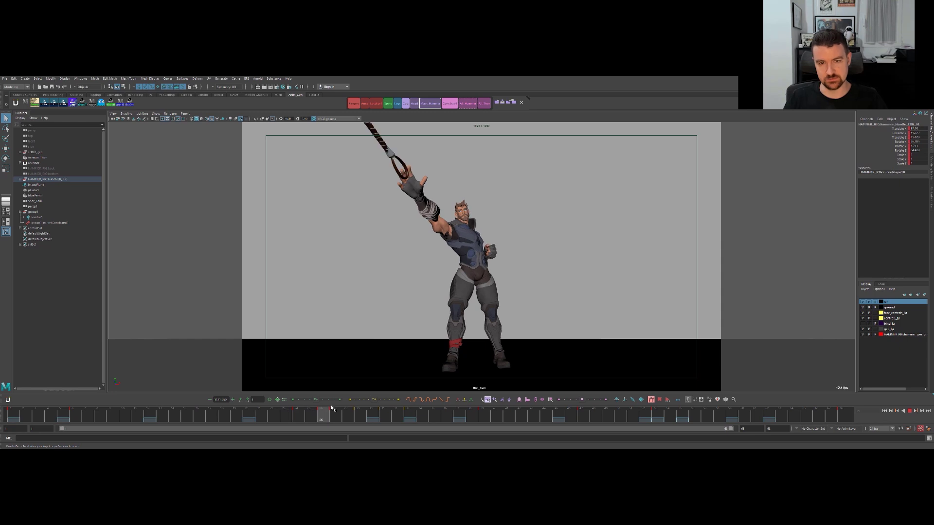
mouse_move(491, 376)
left_mouse_down()
mouse_move(291, 370)
mouse_move(351, 362)
mouse_move(317, 359)
mouse_move(355, 355)
mouse_move(346, 358)
mouse_move(381, 332)
left_mouse_up()
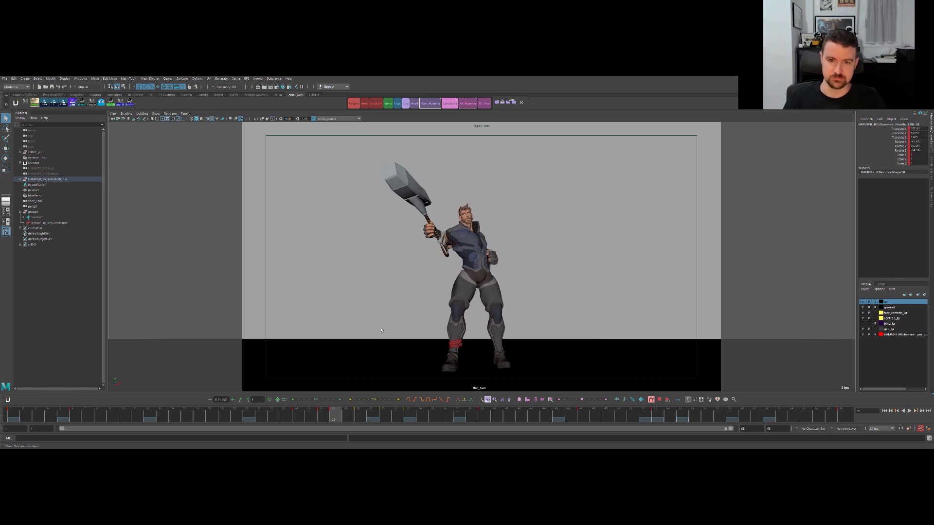
Toggle the rig controls' display and step between the frames around the catch to compare the arm poses.
left_click(429, 287)
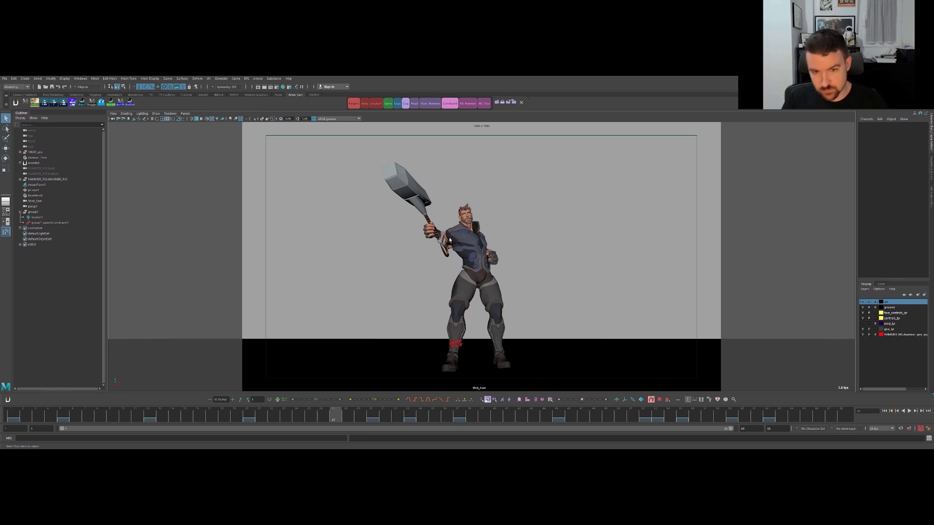
key("alt+1")
key("alt+1")
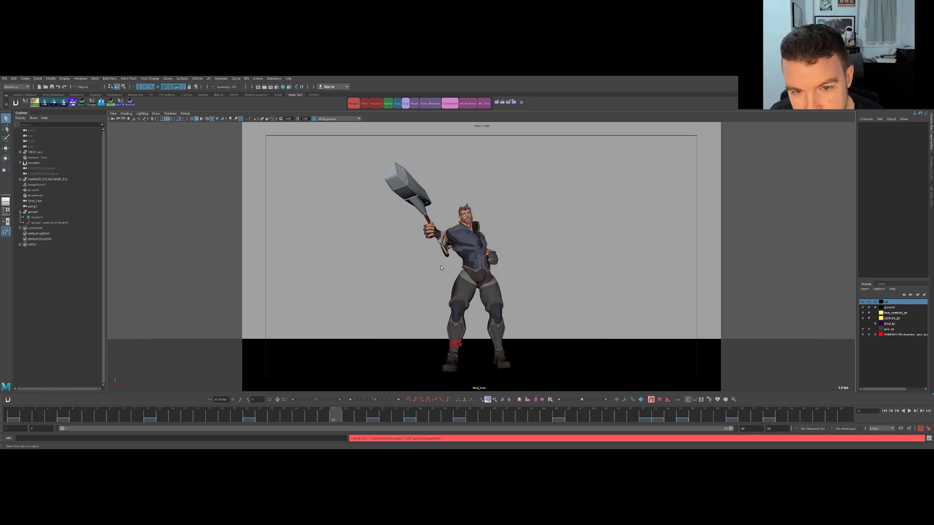
key("alt+1")
key("alt+comma")
key("alt+period")
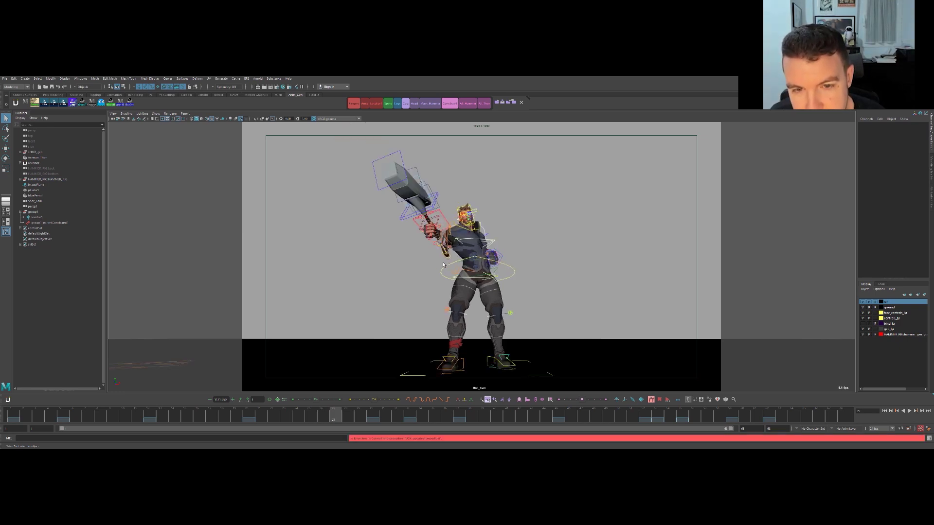
key("alt+1")
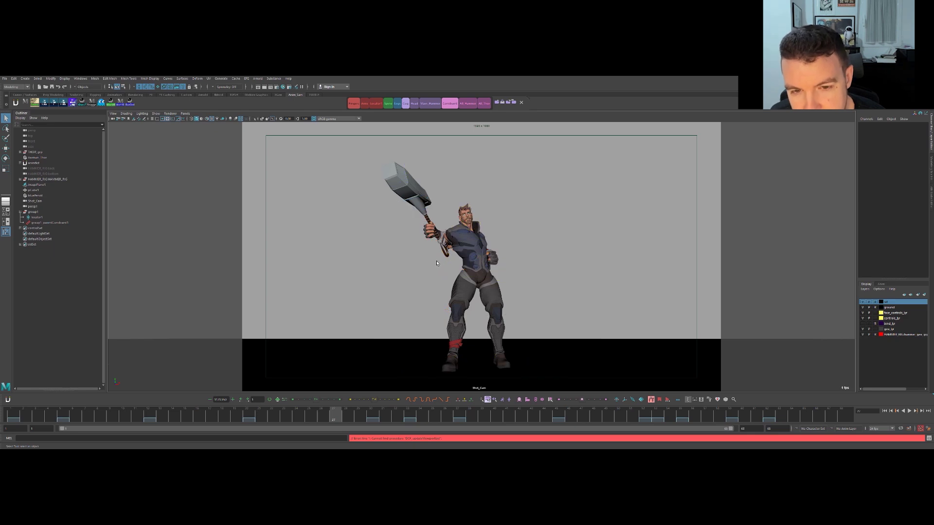
Move the locator driving the catching hand to cheat the arm pose, key its translation, and compare the neighbouring frames.
key("space")
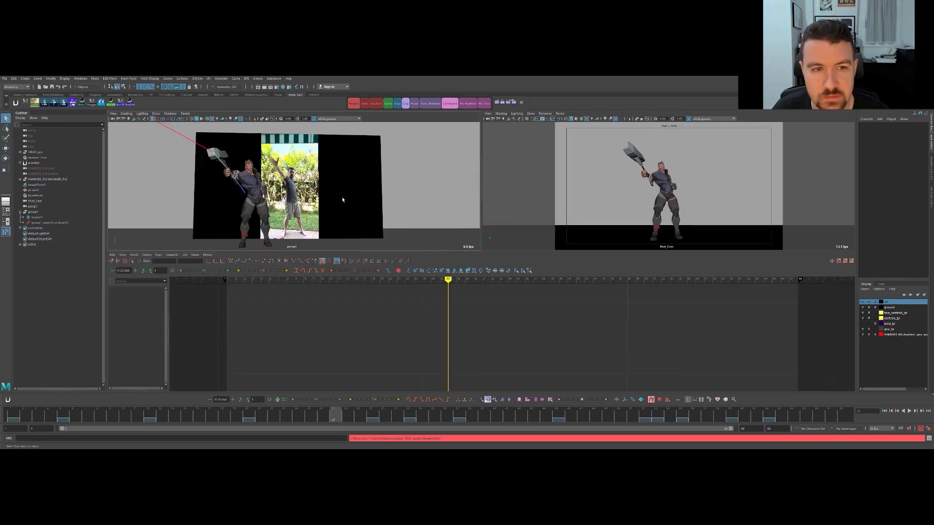
key("space")
left_click_drag(398, 241, 453, 225, "alt")
right_click_drag(454, 224, 506, 227, "alt")
middle_click_drag(389, 225, 509, 266, "alt")
key("w")
left_click(407, 245)
left_click_drag(407, 246, 452, 268, "alt")
key("e")
key("space")
key("space")
key("w")
key("comma")
key("period")
left_click_drag(430, 231, 427, 225)
key("shift+w")
key("alt+comma")
key("alt+period")
key("alt+period")
key("alt+period")
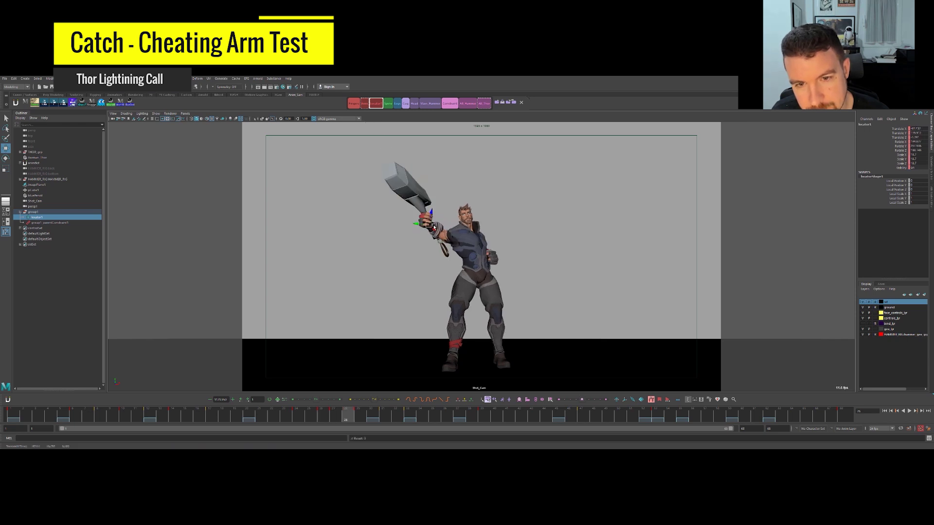
key("alt+comma")
key("alt+period")
Adjust the catching hand's locator on the frames after the catch, including frame 29, and check the spacing frame by frame.
key("e")
left_click_drag(459, 257, 452, 253)
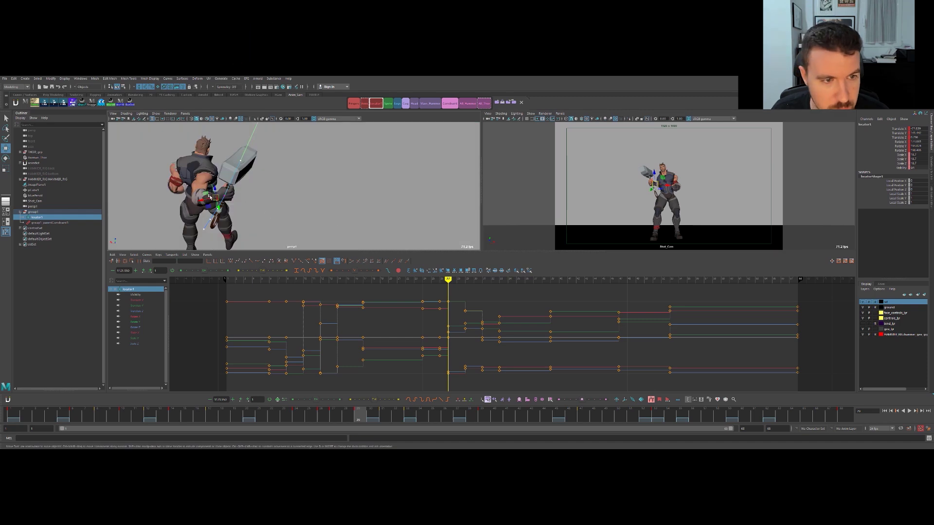
left_click_drag(221, 202, 223, 202)
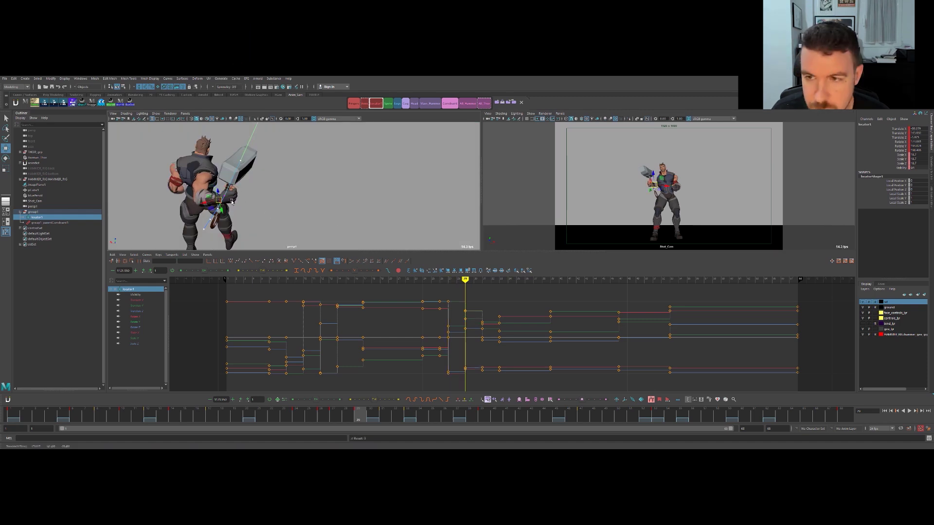
key("space")
key("alt+comma")
key("alt+period")
key("alt+period")
key("alt+period")
key("alt+comma")
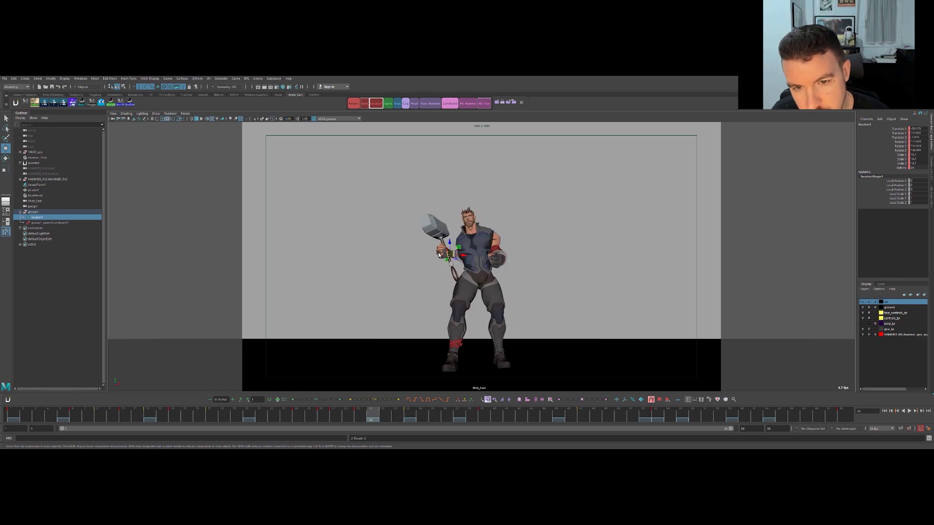
Inspect the hand's arc from another angle in perspective, and replay and scrub the catch through the shot camera.
key("space")
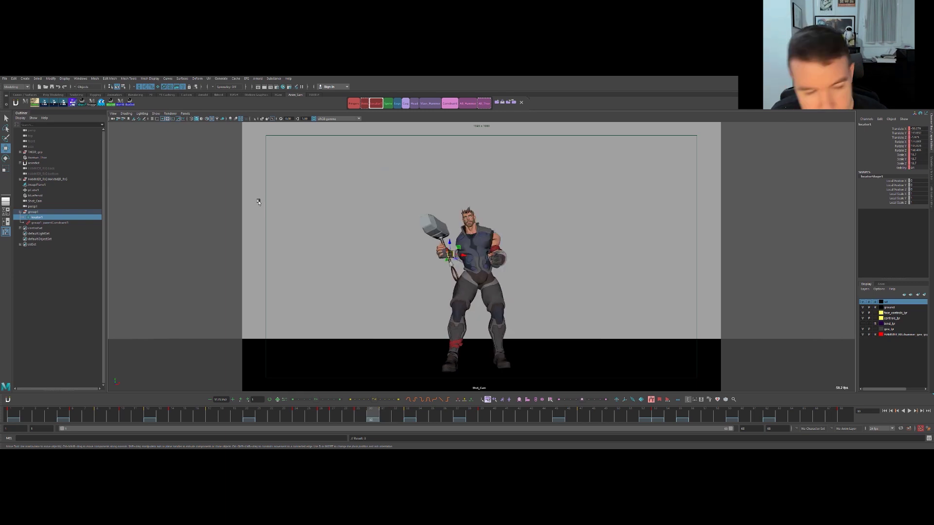
left_click_drag(311, 215, 208, 197, "alt")
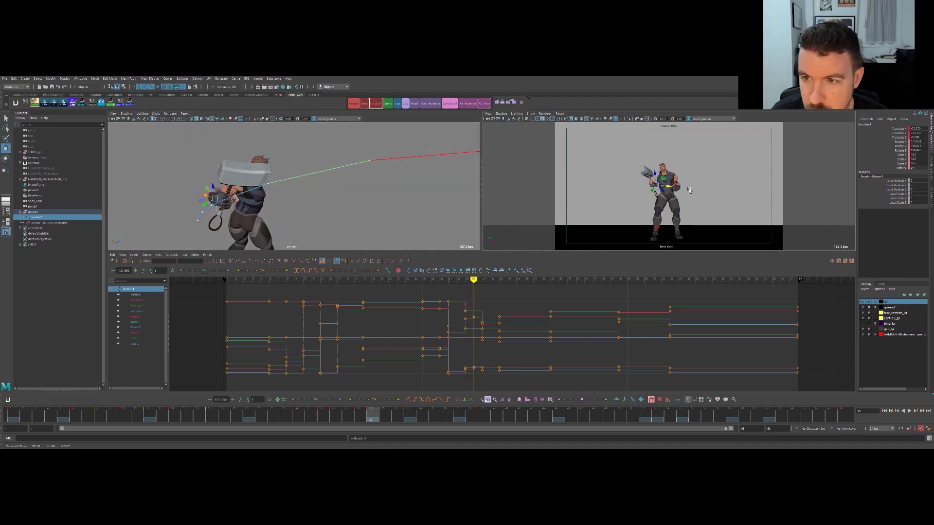
key("space")
key("alt+v")
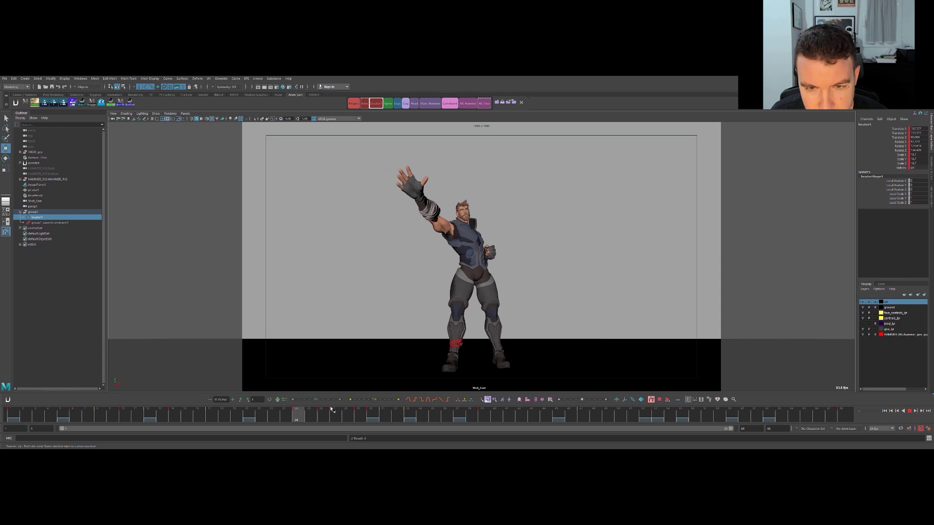
left_click_drag(354, 411, 376, 420)
right_click(376, 418)
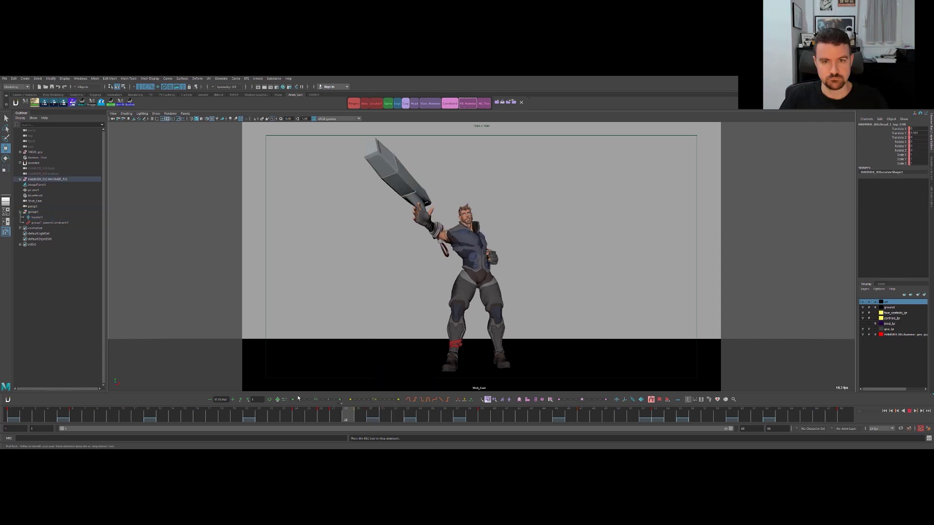
left_click_drag(318, 423, 248, 416)
key("alt+v")
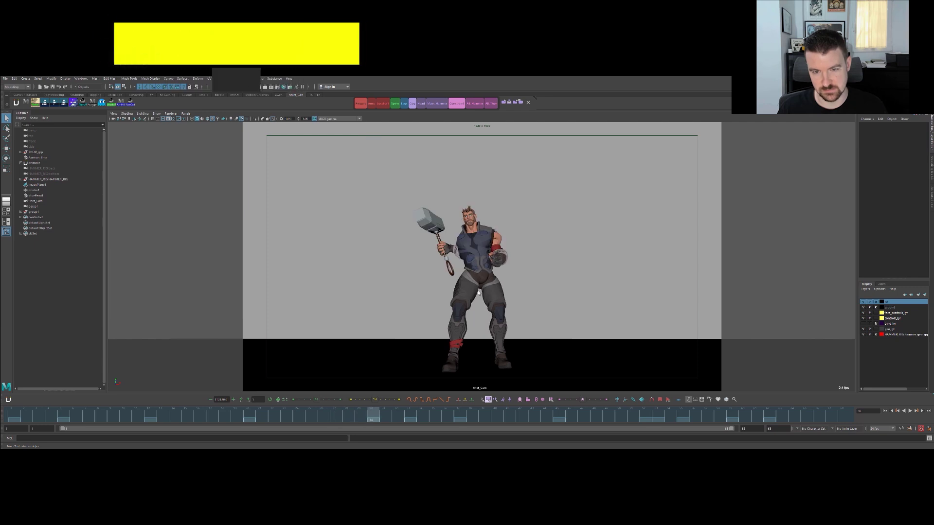
On frame 28, turn on the head smear with the hammer's visibility control in perspective view.
left_click_drag(361, 415, 341, 395)
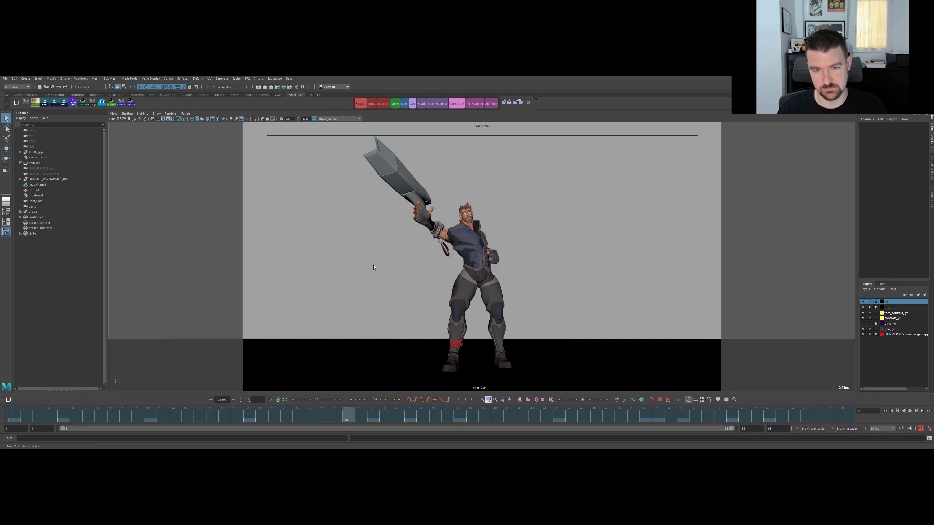
key("space")
key("space")
right_click_drag(360, 209, 547, 189, "alt")
left_click_drag(548, 190, 321, 282, "alt")
left_click_drag(377, 337, 396, 357)
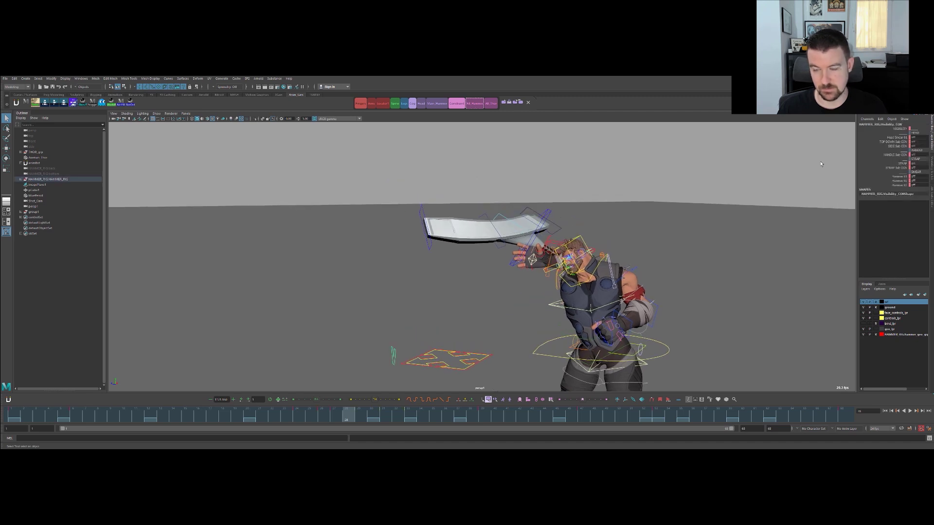
mouse_move(382, 320)
left_mouse_down("alt")
mouse_move(380, 348)
mouse_move(453, 253)
mouse_move(399, 292)
mouse_move(332, 319)
left_mouse_up("alt")
middle_click_drag(342, 306, 508, 262)
left_click_drag(571, 209, 576, 181, "alt")
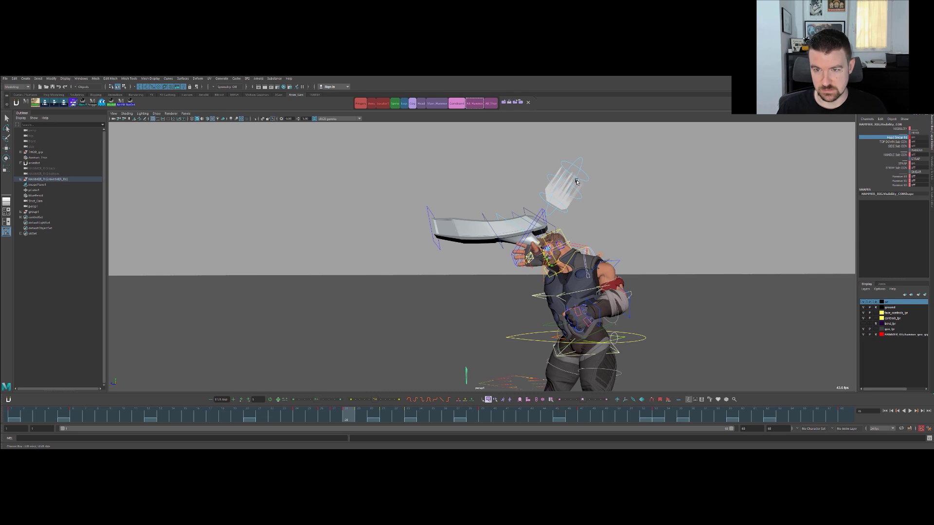
Try stretching the hammer's smear by pulling its end point control away, and undo the move.
left_click(586, 174)
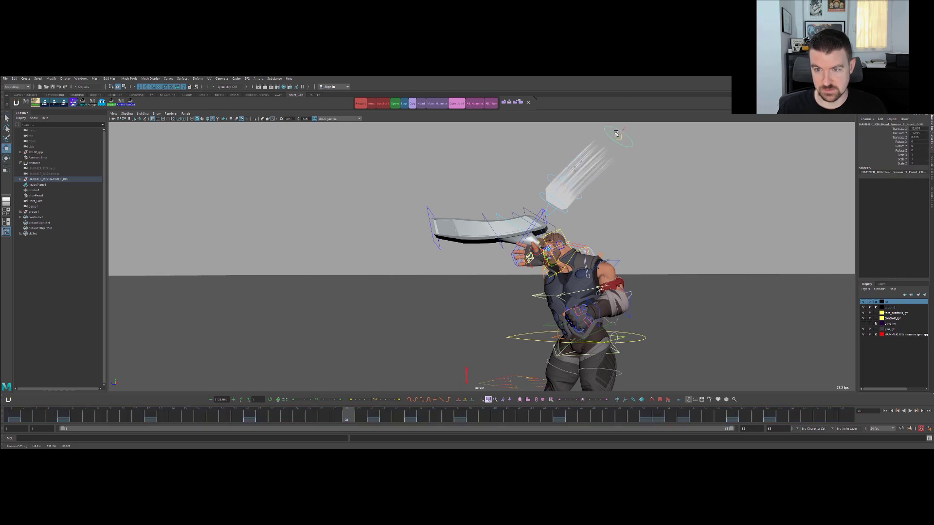
key("q")
left_click(541, 186)
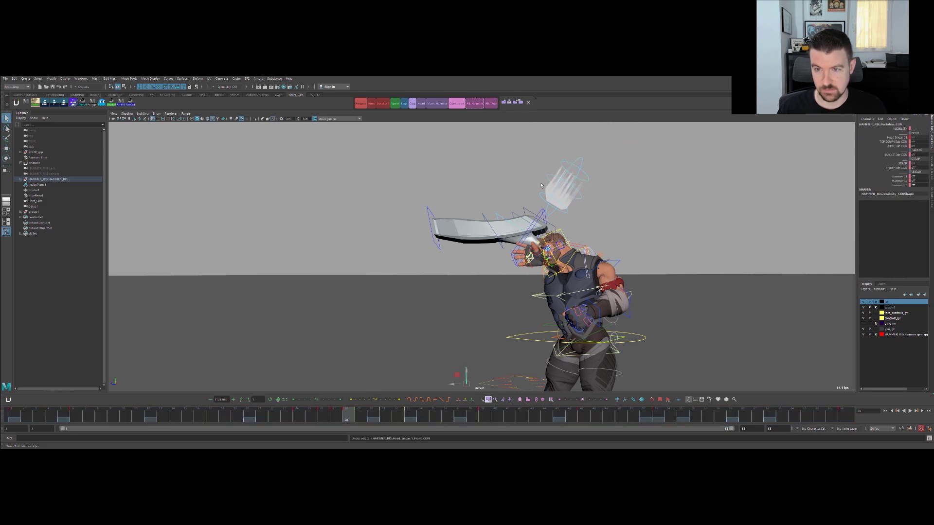
Select the hammer head's deformation controls and delete their keys on frame 29.
right_click_drag(464, 206, 511, 183, "alt")
left_click_drag(510, 183, 509, 198, "alt")
right_click_drag(509, 198, 535, 193, "alt")
left_click_drag(535, 193, 426, 240, "alt")
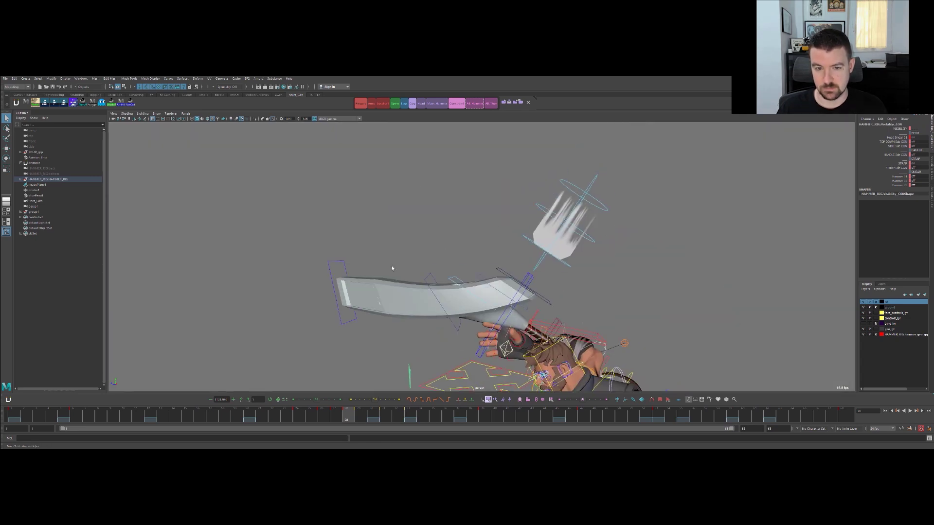
left_click_drag(392, 268, 392, 240, "alt")
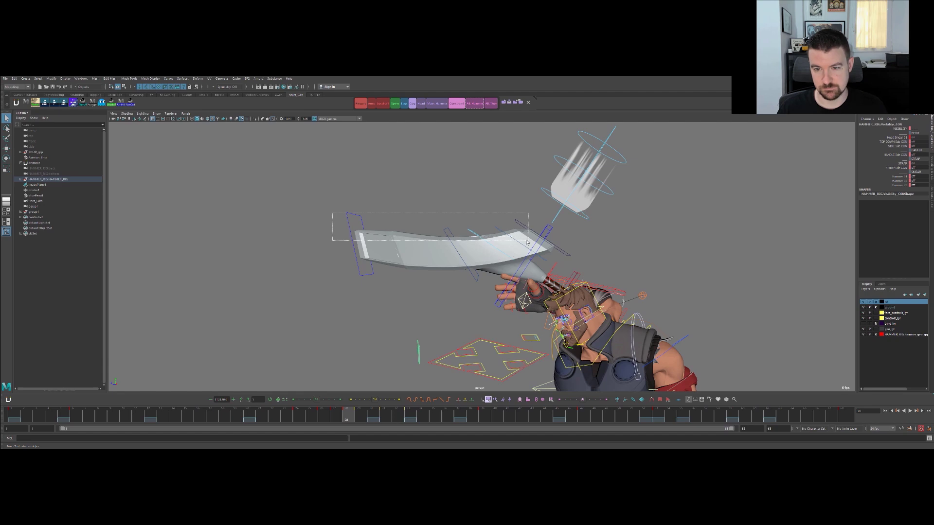
mouse_move(526, 245)
left_mouse_down()
mouse_move(504, 241)
mouse_move(522, 240)
left_mouse_up()
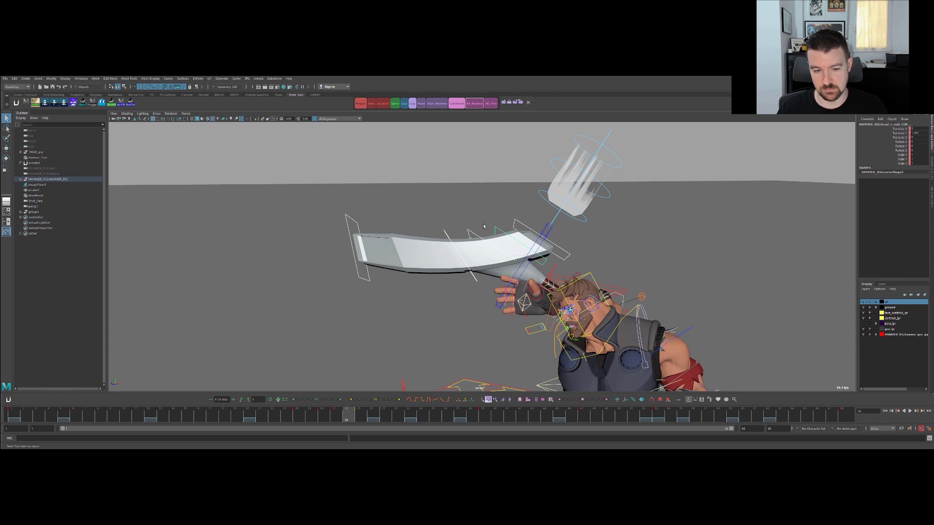
key("alt+v")
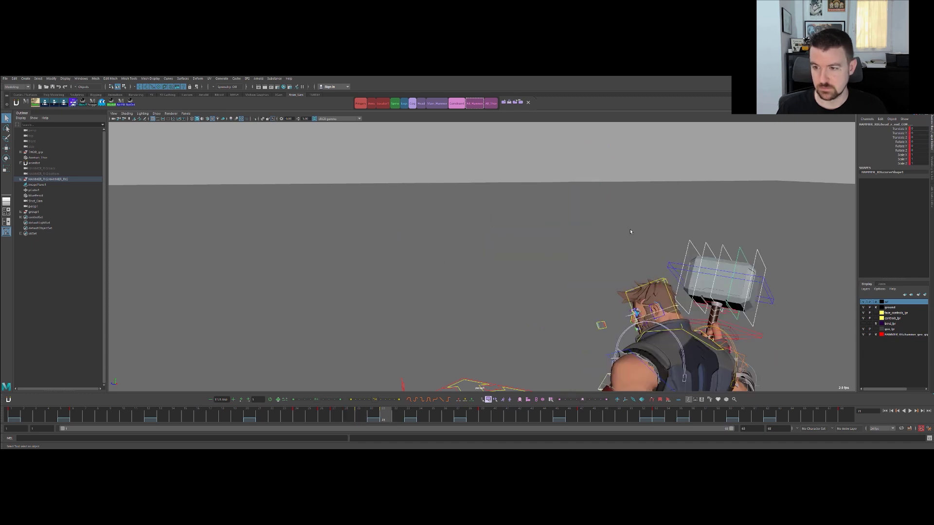
left_click(533, 294)
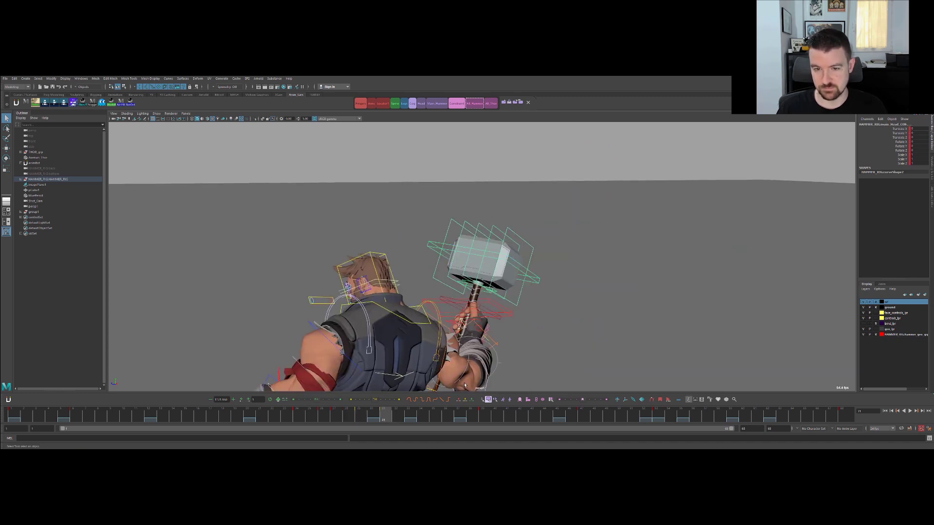
mouse_move(375, 412)
left_mouse_down()
mouse_move(327, 414)
mouse_move(360, 403)
left_mouse_up()
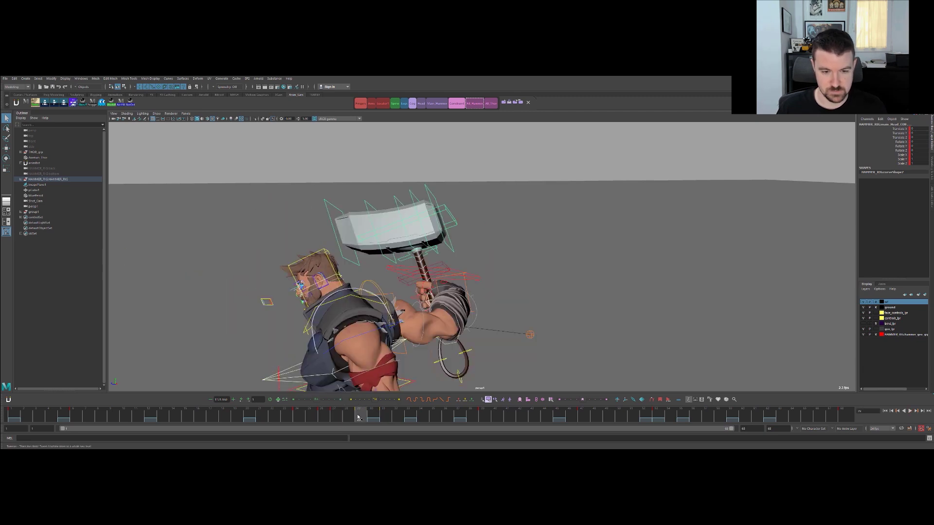
right_click(359, 417)
left_click(372, 386)
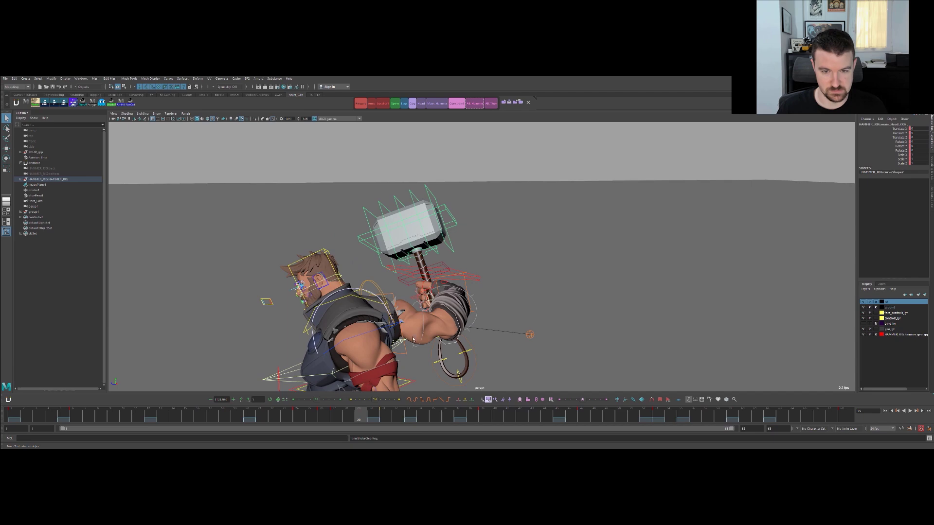
Step and scrub through the frames around the catch to check the hammer head's shape from its approach to contact.
middle_click_drag(413, 339, 507, 268, "alt")
key("alt+comma")
key("alt+comma")
key("alt+comma")
key("alt+period")
key("alt+comma")
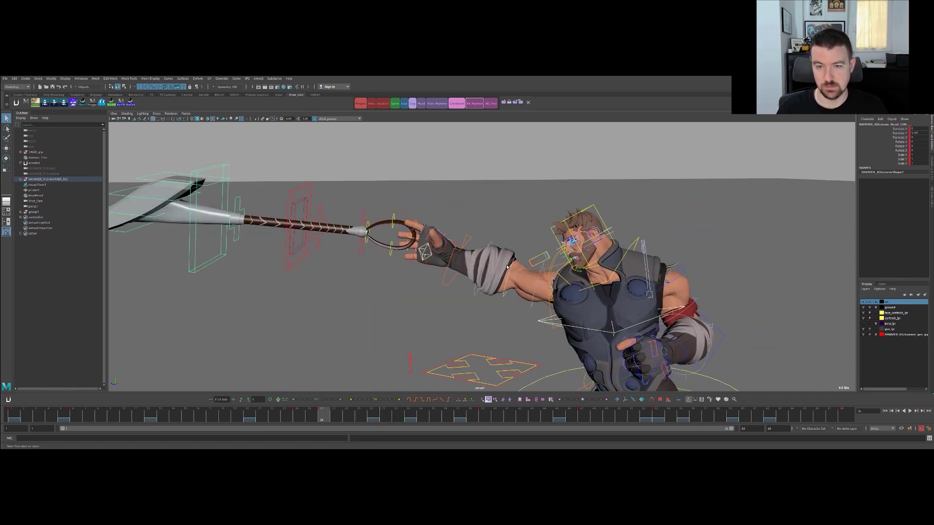
left_click(333, 418)
left_click_drag(320, 419, 299, 419)
key("alt+period")
key("alt+period")
scroll(455, 285, "down", 4)
key("alt+period")
key("alt+comma")
key("alt+period")
mouse_move(603, 211)
left_mouse_down("alt")
mouse_move(586, 227)
mouse_move(595, 226)
left_mouse_up("alt")
Try toggling the head smear on frame 27 with the hammer's visibility control, and inspect the hammer up close.
left_click(587, 219)
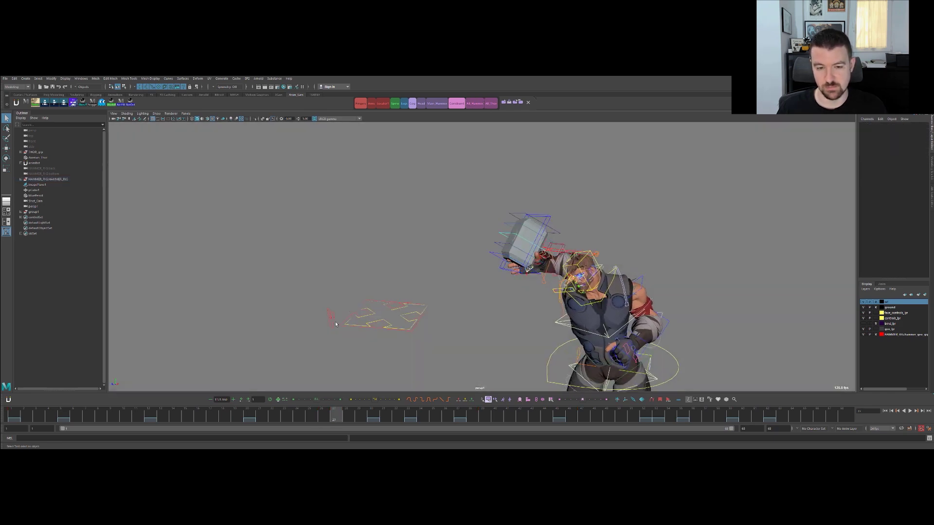
left_click(336, 318)
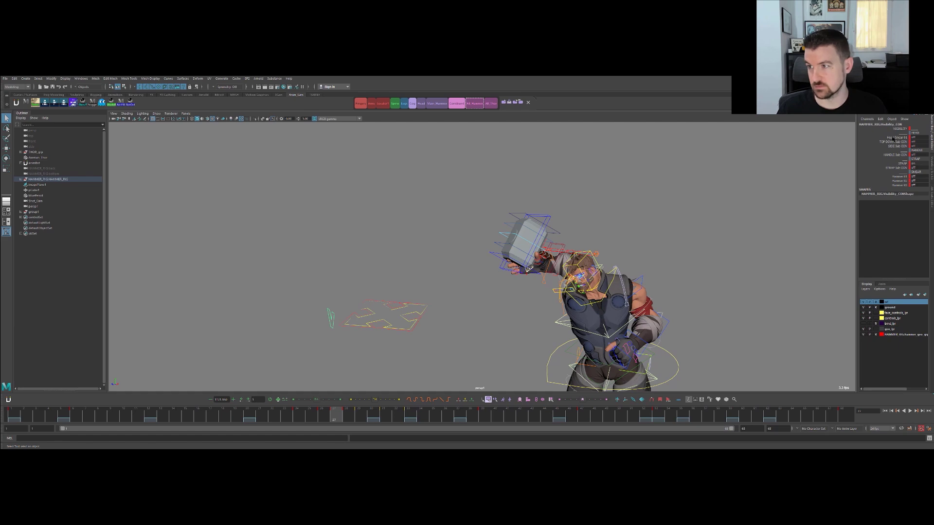
left_click(893, 138)
middle_click_drag(624, 203, 636, 203)
mouse_move(636, 203)
left_mouse_down("alt")
mouse_move(625, 192)
mouse_move(575, 194)
left_mouse_up("alt")
mouse_move(575, 194)
middle_mouse_down()
mouse_move(473, 210)
mouse_move(542, 198)
middle_mouse_up()
right_click_drag(542, 198, 681, 180, "alt")
left_click_drag(565, 196, 564, 201, "alt")
left_click(618, 214)
left_click_drag(618, 214, 594, 208, "alt")
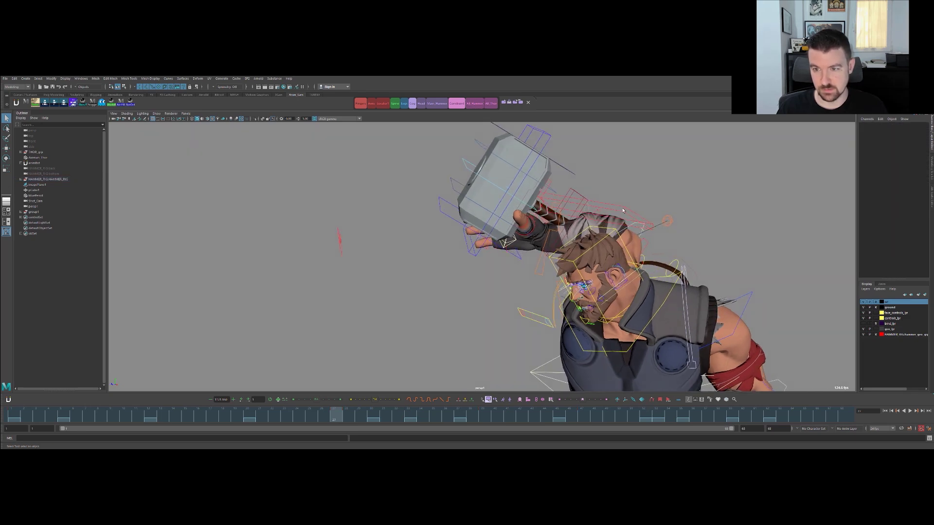
Examine the hammer and raised arm from several angles around frame 27, comparing the pose with the neighbouring frames.
key("w")
left_click(626, 211)
right_click_drag(633, 205, 557, 215, "alt")
middle_click_drag(482, 192, 462, 196, "alt")
scroll(462, 196, "up", 4)
left_click_drag(463, 196, 603, 211, "alt")
middle_click_drag(603, 212, 402, 242, "alt")
scroll(403, 241, "down", 5)
left_click_drag(402, 242, 481, 252, "alt")
middle_click_drag(481, 252, 477, 202, "alt")
scroll(509, 194, "up", 4)
scroll(508, 191, "down", 4)
scroll(506, 235, "down", 2)
key("alt+comma")
key("alt+period")
key("alt+comma")
key("alt+period")
left_click_drag(456, 206, 438, 211, "alt")
Rotate the raised arm's shoulder control on frame 27.
key("q")
left_click(433, 197)
left_click(437, 210)
key("e")
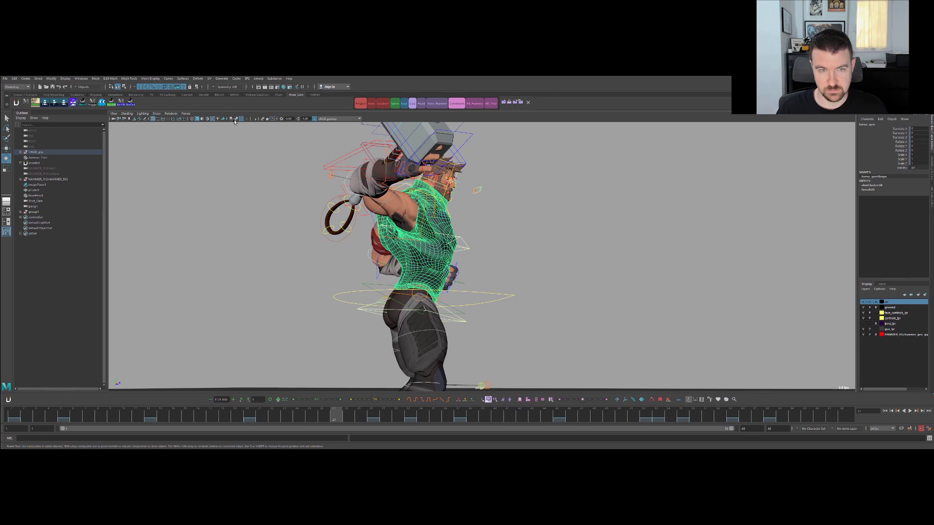
left_click(192, 132)
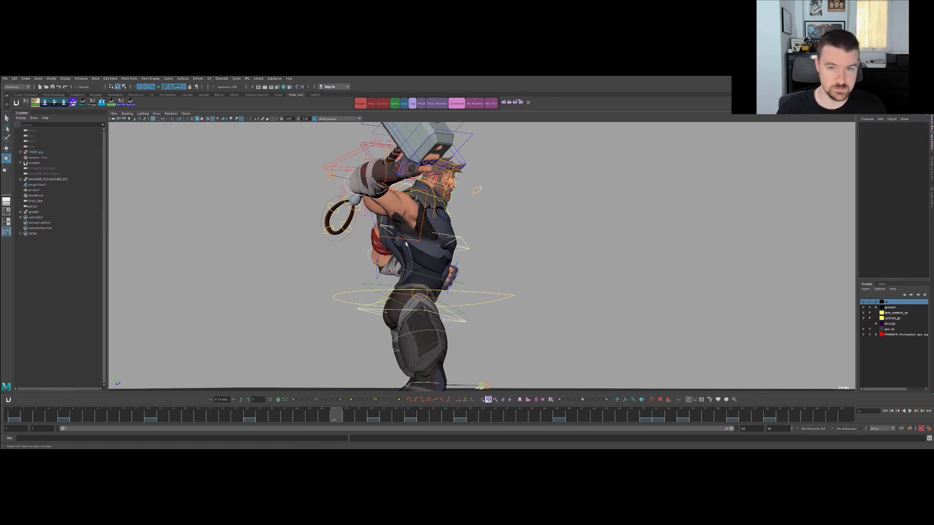
left_click(433, 216)
mouse_move(426, 216)
left_mouse_down()
mouse_move(417, 240)
mouse_move(419, 213)
left_mouse_up()
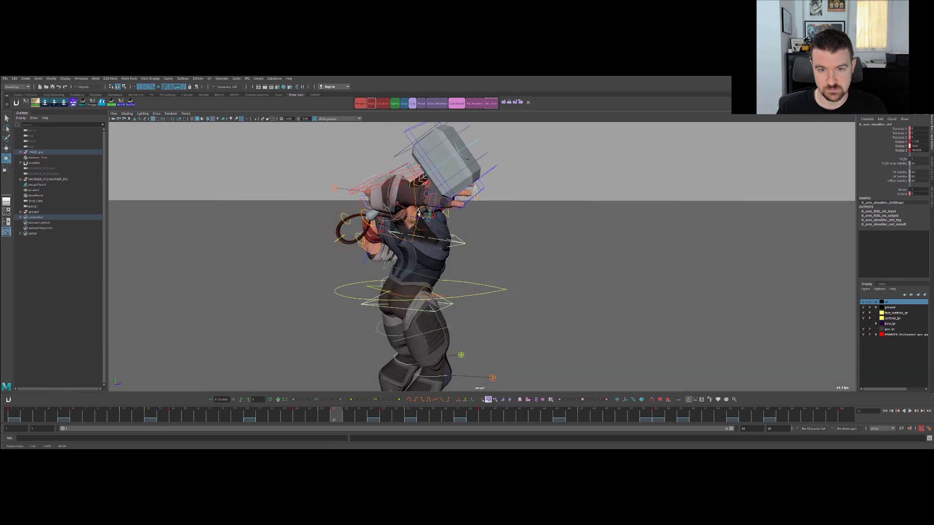
Adjust the upper spine control on frame 27 to reduce the torso delay, comparing the pose with frame 26.
mouse_move(455, 227)
left_mouse_down("alt")
mouse_move(454, 214)
mouse_move(452, 241)
left_mouse_up("alt")
left_click(456, 241)
key("e")
key("alt+comma")
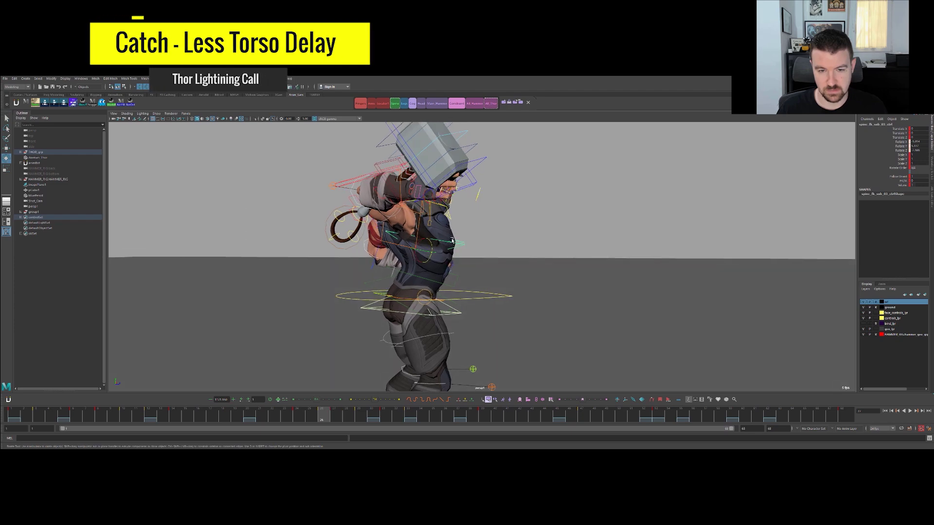
key("alt+period")
left_click_drag(422, 251, 389, 307, "alt")
key("alt+comma")
key("alt+period")
key("alt+comma")
left_click_drag(428, 224, 446, 232, "alt")
key("alt+period")
key("q")
key("alt+comma")
key("alt+period")
mouse_move(431, 210)
left_mouse_down("alt")
mouse_move(479, 243)
mouse_move(433, 209)
left_mouse_up("alt")
right_click_drag(433, 209, 528, 190, "alt")
middle_click_drag(413, 131, 451, 215, "alt")
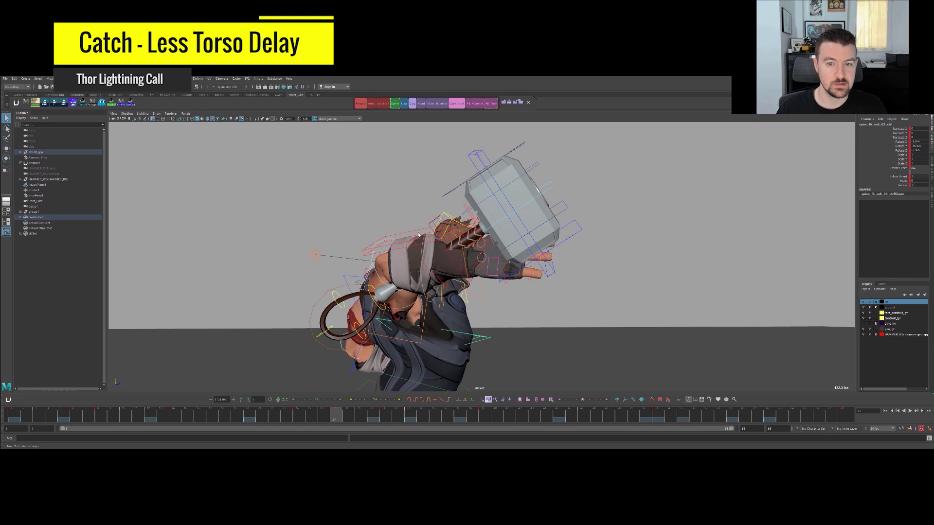
Move and rotate the hammer hand's locator on frame 27 to bring the hand back toward the lower handle.
left_click(400, 244)
left_click_drag(399, 157, 397, 150, "alt")
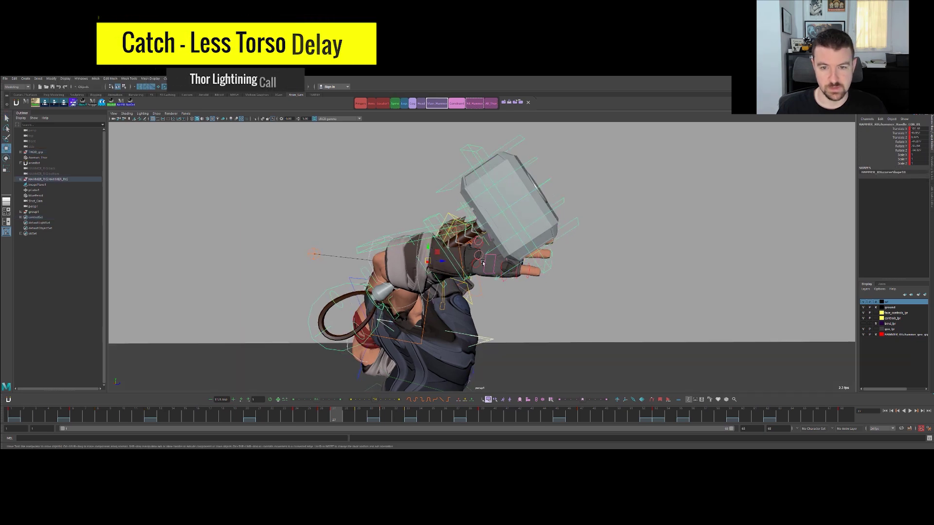
left_click(466, 253)
key("w")
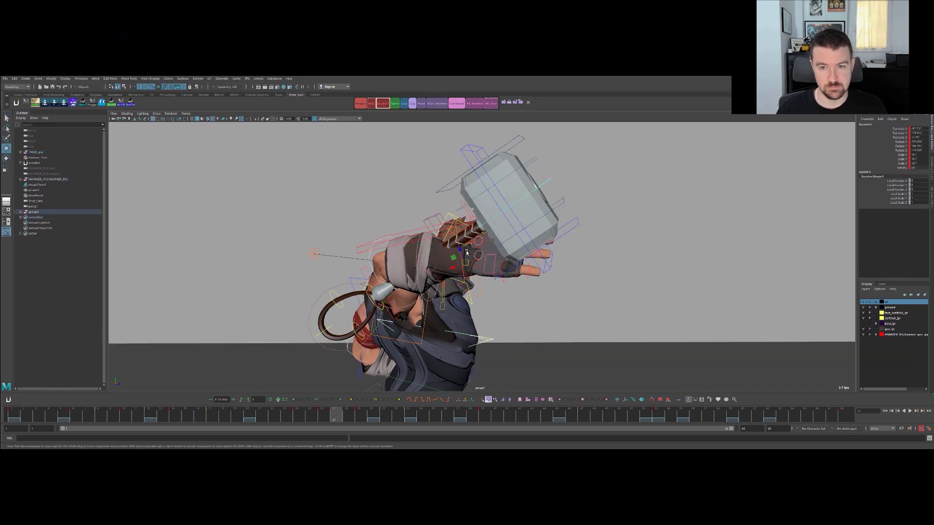
left_click_drag(452, 271, 402, 272)
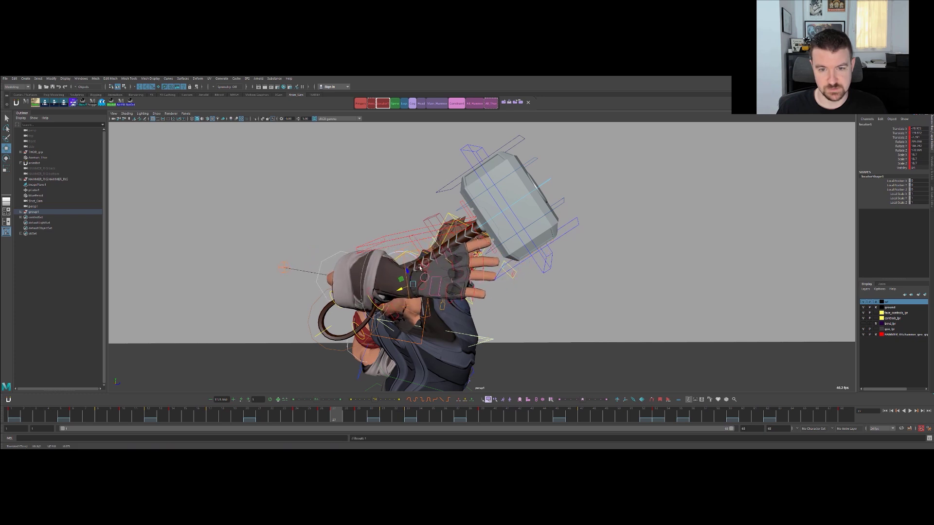
left_click_drag(403, 280, 409, 246)
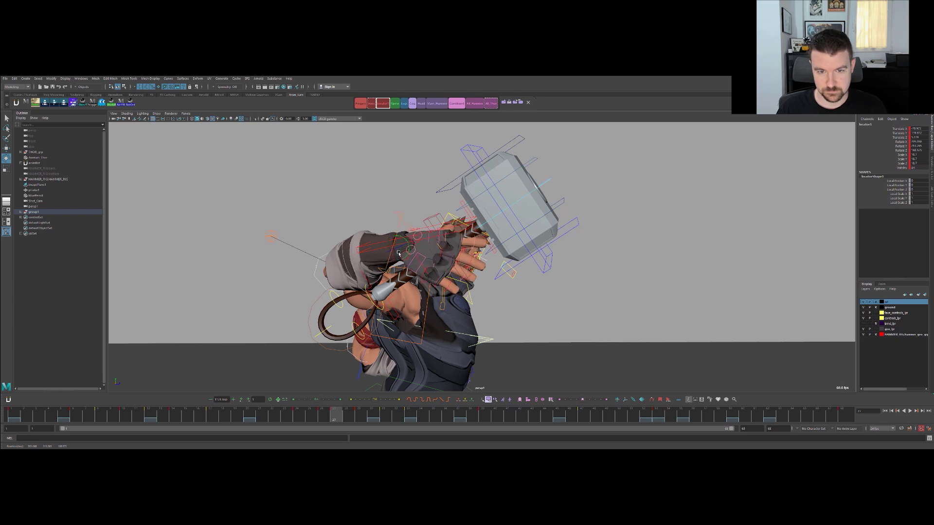
key("e")
mouse_move(403, 251)
left_mouse_down()
mouse_move(381, 242)
mouse_move(397, 259)
mouse_move(407, 254)
left_mouse_up()
key("q")
left_click_drag(459, 219, 422, 190, "alt")
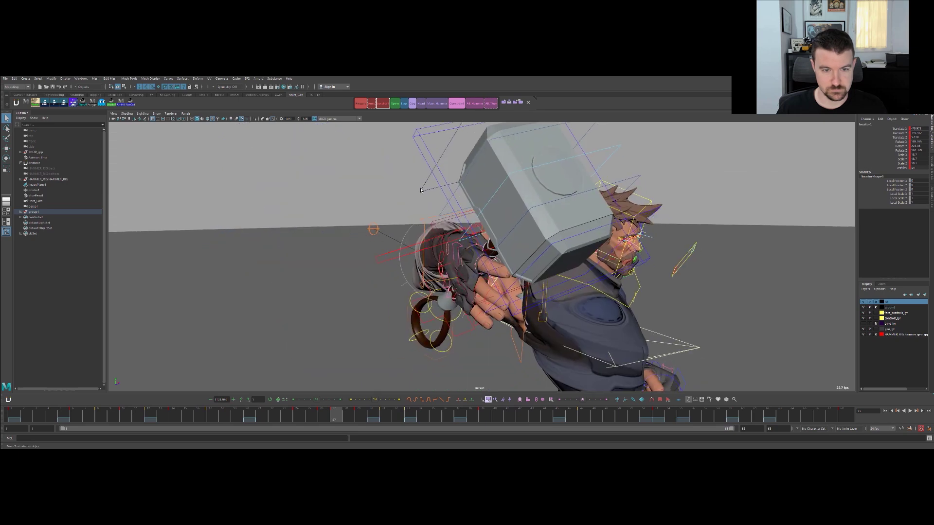
Select the hammer hand's finger controls and copy their gripping pose from frame 29 to frame 27.
left_click(369, 104)
mouse_move(356, 413)
left_mouse_down()
mouse_move(323, 413)
mouse_move(336, 412)
left_mouse_up()
left_click_drag(423, 272, 442, 253, "alt")
middle_click_drag(442, 253, 410, 255, "alt")
right_click_drag(410, 255, 343, 222, "alt")
left_click_drag(384, 246, 392, 217, "alt")
left_click(456, 227)
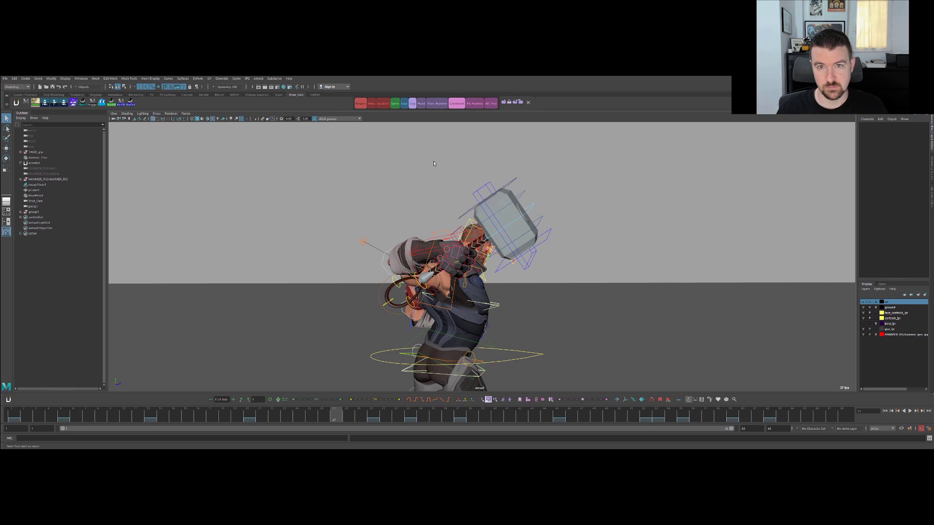
left_click(457, 232)
key("w")
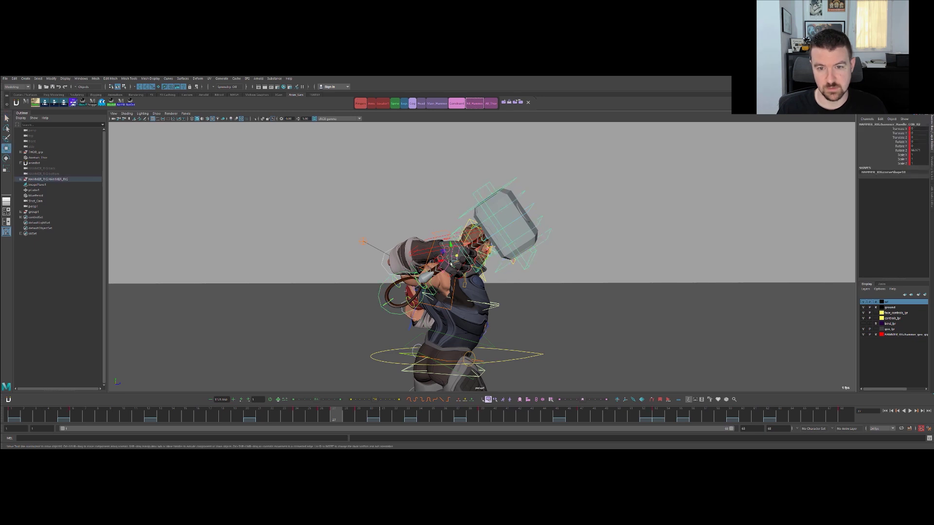
left_click_drag(449, 260, 456, 259)
key("ctrl+z")
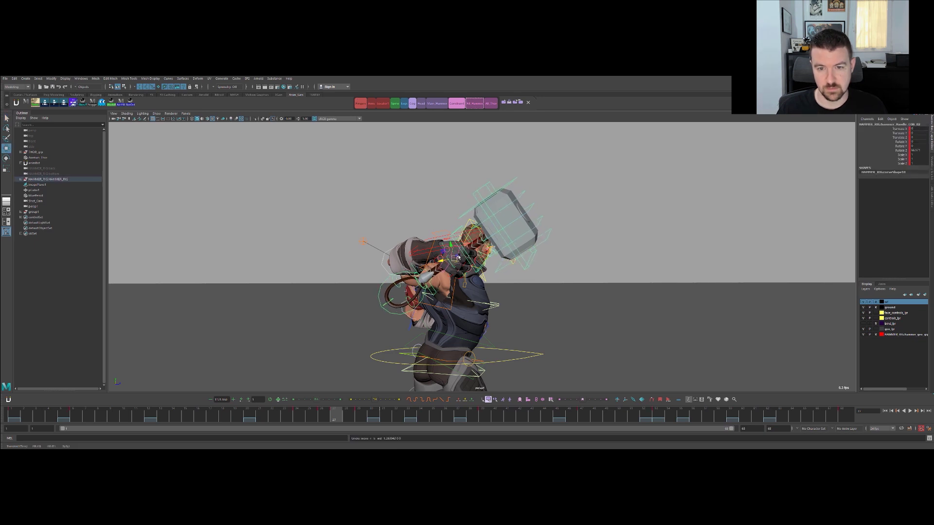
Move the hammer hand's locator upward on frame 27 to refine the arm's position at the catch.
left_click(433, 253)
key("w")
left_click_drag(456, 261, 455, 227)
Lower the hammer arm's elbow pole-vector control on frame 27, hiding the rig controls while judging the pose.
scroll(447, 236, "up", 2)
key("alt+1")
left_click(362, 216)
key("w")
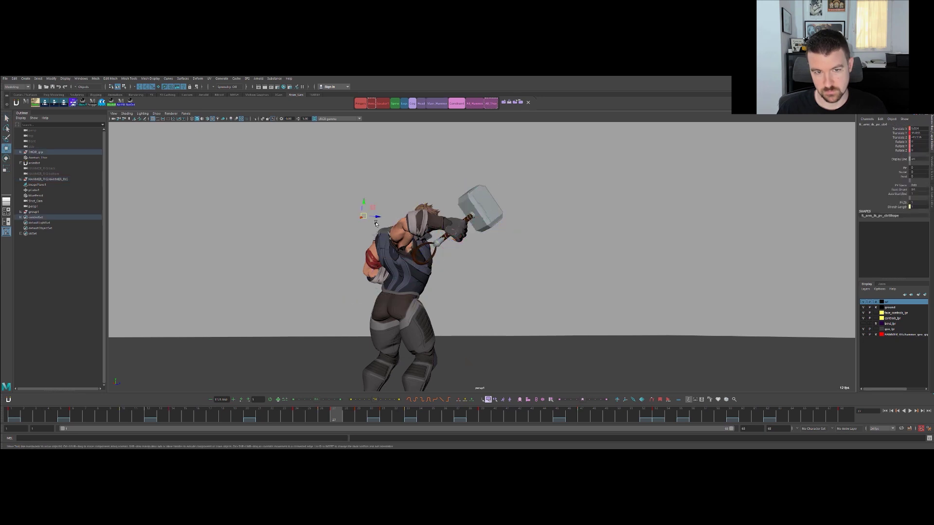
left_click_drag(364, 203, 369, 219)
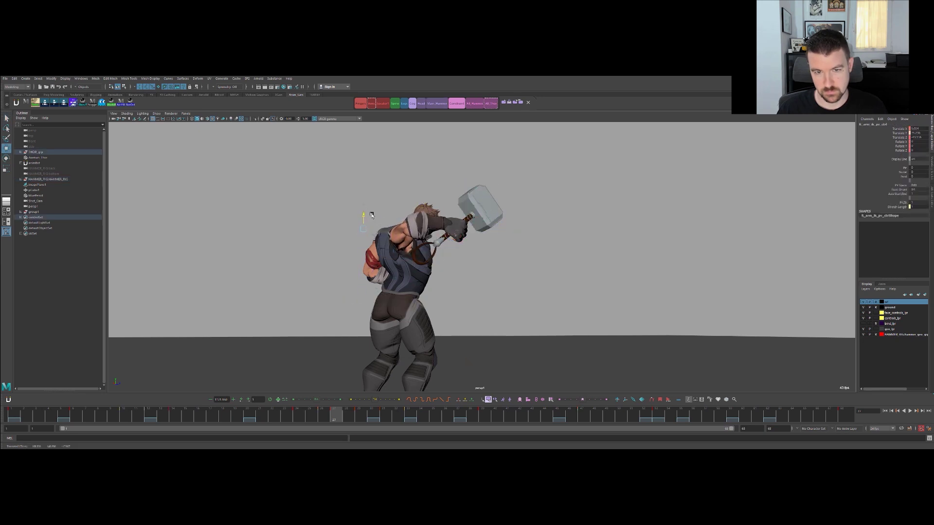
key("alt+1")
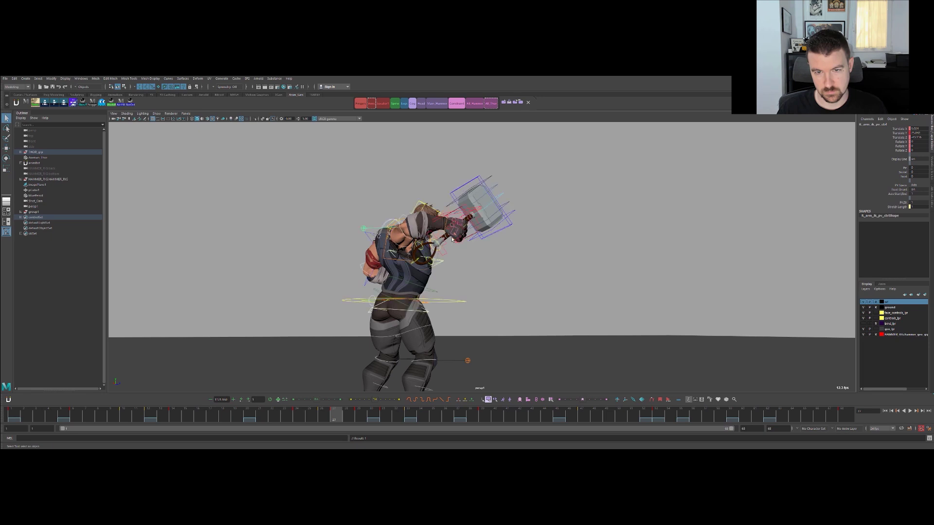
Nudge the hammer hand down on frame 27 and readjust the elbow's pole-vector control.
left_click(448, 215)
mouse_move(453, 220)
left_mouse_down()
mouse_move(459, 240)
mouse_move(456, 230)
left_mouse_up()
key("q")
left_click(368, 233)
key("w")
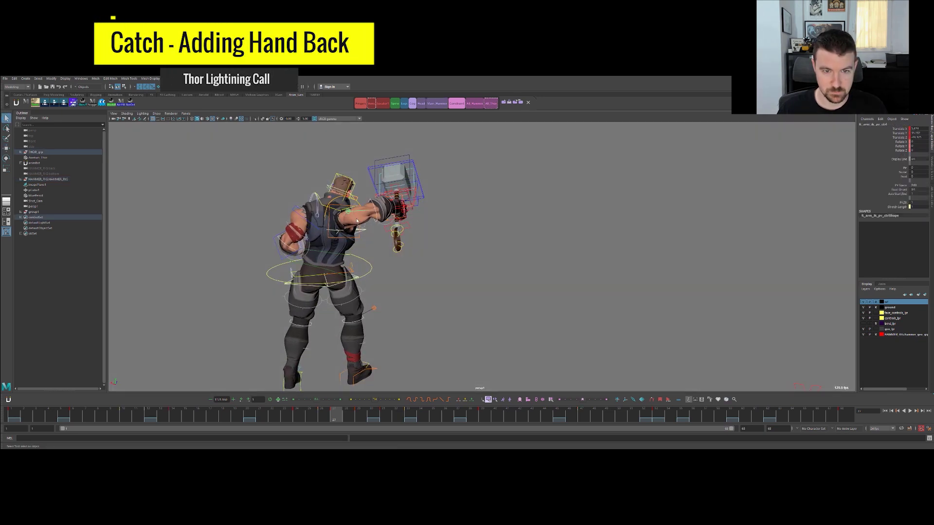
Rotate the hammer arm's shoulder control on frame 27 and select the upper spine control.
left_click(342, 207)
key("e")
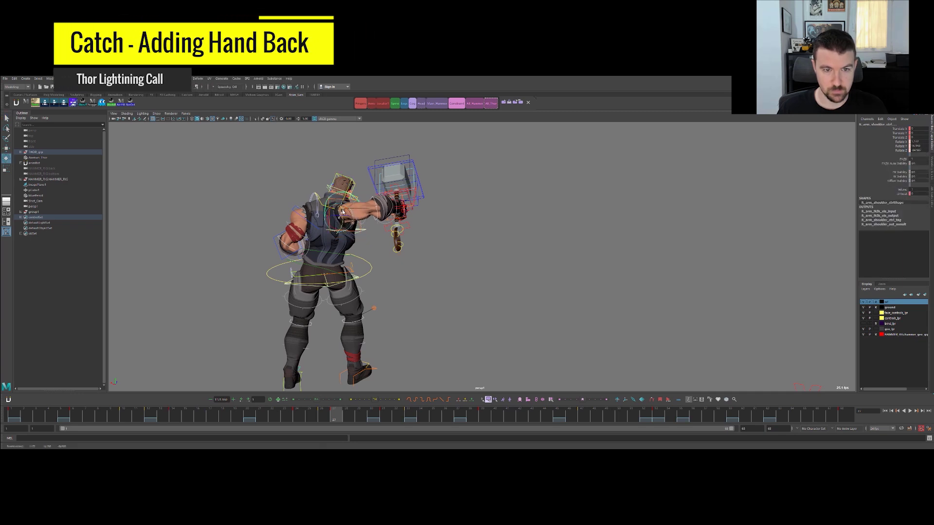
left_click(338, 233)
key("r")
left_click_drag(338, 234, 352, 256, "alt")
Step back and forth through the frames around the catch to check how the torso and arm follow the hammer.
key("alt+period")
key("alt+comma")
key("alt+period")
key("alt+period")
key("alt+period")
key("alt+comma")
key("alt+comma")
key("alt+period")
key("alt+period")
key("alt+period")
key("alt+period")
key("alt+comma")
key("alt+comma")
left_click_drag(446, 253, 421, 244, "alt")
key("alt+comma")
key("alt+comma")
key("alt+period")
key("alt+period")
key("alt+period")
key("alt+period")
key("alt+comma")
key("alt+comma")
key("alt+comma")
key("alt+comma")
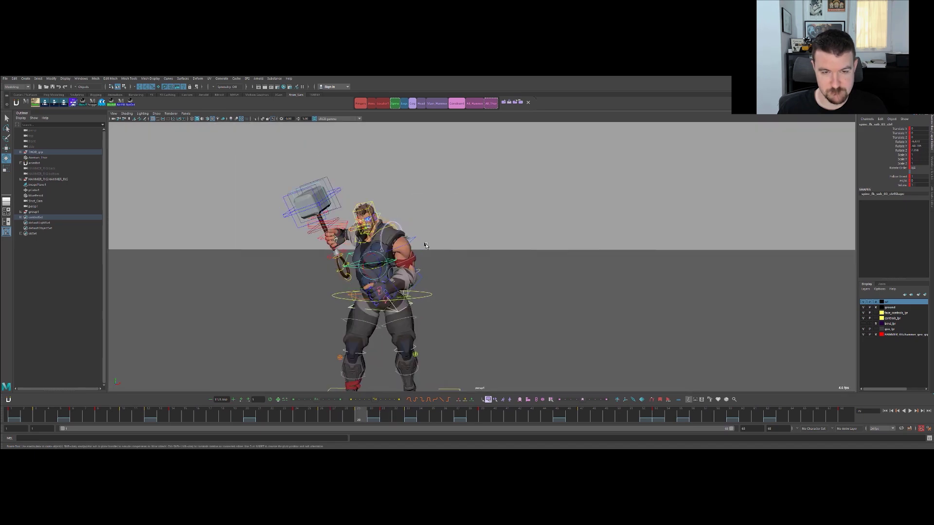
Compare the torso twist between frames 26 and 29 from different angles, ending on frame 29.
key("alt+period")
key("alt+period")
left_click_drag(380, 261, 408, 256, "alt")
key("alt+comma")
key("alt+comma")
key("alt+period")
key("alt+period")
key("alt+period")
key("alt+period")
key("alt+comma")
key("alt+comma")
key("alt+comma")
key("alt+comma")
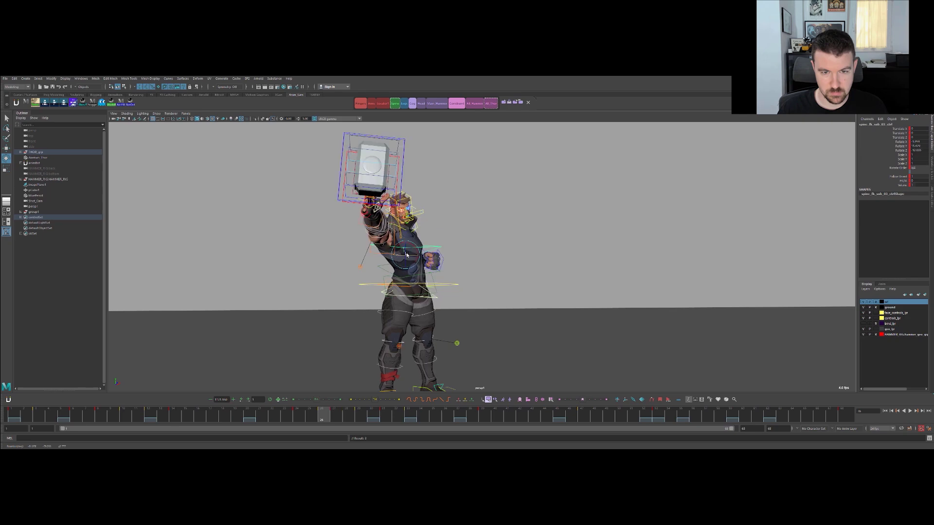
key("alt+period")
key("alt+period")
left_click_drag(406, 254, 423, 230, "alt")
right_click_drag(423, 229, 467, 214, "alt")
middle_click_drag(467, 200, 439, 234, "alt")
key("q")
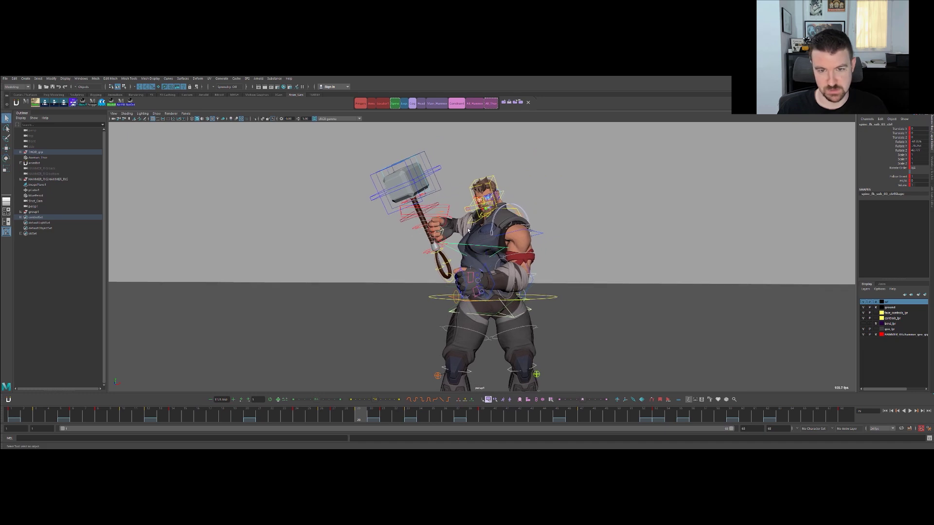
Select the hammer hand's finger controls and step through the keys around frame 29 to check the grip.
left_click(356, 105)
key("comma")
key("period")
key("period")
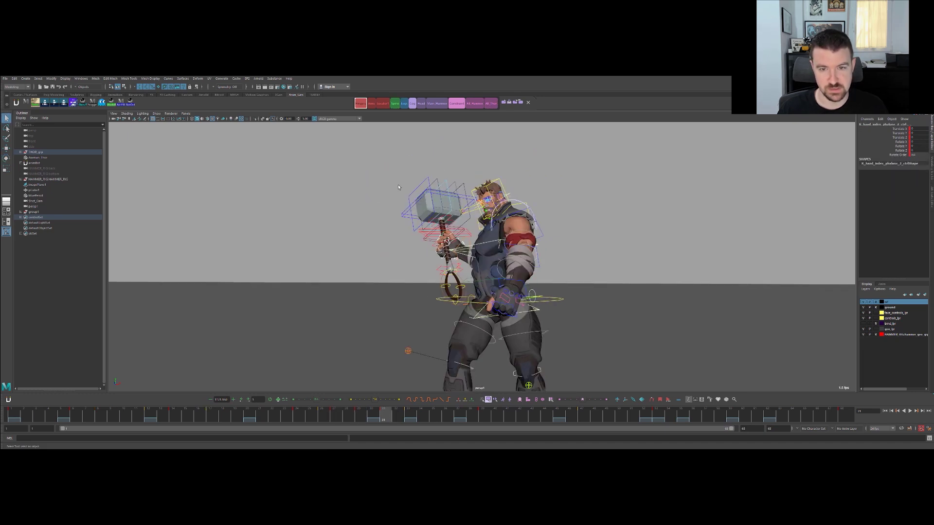
key("alt+comma")
key("alt+comma")
key("alt+period")
key("w")
left_click_drag(442, 219, 497, 236, "alt")
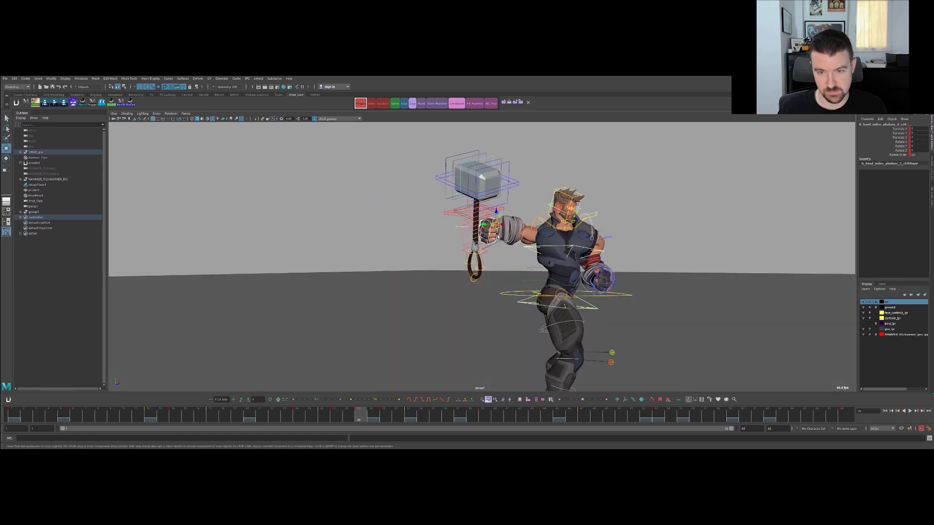
Move the hammer hand's locator on frame 29 toward the hammer handle.
left_click(444, 240)
key("q")
right_click_drag(443, 239, 464, 229, "alt")
middle_click_drag(455, 197, 403, 240, "alt")
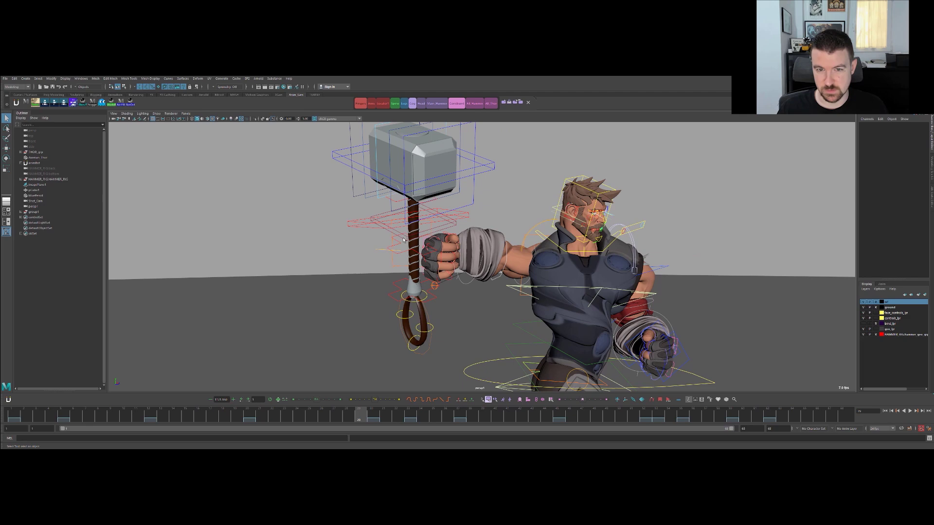
left_click(377, 103)
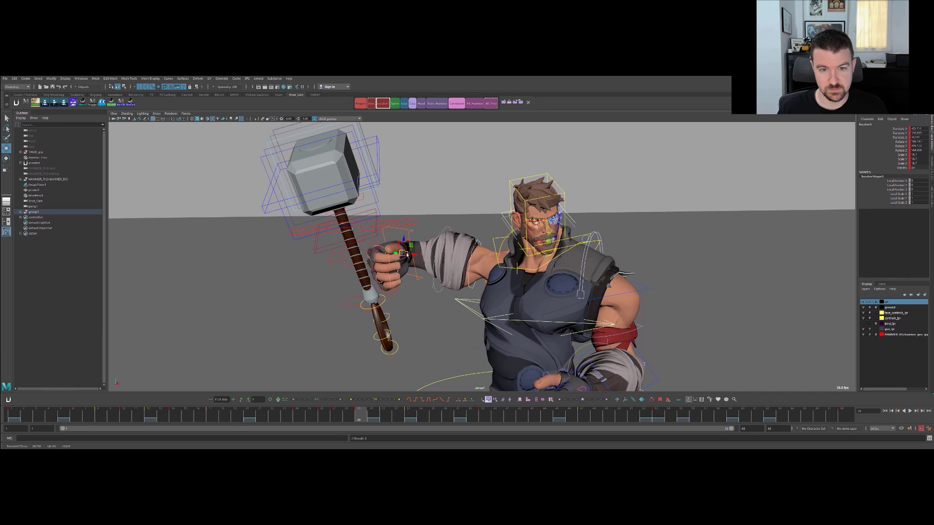
left_click_drag(420, 250, 479, 250, "alt")
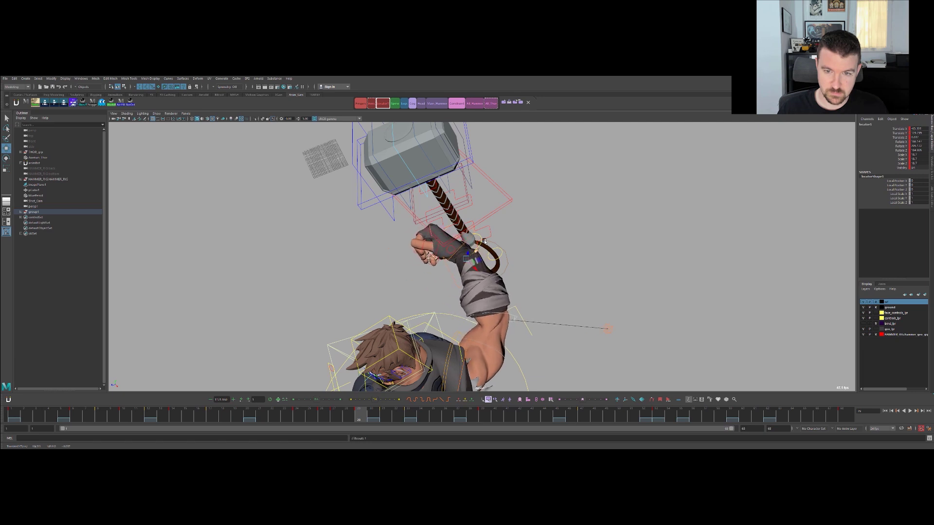
Select the hammer's handle control and move the hammer closer to the body on frame 29.
key("q")
left_click(483, 240)
left_click(468, 231)
key("w")
left_click_drag(442, 216, 440, 260)
left_click(499, 252)
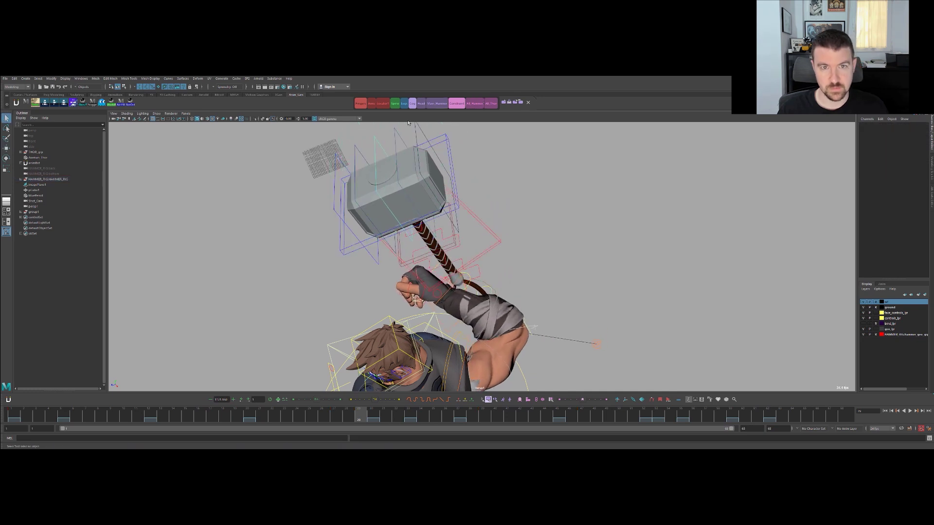
Reposition the hand's locator on frame 29 so the fist grips the lower part of the hammer handle.
left_click(383, 103)
key("w")
left_click_drag(438, 272, 419, 196, "alt")
middle_click_drag(419, 196, 433, 112, "alt")
key("q")
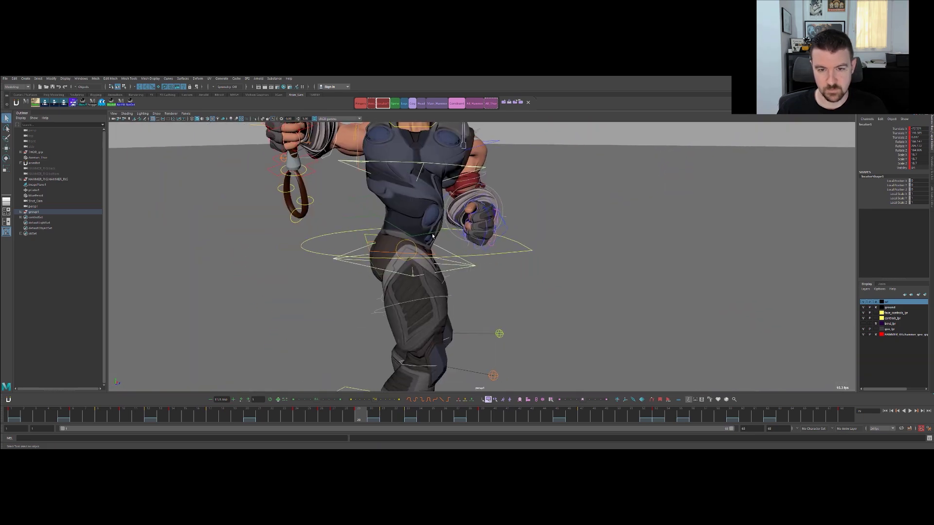
Select the spine controls and rotate them to twist the torso on frame 29.
left_click(432, 233)
key("e")
left_click(432, 233)
left_click_drag(432, 232, 427, 250, "alt")
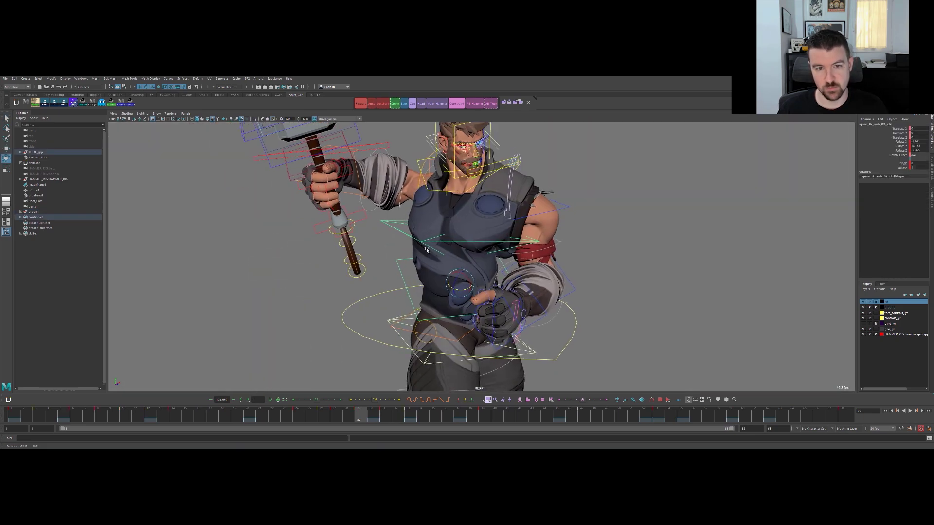
left_click_drag(460, 291, 455, 290)
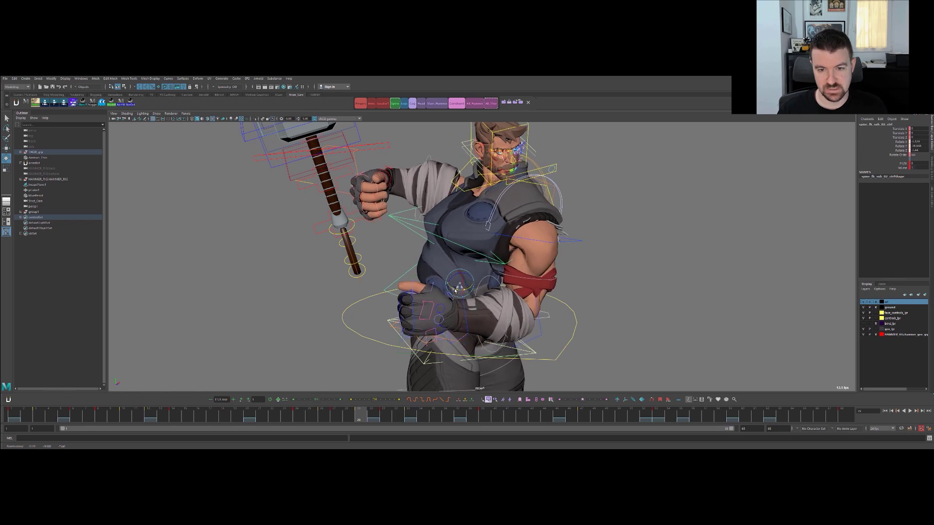
Rotate the lower spine controls further on frame 29 to refine the torso twist, comparing the pose with frame 27.
left_click(464, 247)
key("e")
mouse_move(456, 254)
left_mouse_down()
mouse_move(474, 251)
mouse_move(475, 237)
mouse_move(467, 260)
left_mouse_up()
key("q")
left_click(430, 282)
key("e")
key("comma")
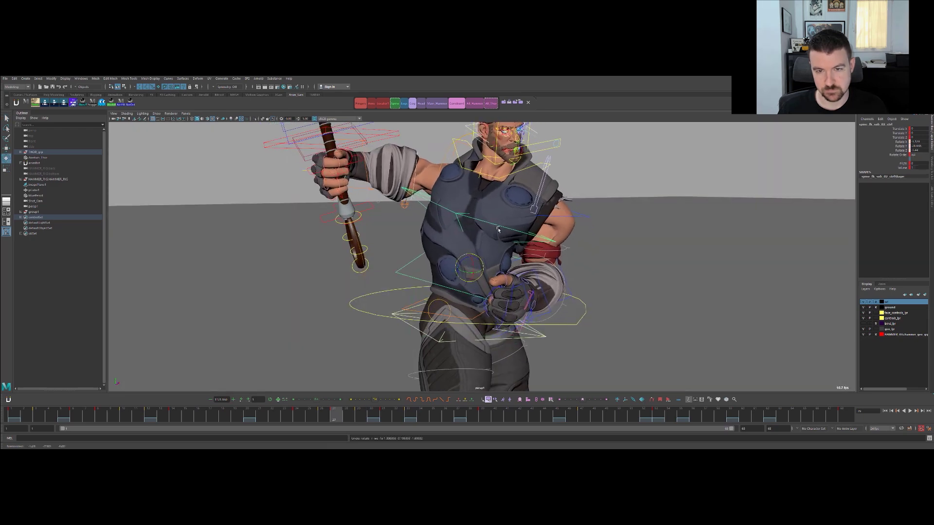
right_click_drag(478, 253, 442, 239, "alt")
key("period")
left_click_drag(442, 238, 471, 208, "alt")
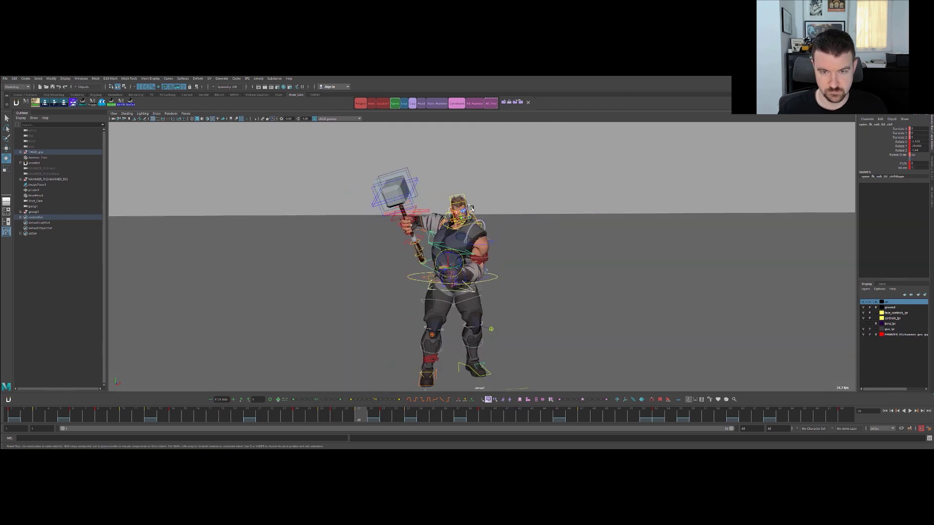
Select the upper spine control and rotate the chest on frame 29 so it flows between the frame 27 and 31 poses.
left_click(464, 253)
key("e")
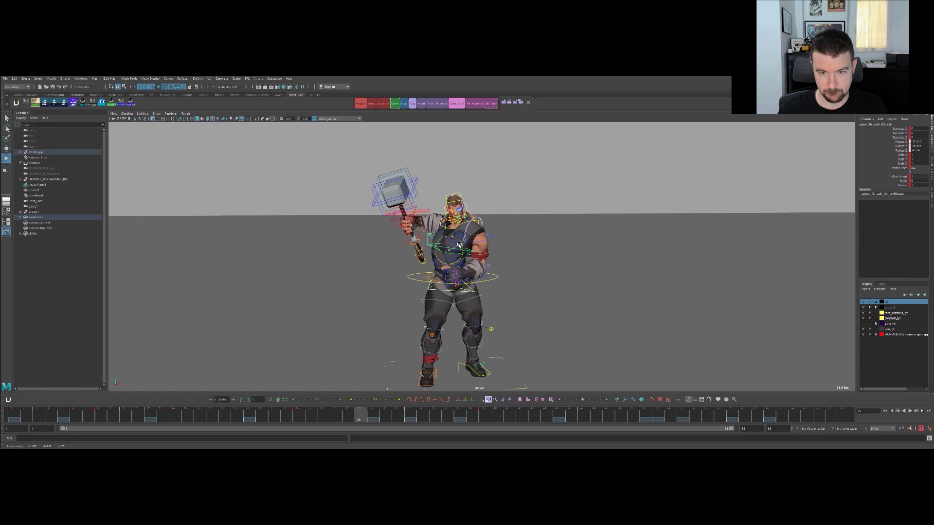
key("comma")
key("period")
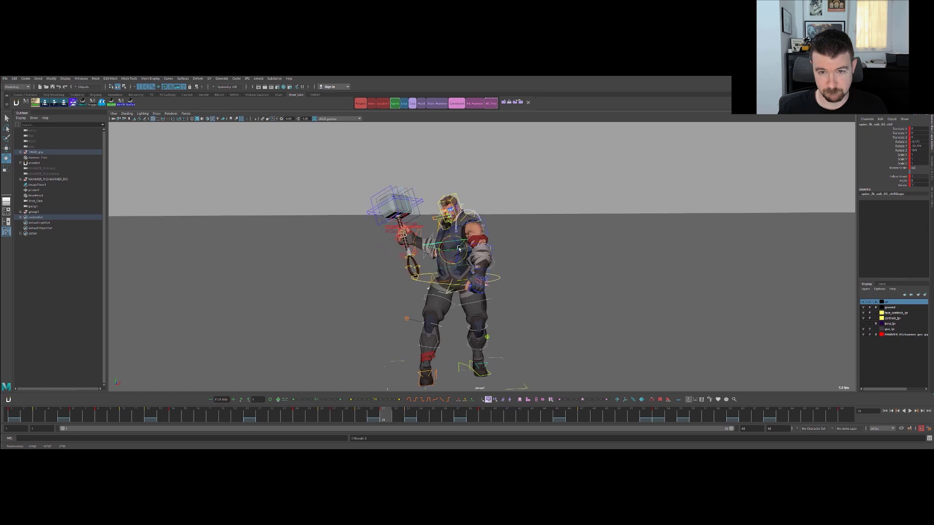
key("comma")
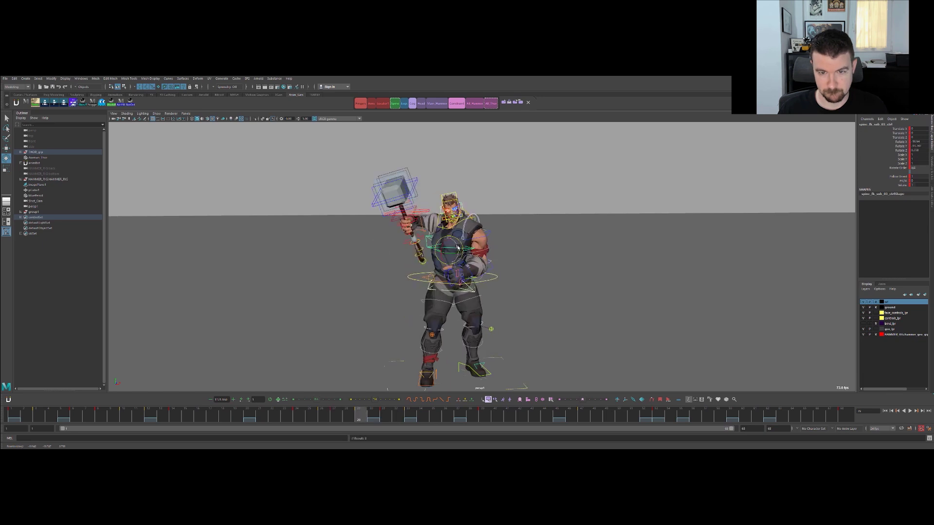
key("period")
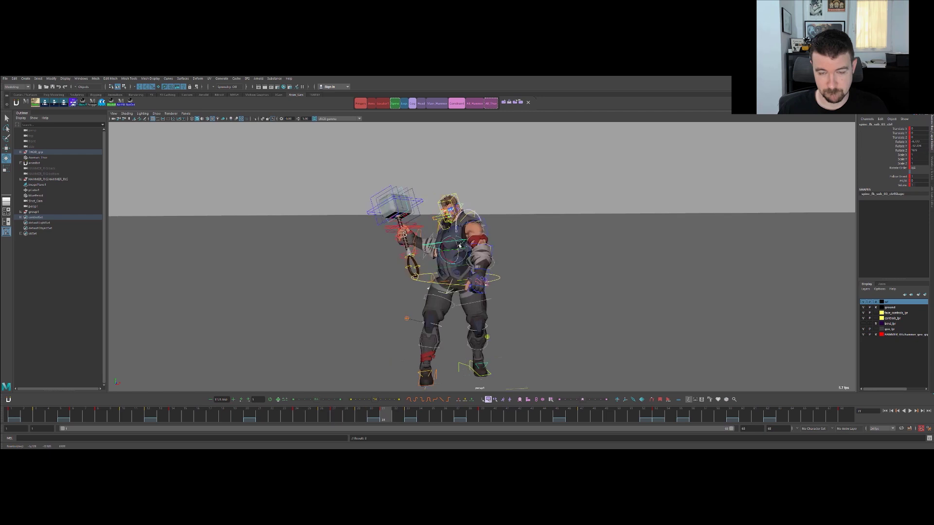
key("comma")
key("comma")
key("period")
key("period")
key("comma")
key("comma")
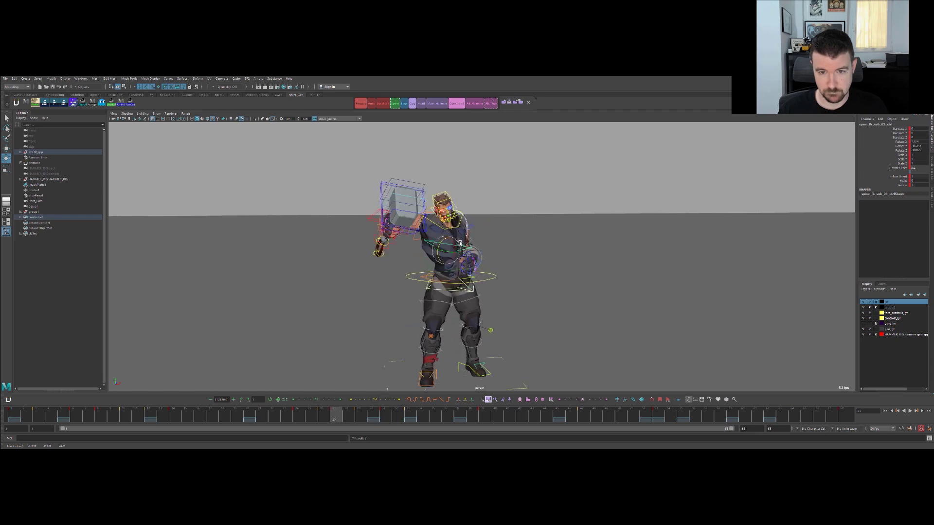
key("period")
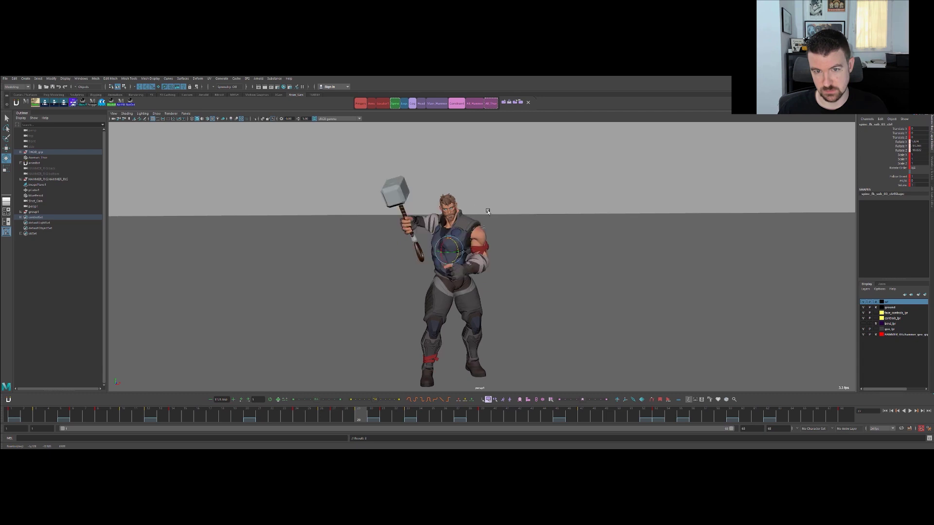
key("comma")
key("comma")
key("period")
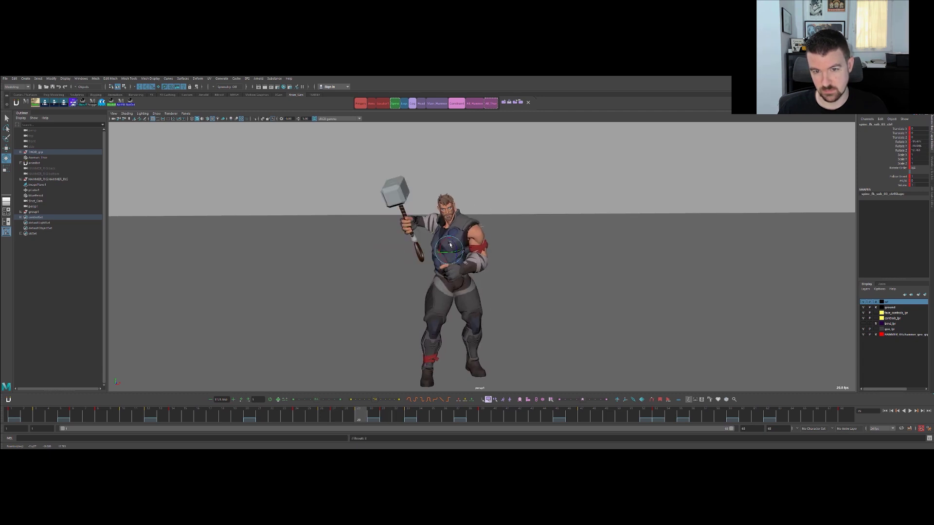
Compare the key poses on frames 27, 29 and 31 to examine the torso rotation.
key("comma")
key("period")
key("period")
key("comma")
key("comma")
key("period")
key("period")
key("comma")
key("comma")
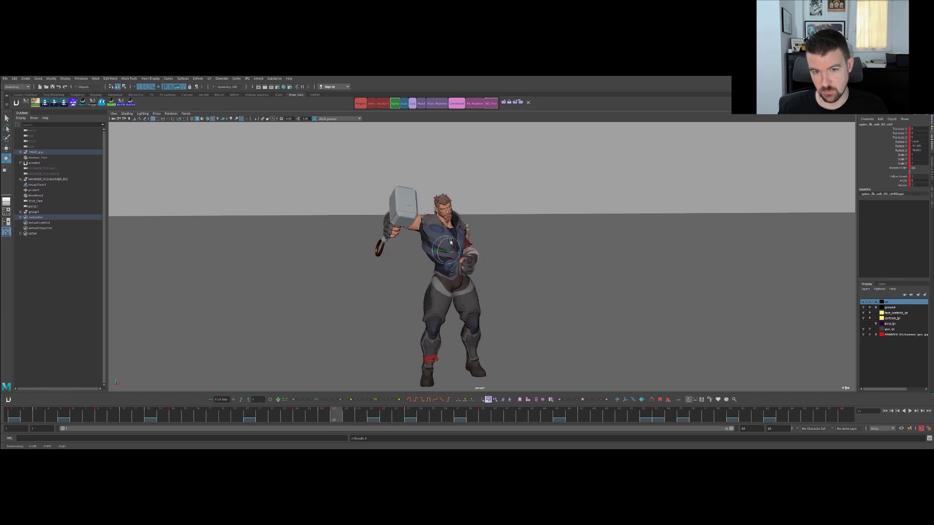
key("period")
key("comma")
Select the hammer's handle control and move the hammer lower on frame 29.
left_click_drag(489, 206, 563, 204, "alt")
scroll(584, 208, "up", 3)
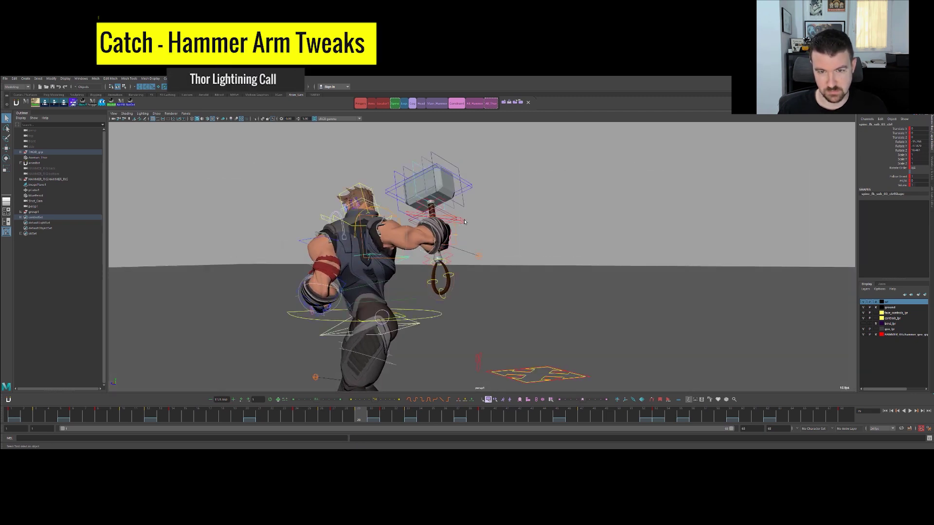
left_click(465, 222)
key("w")
left_click_drag(434, 220, 461, 256)
key("q")
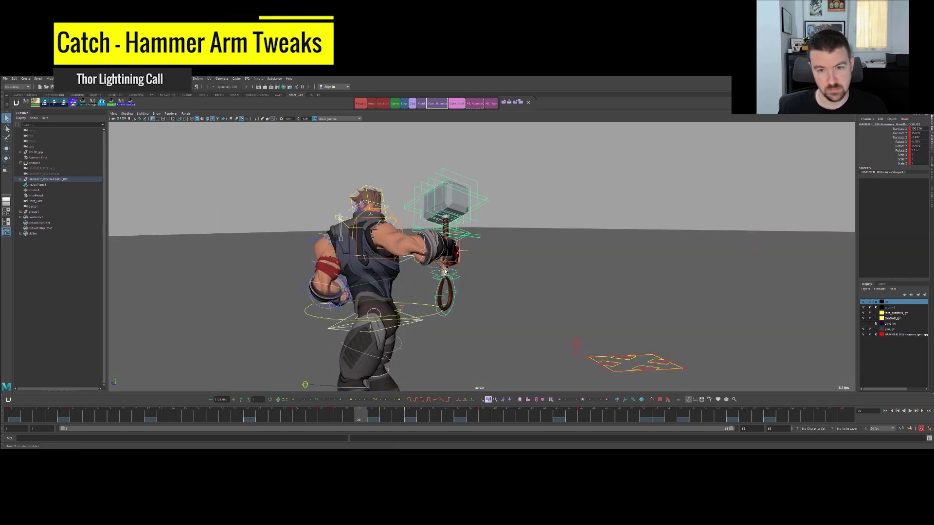
Fine-tune the hammer arm on frame 29 and reposition its elbow pole vector control.
left_click(444, 290)
key("w")
left_click_drag(427, 279, 427, 281)
left_click_drag(454, 254, 438, 242, "alt")
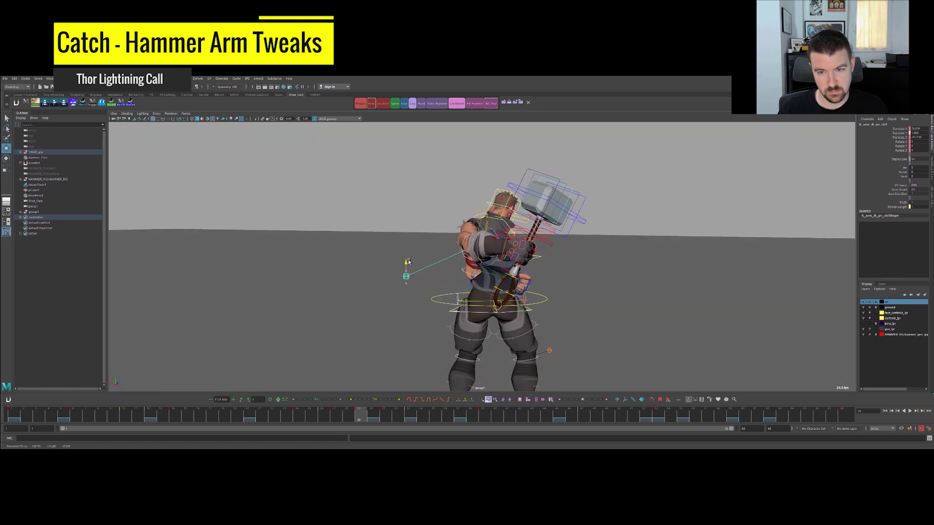
left_click_drag(406, 269, 459, 230, "alt")
Select the hammer handle's rotation control and compare the hammer's angle across the key poses on frames 27, 29 and 31.
key("comma")
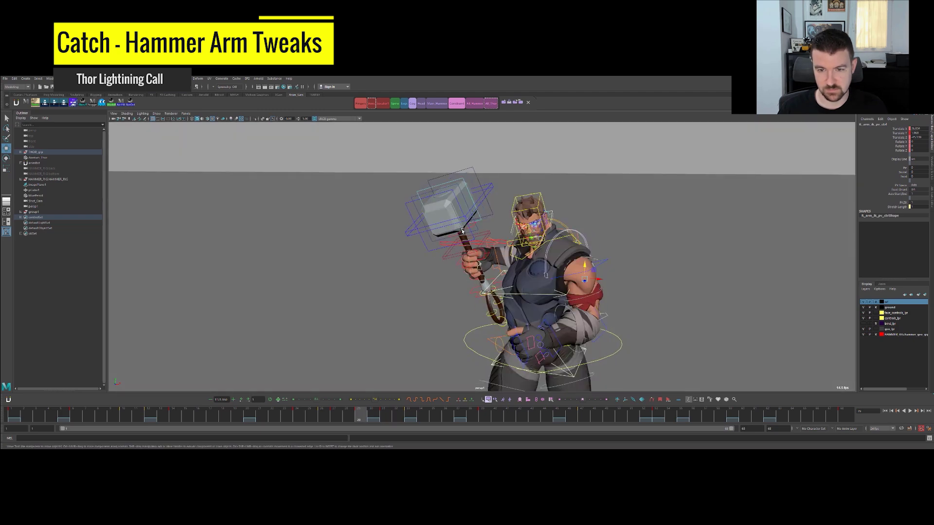
key("comma")
key("period")
key("q")
left_click(485, 234)
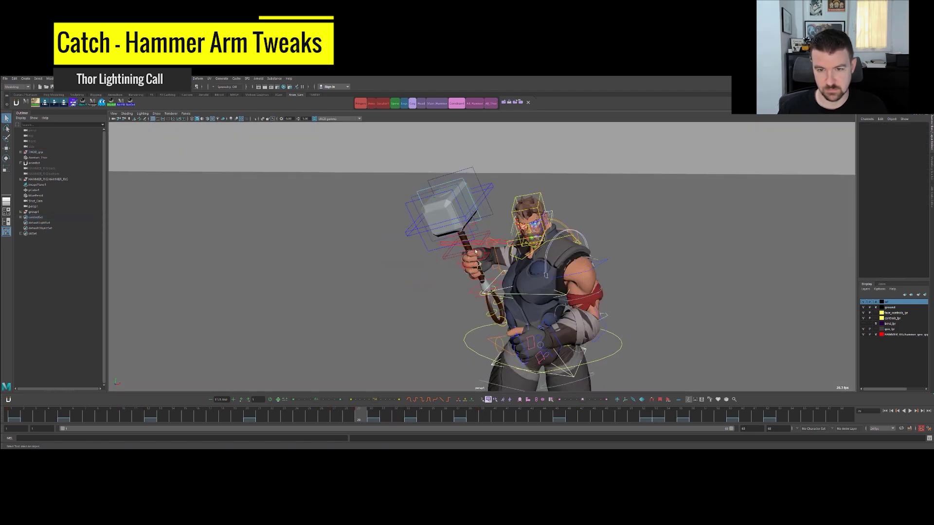
left_click(475, 103)
key("comma")
key("period")
key("period")
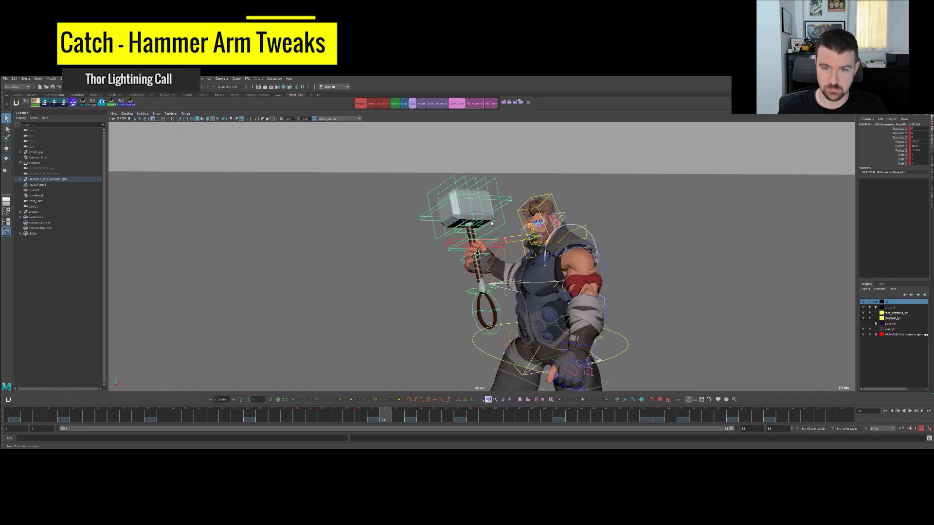
key("comma")
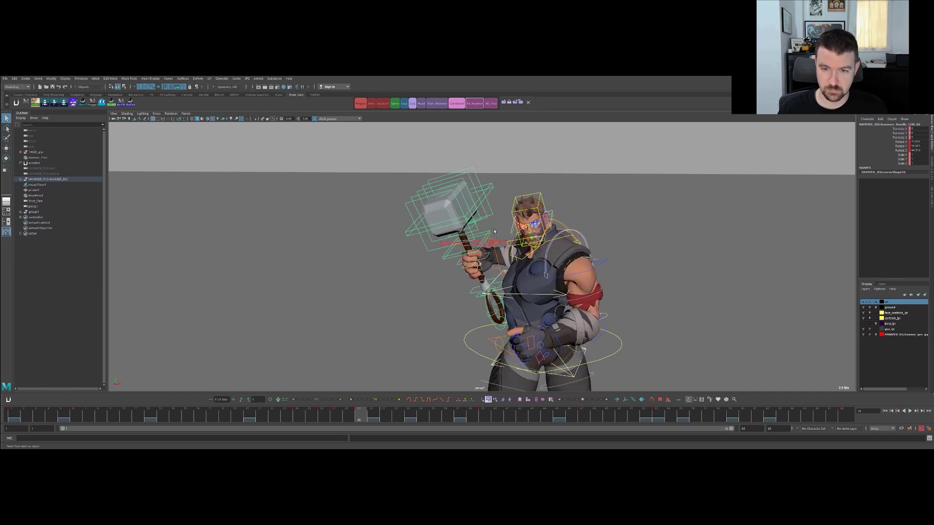
key("comma")
key("period")
key("period")
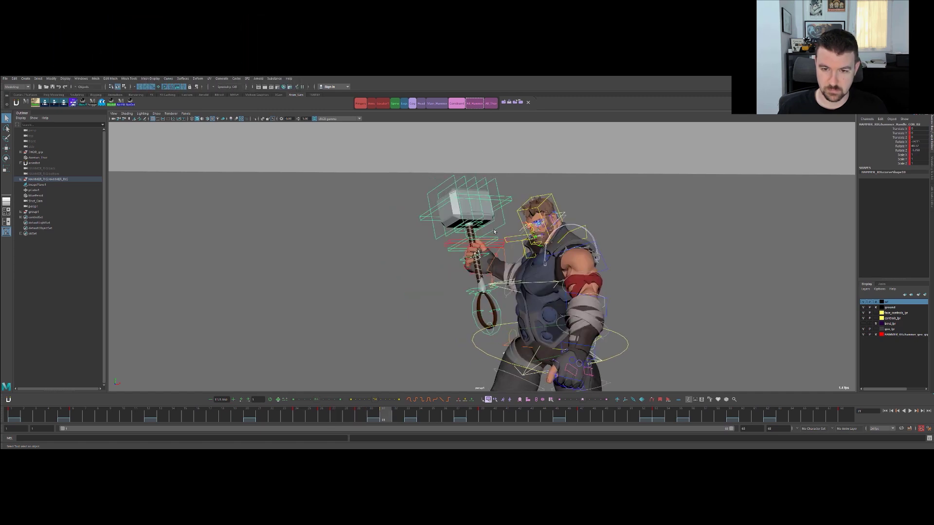
Rotate the hammer with its handle rotation control so the head tips toward the character on frames 31 and 39.
left_click(538, 170)
key("ctrl+z")
key("e")
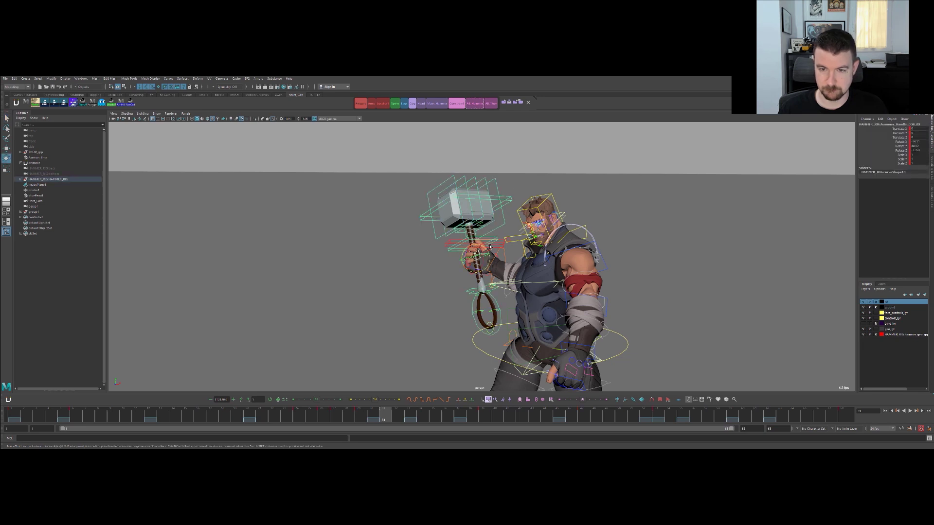
left_click_drag(462, 253, 466, 247)
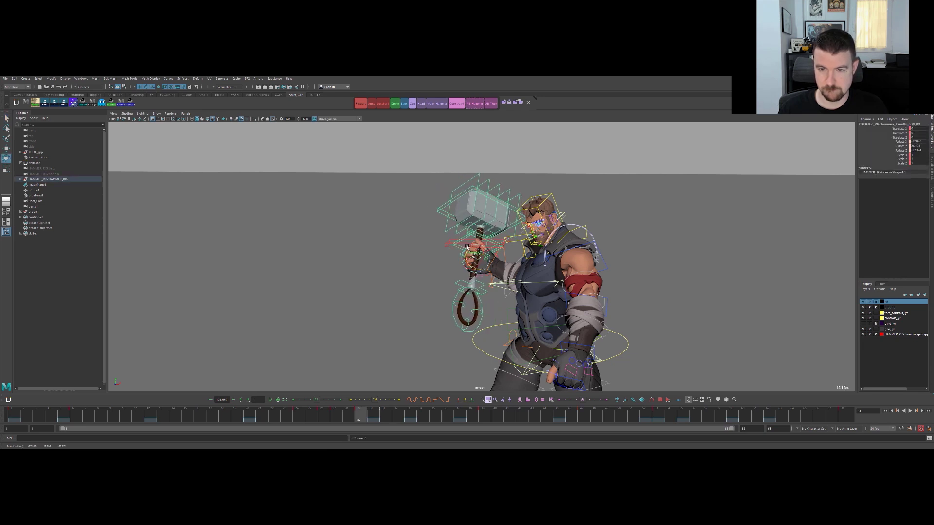
key("period")
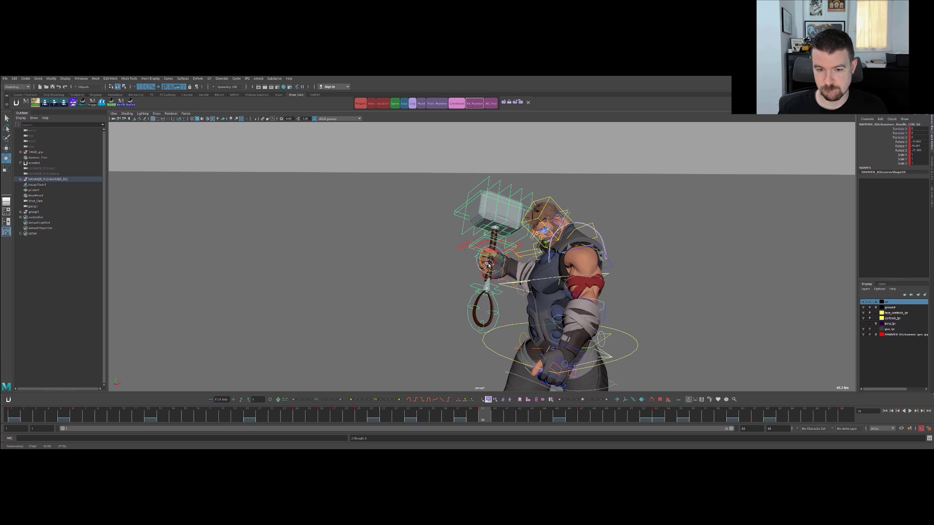
left_click_drag(485, 268, 482, 266)
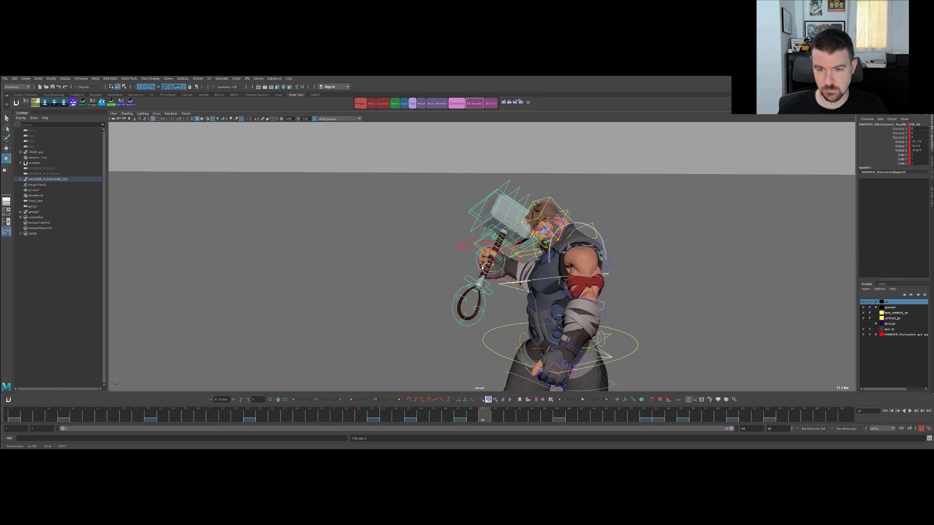
Examine the hammer's rotation across the key poses on frames 29, 31 and 39.
key("comma")
key("comma")
key("period")
key("period")
key("comma")
key("comma")
key("period")
key("period")
key("comma")
key("comma")
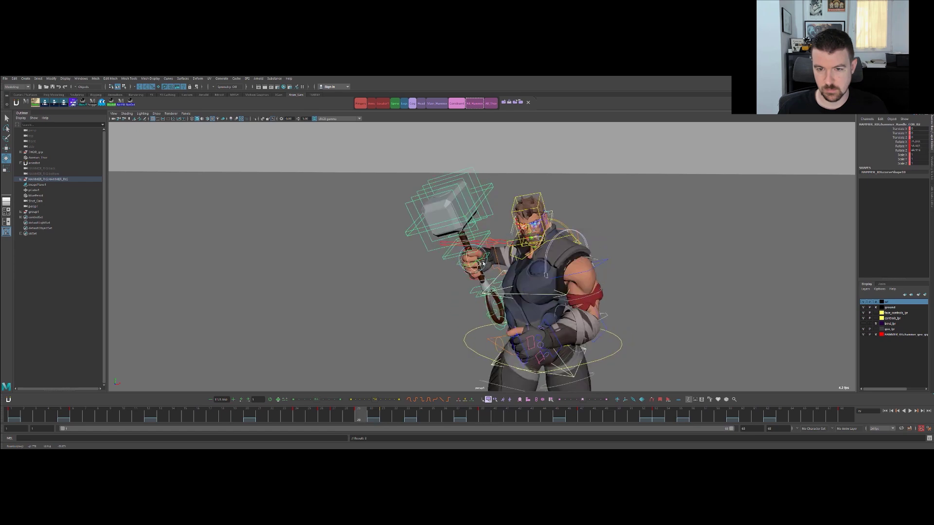
key("period")
key("period")
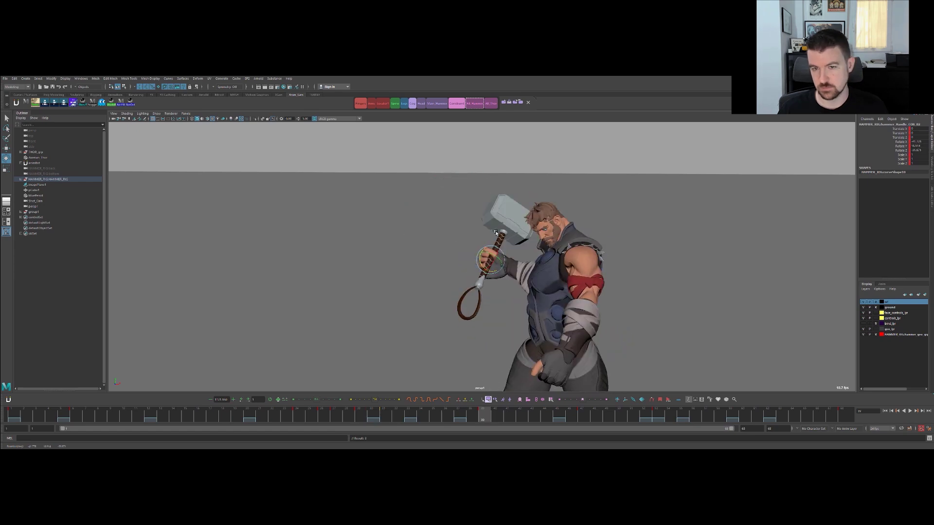
Refine the hammer's rotation on frame 39 and key it, checking it against the preceding key poses.
left_click_drag(480, 259, 482, 258)
key("s")
key("comma")
key("period")
key("comma")
key("comma")
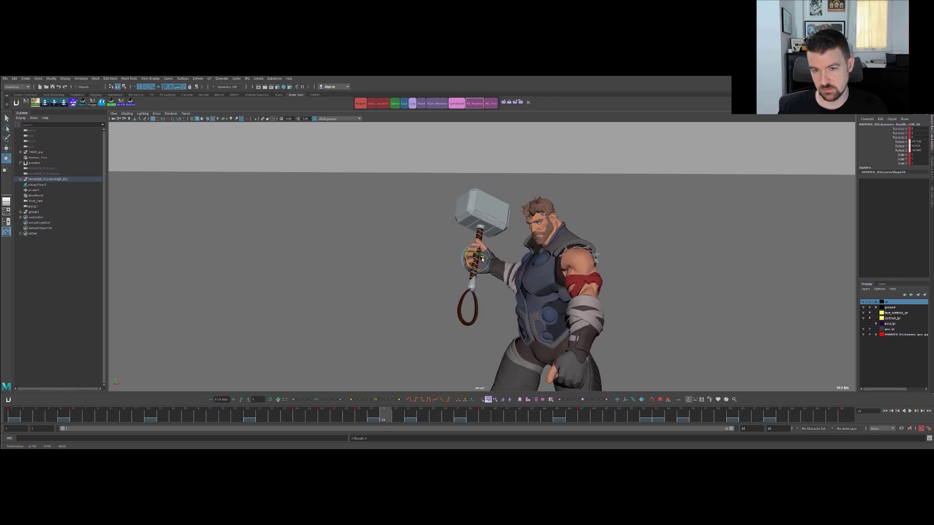
Adjust the hammer's rotation on frame 29 to lead more smoothly into the frame 31 pose.
key("comma")
key("period")
left_click_drag(472, 268, 469, 258)
key("period")
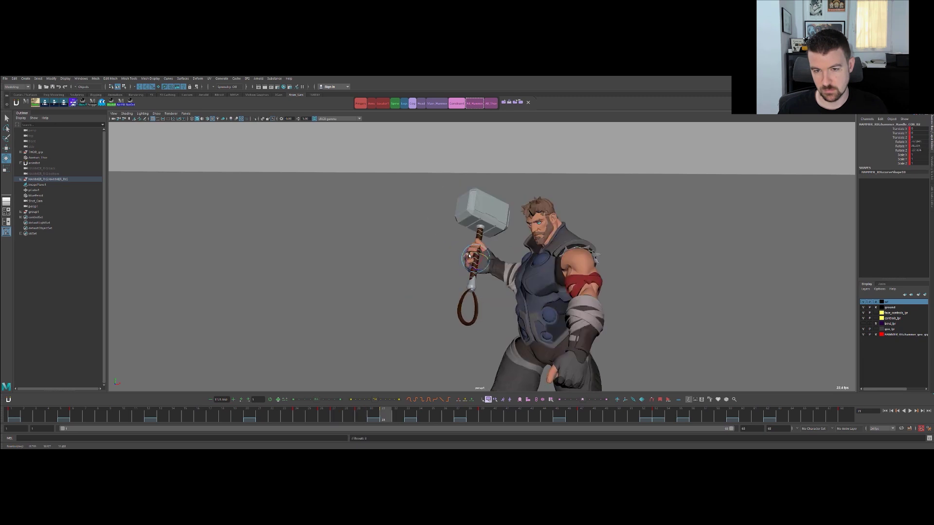
key("comma")
key("comma")
key("period")
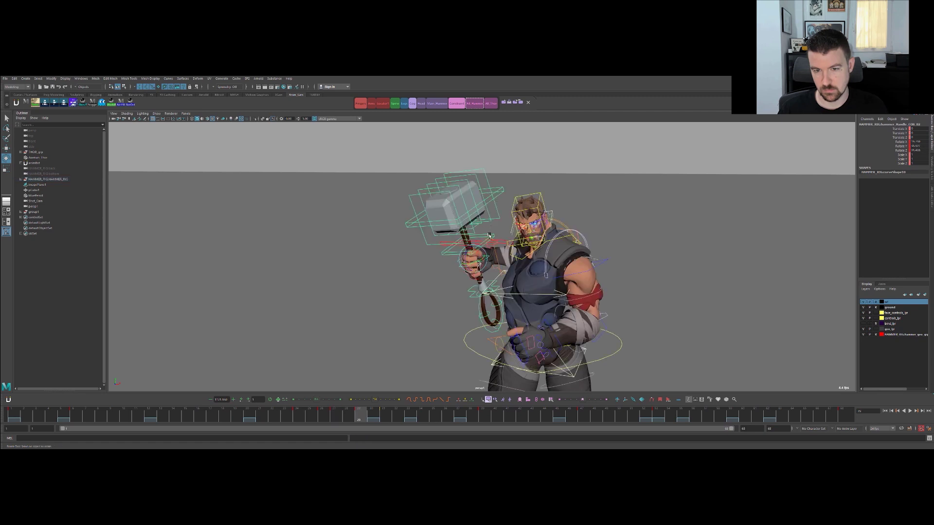
Deselect the controls and inspect the hammer and arm through the catch around frame 28 from different angles.
left_click(499, 229)
key("alt+1")
left_click_drag(469, 190, 461, 186, "alt")
key("comma")
key("comma")
key("period")
key("period")
right_click_drag(436, 181, 356, 179, "alt")
key("alt+1")
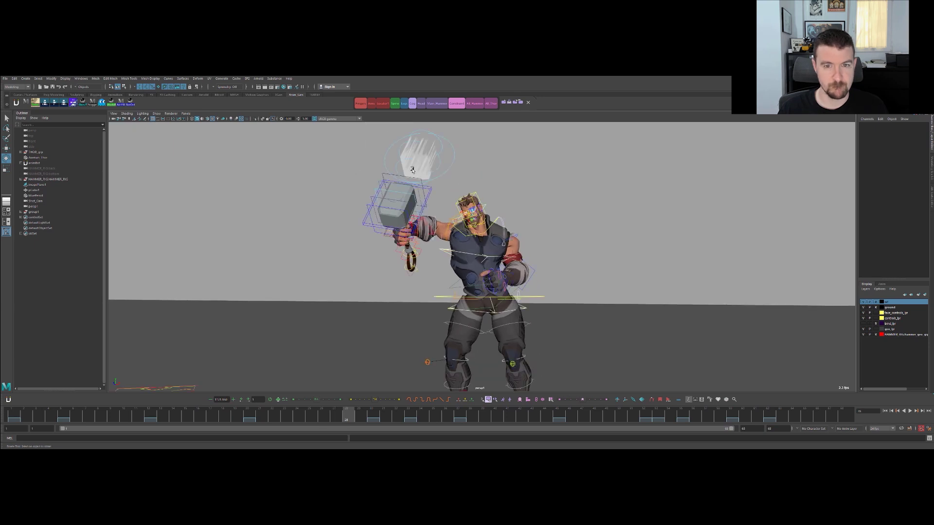
left_click_drag(437, 172, 375, 195, "alt")
Select the hammer's main control, delete its key on frame 28 and deselect it.
left_click(287, 335)
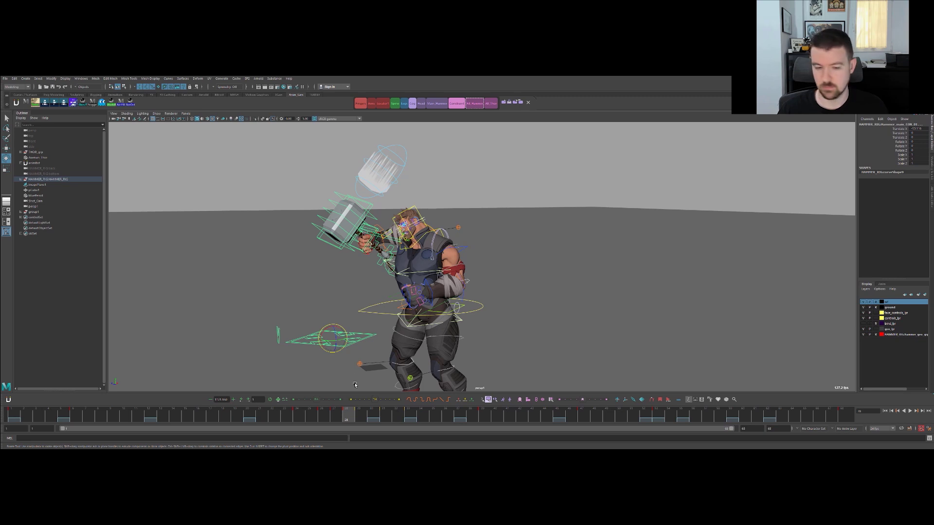
right_click(347, 414)
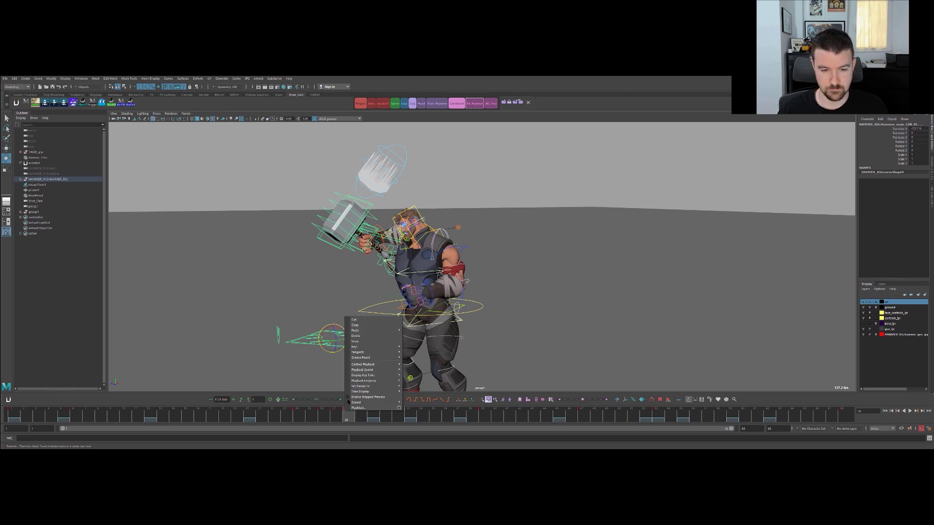
left_click(362, 336)
left_click(314, 310)
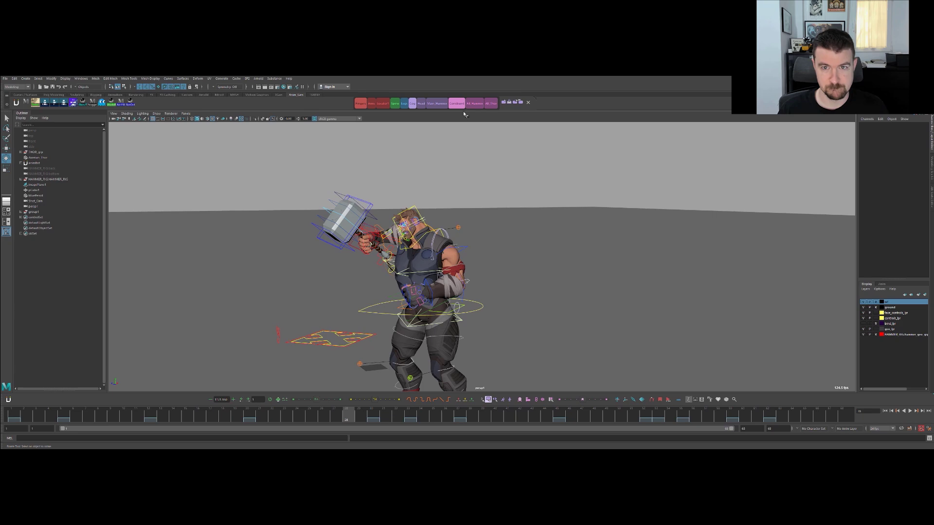
Select the hammer handle's rotation control and examine the arm and hammer frame by frame around frame 28.
left_click(479, 104)
key(".")
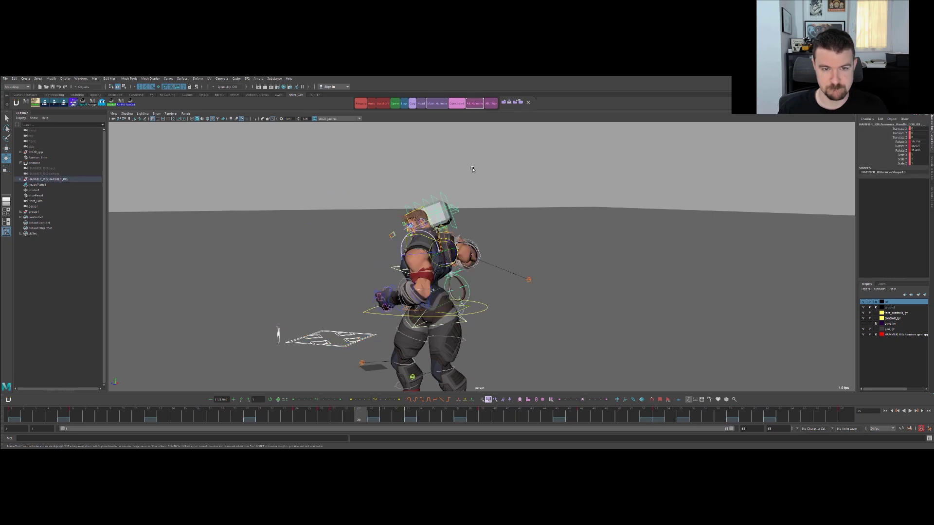
key("alt+.")
left_click_drag(410, 308, 507, 243, "alt")
right_click_drag(507, 244, 563, 202, "alt")
left_click_drag(450, 228, 438, 209, "alt")
key("alt+.")
key("alt+")
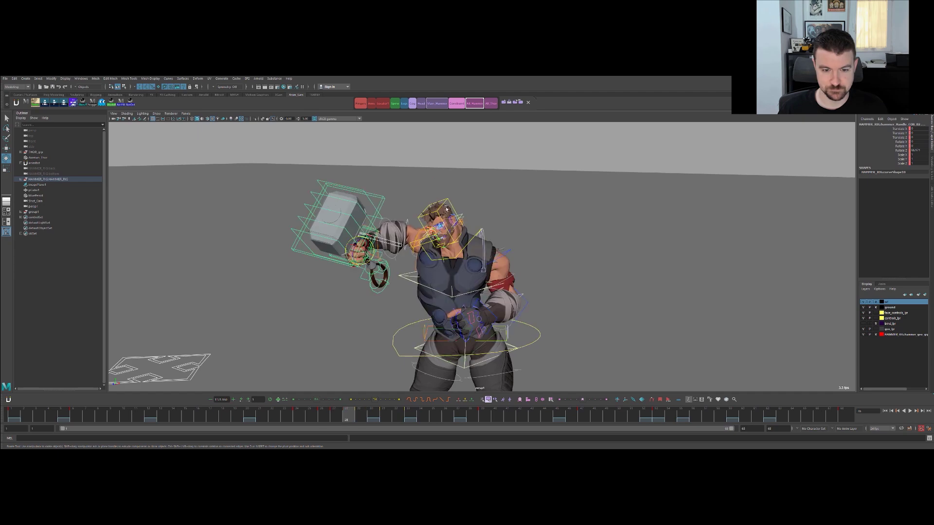
Examine the hammer, grip and elbow control across frames 27 to 31 from different angles.
left_click_drag(498, 194, 469, 204, "alt")
left_click(448, 226)
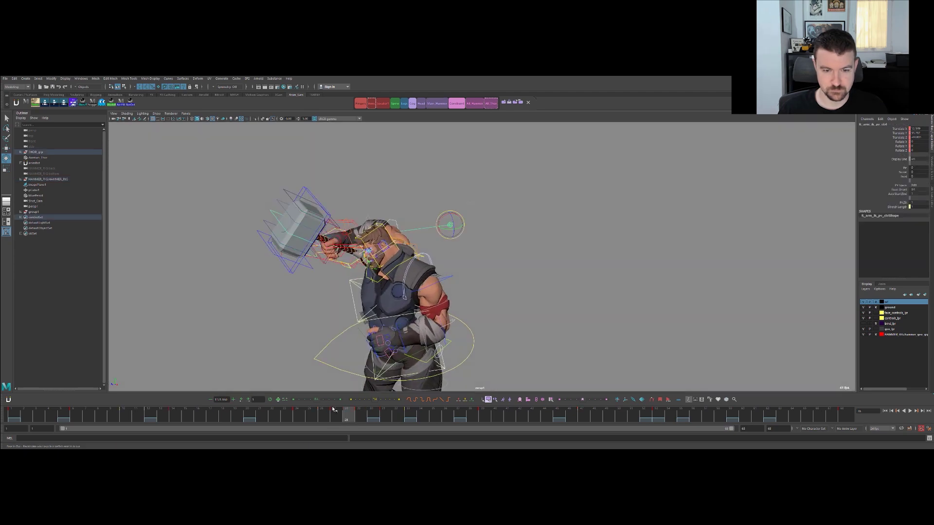
left_click(356, 409)
key("q")
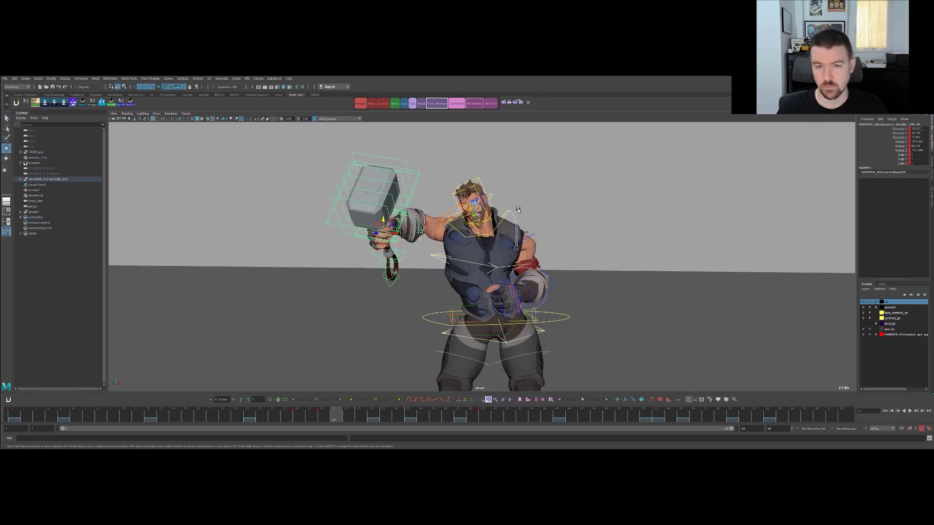
left_click_drag(518, 209, 491, 238, "alt")
key("alt+1")
key("alt+1")
key(".")
key(".")
key(".")
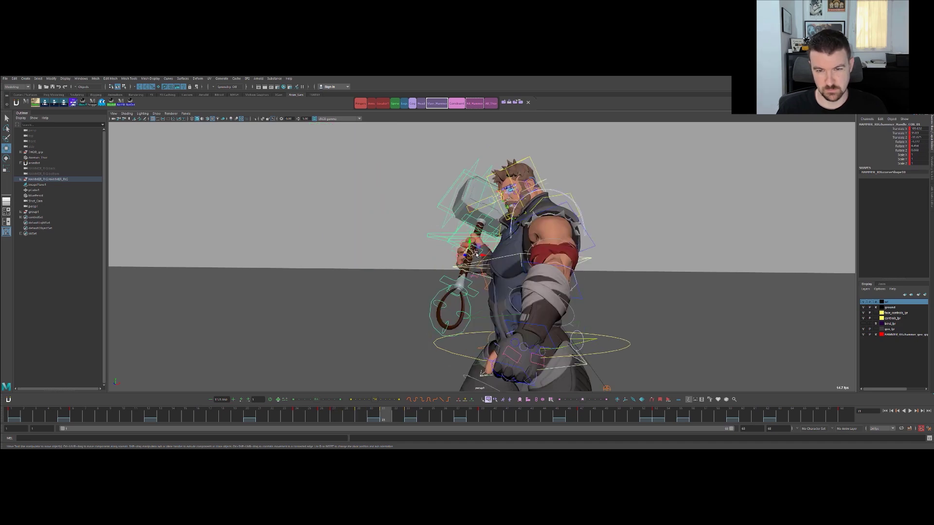
Rotate the hammer handle control slightly on frame 29 and compare it with the neighbouring frames.
mouse_move(455, 250)
left_mouse_down("alt")
mouse_move(601, 235)
mouse_move(575, 246)
mouse_move(459, 240)
left_mouse_up("alt")
key("comma")
key("period")
key("e")
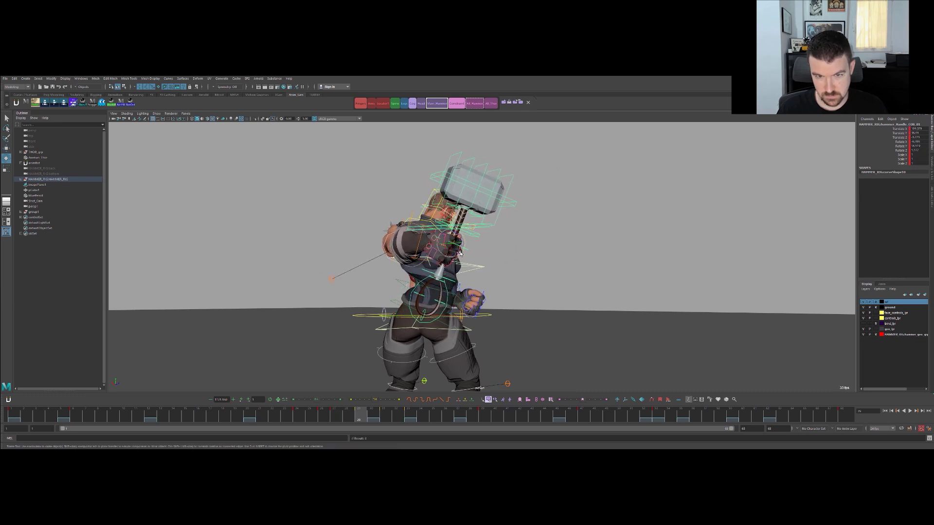
key("period")
key("comma")
left_click_drag(461, 240, 460, 240)
key("comma")
key("period")
key("period")
key("comma")
key("q")
Select the hammer hand's locator and nudge the hand's position on frame 29 to fit the grip.
left_click(510, 225)
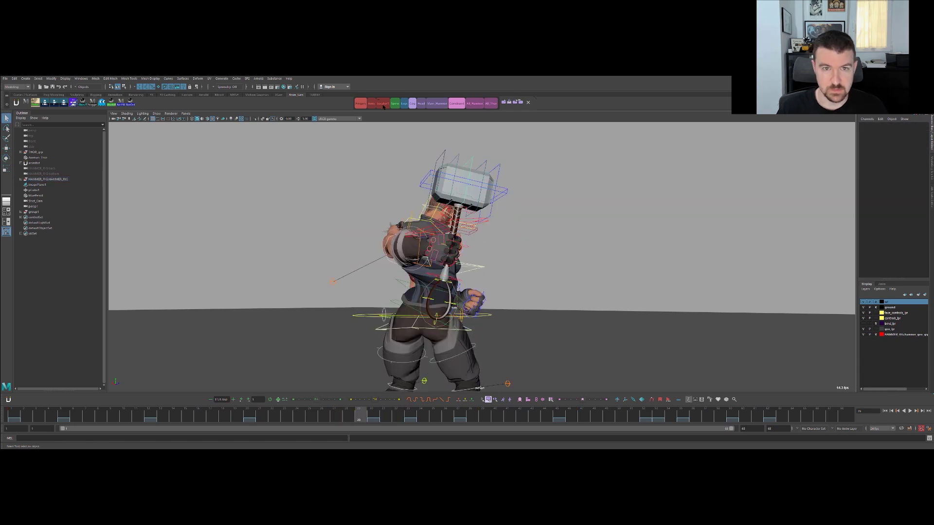
left_click(382, 104)
key("w")
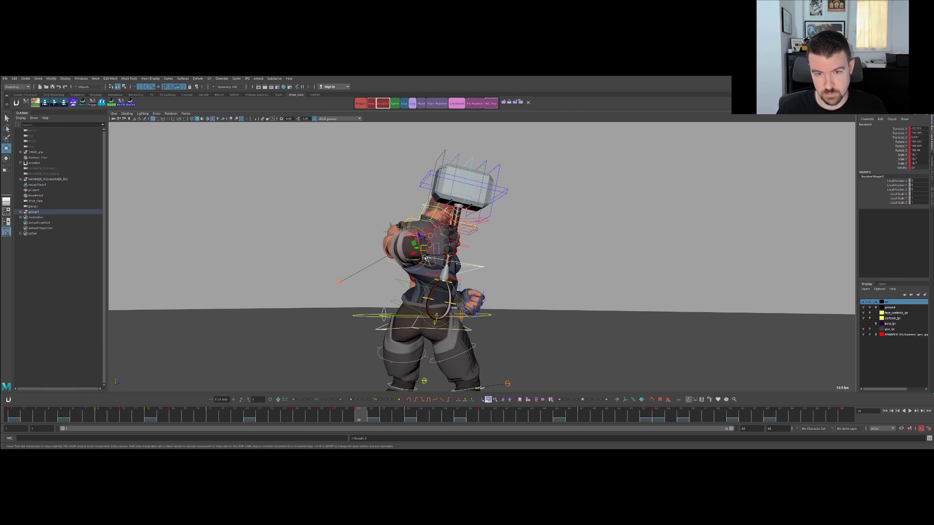
left_click_drag(425, 247, 426, 248)
Hide the controls and review the hand rotation through the catch key by key and in playback.
key("alt+comma")
key("alt+comma")
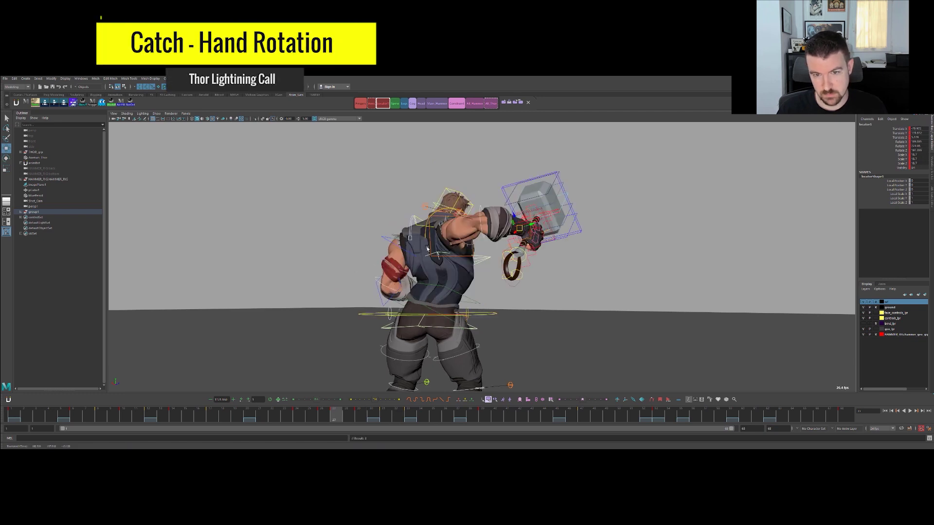
key("alt+period")
key("alt+period")
key("alt+period")
key("alt+period")
key("alt+comma")
key("alt+comma")
key("alt+comma")
key("alt+comma")
key("alt+1")
key("alt+period")
key("alt+period")
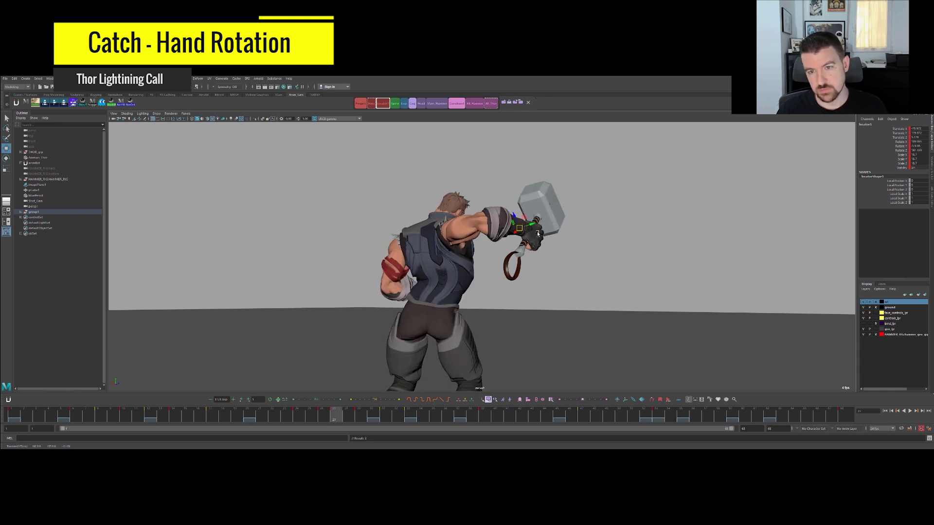
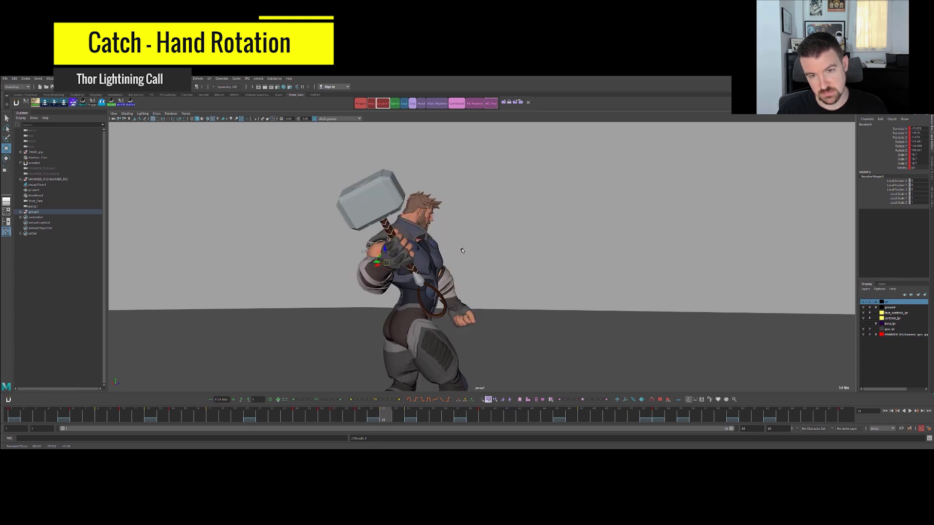
left_click(308, 414)
key("alt+v")
key("alt+v")
scroll(463, 280, "down", 4)
Show the controls and rotate the hand locator on the frame 39 pose to align the fist with the hammer handle.
left_click_drag(448, 284, 565, 222, "alt")
scroll(402, 280, "up", 5)
scroll(545, 235, "up", 4)
key("alt+1")
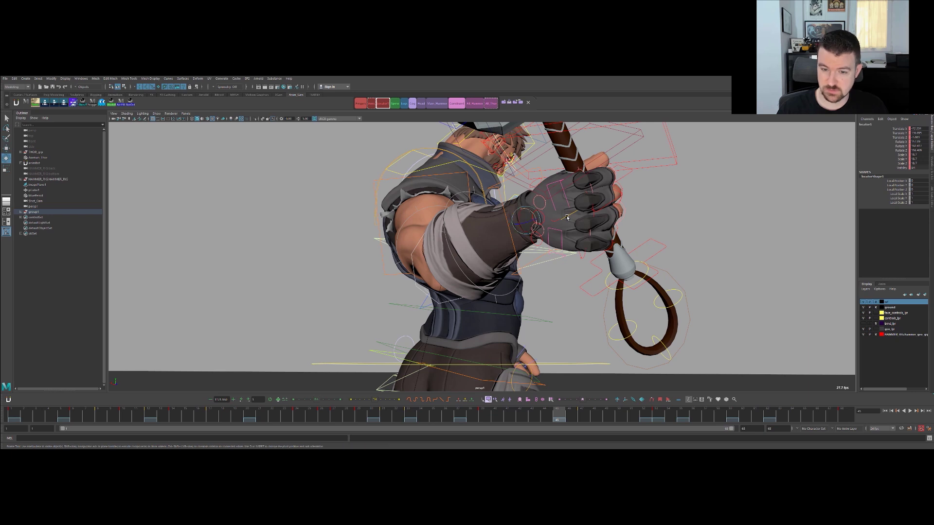
left_click_drag(527, 211, 528, 229)
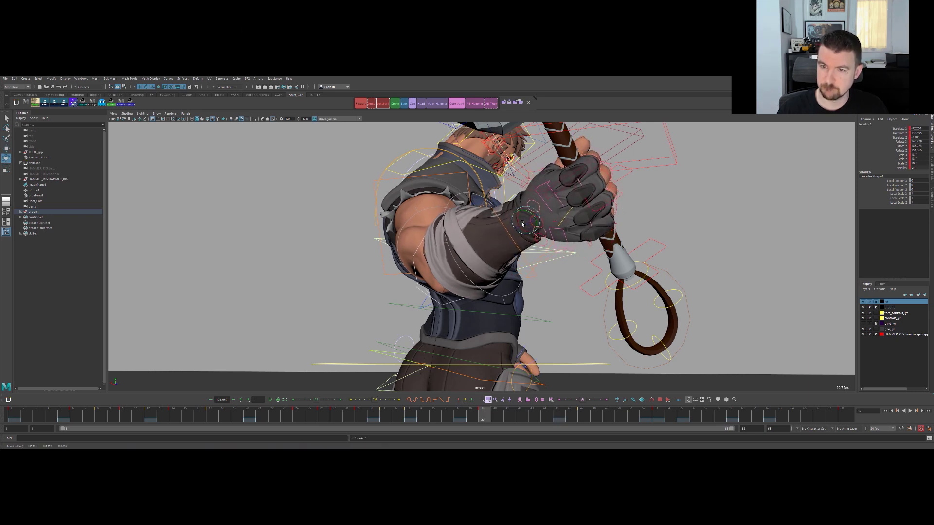
key("comma")
key("period")
Rotate the hand locator on frame 33 to match the handle and compare the hand across the adjacent keys.
right_click_drag(550, 217, 505, 205, "alt")
key("comma")
key("comma")
left_click_drag(566, 221, 518, 233, "alt")
key("comma")
key("period")
key("period")
left_click_drag(552, 233, 562, 227, "alt")
right_click_drag(562, 228, 579, 224, "alt")
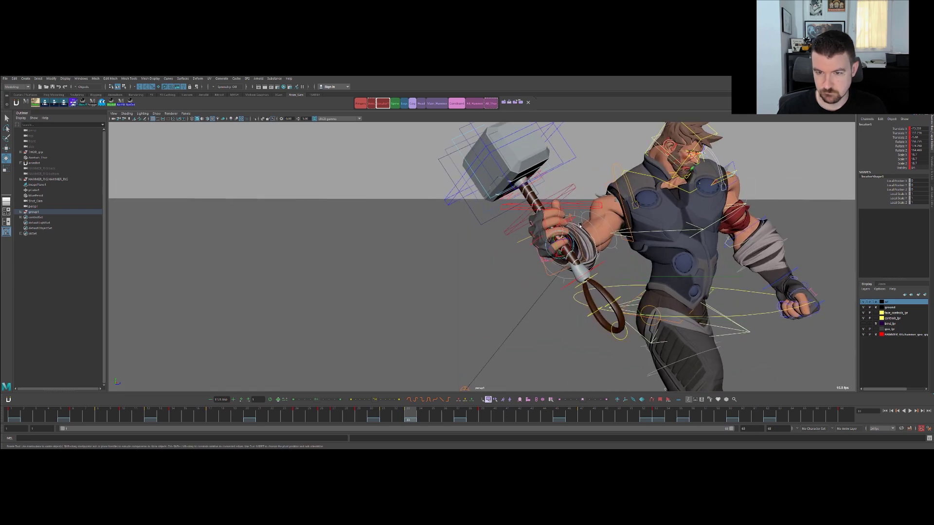
left_click_drag(560, 254, 571, 252)
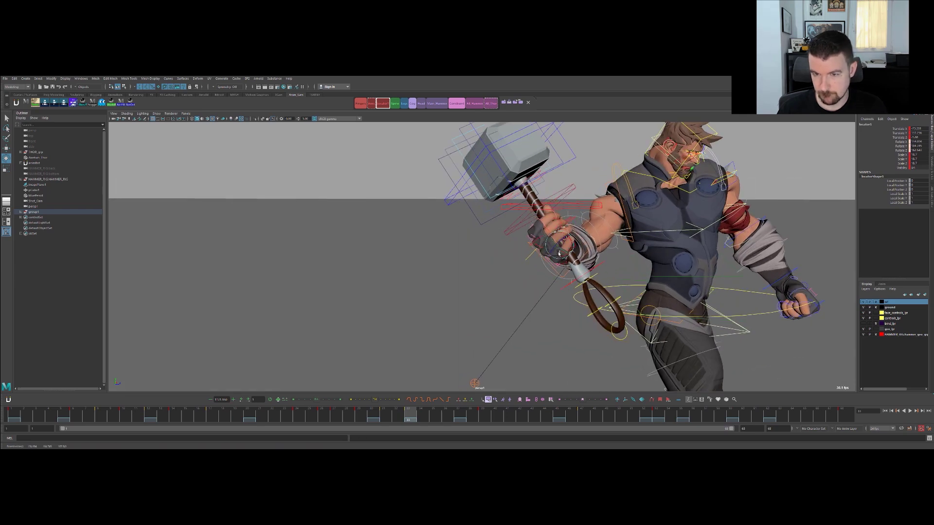
key("comma")
key("period")
key("period")
key("period")
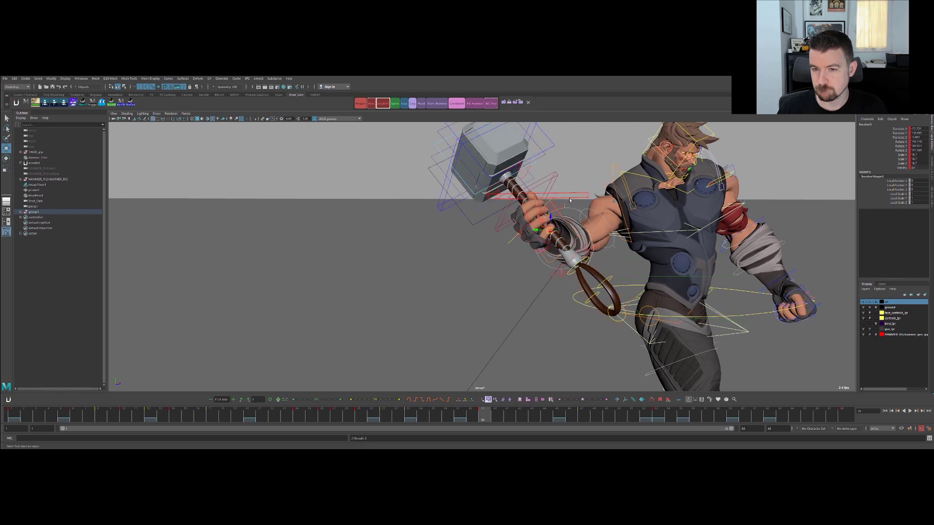
Select the hammer handle control and move it slightly downward on frame 39 to fit the hand.
key("q")
left_click(566, 197)
key("w")
left_click_drag(540, 209, 541, 226)
key("comma")
key("comma")
key("period")
key("period")
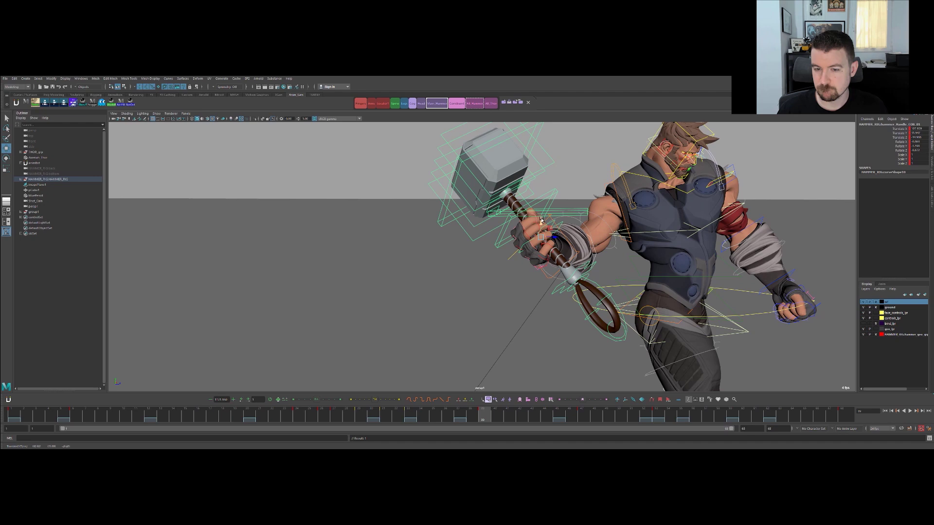
Shift the hammer handle control slightly on frame 33 to improve its path between the surrounding keys.
key("comma")
key("comma")
key("comma")
key("period")
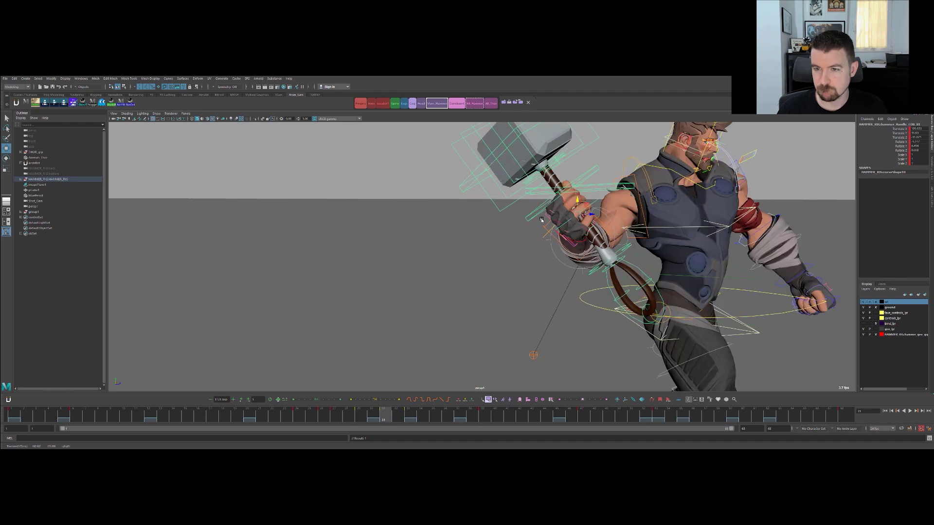
key("period")
key("period")
key("comma")
left_click_drag(567, 230, 565, 228)
key("comma")
key("comma")
key("period")
Hide the controls and examine the hammer and hand poses between frames 29 and 39.
key("alt+1")
key("comma")
key("period")
key("period")
key("period")
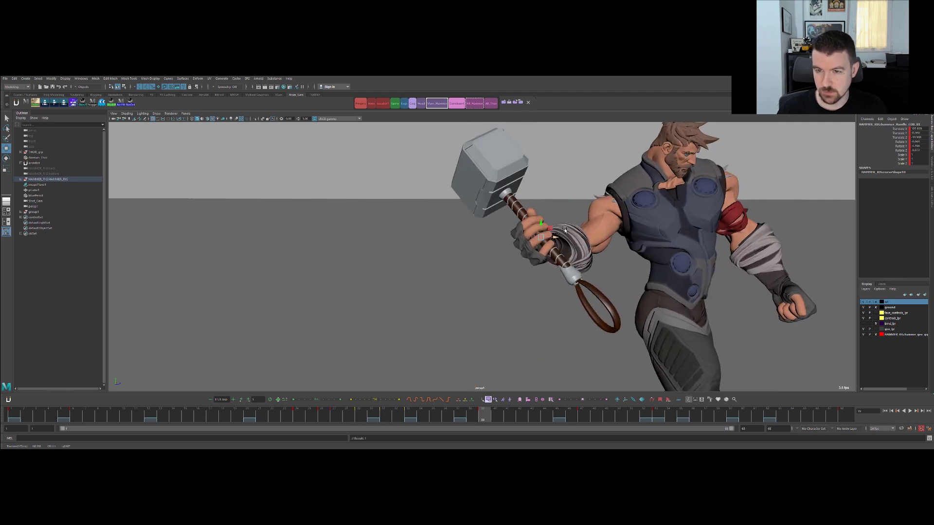
key("comma")
key("comma")
key("period")
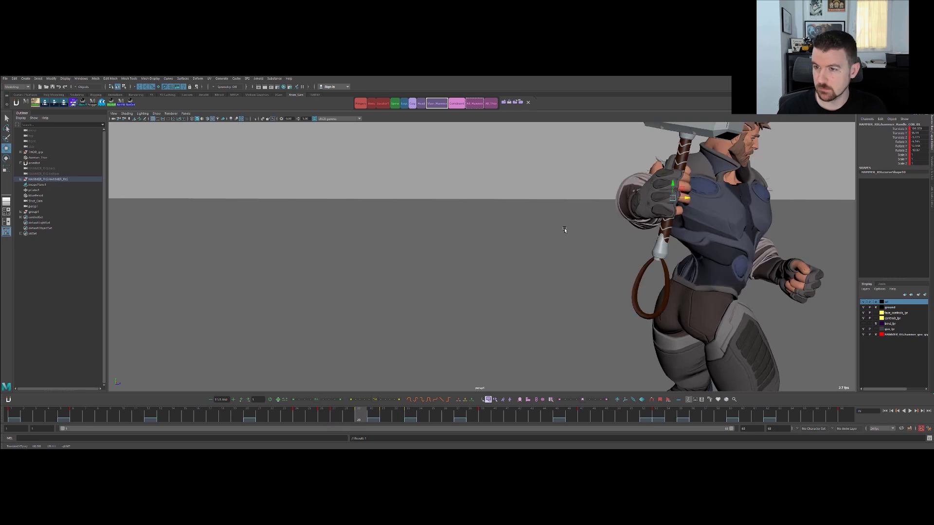
key("period")
key("comma")
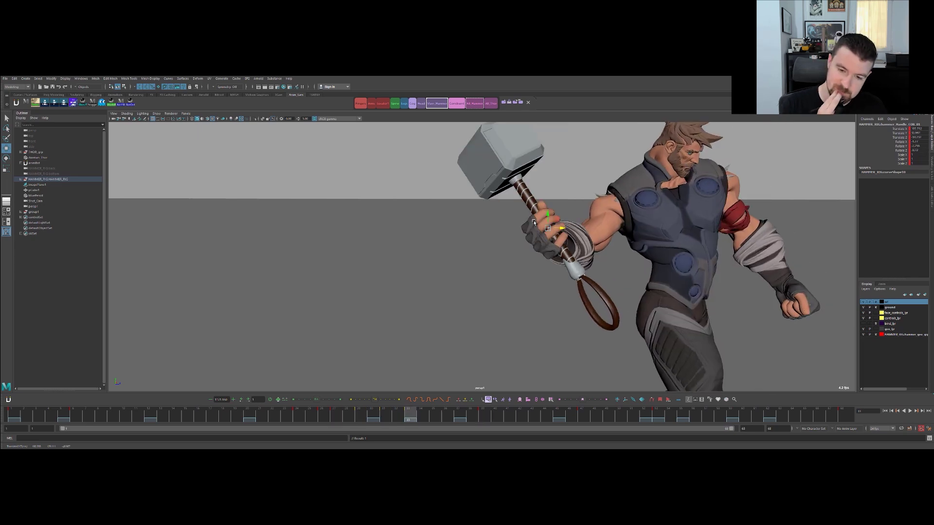
key("comma")
key("comma")
key("period")
key("period")
key("period")
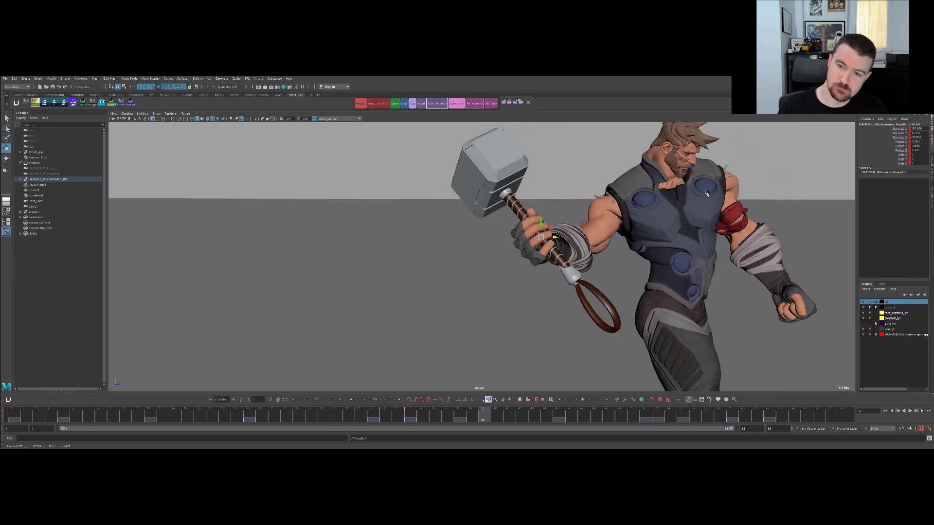
Show the controls, select the hand locator and refine the hand's rotation around the handle on frame 39.
key("alt+1")
left_click(482, 273)
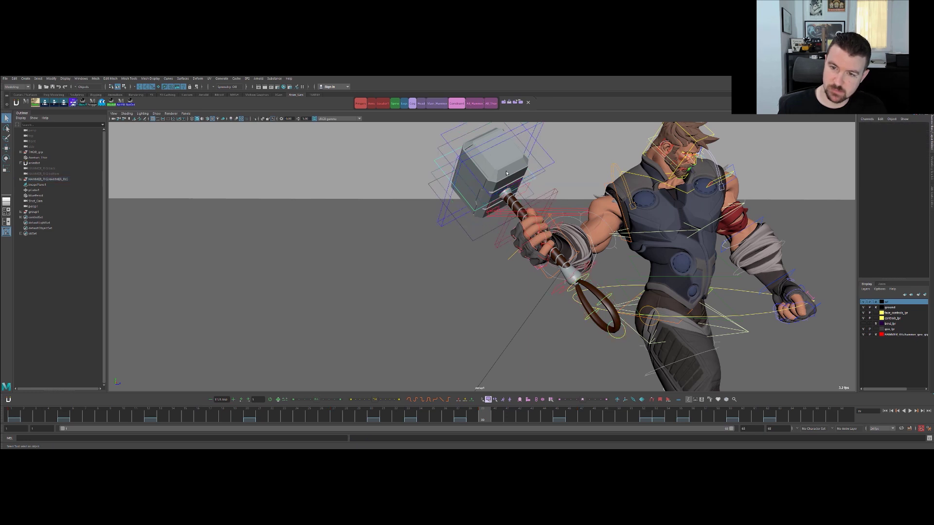
left_click(383, 103)
key("e")
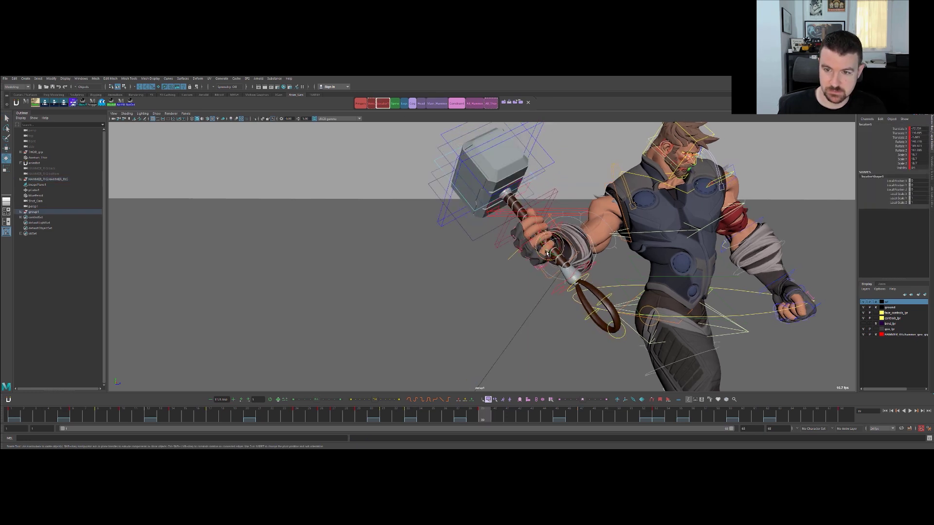
mouse_move(562, 249)
left_mouse_down()
mouse_move(548, 247)
mouse_move(556, 254)
left_mouse_up()
key("e")
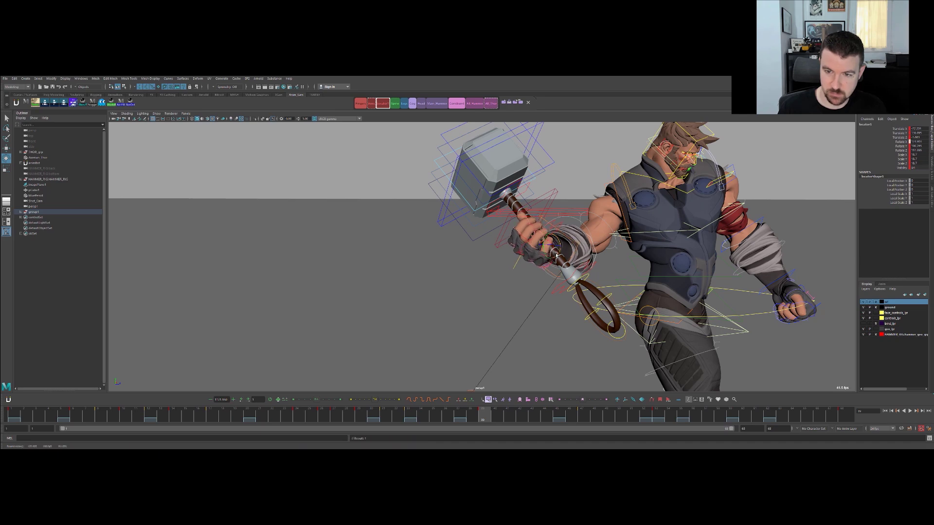
Review the hand rotation backwards from frame 39 through the catch and play the animation.
key("comma")
key("comma")
key("comma")
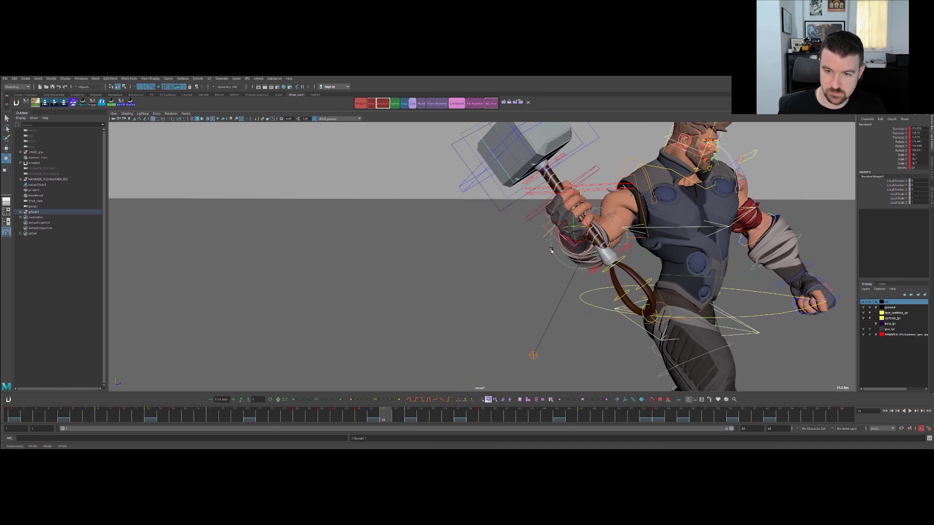
key("comma")
key("comma")
key("comma")
key("comma")
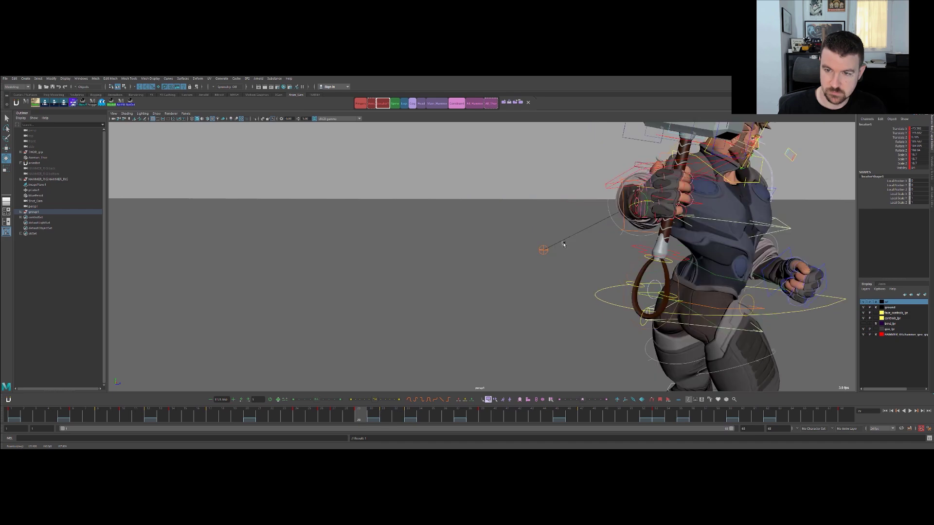
key("comma")
key("period")
key("period")
key("alt+v")
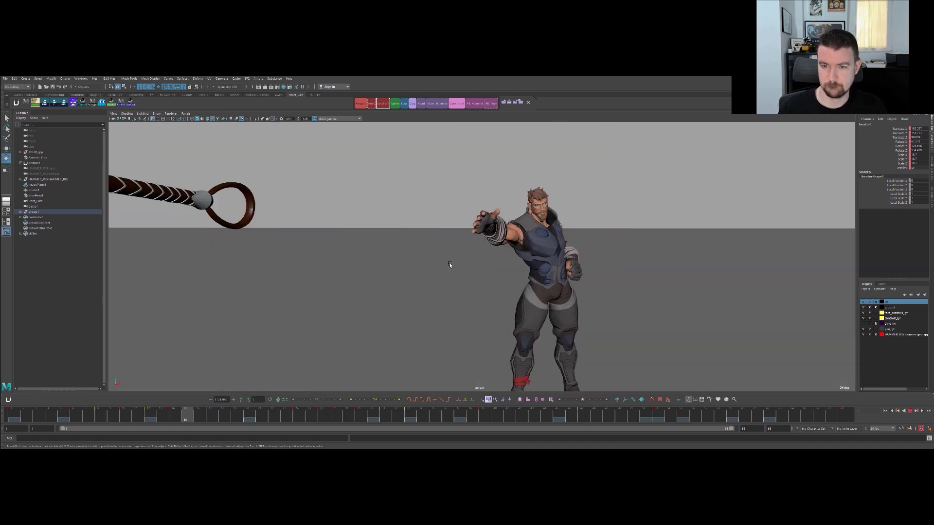
Examine the catch around frame 27 with the controls shown, comparing the neighbouring key poses.
left_click_drag(412, 417, 322, 417)
key("alt+period")
key("q")
left_click(569, 179)
key("alt+1")
mouse_move(514, 221)
left_mouse_down("alt")
mouse_move(548, 278)
mouse_move(525, 255)
mouse_move(525, 233)
mouse_move(501, 230)
mouse_move(521, 232)
left_mouse_up("alt")
left_click(562, 306)
key("e")
key("alt+period")
key("alt+comma")
key("alt+comma")
key("alt+period")
key("alt+period")
key("alt+comma")
key("q")
left_click(515, 171)
Try rotating the hammer handle control around the frame 27 catch pose and undo the last change.
mouse_move(445, 219)
left_mouse_down("alt")
mouse_move(441, 203)
mouse_move(431, 208)
left_mouse_up("alt")
left_click(441, 202)
key("e")
scroll(473, 200, "up", 5)
left_click(424, 178)
scroll(408, 191, "down", 3)
left_click_drag(444, 176, 398, 194)
left_click(465, 183)
key("alt+1")
key("comma")
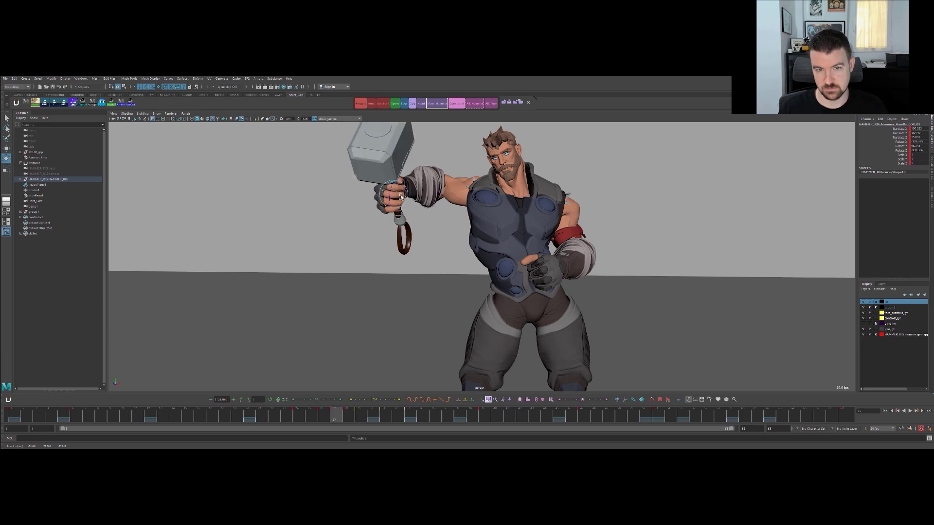
key("ctrl+z")
scroll(396, 195, "down", 3)
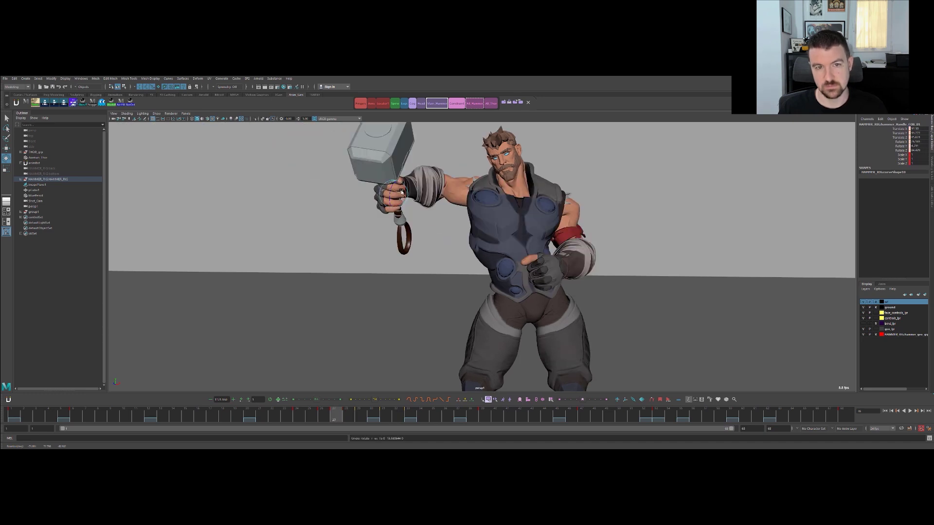
Compare the hammer, hand and arm poses around frame 27 by stepping through neighbouring frames from the front and the side.
left_click_drag(434, 218, 387, 236)
key("comma")
key("period")
key("period")
key("period")
key("period")
key("period")
key("period")
key("comma")
key("comma")
key("comma")
key("comma")
key("comma")
key("comma")
key("period")
key("comma")
key("comma")
key("period")
key("period")
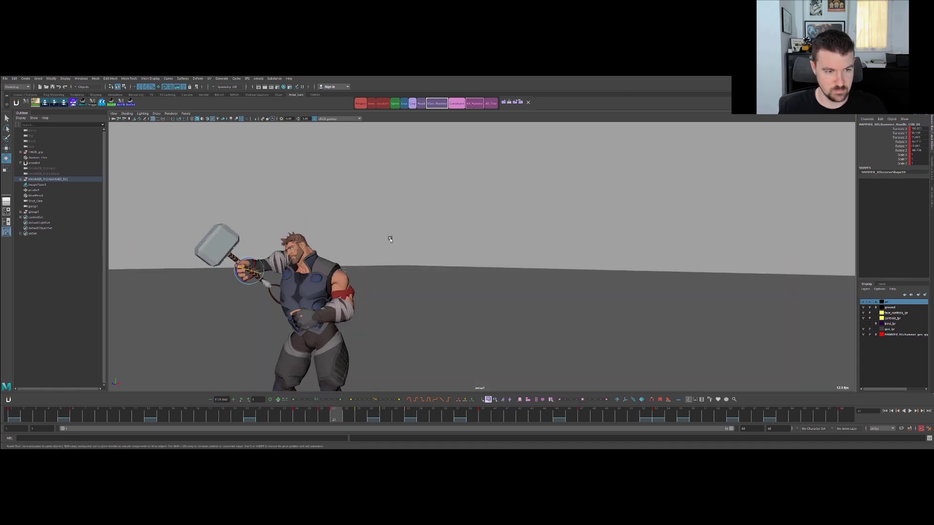
left_click_drag(392, 238, 253, 245, "alt")
middle_click_drag(356, 226, 325, 207, "alt")
right_click_drag(325, 207, 412, 212, "alt")
key("alt+1")
key("comma")
key("period")
key("period")
key("period")
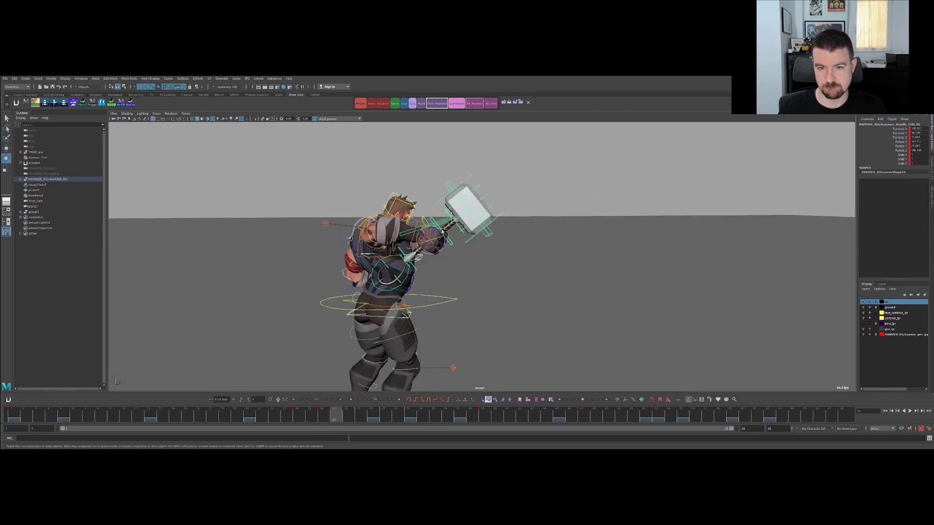
Try moving the hammer handle control and lowering the elbow control on frame 28, and undo these changes.
key("comma")
key("alt+1")
key("q")
left_click(451, 258)
key("alt+1")
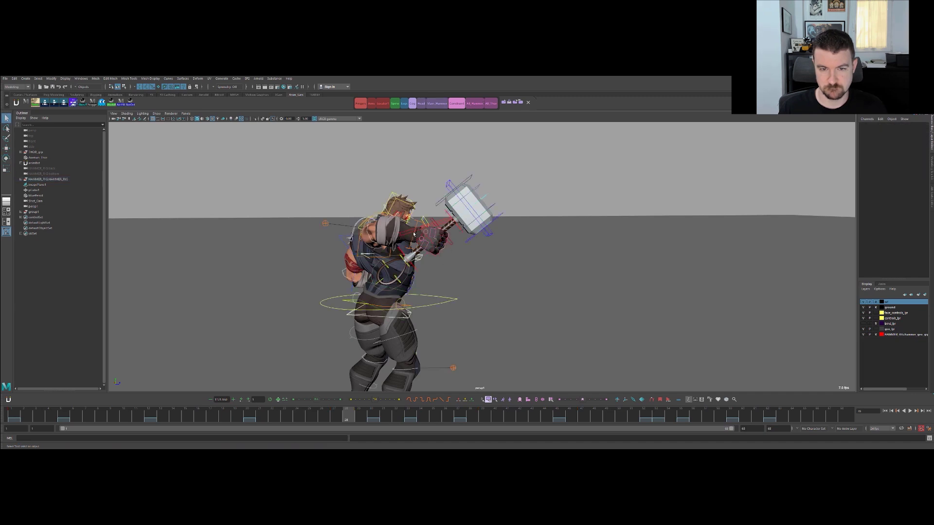
left_click(422, 238)
key("w")
mouse_move(431, 226)
left_mouse_down()
mouse_move(431, 215)
mouse_move(449, 229)
left_mouse_up()
left_click(335, 217)
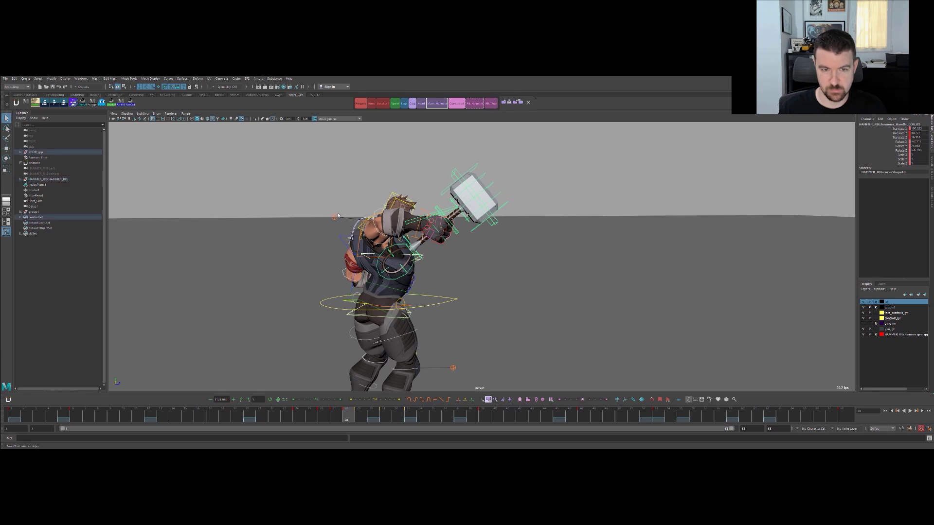
left_click_drag(334, 211, 334, 235)
key("q")
left_click(454, 235)
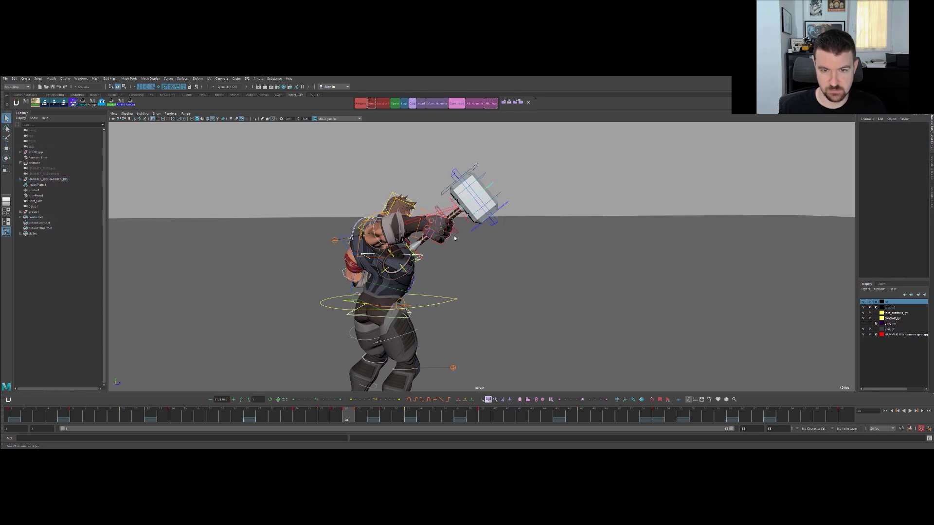
key("alt+1")
key("alt+comma")
key("ctrl+z")
key("ctrl+z")
key("ctrl+z")
key("ctrl+z")
key("ctrl+z")
key("ctrl+z")
key("ctrl+z")
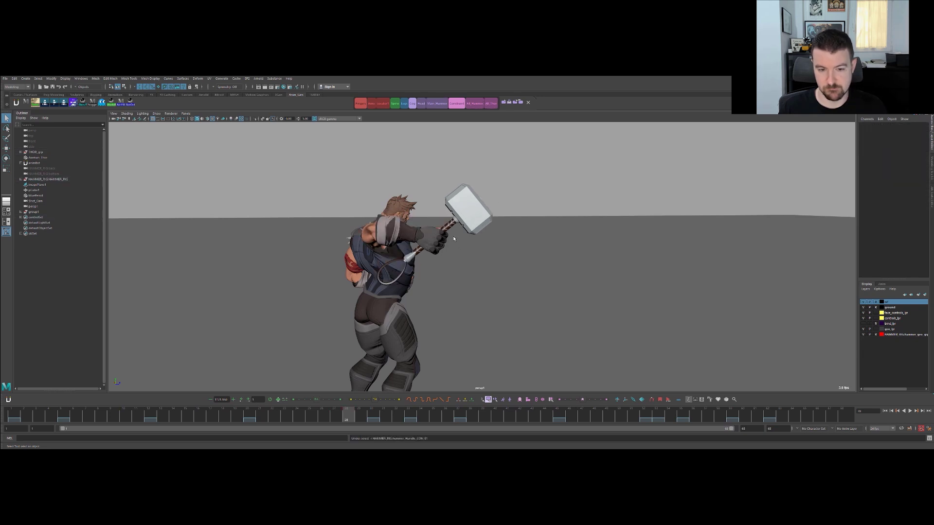
Show the controls on frame 27, lower the elbow control and raise the hammer handle control slightly.
key("alt+1")
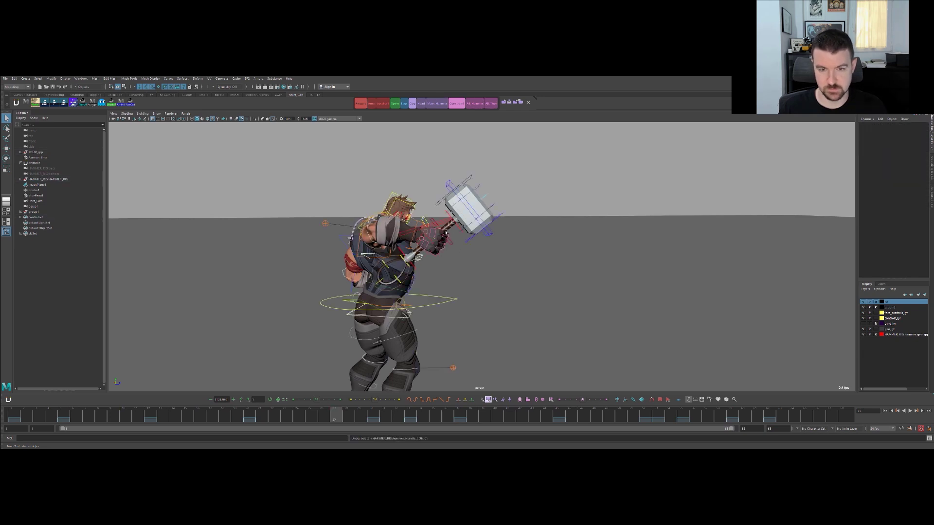
left_click(326, 224)
key("w")
left_click(421, 228)
key("w")
left_click_drag(430, 226, 431, 217)
key("alt+comma")
key("alt+period")
key("q")
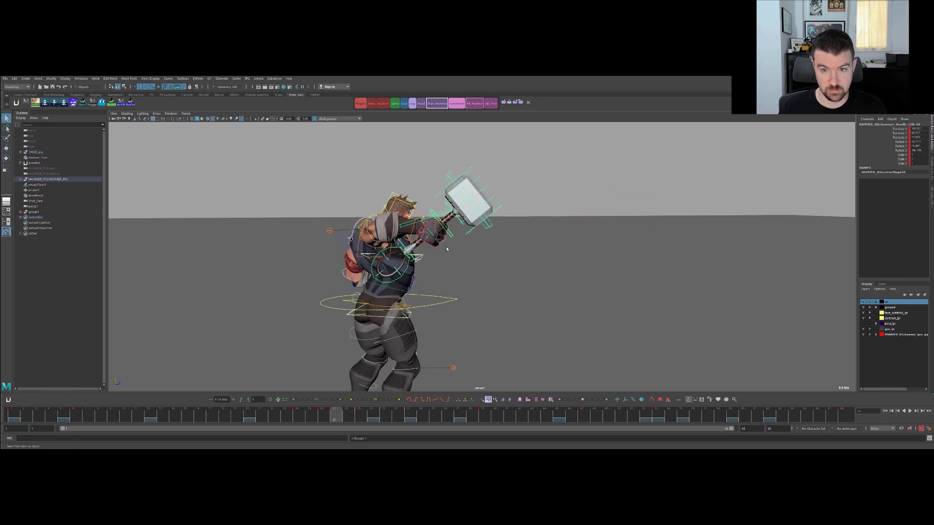
left_click(446, 246)
Select the hand locator, rotate the hand to follow the raised hammer handle on frame 27 and key its position.
left_click(382, 105)
key("alt+1")
key("e")
left_click_drag(419, 244, 436, 225)
key("q")
key("e")
left_click_drag(421, 246, 421, 219)
key("w")
key("shift+w")
key("alt+comma")
key("alt+period")
key("alt+period")
key("alt+period")
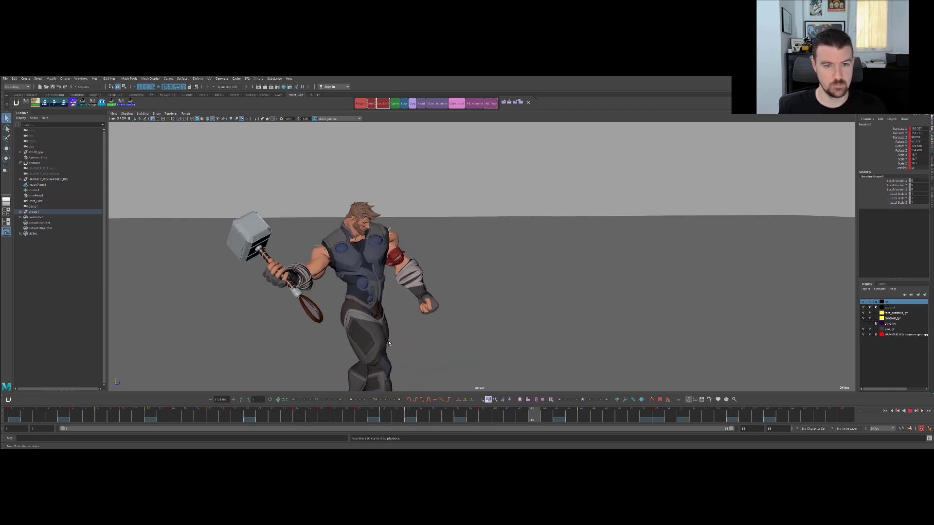
Return to frame 27, select the upper neck control and rotate the head, comparing it with the neighbouring key poses.
left_click_drag(280, 417, 339, 385)
left_click(458, 279)
key("alt+1")
left_click_drag(457, 279, 550, 253, "alt")
right_click_drag(438, 205, 483, 190, "alt")
left_click_drag(483, 189, 459, 245, "alt")
left_click(466, 308)
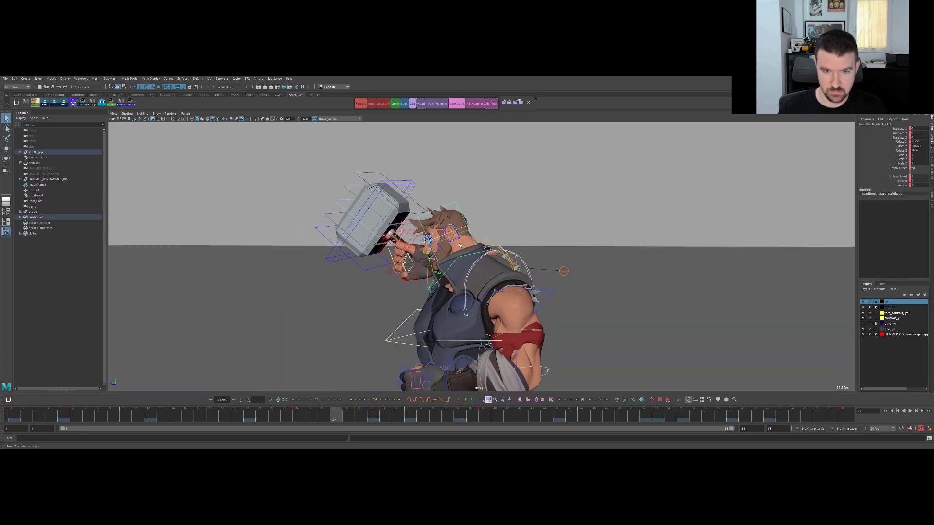
left_click(467, 226, "shift")
key("e")
scroll(490, 230, "down", 5)
key("alt+comma")
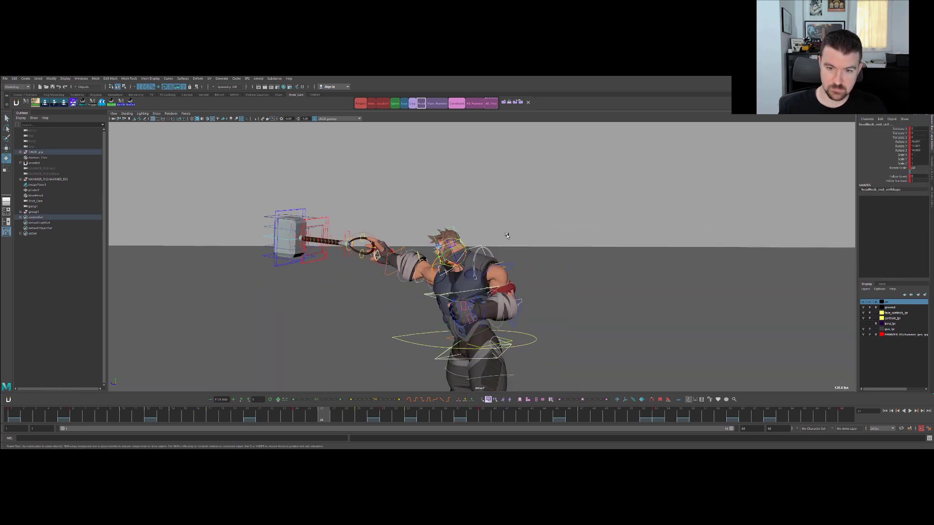
key("alt+period")
key("alt+comma")
key("alt+period")
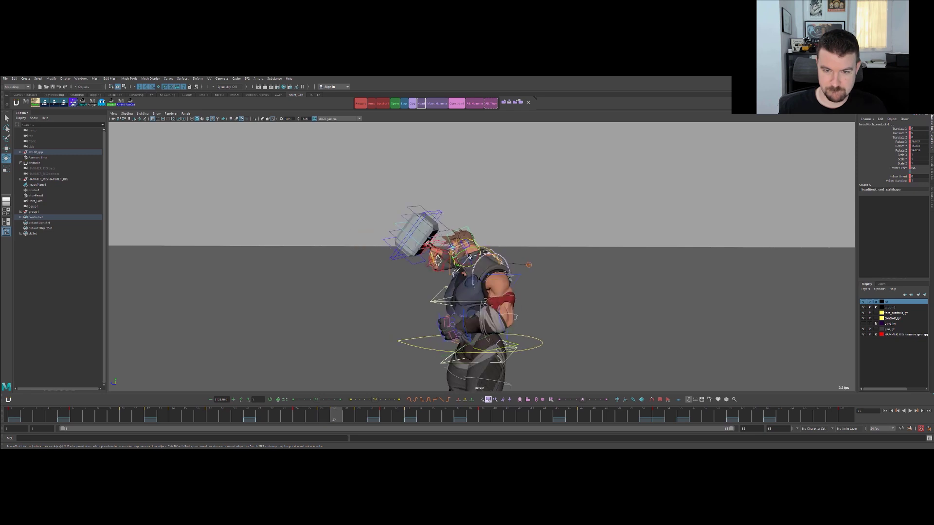
left_click_drag(473, 262, 476, 262)
key("alt+comma")
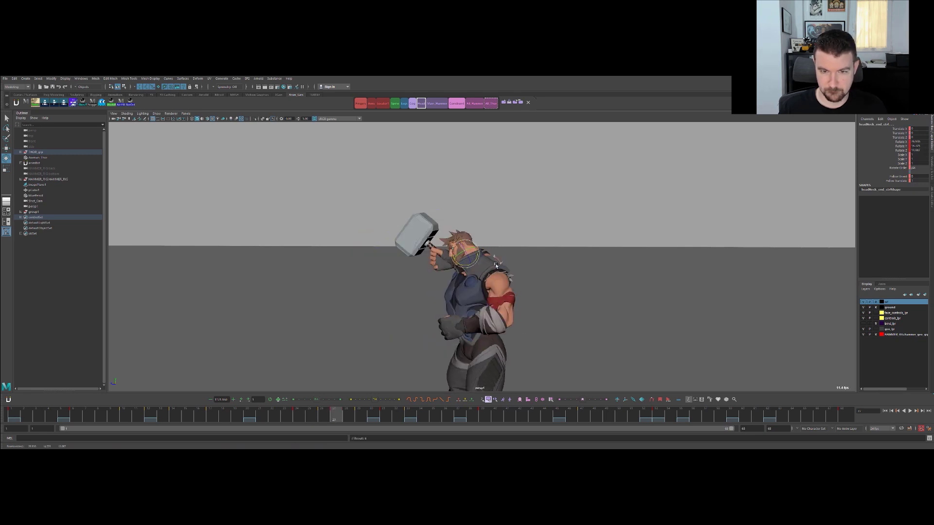
key("alt+period")
key("alt+period")
key("alt+period")
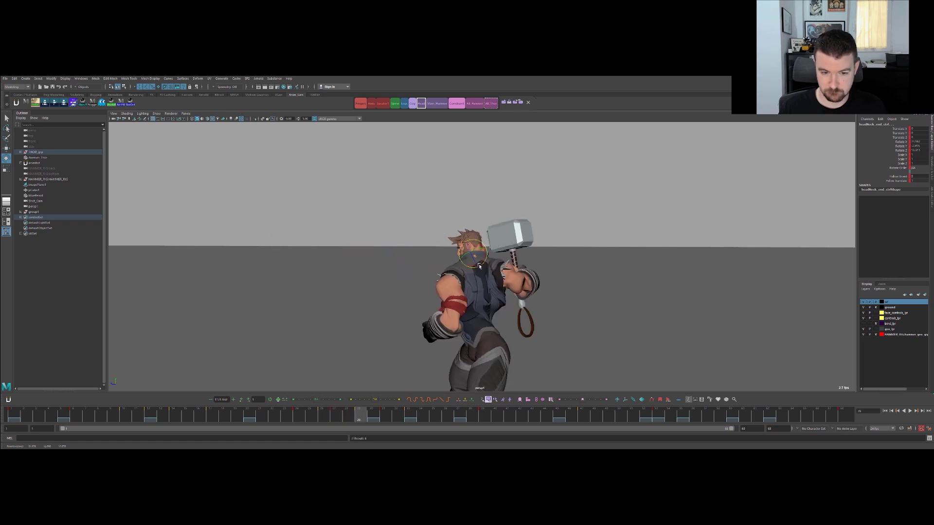
Try a further head rotation on frame 27 and undo it.
key("alt+comma")
key("alt+comma")
key("alt+comma")
key("alt+period")
left_click_drag(473, 264, 471, 266)
key("ctrl+z")
key("alt+comma")
key("alt+period")
key("alt+comma")
key("alt+period")
Select the hand locator and adjust the hand's position on the hammer handle on frame 27.
mouse_move(438, 261)
left_mouse_down("alt")
mouse_move(506, 214)
mouse_move(447, 250)
left_mouse_up("alt")
right_click_drag(447, 250, 482, 234, "alt")
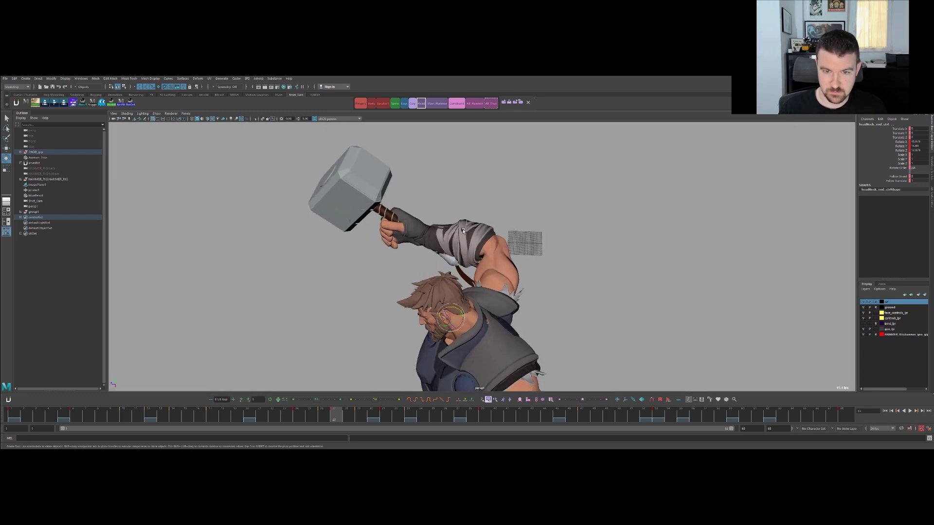
middle_click_drag(428, 213, 469, 227, "alt")
key("alt+1")
left_click(485, 220)
key("q")
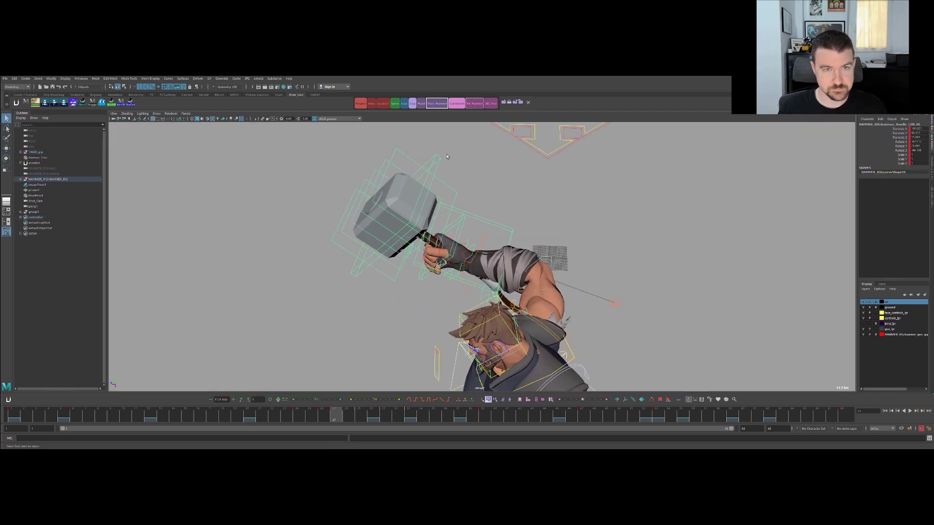
left_click(500, 214)
left_click(364, 105)
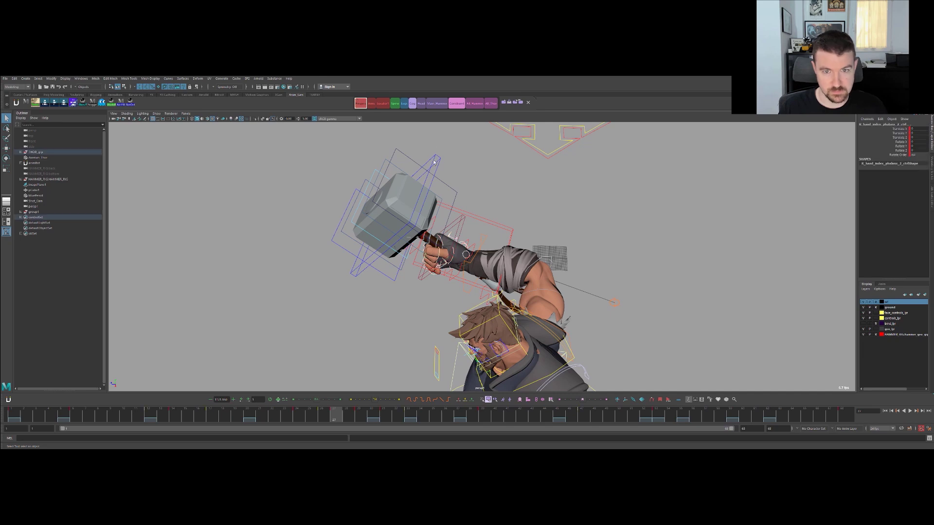
left_click(384, 105)
key("w")
left_click_drag(462, 264, 550, 241)
middle_click_drag(550, 240, 511, 179, "alt")
left_click_drag(510, 179, 433, 247, "alt")
key("e")
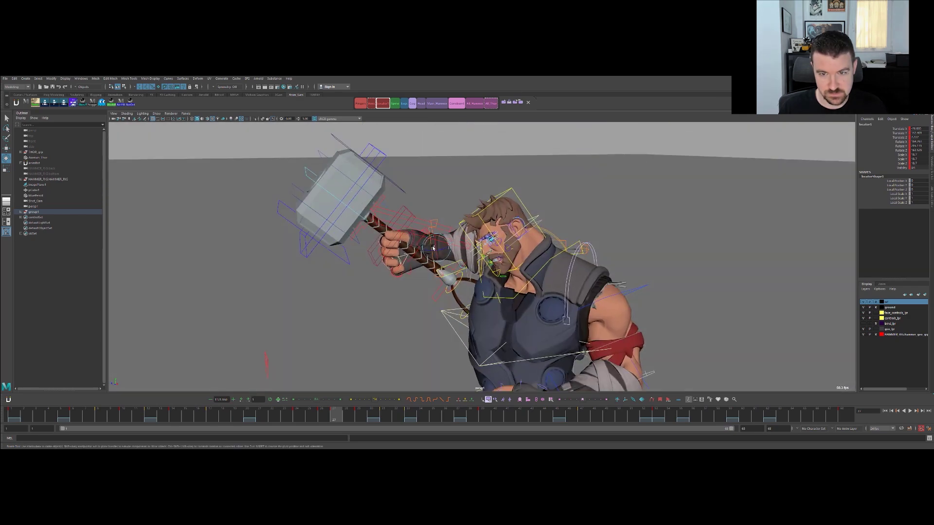
Review the catch by stepping through the key poses around frame 27, scrubbing and playing the animation.
key("alt+comma")
key("alt+period")
right_click_drag(434, 248, 478, 220, "alt")
key("alt+comma")
key("alt+period")
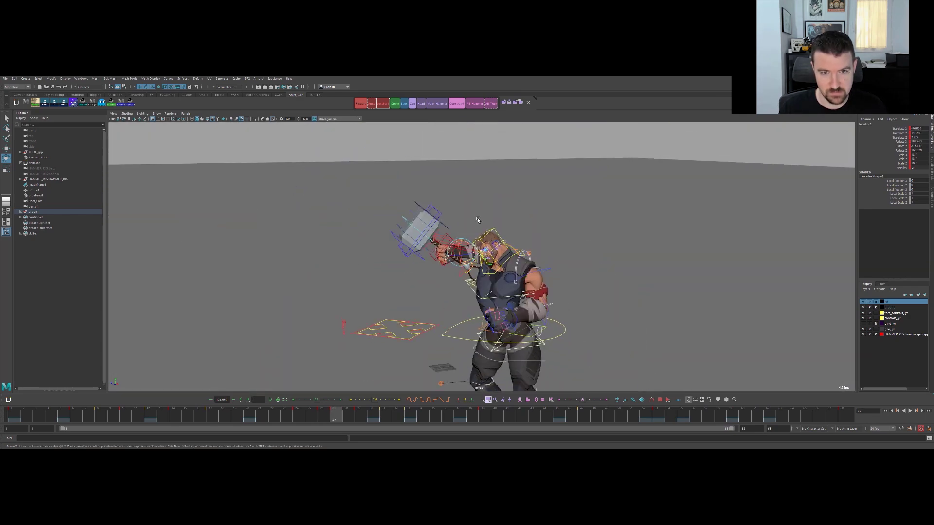
key("alt+period")
key("alt+period")
key("comma")
key("comma")
key("period")
key("period")
key("period")
key("period")
key("q")
mouse_move(312, 412)
left_mouse_down()
mouse_move(298, 411)
mouse_move(309, 423)
mouse_move(326, 413)
left_mouse_up()
key("alt+v")
key("alt+v")
key("alt+v")
left_click(337, 409)
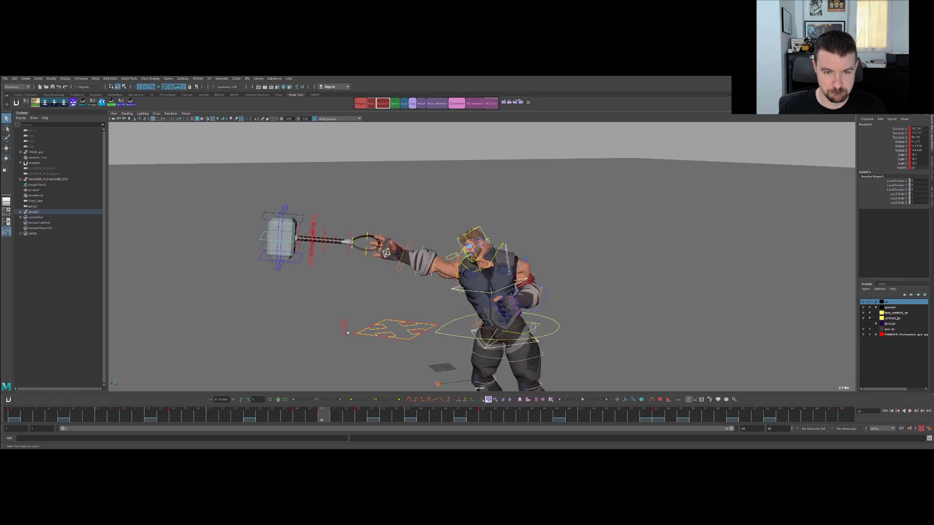
Select the hammer handle control on frame 26 and adjust its rotation and position so the hammer tilts upward towards the catch.
left_click(342, 350)
left_click(316, 224)
key("w")
key("e")
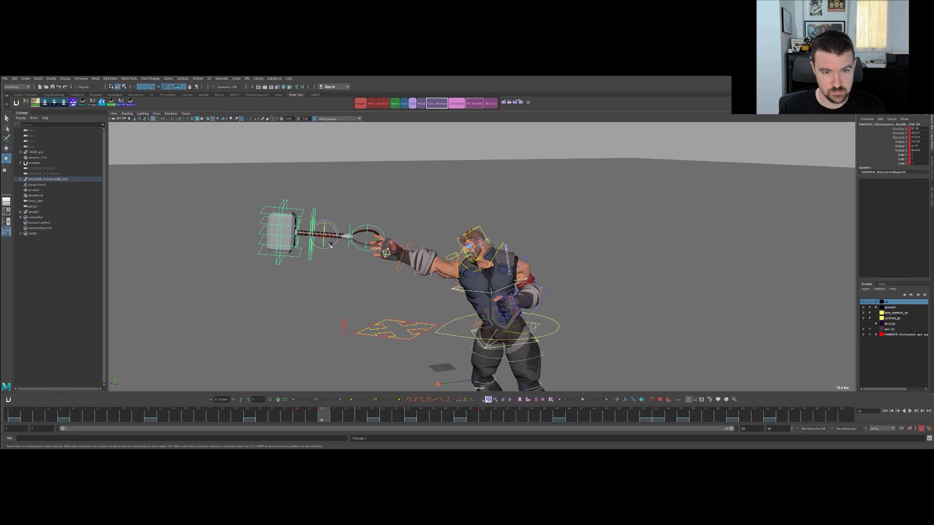
left_click_drag(322, 228, 335, 231)
key("alt+period")
key("alt+comma")
key("alt+period")
key("alt+comma")
key("alt+comma")
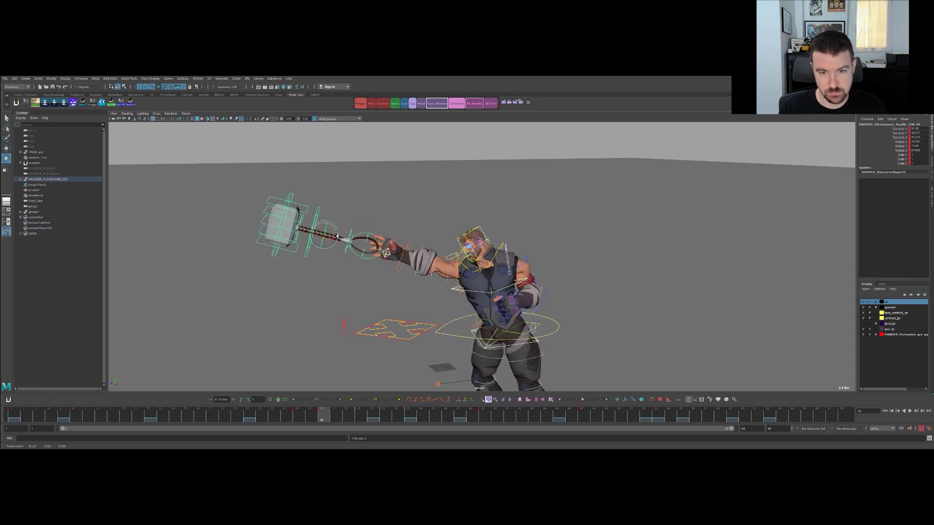
key("w")
left_click_drag(322, 219, 334, 222)
key("e")
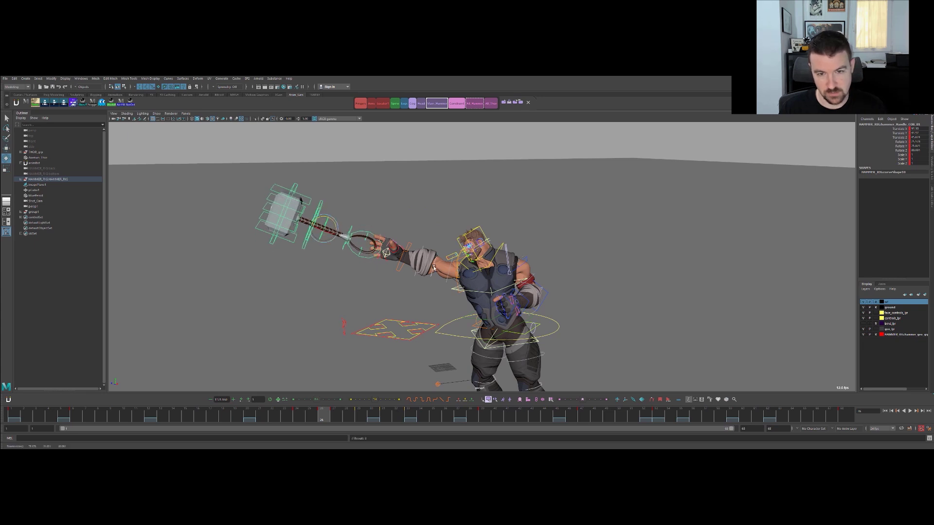
Play back the revised catch, switch to the shot camera and review the motion around frames 26 and 27.
key("alt+period")
key("alt+period")
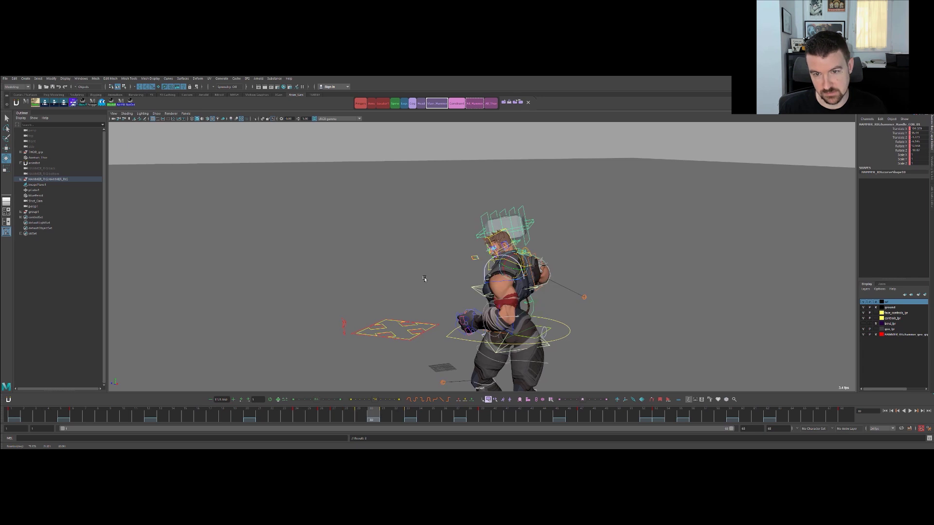
key("alt+v")
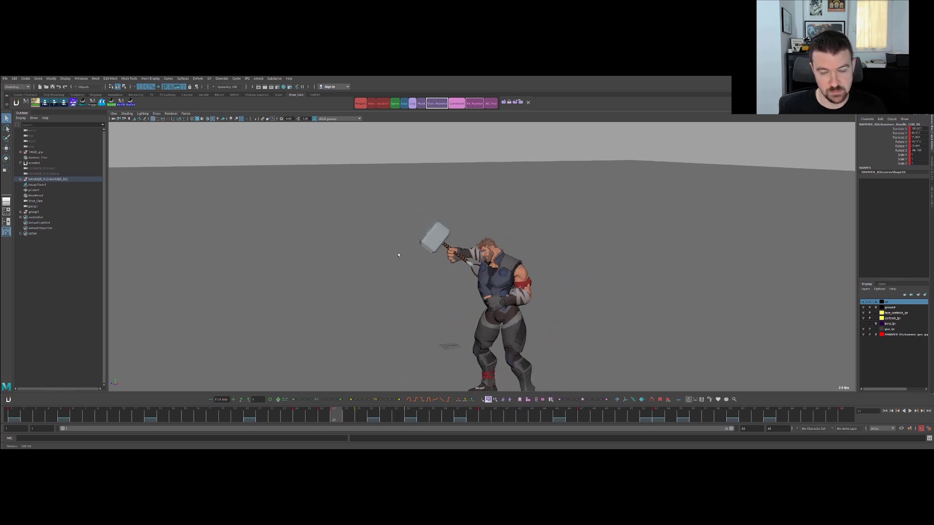
key("space")
key("space")
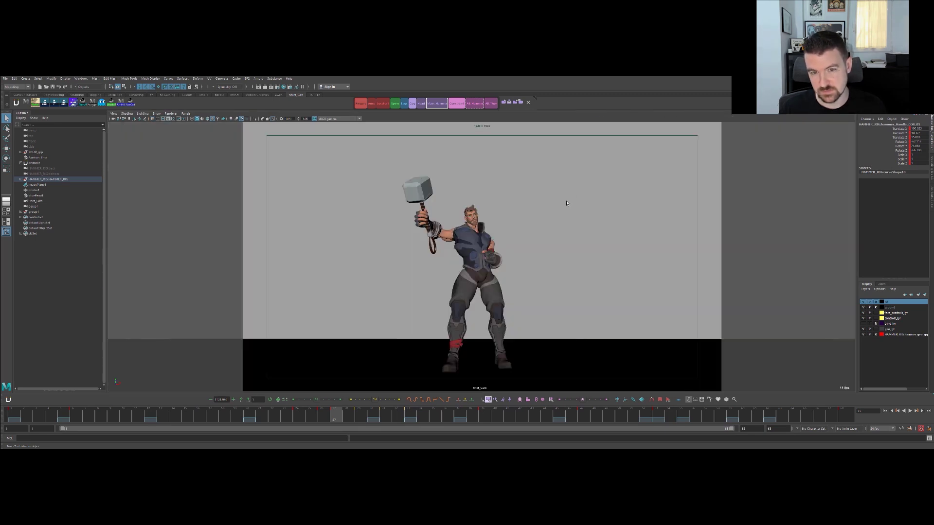
left_click(315, 419)
key("alt+v")
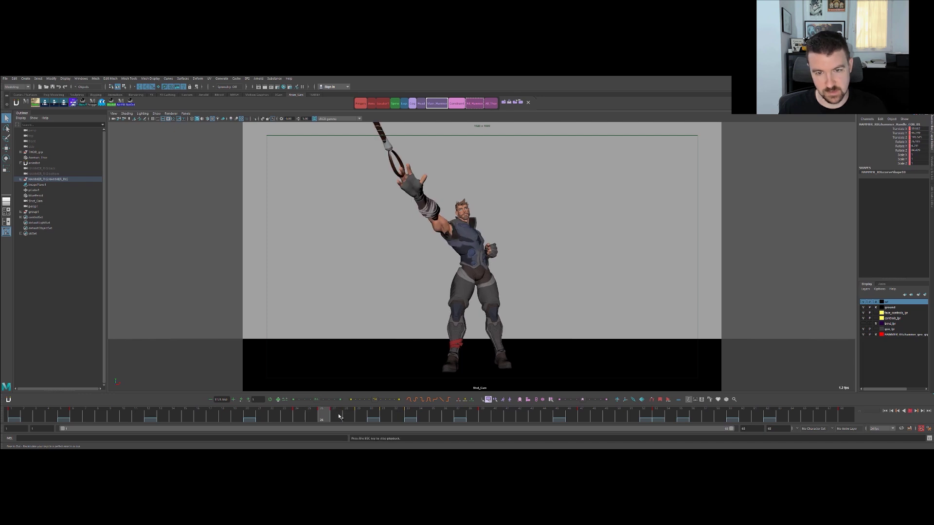
key("alt+v")
left_click(337, 417)
key("alt+v")
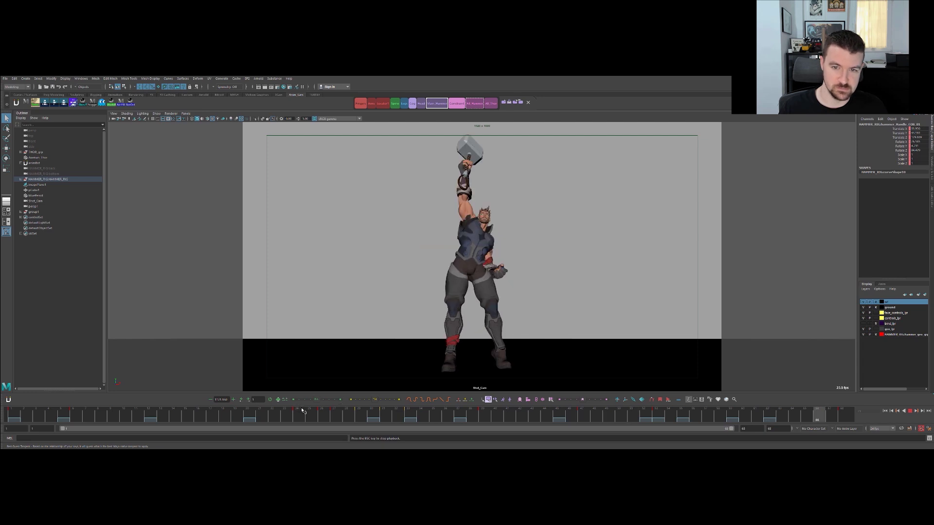
left_click_drag(302, 406, 334, 418)
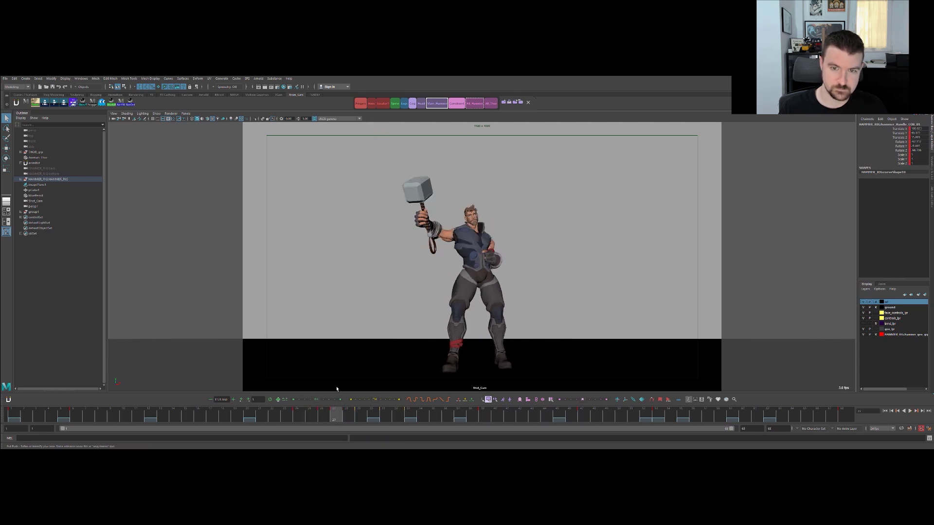
Hide the rig controls and examine the catch pose in the perspective and shot camera views, comparing frame 27 with its neighbouring frames.
left_click(478, 165)
key("alt+1")
key("space")
key("space")
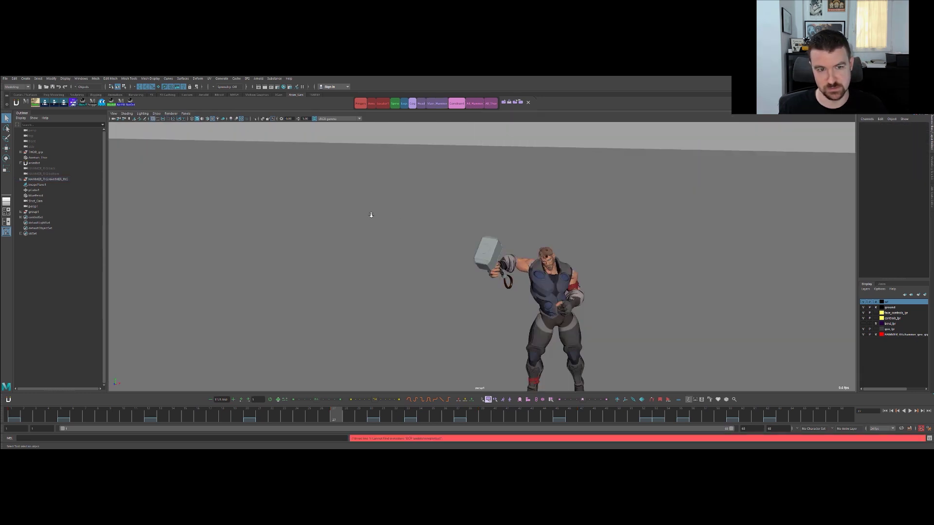
scroll(371, 215, "down", 3)
middle_click_drag(401, 262, 379, 200, "alt")
scroll(443, 208, "up", 1)
left_click_drag(442, 208, 389, 227, "alt")
scroll(390, 227, "up", 3)
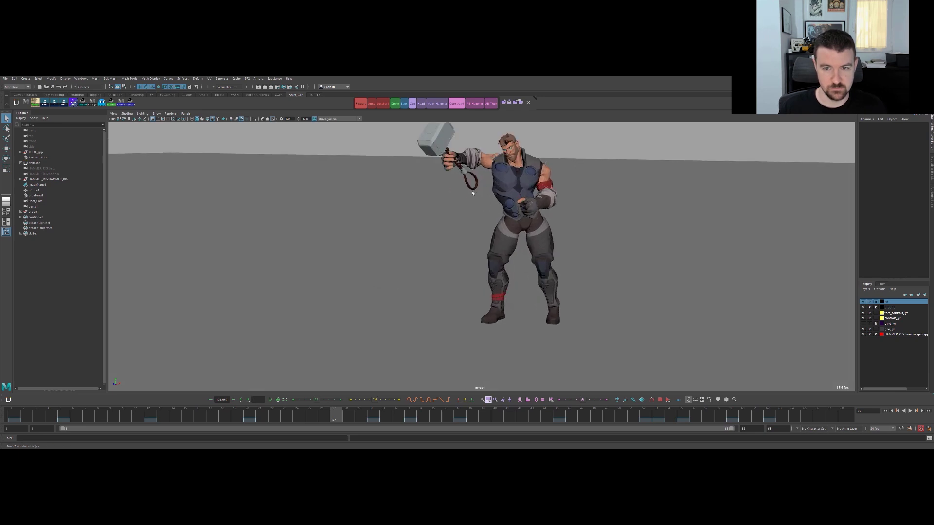
key("space")
key("space")
key("alt+comma")
key("alt+period")
key("alt+comma")
key("alt+period")
key("space")
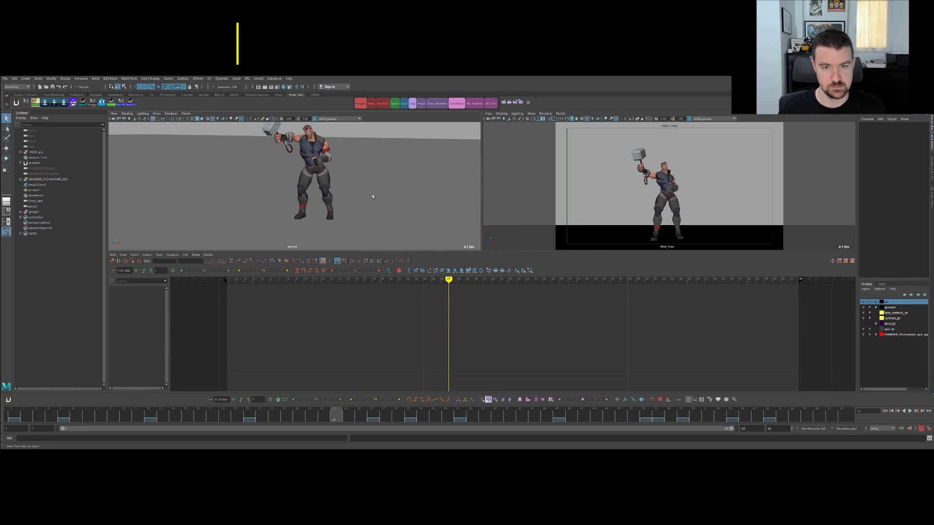
Show the rig controls again, select the hammer's visibility control and turn on the head smear on frame 27.
key("space")
scroll(304, 205, "down", 2)
key("alt+1")
left_click_drag(379, 258, 357, 254, "alt")
scroll(441, 201, "up", 2)
middle_click_drag(440, 201, 468, 272, "alt")
scroll(467, 272, "up", 2)
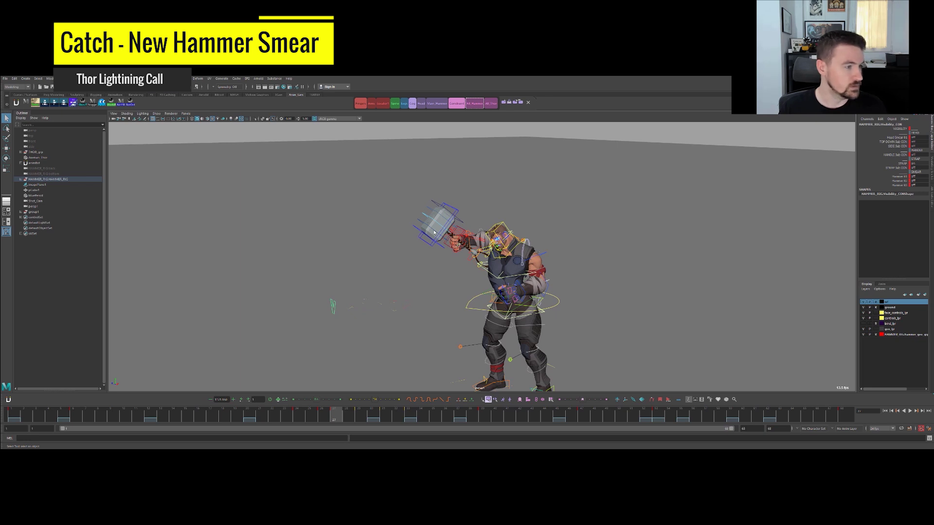
left_click(897, 138)
middle_click_drag(725, 185, 740, 184)
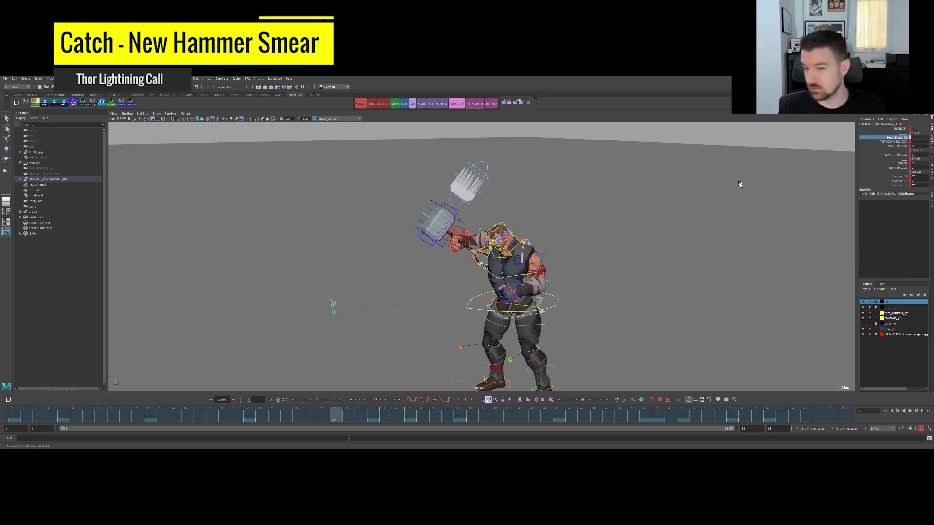
Select the hammer's visibility control up close and step through the frames around 27 to check the smear's visibility.
scroll(604, 191, "up", 2)
middle_click_drag(506, 145, 541, 207, "alt")
left_click(488, 206)
scroll(575, 196, "up", 2)
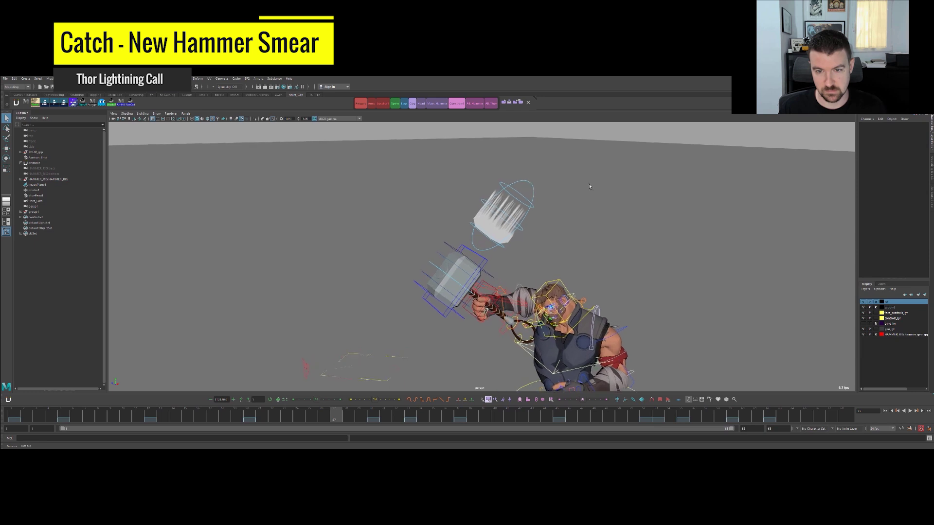
left_click_drag(307, 372, 310, 377)
key("alt+comma")
key("alt+period")
key("alt+period")
key("alt+period")
key("alt+comma")
key("alt+period")
key("alt+comma")
key("alt+comma")
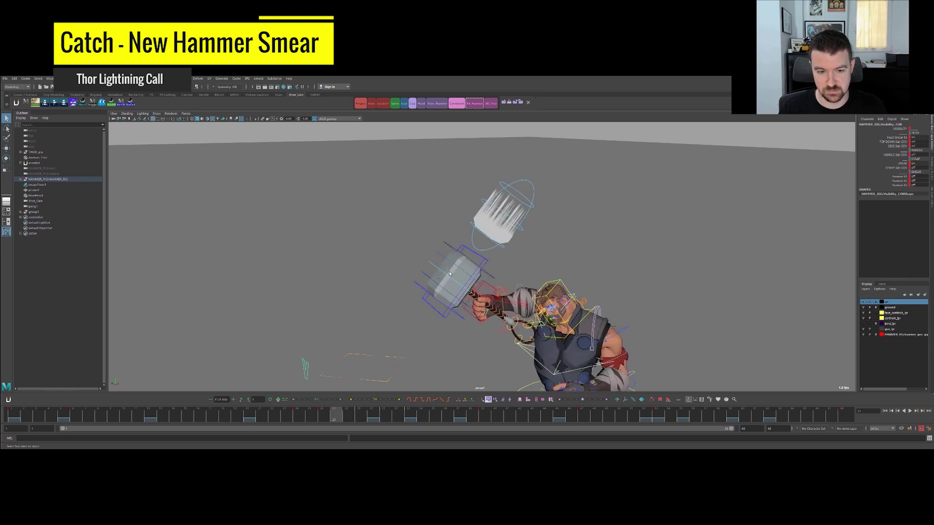
Select the hammer head smear control on frame 27 and reposition and rotate the smear to trail off the hammer head.
left_click(594, 180)
mouse_move(554, 210)
left_mouse_down("alt")
mouse_move(535, 172)
mouse_move(507, 203)
mouse_move(482, 202)
mouse_move(505, 197)
mouse_move(462, 235)
mouse_move(405, 239)
mouse_move(461, 248)
left_mouse_up("alt")
key("e")
left_click(536, 175)
key("w")
key("e")
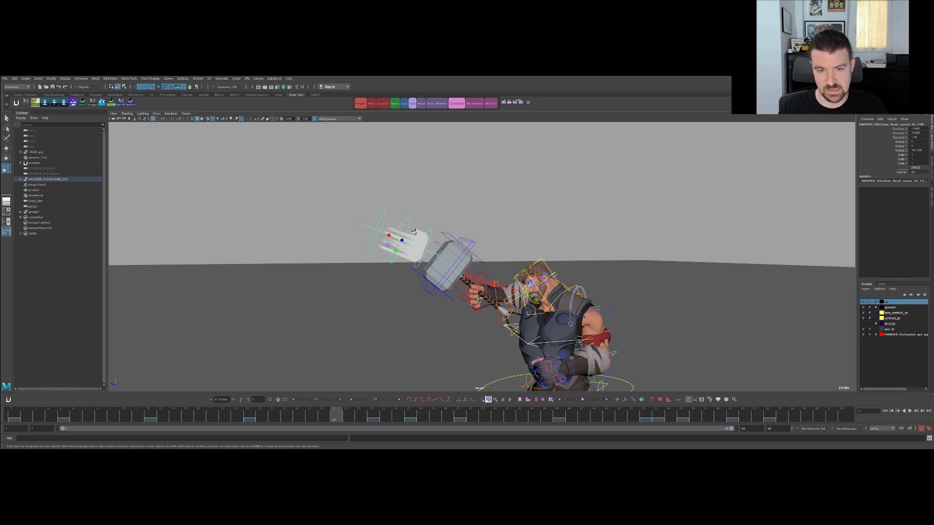
In the shot camera, compare frames 26 and 27, and move, rotate and scale the smear to follow the hammer's incoming path.
key("space")
key("space")
key("alt+comma")
key("alt+period")
key("w")
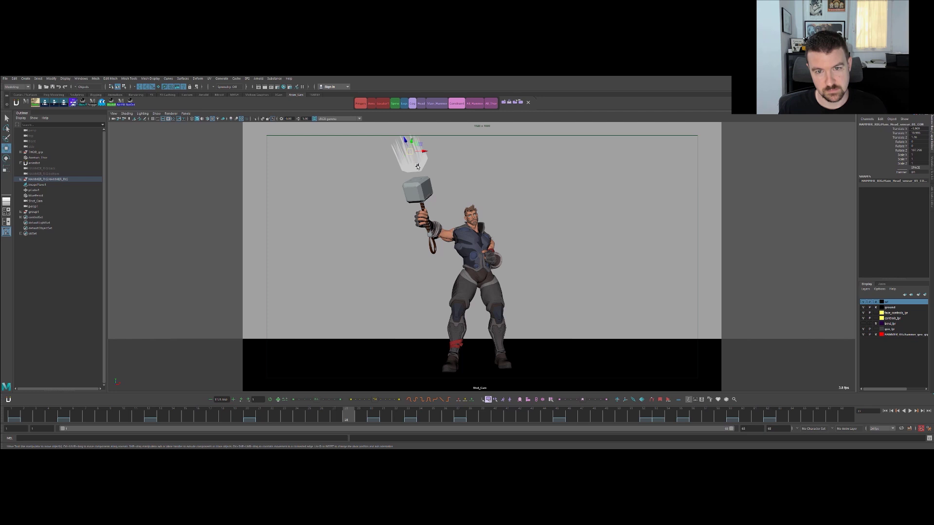
key("alt+comma")
key("alt+period")
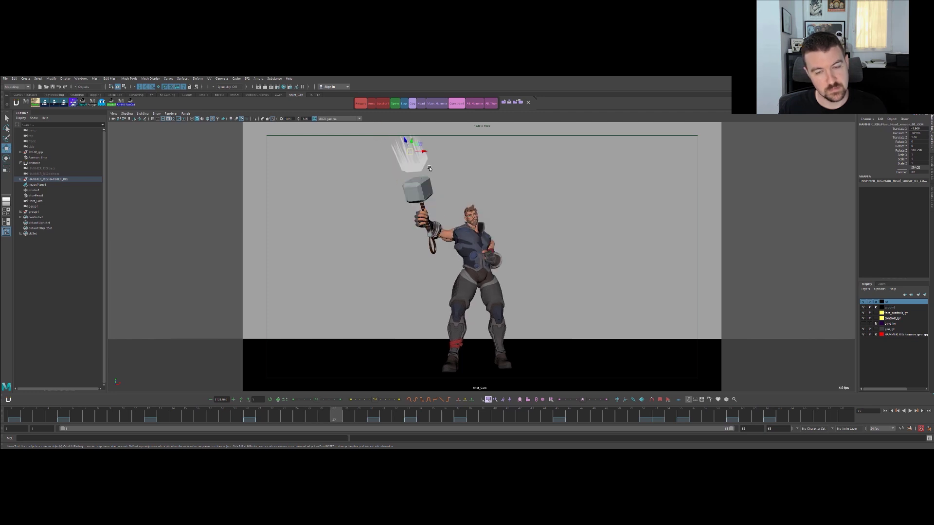
mouse_move(412, 153)
left_mouse_down()
mouse_move(393, 171)
mouse_move(360, 144)
left_mouse_up()
key("e")
key("w")
key("r")
key("w")
left_click_drag(392, 171, 386, 165)
Line up the stretched smear with the hammer head from the perspective view on frame 27 and check it in the shot camera.
key("space")
key("space")
left_click_drag(361, 207, 539, 222, "alt")
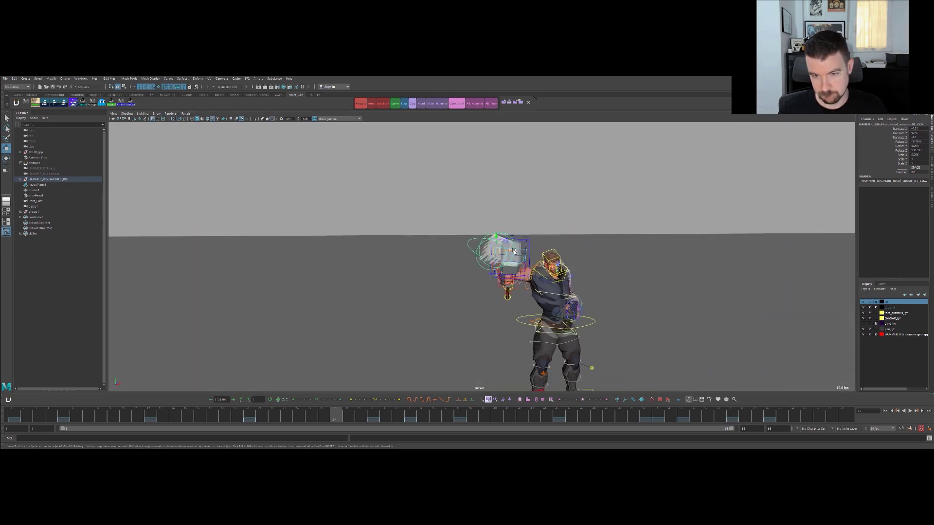
left_click(528, 251)
left_click(519, 252)
left_click_drag(519, 252, 341, 243, "alt")
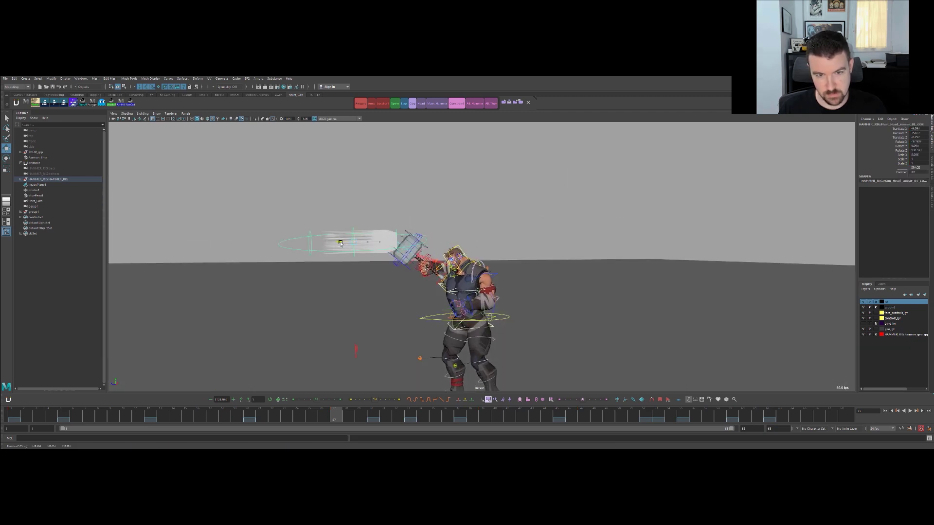
key("space")
key("space")
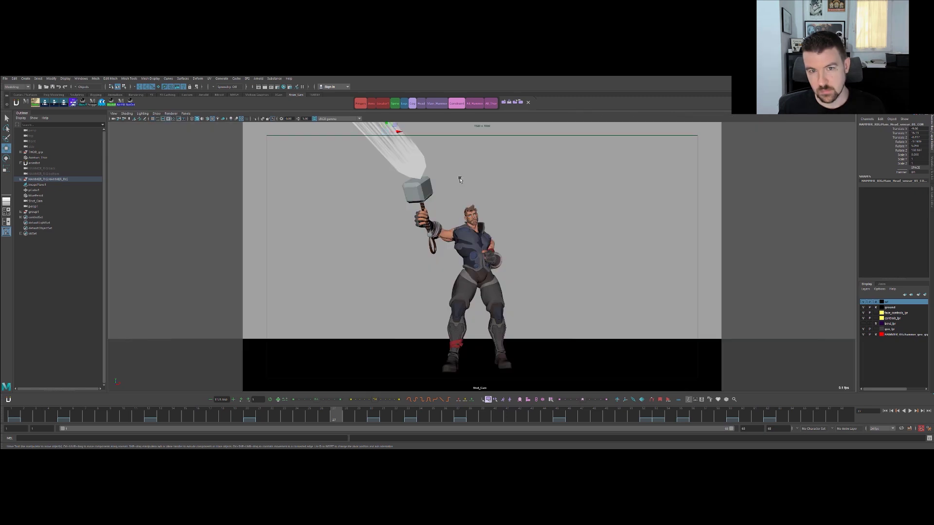
Fine-tune the smear's rotation on frame 27 with both views shown and compare it with the neighbouring frames.
key("space")
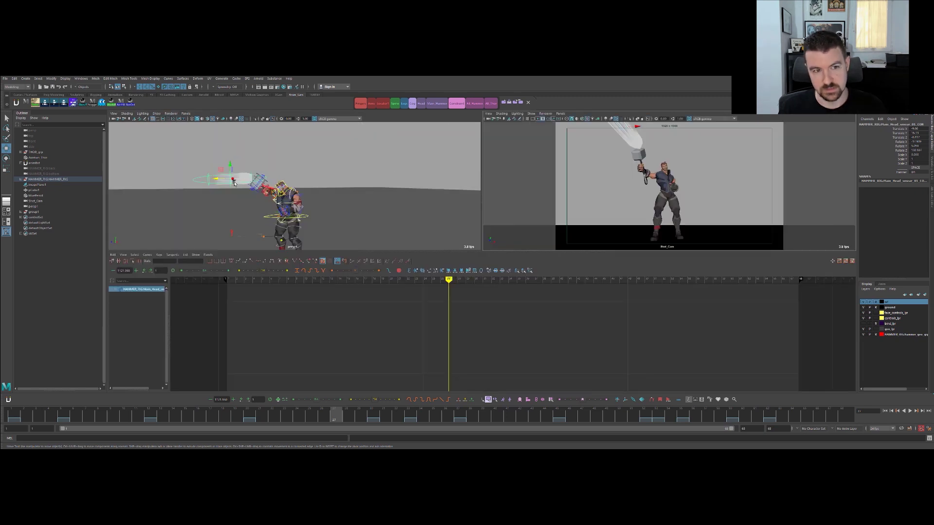
key("e")
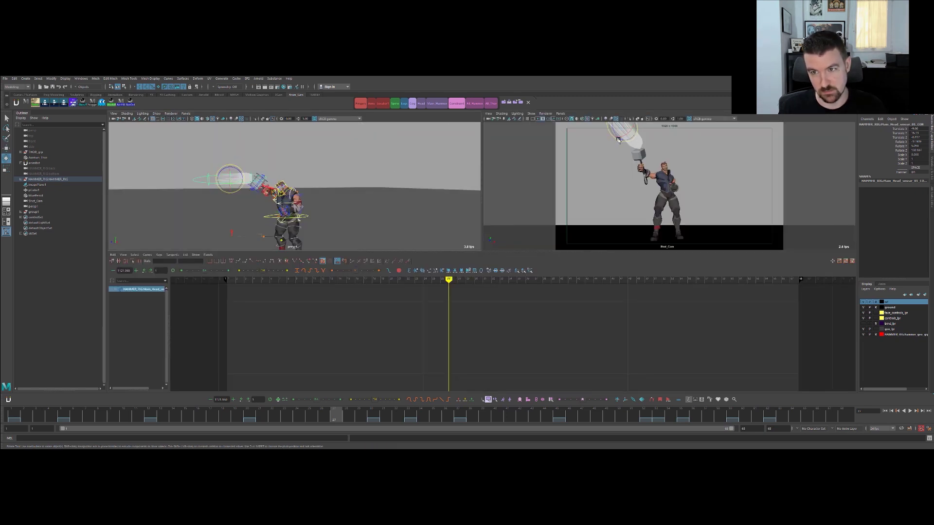
left_click_drag(250, 168, 240, 171)
key("w")
key("alt+comma")
key("alt+period")
key("period")
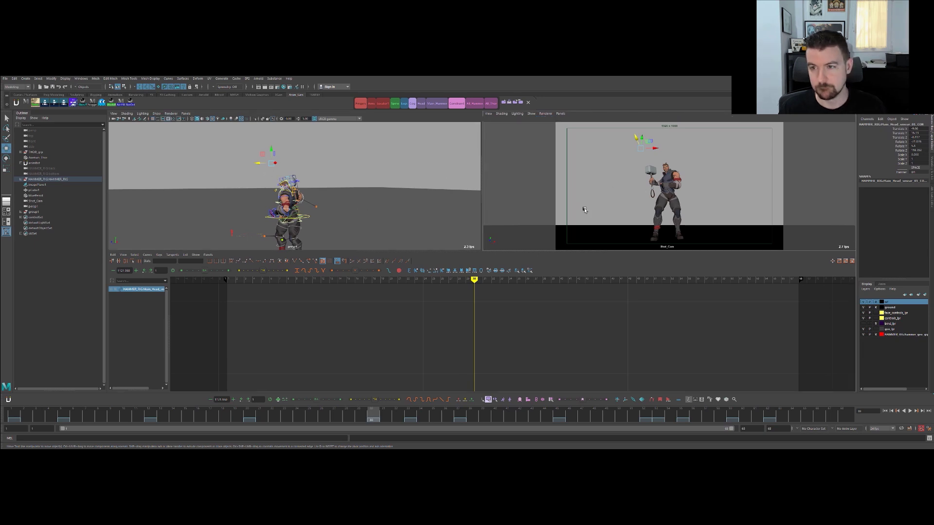
Play back and scrub the catch in the shot camera to review the new hammer smear.
key("space")
left_click(295, 415)
key("alt+v")
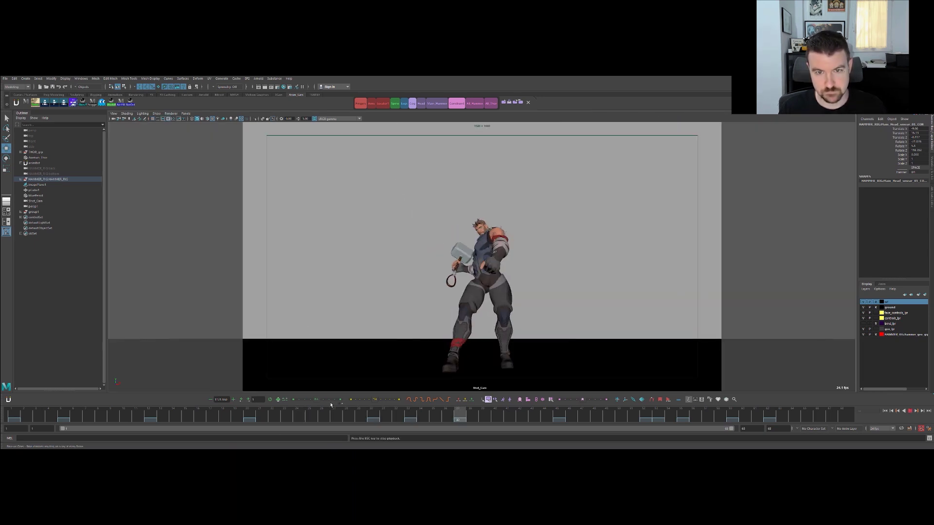
key("alt+v")
left_click(338, 413)
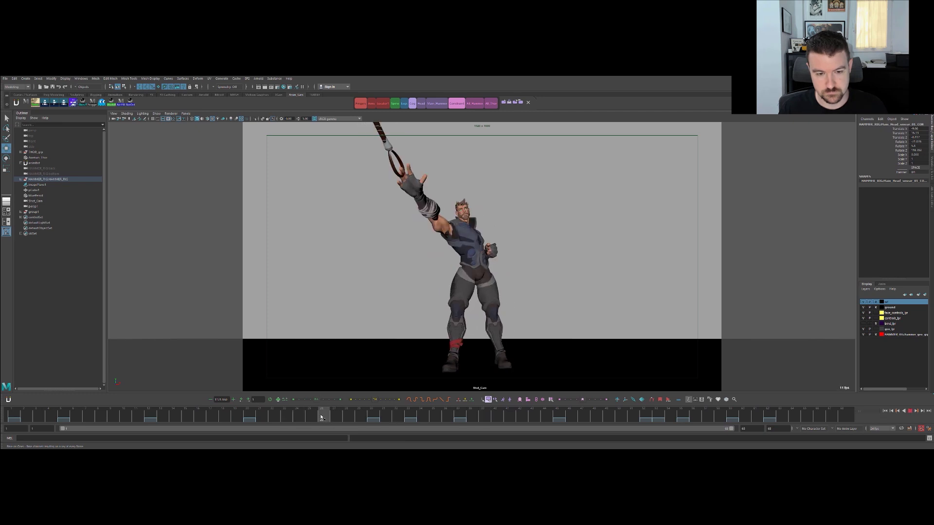
key("alt+v")
left_click(389, 250)
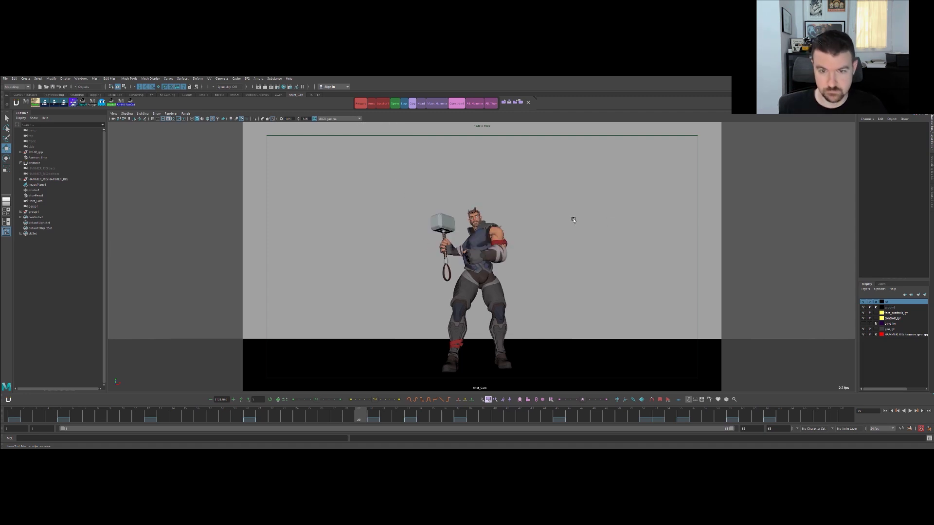
Select the hammer's visibility control in the perspective view on frame 29.
key("space")
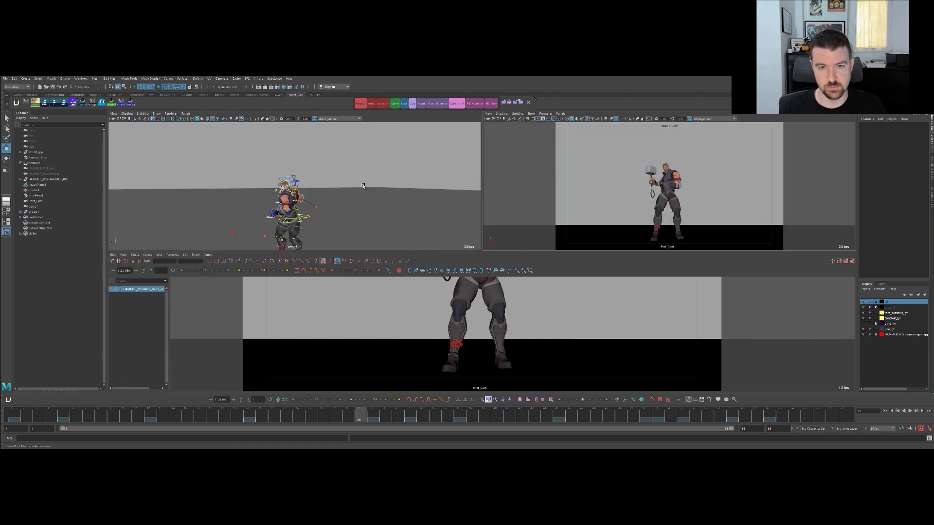
key("space")
left_click(356, 351)
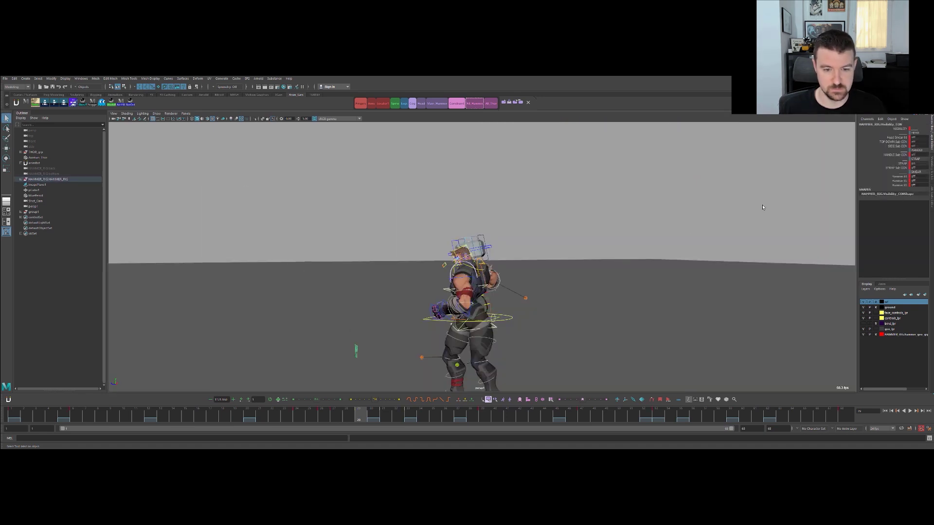
Turn on the visibility of the hammer head's smear at frame 29.
left_click(895, 137)
middle_click_drag(669, 197, 754, 194)
right_click_drag(477, 224, 647, 190, "alt")
middle_click_drag(414, 161, 462, 188, "alt")
key("q")
Select the smear's main control and scale it down so the streak behind the hammer head is shorter at frame 29.
left_click(404, 145)
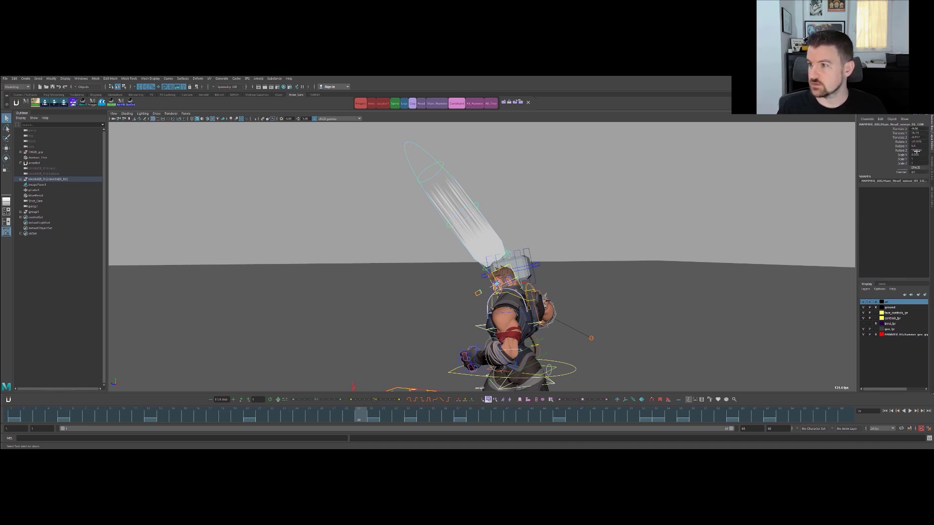
left_click(903, 155)
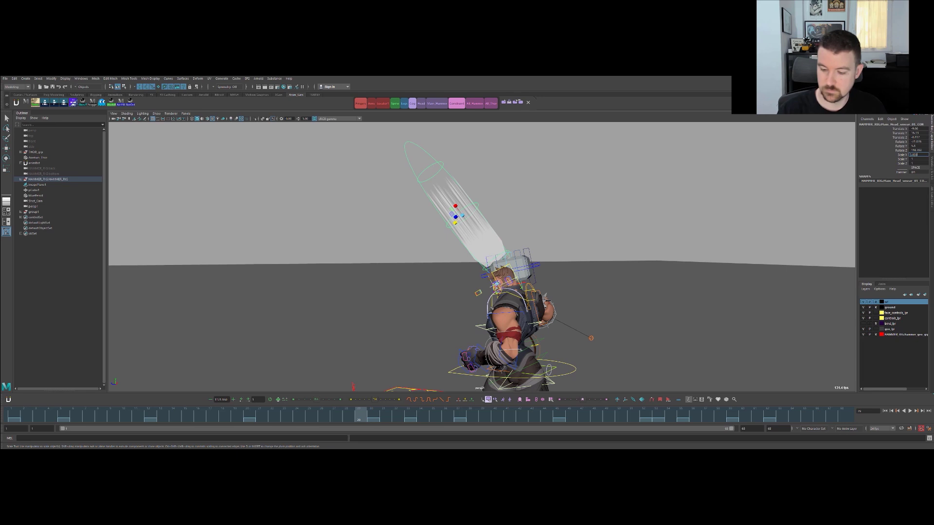
key("q")
left_click(551, 232)
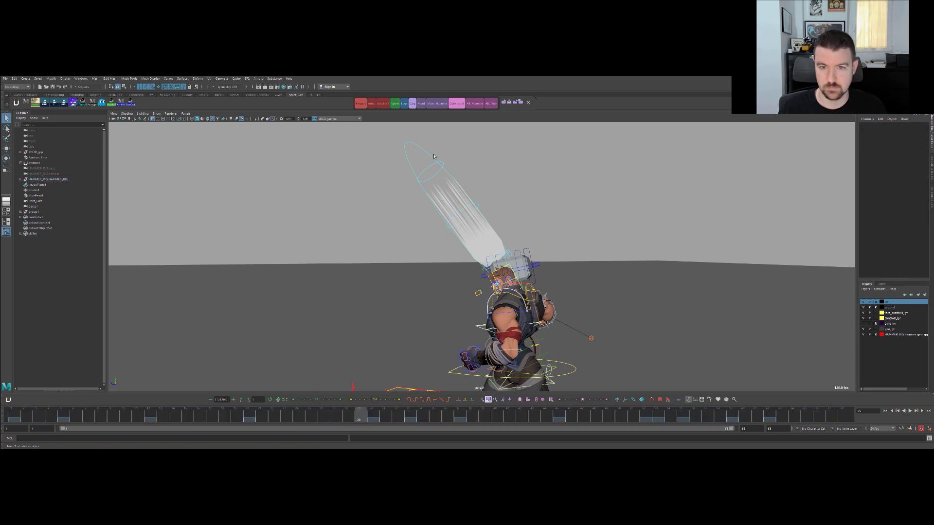
left_click(437, 159)
key("r")
left_click_drag(456, 204, 481, 246)
key("w")
key("e")
key("w")
Step through the neighbouring frames and scrub the timeline in the shot camera to check the smear against the hammer's swing.
key("space")
key("space")
key("alt+comma")
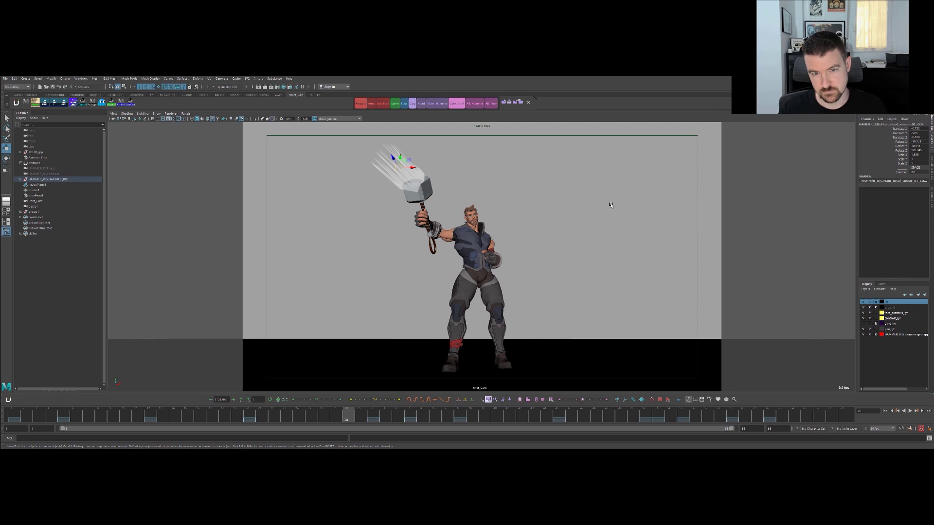
key("alt+period")
key("alt+period")
key("alt+period")
key("q")
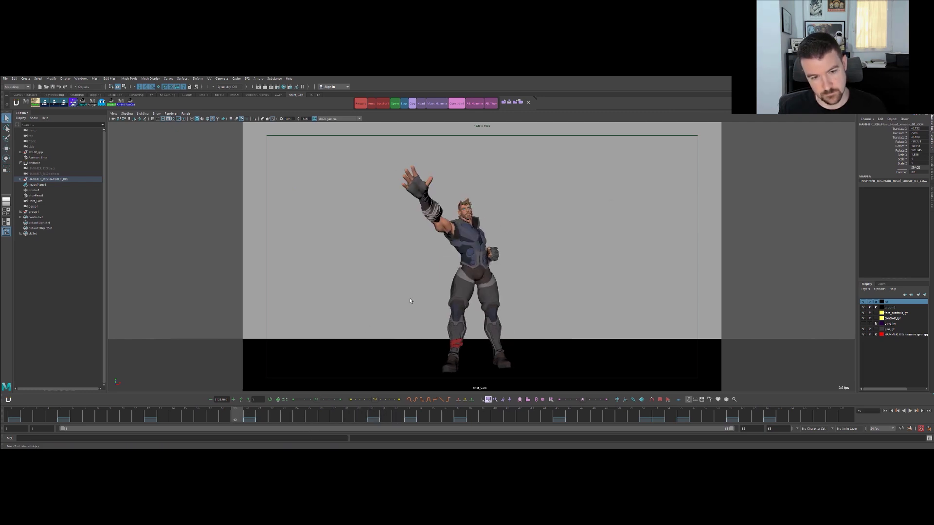
left_click_drag(162, 416, 470, 416)
mouse_move(374, 415)
left_mouse_down()
mouse_move(323, 416)
mouse_move(335, 411)
left_mouse_up()
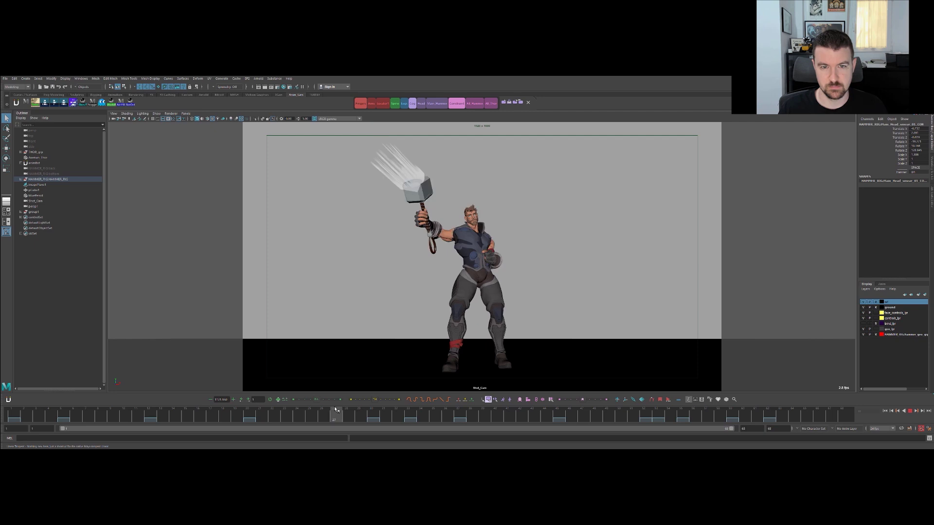
Select the hammer smear's controls in the perspective view and set a key on them at frame 27.
key("space")
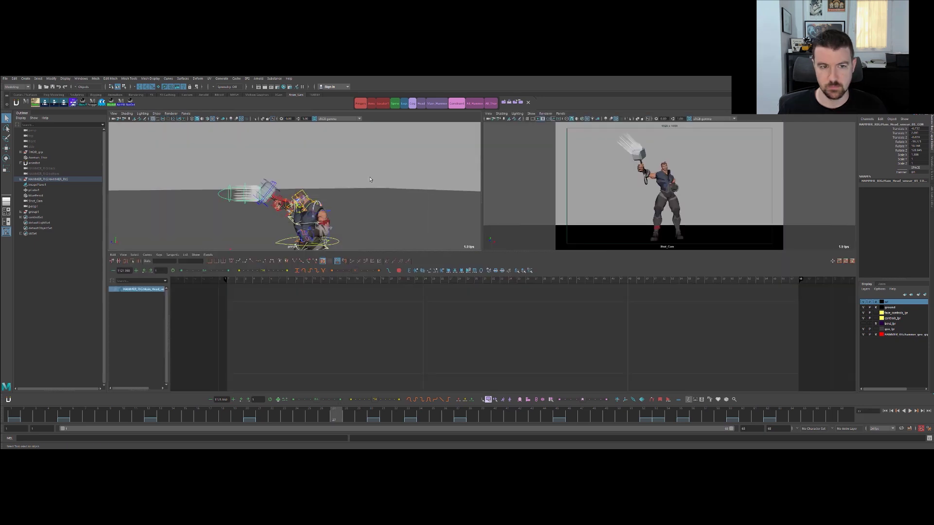
key("space")
left_click(358, 184)
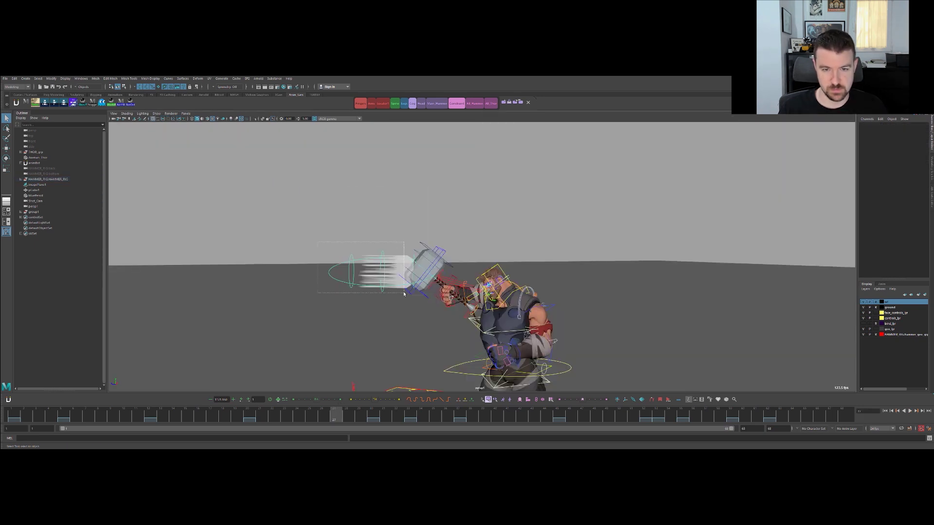
left_click_drag(404, 293, 404, 293)
left_click(415, 259)
key("s")
Step back and forth between frames 26 and 29 to compare the smear's length and direction.
key("alt+period")
key("alt+comma")
key("alt+comma")
key("alt+comma")
key("alt+period")
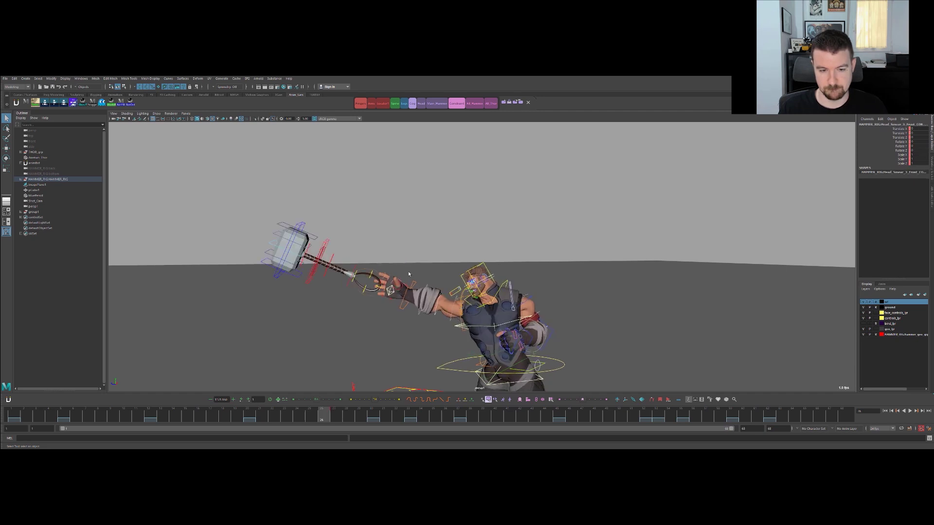
key("alt+period")
key("alt+period")
key("alt+period")
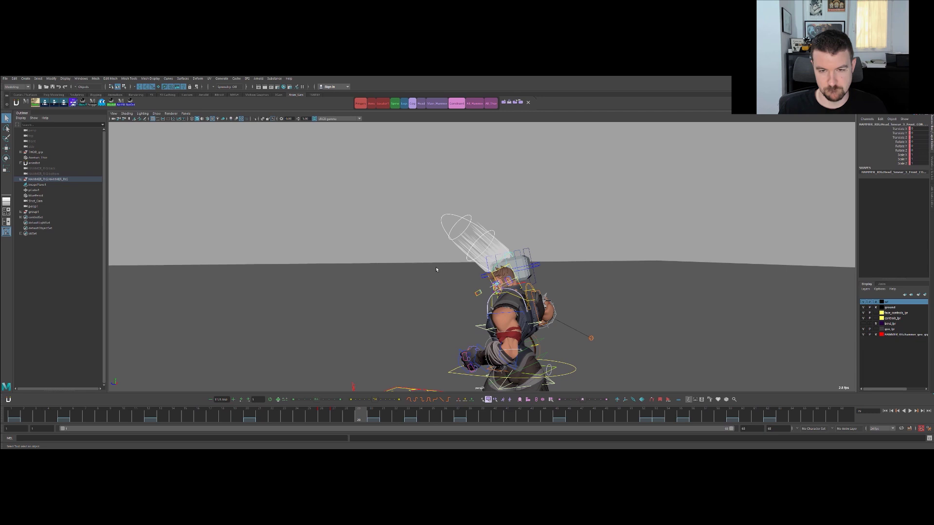
key("alt+comma")
key("alt+comma")
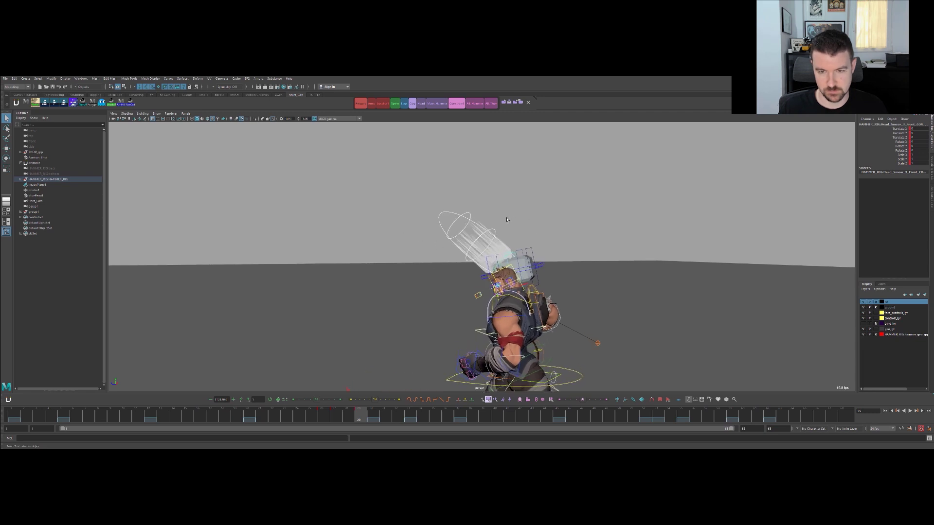
left_click(477, 237)
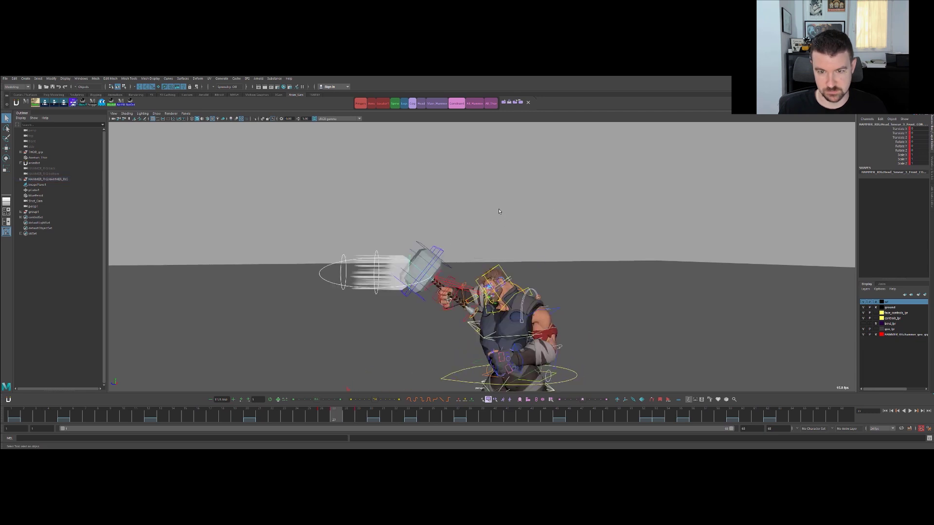
left_click(376, 254)
key("w")
key("alt+period")
key("alt+period")
key("alt+comma")
key("alt+comma")
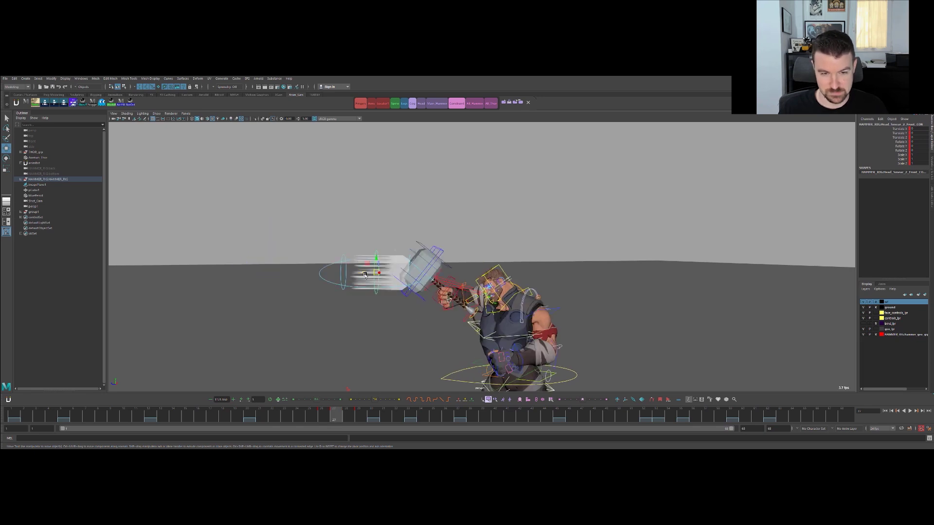
mouse_move(360, 276)
left_mouse_down()
mouse_move(315, 273)
mouse_move(373, 276)
left_mouse_up()
key("ctrl+z")
key("ctrl+z")
key("ctrl+z")
Move the smear's outer tip control away from the hammer head at frame 27 to lengthen the streak.
left_click(343, 272)
key("w")
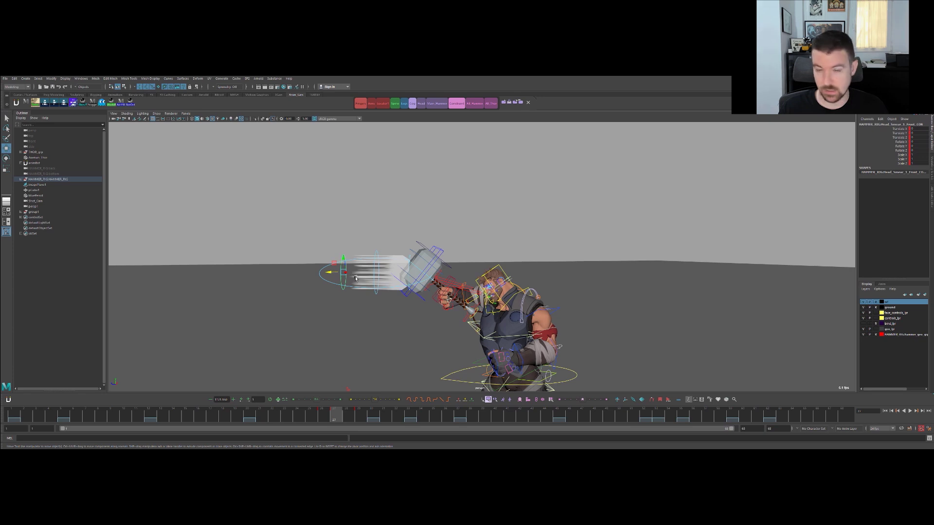
mouse_move(334, 275)
left_mouse_down()
mouse_move(255, 269)
mouse_move(267, 229)
mouse_move(266, 271)
mouse_move(283, 261)
left_mouse_up()
Adjust the position of the smear's outer tip control slightly at frame 29.
key("period")
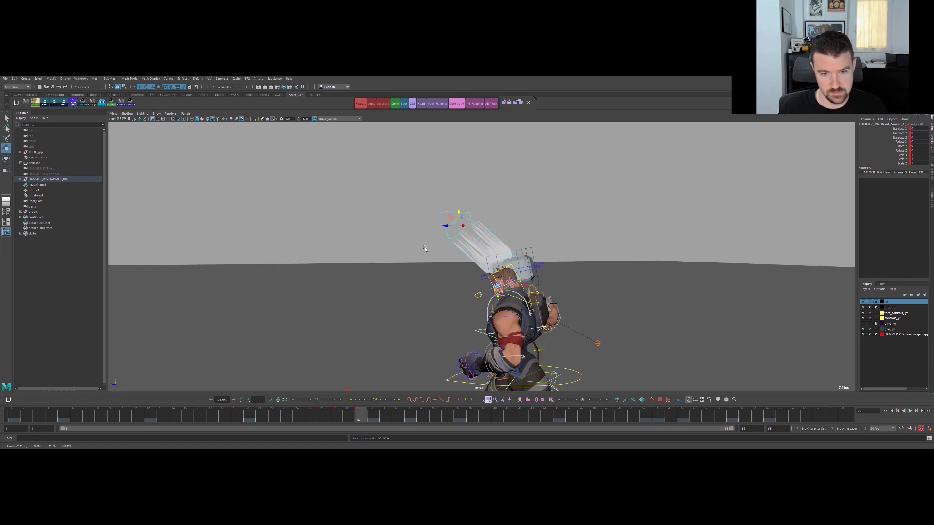
left_click_drag(463, 229, 463, 236)
key("comma")
key("period")
Compare the two smear frames and play back the animation in the shot camera.
key("space")
key("space")
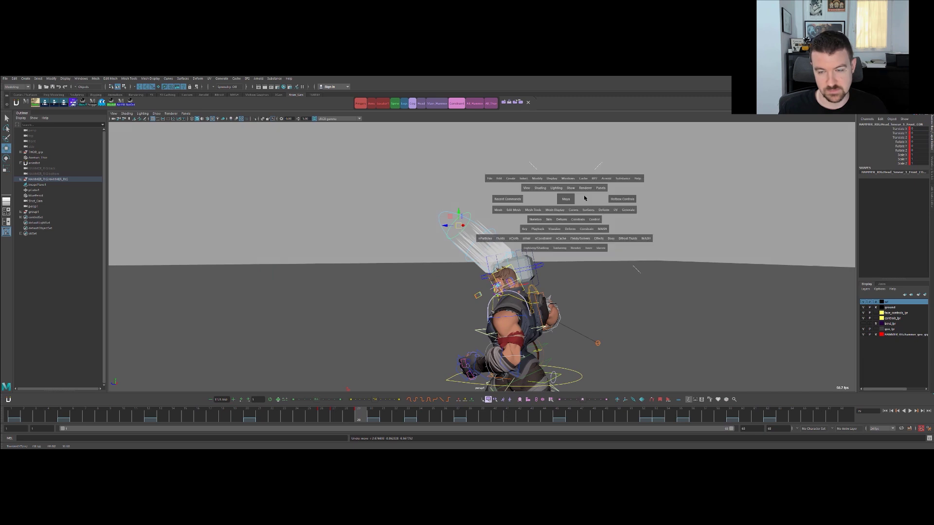
key("comma")
key("period")
key("comma")
key("period")
key("alt+v")
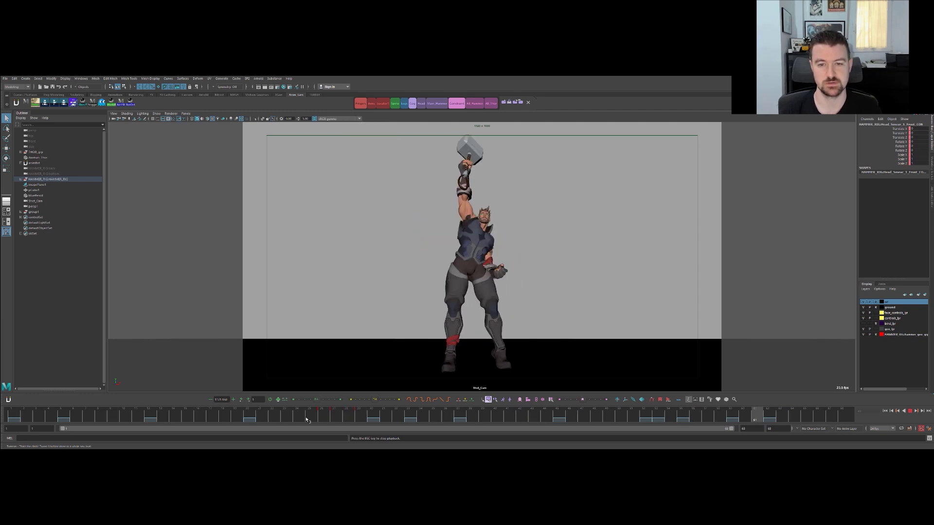
Try switching on an additional smear of the hammer from its visibility control at frame 54.
key("space")
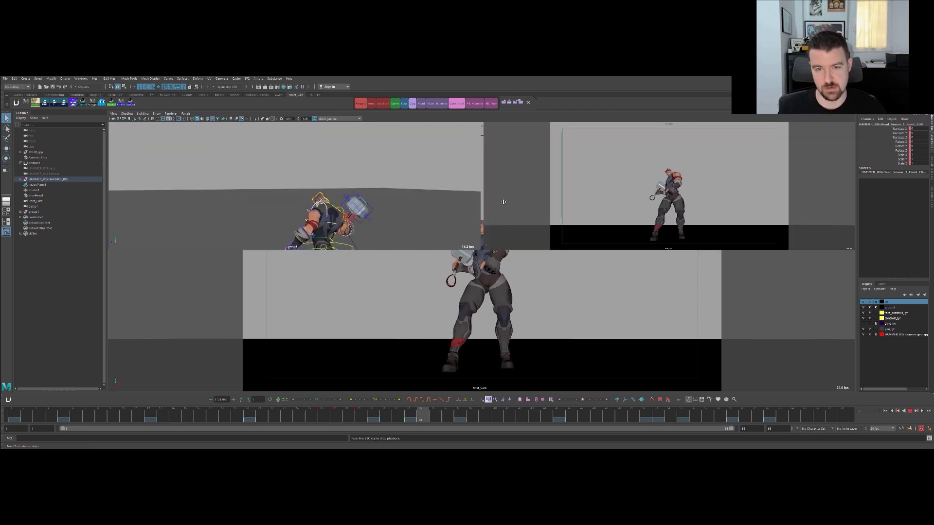
key("space")
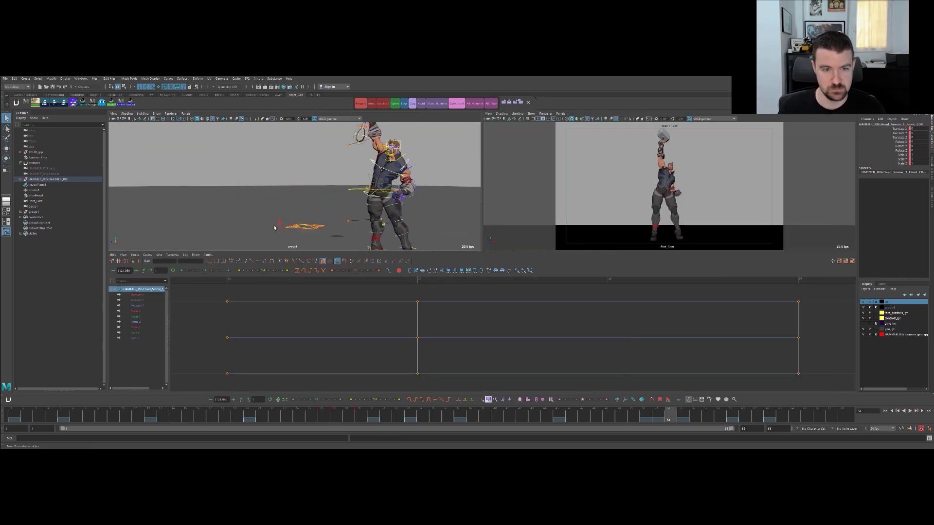
left_click(279, 224)
left_click(904, 178)
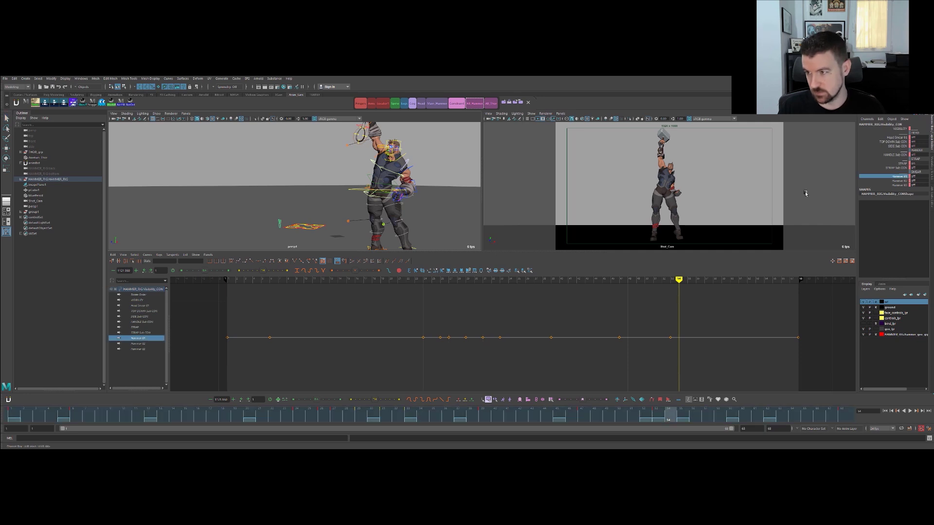
left_click(895, 184)
middle_click_drag(737, 208, 759, 208)
key("ctrl+z")
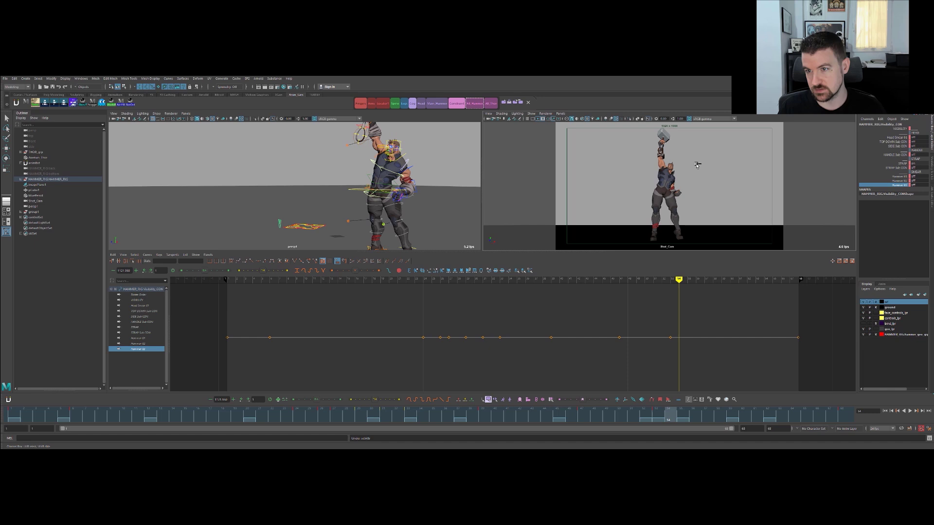
Review the lengthened smear at frame 27 in the shot camera, playing the animation and stepping through the frames of the hammer catch.
key("space")
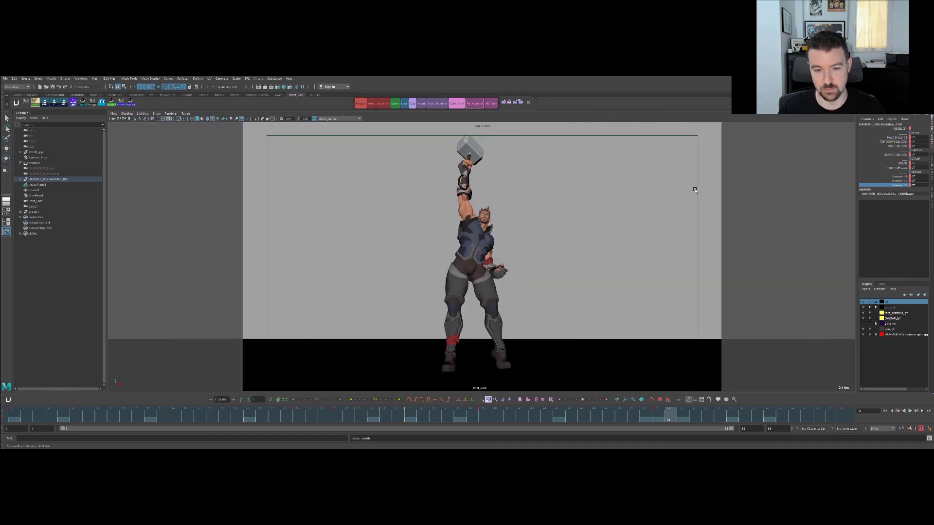
left_click_drag(325, 413, 335, 412)
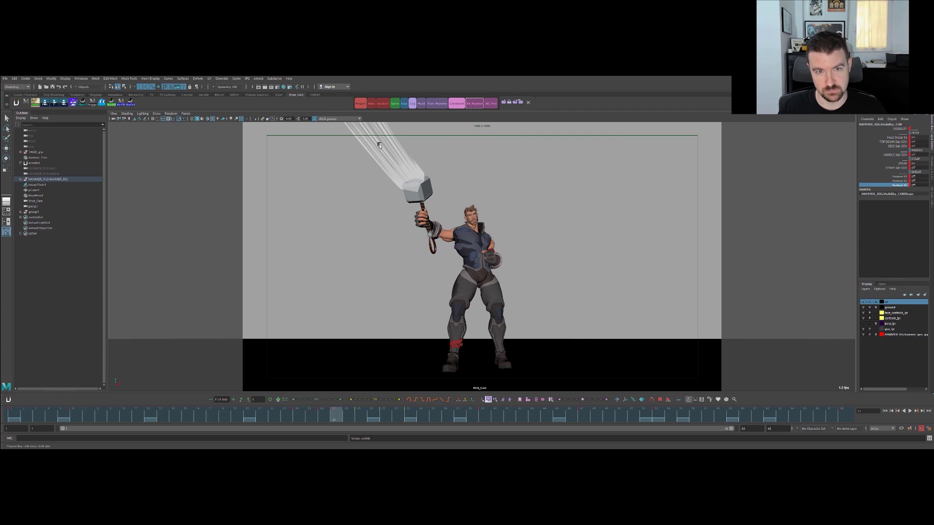
key("e")
key("alt+v")
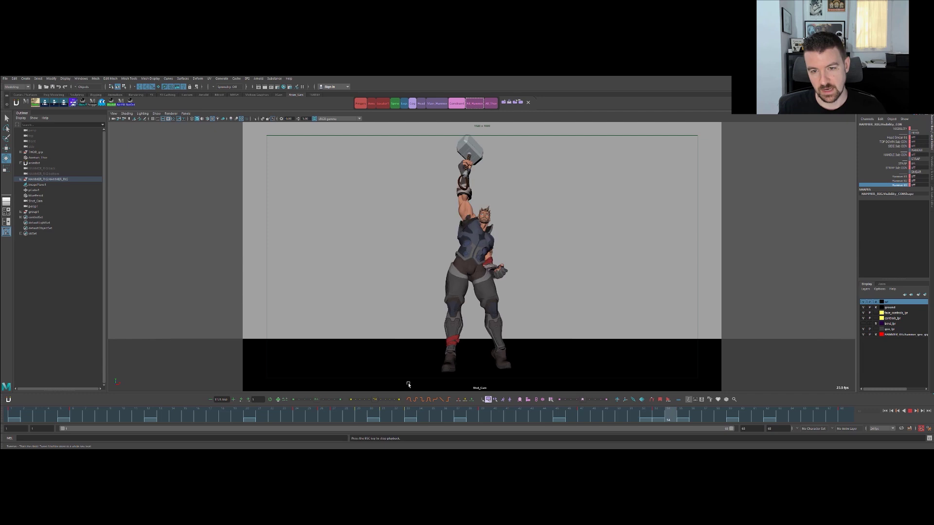
mouse_move(324, 415)
left_mouse_down()
mouse_move(313, 414)
mouse_move(413, 423)
mouse_move(361, 418)
mouse_move(392, 416)
left_mouse_up()
key("comma")
key("comma")
key("period")
key("comma")
key("comma")
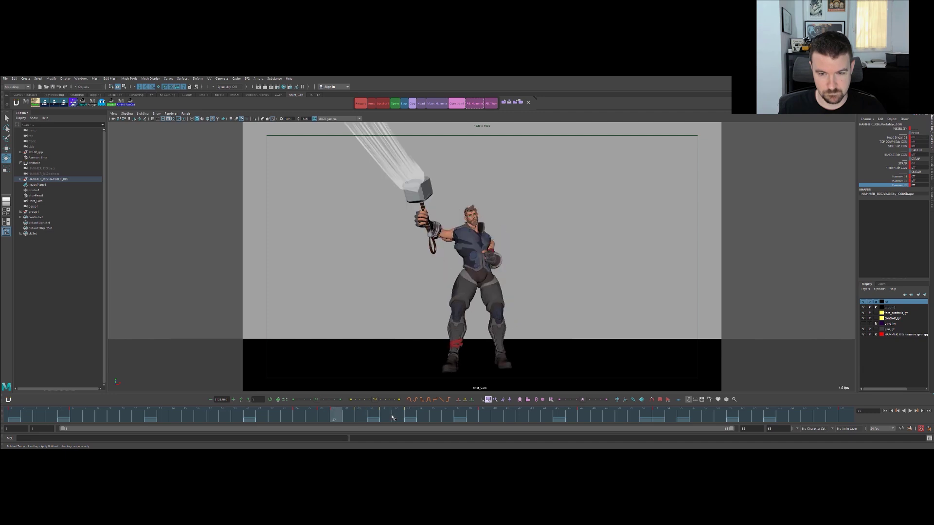
key("period")
key("period")
key("period")
key("comma")
key("comma")
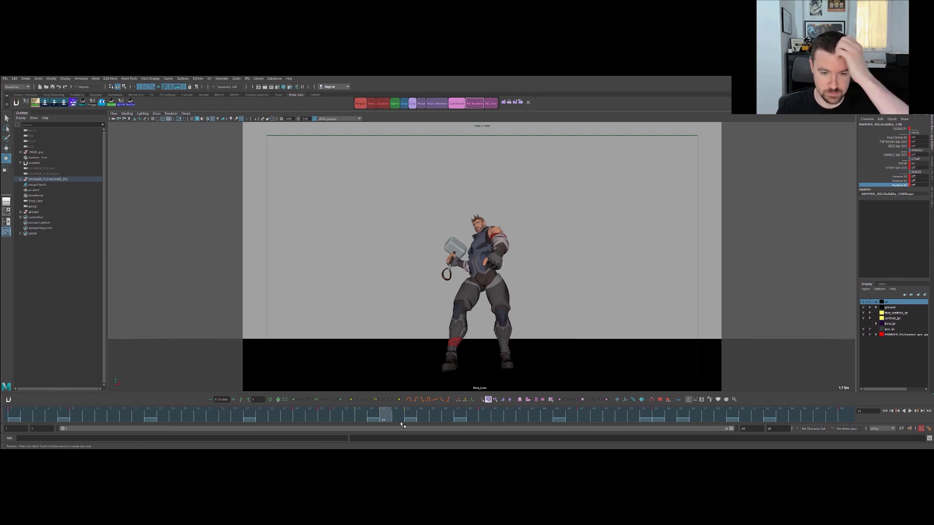
Select all of the character's controls and delete their keys at frame 31.
left_click(419, 417)
left_click_drag(419, 417, 381, 419)
left_click(491, 103)
left_click(383, 419)
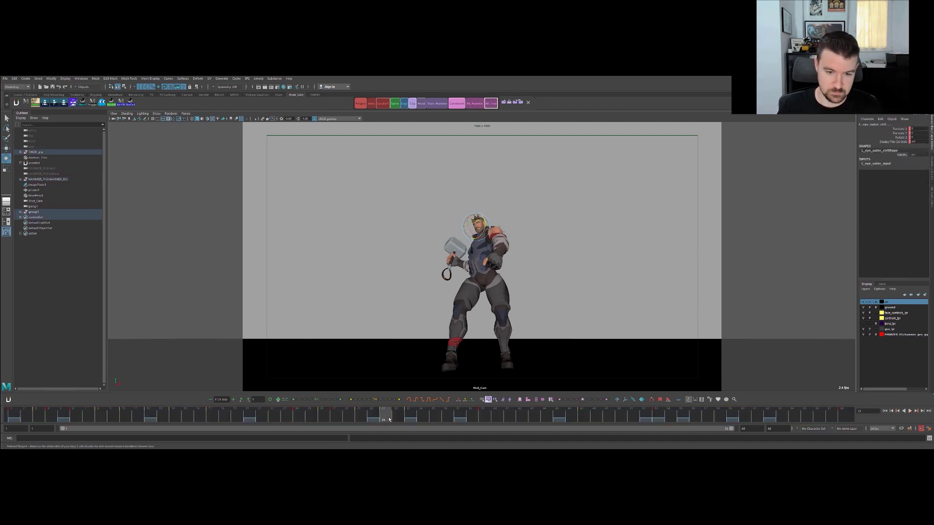
right_click(384, 417)
left_click(408, 342)
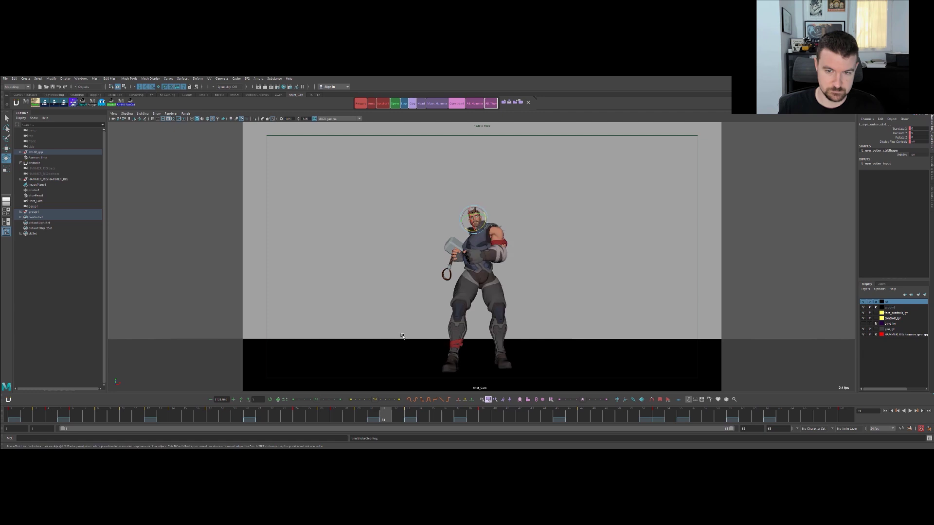
left_click(409, 420)
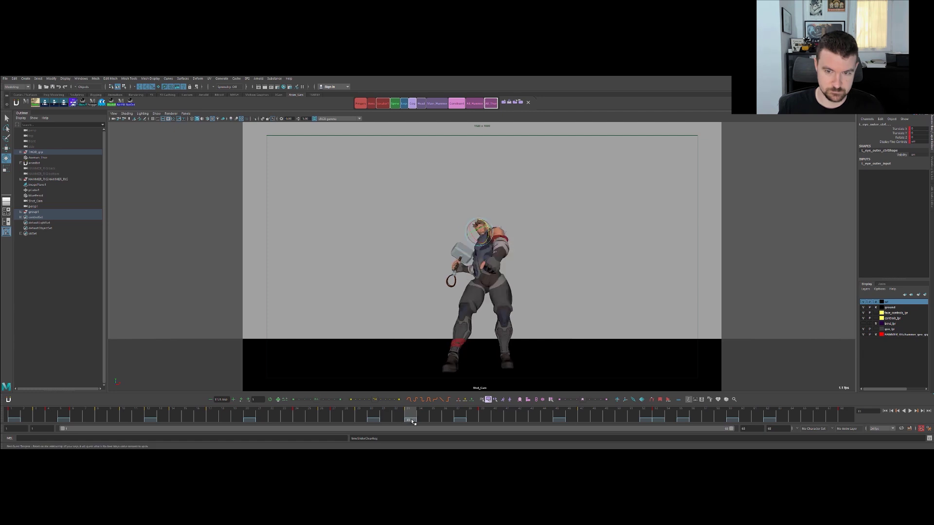
left_click(383, 419)
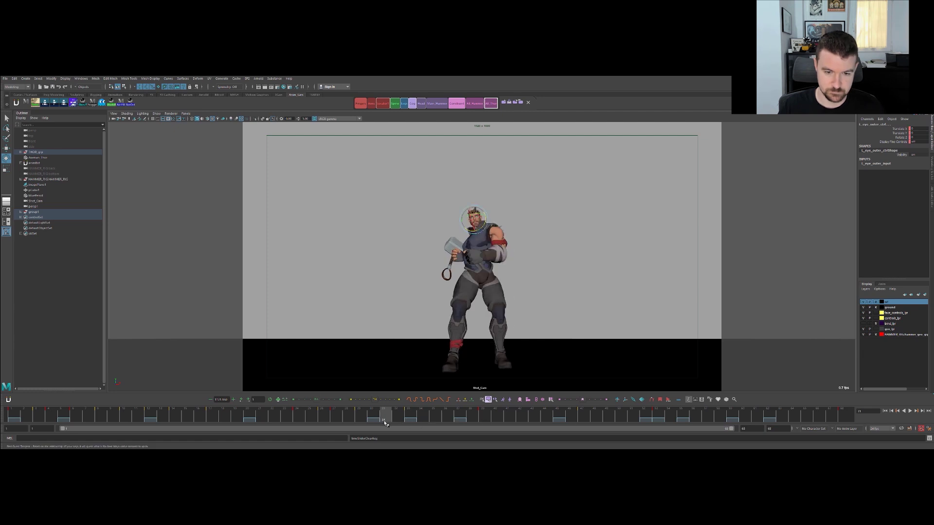
Select all hammer and character controls together and delete their keys at frame 31.
left_click(473, 105)
left_click(490, 104)
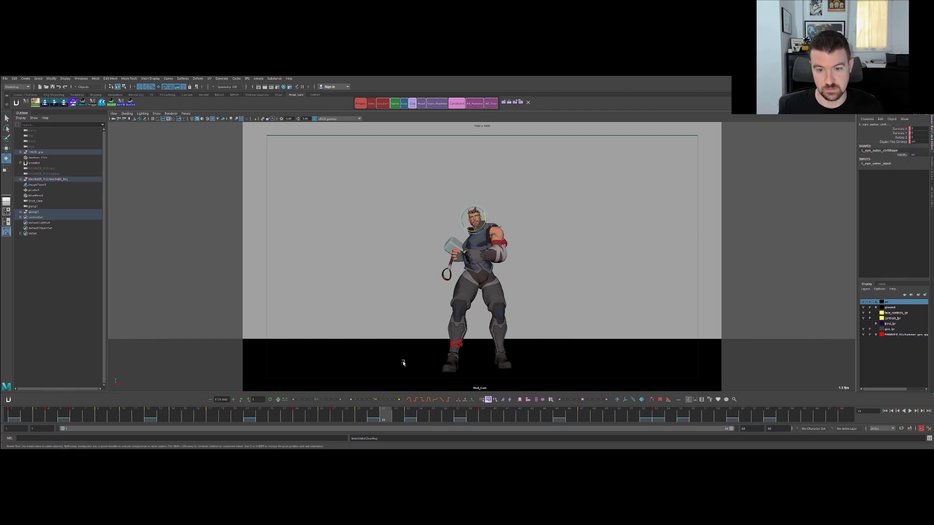
right_click(388, 421)
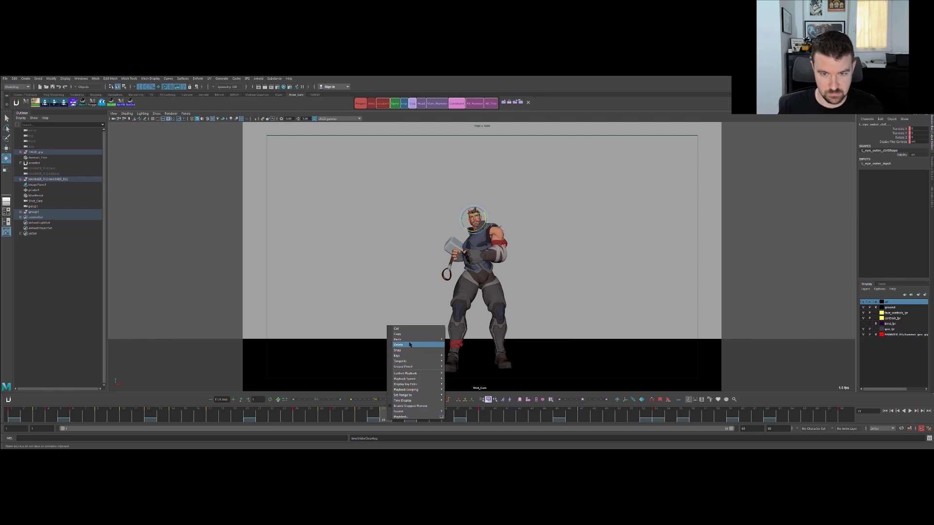
left_click(392, 347)
Step through frames 30 to 32 and play back the animation to check the timing of the catch.
key("comma")
left_click(382, 417)
key("period")
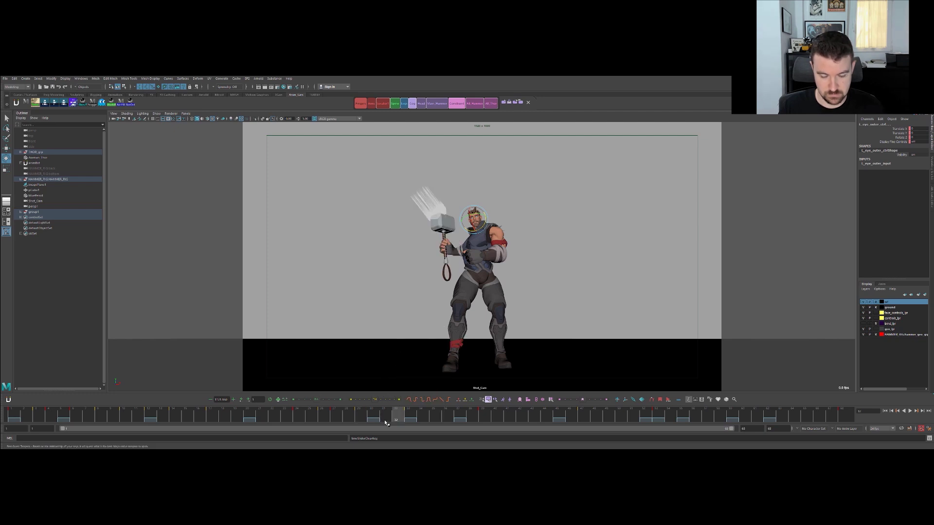
left_click_drag(383, 417, 378, 417)
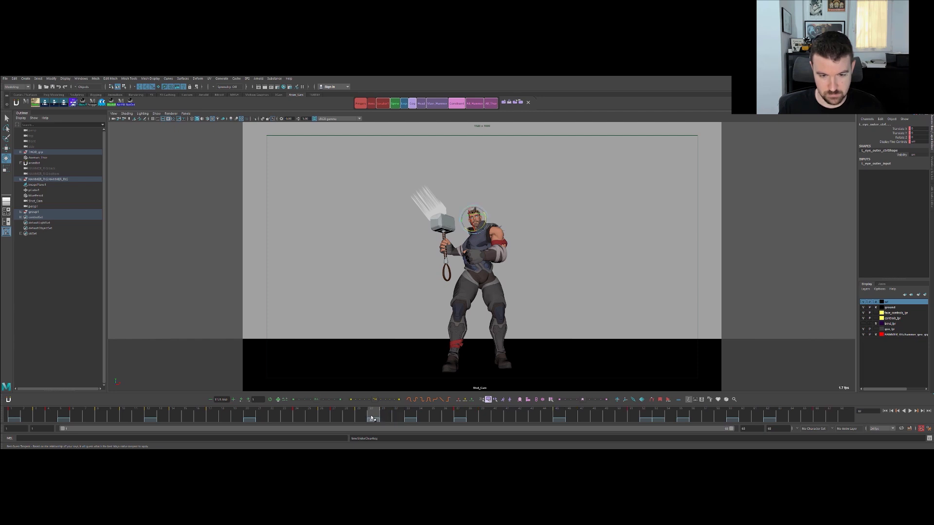
key("alt+v")
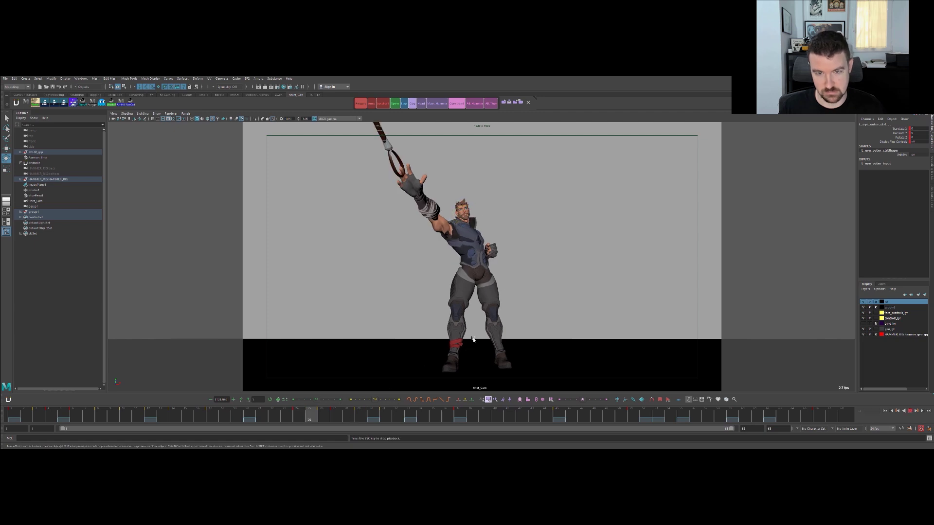
Select all of the hammer's controls and step between the key poses up to frame 37 to check the hammer's pose.
left_click_drag(383, 412, 421, 411)
left_click(475, 104)
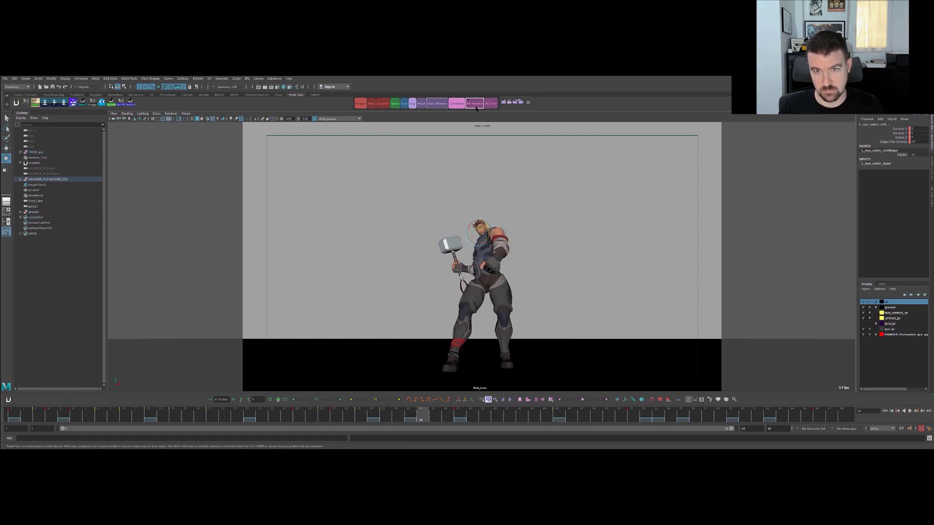
key("comma")
key("comma")
key("period")
key("period")
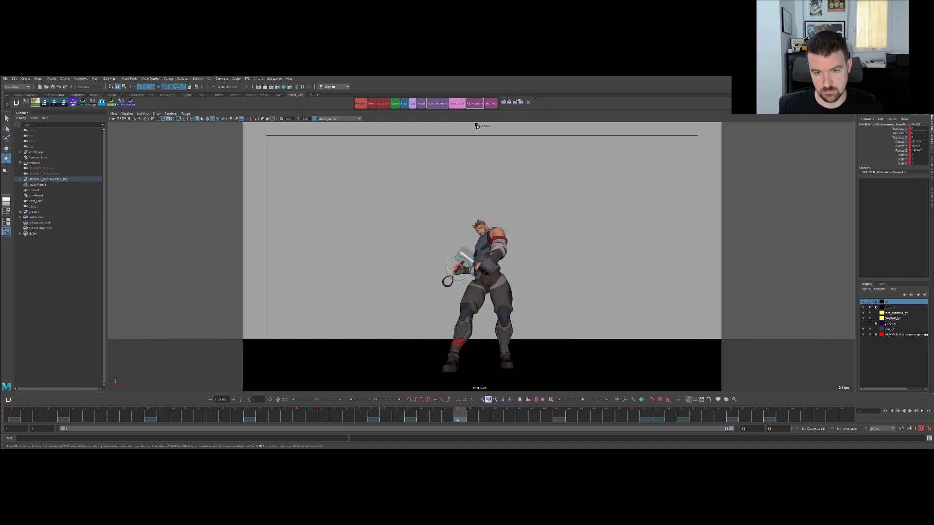
key("comma")
key("comma")
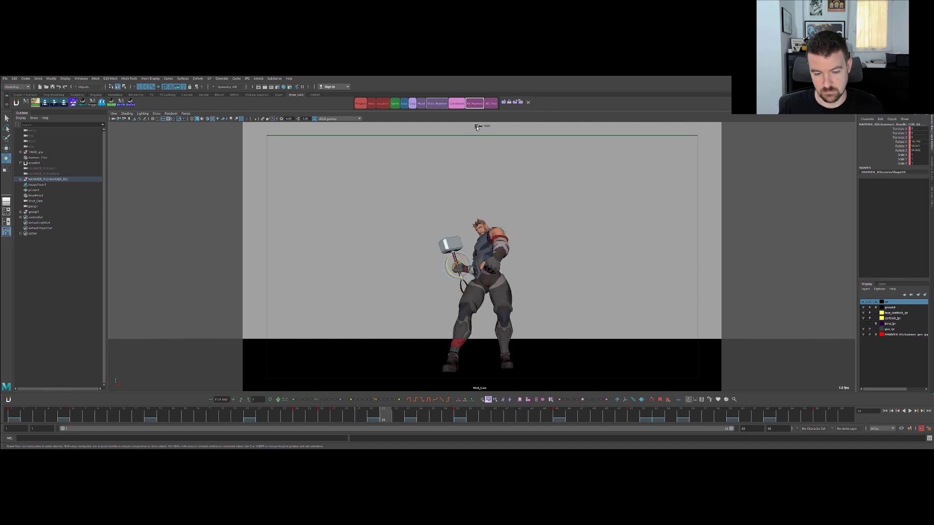
Undo the recent key deletions on the hammer and character controls at frame 31.
key("ctrl+z")
key("ctrl+z")
key("ctrl+z")
key("ctrl+z")
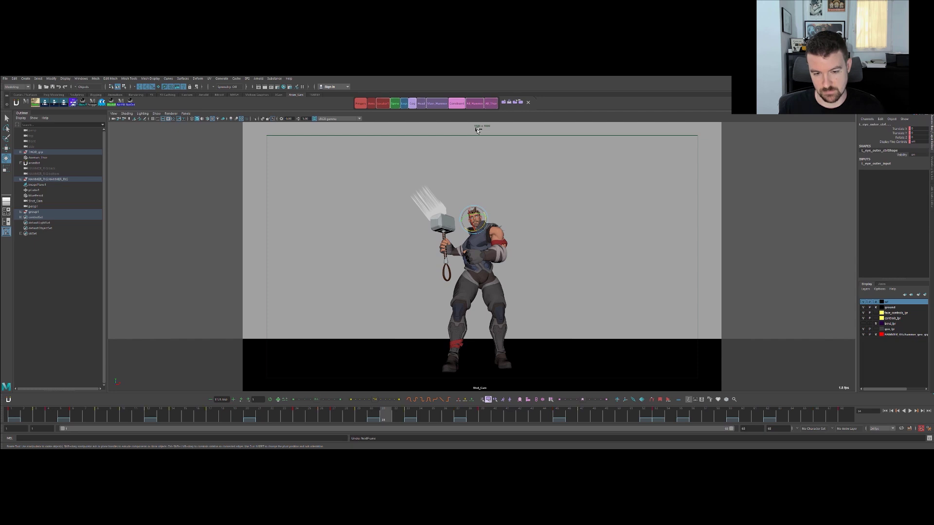
key("period")
left_click(477, 104)
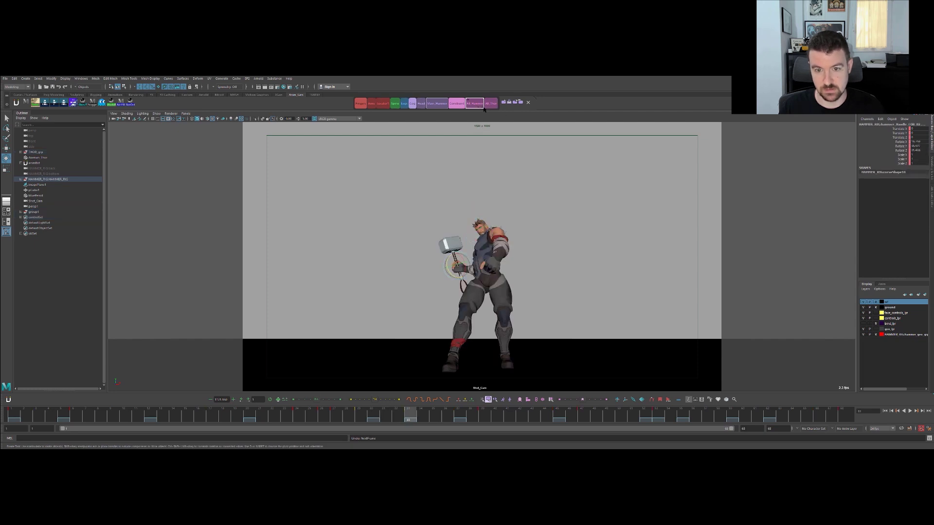
key("ctrl+z")
key("ctrl+z")
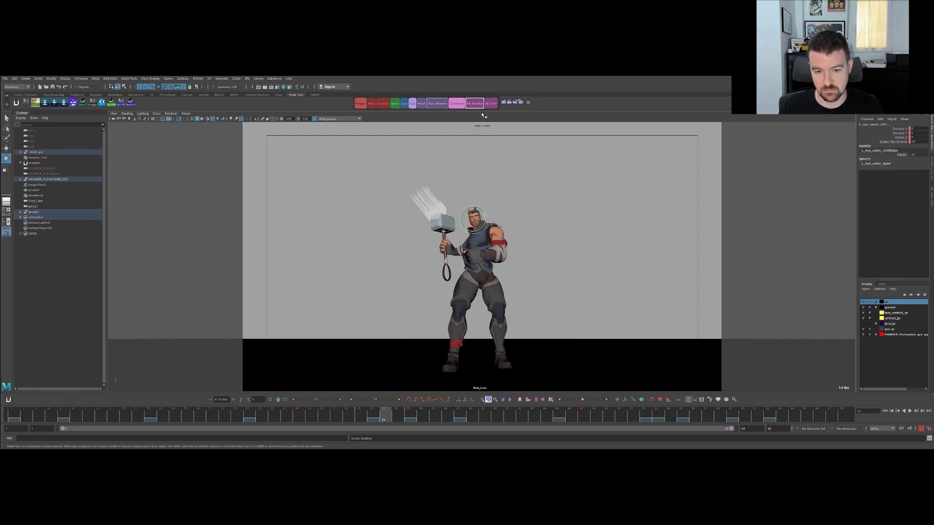
key("ctrl+z")
key("ctrl+z")
key("ctrl+z")
key("ctrl+z")
key("ctrl+z")
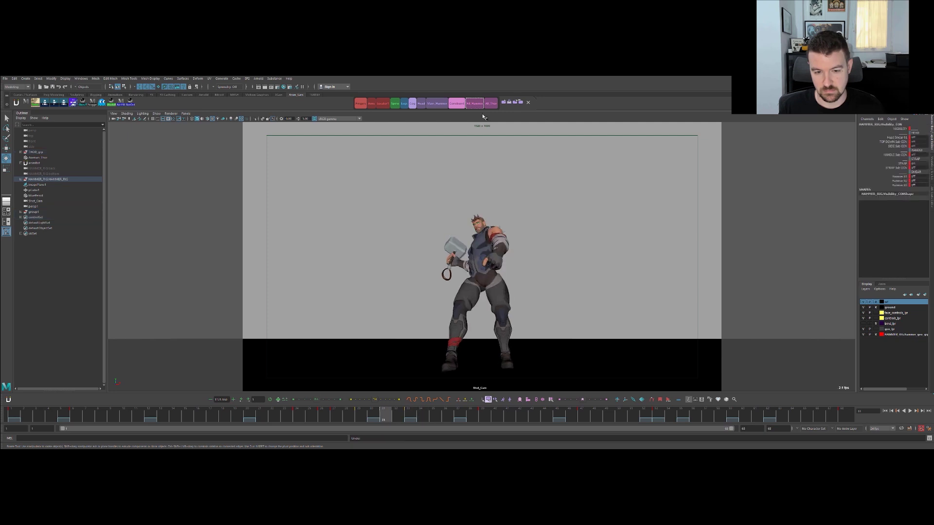
key("ctrl+z")
key("ctrl+z")
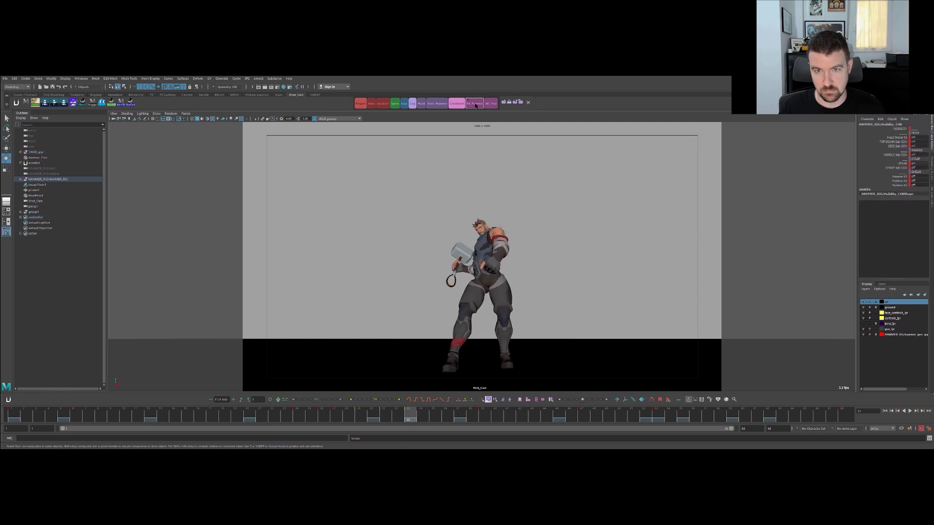
Select all hammer controls again and step back and forth through the key poses around the catch to compare them.
left_click(475, 104)
left_click(480, 107)
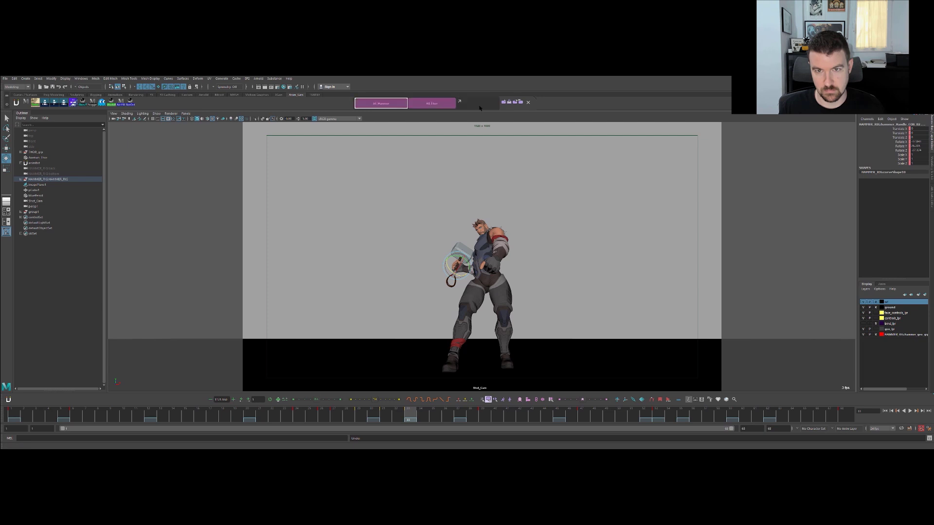
left_click(459, 101)
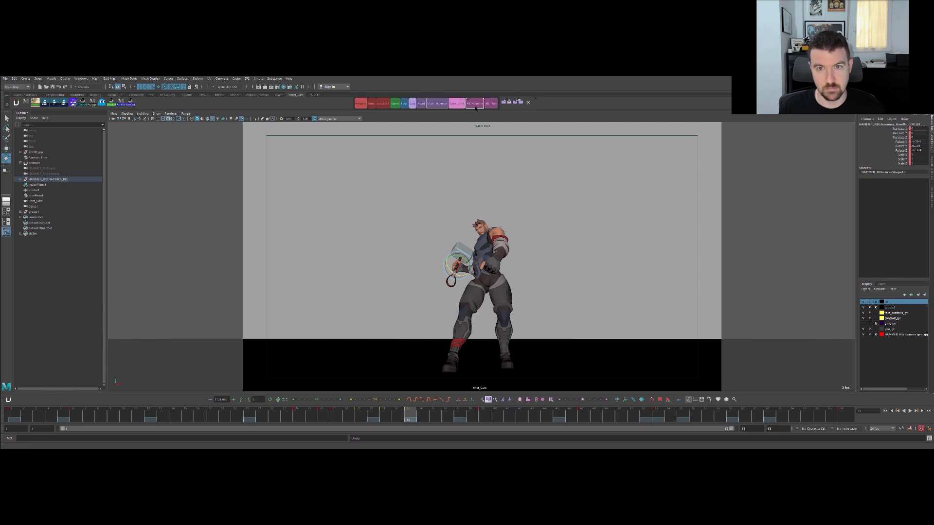
key("period")
key("comma")
key("period")
key("period")
key("comma")
key("comma")
key("comma")
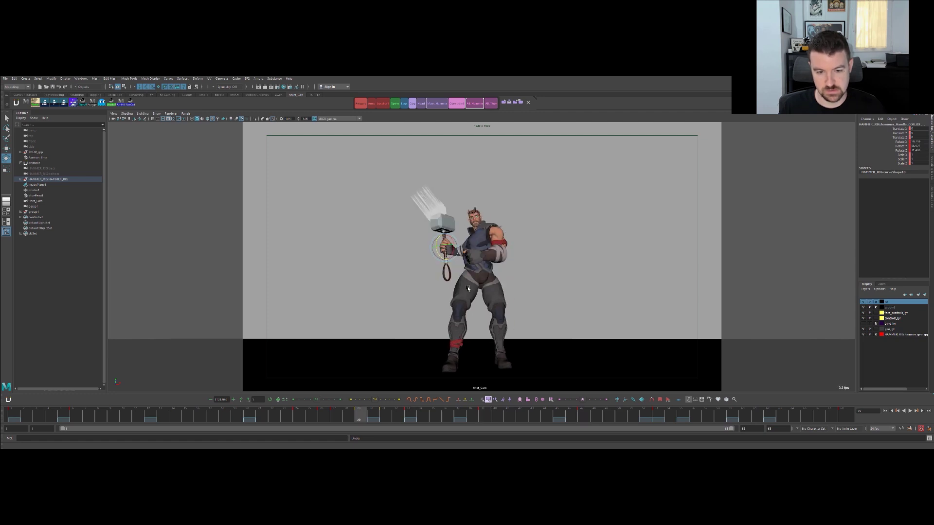
key("comma")
key("comma")
key("period")
key("period")
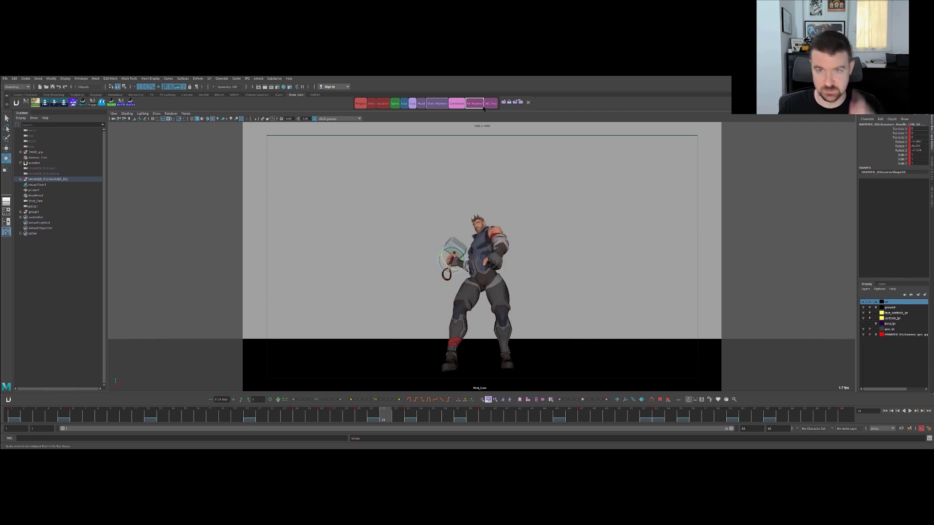
Select the hammer and character controls together and delete their keys at frame 31.
left_click(491, 104)
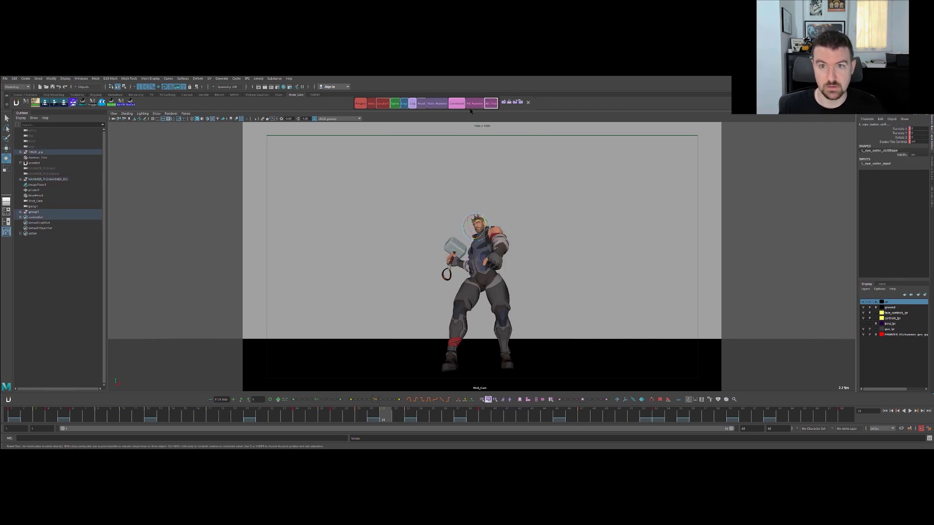
key("ctrl+z")
key("comma")
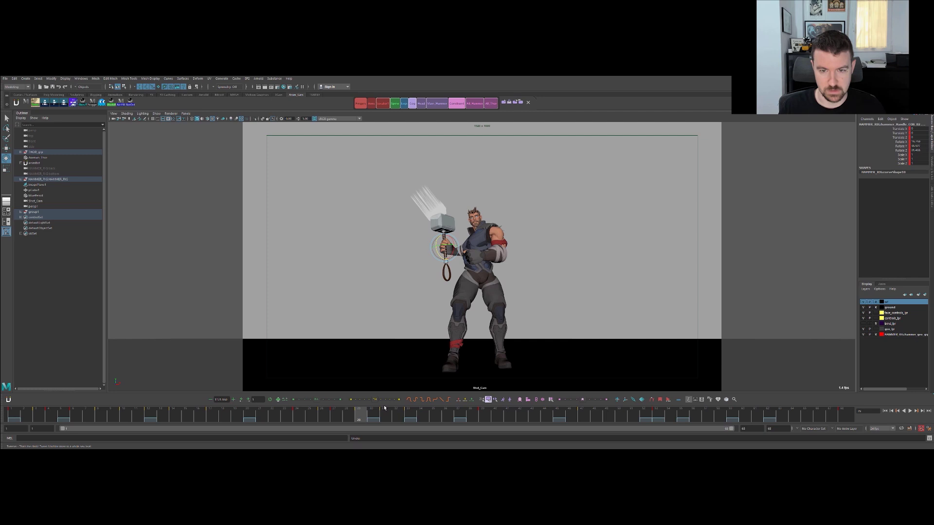
key("period")
key("period")
key("comma")
right_click(393, 415)
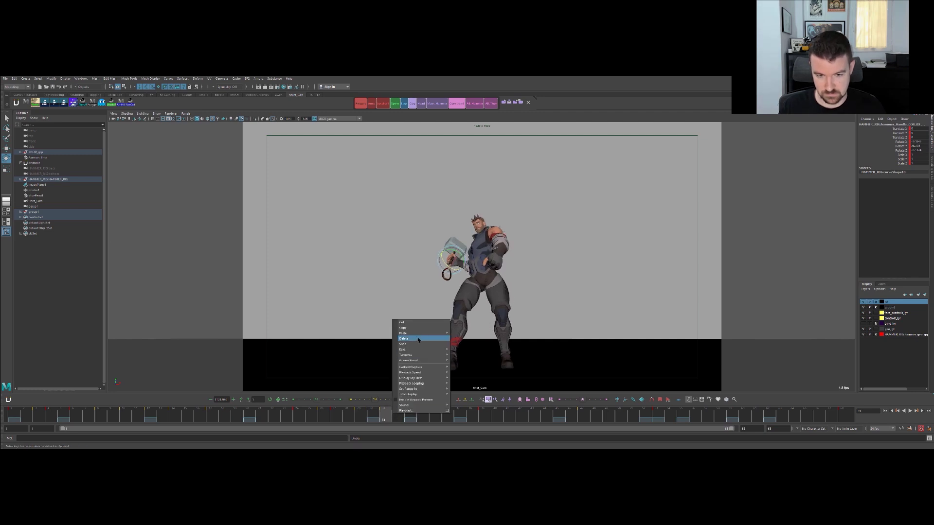
left_click(423, 339)
Move the hammer and character keys from frame 33 to frame 31.
key("period")
key("period")
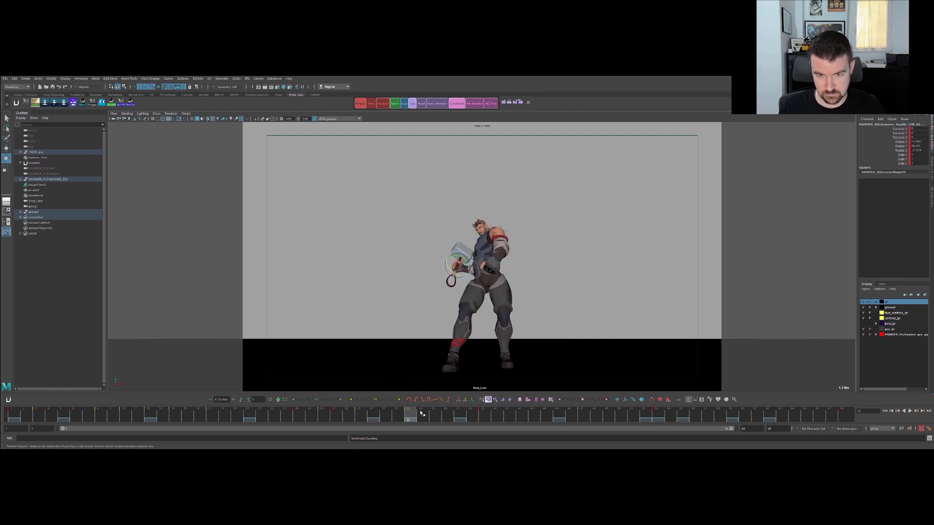
key("comma")
left_click_drag(399, 421, 390, 419)
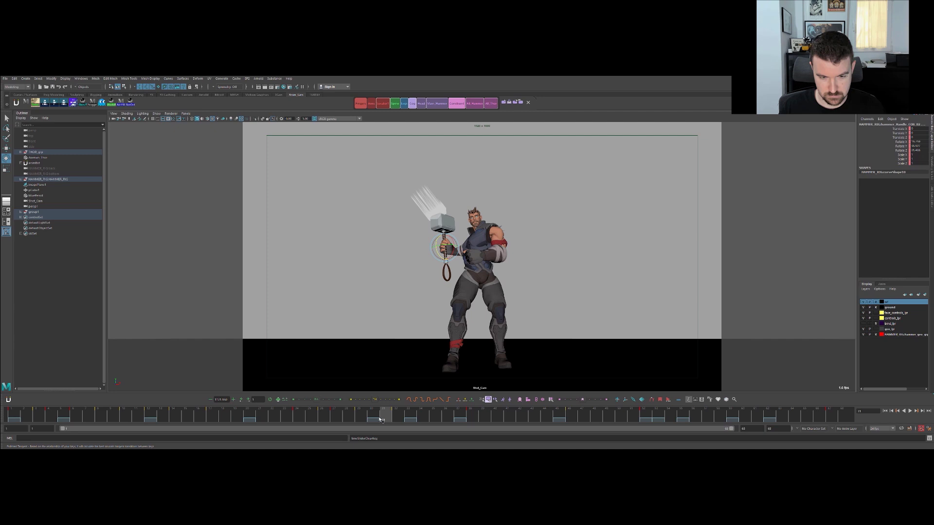
left_click(372, 418)
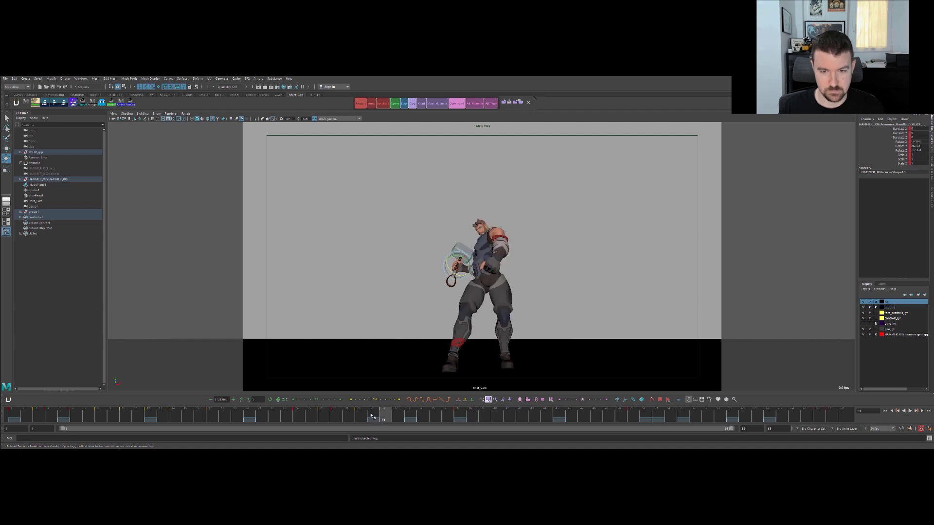
Play back the shot and step through the frames after the catch with nothing selected to check the tightened timing.
key("alt+v")
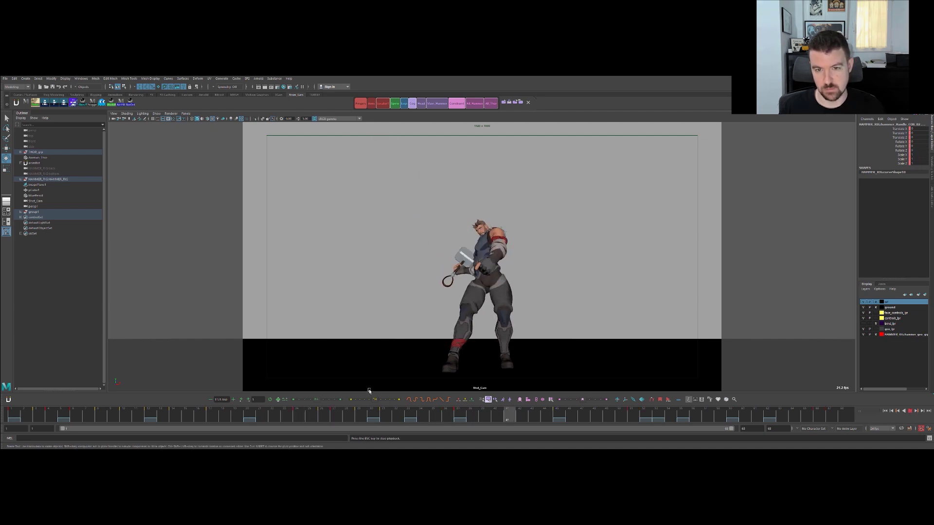
left_click_drag(424, 415, 530, 411)
key("comma")
key("comma")
key("period")
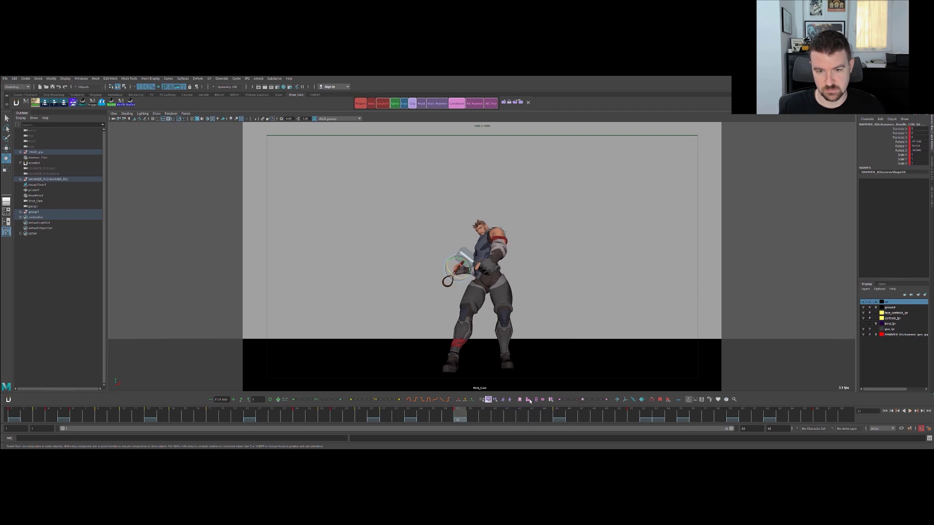
key("q")
left_click(552, 267)
key("alt+comma")
key("alt+comma")
key("alt+comma")
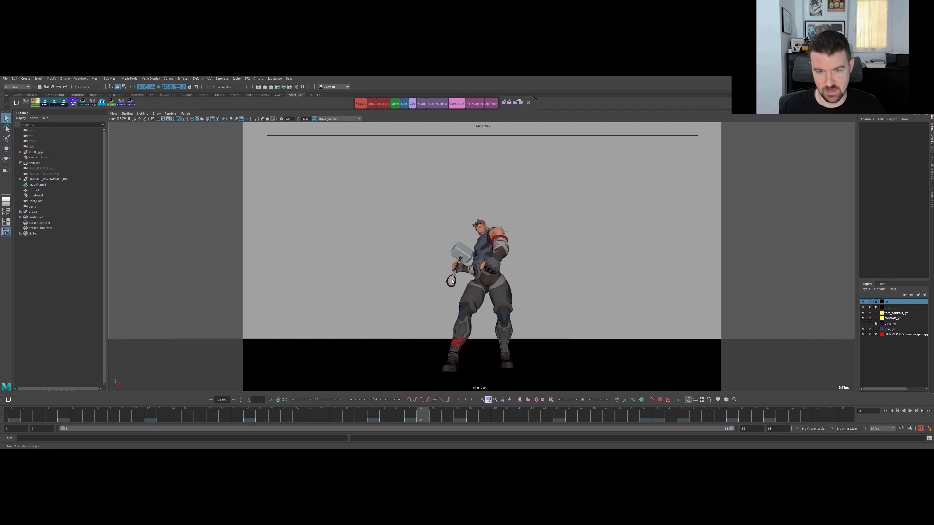
key("alt+v")
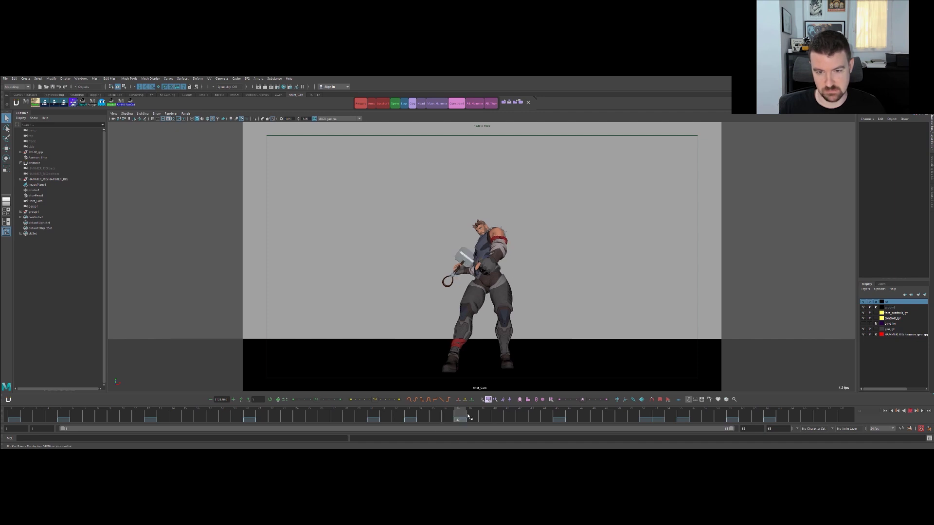
key("alt+1")
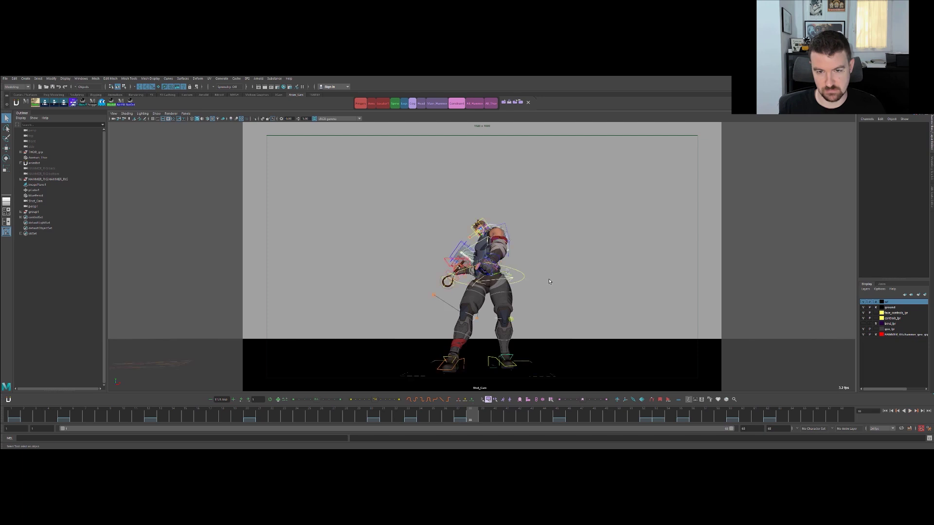
key("alt+1")
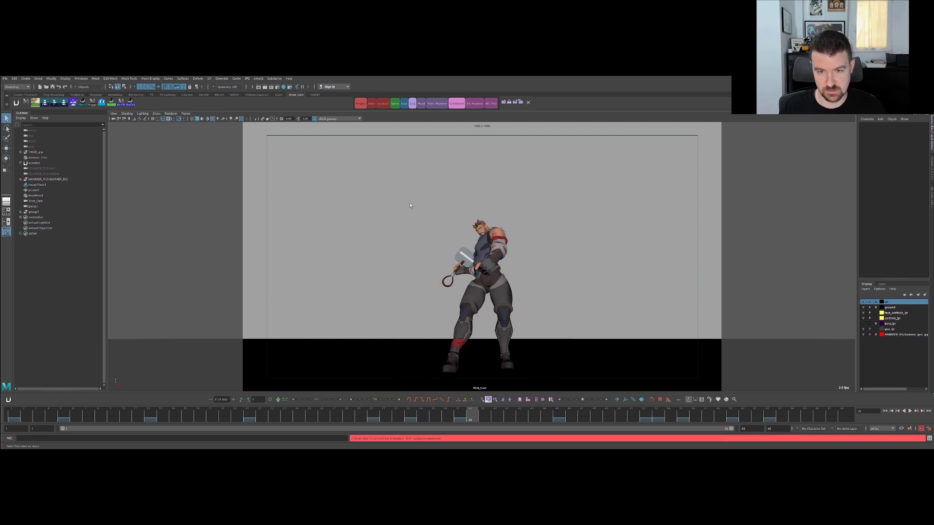
left_click(382, 103)
left_click_drag(461, 267, 467, 267)
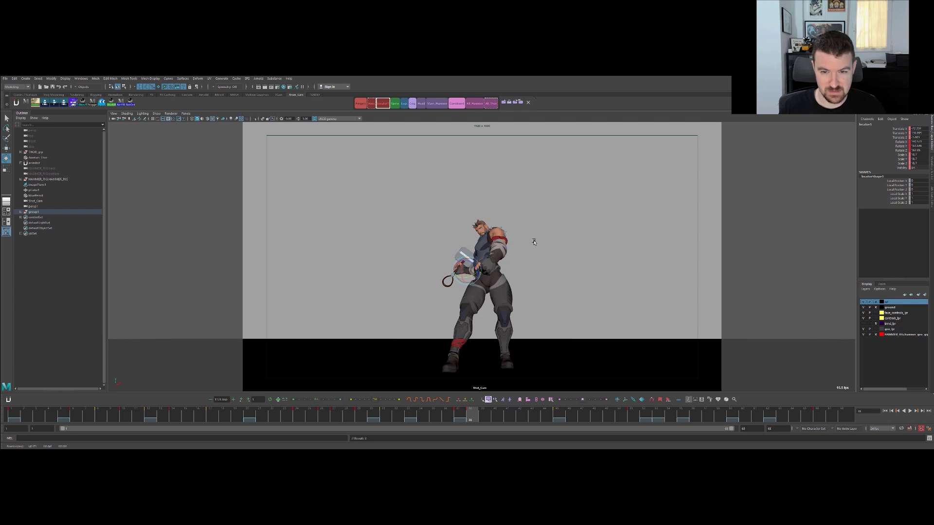
key("q")
key("alt+1")
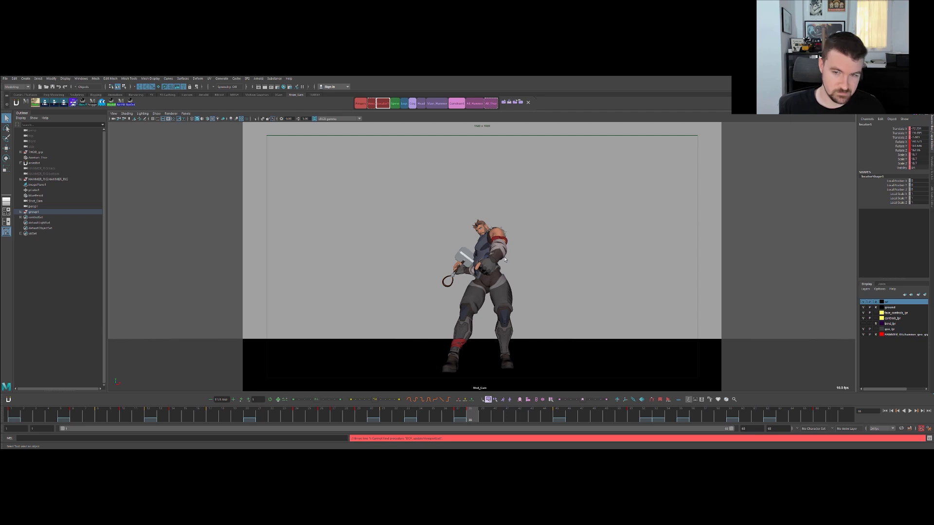
key("ctrl+z")
Show the rig controls and switch to the perspective view to examine the hammer and catching arm from other sides.
key("alt+comma")
key("alt+comma")
key("alt+comma")
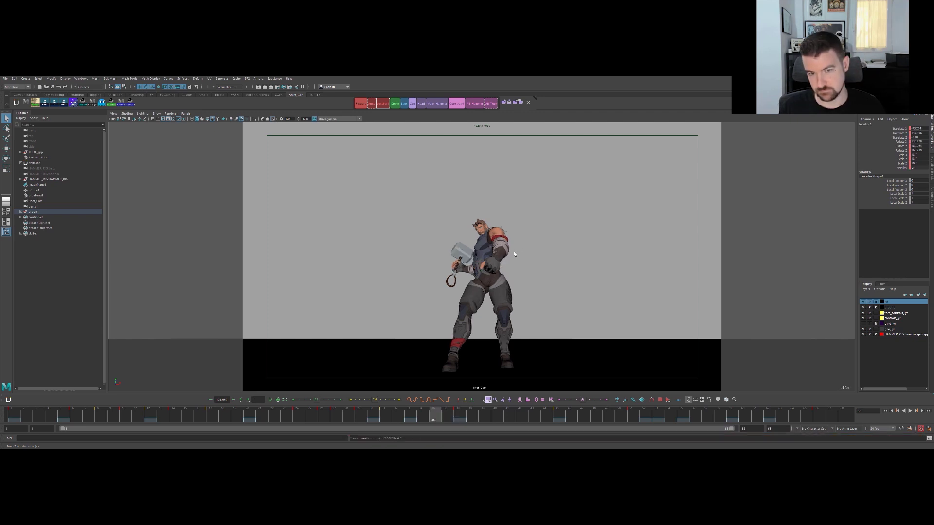
key("alt+1")
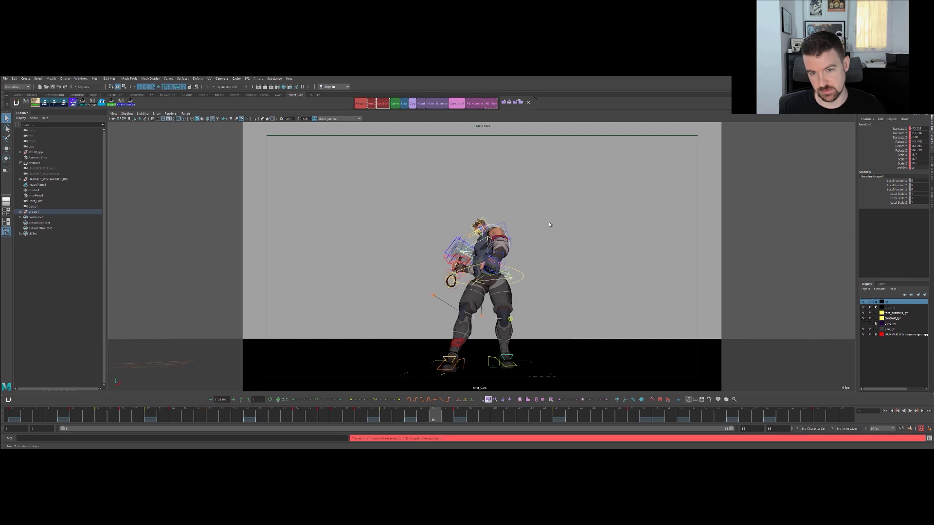
key("alt+1")
left_click(547, 224)
key("alt+1")
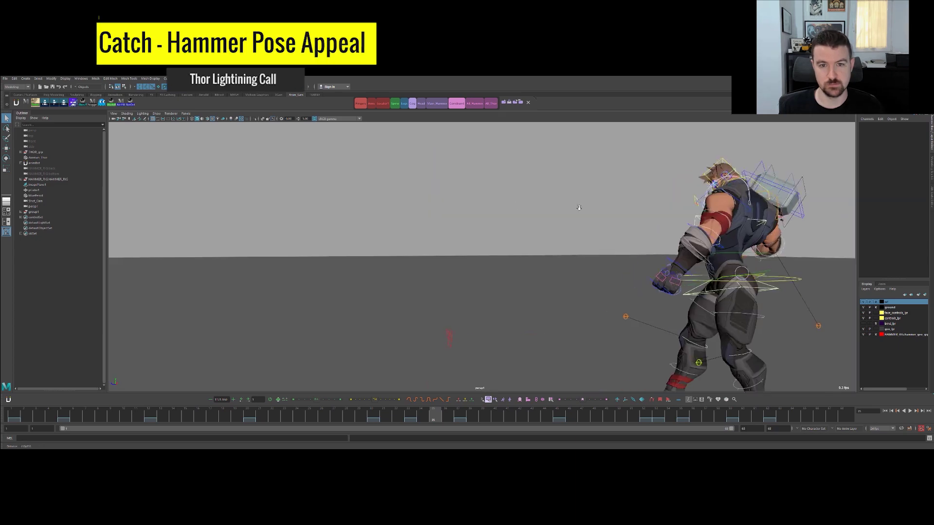
right_click_drag(580, 207, 409, 217, "alt")
left_click_drag(409, 217, 604, 223, "alt")
middle_click_drag(605, 223, 487, 238, "alt")
right_click_drag(487, 238, 530, 238, "alt")
left_click_drag(341, 234, 404, 219, "alt")
Select the hammer's controls and step through the key poses in perspective, examining how the hammer sits in the hand.
left_click(398, 215)
key("e")
right_click_drag(404, 219, 460, 229, "alt")
key(".")
middle_click_drag(469, 240, 480, 229, "alt")
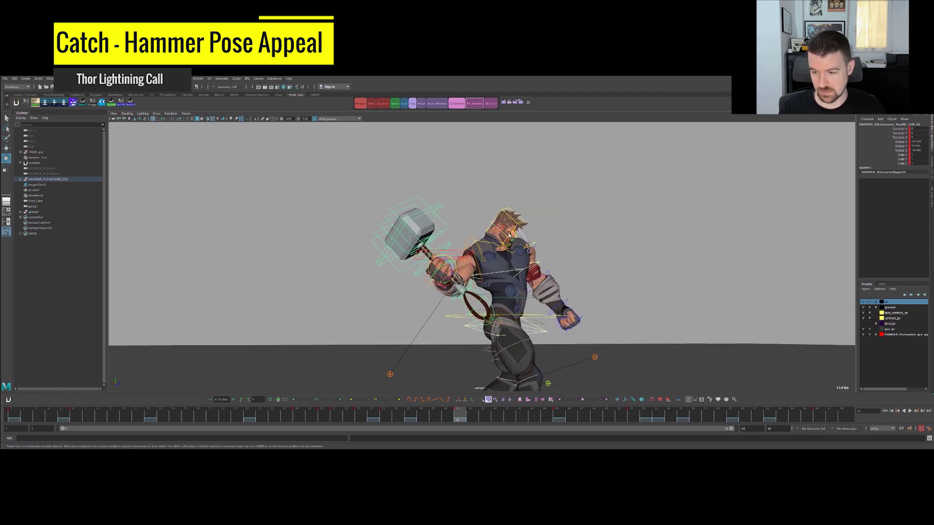
right_click_drag(509, 234, 542, 234, "alt")
key(".")
key(".")
mouse_move(472, 227)
left_mouse_down("alt")
mouse_move(349, 231)
mouse_move(480, 228)
left_mouse_up("alt")
mouse_move(481, 227)
right_mouse_down("alt")
mouse_move(391, 223)
mouse_move(479, 212)
right_mouse_up("alt")
key("comma")
key("comma")
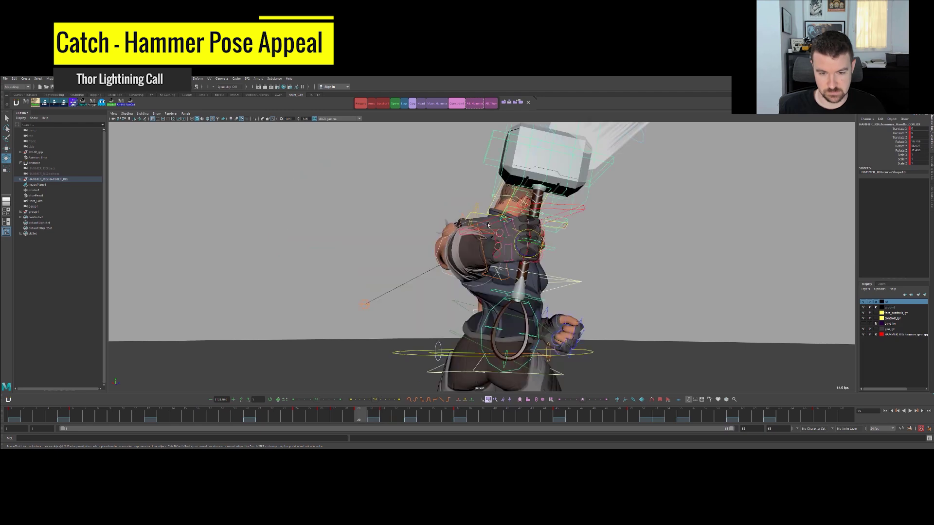
key("period")
key("period")
key("period")
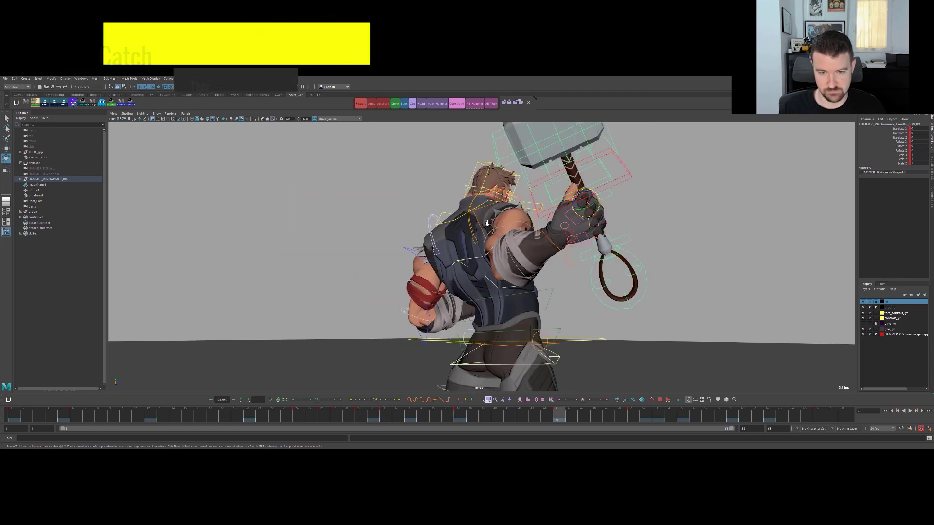
left_click_drag(475, 227, 389, 226, "alt")
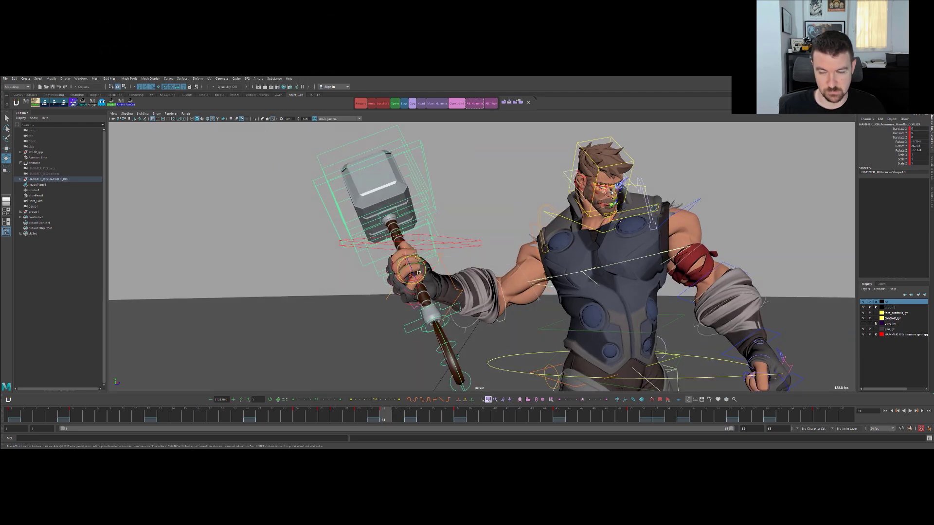
Switch to the shot camera with the rig controls hidden and compare the hammer poses at frames 31 and 37.
key("space")
key("space")
key("alt+1")
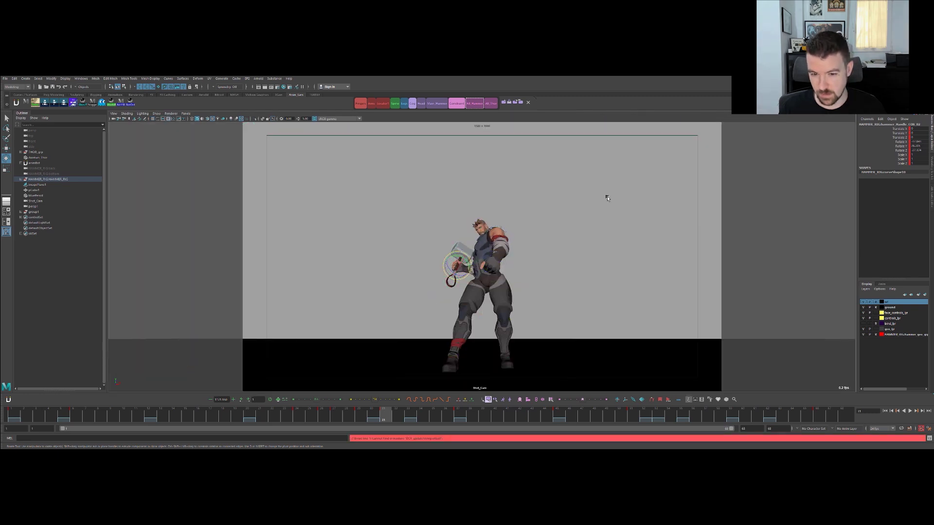
key(".")
key(".")
left_click_drag(390, 415, 463, 410)
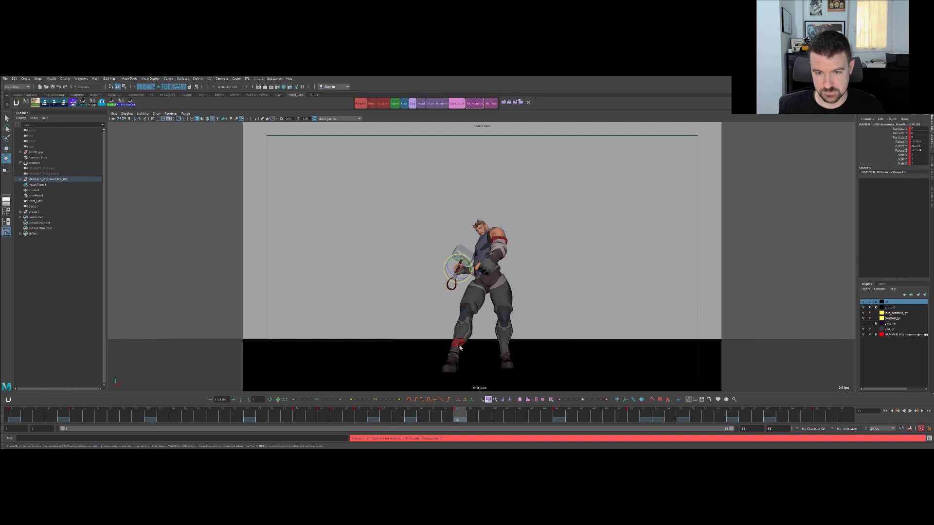
key(".")
Try rotating the hammer handle at frame 31, compare it against the neighbouring poses, and undo the rotation.
left_click_drag(448, 269, 449, 271)
key(".")
key(".")
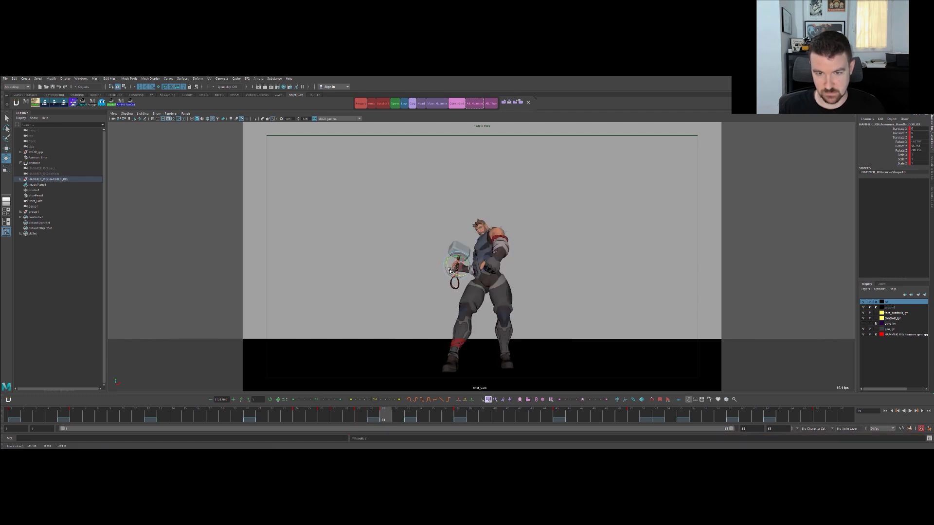
key(".")
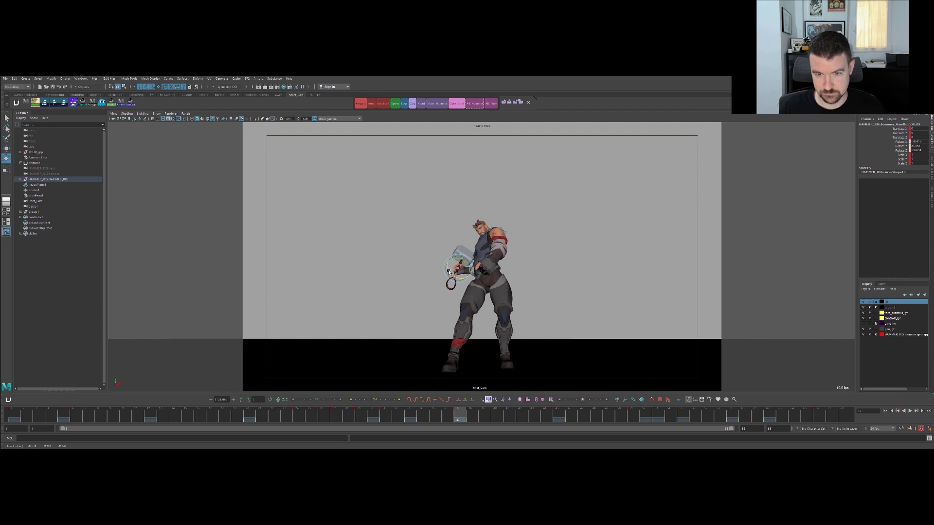
key(".")
key(".")
key("ctrl+z")
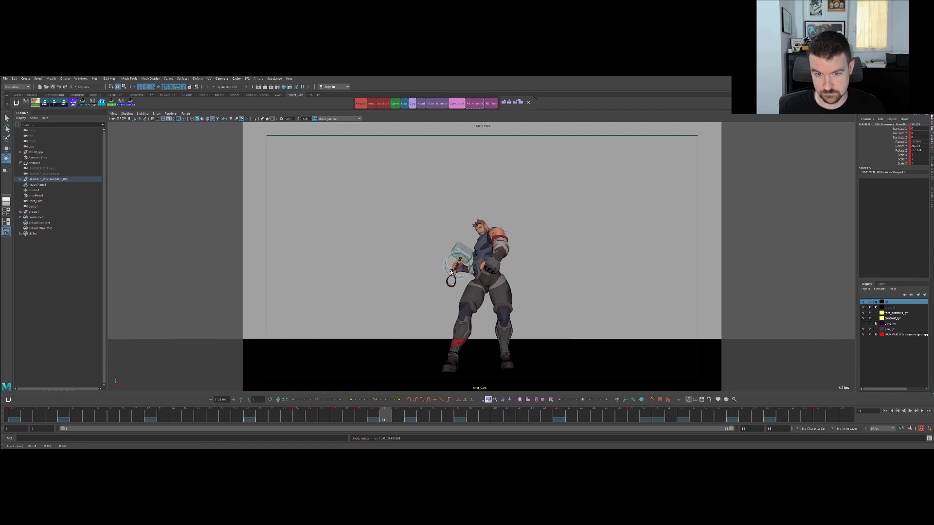
Rotate the hammer handle at frame 31 so the head tips more upright, and key its rotation.
key(".")
key(".")
key(".")
key(".")
left_click_drag(451, 272, 450, 268)
key(".")
key(".")
key("shift+e")
key(".")
key(".")
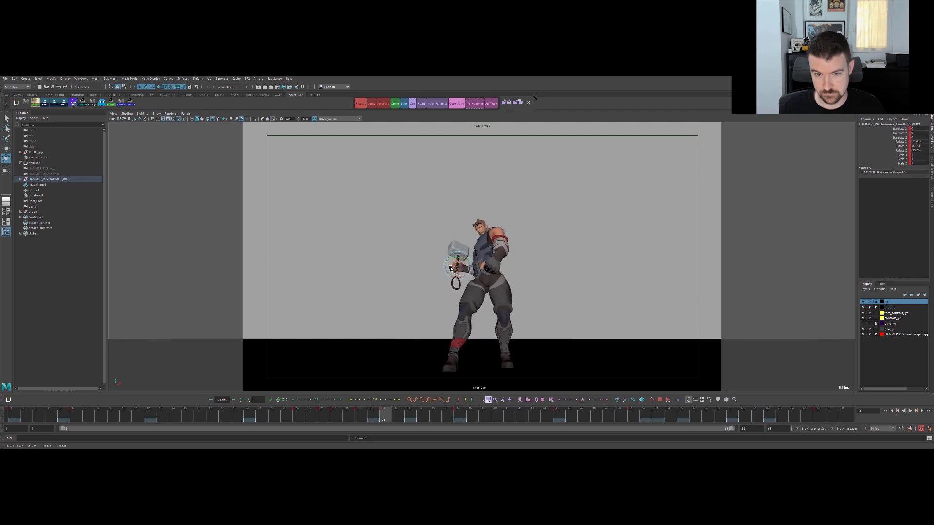
key(".")
key(".")
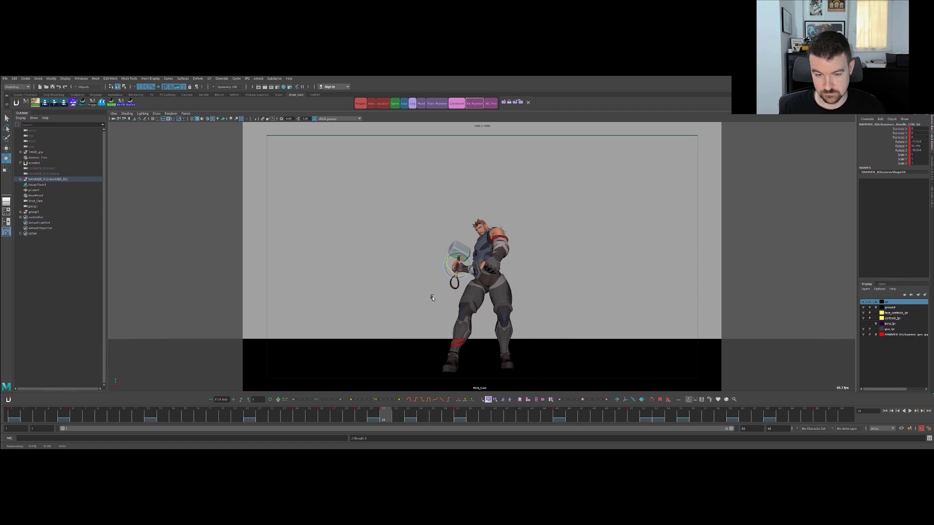
key(".")
key(".")
key(".")
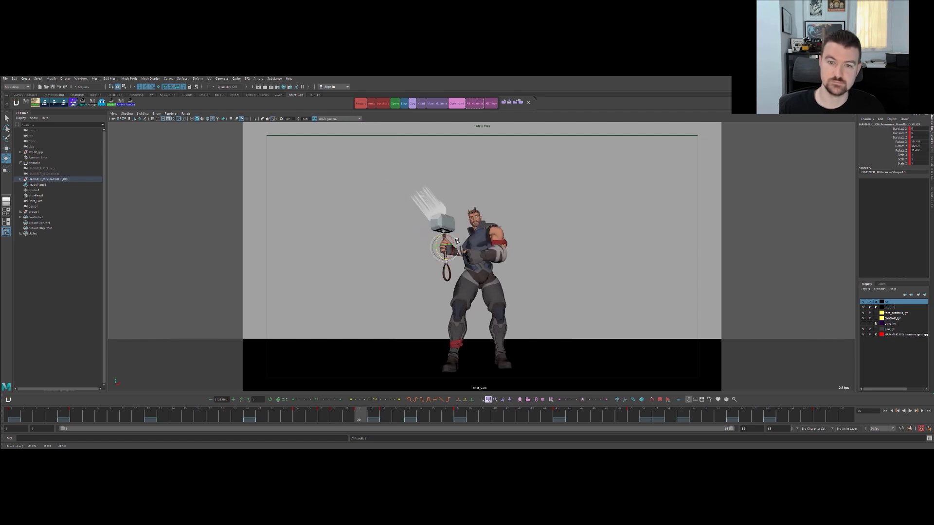
Fine-tune the hammer handle's rotation across frames 29 and 31 and key the rotation.
left_click_drag(447, 247, 445, 246)
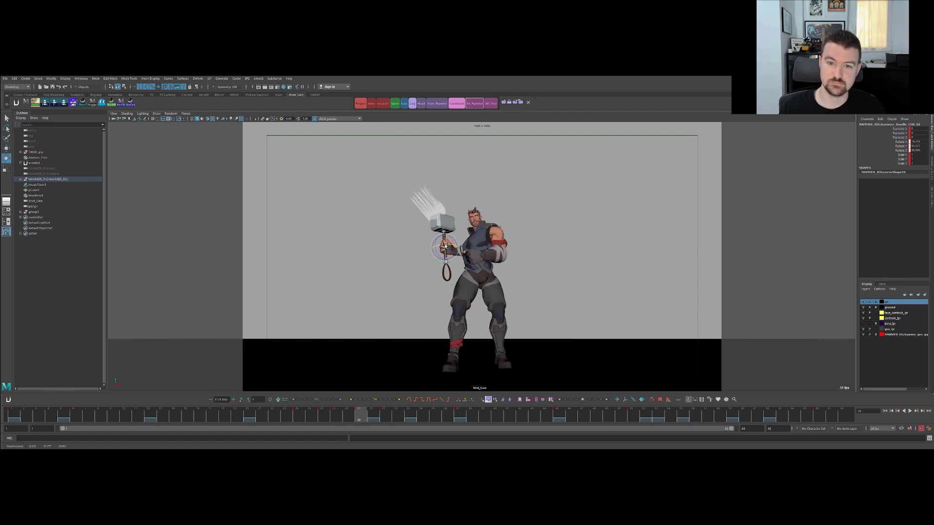
key(".")
key(".")
key(".")
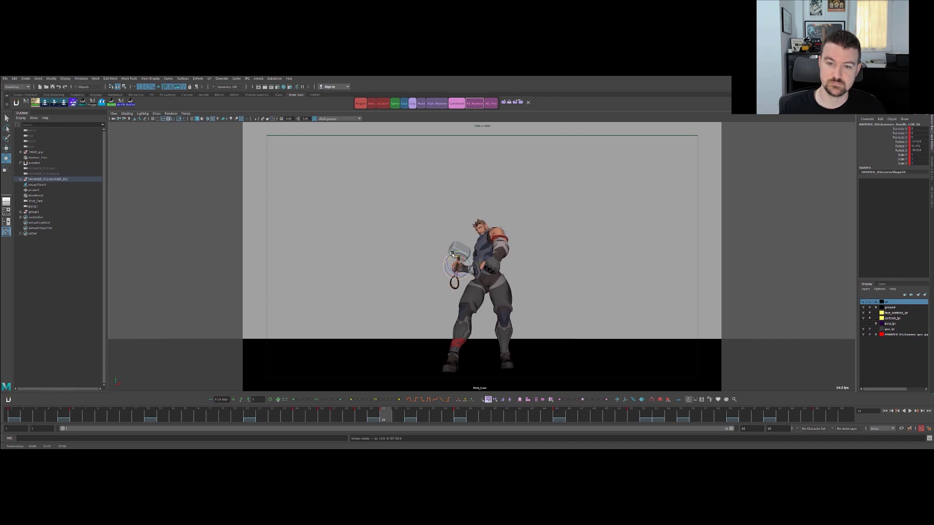
key(".")
key(".")
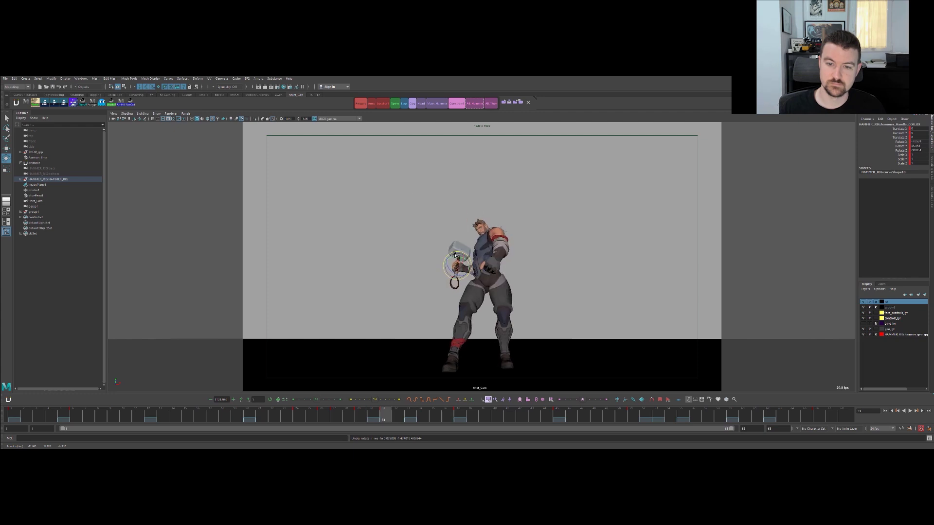
key("shift+e")
key(".")
key(".")
Play back the shot and step between frames 29, 31 and 37 to check the hammer's motion after the catch.
key("alt+v")
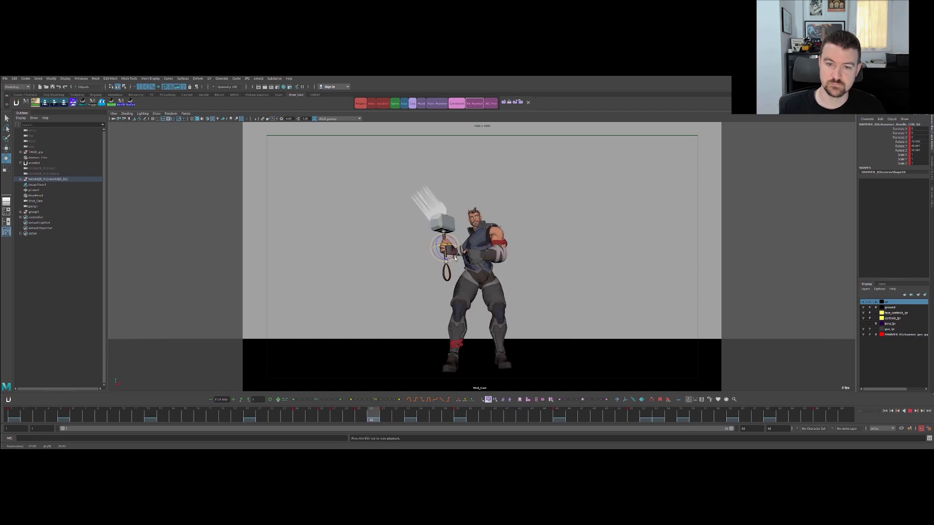
key("alt+v")
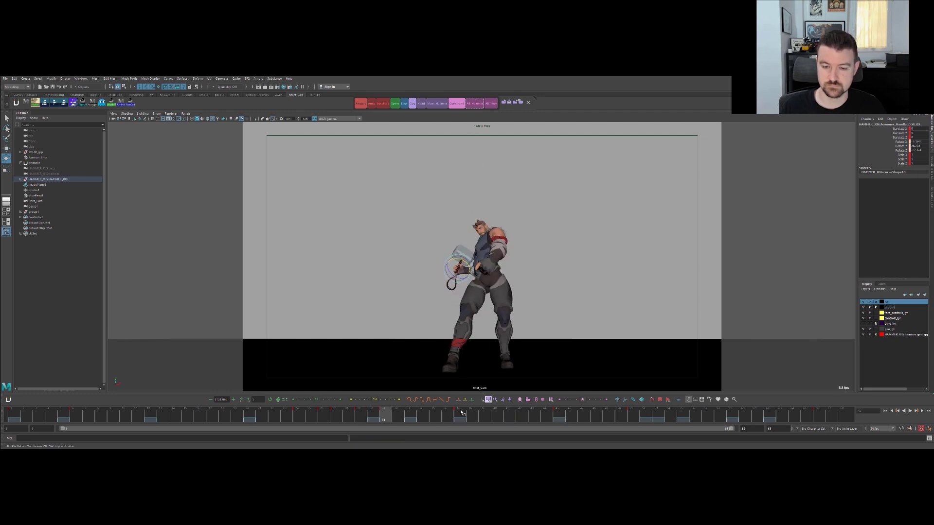
key("period")
key("comma")
key("period")
key("comma")
key("comma")
key("period")
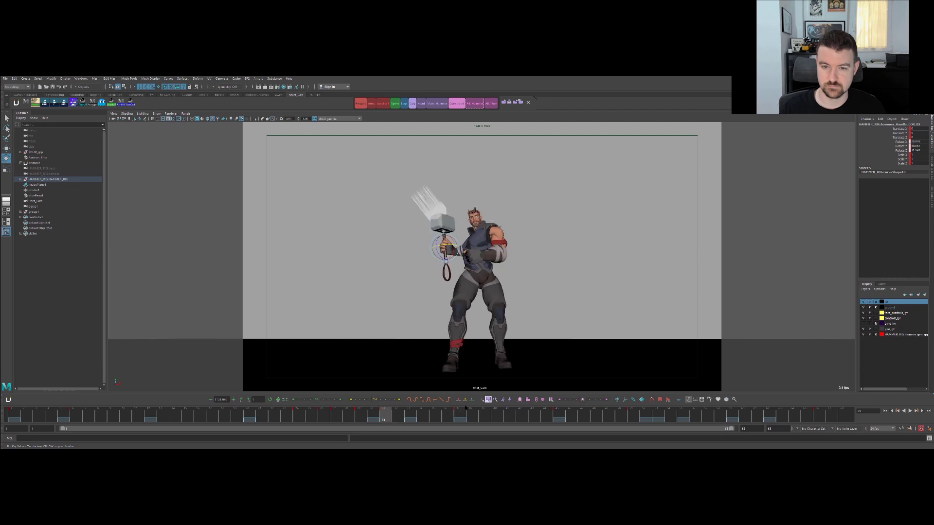
key("period")
In the perspective view, rotate the catching hand's locator at frame 31 to adjust the wrist's grip on the hammer.
left_click(554, 274)
key("space")
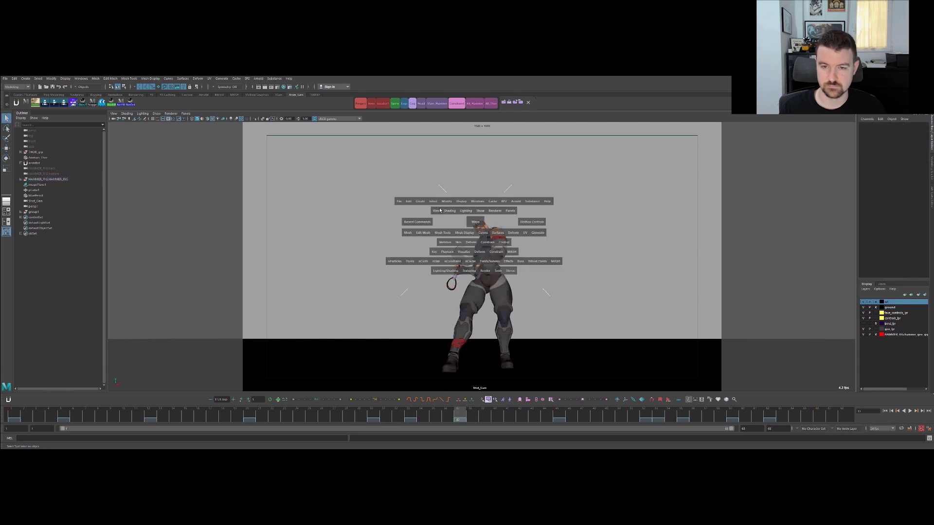
key("space")
mouse_move(422, 199)
left_mouse_down("alt")
mouse_move(401, 212)
mouse_move(411, 226)
mouse_move(427, 195)
left_mouse_up("alt")
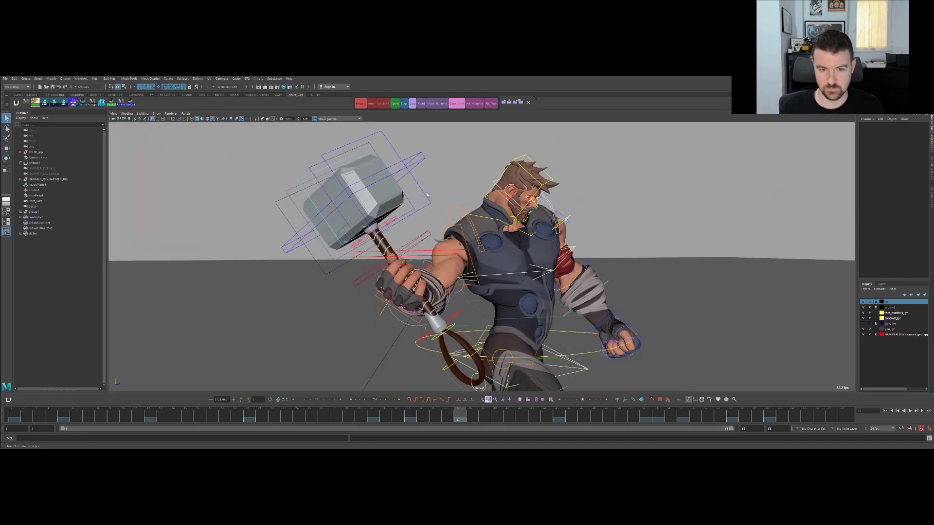
left_click(363, 104)
key("e")
mouse_move(420, 282)
left_mouse_down("alt")
mouse_move(411, 261)
mouse_move(410, 269)
left_mouse_up("alt")
left_click(383, 103)
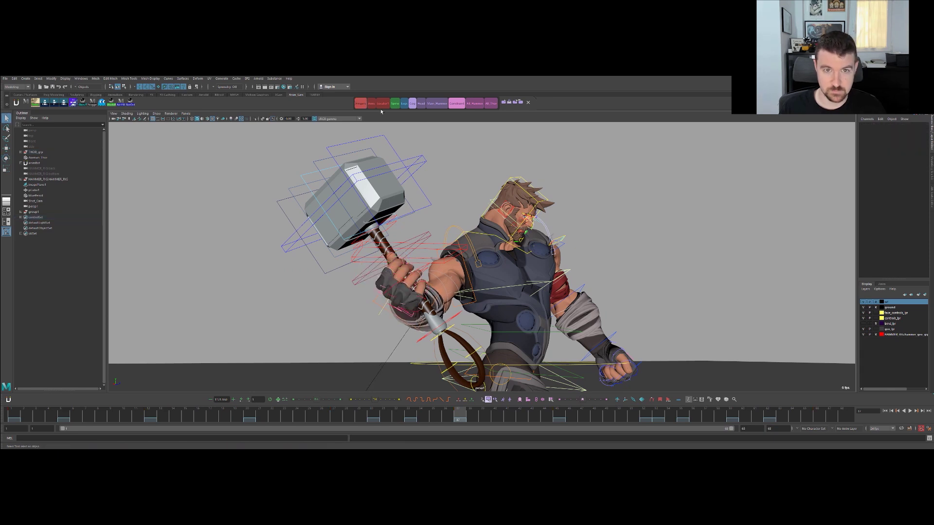
key("e")
left_click_drag(417, 296, 417, 300)
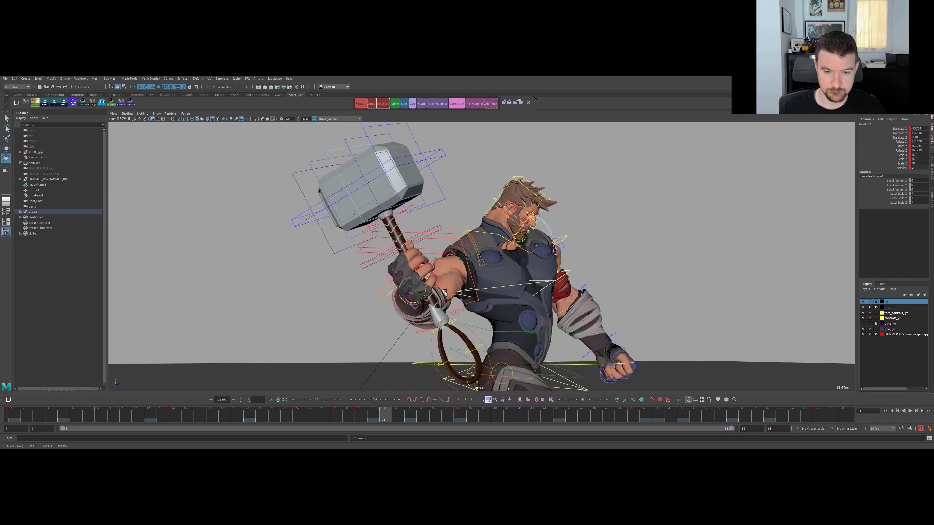
key(".")
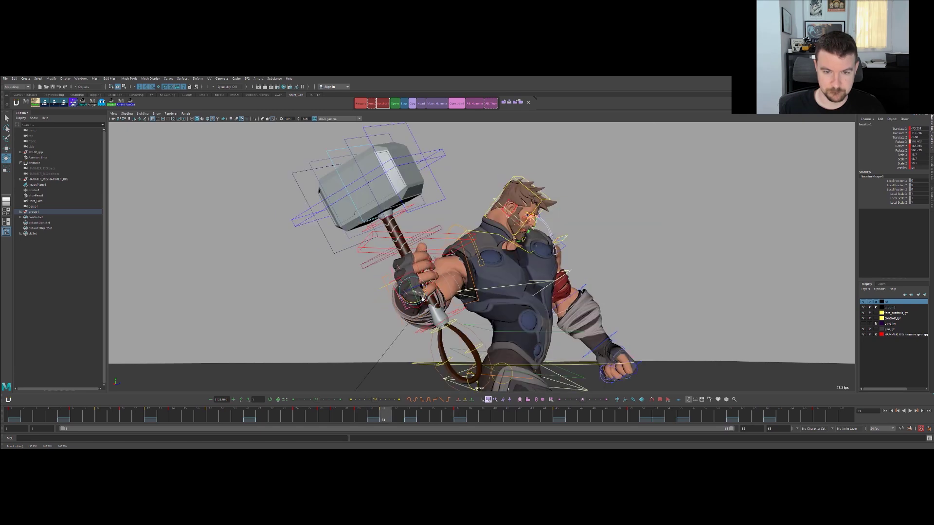
key(".")
key(".")
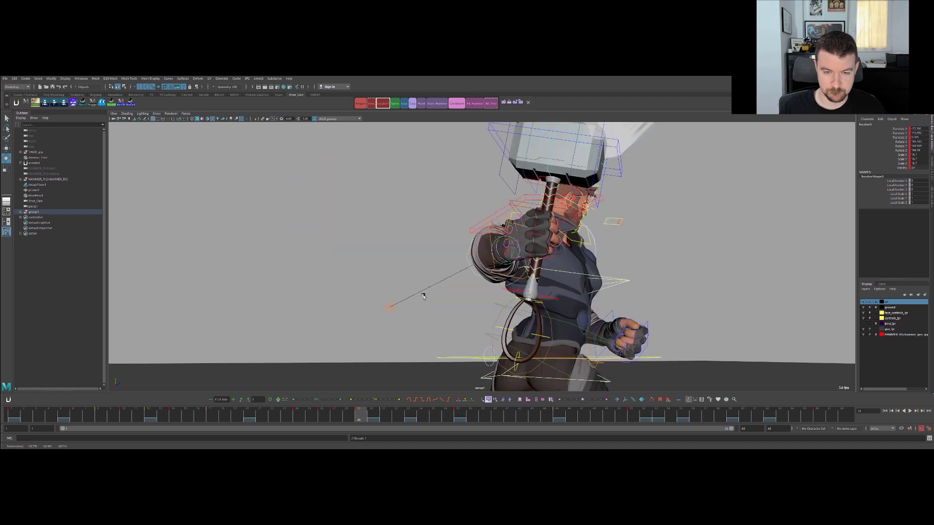
key(".")
Return to the shot camera, play back the animation and step through the catch to review the wrist change.
key("space")
key("space")
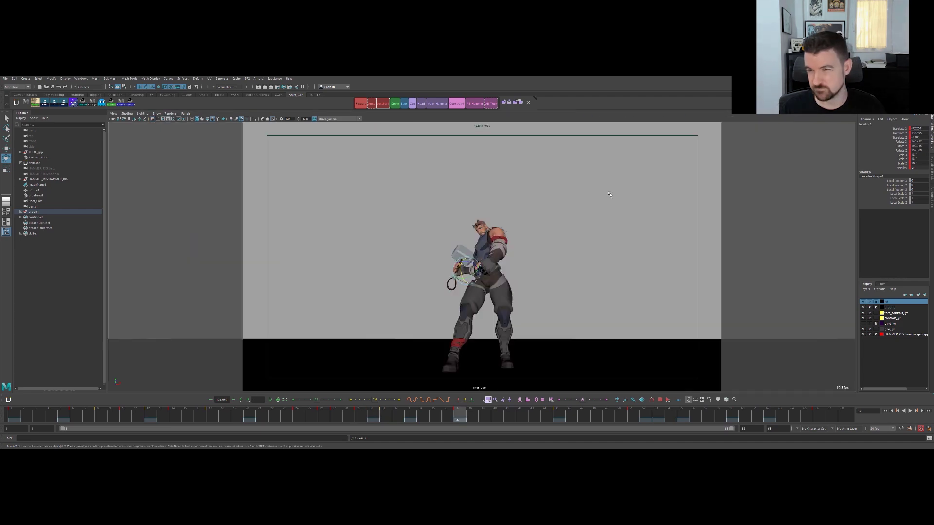
key(".")
key("alt+v")
key("q")
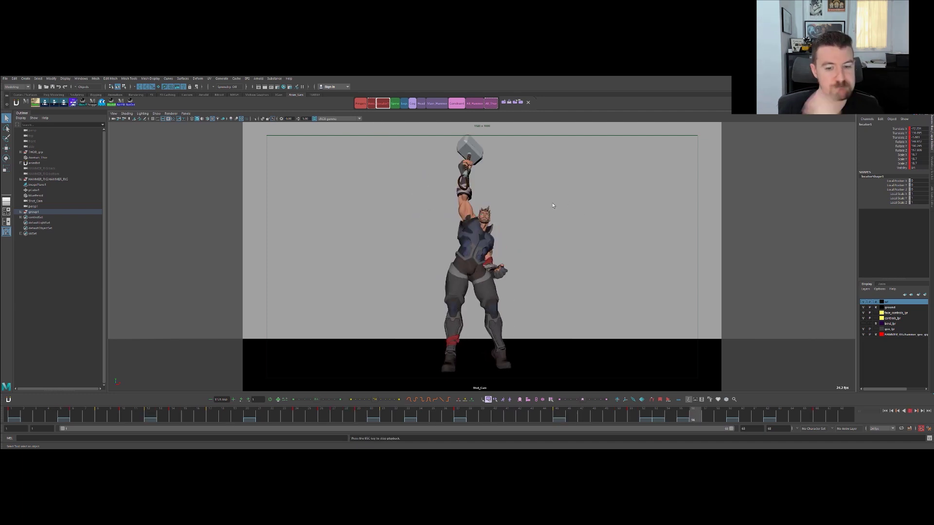
key("Escape")
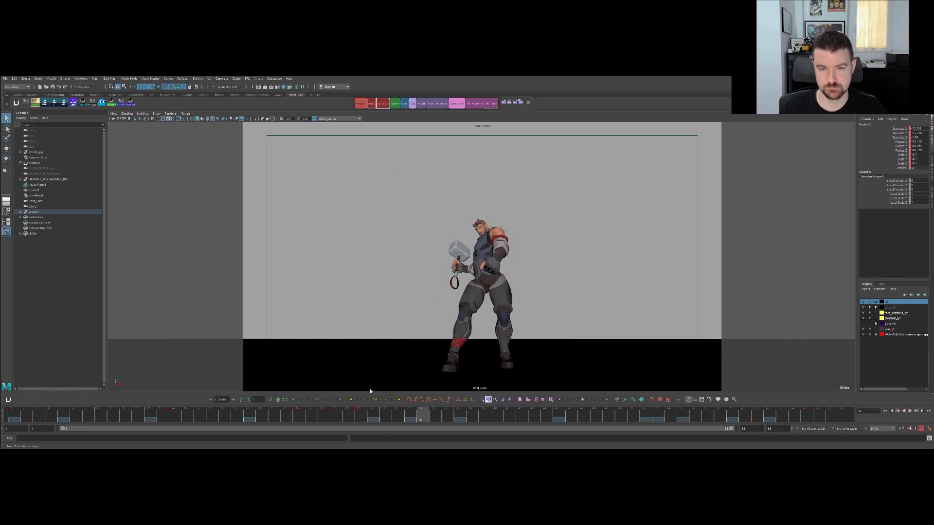
mouse_move(337, 420)
left_mouse_down()
mouse_move(321, 419)
mouse_move(333, 419)
left_mouse_up()
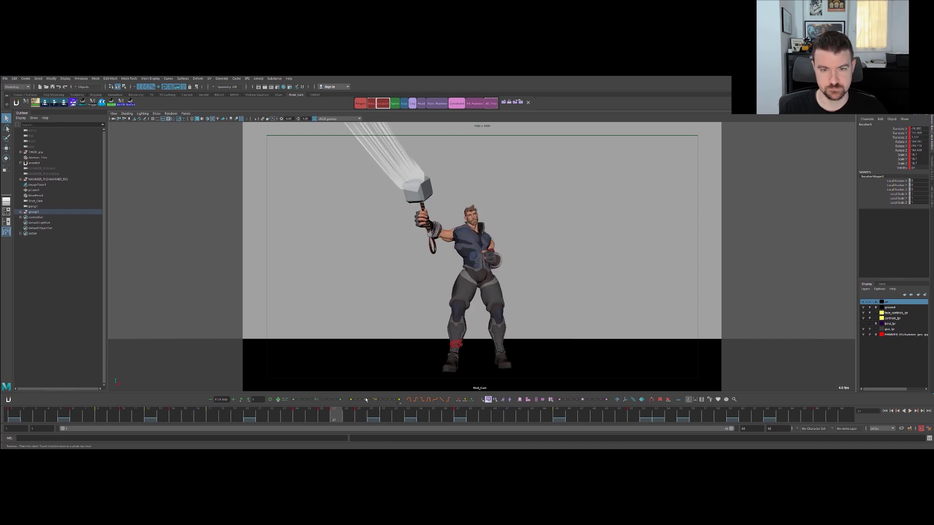
key("alt+comma")
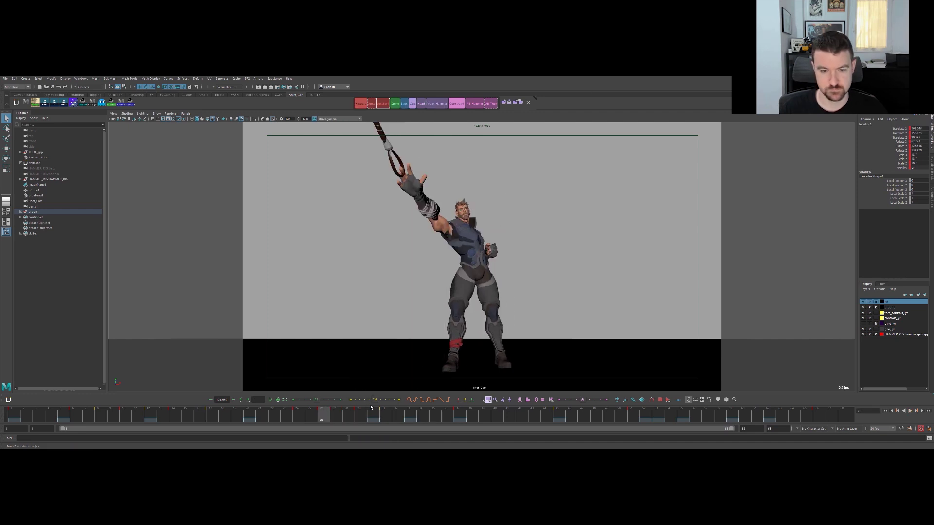
key("alt+v")
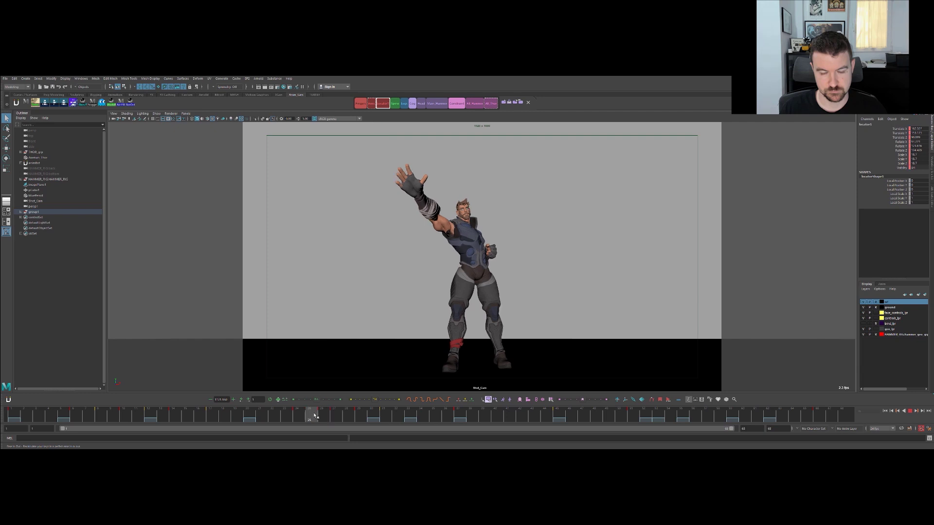
Select the catching arm's elbow control and examine the arm from several angles in perspective between frames 24 and 26.
left_click(361, 104)
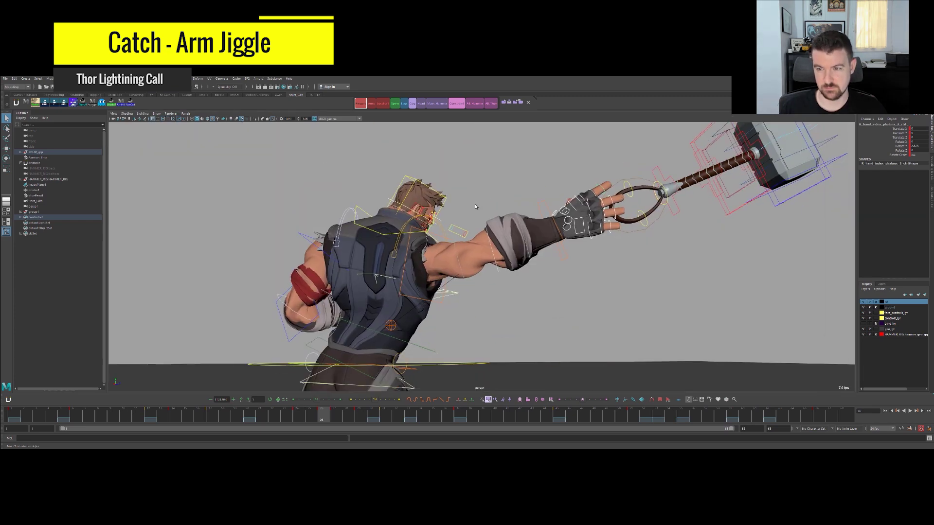
left_click(393, 322)
left_click(397, 306)
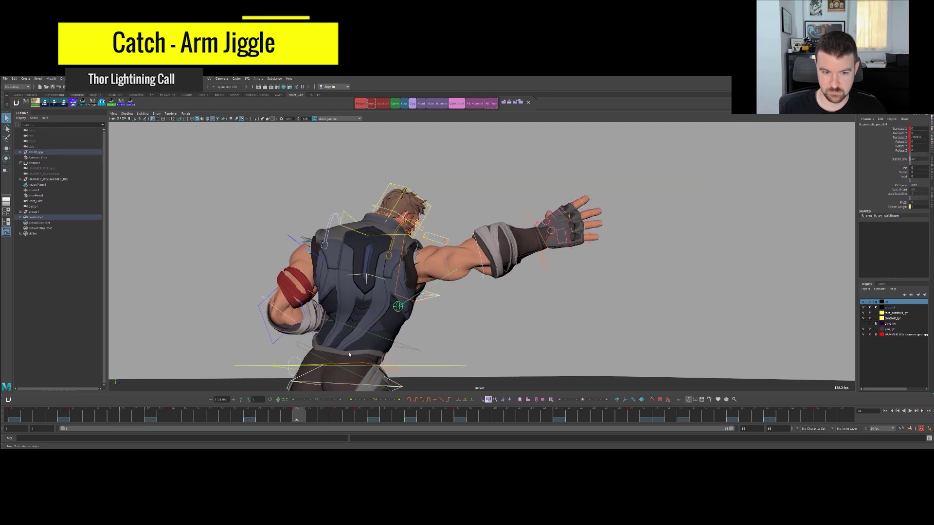
key("comma")
key("period")
key("comma")
key("period")
key("comma")
scroll(403, 272, "down", 4)
key("period")
left_click_drag(674, 198, 367, 271, "alt")
key("comma")
key("period")
key("comma")
key("period")
middle_click_drag(367, 272, 526, 239, "alt")
key("comma")
key("period")
key("comma")
key("period")
key("comma")
key("period")
key("comma")
key("period")
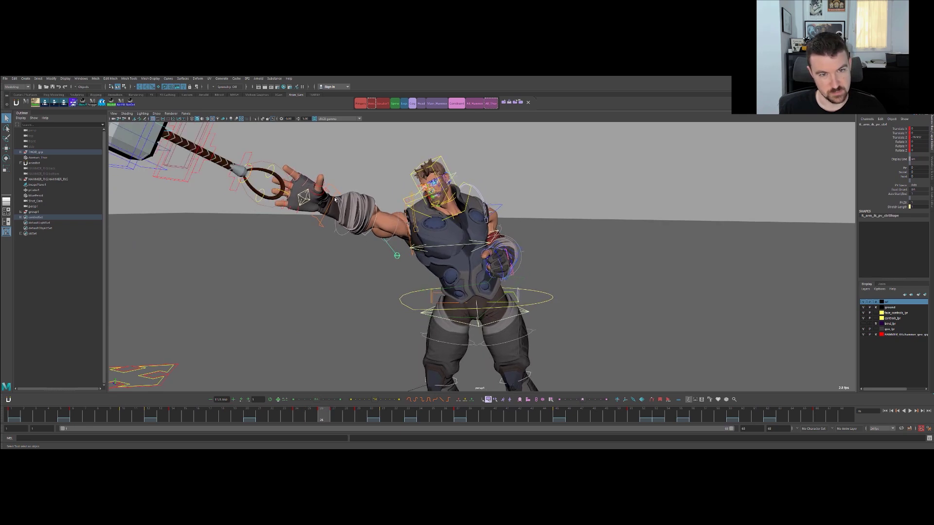
key("alt+v")
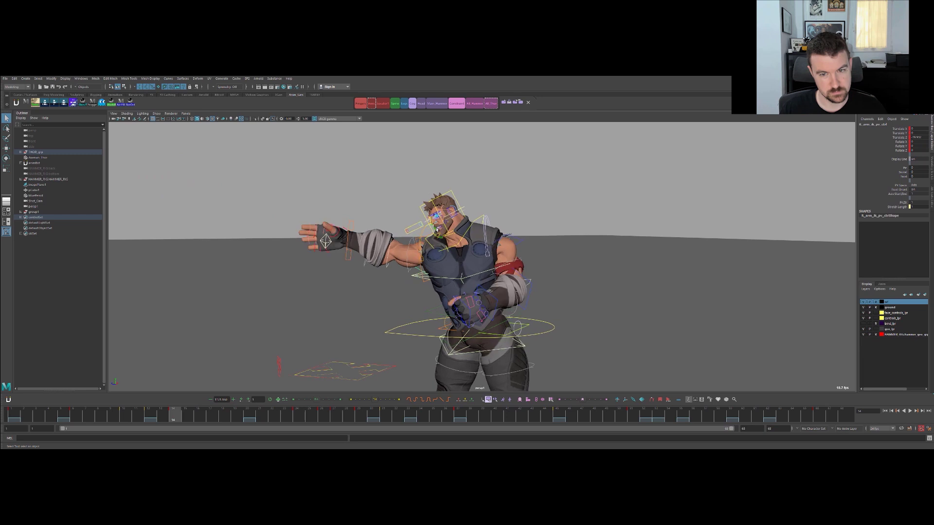
key("comma")
key("period")
Hide the rig controls and nudge the catching hand's locator toward the body along Z at frame 26, comparing neighbouring poses.
left_click(342, 211)
key("alt+1")
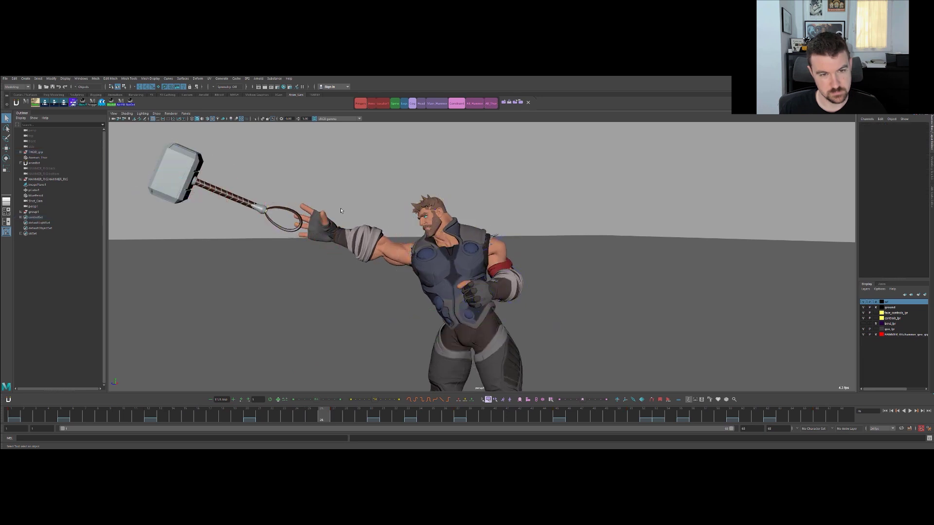
left_click(383, 104)
key("w")
left_click_drag(320, 239, 325, 238)
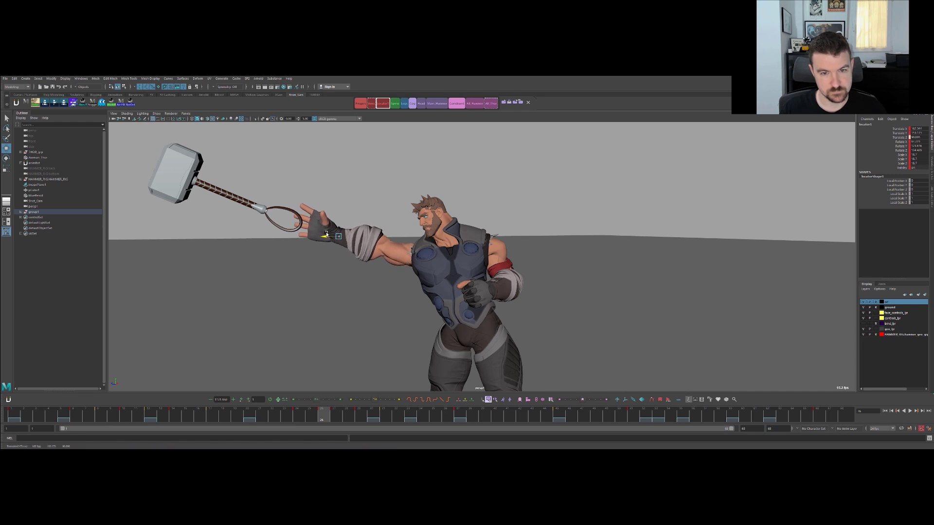
key("period")
key("comma")
key("comma")
key("period")
key("period")
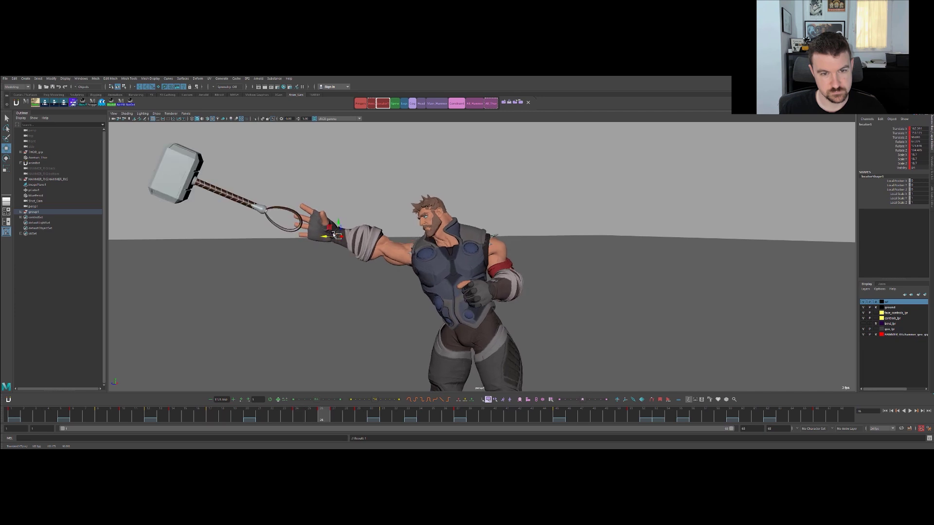
key("period")
key("comma")
key("period")
key("comma")
Compare the arm with the frame 24 pose and raise the catching hand's locator slightly in Y at frame 26.
left_click(298, 413)
key("alt+v")
left_click_drag(329, 409, 300, 408)
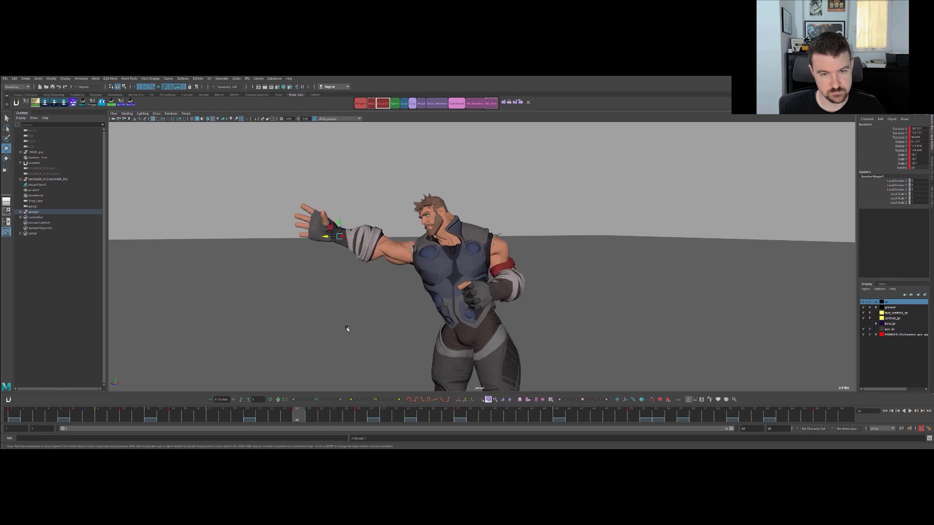
key("period")
key("comma")
key("period")
left_click_drag(339, 225, 339, 222)
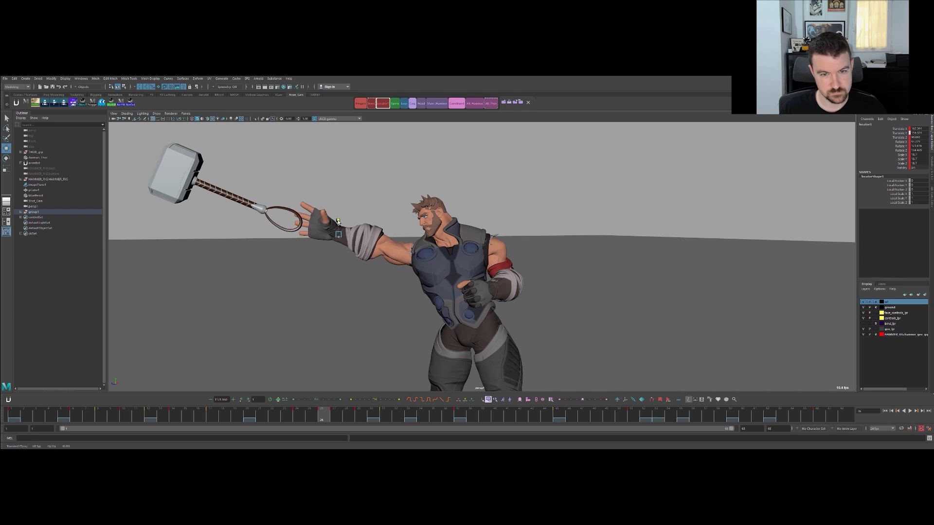
Fine-tune the catching hand's locator at frame 26 with small nudges in Y and Z, comparing it with the frame 24 pose.
key("comma")
key("period")
key("comma")
key("period")
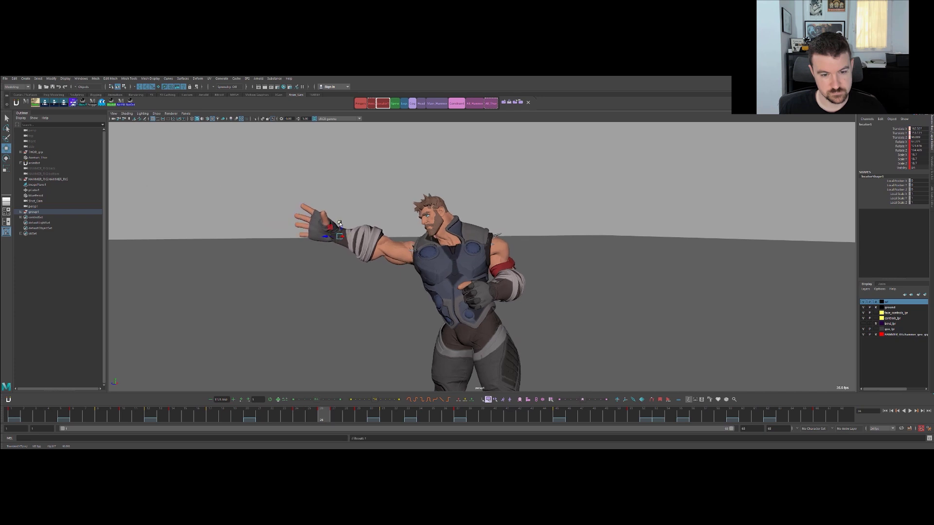
key("comma")
key("period")
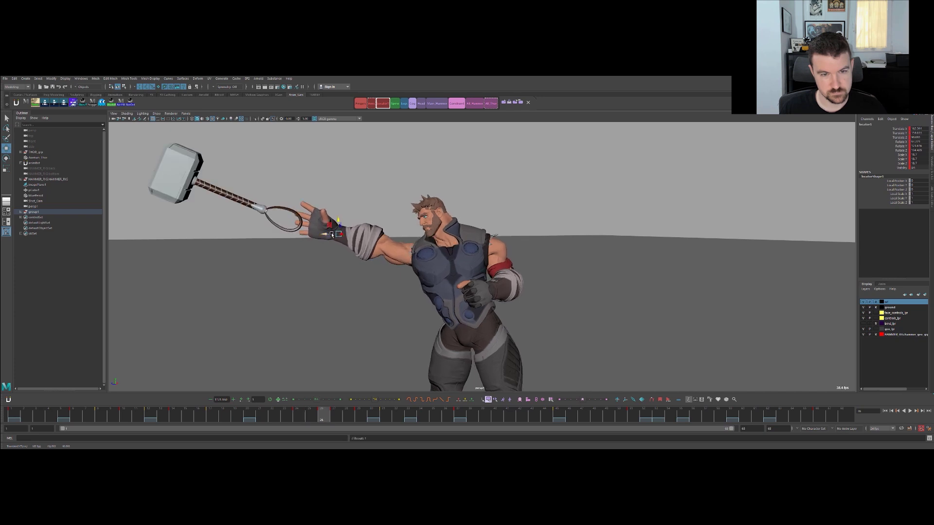
key("comma")
key("period")
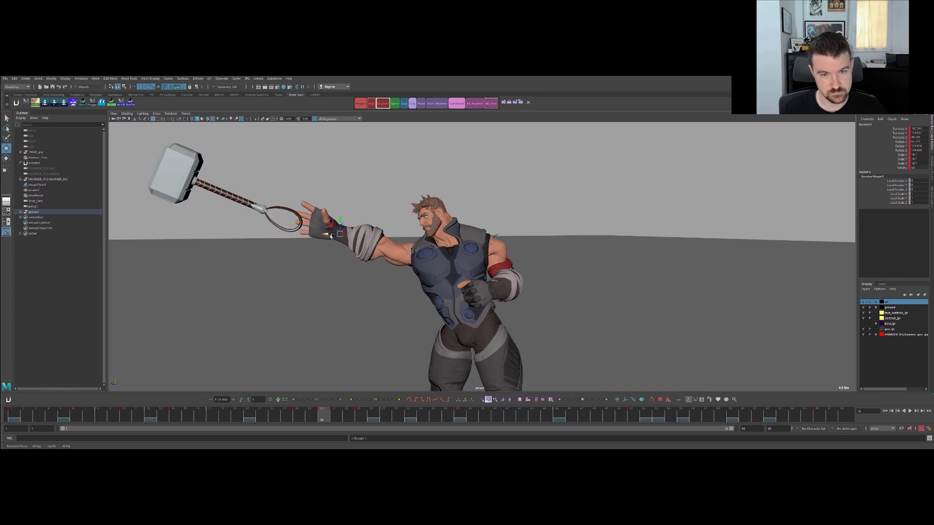
key("comma")
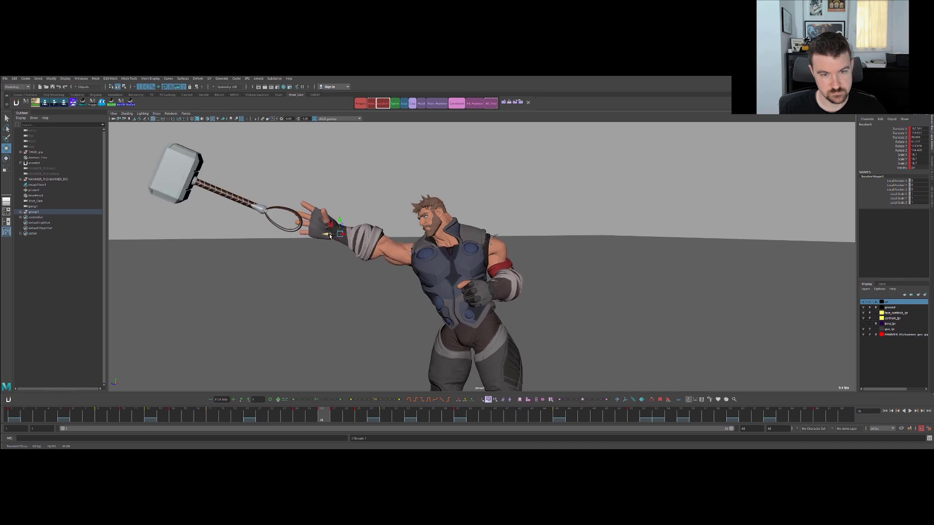
key("period")
key("comma")
key("period")
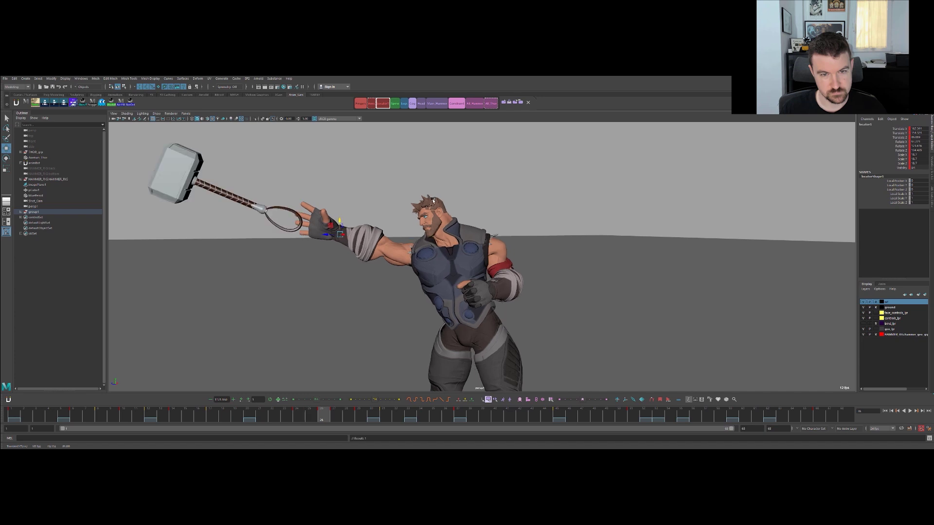
Return to the shot camera and nudge the catching hand's locator slightly along X at frame 26, comparing it with frame 24.
key("space")
key("space")
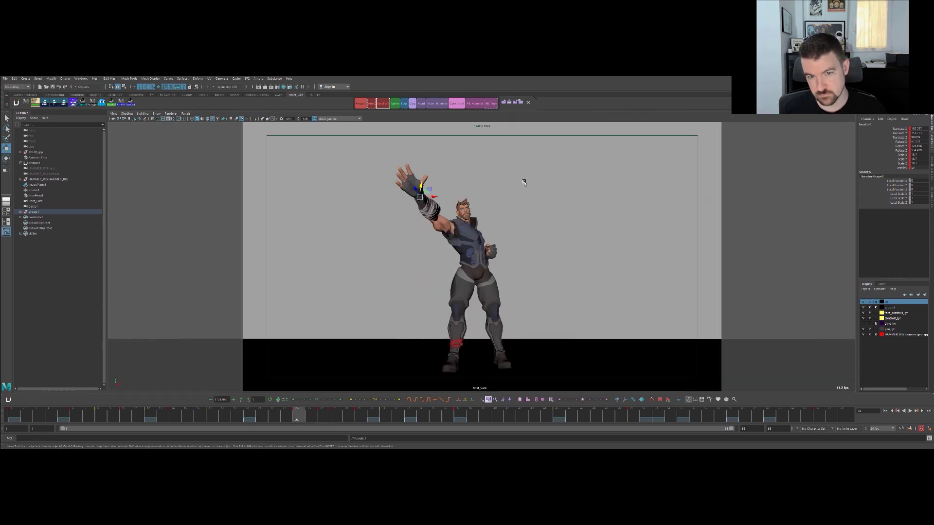
key("comma")
key("period")
key("comma")
key("period")
left_click_drag(434, 197, 433, 198)
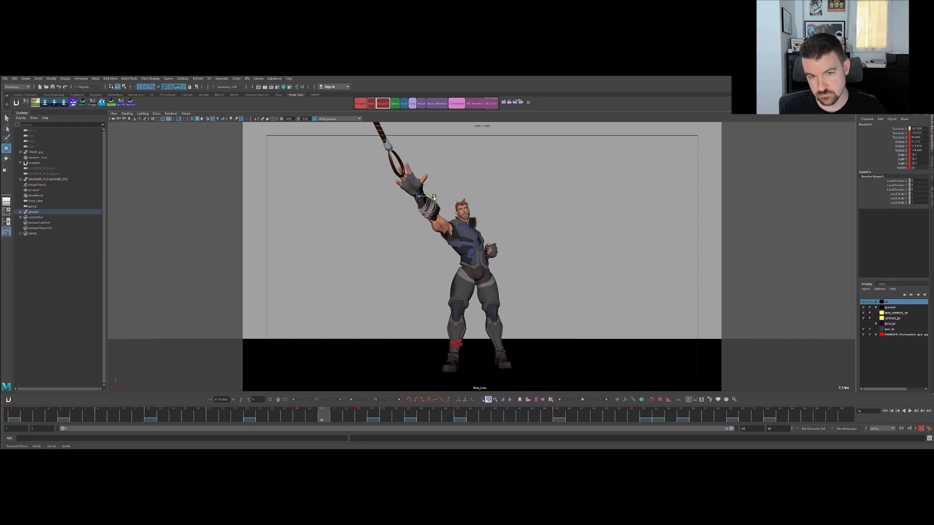
key("comma")
left_click_drag(434, 199, 434, 199)
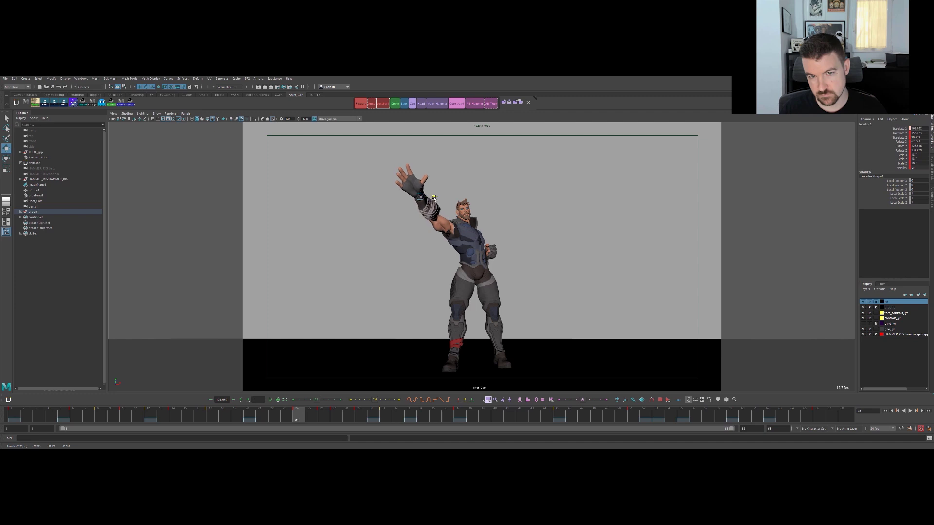
key("alt+period")
key("alt+period")
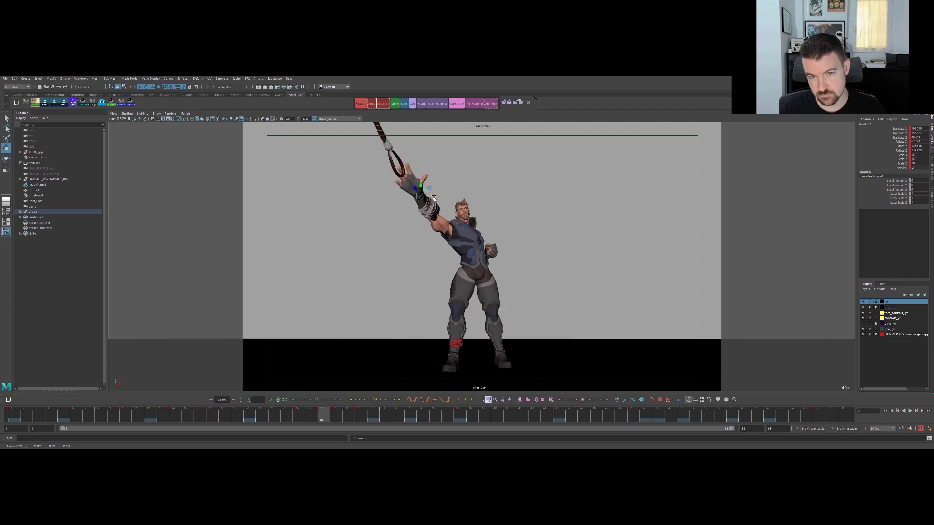
Shift the catching hand's locator slightly up in the camera plane at frame 26 and flip between frames 24 and 26 to compare.
left_click_drag(417, 194, 420, 188)
key("comma")
key("period")
key("comma")
key("period")
key("comma")
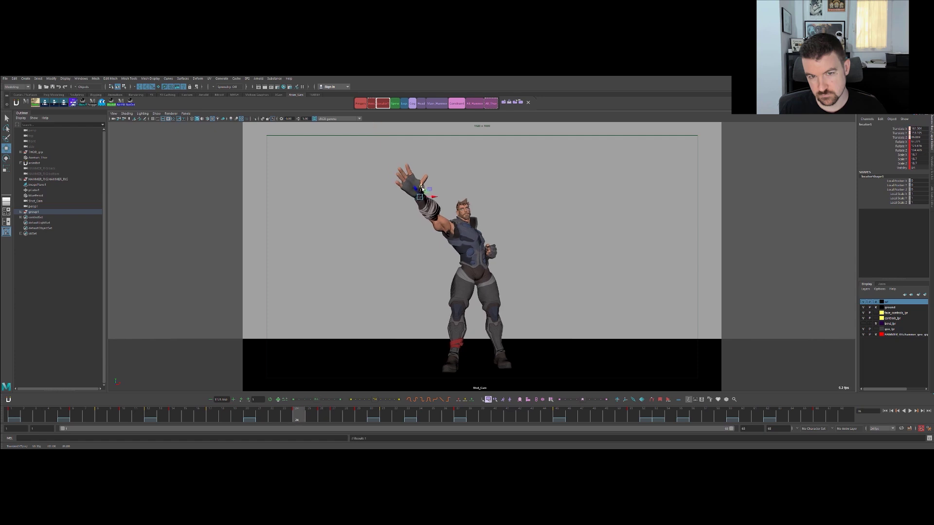
key("period")
key("comma")
key("period")
key("comma")
key("period")
key("comma")
Play back the shot and try moving the hammer hand's locator up and away from the body at frame 37.
key("alt+v")
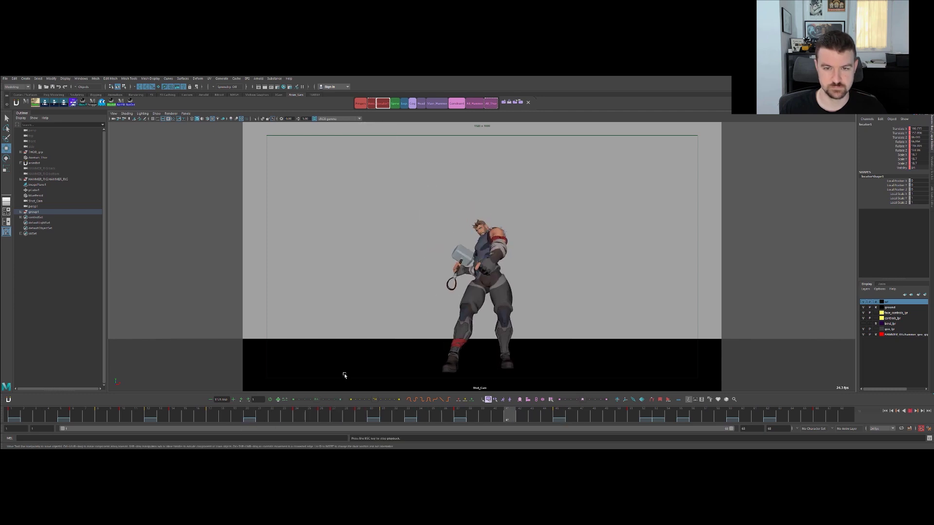
key("Escape")
left_click_drag(427, 416, 461, 391)
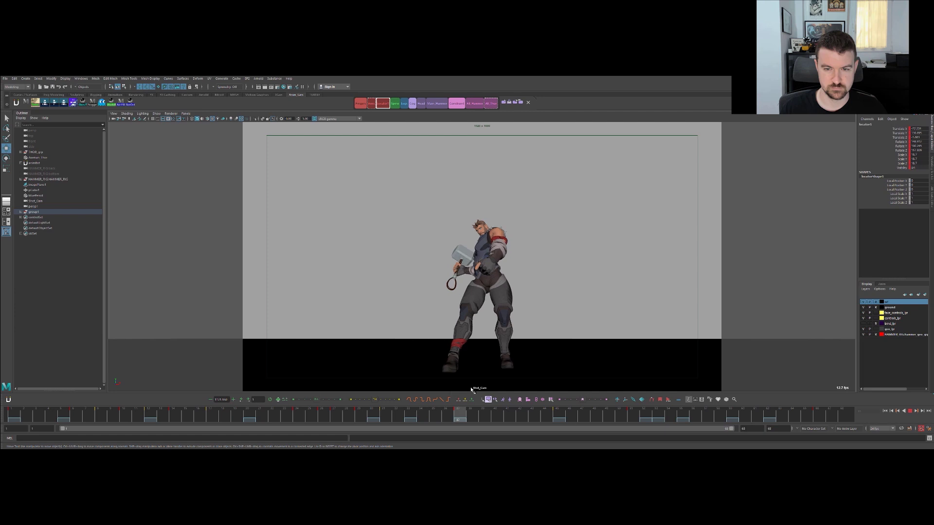
key("period")
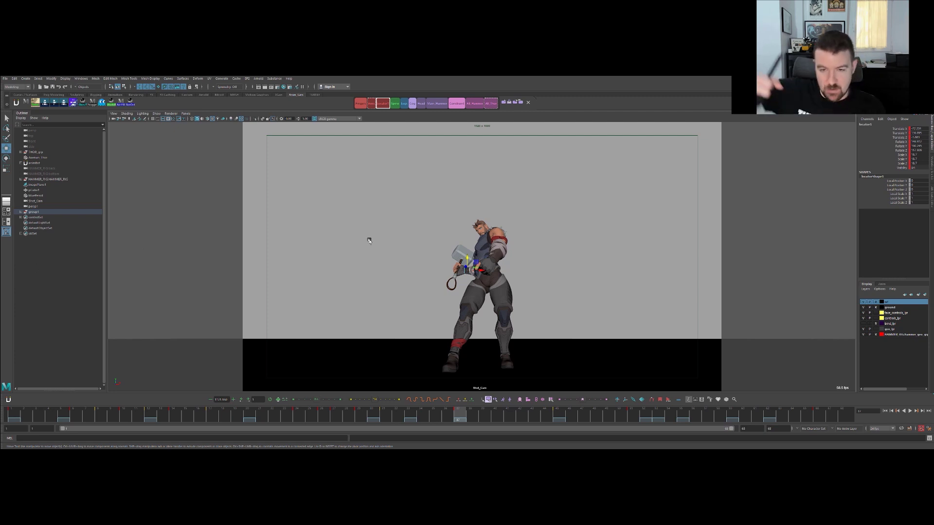
left_click_drag(467, 271, 448, 253)
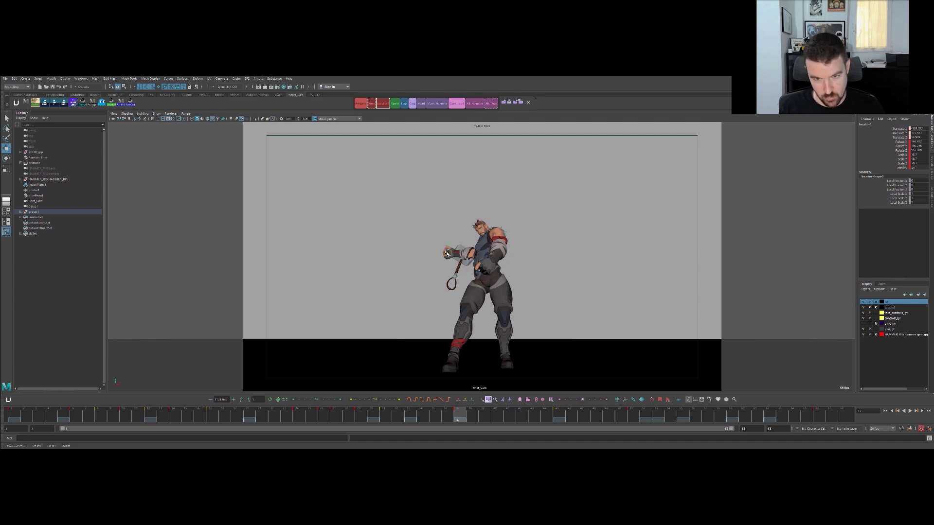
key("ctrl+z")
Clear the selection, select all of Thor's controls, and step through the hammer raise between frames 45 and 51.
left_click_drag(508, 414, 631, 415)
left_click(395, 186)
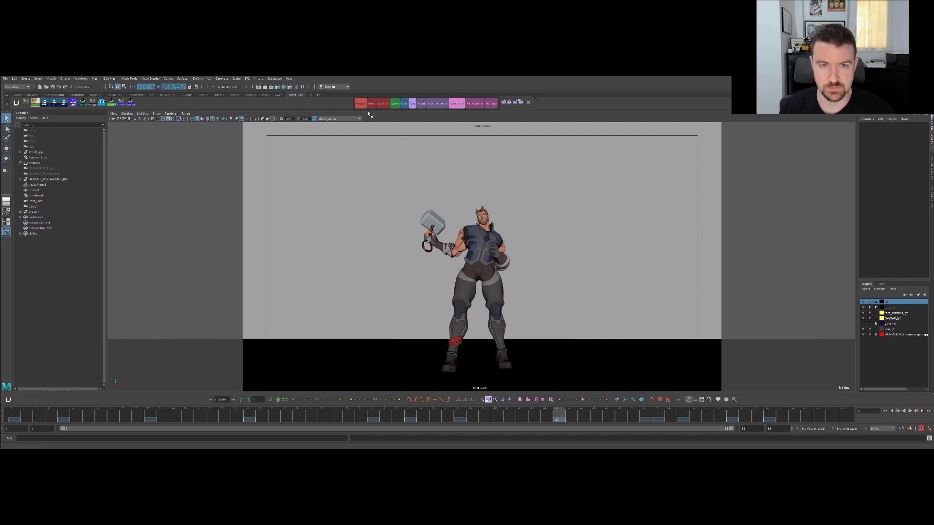
left_click(489, 104)
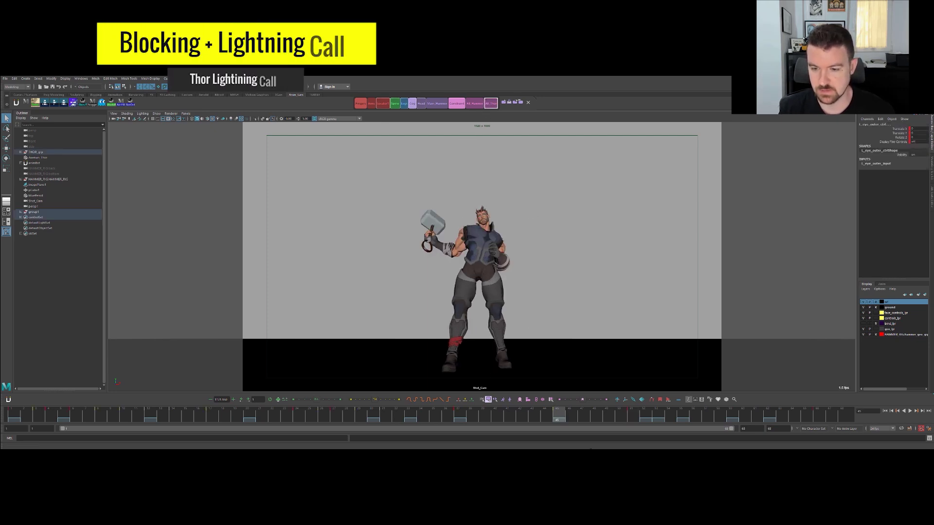
mouse_move(565, 418)
left_mouse_down()
mouse_move(658, 416)
mouse_move(559, 414)
mouse_move(644, 414)
mouse_move(633, 412)
left_mouse_up()
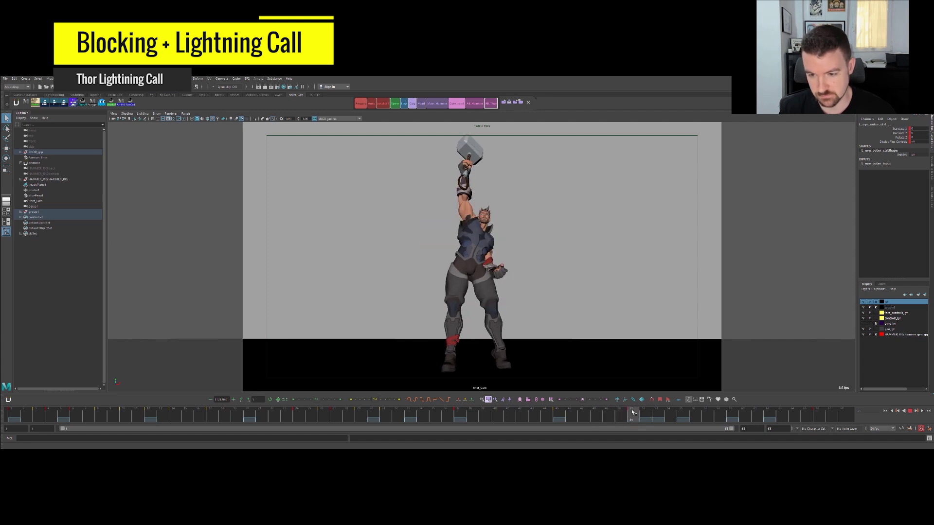
key("alt+comma")
key("alt+comma")
key("alt+comma")
key("alt+period")
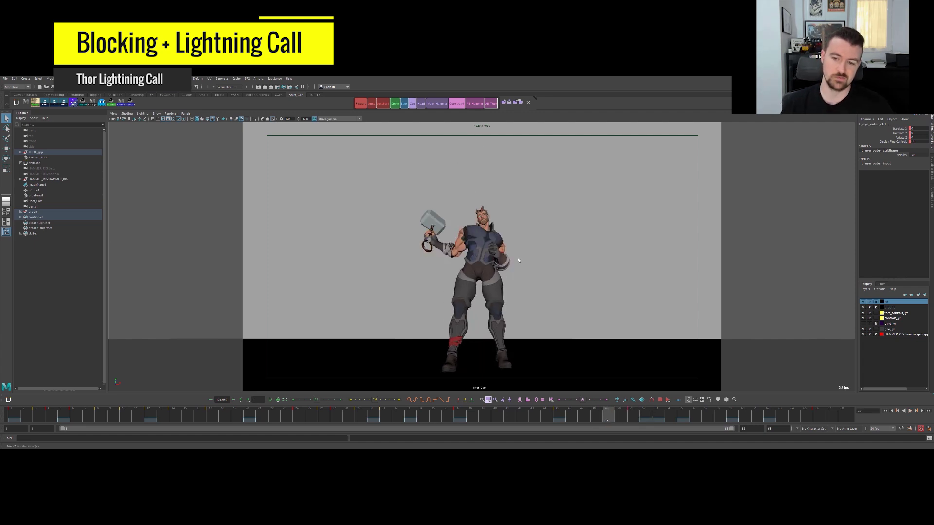
key("alt+period")
key("alt+period")
Display image planes in the perspective view and frame the reference footage beside the character.
key("space")
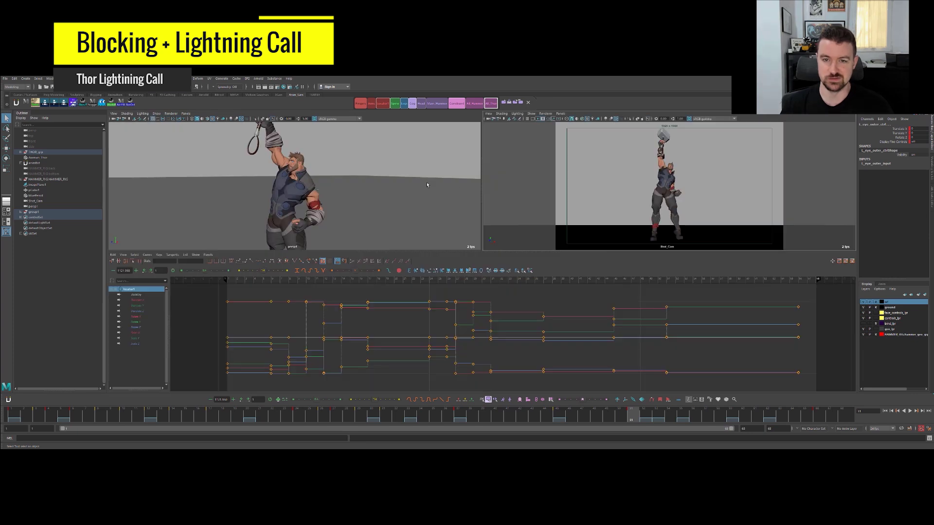
right_click_drag(375, 194, 347, 171, "alt")
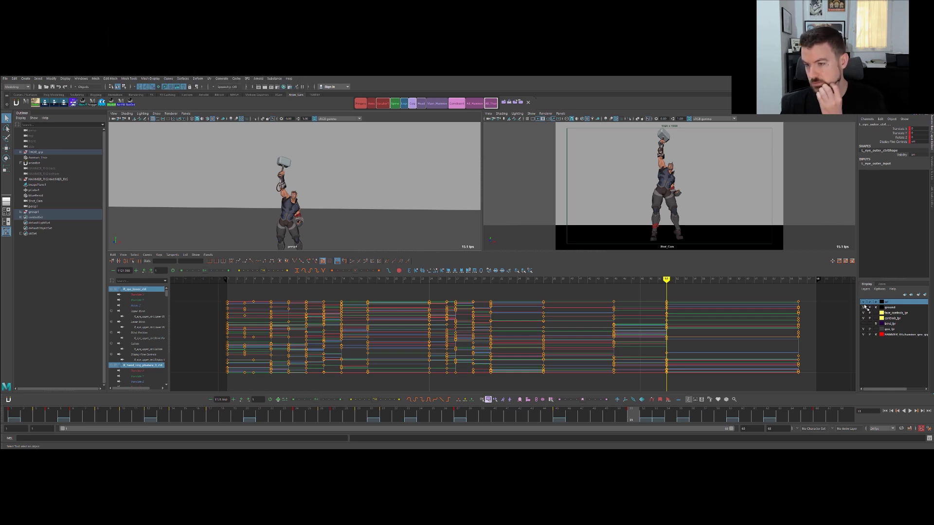
left_click(156, 113)
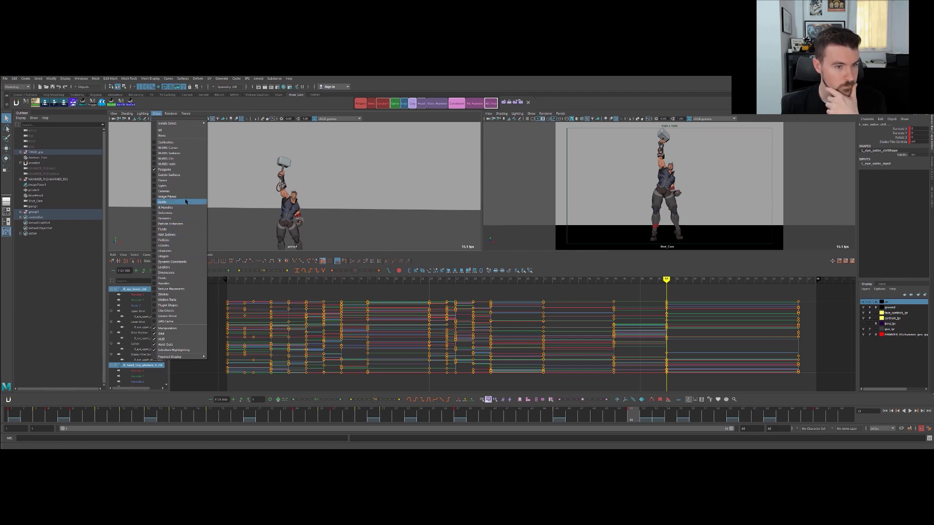
left_click(167, 197)
key("space")
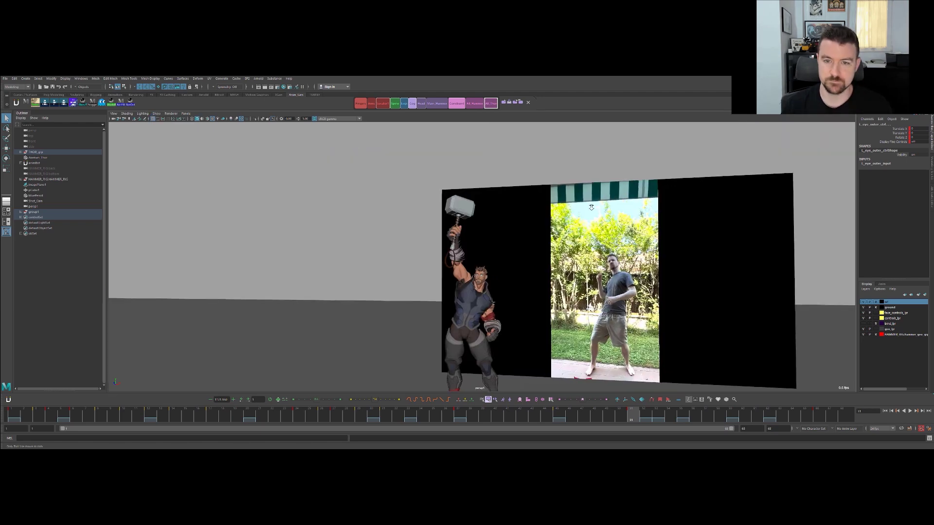
left_click_drag(555, 210, 594, 229, "alt")
right_click_drag(593, 228, 573, 250, "alt")
middle_click_drag(573, 250, 529, 251, "alt")
left_click_drag(529, 251, 565, 265)
middle_click_drag(569, 264, 580, 245, "alt")
Scrub and play the reference footage alongside the character through frame 65 to examine the raised-arm pose and its timing.
key("alt+period")
key("alt+comma")
key("alt+period")
right_click_drag(569, 253, 551, 243, "alt")
middle_click_drag(553, 250, 568, 246, "alt")
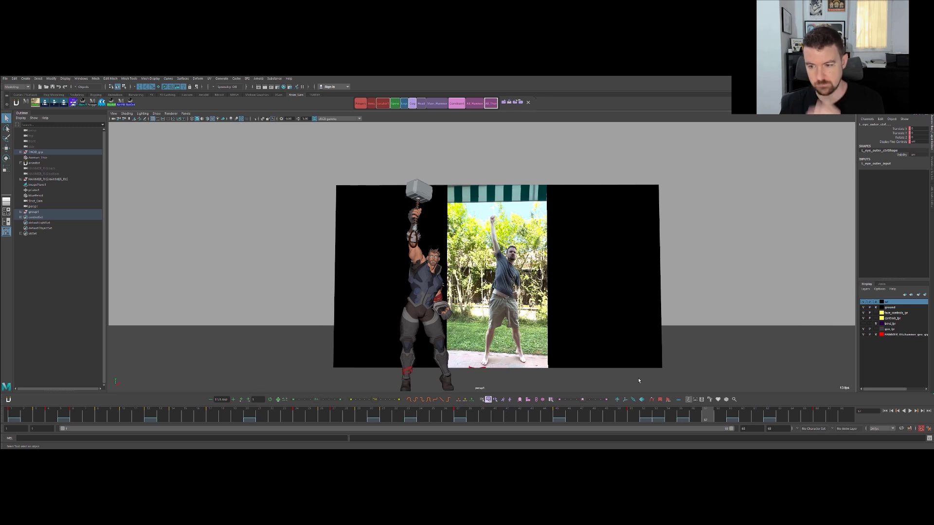
mouse_move(649, 415)
left_mouse_down()
mouse_move(622, 422)
mouse_move(711, 400)
mouse_move(601, 403)
mouse_move(710, 403)
mouse_move(669, 404)
mouse_move(700, 400)
mouse_move(655, 389)
mouse_move(596, 401)
mouse_move(667, 396)
mouse_move(606, 398)
mouse_move(708, 379)
mouse_move(663, 389)
mouse_move(695, 379)
left_mouse_up()
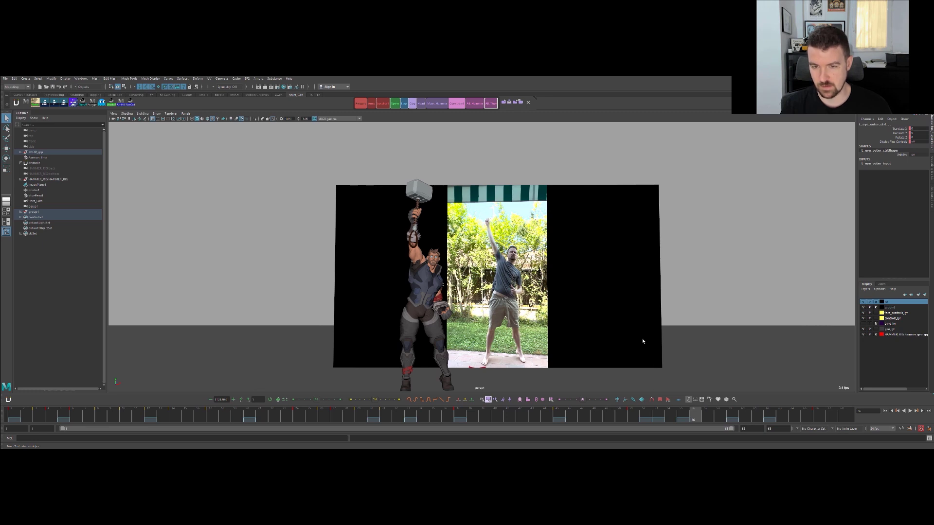
left_click_drag(693, 412, 700, 387)
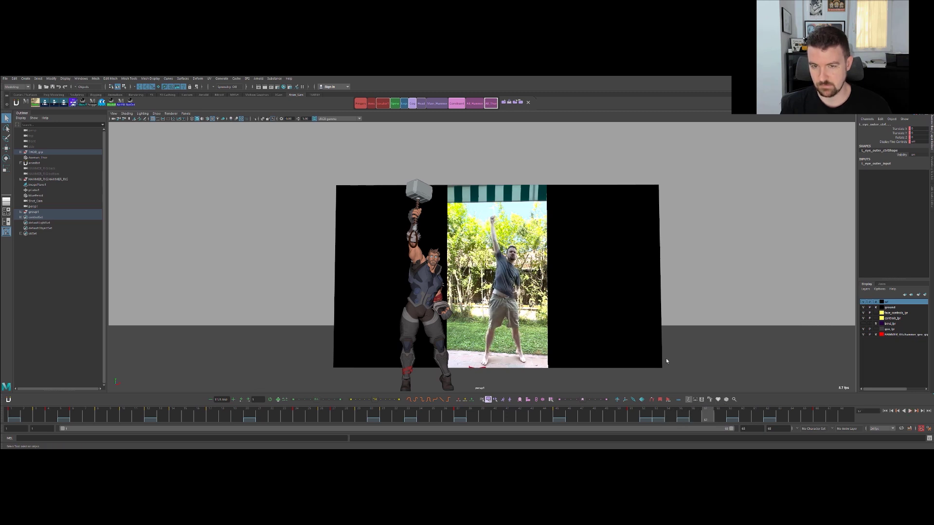
left_click_drag(668, 417, 697, 407)
key("alt+v")
left_click_drag(791, 396, 796, 390)
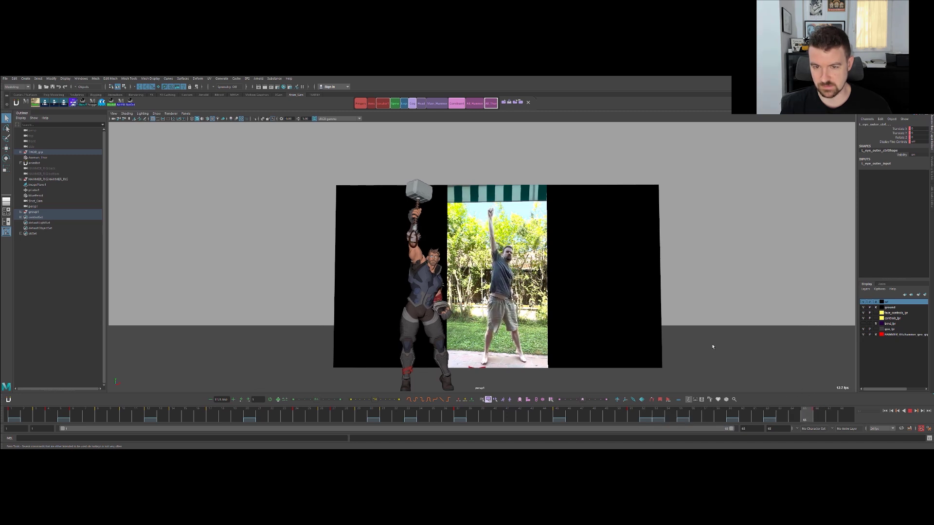
mouse_move(711, 418)
left_mouse_down()
mouse_move(667, 413)
mouse_move(813, 399)
left_mouse_up()
mouse_move(710, 414)
left_mouse_down()
mouse_move(674, 417)
mouse_move(830, 407)
mouse_move(718, 404)
mouse_move(830, 411)
mouse_move(730, 388)
mouse_move(757, 388)
left_mouse_up()
mouse_move(794, 415)
left_mouse_down()
mouse_move(846, 414)
mouse_move(647, 406)
mouse_move(626, 397)
mouse_move(771, 381)
mouse_move(720, 386)
left_mouse_up()
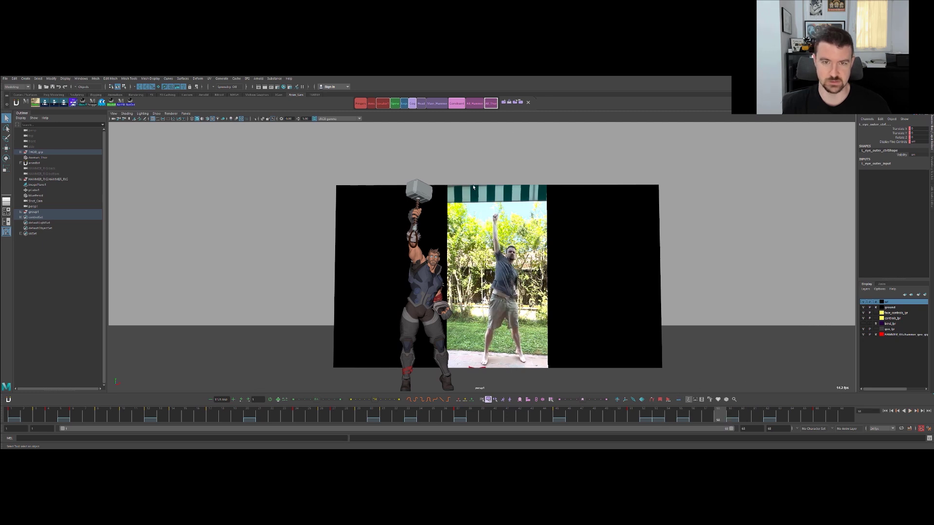
Clear the selection, show the rig controls, select the hammer's handle control and return to the frame 45 pose.
left_click(426, 136)
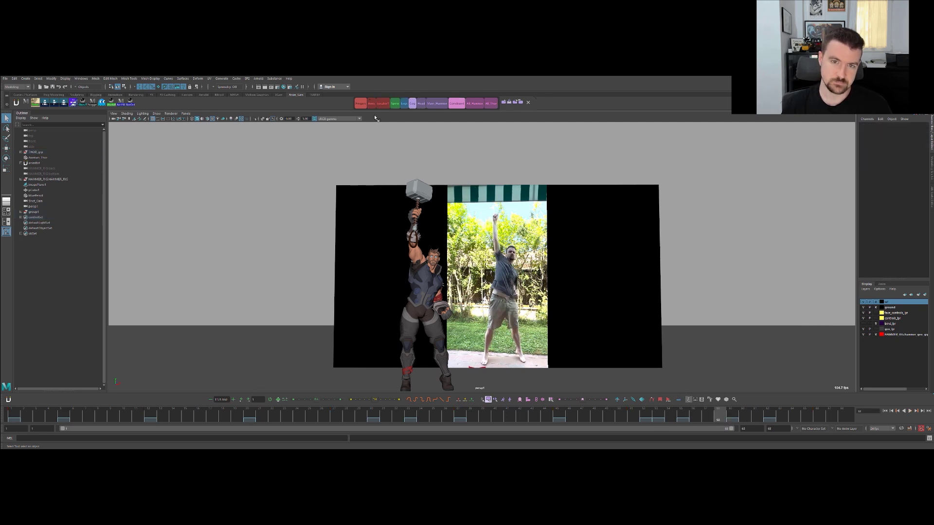
key("alt+1")
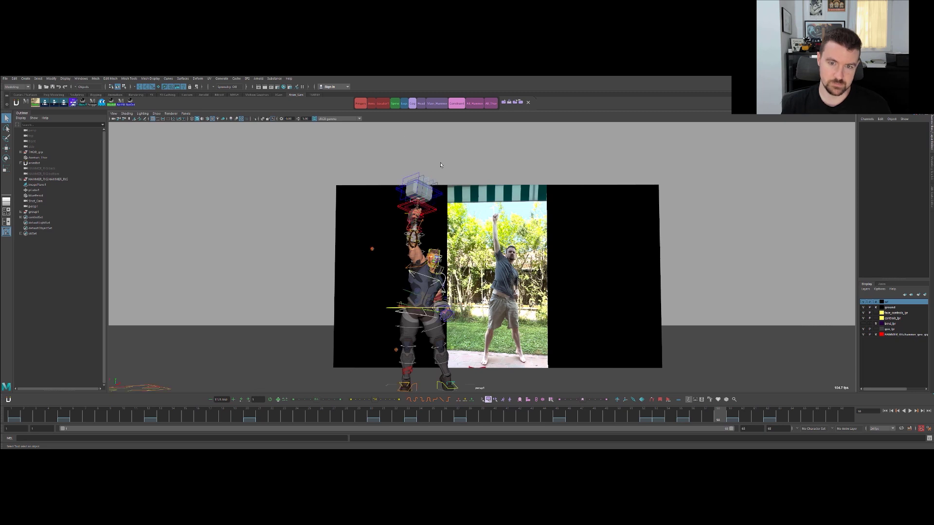
left_click(435, 211)
key("comma")
key("comma")
key("period")
key("comma")
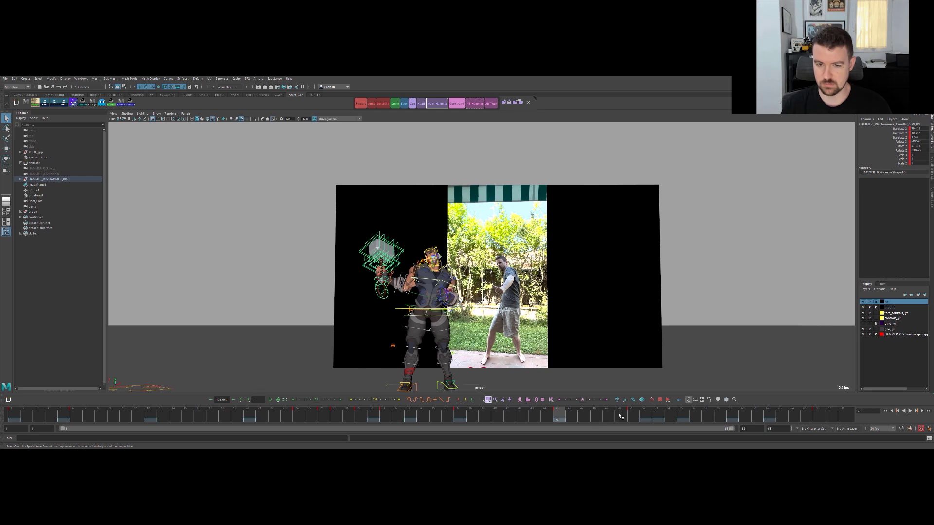
Compare frame 45 with the hammer raise and reference, and slightly rotate the hammer hand's locator at frame 45.
left_click(622, 419)
key("period")
key("comma")
left_click_drag(623, 418, 545, 420)
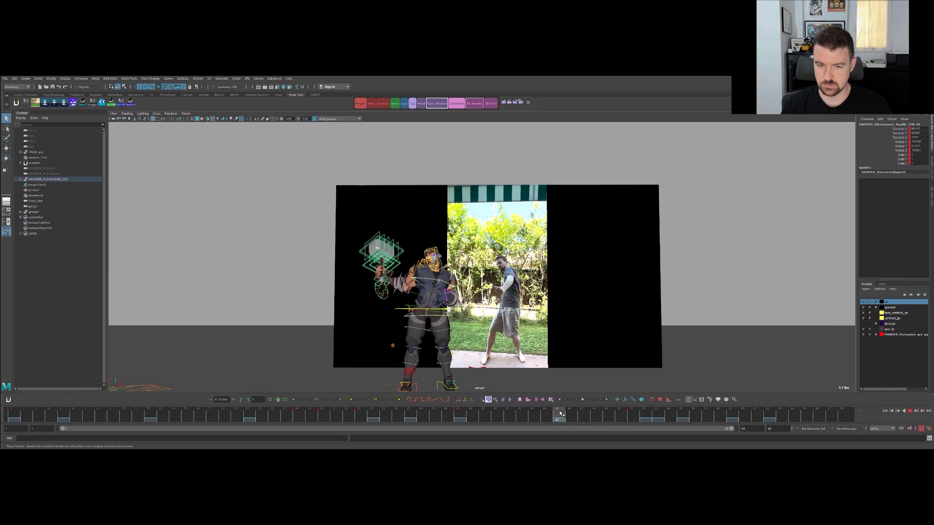
left_click_drag(592, 421, 556, 420)
key("w")
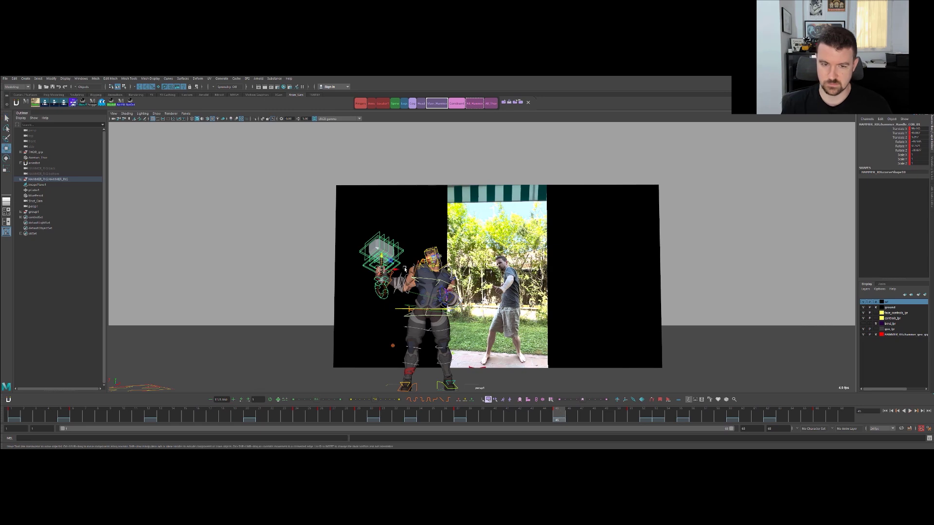
scroll(422, 225, "up", 2)
left_click_drag(422, 225, 396, 251, "alt")
key("e")
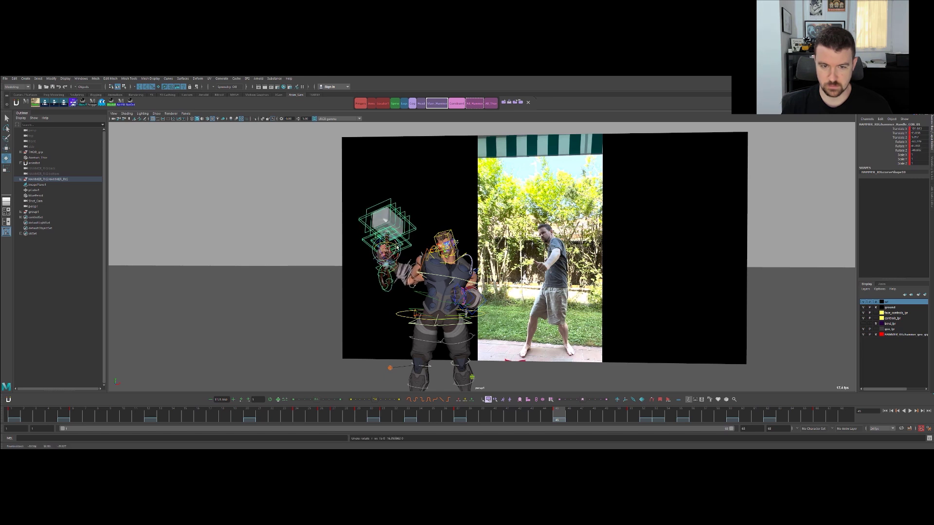
left_click(383, 103)
left_click_drag(403, 257, 402, 259)
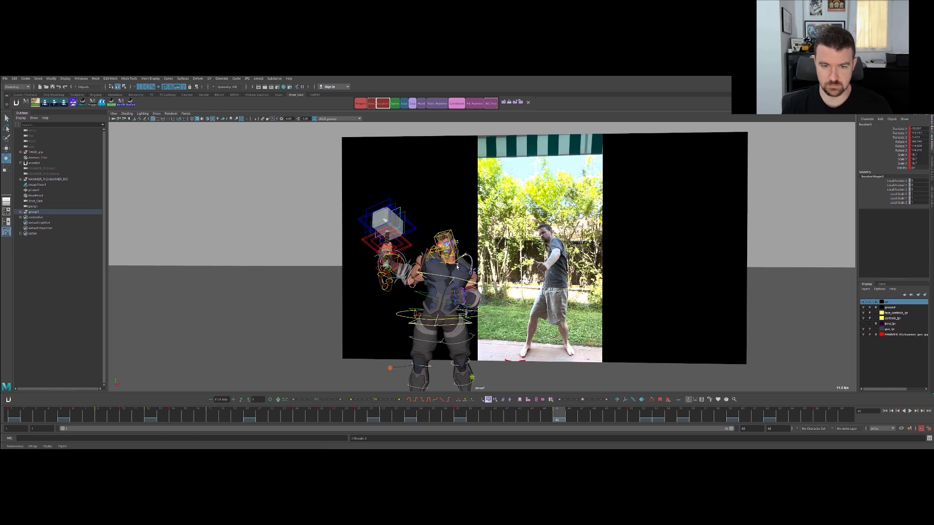
mouse_move(579, 422)
left_mouse_down()
mouse_move(610, 406)
mouse_move(550, 410)
mouse_move(559, 410)
left_mouse_up()
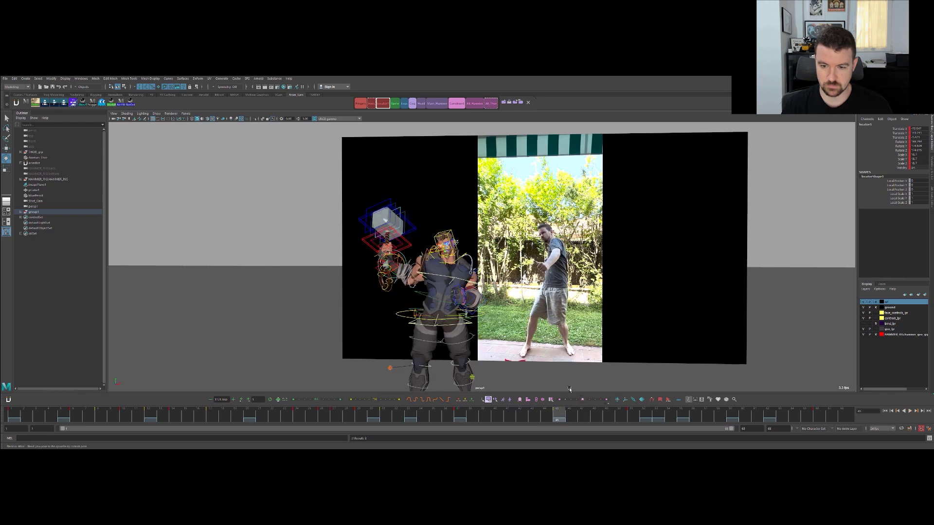
Examine the frame 45 wind-up pose beside the reference with the rig controls hidden, and reselect the hammer's handle control.
left_click_drag(412, 256, 441, 282, "alt")
key("alt+1")
right_click_drag(370, 282, 401, 283, "alt")
left_click_drag(400, 283, 343, 280, "alt")
key("w")
right_click_drag(389, 234, 368, 227, "alt")
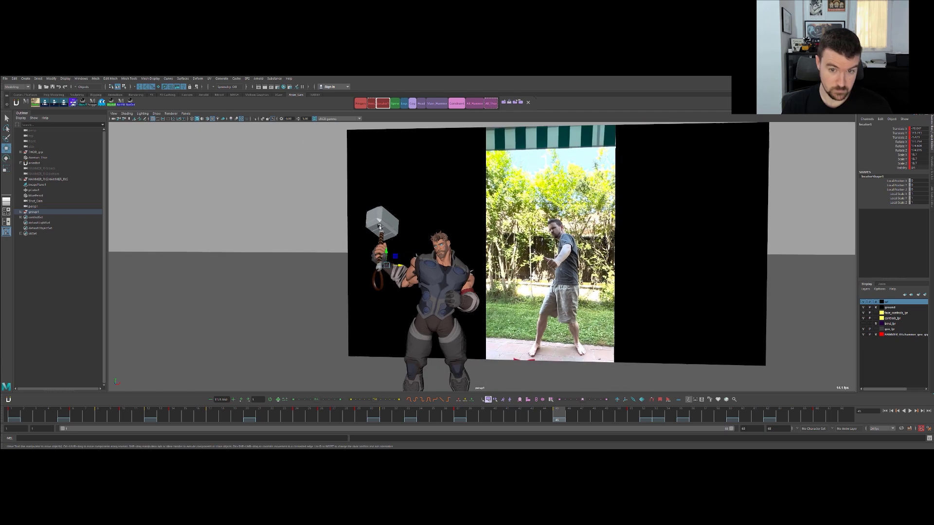
left_click_drag(368, 227, 427, 200, "alt")
key("q")
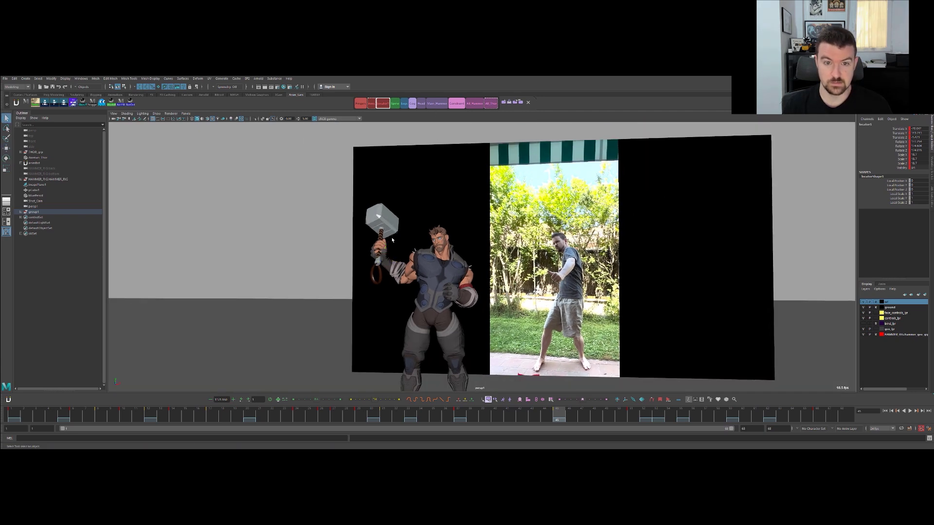
key("alt+1")
left_click(397, 237)
key("w")
left_click_drag(450, 245, 464, 240, "alt")
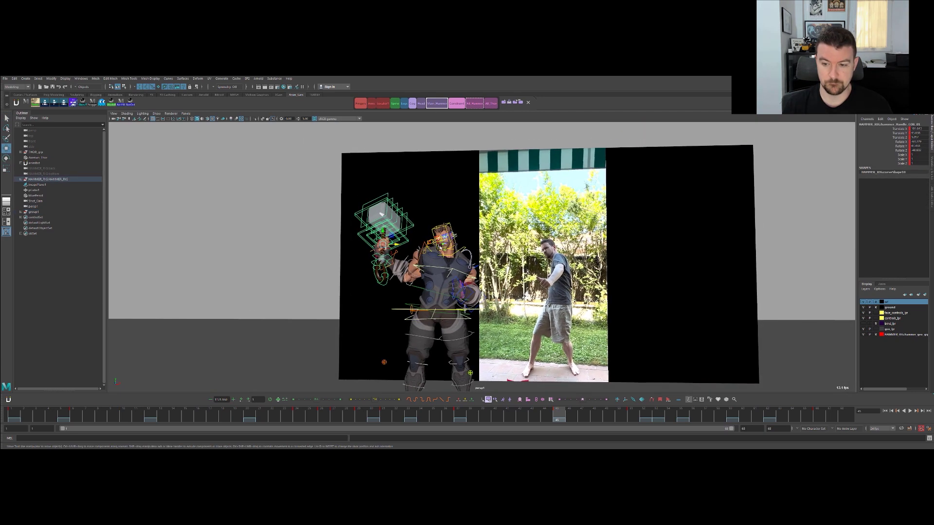
key("period")
key("comma")
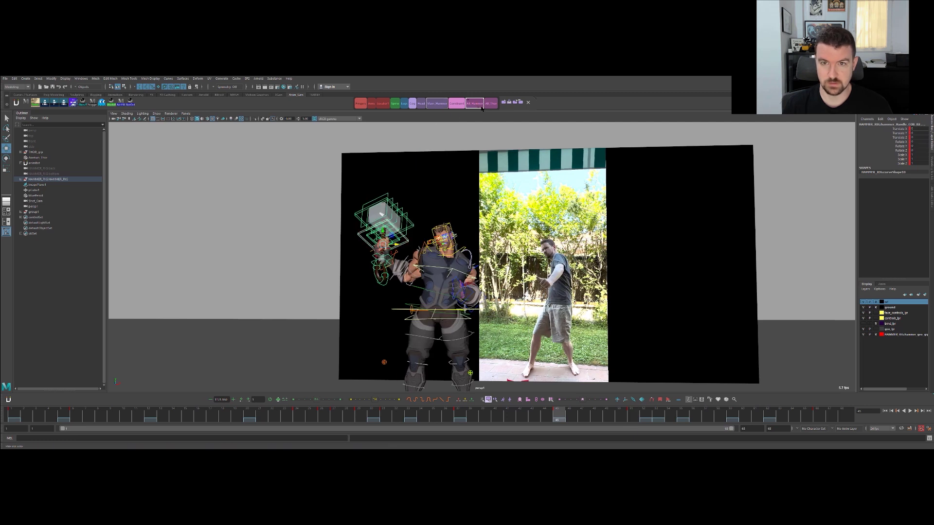
Select all character, hammer and locator controls and bring the raised-hammer pose forward to frame 46.
left_click(481, 107)
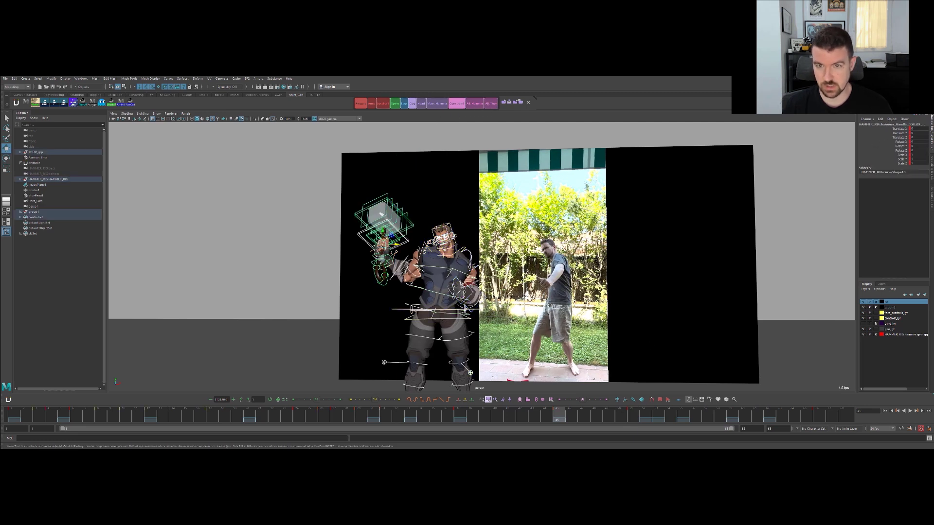
left_click(493, 106)
left_click(477, 104, "shift")
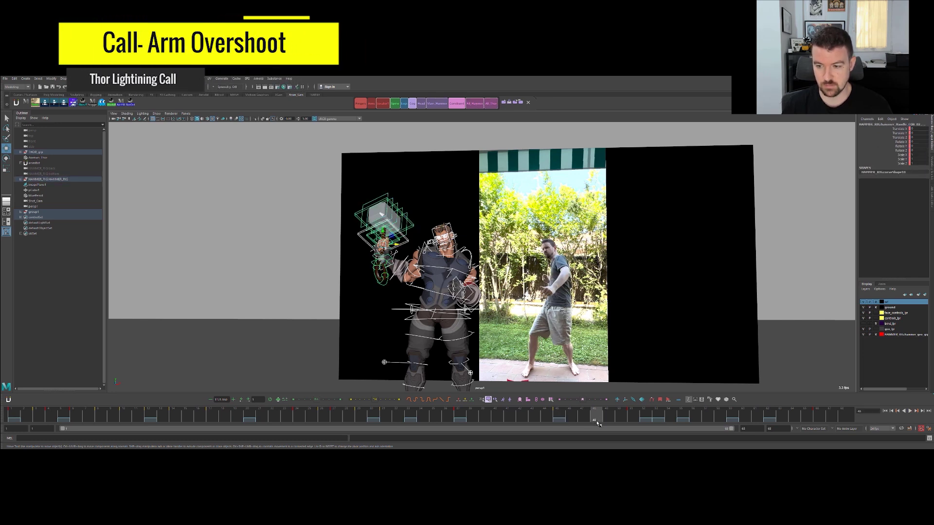
left_click(643, 419)
left_click_drag(643, 418, 597, 417)
key("alt+comma")
key("alt+period")
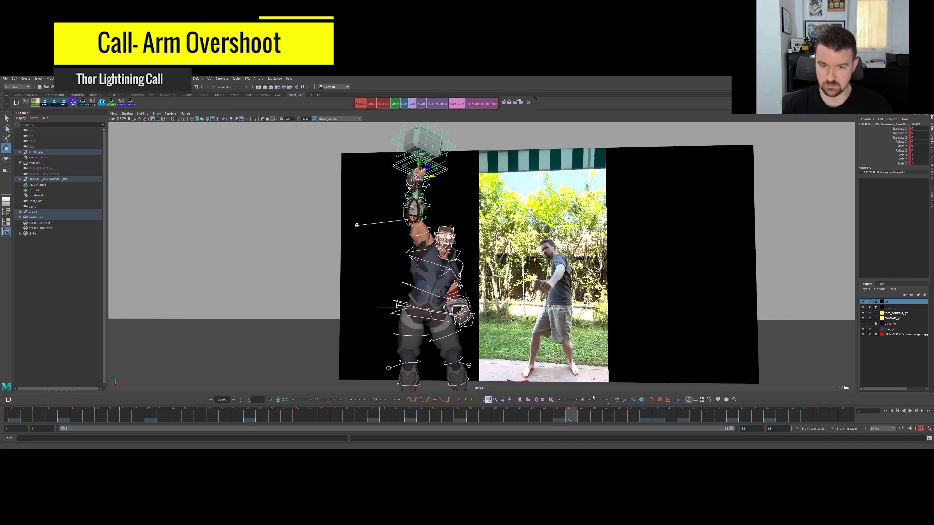
Play and scrub the earlier hammer raise against the reference footage, returning to frame 46.
key("q")
left_click(513, 212)
key("alt+v")
left_click(442, 177)
key("w")
key(".")
key(".")
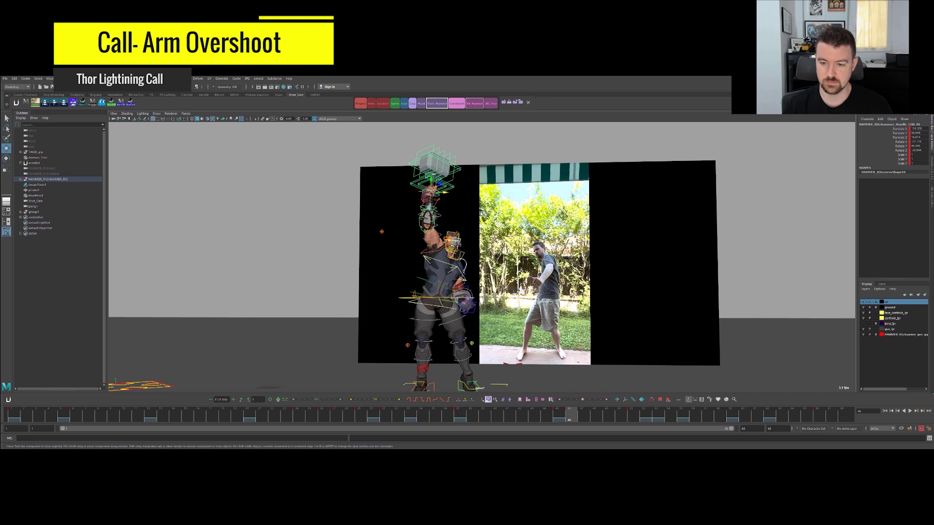
key("alt+v")
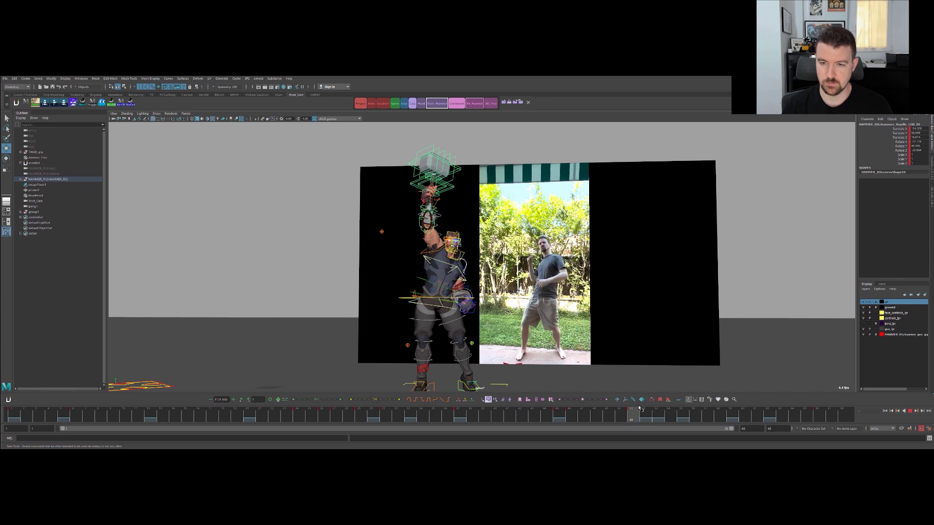
left_click_drag(685, 398, 569, 413)
Raise the hammer's handle control slightly at frame 46 to create an arm overshoot.
right_click_drag(522, 255, 616, 192, "alt")
middle_click_drag(616, 192, 635, 248, "alt")
key("q")
left_click(455, 193)
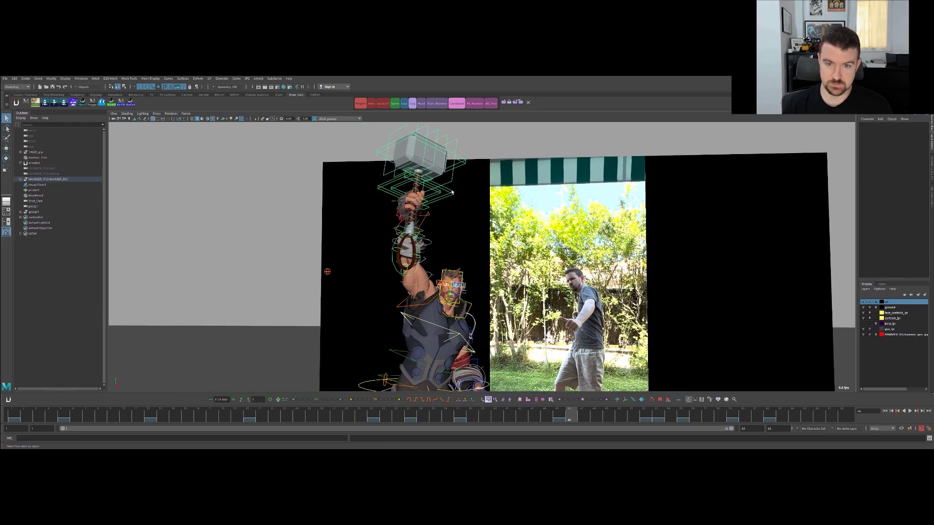
key("period")
key("comma")
key("w")
left_click_drag(415, 187, 415, 178)
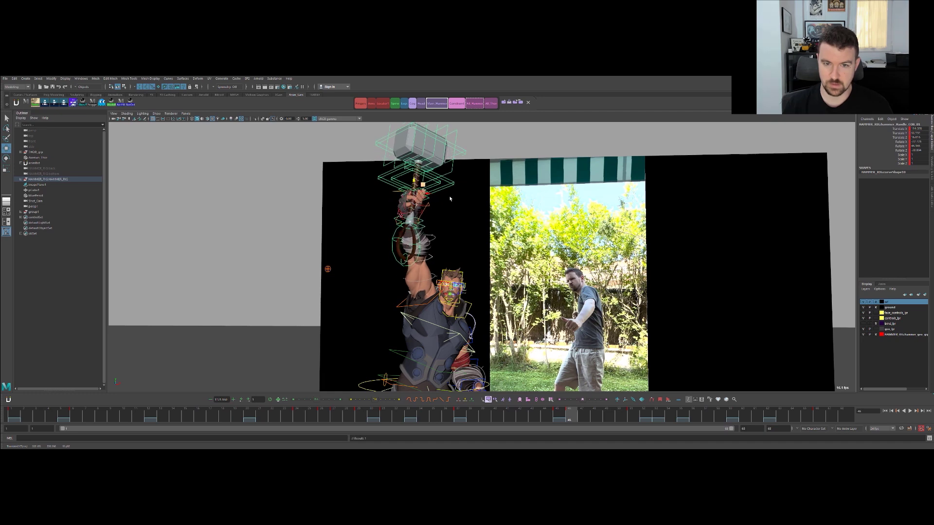
left_click(452, 226)
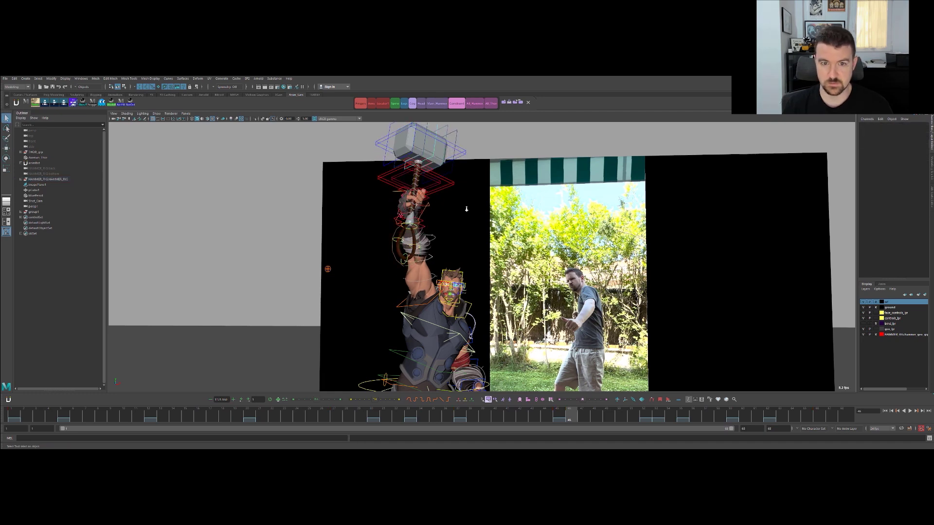
Increase the stretch on the hammer arm's IK control at frame 46 so the hand reaches the handle.
scroll(467, 210, "up", 3)
left_click_drag(467, 209, 385, 198, "alt")
left_click(309, 180)
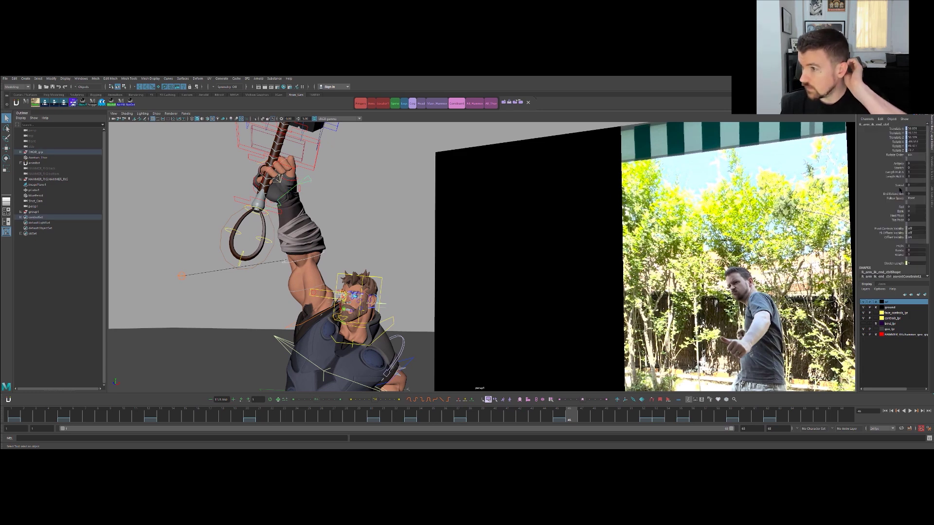
left_click(899, 167)
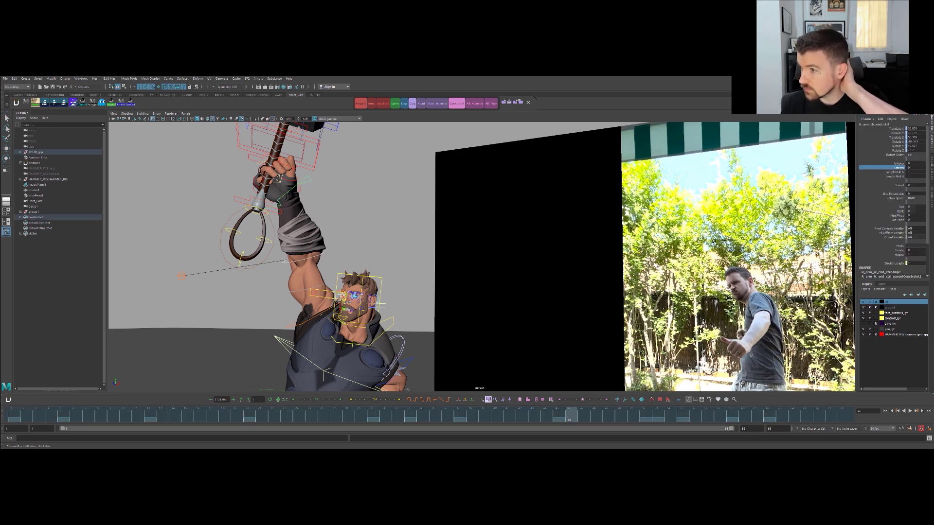
middle_click_drag(442, 247, 544, 220)
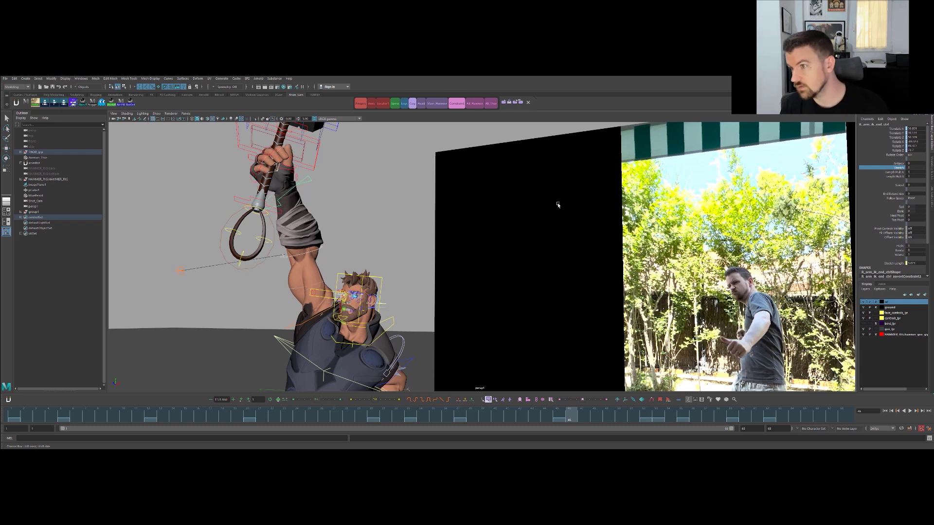
left_click(884, 172)
middle_click_drag(602, 204, 582, 202)
key("ctrl+z")
left_click(893, 186)
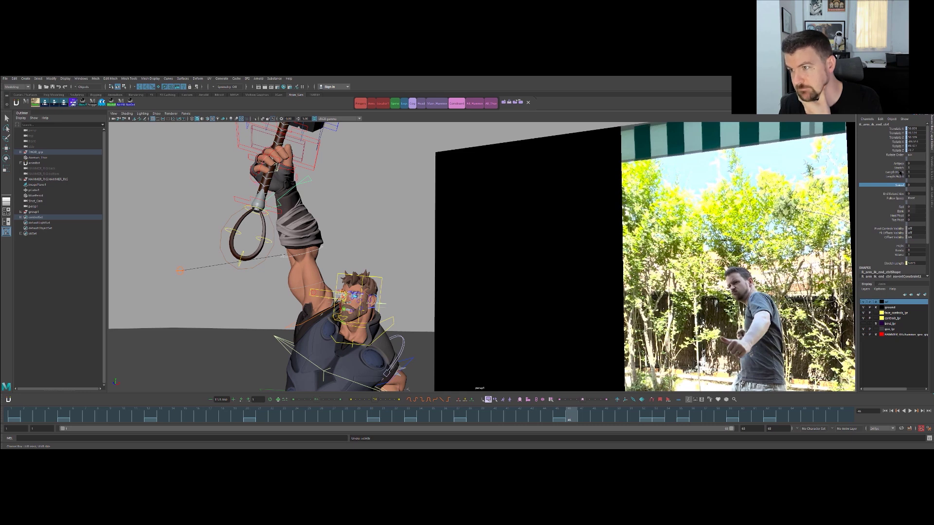
left_click(899, 167)
Select the hammer's handle control and compare the frame 45 wind-up with the frame 46 overshoot.
right_click_drag(457, 205, 375, 197, "alt")
middle_click_drag(410, 209, 449, 227, "alt")
key("q")
left_click(408, 216)
key("w")
left_click_drag(408, 216, 466, 200, "alt")
key("alt+comma")
key("alt+period")
key("comma")
key("period")
key("period")
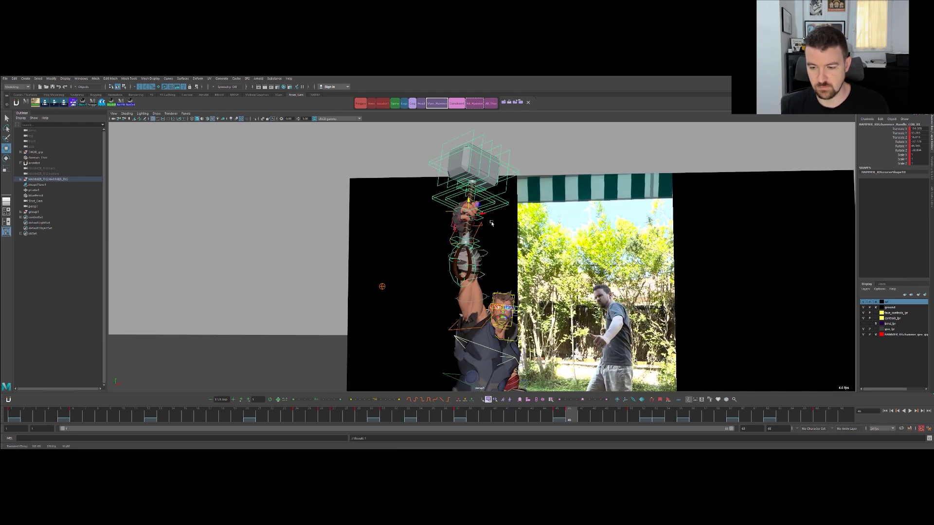
Step frame by frame through the hammer raise to frame 51, checking its timing against the reference footage.
key("alt+period")
key("alt+period")
left_click_drag(482, 225, 477, 202, "alt")
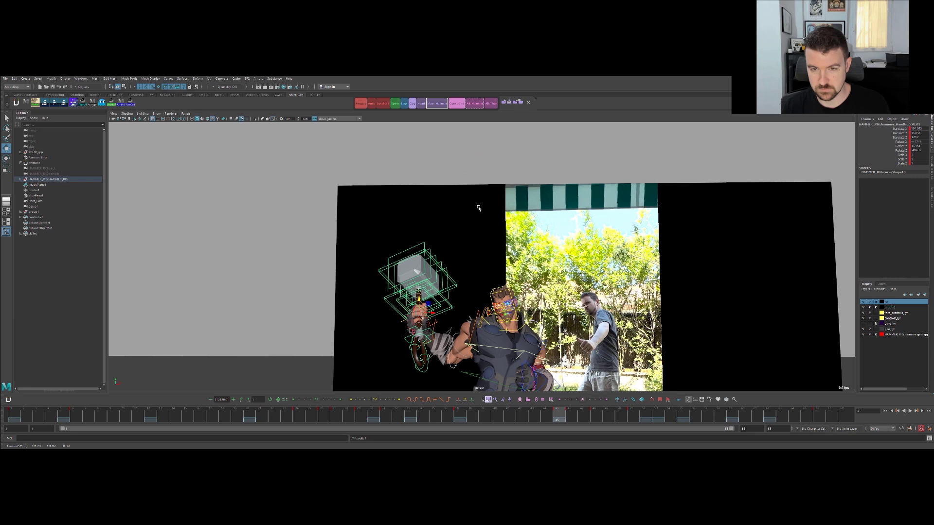
left_click_drag(477, 204, 478, 205)
key("alt+comma")
key("alt+period")
key("alt+period")
key("alt+period")
key("alt+comma")
key("alt+comma")
key("alt+period")
key("alt+period")
right_click_drag(515, 209, 442, 198, "alt")
middle_click_drag(501, 198, 501, 181, "alt")
right_click_drag(500, 182, 525, 196, "alt")
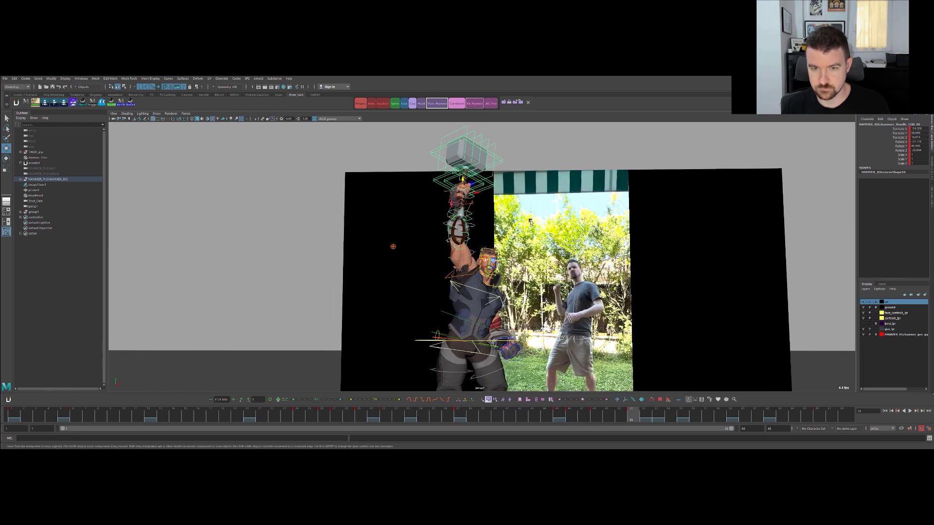
Lower the hammer's handle control slightly in the raised pose and compare it with the neighbouring keys.
key("comma")
key("comma")
key("period")
left_click_drag(463, 176, 463, 181)
key("comma")
key("period")
key("period")
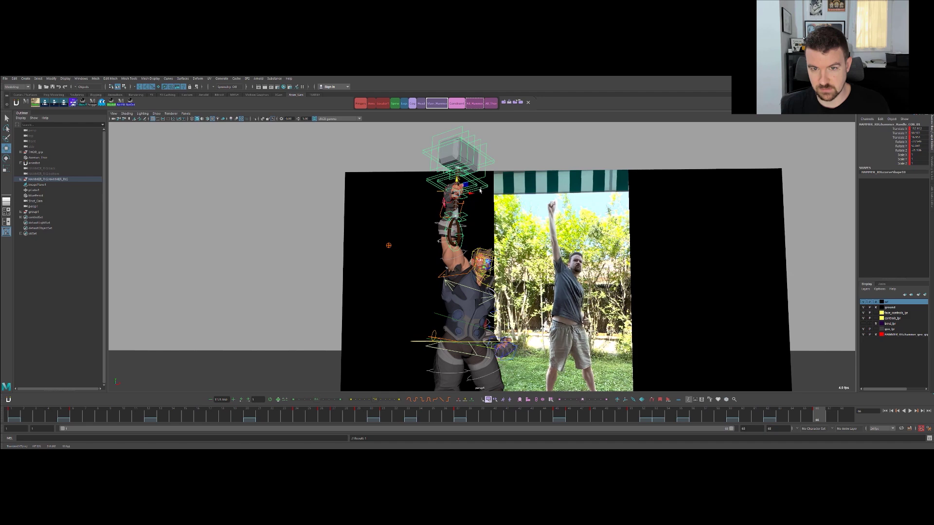
Reposition the hammer hand's locator on the last raised-arm key so the fist sits around the handle.
left_click(403, 149)
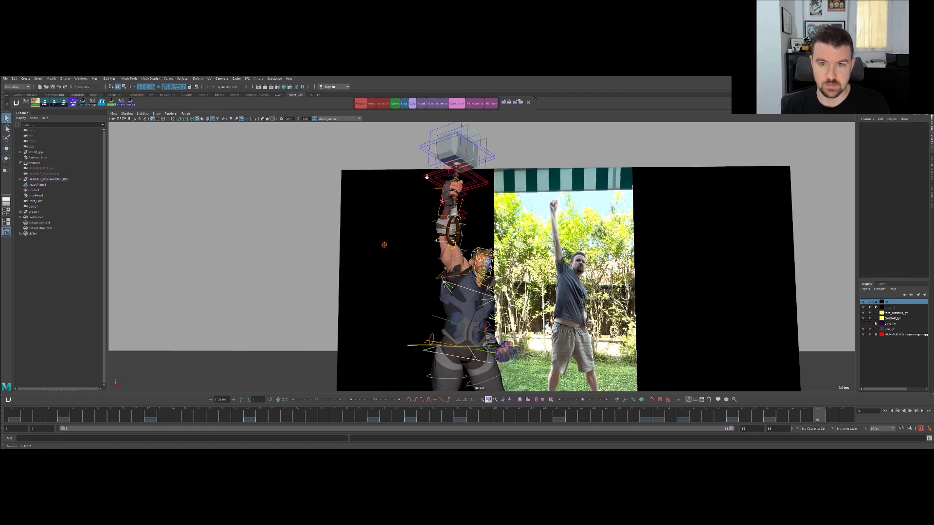
left_click_drag(426, 176, 500, 208, "alt")
middle_click_drag(500, 208, 433, 215, "alt")
right_click_drag(433, 214, 522, 202, "alt")
mouse_move(522, 202)
left_mouse_down("alt")
mouse_move(537, 202)
mouse_move(506, 204)
left_mouse_up("alt")
left_click(382, 103)
key("w")
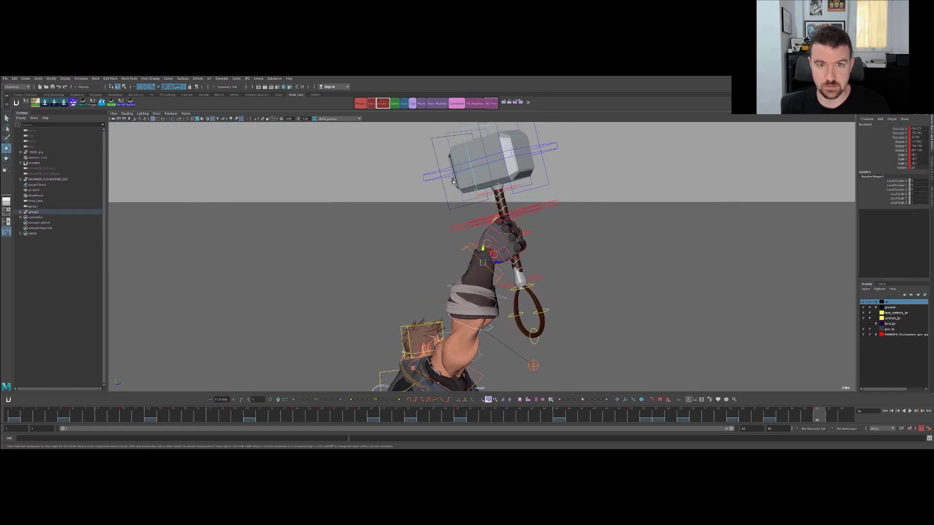
left_click_drag(499, 262, 394, 238)
key("e")
key("w")
left_click_drag(468, 258, 479, 246)
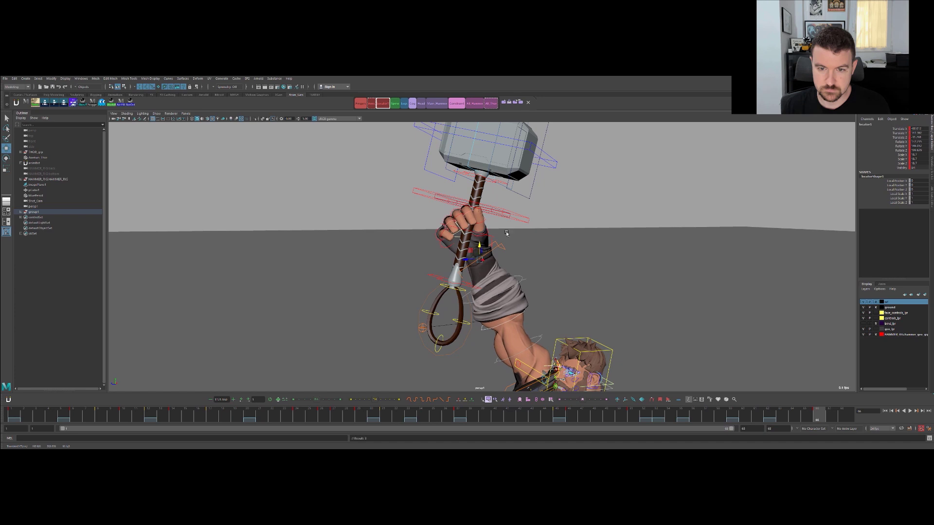
Copy the hand locator's corrected placement from the last raised-arm key to frame 51 and key it there.
right_click_drag(506, 233, 457, 243, "alt")
key("alt+v")
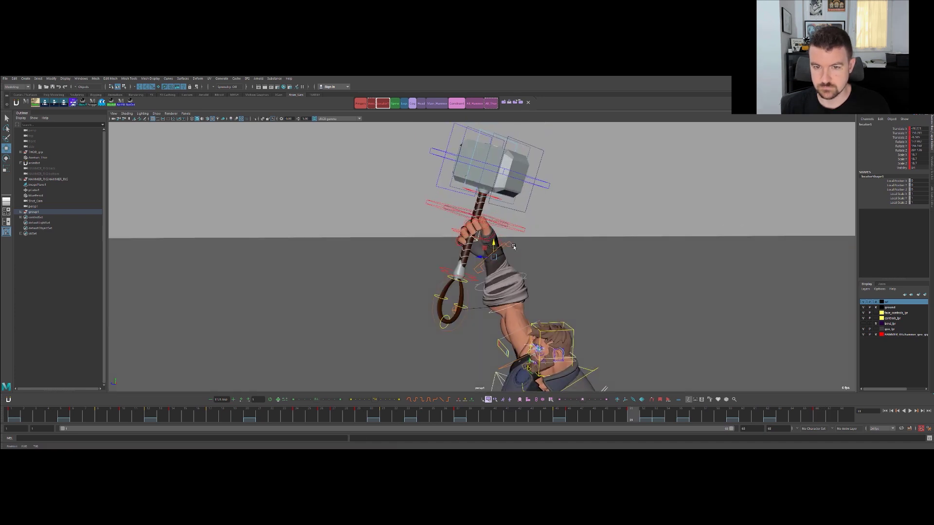
key("Escape")
middle_click_drag(794, 418, 634, 417)
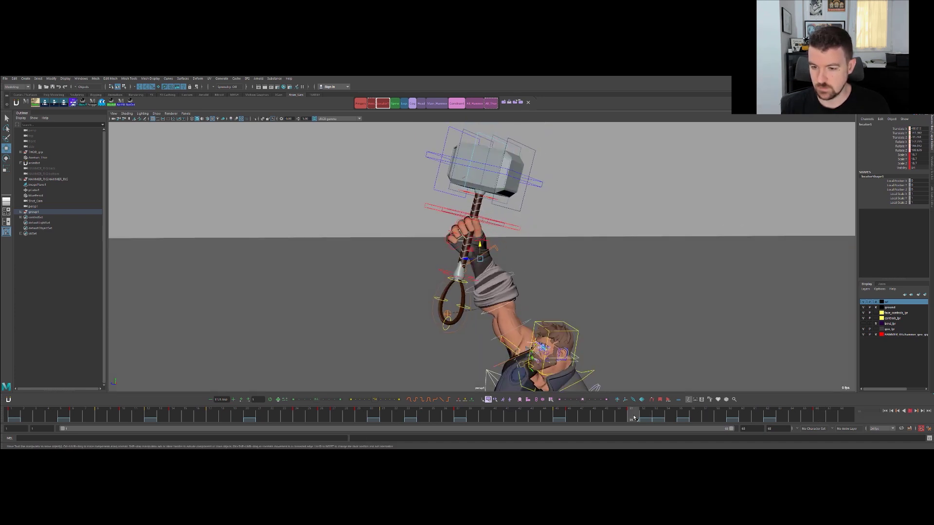
key("s")
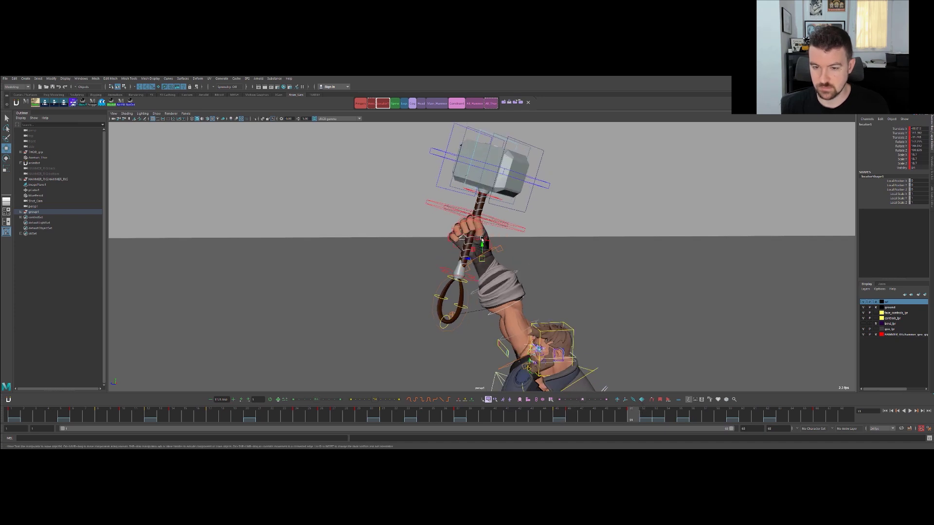
left_click(522, 227)
left_click(524, 228)
Compare the hand's grip across the keys around the raise, returning to frame 46.
mouse_move(546, 230)
left_mouse_down("alt")
mouse_move(527, 231)
mouse_move(569, 229)
mouse_move(555, 219)
left_mouse_up("alt")
middle_click_drag(554, 219, 544, 190, "alt")
mouse_move(525, 209)
left_mouse_down("alt")
mouse_move(515, 208)
mouse_move(530, 216)
left_mouse_up("alt")
mouse_move(530, 217)
right_mouse_down("alt")
mouse_move(591, 228)
mouse_move(516, 214)
right_mouse_up("alt")
key("period")
key("comma")
key("comma")
key("comma")
key("period")
mouse_move(516, 222)
left_mouse_down("alt")
mouse_move(459, 228)
mouse_move(501, 225)
mouse_move(507, 213)
left_mouse_up("alt")
key("comma")
key("comma")
key("period")
key("q")
left_click(588, 201)
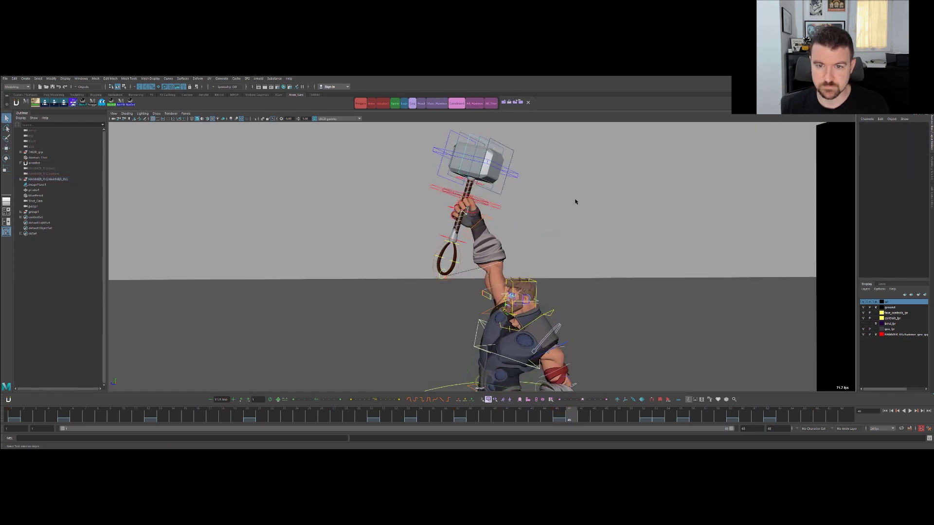
Move the hammer hand's locator at frame 46 so the fist grips the handle.
left_click(380, 103)
key("e")
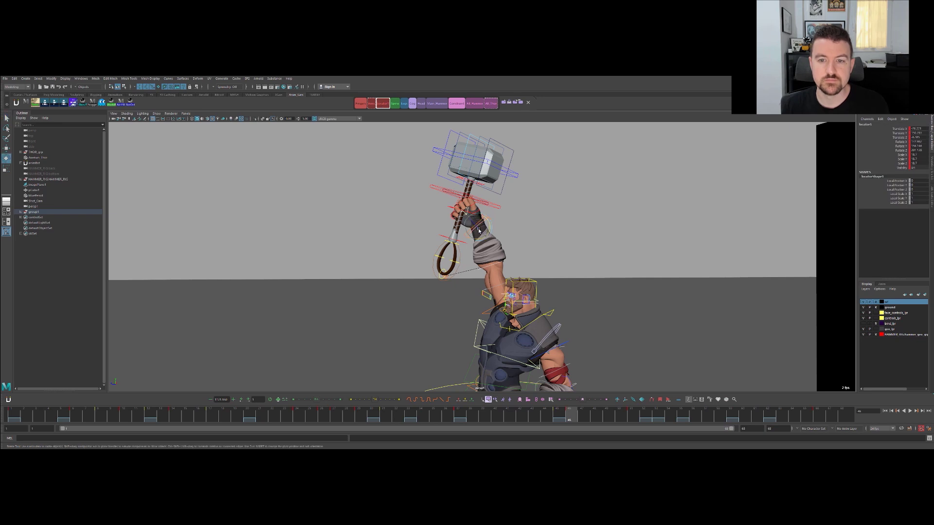
key("w")
left_click_drag(478, 227, 459, 226)
key("e")
key("w")
Flip between the wind-up, overshoot and settled keys to examine the grip and the overshoot.
key("comma")
key("period")
key("period")
key("comma")
key("comma")
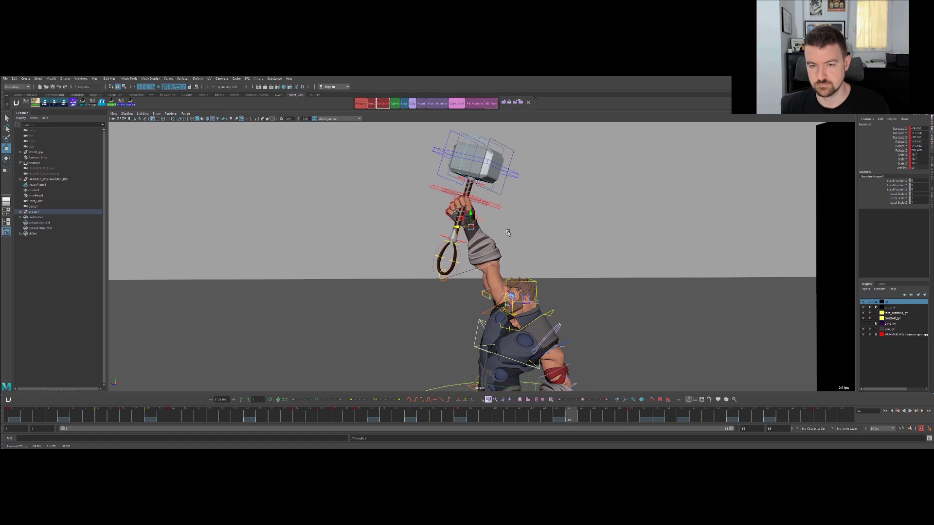
key("period")
key("period")
key("period")
key("comma")
key("comma")
key("comma")
key("period")
key("period")
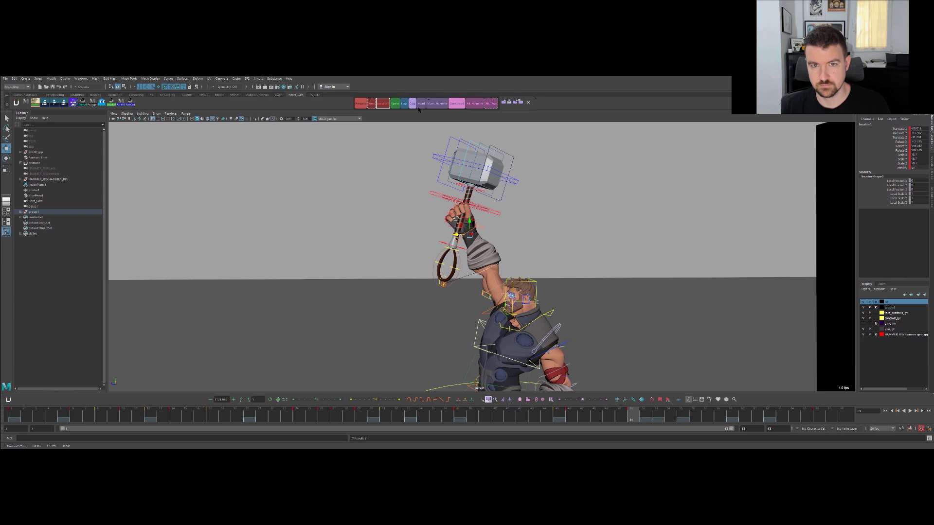
Select the hammer's handle control and check its path through the keys on either side of frame 46.
left_click(492, 210)
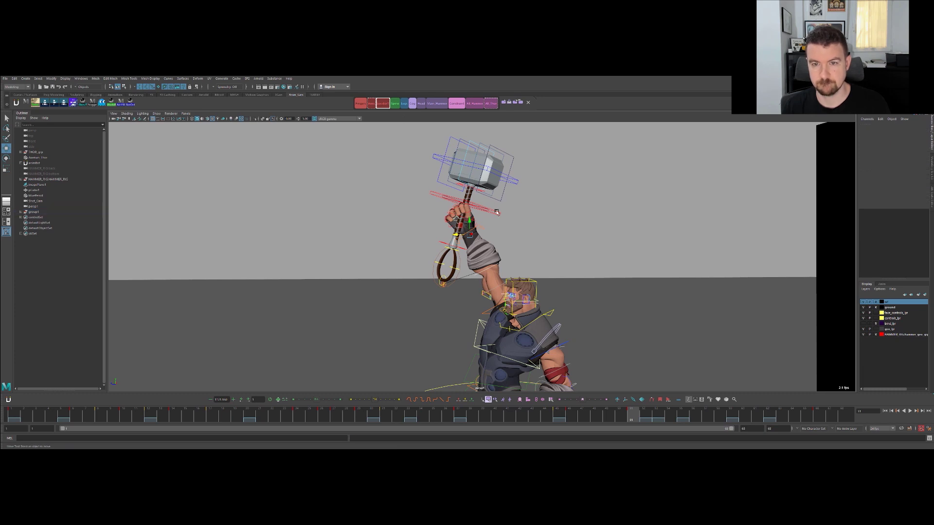
key("comma")
key("comma")
key("comma")
key("period")
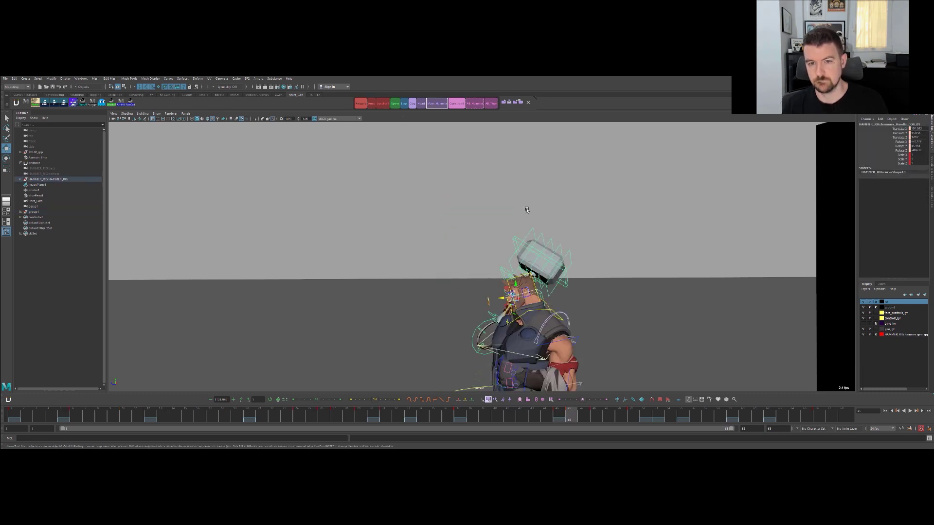
key("period")
key("comma")
left_click(465, 200, "shift")
left_click_drag(462, 198, 468, 202)
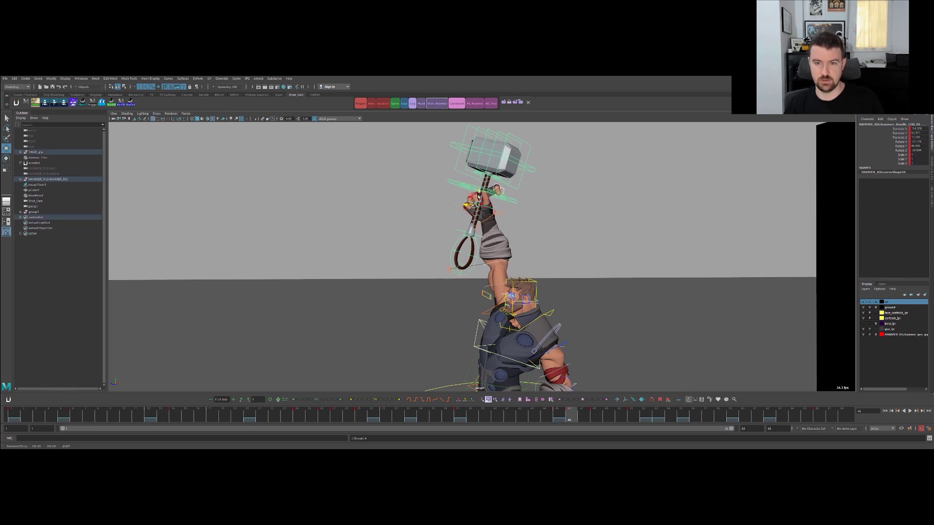
key("ctrl+z")
key("q")
left_click(522, 198)
key("ctrl+z")
key("ctrl+z")
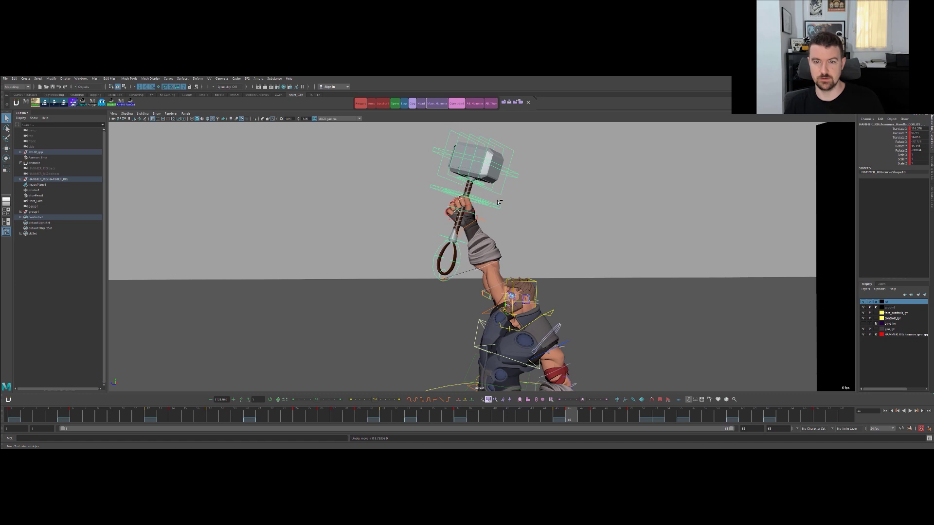
Shift the hammer's handle control backward at frame 46 to shape the arm's arc into the raised pose.
key("w")
key("comma")
key("period")
left_click_drag(449, 210, 482, 199)
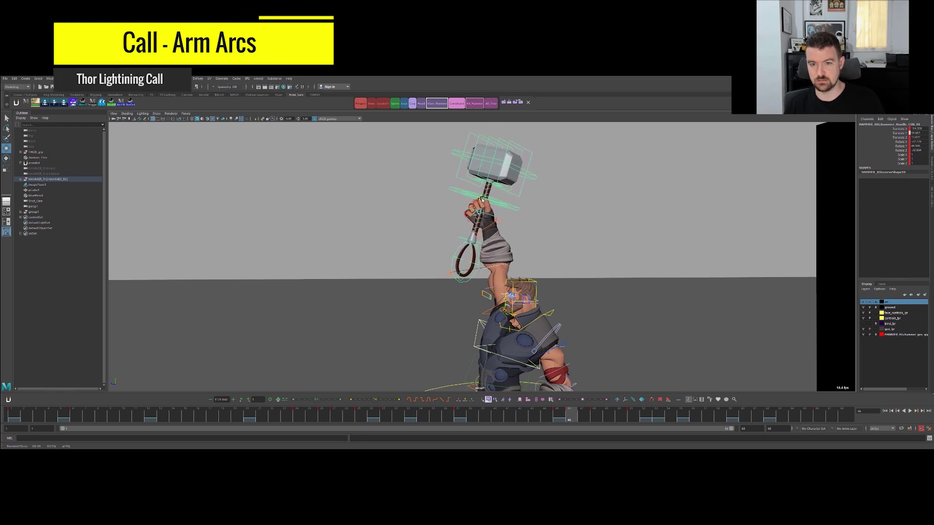
Flip through the keys around frames 46 to 51 to examine the hammer's arc through the overshoot and settle.
key("comma")
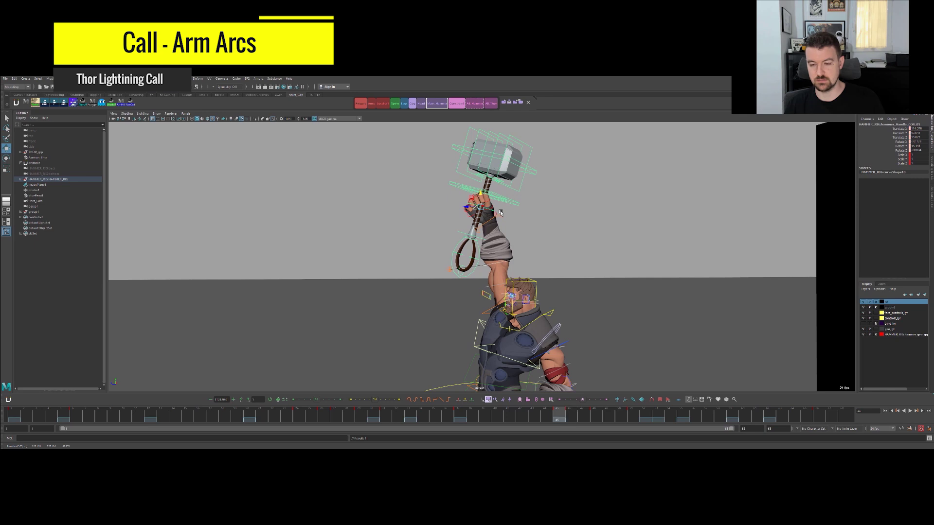
key("period")
key("period")
key("comma")
key("period")
key("period")
key("comma")
key("period")
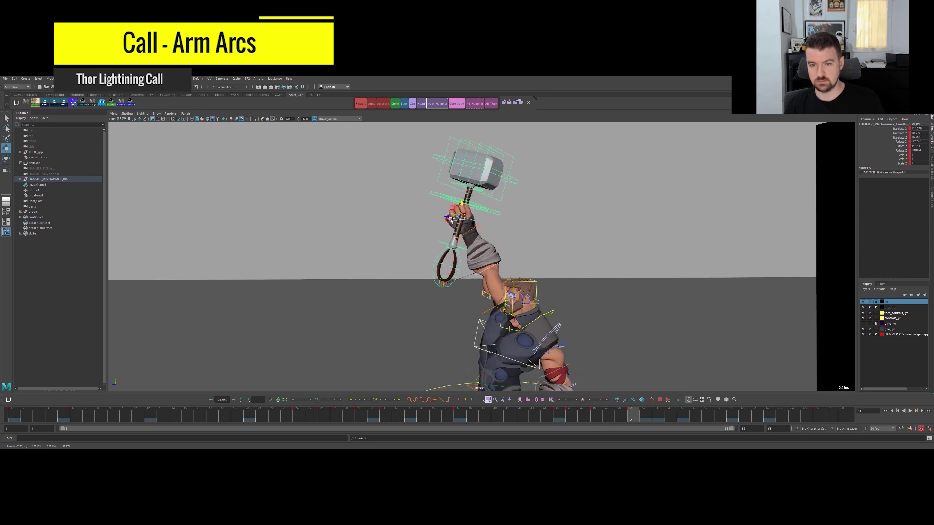
key("comma")
key("comma")
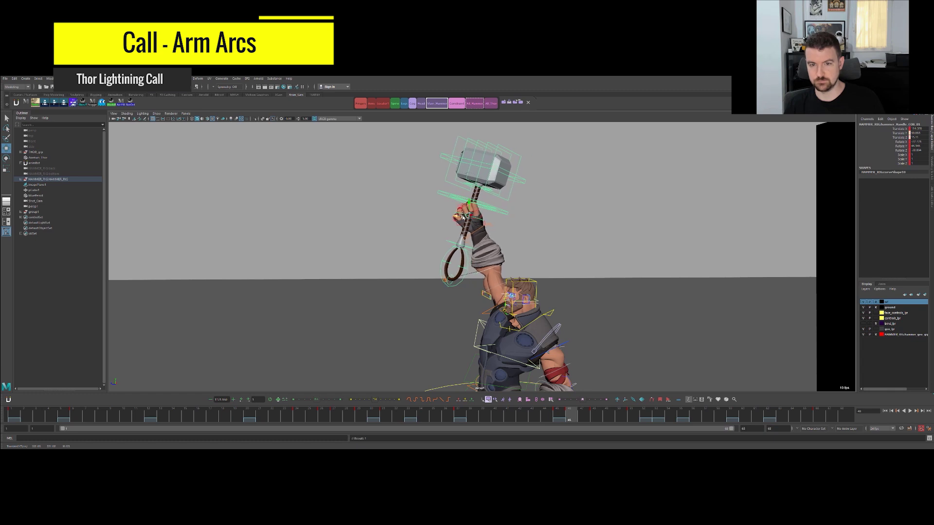
key("comma")
key("period")
key("period")
key("period")
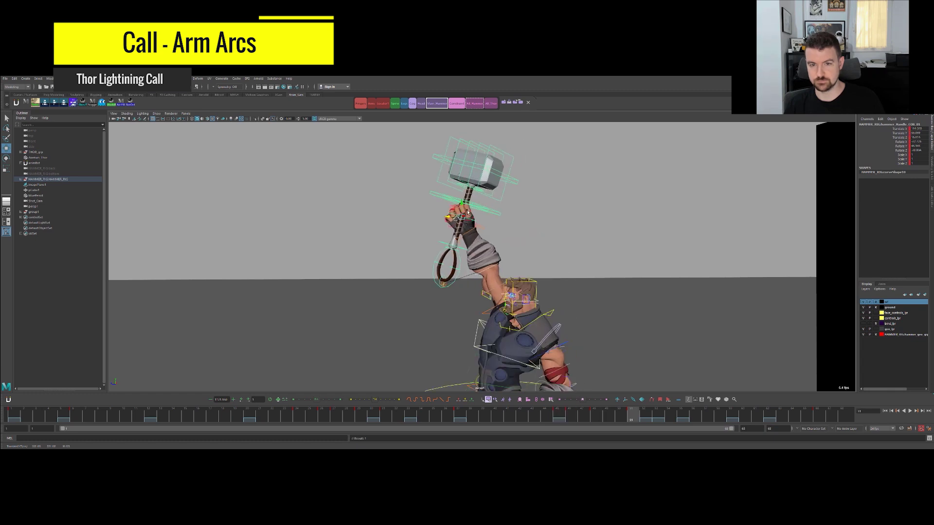
key("comma")
key("comma")
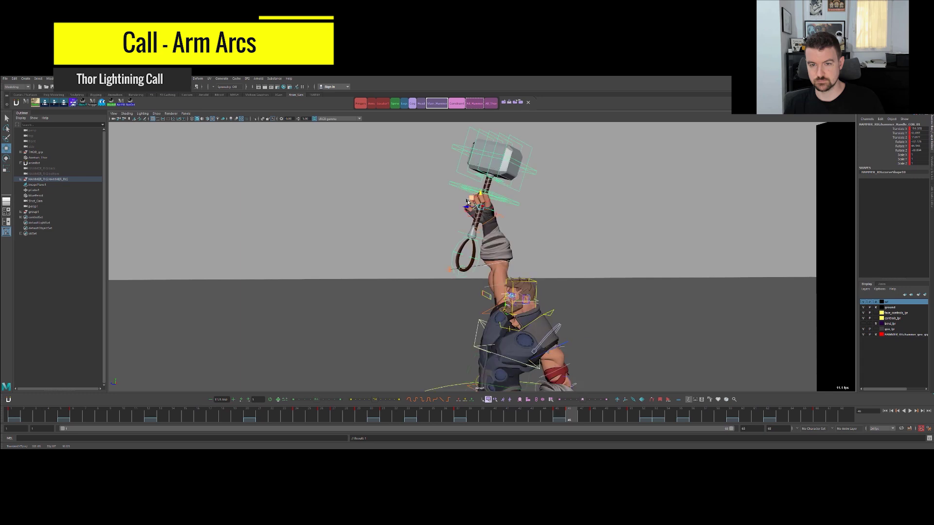
key("period")
key("period")
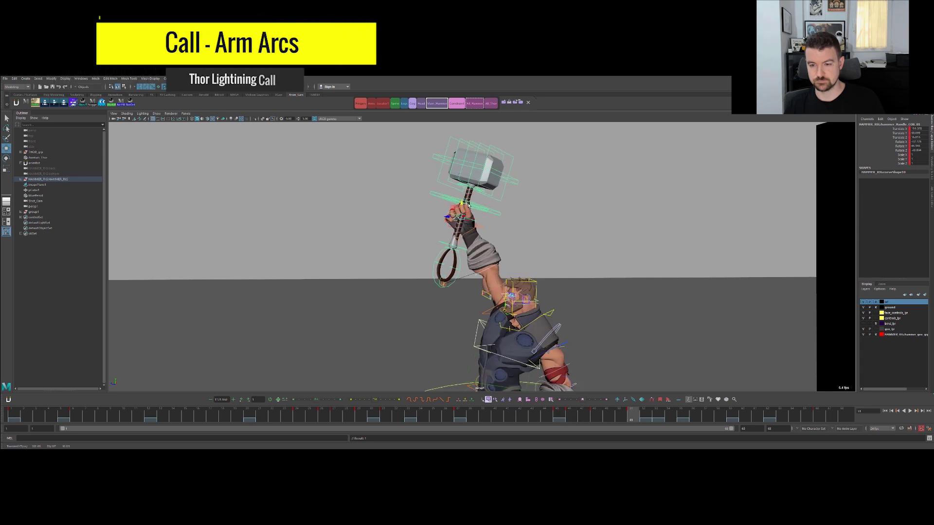
key("period")
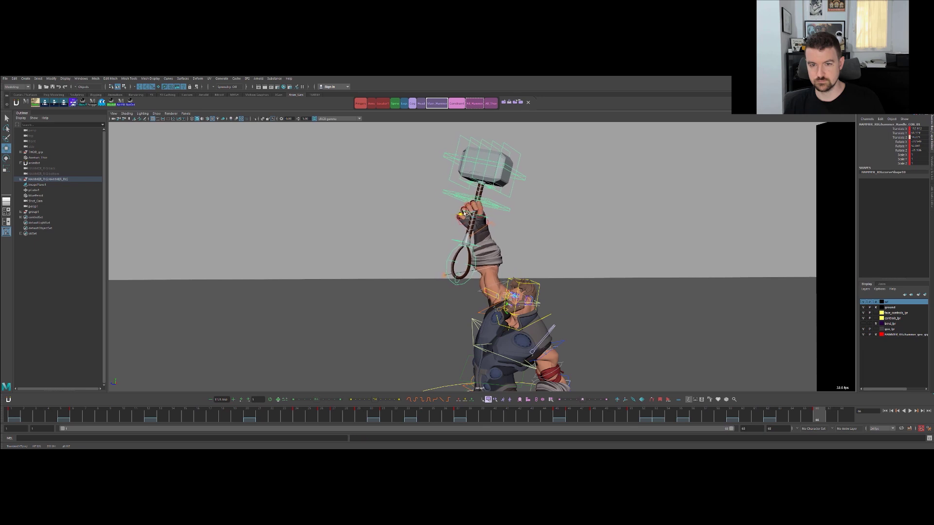
Nudge the hammer's handle control at frame 51 to refine the settle after the overshoot, and key it.
left_click_drag(474, 204, 474, 201)
key("comma")
key("comma")
key("period")
key("period")
key("comma")
left_click_drag(456, 217, 460, 214)
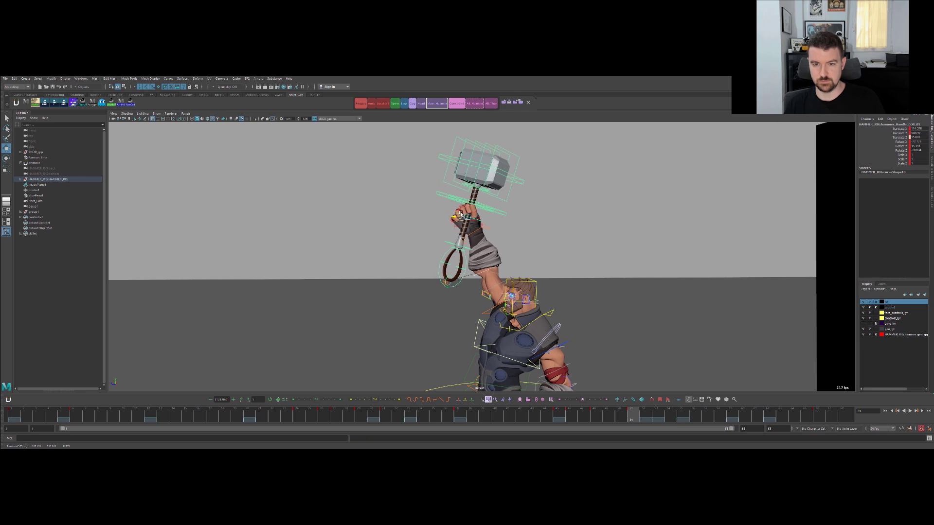
key("s")
Step frame by frame between frames 46 and 51 in a wider view to check the raised arm's spacing.
key("comma")
key("comma")
key("comma")
key("comma")
key("period")
key("period")
right_click_drag(482, 202, 457, 204, "alt")
key("period")
left_click_drag(502, 233, 503, 220, "alt")
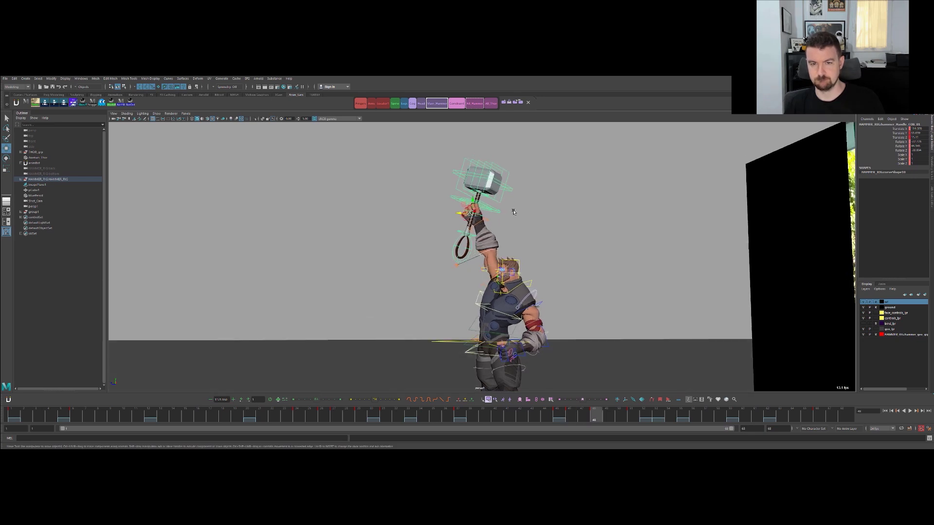
key("alt+comma")
key("alt+period")
key("alt+period")
key("alt+period")
key("alt+period")
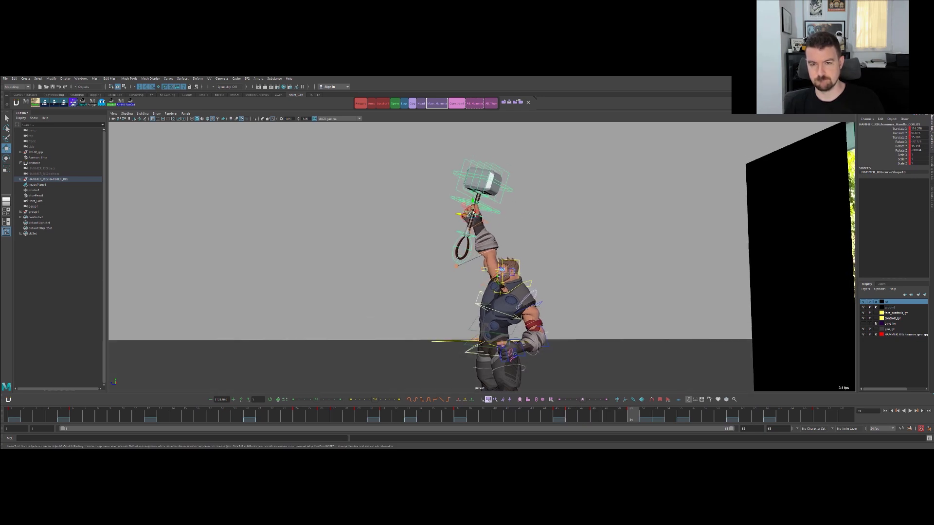
key("alt+comma")
key("alt+comma")
key("alt+comma")
key("alt+comma")
key("alt+comma")
key("alt+comma")
key("alt+period")
key("alt+period")
key("alt+period")
key("alt+period")
key("alt+period")
key("alt+period")
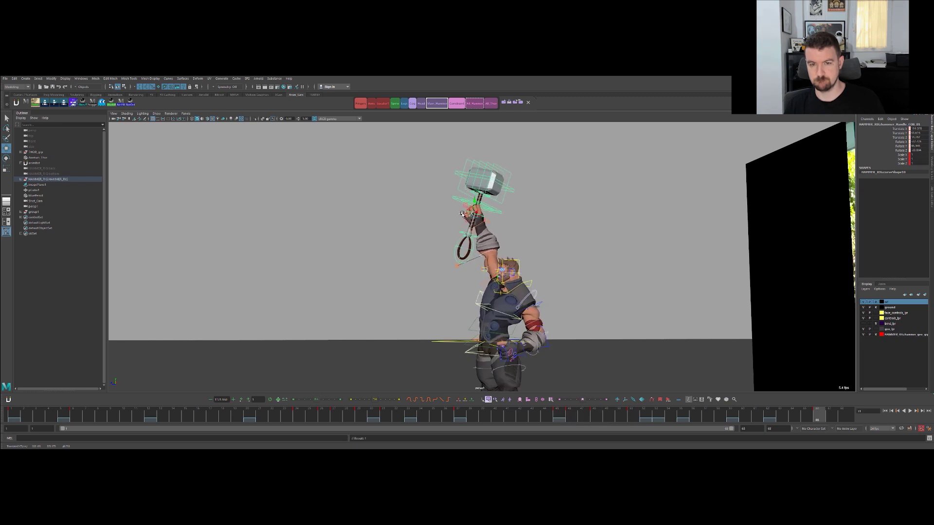
Compare the handle control's position across the overshoot key, frame 48 and frame 51.
key("comma")
key("comma")
key("comma")
key("period")
key("period")
key("period")
key("period")
key("comma")
key("comma")
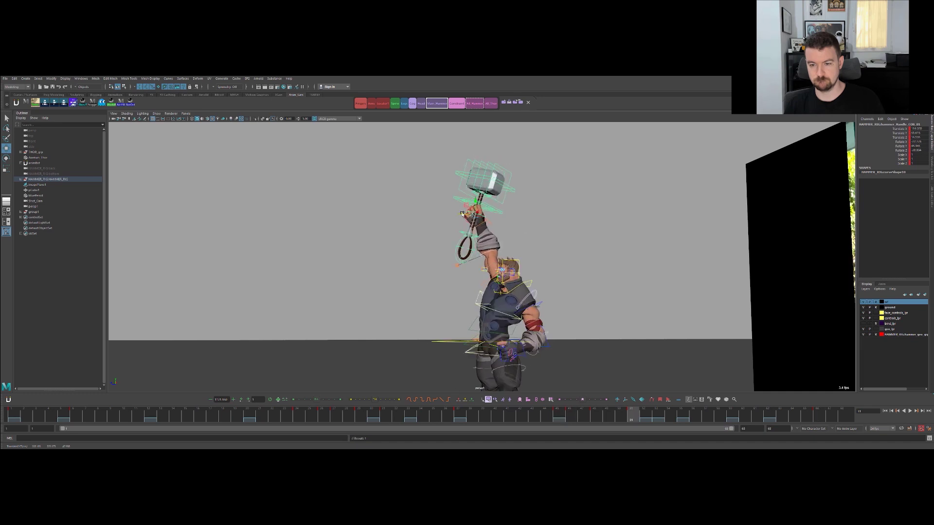
key("period")
key("period")
key("comma")
key("period")
key("comma")
key("comma")
key("comma")
key("period")
key("comma")
key("period")
key("period")
key("period")
key("comma")
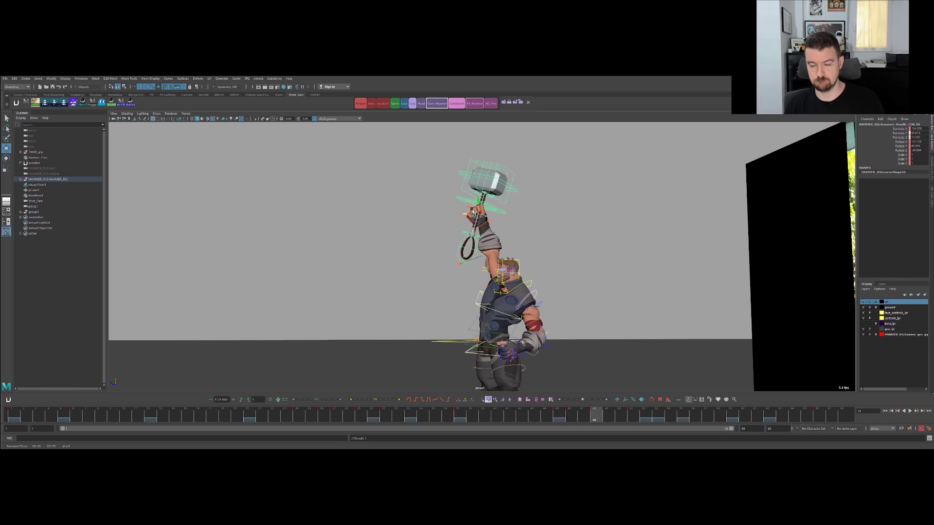
Nudge the hammer's handle control slightly down at frame 48 and play back the raise to check the arc.
left_click_drag(477, 200, 477, 202)
key("period")
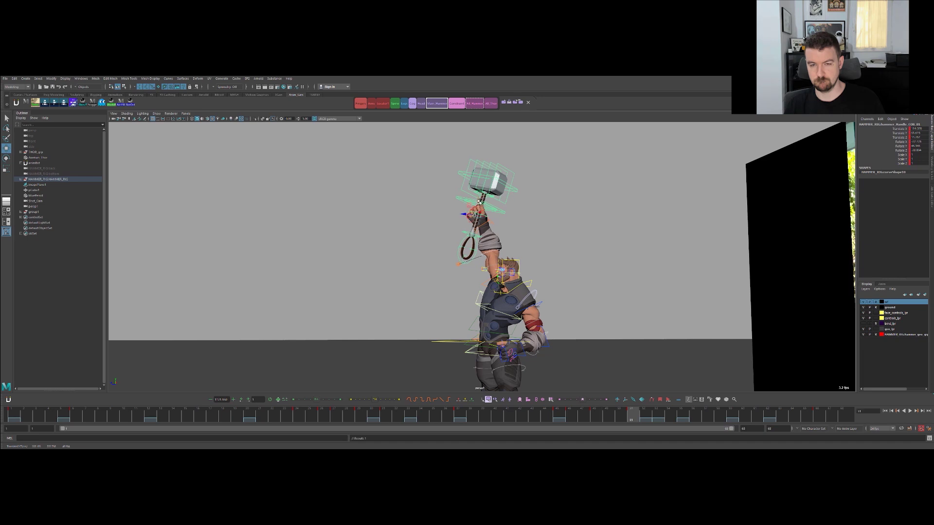
key("alt+v")
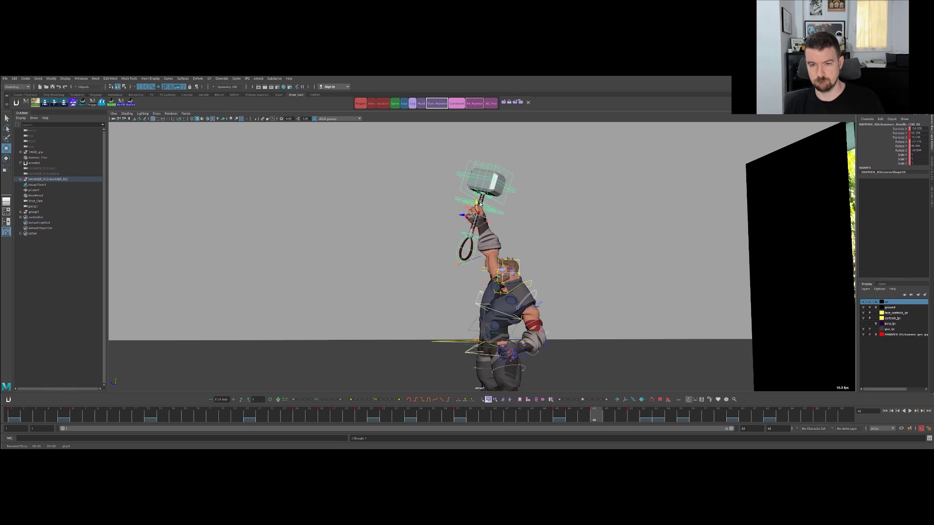
key("comma")
key("comma")
key("comma")
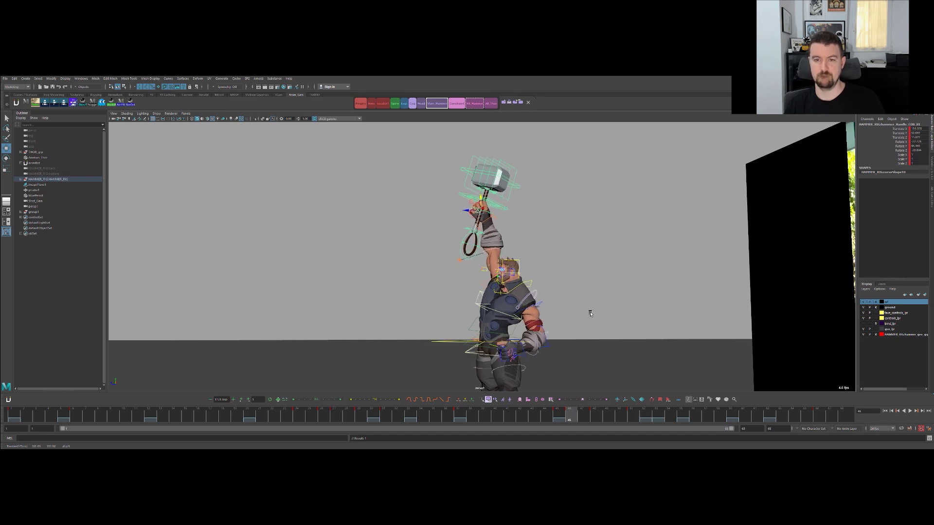
key("q")
key("alt+v")
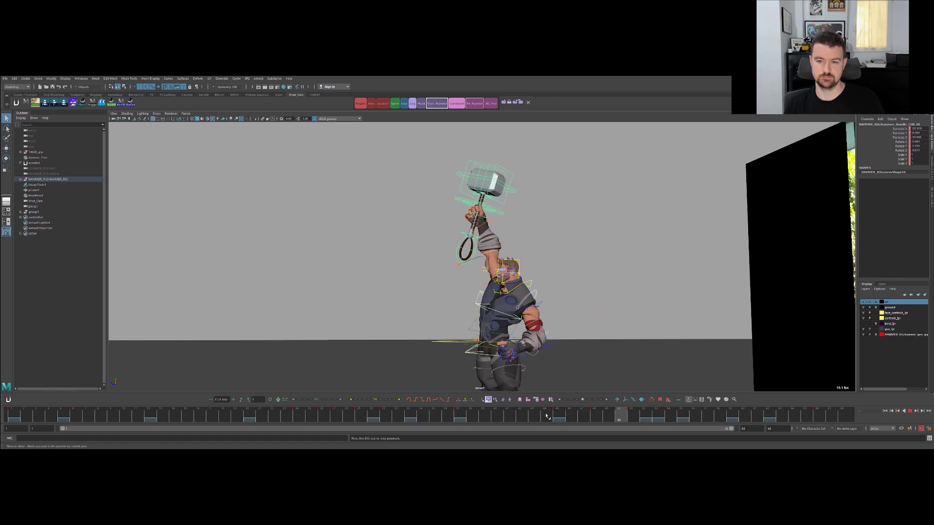
Adjust the hammer handle control's breakdown at frame 54 with the tween slider, including its Translate Y channel.
left_click_drag(625, 418, 667, 412)
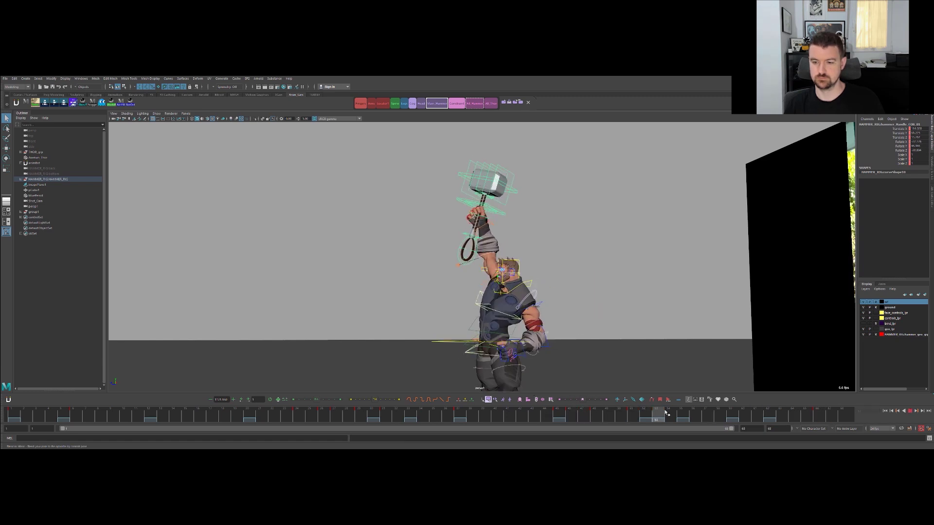
left_click(397, 400)
key("ctrl+z")
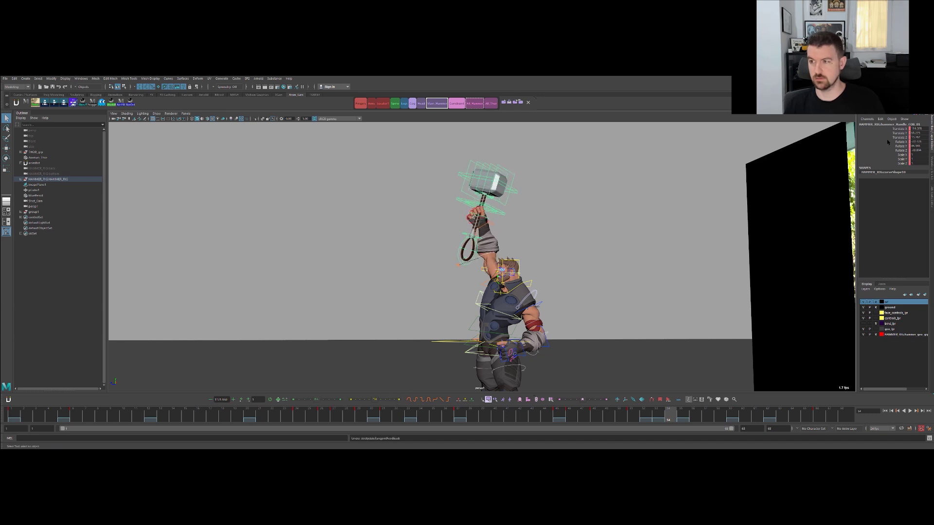
left_click(900, 137)
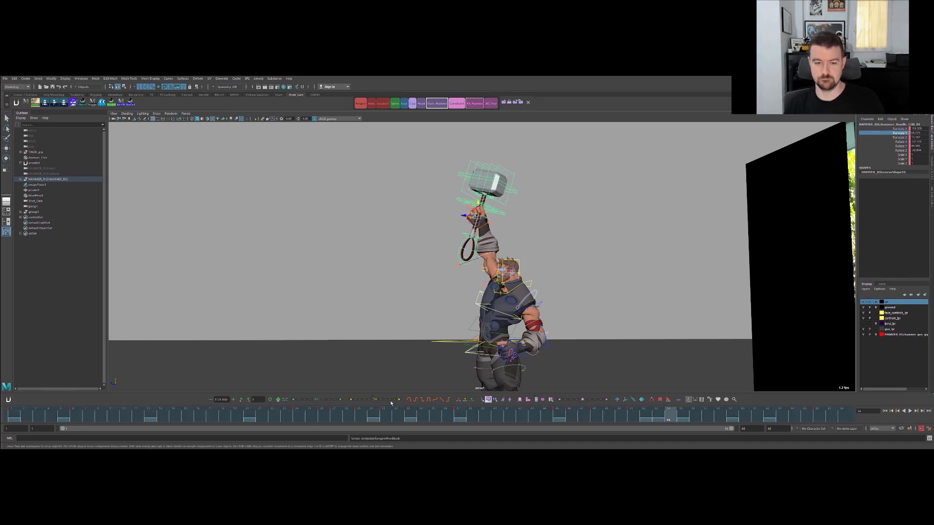
key("q")
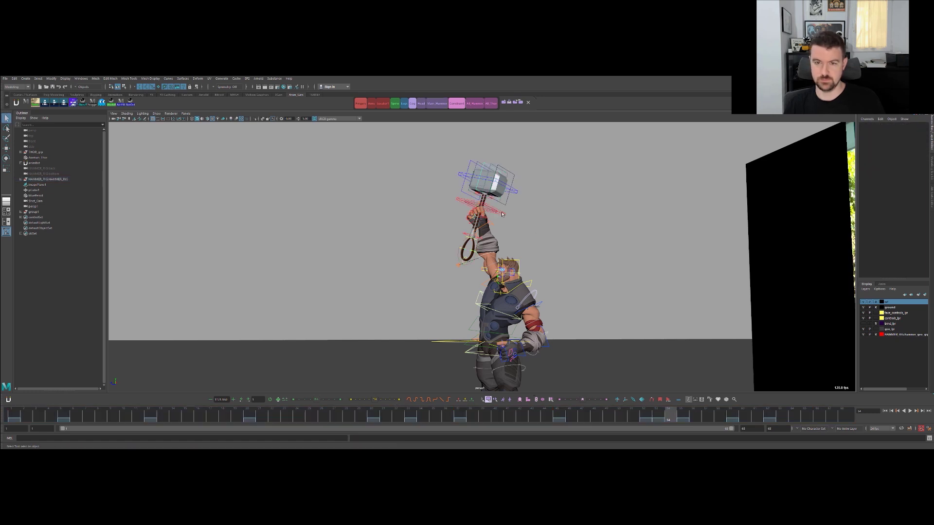
left_click(374, 400)
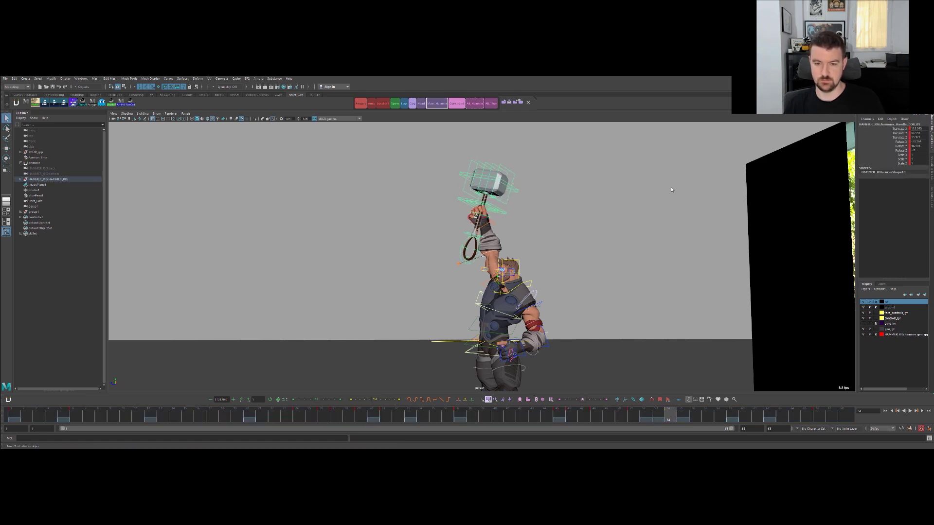
key("w")
left_click(901, 133)
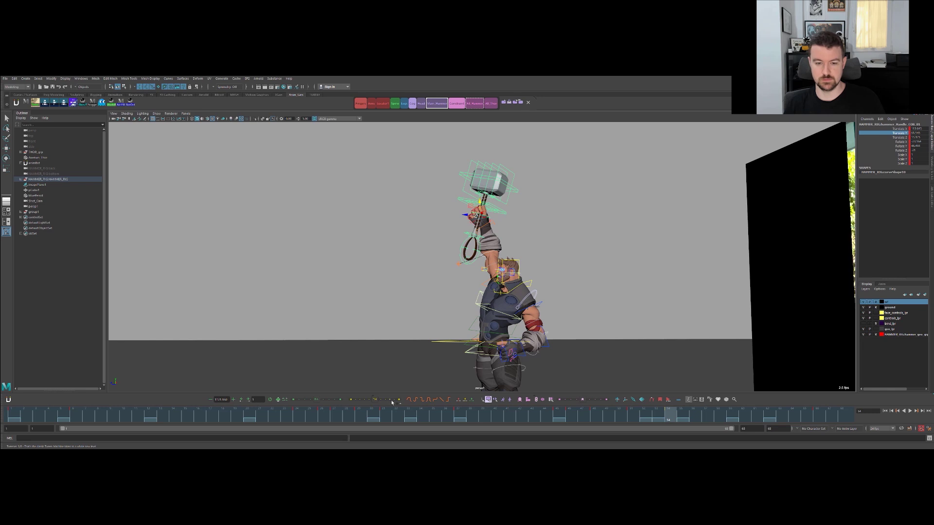
left_click(393, 401)
Play back the arm raise and review it from the side and from the front beside the reference video.
key("comma")
key("comma")
key("period")
key("period")
key("period")
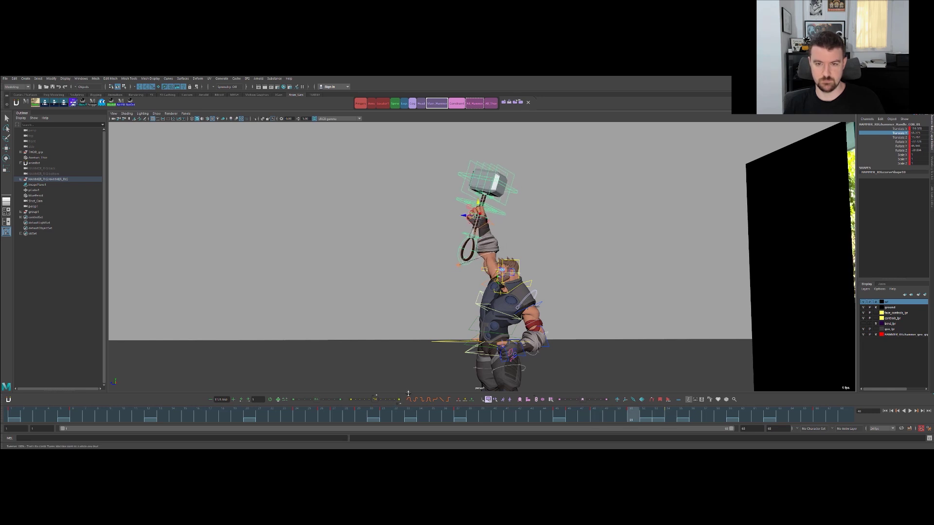
key("alt+v")
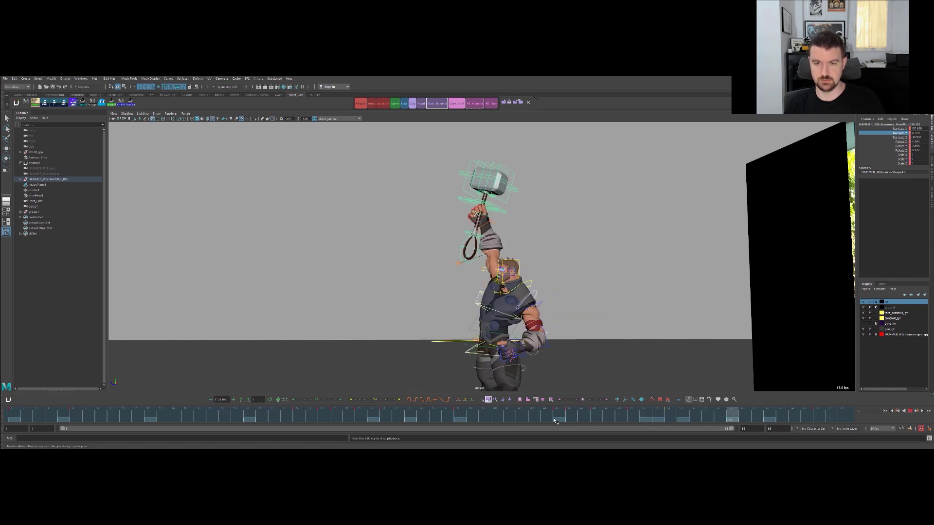
left_click_drag(557, 327, 423, 256, "alt")
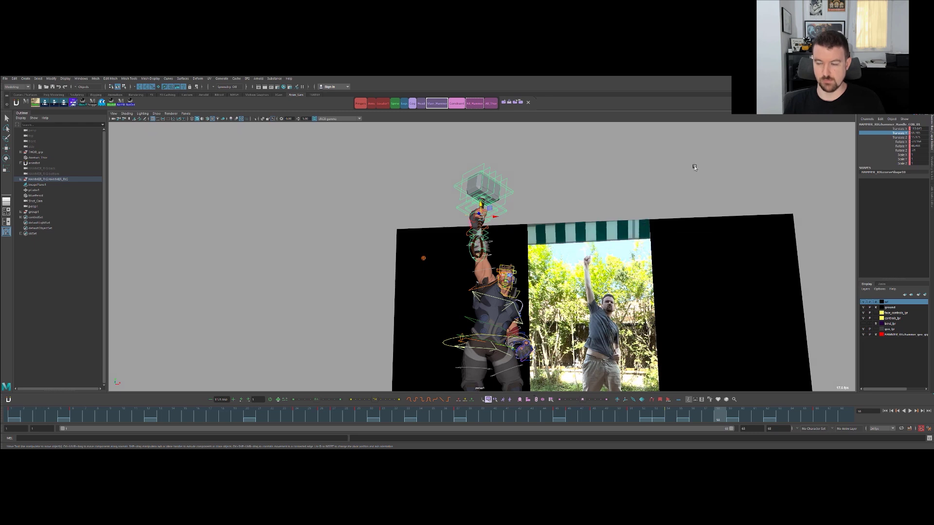
Switch to the full-size shot camera view and replay the hammer raise to judge the arm's overshoot and settle.
key("space")
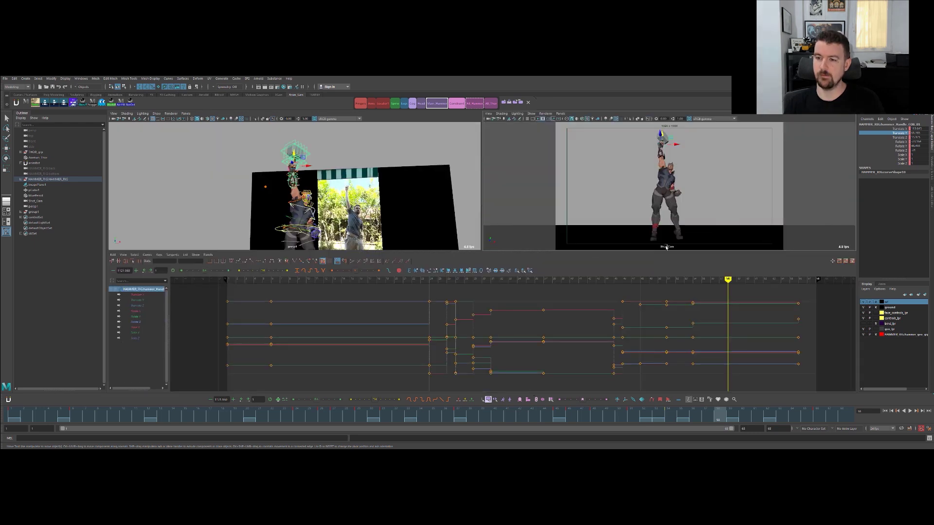
key("space")
left_click(484, 414)
key("alt+v")
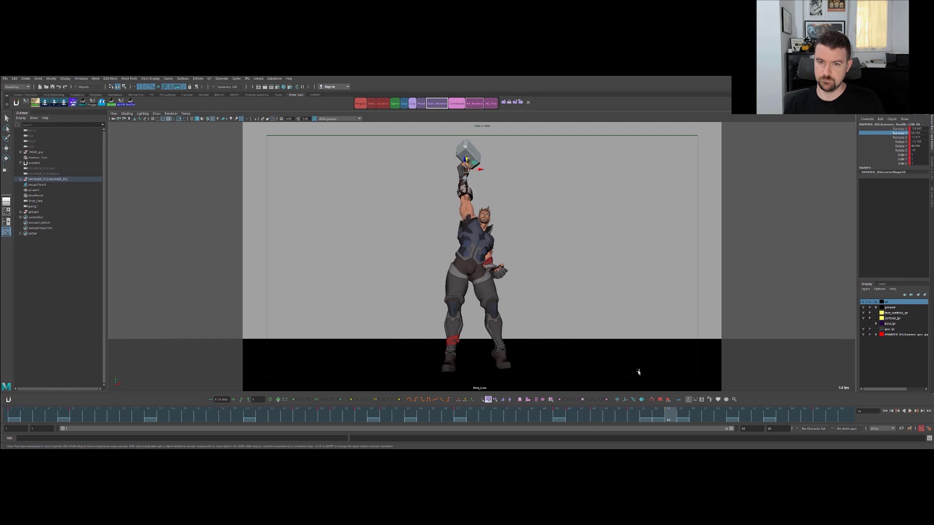
key("Escape")
key("alt+comma")
key("alt+comma")
key("alt+comma")
key("alt+comma")
key("alt+comma")
left_click(539, 416)
key("alt+v")
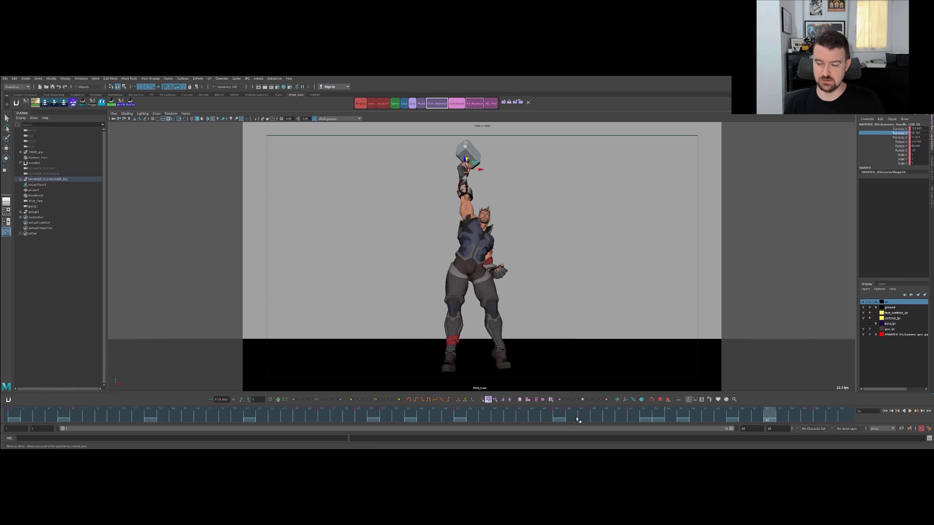
Nudge the hammer's handle control sideways at frame 46 in the shot camera view and play back the raise.
left_click_drag(577, 416, 559, 416)
key("comma")
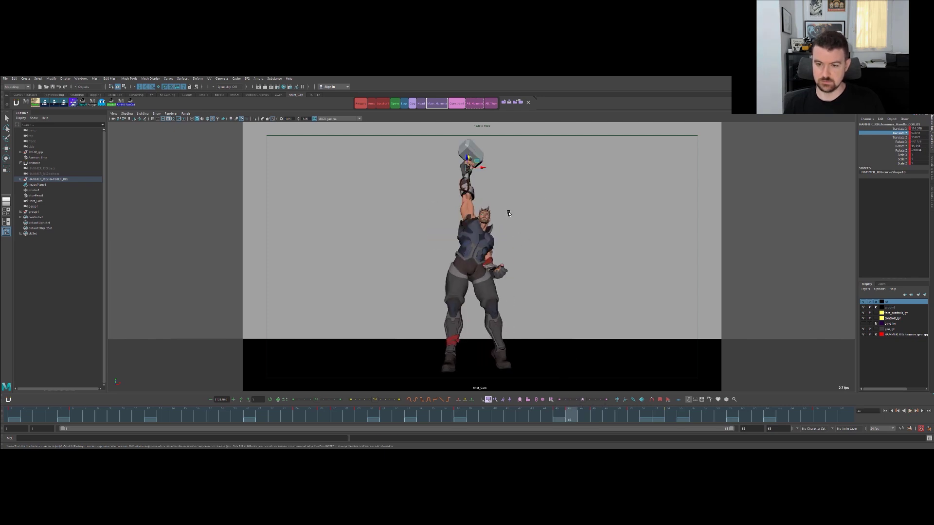
left_click_drag(484, 169, 485, 169)
key("comma")
key("period")
key("period")
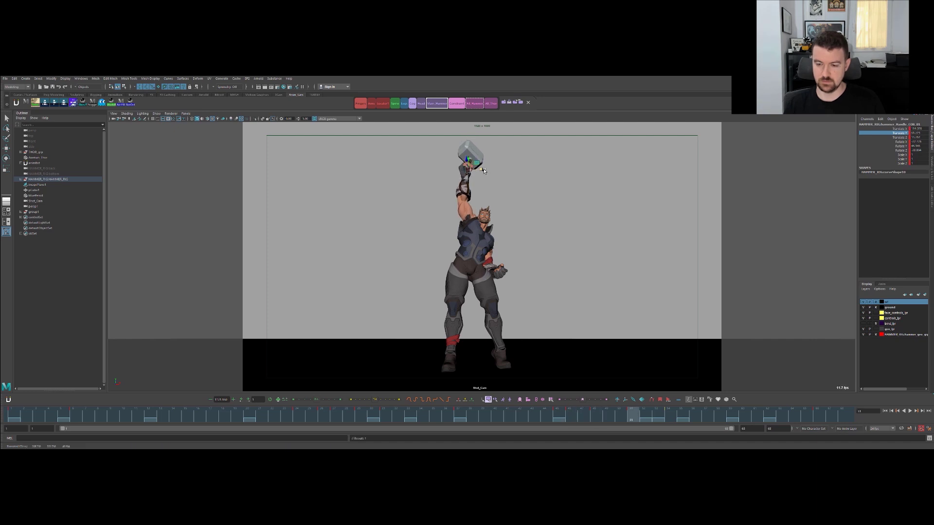
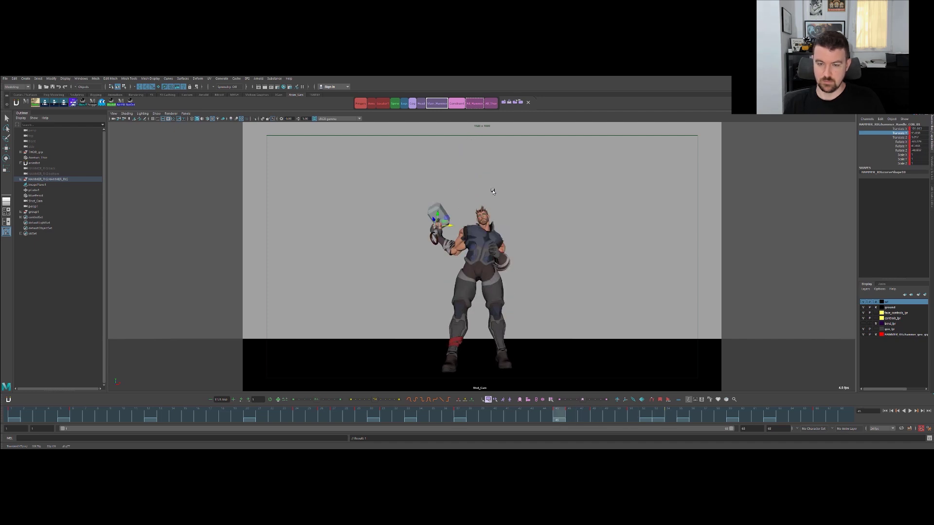
key("alt+v")
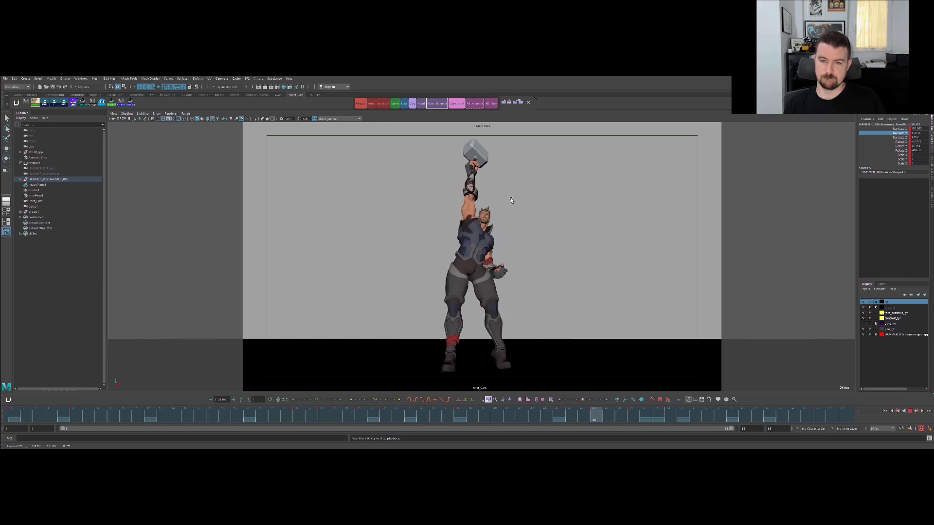
key("Escape")
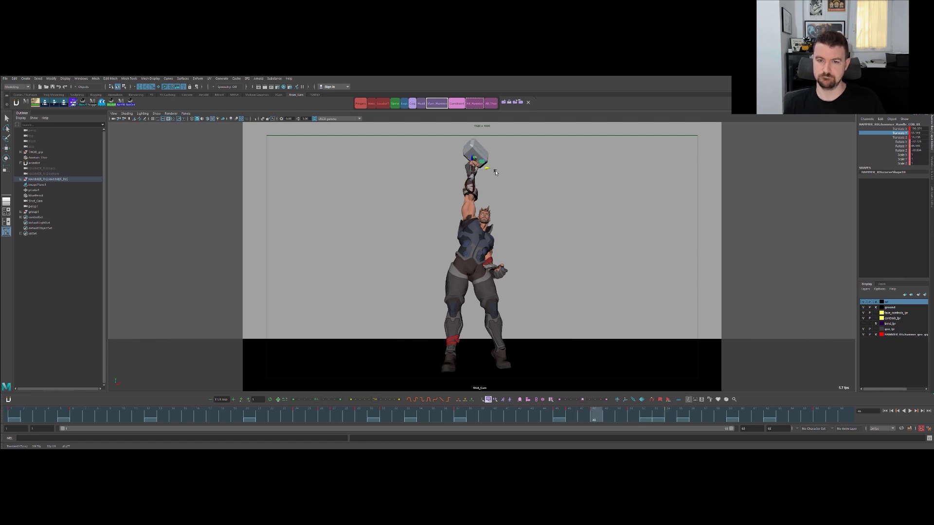
Fine-tune the hammer handle control's Translate Y at frame 48 from the shot camera view.
key("comma")
left_click(892, 129)
left_click(891, 134)
middle_click_drag(669, 173, 667, 181)
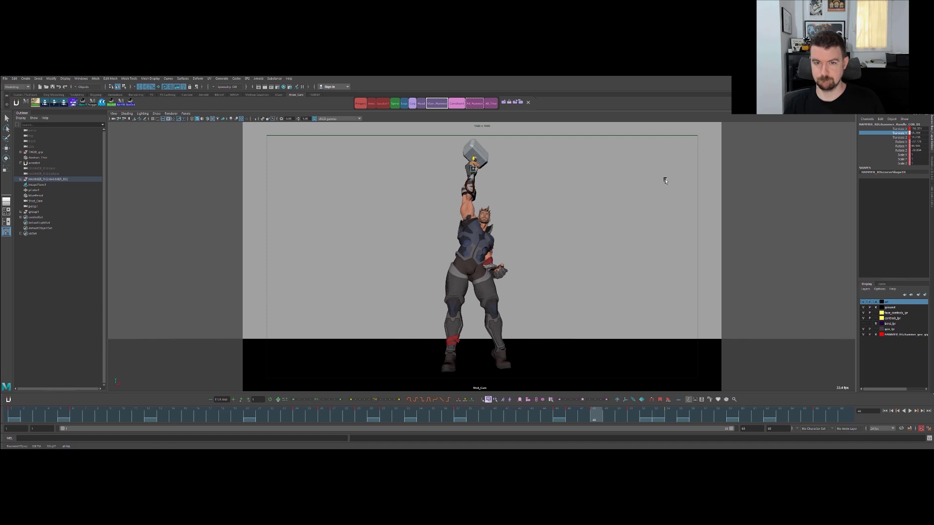
Shift the hammer's handle control sideways at frame 48, comparing it with the pose at frame 46.
key("comma")
key("period")
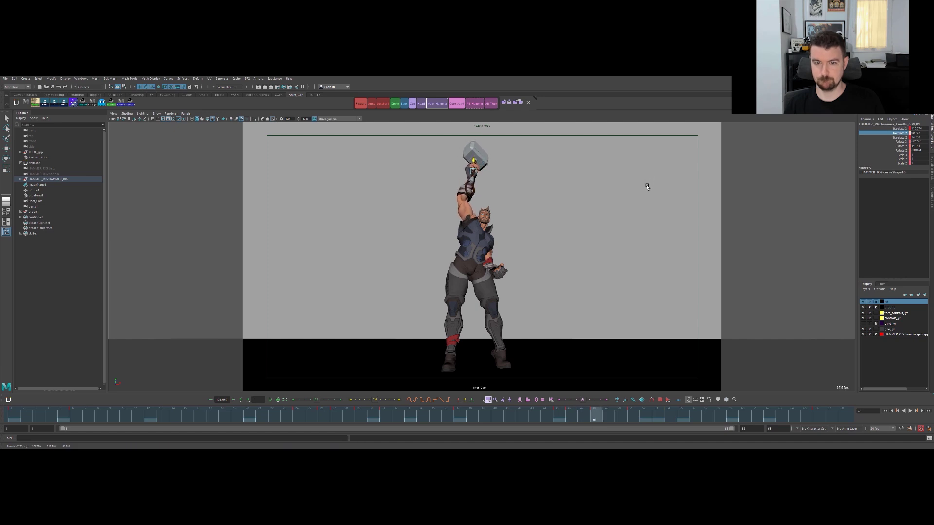
key("comma")
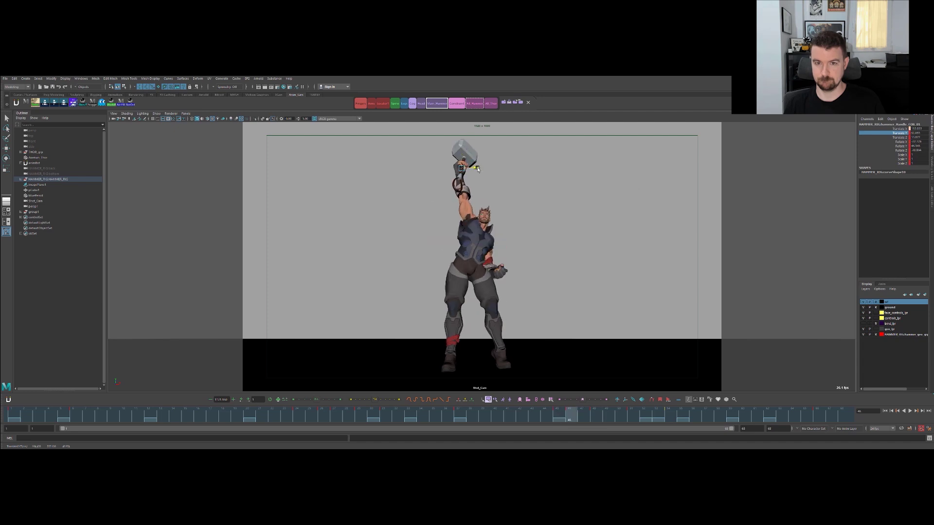
key("period")
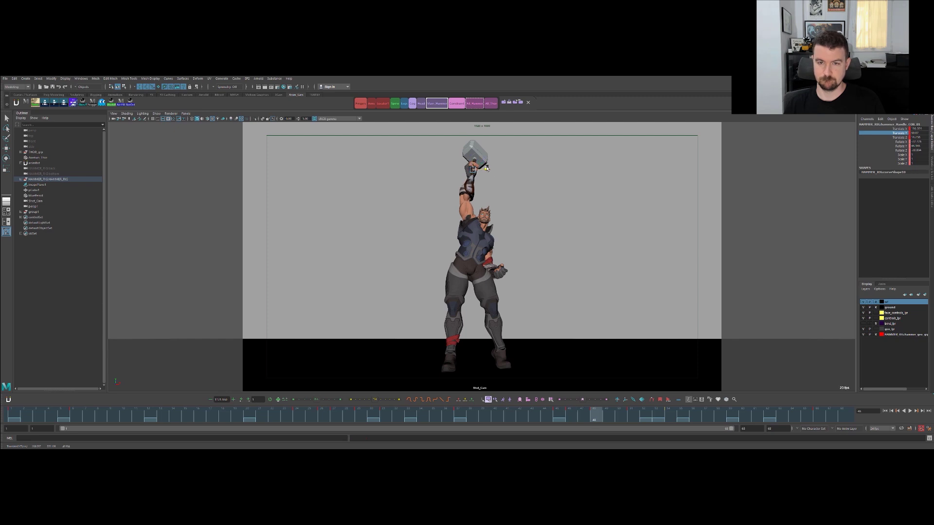
key("comma")
key("period")
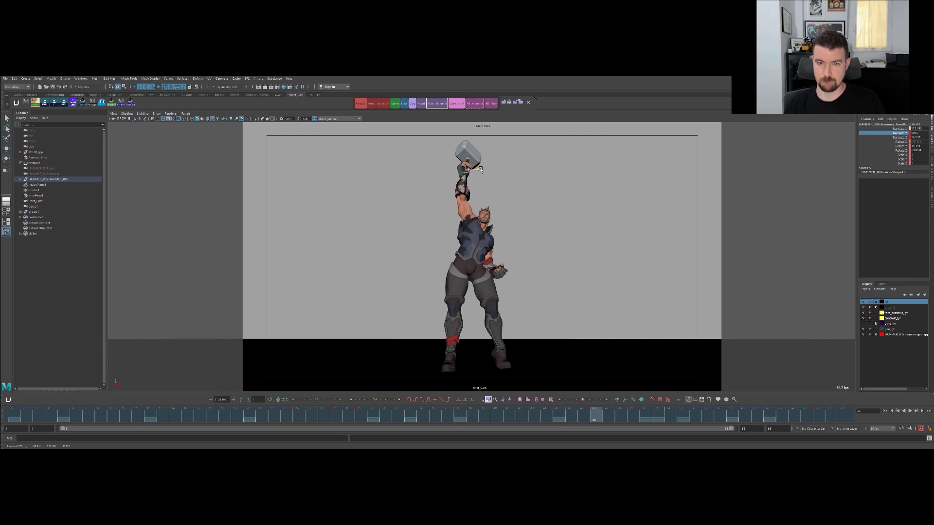
key("comma")
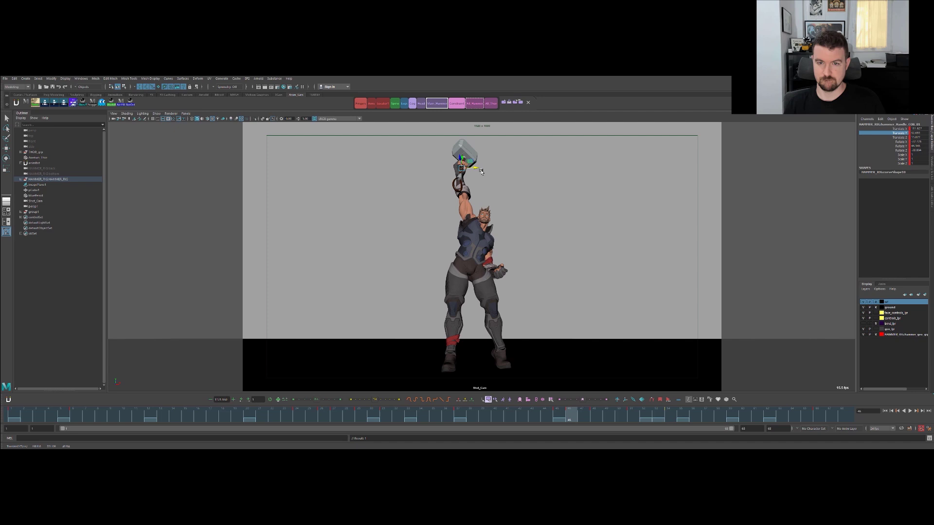
Fine-tune the hammer handle's sideways offset at frame 48, flipping through the neighbouring key poses.
key("period")
key("period")
left_click_drag(487, 167, 484, 168)
key("comma")
key("period")
key("comma")
key("comma")
key("period")
key("period")
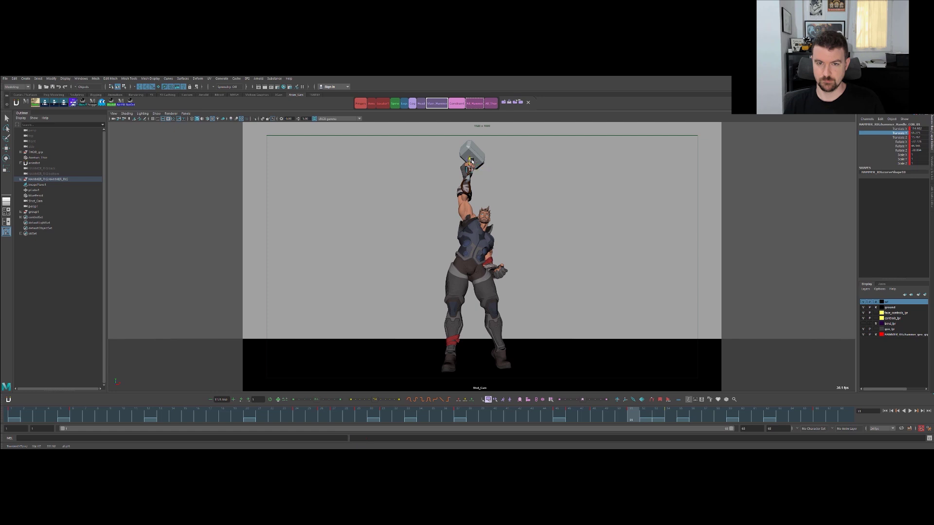
Lower the hammer's handle control slightly at frame 51 and compare it with the poses before and after.
key("comma")
key("comma")
key("period")
key("comma")
key("period")
key("period")
key("period")
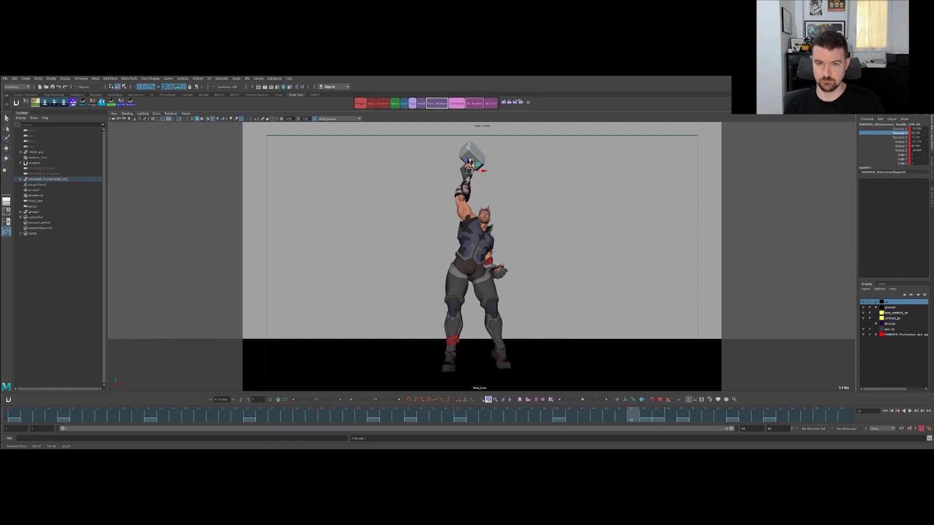
key("comma")
key("period")
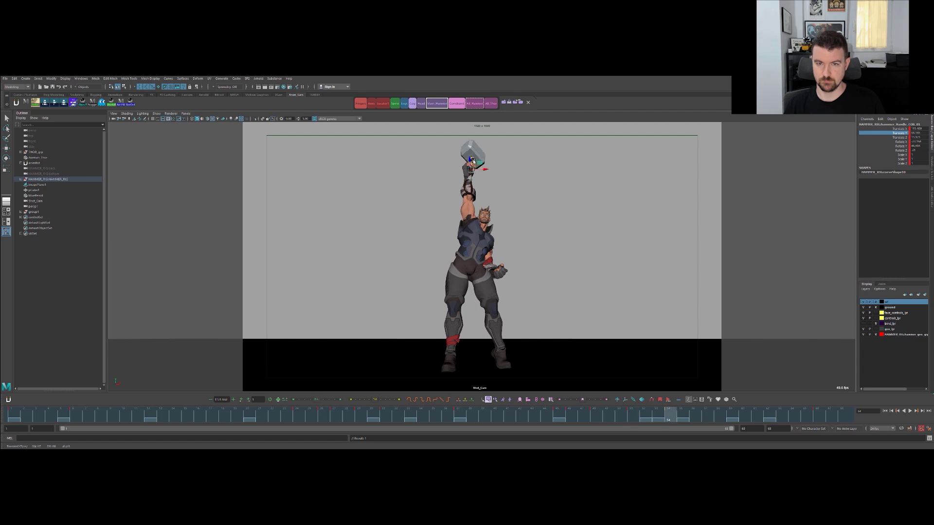
Nudge the hammer handle control's Translate Y at frame 54 and step through the following keys.
left_click(931, 132)
key("q")
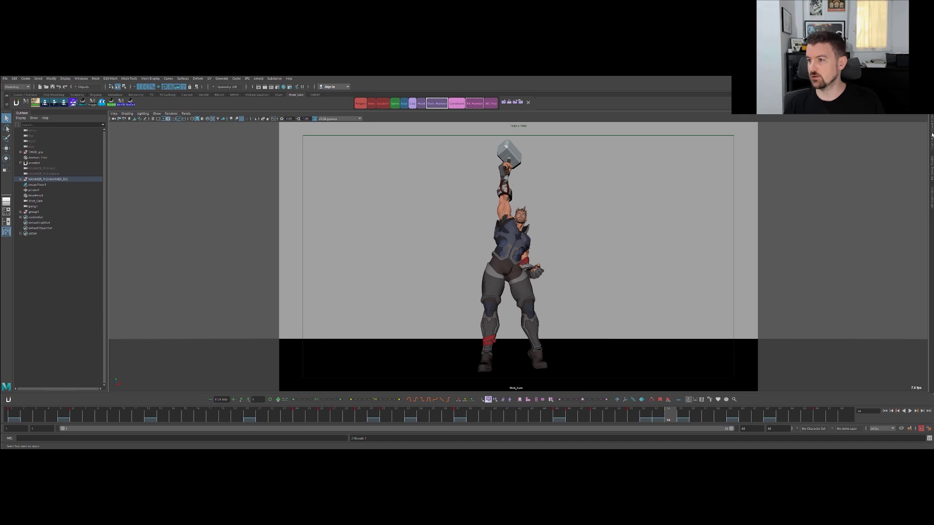
left_click(931, 133)
key("w")
left_click(906, 133)
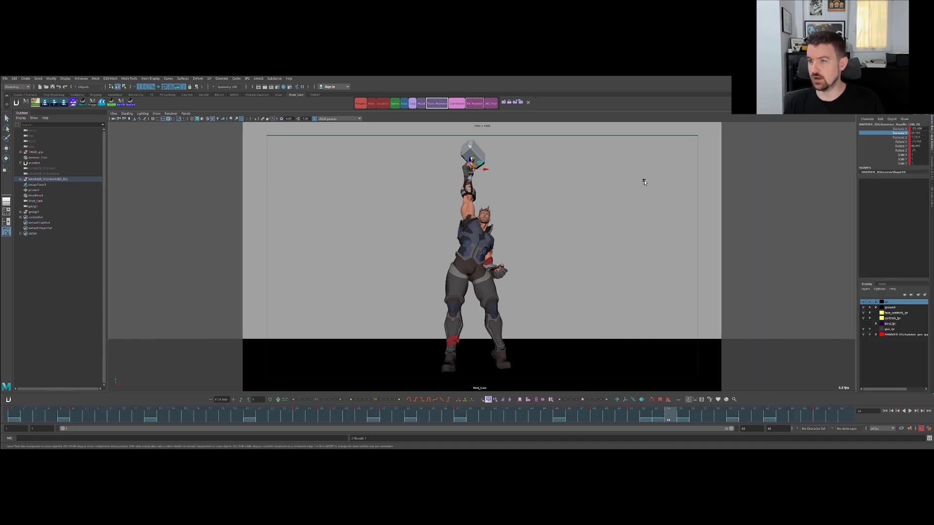
mouse_move(657, 180)
middle_mouse_down()
mouse_move(667, 180)
mouse_move(649, 184)
middle_mouse_up()
key(".")
key(".")
key(".")
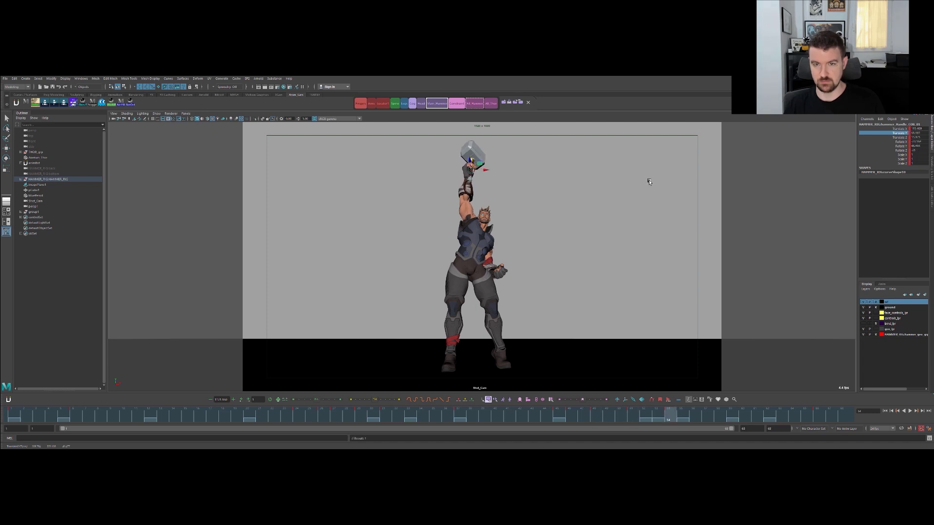
key(".")
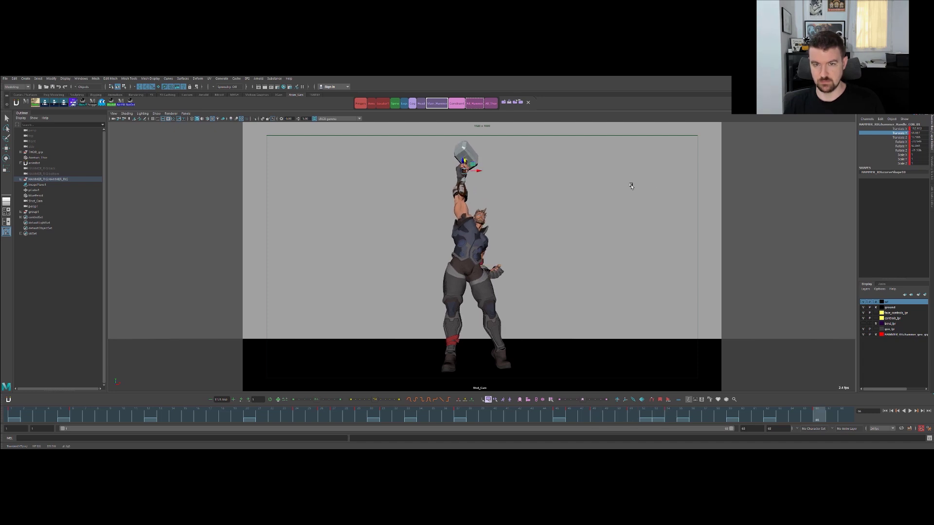
Shift the hammer's handle control sideways at frame 66 and compare it with the earlier settle poses.
key(".")
key(".")
key(".")
key(".")
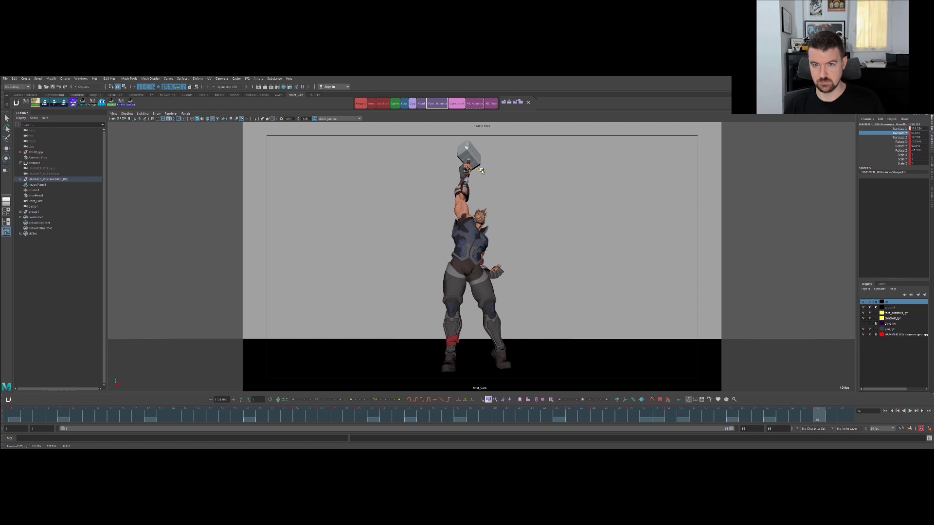
key(".")
key(".")
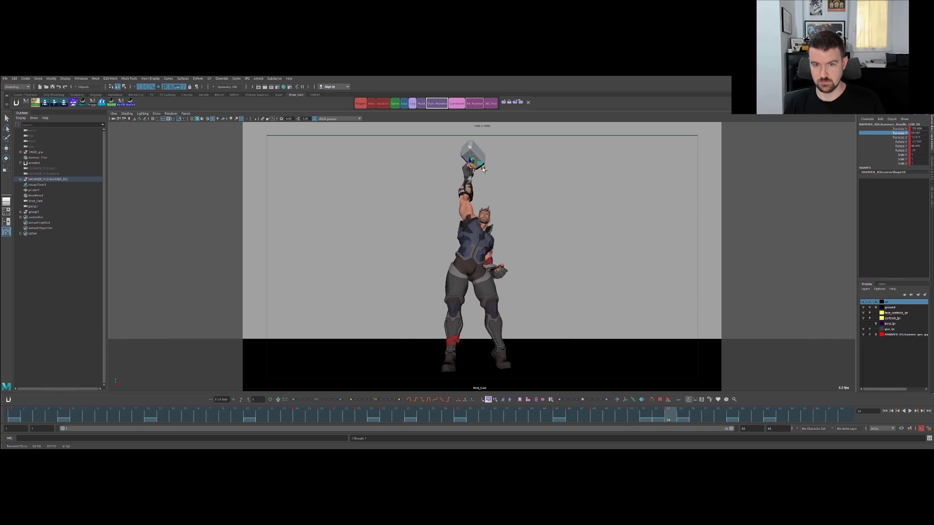
Shift the hammer's handle control slightly sideways at frame 54, flipping between it and frame 51.
key(".")
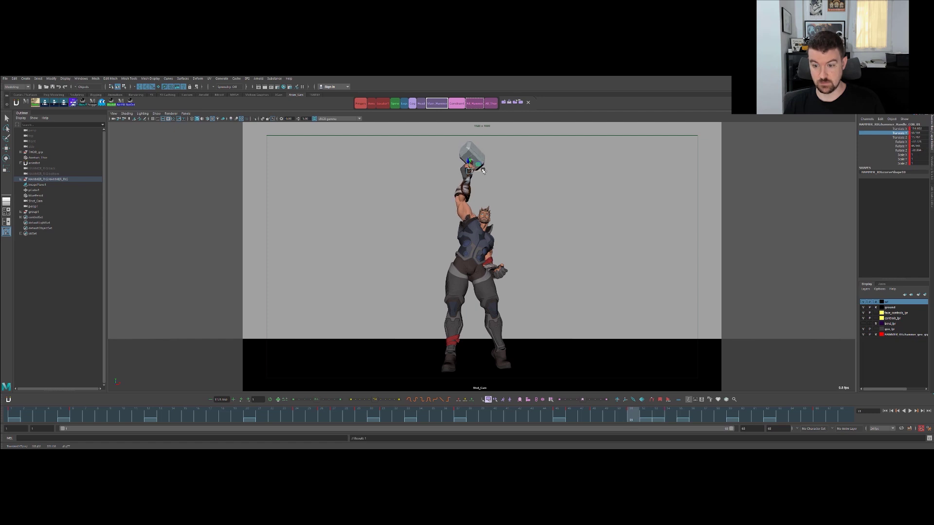
key(".")
key(".")
key(".")
key(".")
key(".")
key(".")
key(".")
left_click_drag(484, 171, 480, 169)
key(".")
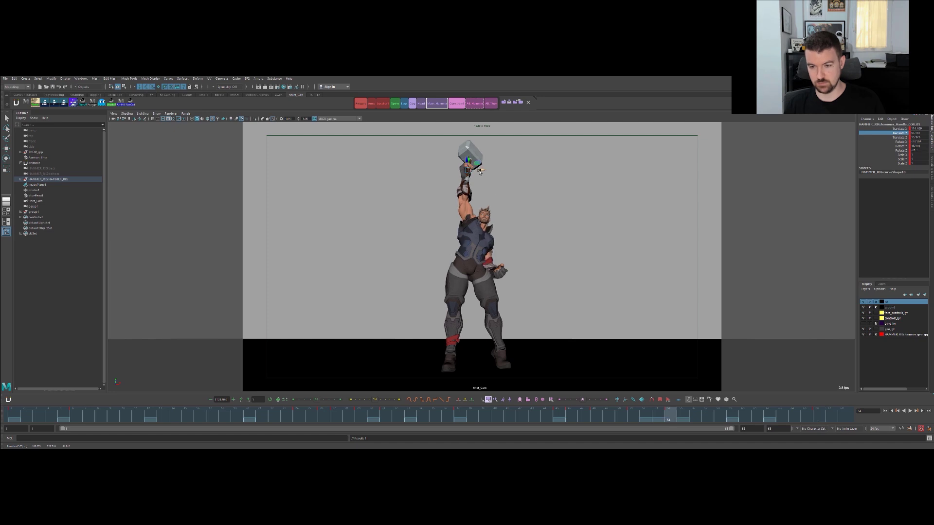
key(".")
Scrub and play back the hammer raise in the shot camera view to review the overshoot and settle.
mouse_move(680, 417)
left_mouse_down()
mouse_move(730, 419)
mouse_move(858, 391)
left_mouse_up()
key("alt+v")
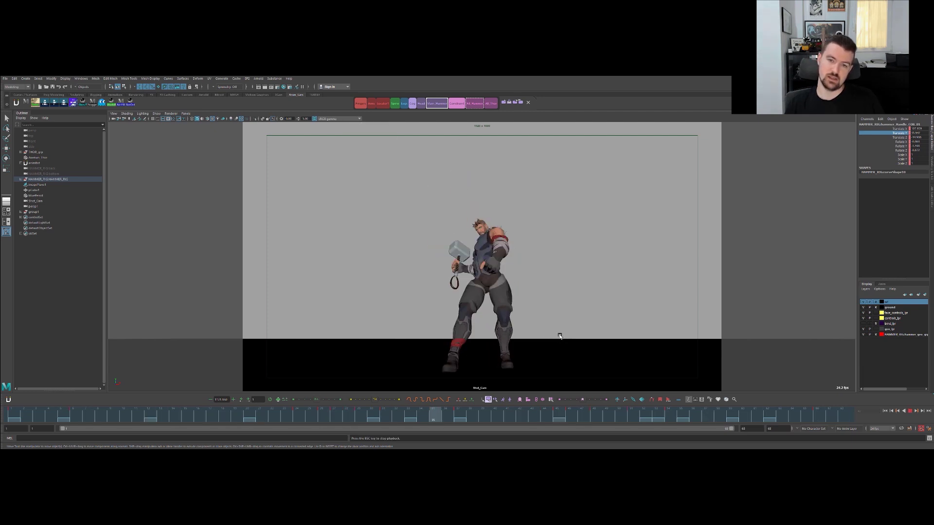
key("alt+v")
key("q")
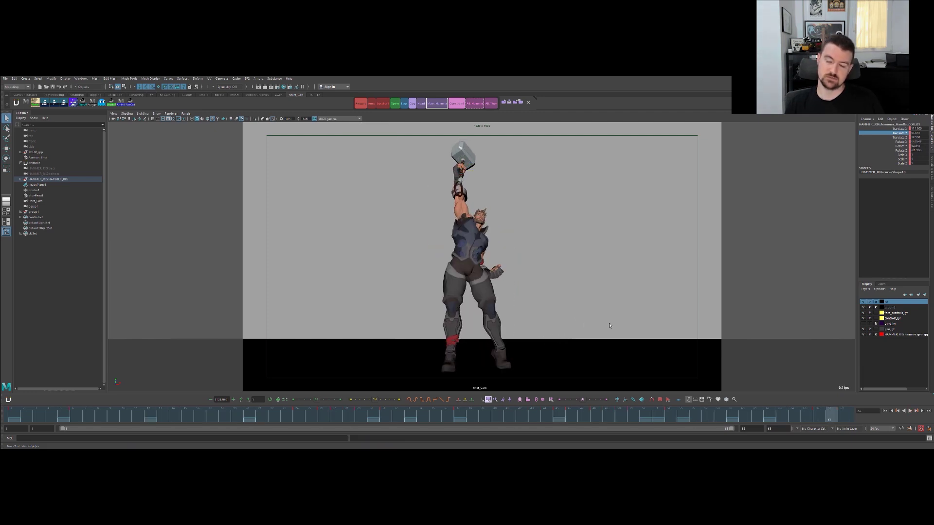
left_click_drag(617, 419, 439, 385)
key("alt+v")
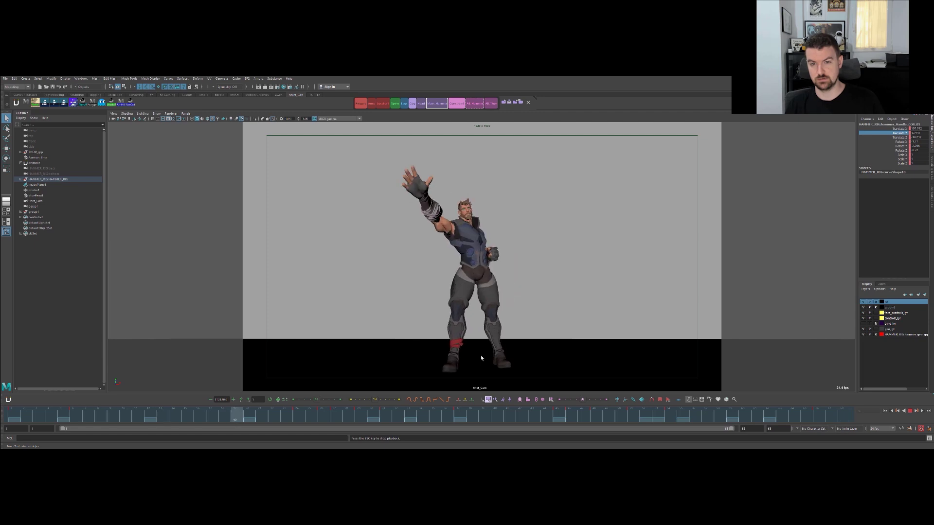
key("alt+v")
Flip between the key poses at frames 37 and 45 to examine the transition into the hammer raise.
left_click_drag(562, 417, 475, 415)
key("comma")
key("comma")
key("period")
key("period")
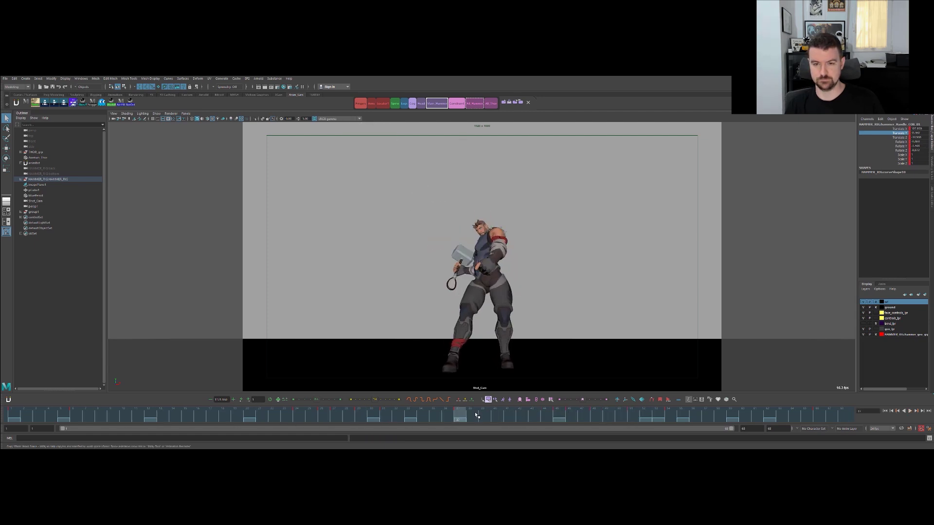
key("comma")
key("period")
key("comma")
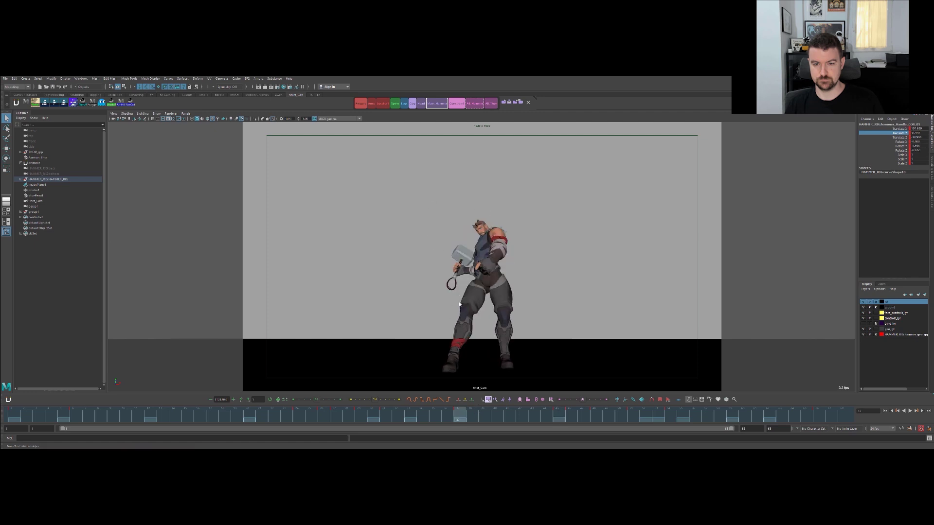
key("period")
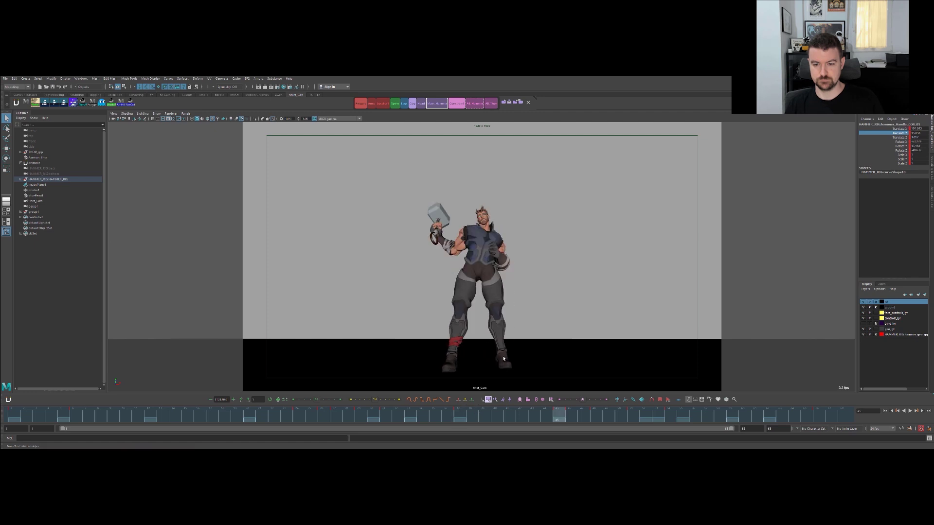
left_click(456, 417)
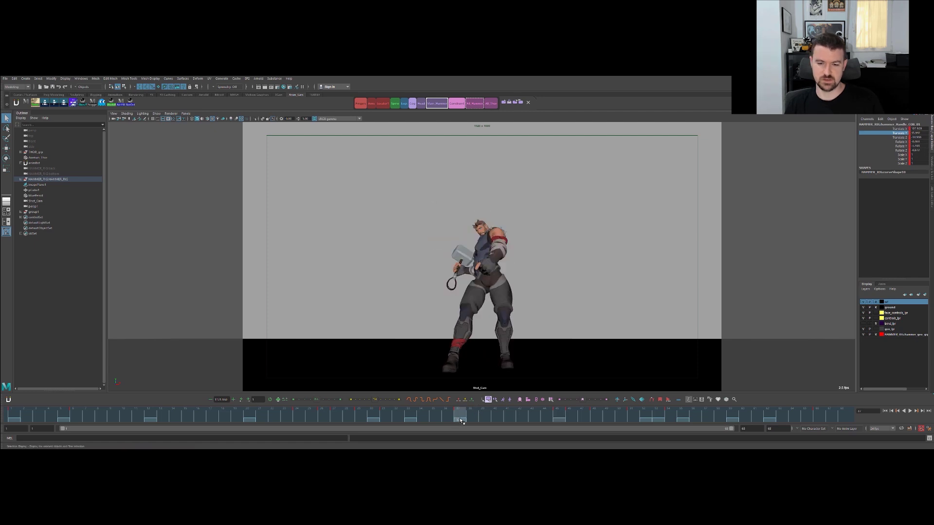
key("period")
key("comma")
key("period")
key("comma")
key("comma")
key("period")
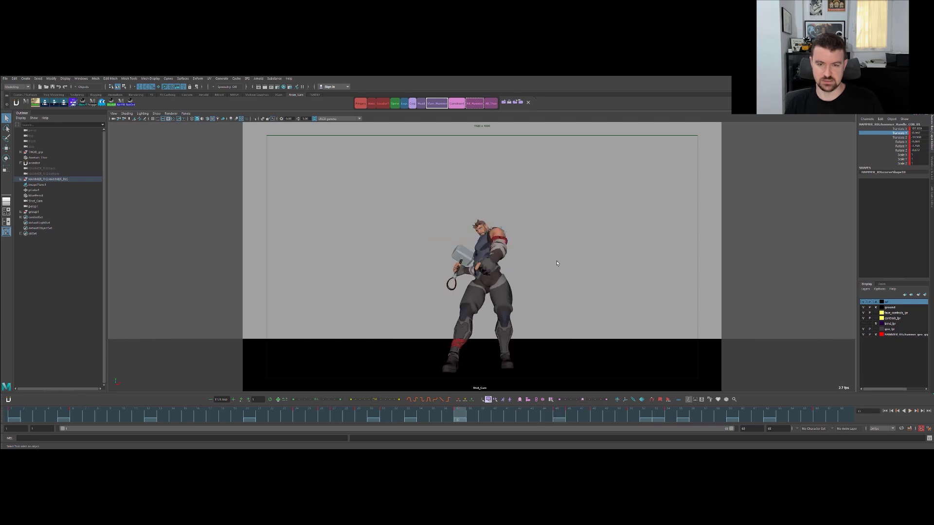
Switch to the full-size perspective view and scrub through the hammer raise beside the reference video.
left_click(507, 242)
key("space")
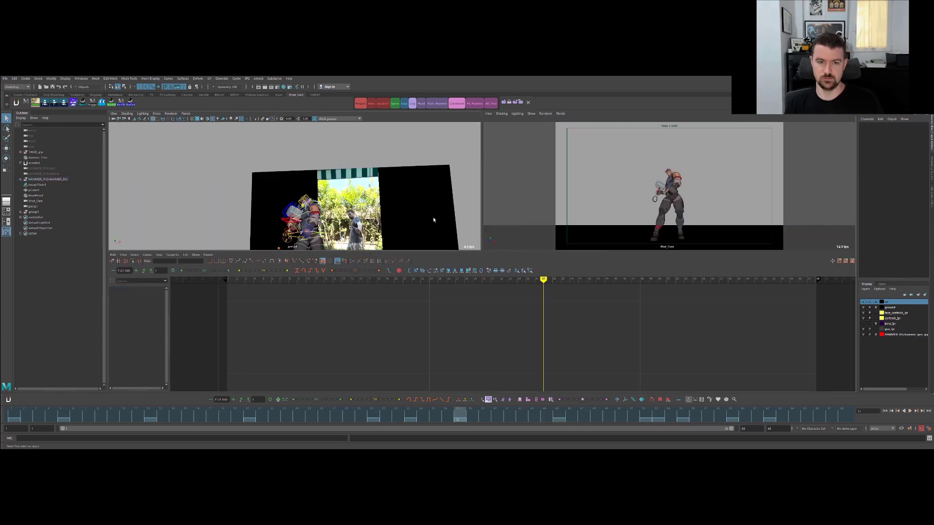
key("space")
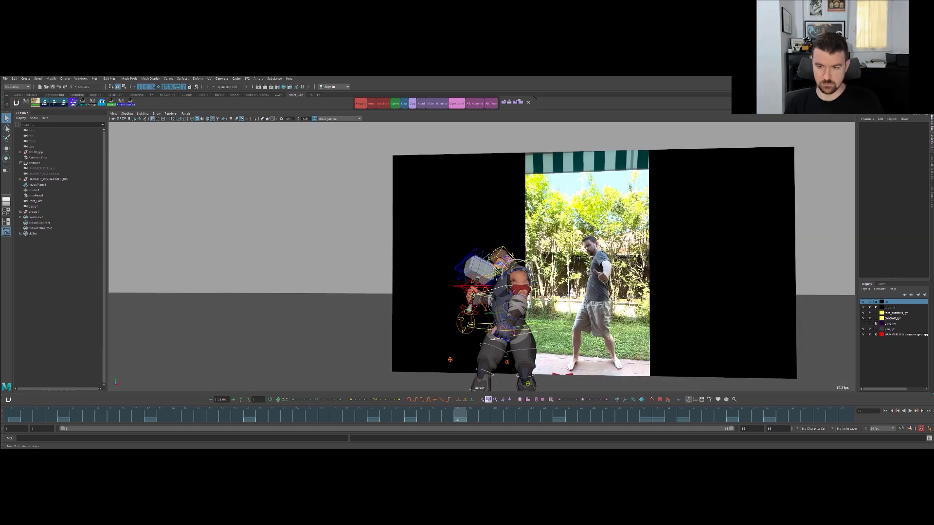
left_click_drag(451, 416, 606, 334)
mouse_move(609, 414)
left_mouse_down()
mouse_move(647, 410)
mouse_move(621, 409)
left_mouse_up()
left_click_drag(650, 401, 571, 414)
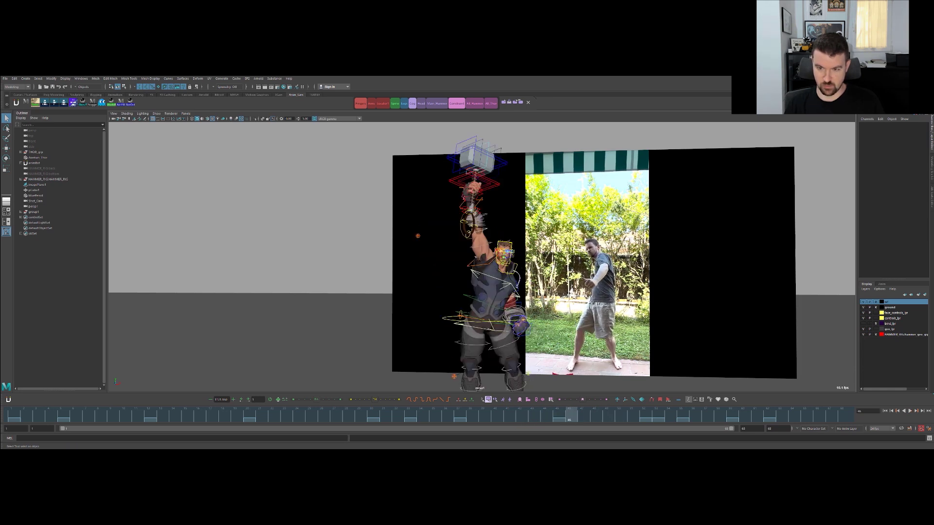
Select the hammer's handle control and check the raise poses around frame 45 from the side.
left_click(498, 186)
key("period")
key("period")
key("w")
left_click_drag(479, 258, 469, 277, "alt")
left_click_drag(609, 253, 457, 253, "alt")
left_click_drag(530, 248, 565, 217, "alt")
left_click_drag(830, 301, 557, 256, "alt")
key("comma")
key("period")
key("period")
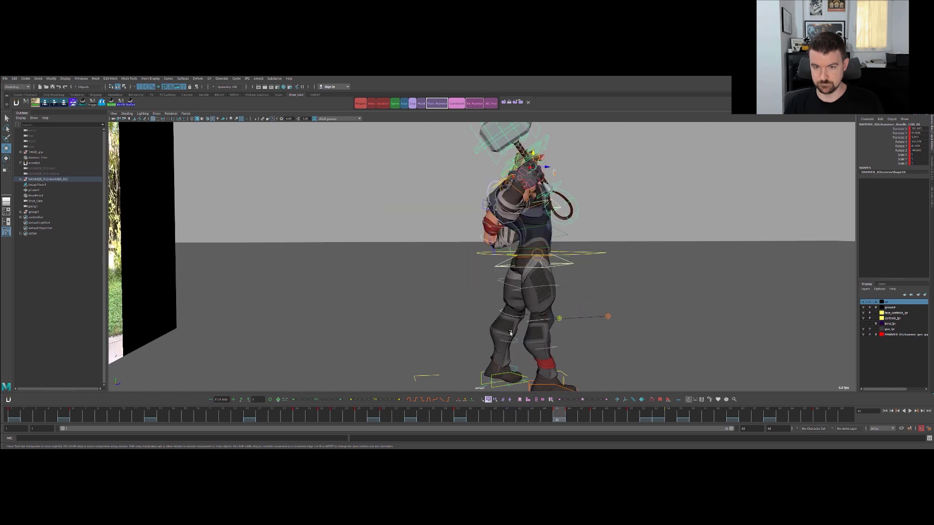
Stop at the in-between at frame 41 and select all of Thor's controls with the saved selection set.
key("alt+v")
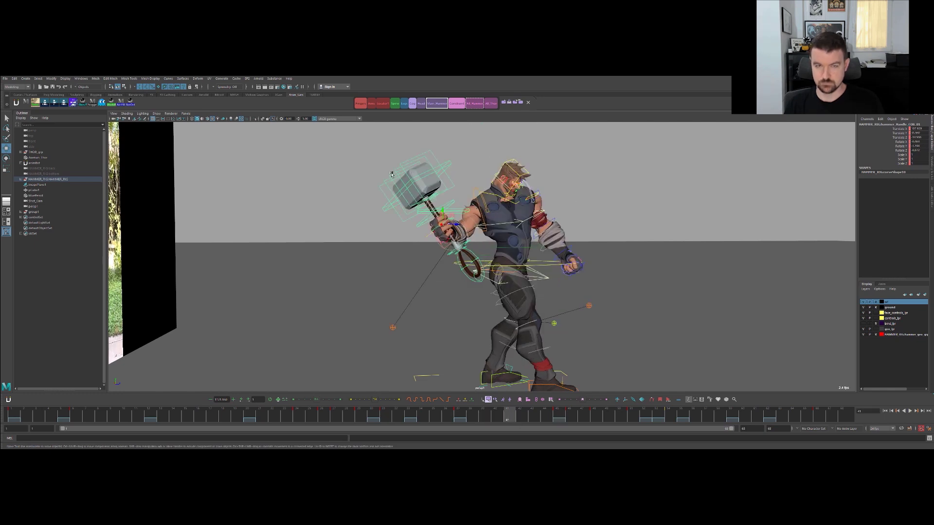
left_click(490, 107)
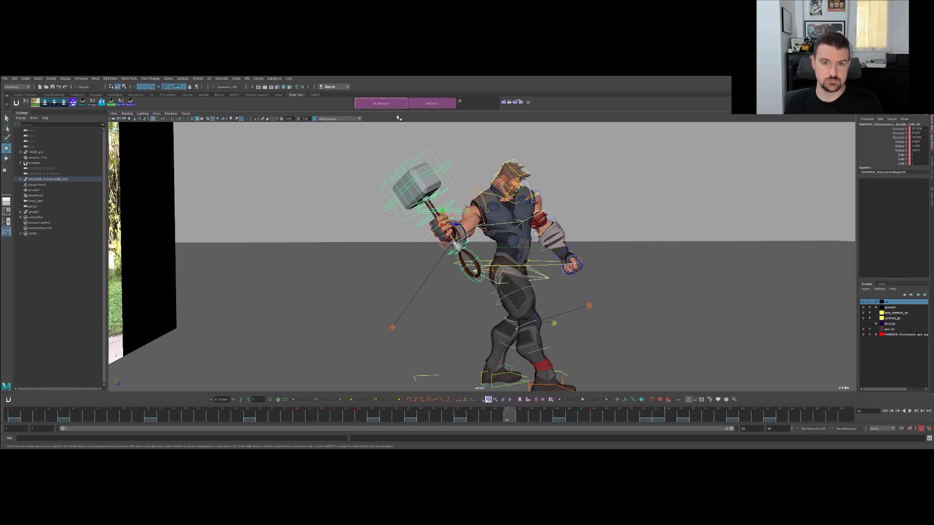
left_click(426, 105)
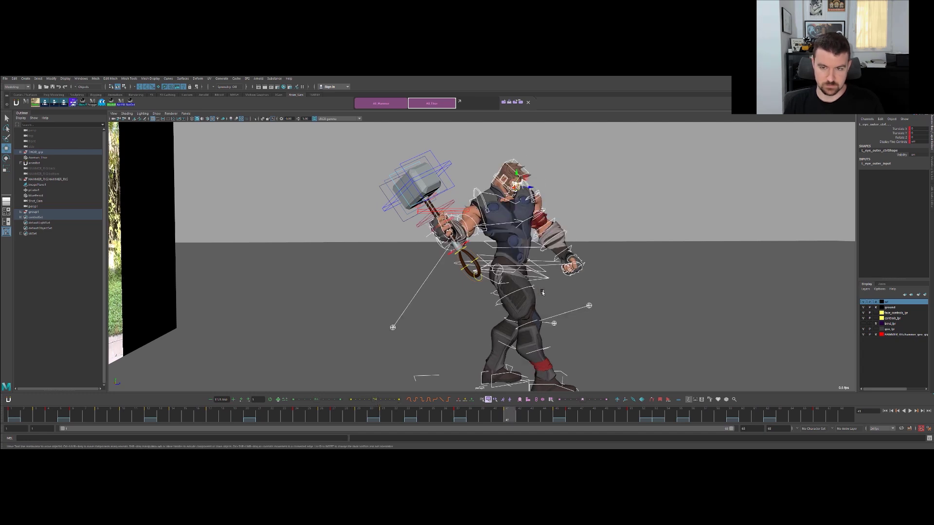
Select the COG control at frame 45 and view the character in profile to judge the hip height.
left_click(587, 273)
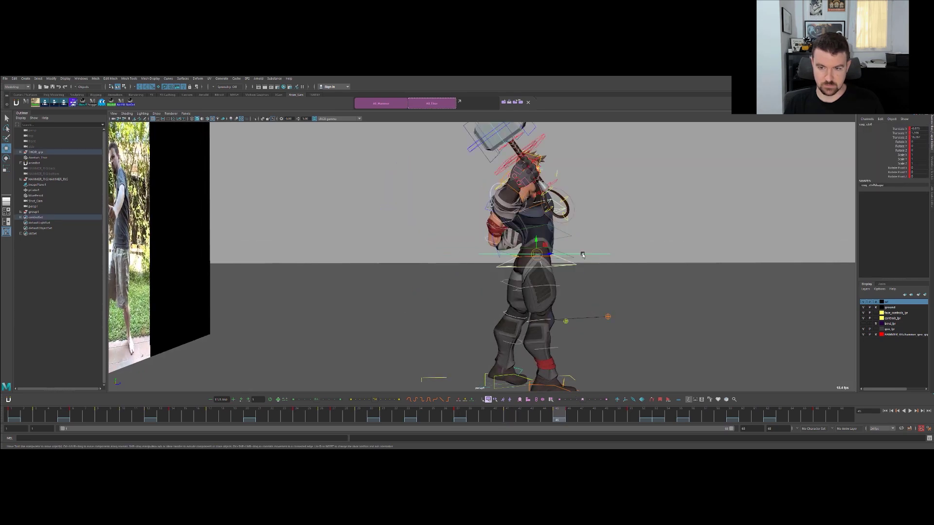
left_click_drag(562, 246, 478, 246, "alt")
key("bracketleft")
key("bracketleft")
key("bracketleft")
key("bracketleft")
key("bracketleft")
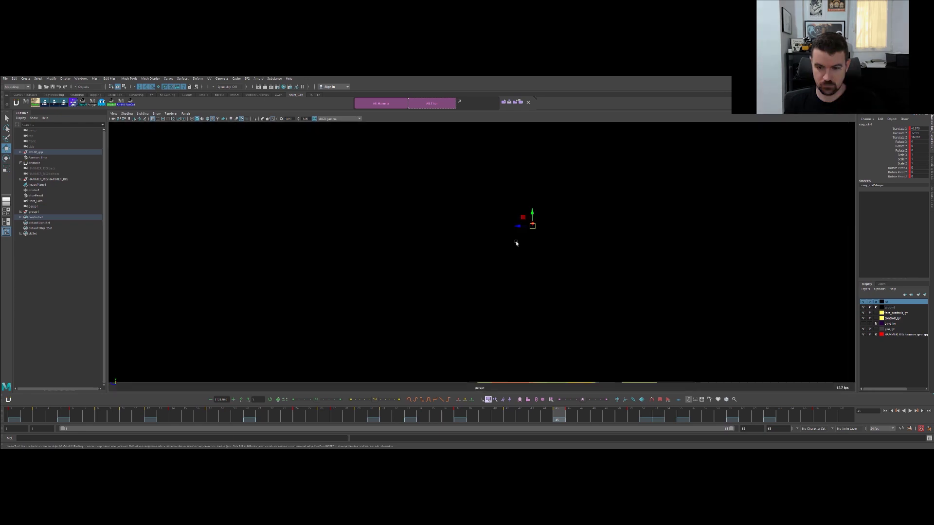
key("alt+period")
left_click_drag(513, 222, 541, 228, "alt")
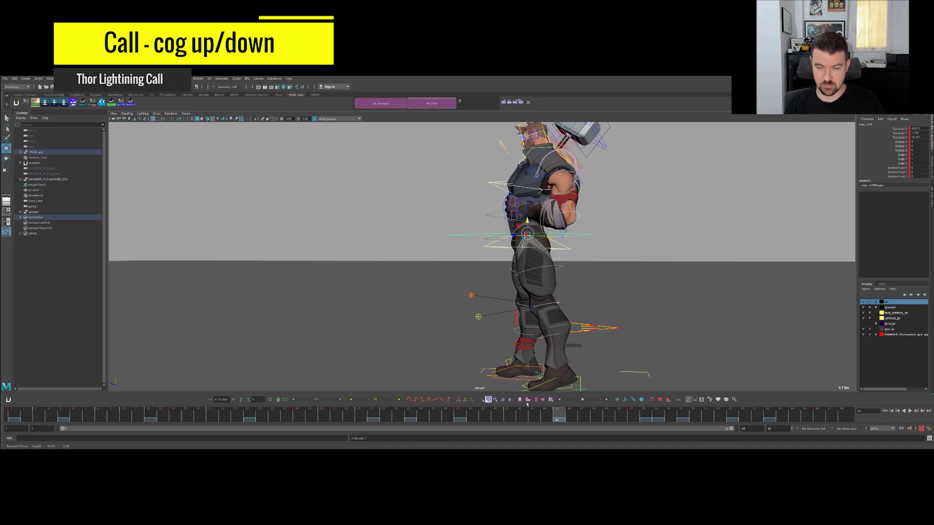
Scrub the body's rise from frame 37 to 45 and check frame 41 from the front against the reference.
left_click_drag(457, 416, 557, 360)
key("alt+v")
left_click_drag(550, 279, 517, 245, "alt")
left_click(495, 203)
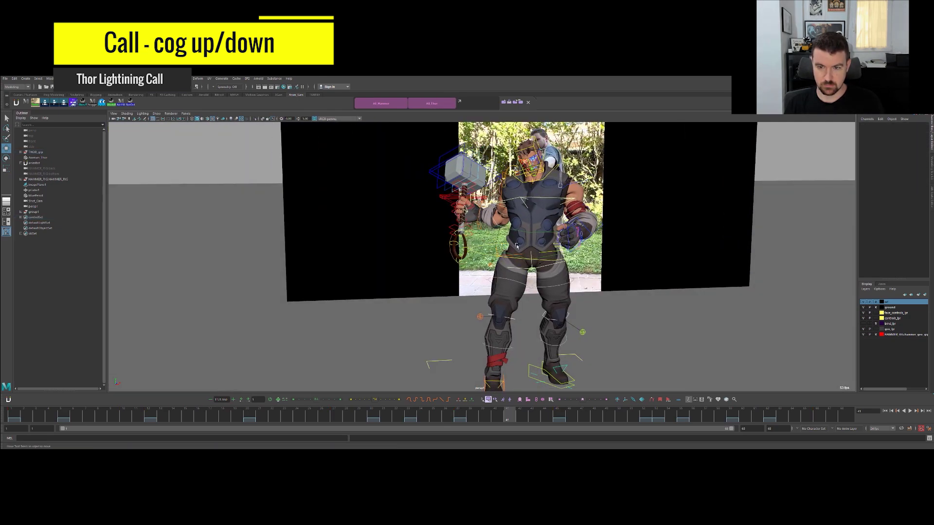
Select the upper-body spine control and inspect the lift pose around frame 41 from the front and side.
left_click(551, 255)
middle_click_drag(560, 242, 532, 260, "alt")
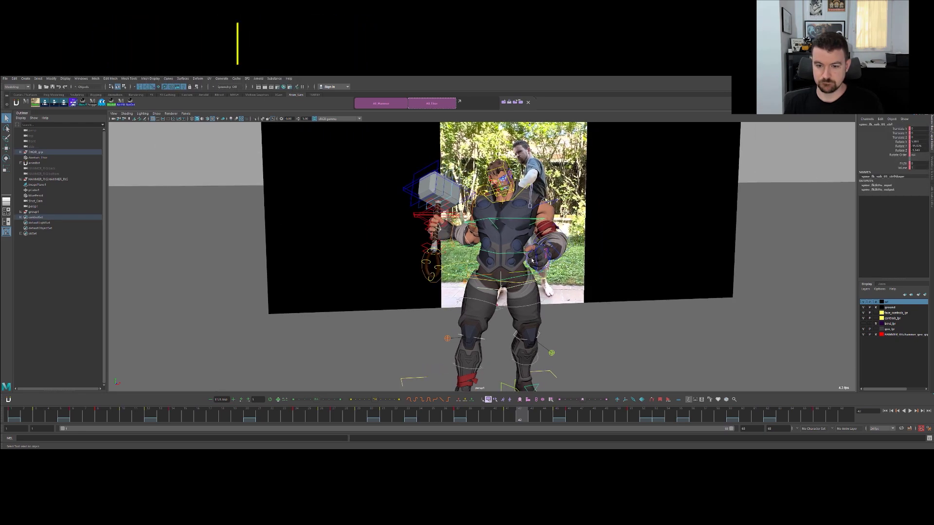
key(".")
left_click_drag(532, 259, 540, 241, "alt")
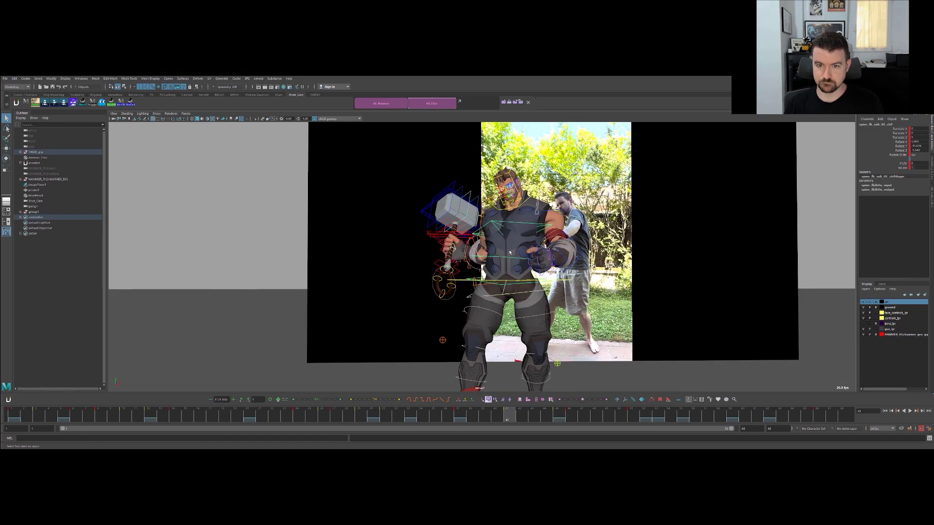
key("period")
left_click_drag(458, 247, 380, 231, "alt")
left_click(380, 232)
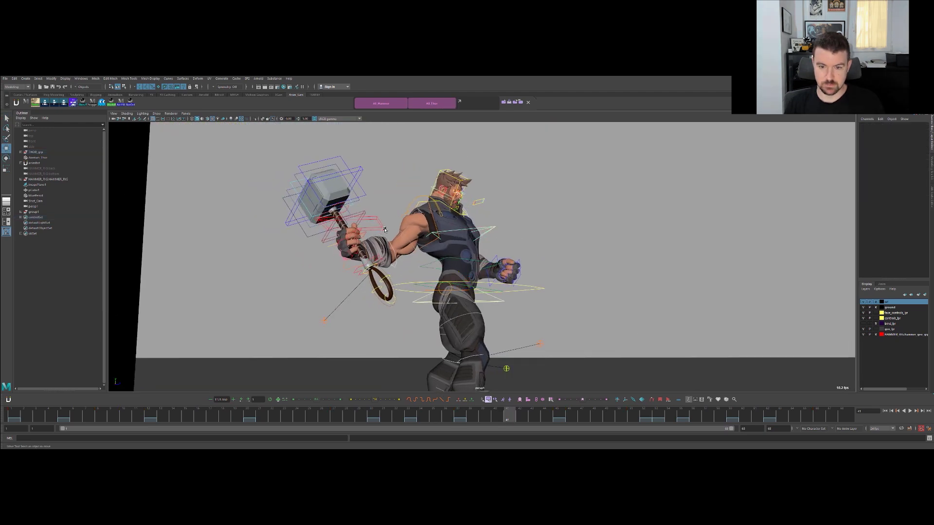
Select the hammer's handle control at frame 41, move the hammer outward from Thor's head and adjust its rotation.
left_click(378, 226)
left_click_drag(358, 237, 408, 244)
key("e")
key("w")
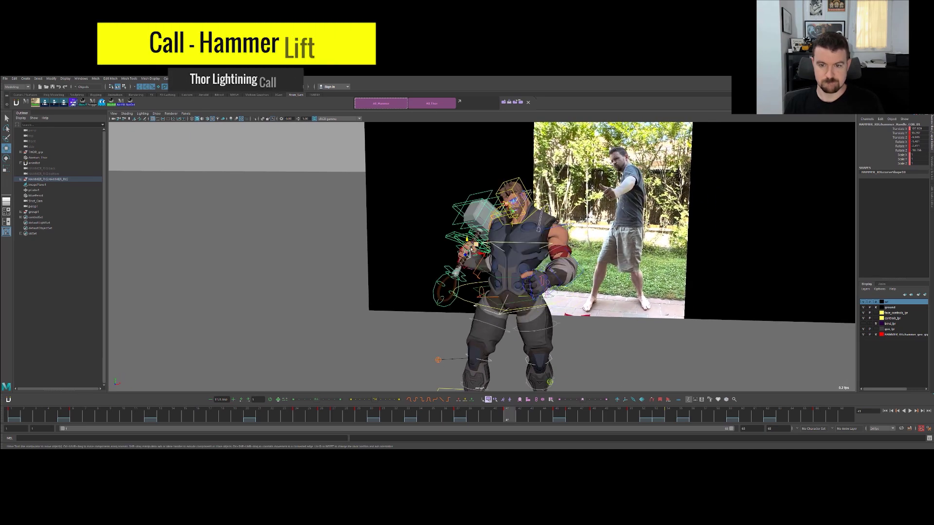
left_click_drag(469, 249, 424, 207)
key("e")
Step back and forth through the key poses around frame 41 to check the hammer's lift path.
key("comma")
key("period")
key("period")
key("comma")
key("comma")
key("period")
key("period")
key("period")
key("comma")
key("comma")
key("period")
key("q")
left_click_drag(499, 231, 514, 223, "alt")
key("comma")
key("period")
Rotate the hammer arm's shoulder control for the lift and compare it against the neighbouring poses.
left_click(468, 233)
key("e")
key("comma")
key("comma")
key("period")
key("period")
key("period")
key("comma")
key("comma")
key("comma")
key("comma")
key("comma")
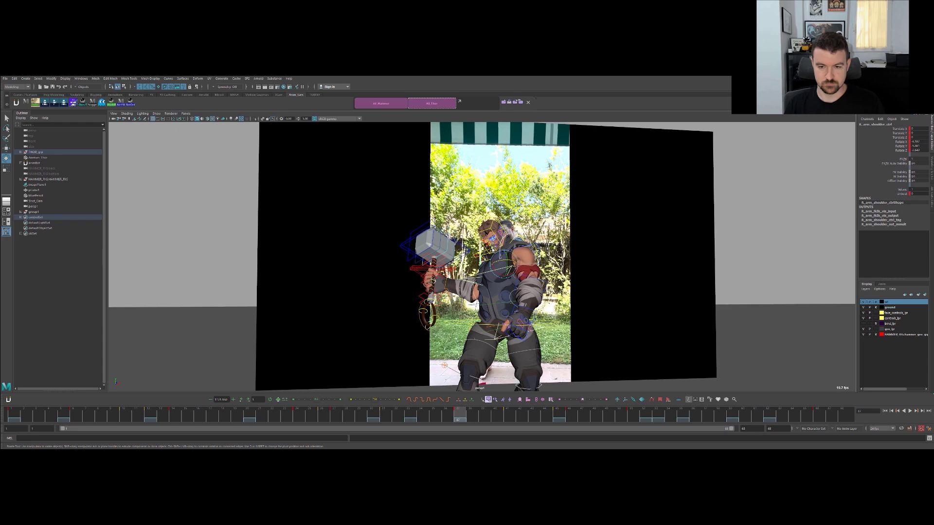
Select the off arm's upper FK control and play through the call from the front.
key("q")
left_click(538, 254)
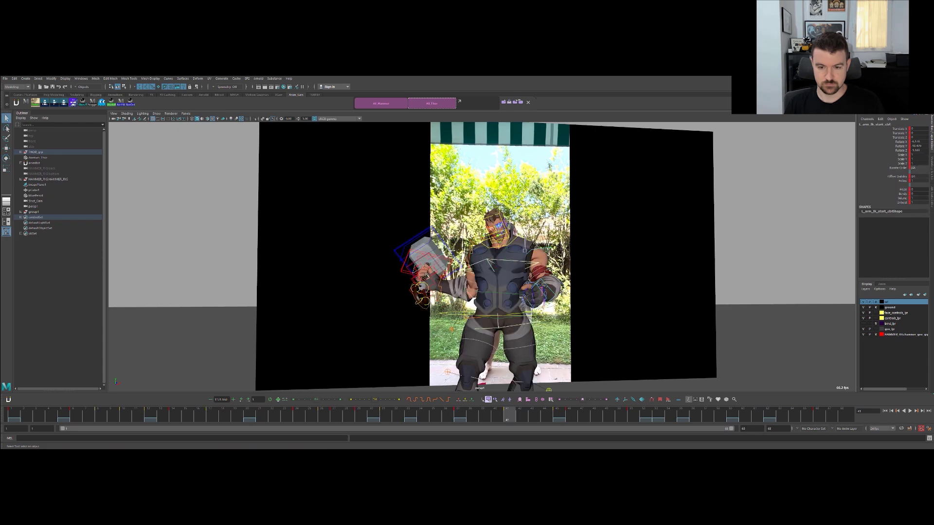
scroll(538, 254, "down", 2)
left_click_drag(539, 254, 501, 279, "alt")
key("comma")
key("period")
key("period")
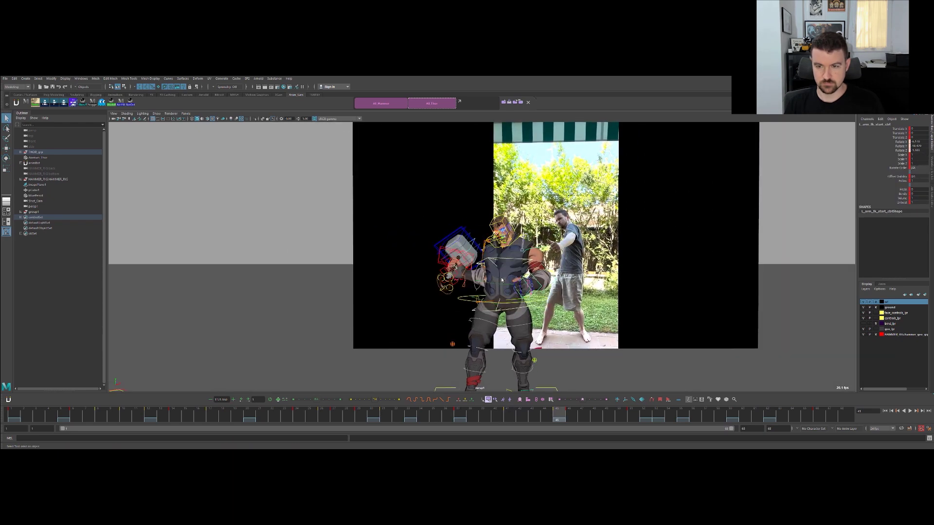
key("period")
key("alt+v")
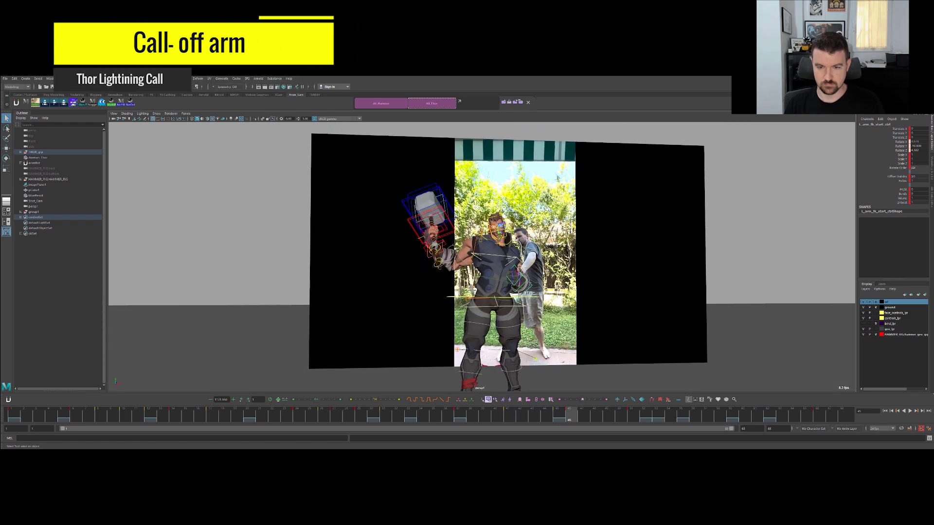
Rotate the off arm's upper FK control at frame 45 and compare it with the adjacent poses.
key("e")
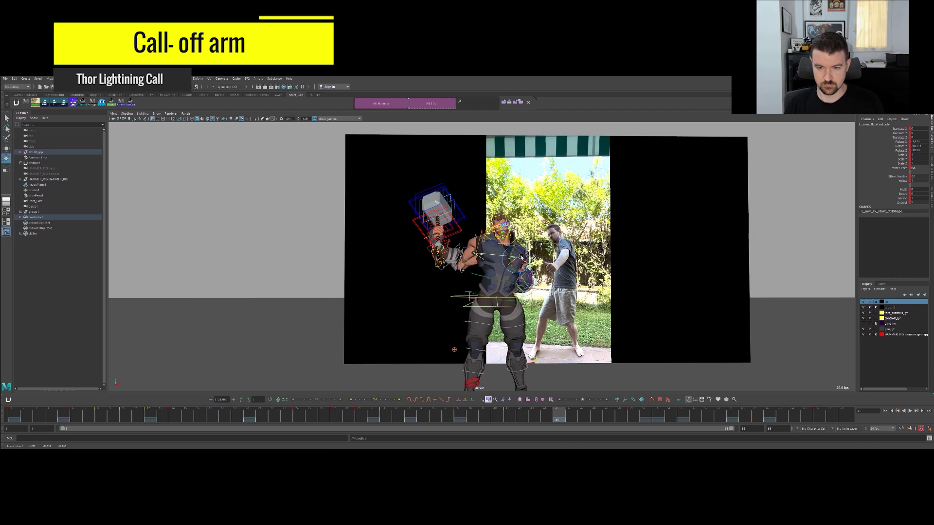
key("comma")
key("period")
key("period")
key("comma")
key("comma")
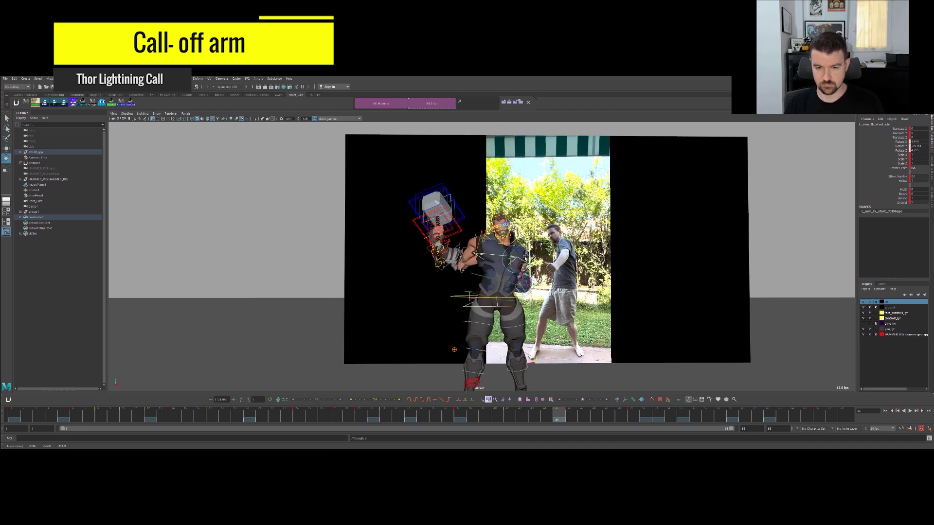
key("period")
key("period")
key("comma")
Hide the rig controls, step through the poses around frame 45 to check the off arm, and show the controls again.
key("alt+1")
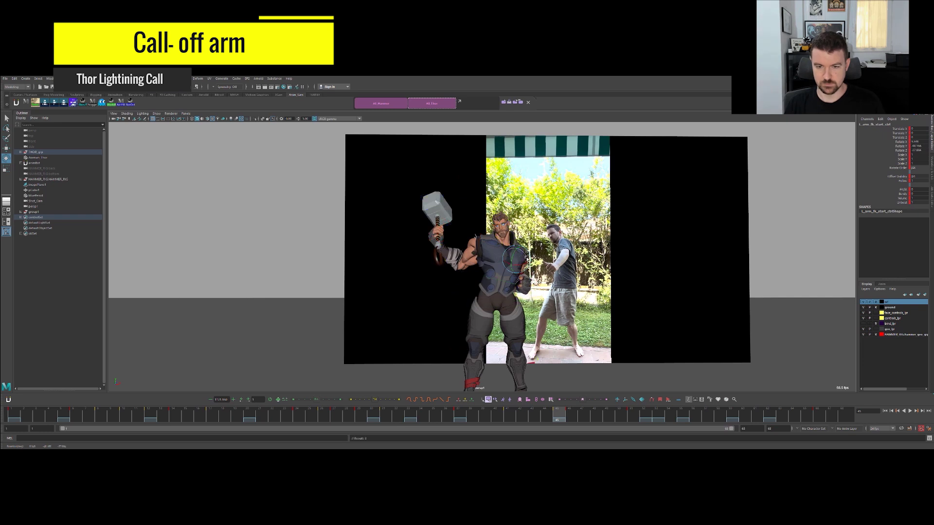
key("comma")
key("comma")
key("period")
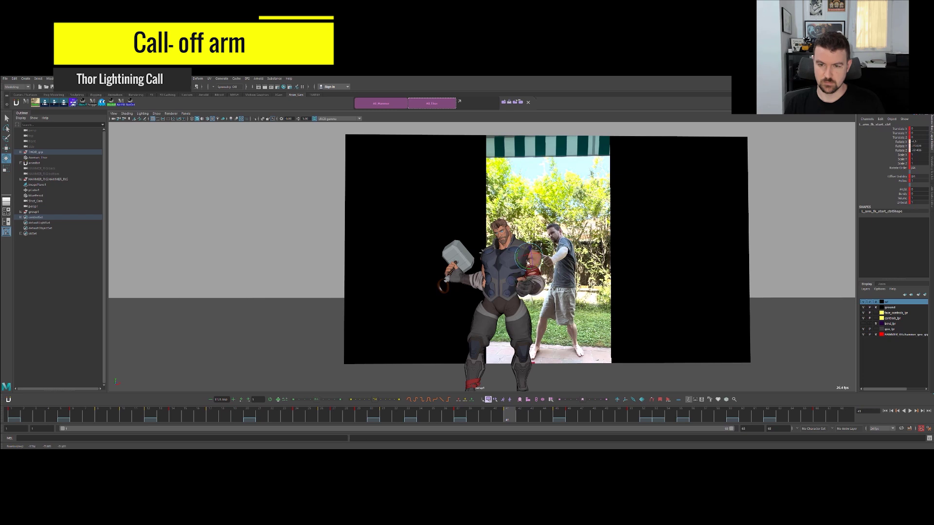
key("comma")
key("period")
key("period")
key("period")
key("comma")
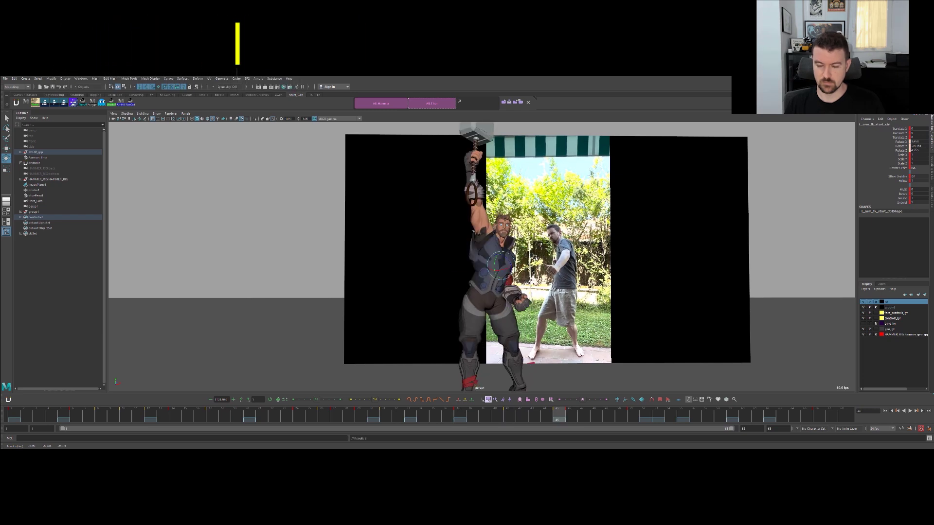
key("alt+1")
key("alt+1")
key("alt+1")
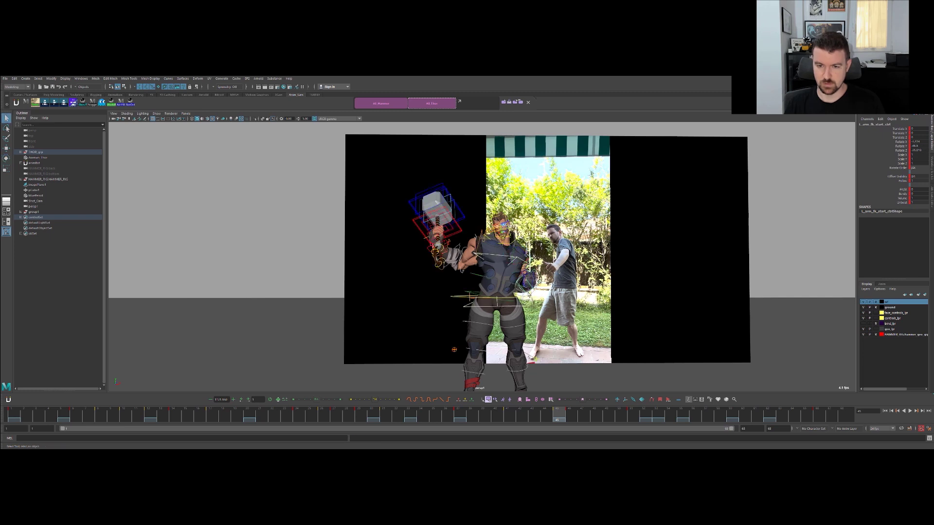
Rotate the off arm's wrist FK control at frame 45 and step through the neighbouring poses to check it.
key("e")
left_click_drag(532, 278, 533, 282)
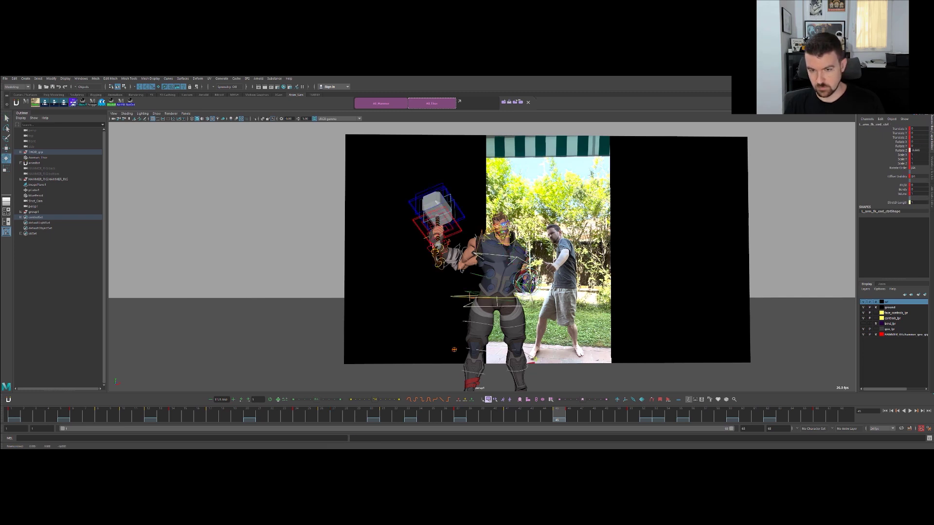
key("period")
key("period")
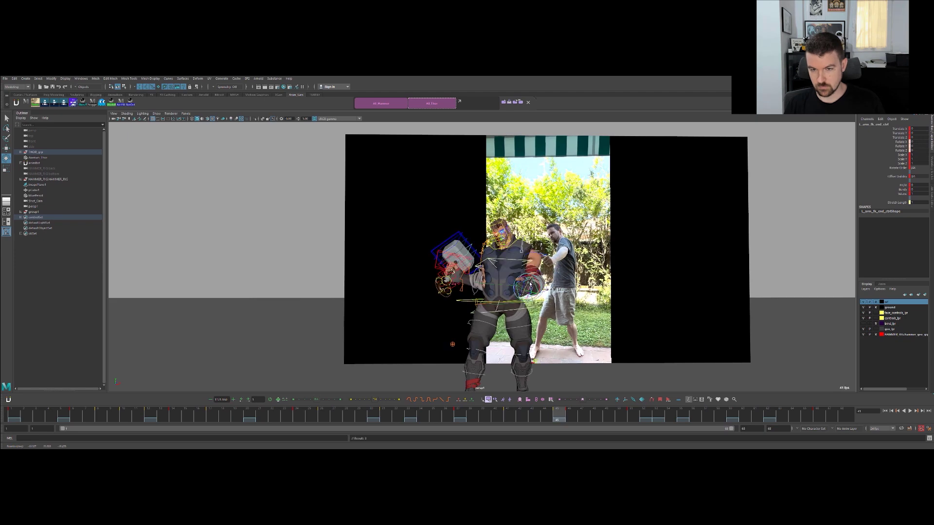
key("comma")
key("comma")
key("period")
key("period")
key("period")
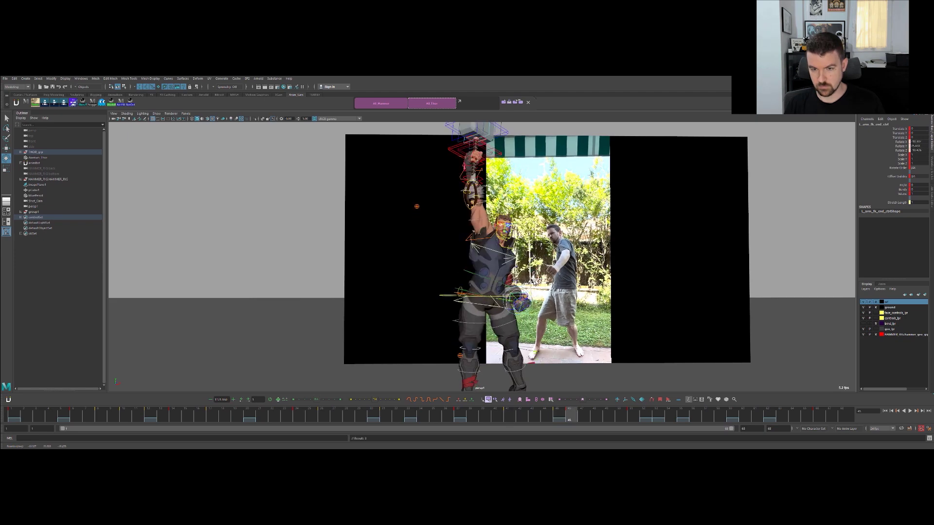
Retry the off arm's wrist rotation at frame 45 against its neighbours and undo the last change.
key("comma")
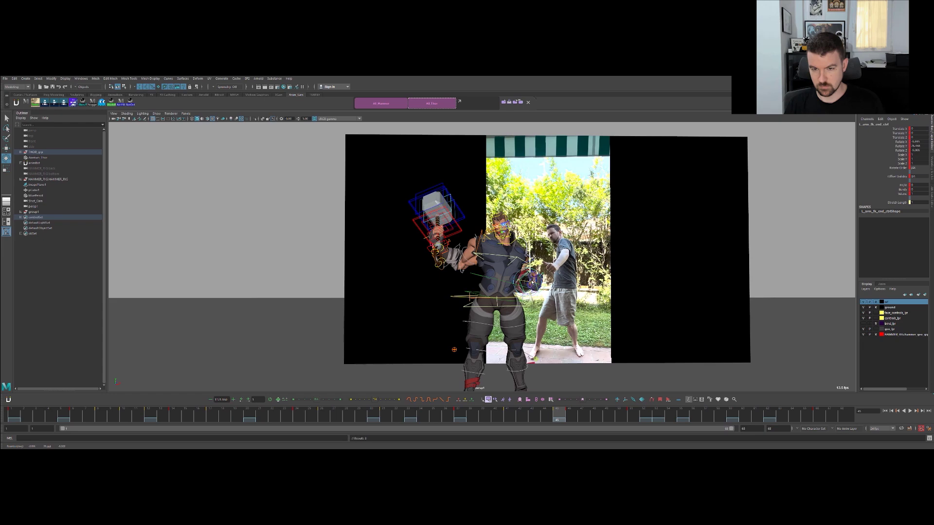
key("comma")
key("period")
key("period")
key("comma")
key("ctrl+z")
Inspect the off arm's pose at frame 45 in profile with the rig controls hidden.
key("ctrl+a")
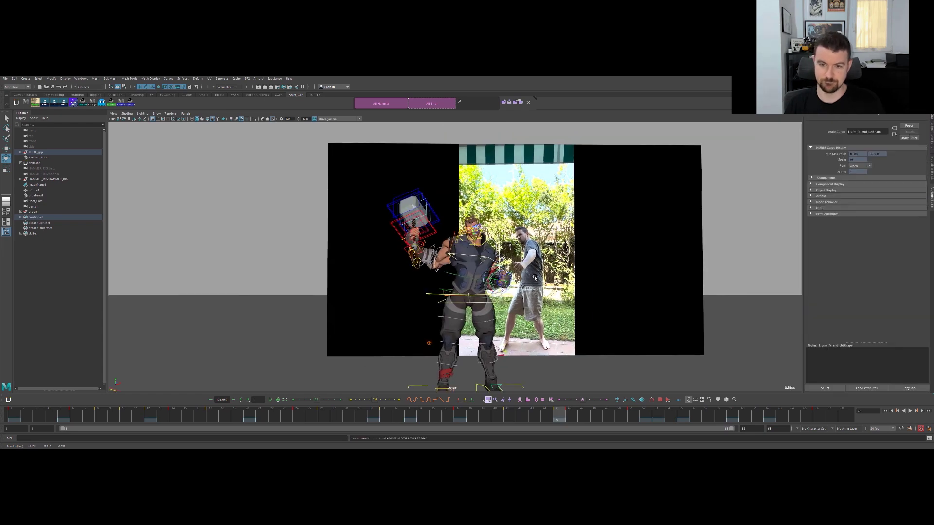
key("ctrl+a")
key("space")
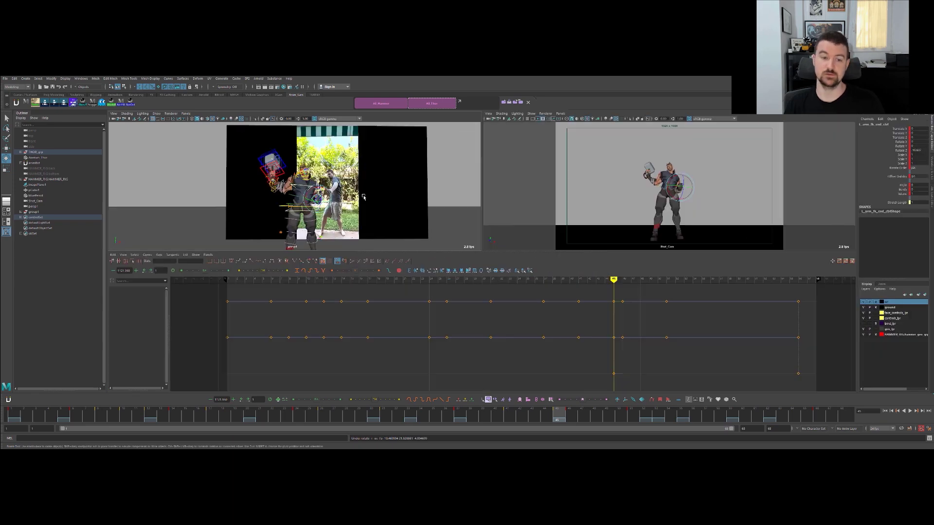
key("space")
scroll(518, 215, "up", 3)
left_click_drag(518, 215, 458, 217, "alt")
key("alt+1")
key("q")
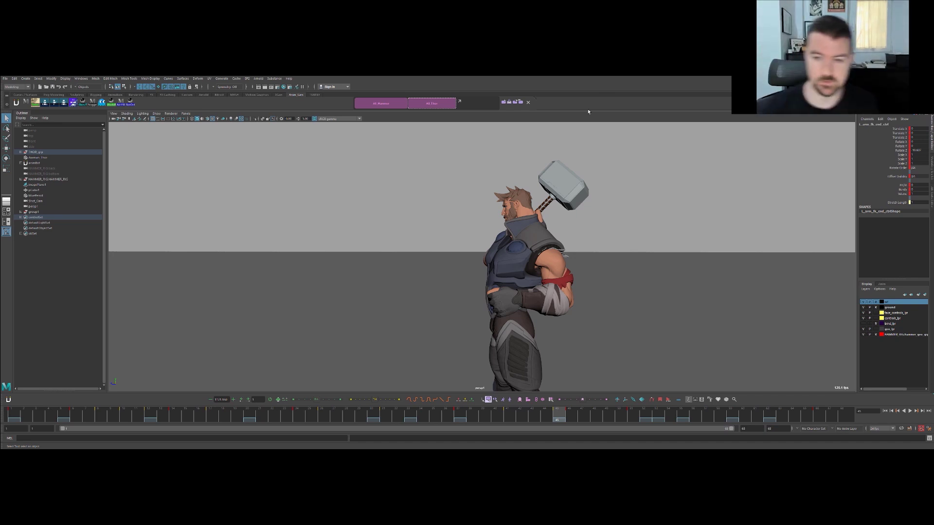
key("alt+1")
Try out the off arm's FK controls, undo the last change and reselect the upper-arm control for rotation.
left_click(585, 249)
left_click(571, 252)
key("e")
left_click_drag(572, 255, 598, 261, "alt")
key("q")
left_click(604, 297)
key("e")
key("ctrl+z")
key("q")
left_click(592, 249)
key("e")
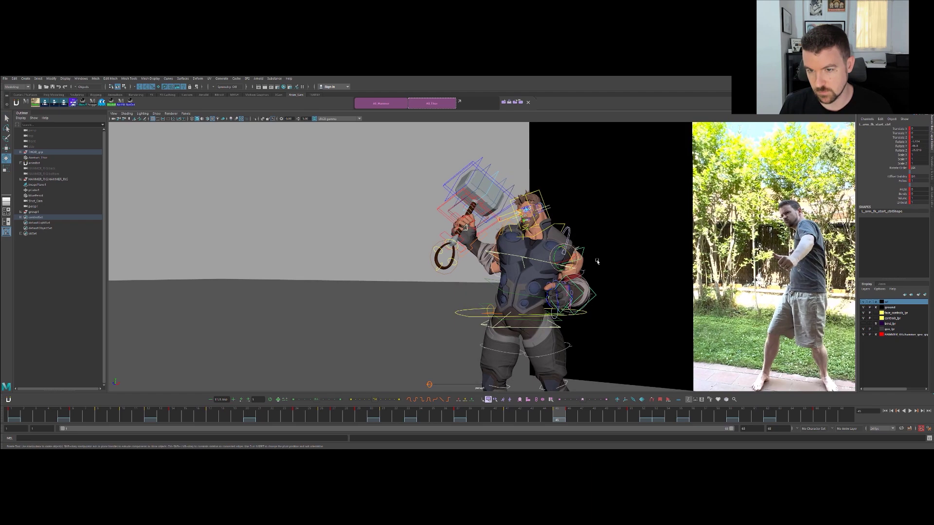
Frame Thor beside the reference footage and step frame by frame around frame 45 to study the off arm.
middle_click_drag(599, 261, 519, 250, "alt")
right_click_drag(519, 251, 549, 258, "alt")
left_click_drag(519, 253, 555, 258, "alt")
key("alt+comma")
key("alt+comma")
key("alt+comma")
key("alt+comma")
key("alt+period")
key("alt+period")
key("alt+period")
key("alt+period")
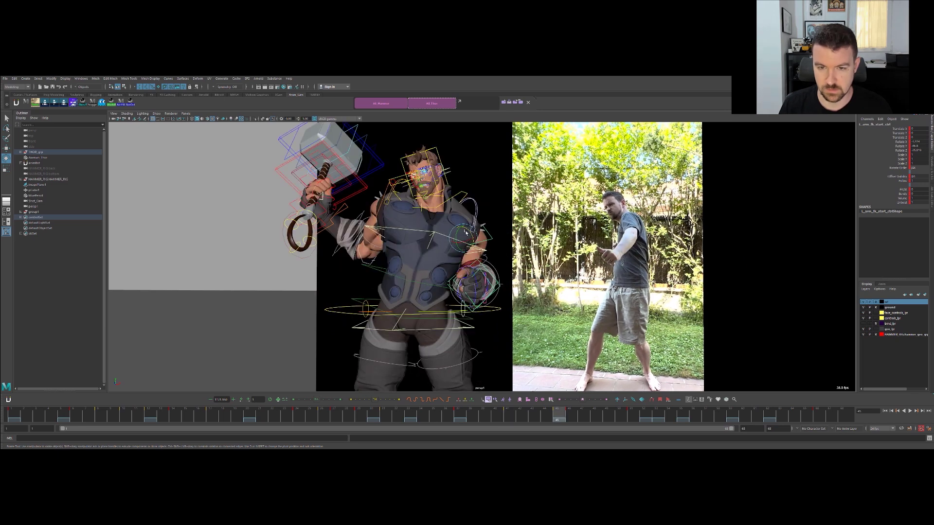
Rotate the off arm's upper FK control at frame 45 from the close view and compare the surrounding frames.
left_click_drag(468, 237, 494, 248)
key("alt+comma")
key("alt+period")
key("alt+period")
key("alt+comma")
key("comma")
key("period")
key("period")
key("comma")
key("comma")
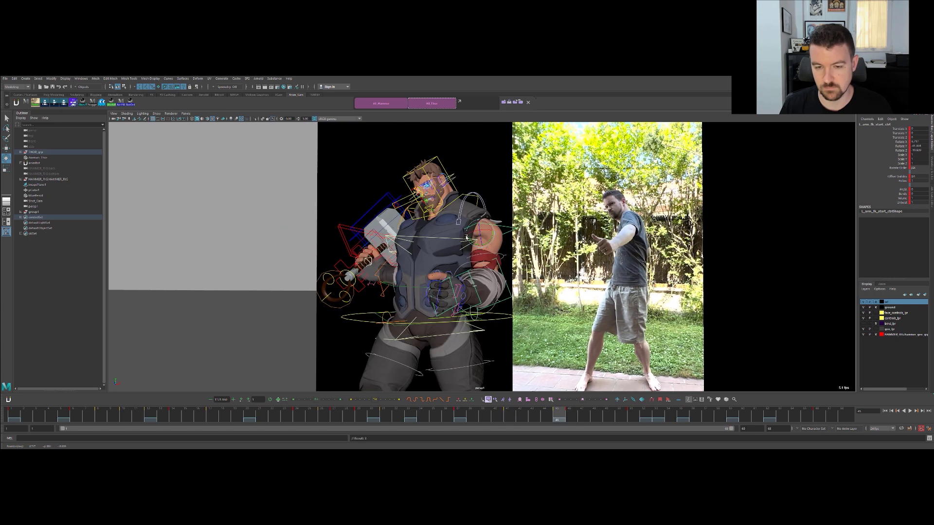
Adjust the off arm's upper FK rotation at frame 41 and check it against the poses on either side.
key("period")
key("comma")
key("comma")
key("comma")
key("period")
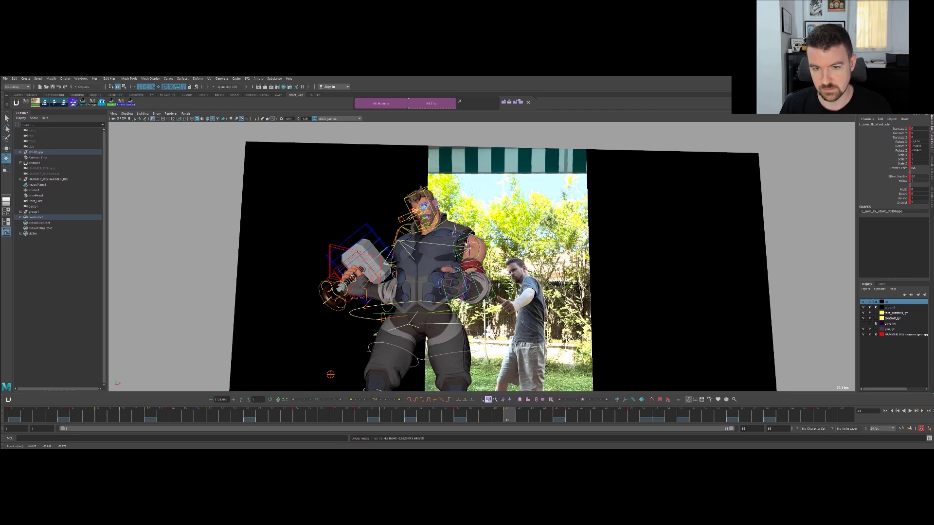
key("period")
key("period")
key("comma")
Rotate the off arm's forearm FK control at frame 41 using the Gimbal axis mode and compare neighbouring poses.
left_click(478, 289)
key("e")
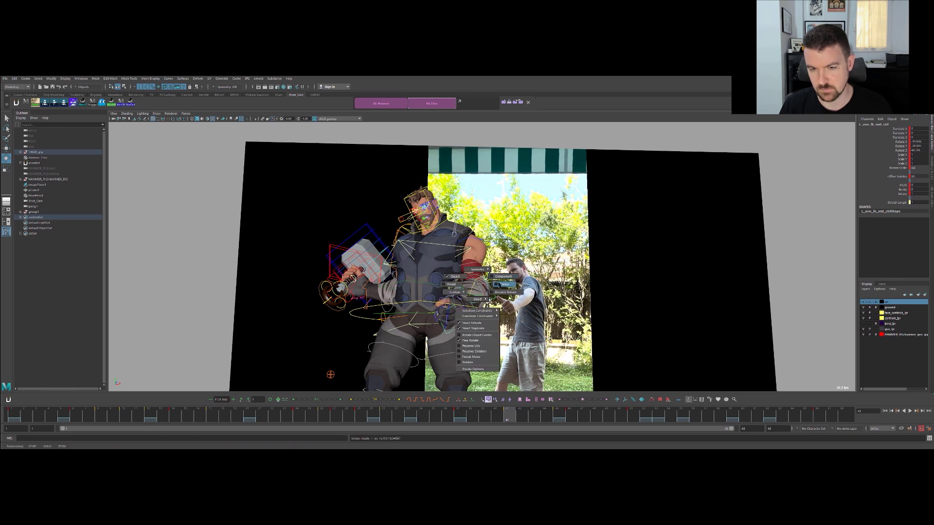
left_click_drag(472, 280, 471, 278)
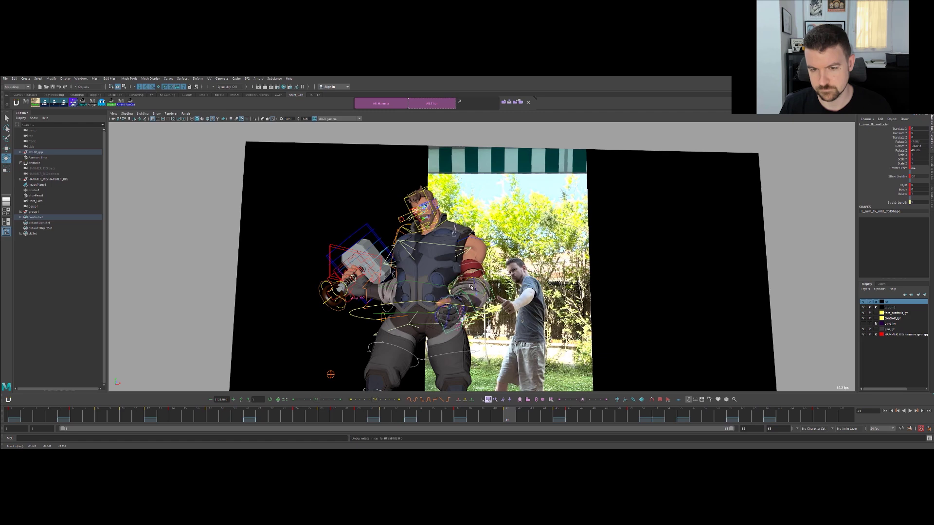
left_click_drag(467, 289, 471, 282)
key("comma")
key("period")
key("period")
key("period")
key("comma")
key("comma")
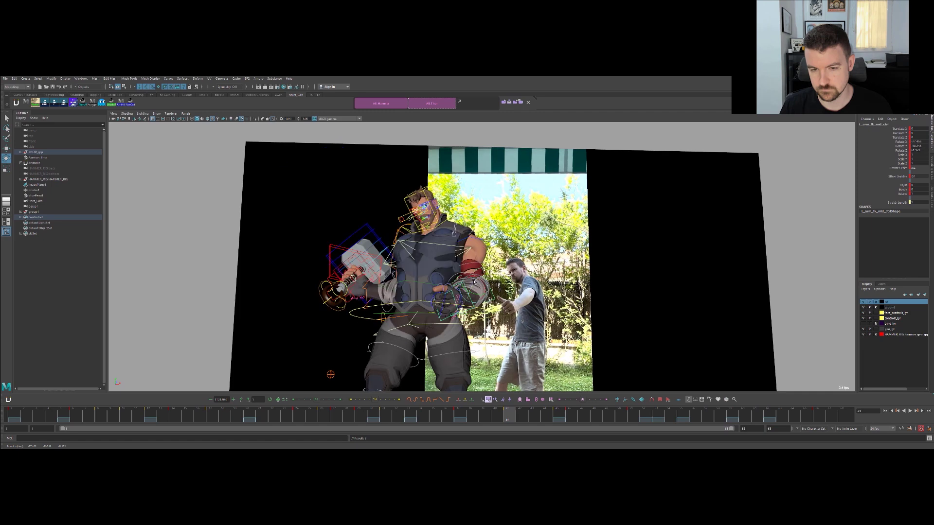
key("period")
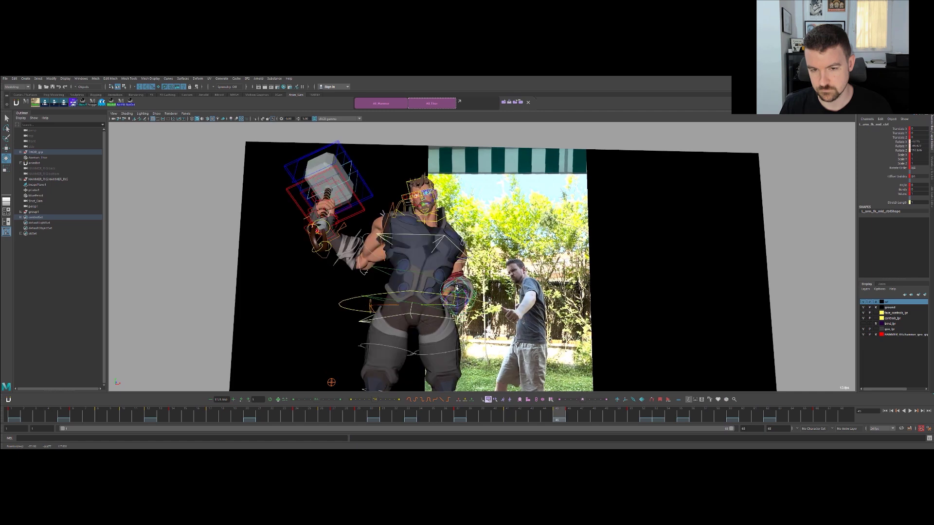
Rotate the off arm's forearm FK control at frame 45 and step through the raise to check the arc.
left_click_drag(457, 288, 455, 291)
key("comma")
key("period")
key("period")
key("comma")
key("comma")
key("period")
key("period")
Switch to the shot camera, play back the stepped animation with nothing selected, and stop playback.
right_click_drag(456, 291, 428, 292, "alt")
key("space")
key("space")
key("q")
key("alt+v")
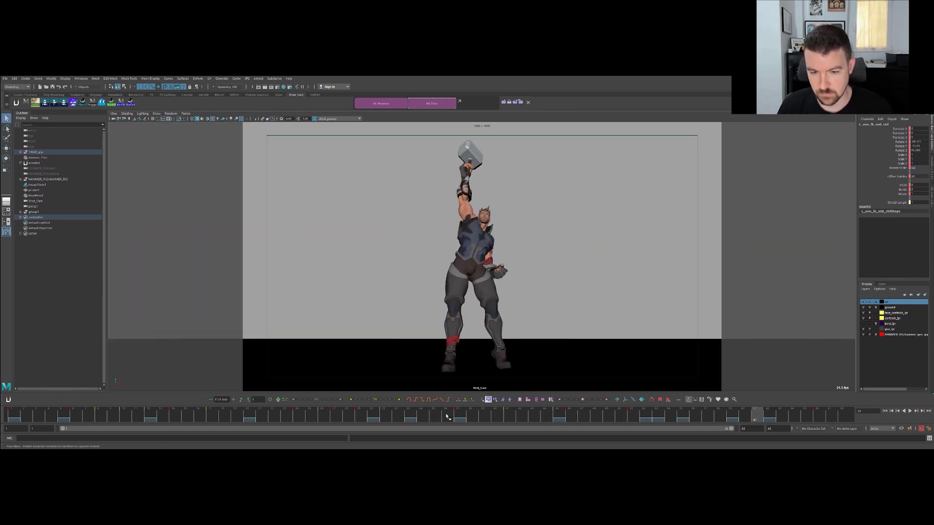
left_click(239, 290)
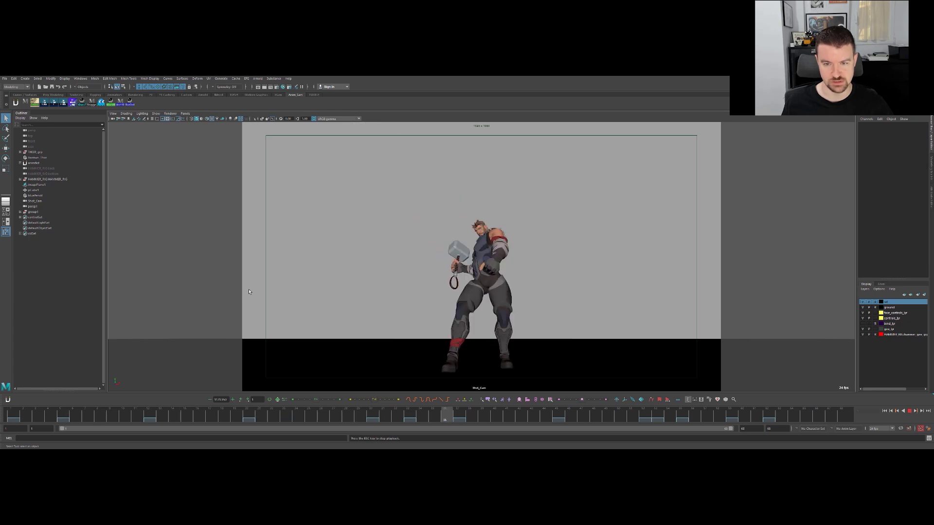
key("Escape")
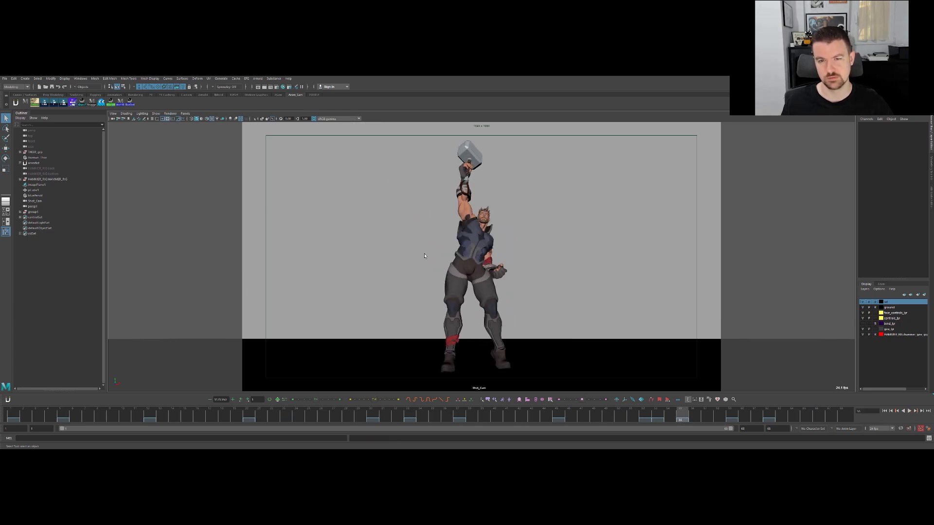
Rotate the upper spine FK control at frame 46 to push the body overshoot, and compare it with the neighbouring poses.
left_click(468, 228)
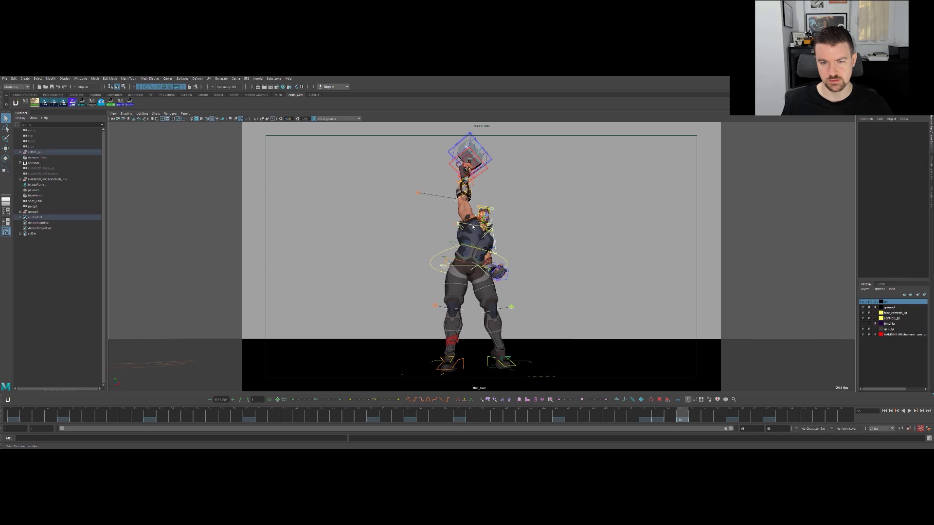
mouse_move(636, 422)
left_mouse_down()
mouse_move(548, 415)
mouse_move(586, 410)
mouse_move(548, 411)
mouse_move(578, 406)
mouse_move(569, 411)
left_mouse_up()
key("alt+1")
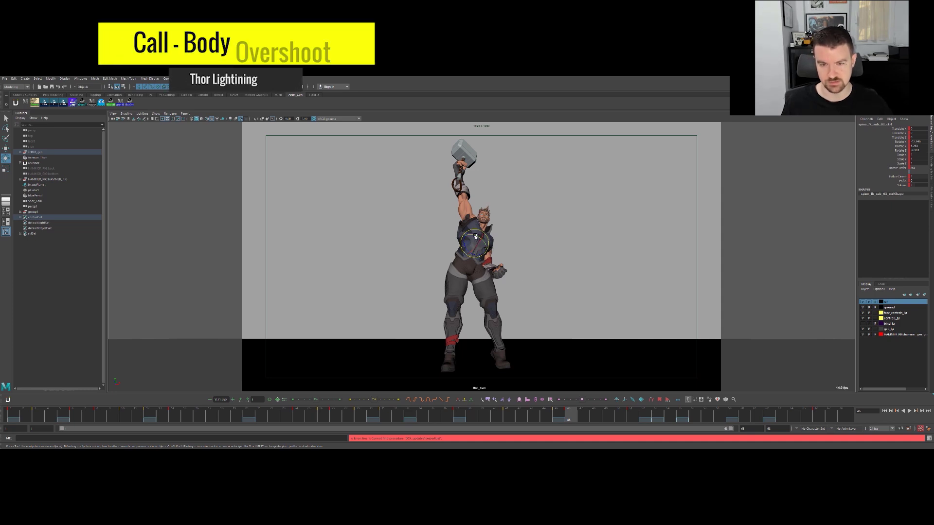
left_click_drag(477, 250, 478, 238)
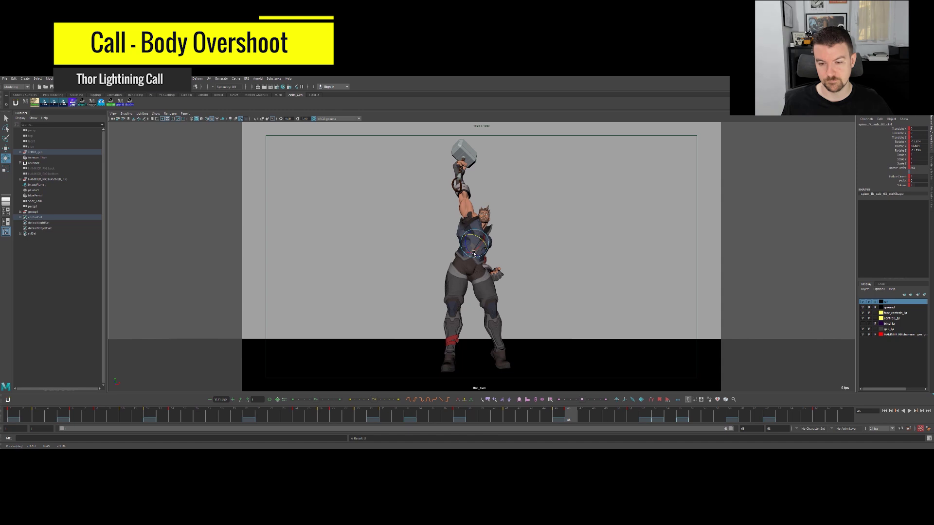
key("comma")
key("comma")
key("period")
key("alt+period")
key("alt+comma")
key("alt+period")
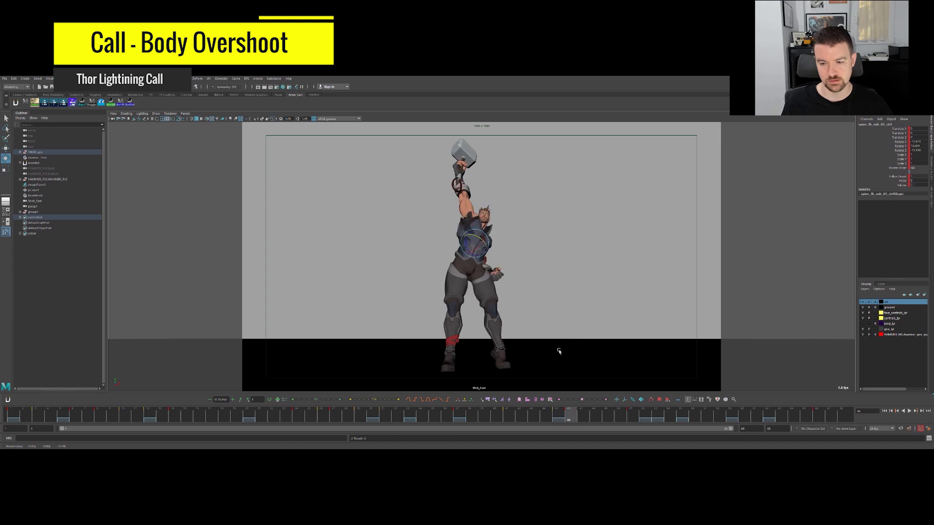
Blend the upper spine control's pose at frame 48 toward the following key and compare it with the overshoot pose.
left_click(593, 415)
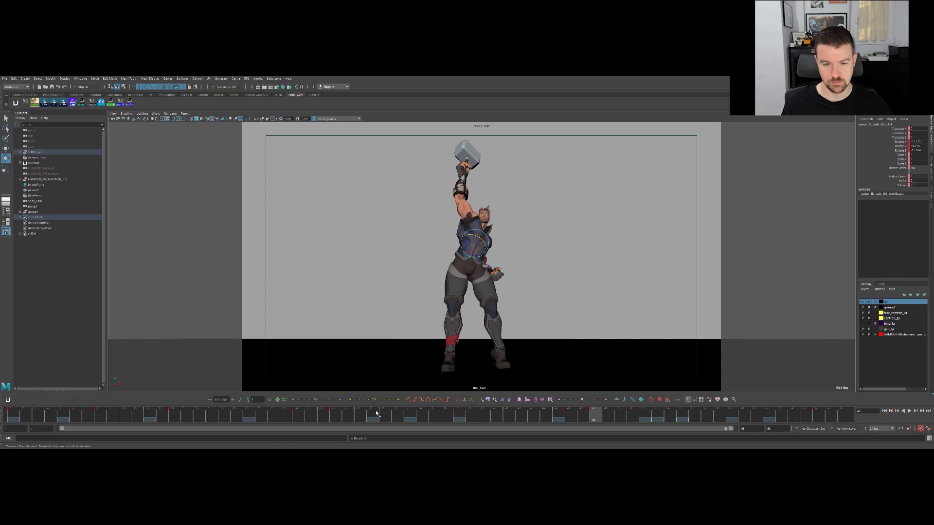
key("alt+1")
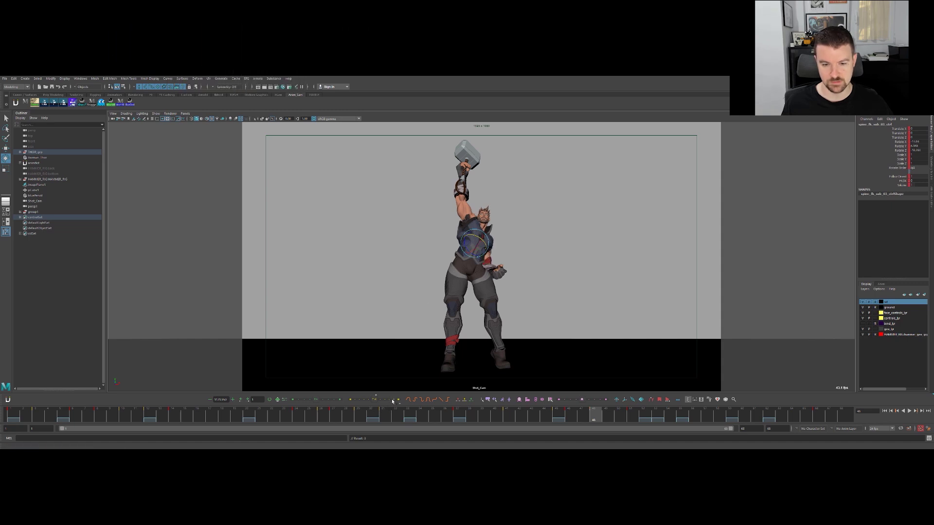
key("alt+1")
key("comma")
key("period")
key("comma")
key("comma")
key("period")
Rotate the upper spine control further at frame 46 and step back and forth through the surrounding poses to check the overshoot.
left_click_drag(467, 244, 468, 245)
key("alt+period")
key("alt+comma")
key("period")
key("comma")
key("comma")
key("period")
key("alt+period")
key("alt+comma")
key("period")
key("comma")
key("period")
key("comma")
key("period")
key("comma")
key("comma")
key("period")
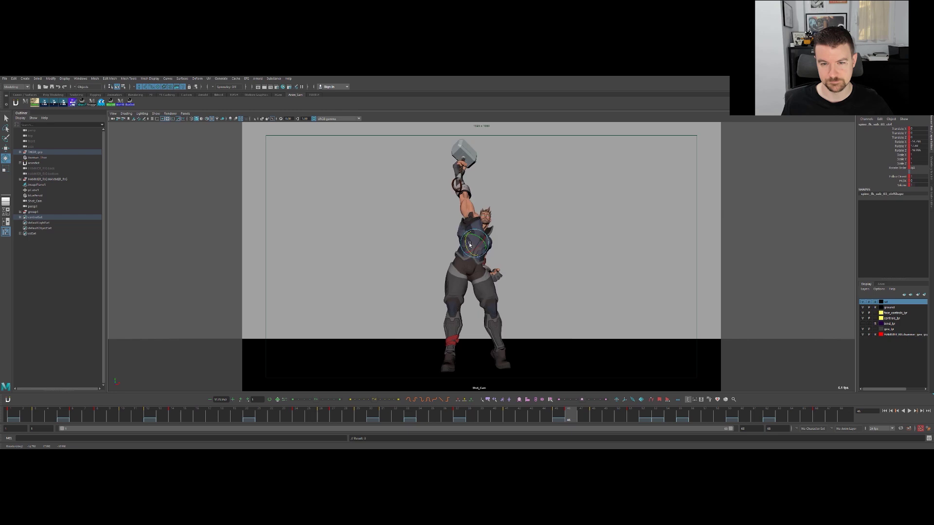
Examine how the torso travels between the frame 45, 46 and 48 poses in the shot camera.
key("period")
key("comma")
key("comma")
key("period")
key("period")
key("comma")
key("period")
key("period")
key("comma")
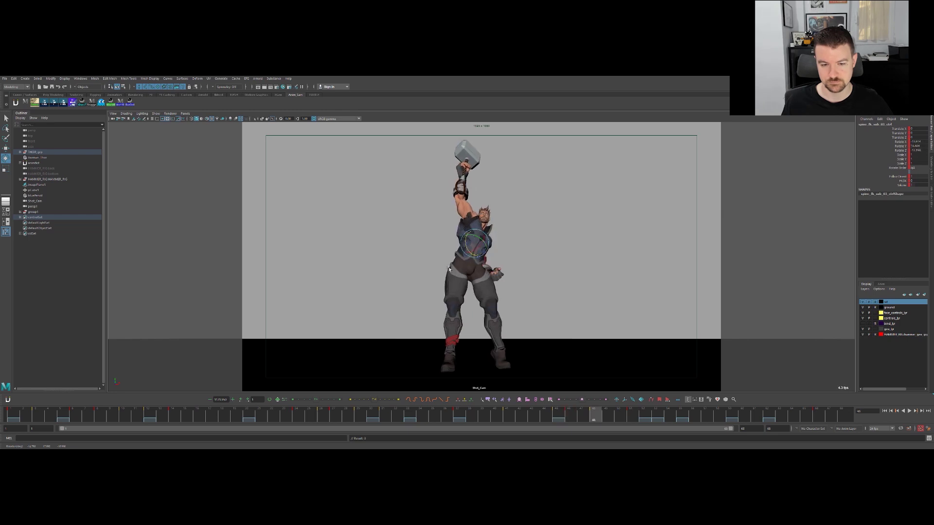
key("comma")
key("period")
key("period")
key("comma")
key("comma")
key("period")
key("period")
key("comma")
key("comma")
key("comma")
key("period")
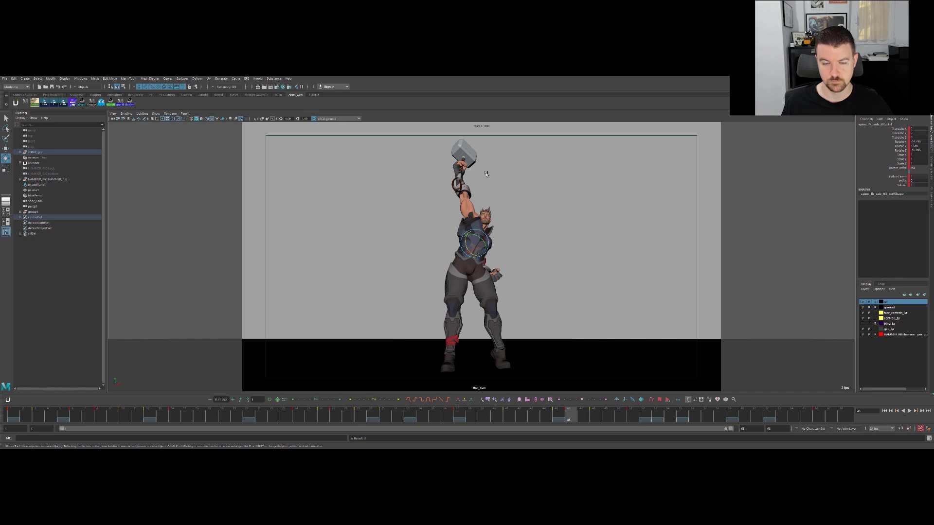
Refine the upper spine control's rotation at frame 46 from a side perspective view, comparing it with the poses before and after.
key("space")
key("space")
left_click_drag(404, 214, 469, 228, "alt")
key("comma")
key("period")
key("period")
key("comma")
left_click_drag(418, 250, 419, 246)
key("alt+comma")
key("alt+period")
key("alt+period")
key("alt+period")
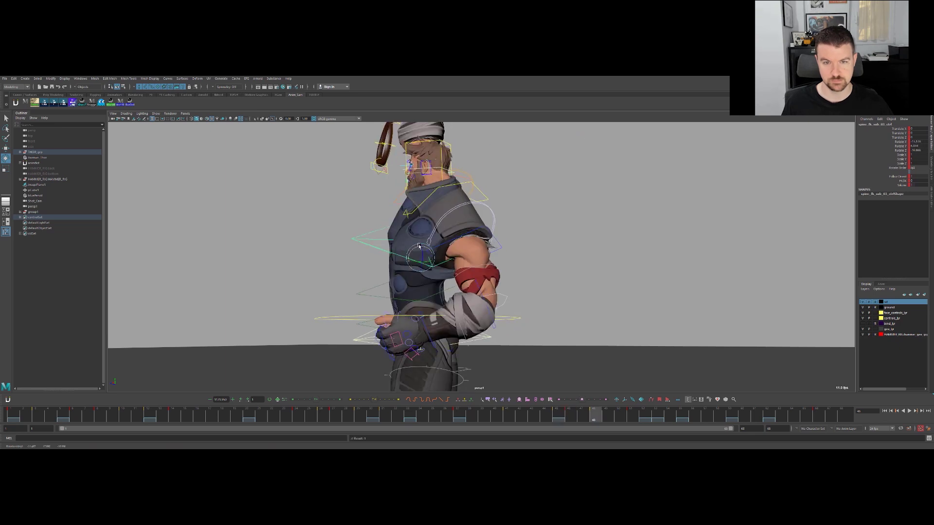
scroll(471, 237, "down", 4)
key("comma")
key("comma")
key("period")
key("period")
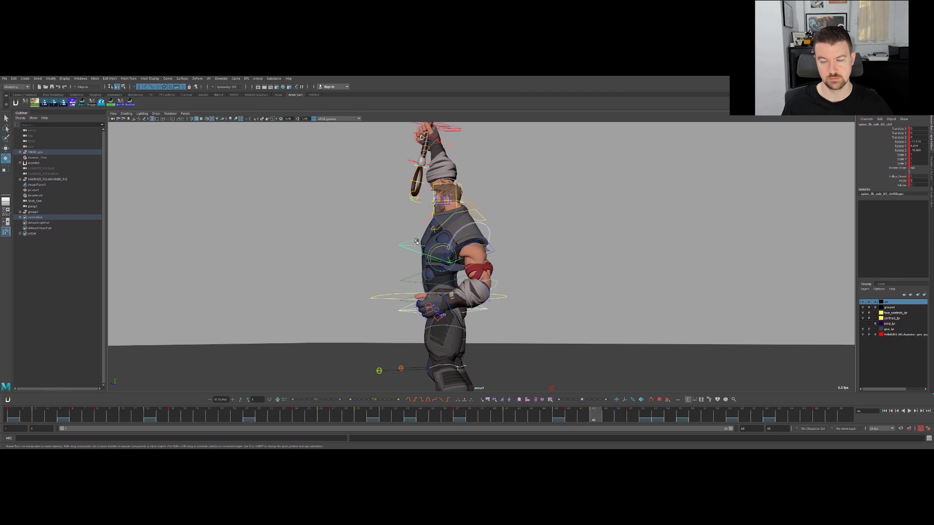
Return to the shot camera and examine the adjusted chest overshoot against its neighbouring poses.
key("space")
key("space")
key("comma")
key("comma")
key("period")
key("alt+period")
key("alt+period")
key("comma")
key("comma")
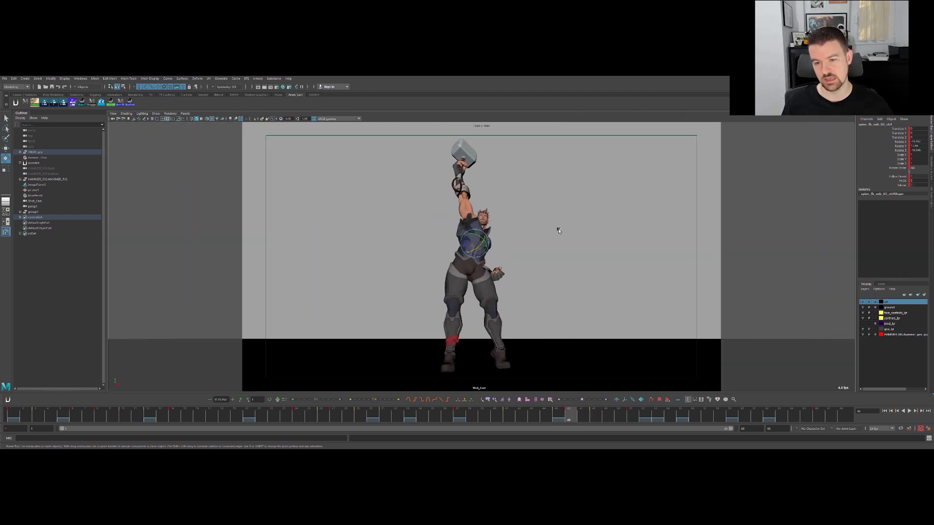
key("period")
key("period")
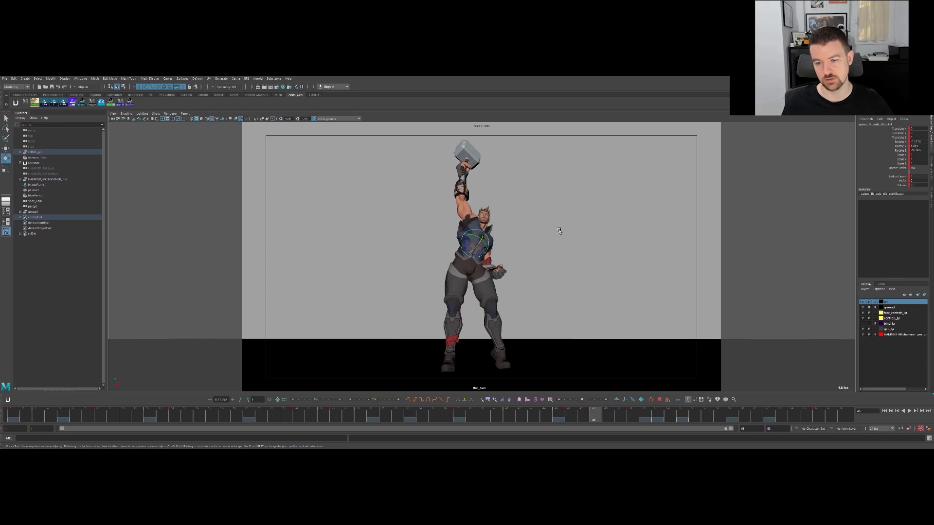
Select the lower spine FK control in the perspective view and go to the frame 46 overshoot pose.
key("space")
key("space")
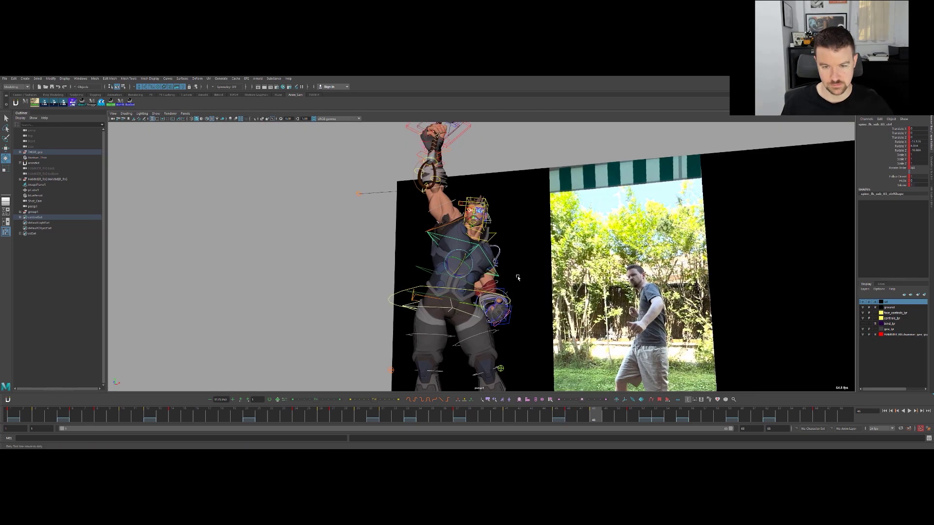
scroll(436, 273, "up", 3)
left_click_drag(384, 263, 362, 294, "alt")
key("q")
left_click(371, 311)
key("comma")
key("comma")
key("period")
key("space")
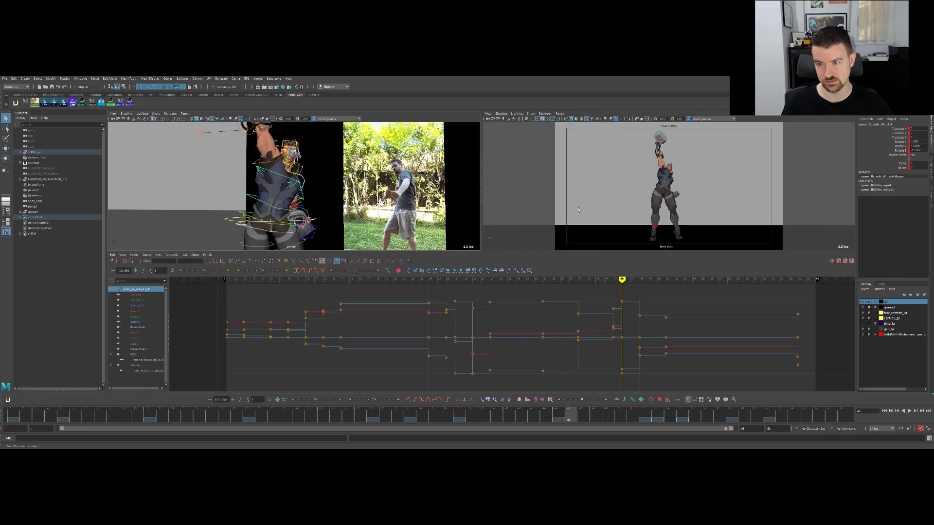
Rotate the lower spine FK control at frame 46 through the shot camera and compare the poses on either side.
key("space")
key("e")
key("alt+comma")
key("alt+period")
key("alt+period")
key("alt+comma")
left_click_drag(466, 275, 472, 260)
key("comma")
key("period")
key("period")
key("comma")
key("period")
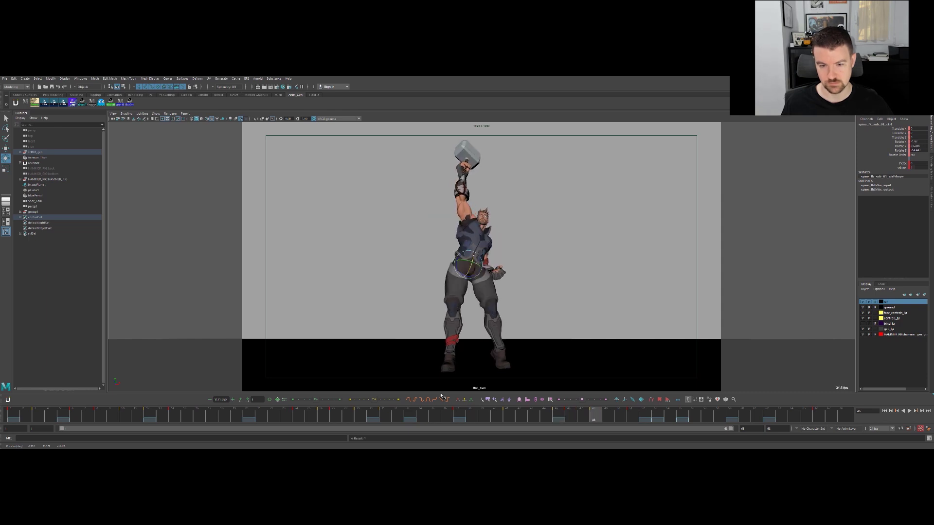
Blend the lower spine control's pose at frame 48 toward the following key and compare the overshoot with its settle.
left_click(399, 400)
key("comma")
key("comma")
key("period")
key("period")
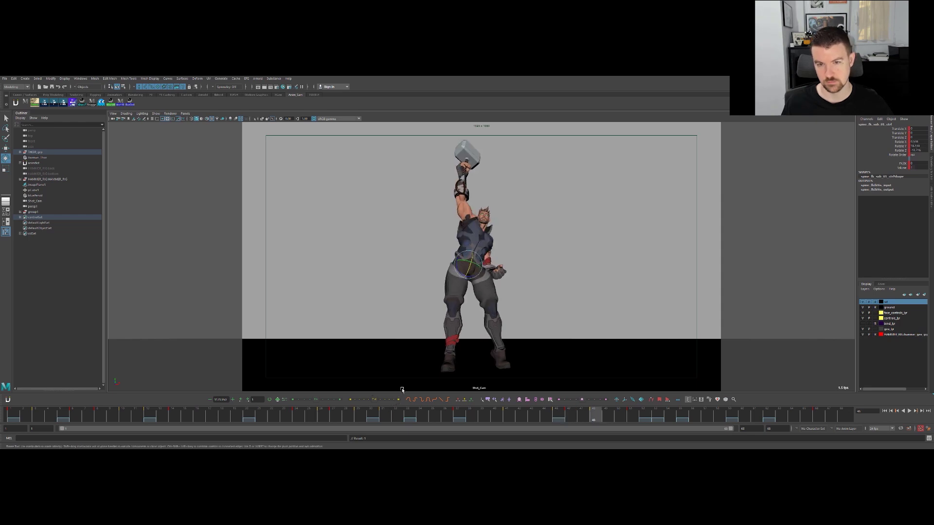
key("comma")
key("comma")
key("period")
key("period")
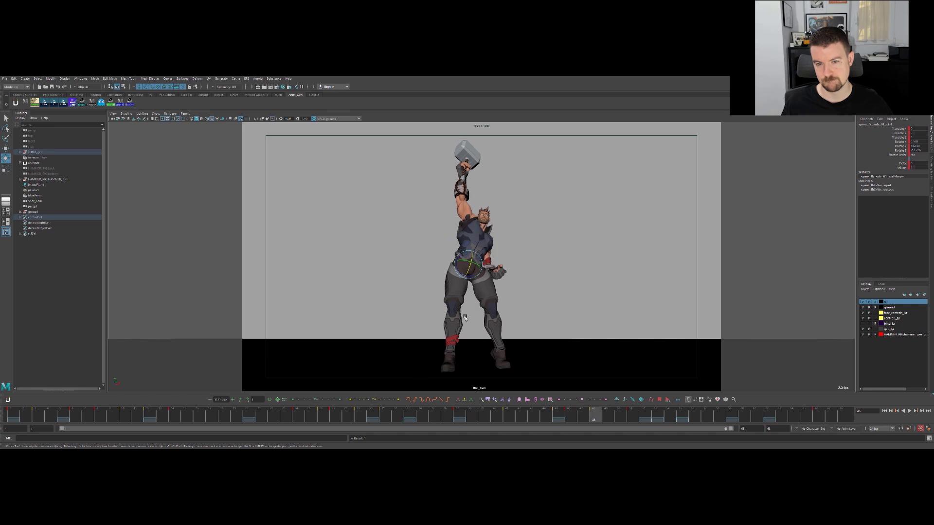
key("comma")
key("comma")
Isolate the lower spine control's Rotate Y curve and lower its key at frame 46 slightly in the Graph Editor.
left_click(895, 146)
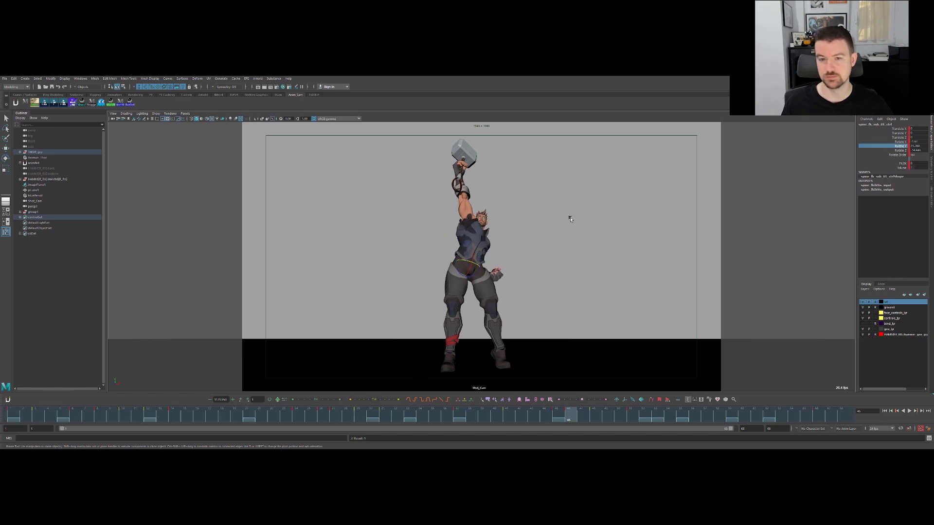
key("space")
middle_click_drag(631, 309, 552, 340, "alt")
right_click_drag(552, 339, 603, 318, "alt")
middle_click_drag(597, 320, 521, 311, "alt")
right_click_drag(521, 311, 445, 321, "alt")
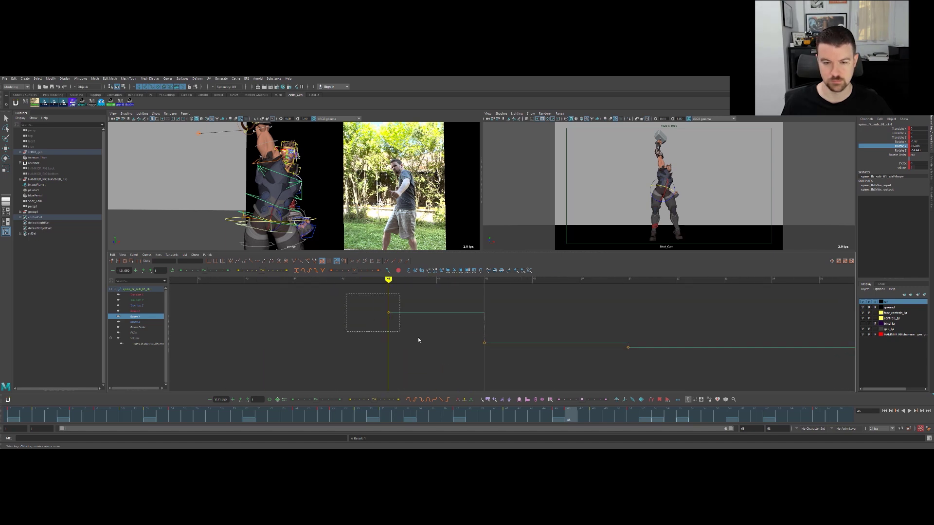
middle_click_drag(417, 340, 415, 345)
right_click_drag(359, 349, 425, 338, "alt")
Raise the lower spine control's Rotate Y key at frame 45 and check the transition into frame 46.
key("comma")
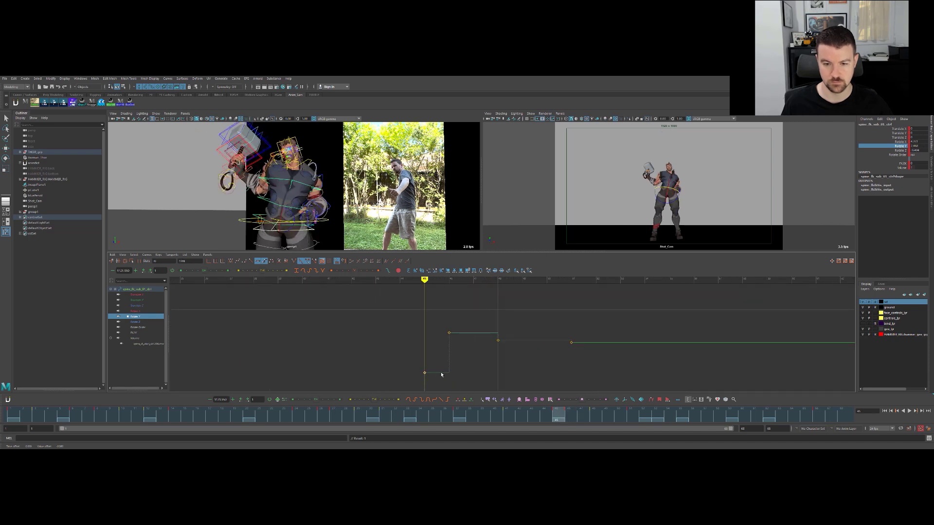
middle_click_drag(437, 357, 436, 355)
key("period")
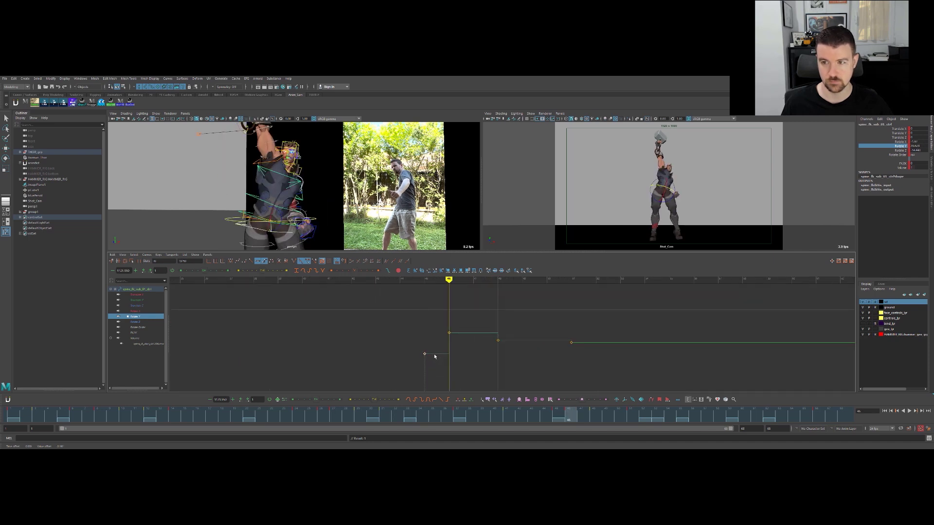
key("comma")
key("comma")
mouse_move(456, 340)
right_mouse_down("alt")
mouse_move(433, 334)
mouse_move(472, 335)
right_mouse_up("alt")
key("period")
key("period")
key("e")
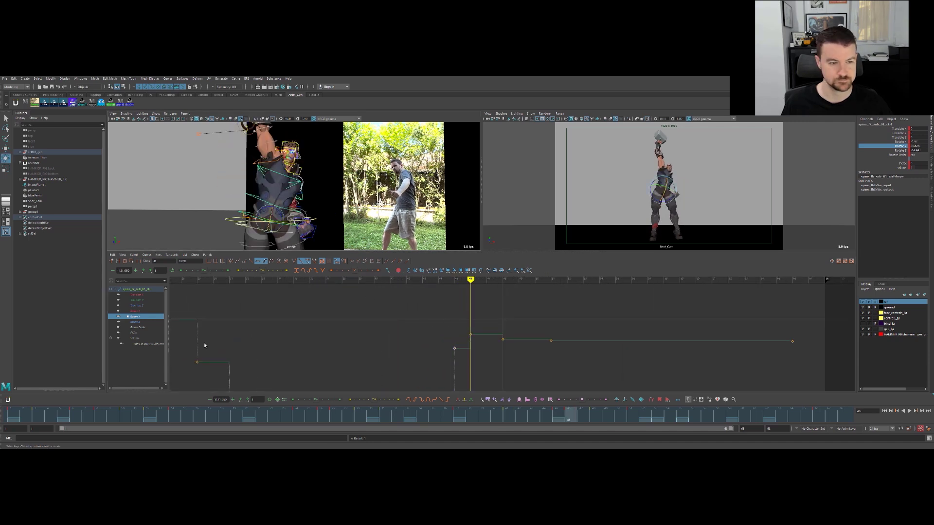
Lower the lower spine control's Rotate Z key at frame 45 slightly and compare the poses at frames 45 and 46.
left_click(160, 322)
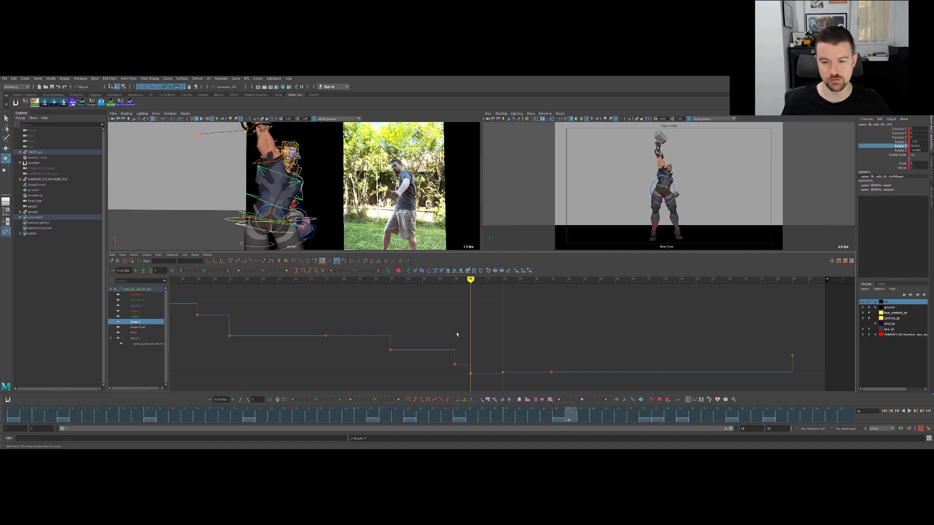
scroll(491, 346, "up", 3)
middle_click_drag(501, 334, 538, 300, "alt")
scroll(511, 310, "up", 5)
scroll(472, 314, "down", 6)
scroll(466, 318, "up", 1)
key("comma")
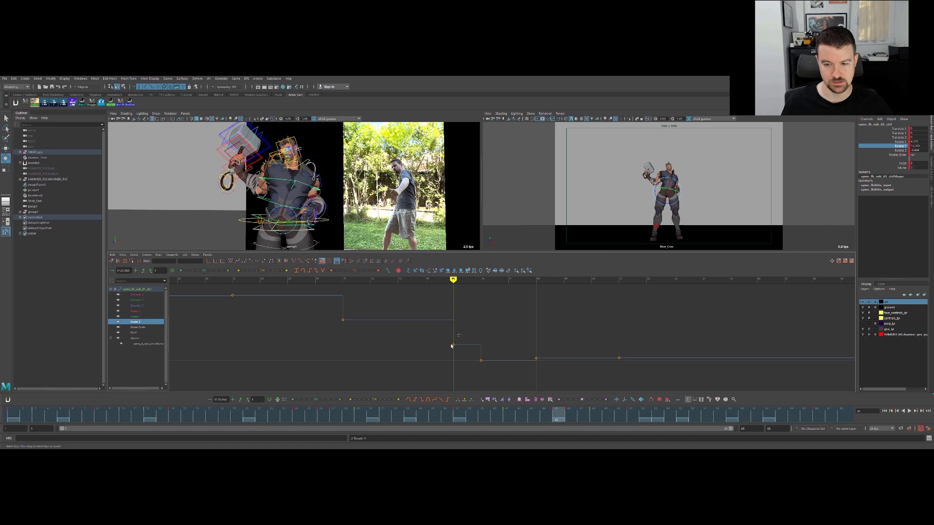
middle_click_drag(457, 335, 457, 337)
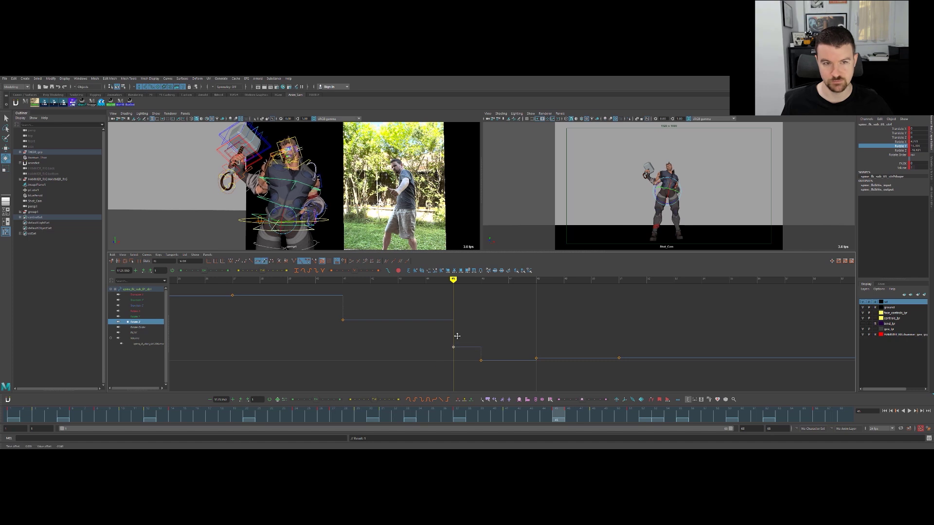
key("alt+period")
key("alt+comma")
key("alt+period")
key("q")
Maximize the shot camera view, scrub and play back the hammer raise, and stop playback.
key("space")
key("space")
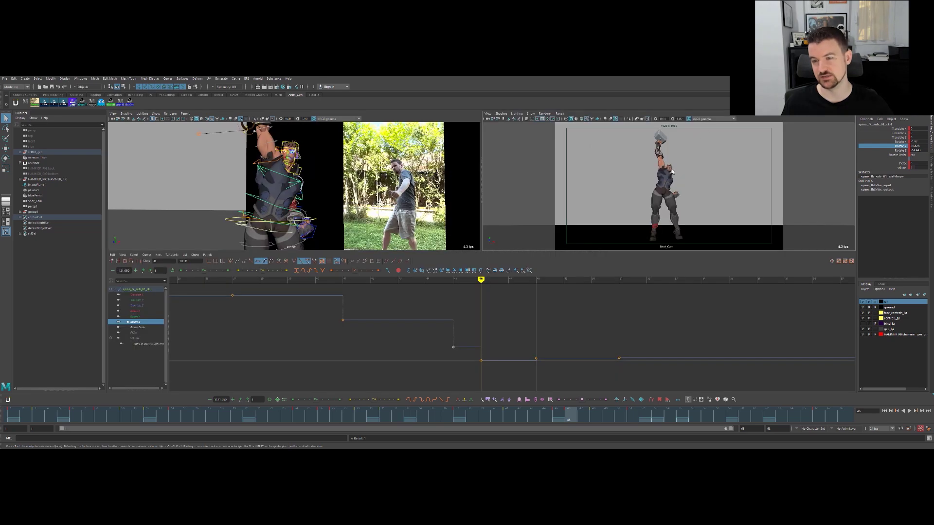
key("space")
left_click_drag(550, 418, 491, 420)
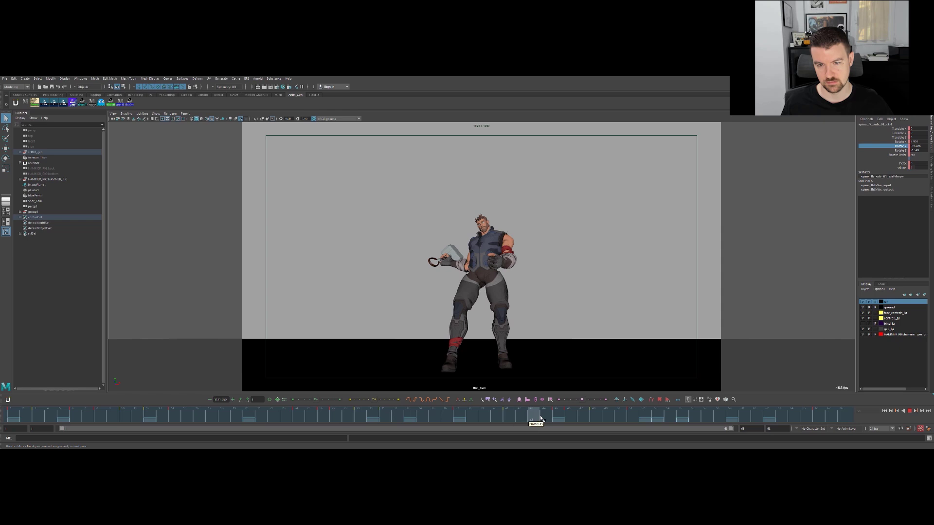
key("Escape")
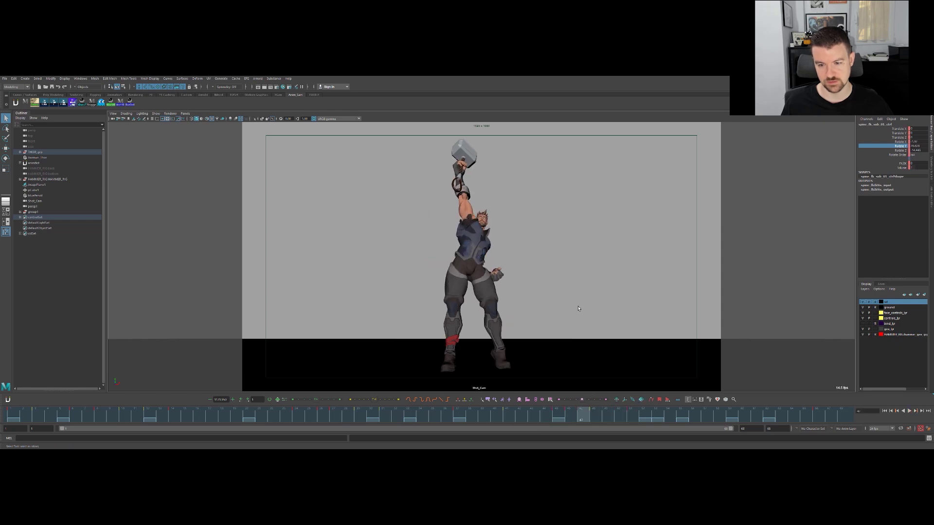
Select the upper spine FK control at frame 46, rotate it slightly, and check the pose in the shot camera.
key("alt+comma")
key("e")
key("q")
key("alt+1")
left_click(495, 235)
key("space")
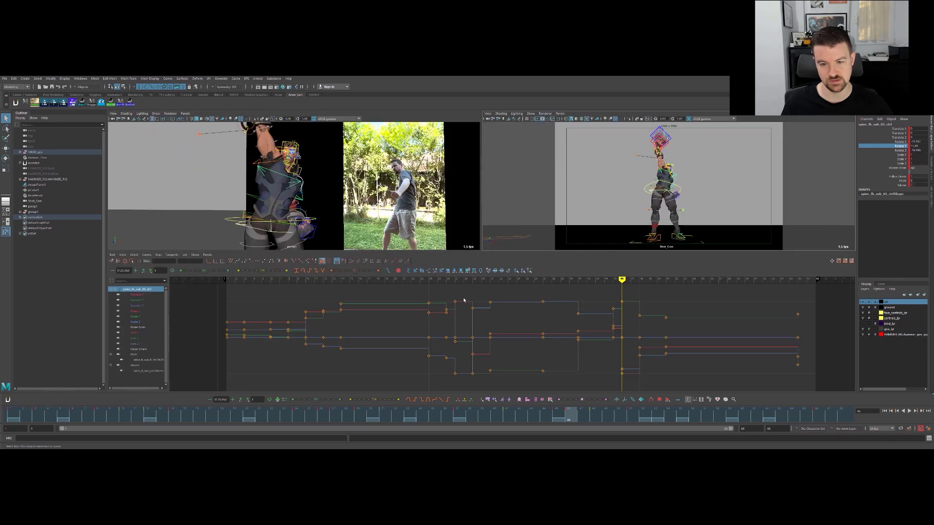
key("e")
left_click_drag(660, 180, 657, 180)
key("space")
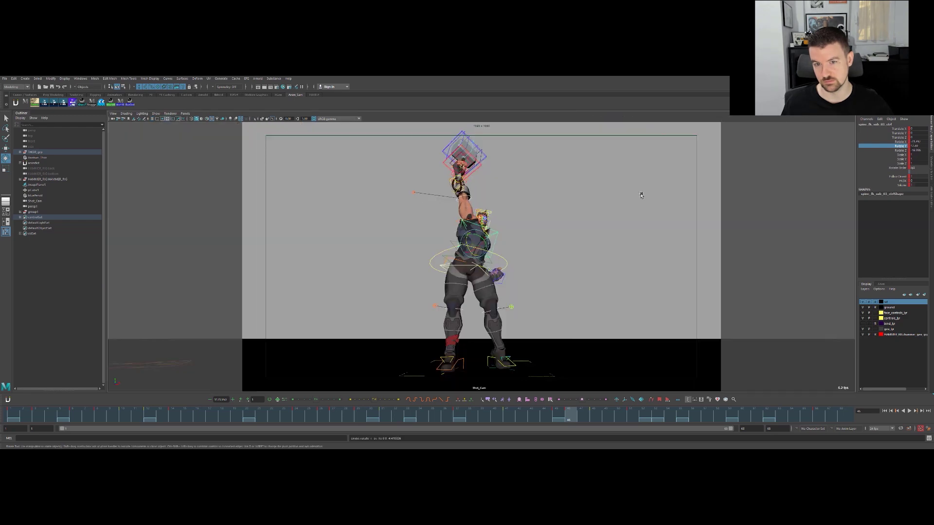
Isolate the upper spine control's Rotate Y curve and lower its keys at frames 45 and 46 in the Graph Editor.
key("space")
left_click(161, 321)
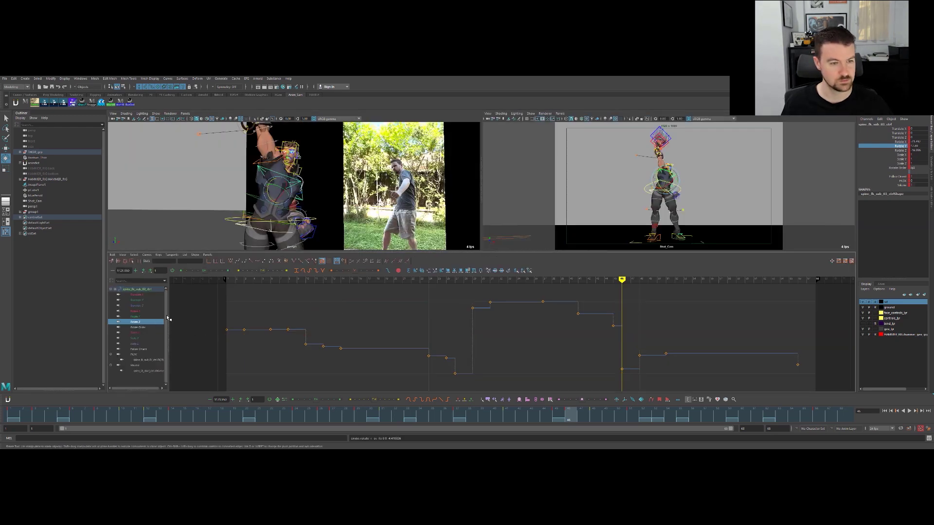
left_click(146, 316)
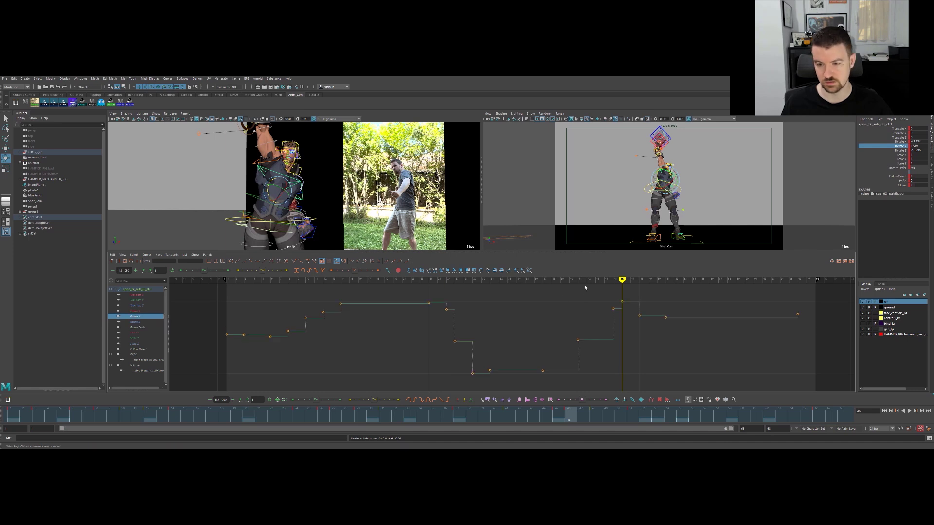
scroll(585, 287, "up", 5)
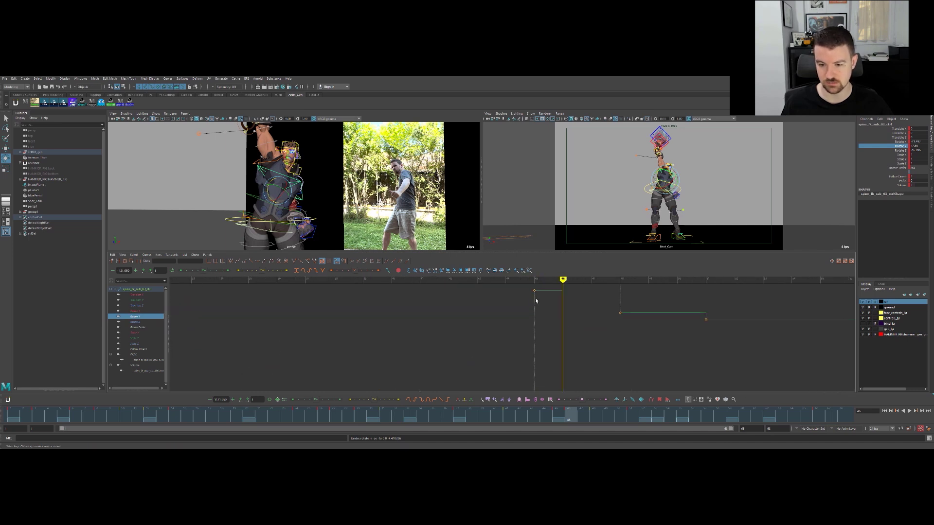
key("comma")
middle_click_drag(557, 302, 511, 340, "alt")
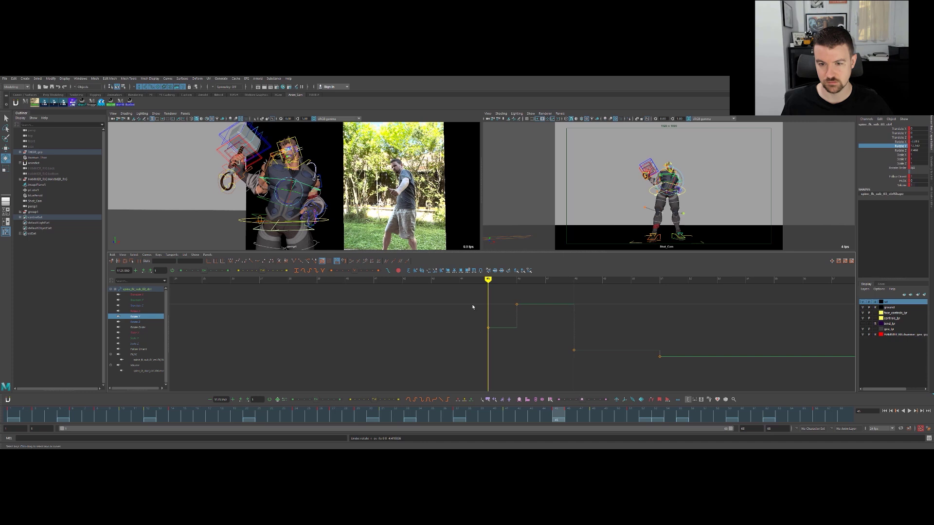
left_click_drag(526, 320, 527, 320)
key("period")
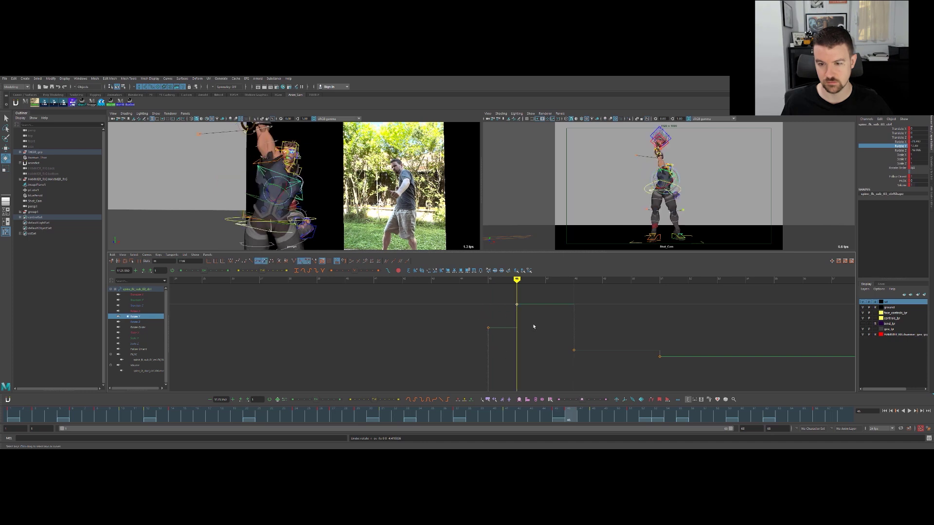
key("period")
key("period")
key("comma")
key("comma")
middle_click_drag(519, 361, 519, 365)
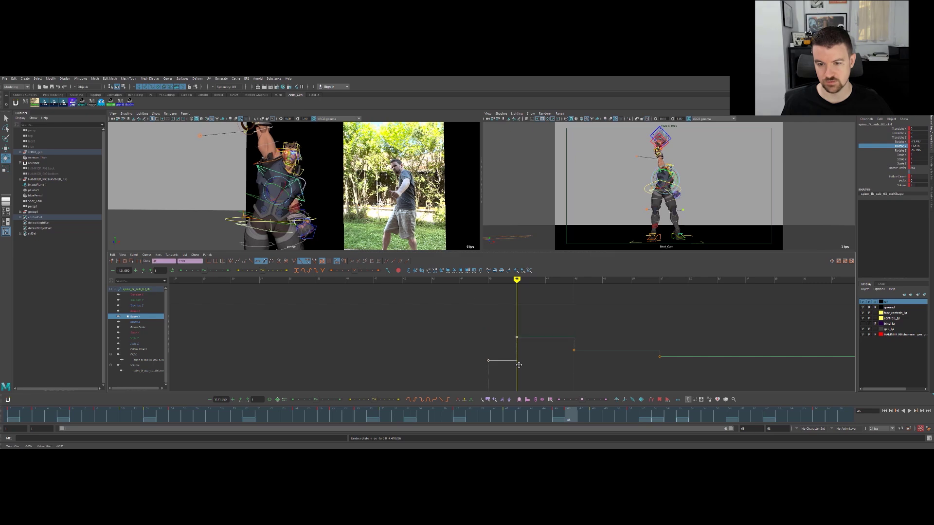
Compare the shot camera poses around frames 45 and 46, try a slight upper spine rotation at frame 45, and undo it.
key("space")
key("space")
key("comma")
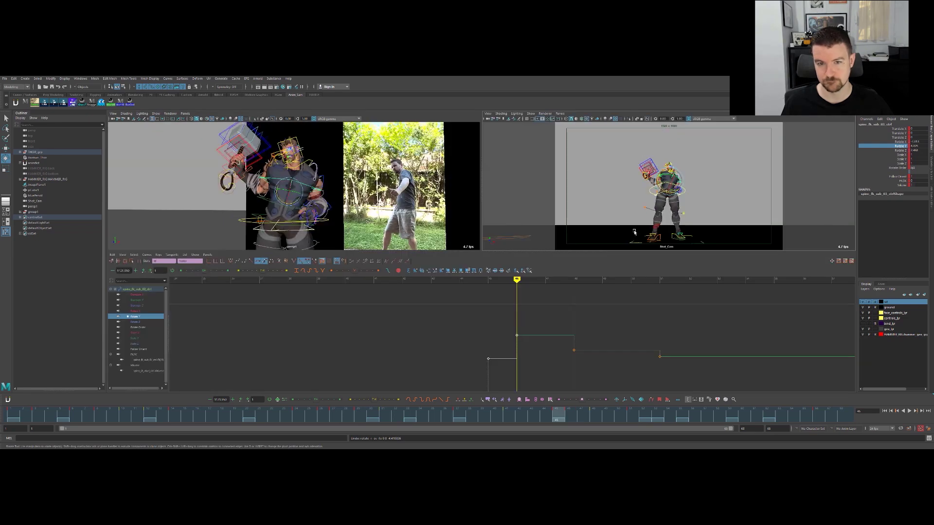
key("space")
key("comma")
key("period")
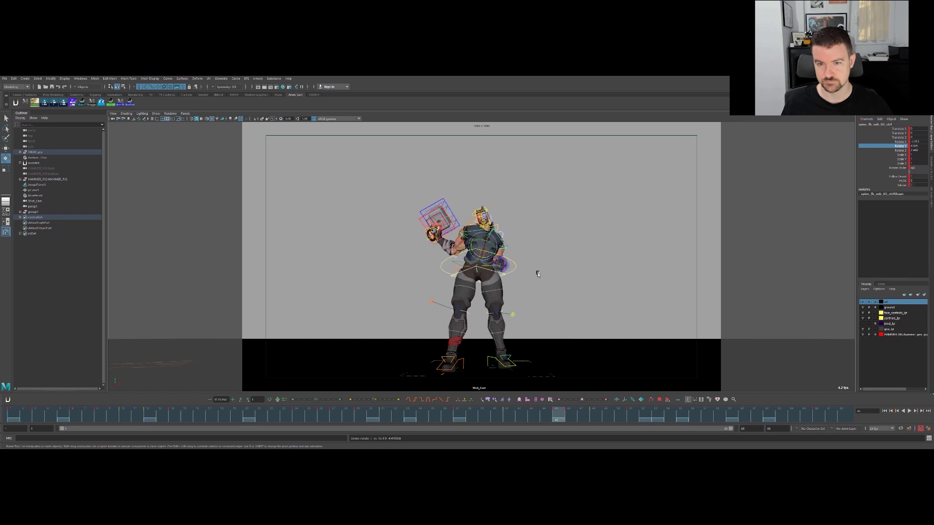
left_click_drag(493, 242, 490, 244)
key("ctrl+z")
key("period")
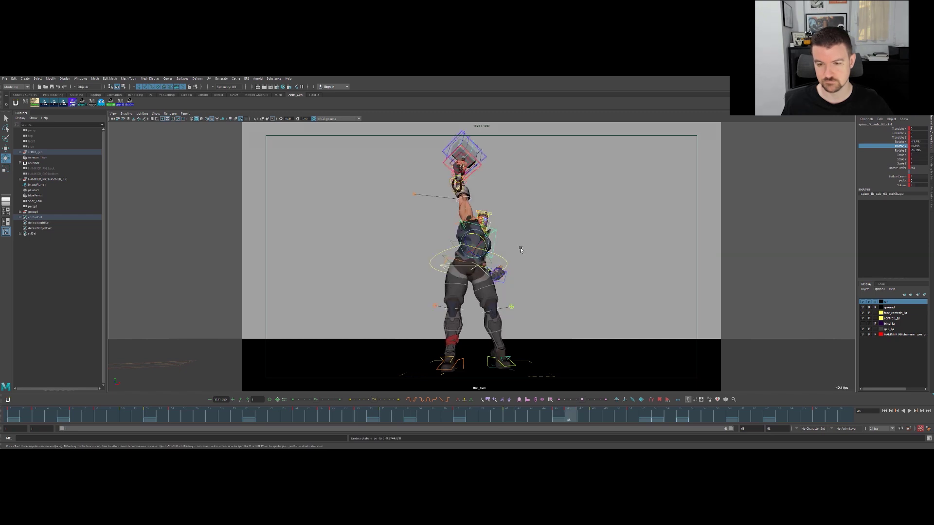
Play back the hammer raise in the maximized shot camera and check the overshoot frame by frame between frames 45 and 48.
key("space")
key("period")
key("period")
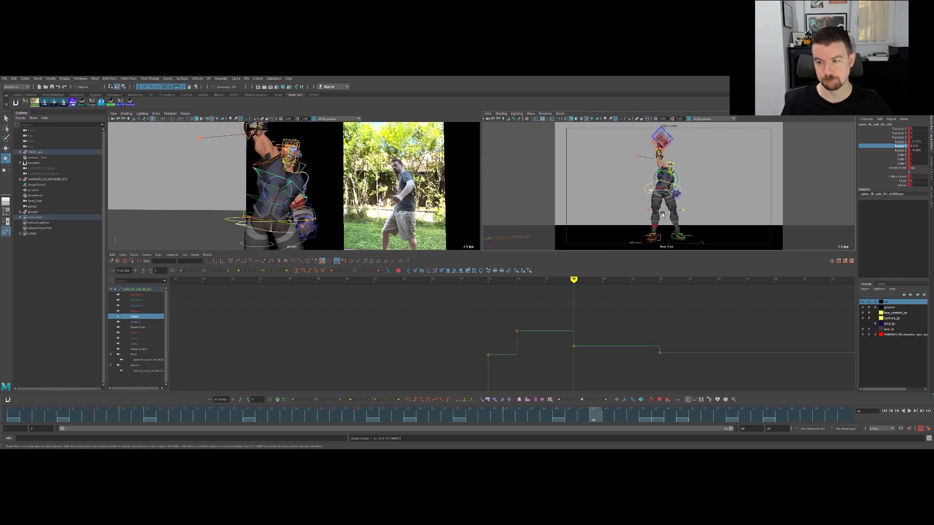
key("space")
key("alt+v")
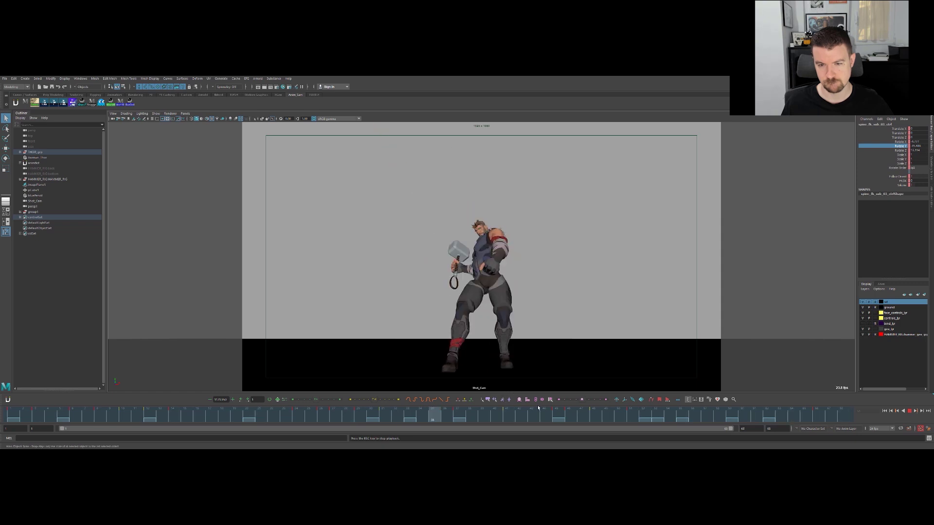
key("alt+v")
left_click_drag(553, 417, 589, 412)
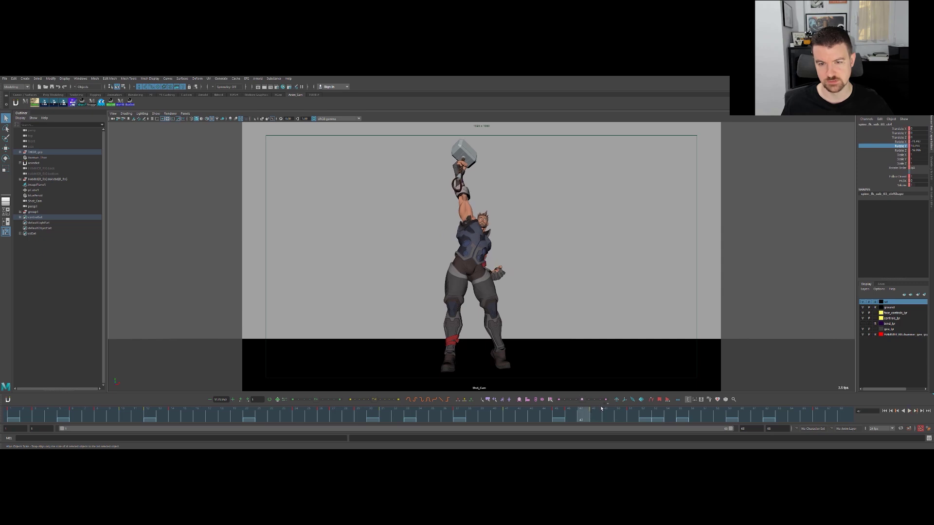
key("period")
key("comma")
key("comma")
key("period")
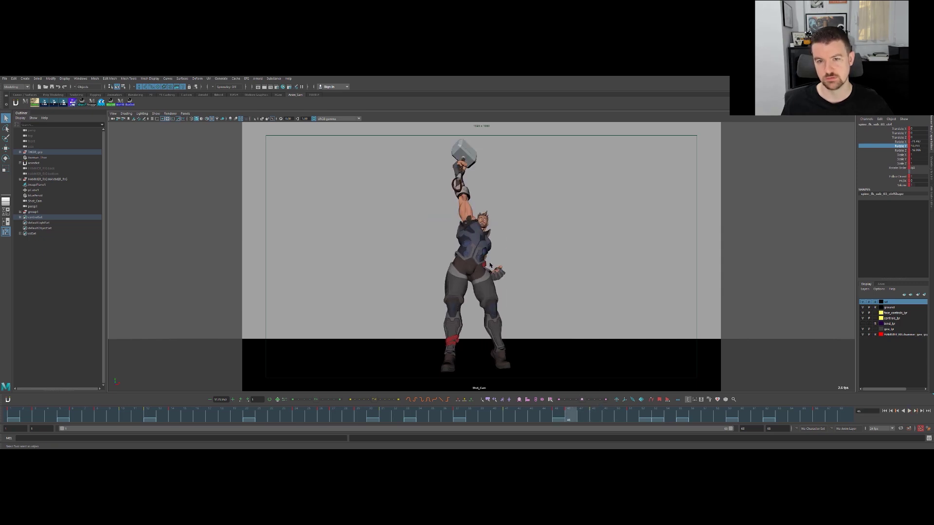
Isolate the upper spine control's Rotate X curve and raise its key at frame 46.
key("space")
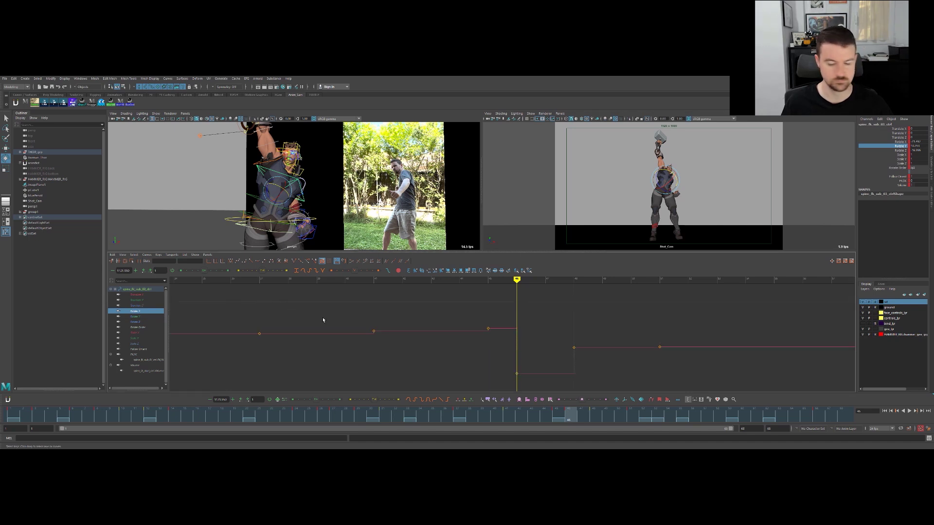
left_click_drag(492, 355, 536, 375)
middle_click_drag(535, 361, 534, 352)
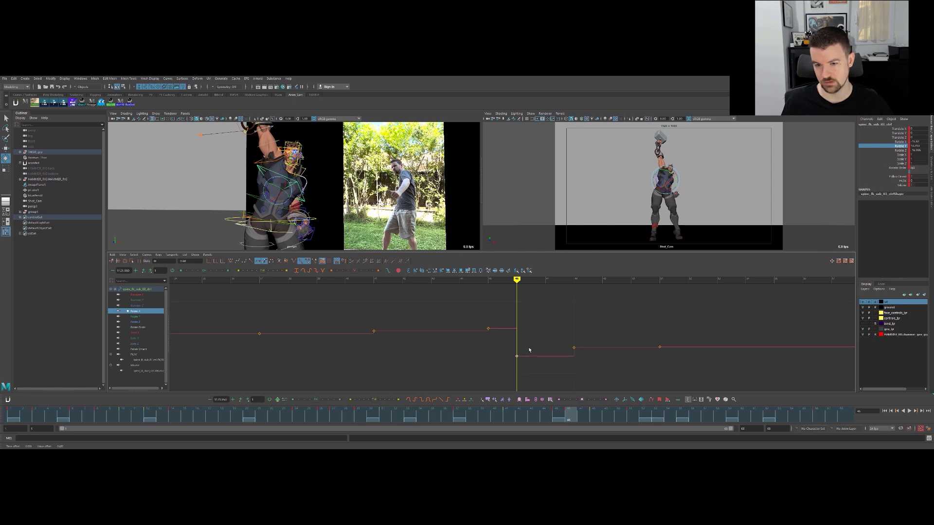
key(".")
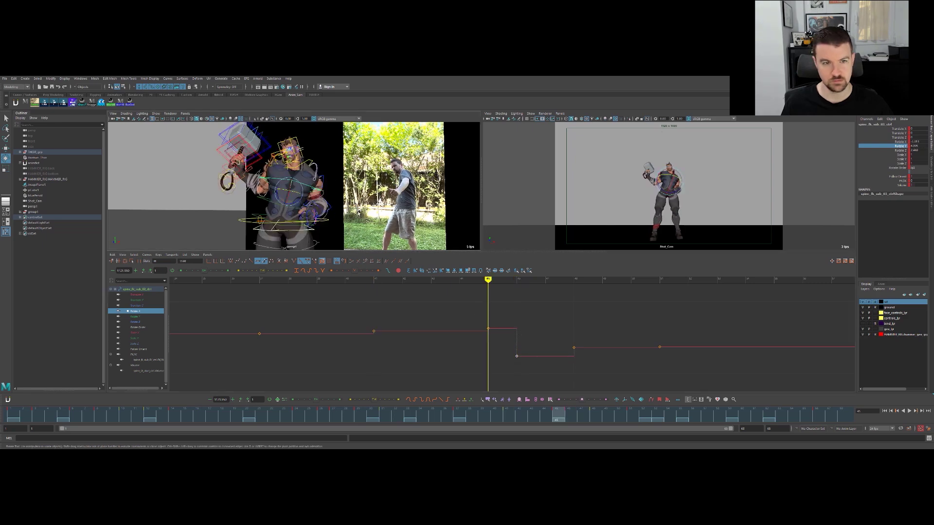
View the character from the side and lower the upper spine control's Rotate X key at frame 45.
key("space")
left_click_drag(506, 210, 374, 213, "alt")
key(".")
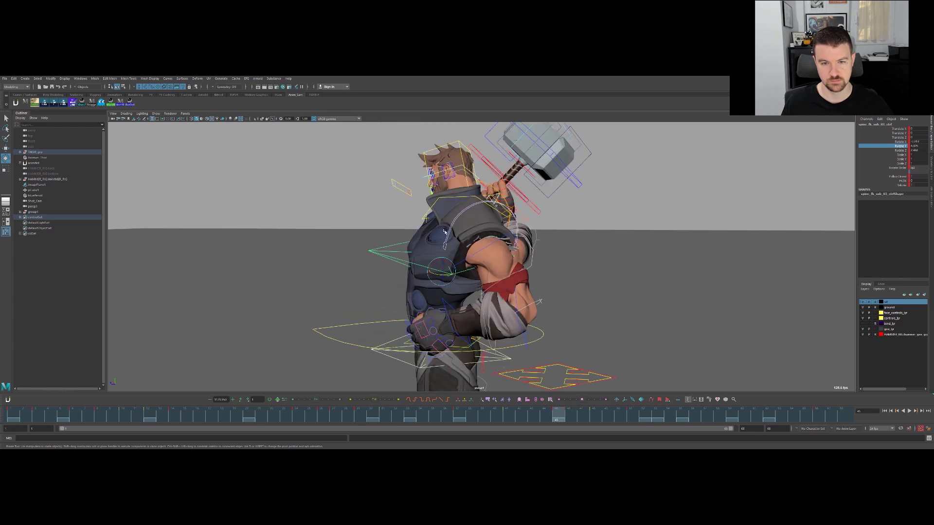
key("space")
left_click_drag(480, 309, 506, 336)
middle_click_drag(500, 322, 503, 330)
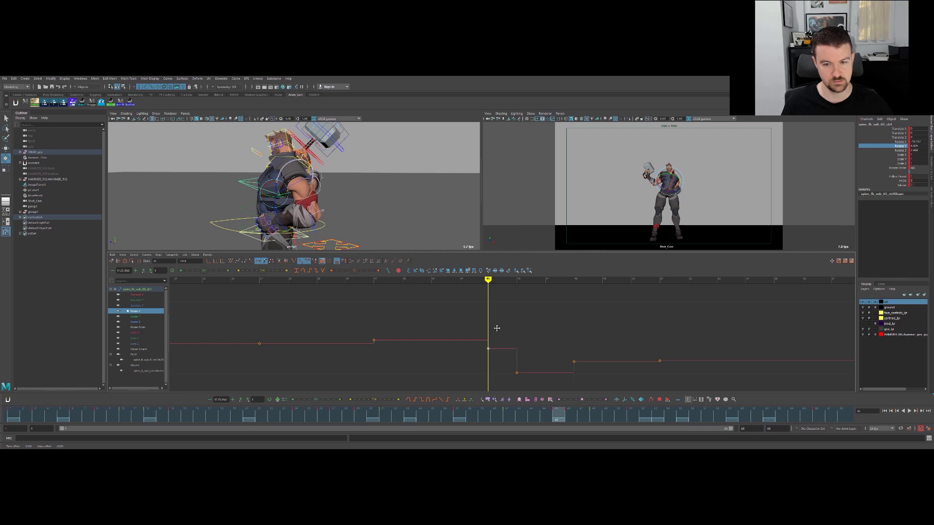
Compare the poses before the raise and lower the upper spine control's Rotate X key at frame 41 slightly.
key("comma")
key("comma")
key("period")
key("comma")
key("period")
left_click_drag(369, 327, 385, 347)
middle_click_drag(393, 331, 394, 329)
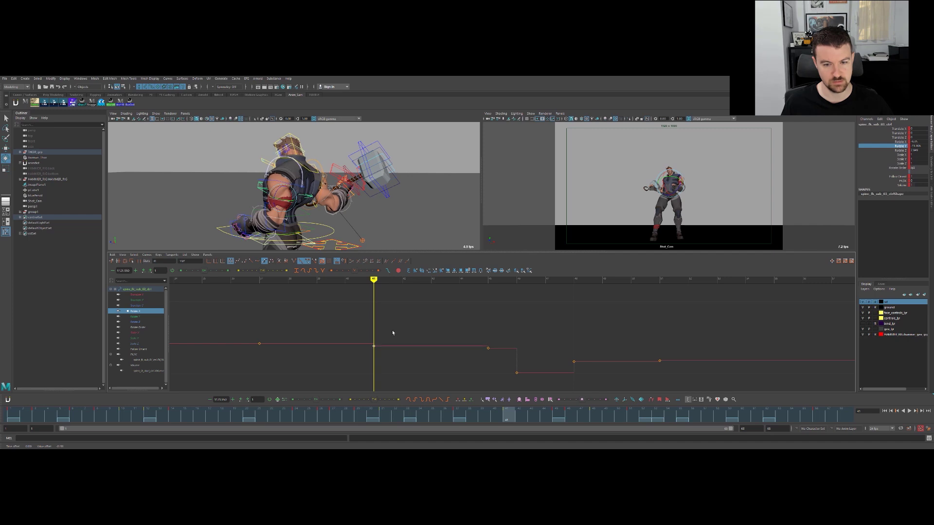
Lower the Rotate X key at frame 45 a little further and compare it with the neighbouring key poses.
key("period")
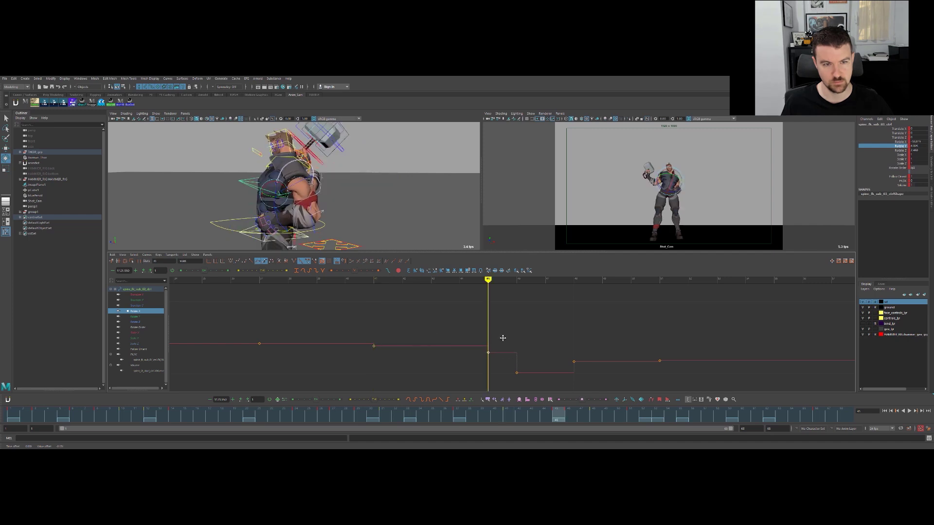
key("comma")
key("period")
key("period")
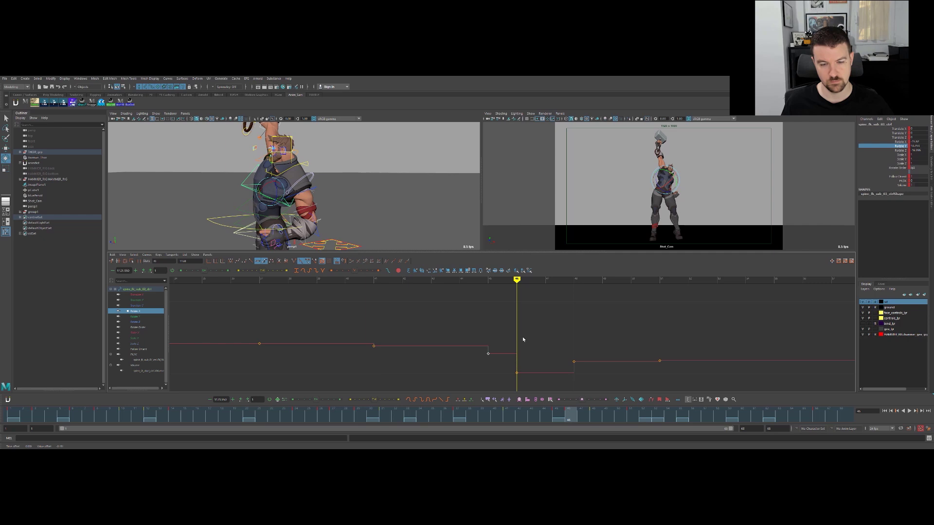
key("period")
key("comma")
key("comma")
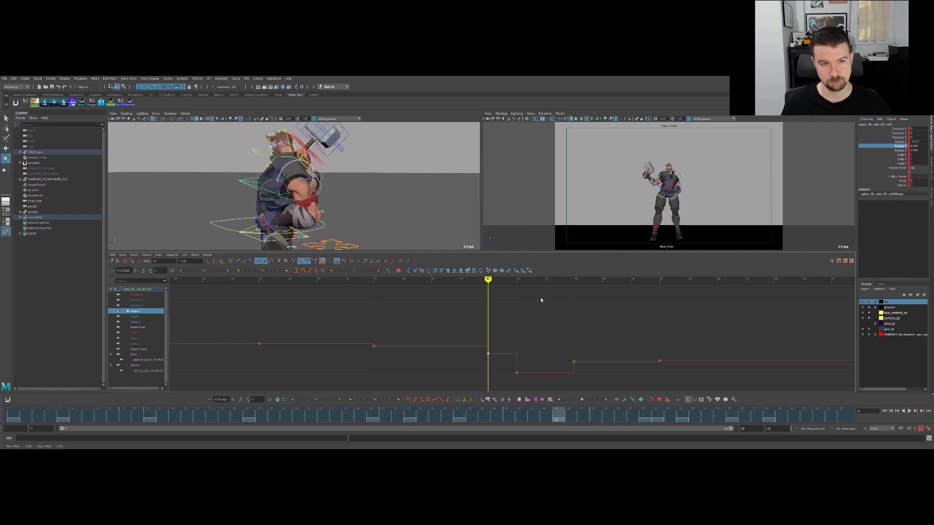
Maximize the shot camera view at frame 46 and play back the revised spine motion.
key("period")
key("space")
key("space")
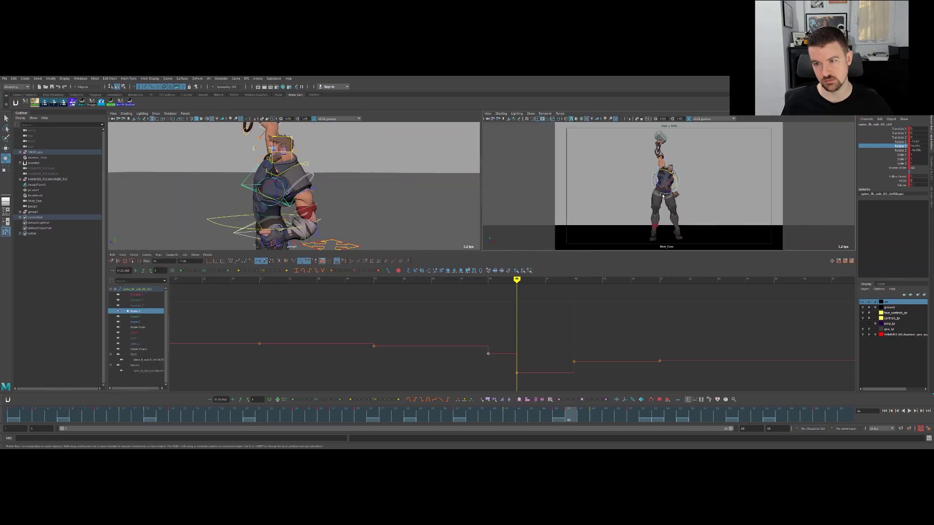
key("space")
key("alt+v")
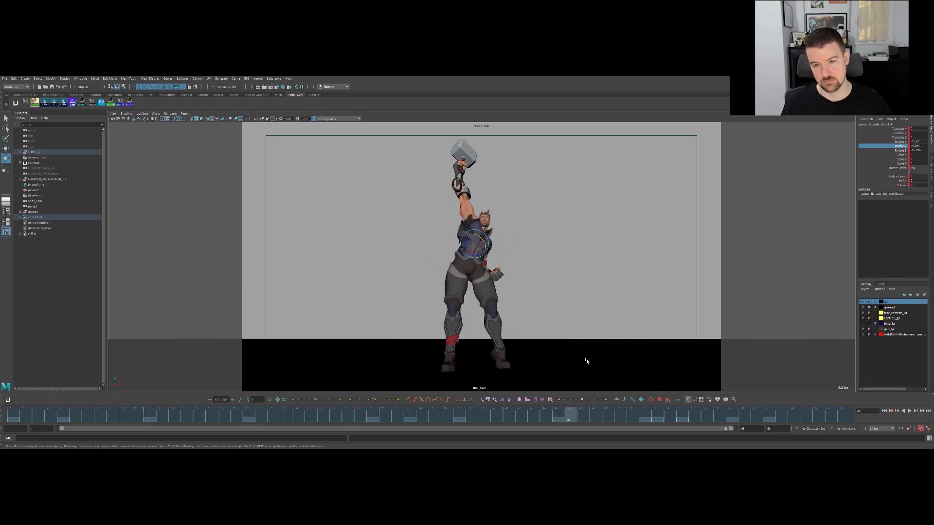
Select the left upper arm FK control in the maximized perspective view and compare its poses at frames 41 and 45.
key("space")
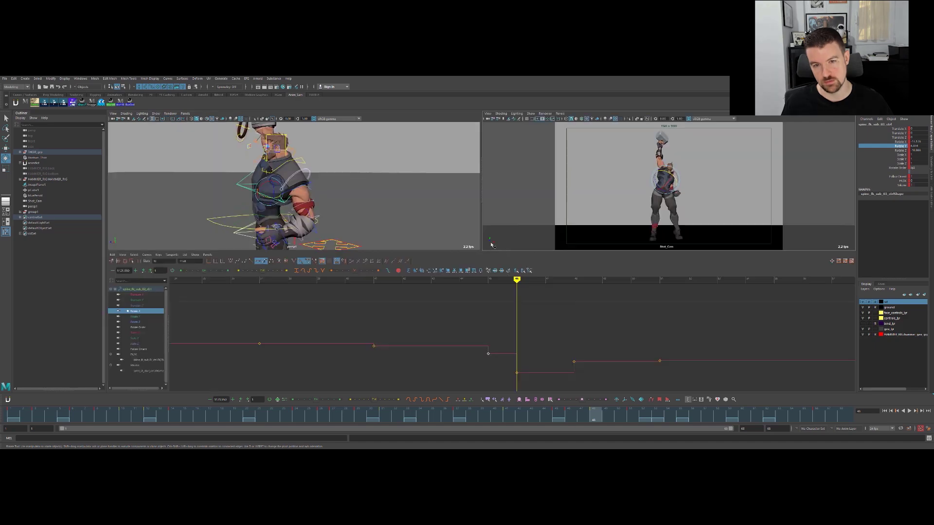
key("space")
key("q")
left_click(511, 259)
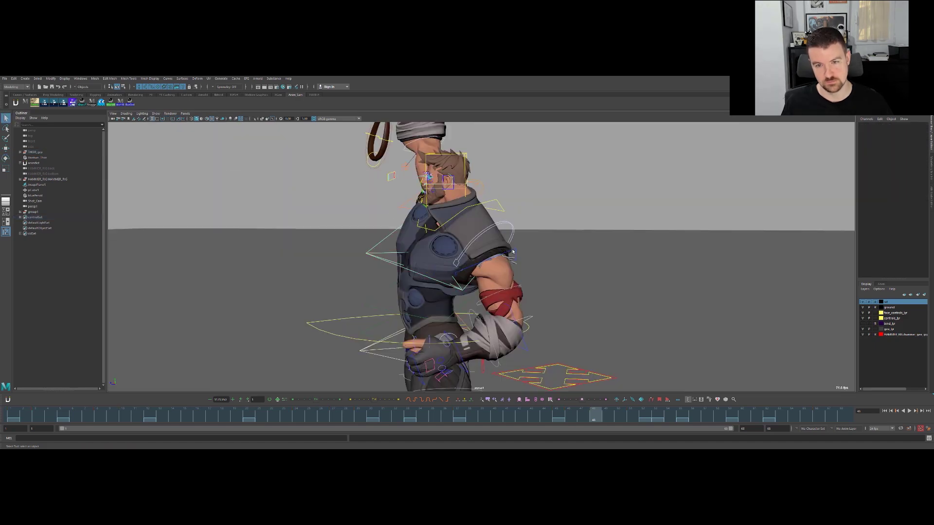
left_click(515, 252)
key("comma")
key("comma")
key("comma")
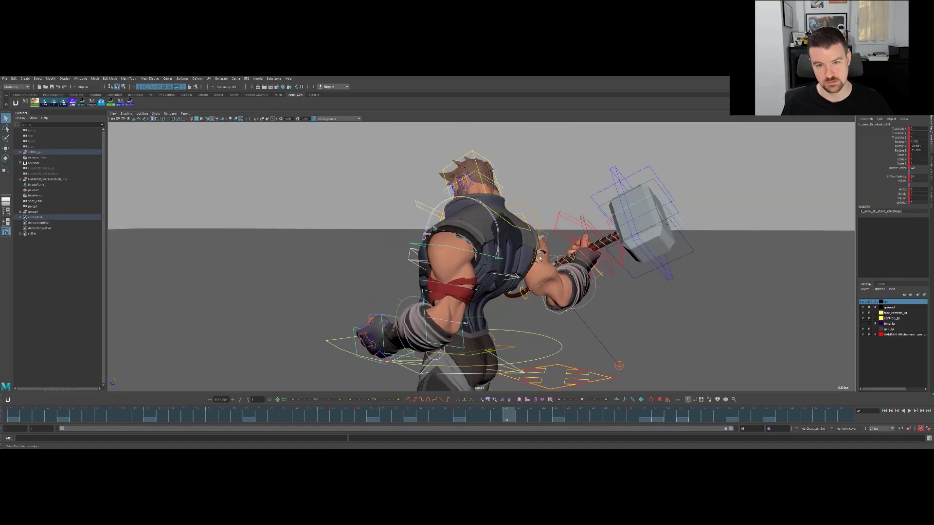
key("period")
key("period")
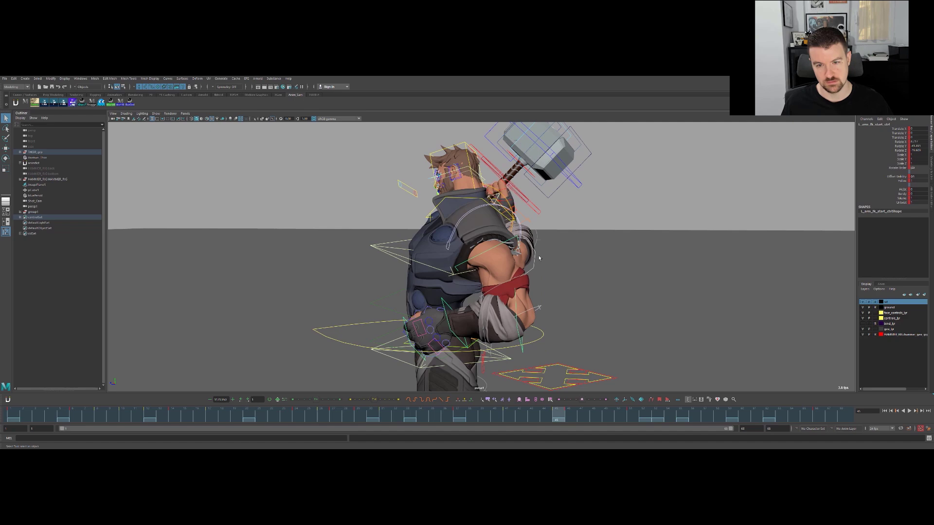
Rotate the left upper arm FK control within frames 46 to 48 and key its rotation.
key("e")
left_click_drag(544, 295, 507, 286, "alt")
key("alt+period")
key("alt+period")
key("alt+period")
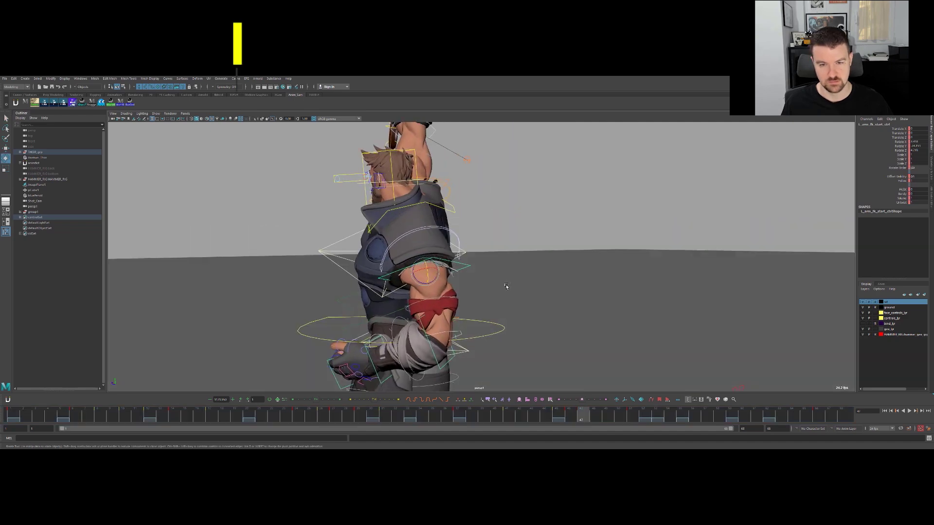
key("alt+comma")
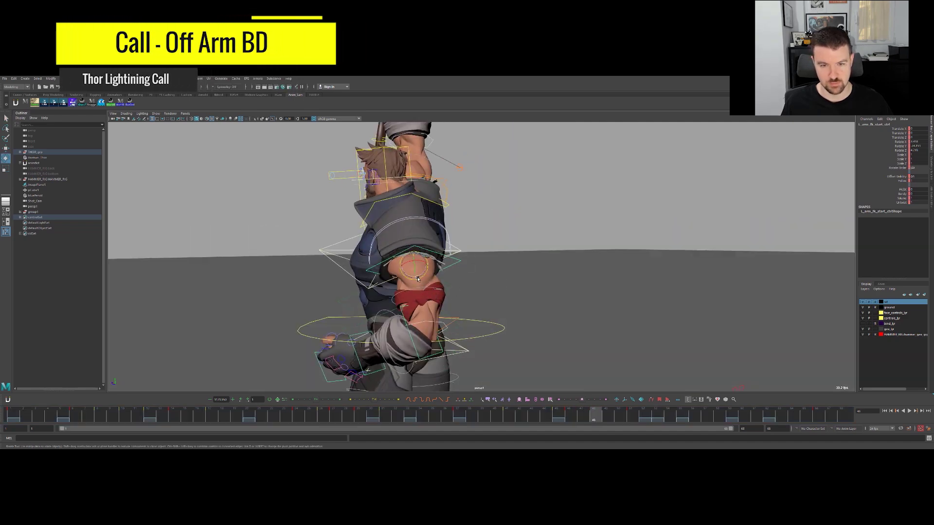
left_click_drag(435, 295, 424, 274)
key("shift+e")
key("comma")
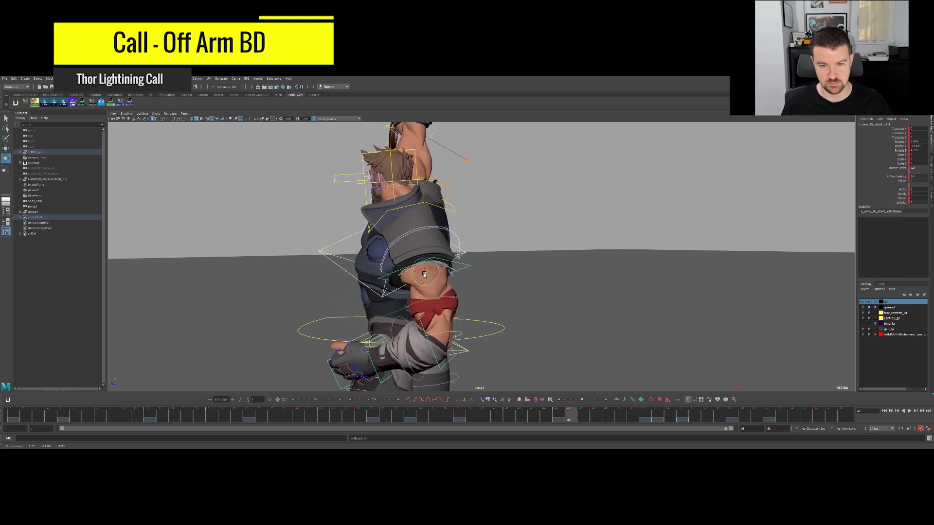
Fine-tune the left upper arm's rotation and step through its keys up to frame 51.
key("period")
key("period")
key("comma")
key("period")
left_click_drag(422, 274, 422, 276)
key("comma")
key("period")
key("period")
key("period")
key("period")
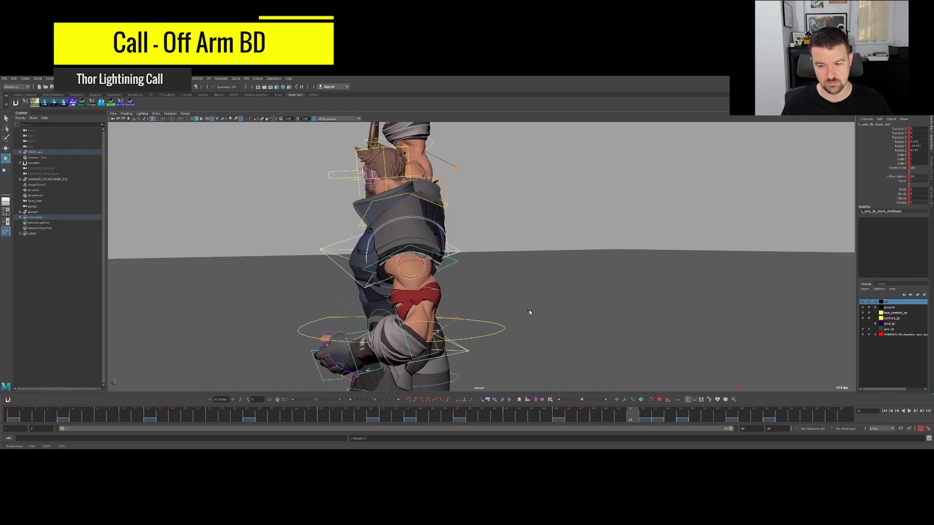
key("comma")
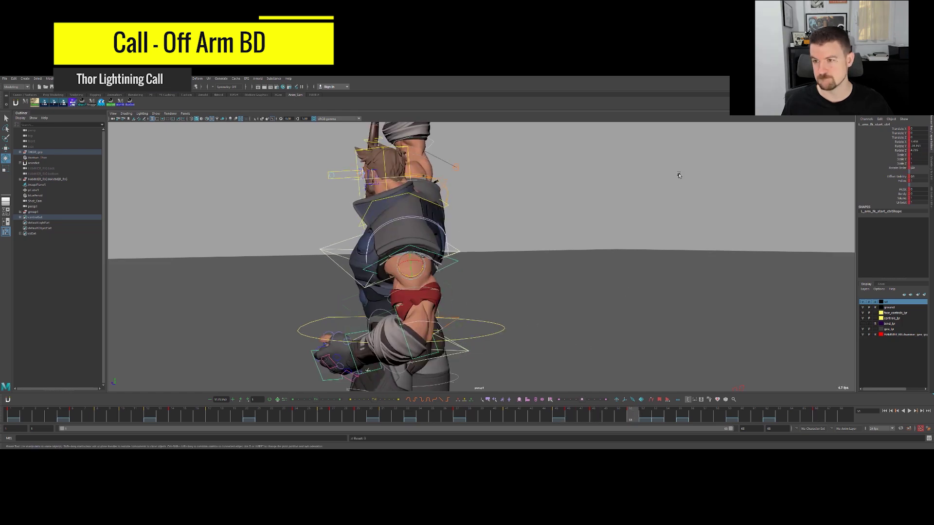
Return to the maximized shot camera view and play back the off-arm motion up to frame 45.
key("space")
key("space")
key("q")
left_click_drag(569, 414, 511, 410)
left_click(548, 399)
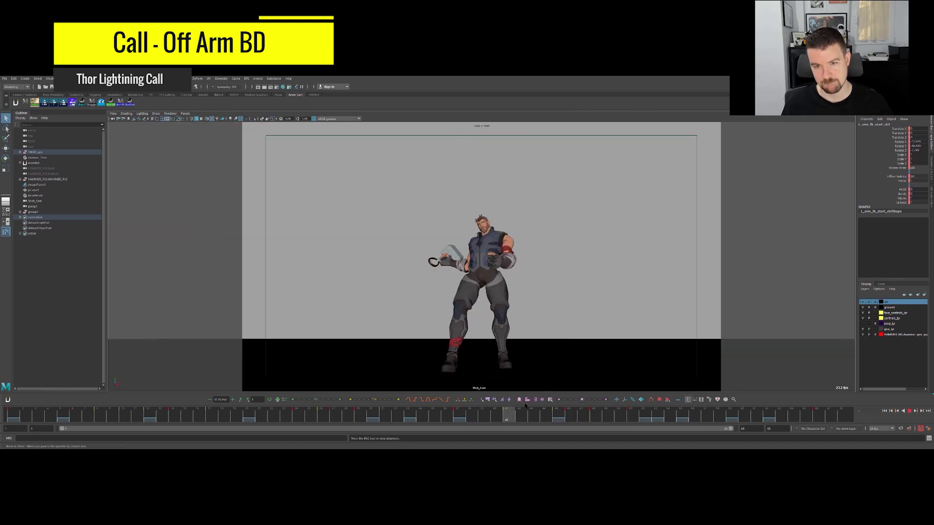
mouse_move(550, 418)
left_mouse_down()
mouse_move(570, 416)
mouse_move(559, 415)
left_mouse_up()
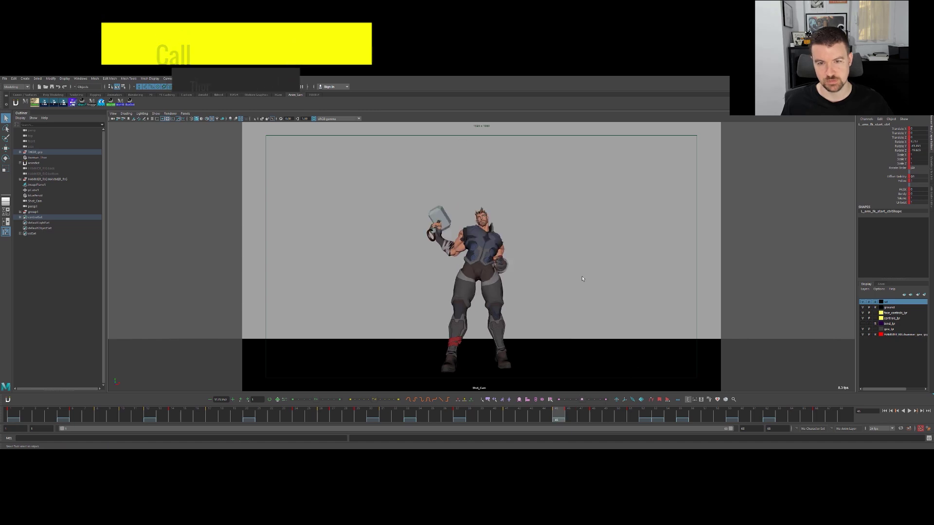
Select the character's center-of-gravity control and move it slightly down at frame 46.
key("alt+period")
key("alt+1")
left_click(574, 280)
left_click(504, 260)
key("w")
key("alt+comma")
key("alt+period")
key("alt+comma")
key("alt+period")
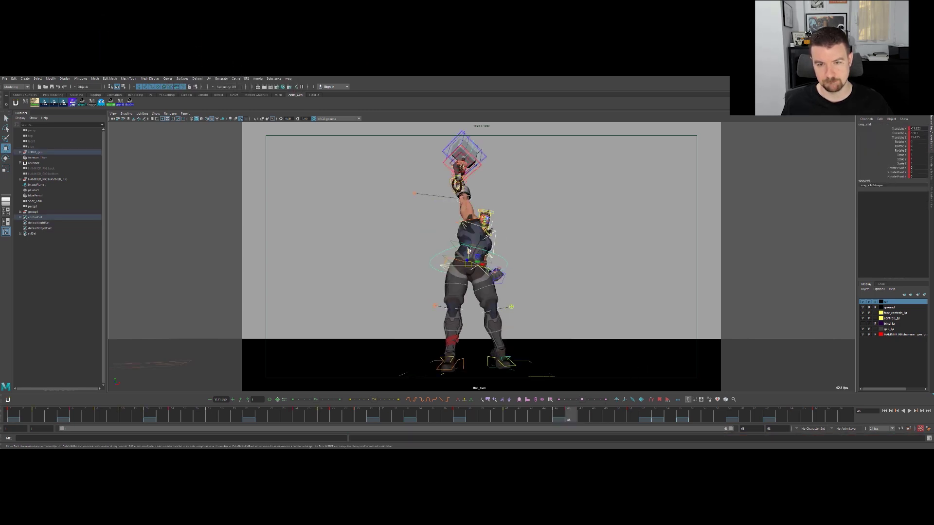
key("comma")
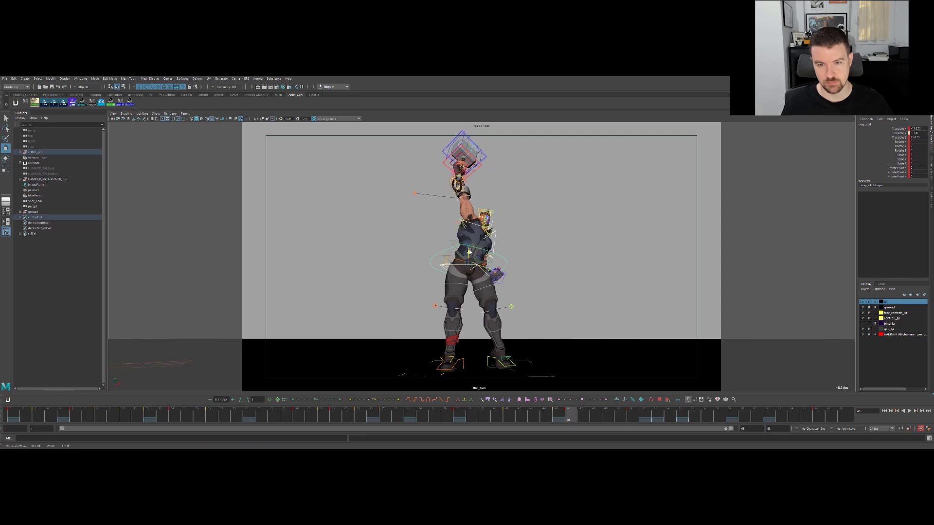
left_click_drag(469, 251, 469, 253)
Compare the lowered body pose with its neighbouring frames and keys, and play back the shot.
key("alt+comma")
key("alt+period")
key("period")
key("comma")
key("alt+comma")
key("alt+period")
key("q")
key("alt+v")
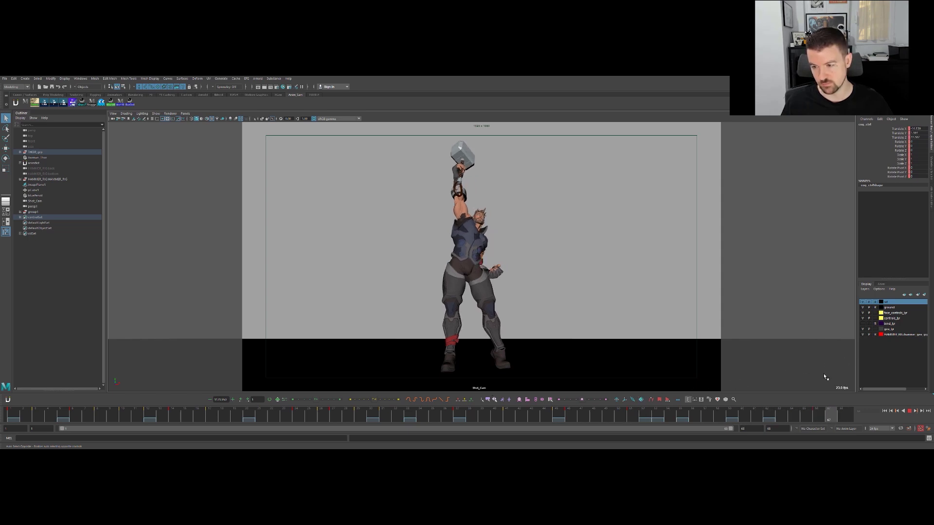
left_click_drag(821, 374, 720, 379)
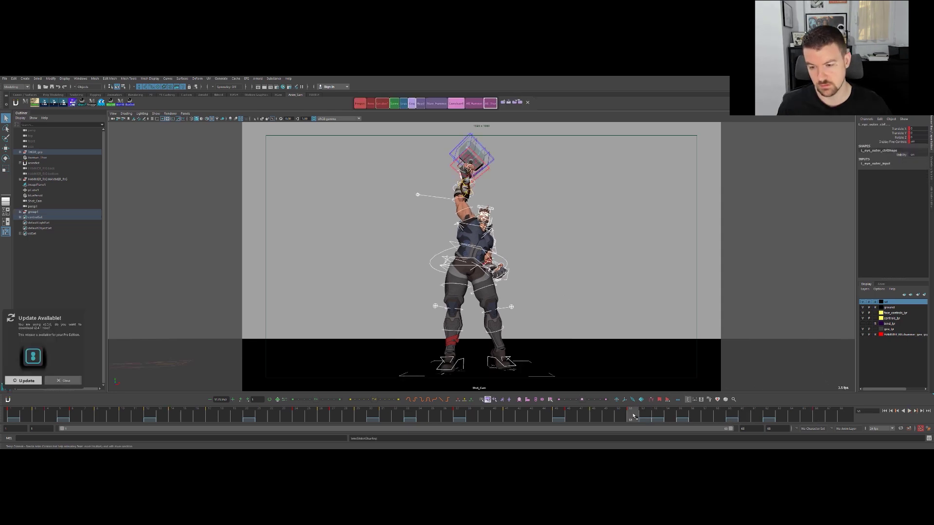
With all rig controls selected, compare the raised-hammer poses around frames 51, 55 and 66.
left_click_drag(634, 416, 682, 416)
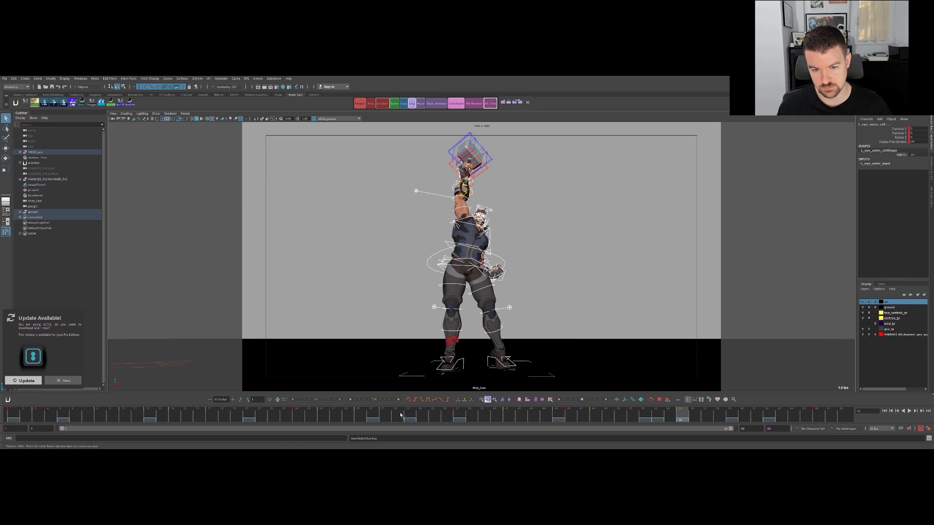
left_click(634, 417)
key("period")
key("period")
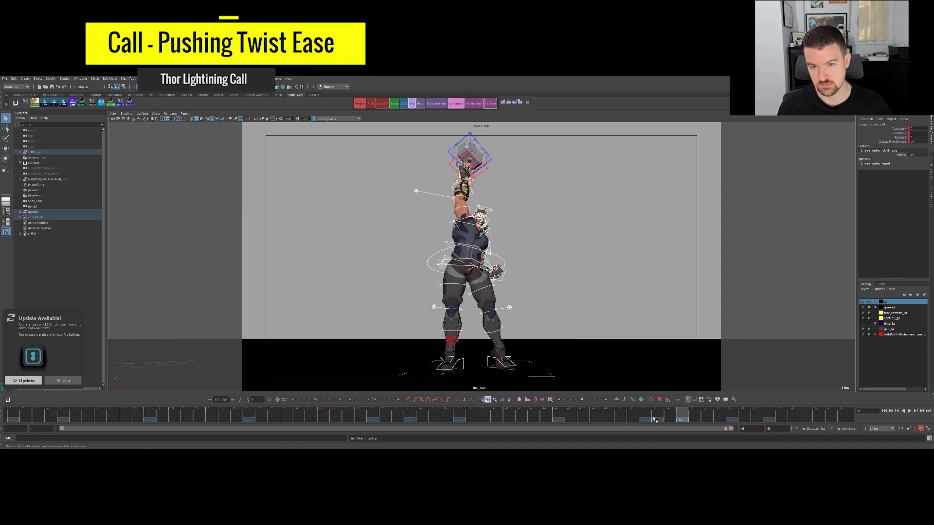
key("comma")
key("comma")
key("period")
key("period")
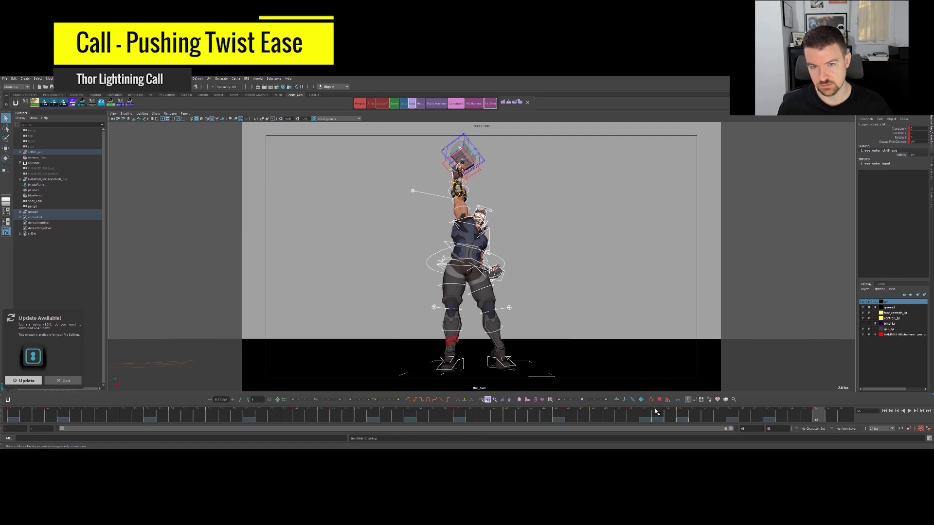
left_click(682, 412)
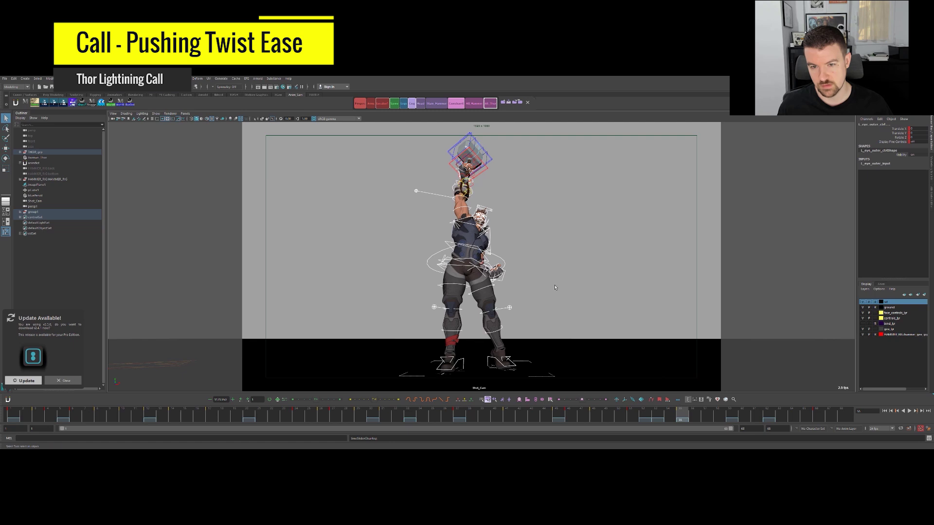
Select the hammer handle control and examine its motion through frame 53.
left_click(504, 263)
key("w")
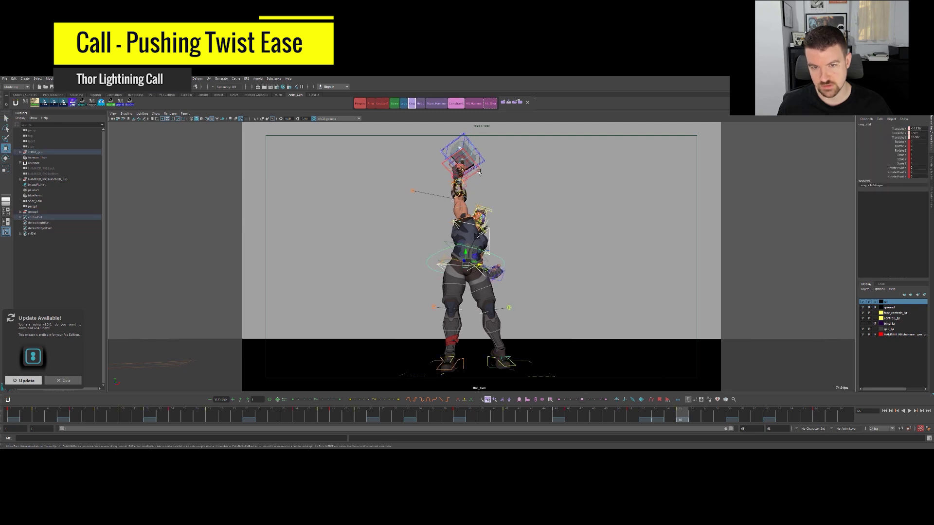
key("q")
left_click(488, 172)
key("comma")
key("comma")
key("comma")
key("period")
key("comma")
left_click_drag(575, 411, 656, 411)
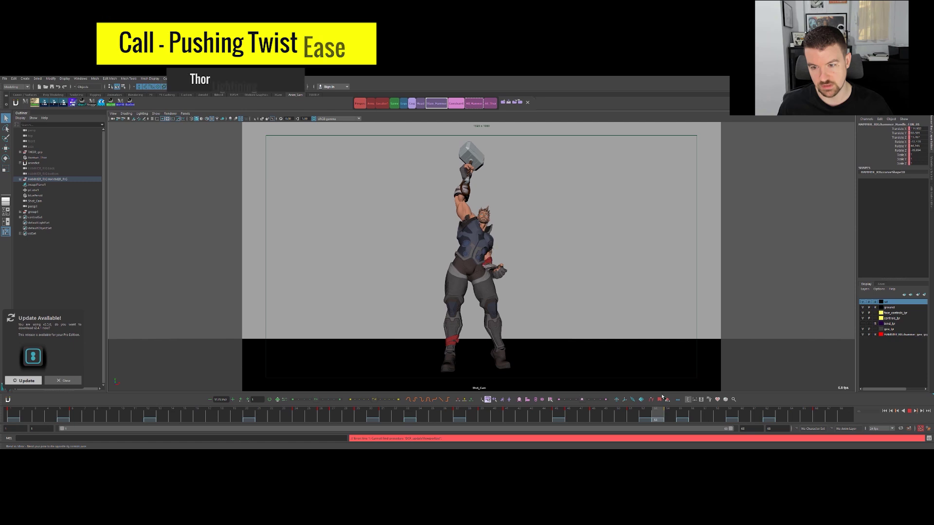
Move the hammer handle control at frame 54 to push the ease of the twist, checking it against adjacent keys.
key("alt+v")
key("comma")
key("comma")
key("comma")
key("comma")
key("period")
key("period")
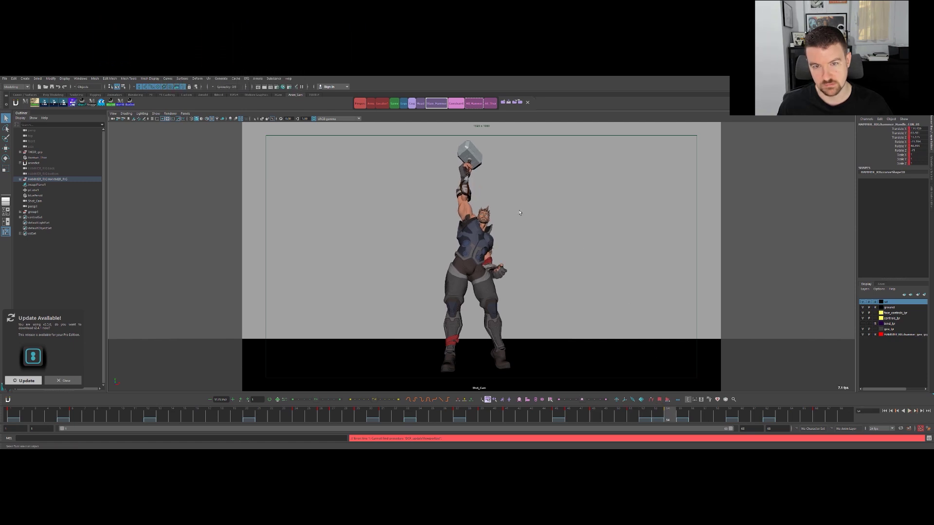
key("w")
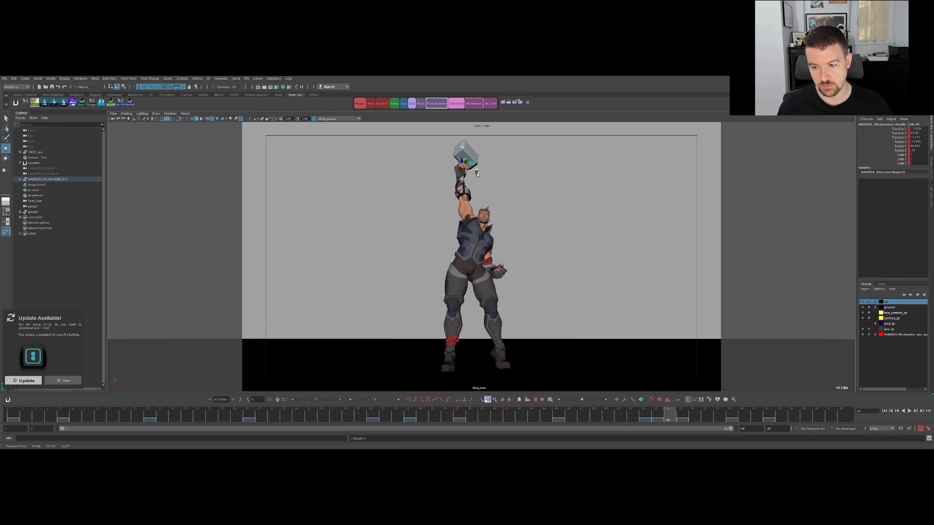
key("period")
key("comma")
key("comma")
key("comma")
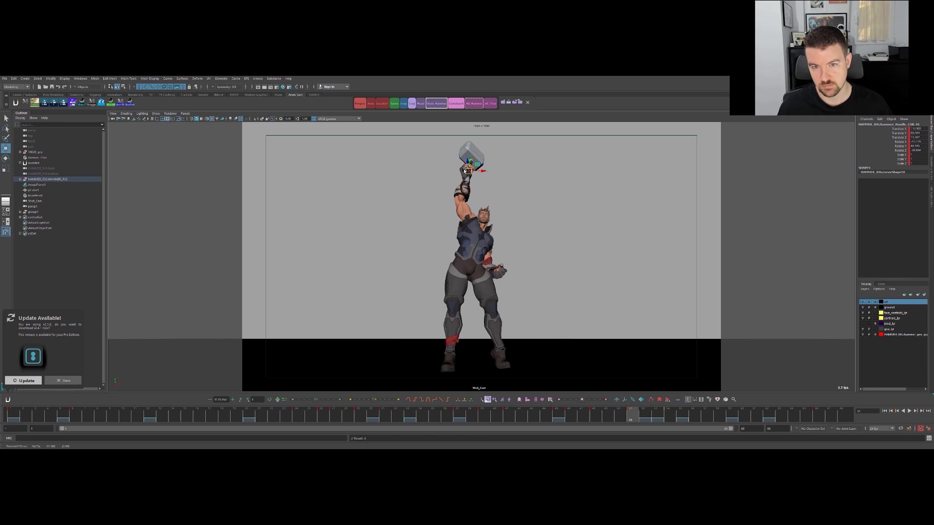
Fine-tune the hammer handle's position between frames 51 and 54 and play back the result.
key("period")
key("comma")
key("comma")
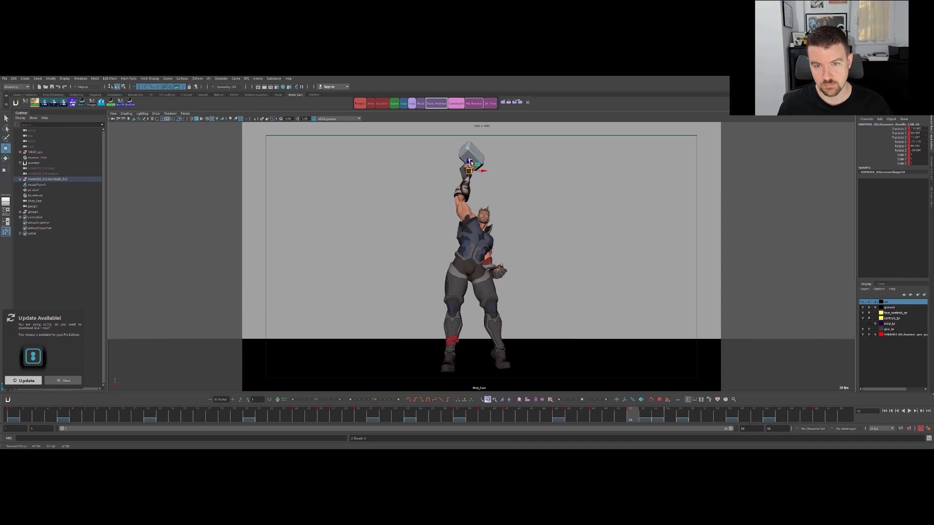
key("period")
key("comma")
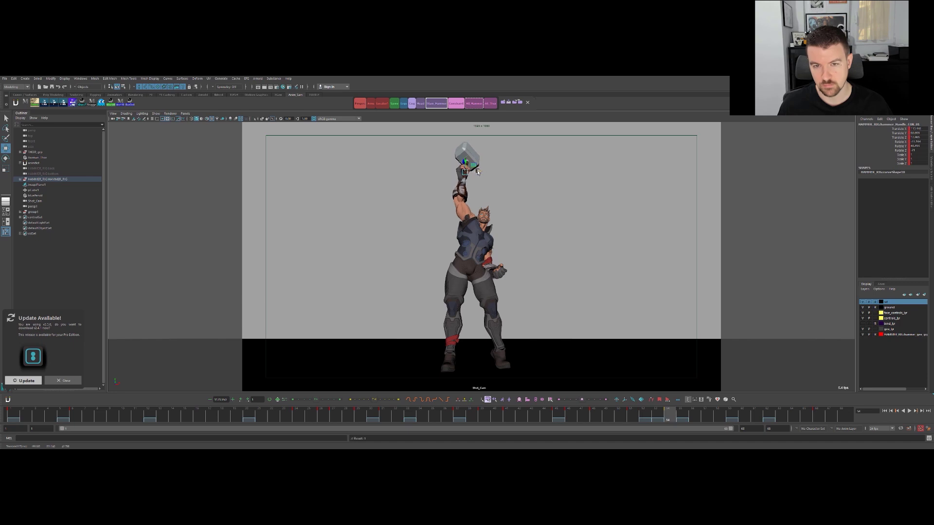
key("period")
key("alt+v")
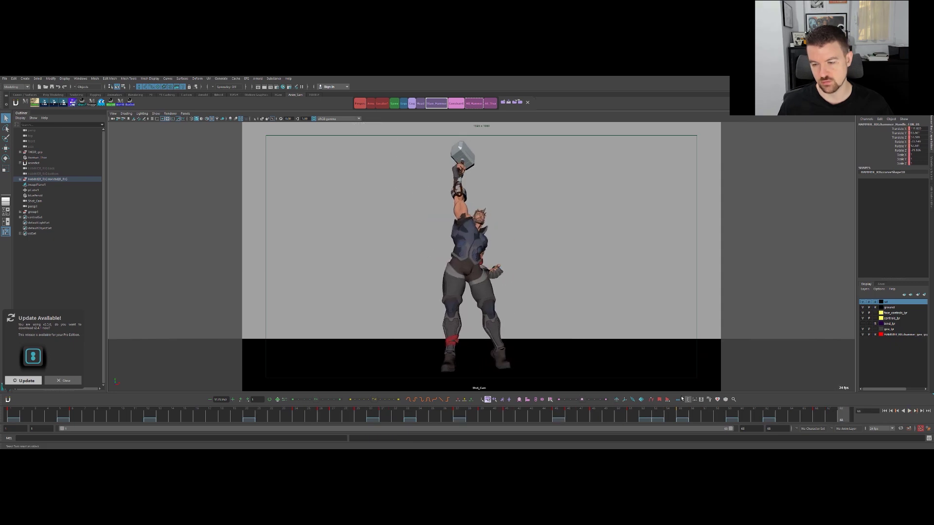
Step back and forth through the raised-hammer keys up to frame 55 to examine the twist ease.
mouse_move(582, 412)
left_mouse_down()
mouse_move(620, 405)
mouse_move(567, 408)
mouse_move(699, 386)
mouse_move(594, 403)
left_mouse_up()
key("comma")
key("comma")
key("period")
key("period")
key("period")
key("comma")
key("period")
key("period")
key("comma")
key("period")
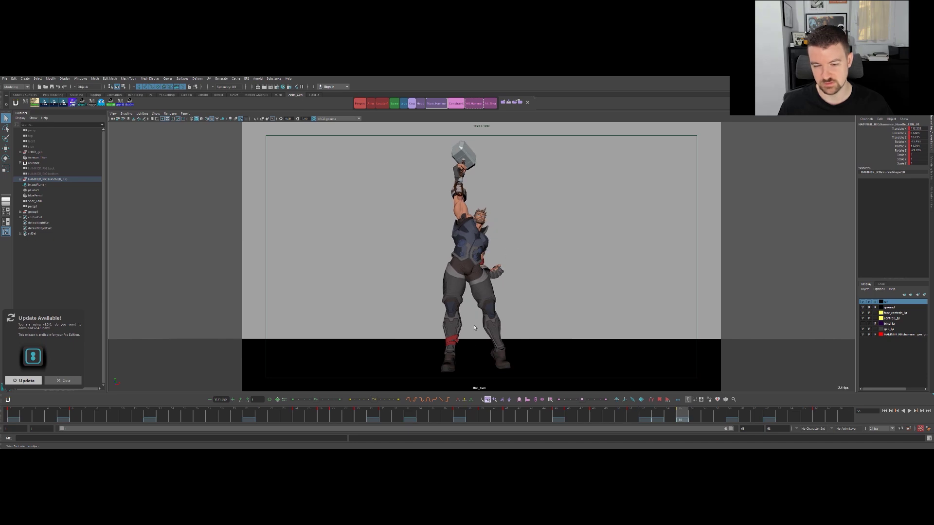
Go back to the hammer catch at frame 27 and select the left upper arm FK control.
left_click_drag(397, 415, 323, 397)
key("alt+v")
left_click(527, 233)
left_click(509, 232)
key("alt+1")
key("ctrl+z")
key("alt+1")
left_click(508, 232)
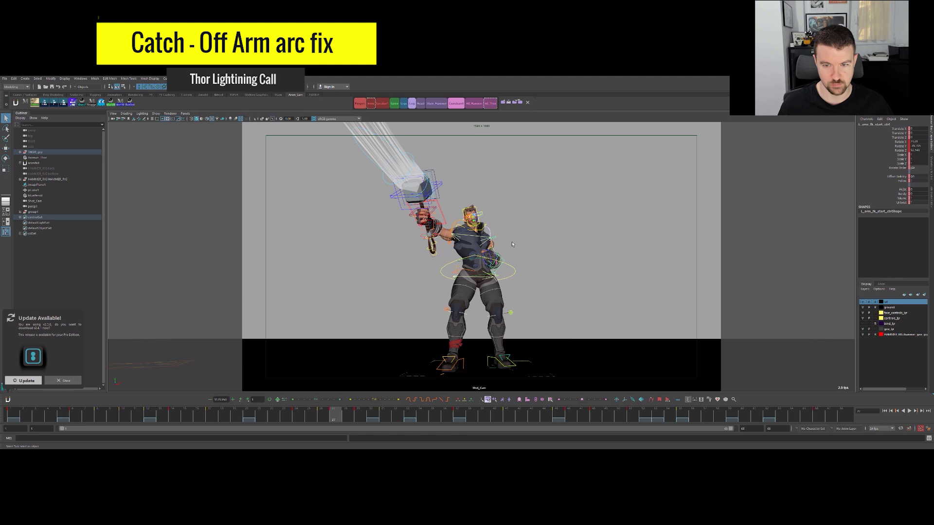
Hide the rig controls and rotate the left upper arm FK control slightly around frame 31.
key("alt+1")
key(".")
key(".")
key(".")
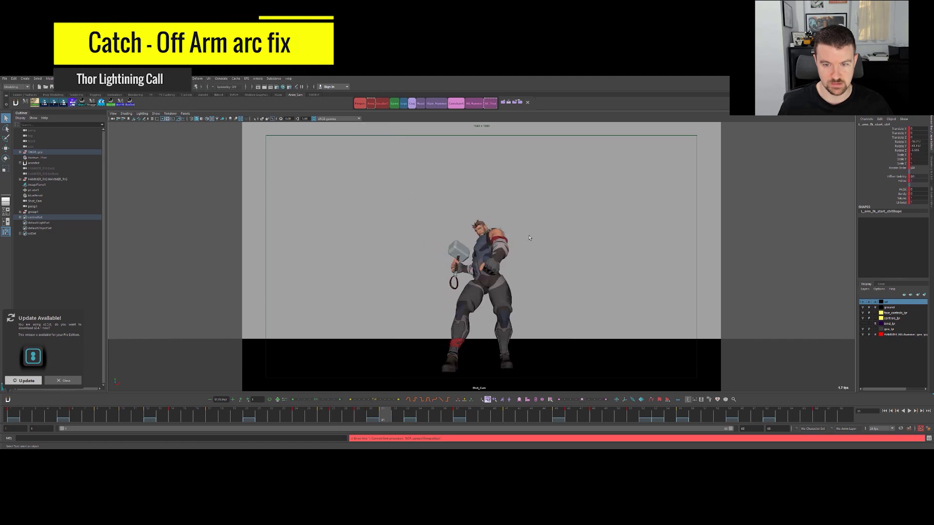
key("alt+1")
key("alt+1")
key("e")
left_click_drag(494, 240, 494, 235)
key(".")
key(".")
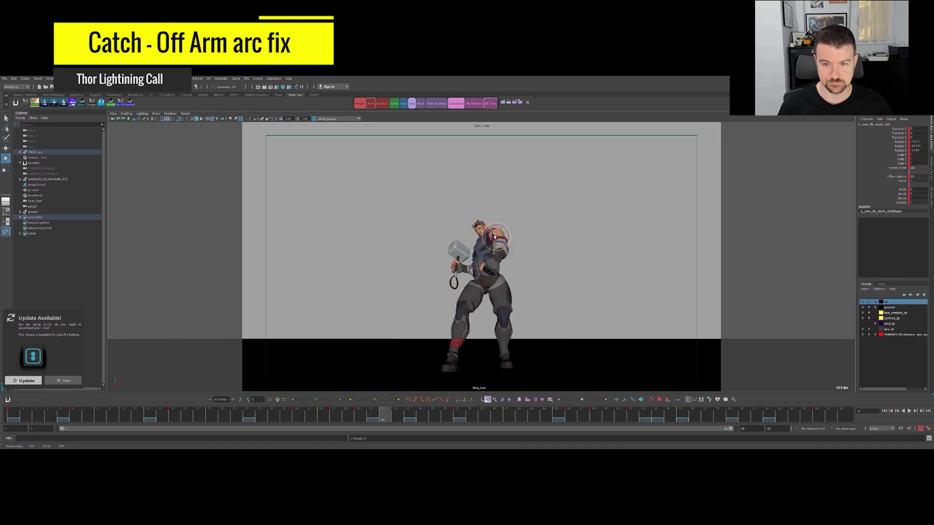
Show the rig controls, select the left arm's end FK control and rotate it at frame 27.
key(".")
key("alt+1")
left_click(510, 244)
key("e")
left_click_drag(503, 255, 510, 260)
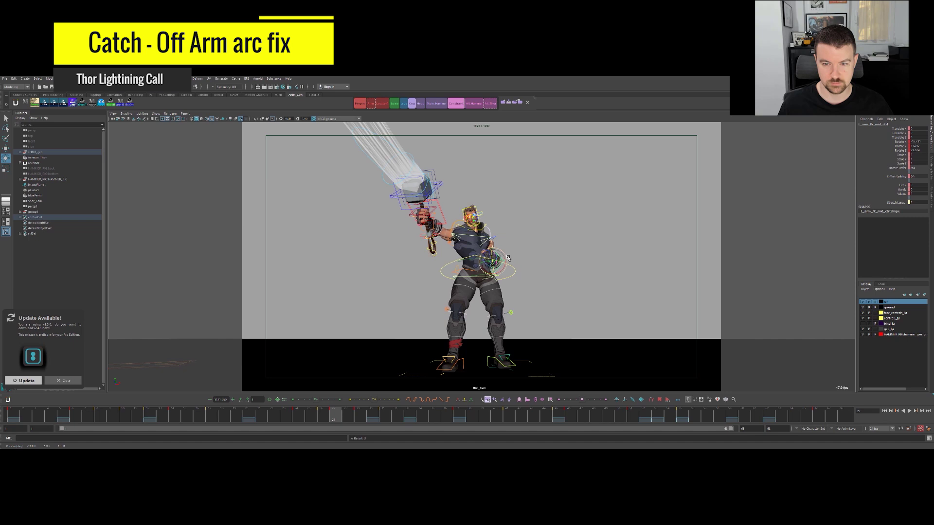
key(".")
key(".")
key(".")
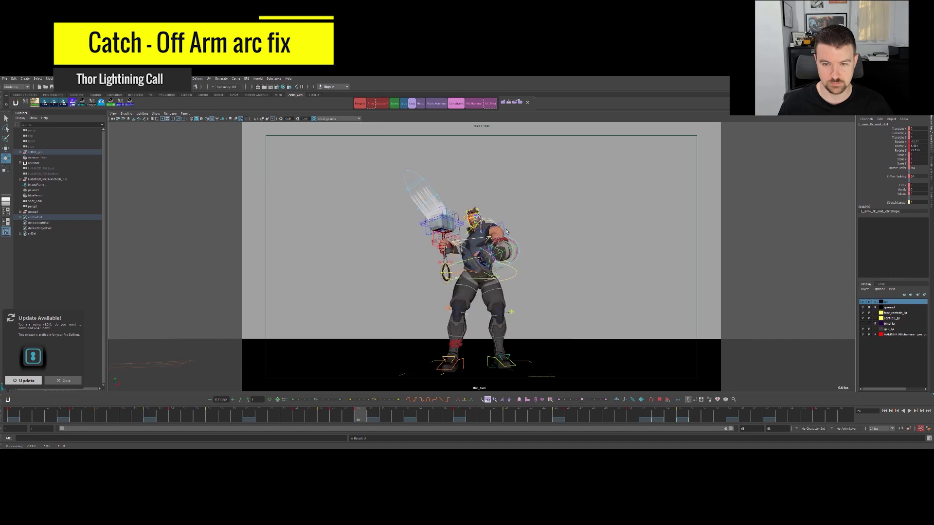
Reselect the left upper arm FK control and rotate it at frame 29.
left_click(504, 225)
key("alt+1")
key("alt+1")
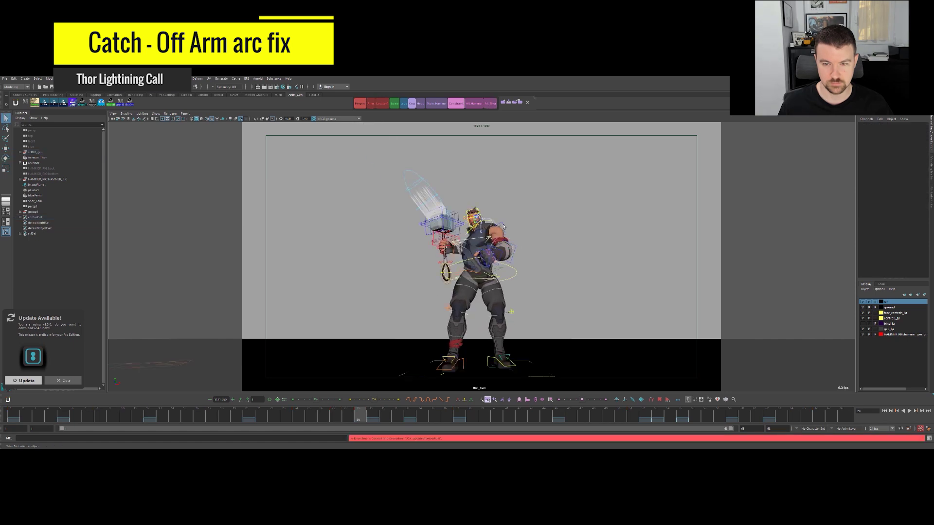
left_click(503, 224)
key("e")
left_click_drag(495, 237, 495, 255)
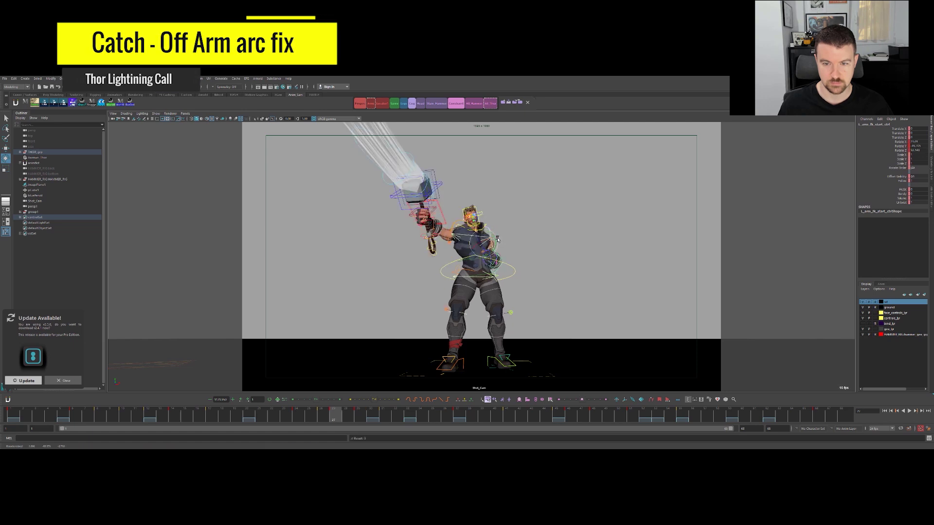
Hide the rig controls, adjust the left upper arm's rotation again and compare frames 27, 29 and 31.
key("alt+1")
key(".")
key(".")
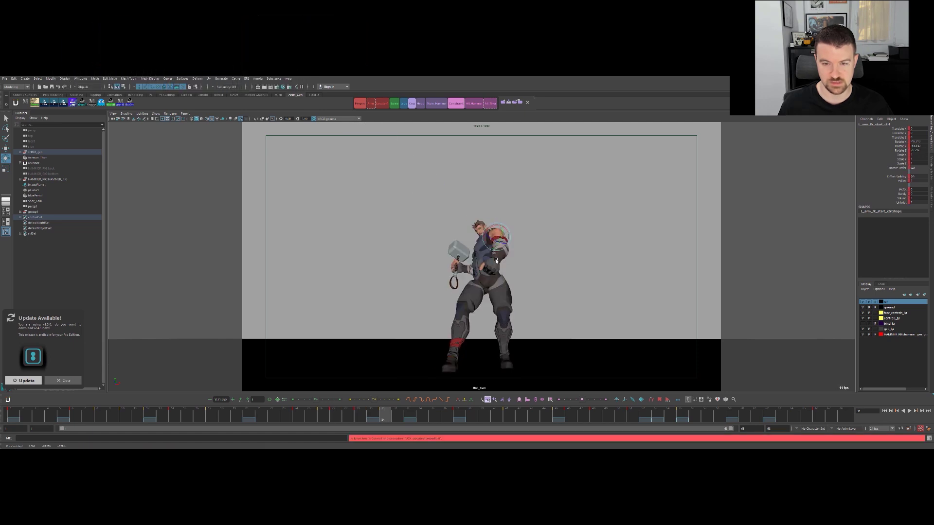
left_click_drag(495, 229, 494, 234)
key(".")
key(".")
key(".")
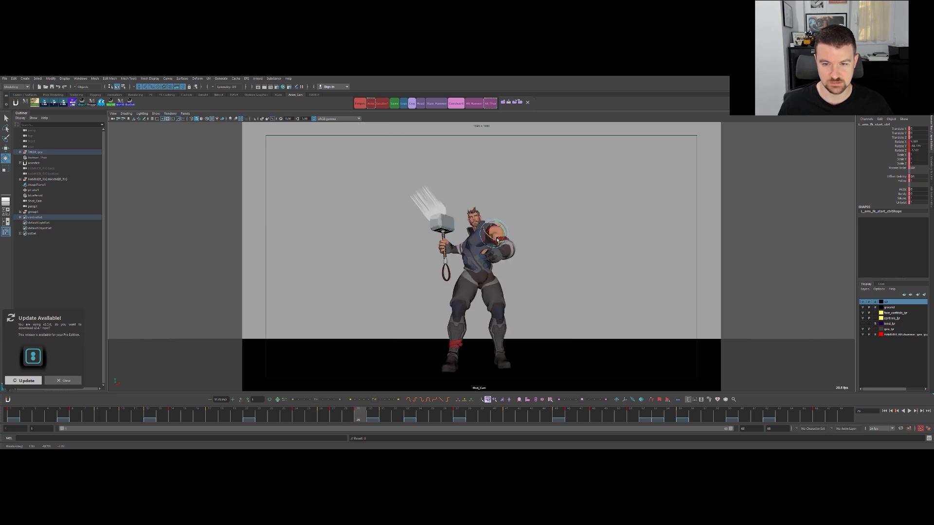
key(".")
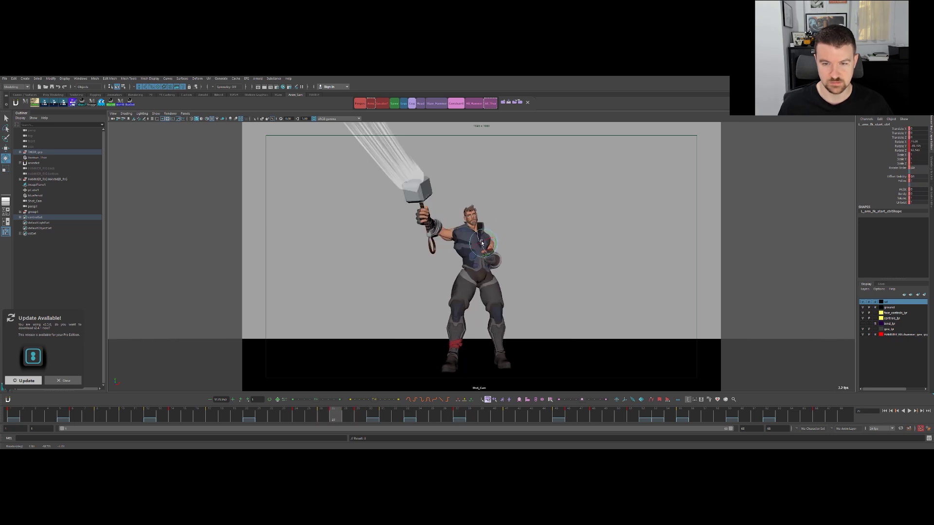
Rotate the left upper arm FK control at frame 27 and check its arc through frame 37.
key(".")
key(".")
key(".")
key(".")
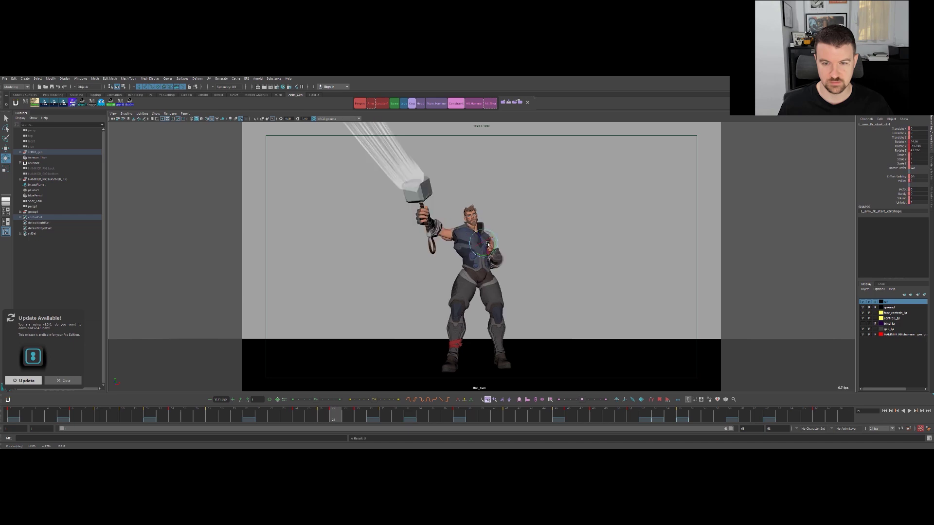
key(".")
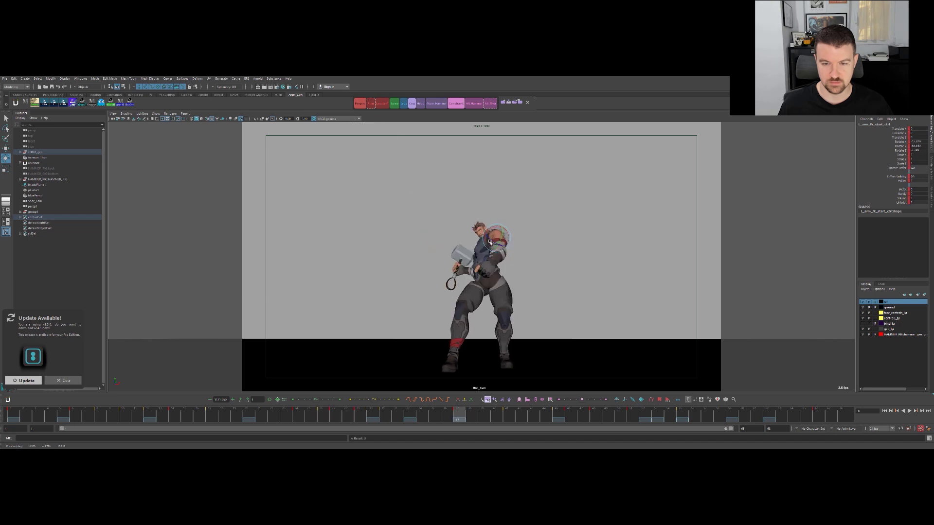
Refine the left upper arm's rotation at frame 29 and play back the catch.
key(".")
key(".")
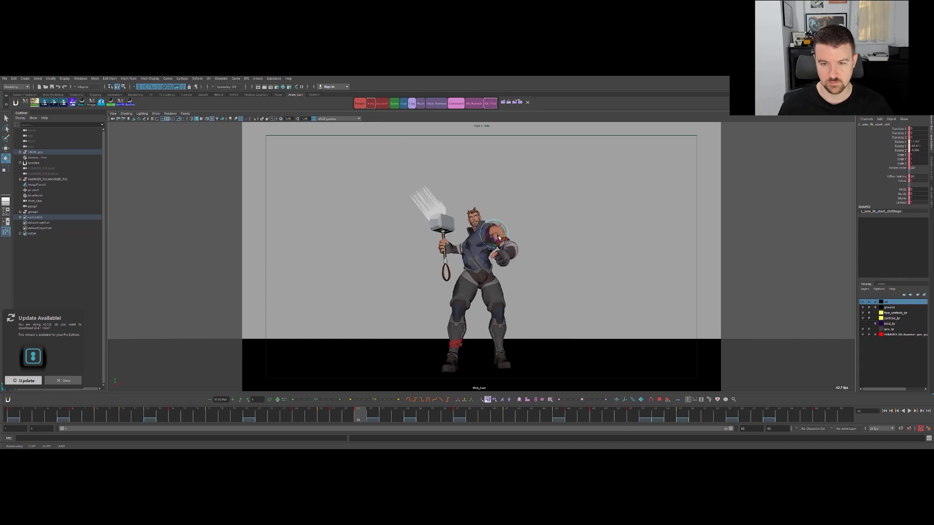
key(".")
key(".")
key(".")
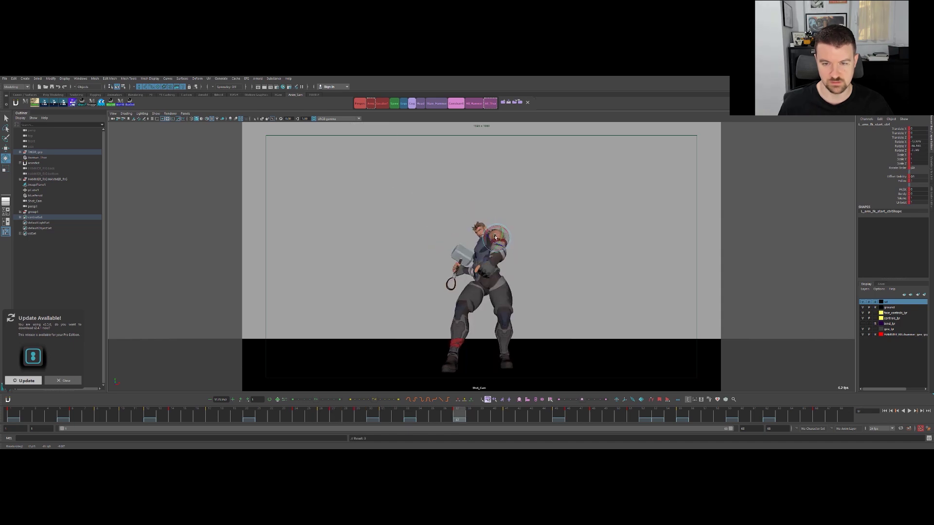
left_click(327, 419)
key("alt+v")
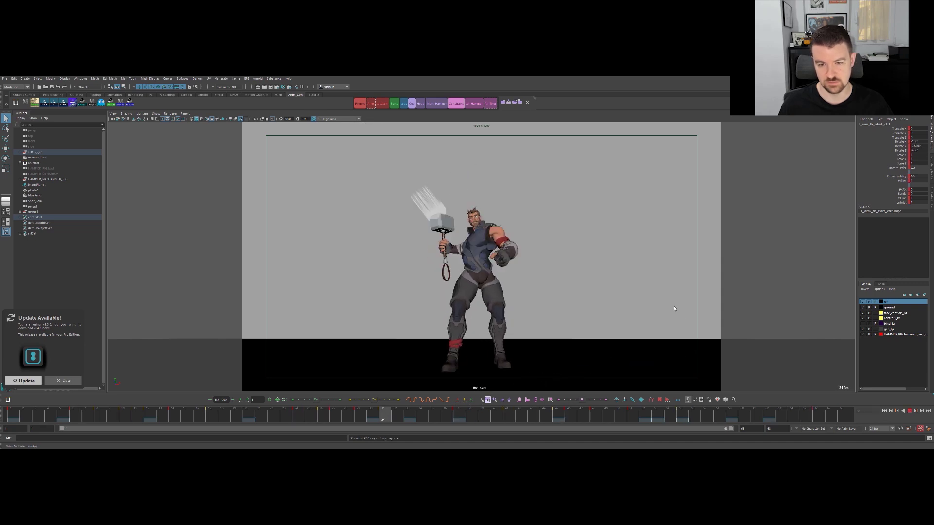
Return to frame 27 and nudge the left upper arm's rotation slightly further.
mouse_move(305, 415)
left_mouse_down()
mouse_move(295, 413)
mouse_move(346, 400)
mouse_move(311, 408)
left_mouse_up()
key("alt+period")
key("alt+period")
key("e")
left_click_drag(489, 244, 488, 242)
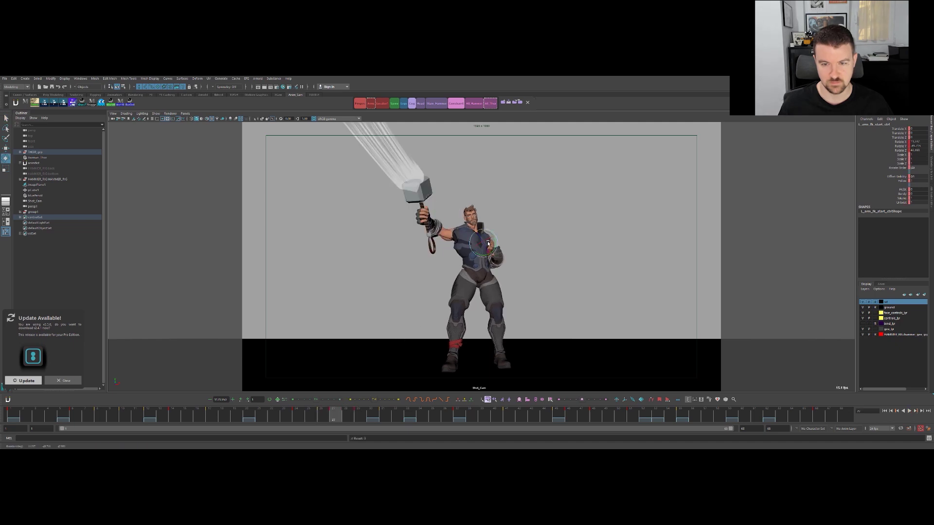
Fine-tune the left upper arm's rotation at frame 27, flipping through the neighbouring key poses to check the arm's arc.
key("comma")
key("comma")
key("period")
key("period")
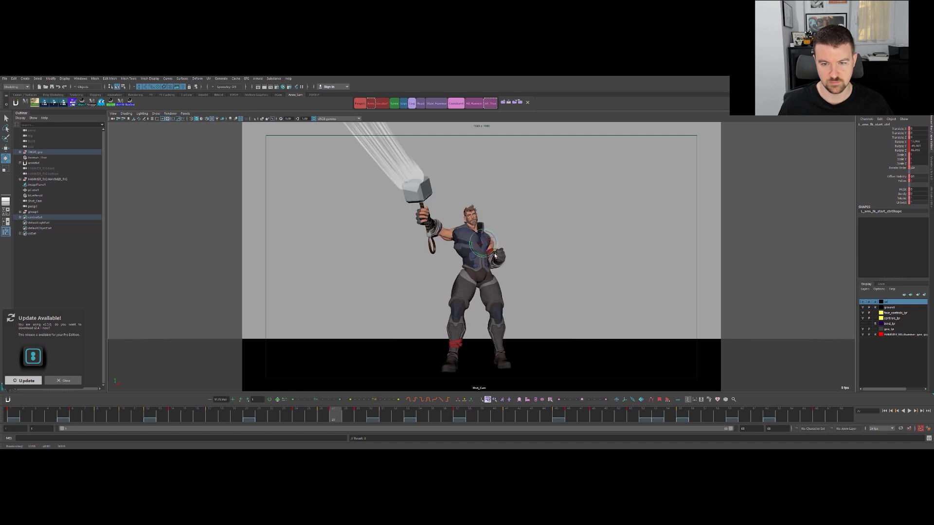
key("comma")
key("period")
key("comma")
key("comma")
key("comma")
key("period")
key("period")
key("period")
key("comma")
key("period")
key("comma")
key("period")
key("comma")
key("comma")
key("comma")
key("period")
key("period")
key("period")
key("period")
key("comma")
key("comma")
key("period")
key("period")
key("comma")
key("comma")
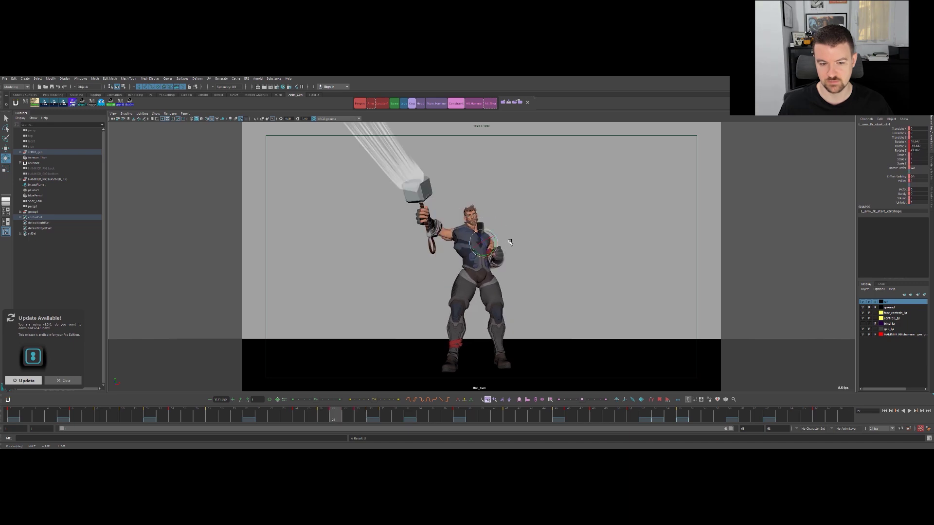
Review the hammer catch and downswing through frame 33, comparing the left arm across the surrounding key poses.
key("period")
key("period")
key("period")
key("period")
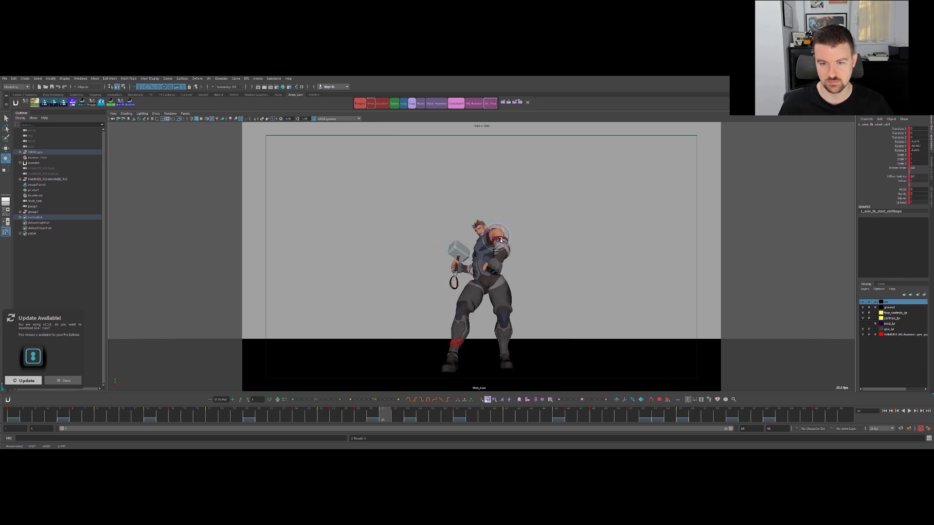
left_click_drag(331, 417, 418, 385)
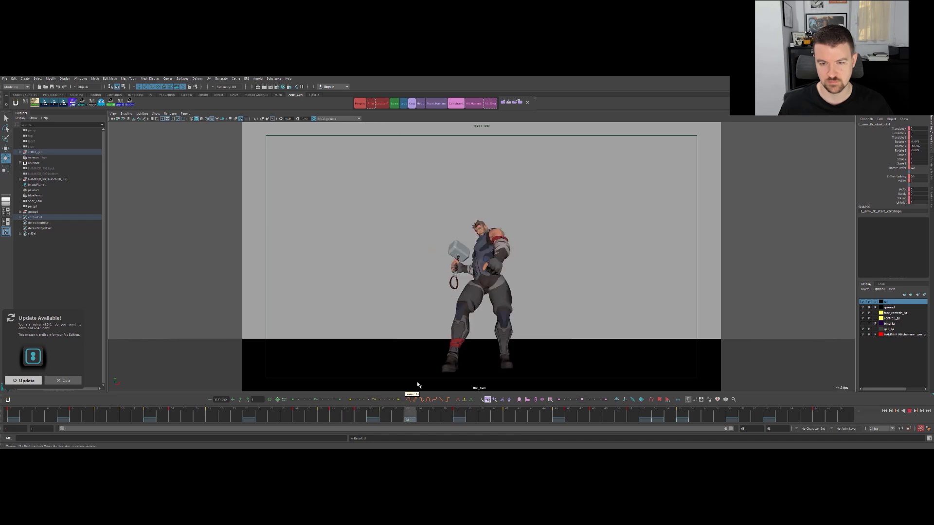
mouse_move(312, 394)
left_mouse_down()
mouse_move(342, 383)
mouse_move(283, 390)
mouse_move(328, 377)
mouse_move(315, 375)
left_mouse_up()
key("comma")
key("comma")
key("comma")
key("period")
key("period")
key("period")
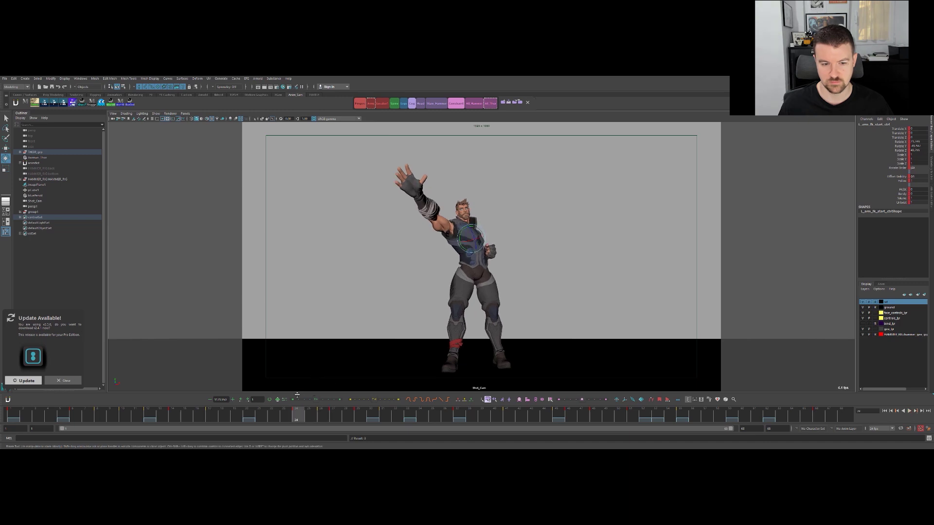
Nudge the left upper arm's rotation slightly at frame 24 and check the raised-hand reach against its neighbouring poses.
key("comma")
key("period")
left_click_drag(468, 239, 468, 237)
key("period")
key("period")
key("comma")
key("comma")
key("comma")
key("period")
key("comma")
key("period")
left_click_drag(236, 418, 278, 411)
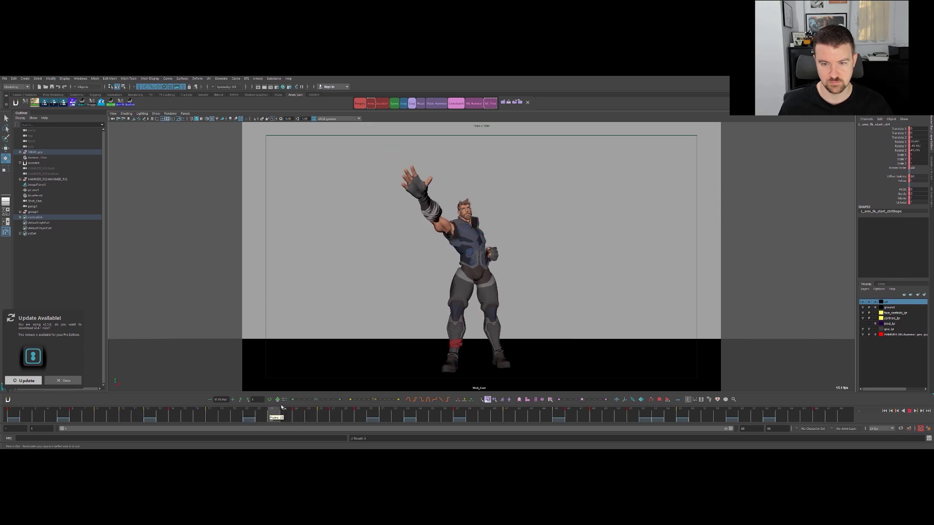
left_click_drag(278, 412, 301, 407)
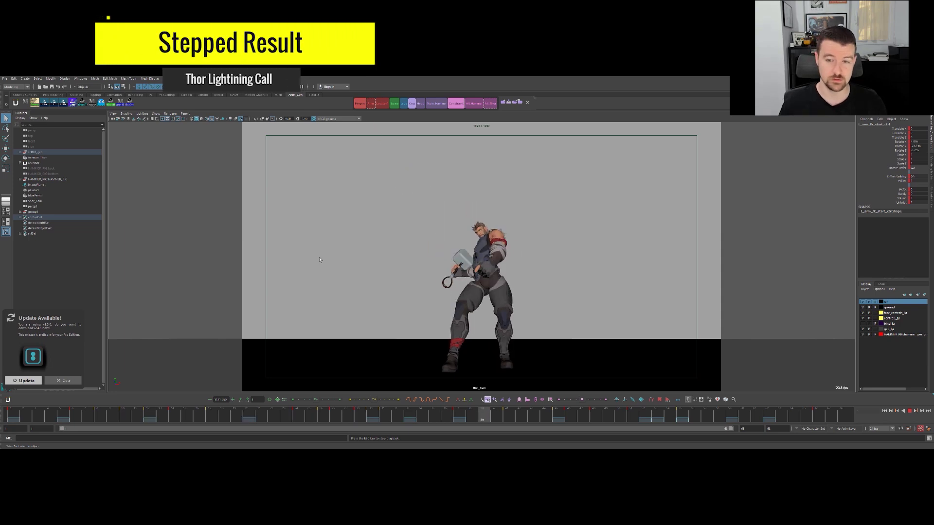